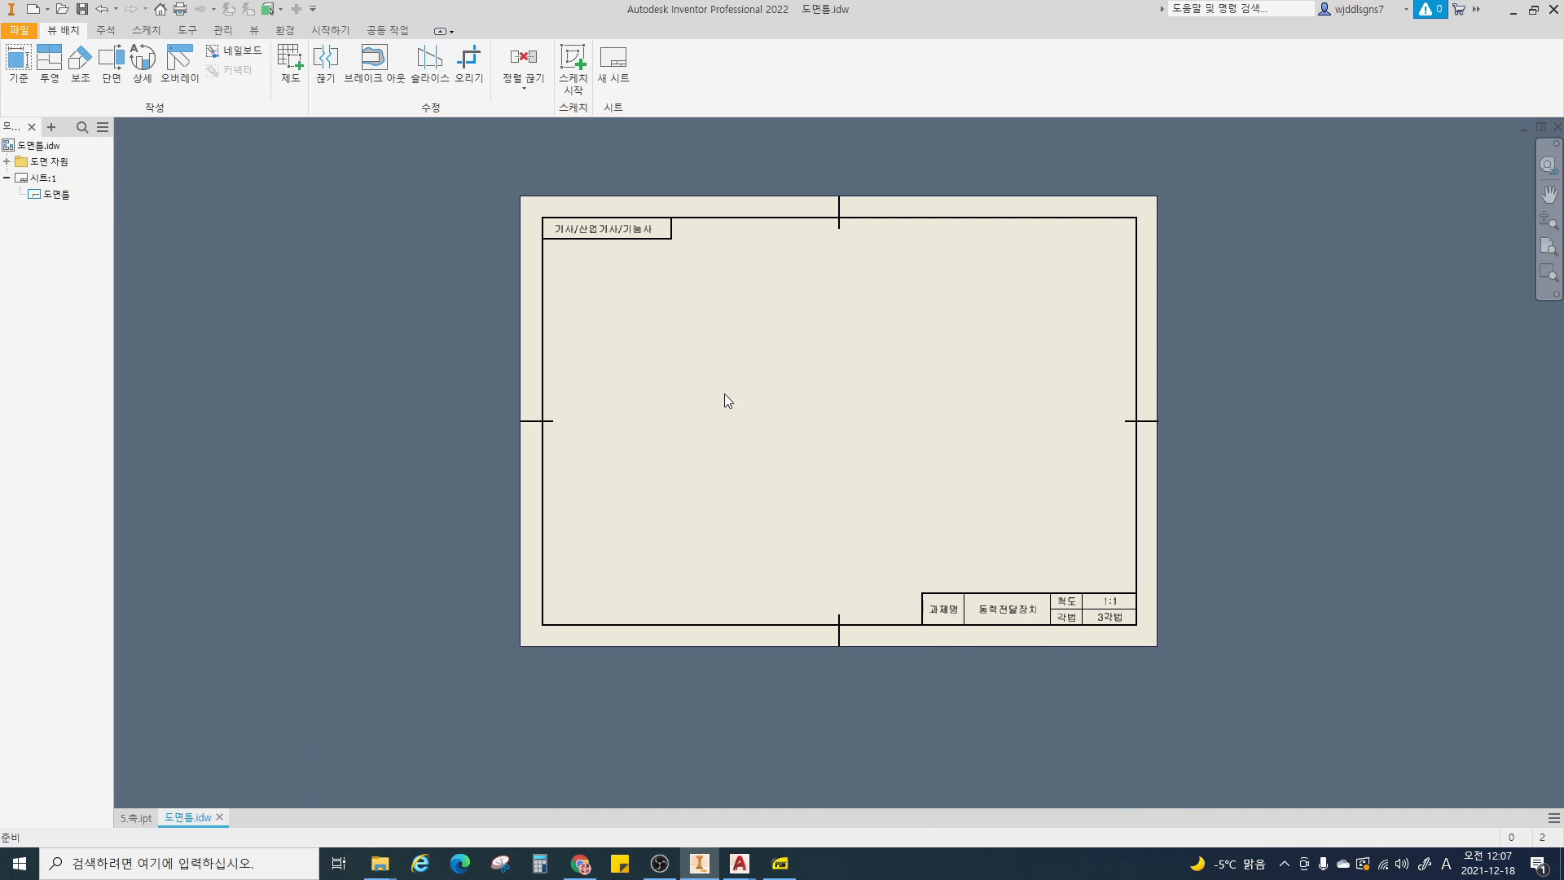
# - Place a shaded 1:1 base view of 5.축.ipt with the keyways seen edge-on, plus a projected view above it
pyautogui.rightClick(738, 409)
pyautogui.click(745, 364)
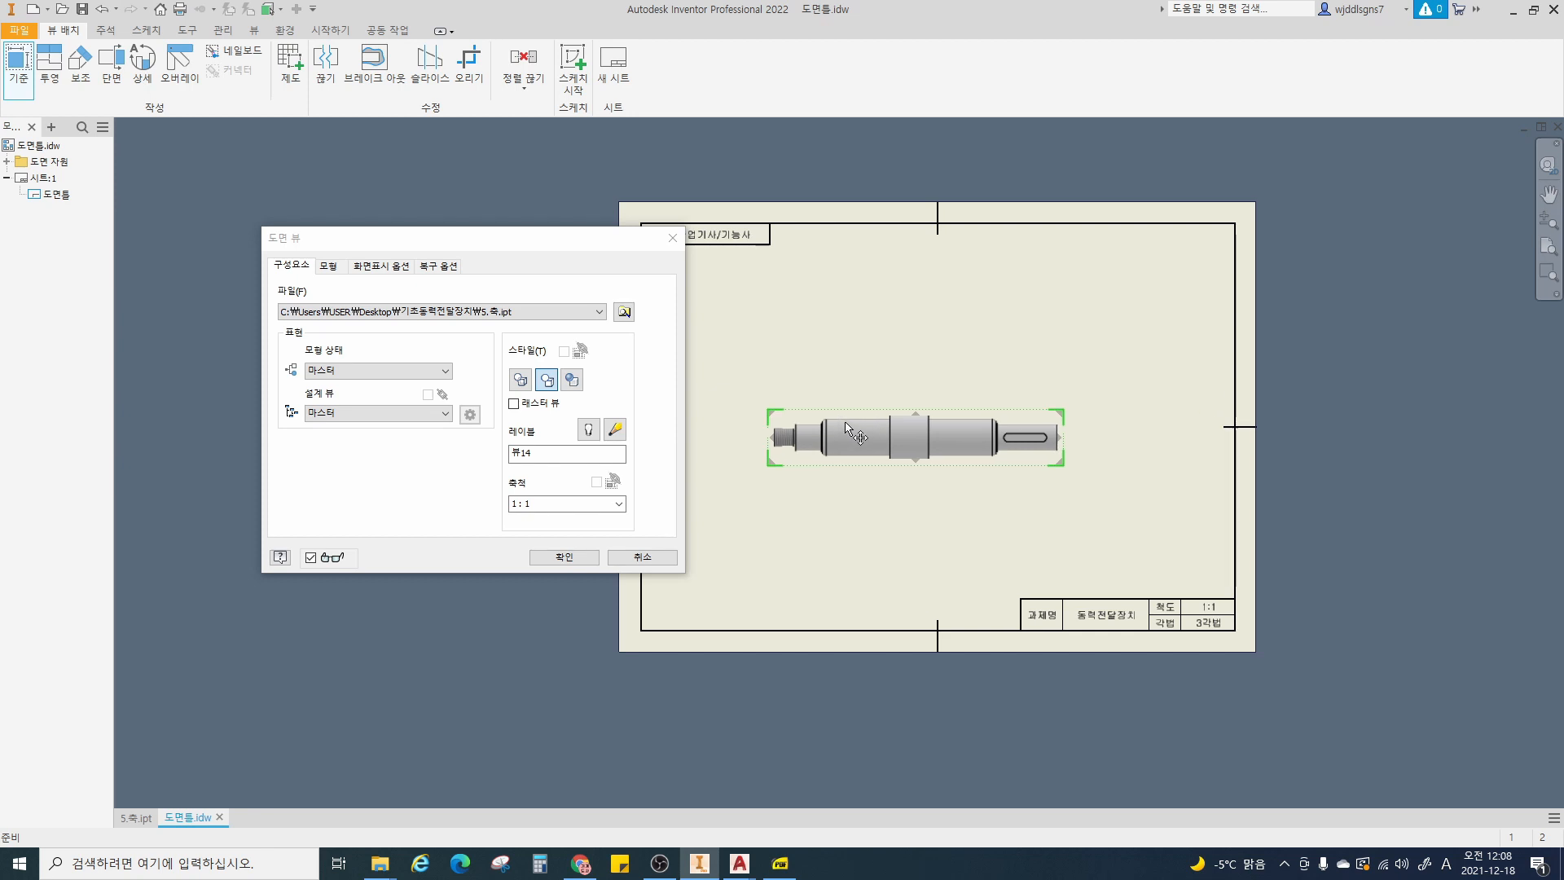
pyautogui.scroll(3, 847, 429)
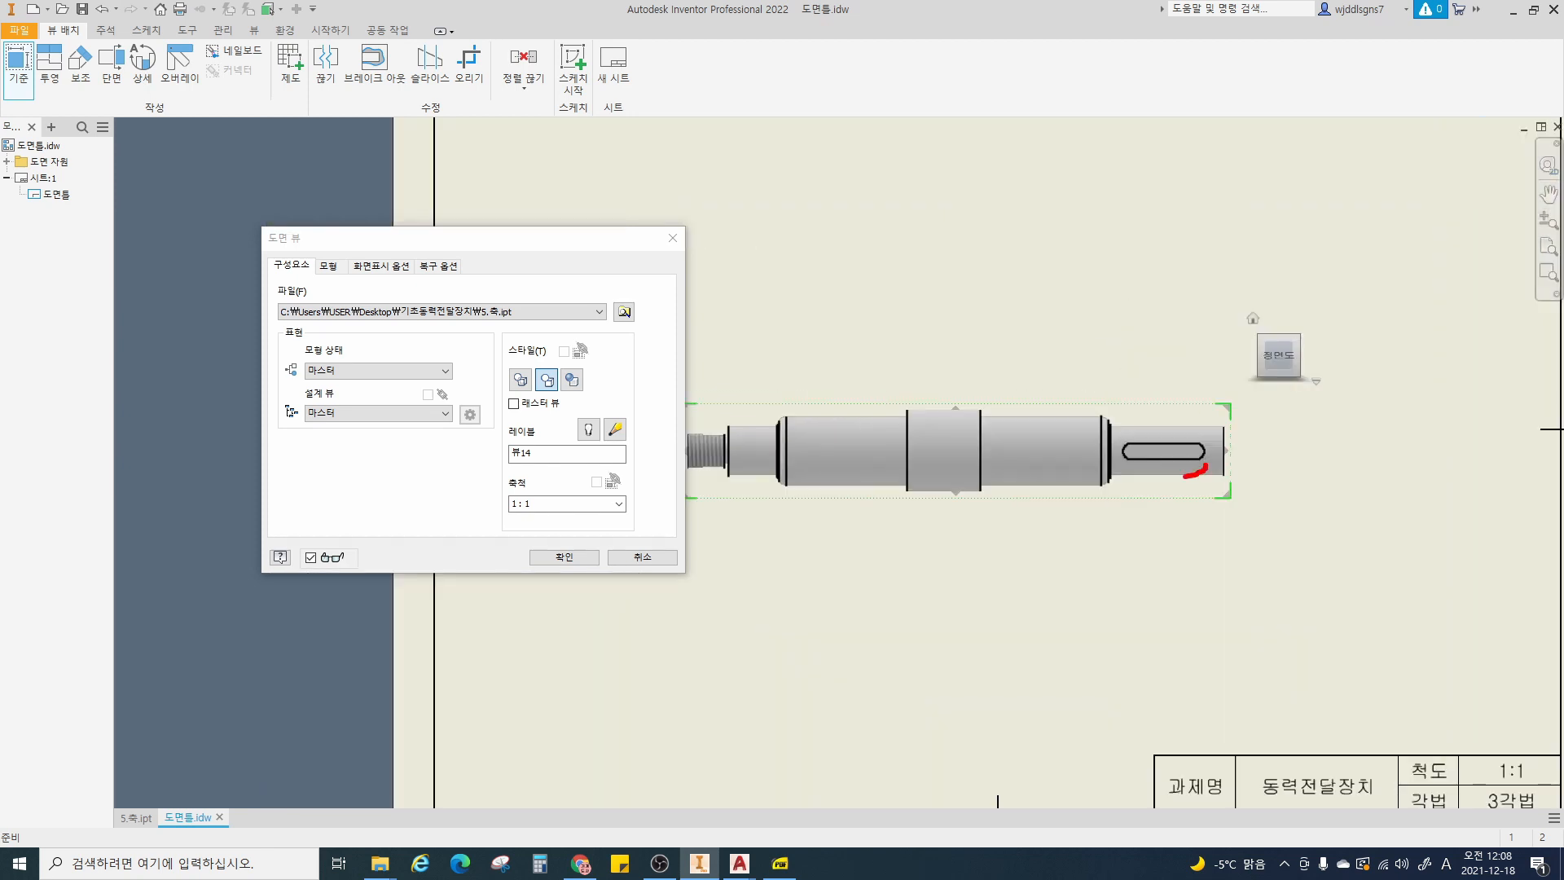
pyautogui.click(1321, 305)
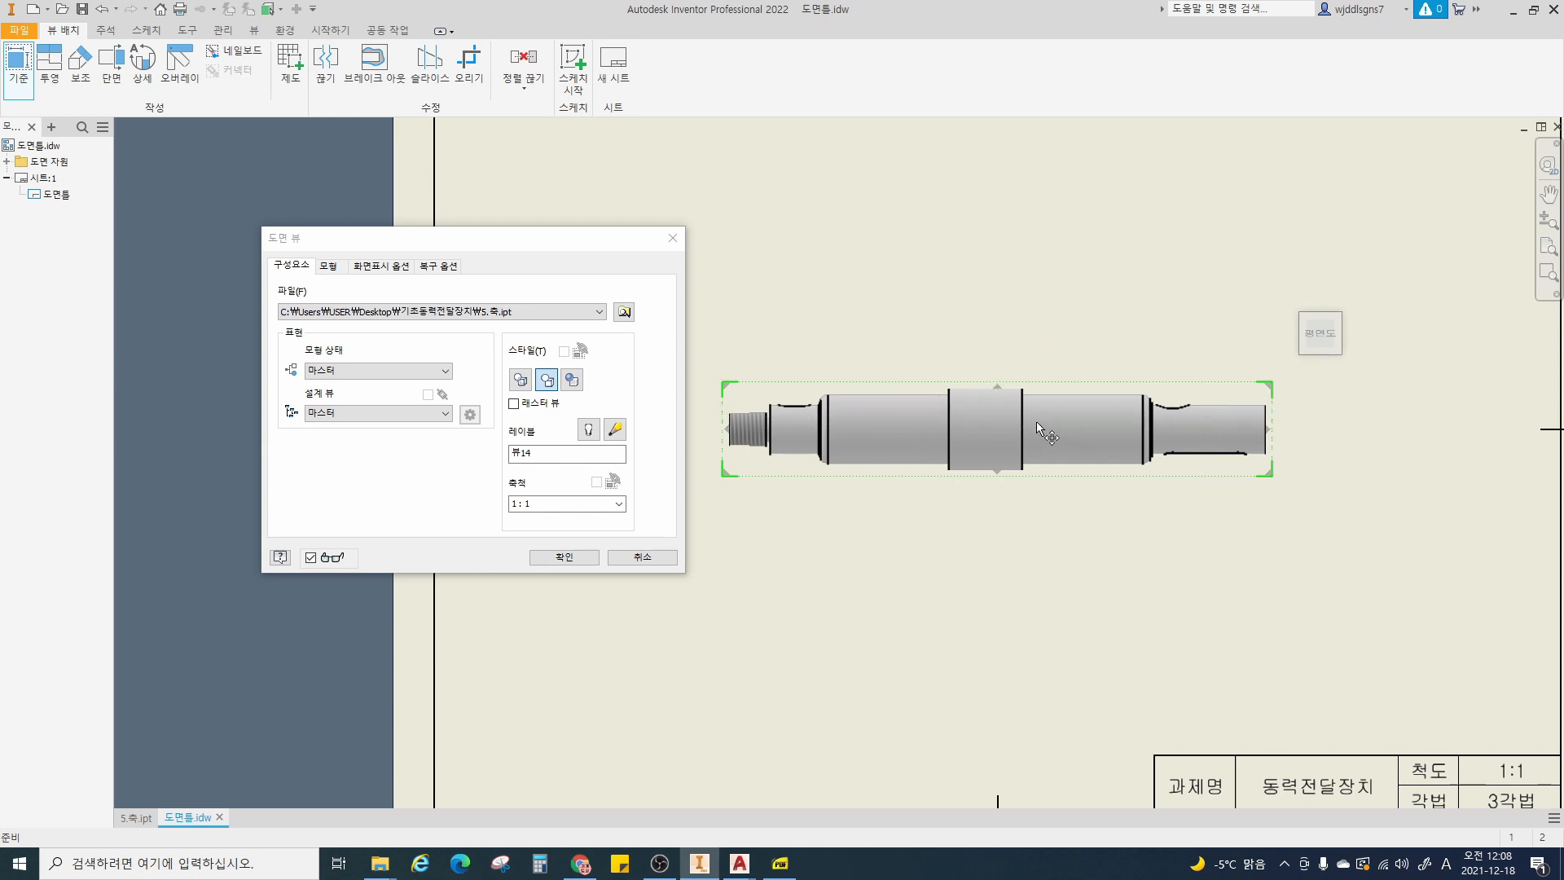
pyautogui.moveTo(1012, 417); pyautogui.dragTo(1060, 461, button='middle')
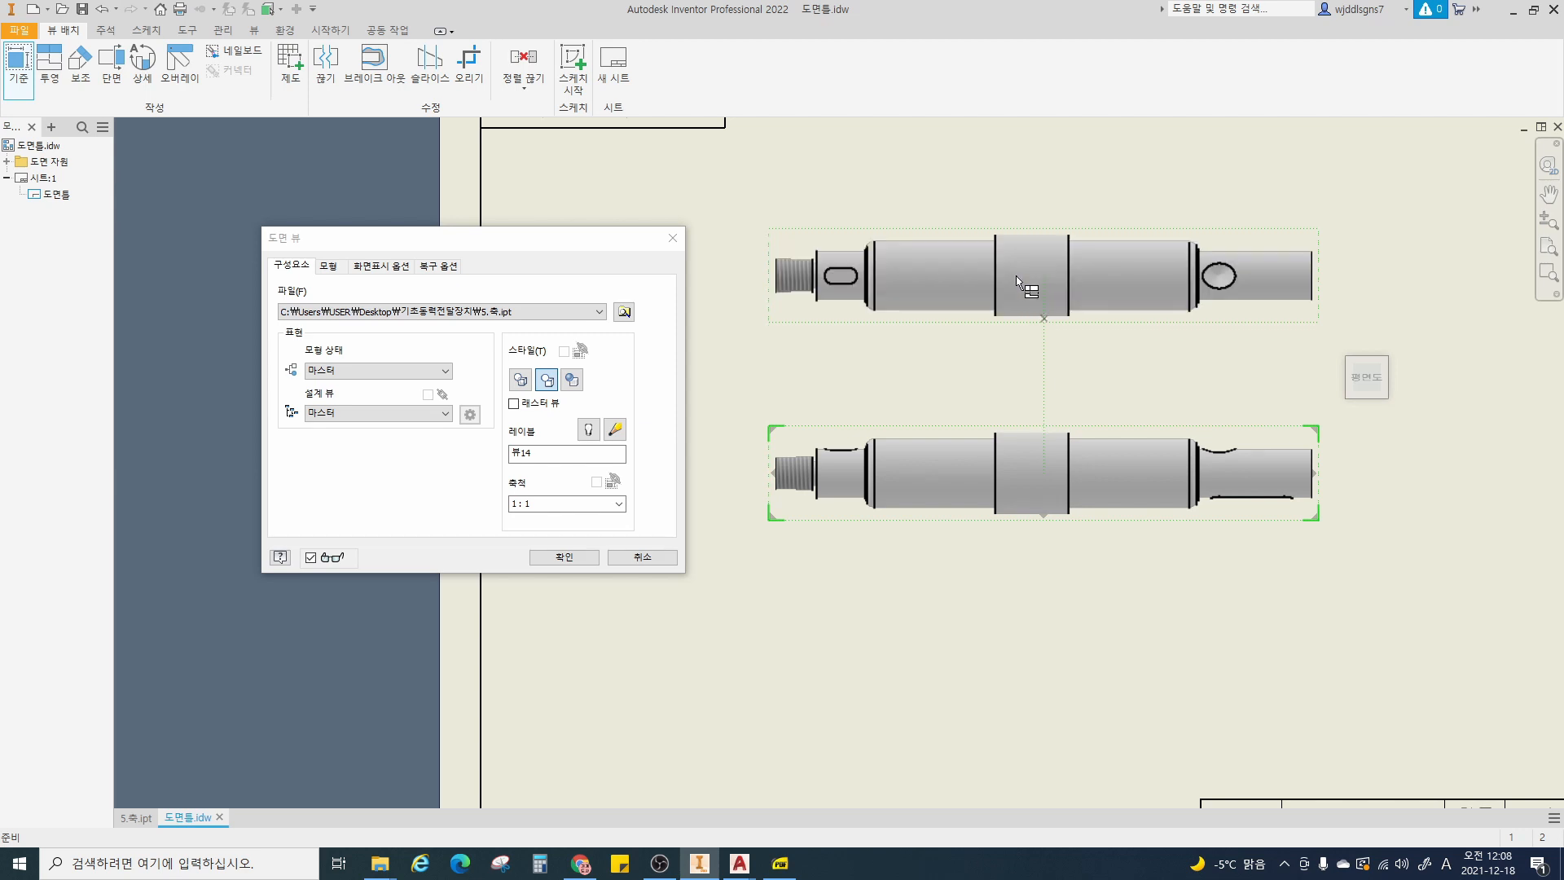
pyautogui.click(572, 381)
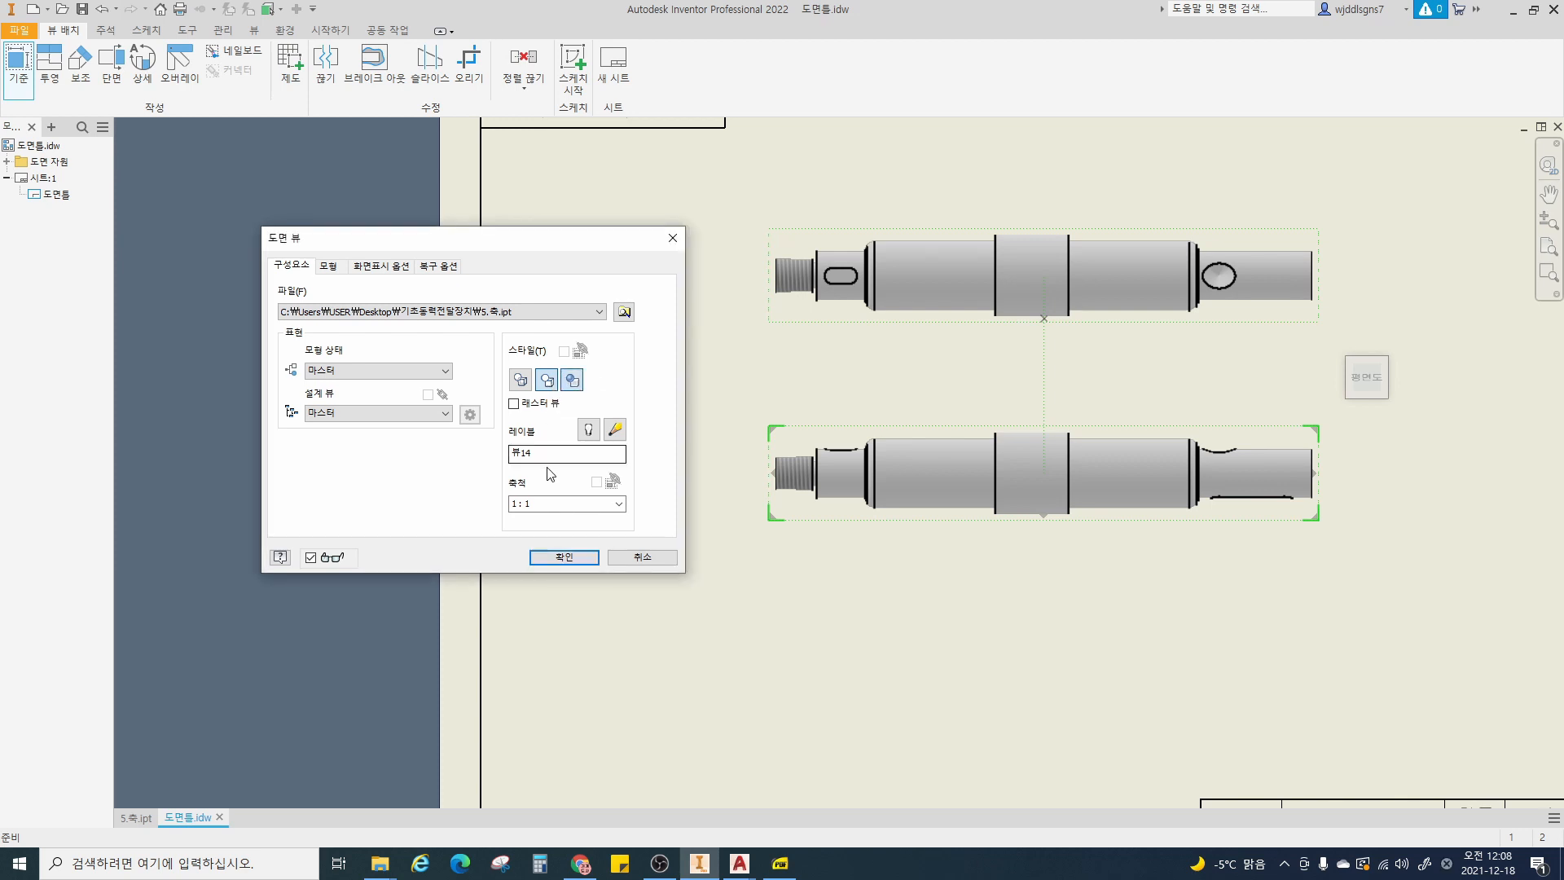
pyautogui.click(561, 557)
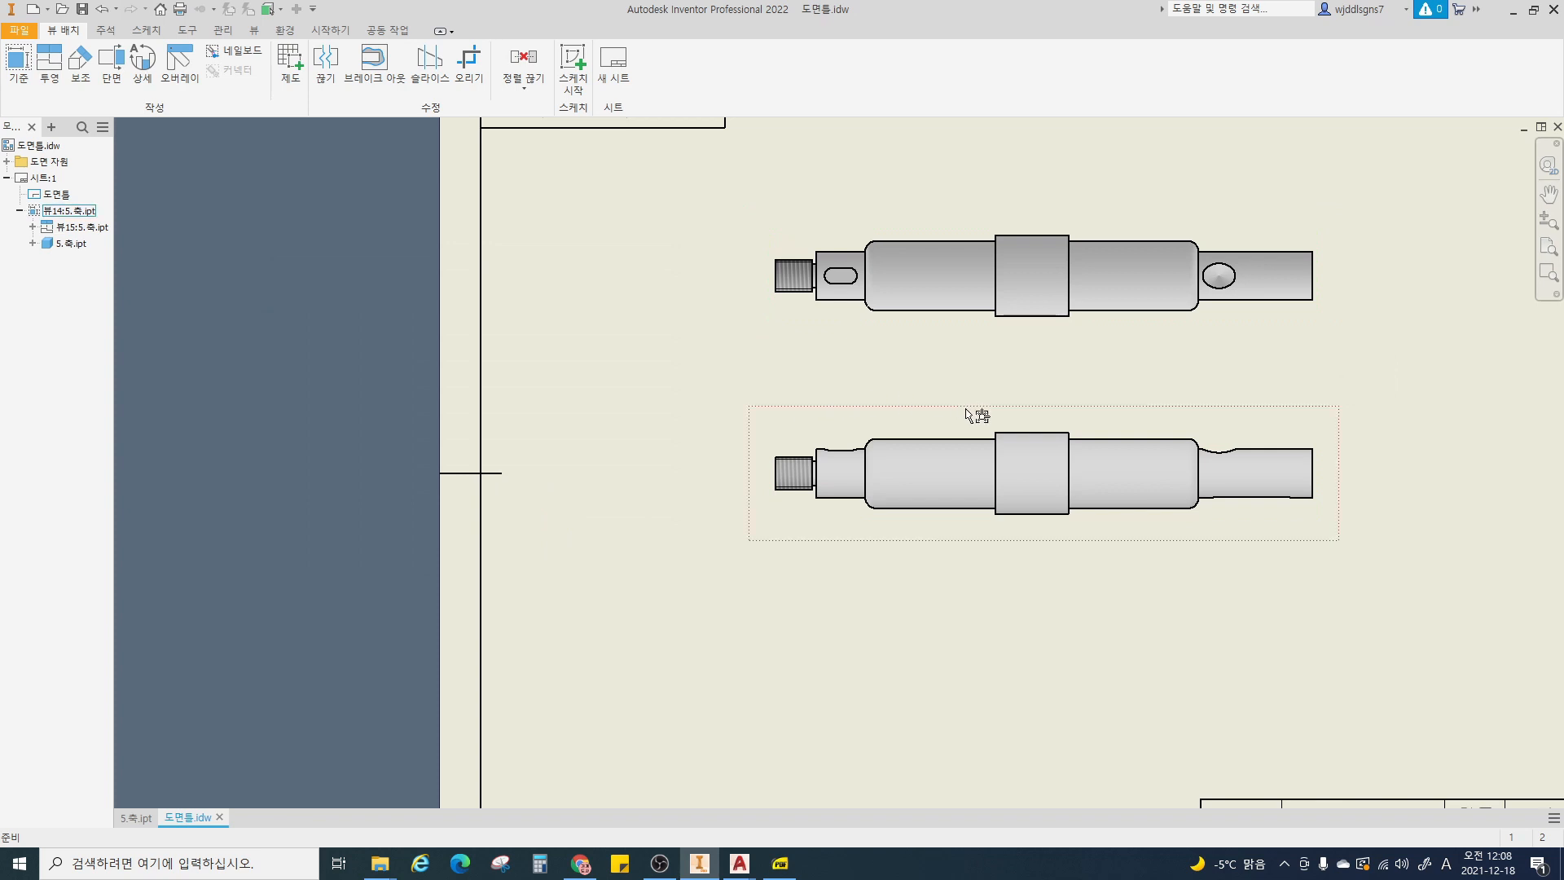
# - Turn off shading in the lower base view of the shaft
pyautogui.doubleClick(1186, 410)
pyautogui.click(572, 381)
pyautogui.click(562, 559)
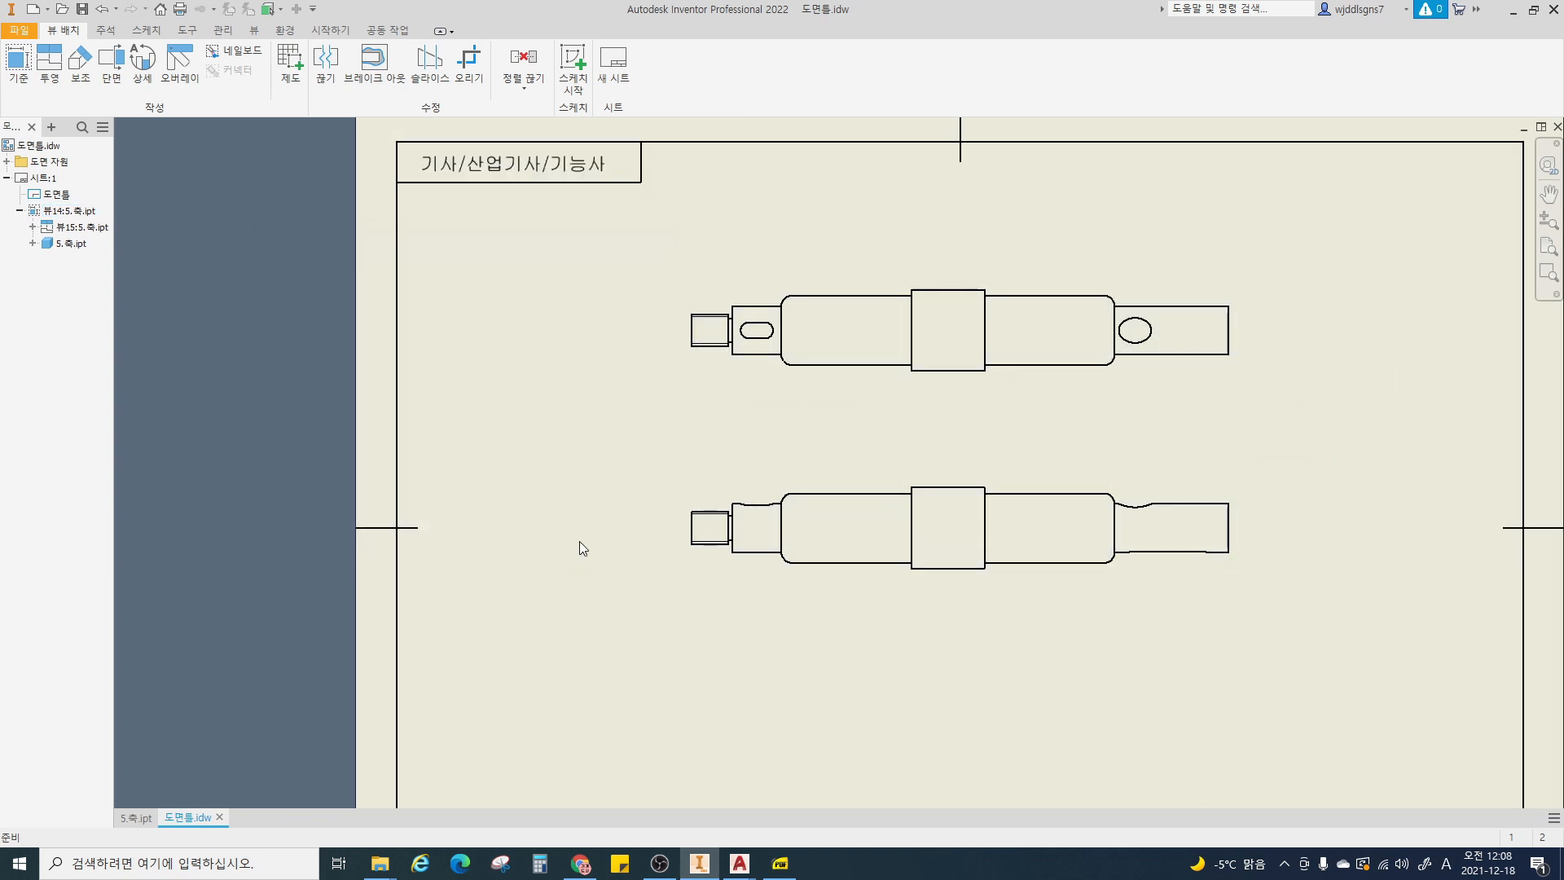
pyautogui.moveTo(1108, 338); pyautogui.dragTo(1166, 368)
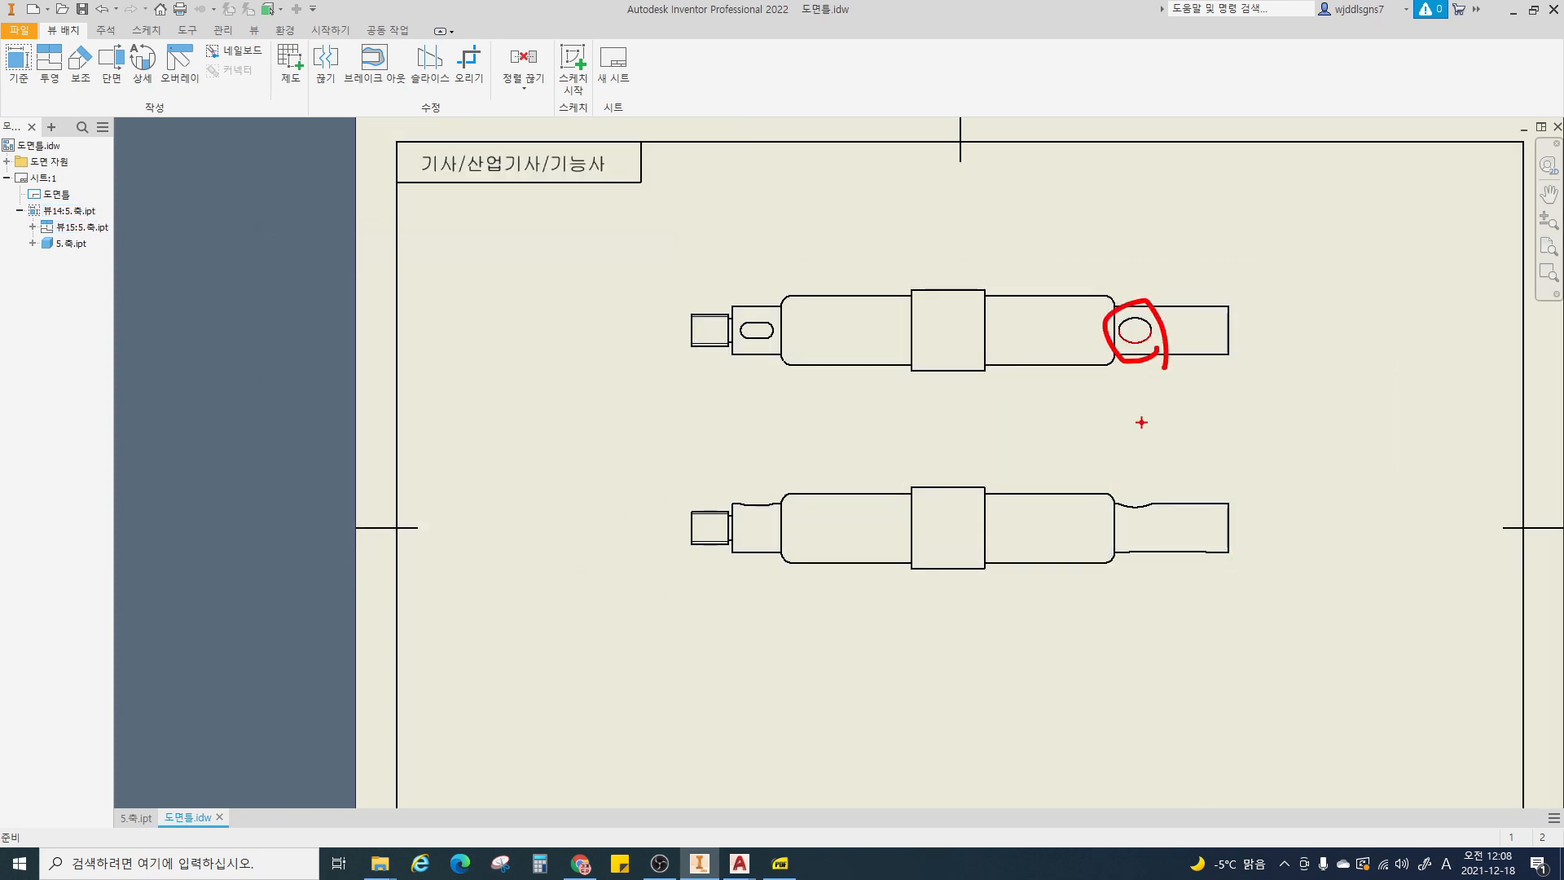
pyautogui.moveTo(1146, 538); pyautogui.dragTo(1145, 525)
pyautogui.press('Escape')
# - Switch to the 5.축.ipt part and open for editing the sketch behind the conical hole near the shaft's plain end
pyautogui.click(136, 818)
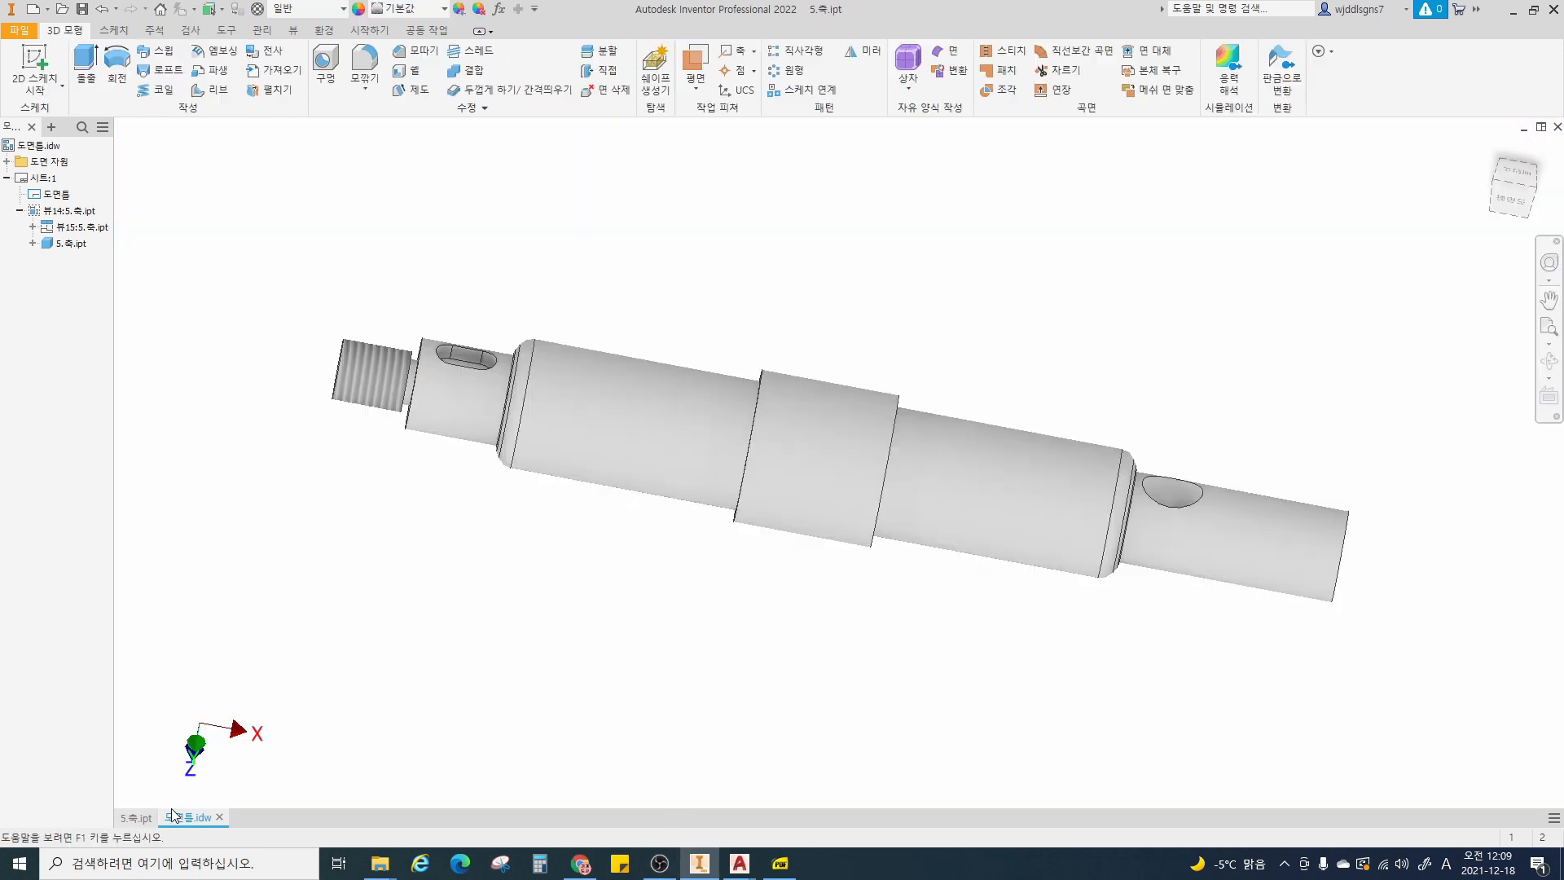
pyautogui.keyDown('shift'); pyautogui.moveTo(1130, 507); pyautogui.dragTo(1100, 536, button='middle'); pyautogui.keyUp('shift')
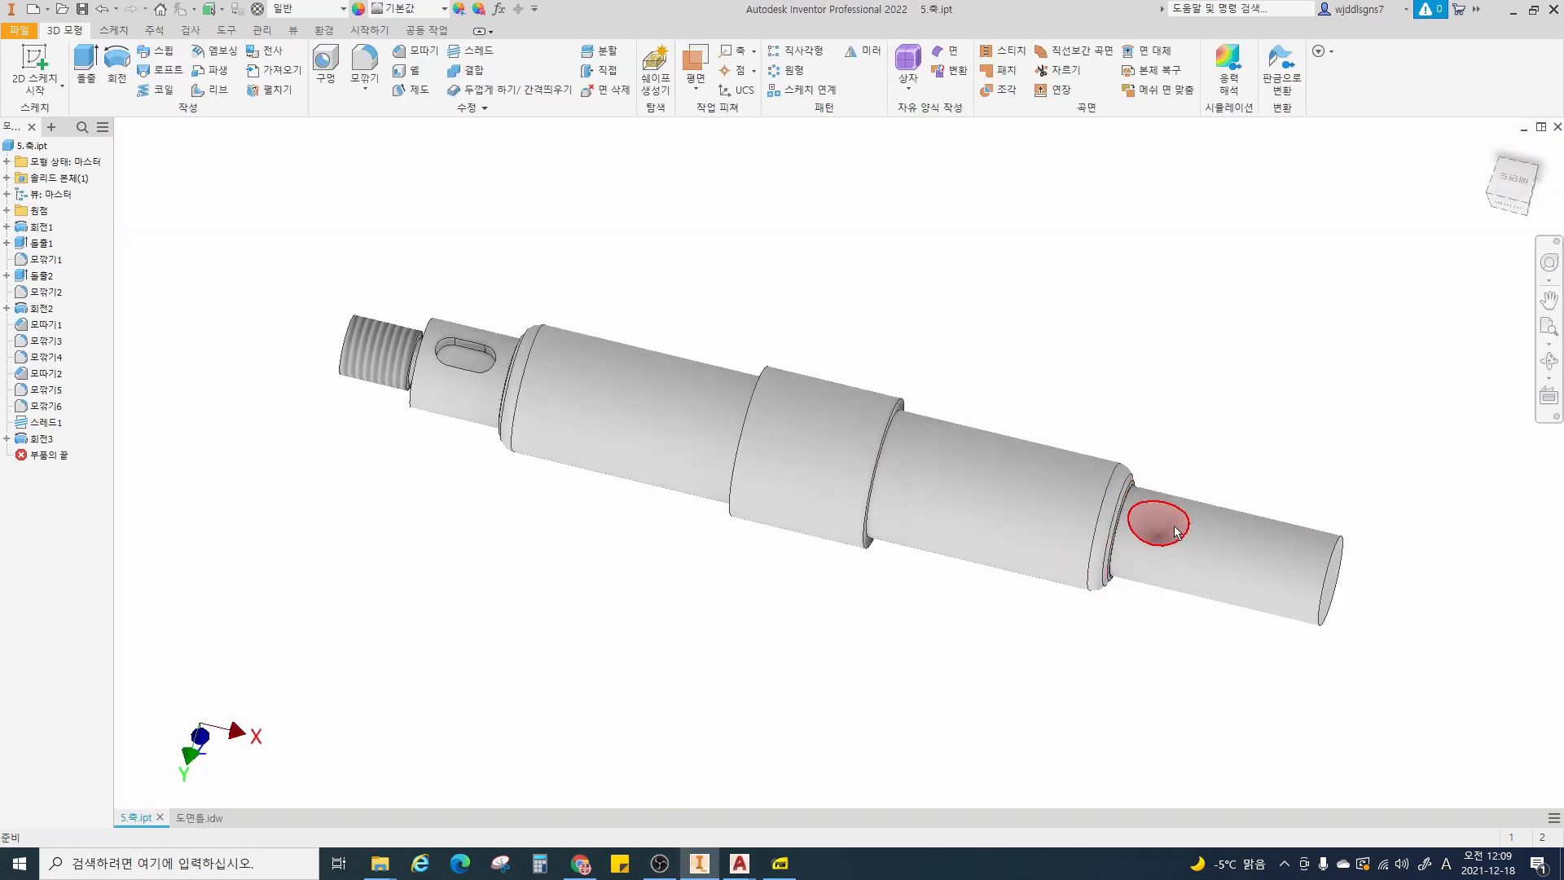
pyautogui.scroll(3, 1176, 515)
pyautogui.keyDown('shift'); pyautogui.moveTo(1170, 464); pyautogui.dragTo(1120, 497, button='middle'); pyautogui.keyUp('shift')
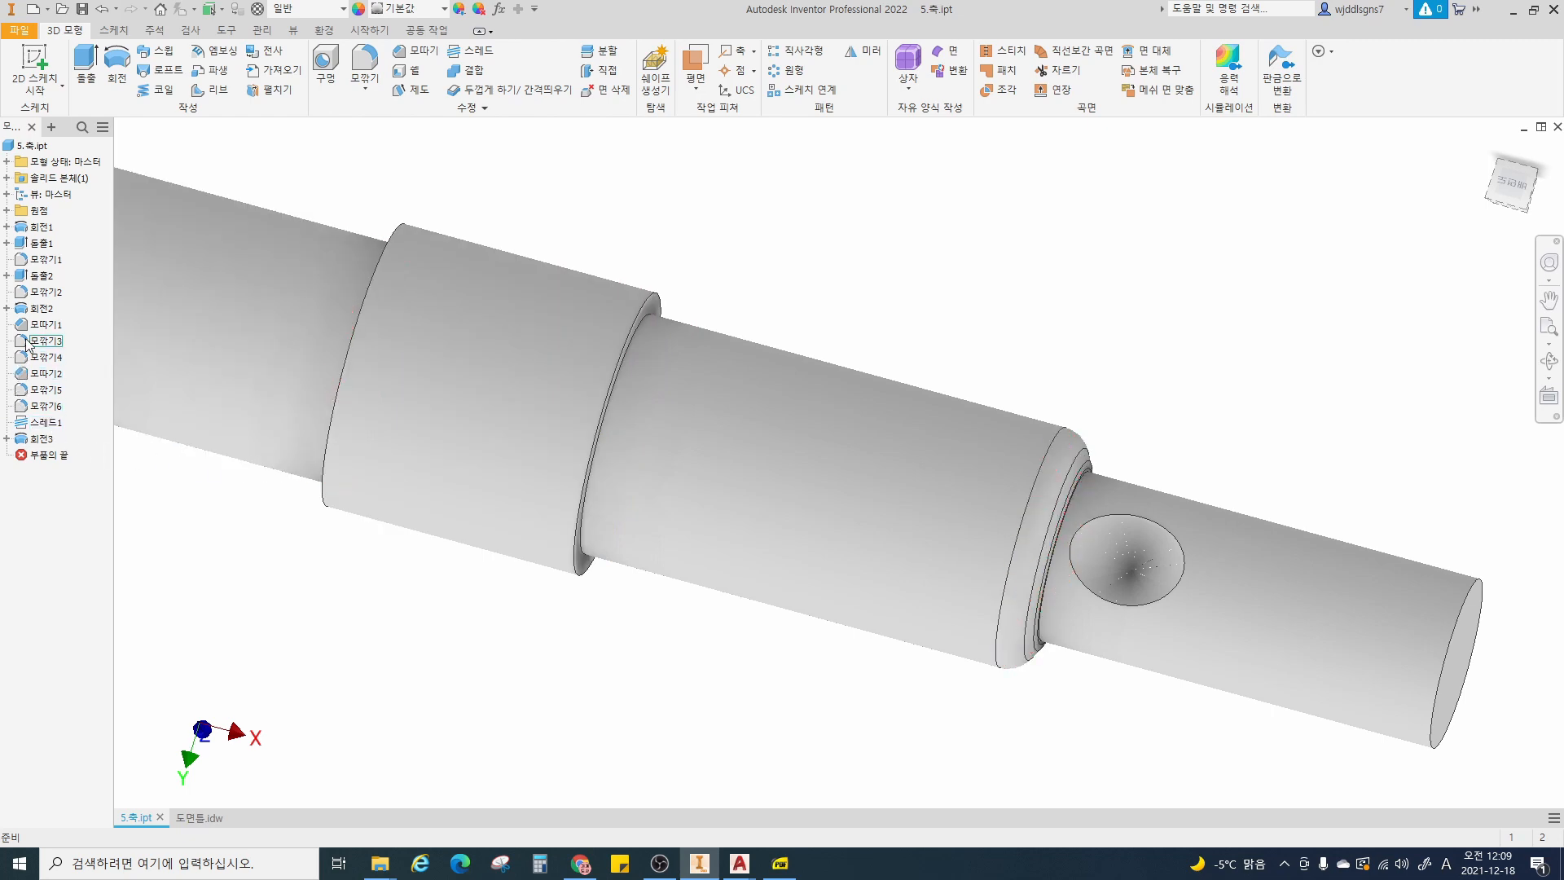
pyautogui.click(7, 309)
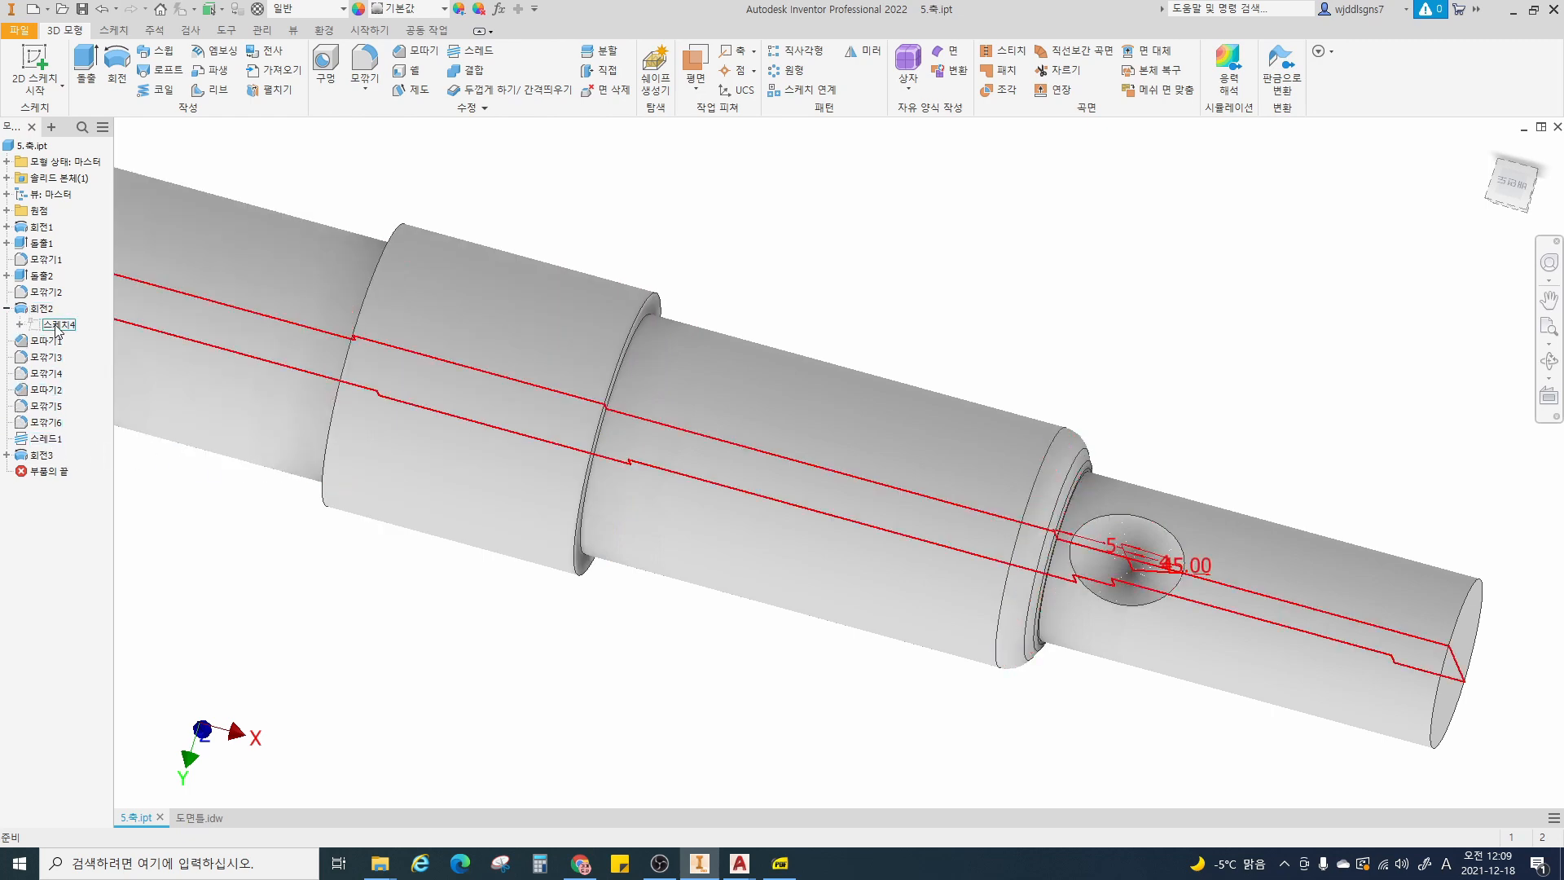
pyautogui.doubleClick(56, 325)
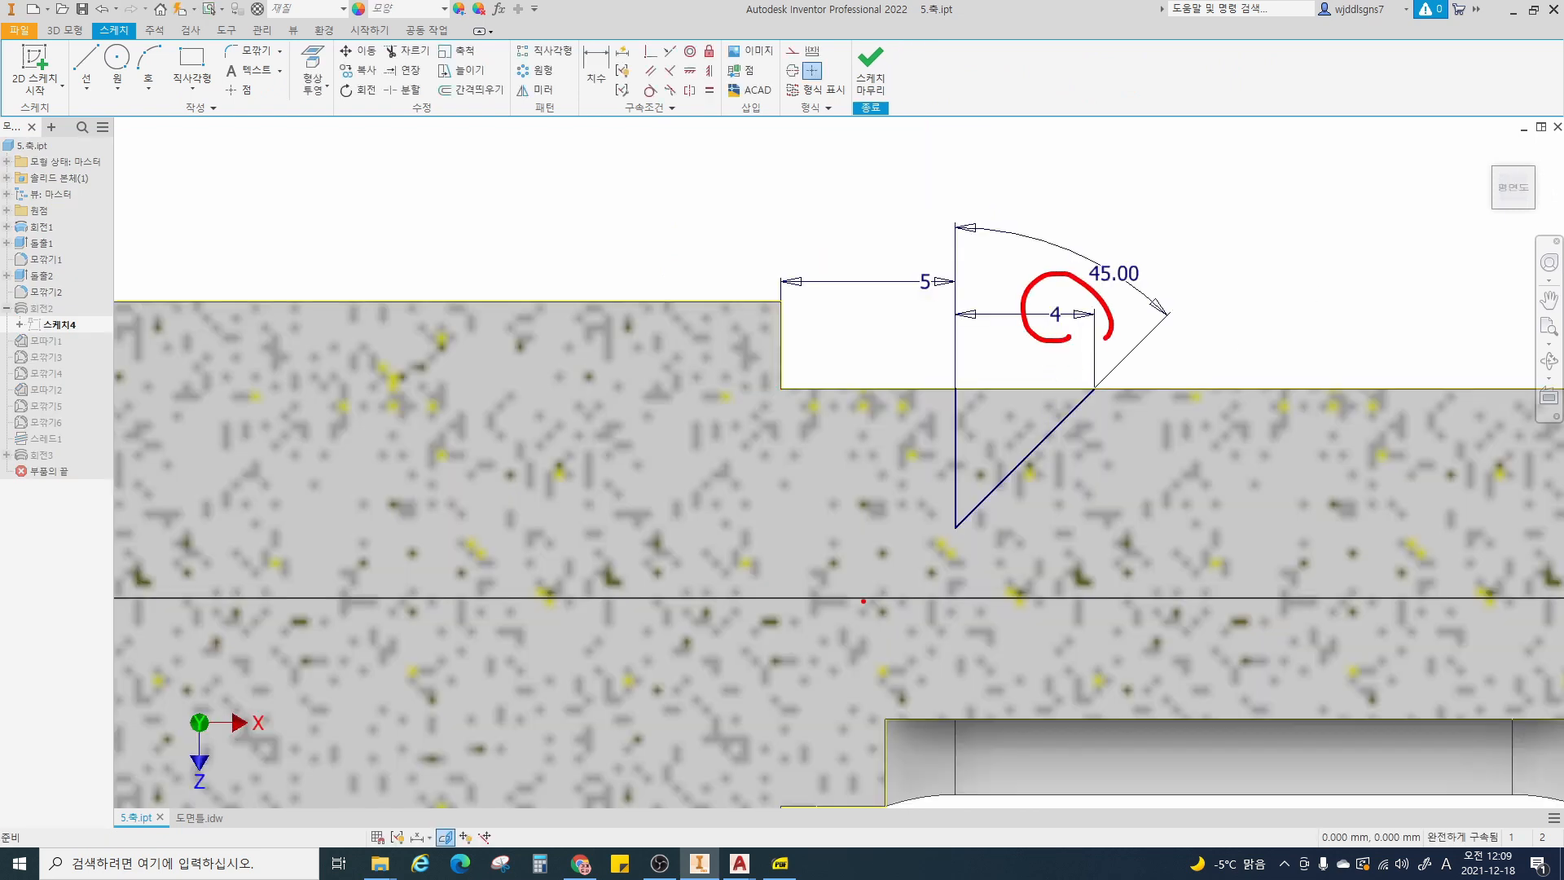
# - Switch to AutoCAD and measure the width of the set screw's conical tip in 10-11.22.dwg with a linear dimension
pyautogui.moveTo(739, 862)
pyautogui.click(827, 797)
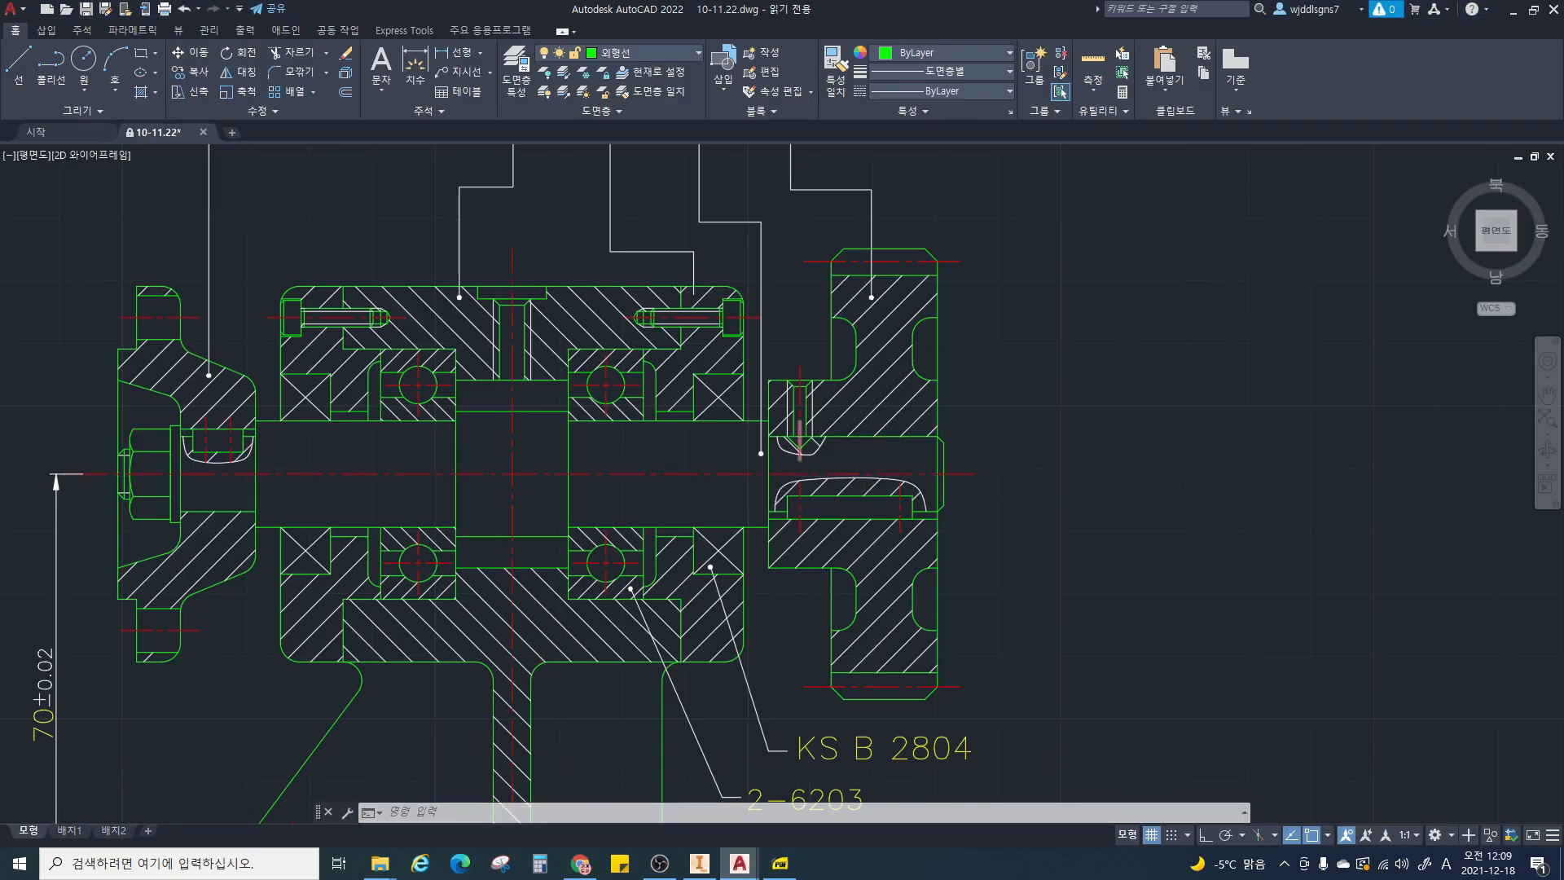
pyautogui.scroll(4, 744, 402)
pyautogui.click(446, 53)
pyautogui.scroll(2, 787, 363)
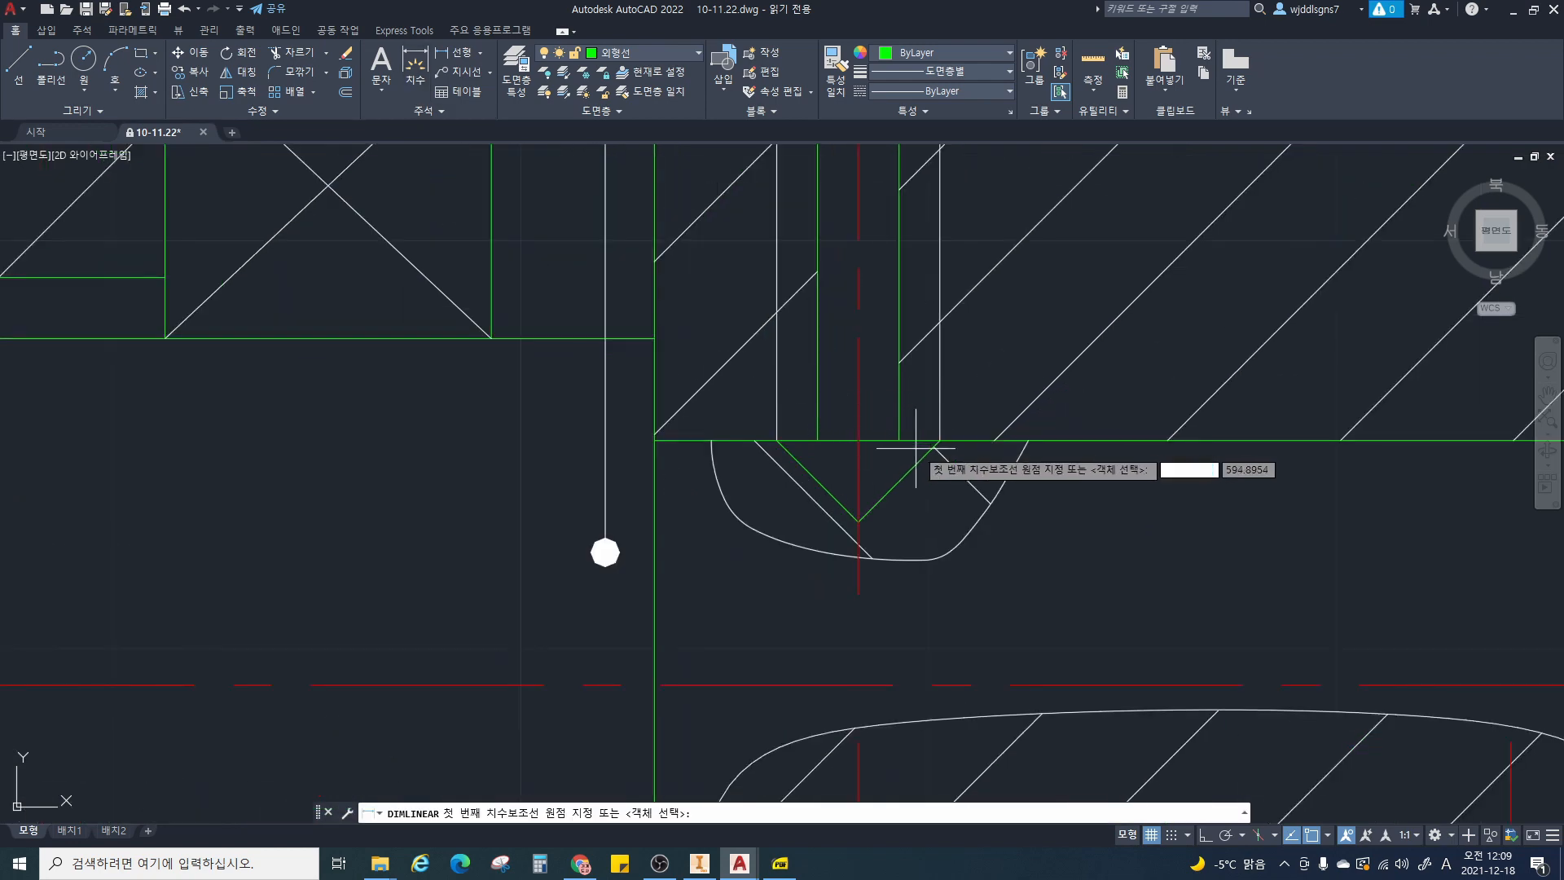
pyautogui.scroll(-1, 926, 480)
pyautogui.click(935, 455)
pyautogui.click(833, 455)
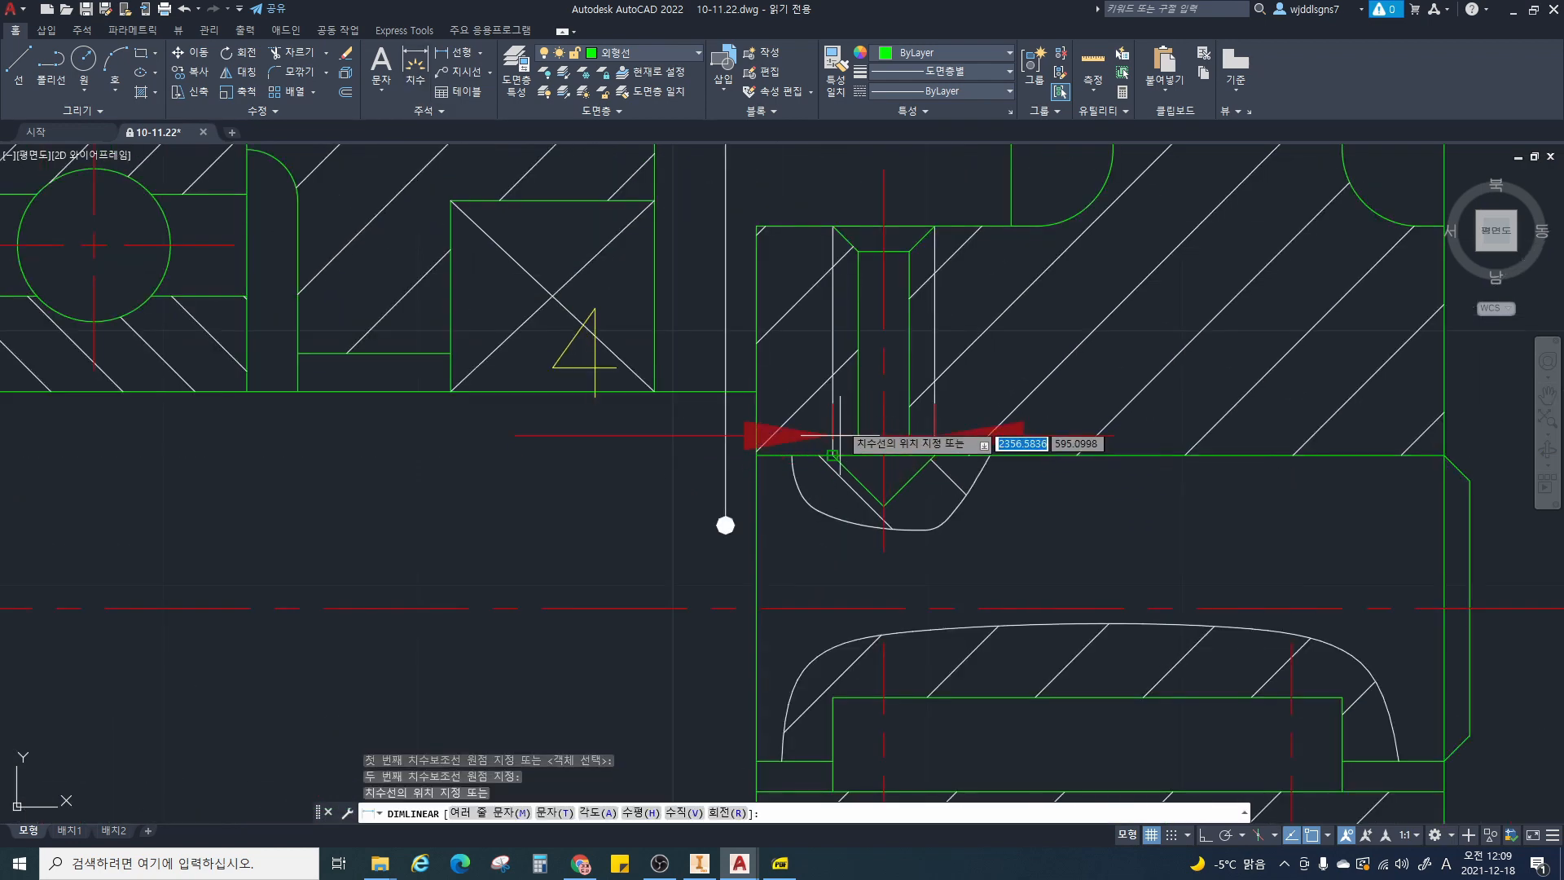
pyautogui.scroll(-2, 859, 359)
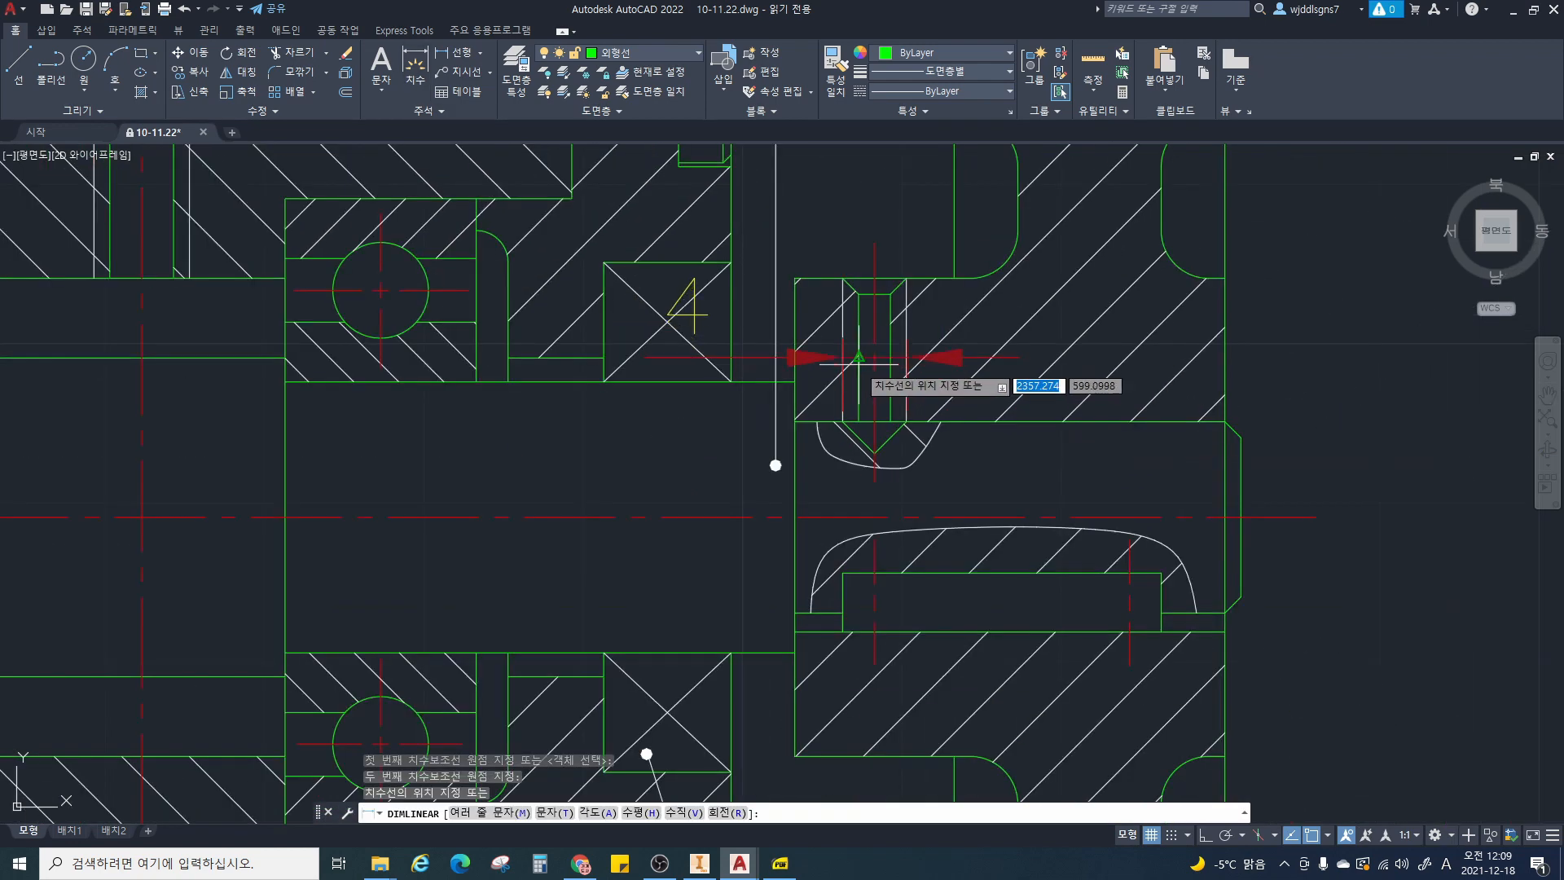
pyautogui.click(859, 243)
pyautogui.press('Escape')
pyautogui.moveTo(828, 307); pyautogui.dragTo(835, 393, button='middle')
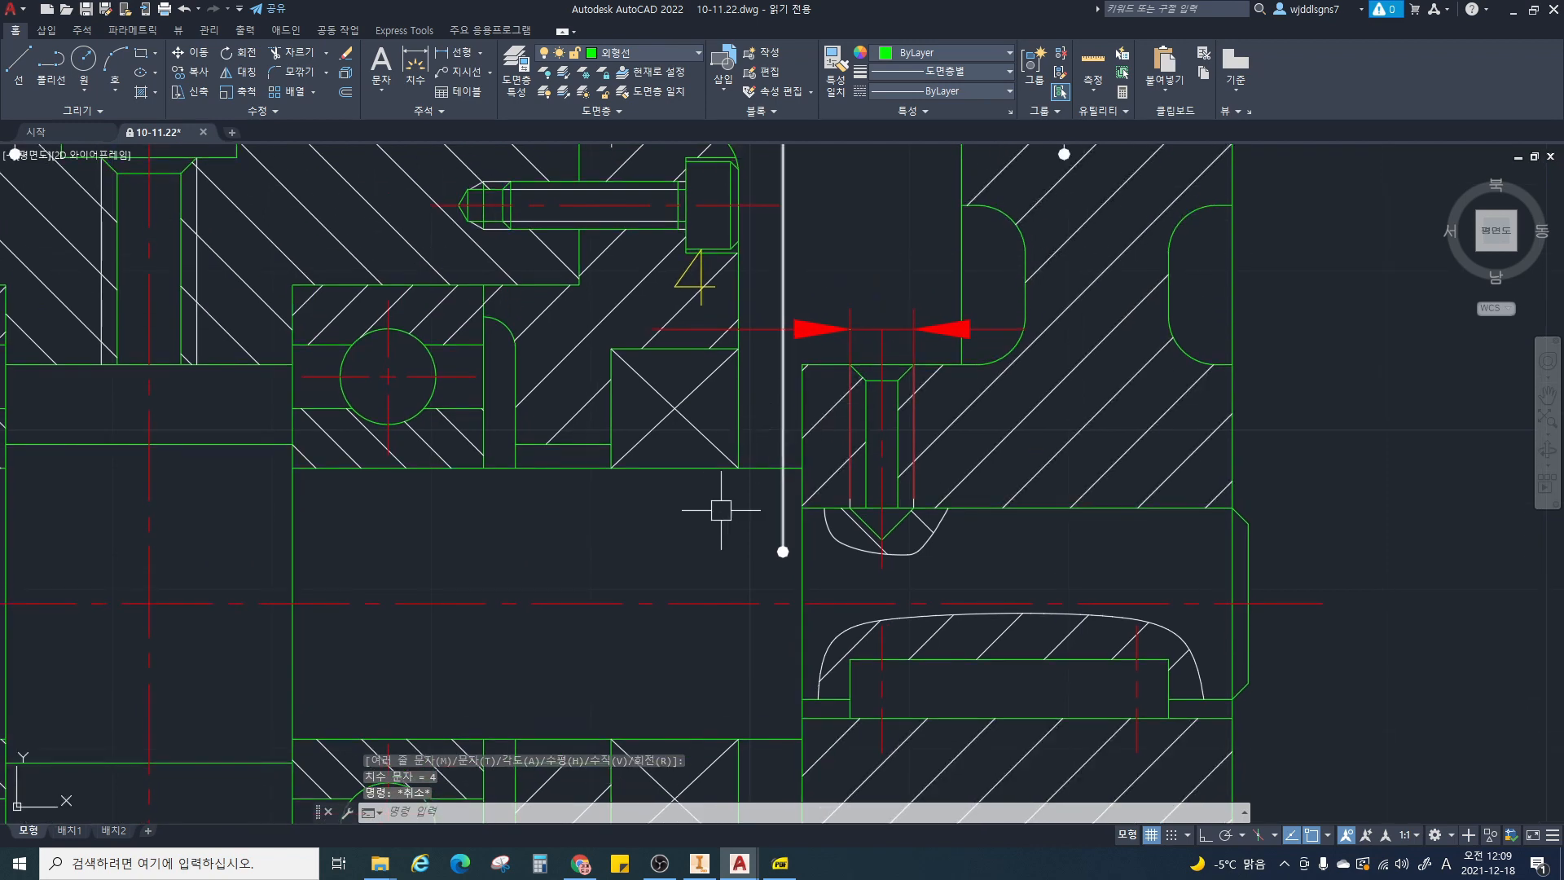
# - Switch back to Inventor and set the horizontal width of the cone's triangular profile to 2 mm
pyautogui.click(699, 864)
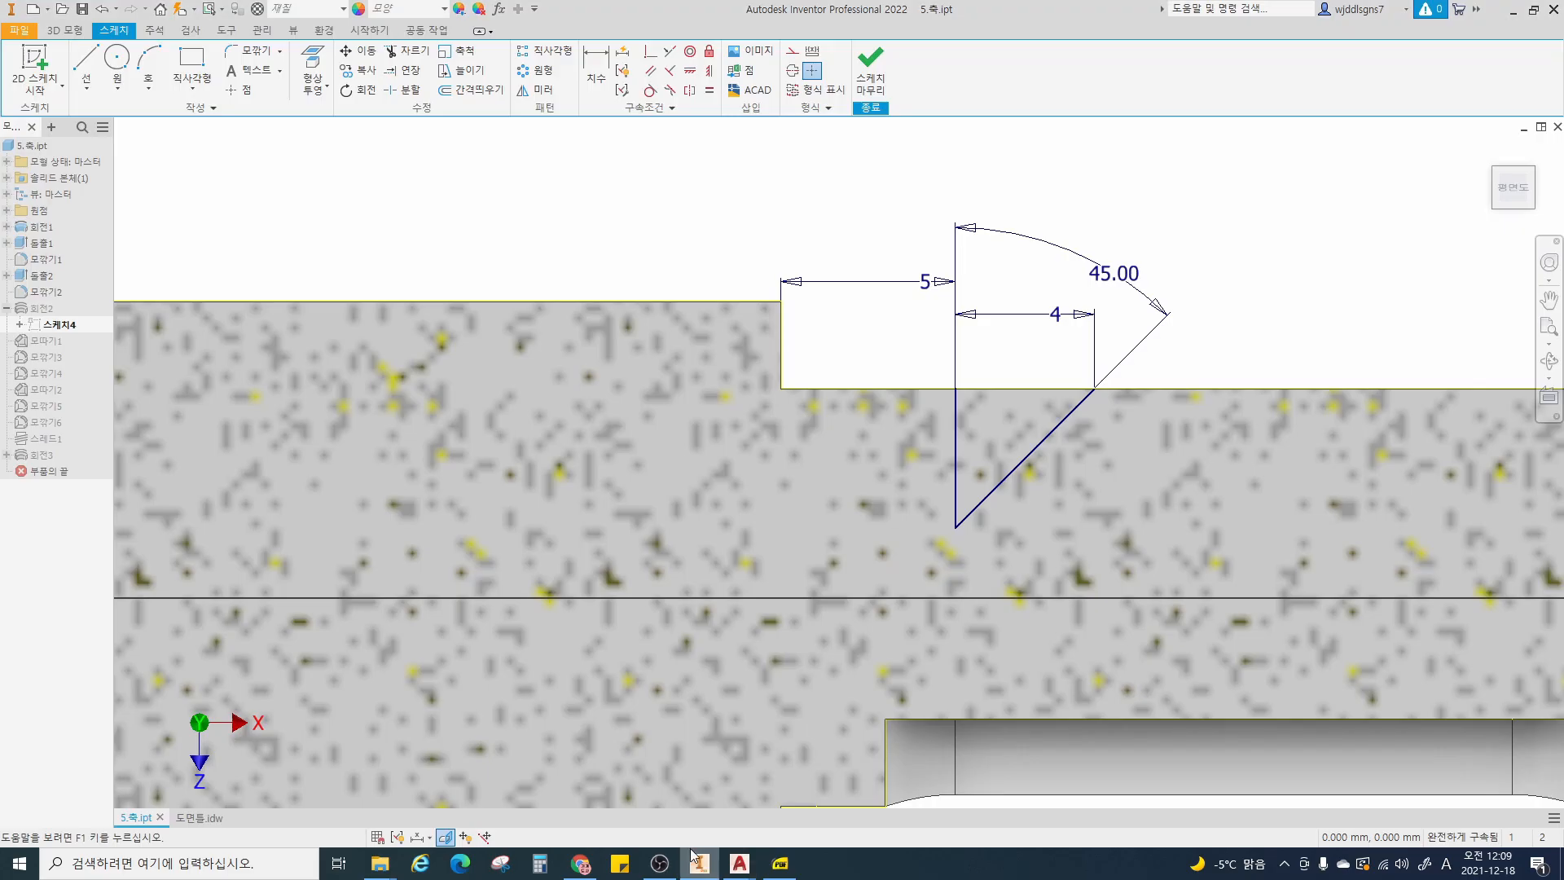
pyautogui.doubleClick(957, 432)
pyautogui.write('2')
pyautogui.press('Return')
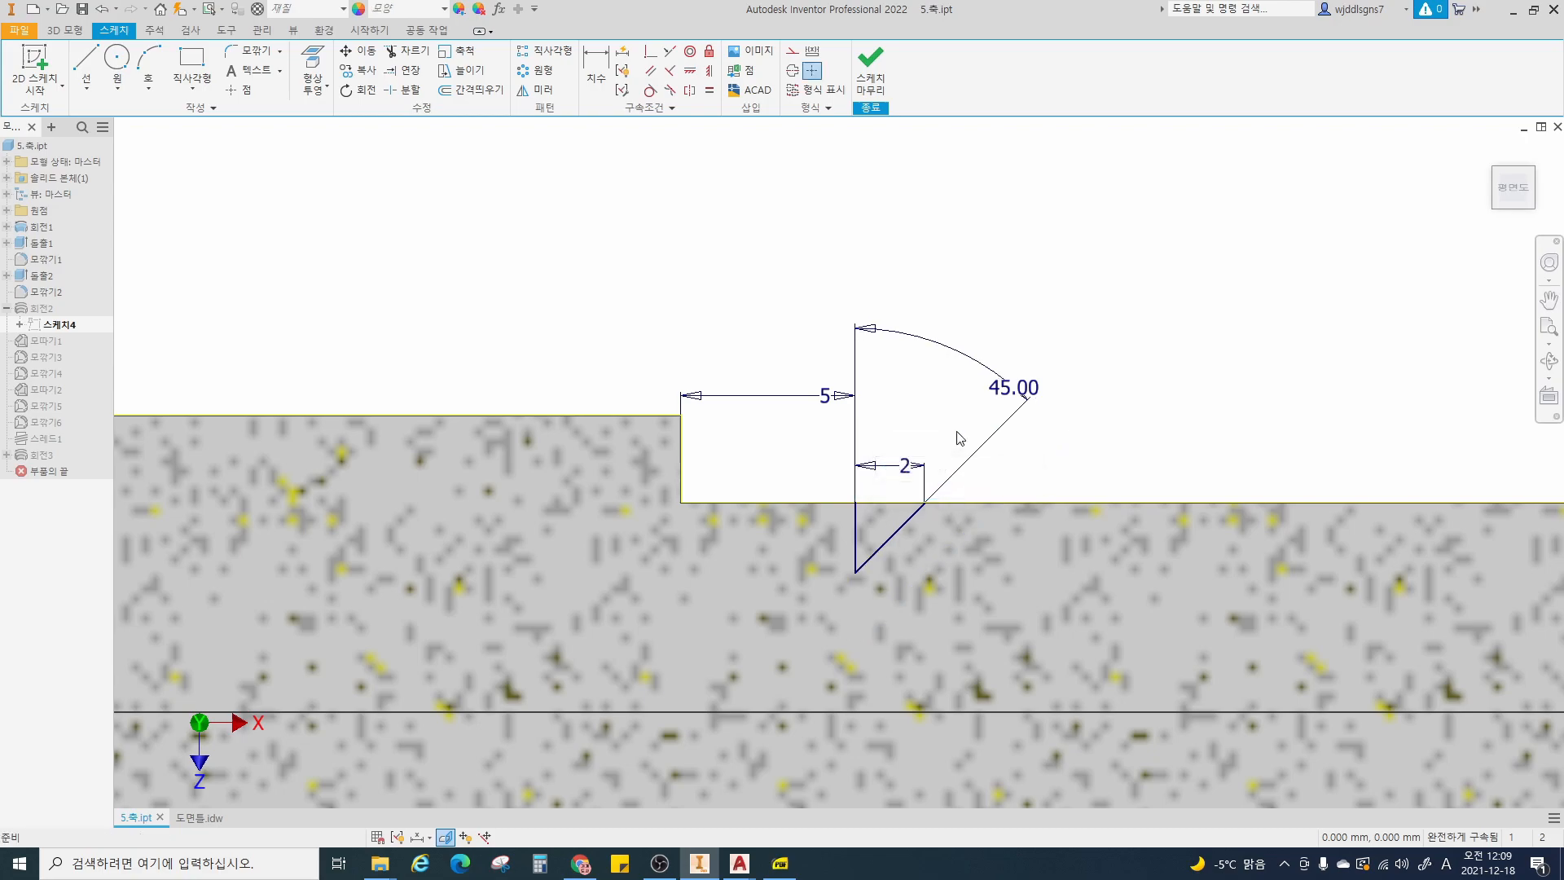
# - Switch to AutoCAD and measure the horizontal distance from the gear hub's end face to the set screw's centre line
pyautogui.hotkey('alt', 'Tab')
pyautogui.click(455, 54)
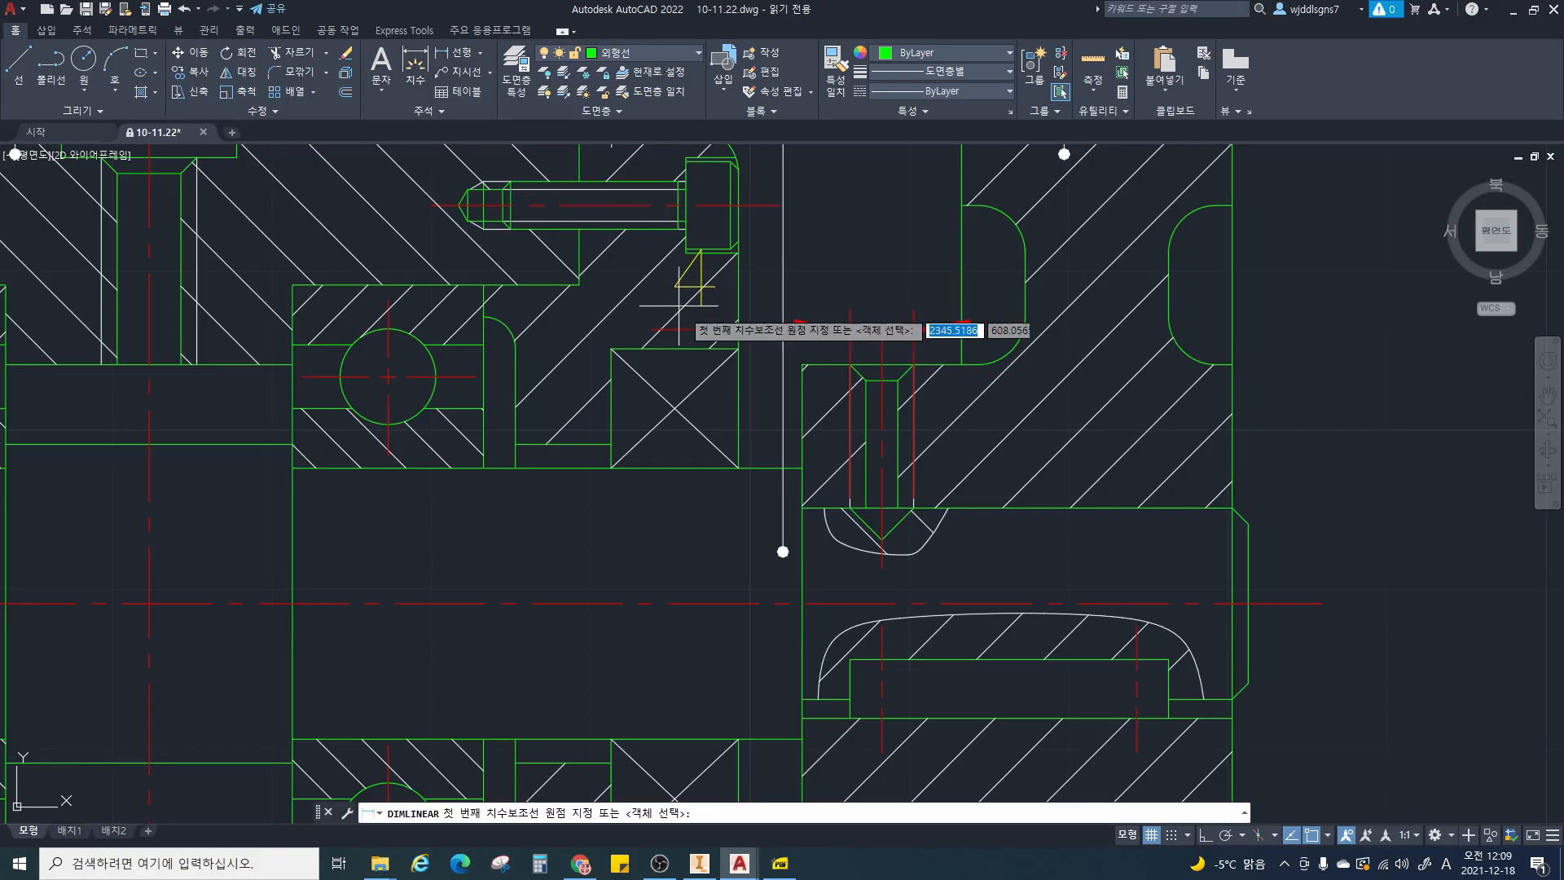
pyautogui.click(802, 365)
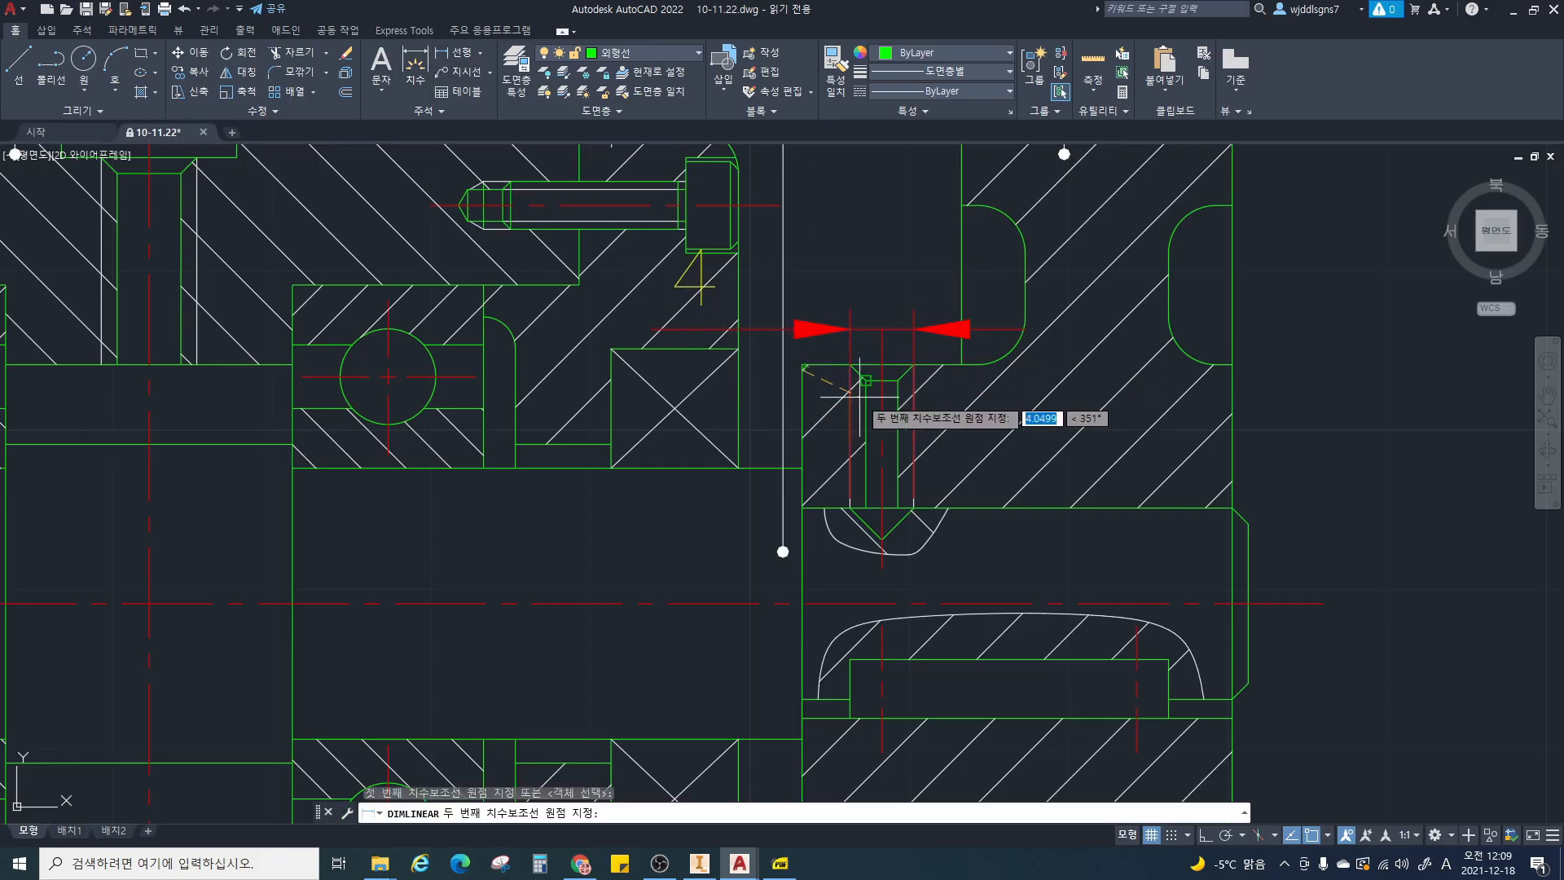
pyautogui.click(882, 367)
pyautogui.moveTo(869, 308); pyautogui.dragTo(846, 492, button='middle')
pyautogui.click(871, 306)
pyautogui.press('Escape')
# - Switch back to Inventor, finish the cone sketch, and check the resized hole in the part and in the drawing
pyautogui.click(701, 863)
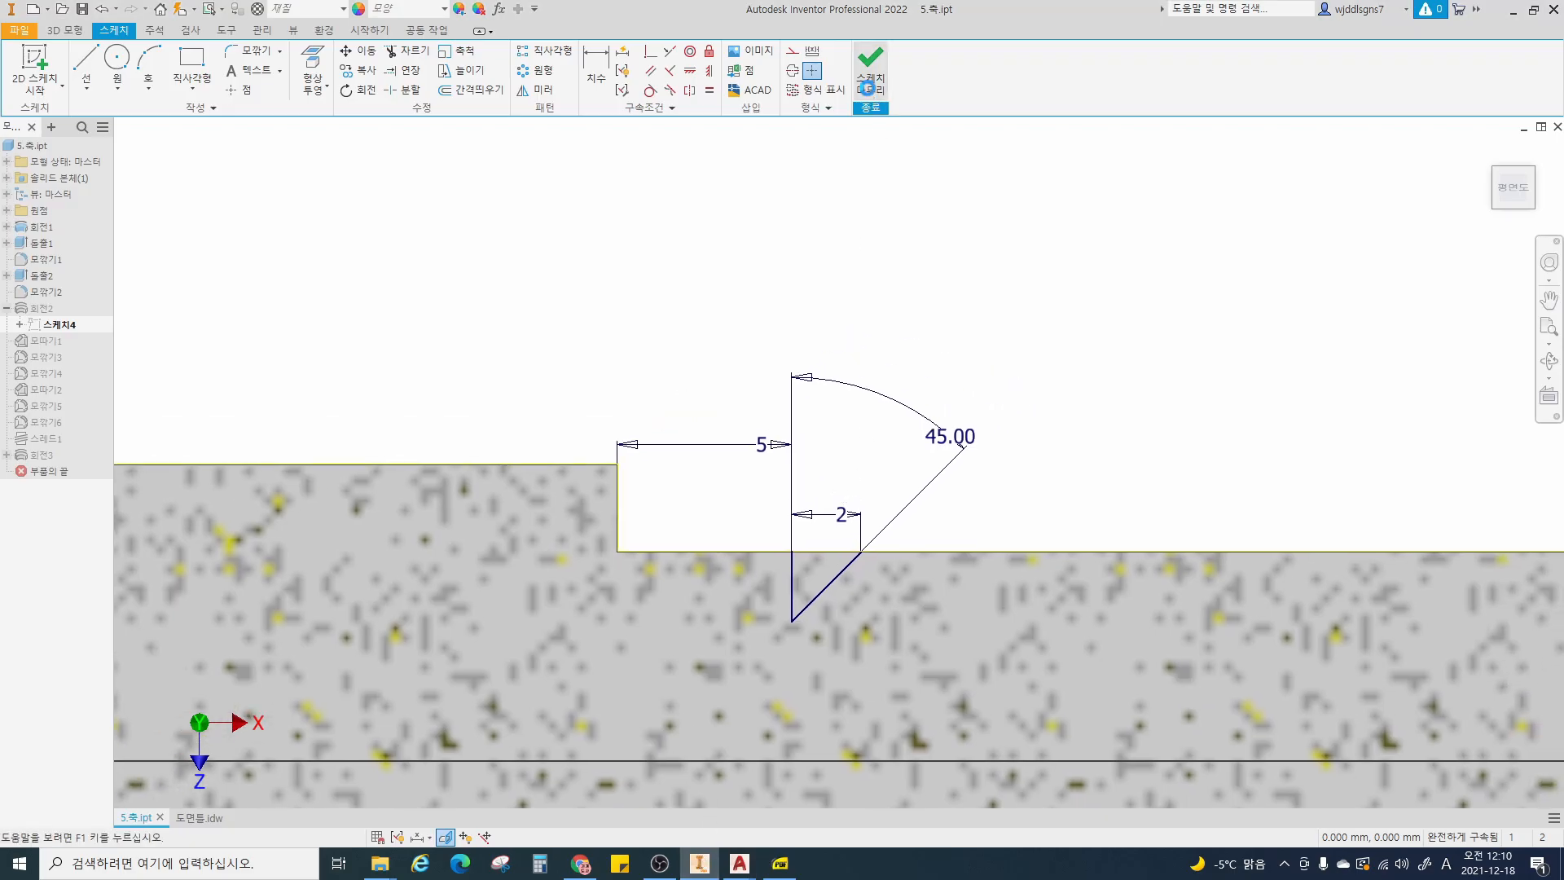
pyautogui.click(867, 87)
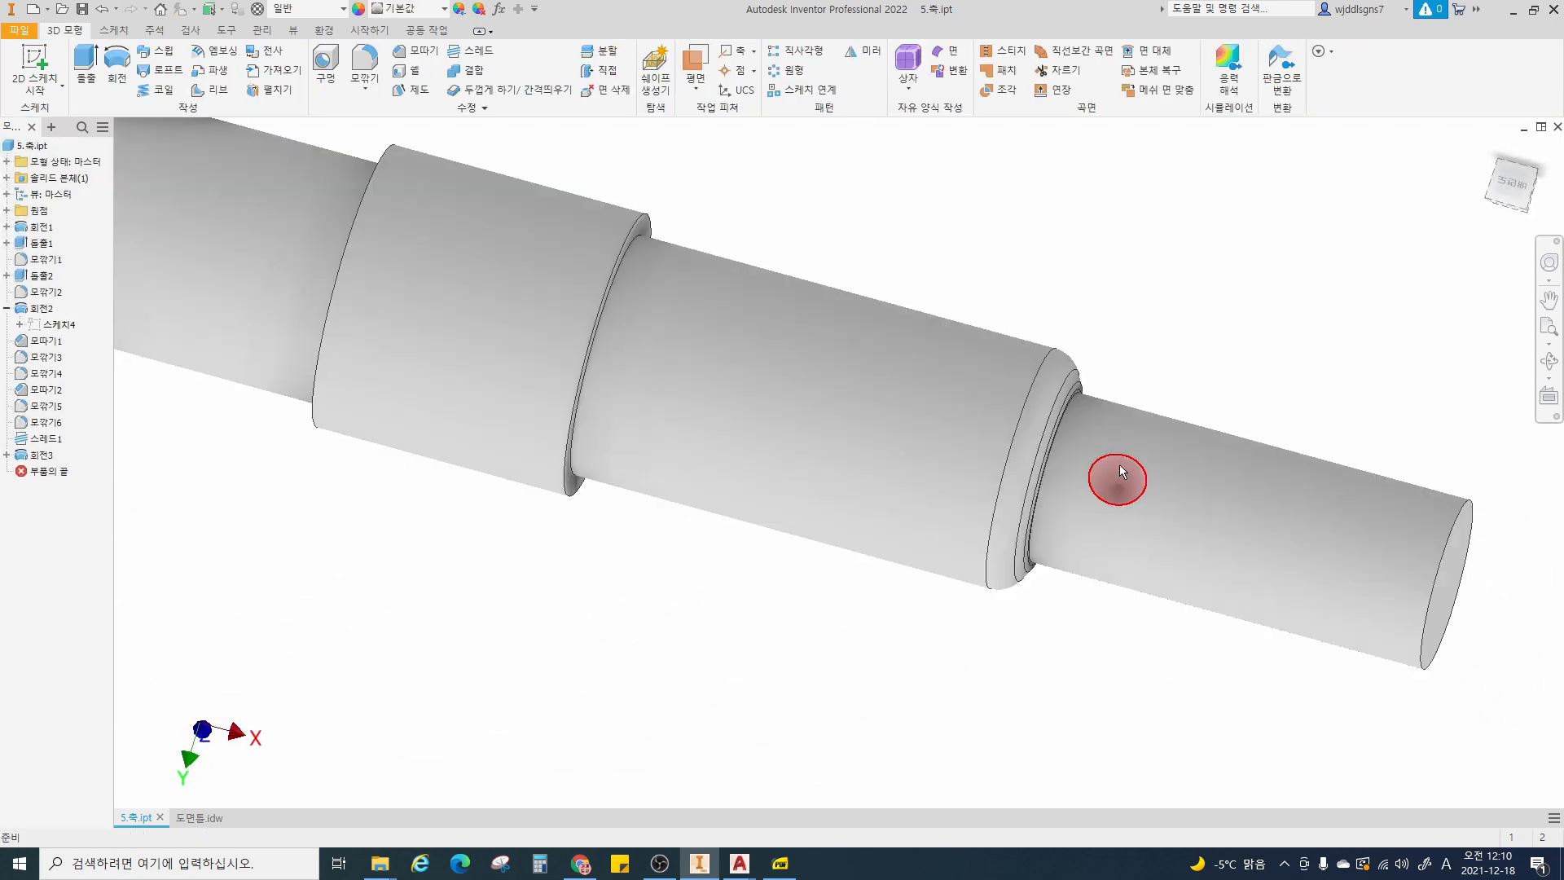
pyautogui.keyDown('shift'); pyautogui.moveTo(1117, 478); pyautogui.dragTo(1131, 422, button='middle'); pyautogui.keyUp('shift')
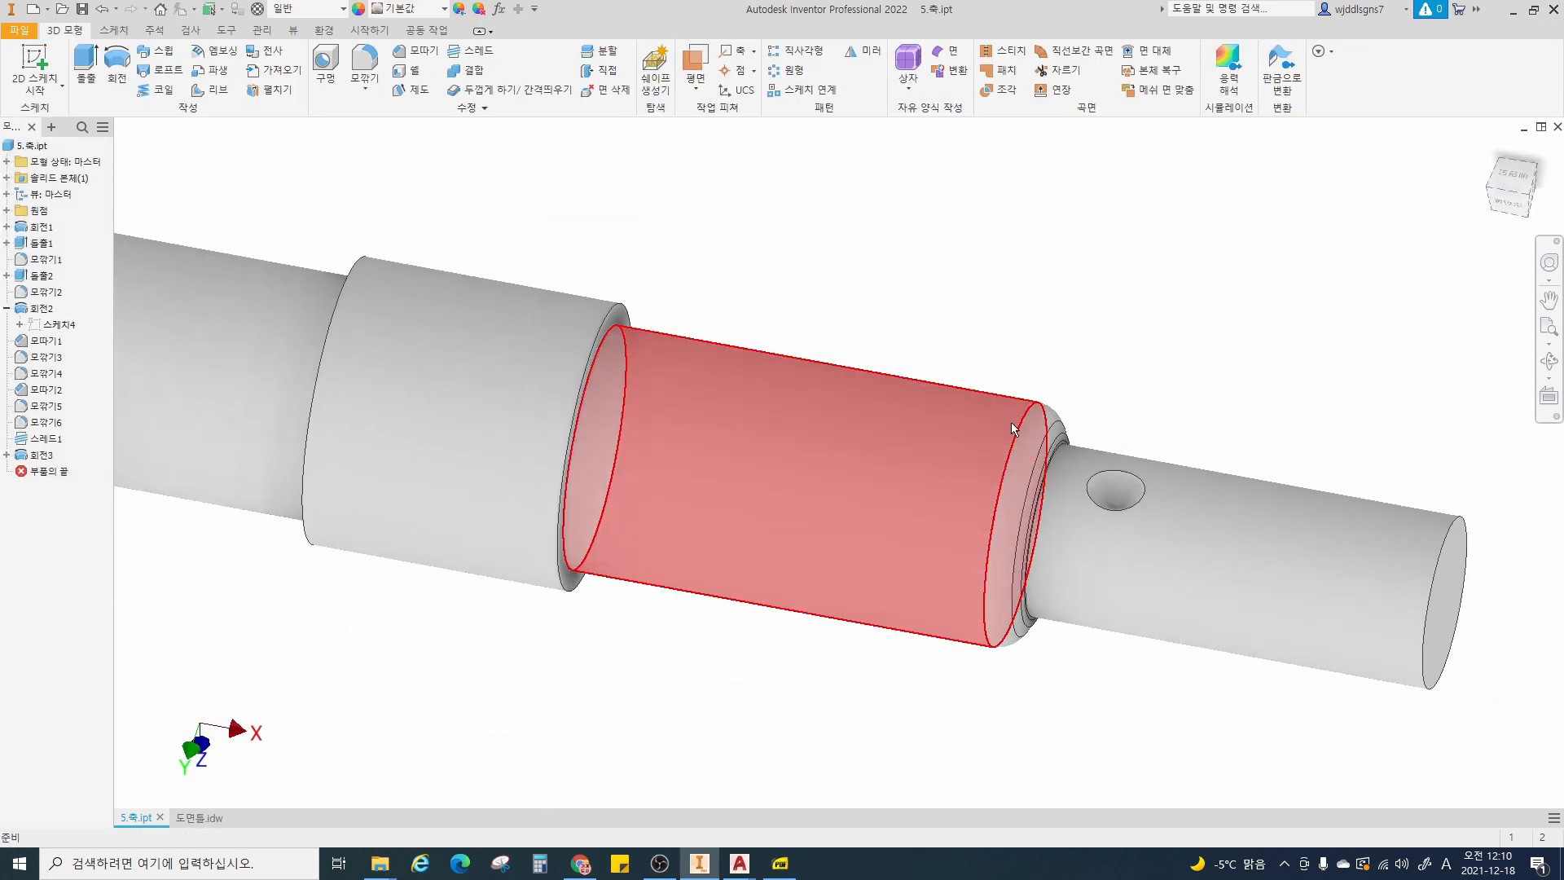
pyautogui.click(194, 818)
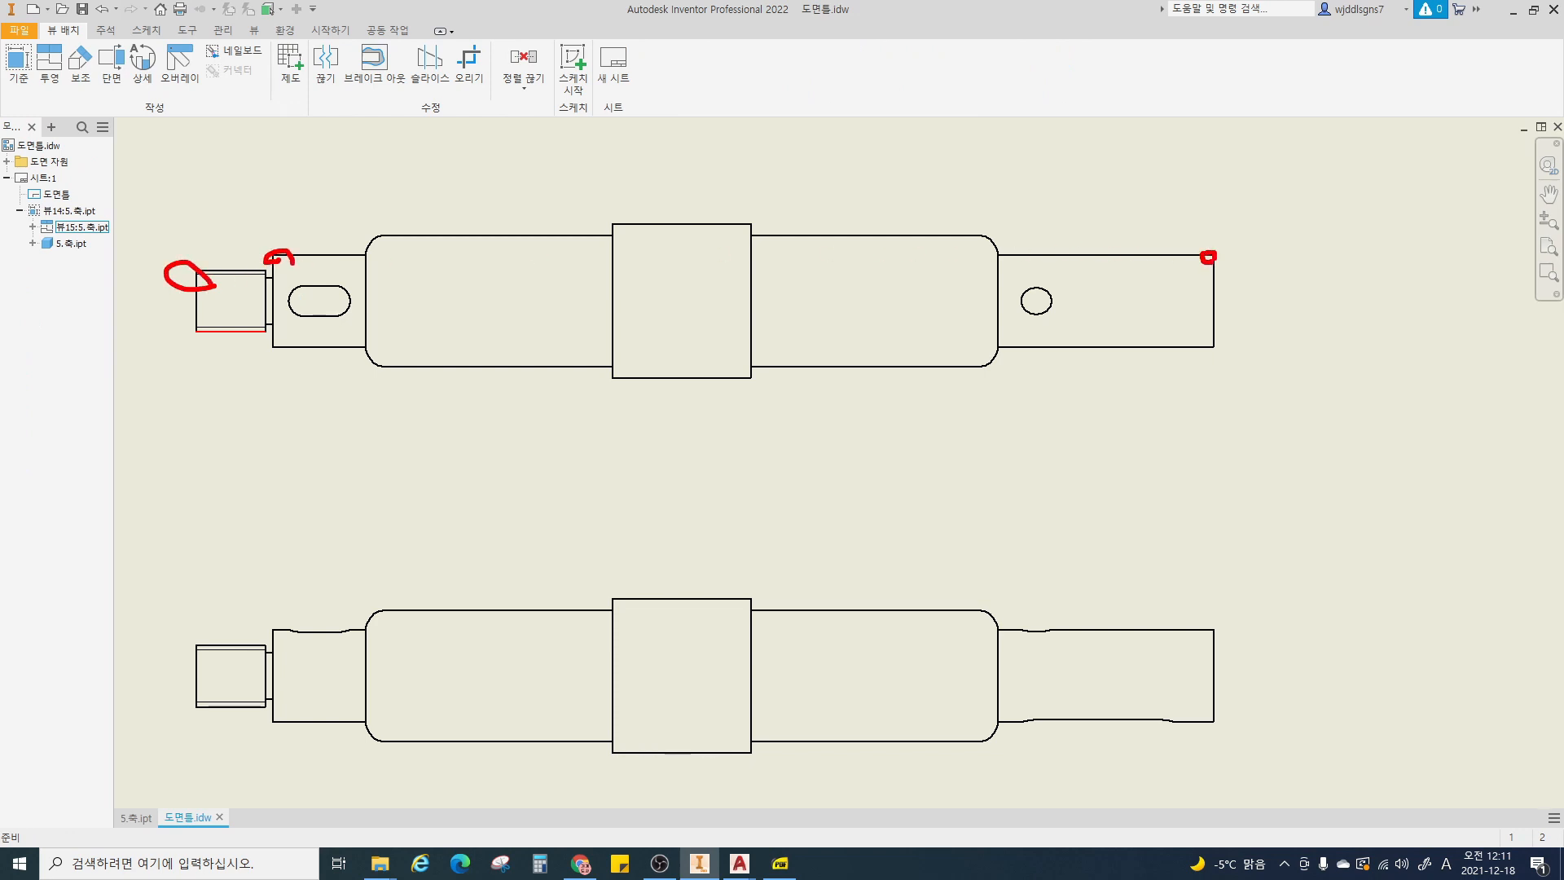
# - Return to the shaft part and start a 1 mm chamfer on the end edge of the plain shaft end
pyautogui.click(136, 818)
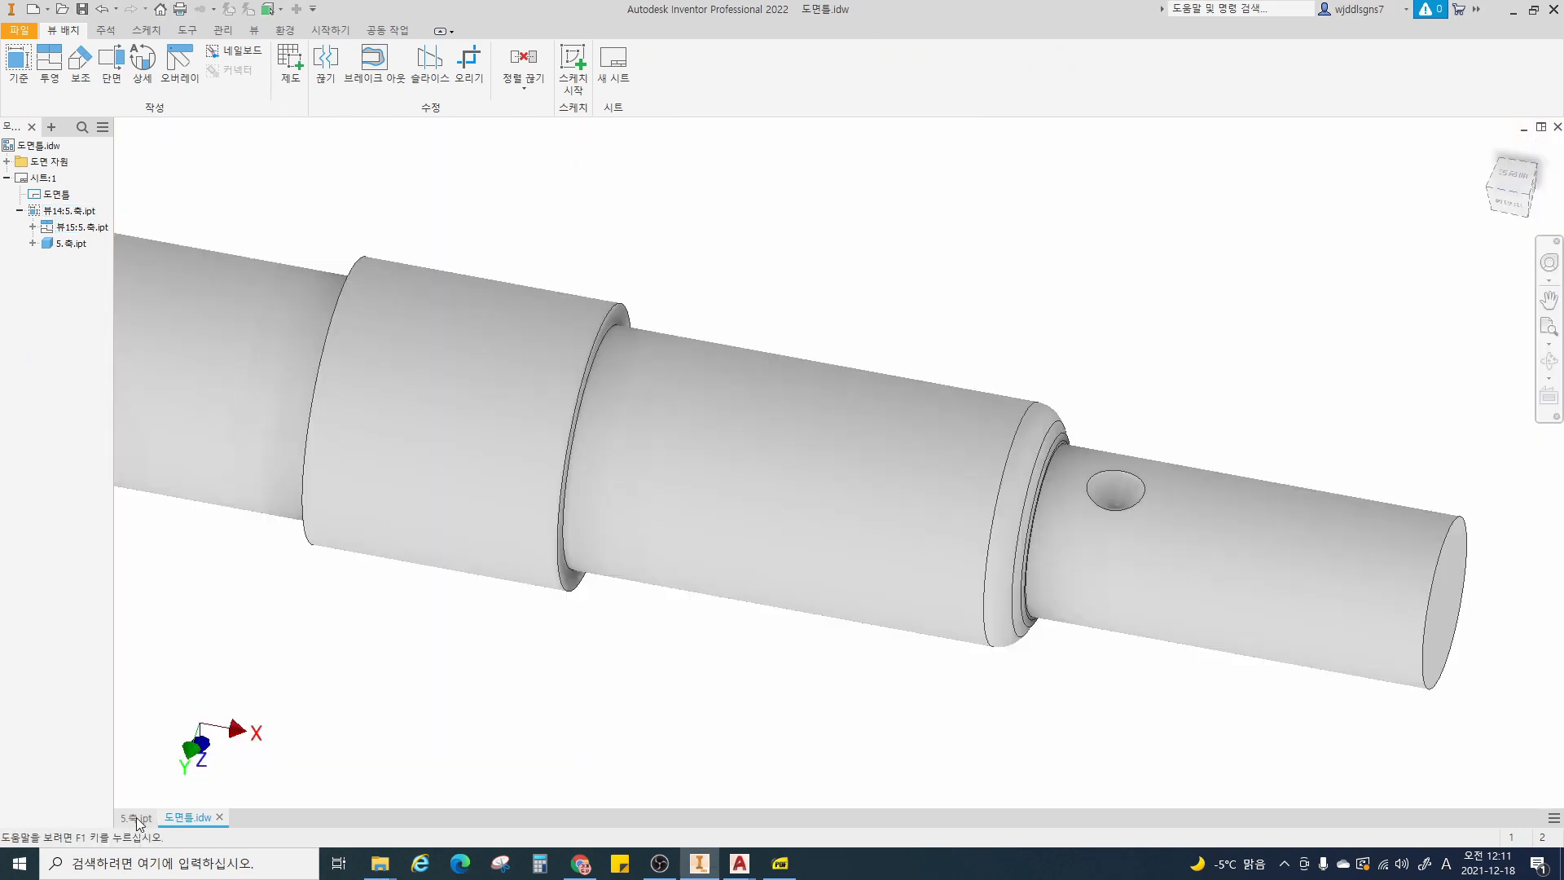
pyautogui.scroll(2, 835, 456)
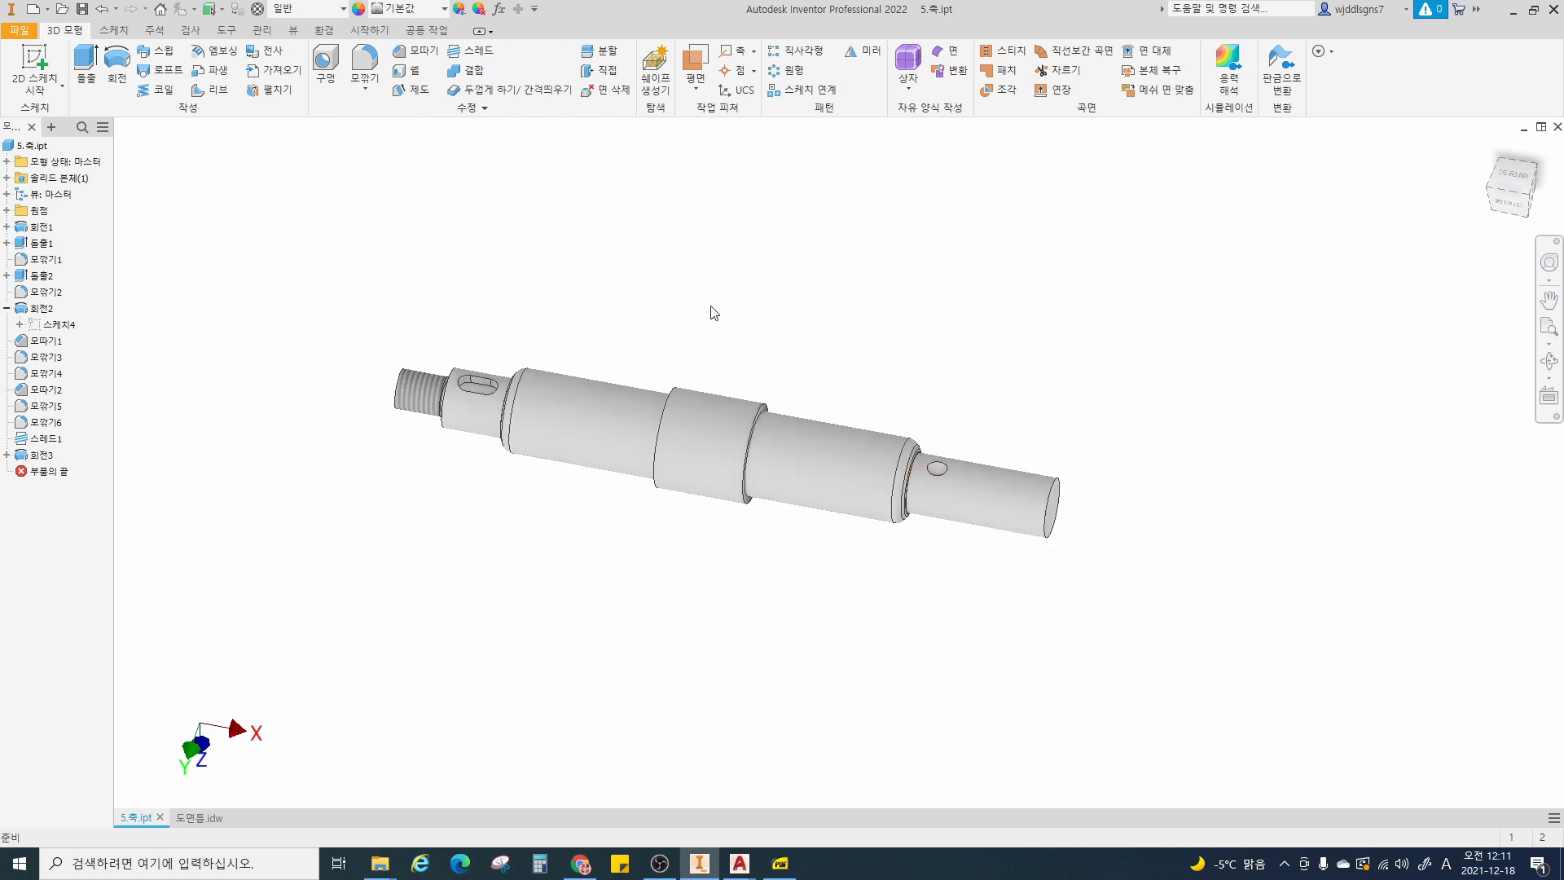
pyautogui.click(418, 51)
pyautogui.scroll(-3, 1096, 493)
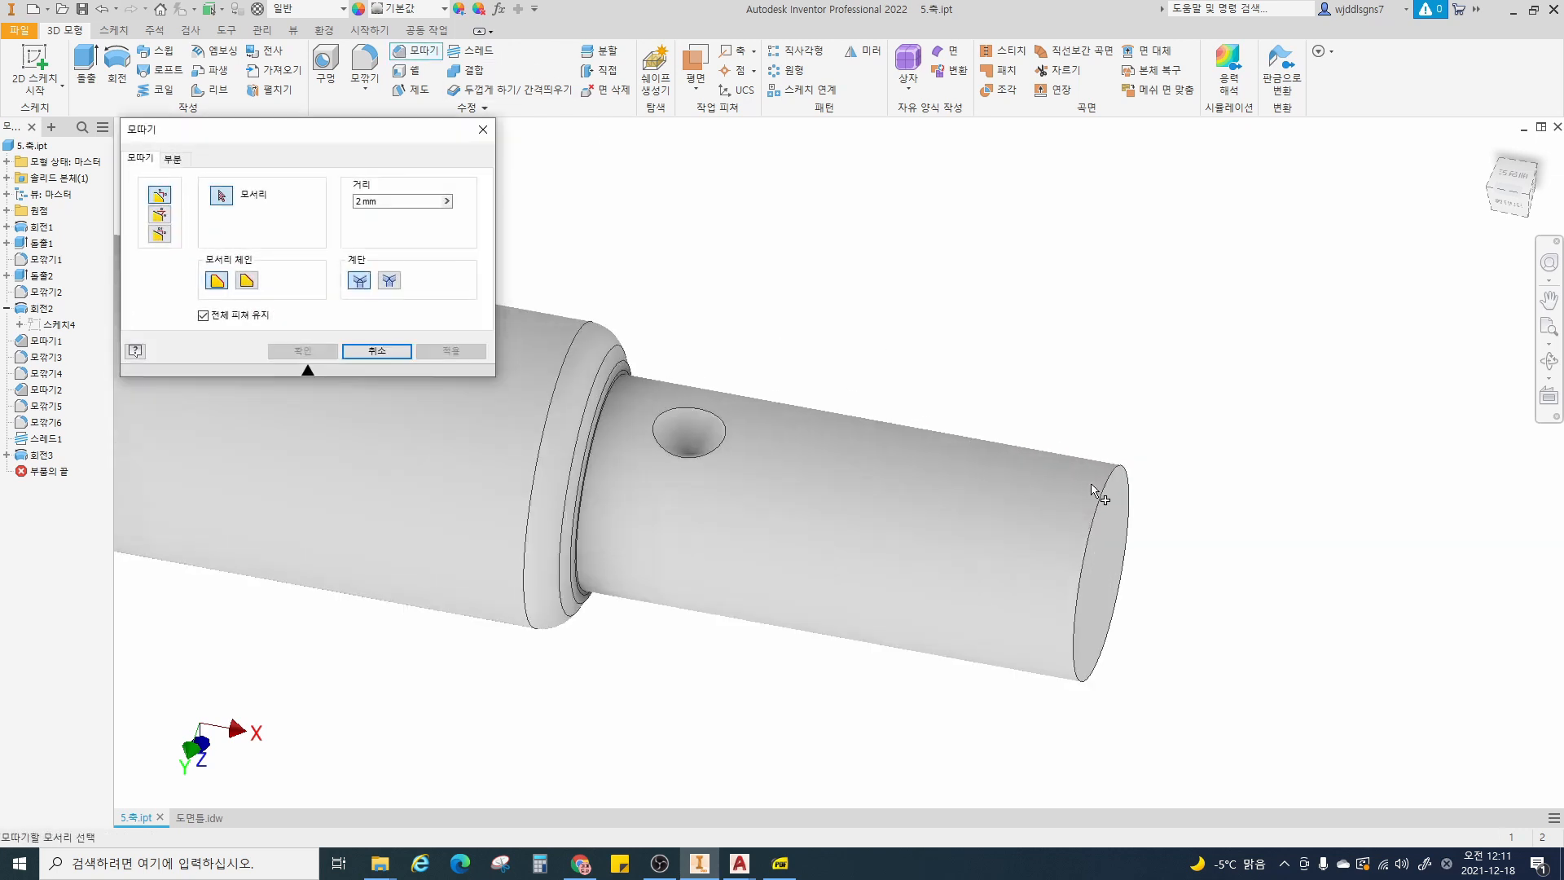
pyautogui.moveTo(401, 202); pyautogui.dragTo(343, 204)
pyautogui.click(1123, 495)
pyautogui.scroll(3, 1219, 443)
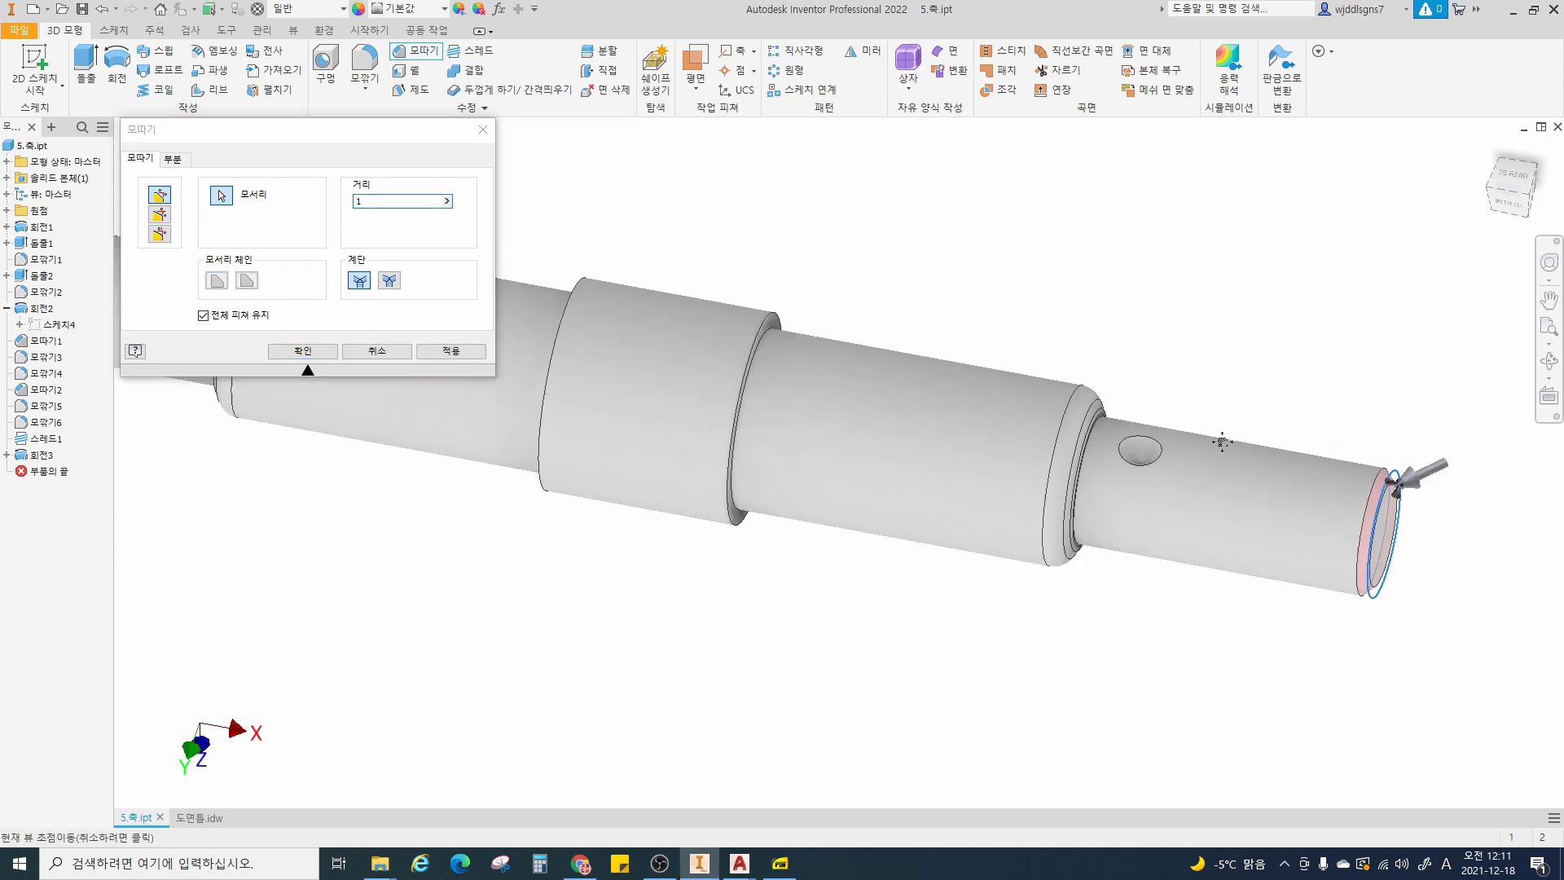
# - Add the threaded end edge and the shoulder edge beside the small keyway to the chamfer, and apply it
pyautogui.moveTo(1222, 442); pyautogui.dragTo(1277, 456, button='middle')
pyautogui.moveTo(1004, 377); pyautogui.dragTo(1386, 433, button='middle')
pyautogui.moveTo(917, 320); pyautogui.dragTo(1138, 374, button='middle')
pyautogui.scroll(-3, 692, 354)
pyautogui.click(640, 373)
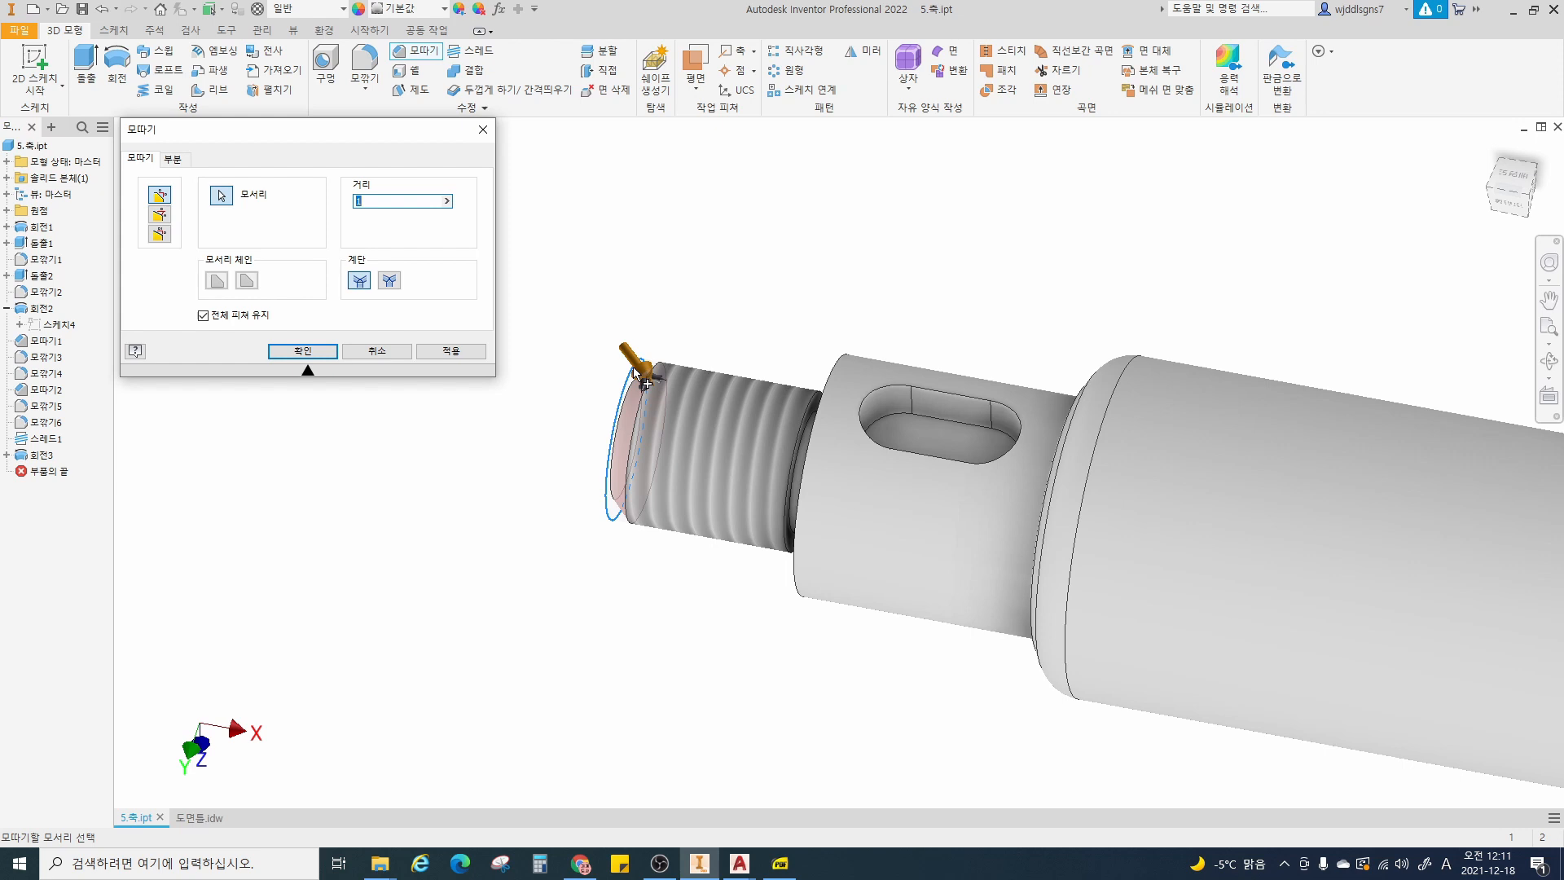
pyautogui.click(815, 368)
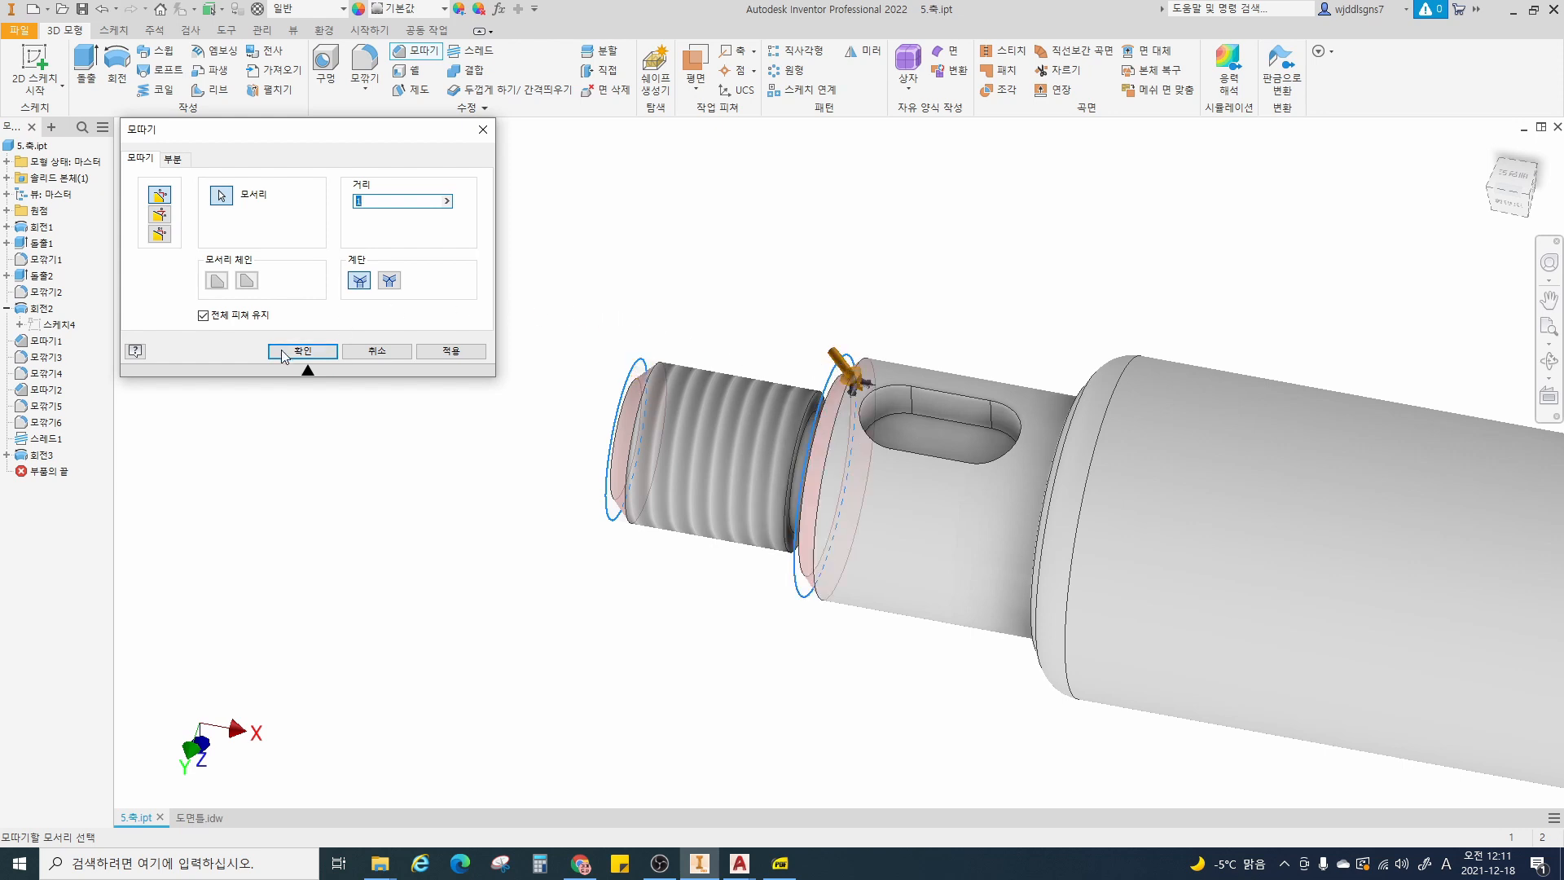
pyautogui.click(281, 349)
# - Look over the chamfered shaft and return to the 도면틀.idw drawing to check its updated views
pyautogui.scroll(3, 549, 282)
pyautogui.scroll(2, 680, 277)
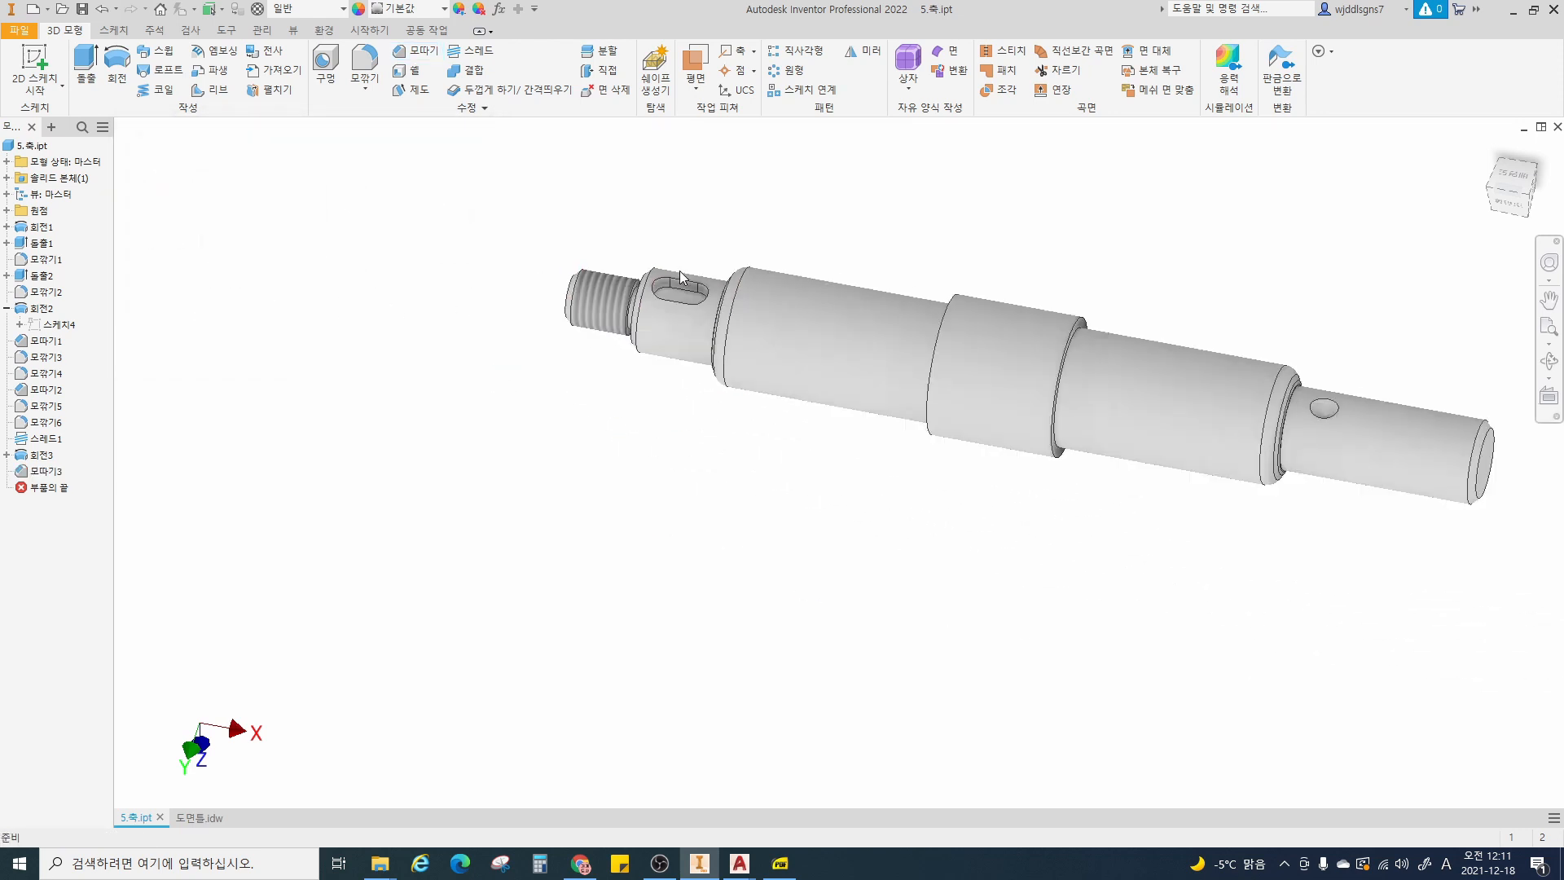
pyautogui.moveTo(680, 278); pyautogui.dragTo(559, 339, button='middle')
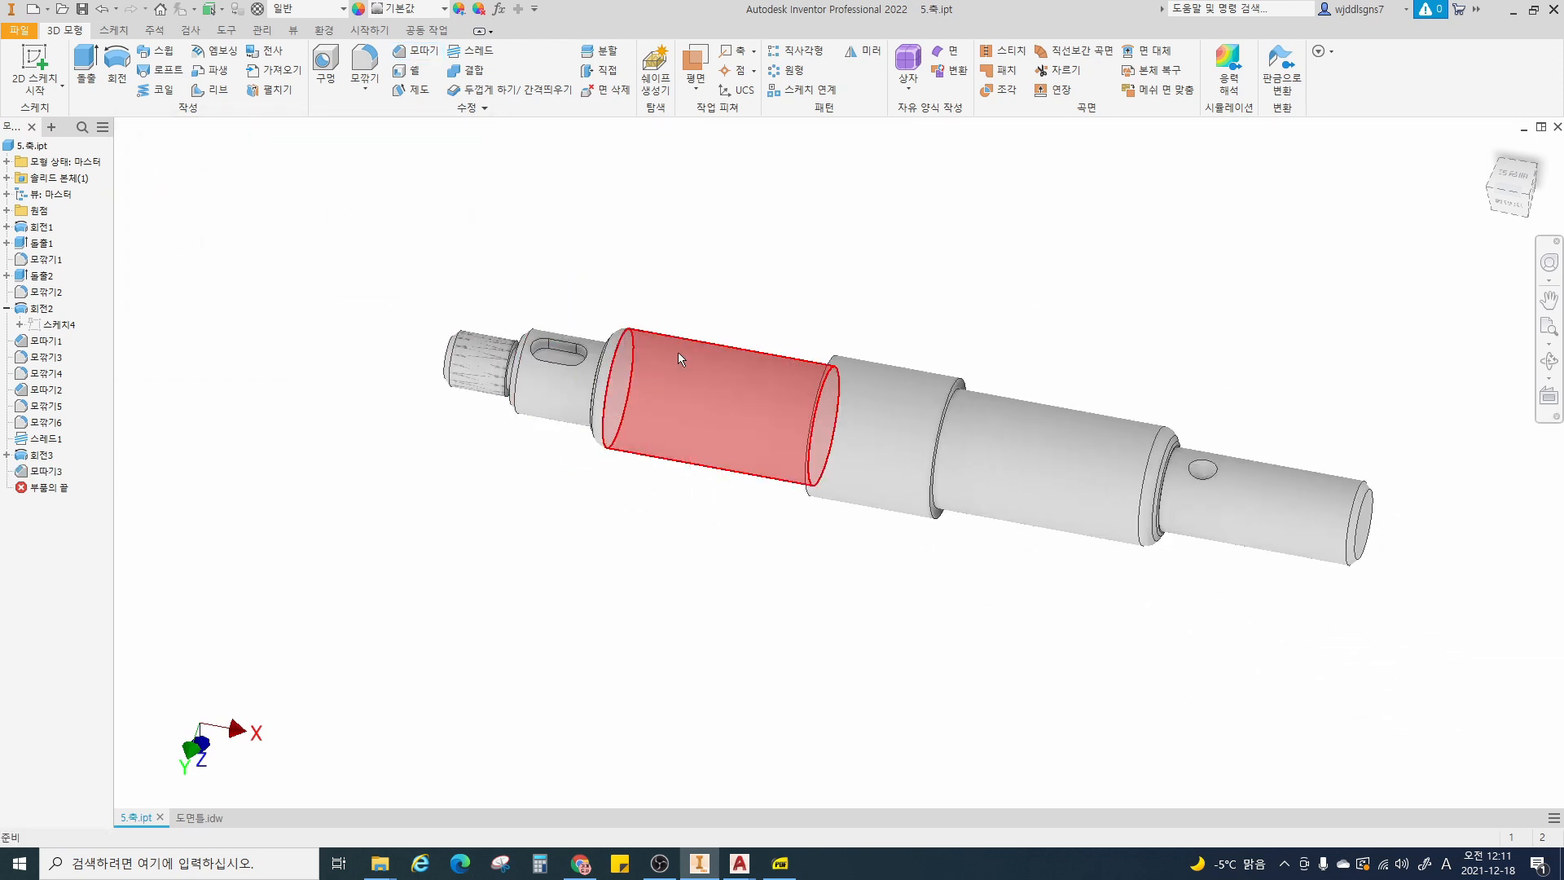
pyautogui.click(198, 817)
pyautogui.scroll(2, 496, 475)
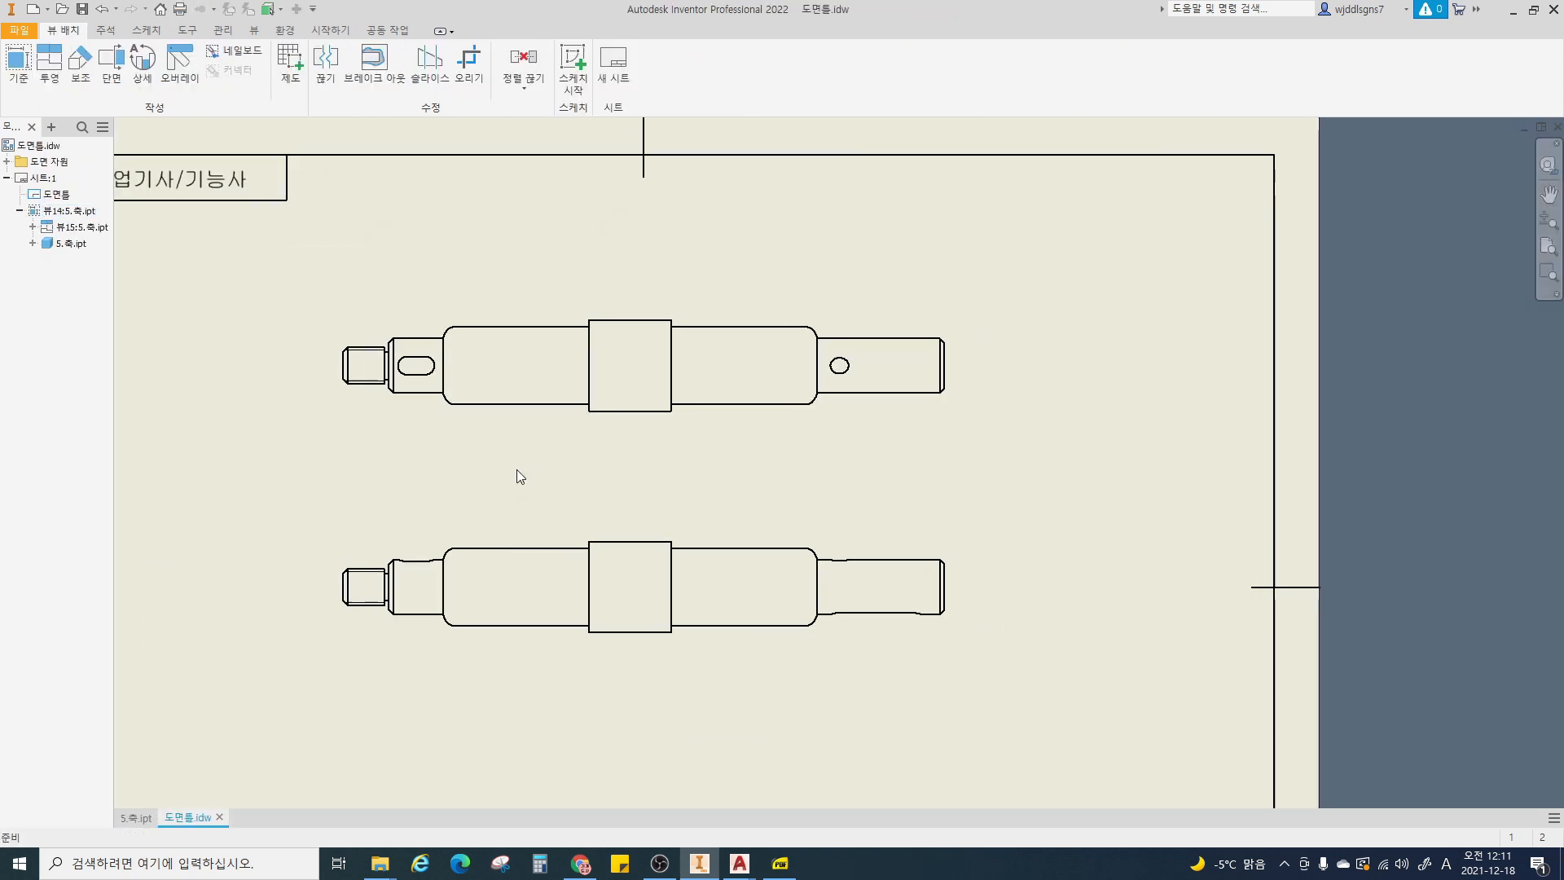
# - Project a view straight down from the main shaft view and create it below, facing the long keyway
pyautogui.scroll(-3, 516, 469)
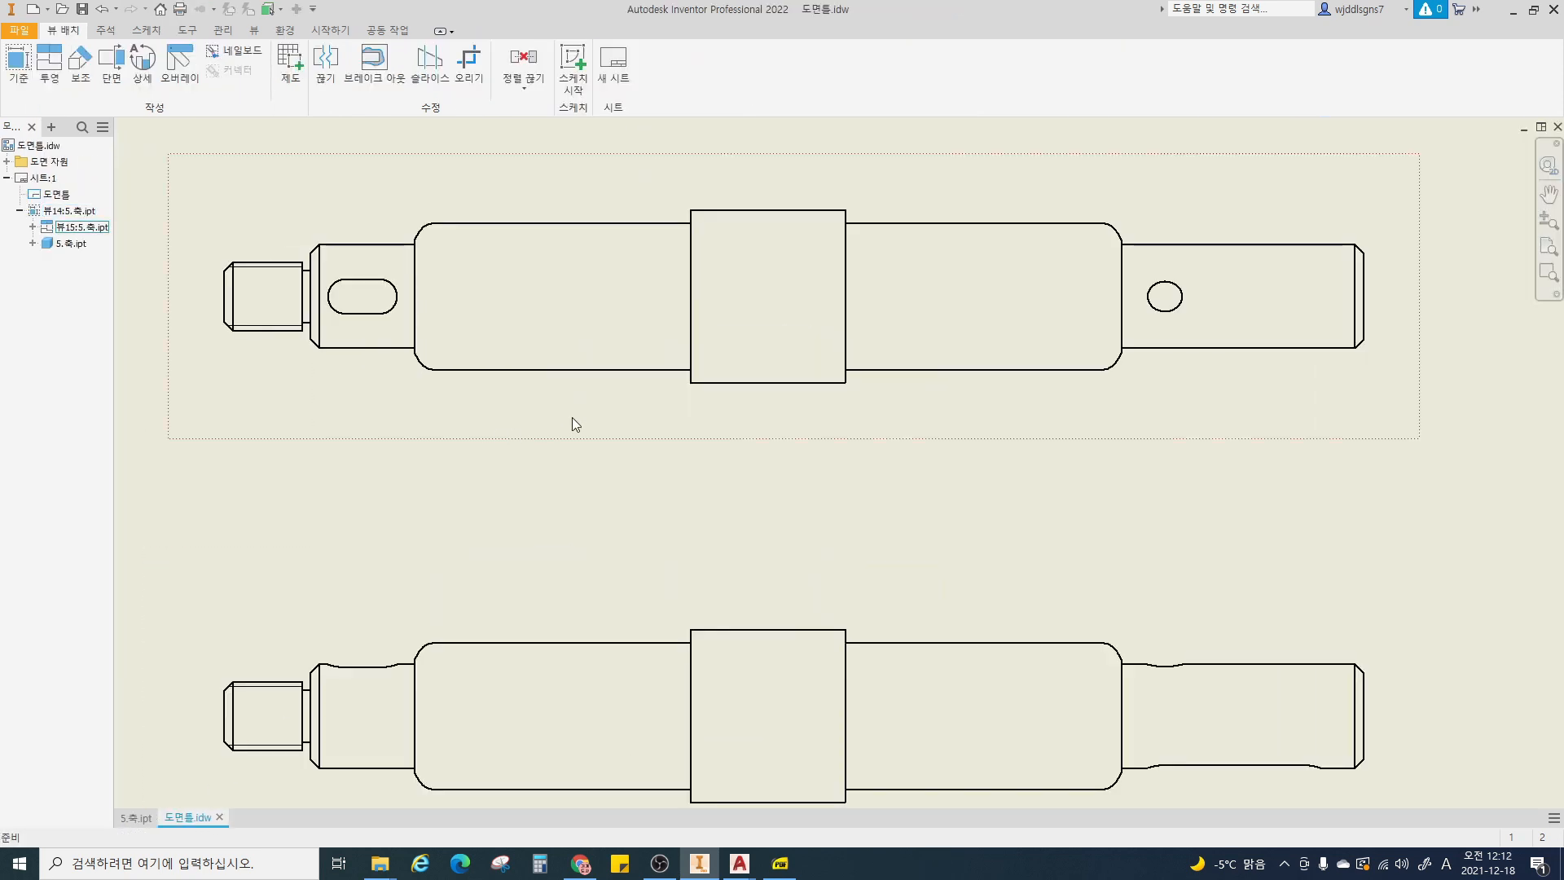
pyautogui.scroll(3, 619, 392)
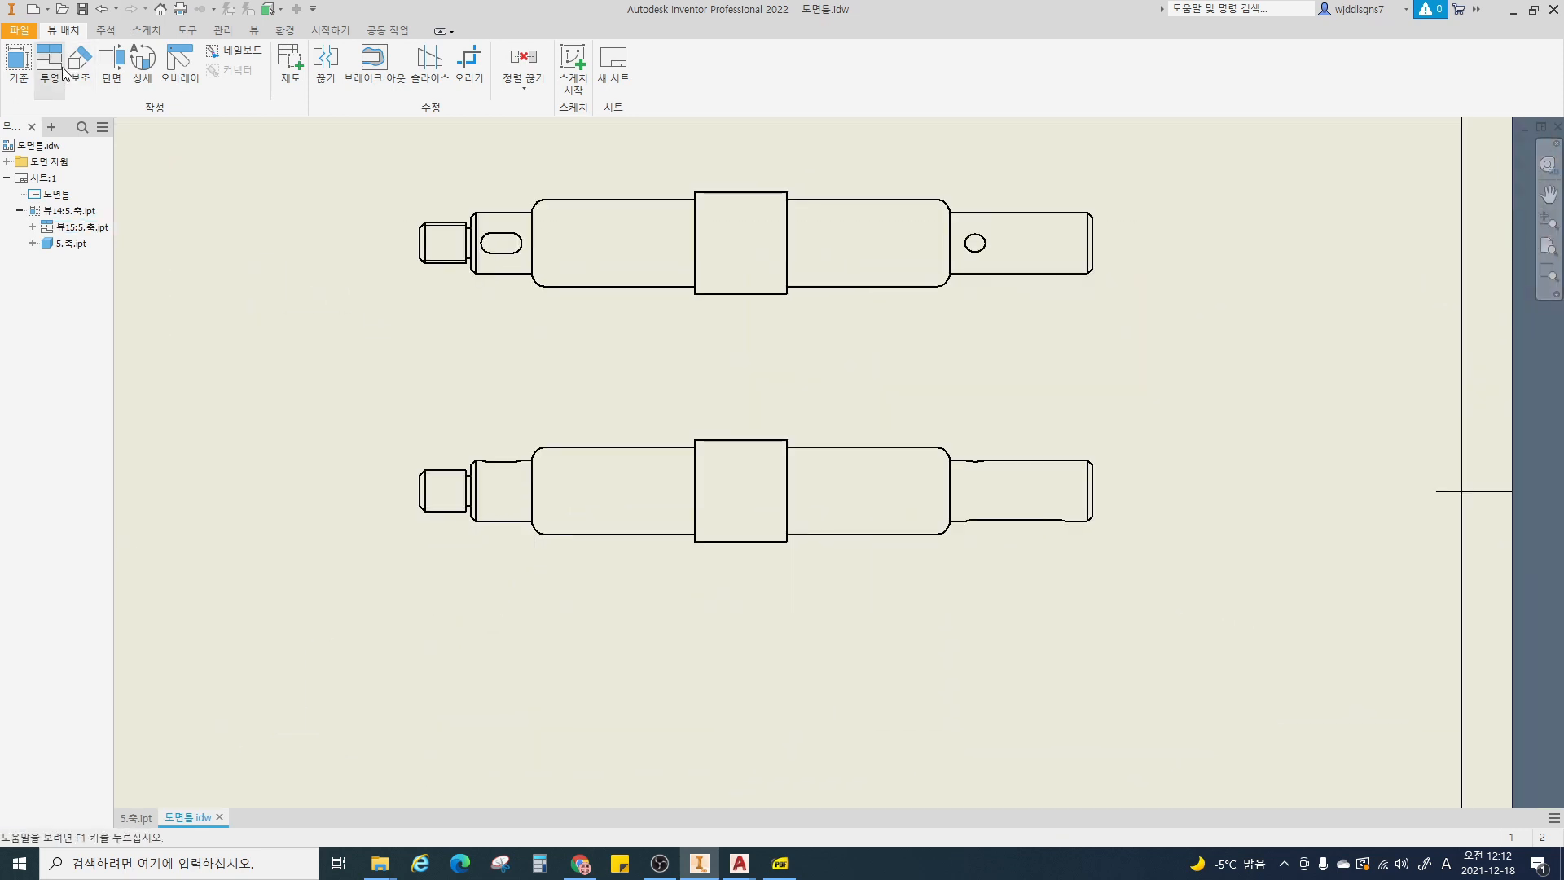
pyautogui.click(55, 75)
pyautogui.click(720, 420)
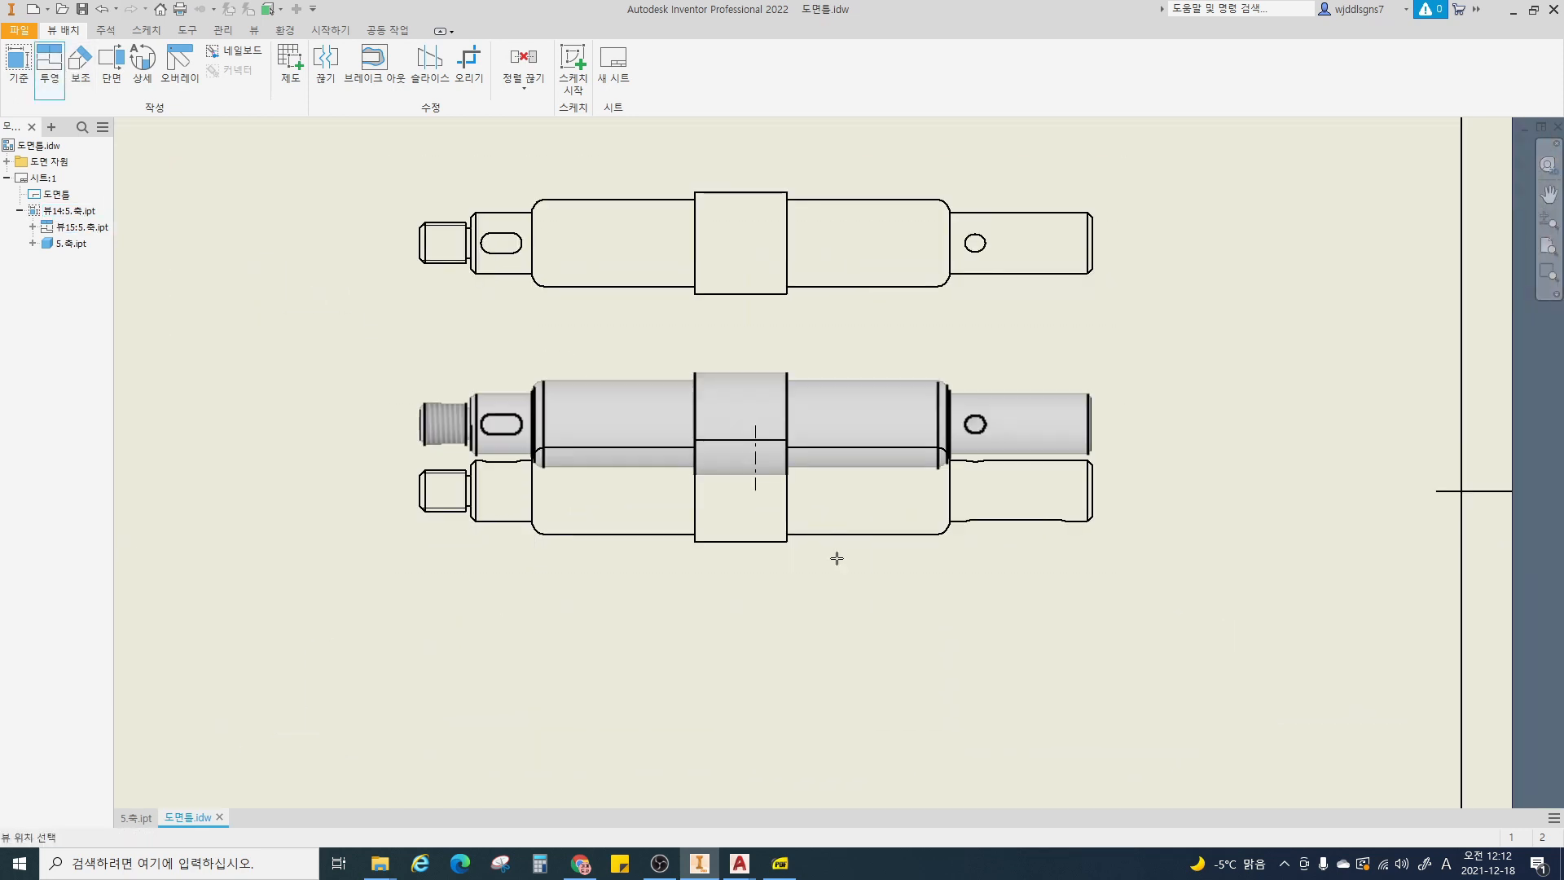
pyautogui.click(843, 691)
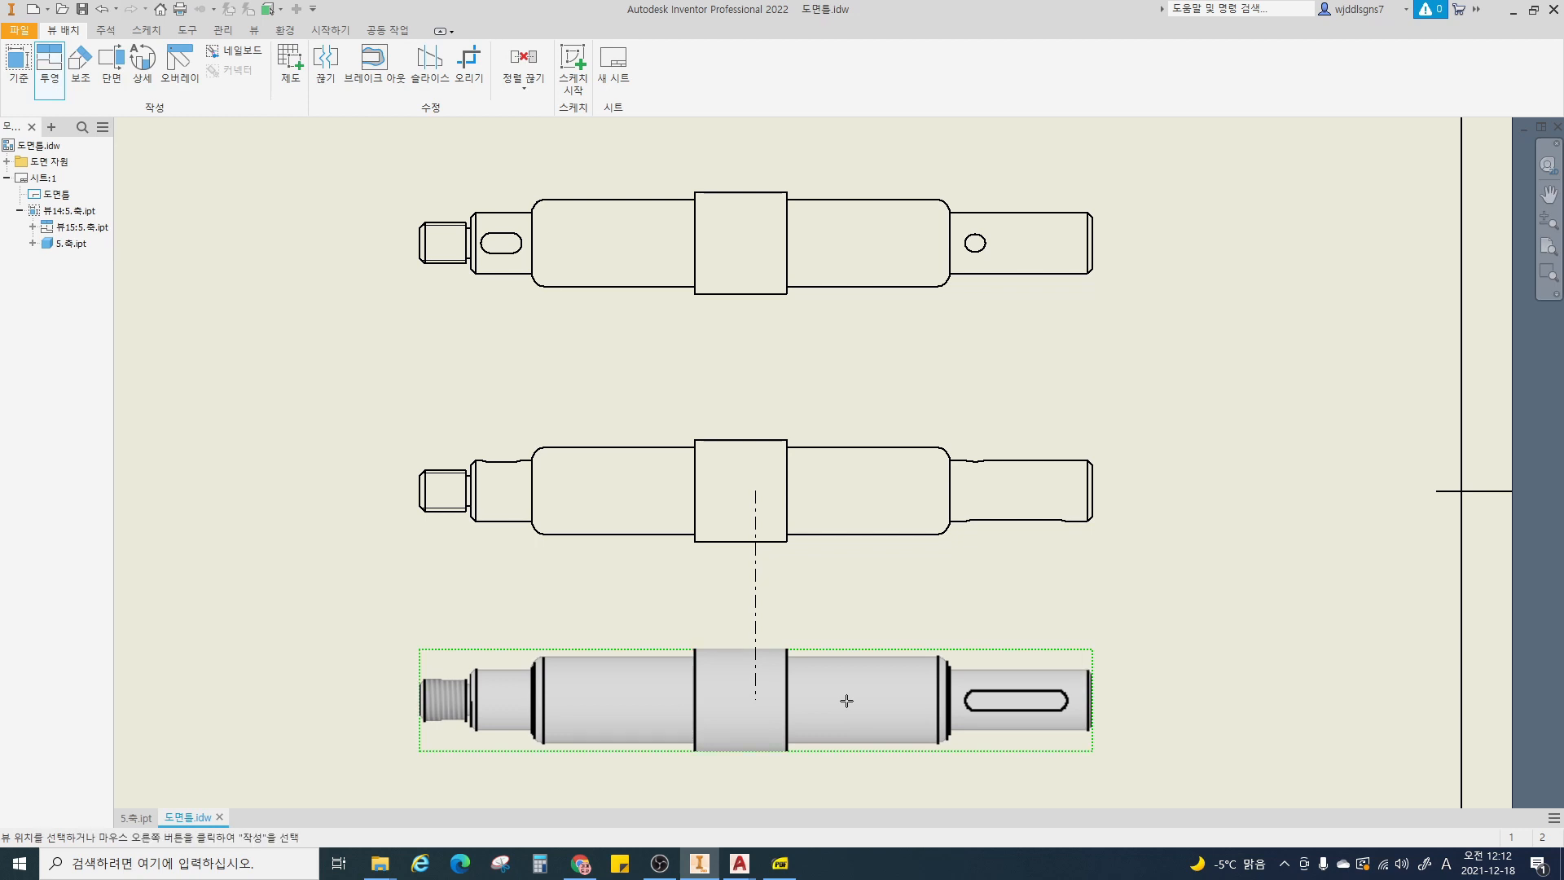
pyautogui.rightClick(844, 699)
pyautogui.click(912, 707)
pyautogui.scroll(3, 809, 533)
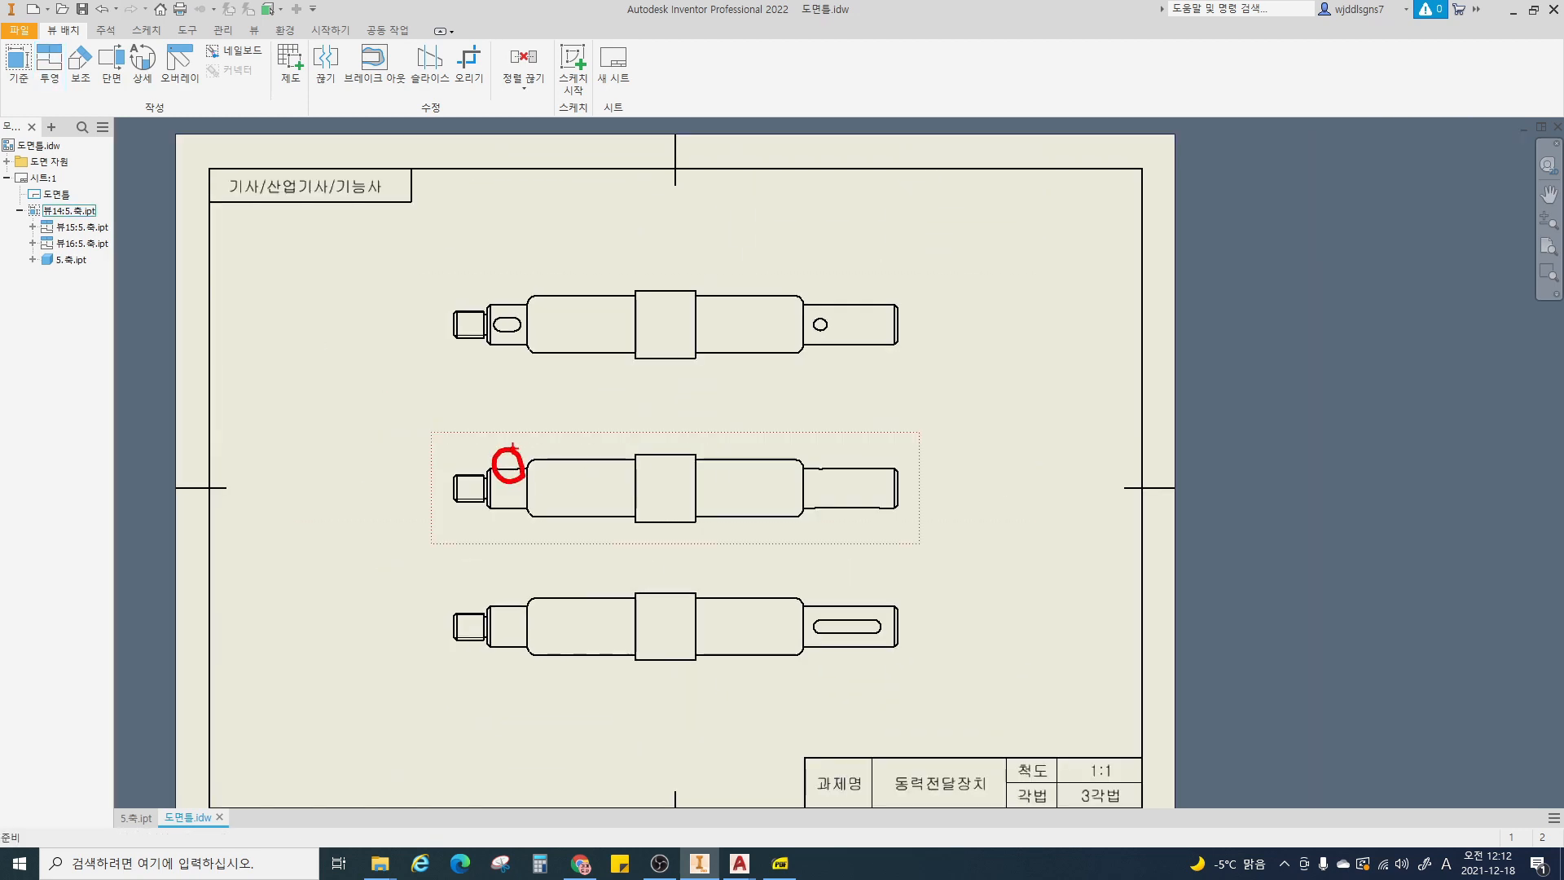
pyautogui.moveTo(512, 447); pyautogui.dragTo(513, 346)
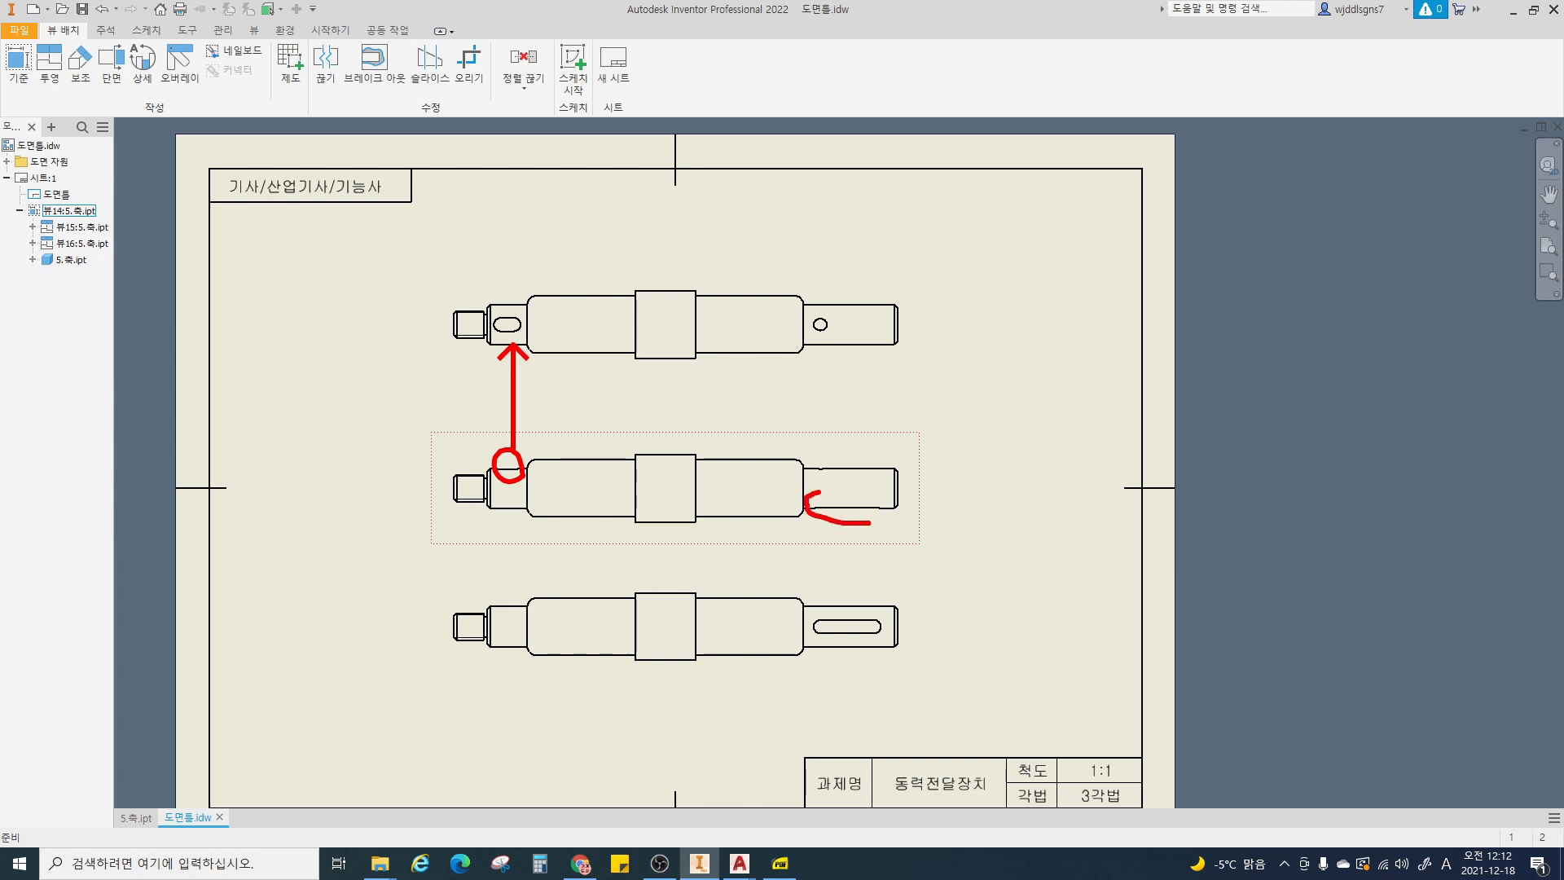
pyautogui.moveTo(819, 492)
pyautogui.mouseDown()
pyautogui.moveTo(847, 526)
pyautogui.moveTo(847, 617)
pyautogui.mouseUp()
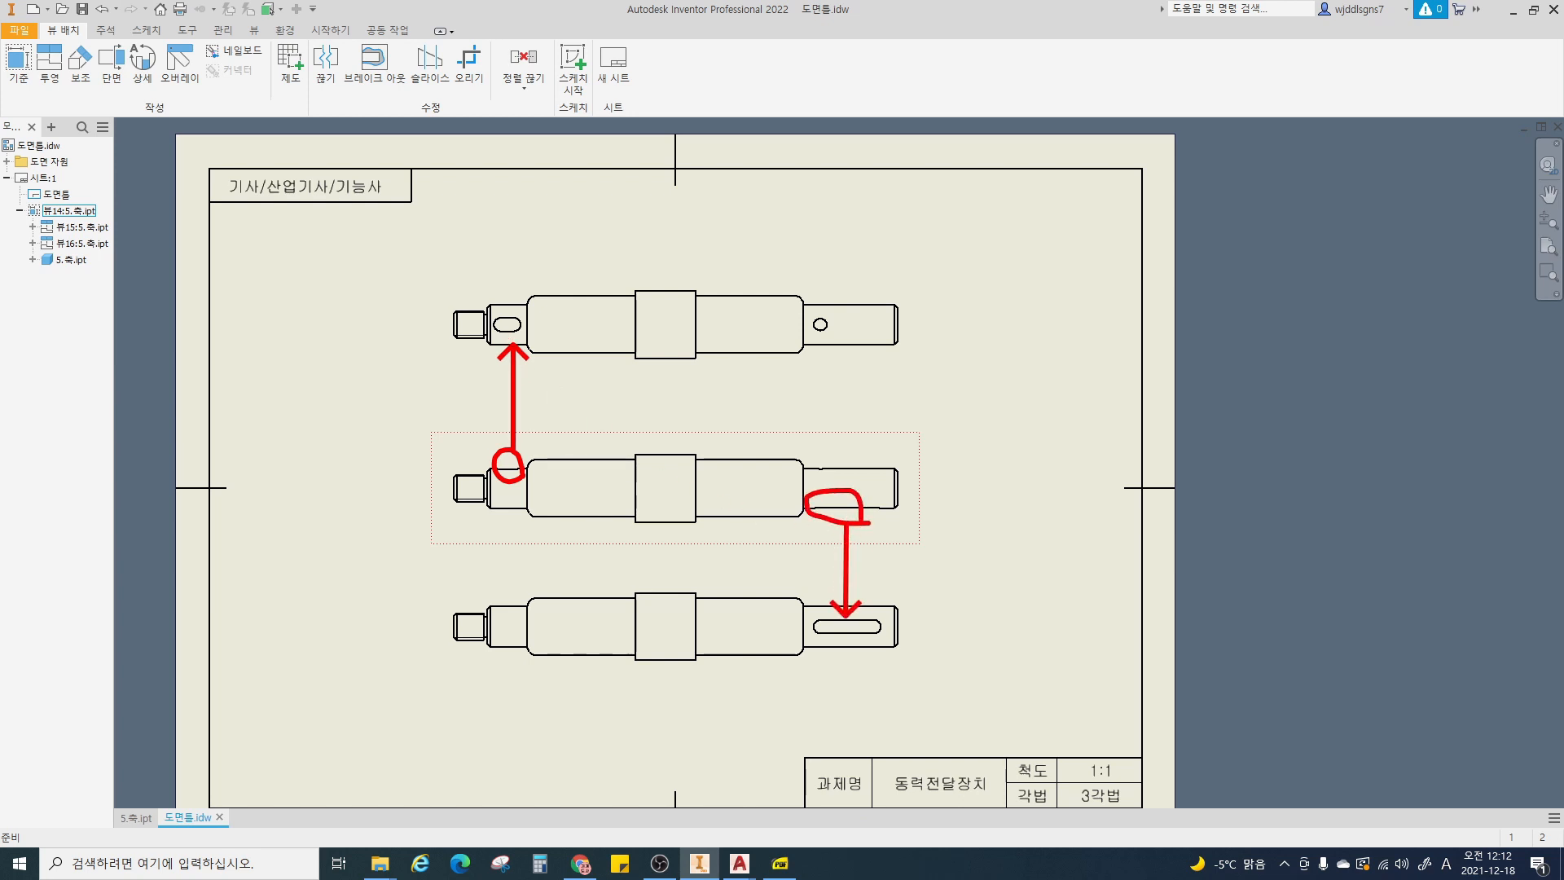
pyautogui.press('Escape')
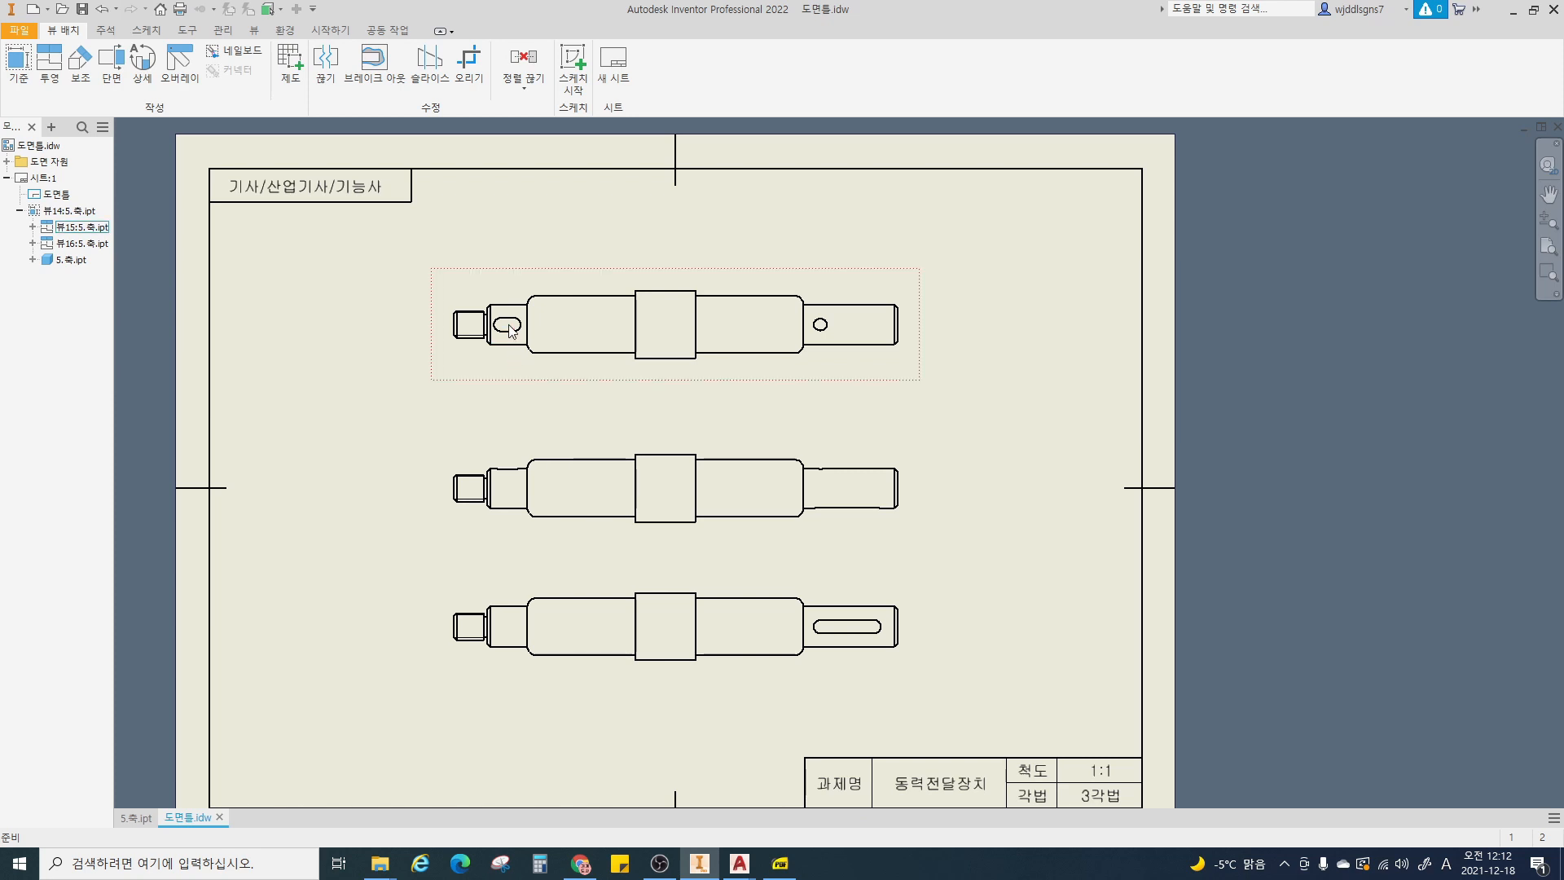
# - Crop the upper projected shaft view with a rectangle tightly around the short keyway near the threaded end
pyautogui.scroll(4, 510, 327)
pyautogui.moveTo(518, 338)
pyautogui.mouseDown()
pyautogui.moveTo(528, 349)
pyautogui.moveTo(541, 326)
pyautogui.moveTo(539, 346)
pyautogui.mouseUp()
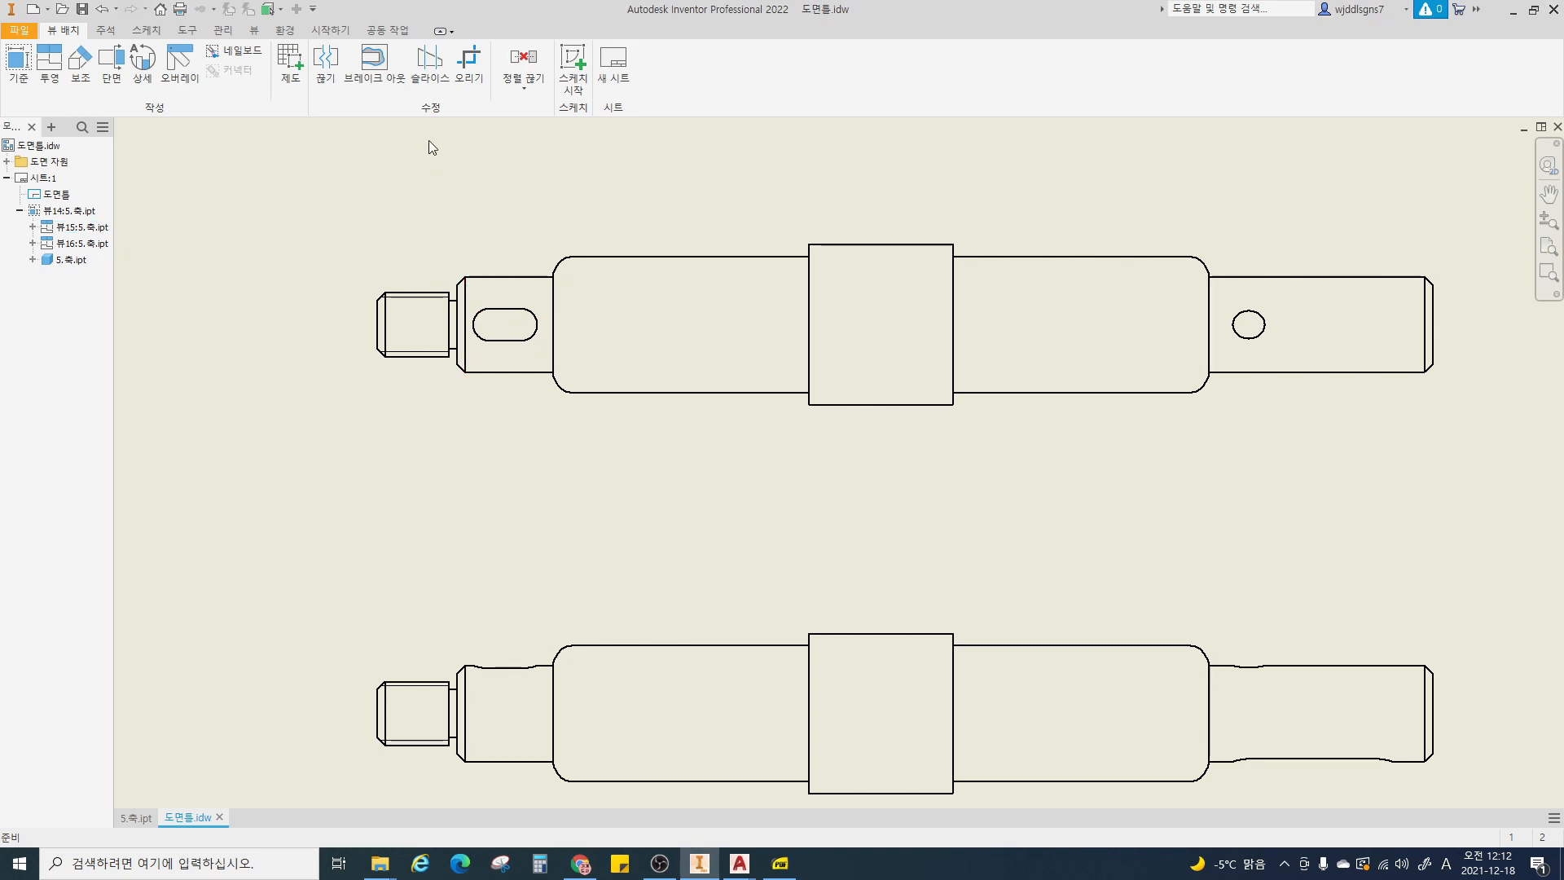
pyautogui.click(463, 62)
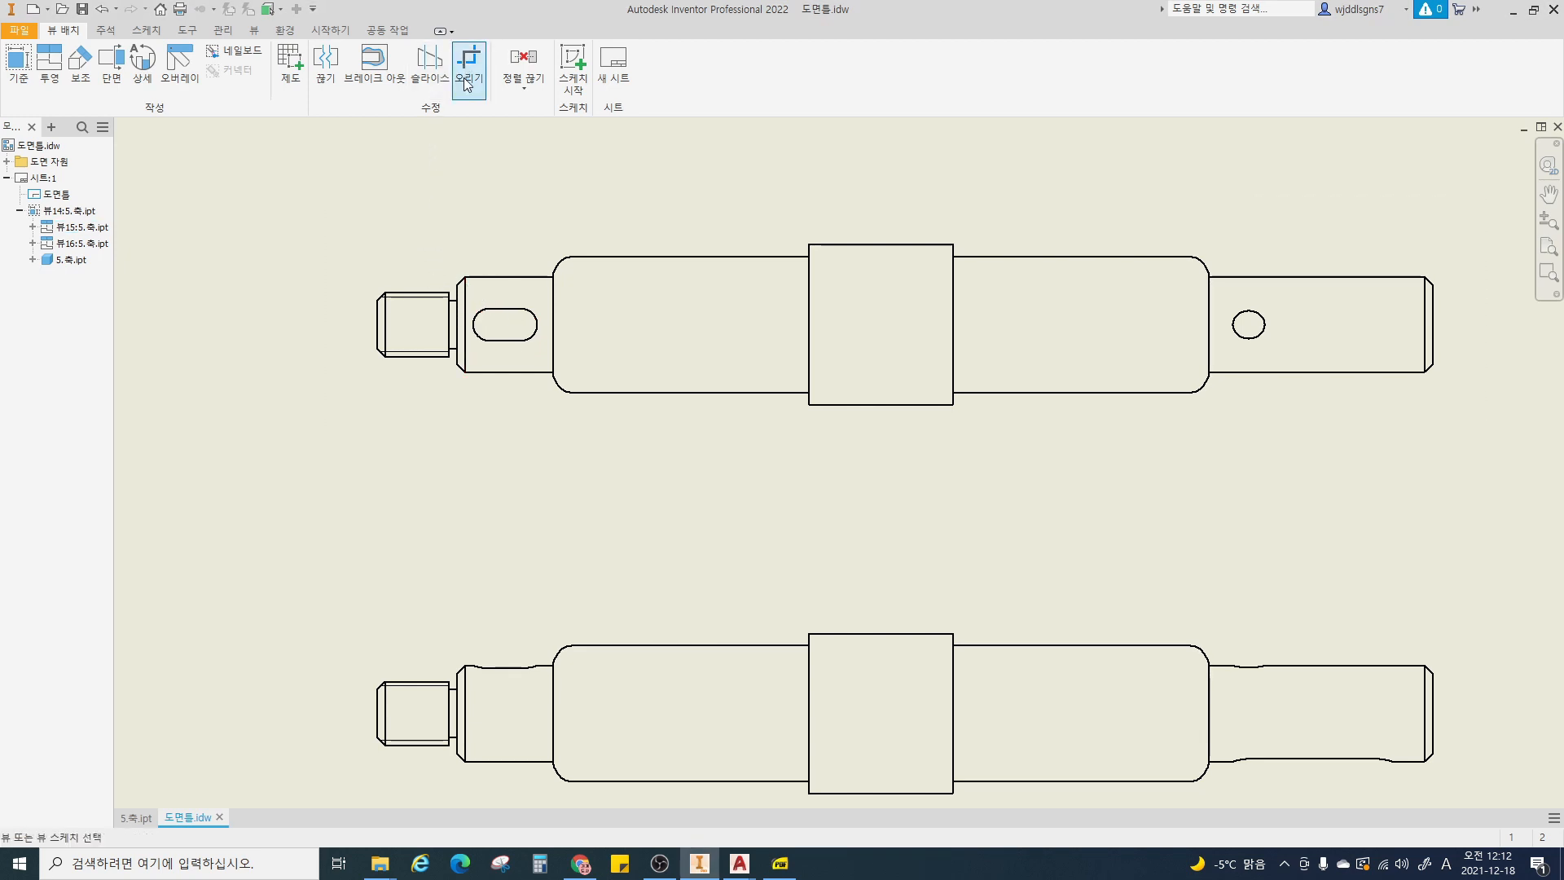
pyautogui.click(473, 299)
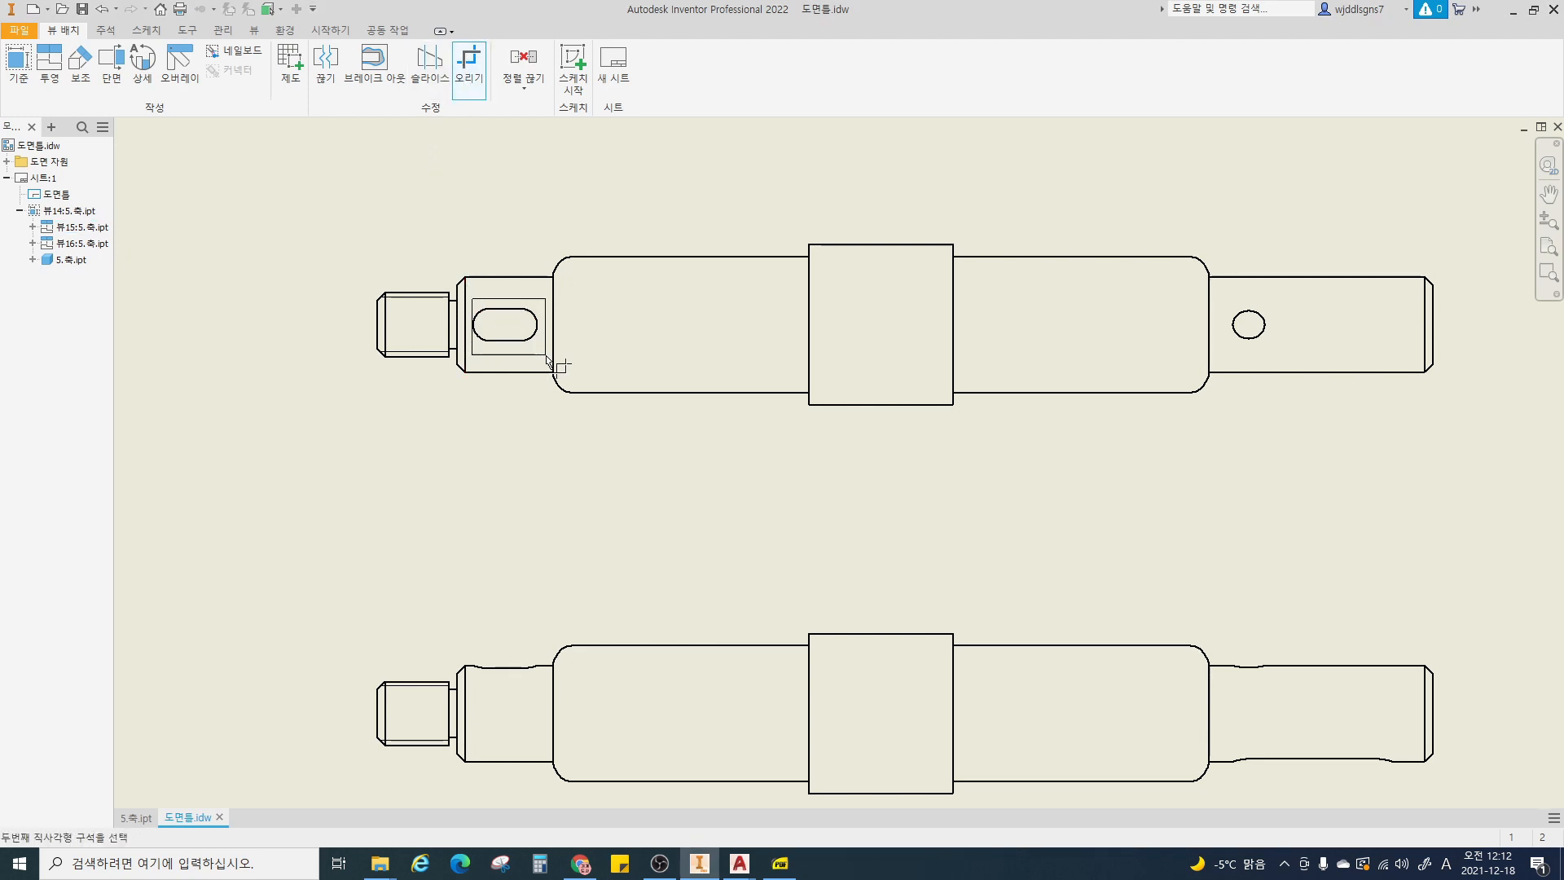
pyautogui.click(545, 350)
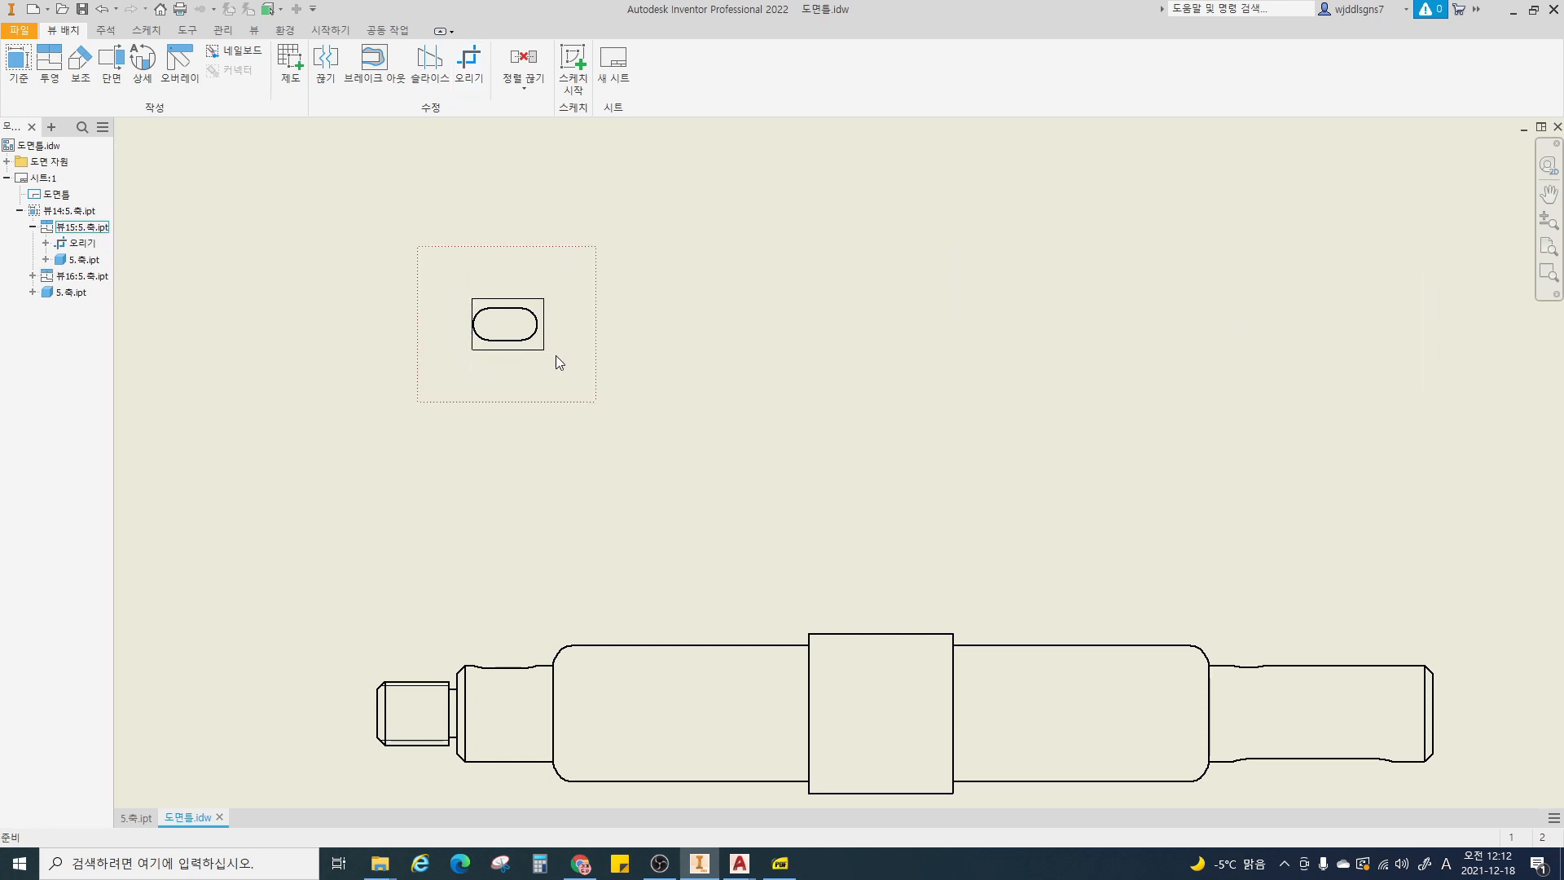
# - Crop the lower projected shaft view with a rectangle tightly around the long keyway on the plain shaft end
pyautogui.scroll(-3, 549, 369)
pyautogui.scroll(5, 823, 497)
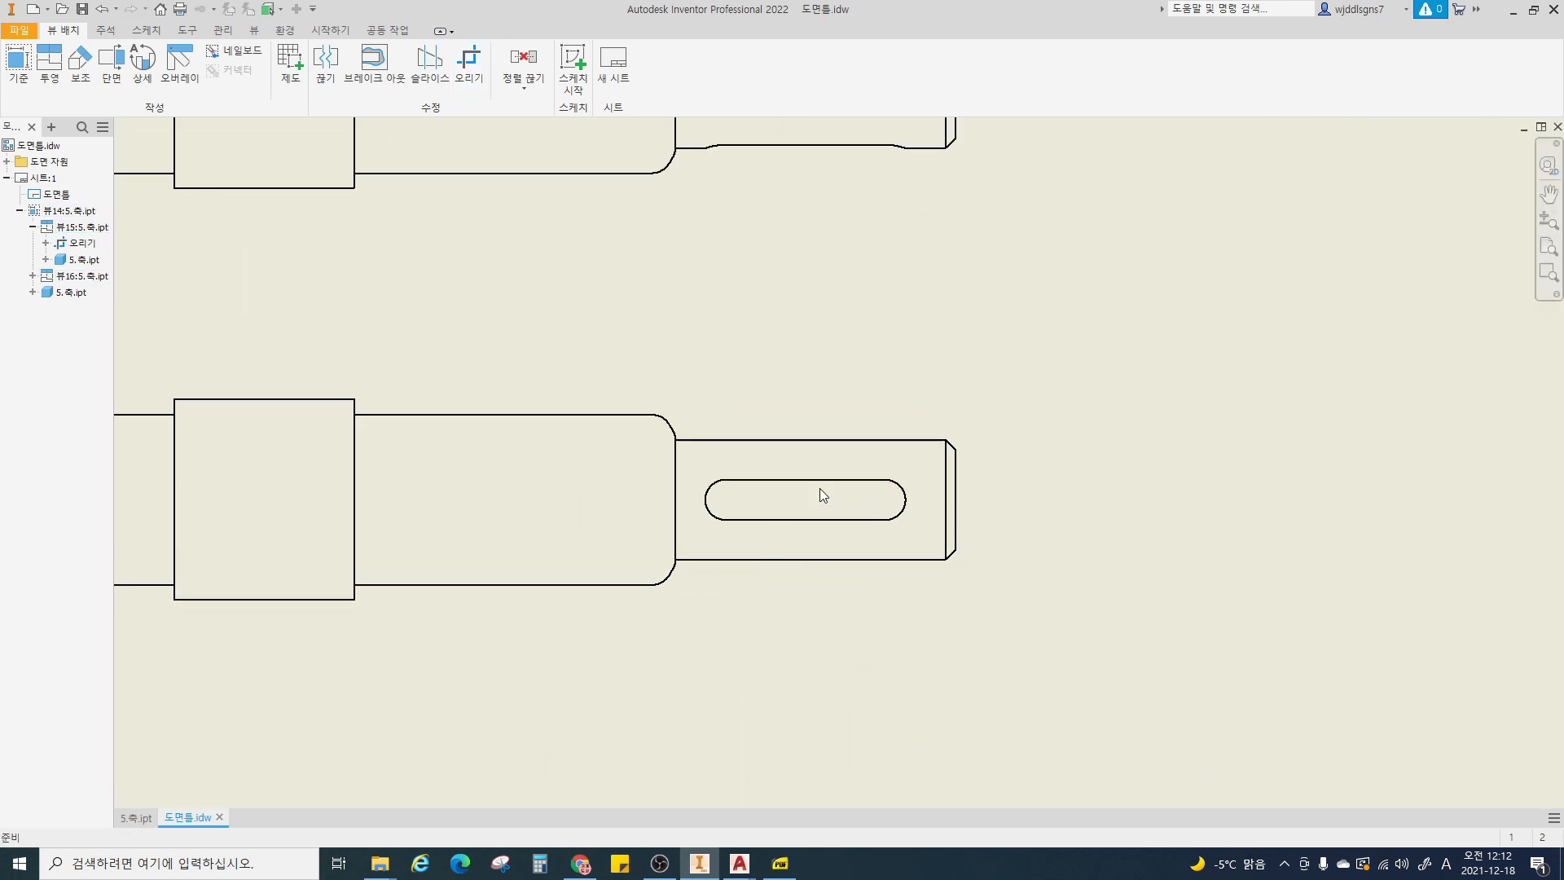
pyautogui.click(469, 63)
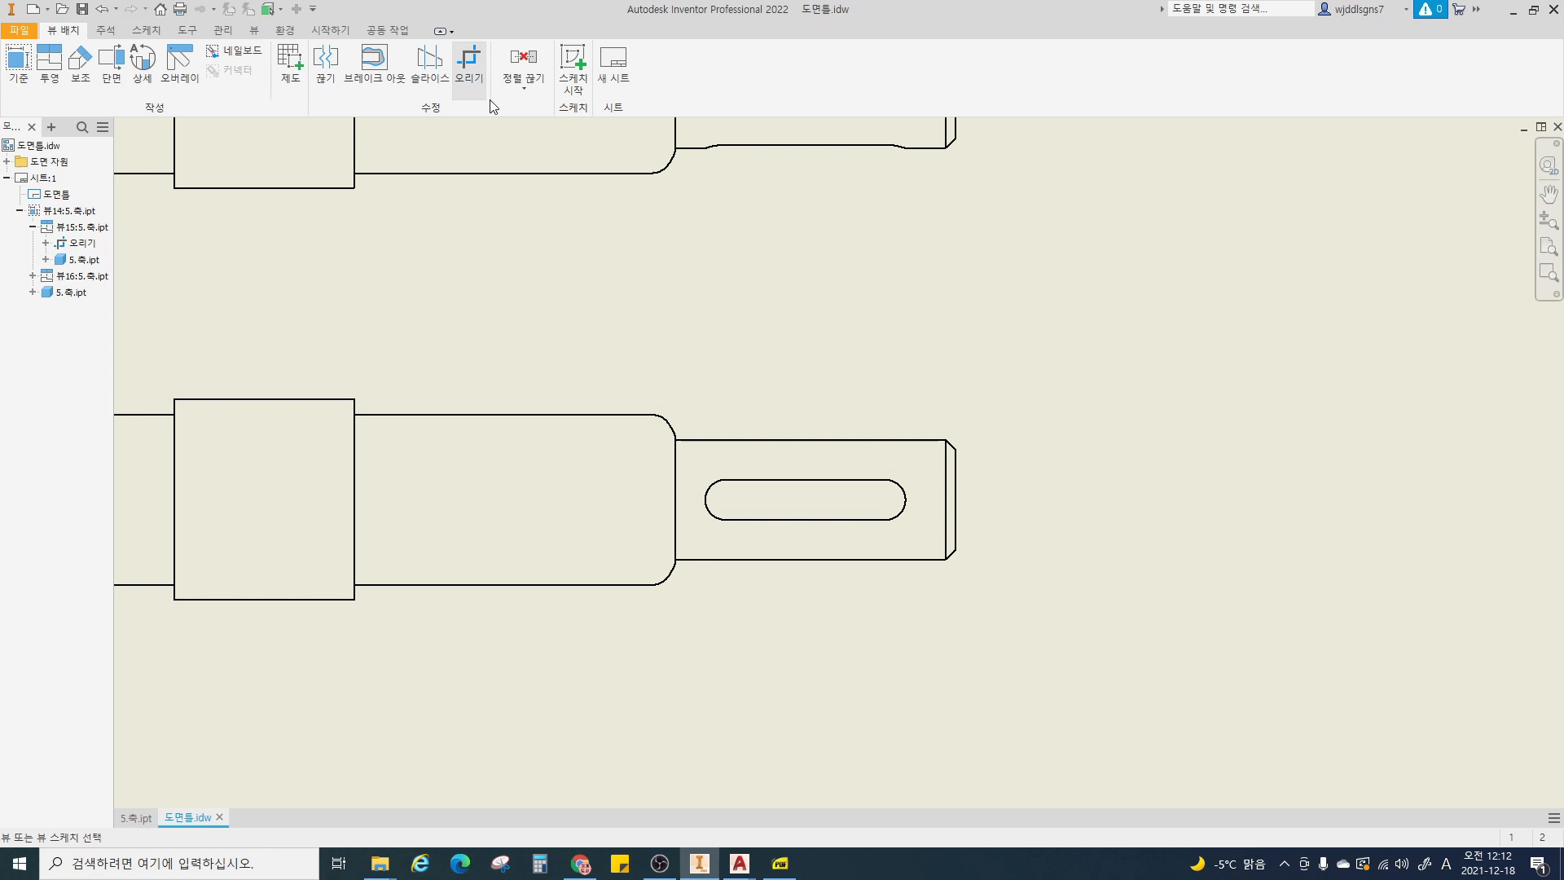
pyautogui.click(699, 463)
pyautogui.click(686, 452)
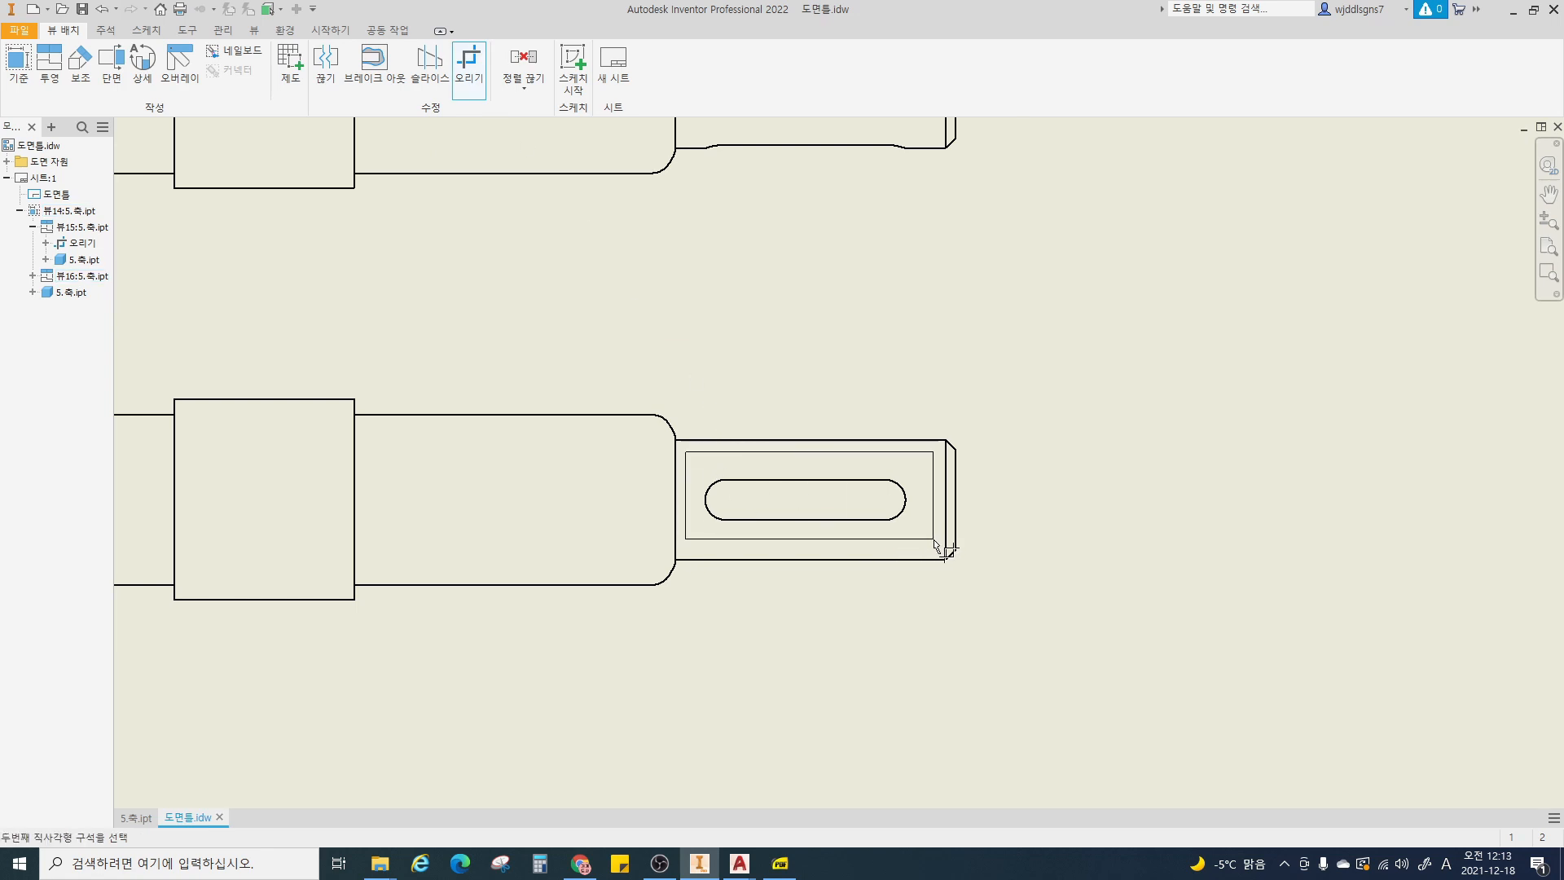
pyautogui.click(934, 540)
pyautogui.scroll(-5, 749, 389)
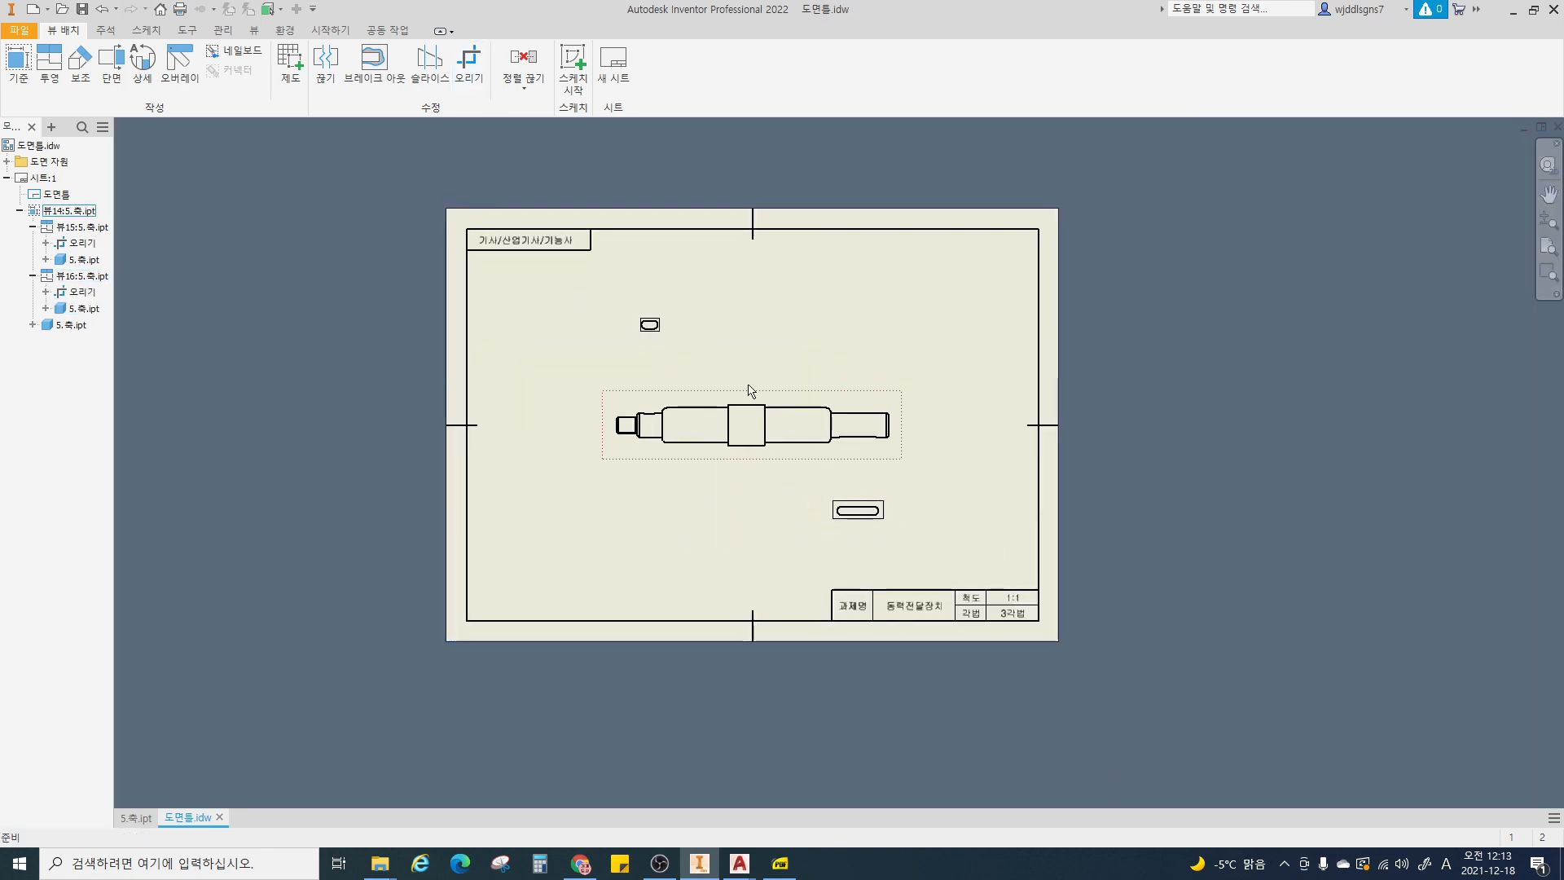
# - Turn off the visibility of all four crop boundary lines around the short keyway view
pyautogui.scroll(8, 655, 328)
pyautogui.keyDown('ctrl'); pyautogui.click(736, 330); pyautogui.keyUp('ctrl')
pyautogui.keyDown('ctrl'); pyautogui.click(571, 223); pyautogui.keyUp('ctrl')
pyautogui.scroll(-2, 560, 241)
pyautogui.keyDown('ctrl'); pyautogui.click(597, 294); pyautogui.keyUp('ctrl')
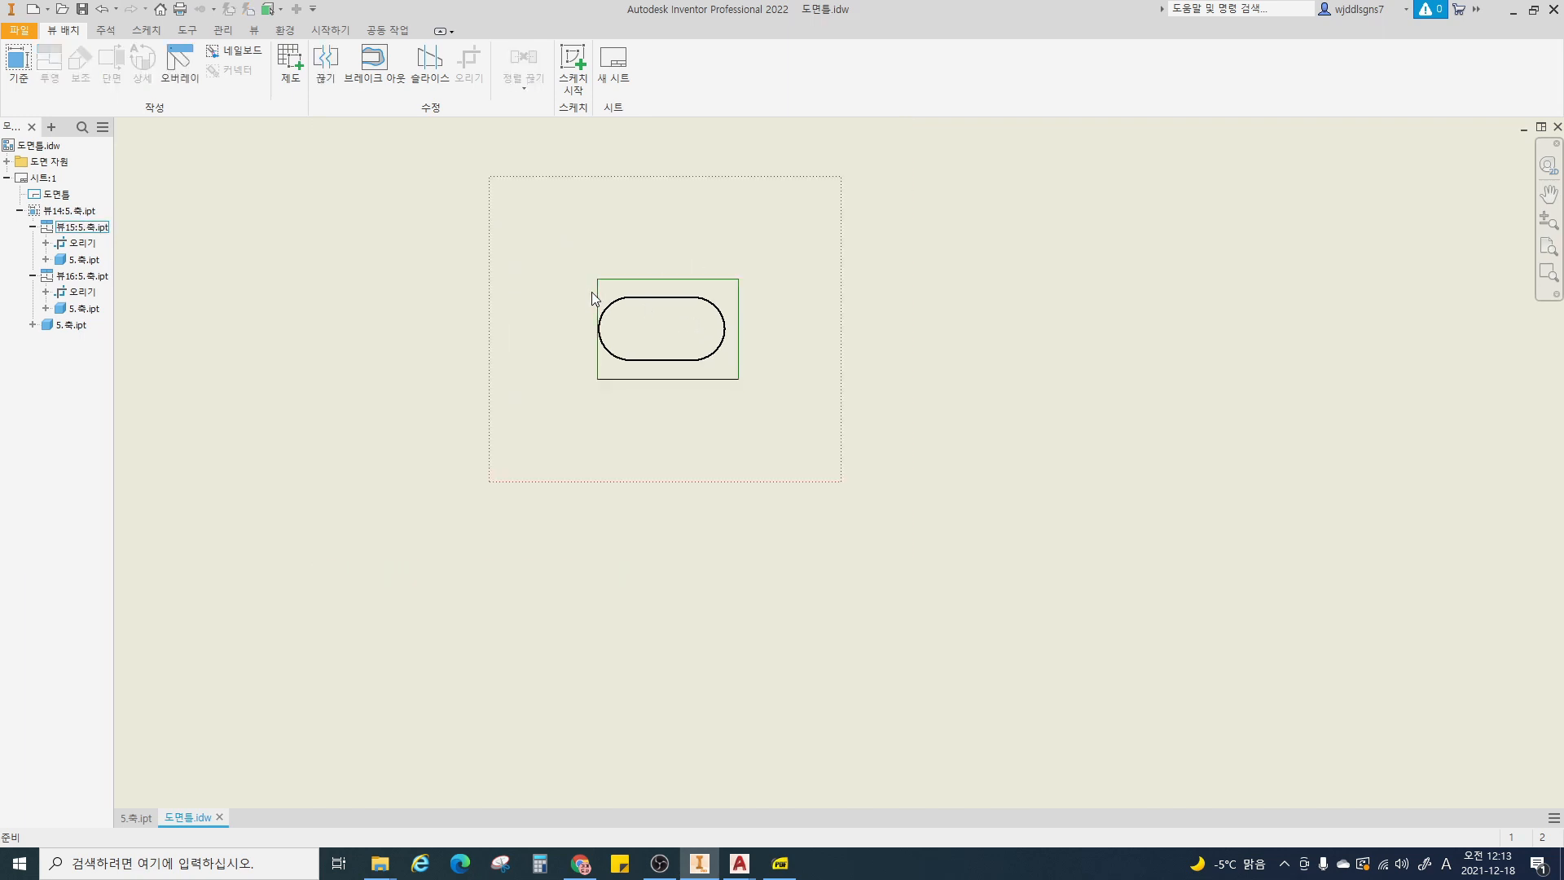
pyautogui.rightClick(678, 378)
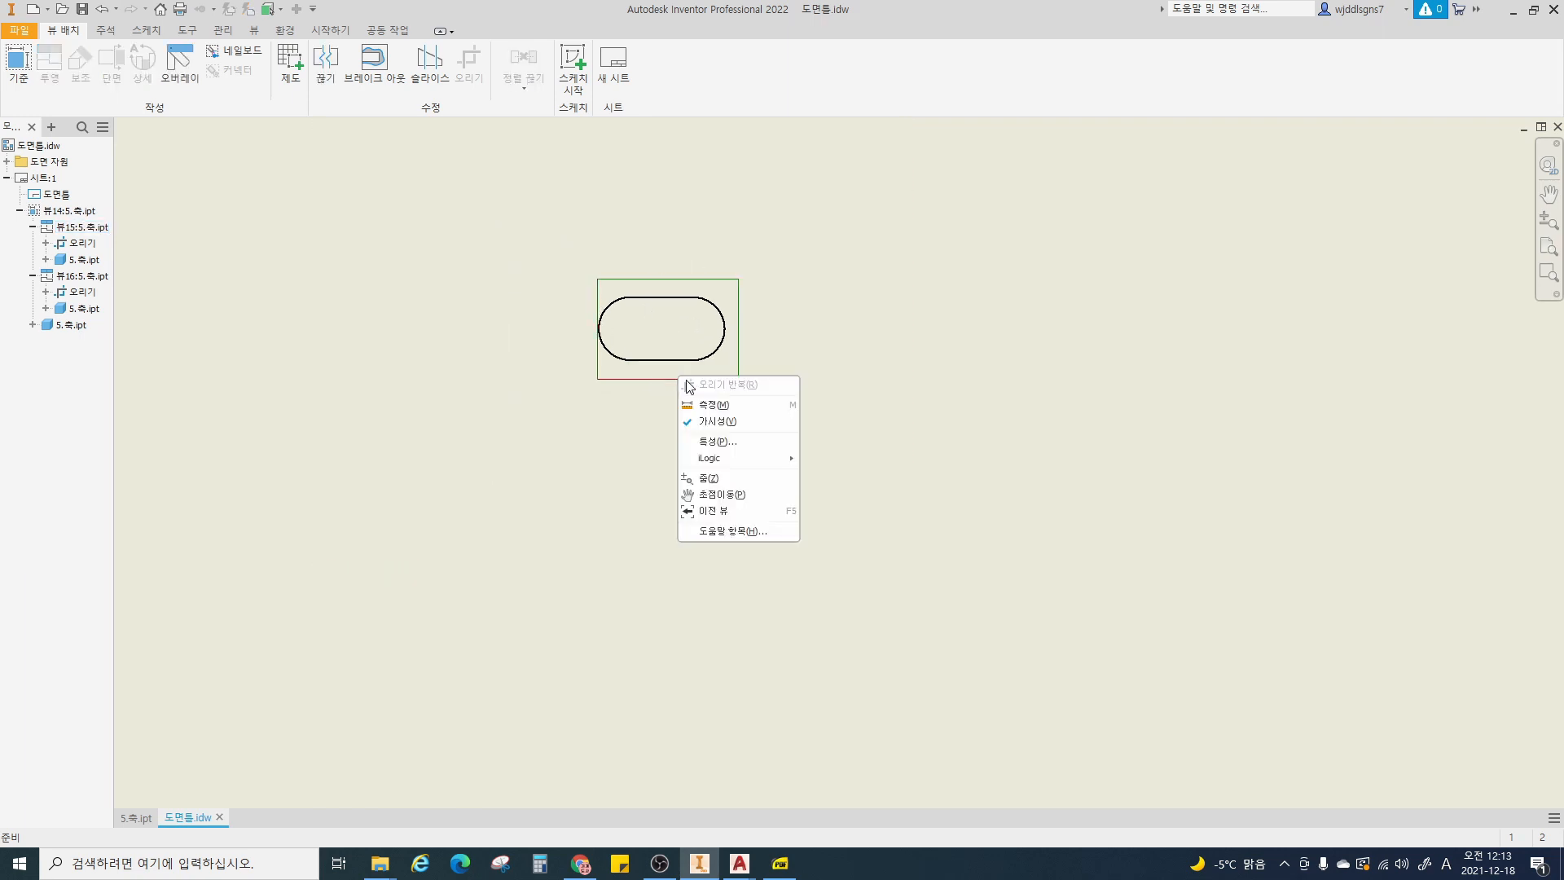
pyautogui.click(731, 419)
# - Turn off the visibility of the crop boundary lines around the long keyway view
pyautogui.scroll(-5, 731, 419)
pyautogui.scroll(8, 813, 402)
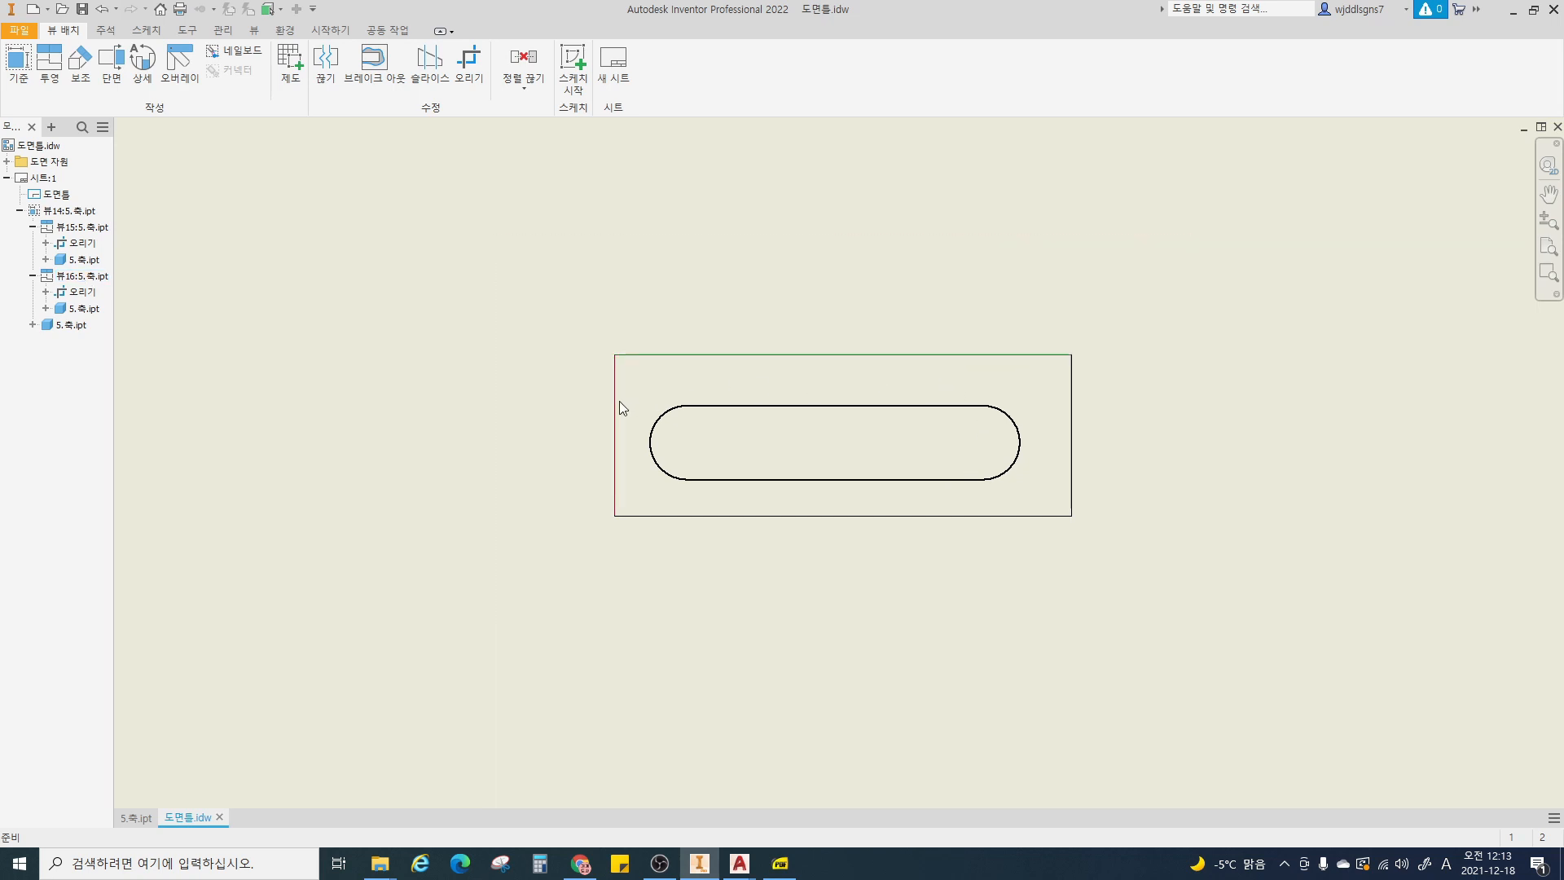
pyautogui.rightClick(1072, 418)
pyautogui.click(1097, 464)
# - Move the short keyway view down and the long keyway view up, both closer to the main shaft view
pyautogui.scroll(-7, 1002, 472)
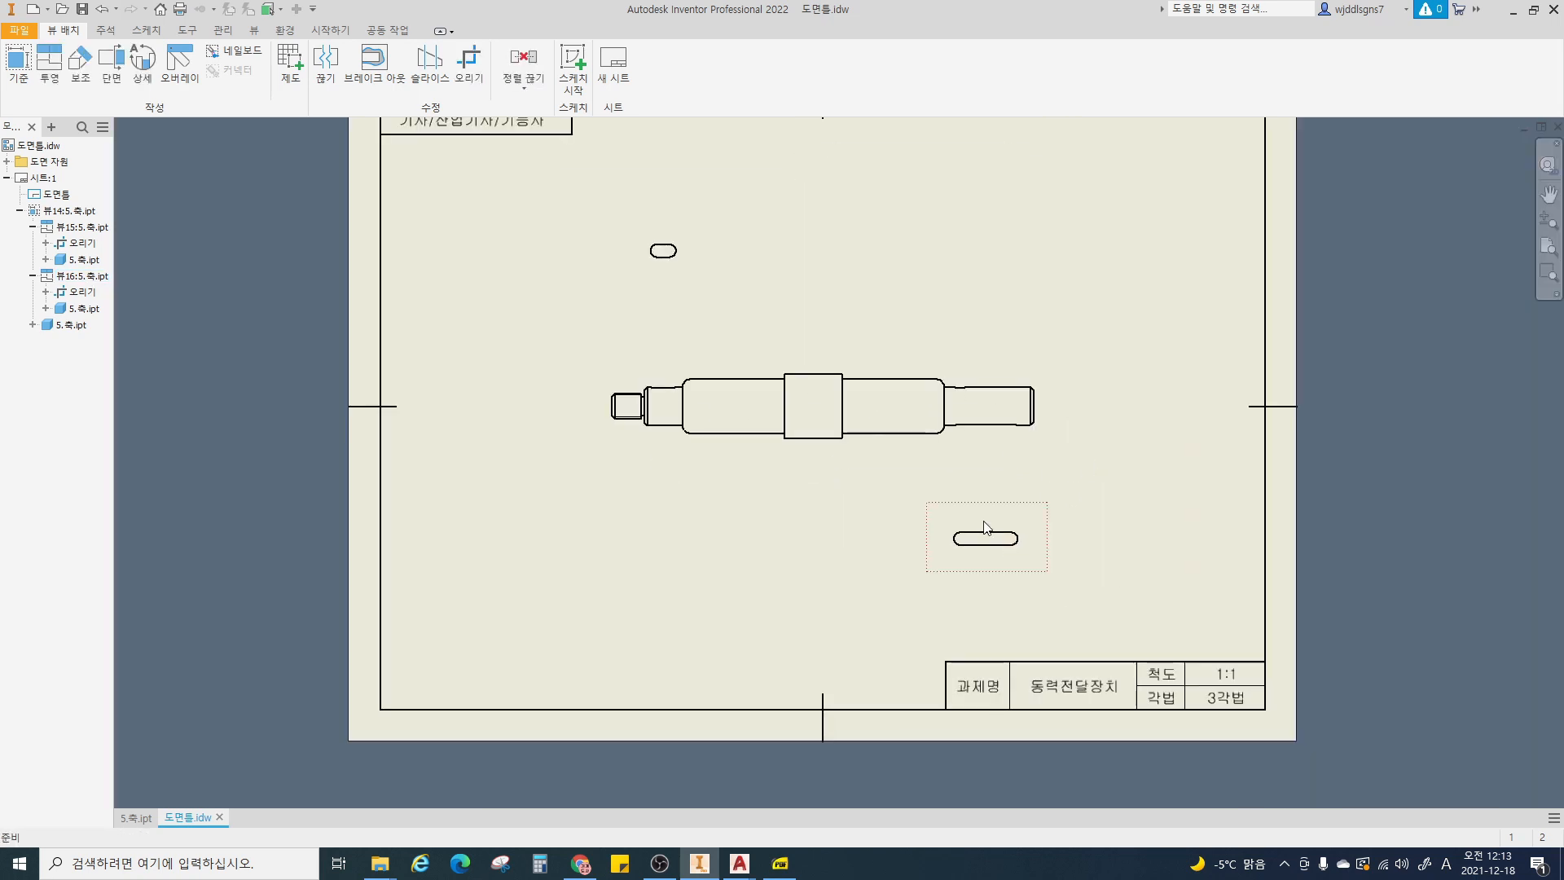
pyautogui.moveTo(668, 261); pyautogui.dragTo(667, 314)
pyautogui.moveTo(985, 538); pyautogui.dragTo(986, 517)
pyautogui.scroll(3, 765, 442)
pyautogui.scroll(3, 628, 375)
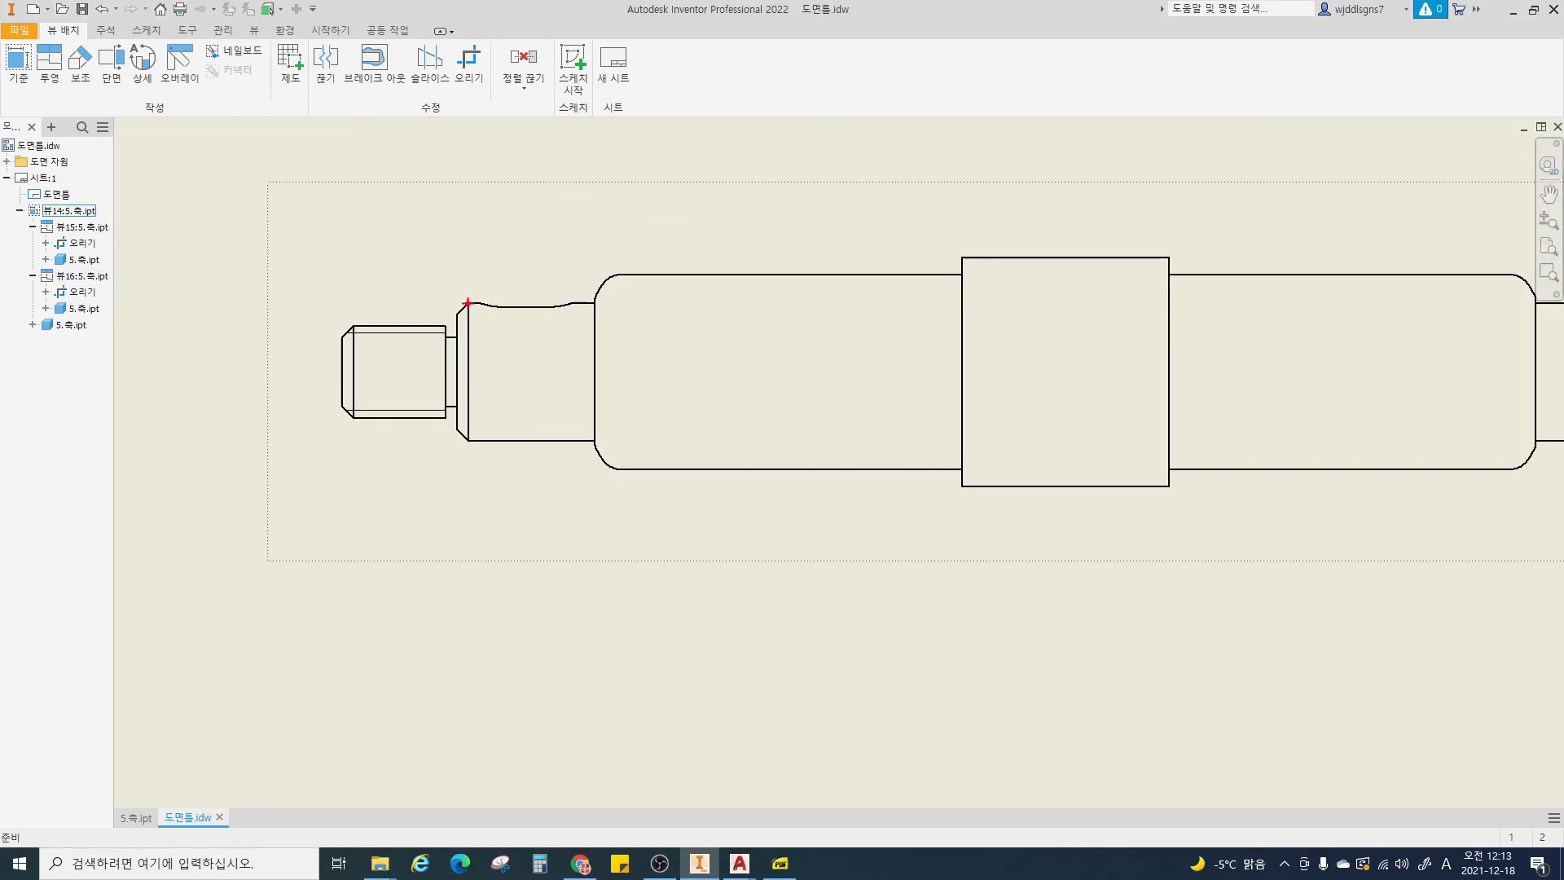
pyautogui.keyDown('shift'); pyautogui.moveTo(470, 428); pyautogui.dragTo(469, 441); pyautogui.keyUp('shift')
pyautogui.moveTo(621, 303); pyautogui.dragTo(603, 266)
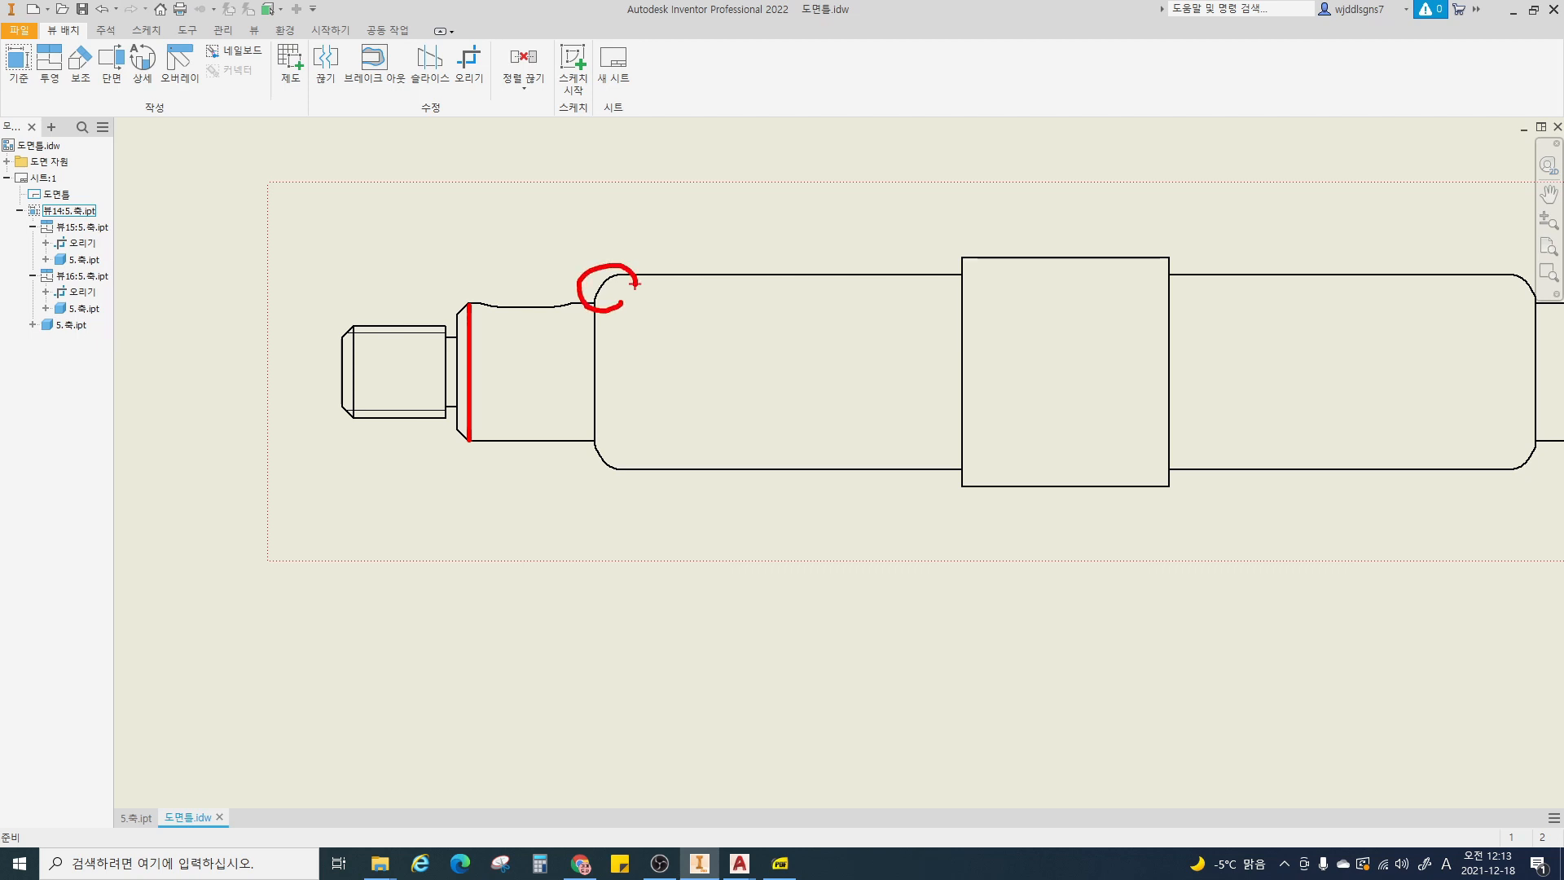
pyautogui.press('Escape')
pyautogui.hotkey('ctrl', '2')
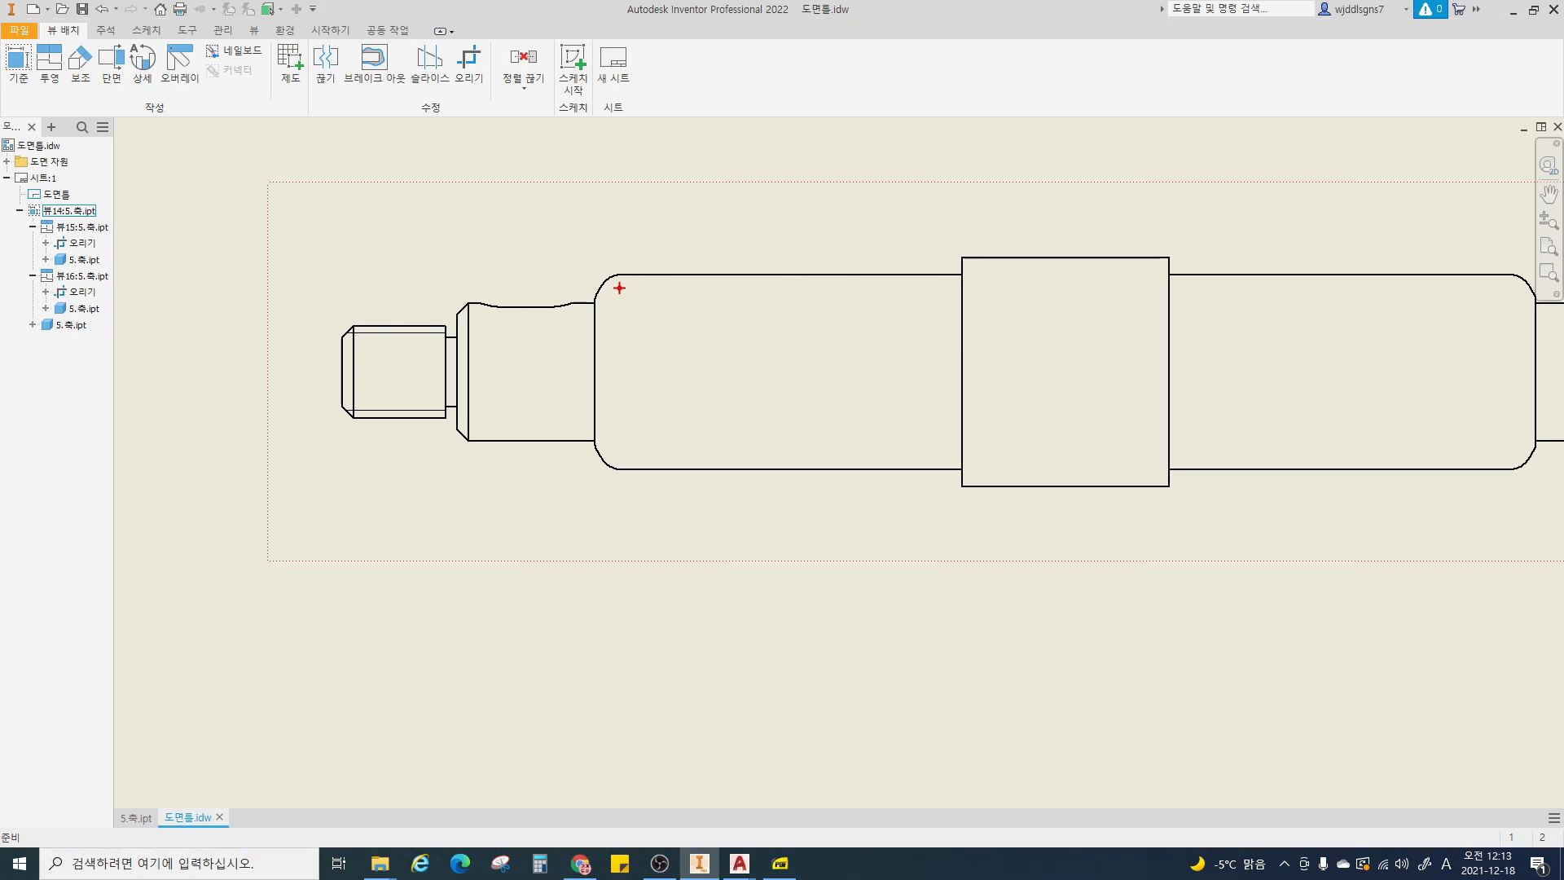
pyautogui.moveTo(619, 288)
pyautogui.keyDown('shift'); pyautogui.mouseDown()
pyautogui.moveTo(607, 433)
pyautogui.moveTo(621, 456)
pyautogui.mouseUp(); pyautogui.keyUp('shift')
pyautogui.keyDown('ctrl'); pyautogui.scroll(1, 624, 287); pyautogui.keyUp('ctrl')
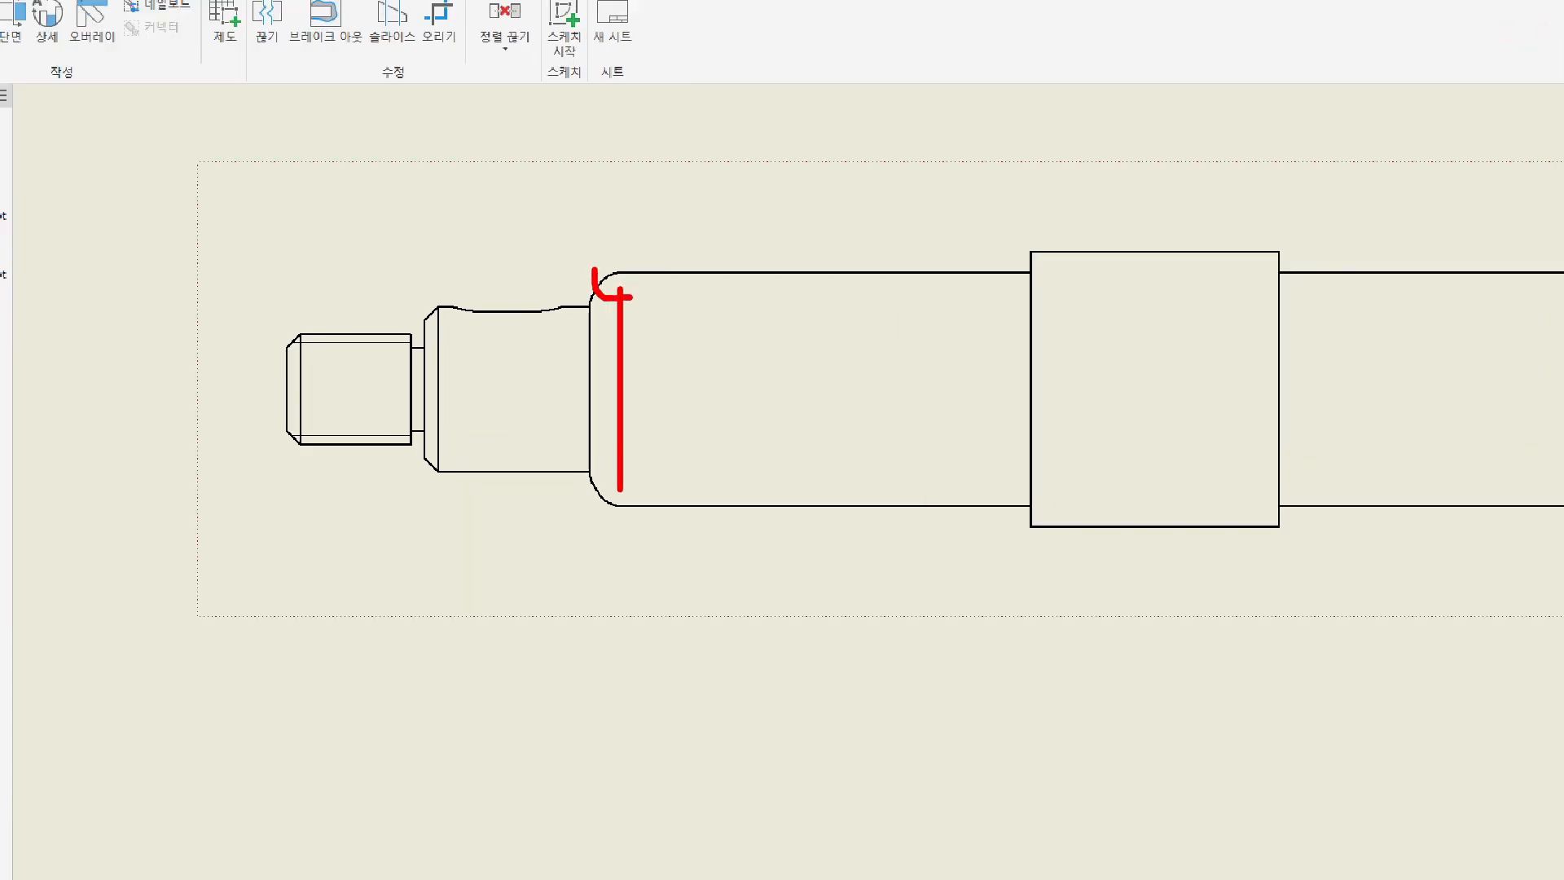
pyautogui.moveTo(621, 297); pyautogui.dragTo(639, 303)
pyautogui.moveTo(628, 528); pyautogui.dragTo(662, 507)
pyautogui.press('Escape')
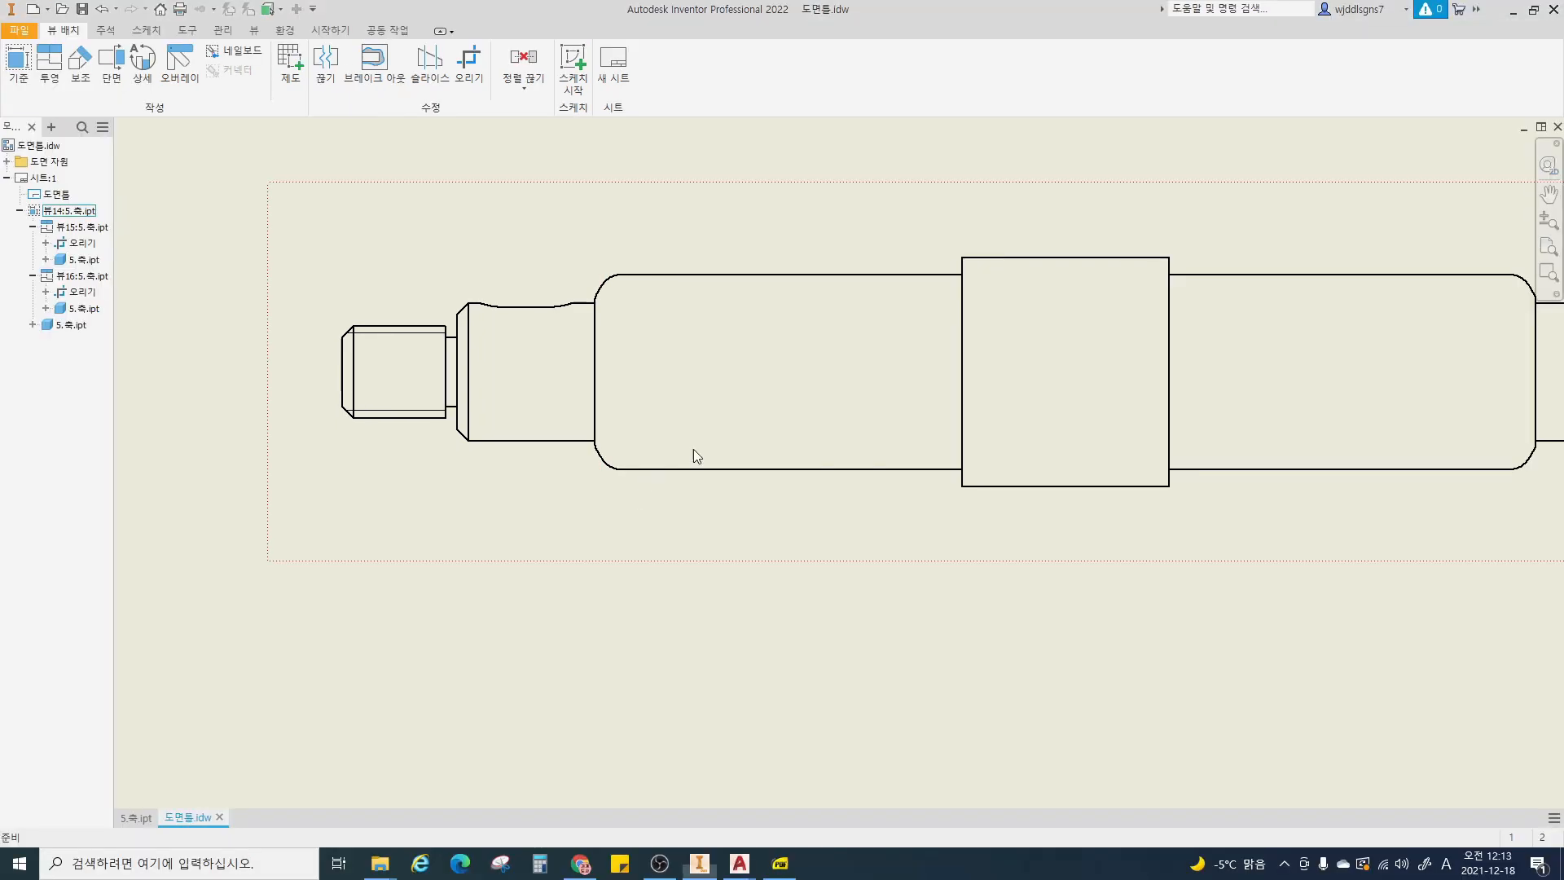
# - Start a sketch on the main shaft view and draw a vertical line where the left shoulder's rounding starts, stopping short of both outlines
pyautogui.scroll(-2, 559, 438)
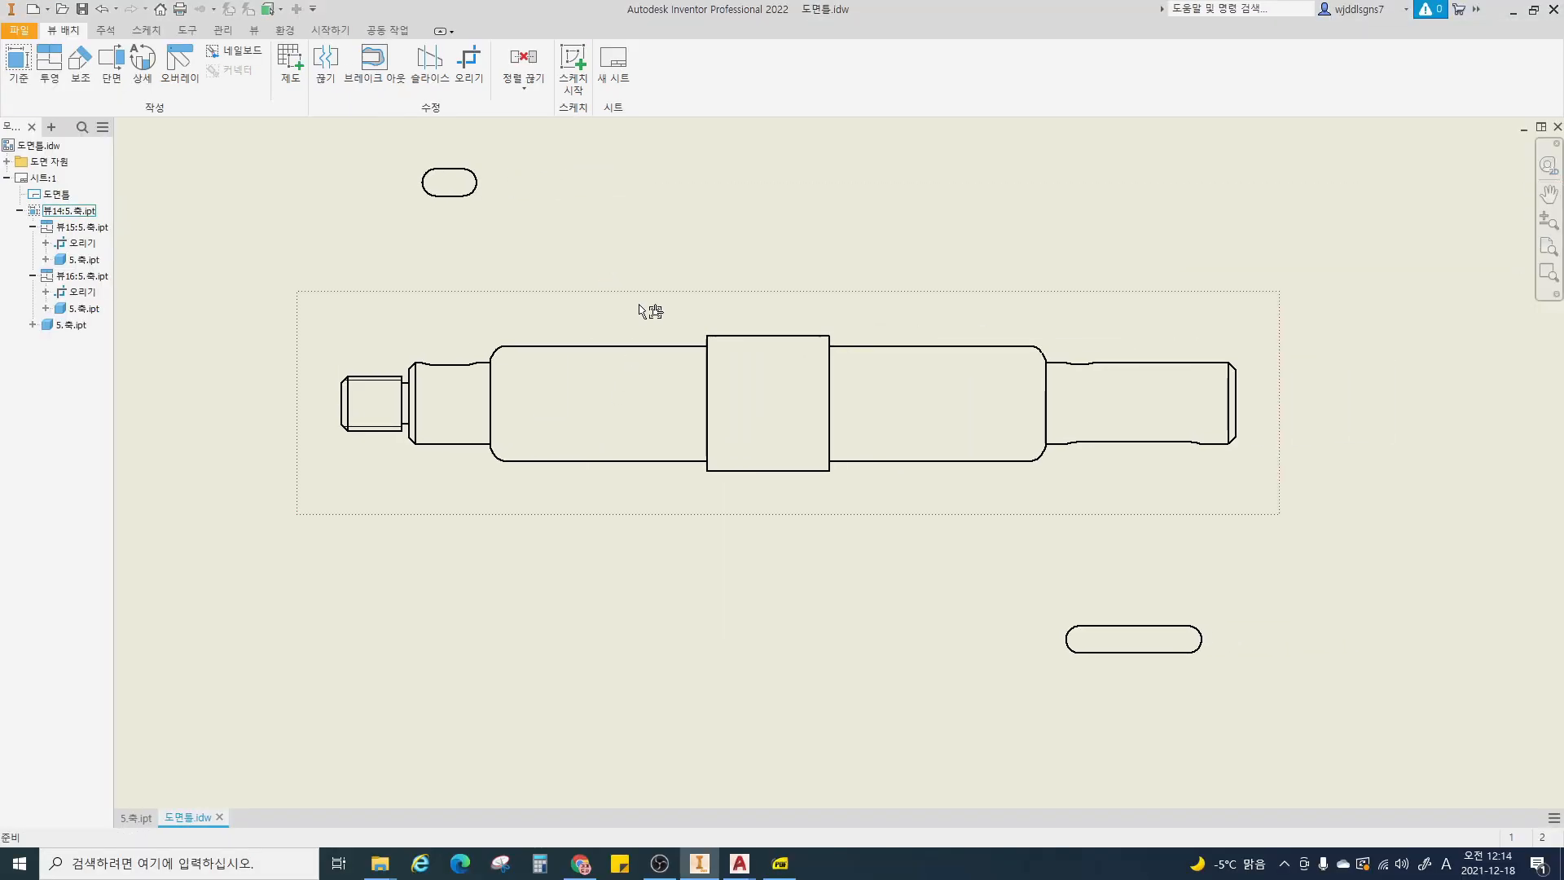
pyautogui.click(574, 305)
pyautogui.press('s')
pyautogui.moveTo(647, 340); pyautogui.dragTo(604, 350, button='middle')
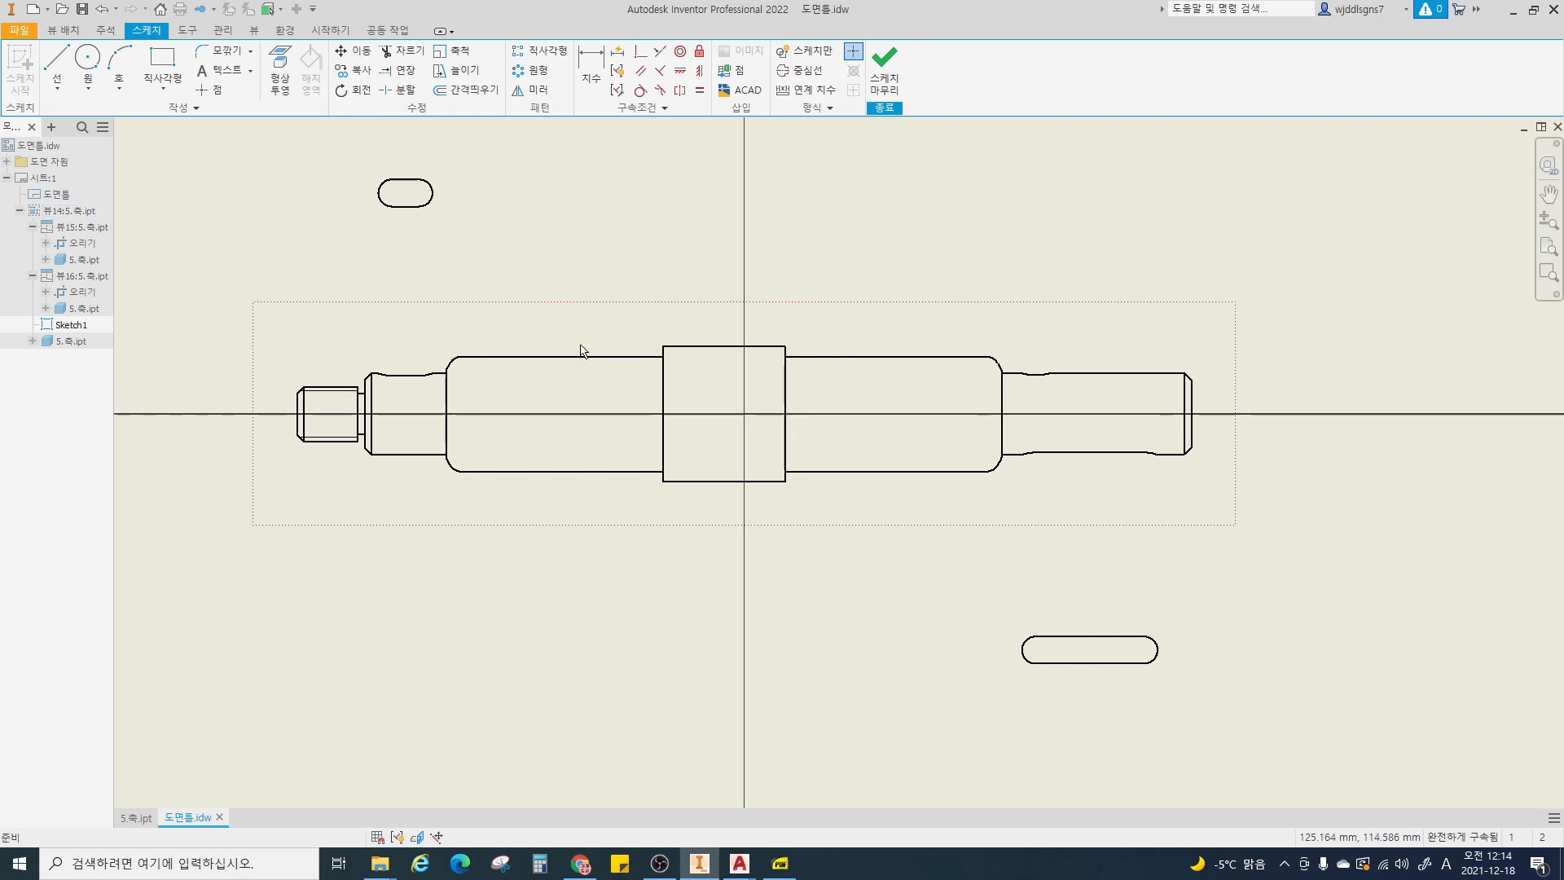
pyautogui.scroll(5, 468, 377)
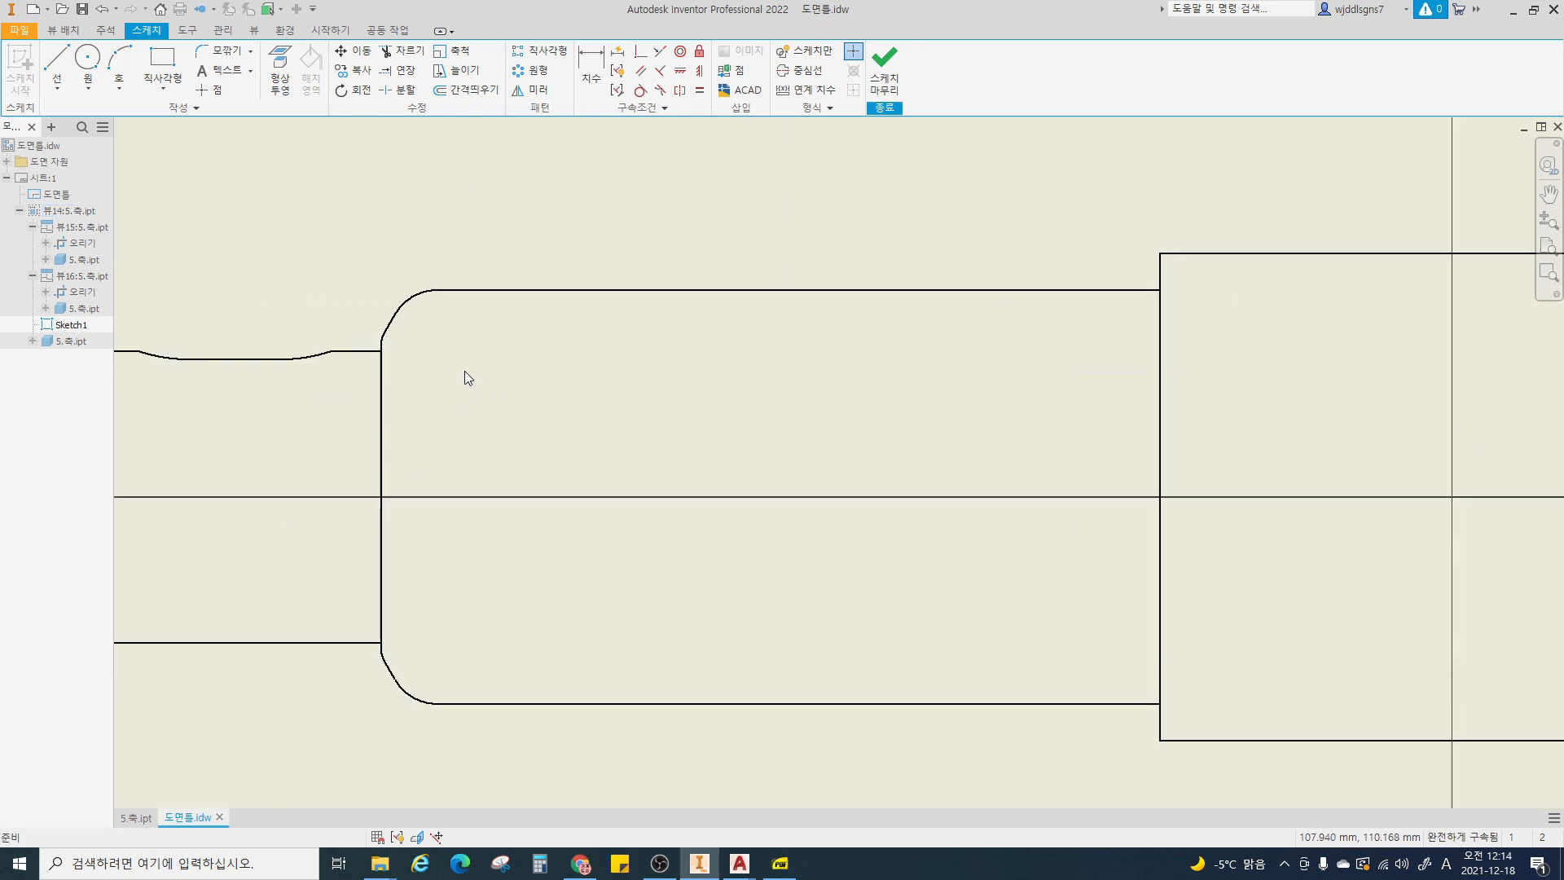
pyautogui.press('l')
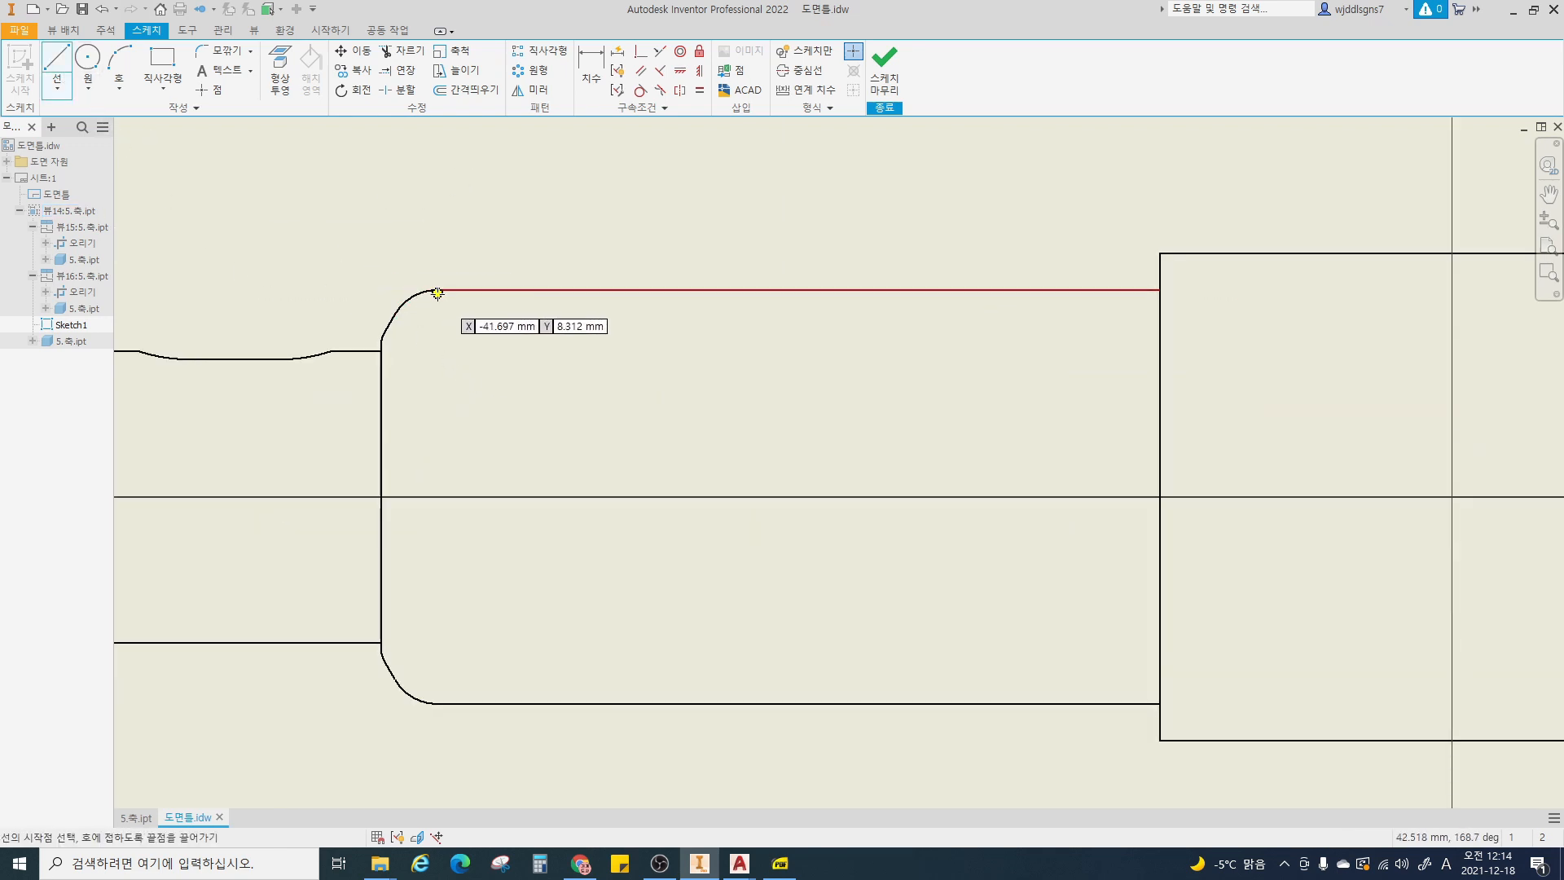
pyautogui.click(438, 289)
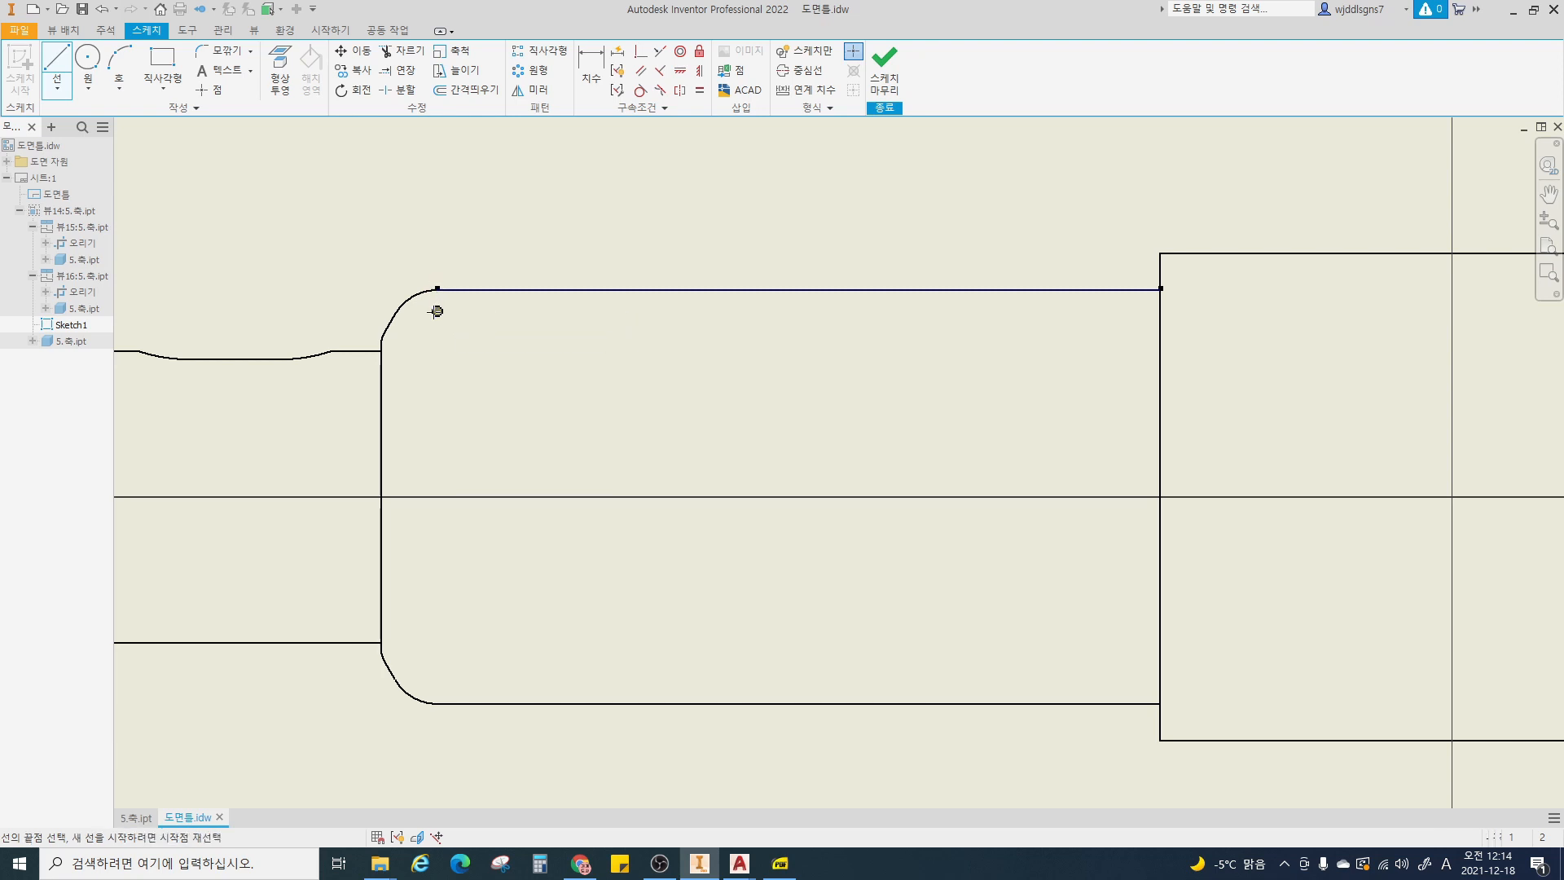
pyautogui.click(437, 676)
pyautogui.press('Escape')
# - Draw a matching vertical line where the right shoulder's rounding starts, stopping short of the upper and lower outlines
pyautogui.scroll(-5, 541, 517)
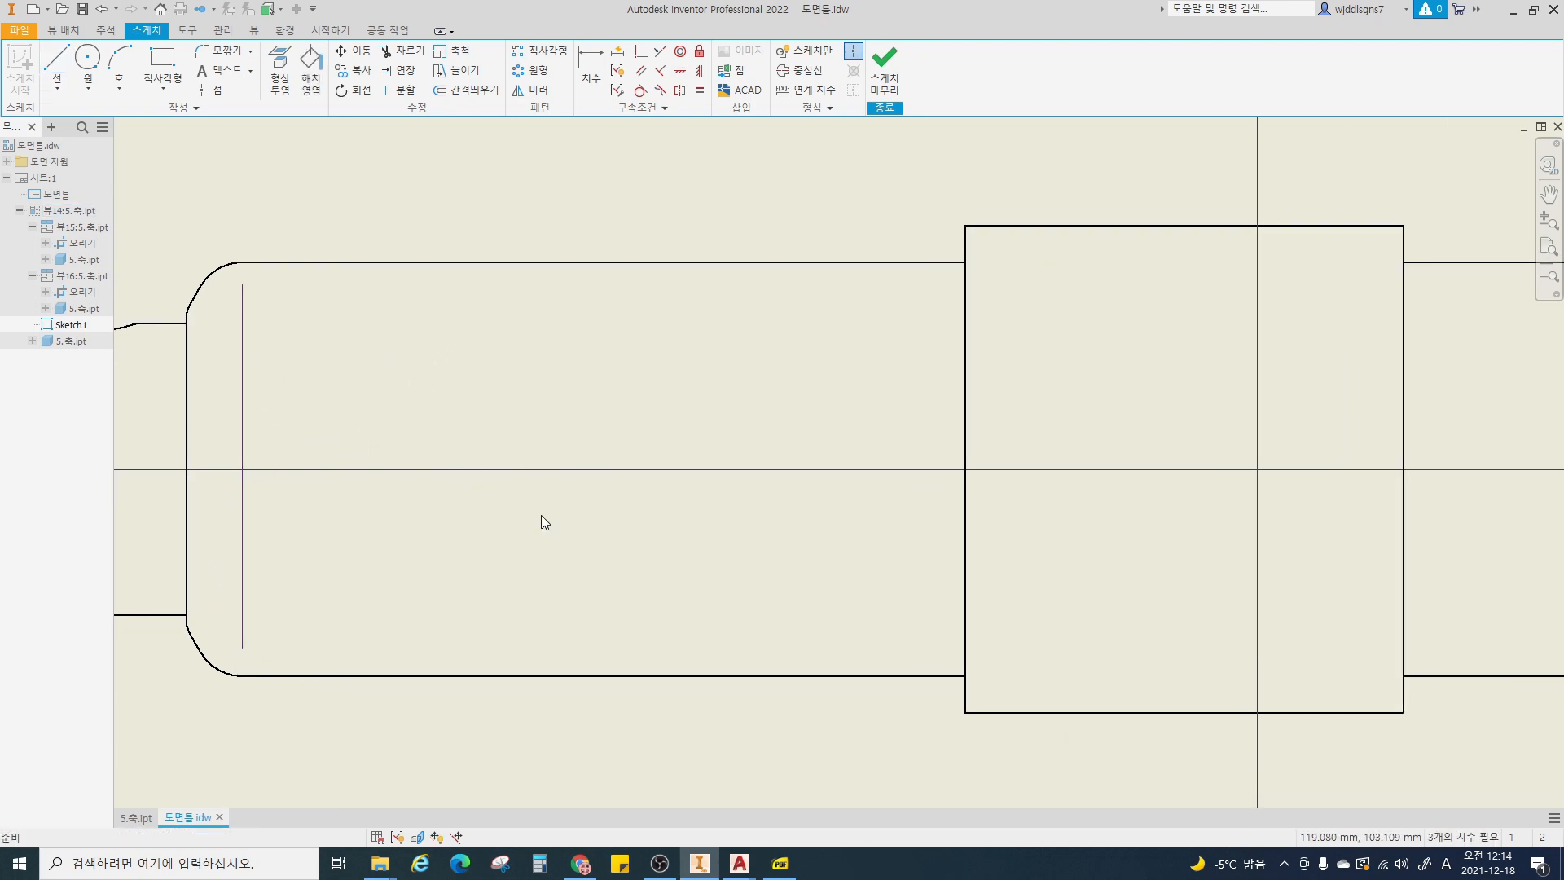
pyautogui.scroll(5, 961, 458)
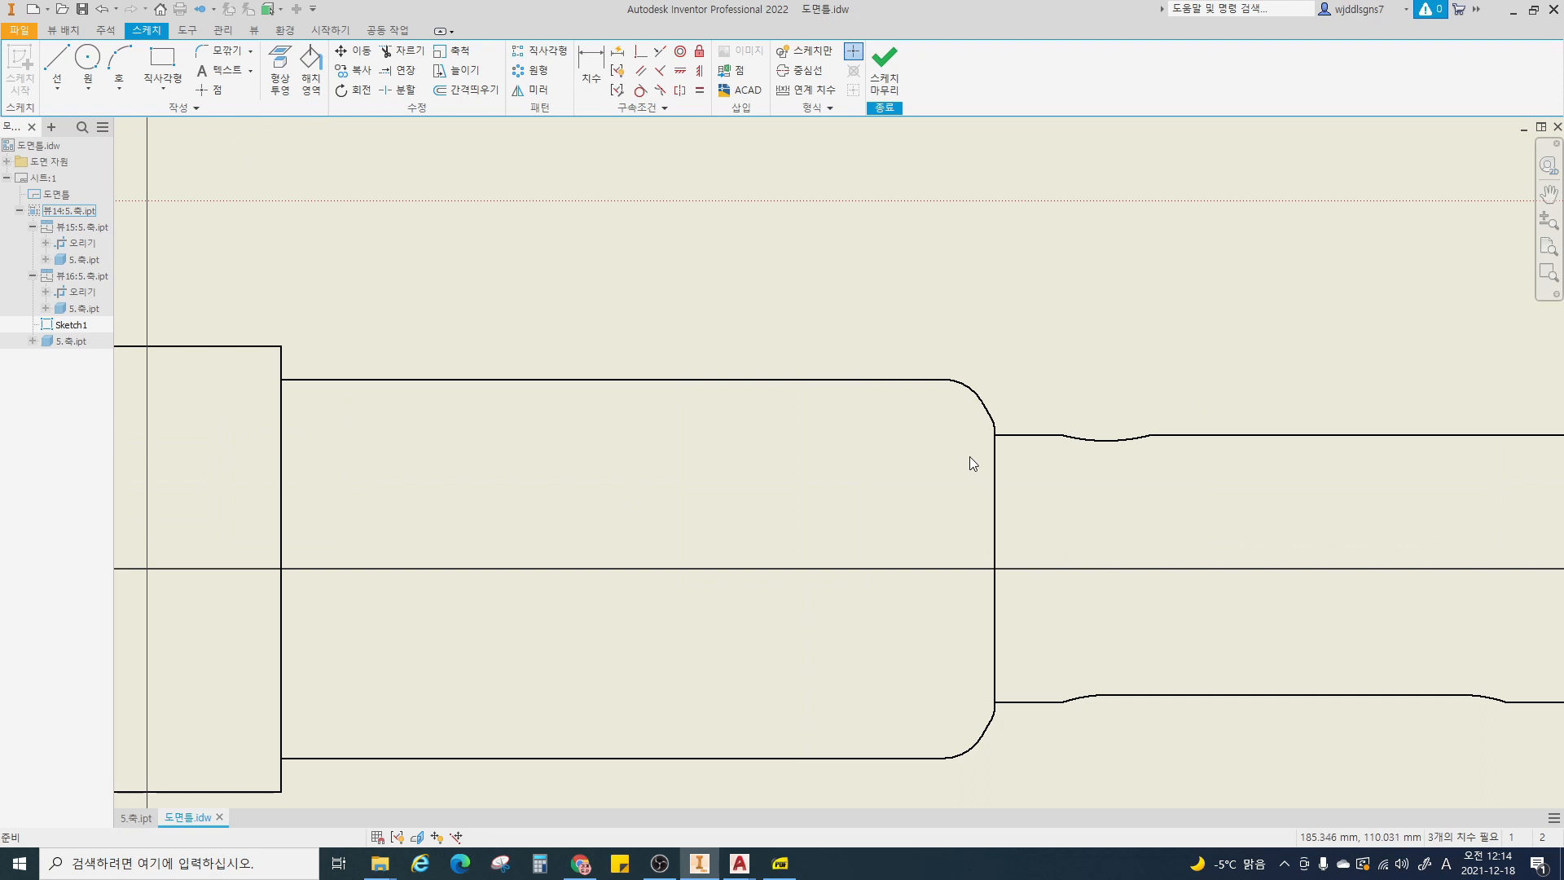
pyautogui.press('l')
pyautogui.moveTo(944, 379); pyautogui.dragTo(983, 401)
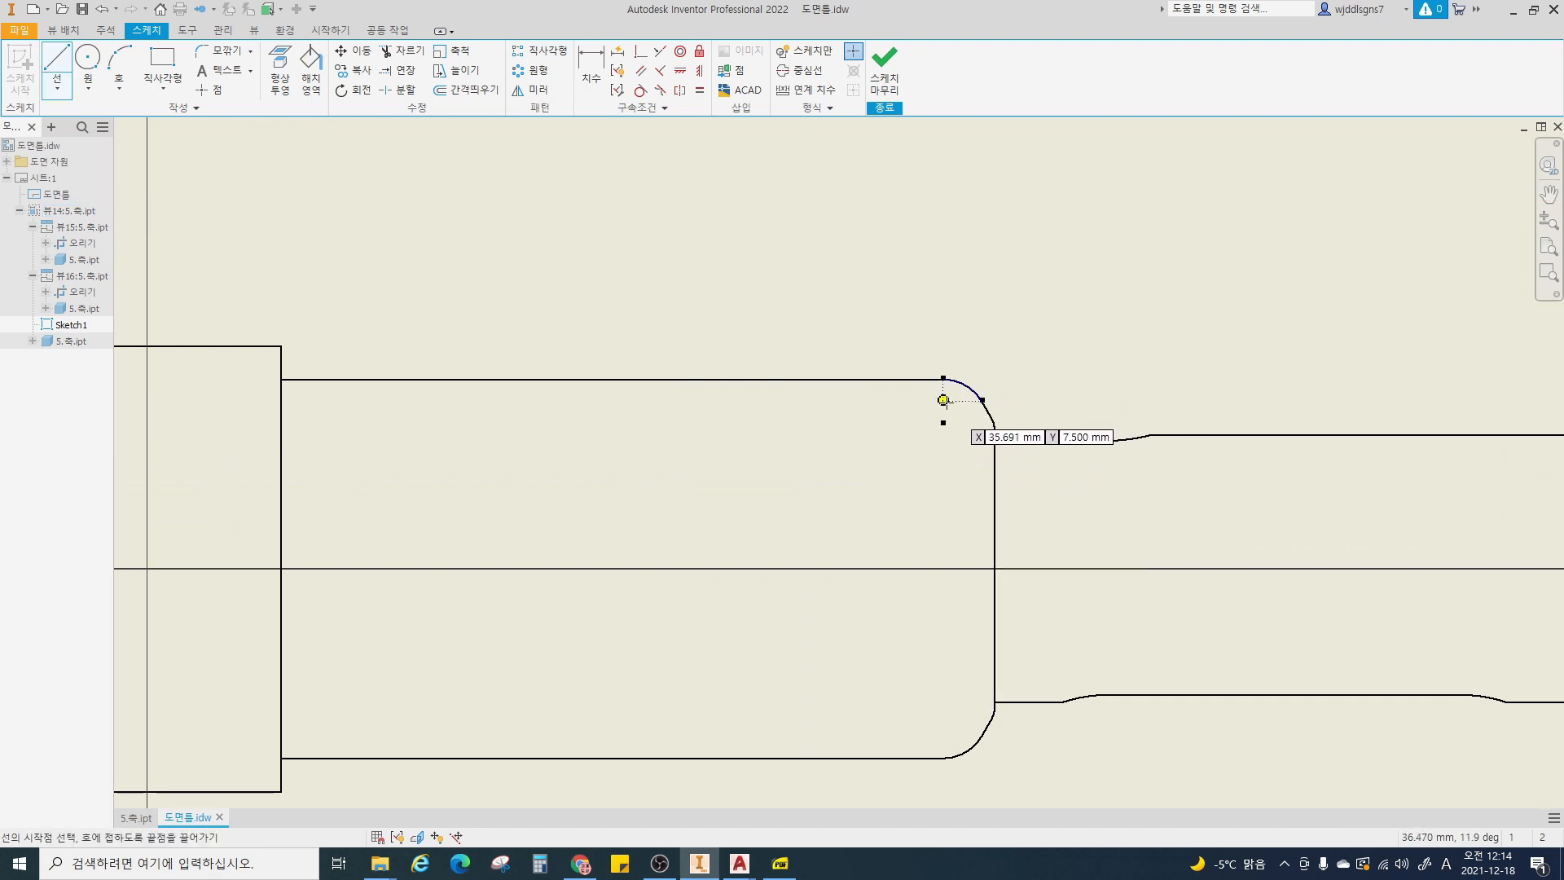
pyautogui.click(943, 401)
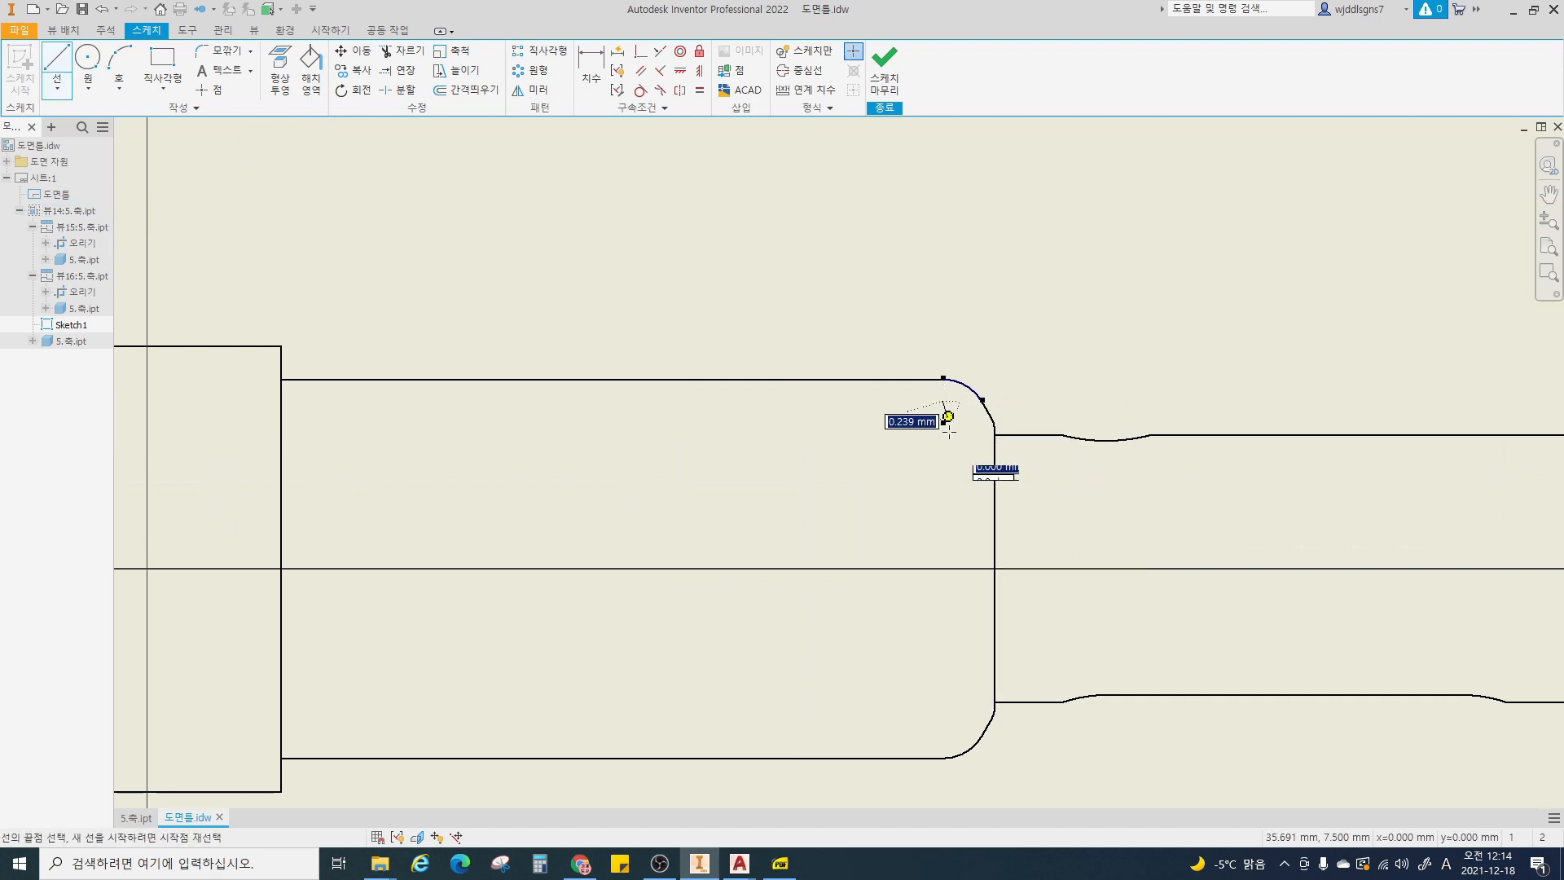
pyautogui.click(944, 735)
pyautogui.press('Escape')
pyautogui.scroll(-3, 951, 669)
pyautogui.scroll(5, 934, 448)
pyautogui.moveTo(934, 448)
pyautogui.mouseDown(button='middle')
pyautogui.moveTo(956, 389)
pyautogui.moveTo(997, 394)
pyautogui.mouseUp(button='middle')
pyautogui.scroll(-4, 952, 398)
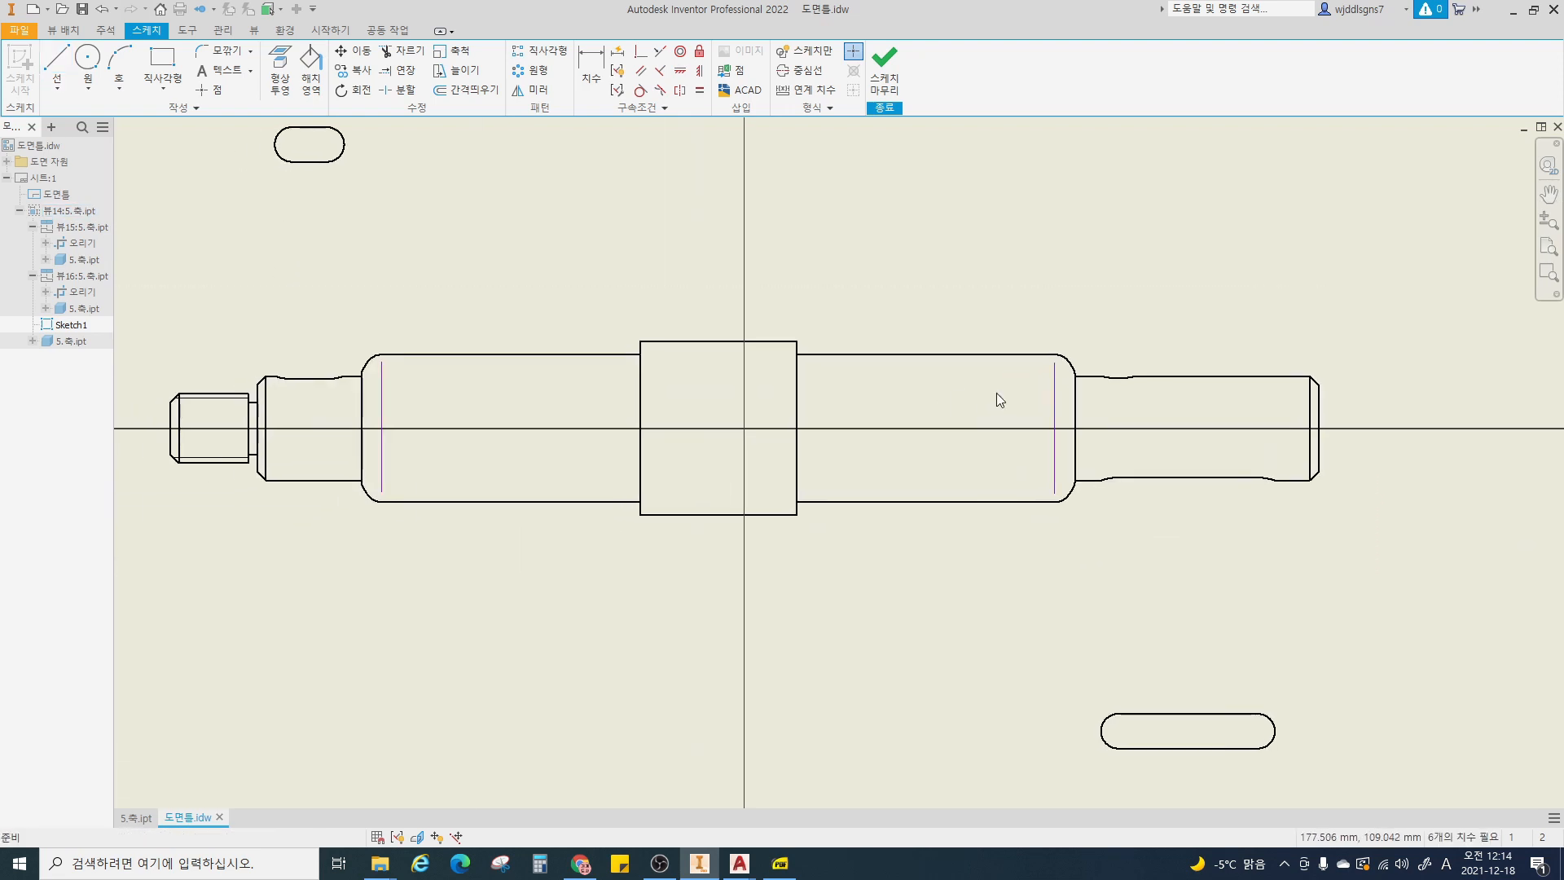
# - Assign both vertical shoulder lines to the 0.5-외형선 layer and finish the sketch on the main shaft view
pyautogui.scroll(1, 1060, 393)
pyautogui.click(1056, 392)
pyautogui.keyDown('ctrl'); pyautogui.click(301, 385); pyautogui.keyUp('ctrl')
pyautogui.click(104, 31)
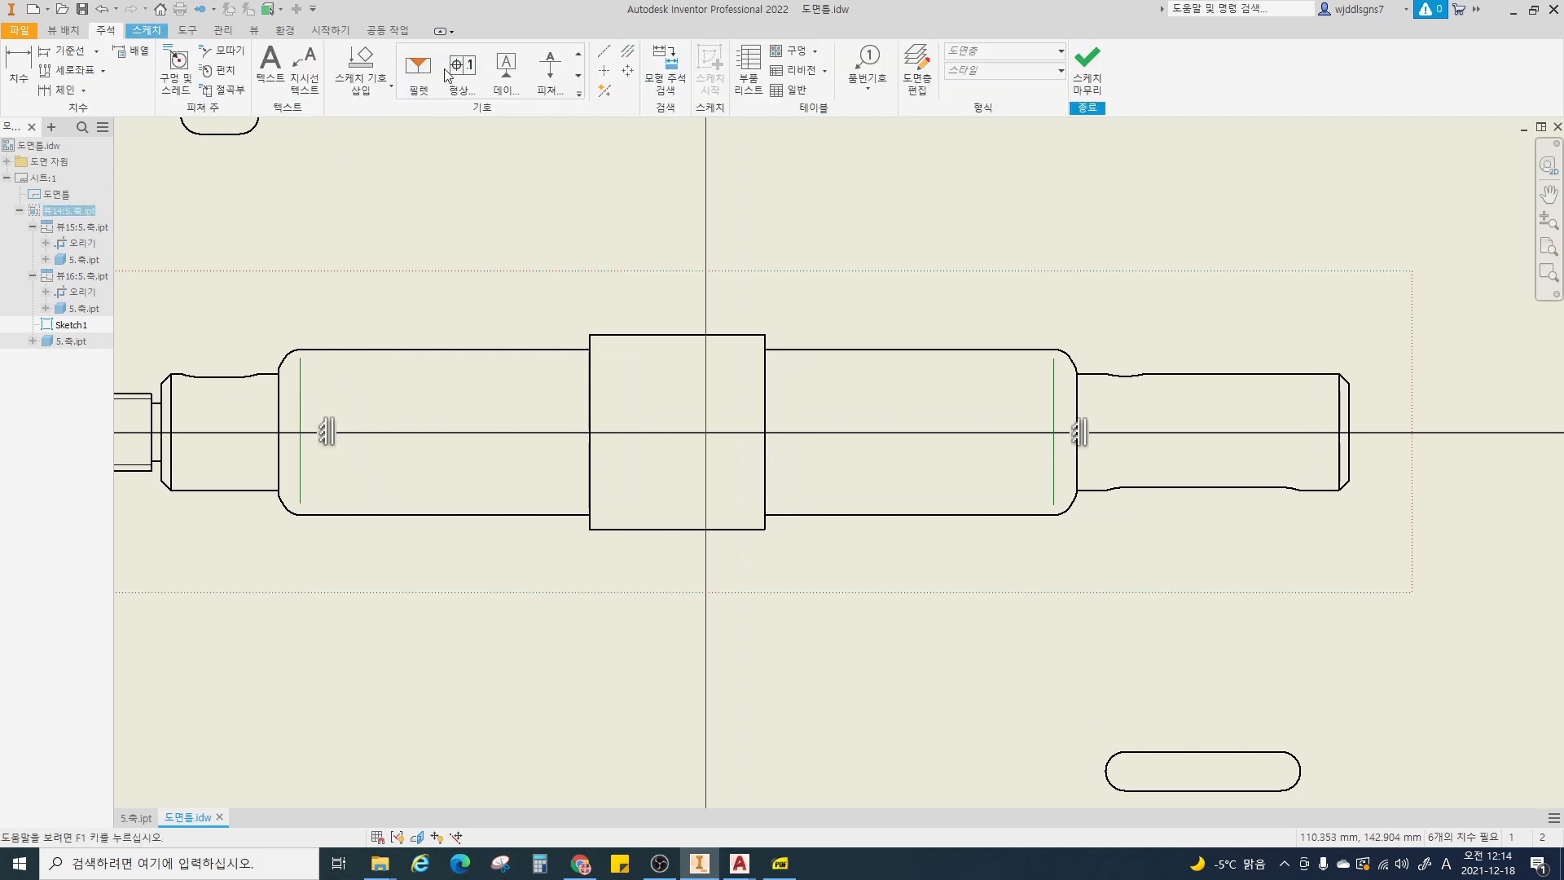
pyautogui.click(1028, 51)
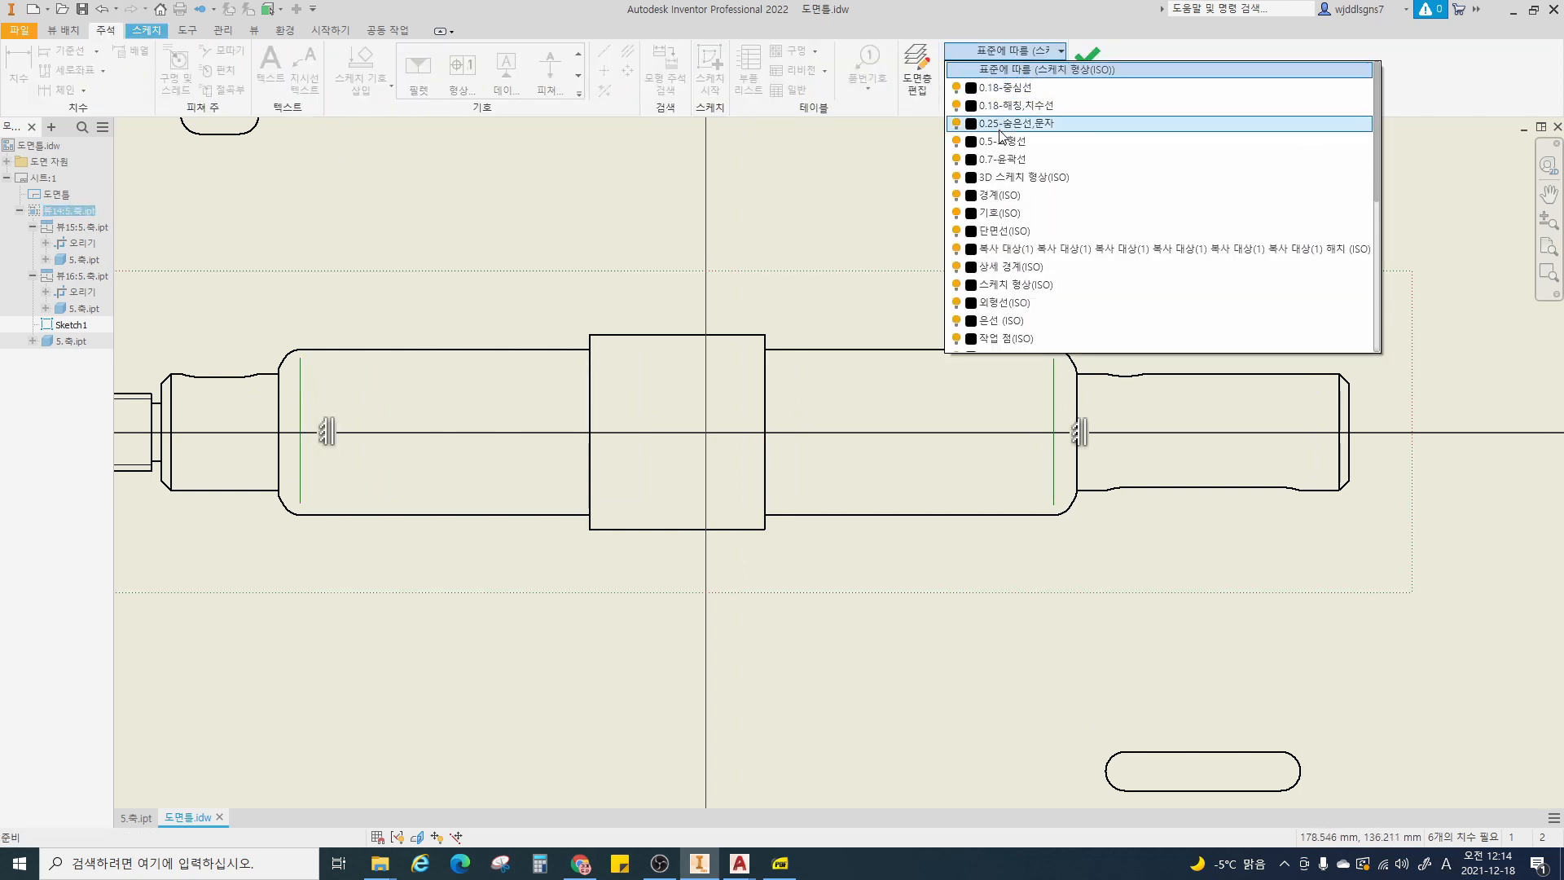
pyautogui.click(1001, 143)
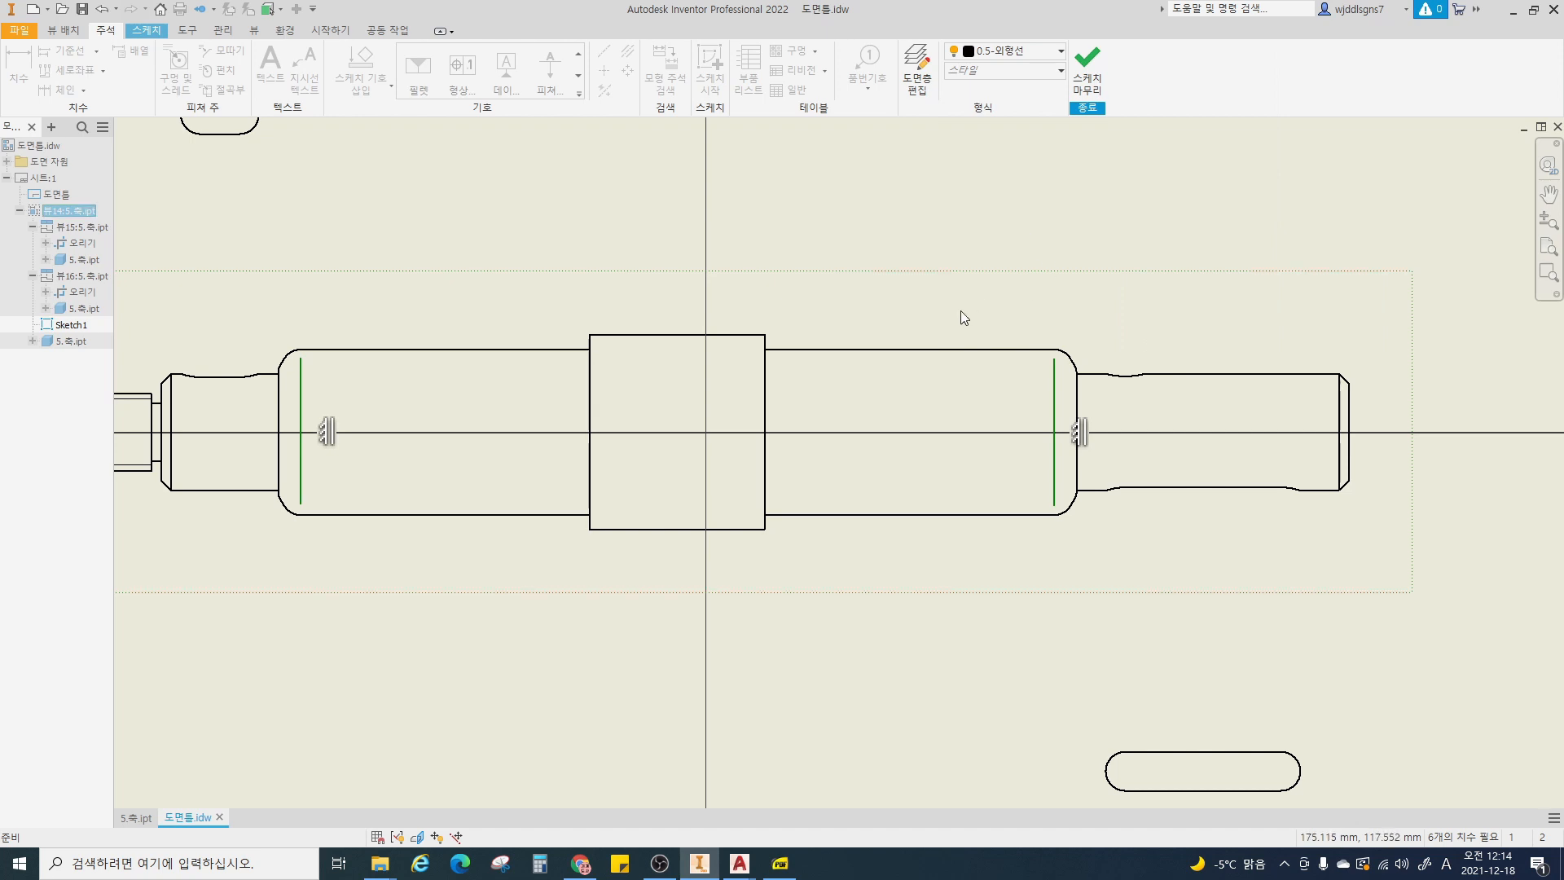
pyautogui.click(1087, 67)
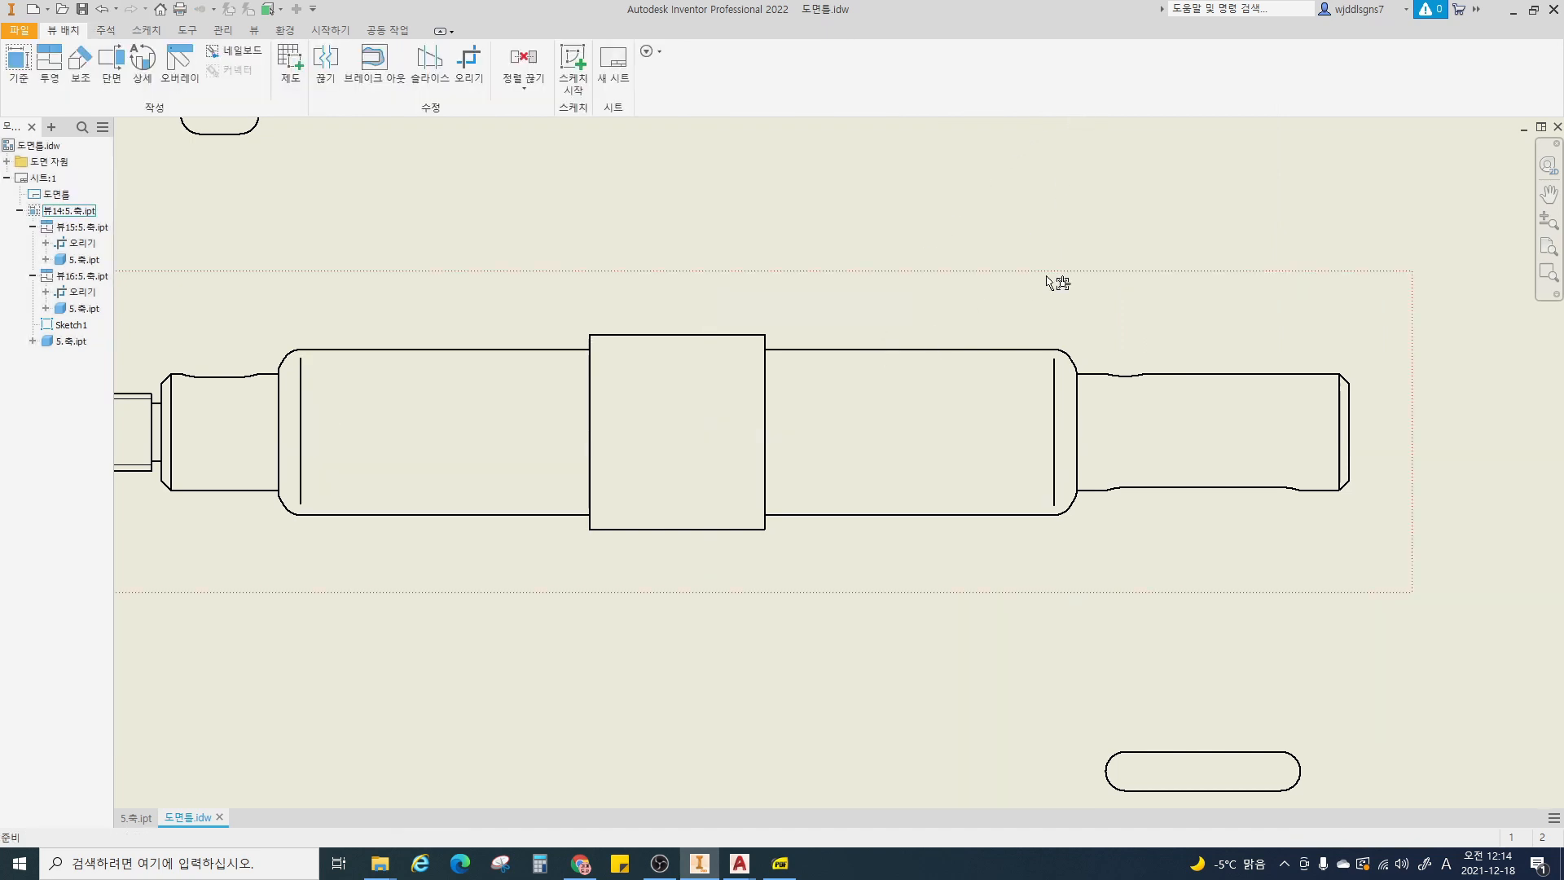
pyautogui.scroll(-3, 881, 374)
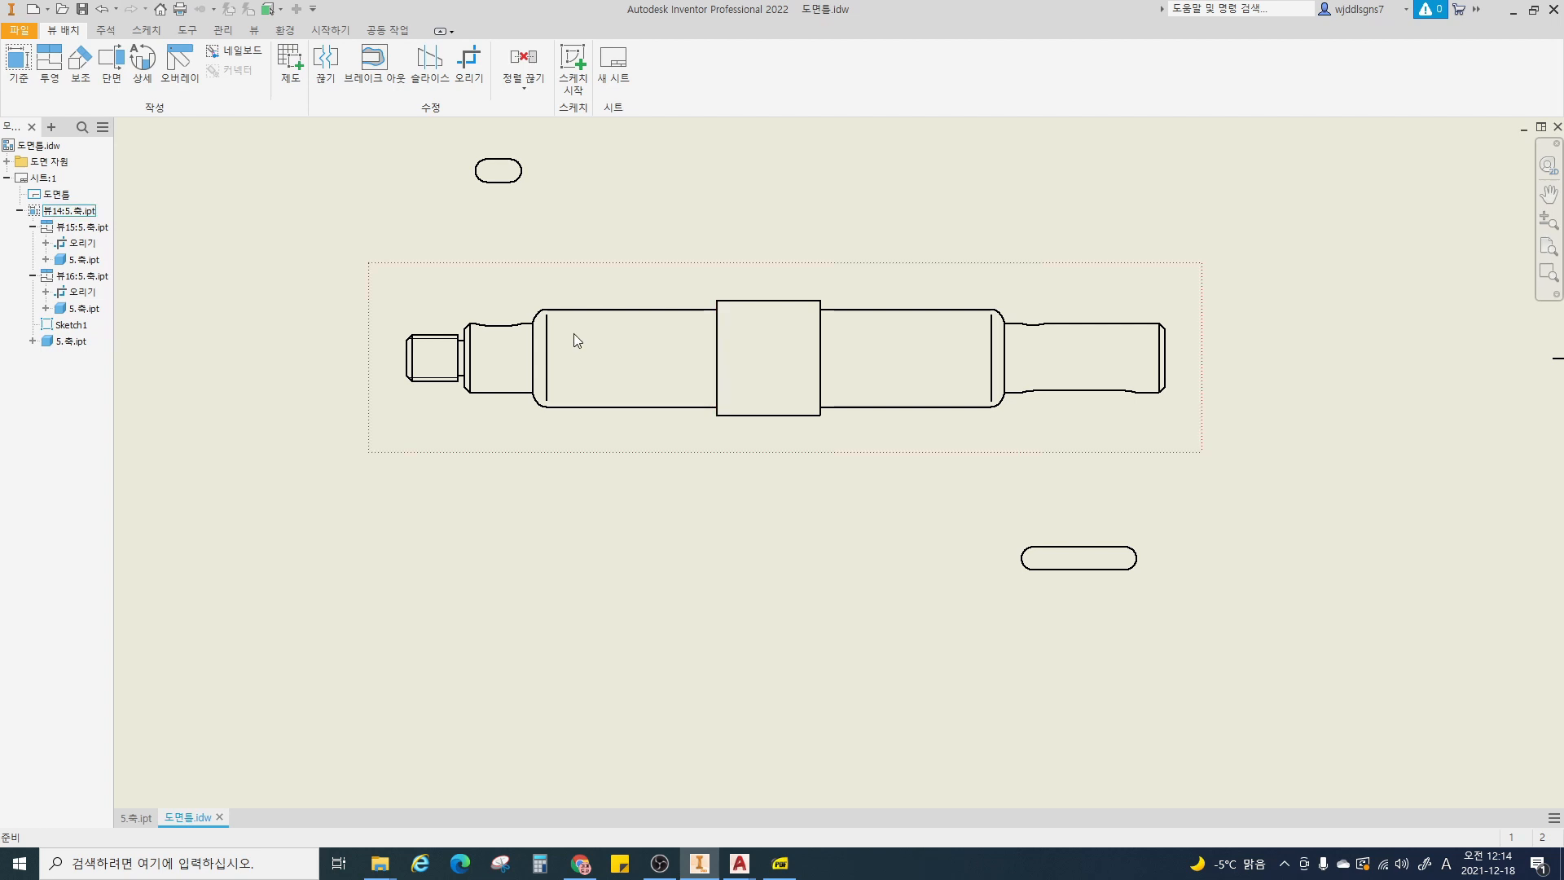
pyautogui.moveTo(539, 344); pyautogui.dragTo(534, 352, button='middle')
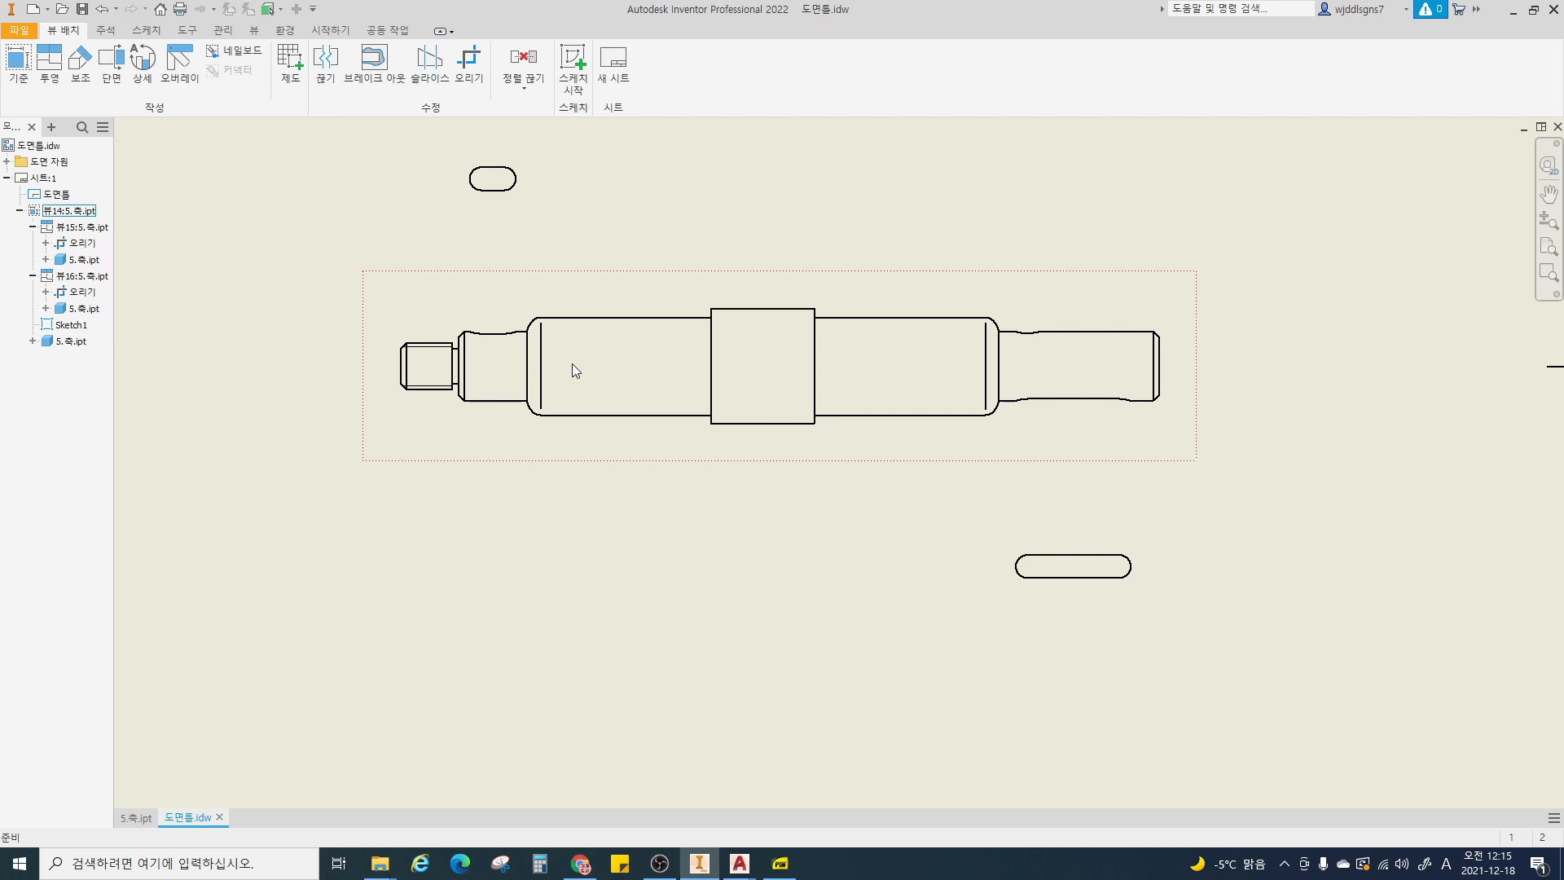
pyautogui.moveTo(513, 345)
pyautogui.mouseDown()
pyautogui.moveTo(457, 330)
pyautogui.moveTo(533, 344)
pyautogui.mouseUp()
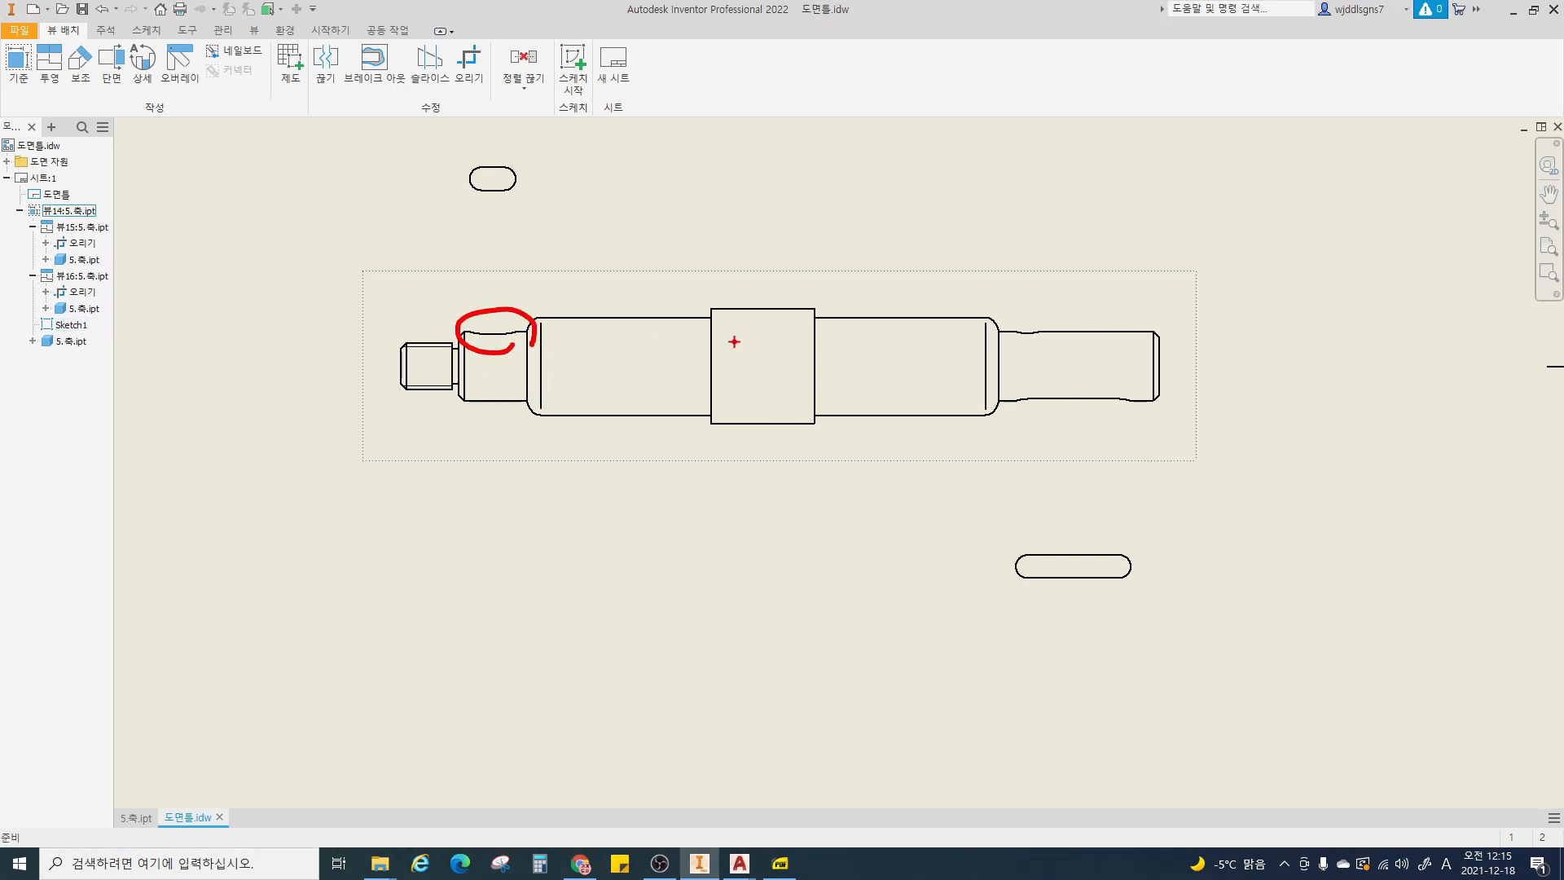
pyautogui.moveTo(1028, 401); pyautogui.dragTo(1105, 420)
pyautogui.moveTo(1045, 345)
pyautogui.mouseDown()
pyautogui.moveTo(1007, 341)
pyautogui.moveTo(1040, 344)
pyautogui.mouseUp()
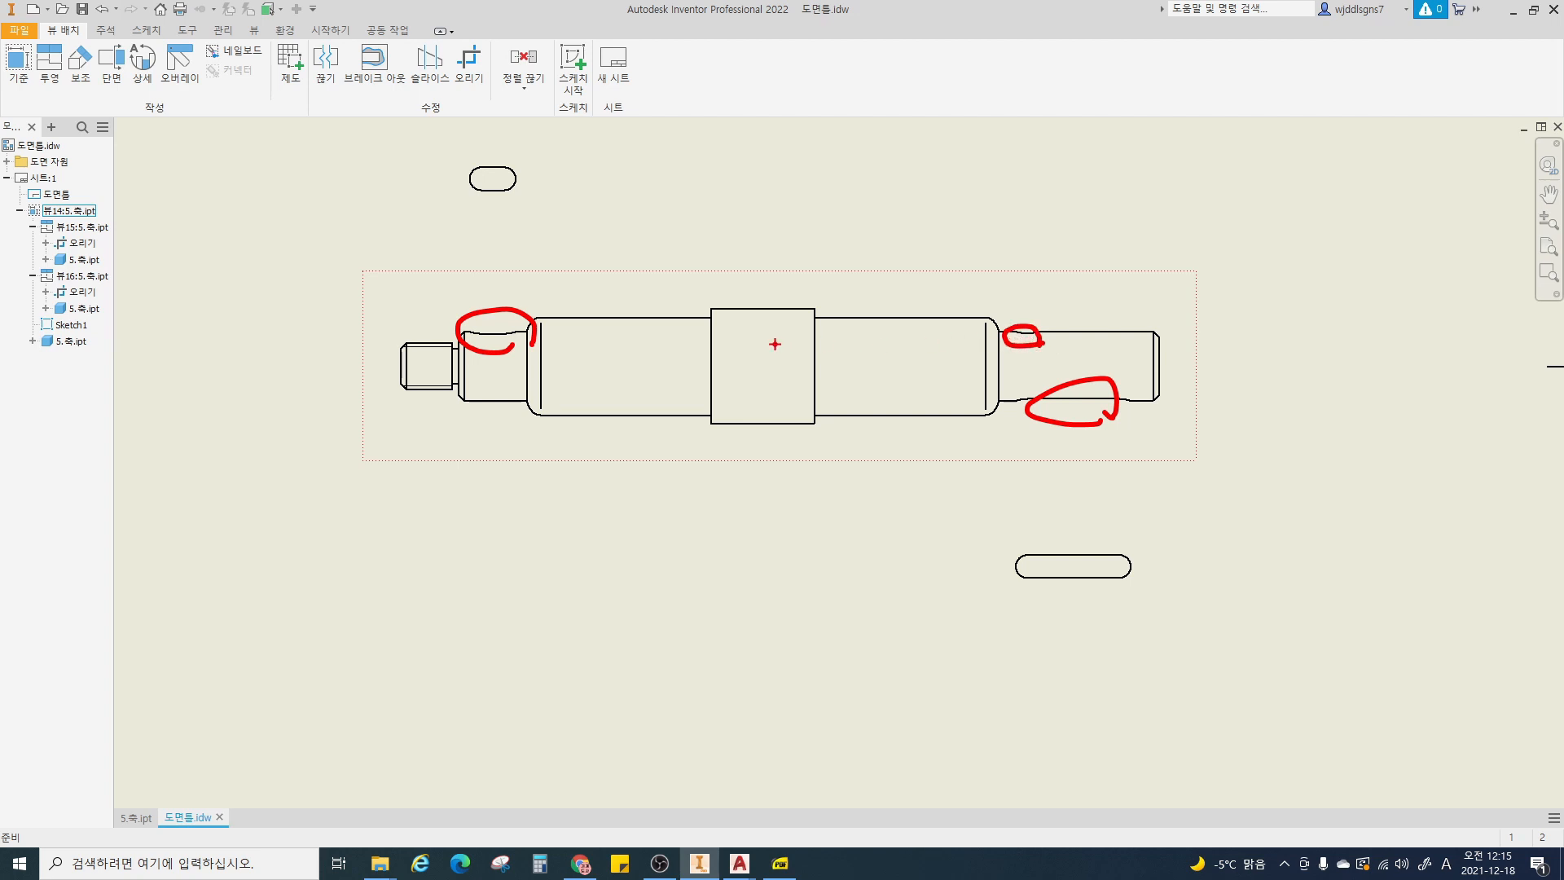
pyautogui.moveTo(499, 314); pyautogui.dragTo(499, 206)
pyautogui.moveTo(1068, 421); pyautogui.dragTo(1066, 537)
pyautogui.press('Escape')
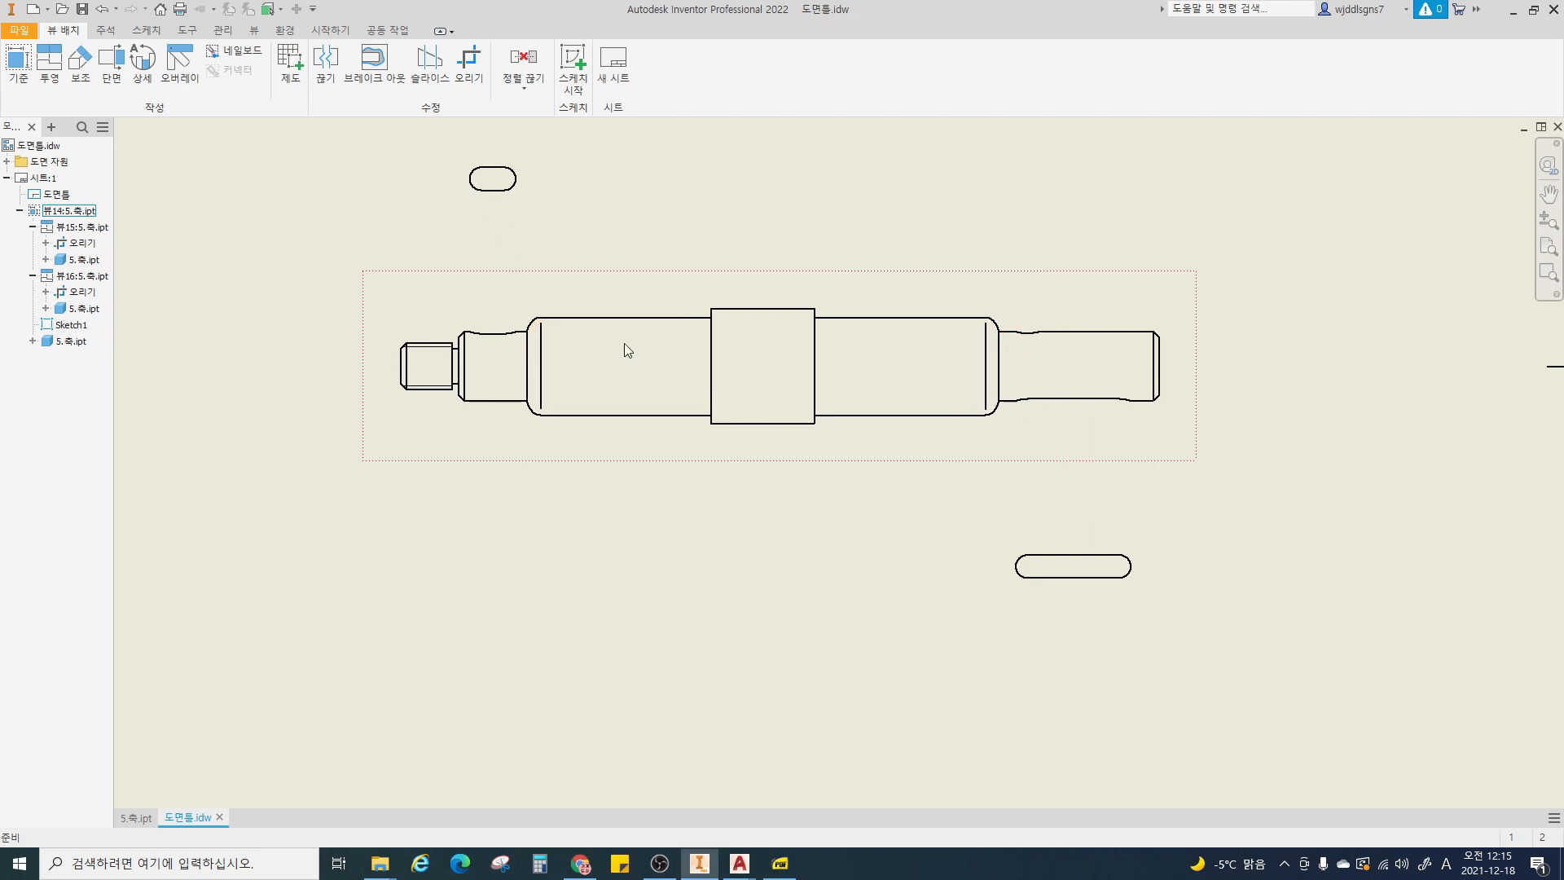
# - Start a sketch on the main shaft view, draw a closed interpolation spline around the left keyway, and finish the sketch
pyautogui.click(533, 288)
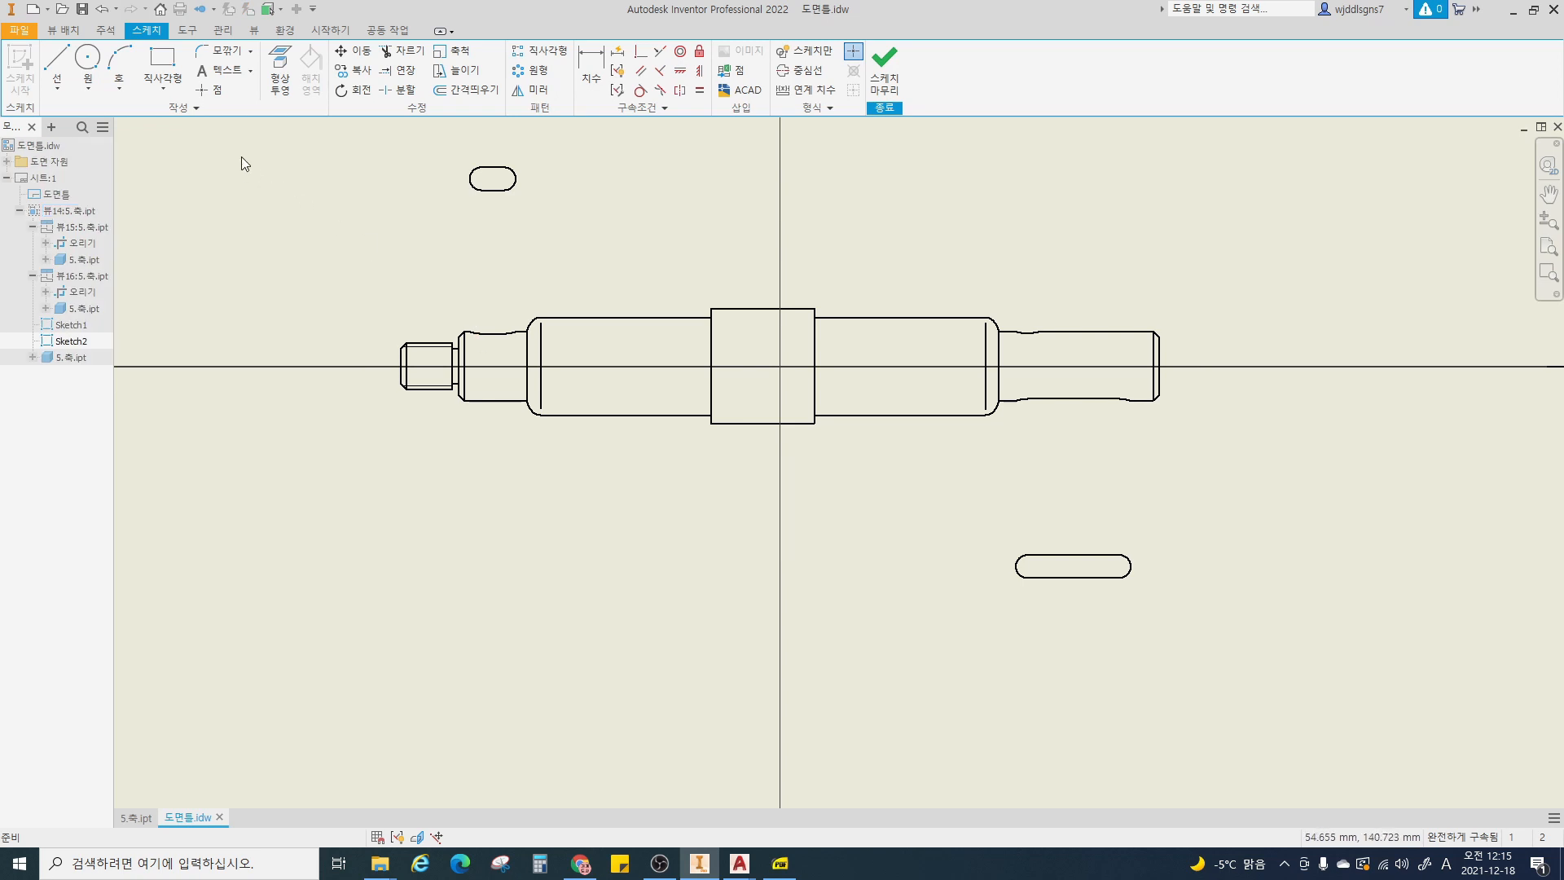
pyautogui.click(57, 88)
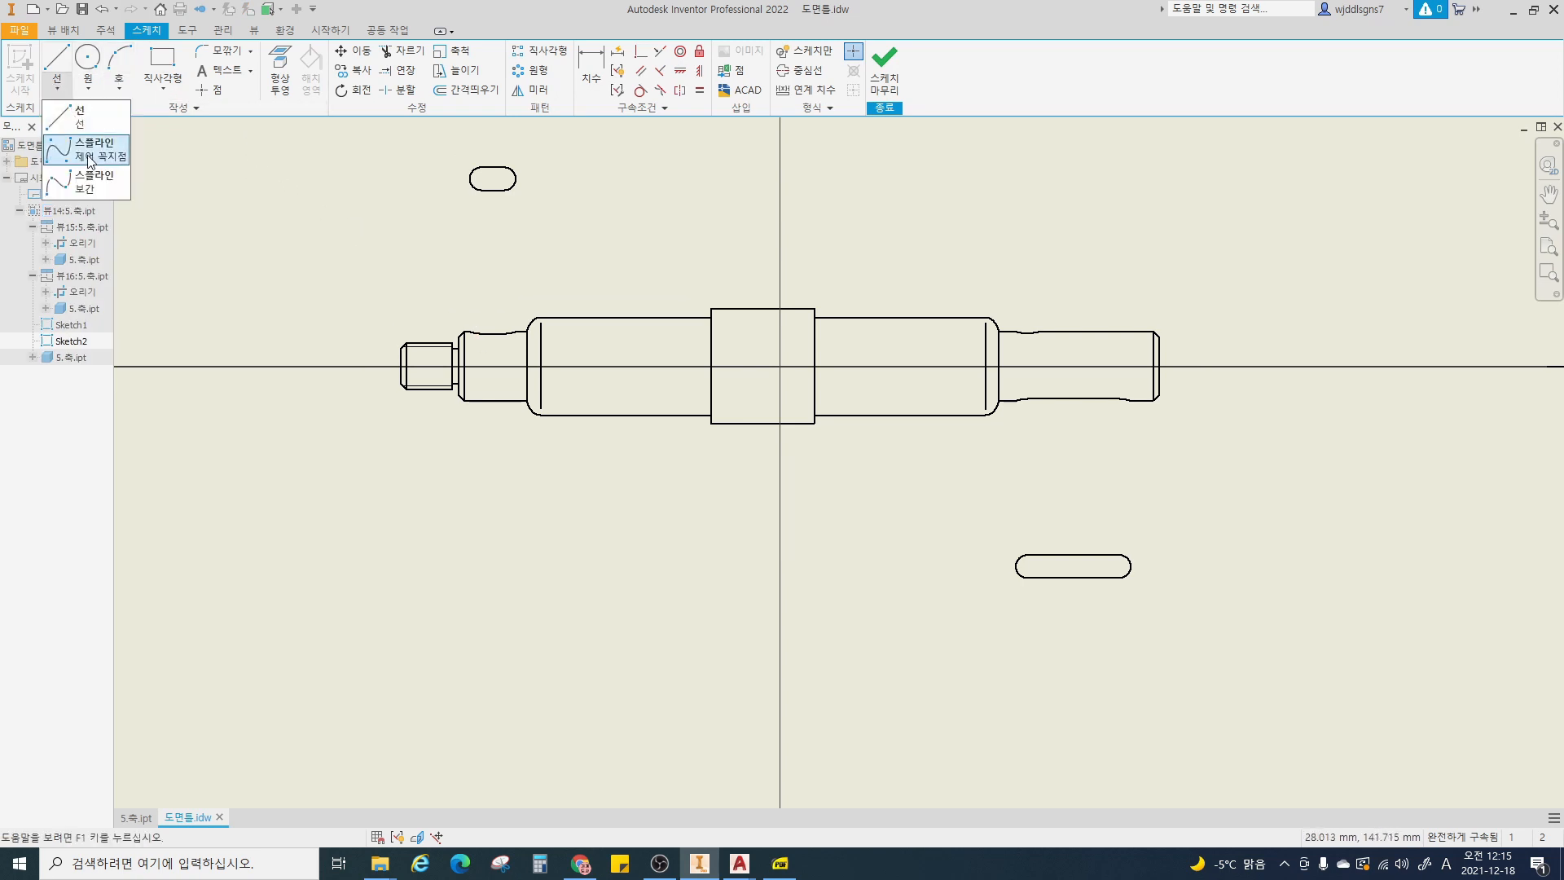
pyautogui.click(90, 181)
pyautogui.scroll(3, 497, 318)
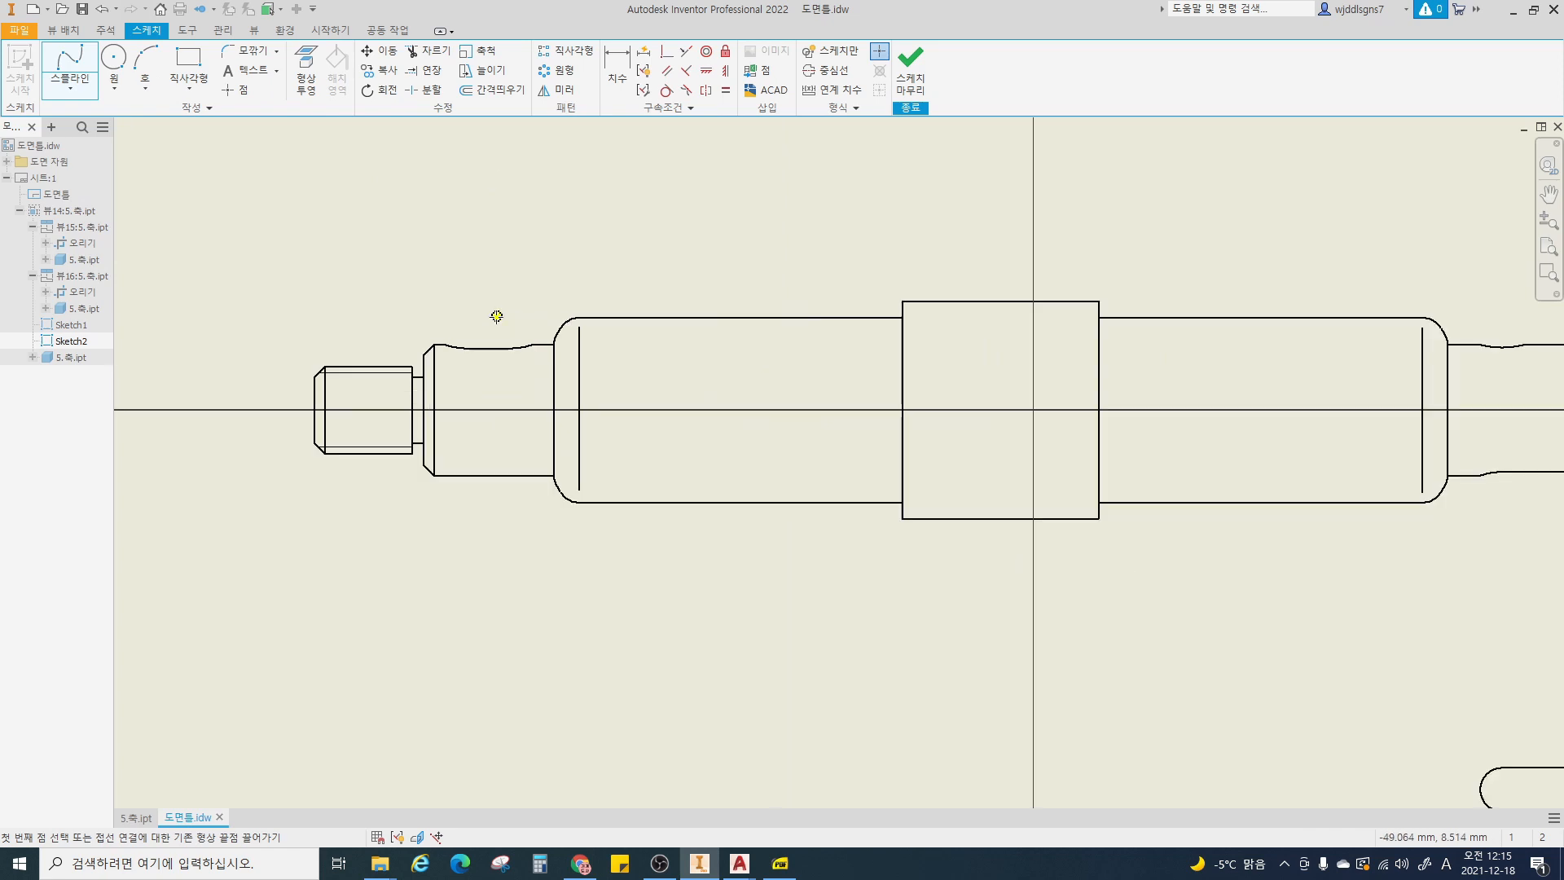
pyautogui.scroll(3, 432, 304)
pyautogui.click(420, 318)
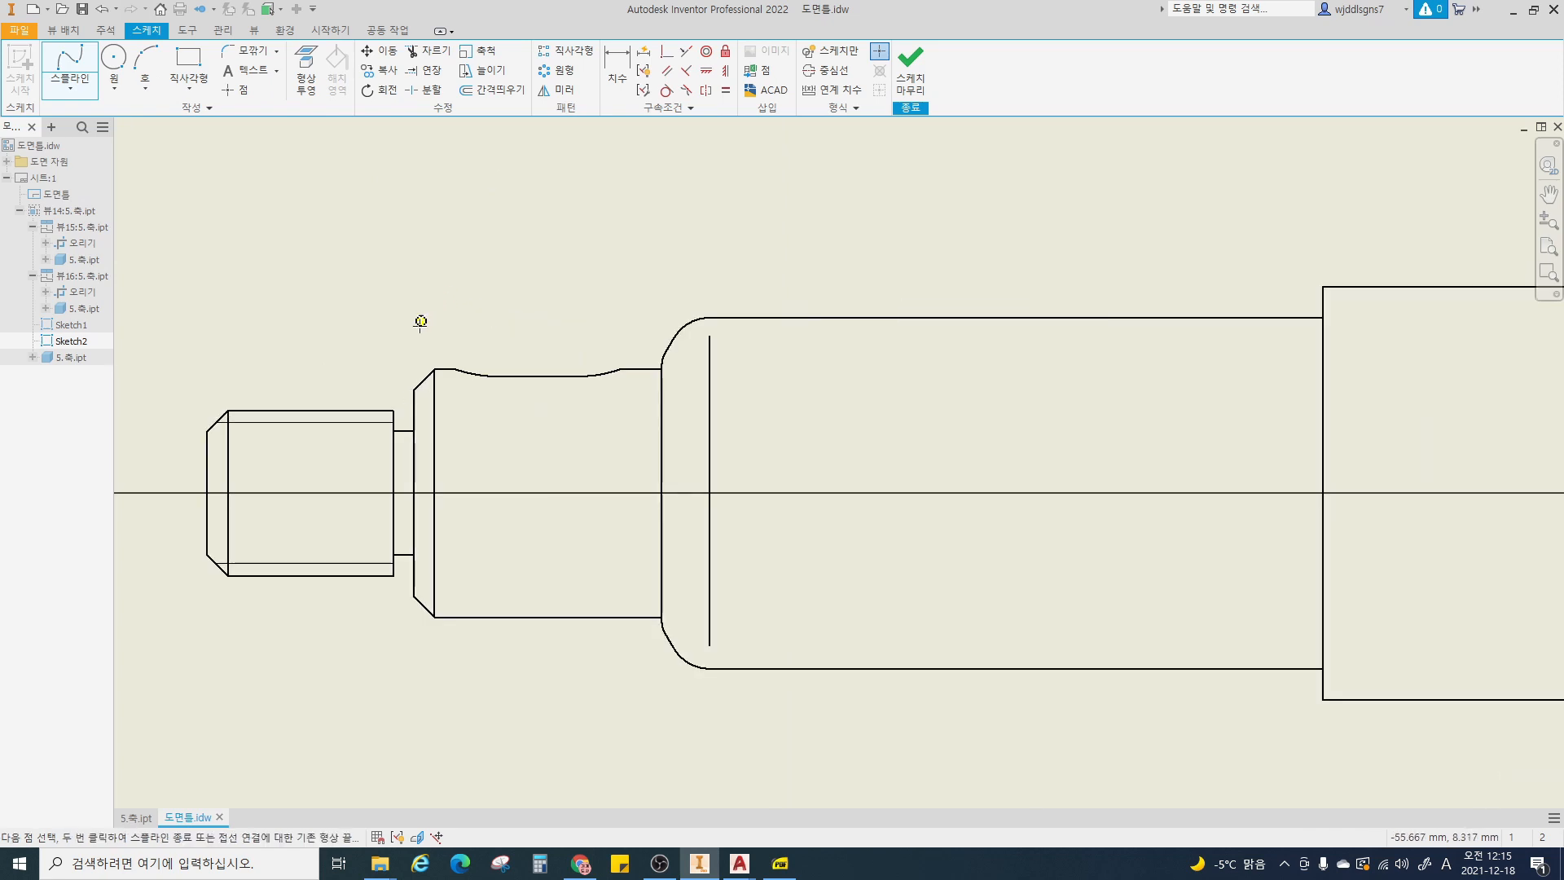
pyautogui.click(427, 406)
pyautogui.click(540, 428)
pyautogui.click(643, 413)
pyautogui.click(635, 318)
pyautogui.click(543, 299)
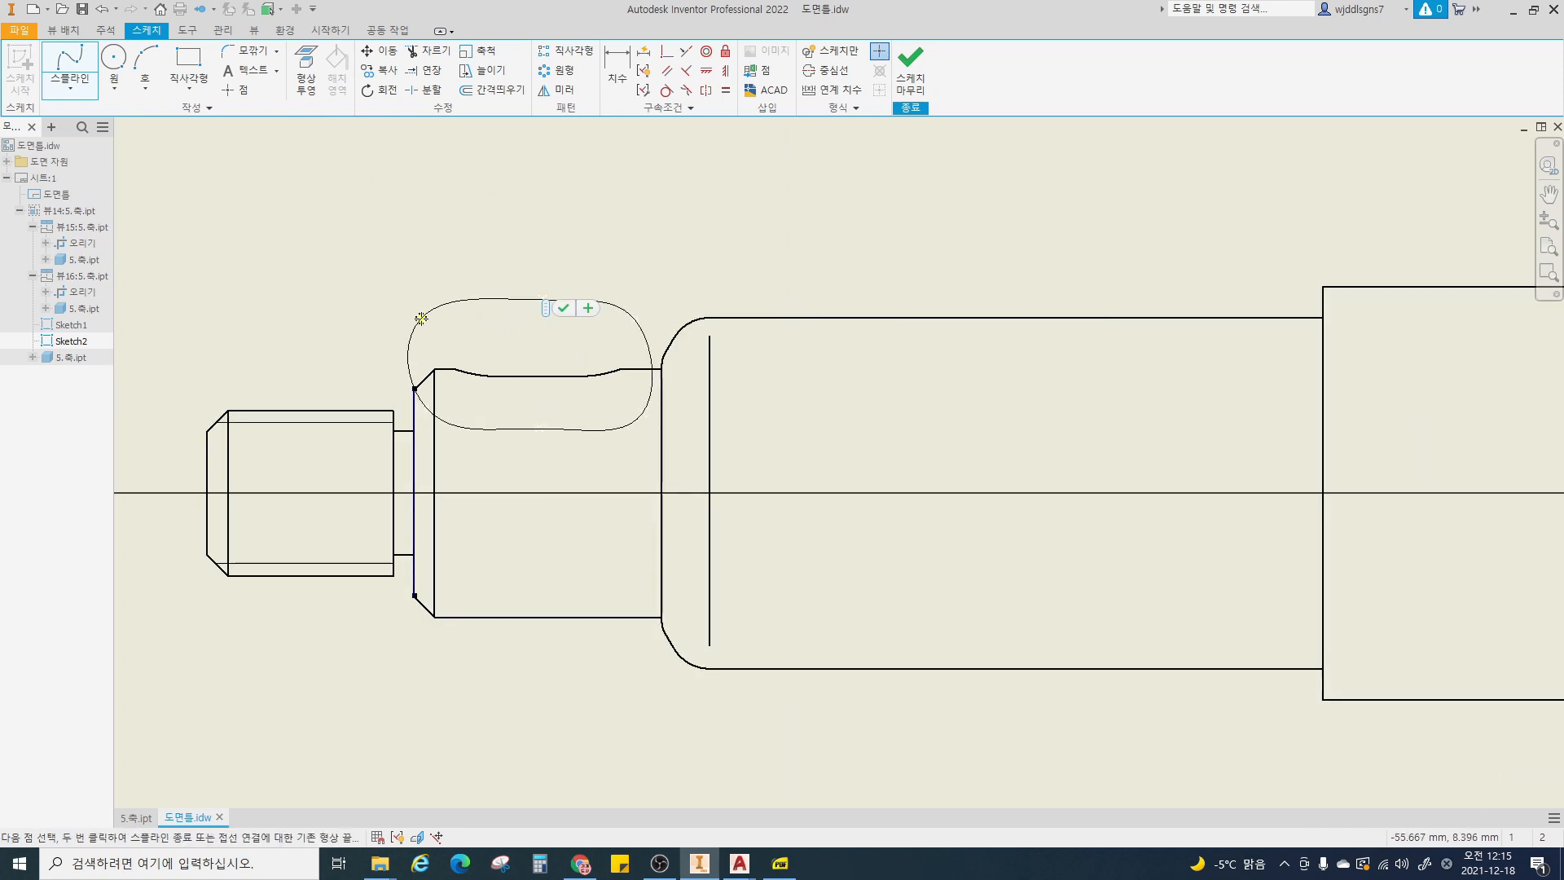
pyautogui.click(421, 319)
pyautogui.press('Escape')
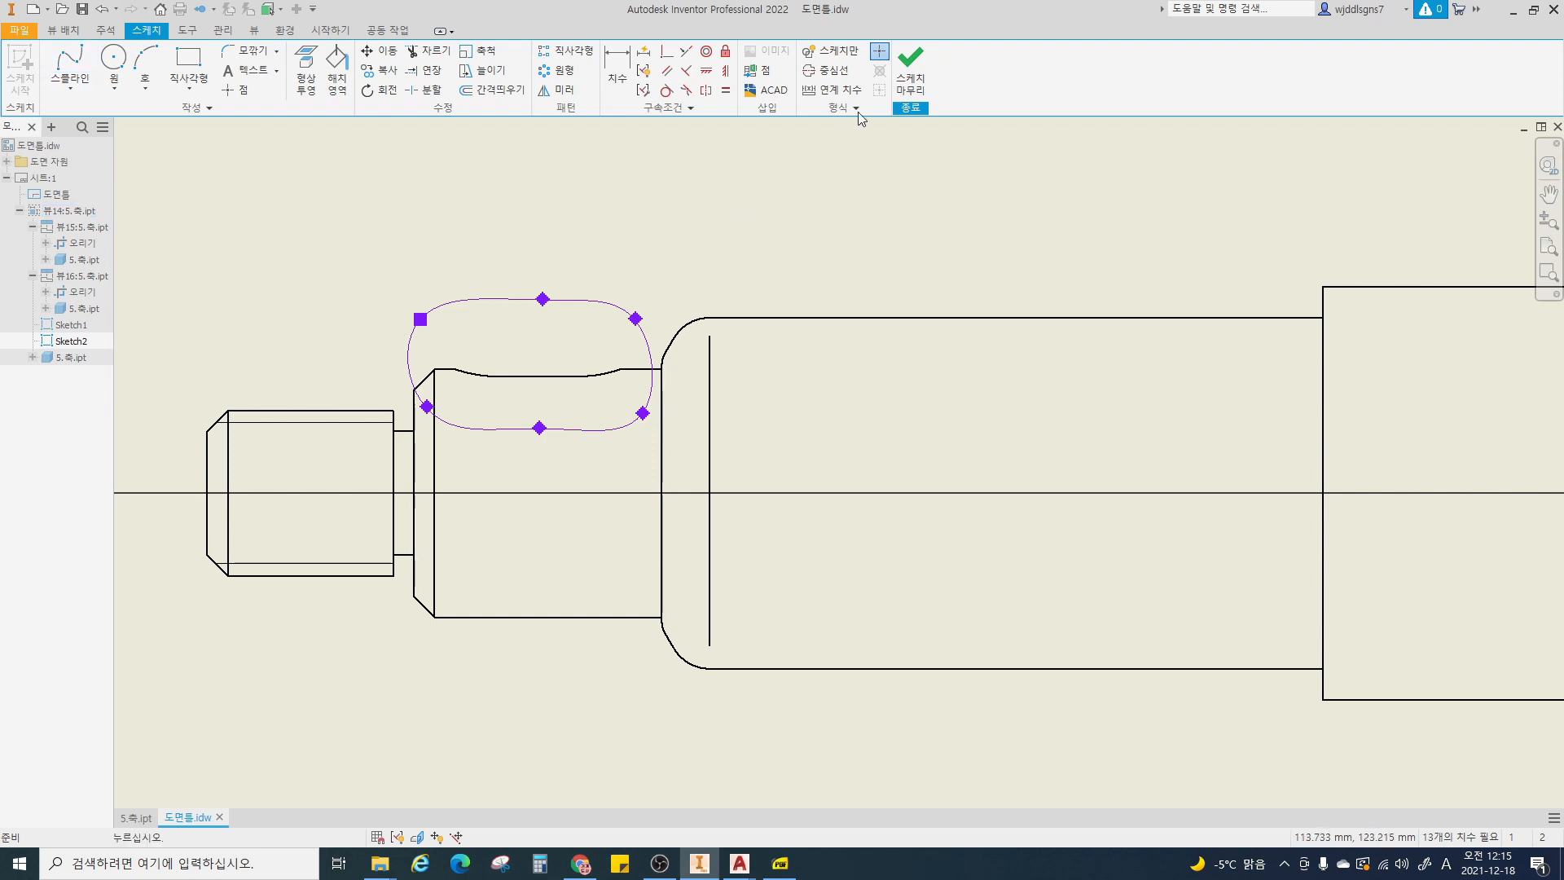
pyautogui.click(910, 70)
# - Project an isometric view from the main shaft view and place it in the sheet's upper-right area
pyautogui.scroll(-3, 901, 241)
pyautogui.moveTo(856, 269); pyautogui.dragTo(661, 294, button='middle')
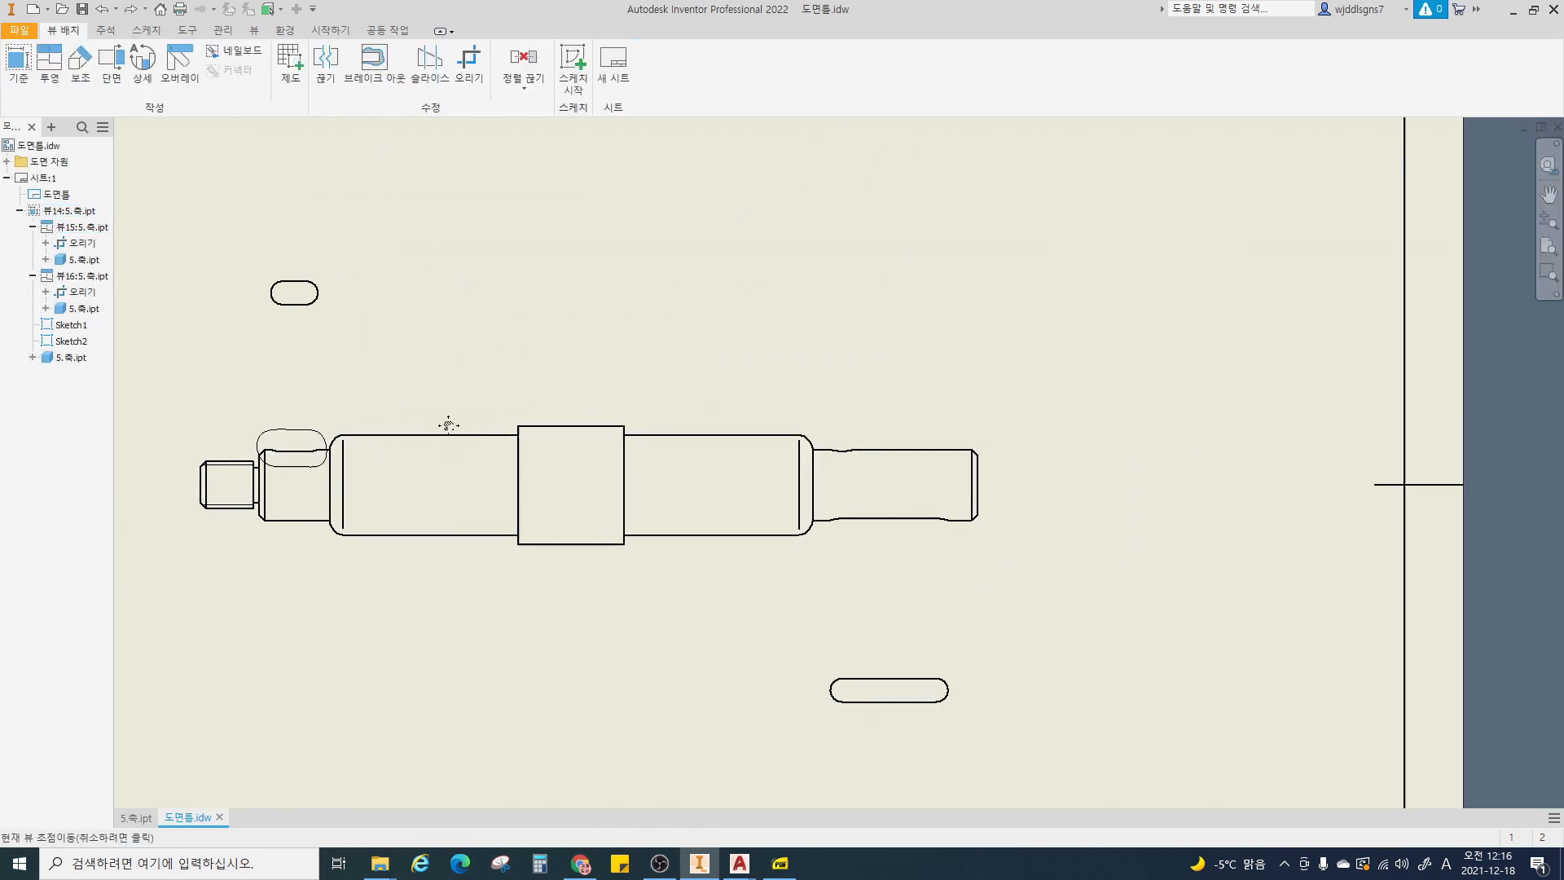
pyautogui.moveTo(446, 422)
pyautogui.mouseDown(button='middle')
pyautogui.moveTo(375, 427)
pyautogui.moveTo(530, 418)
pyautogui.mouseUp(button='middle')
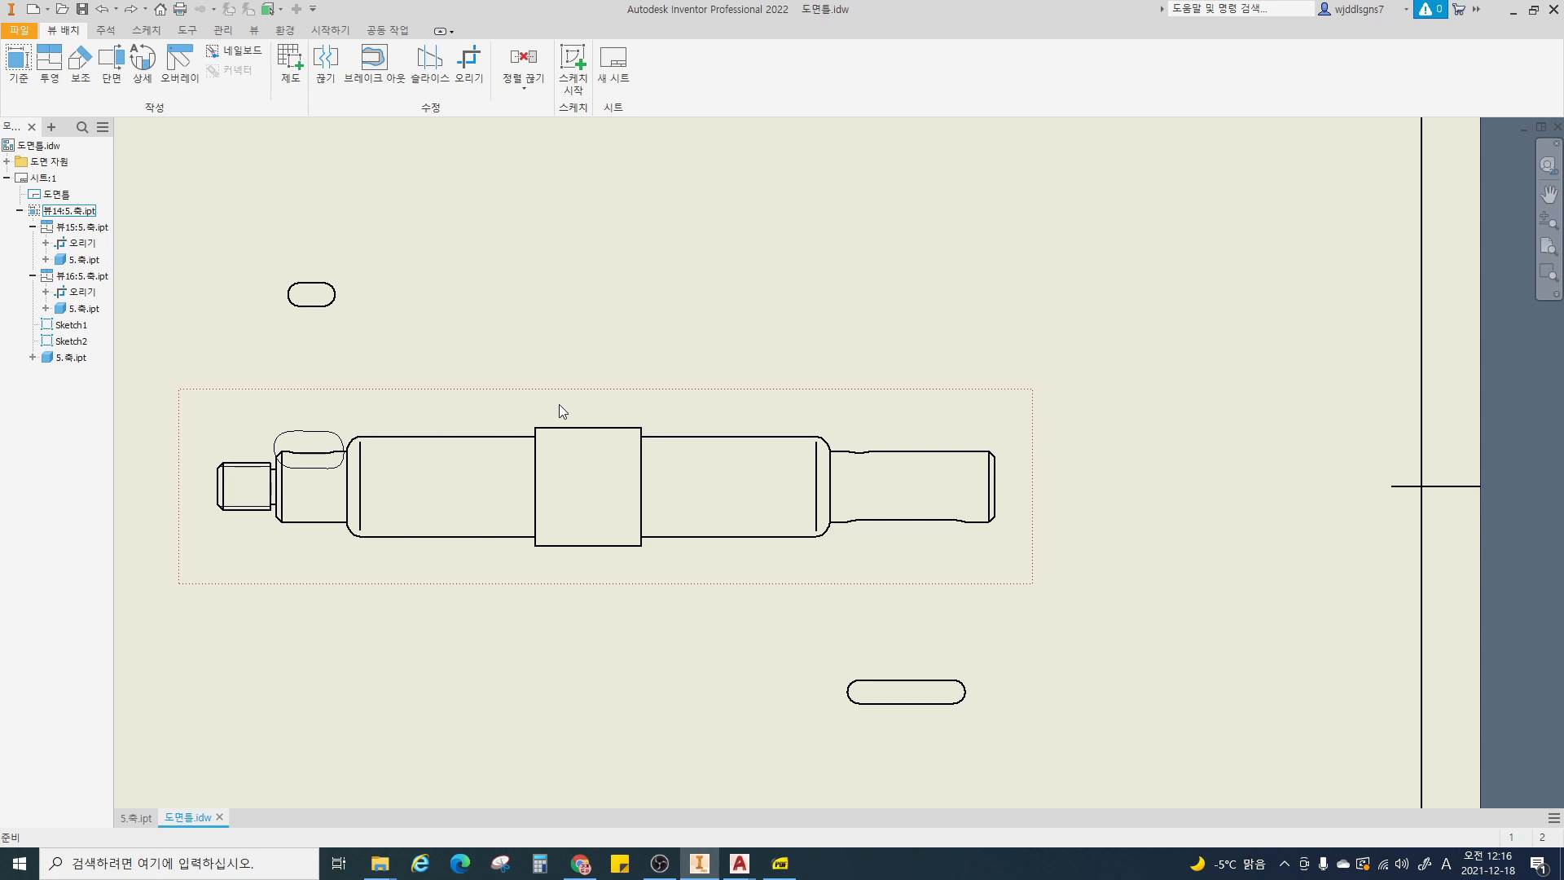
pyautogui.click(49, 61)
pyautogui.click(591, 458)
pyautogui.scroll(-3, 792, 536)
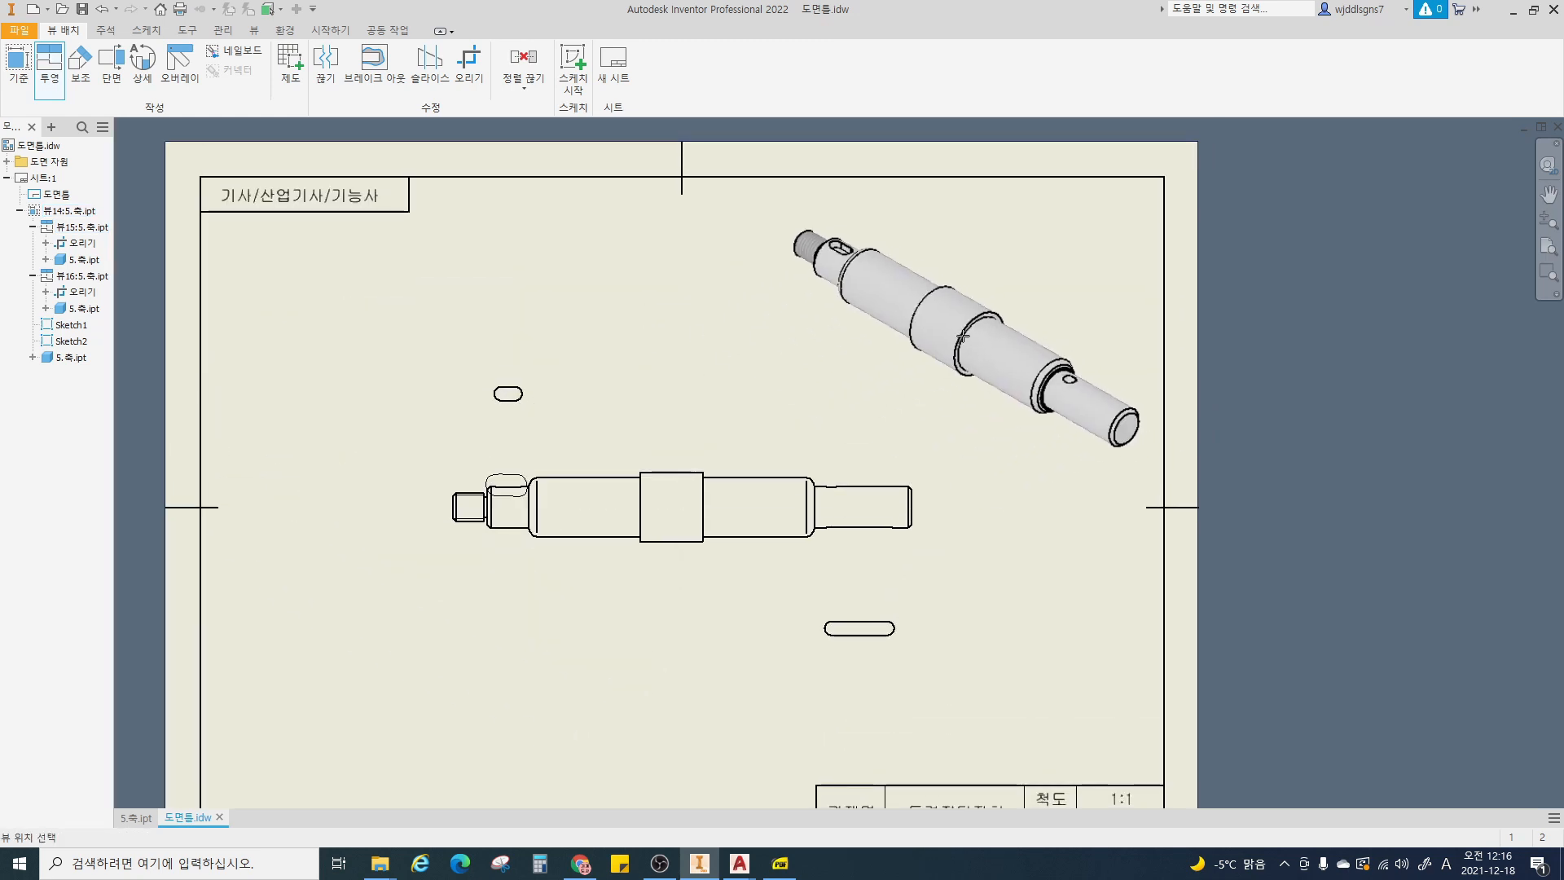
pyautogui.click(961, 335)
pyautogui.rightClick(960, 335)
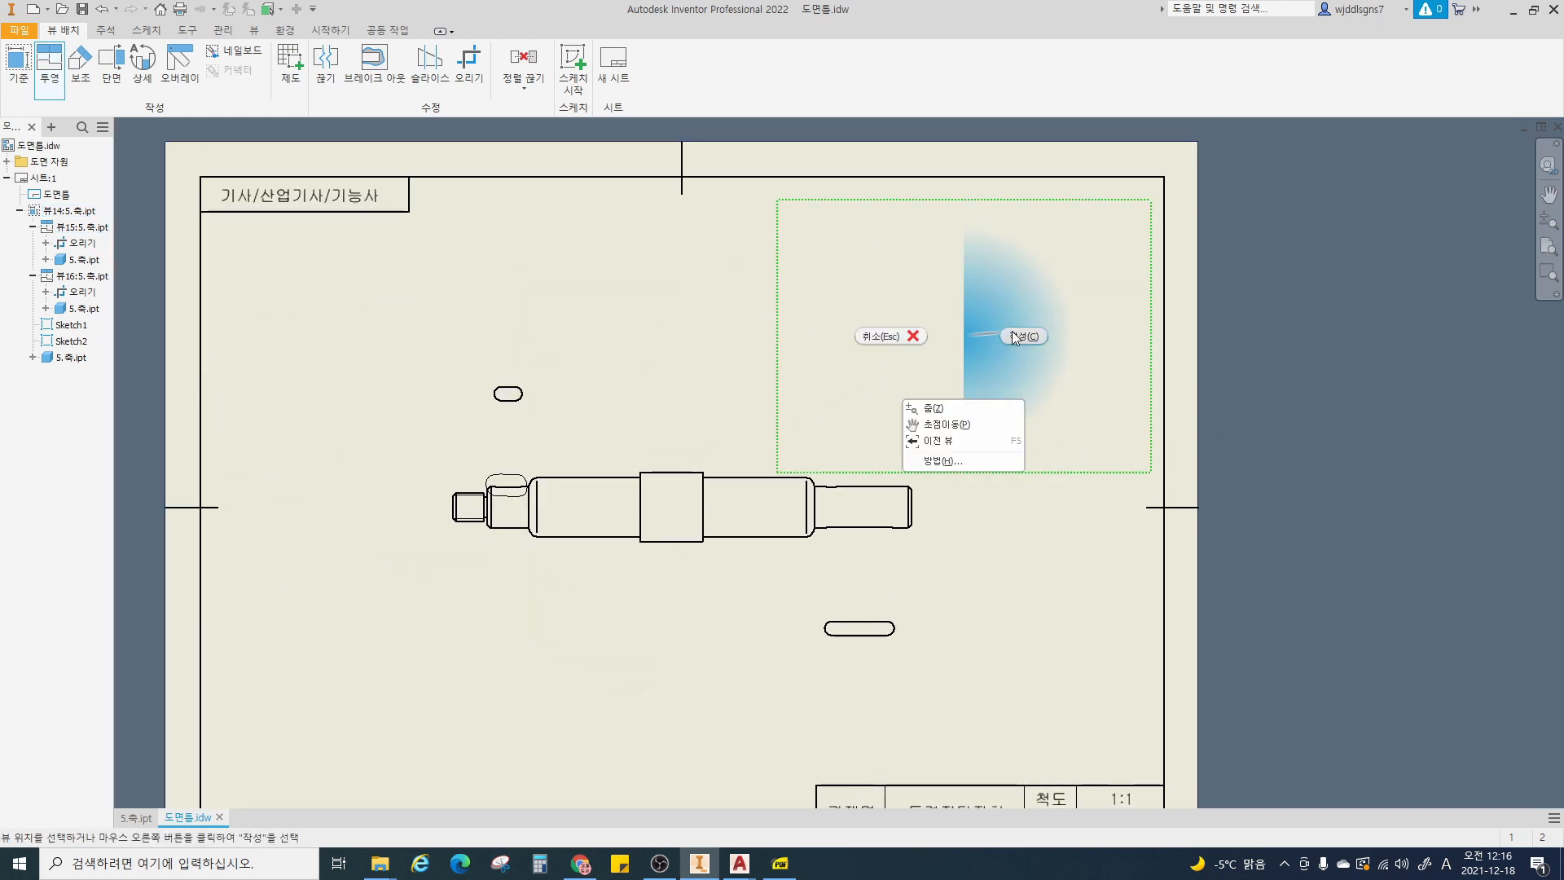
pyautogui.click(1012, 330)
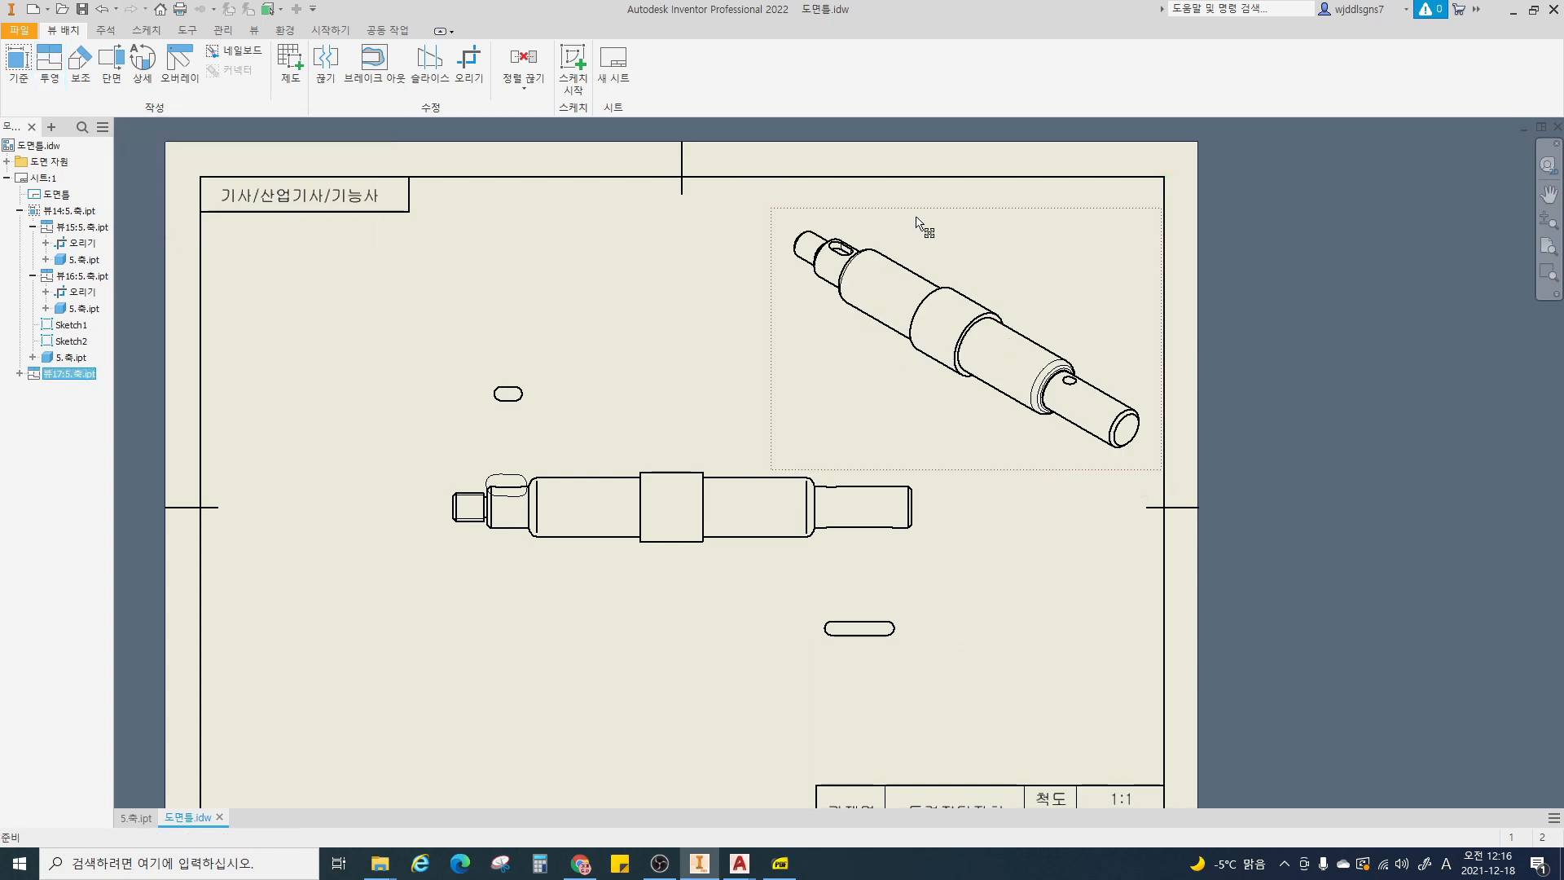
# - Set the isometric shaft view's display style to shaded
pyautogui.doubleClick(919, 222)
pyautogui.click(572, 380)
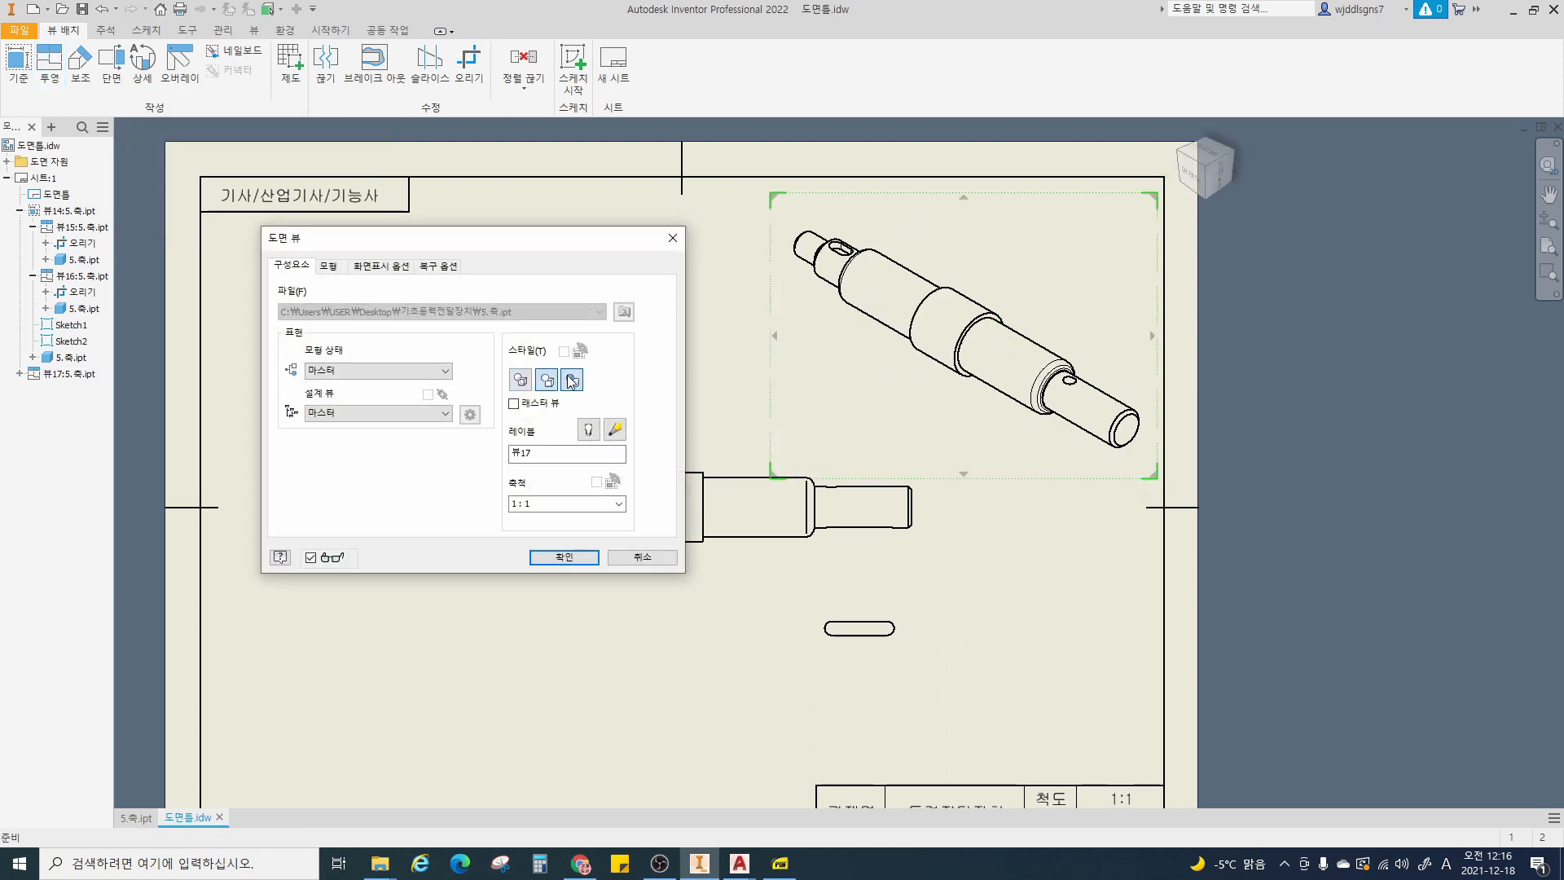
pyautogui.click(564, 557)
# - Start a Break Out on the main shaft view with the closed spline around the left keyway as its boundary profile
pyautogui.scroll(3, 611, 399)
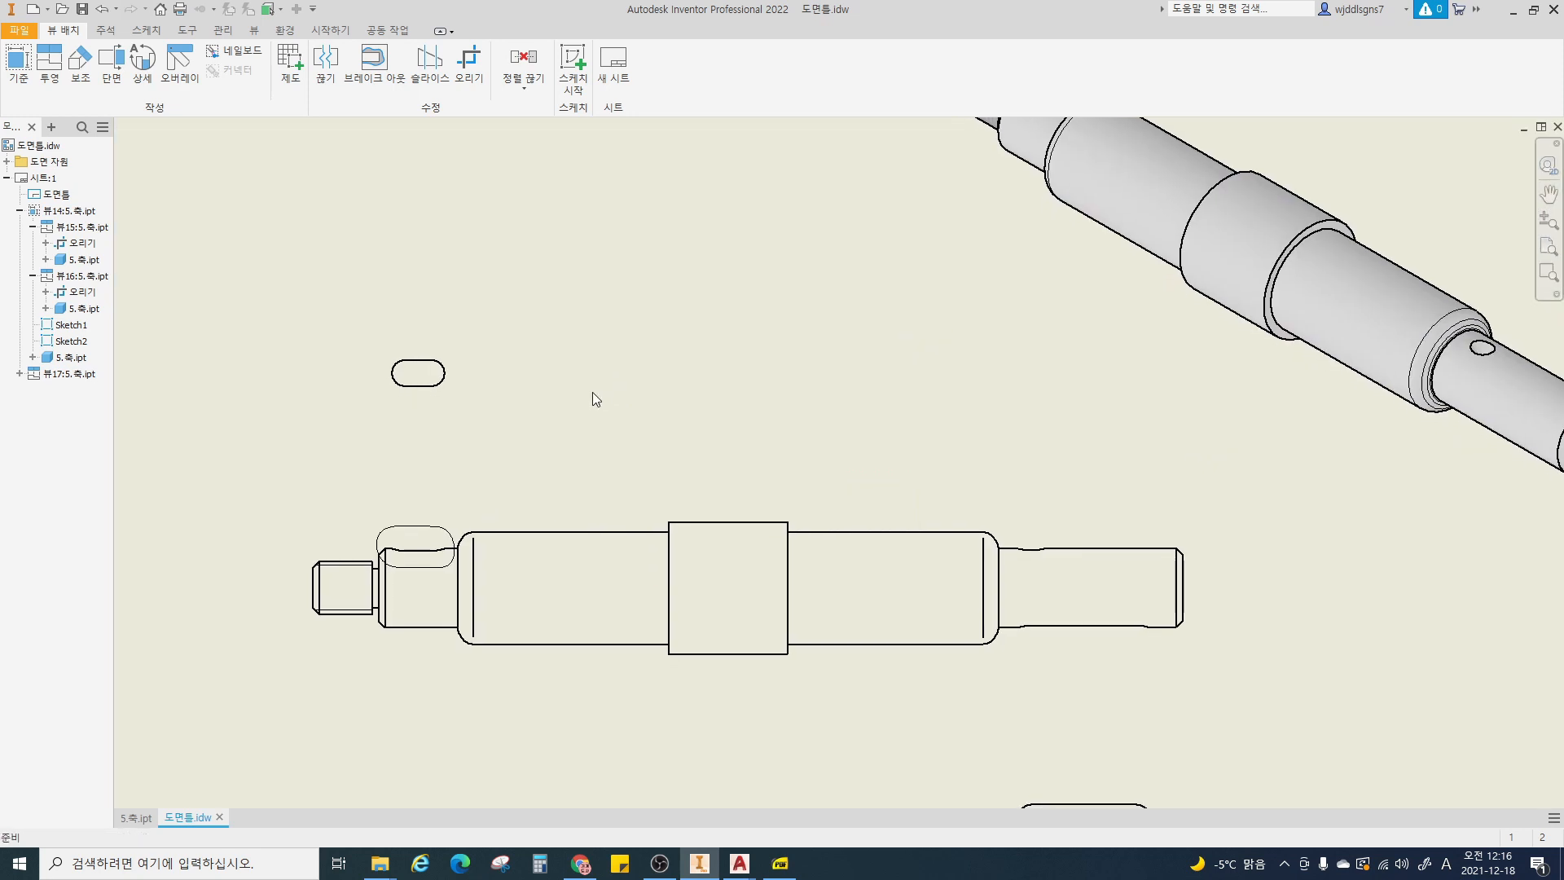
pyautogui.scroll(-3, 593, 393)
pyautogui.click(374, 67)
pyautogui.scroll(3, 381, 544)
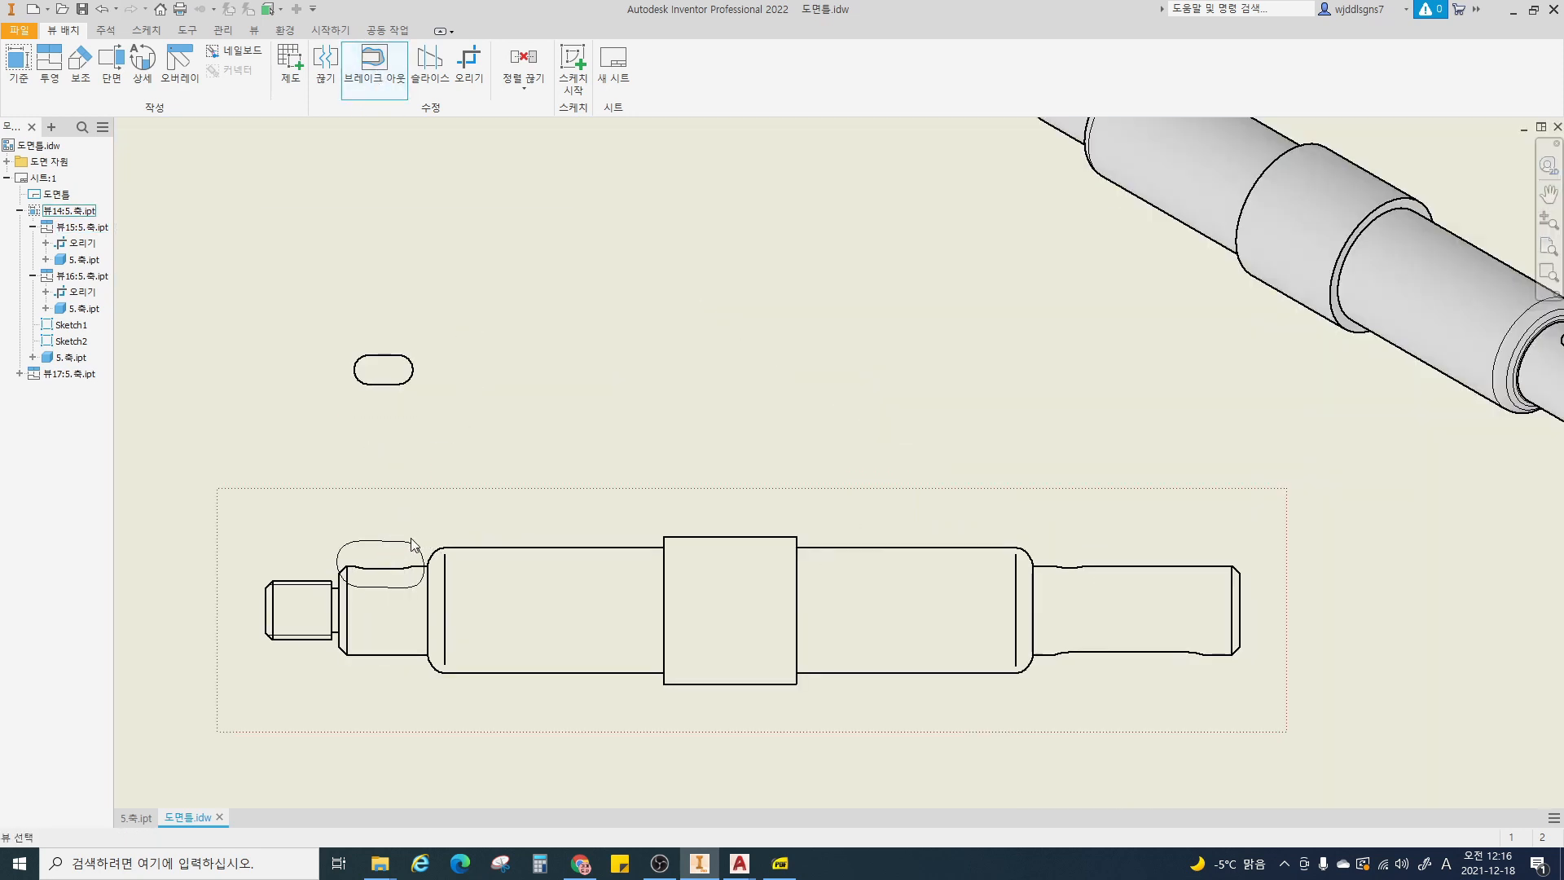
pyautogui.click(403, 541)
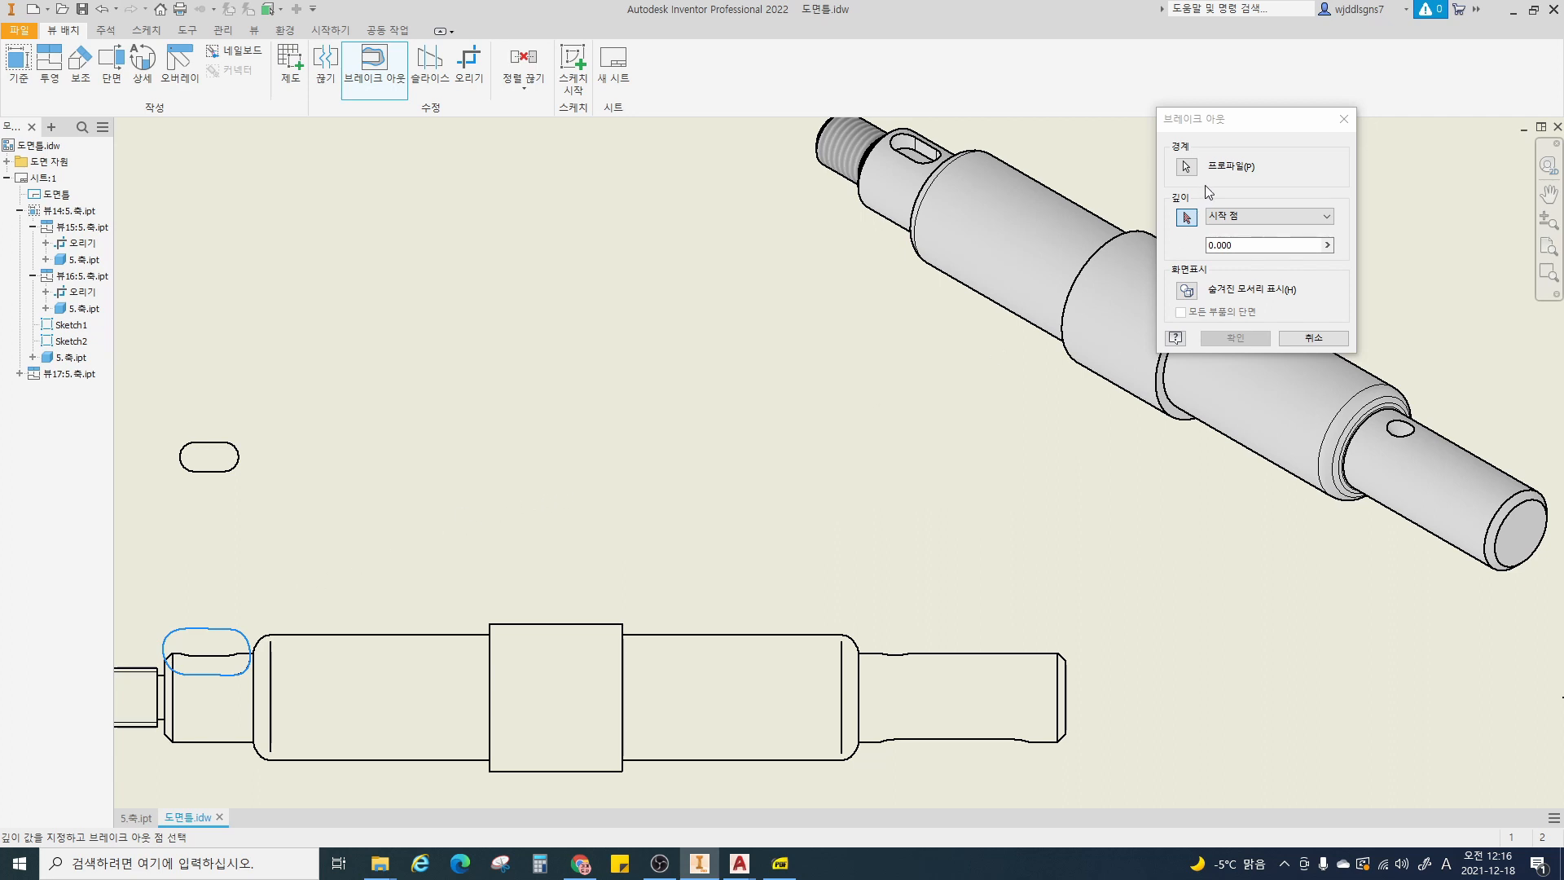
pyautogui.click(1183, 218)
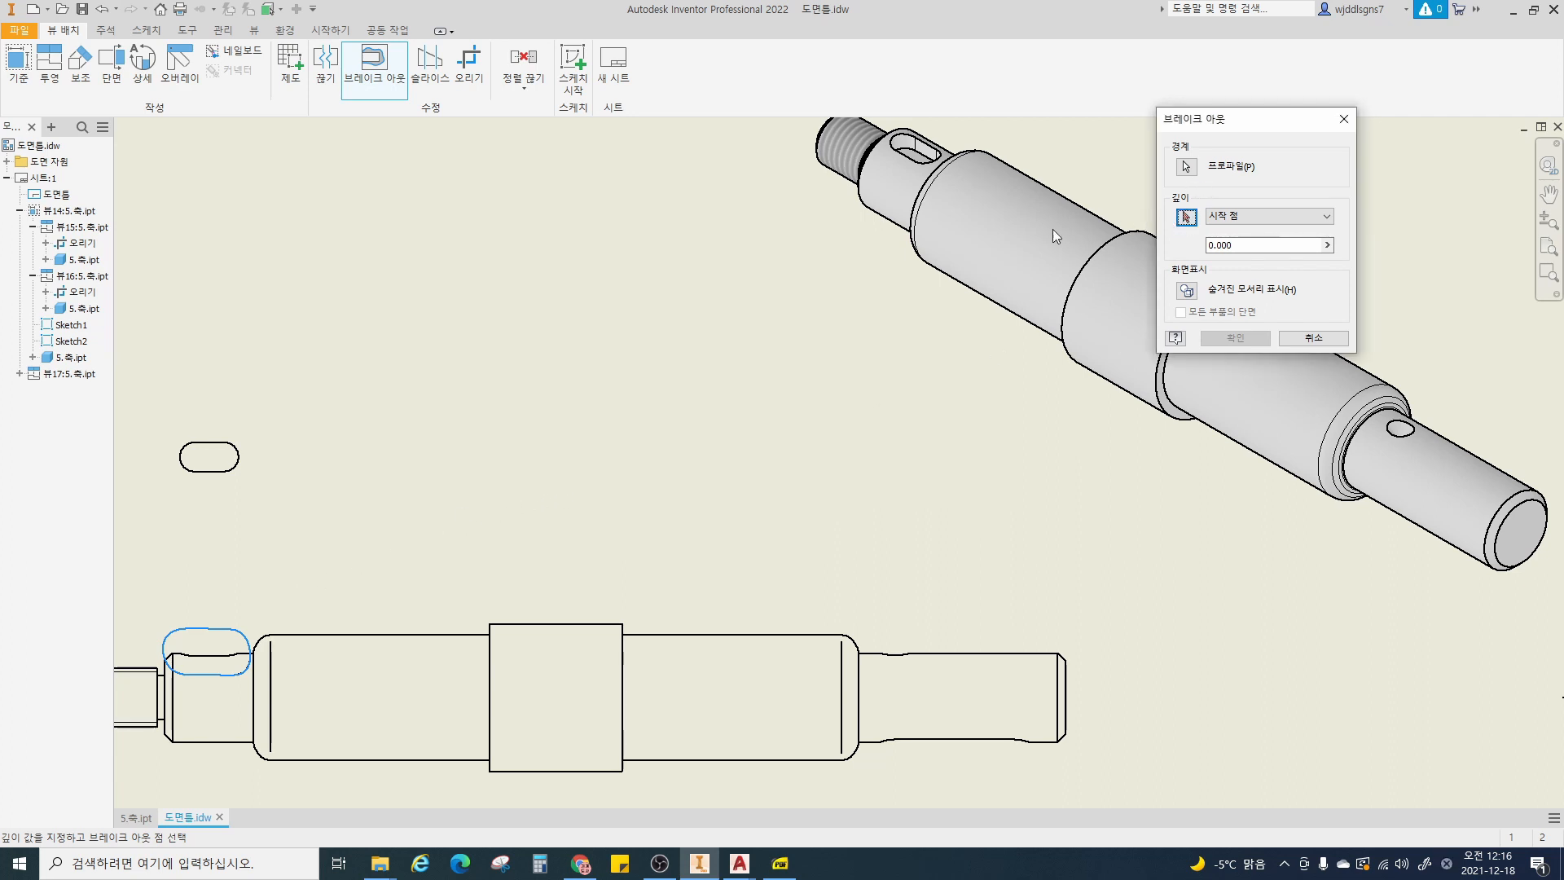
pyautogui.moveTo(249, 668)
pyautogui.mouseDown()
pyautogui.moveTo(210, 688)
pyautogui.moveTo(247, 659)
pyautogui.moveTo(251, 684)
pyautogui.mouseUp()
pyautogui.moveTo(932, 174); pyautogui.dragTo(945, 160)
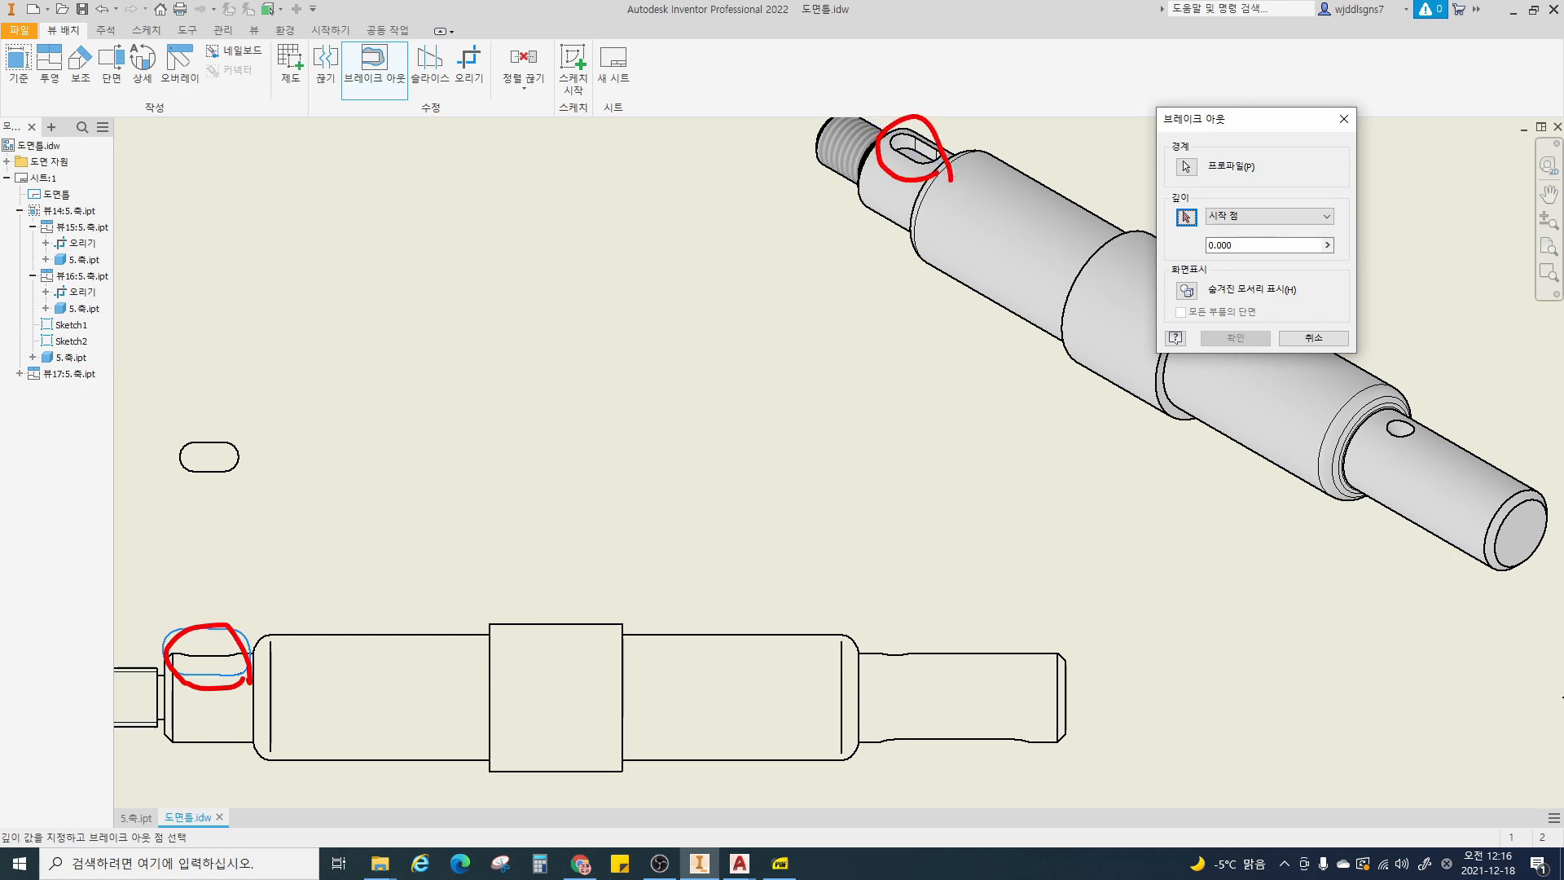
pyautogui.moveTo(870, 122); pyautogui.dragTo(973, 180)
pyautogui.press('Escape')
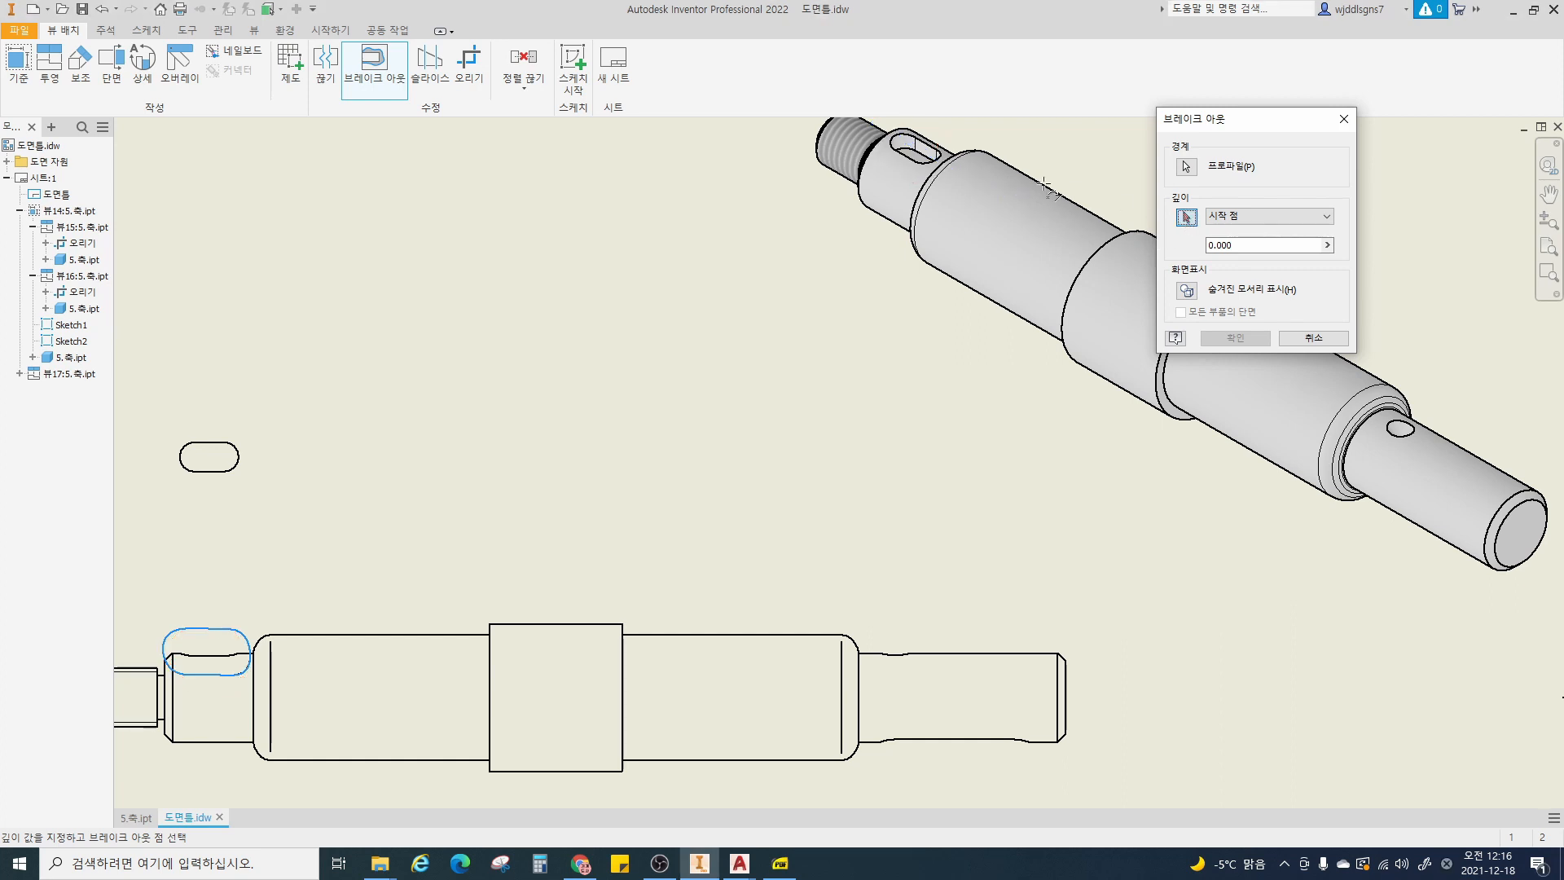
# - Define the break-out depth from a point on the short keyway's rounded end in the isometric view and create the break-out
pyautogui.scroll(4, 937, 159)
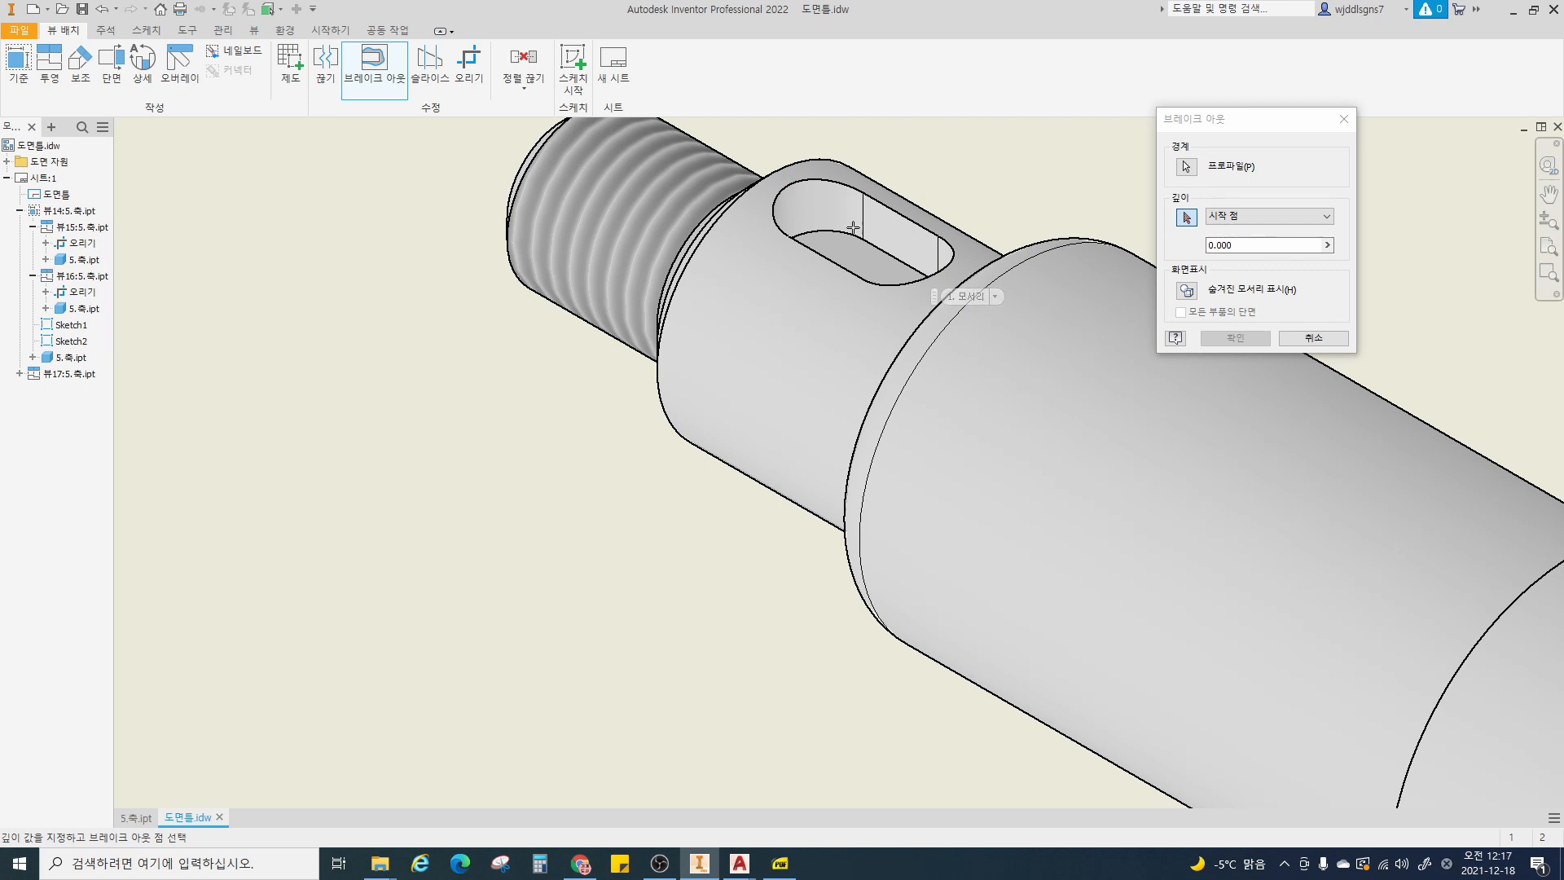
pyautogui.click(938, 270)
pyautogui.scroll(-5, 1090, 318)
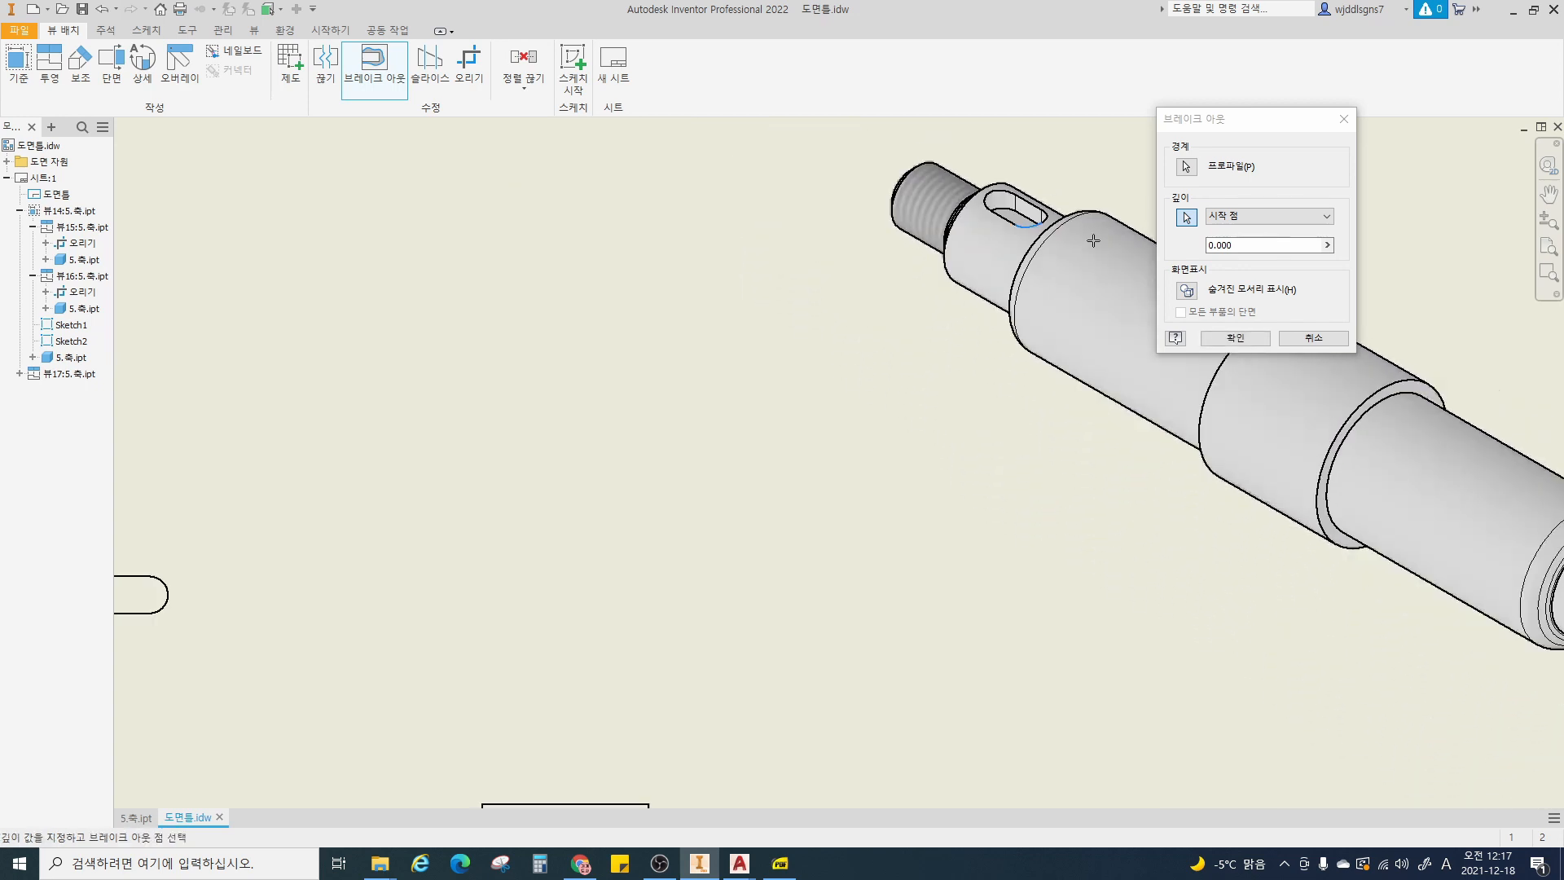
pyautogui.click(1235, 341)
# - Assign the curved break-out boundary edge below the left keyway in the main shaft view to the 0.18-해칭,치수선 layer
pyautogui.scroll(5, 528, 612)
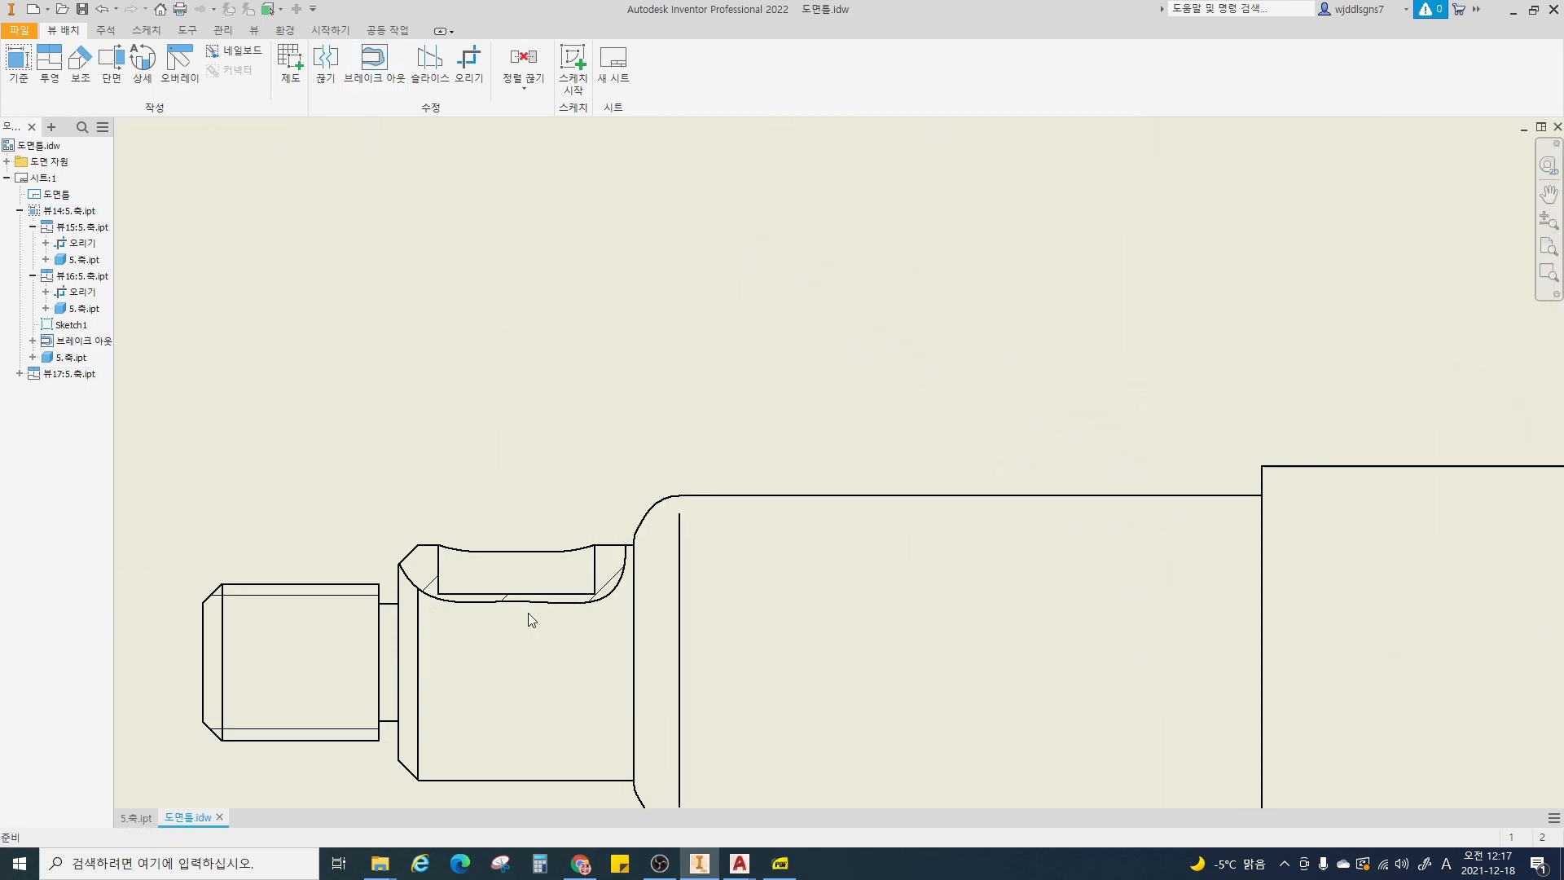
pyautogui.scroll(-3, 562, 521)
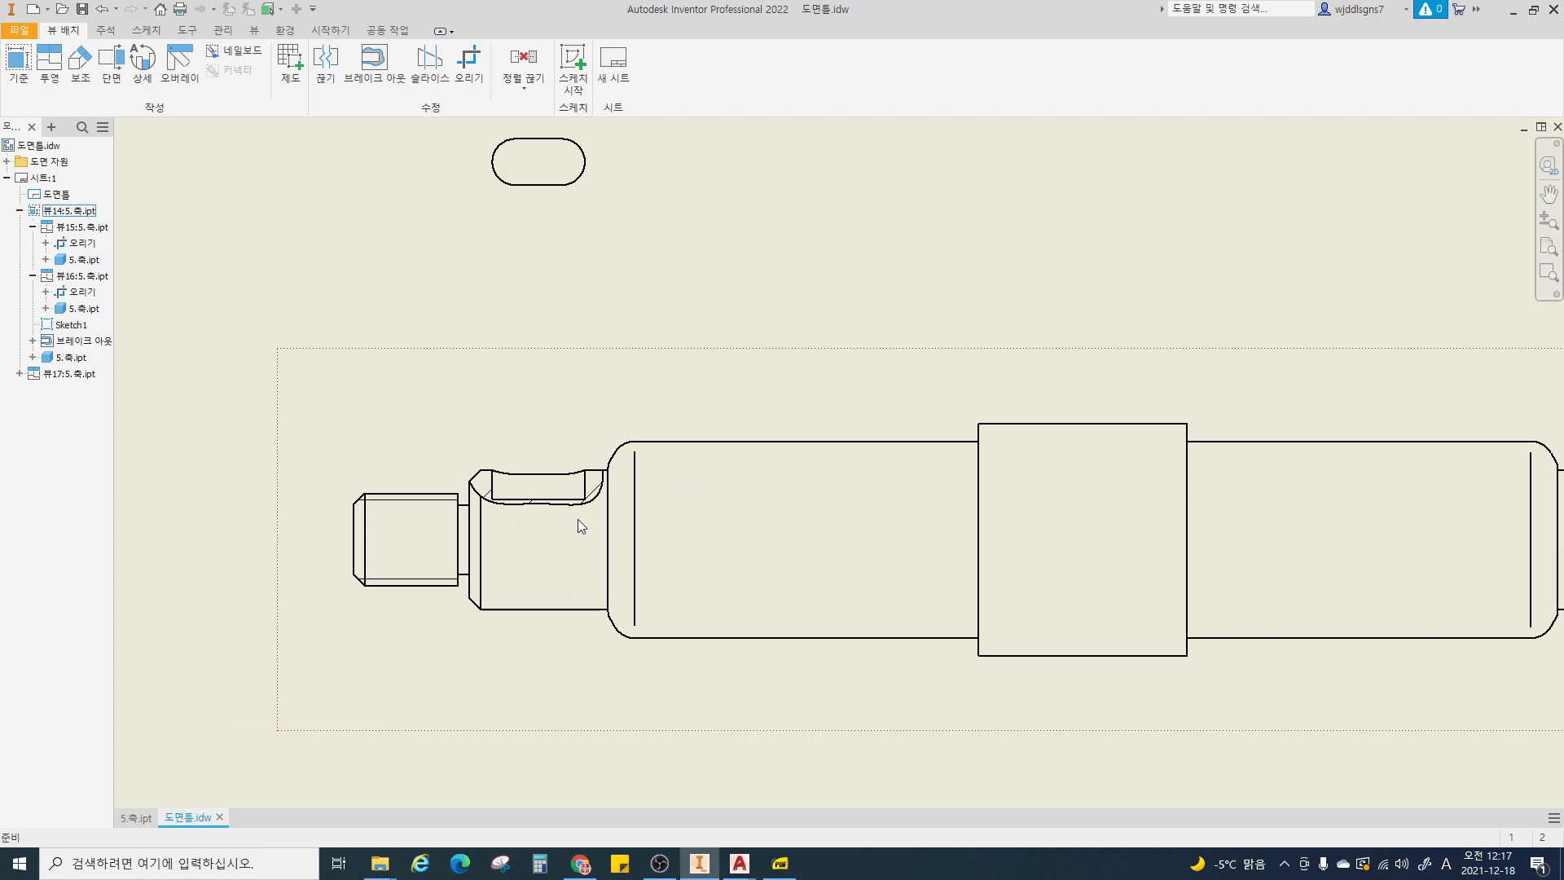
pyautogui.scroll(-3, 578, 519)
pyautogui.scroll(3, 565, 524)
pyautogui.scroll(3, 522, 451)
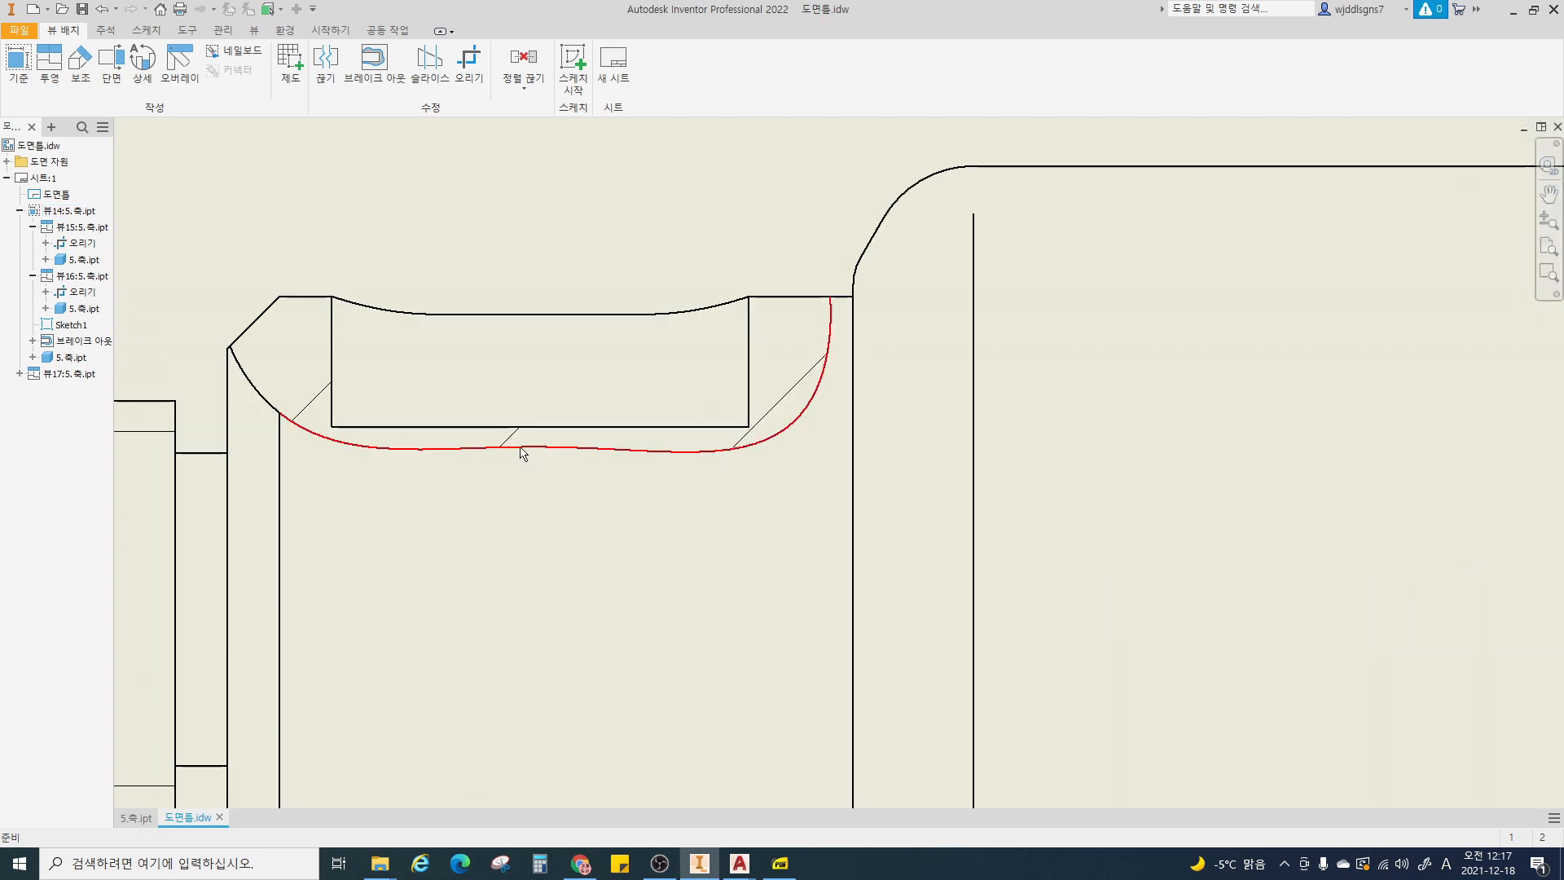
pyautogui.moveTo(234, 356)
pyautogui.mouseDown()
pyautogui.moveTo(350, 436)
pyautogui.moveTo(717, 444)
pyautogui.moveTo(839, 309)
pyautogui.mouseUp()
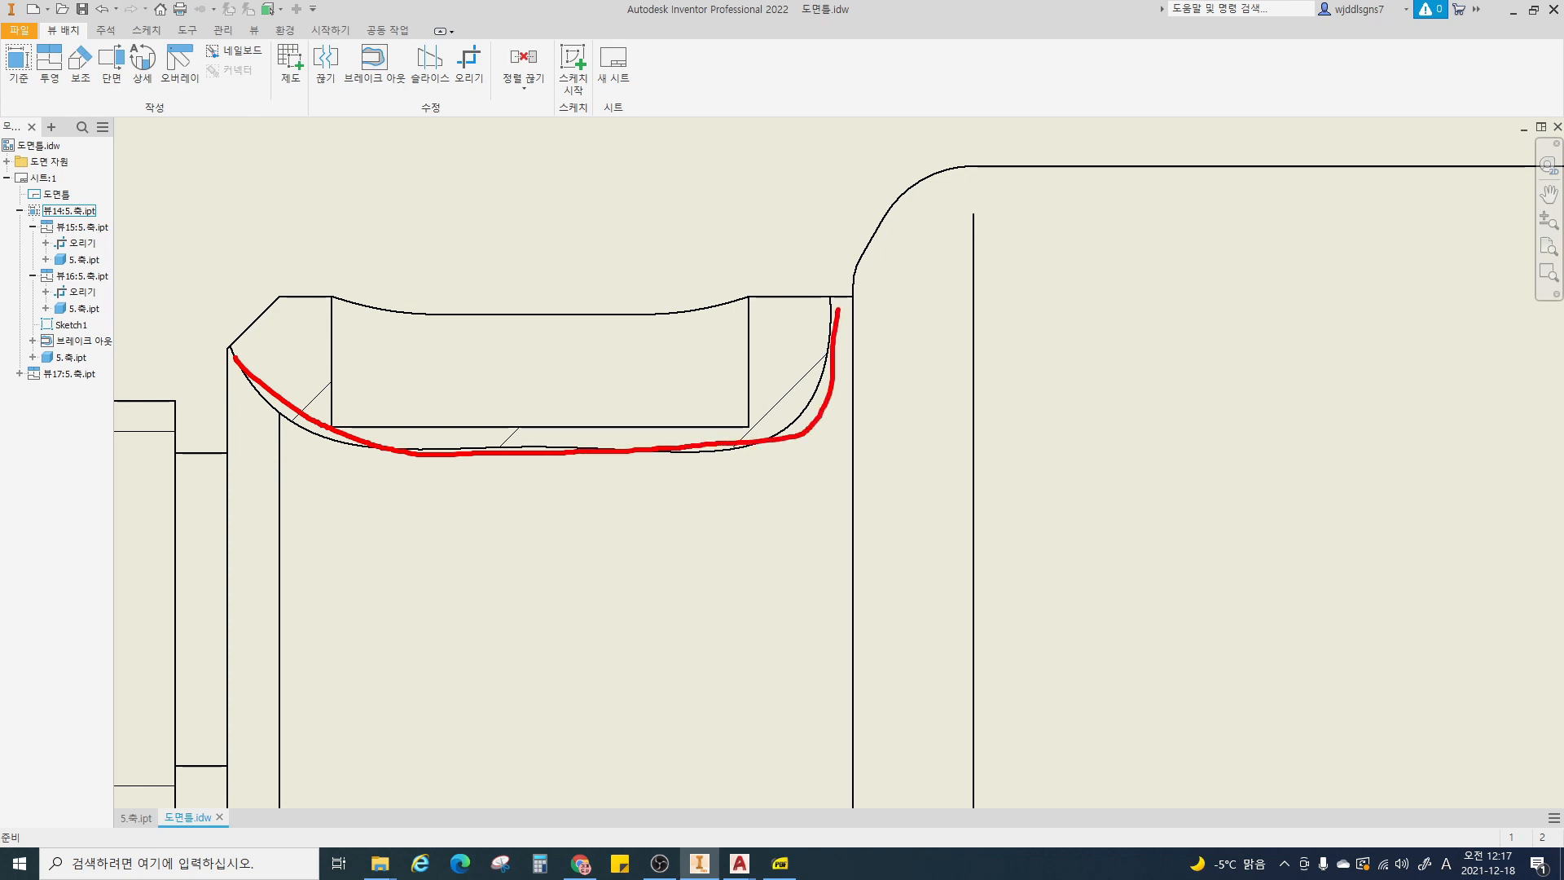
pyautogui.click(673, 452)
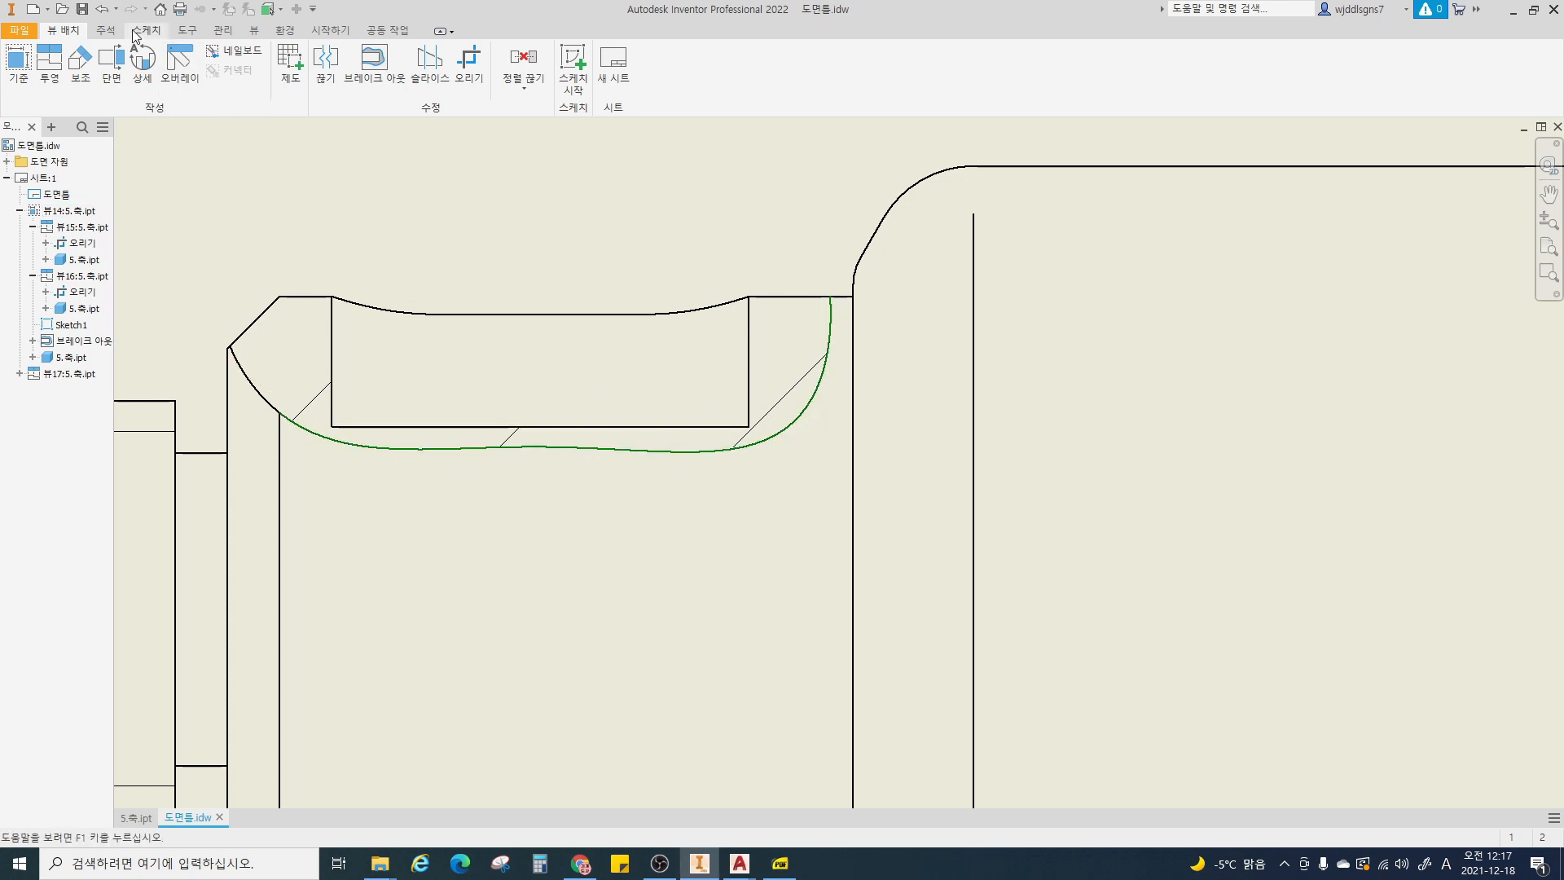
pyautogui.click(105, 30)
pyautogui.click(963, 51)
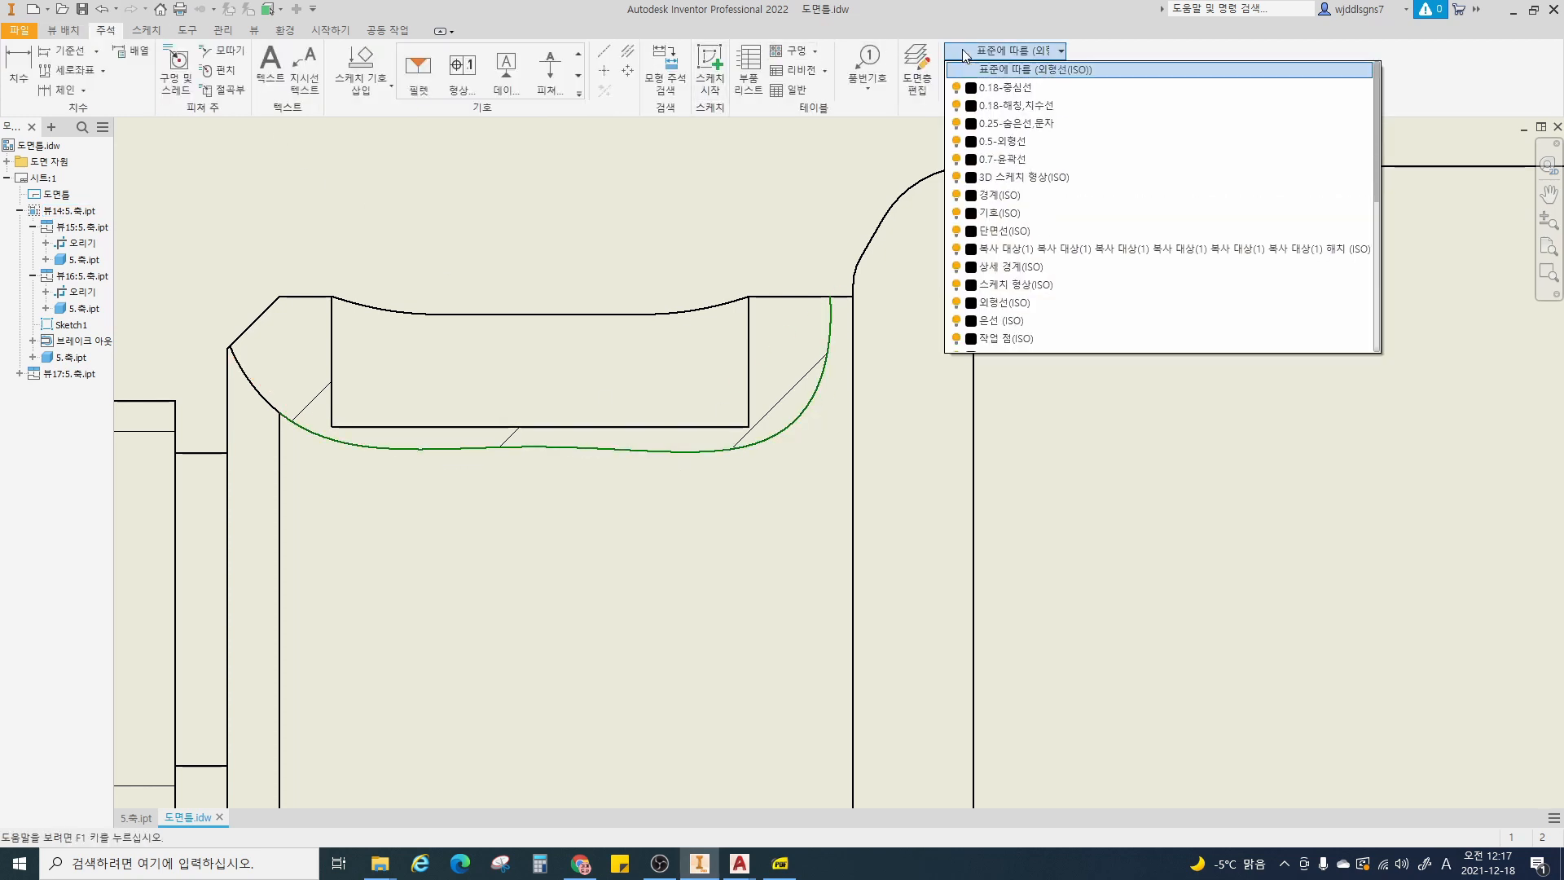
pyautogui.click(1019, 106)
pyautogui.scroll(-4, 817, 255)
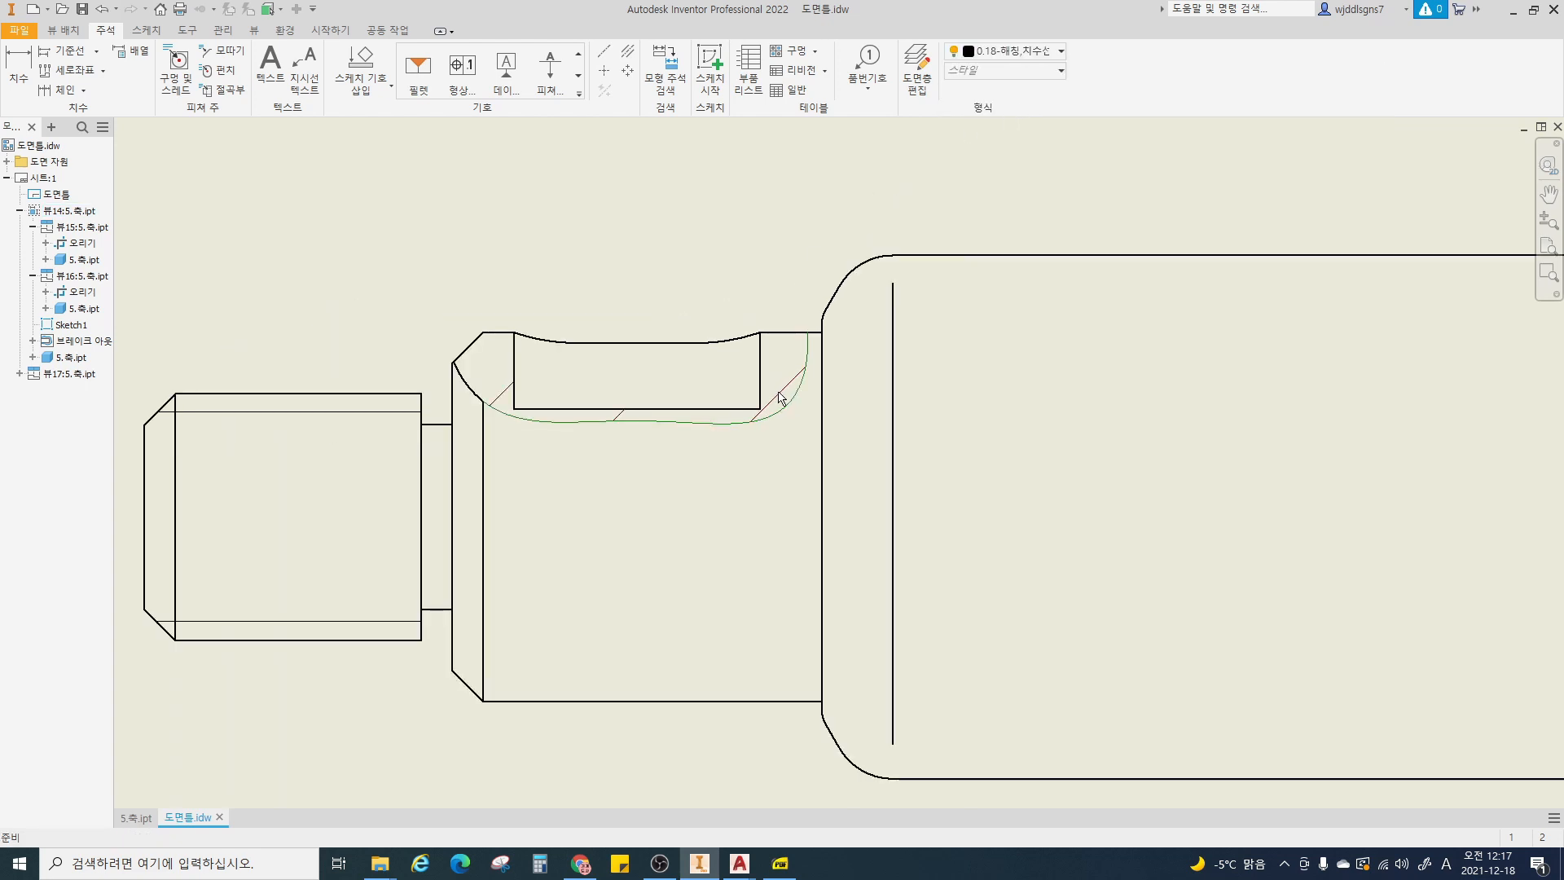
# - Set the scale of the left keyway break-out's ANSI 31 hatch to 0.7
pyautogui.scroll(3, 740, 441)
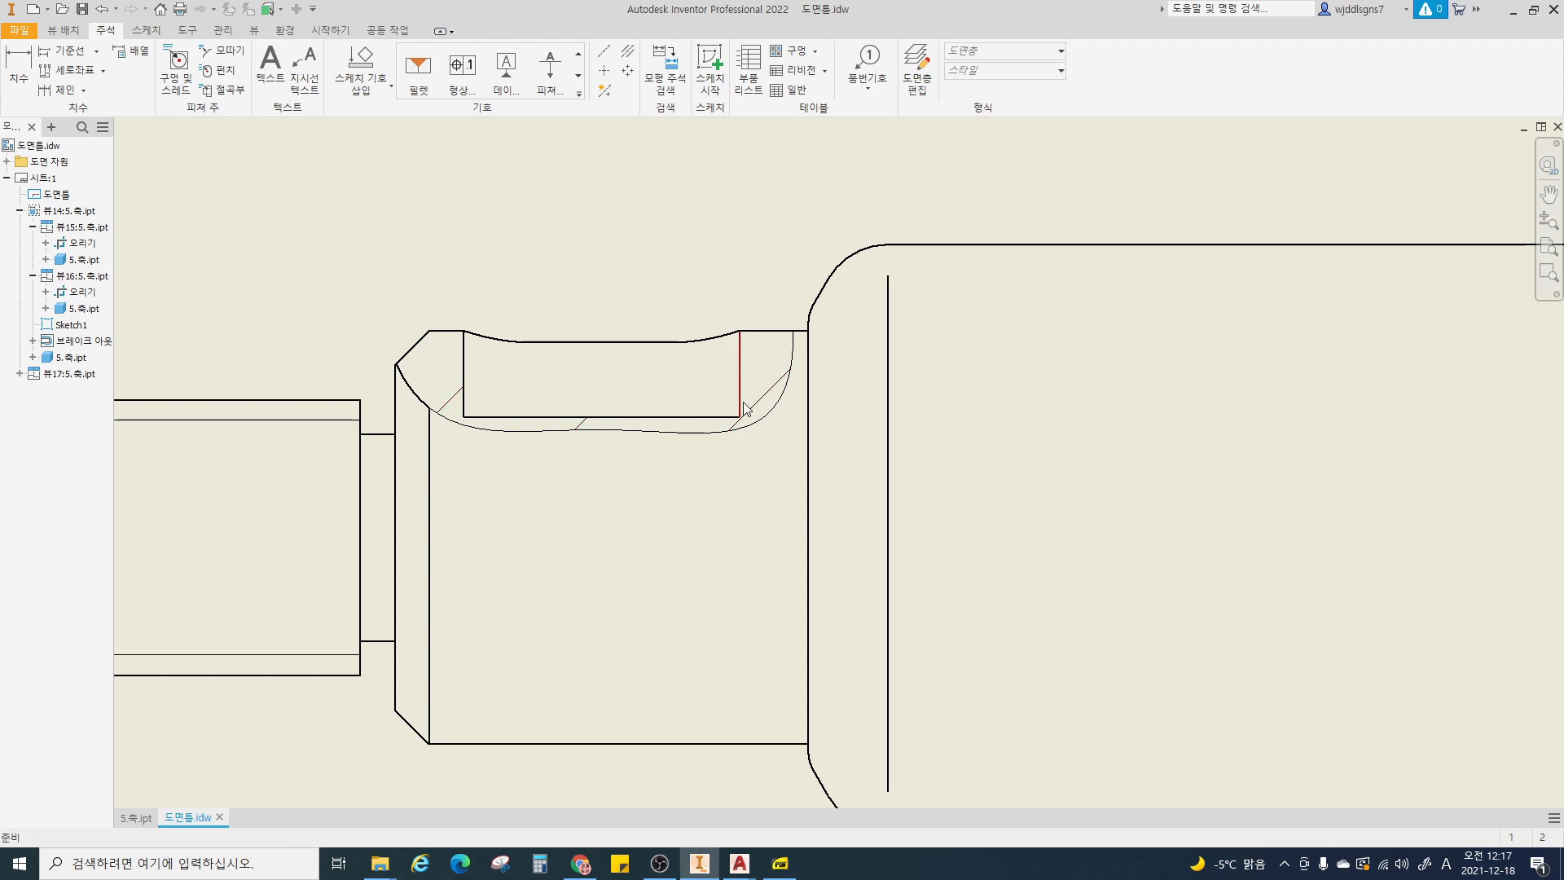
pyautogui.moveTo(687, 464); pyautogui.dragTo(653, 508, button='middle')
pyautogui.doubleClick(736, 438)
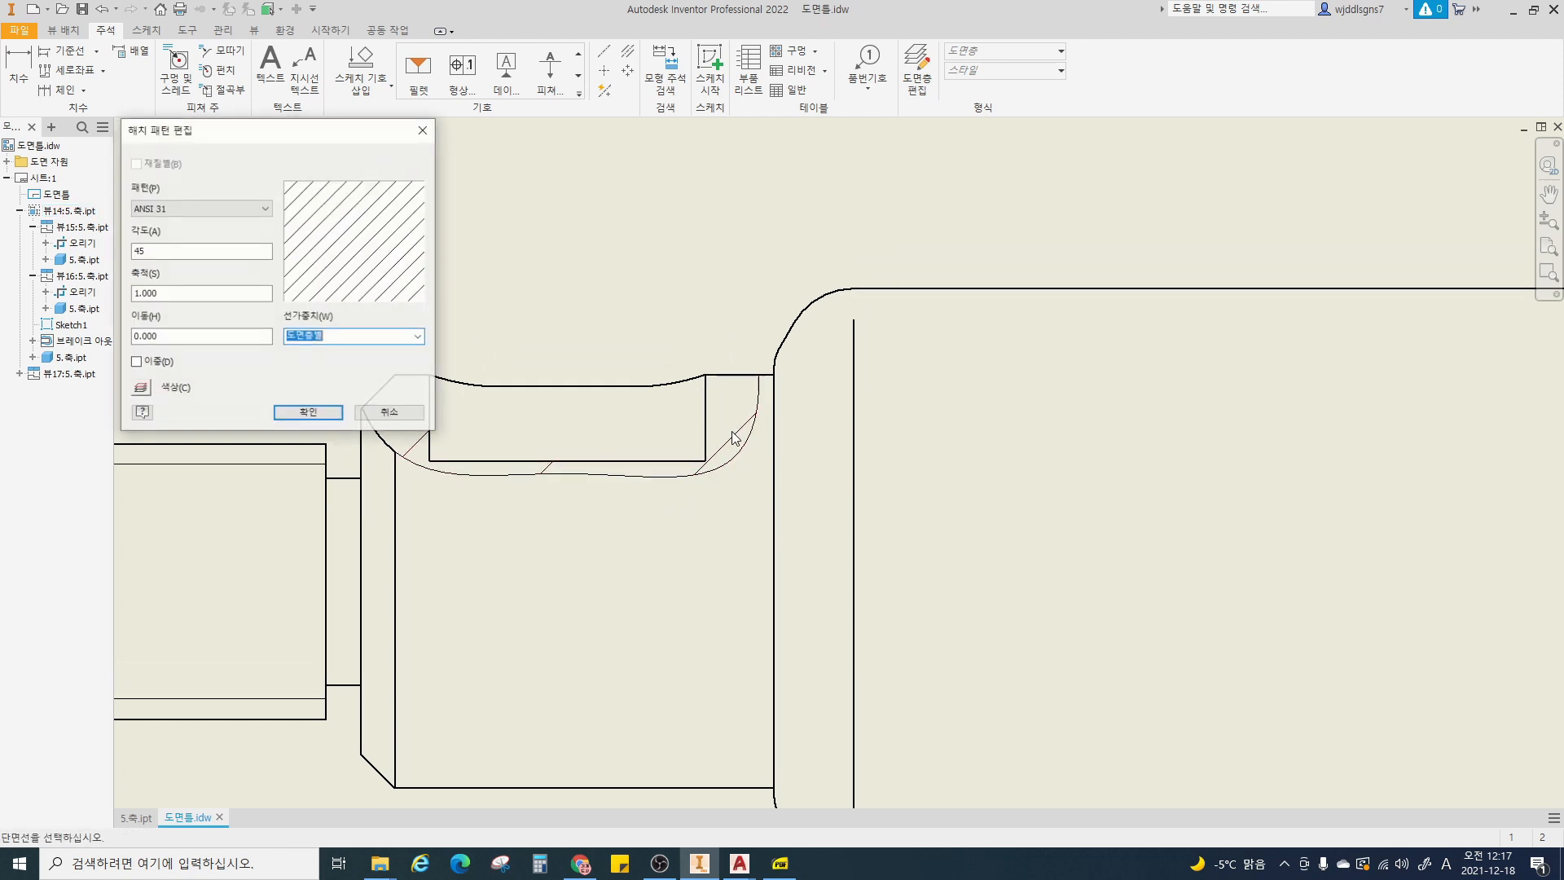
pyautogui.moveTo(158, 294); pyautogui.dragTo(126, 304)
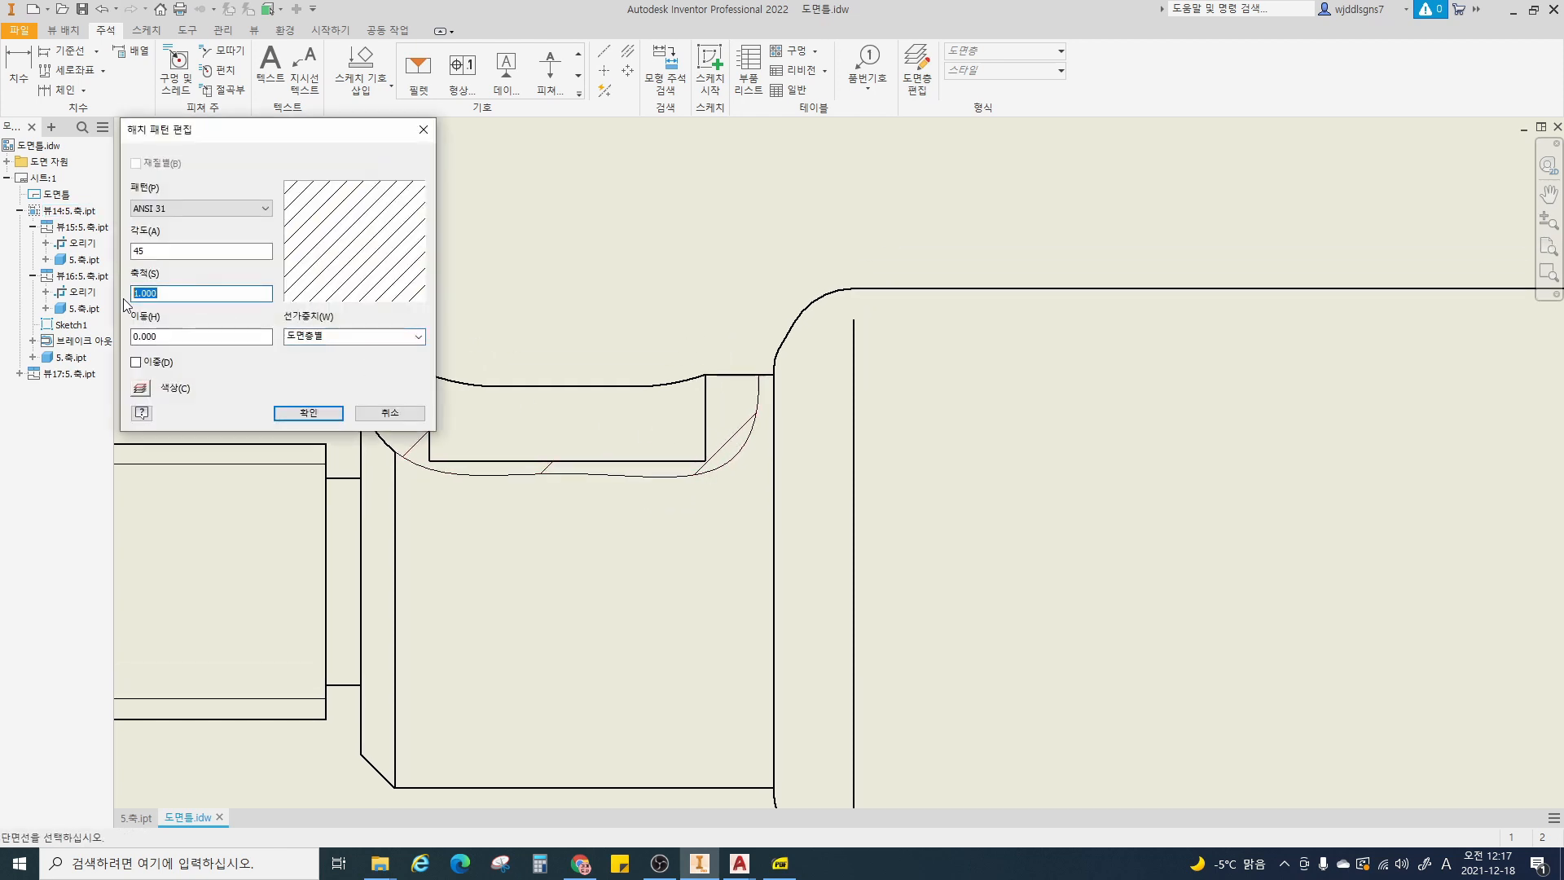
pyautogui.write('0.7')
pyautogui.press('Tab')
pyautogui.press('Tab')
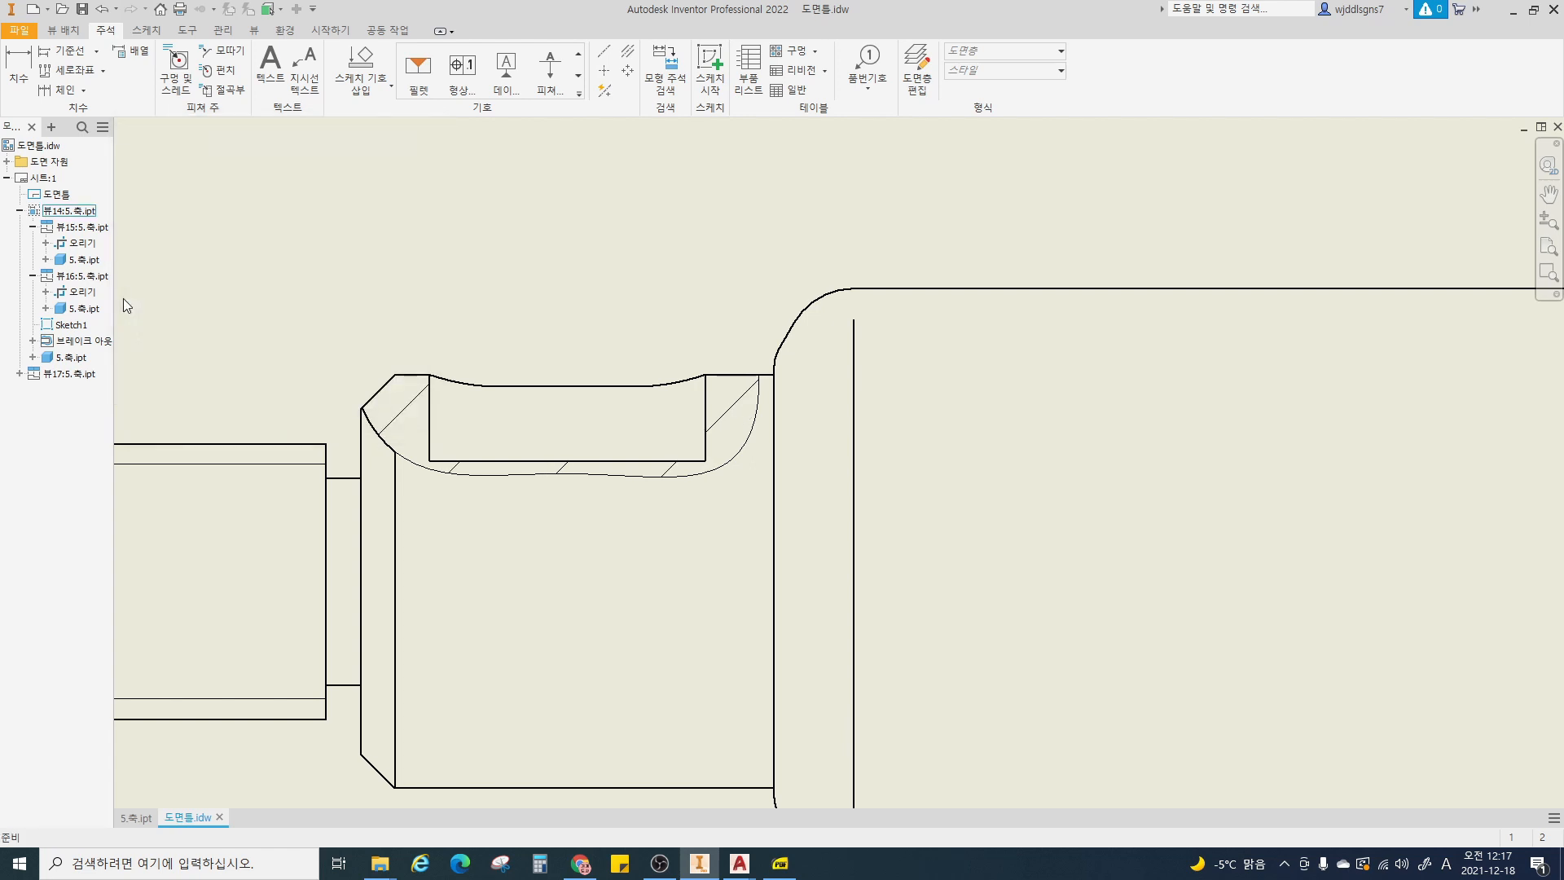
# - Set the left keyway break-out's hatch scale to 0.5
pyautogui.moveTo(159, 294); pyautogui.dragTo(119, 292)
pyautogui.write('0.5')
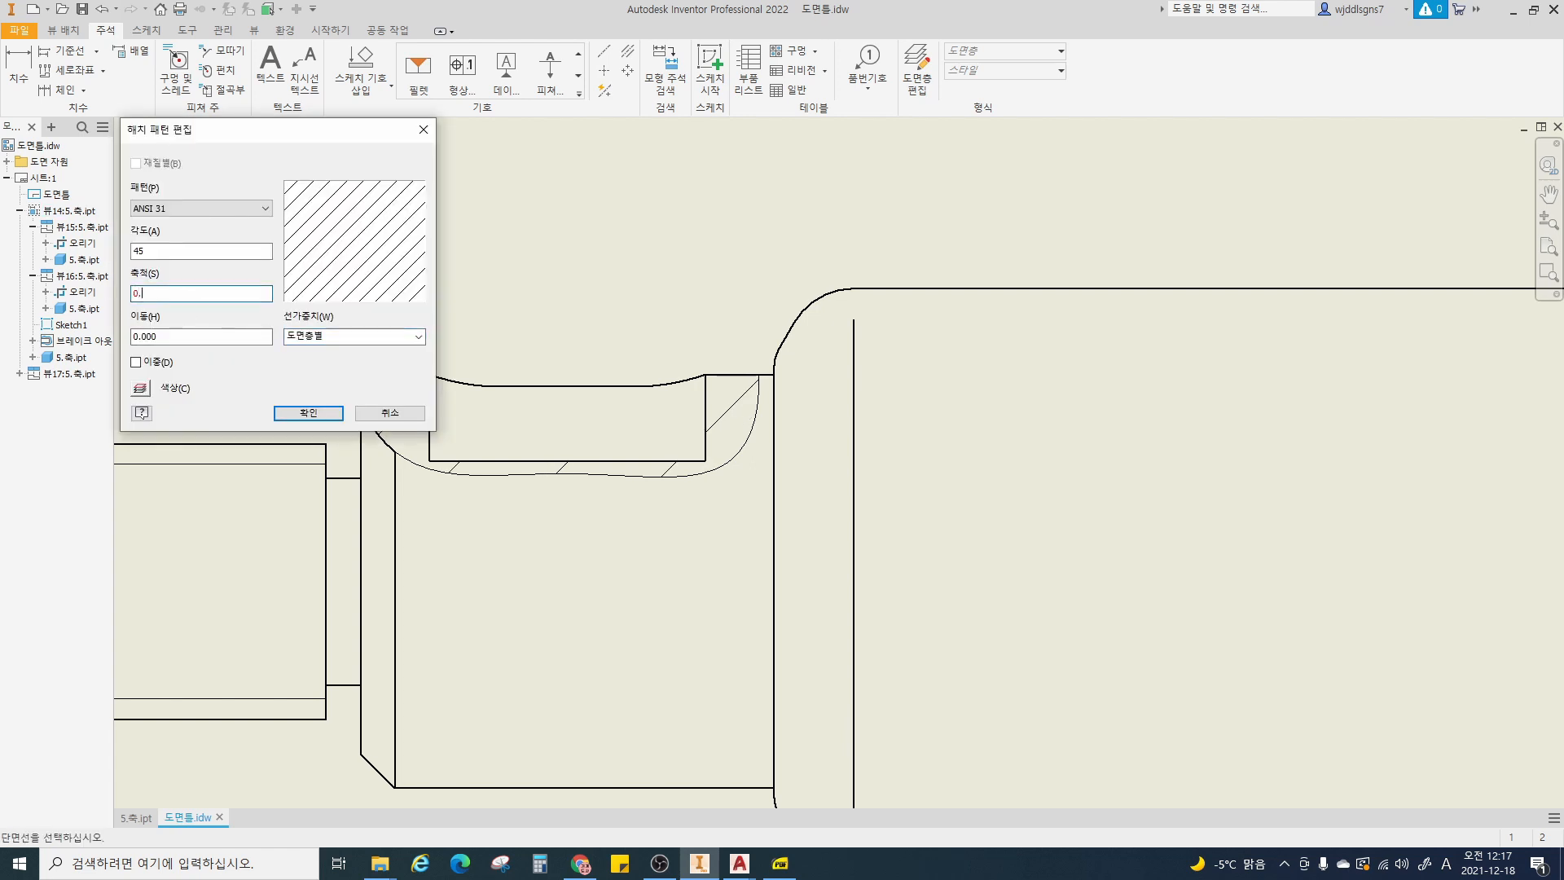
pyautogui.press('Return')
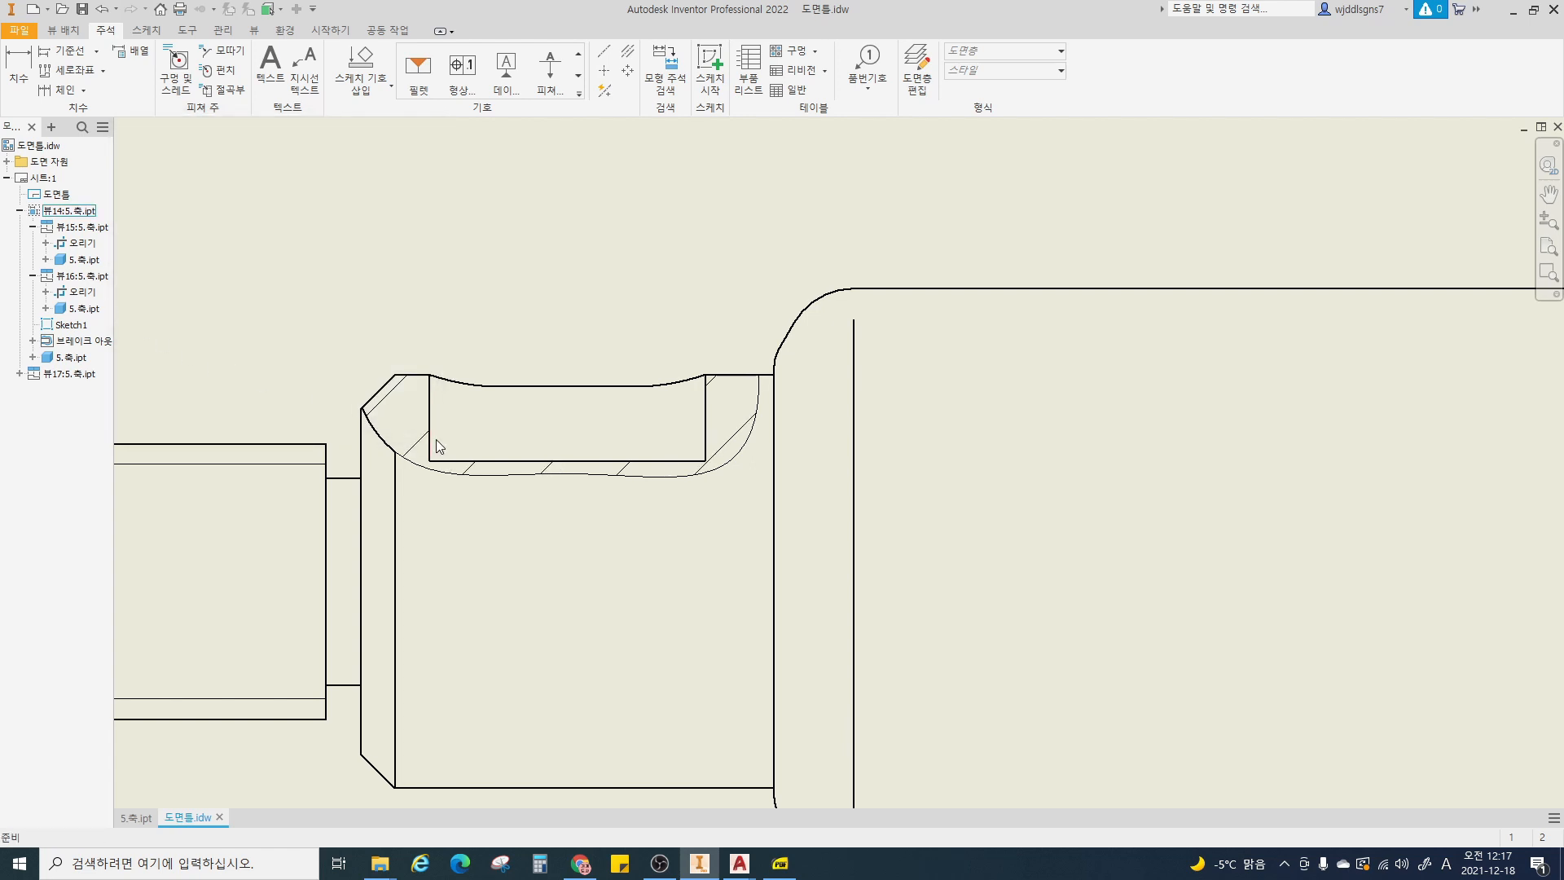
# - Examine the curved upper edge of the left keyway's break-out section between the two keyway ends
pyautogui.scroll(2, 473, 522)
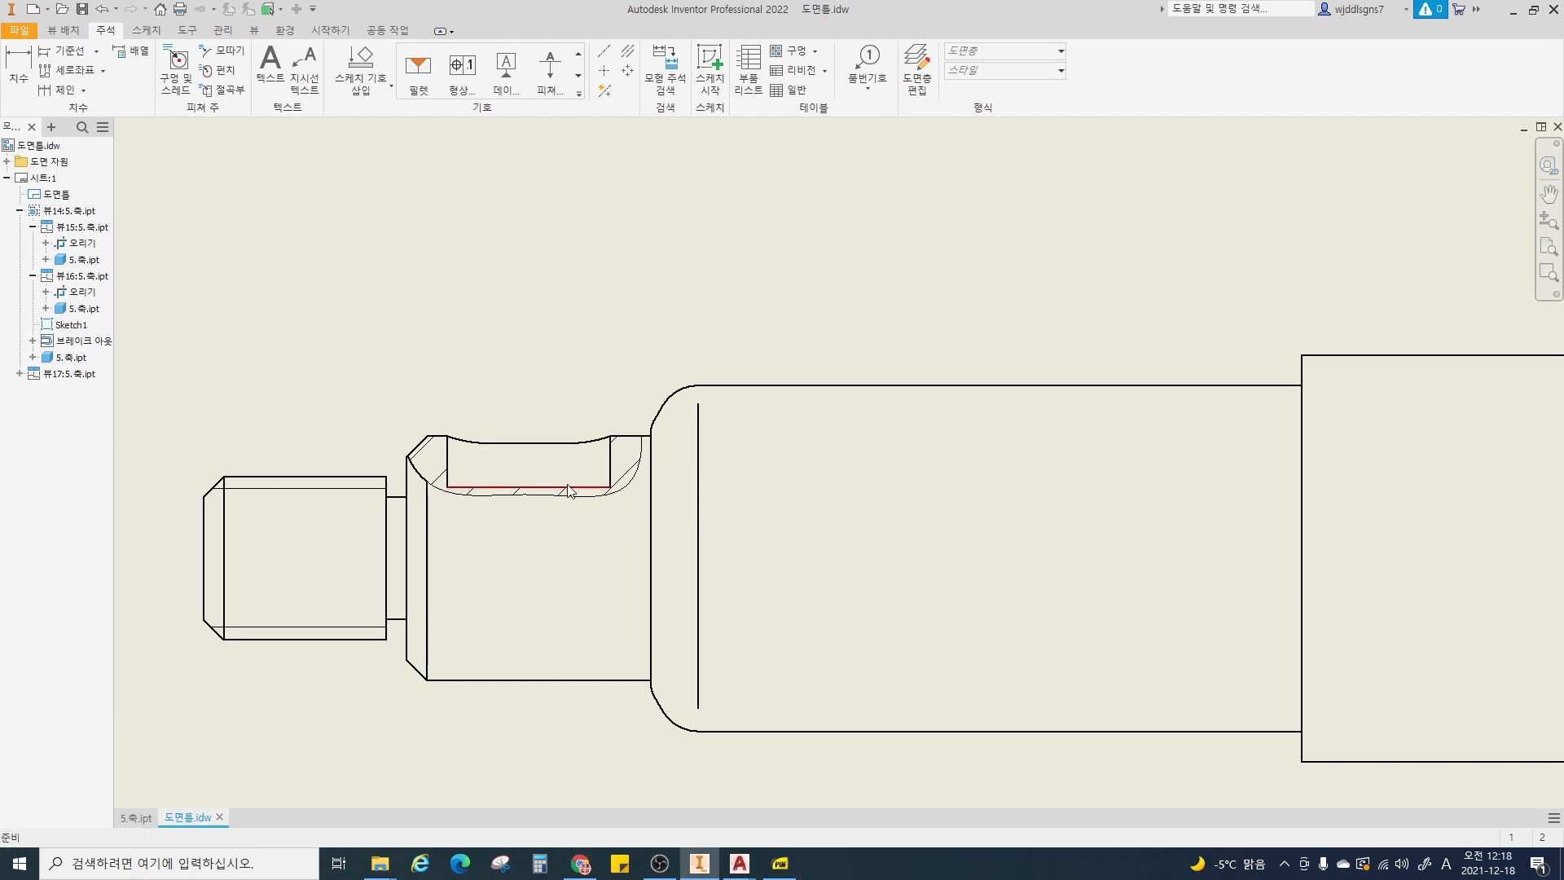
pyautogui.scroll(-1, 481, 446)
pyautogui.moveTo(449, 448); pyautogui.dragTo(619, 447)
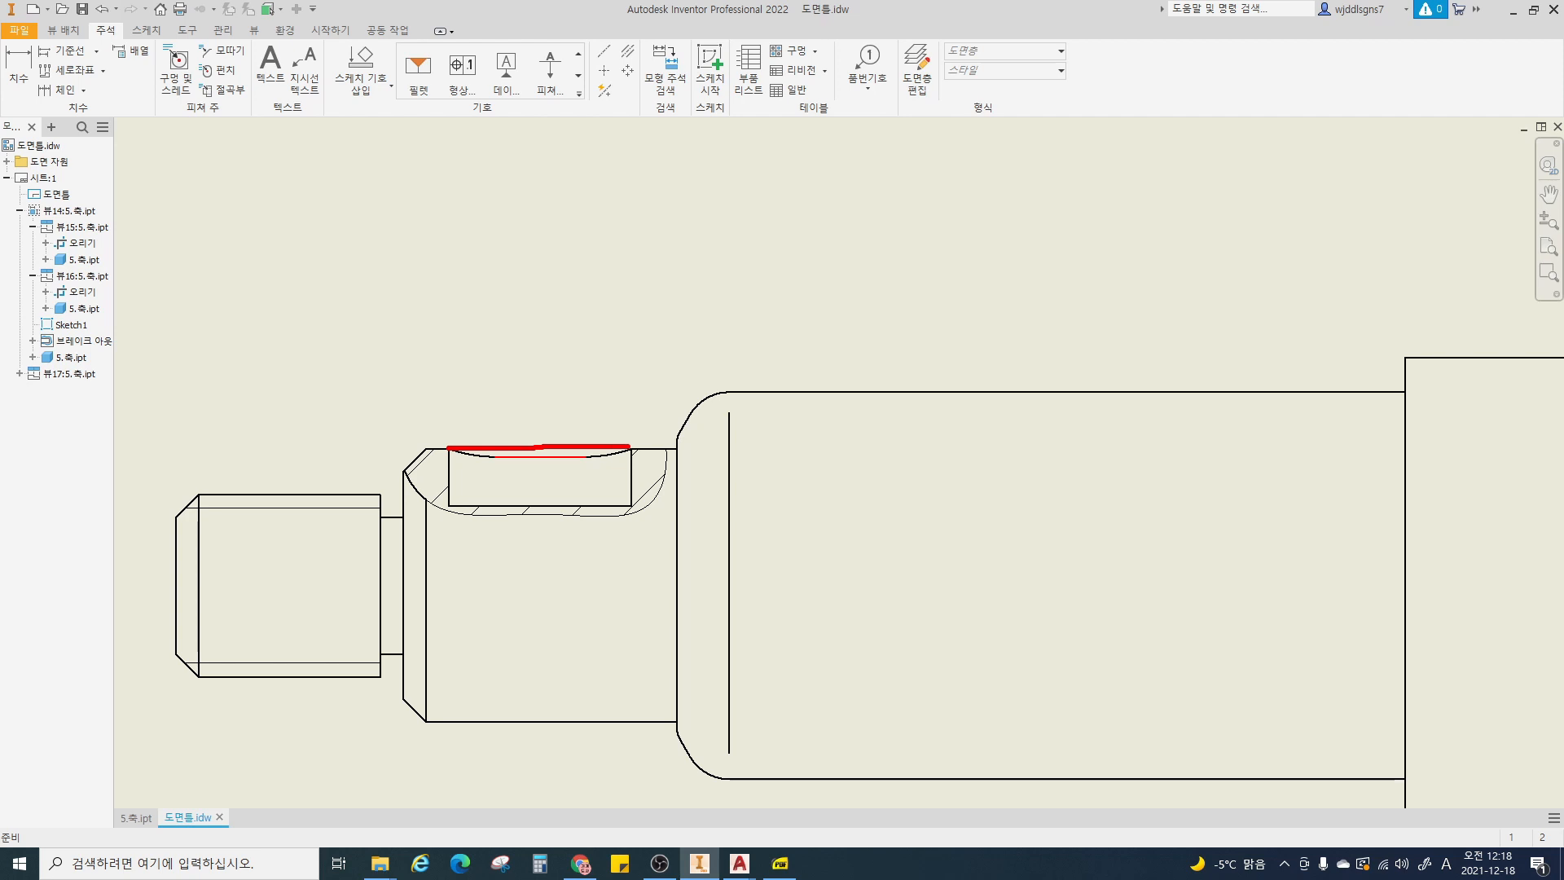
pyautogui.press('Escape')
pyautogui.scroll(-2, 583, 481)
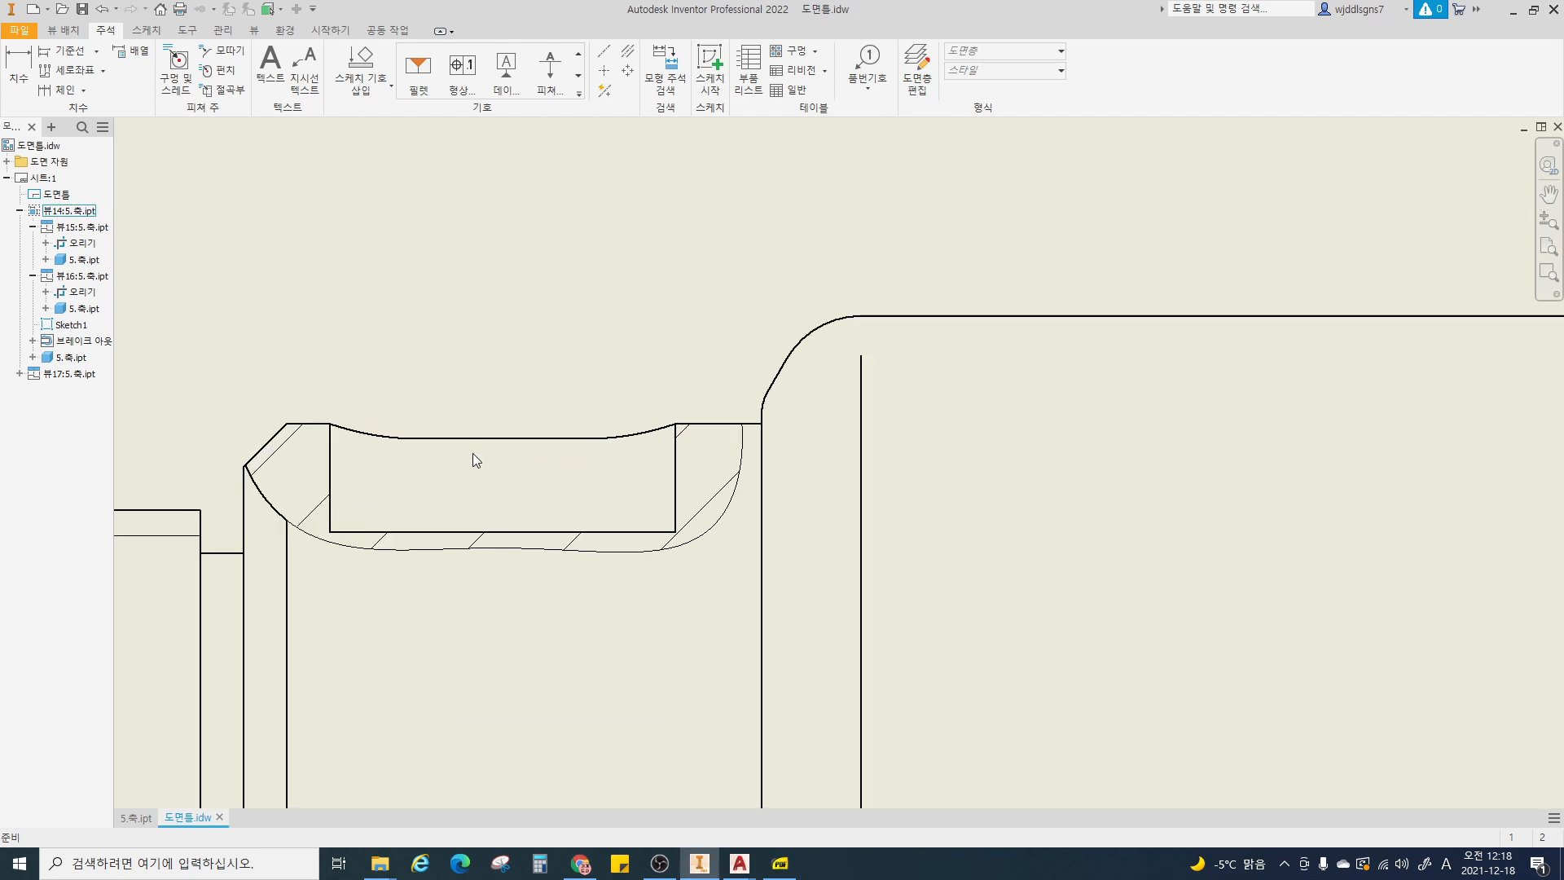
pyautogui.moveTo(342, 427); pyautogui.dragTo(672, 423)
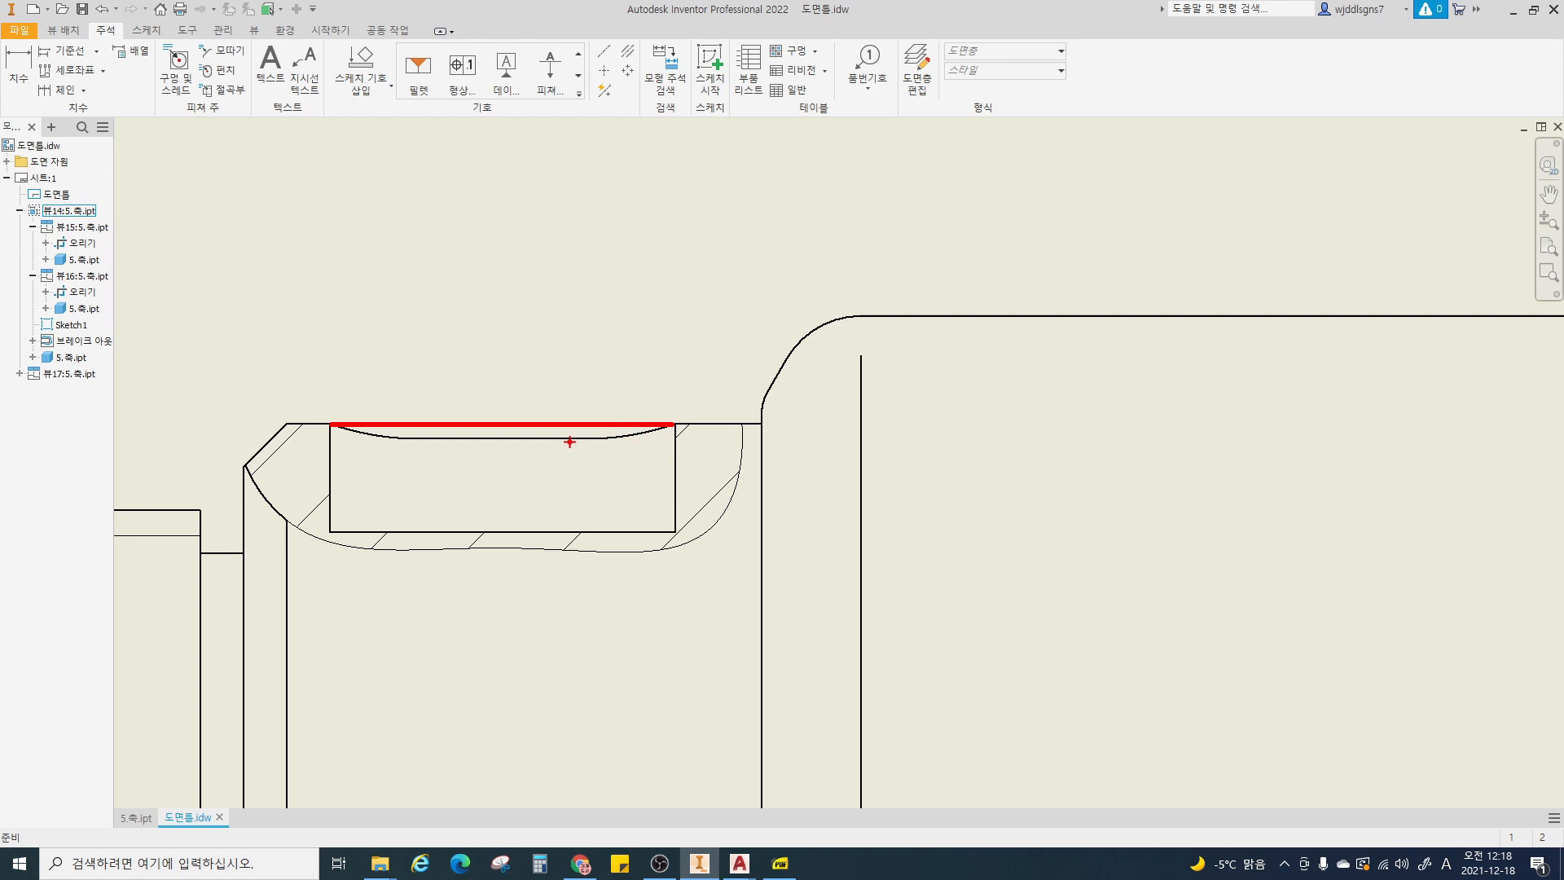
pyautogui.moveTo(332, 426)
pyautogui.mouseDown()
pyautogui.moveTo(525, 458)
pyautogui.moveTo(643, 427)
pyautogui.mouseUp()
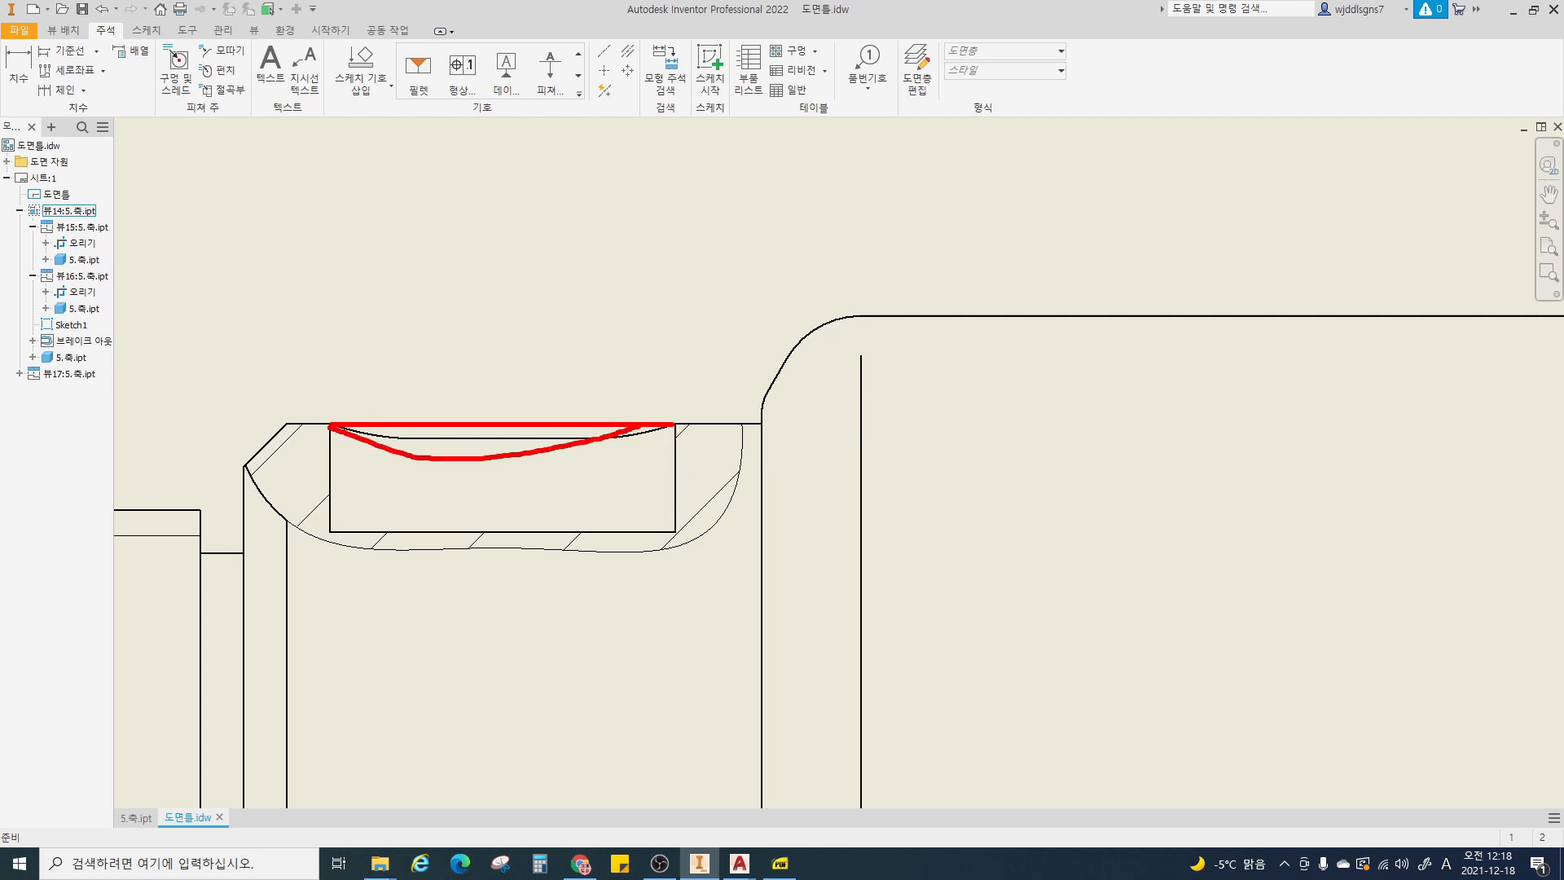
pyautogui.press('Escape')
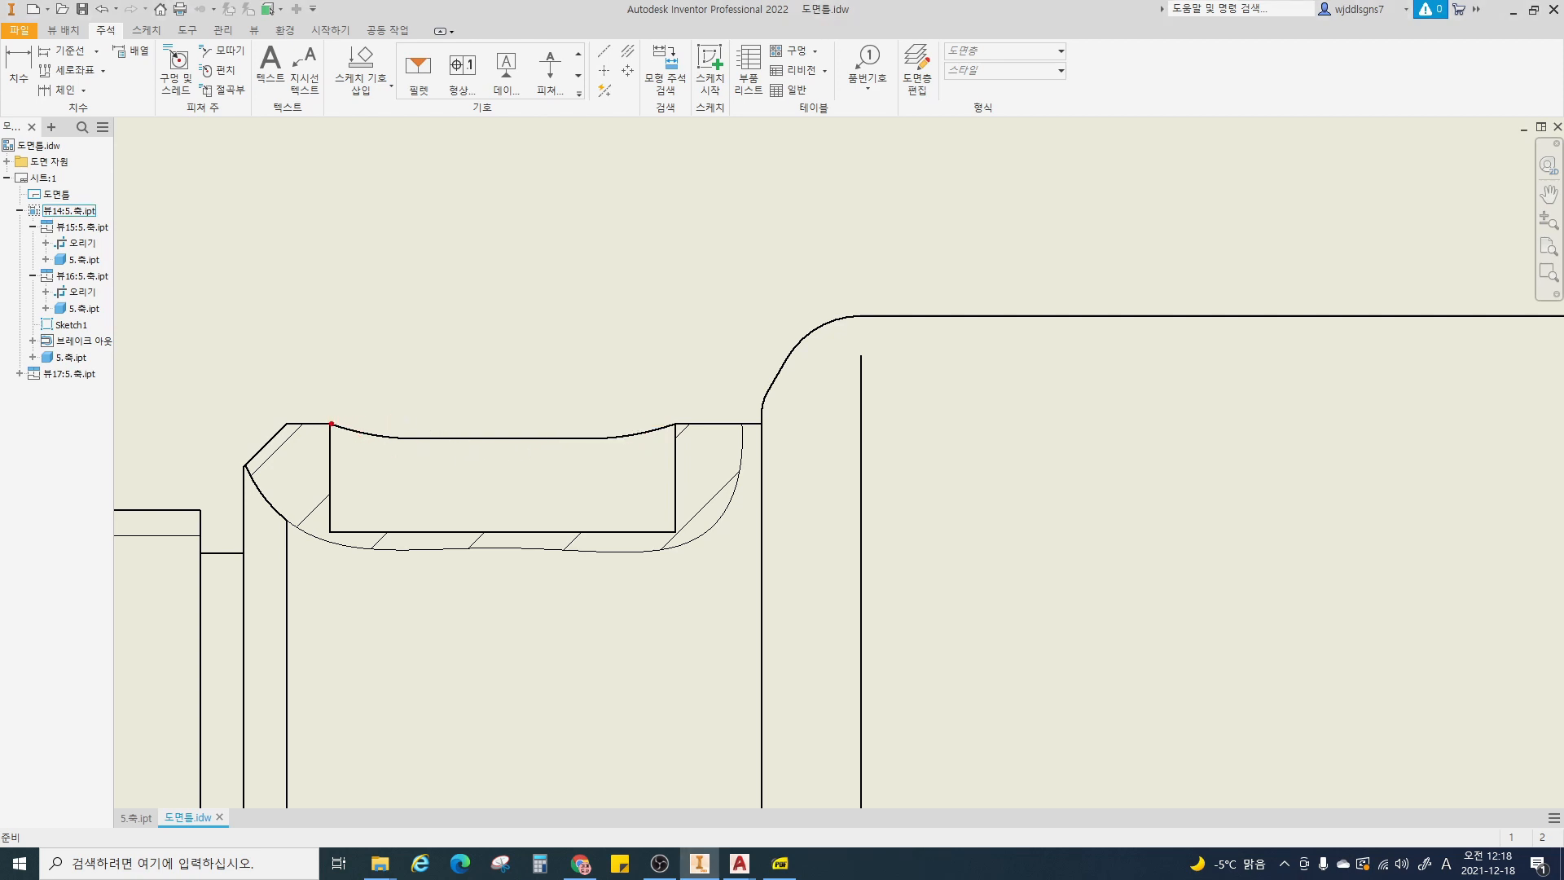
pyautogui.moveTo(331, 424)
pyautogui.mouseDown()
pyautogui.moveTo(576, 440)
pyautogui.moveTo(651, 422)
pyautogui.mouseUp()
pyautogui.press('Escape')
pyautogui.moveTo(330, 425)
pyautogui.mouseDown()
pyautogui.moveTo(523, 392)
pyautogui.moveTo(399, 428)
pyautogui.moveTo(662, 411)
pyautogui.mouseUp()
pyautogui.press('Escape')
# - Sketch a closed spline on the main shaft view around the lower keyway at the shaft's right end and finish the sketch
pyautogui.scroll(5, 619, 448)
pyautogui.moveTo(925, 470); pyautogui.dragTo(765, 471, button='middle')
pyautogui.moveTo(1008, 479)
pyautogui.mouseDown(button='middle')
pyautogui.moveTo(815, 495)
pyautogui.moveTo(701, 584)
pyautogui.mouseUp(button='middle')
pyautogui.moveTo(786, 487)
pyautogui.mouseDown(button='middle')
pyautogui.moveTo(685, 536)
pyautogui.moveTo(624, 474)
pyautogui.mouseUp(button='middle')
pyautogui.click(684, 534)
pyautogui.press('s')
pyautogui.click(70, 64)
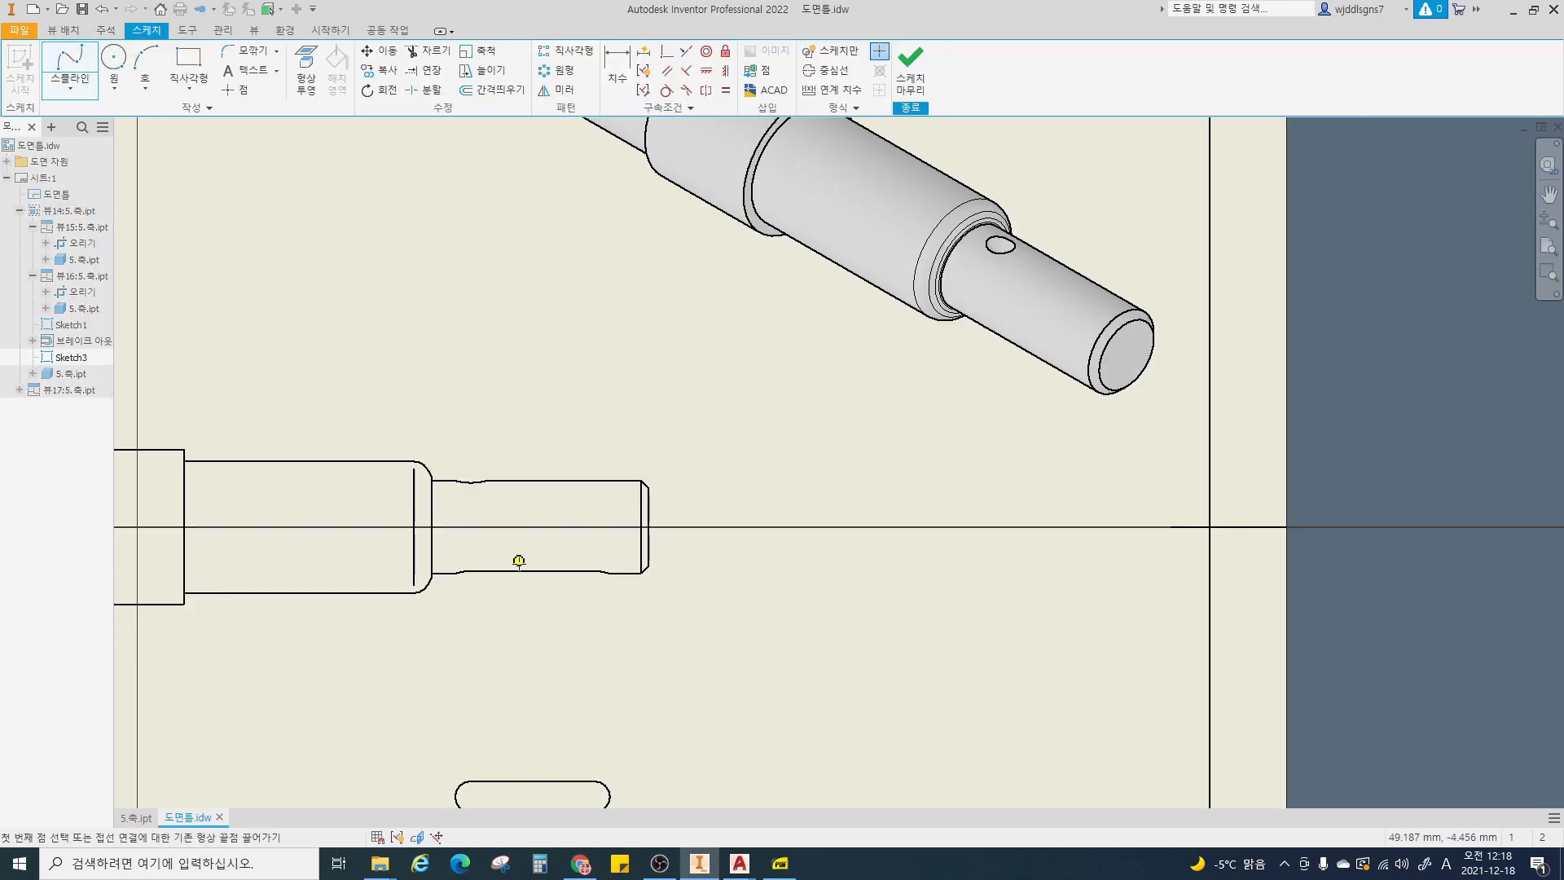
pyautogui.click(440, 593)
pyautogui.click(460, 546)
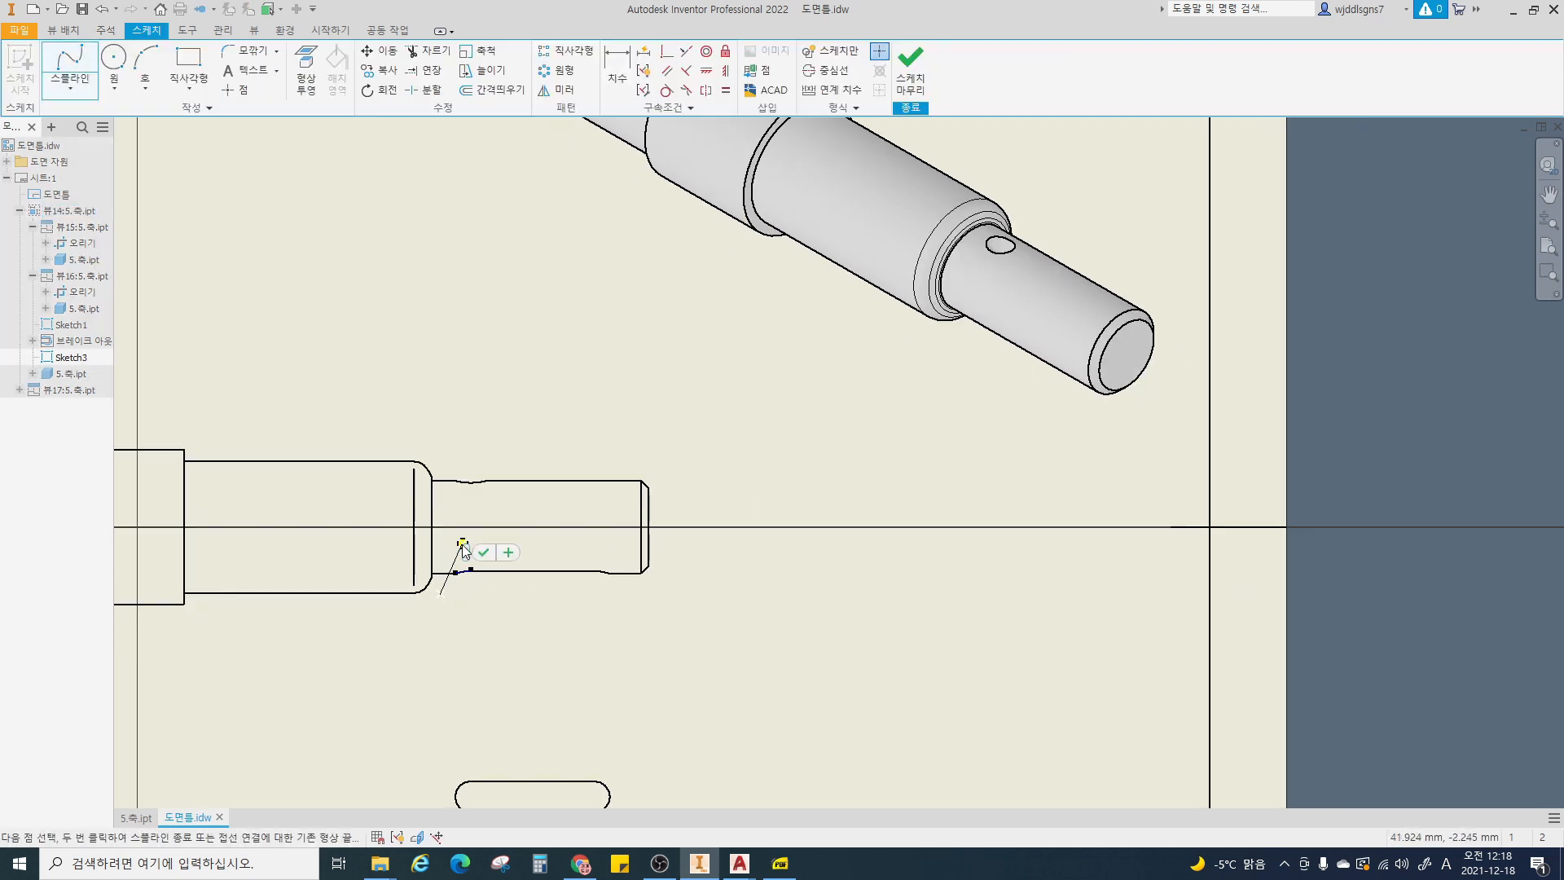
pyautogui.click(545, 539)
pyautogui.click(624, 545)
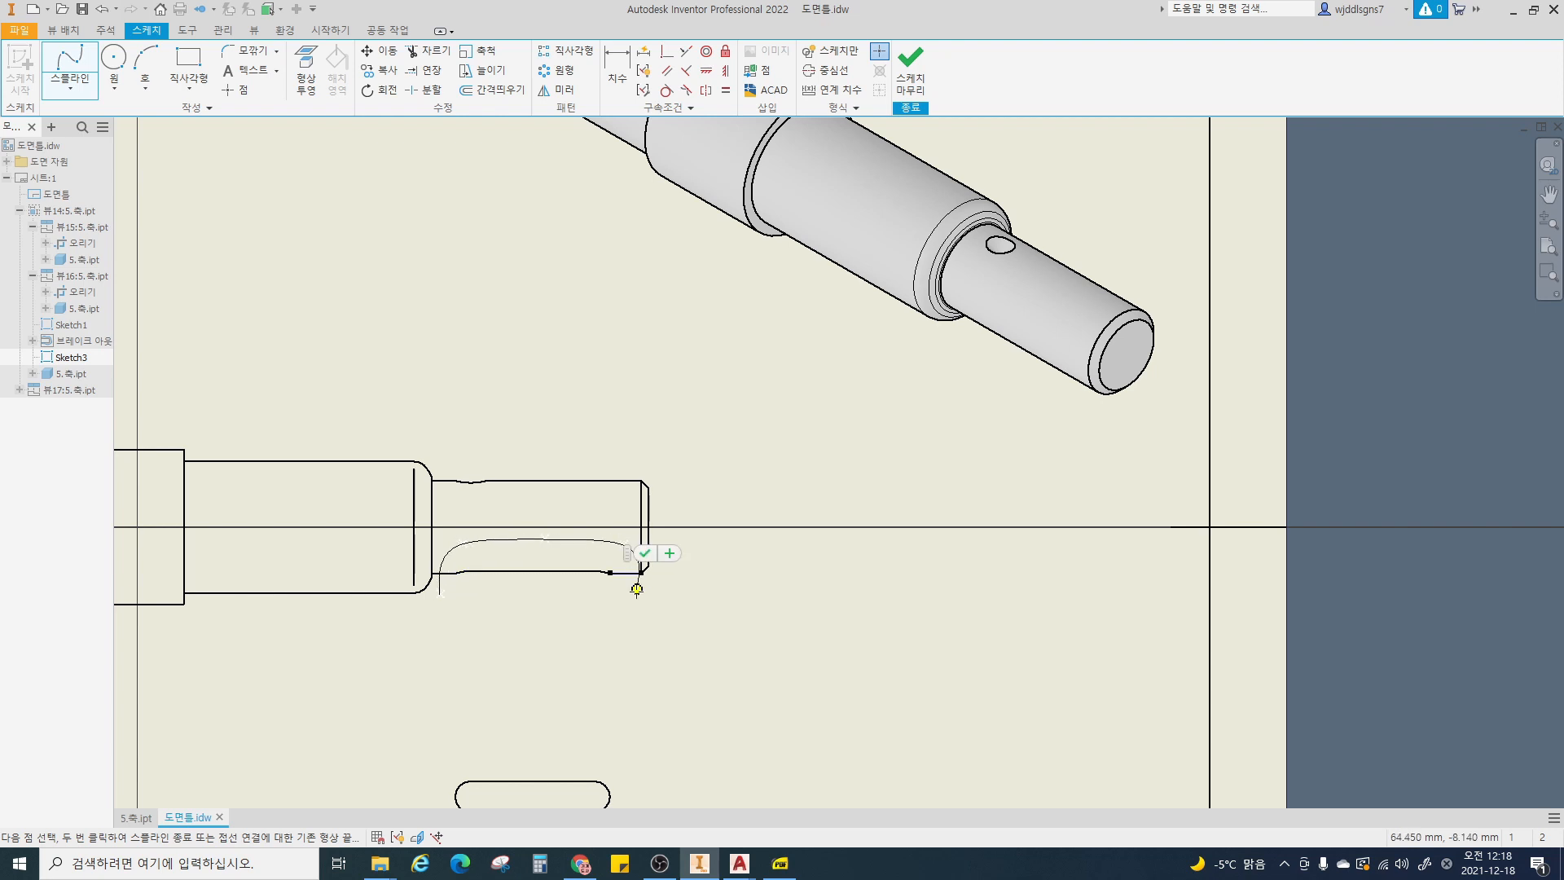
pyautogui.click(603, 633)
pyautogui.click(525, 634)
pyautogui.click(463, 618)
pyautogui.click(440, 594)
pyautogui.rightClick(440, 595)
pyautogui.click(504, 595)
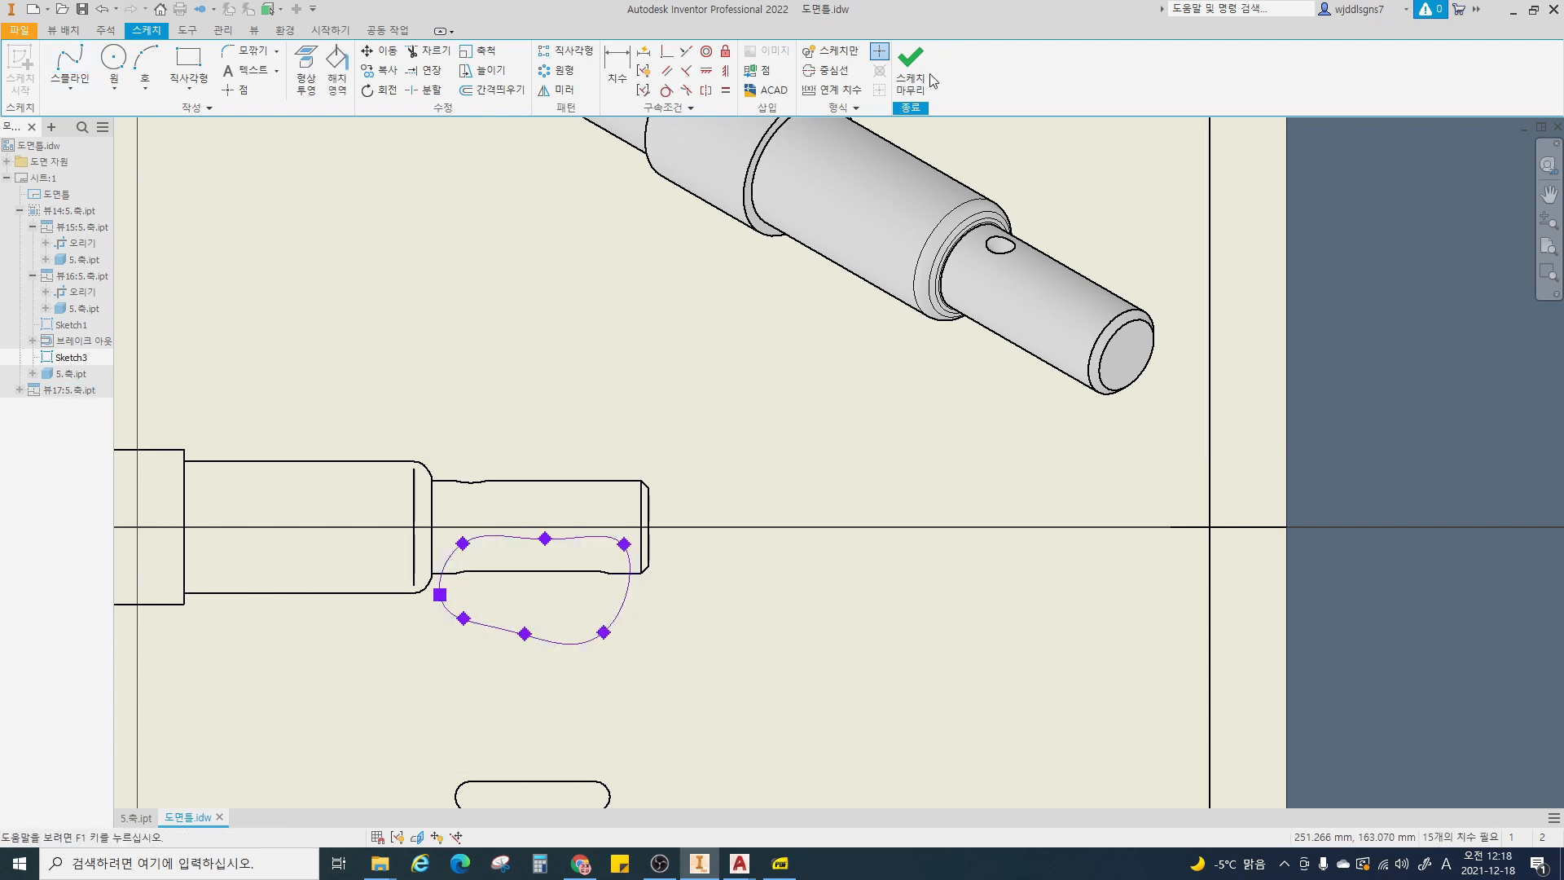
pyautogui.click(910, 70)
# - Create a Break Out from the closed spline around the right keyway, taking its depth from a point on the small hole's edge in the isometric view
pyautogui.click(374, 65)
pyautogui.click(611, 617)
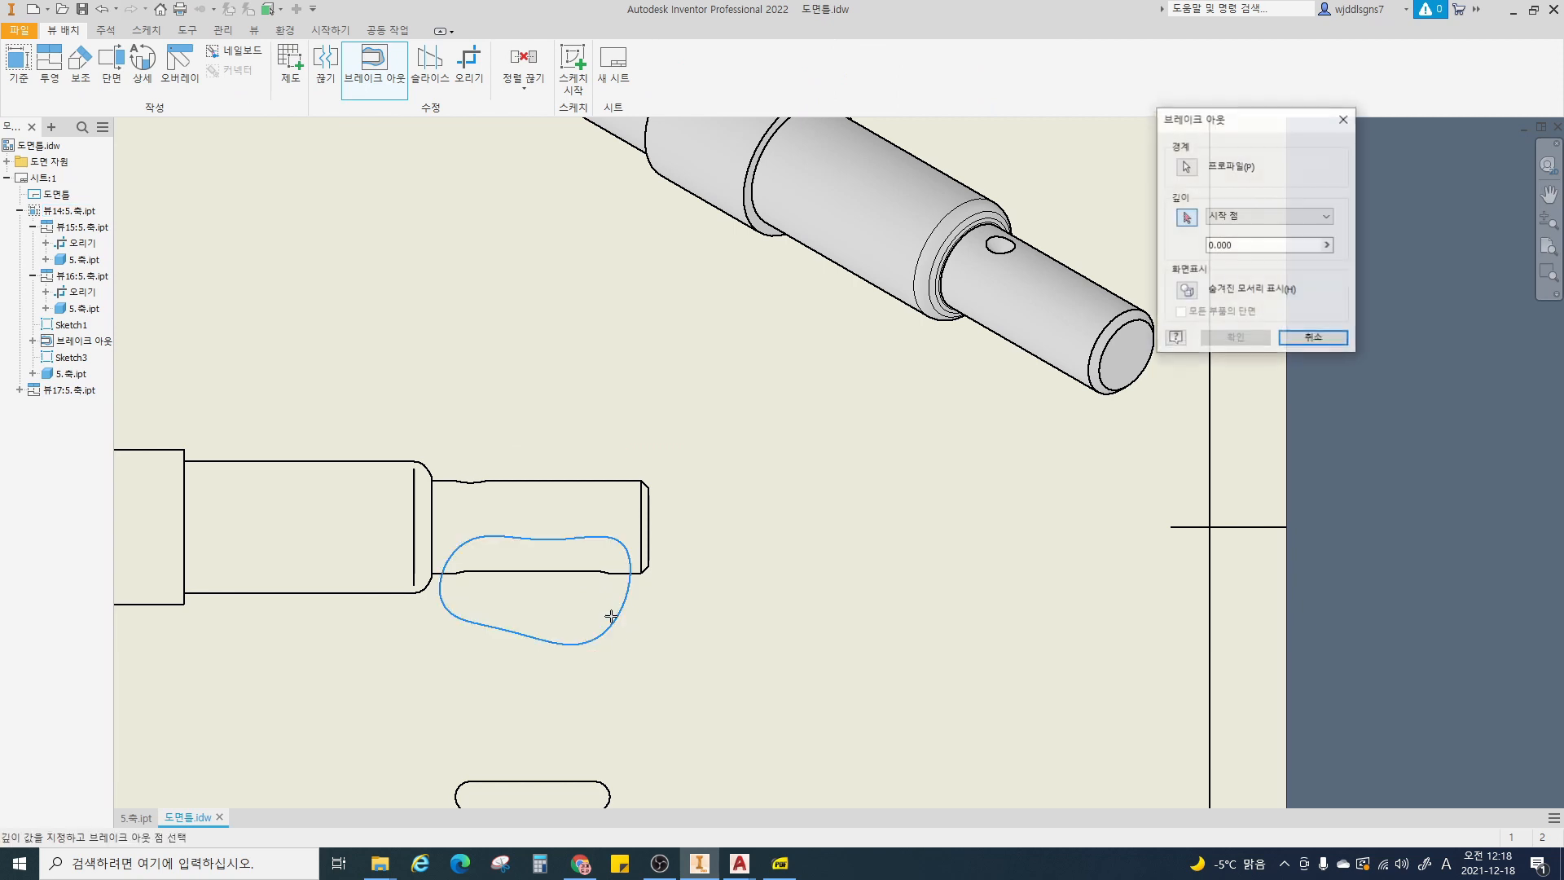
pyautogui.moveTo(1220, 122); pyautogui.dragTo(792, 401)
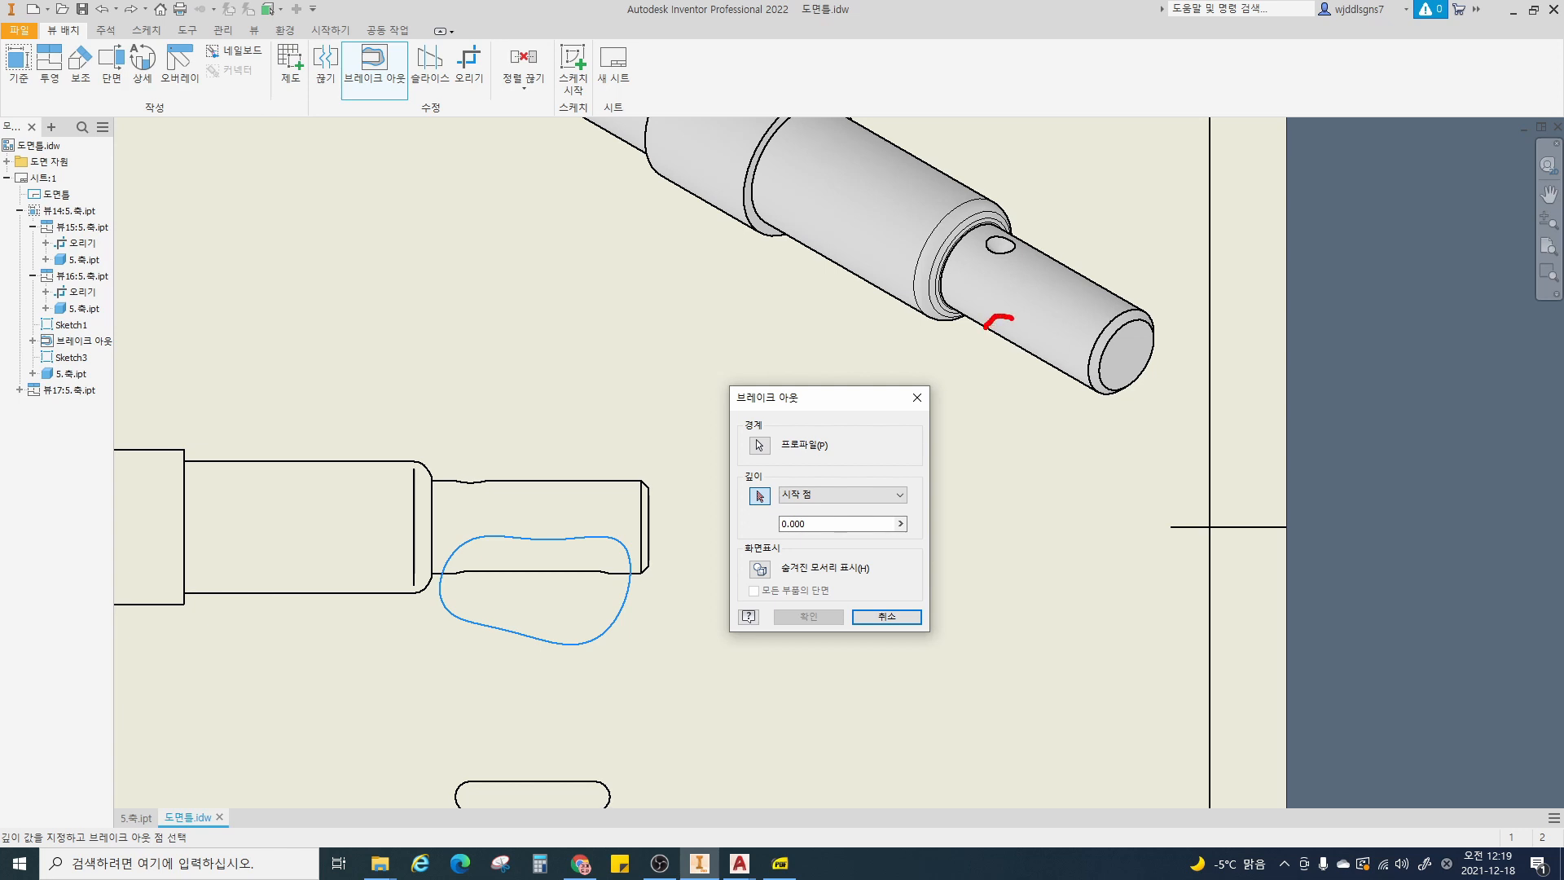
pyautogui.moveTo(1012, 317); pyautogui.dragTo(1073, 353)
pyautogui.moveTo(984, 234); pyautogui.dragTo(1156, 339)
pyautogui.press('Escape')
pyautogui.click(1009, 251)
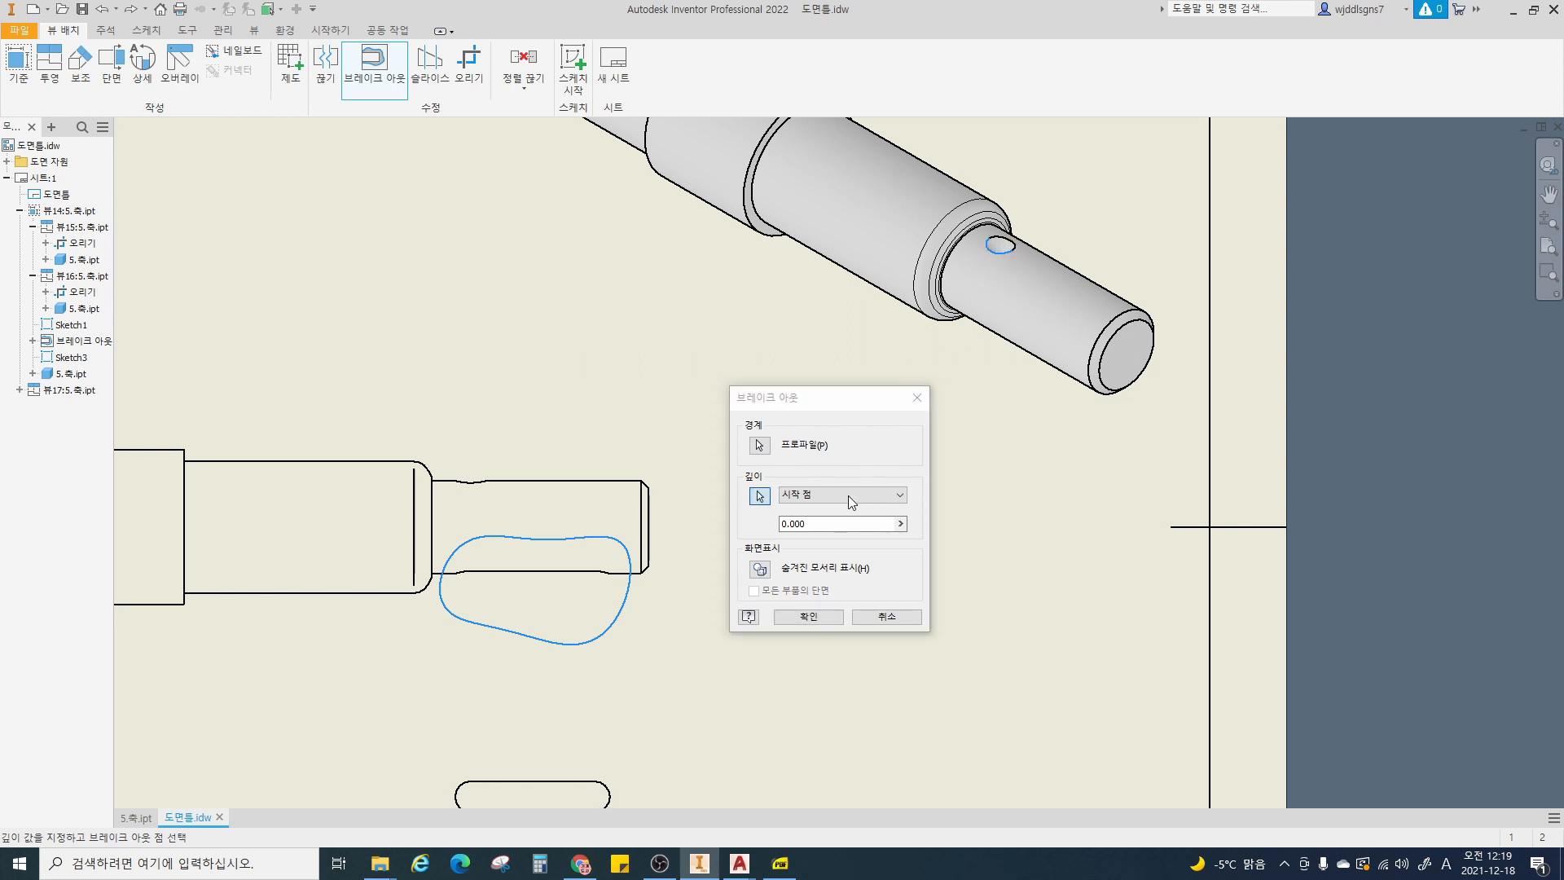
pyautogui.click(811, 617)
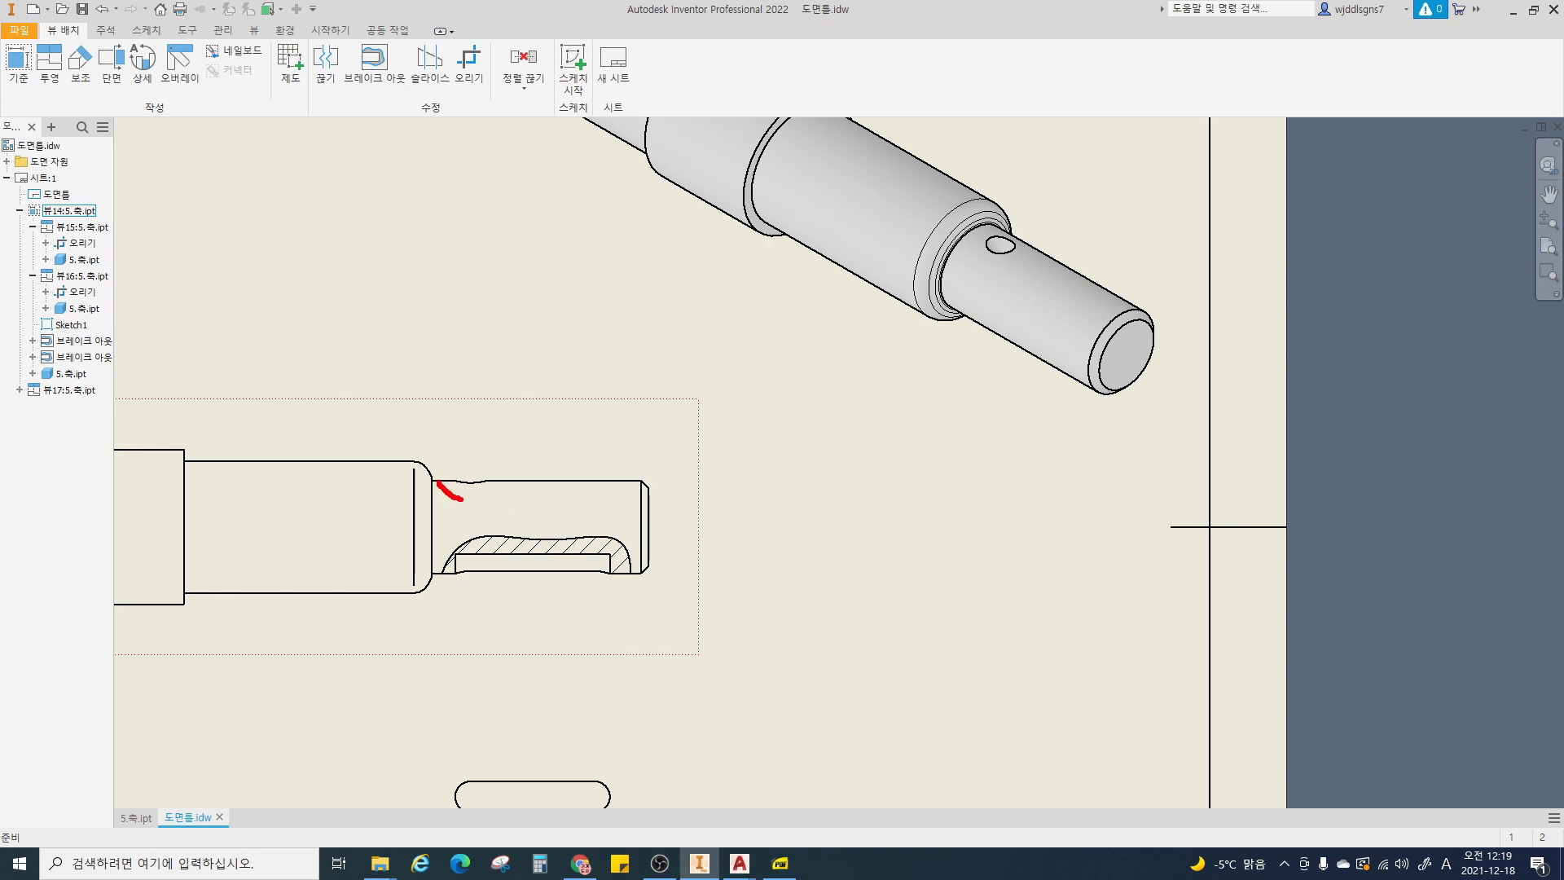
# - Sketch a closed spline on the main shaft view around the small hole in the right end's upper edge and finish the sketch
pyautogui.moveTo(462, 499); pyautogui.dragTo(531, 477)
pyautogui.press('Escape')
pyautogui.scroll(-3, 469, 499)
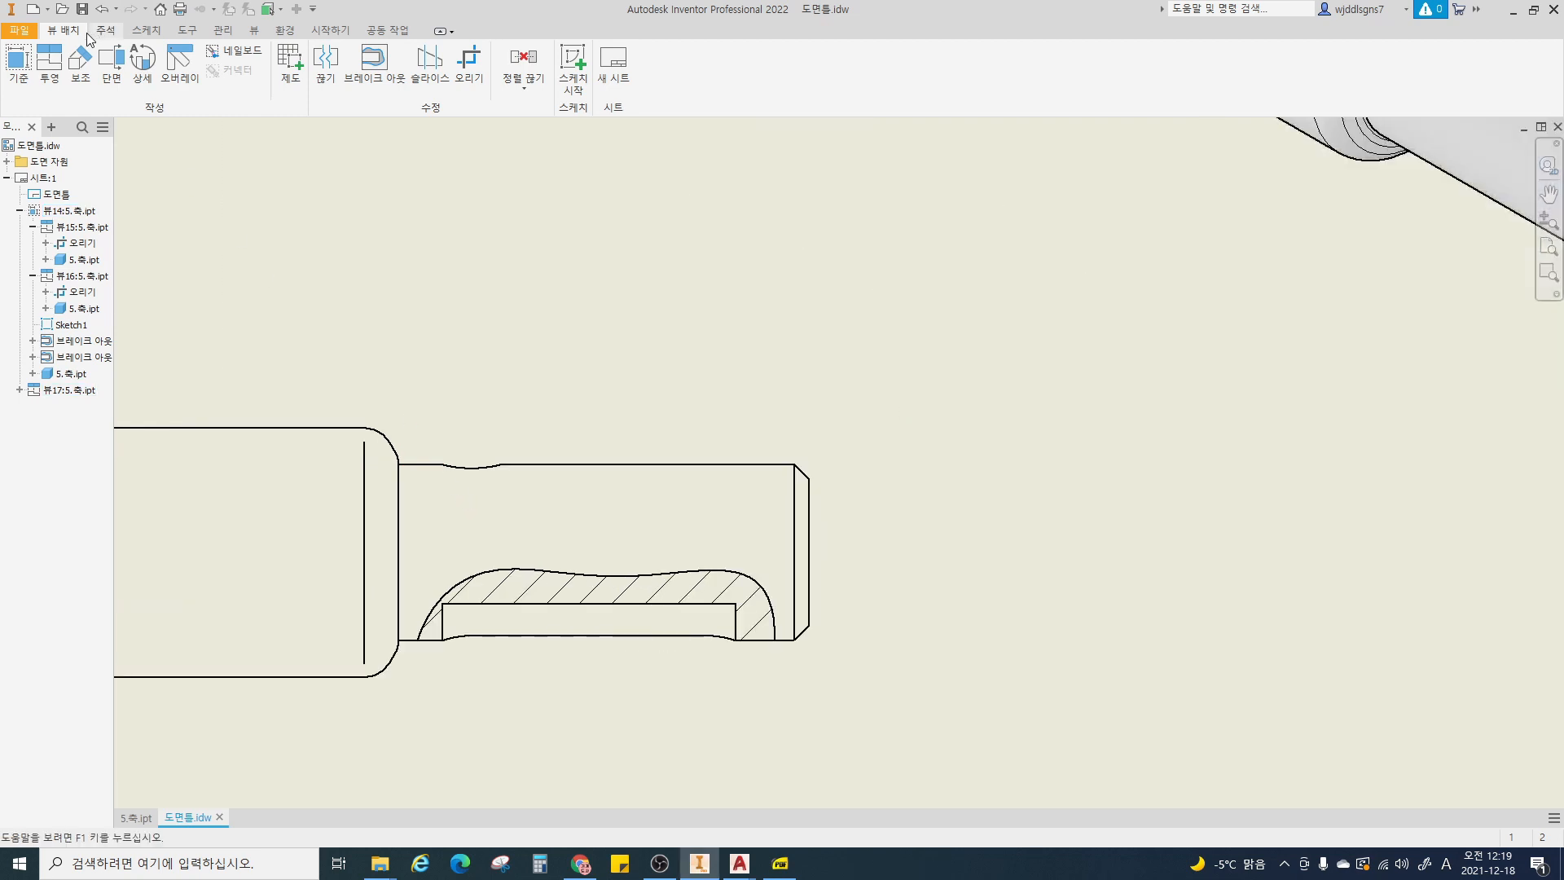
pyautogui.click(548, 446)
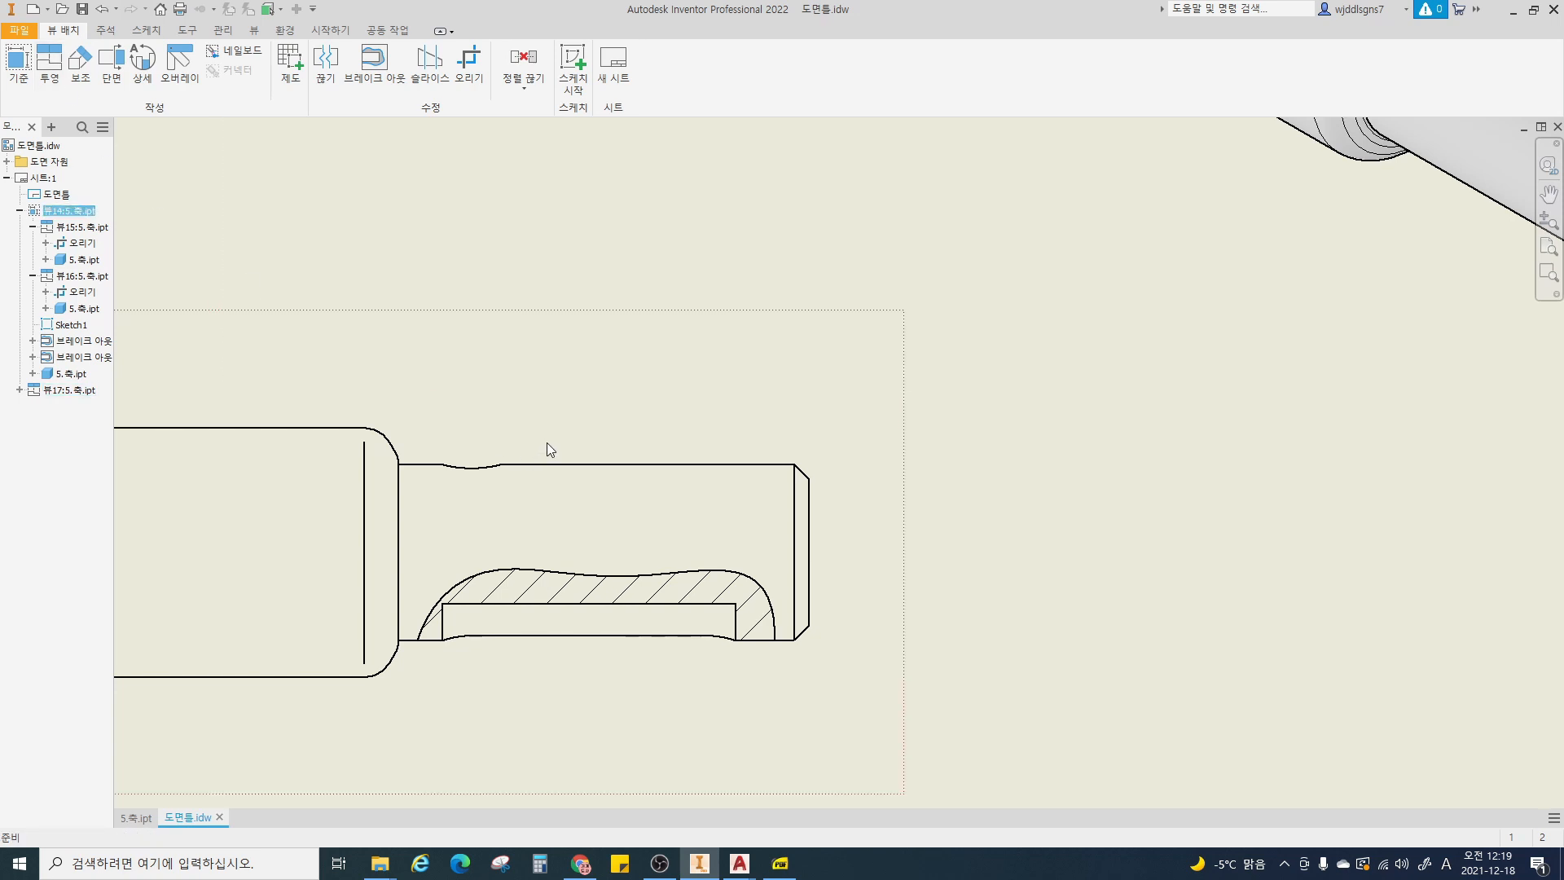
pyautogui.press('s')
pyautogui.click(70, 62)
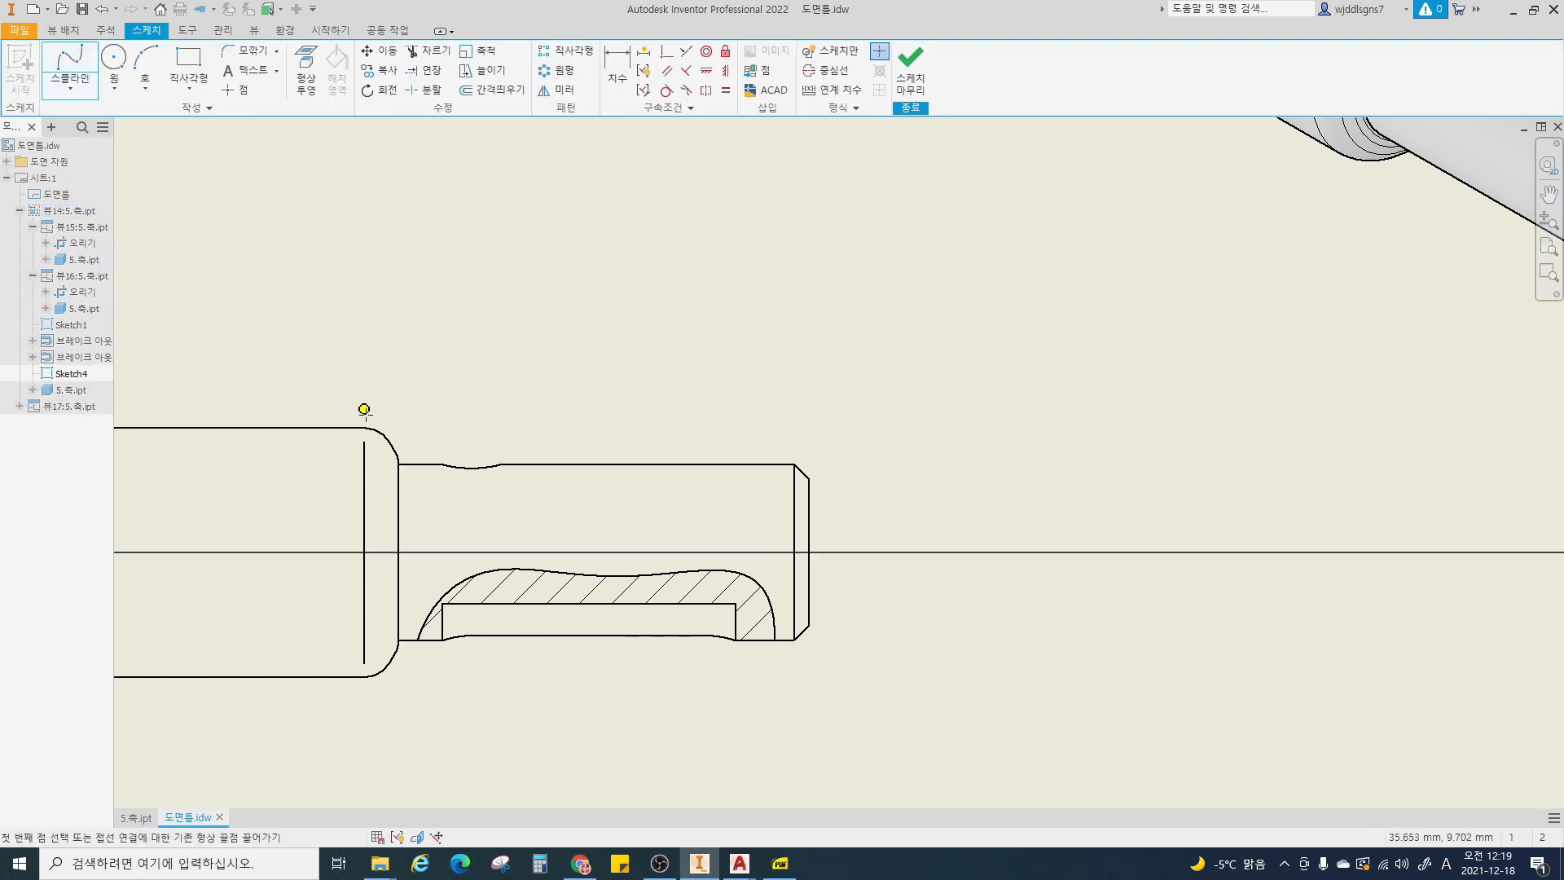
pyautogui.click(423, 442)
pyautogui.click(385, 416)
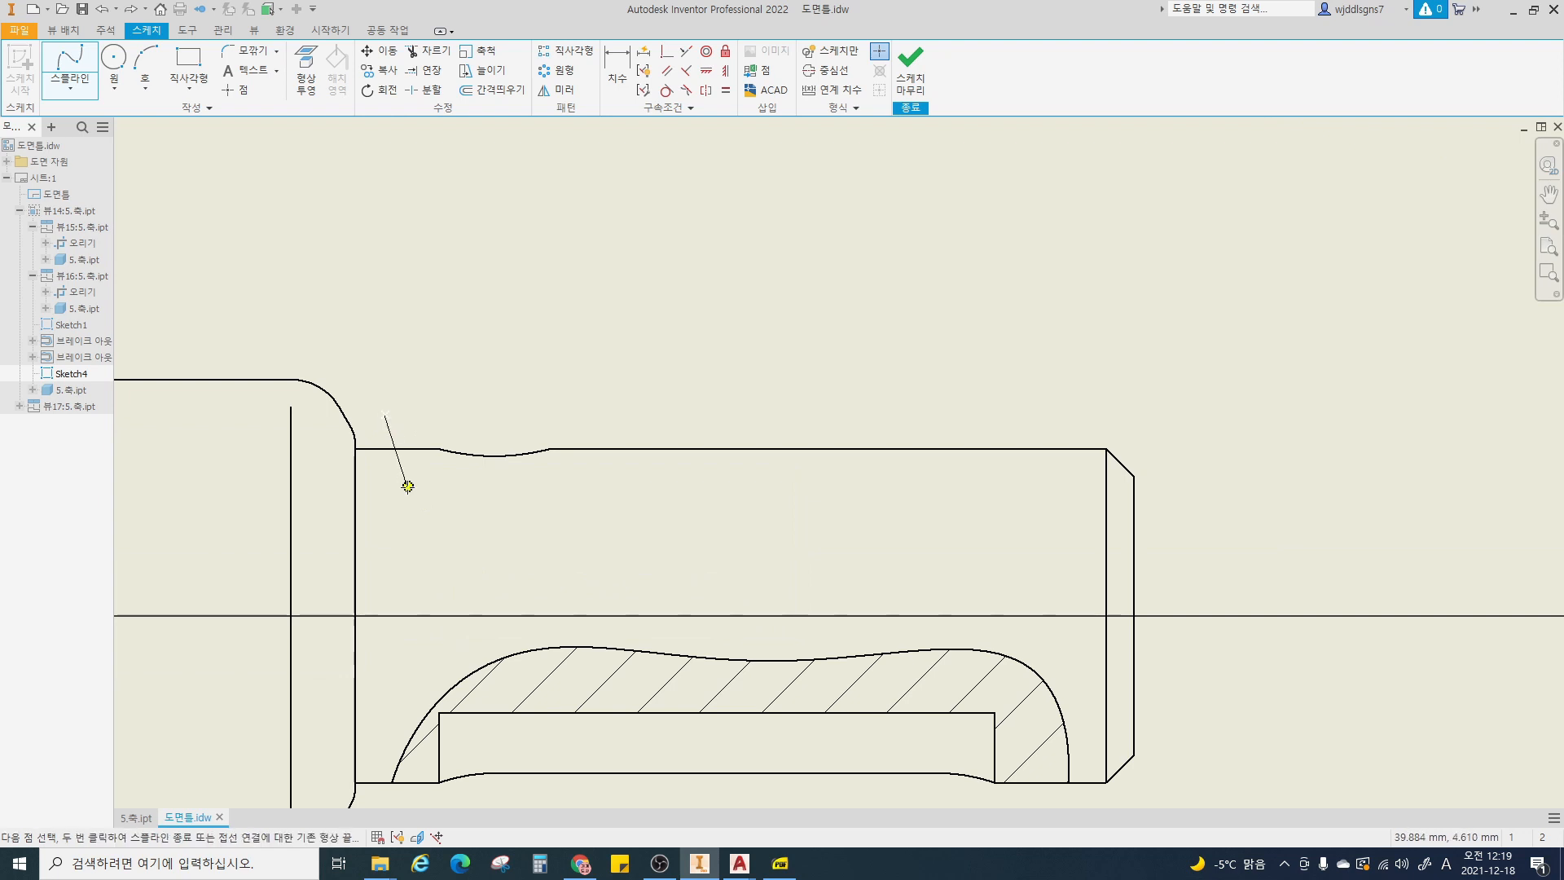
pyautogui.click(425, 510)
pyautogui.click(517, 521)
pyautogui.click(586, 495)
pyautogui.click(607, 386)
pyautogui.click(502, 364)
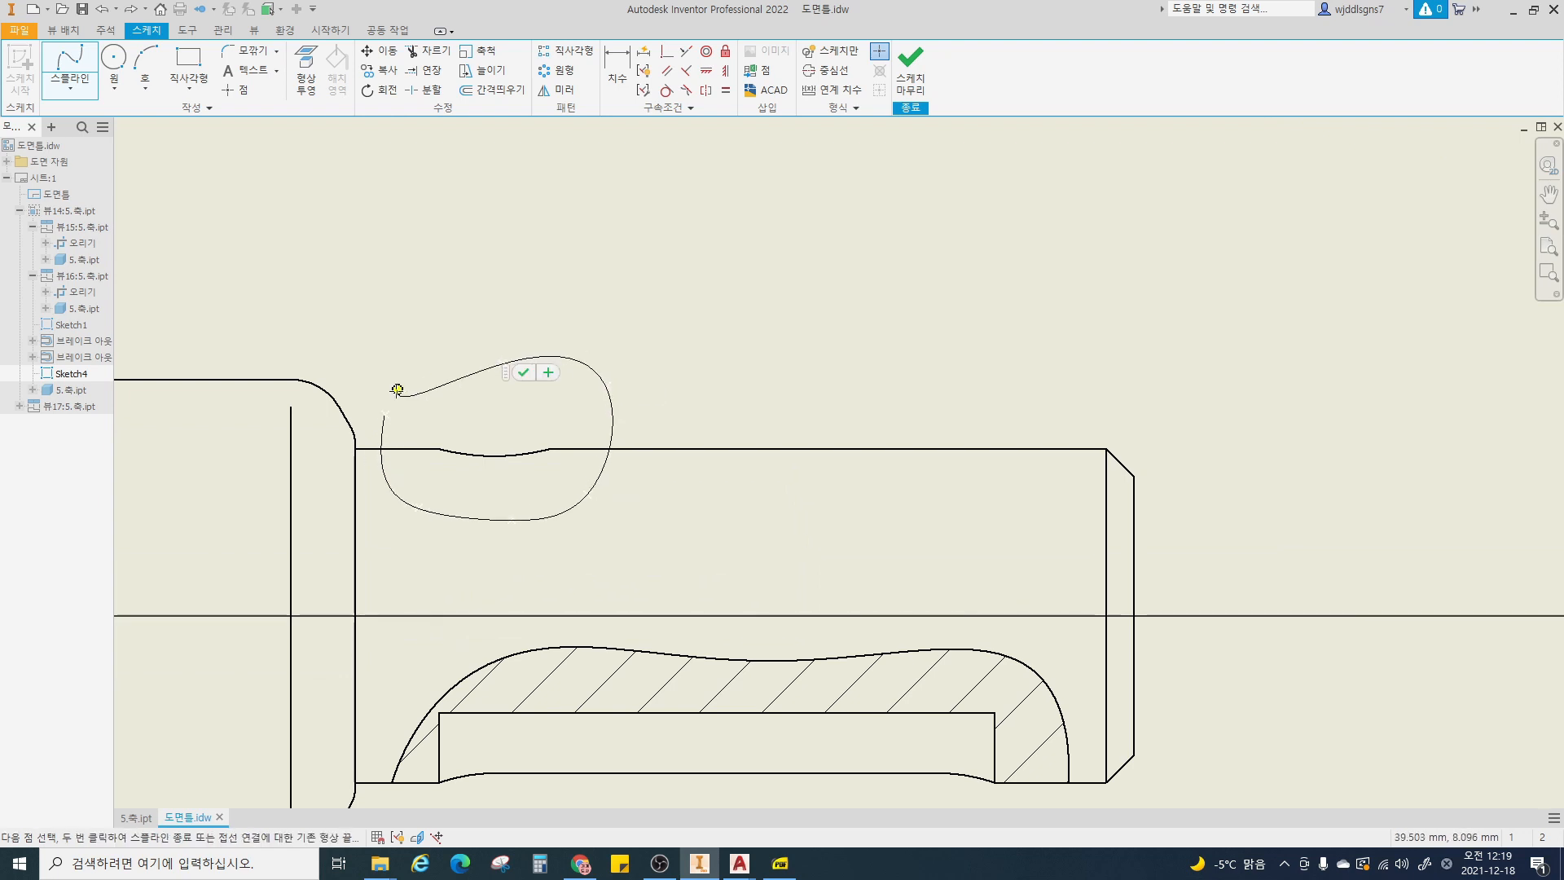
pyautogui.click(385, 416)
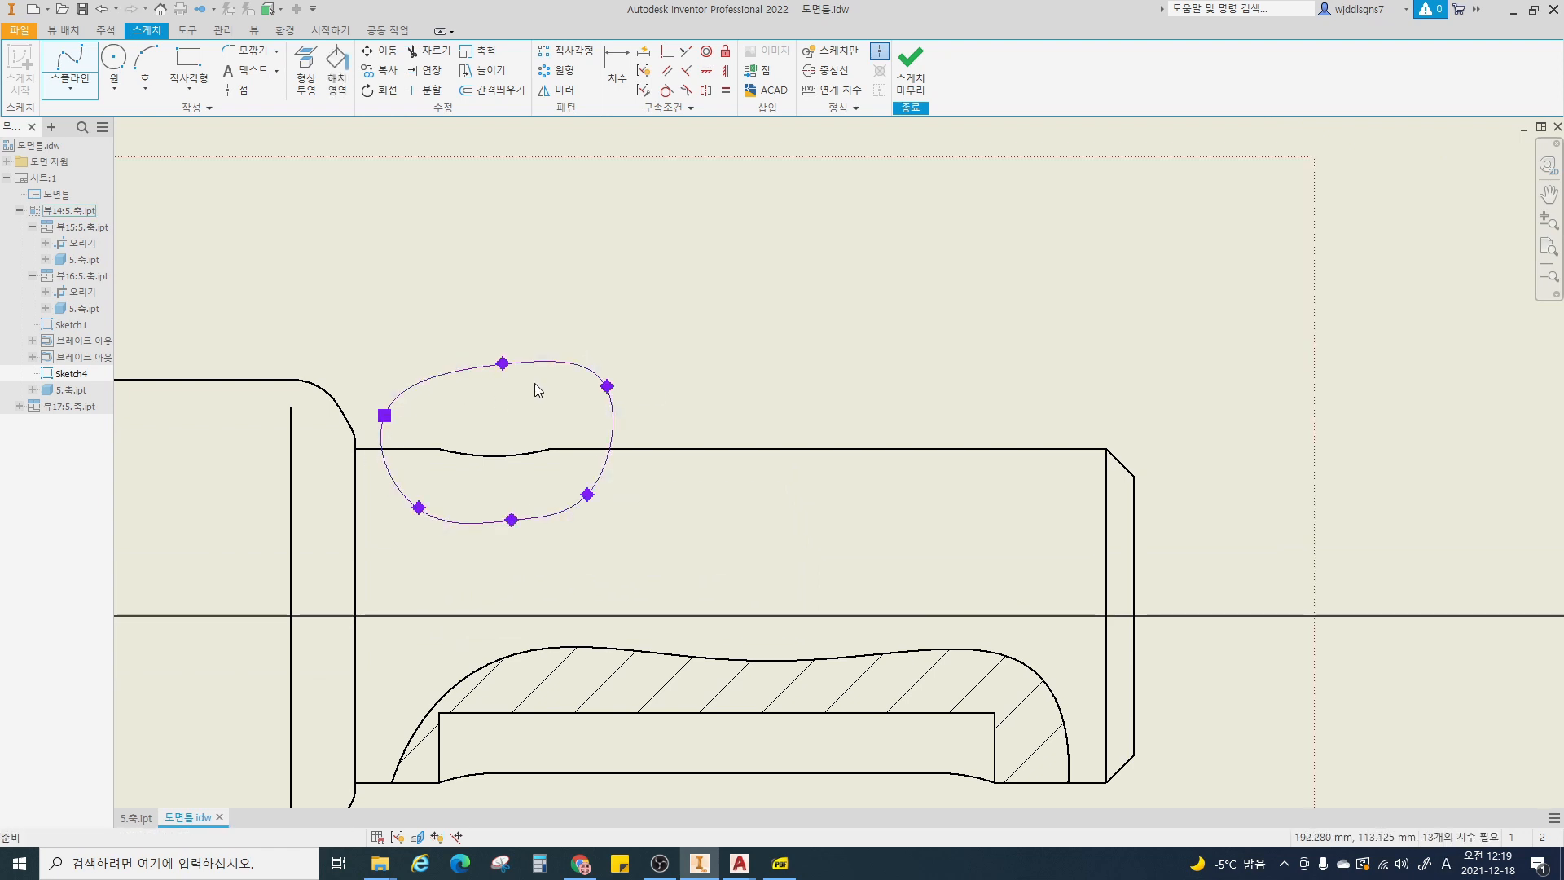
pyautogui.scroll(4, 824, 203)
pyautogui.click(910, 61)
# - Create a Break Out from the closed spline around the small hole, taking its depth from a point on the hole's edge in the isometric view
pyautogui.moveTo(886, 209); pyautogui.dragTo(583, 499, button='middle')
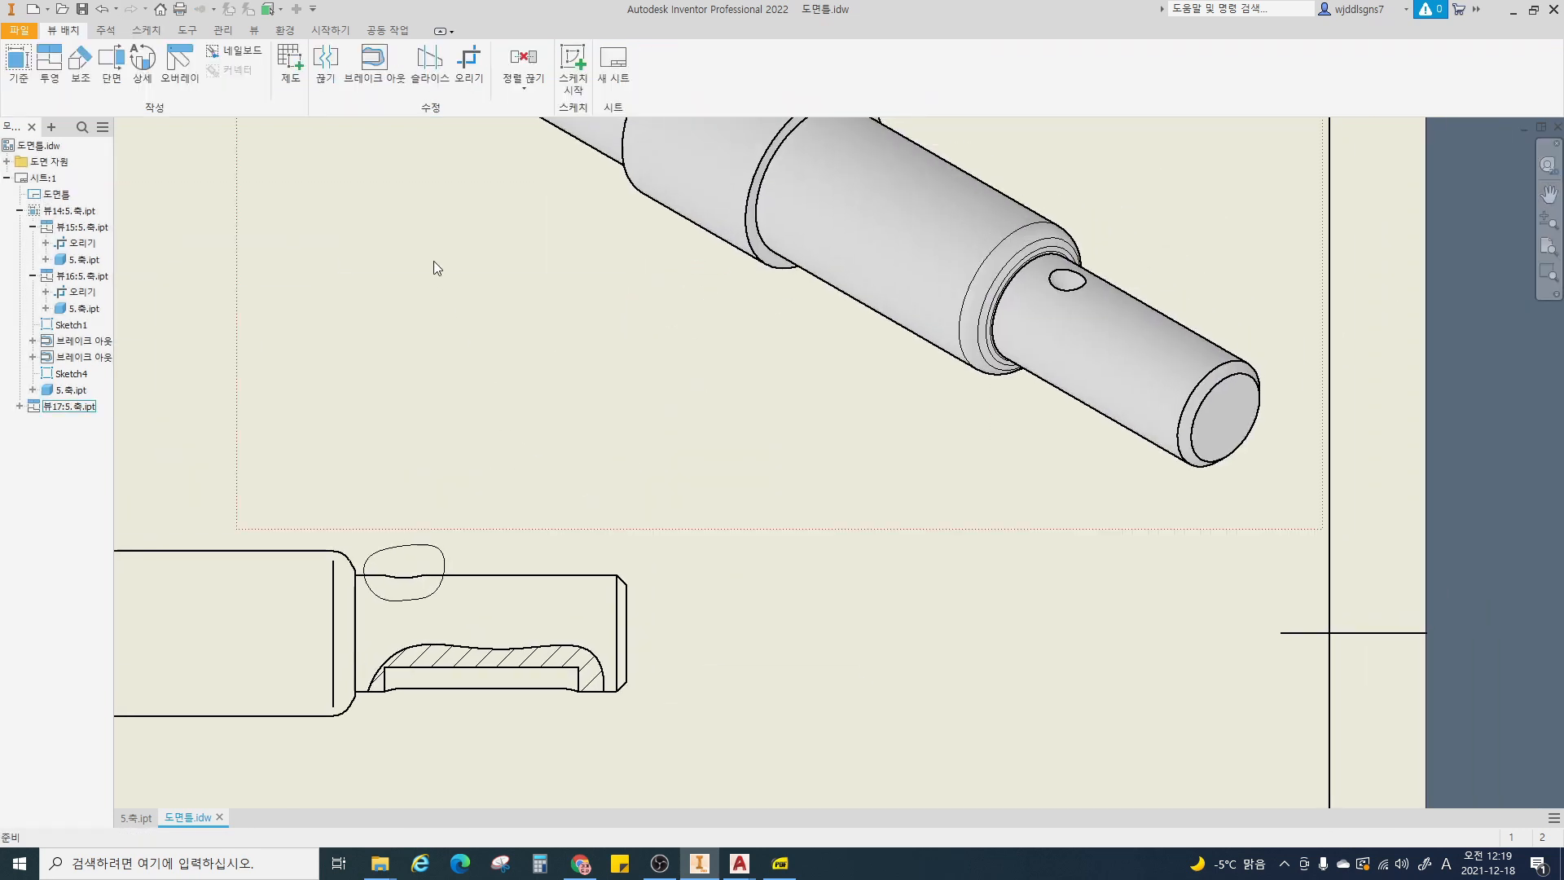
pyautogui.click(374, 63)
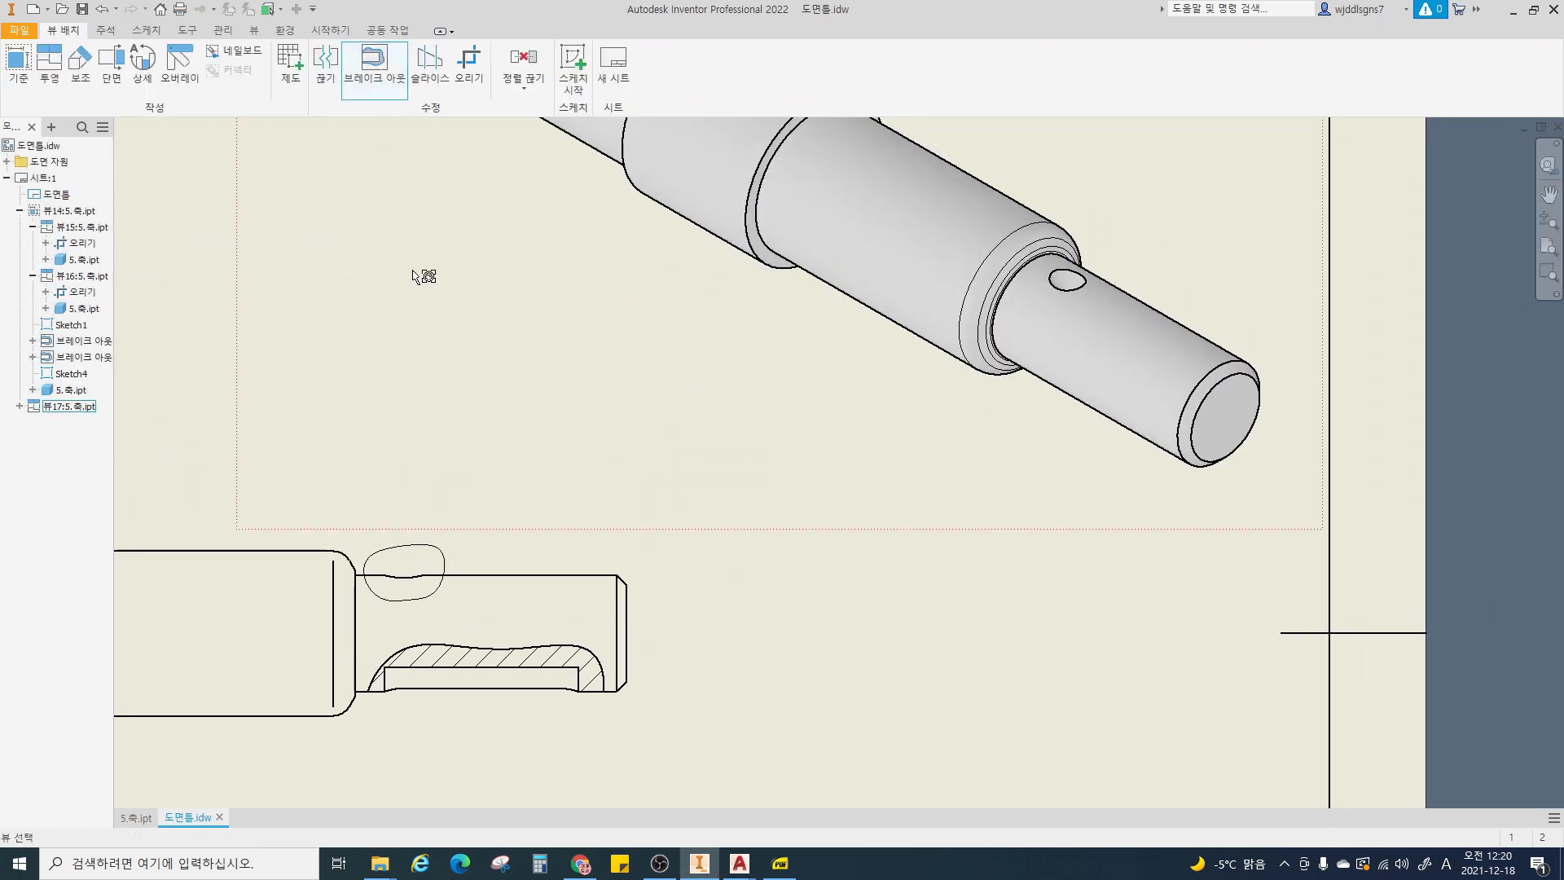
pyautogui.click(440, 556)
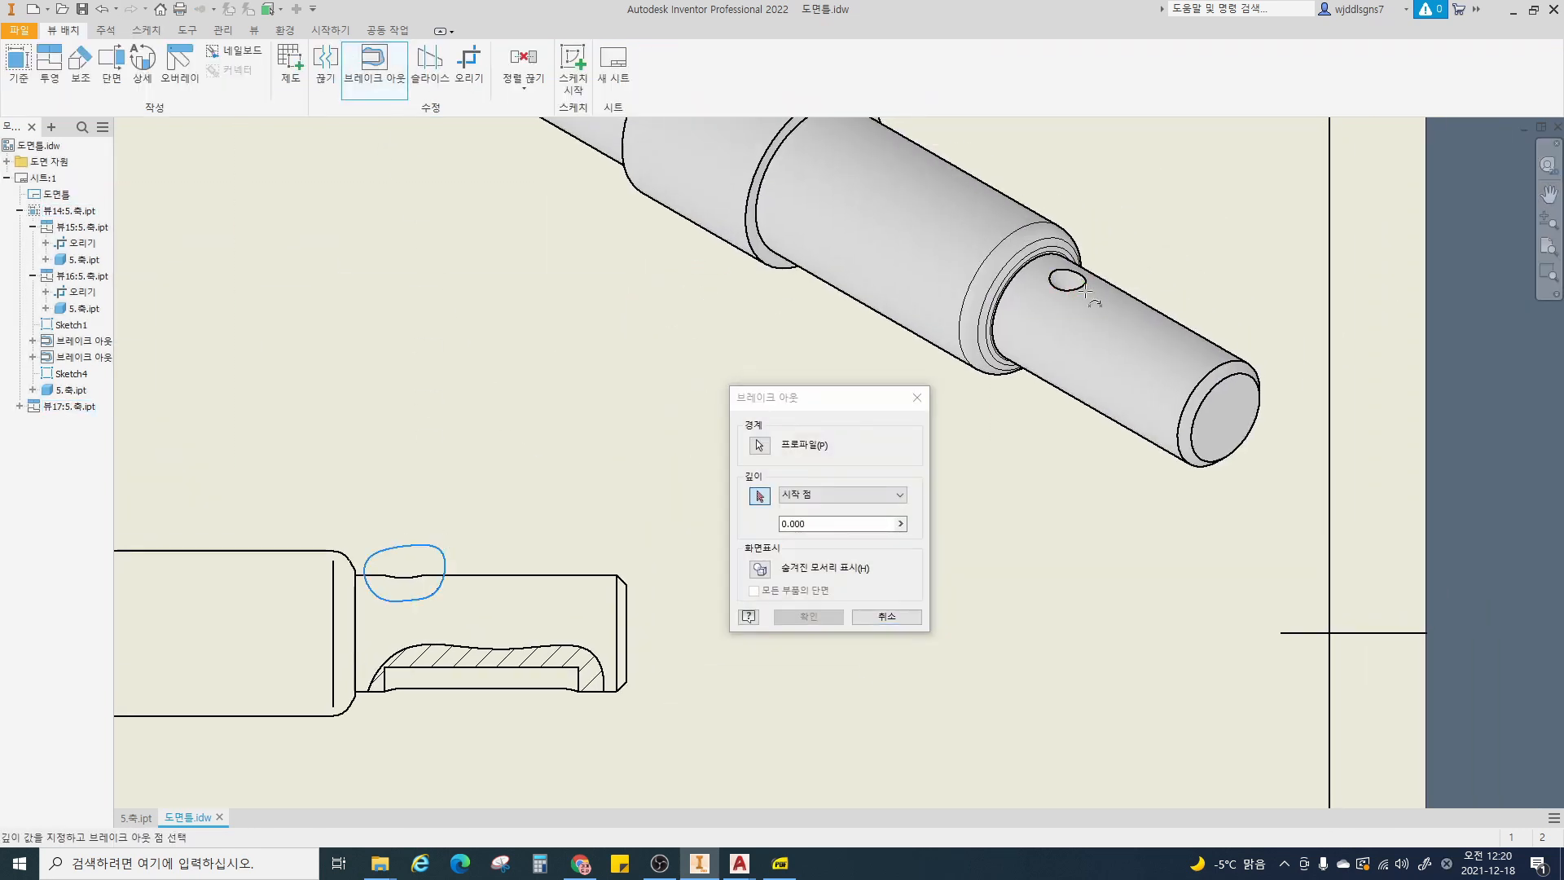
pyautogui.click(758, 446)
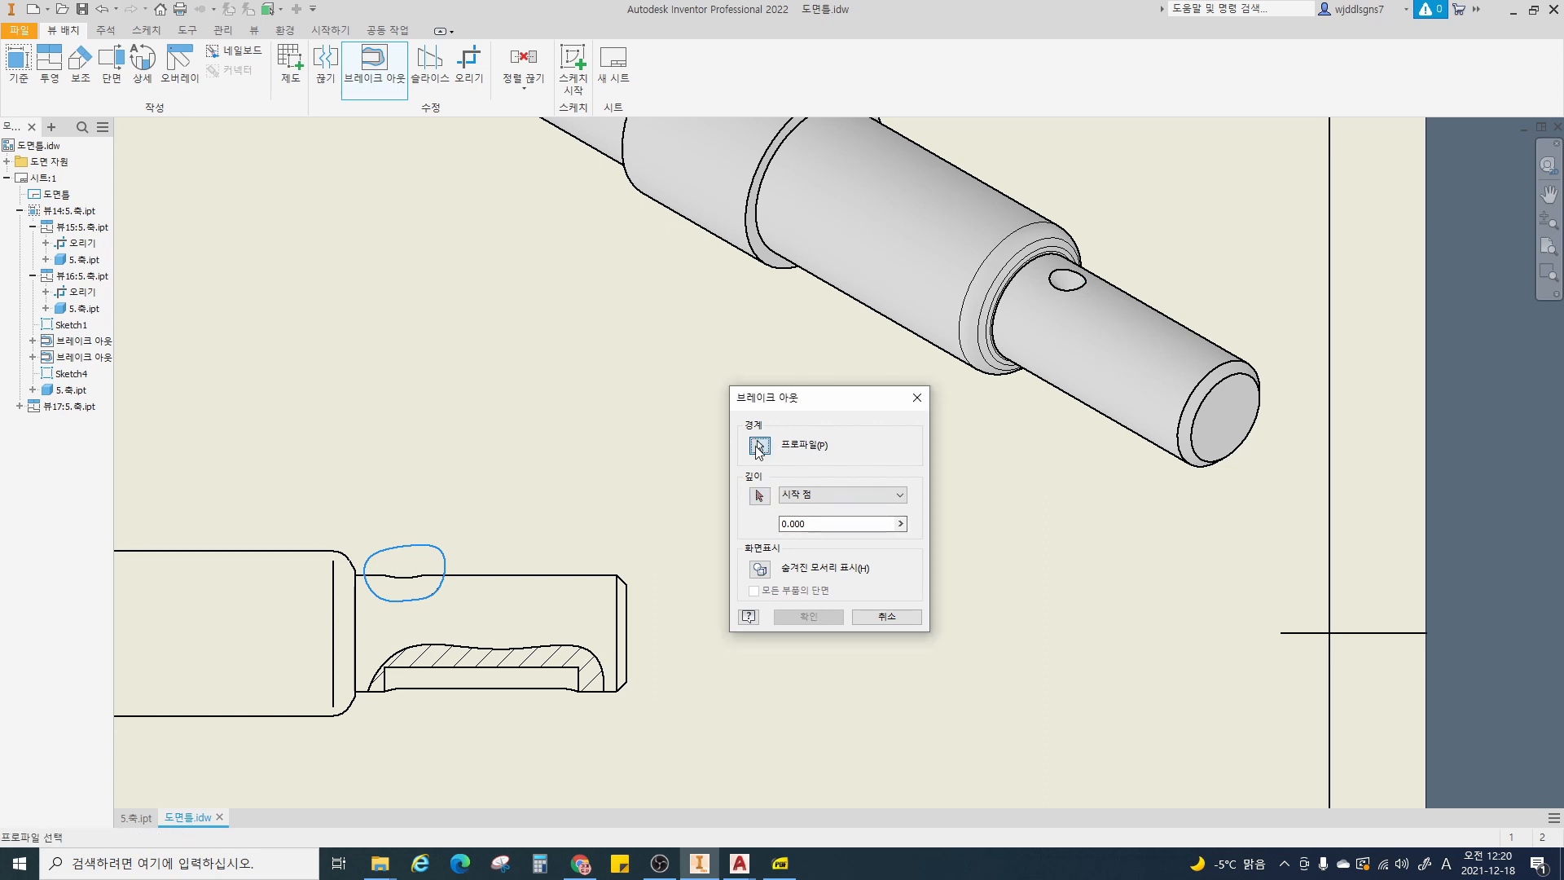
pyautogui.click(759, 495)
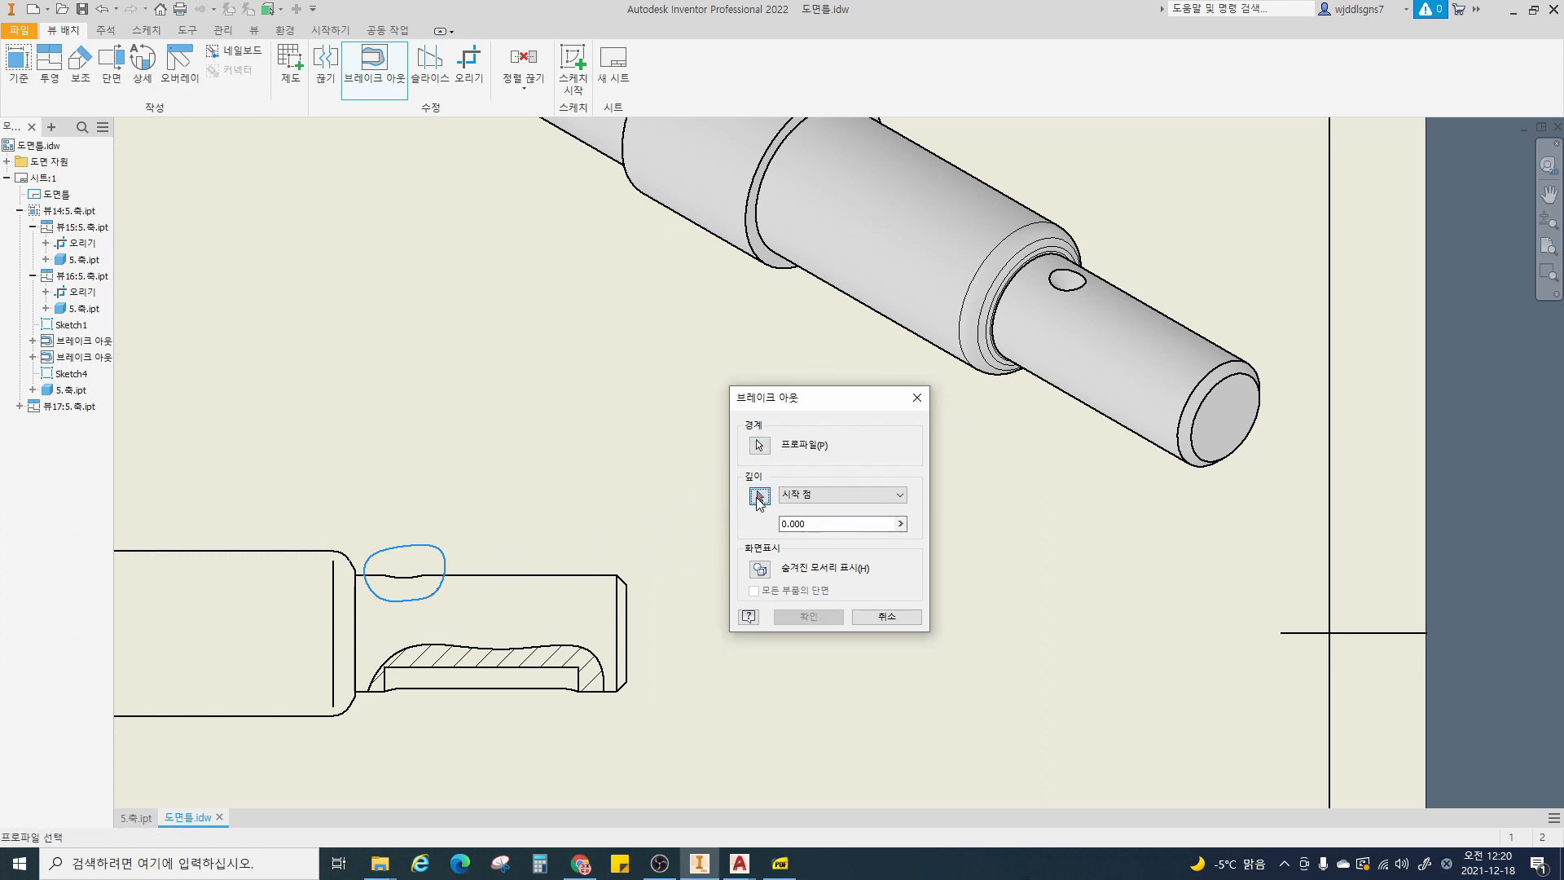
pyautogui.click(1082, 285)
pyautogui.click(787, 616)
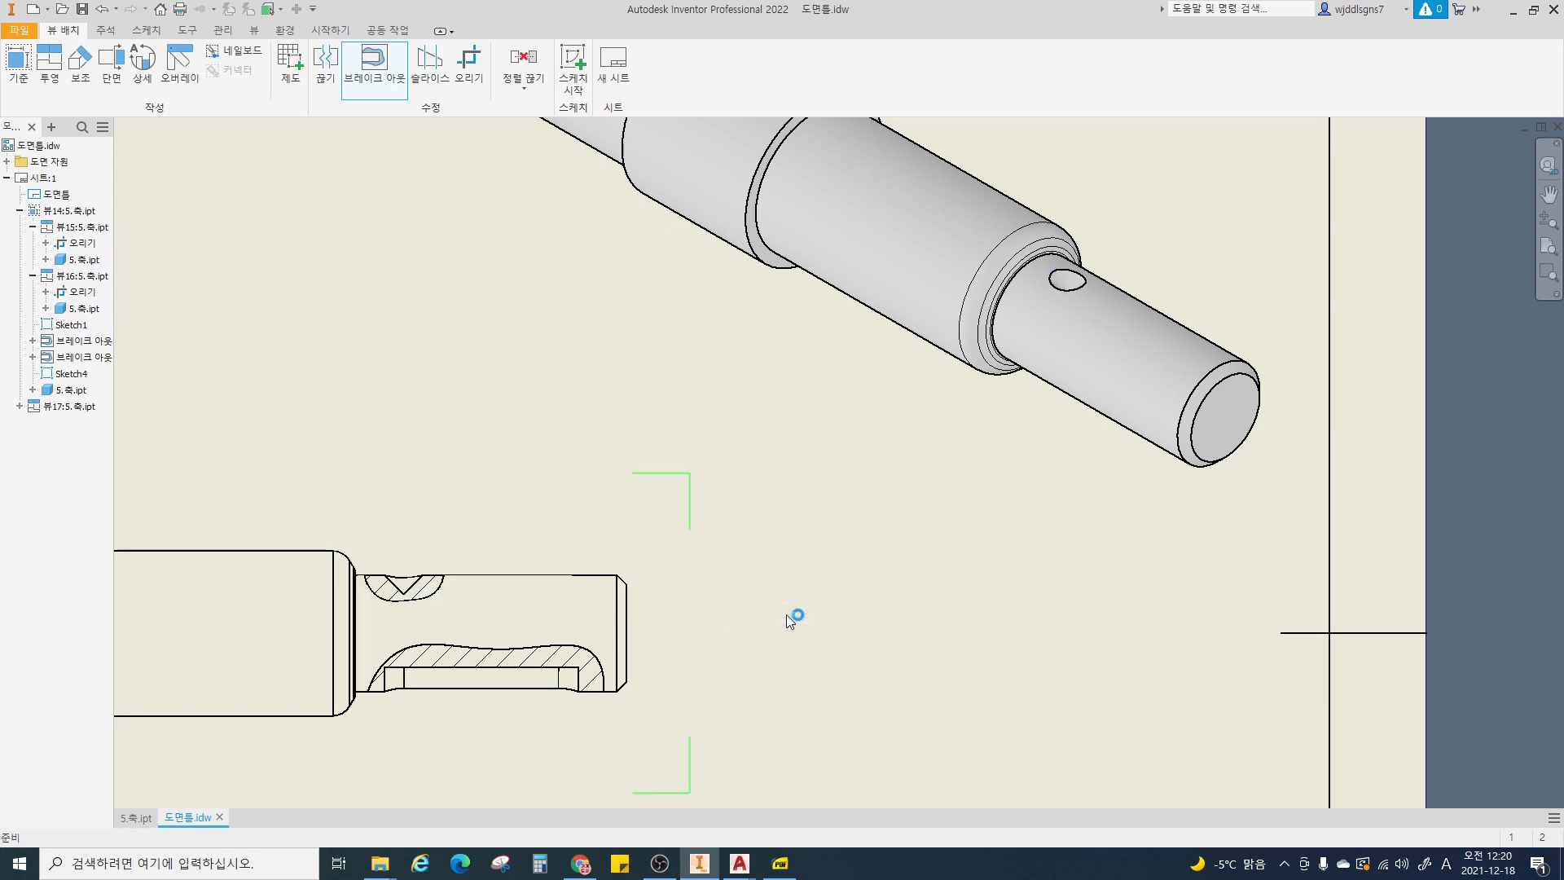
# - Assign the boundary curves of the small hole's and right keyway's break-out sections to the layer 0.18-해칭,치수선
pyautogui.scroll(4, 667, 603)
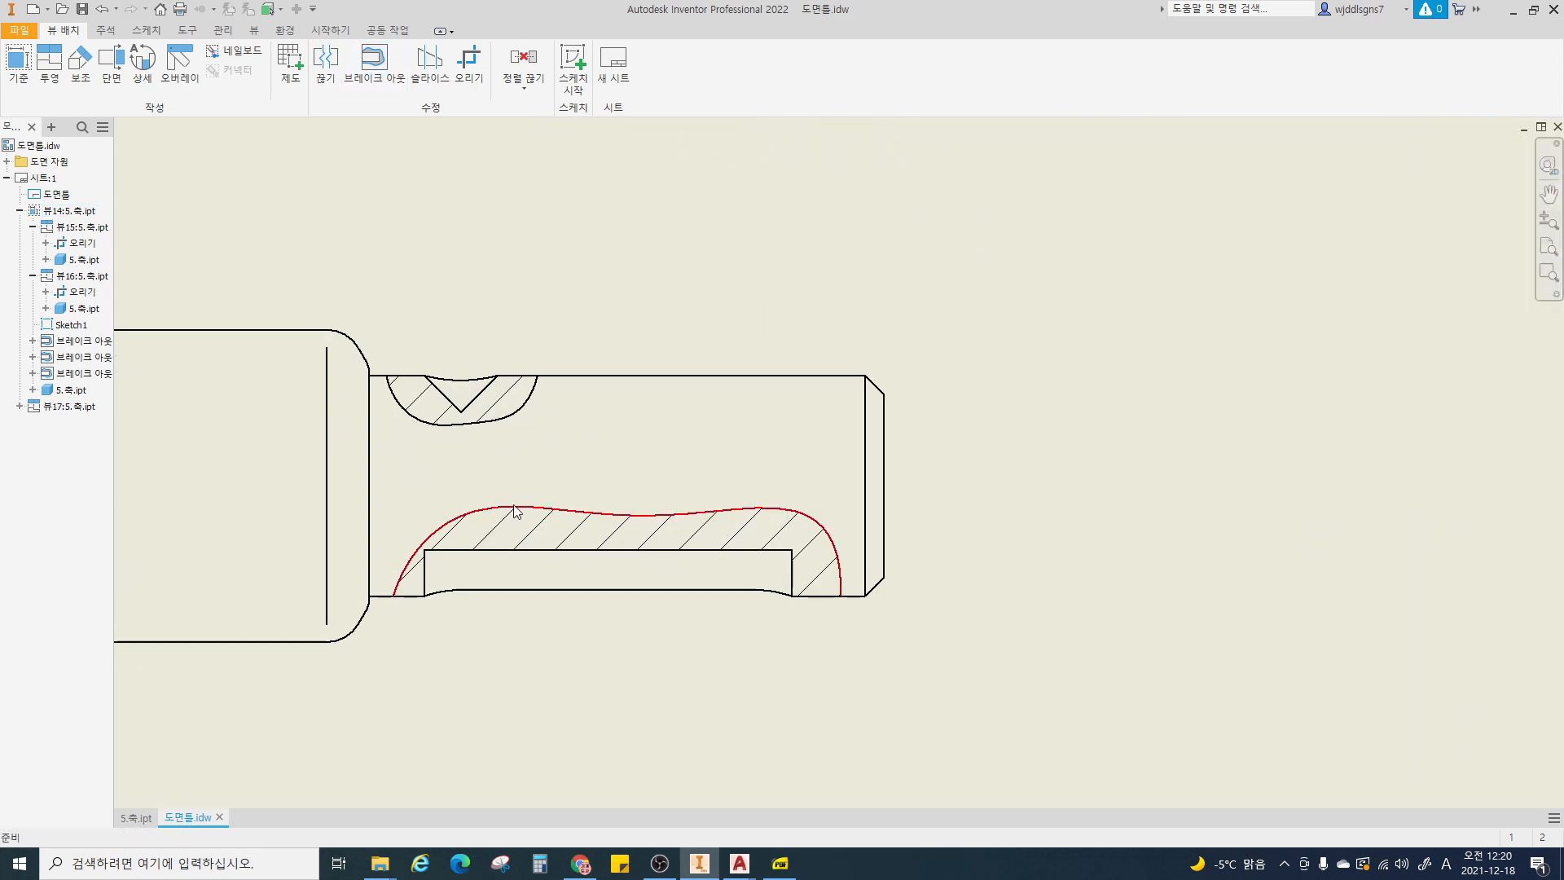
pyautogui.moveTo(515, 512); pyautogui.dragTo(593, 525, button='middle')
pyautogui.click(591, 521)
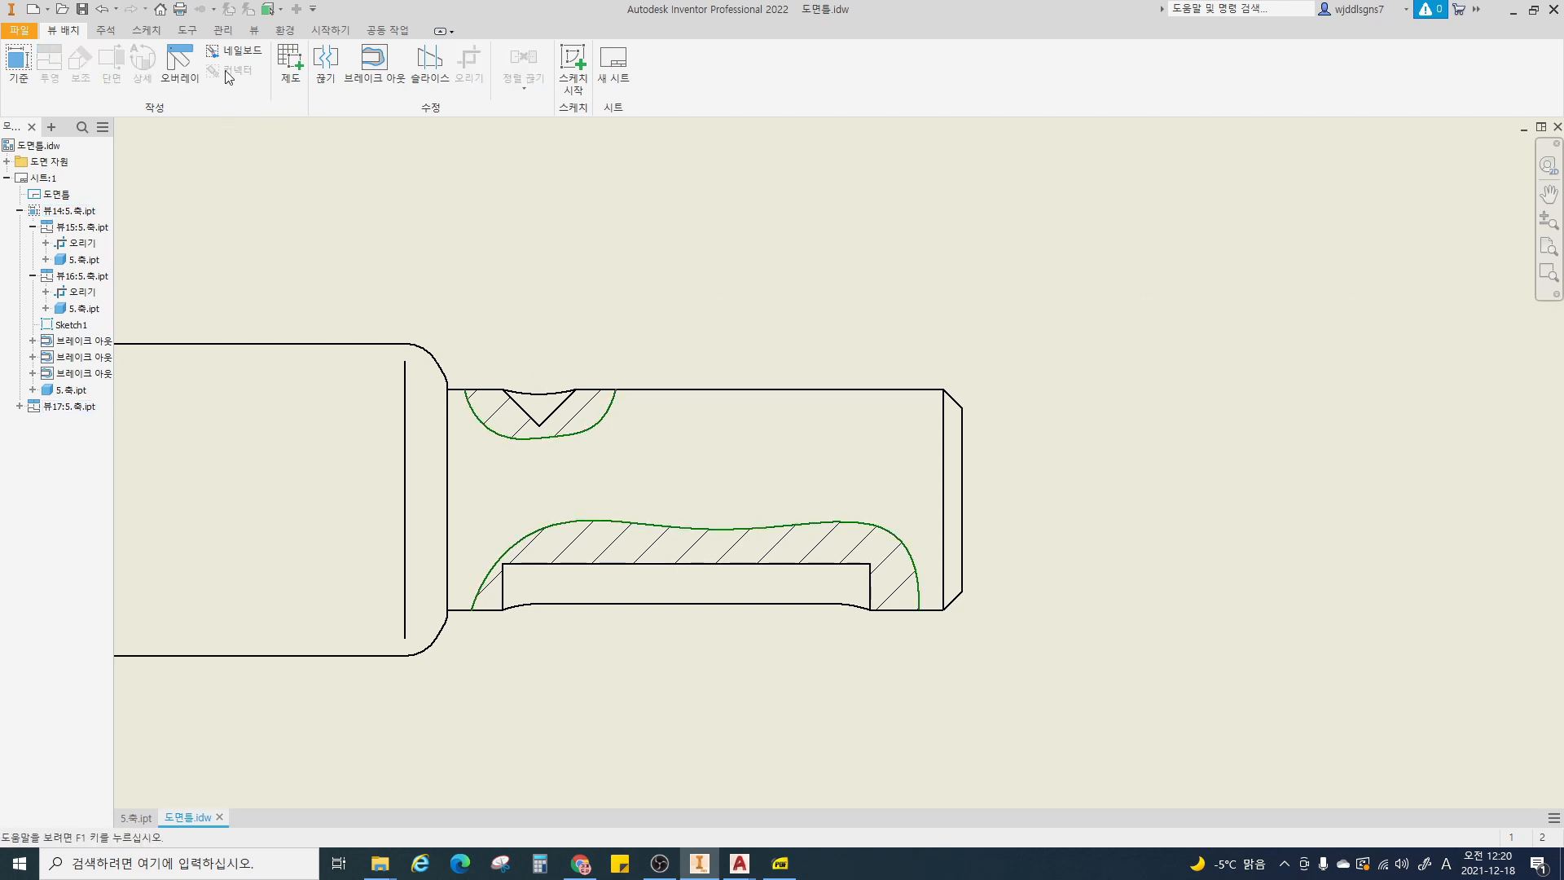
pyautogui.click(118, 31)
pyautogui.click(970, 53)
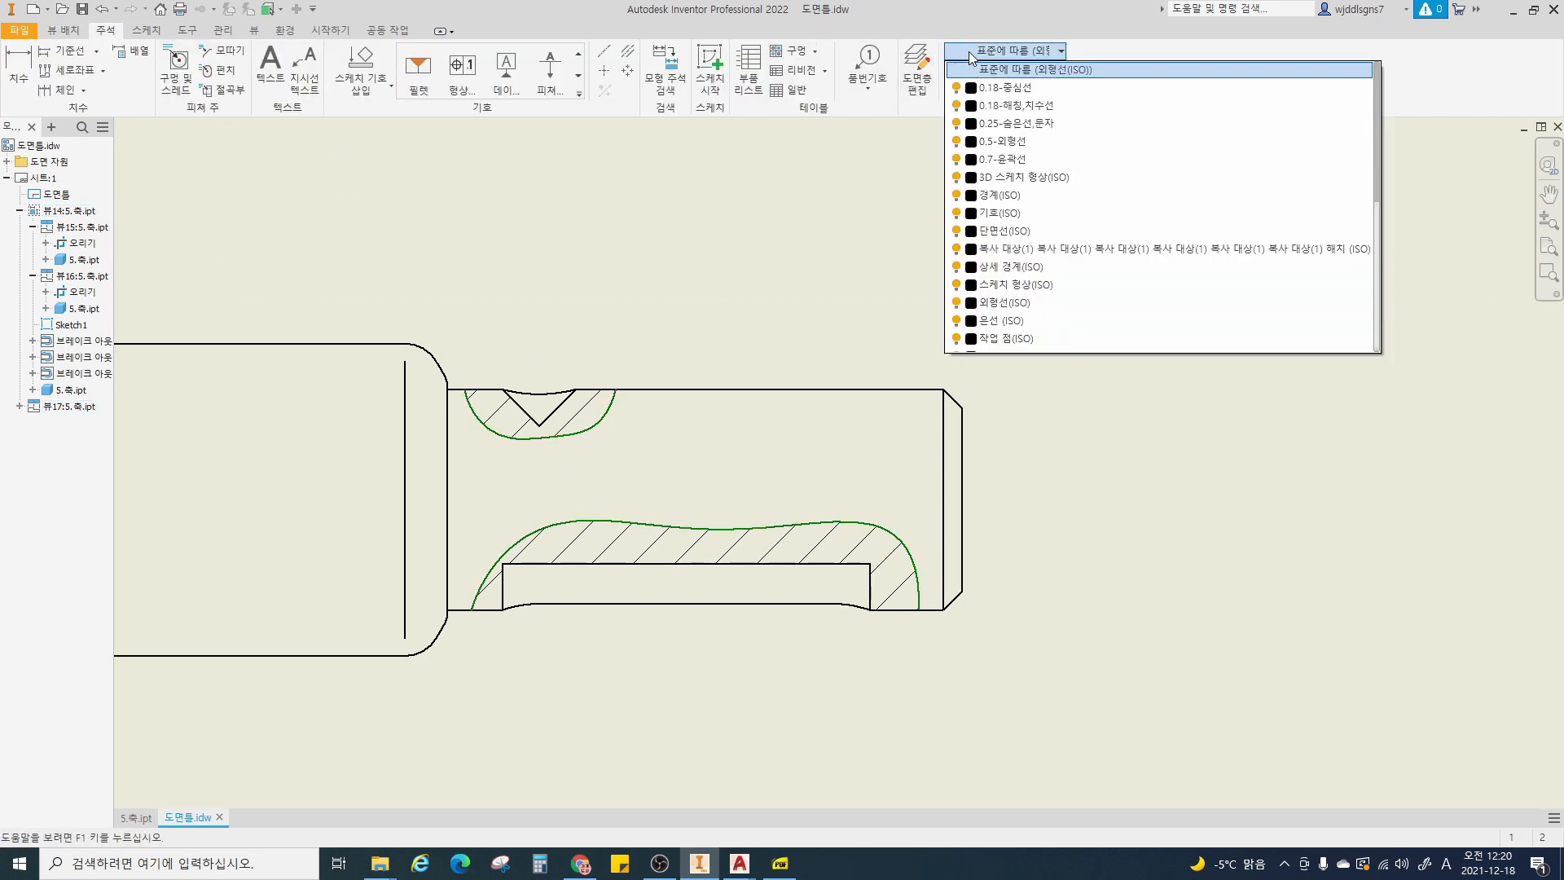
pyautogui.click(1004, 105)
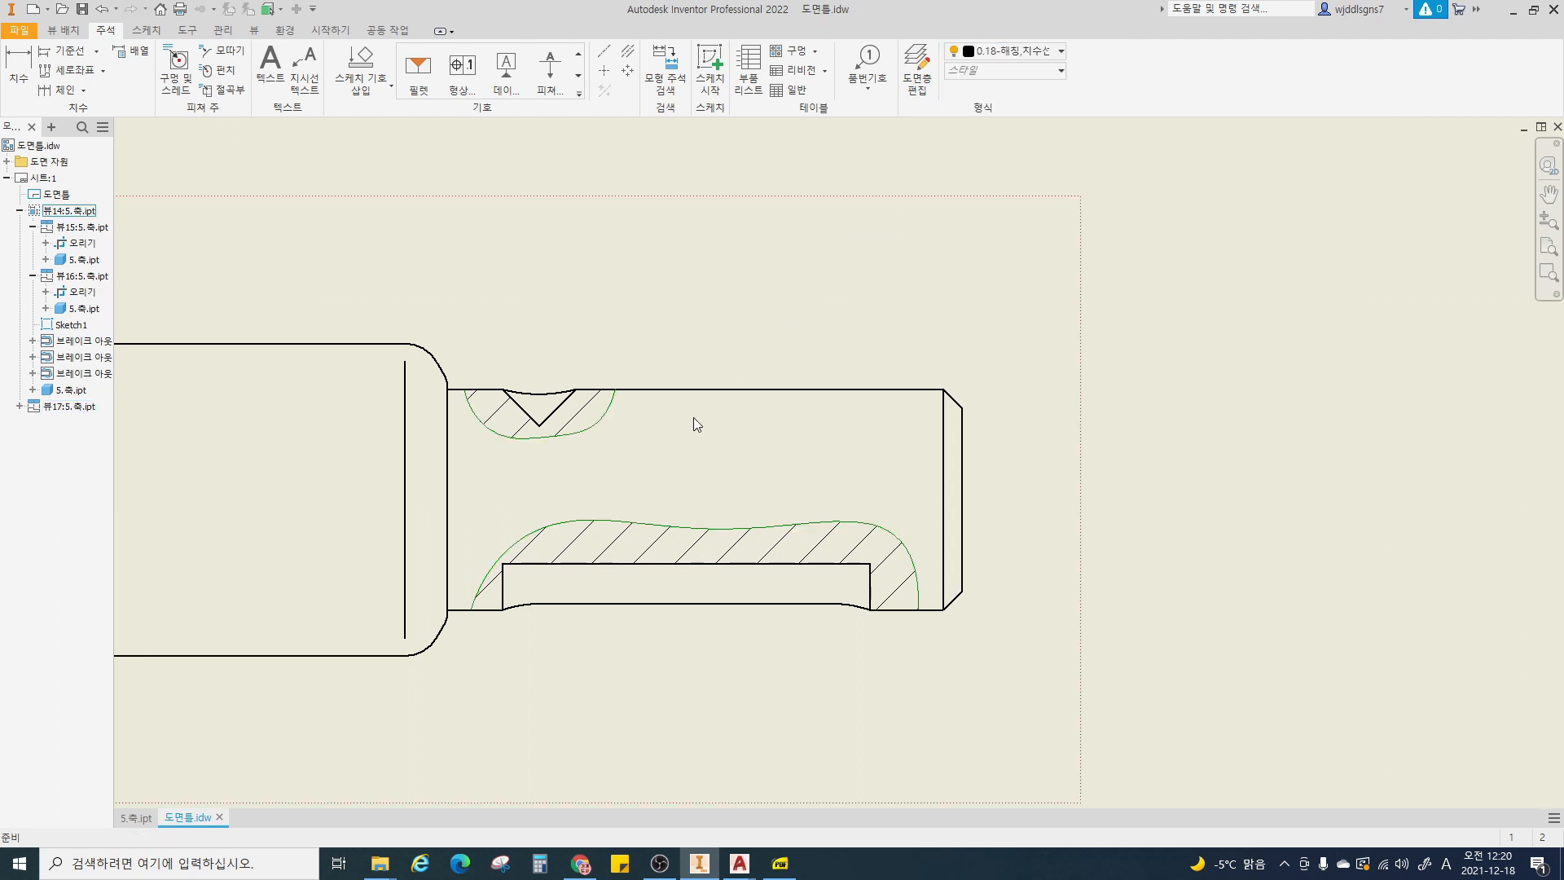
# - Add a bisector center line between the main shaft's upper and lower edges and extend it past both shaft ends
pyautogui.moveTo(691, 422); pyautogui.dragTo(695, 363, button='middle')
pyautogui.scroll(-5, 1059, 474)
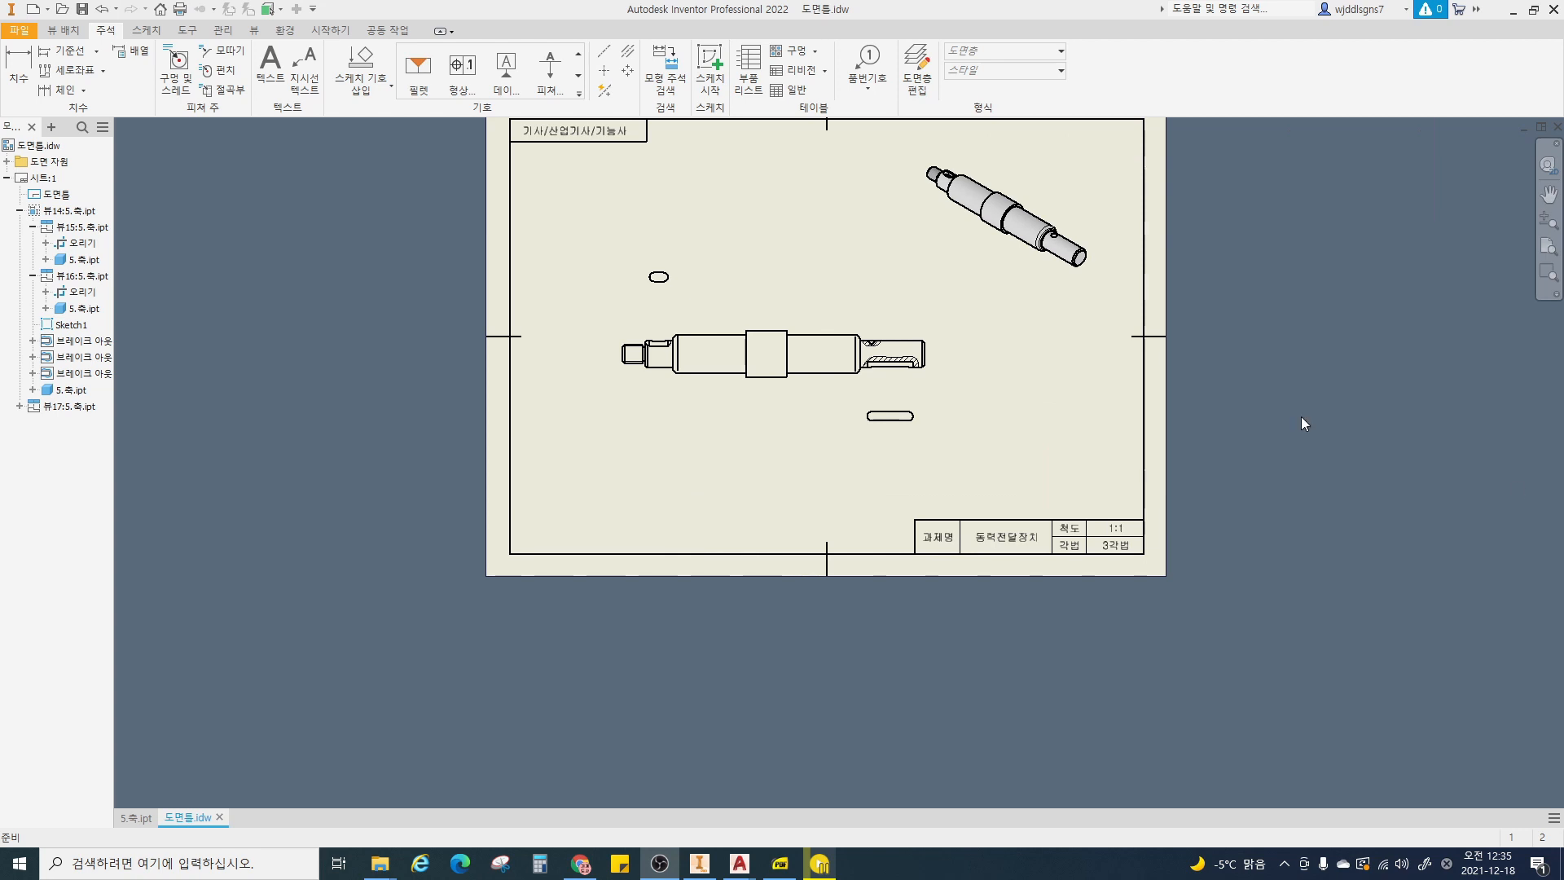
pyautogui.scroll(3, 814, 318)
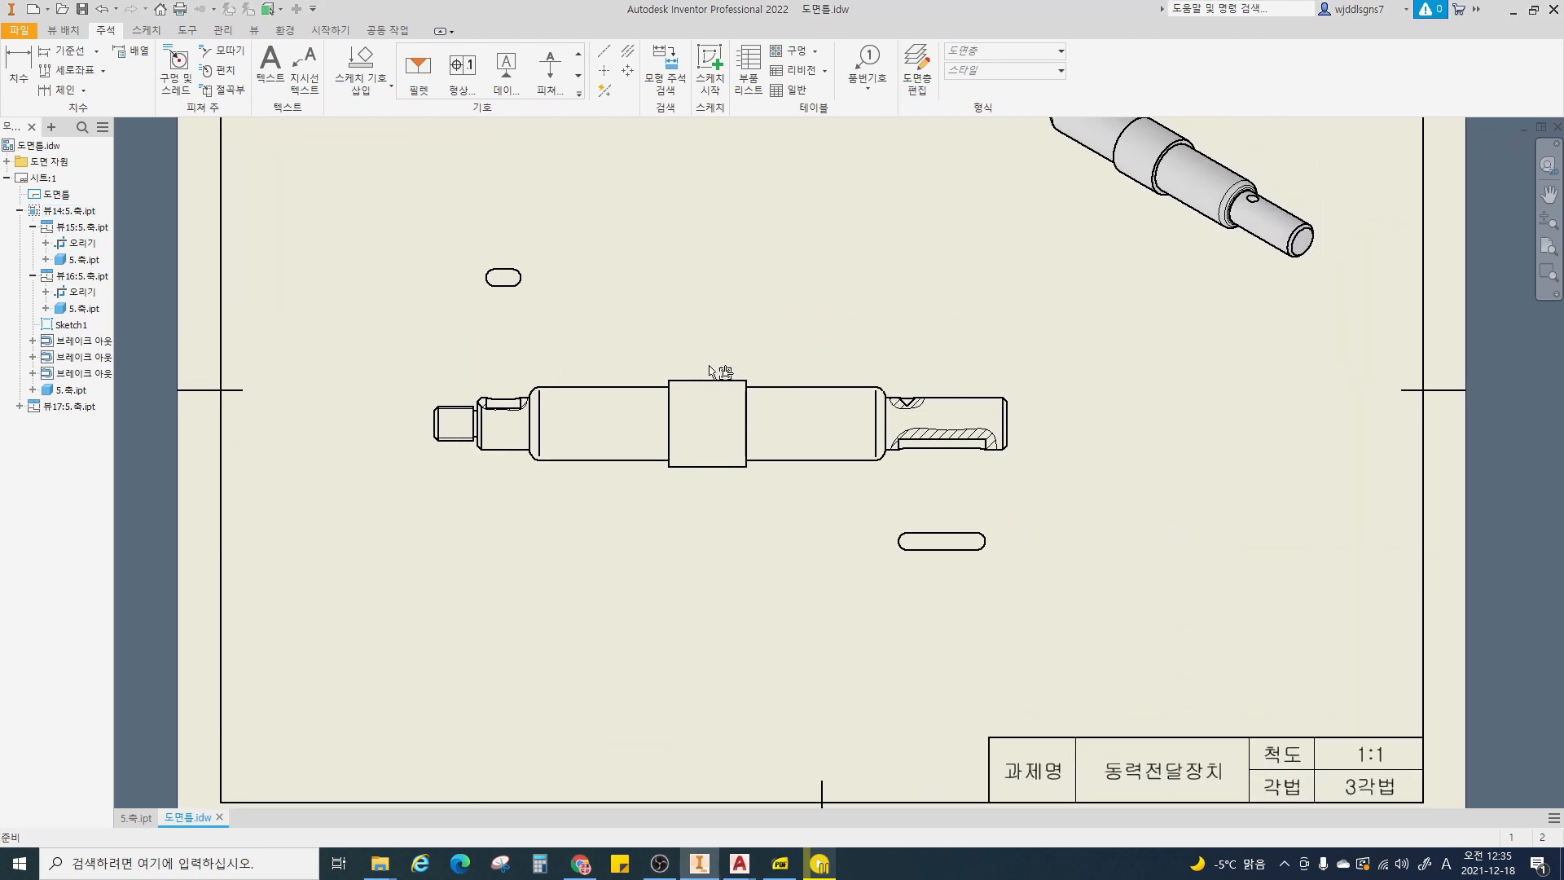
pyautogui.click(627, 53)
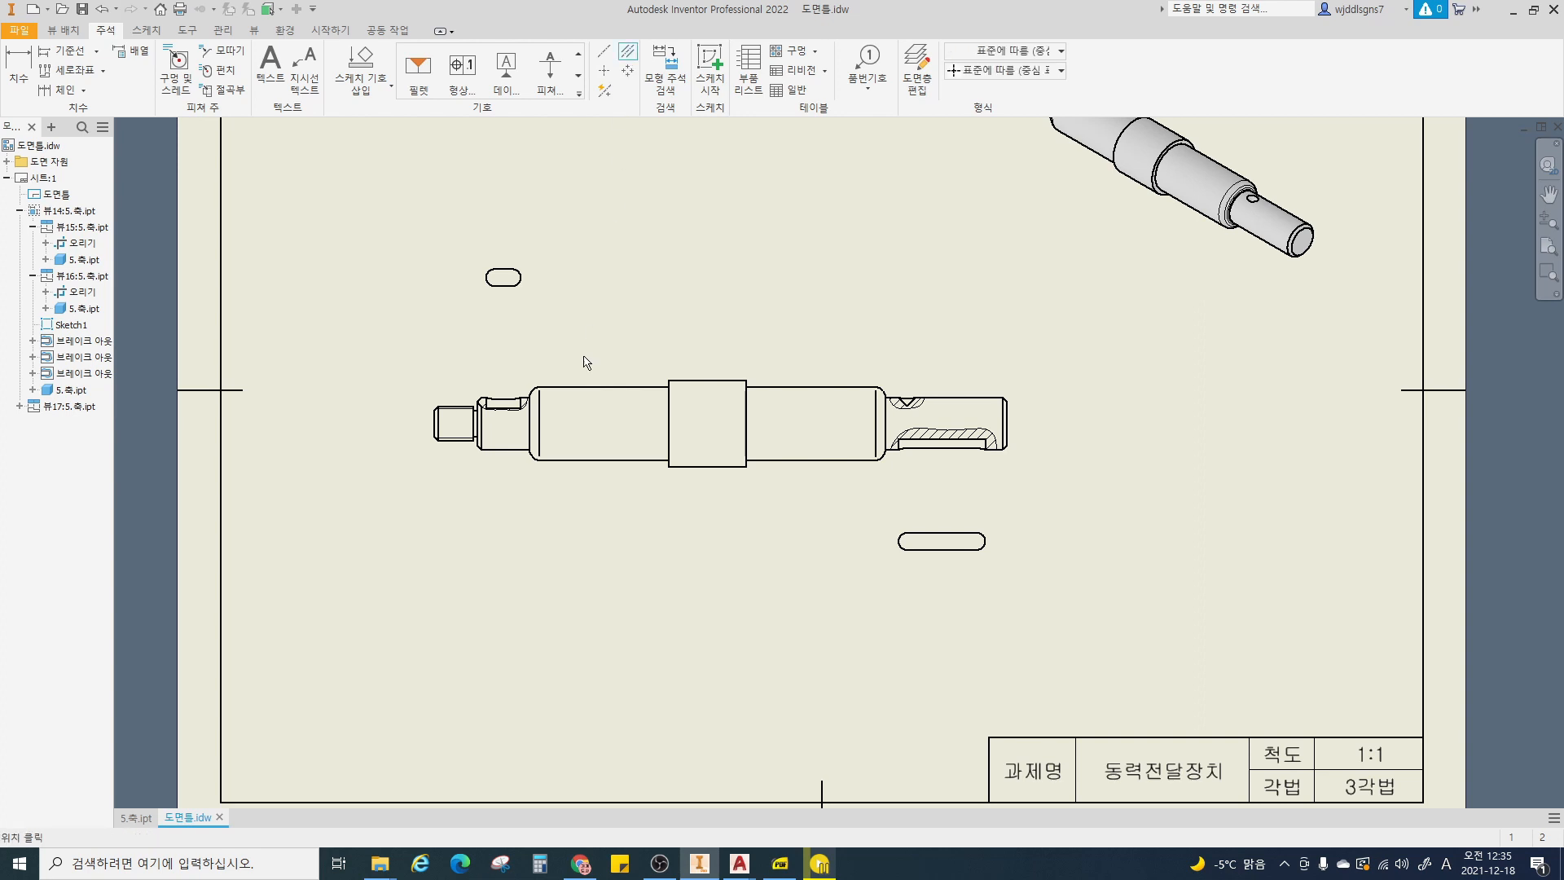
pyautogui.scroll(3, 585, 383)
pyautogui.click(611, 371)
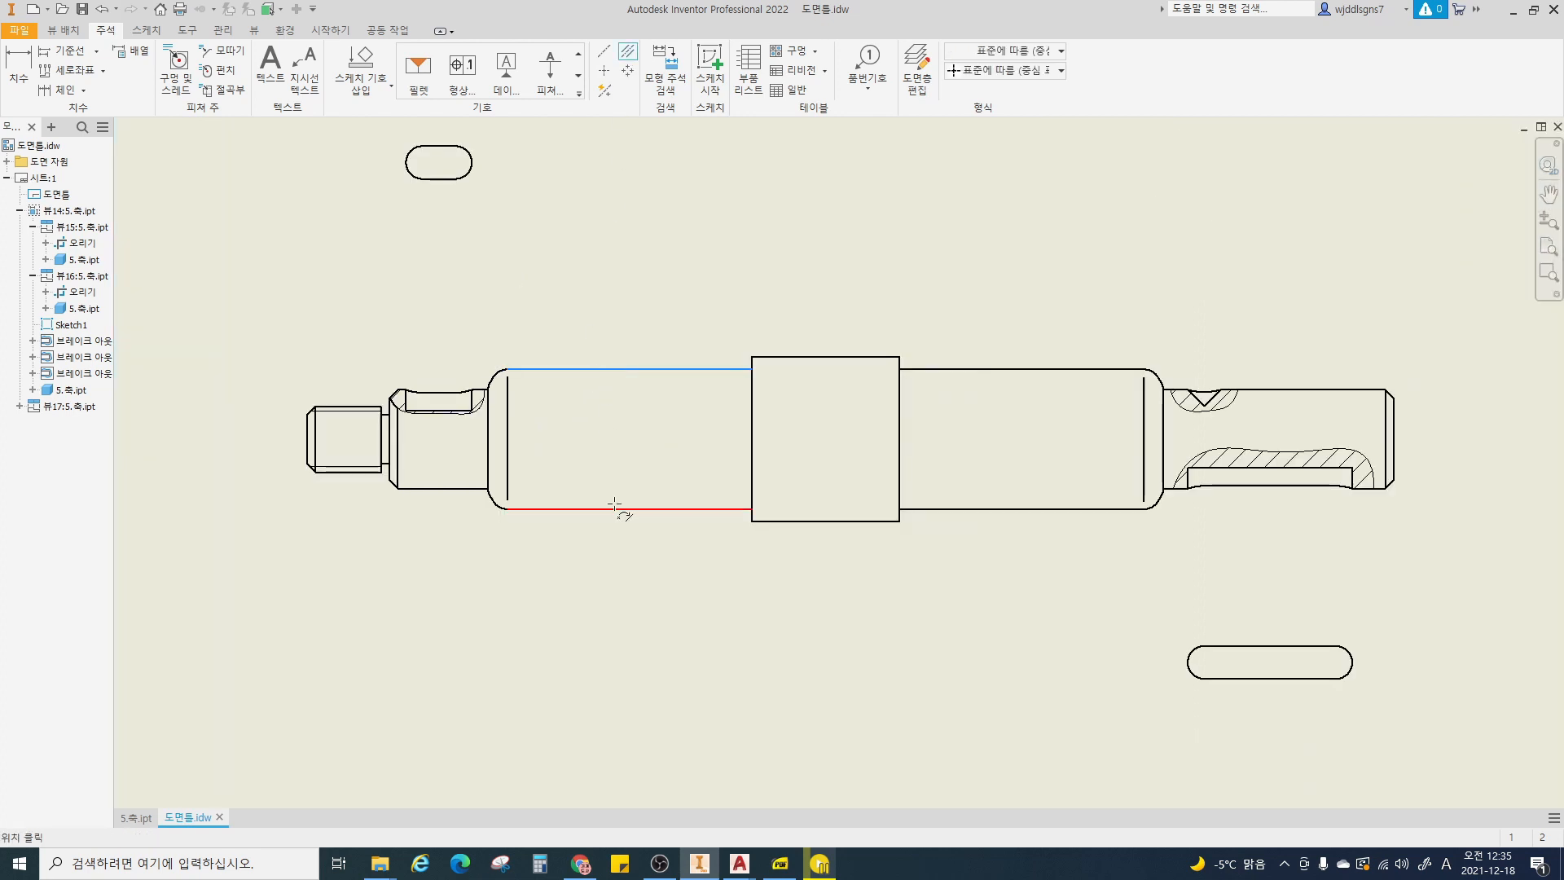
pyautogui.click(616, 509)
pyautogui.press('Escape')
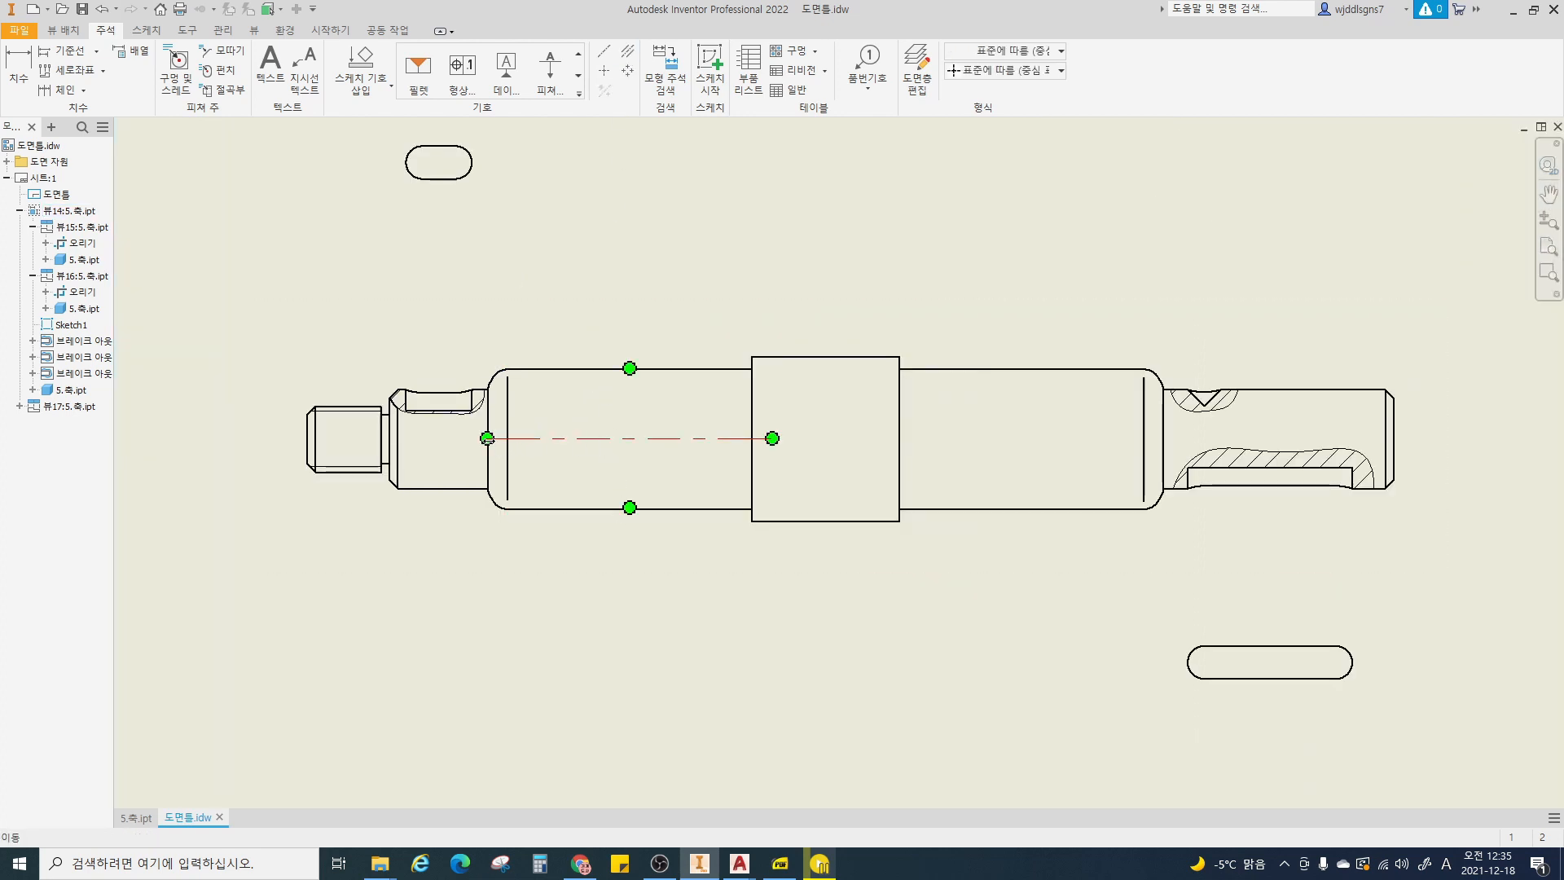
pyautogui.moveTo(487, 439); pyautogui.dragTo(275, 439)
pyautogui.moveTo(773, 438); pyautogui.dragTo(1290, 453)
pyautogui.moveTo(1437, 454); pyautogui.dragTo(1439, 453)
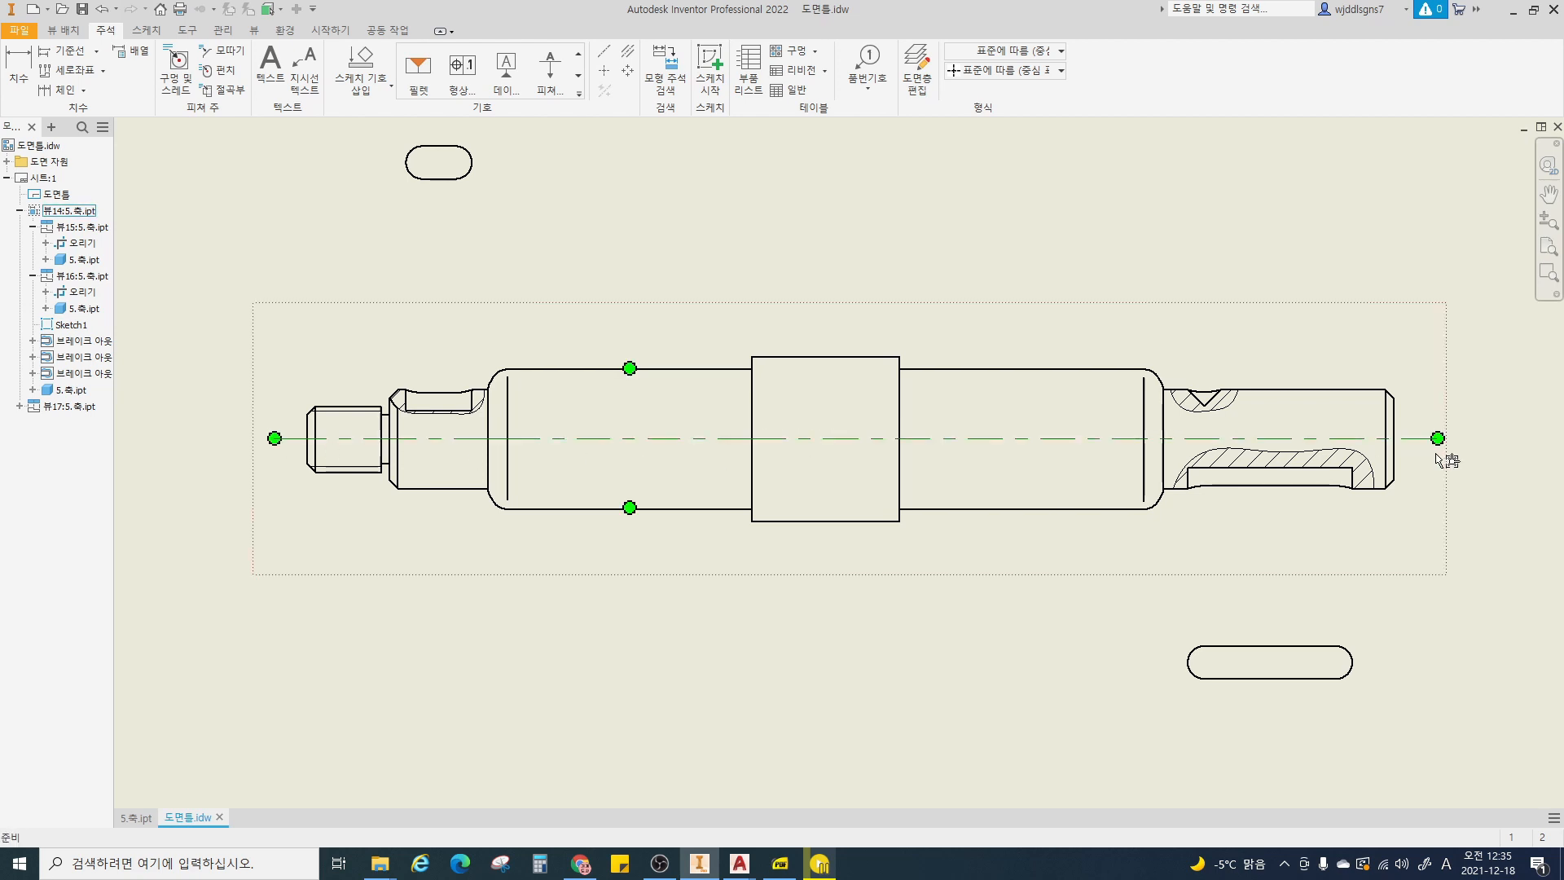
pyautogui.scroll(-3, 1160, 491)
pyautogui.moveTo(1150, 510); pyautogui.dragTo(996, 515, button='middle')
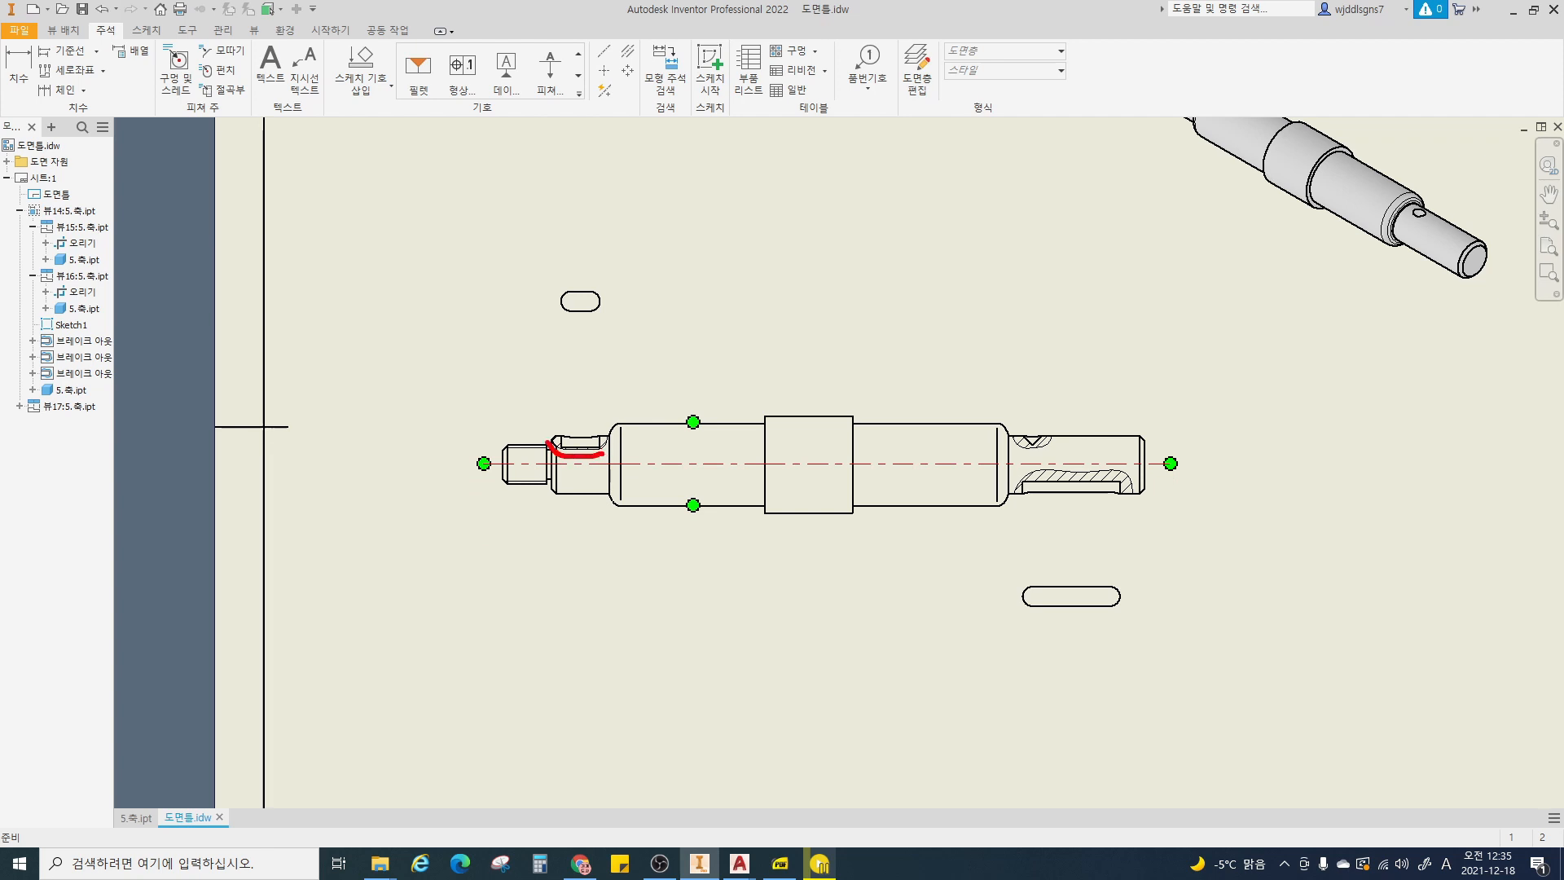
pyautogui.moveTo(616, 343)
pyautogui.mouseDown()
pyautogui.moveTo(554, 322)
pyautogui.moveTo(627, 342)
pyautogui.mouseUp()
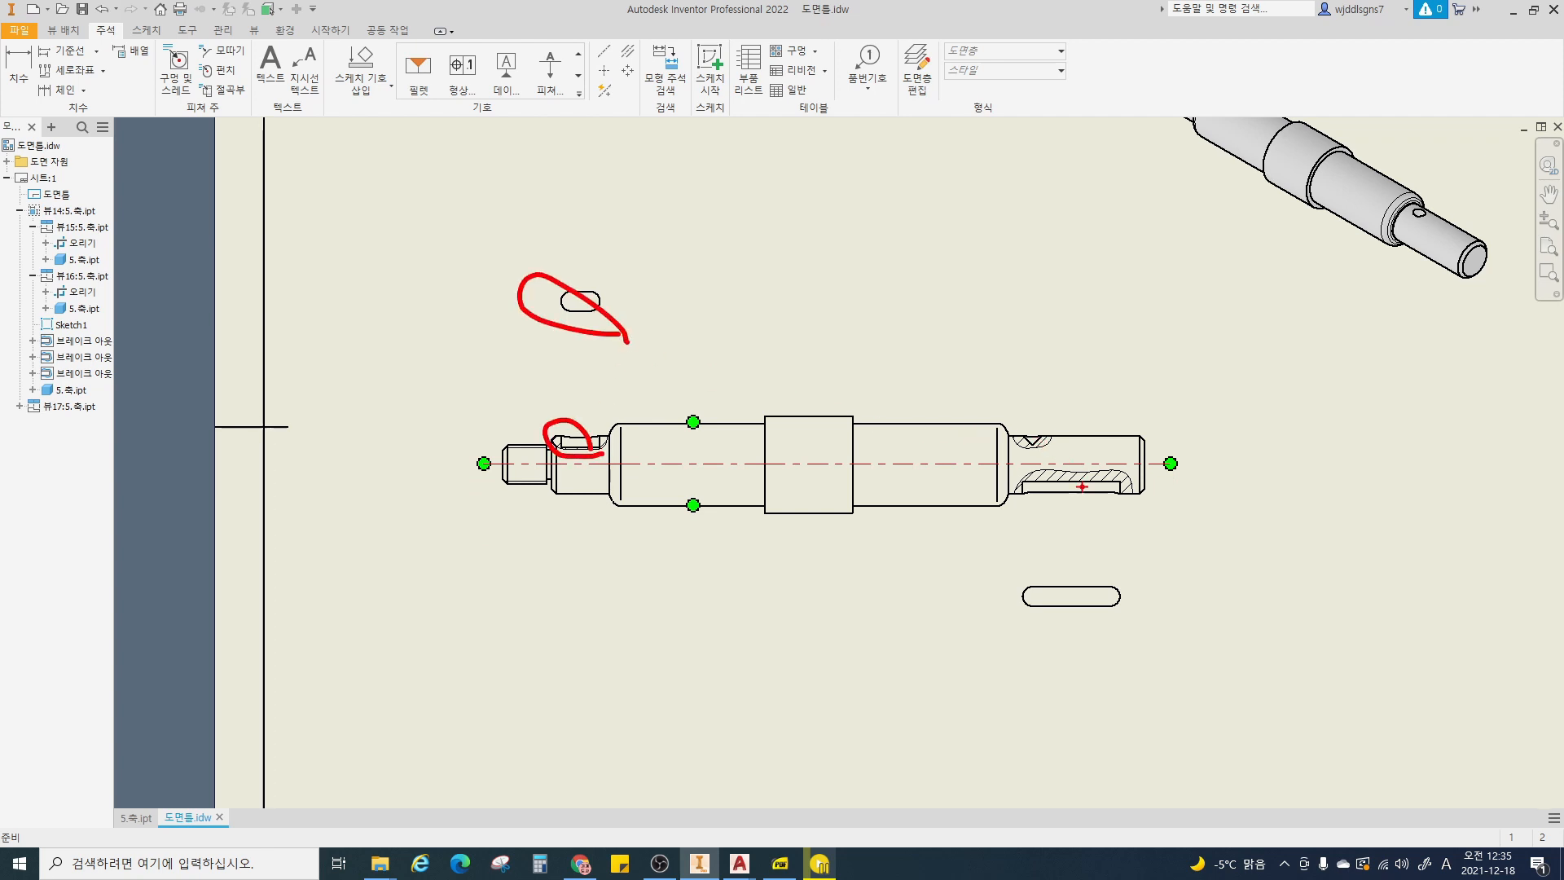
pyautogui.moveTo(1082, 486); pyautogui.dragTo(1080, 510)
pyautogui.moveTo(1085, 572); pyautogui.dragTo(1092, 606)
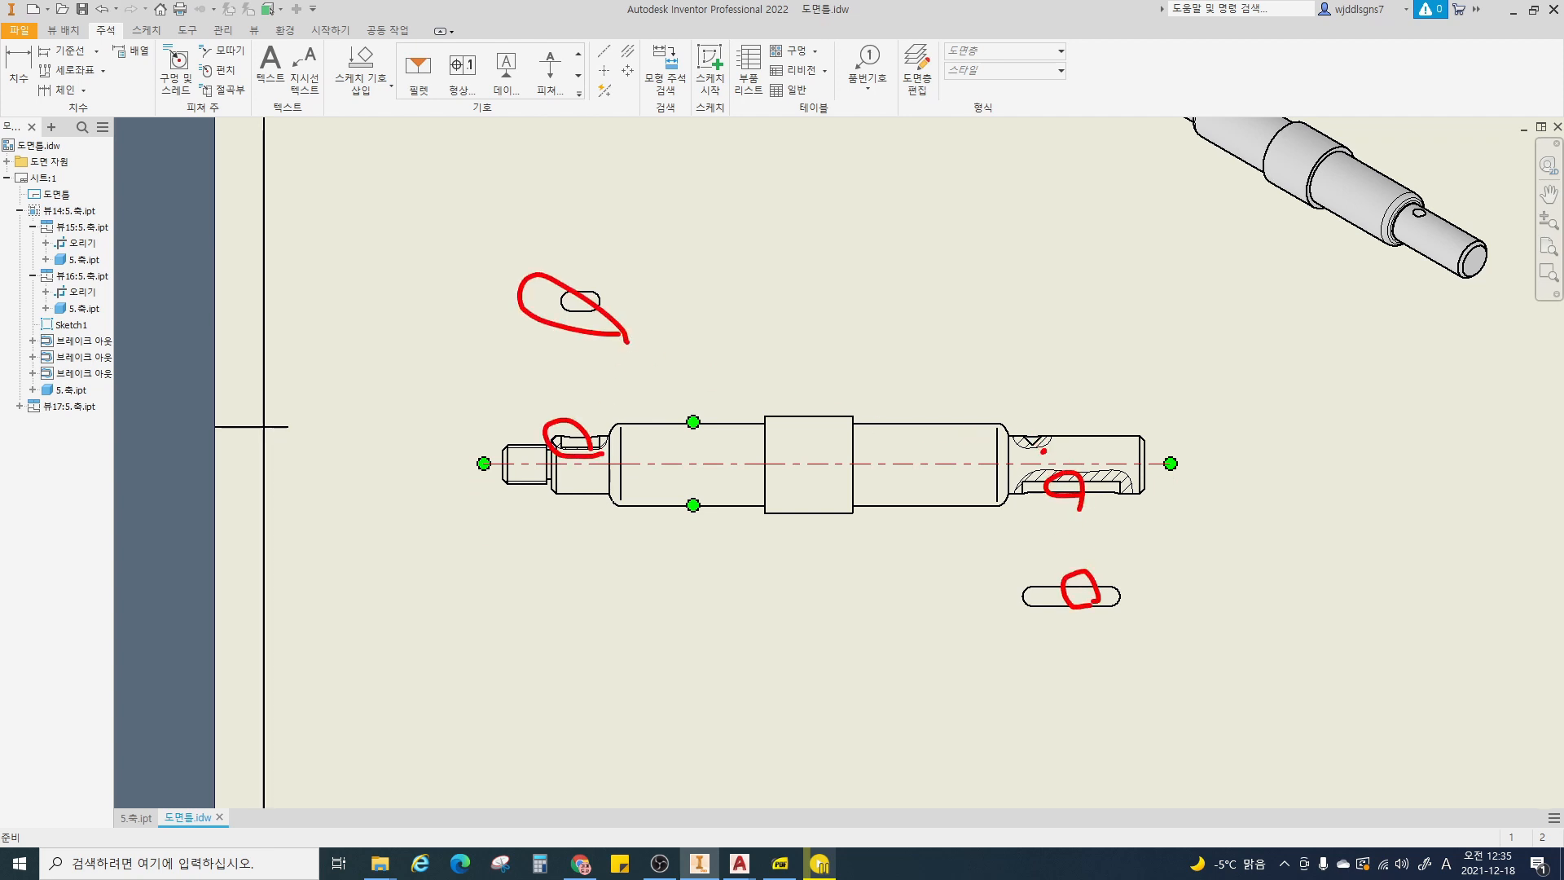
pyautogui.moveTo(1044, 450)
pyautogui.mouseDown()
pyautogui.moveTo(1027, 422)
pyautogui.moveTo(1050, 444)
pyautogui.moveTo(1035, 453)
pyautogui.mouseUp()
pyautogui.press('Escape')
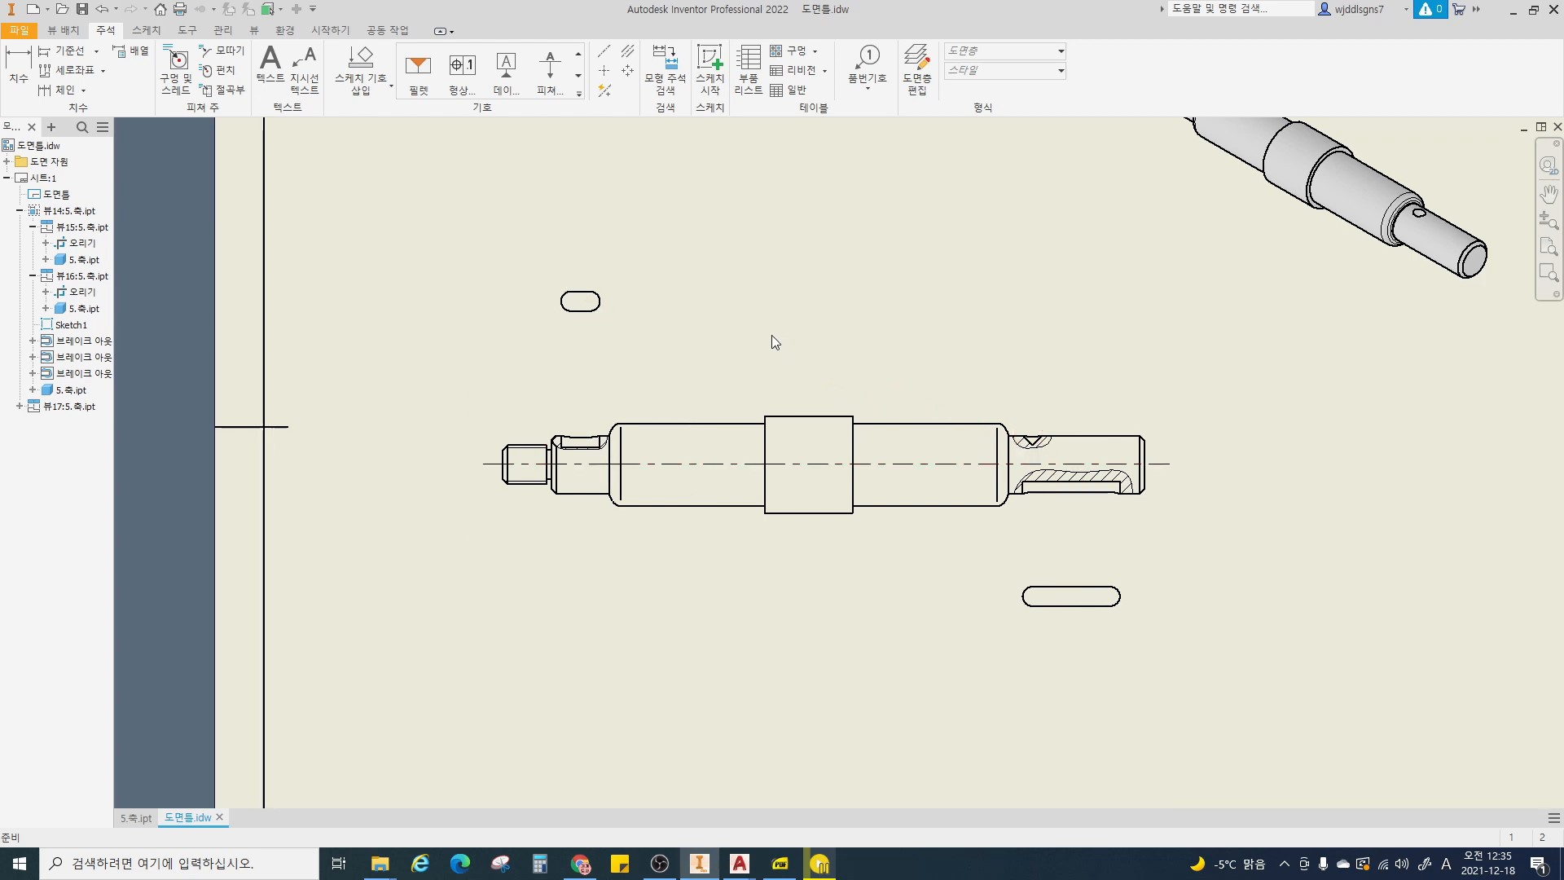
# - Add a vertical center line through the upper and lower ends of the left arc in the upper keyway view
pyautogui.click(604, 56)
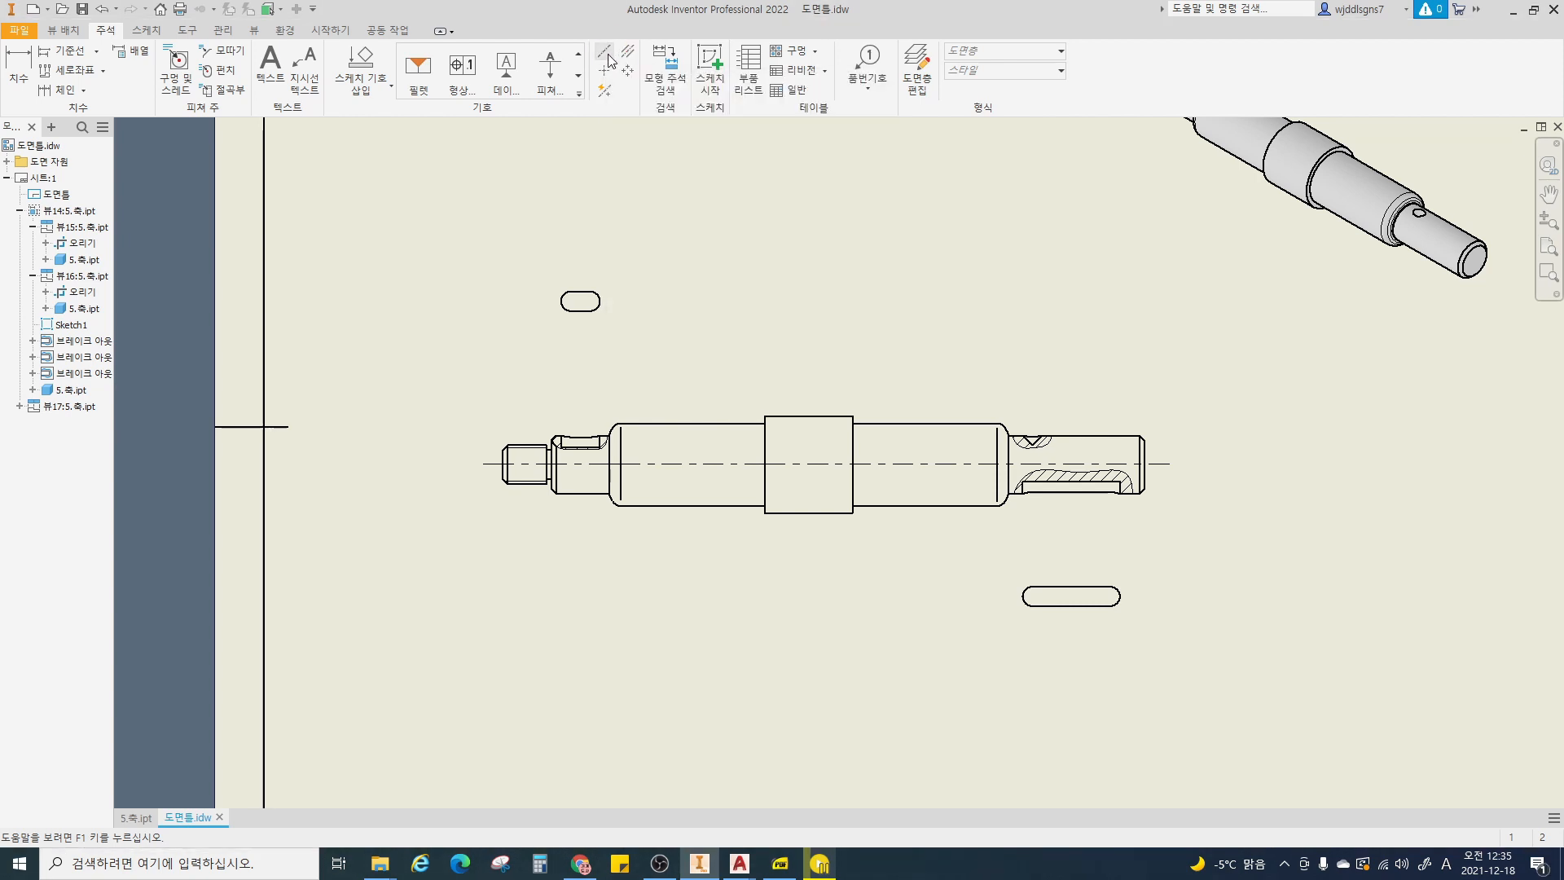
pyautogui.scroll(-3, 578, 322)
pyautogui.scroll(-3, 574, 318)
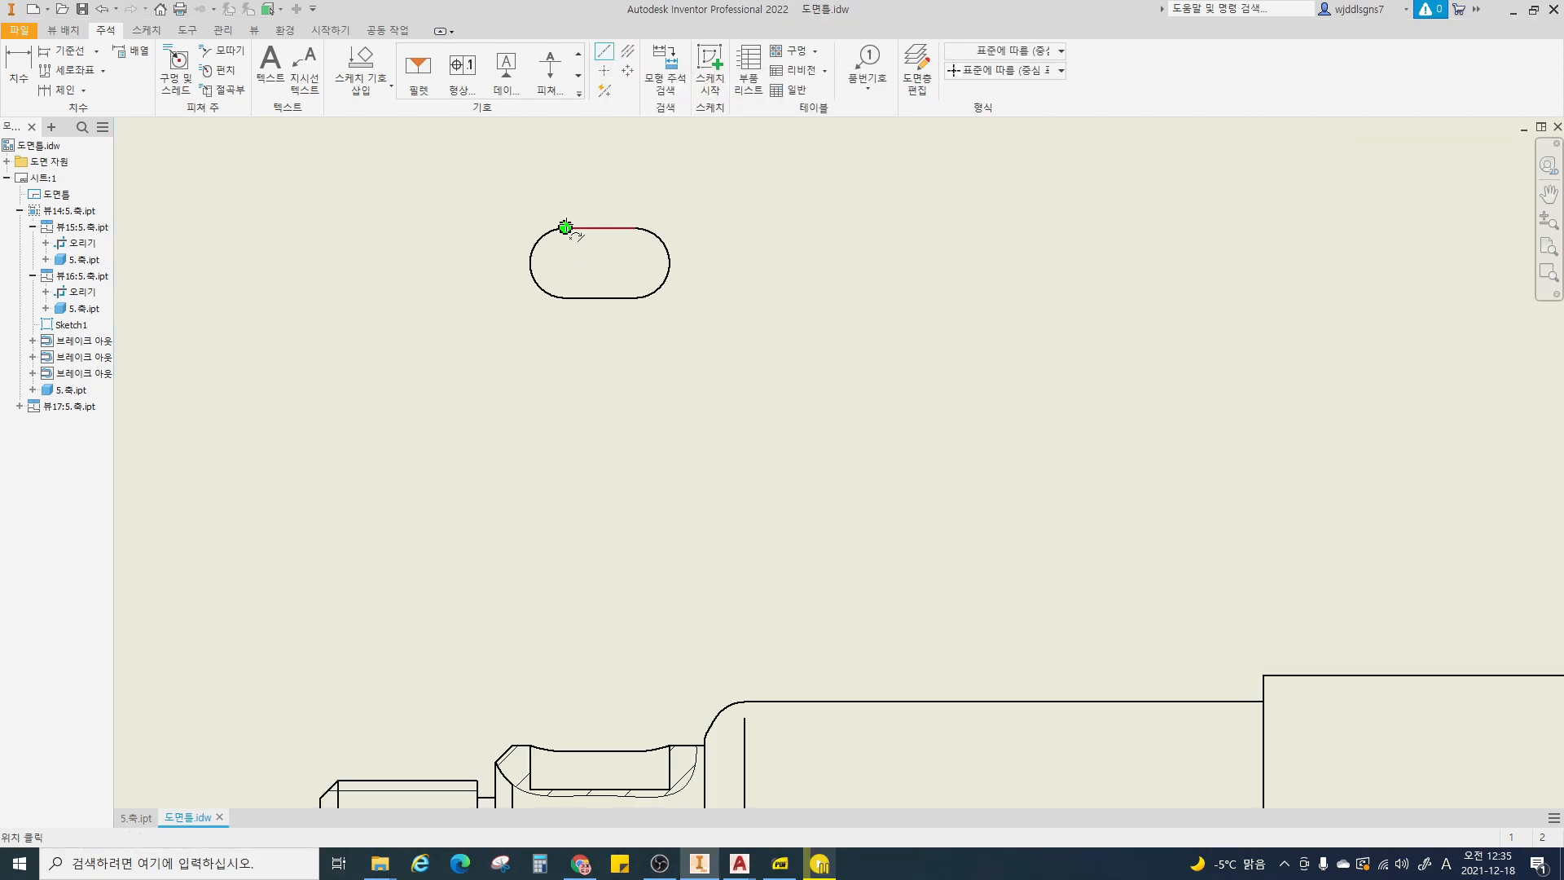
pyautogui.moveTo(565, 227); pyautogui.dragTo(558, 293, button='middle')
pyautogui.scroll(-3, 557, 293)
pyautogui.scroll(2, 557, 294)
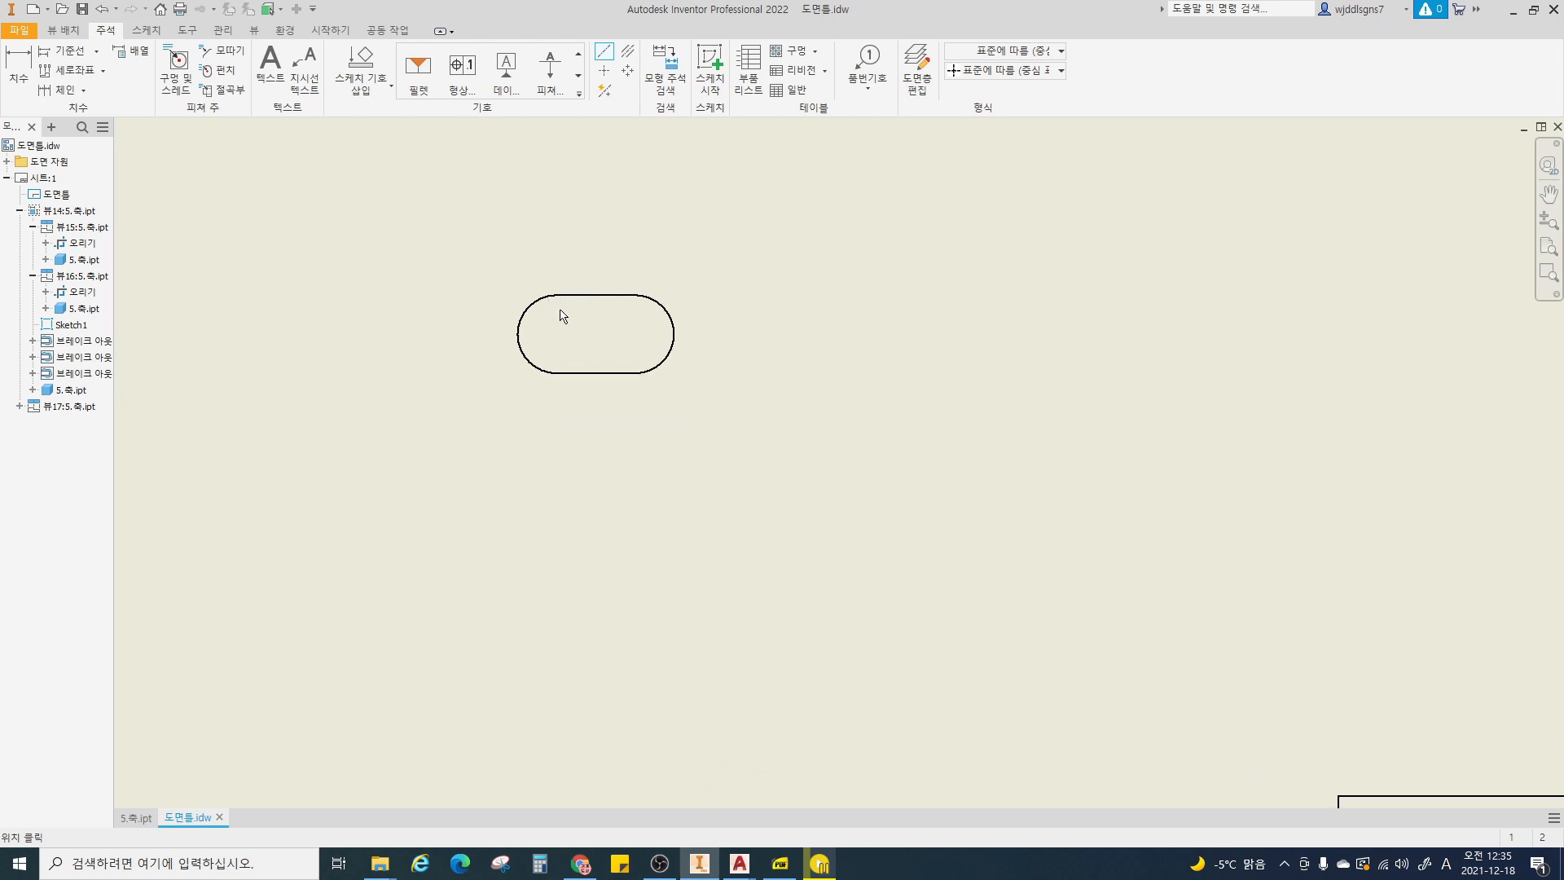
pyautogui.scroll(-3, 557, 293)
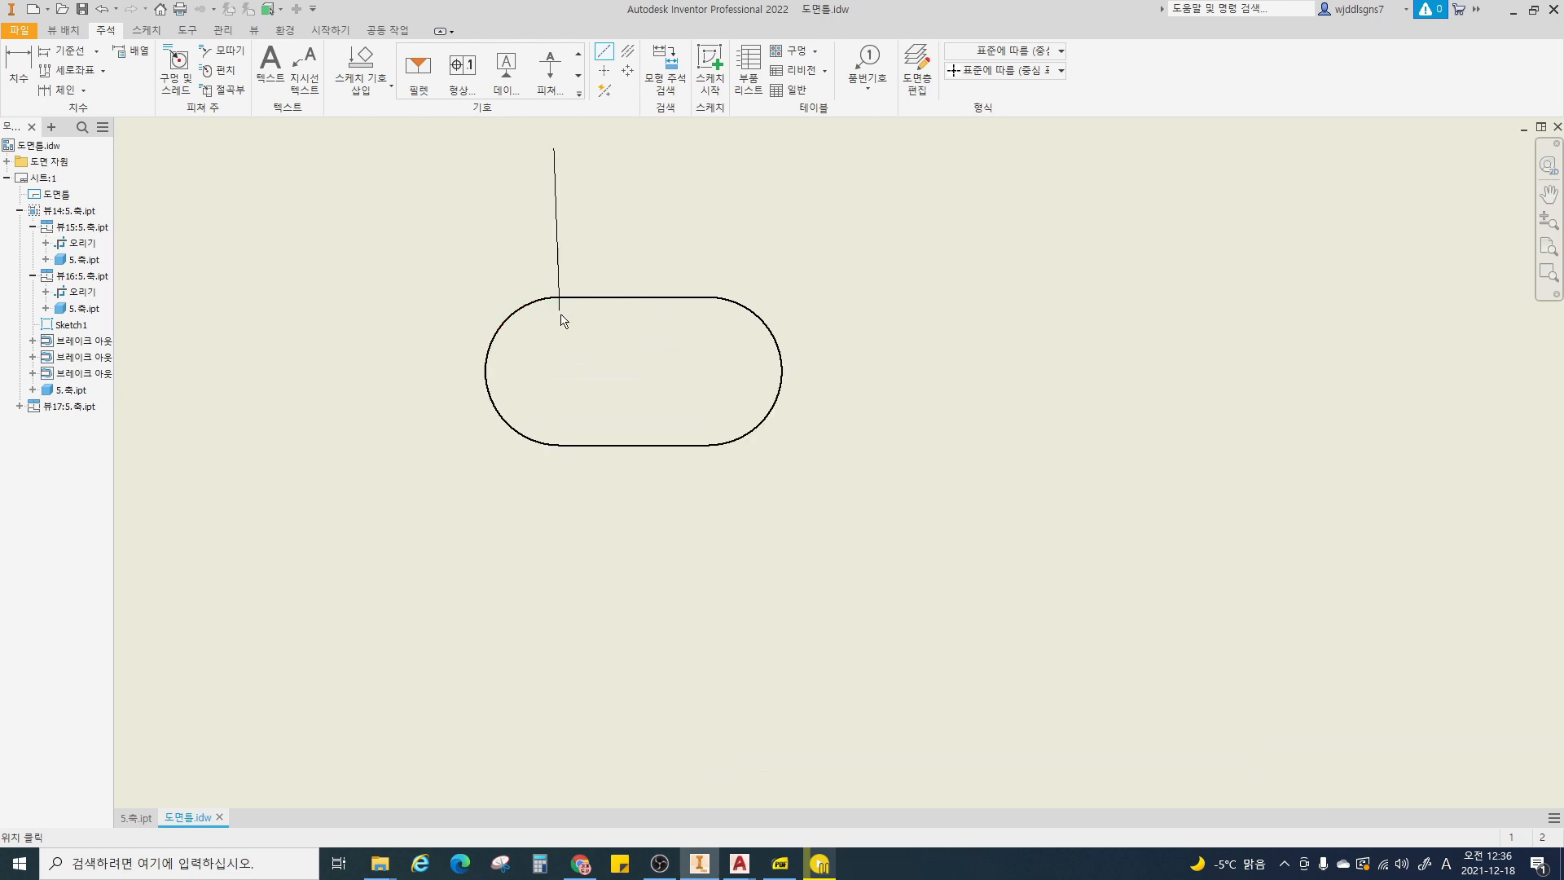
pyautogui.rightClick(559, 442)
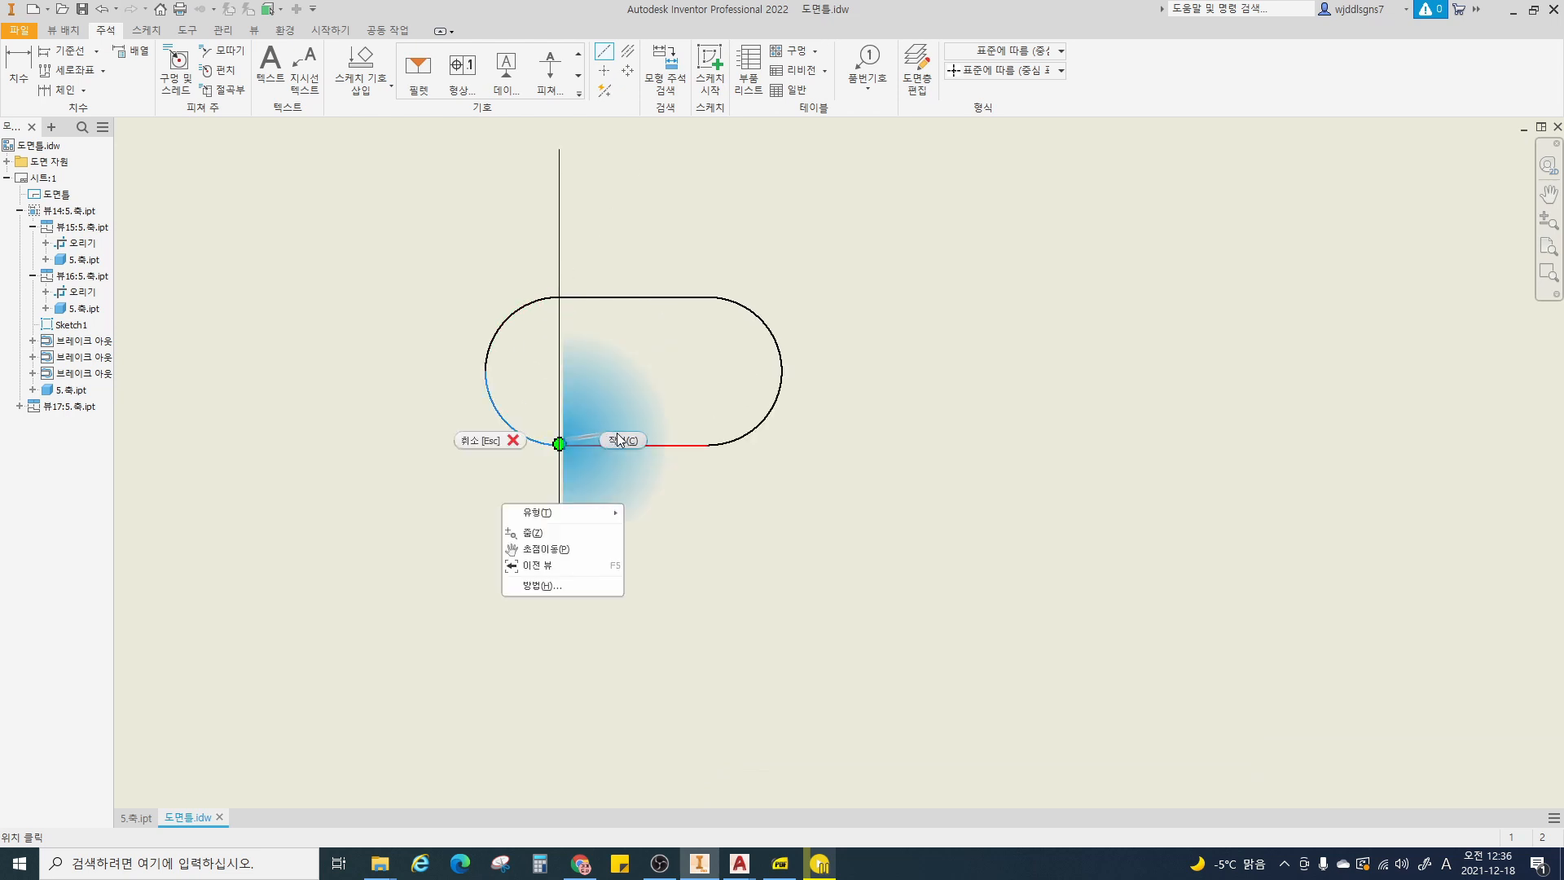
pyautogui.click(619, 440)
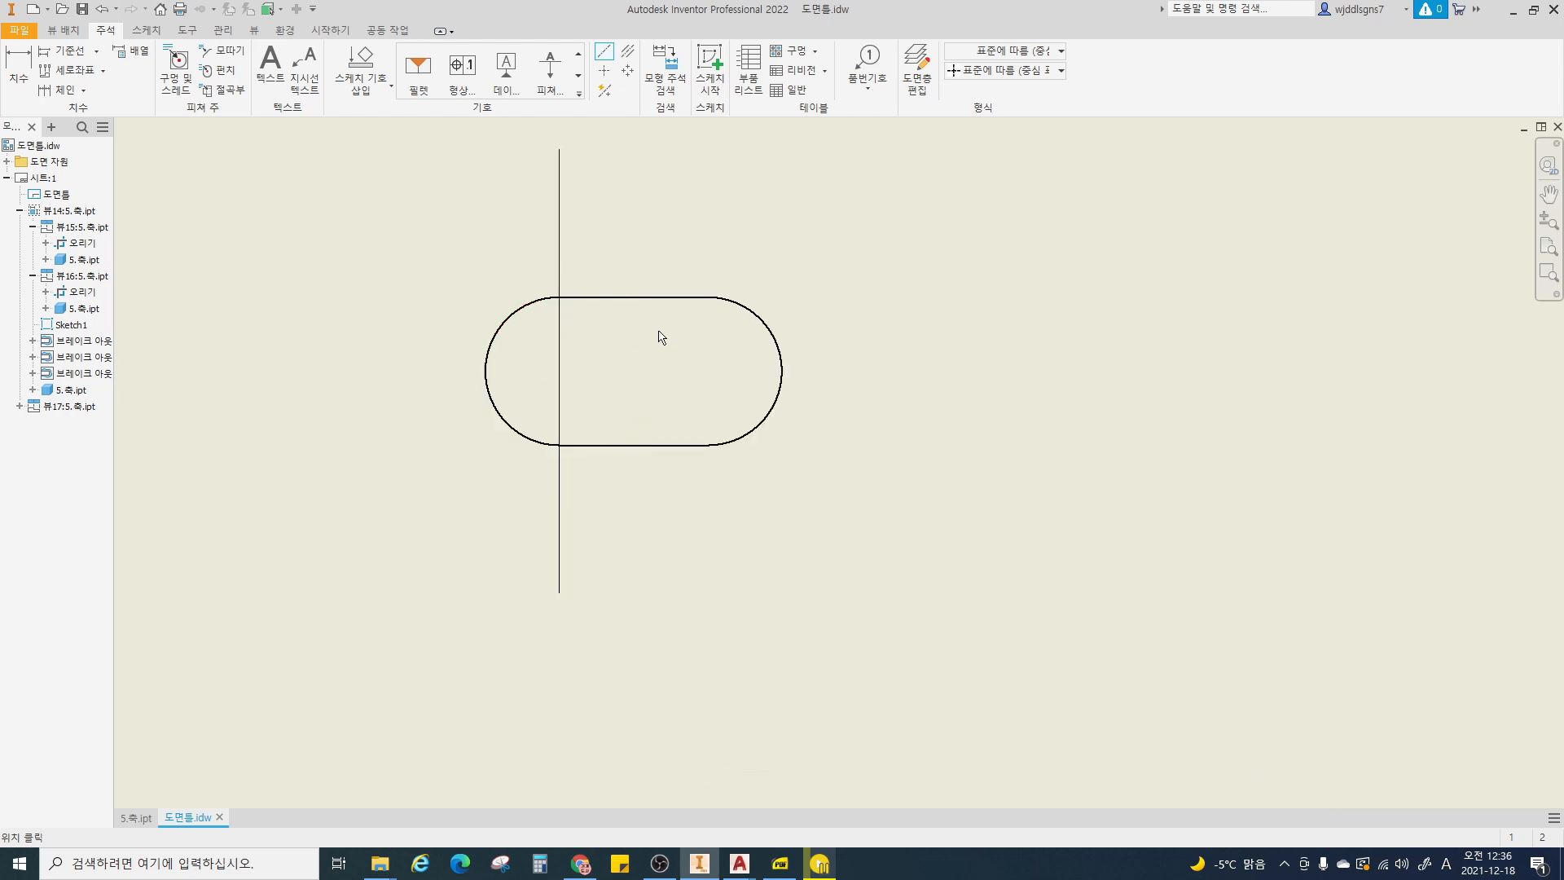
# - Add a vertical center line through the upper keyway's right arc ends and a horizontal one through the keyway's left and right extremes
pyautogui.click(713, 299)
pyautogui.click(710, 445)
pyautogui.rightClick(710, 445)
pyautogui.click(759, 443)
pyautogui.click(486, 370)
pyautogui.click(783, 370)
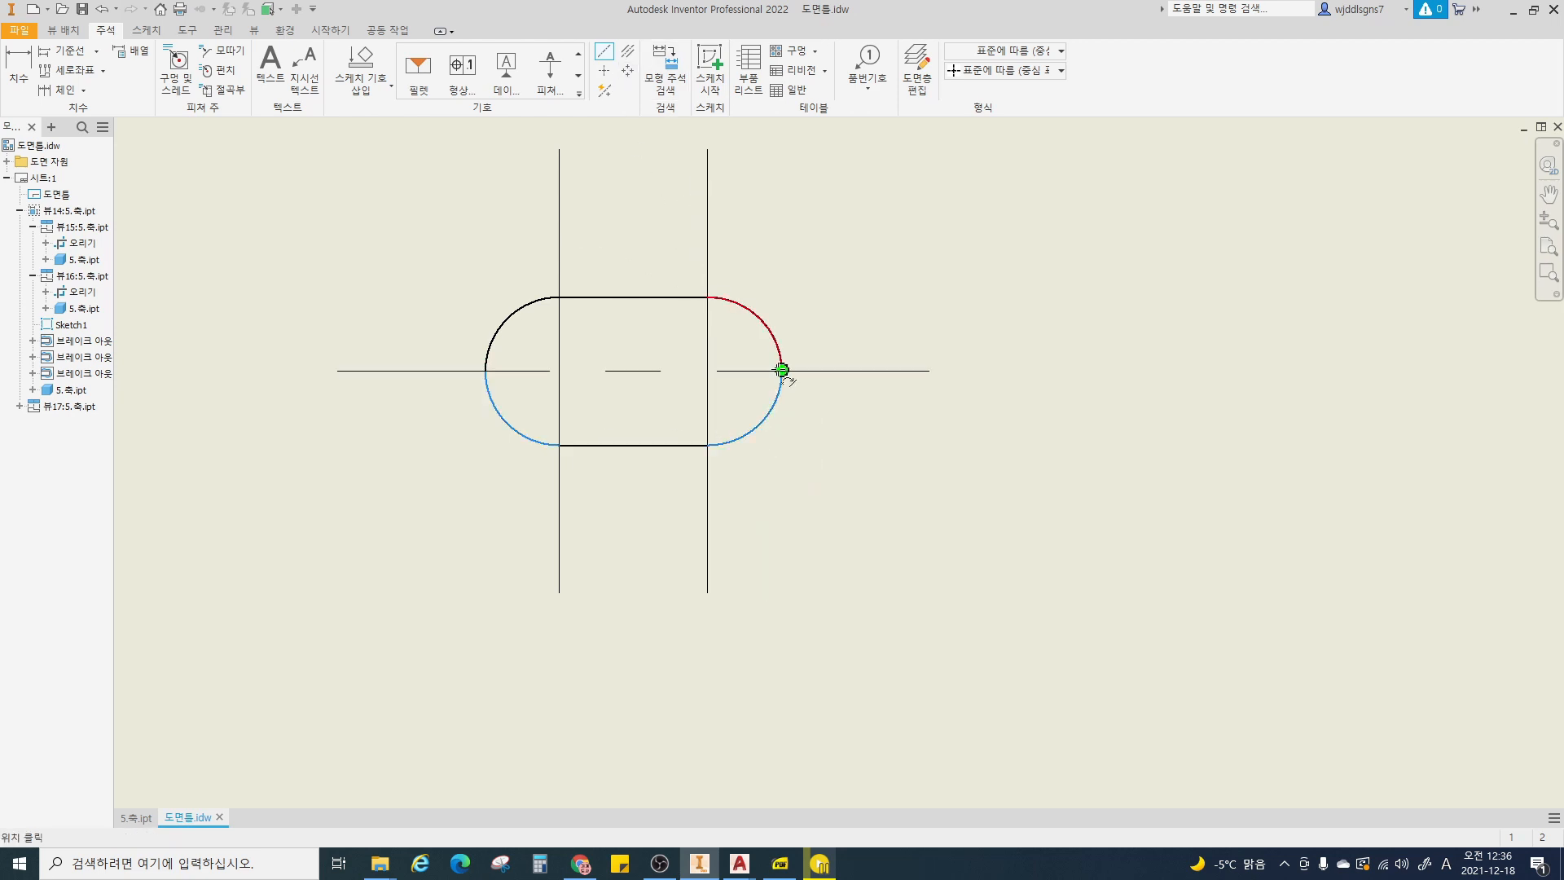
pyautogui.rightClick(783, 371)
pyautogui.click(843, 372)
# - Assign the upper keyway view's three center lines to the layer 0.18-중심선
pyautogui.scroll(-5, 755, 479)
pyautogui.scroll(1, 741, 419)
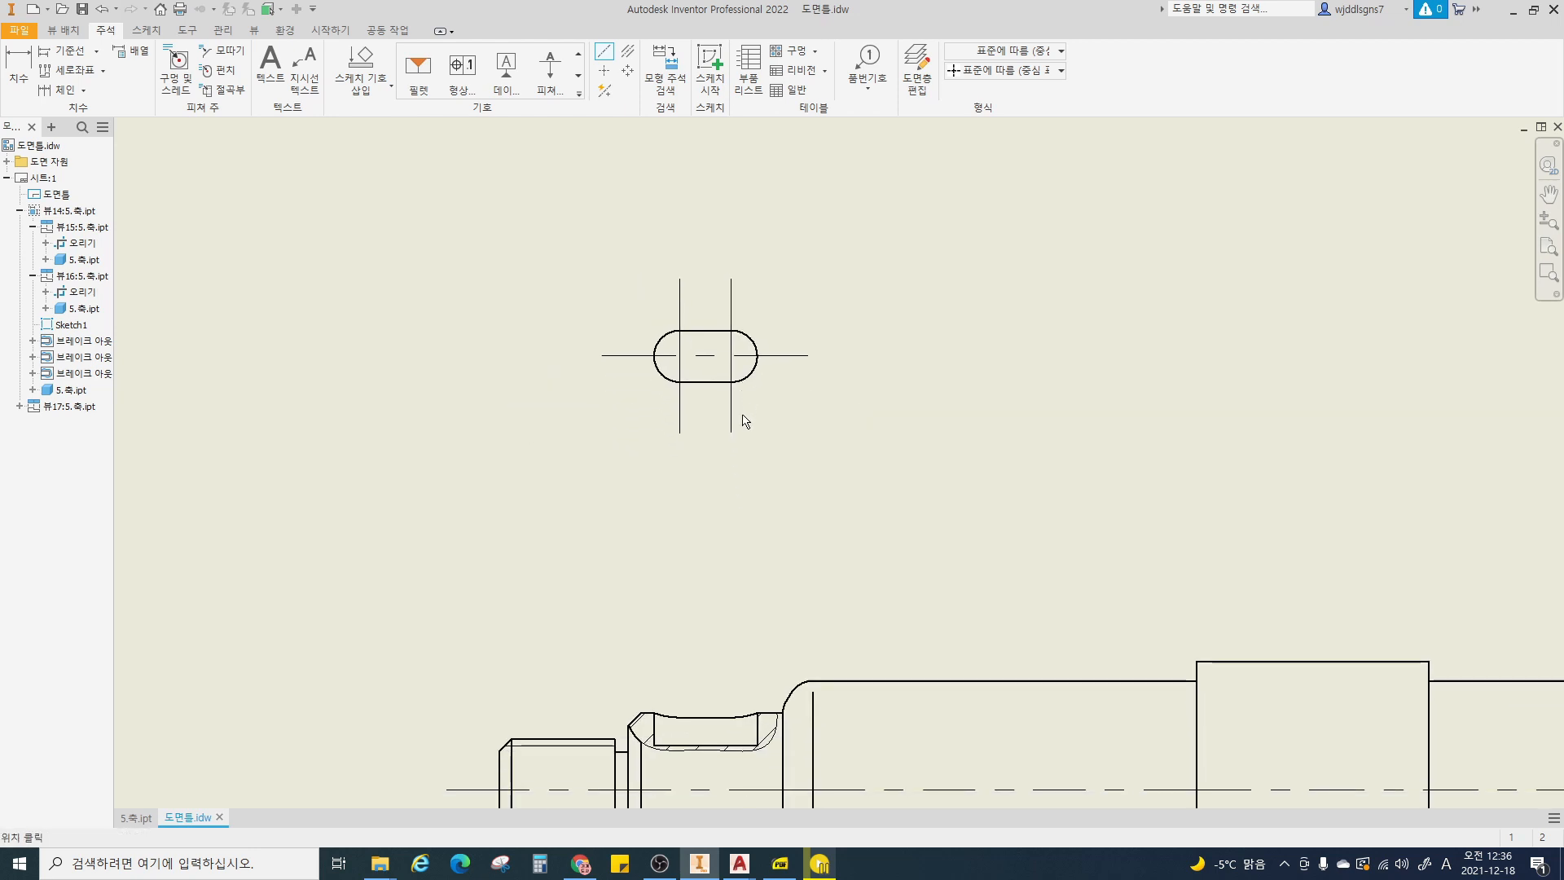
pyautogui.scroll(3, 729, 304)
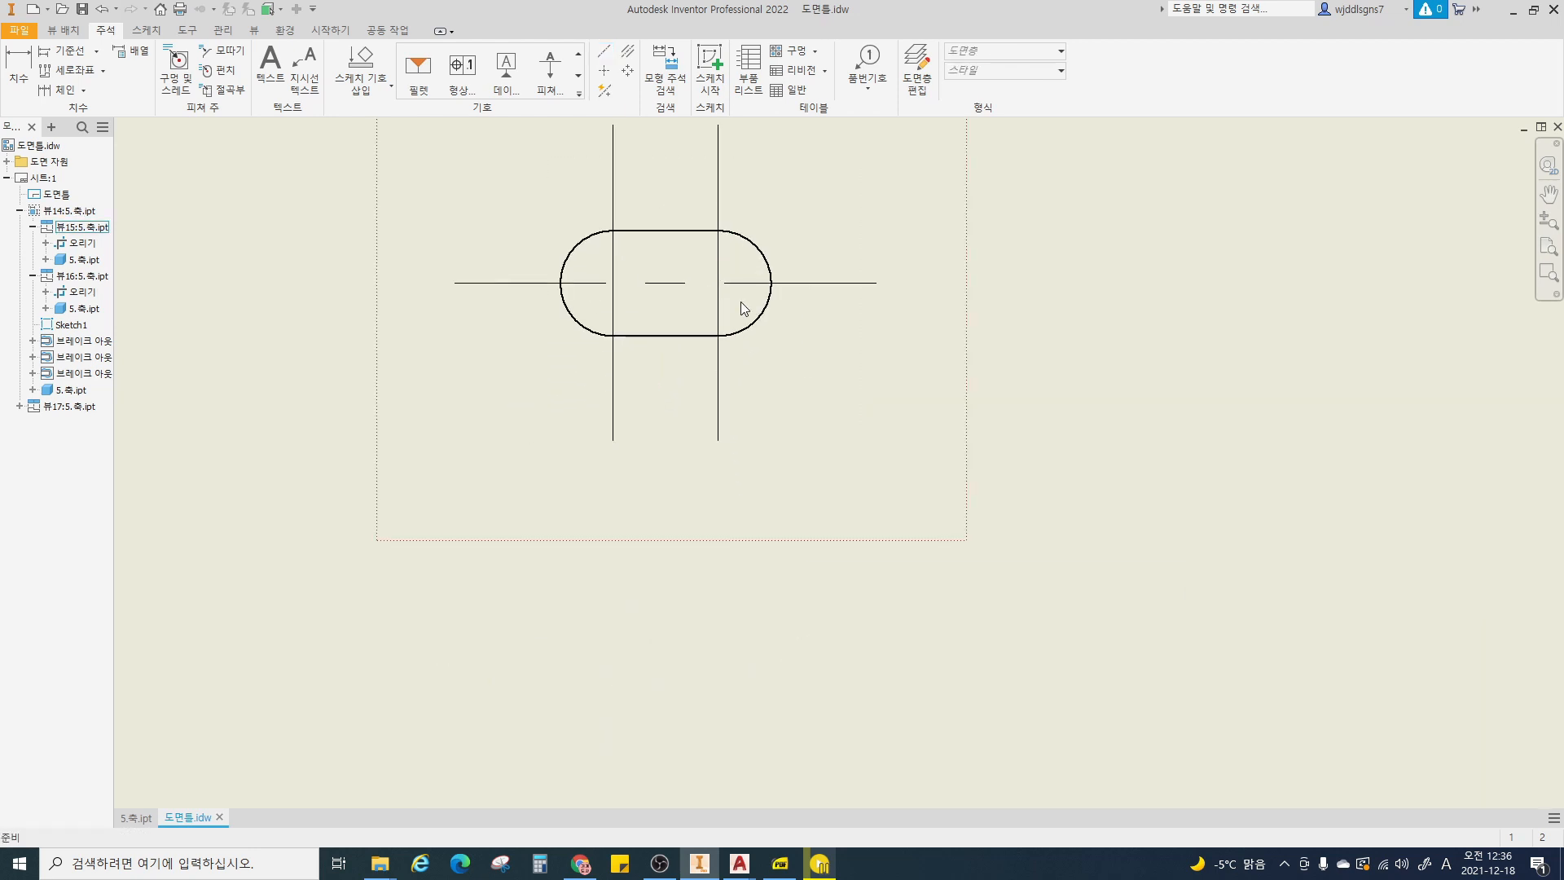
pyautogui.moveTo(740, 307); pyautogui.dragTo(716, 339, button='middle')
pyautogui.moveTo(718, 341); pyautogui.dragTo(589, 307)
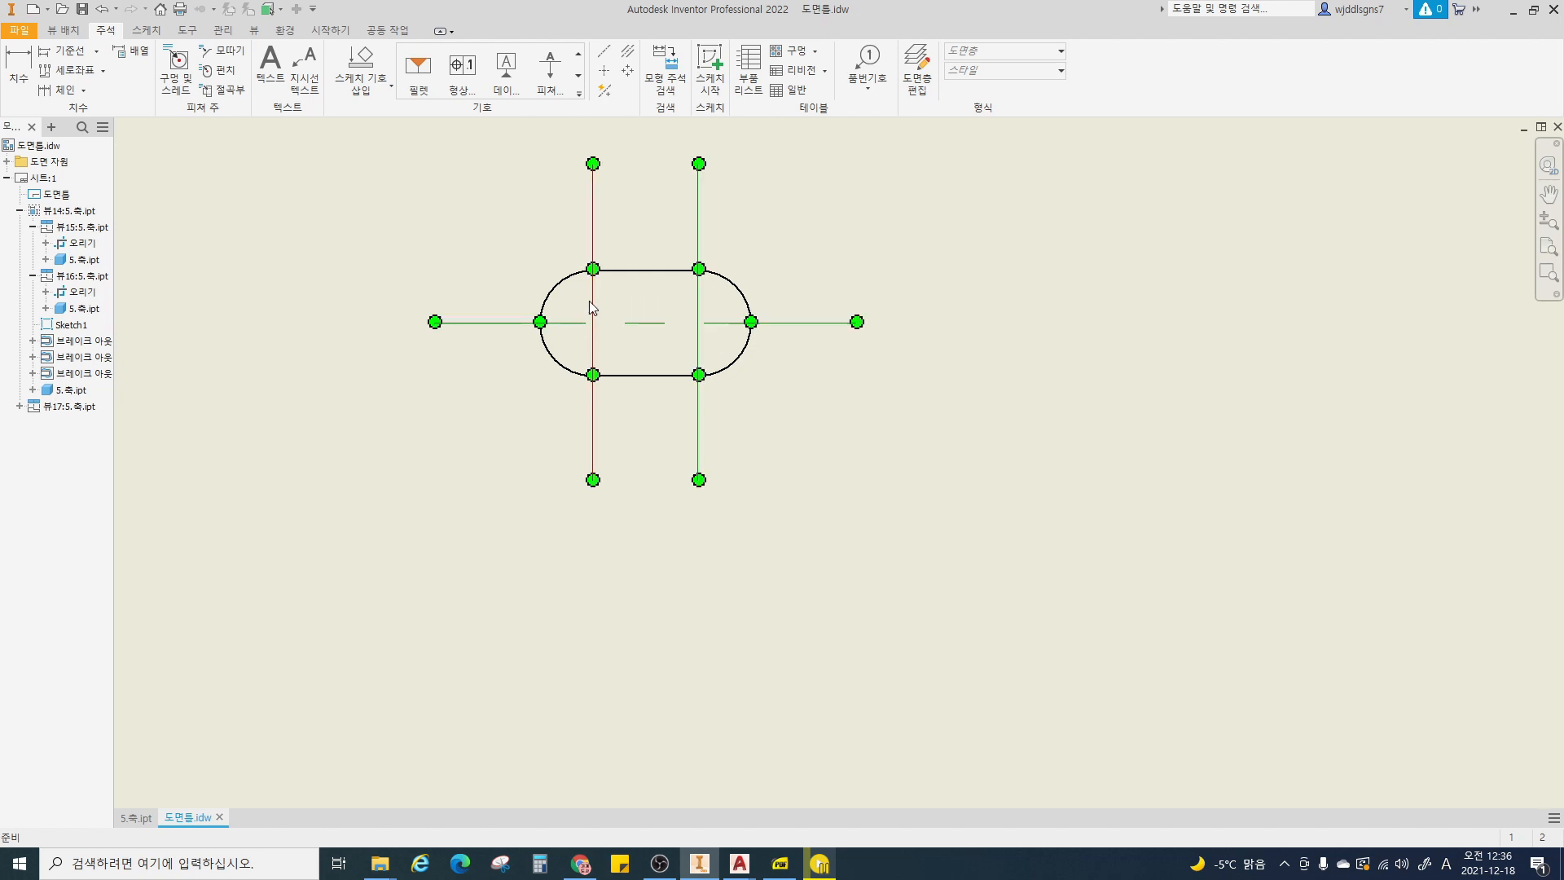
pyautogui.click(1011, 50)
pyautogui.click(994, 95)
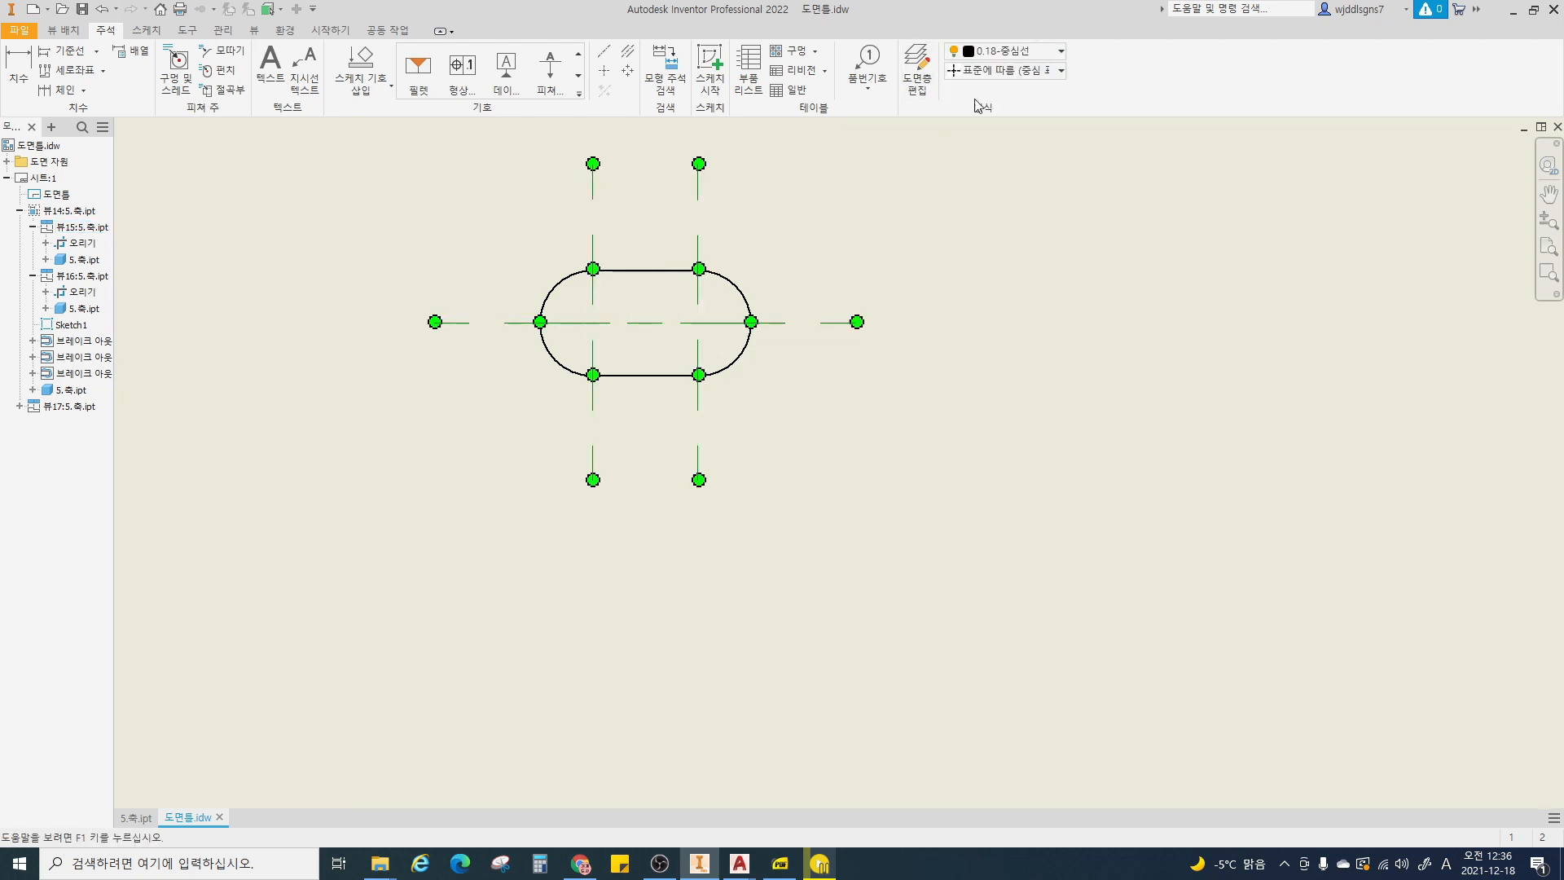
pyautogui.scroll(-2, 818, 356)
pyautogui.scroll(-3, 928, 433)
pyautogui.click(1003, 438)
# - Dimension the upper keyway's width between its two straight edges, placing the dimension to the left of the view
pyautogui.scroll(3, 902, 434)
pyautogui.moveTo(902, 433); pyautogui.dragTo(899, 404, button='middle')
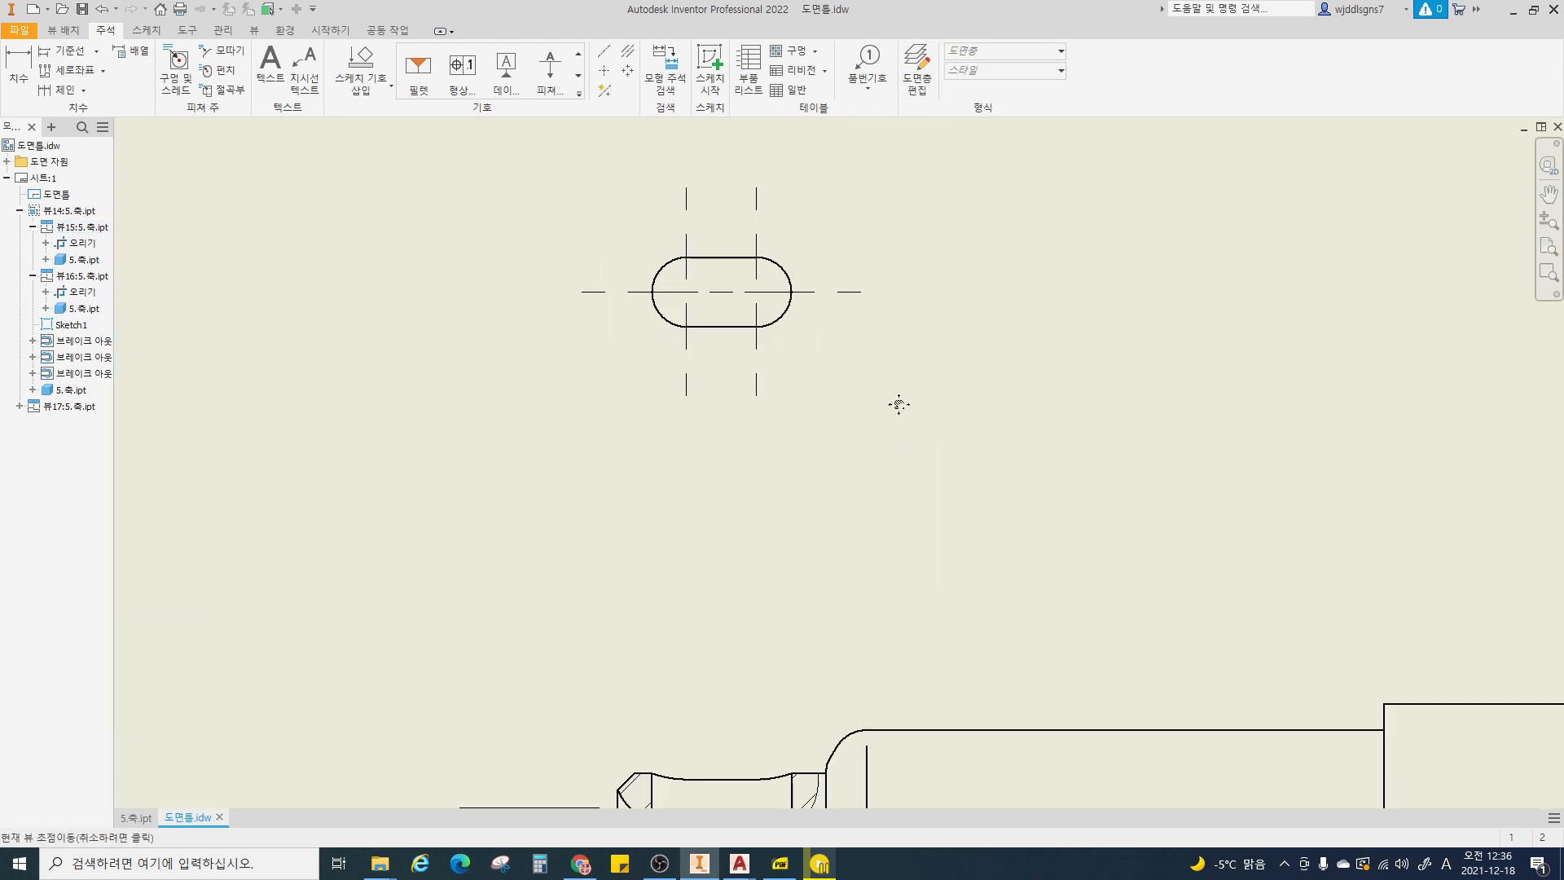
pyautogui.scroll(-3, 710, 306)
pyautogui.scroll(3, 702, 554)
pyautogui.scroll(-3, 668, 573)
pyautogui.press('d')
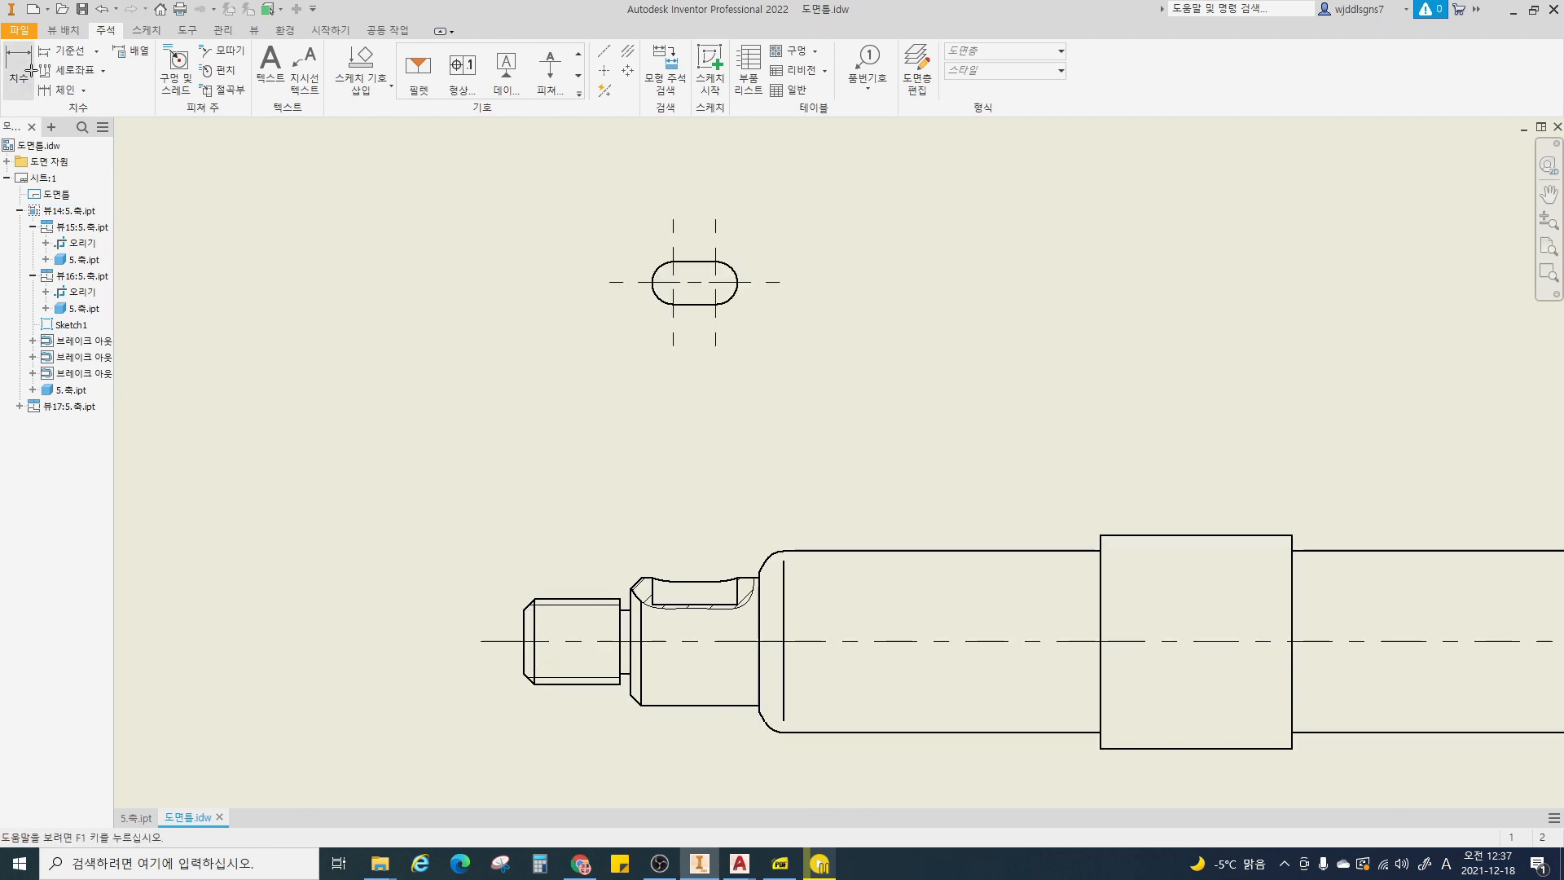
pyautogui.scroll(3, 670, 281)
pyautogui.click(701, 256)
pyautogui.click(717, 335)
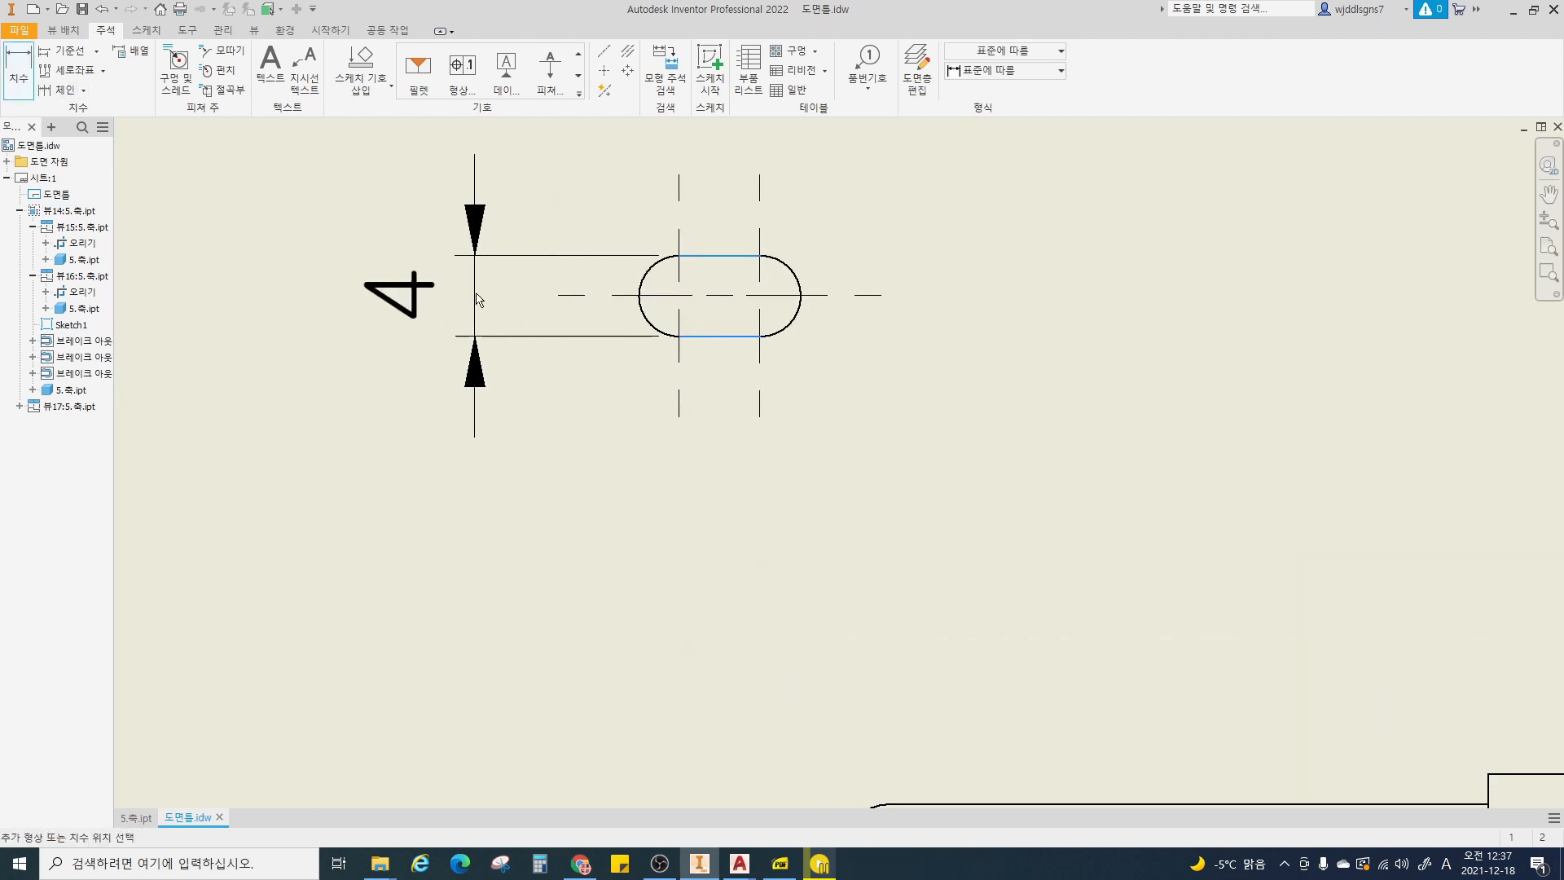
pyautogui.click(474, 295)
# - Dimension the distance from the upper keyway's left extreme to its left vertical center line, placing the dimension below the keyway view
pyautogui.click(643, 308)
pyautogui.click(680, 365)
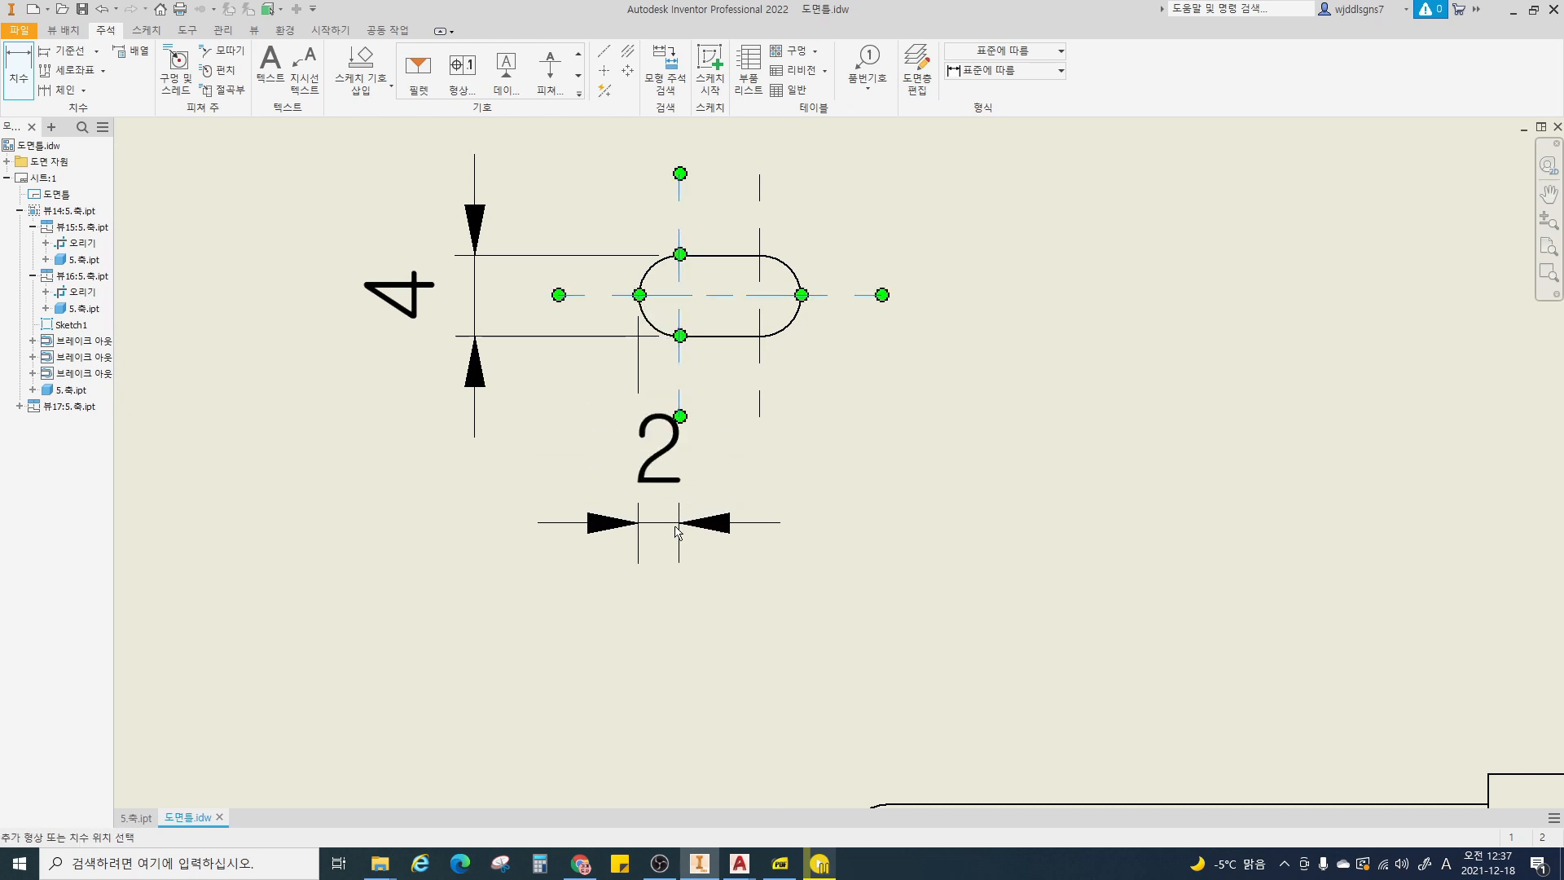
pyautogui.click(669, 572)
pyautogui.scroll(-1, 693, 572)
pyautogui.moveTo(703, 571); pyautogui.dragTo(767, 458, button='middle')
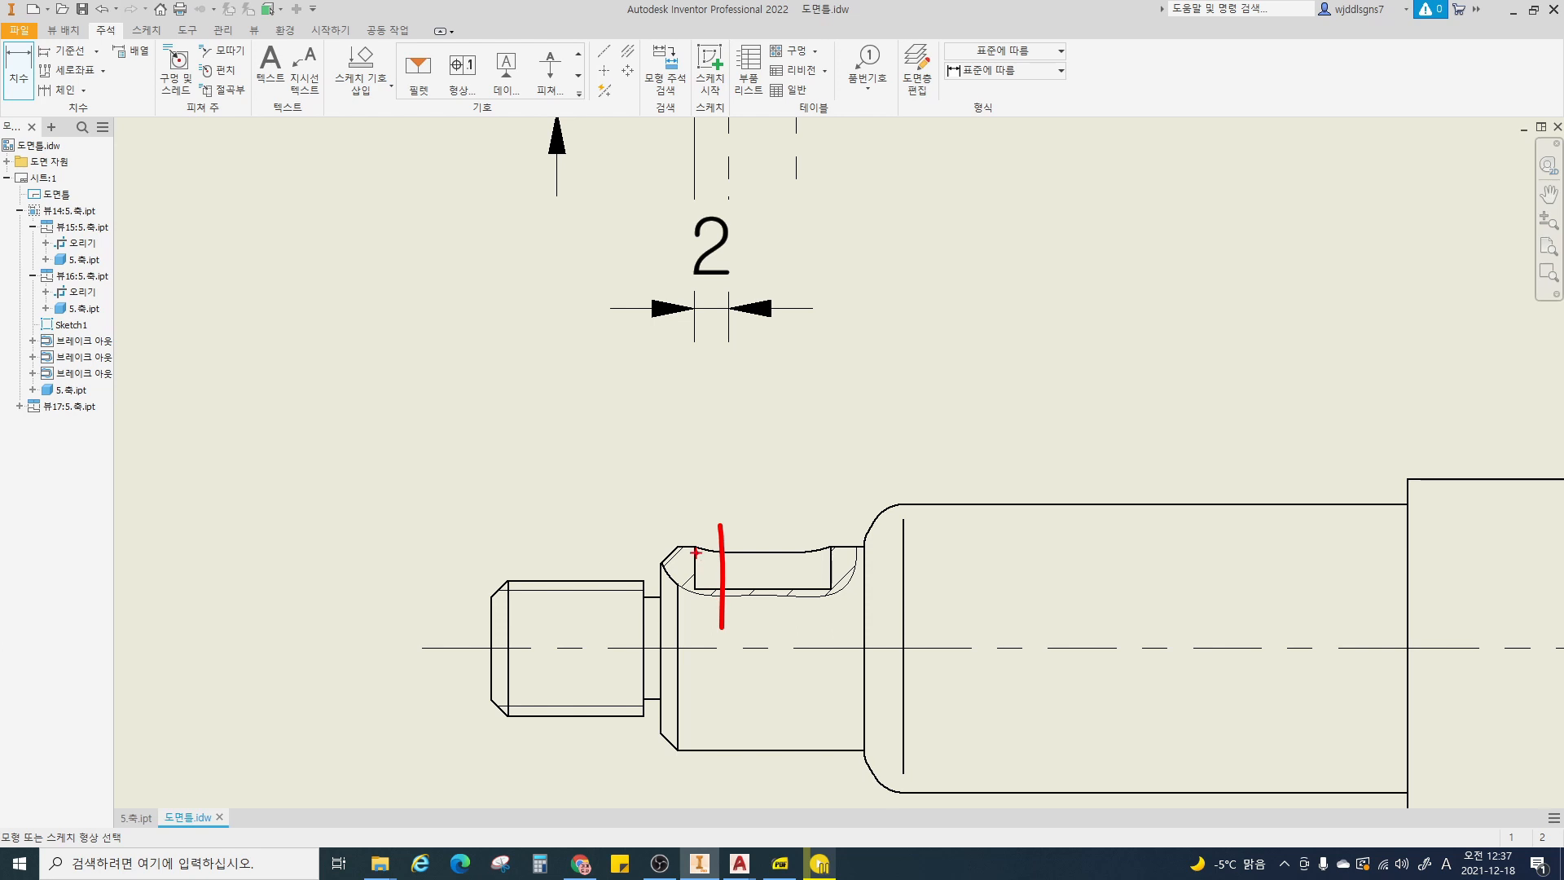
pyautogui.press('Escape')
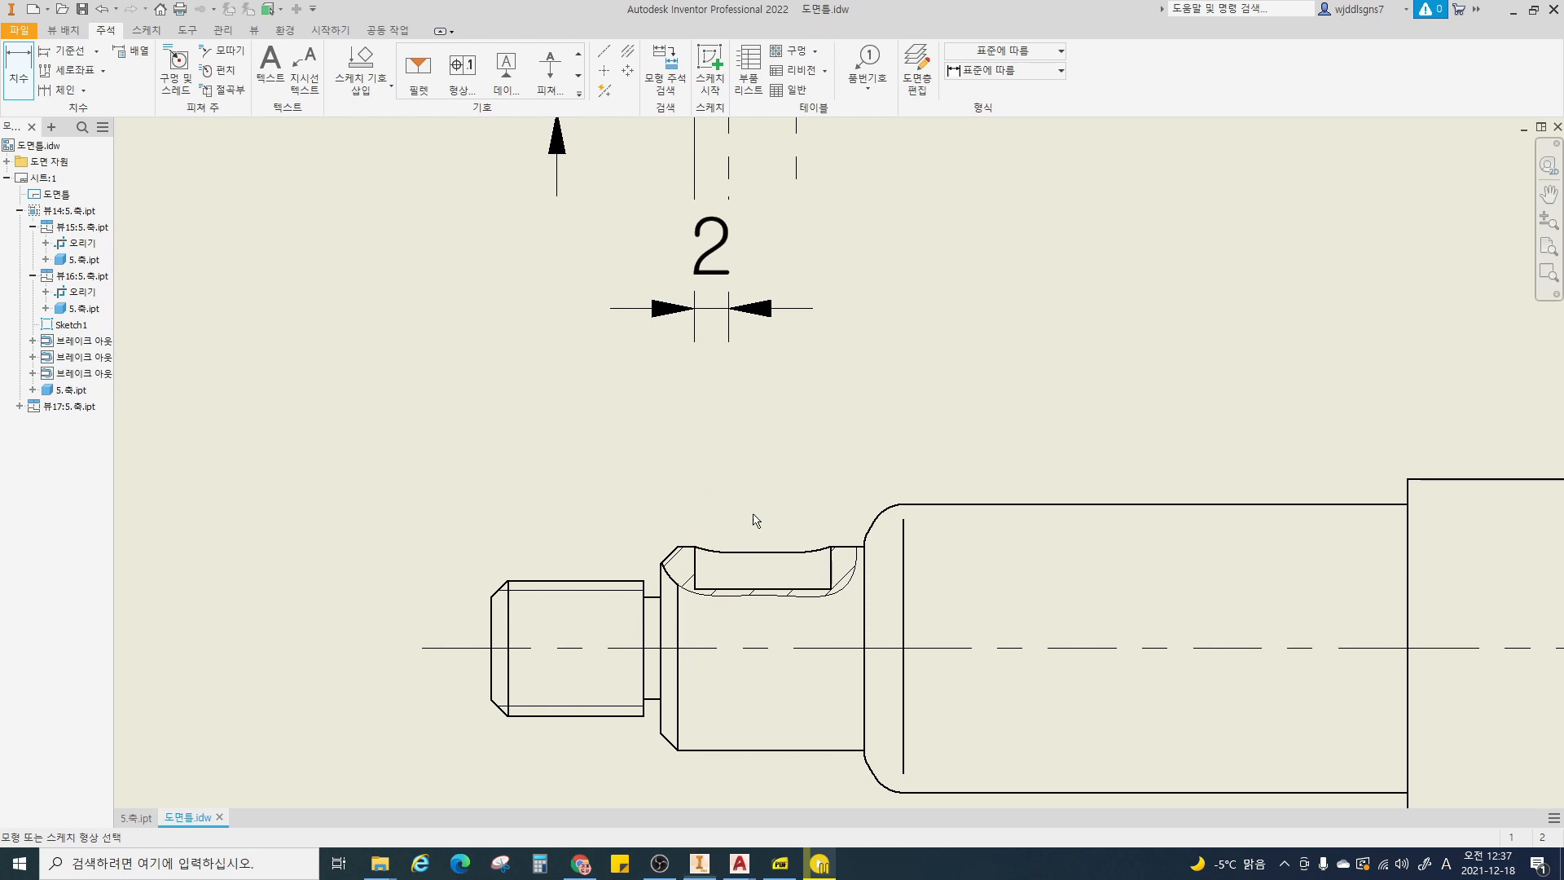
pyautogui.press('Escape')
# - Start a sketch on the main shaft view and draw a vertical line through the left part of the upper keyway's break-out
pyautogui.scroll(-1, 769, 518)
pyautogui.moveTo(768, 518); pyautogui.dragTo(726, 546, button='middle')
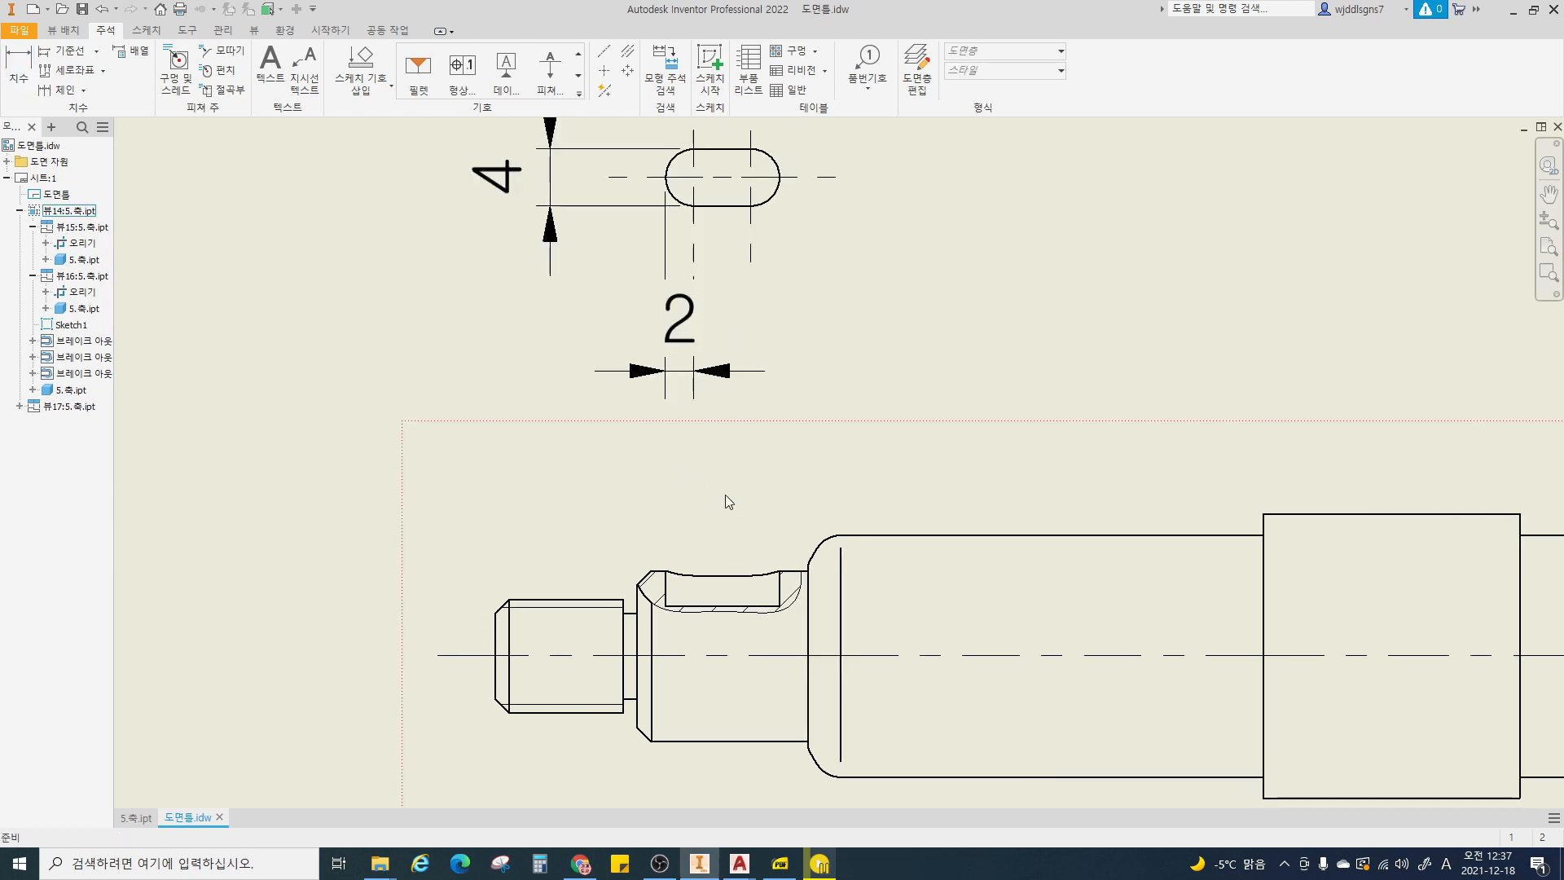
pyautogui.press('s')
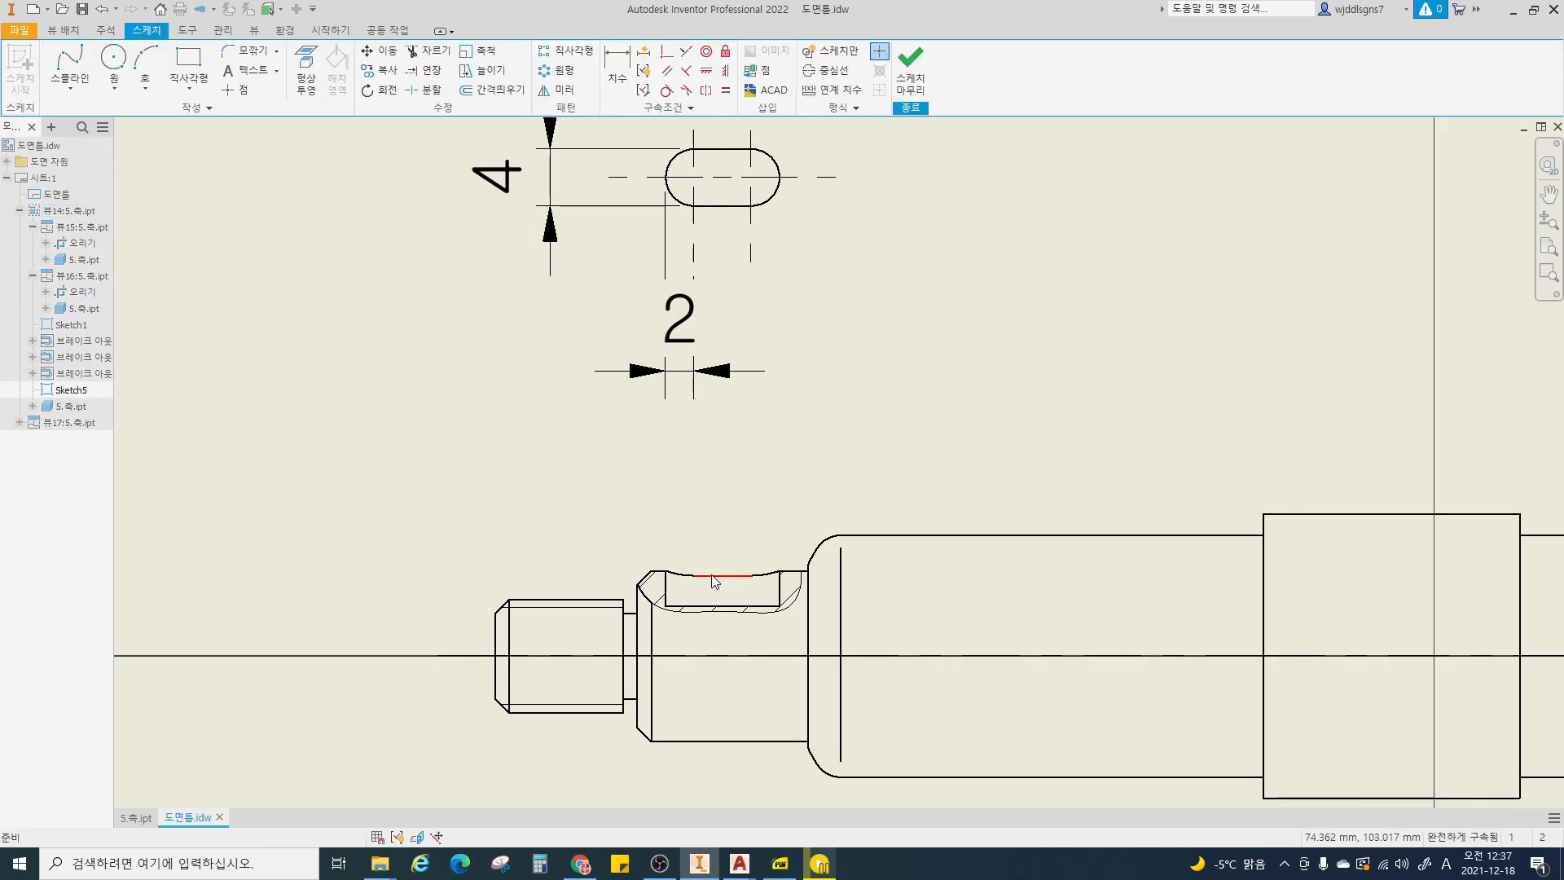
pyautogui.scroll(2, 689, 569)
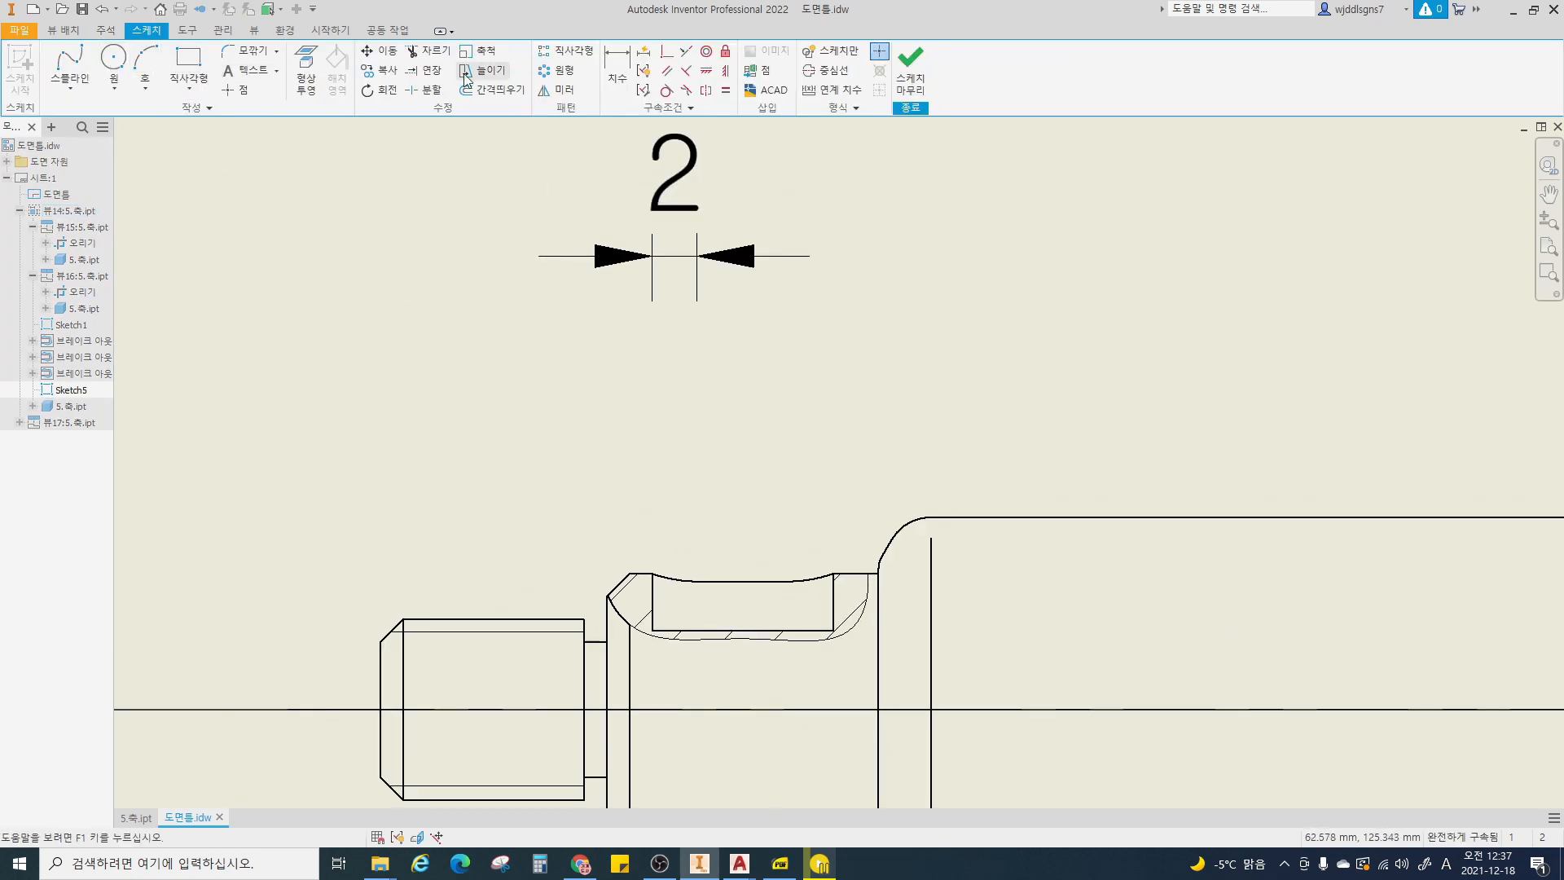
pyautogui.click(70, 88)
pyautogui.click(74, 114)
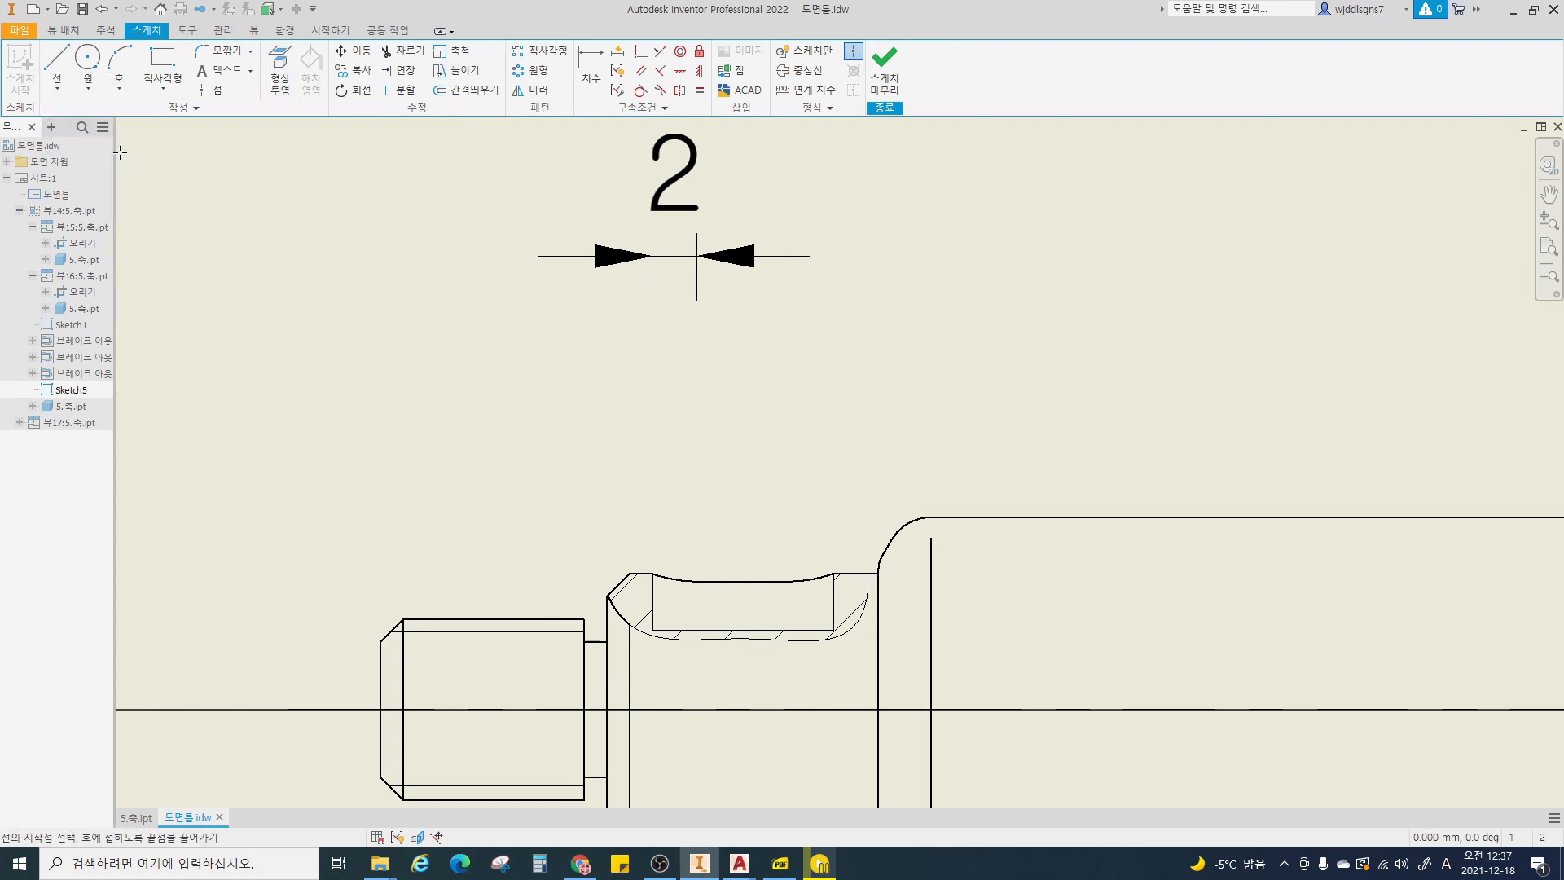
pyautogui.click(690, 544)
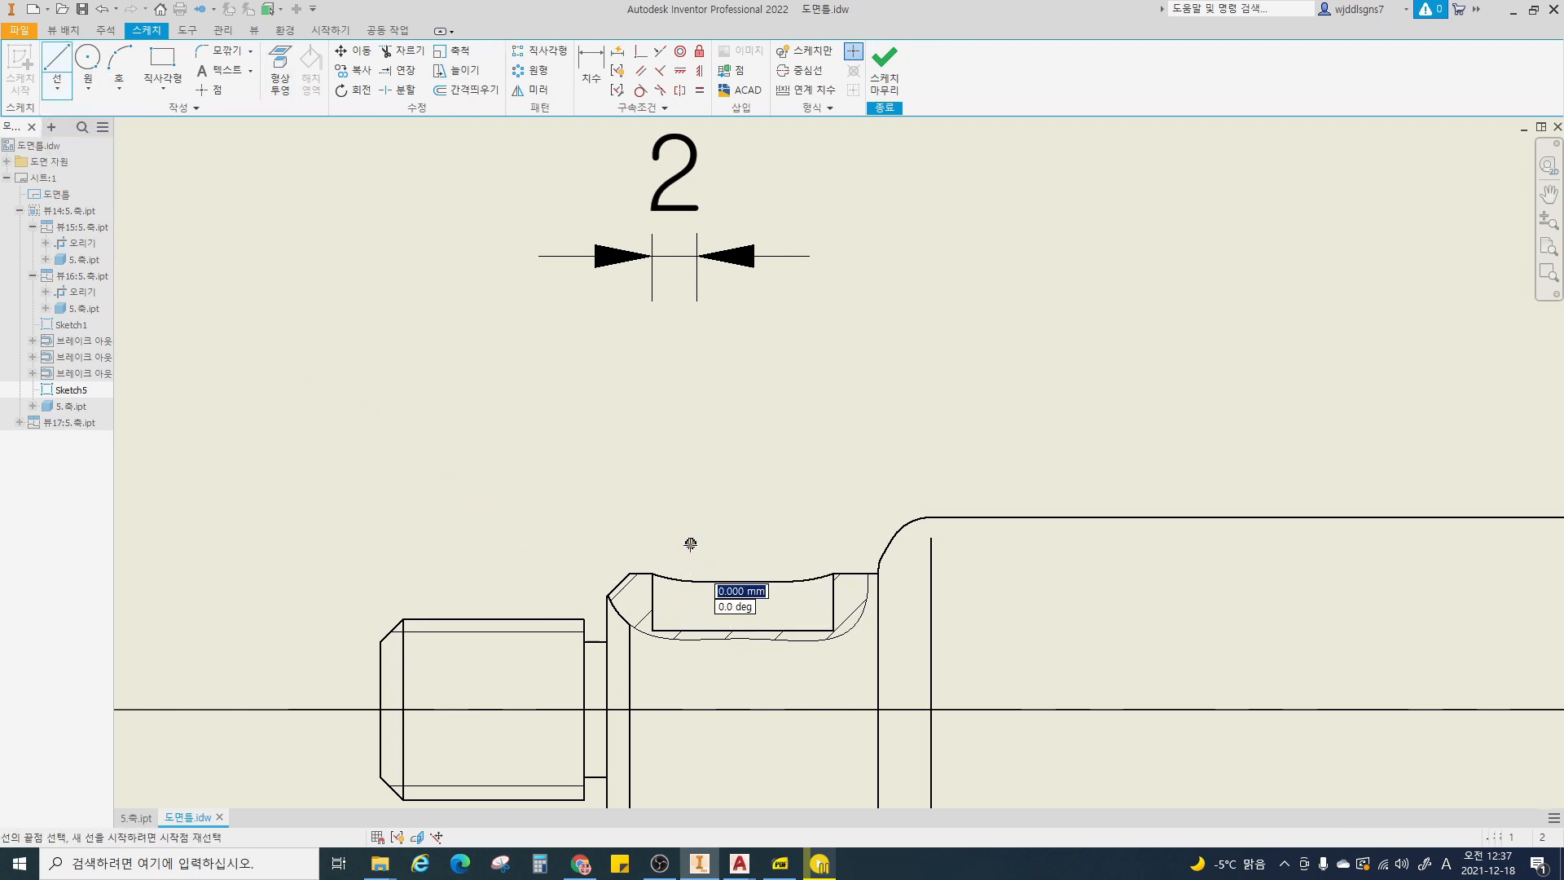
pyautogui.click(690, 675)
pyautogui.press('Escape')
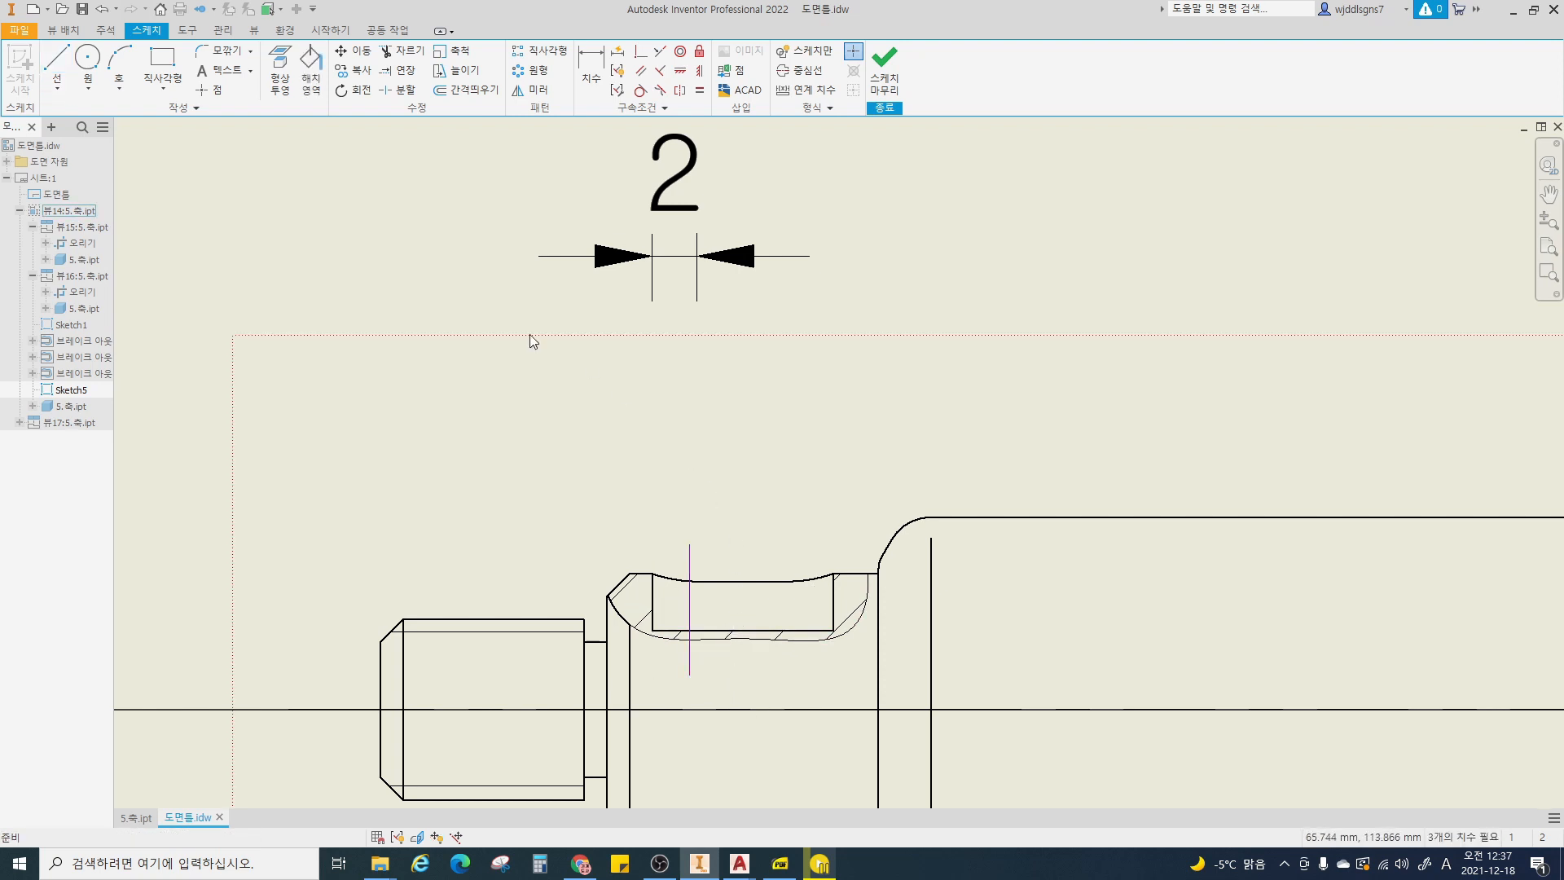
# - Copy the vertical sketch line horizontally to the right part of the upper keyway's break-out
pyautogui.click(356, 72)
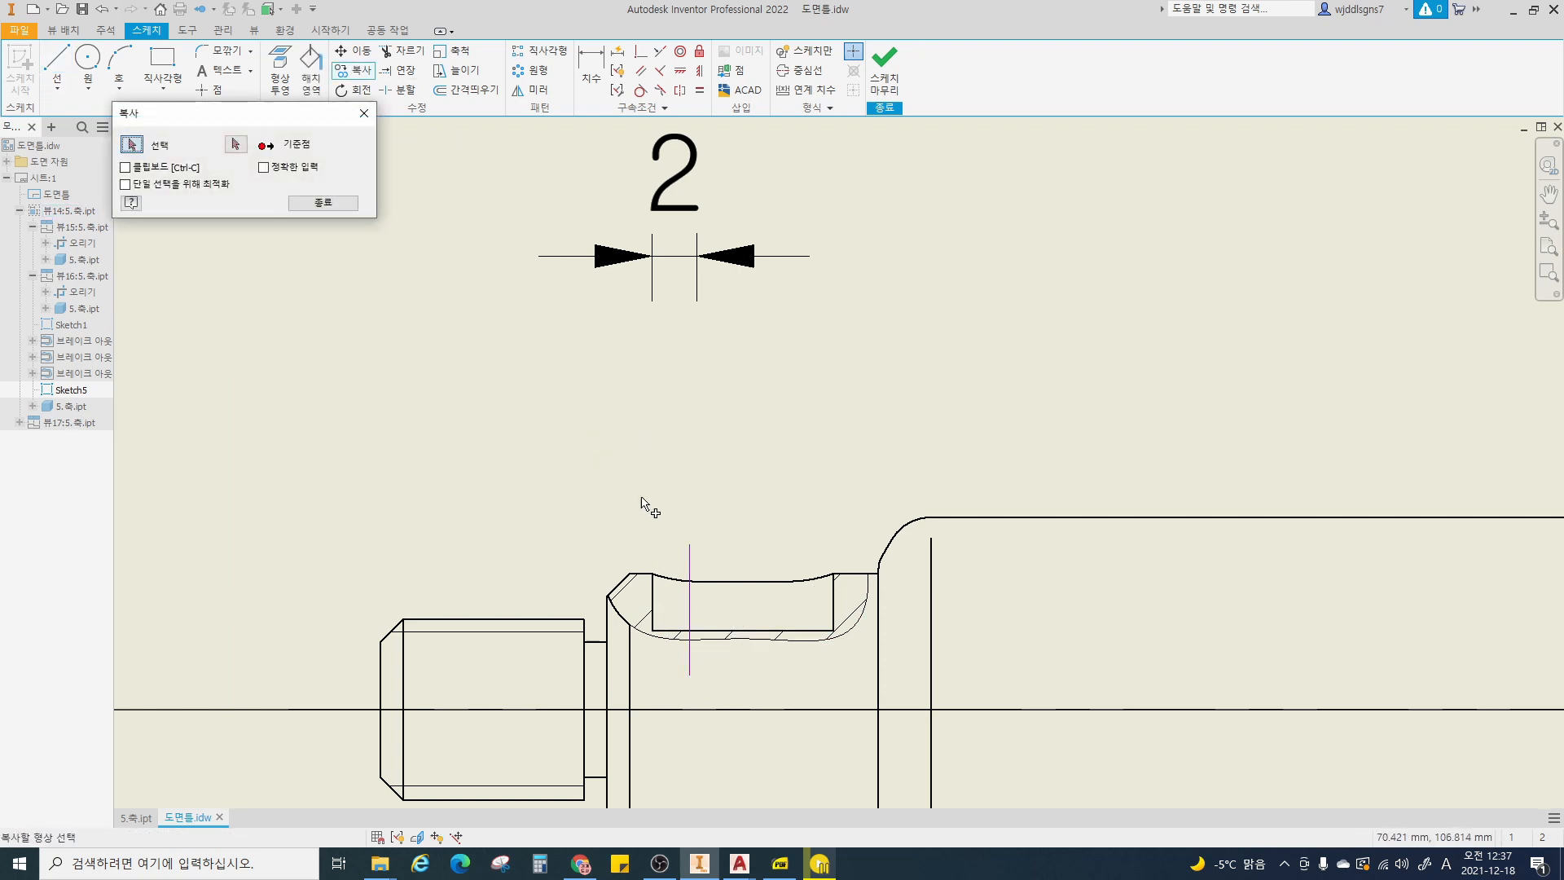
pyautogui.click(690, 568)
pyautogui.click(236, 145)
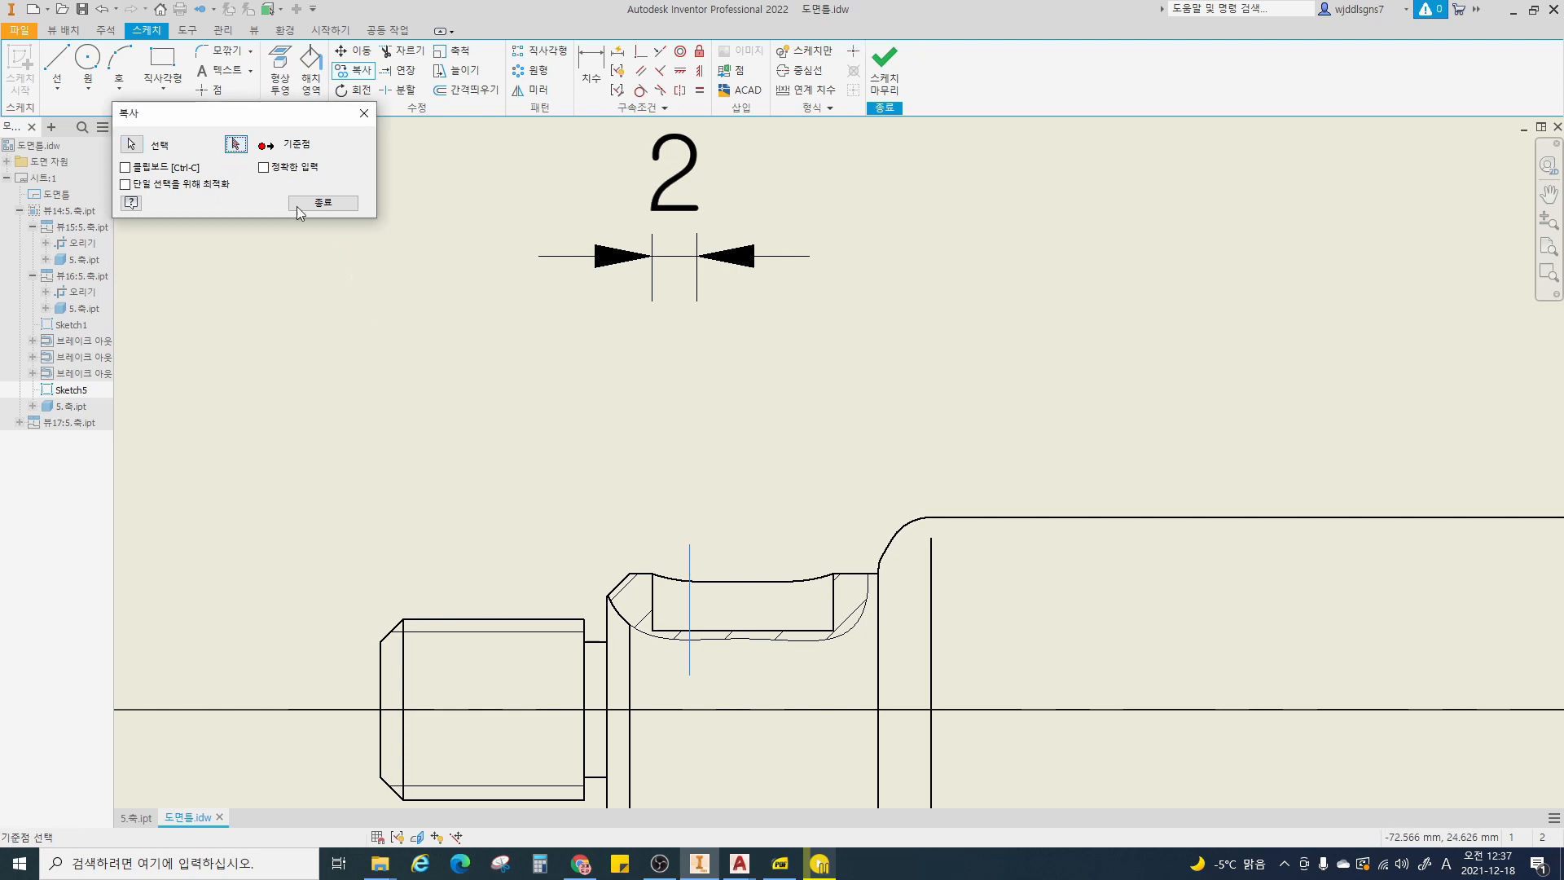
pyautogui.click(691, 568)
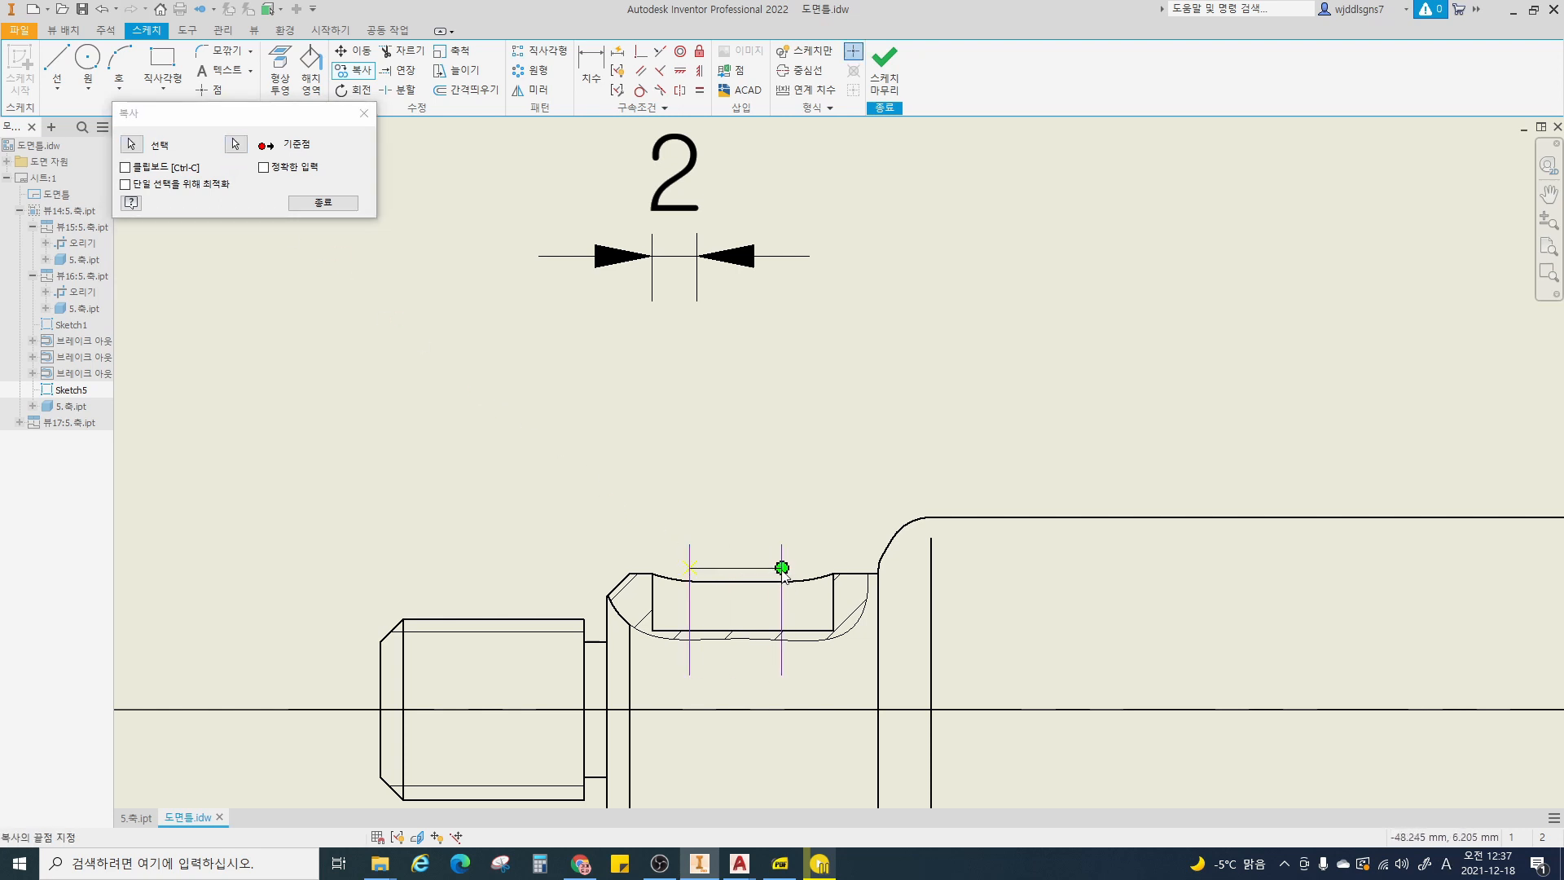
pyautogui.click(782, 568)
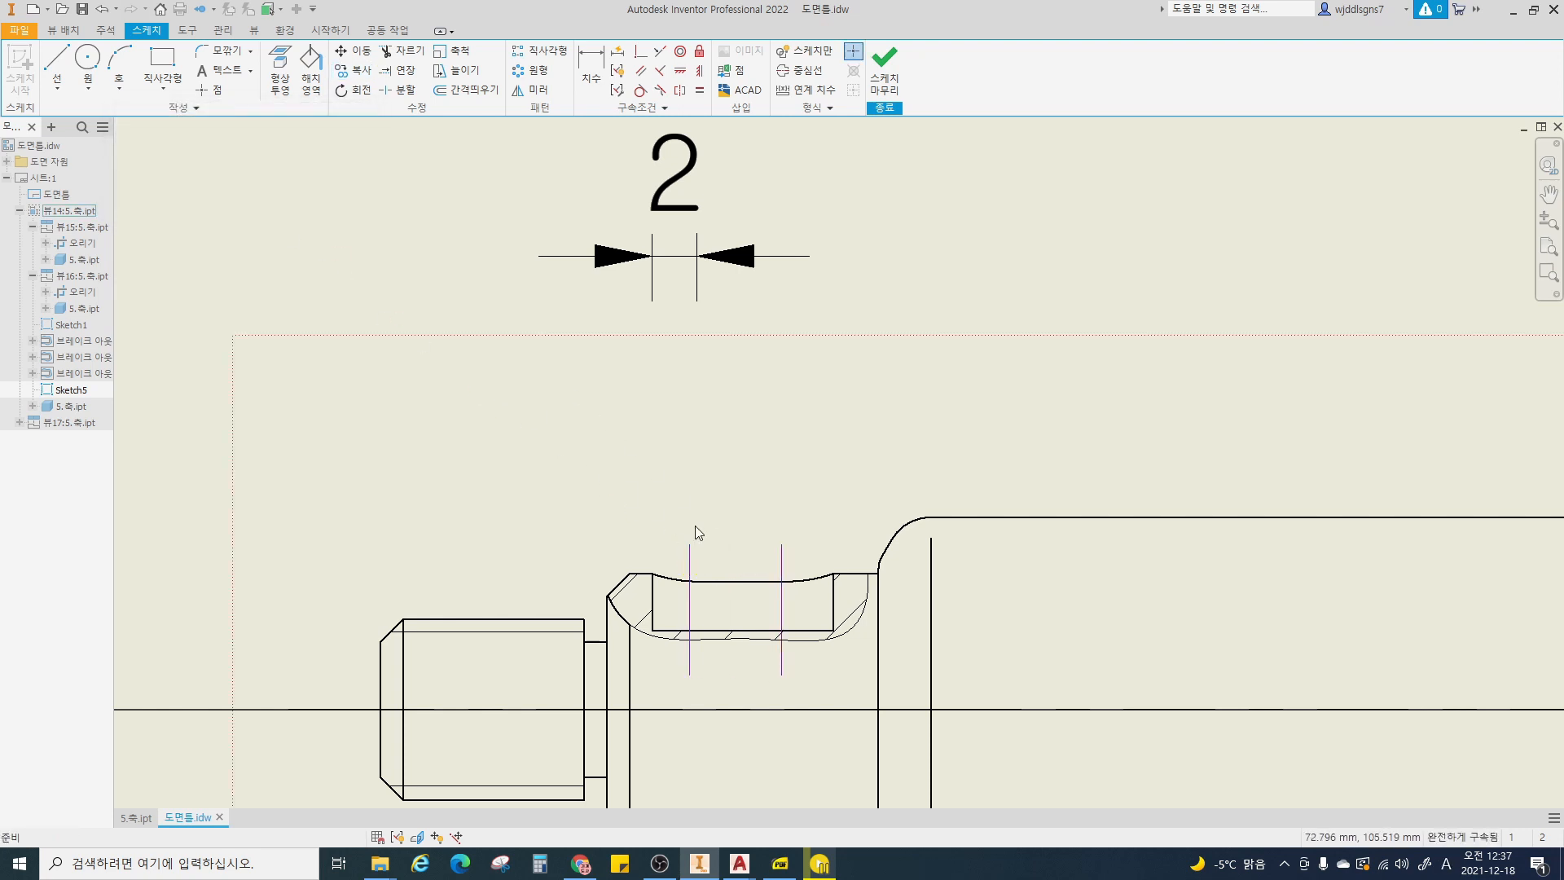
# - Dimension the left sketch line 2 mm from the keyway's left wall and the right line 2 mm from its right wall
pyautogui.press('d')
pyautogui.click(689, 600)
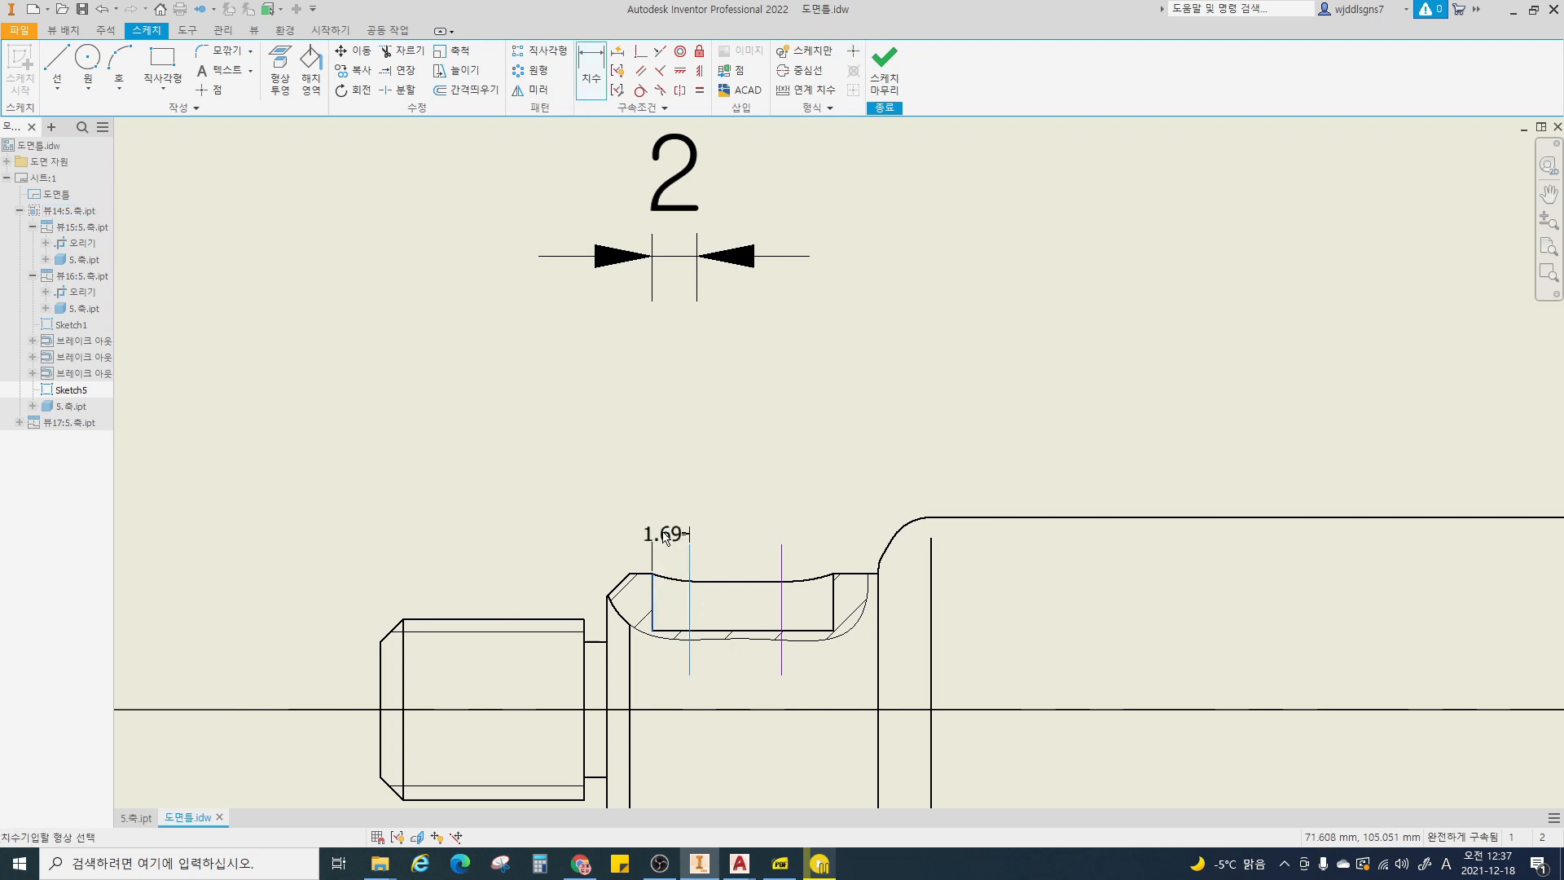
pyautogui.click(663, 485)
pyautogui.write('2')
pyautogui.press('Return')
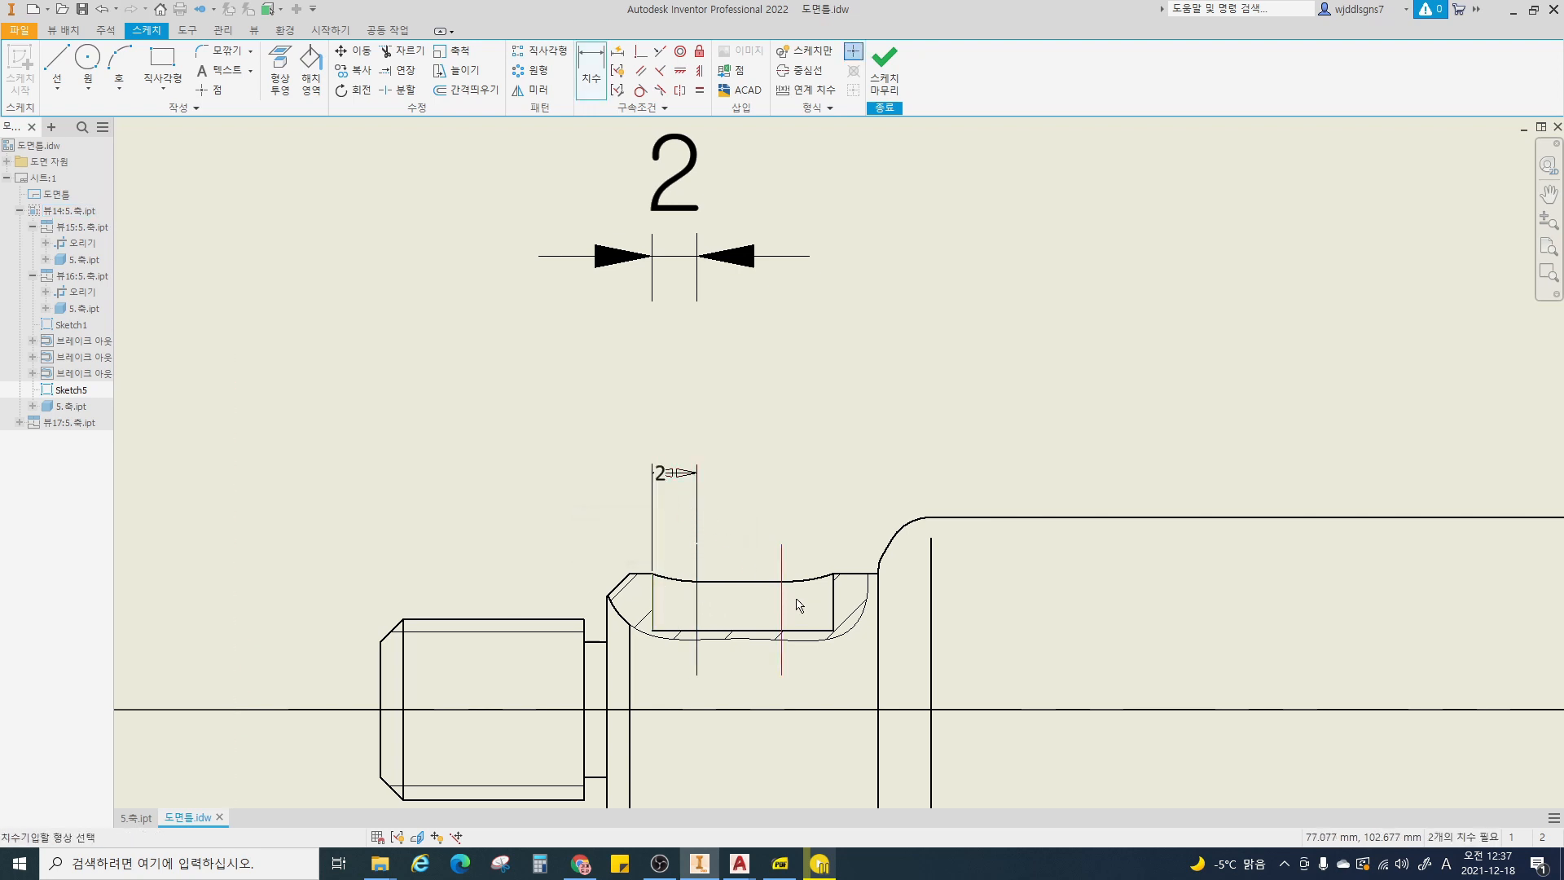
pyautogui.click(833, 606)
pyautogui.click(781, 570)
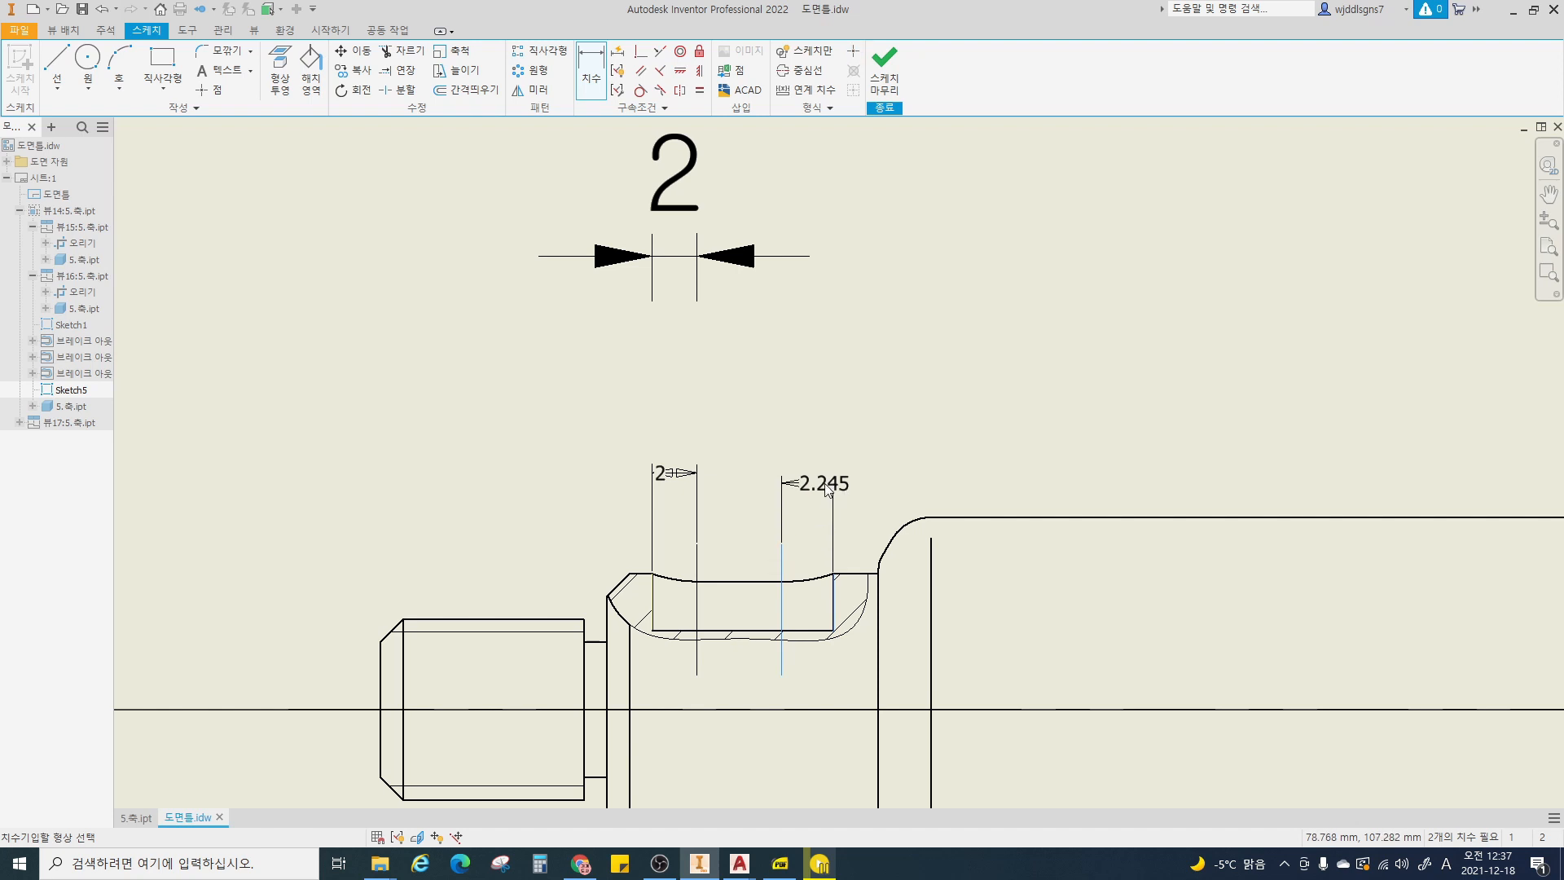
pyautogui.click(819, 487)
pyautogui.write('2.2447765')
pyautogui.press('Return')
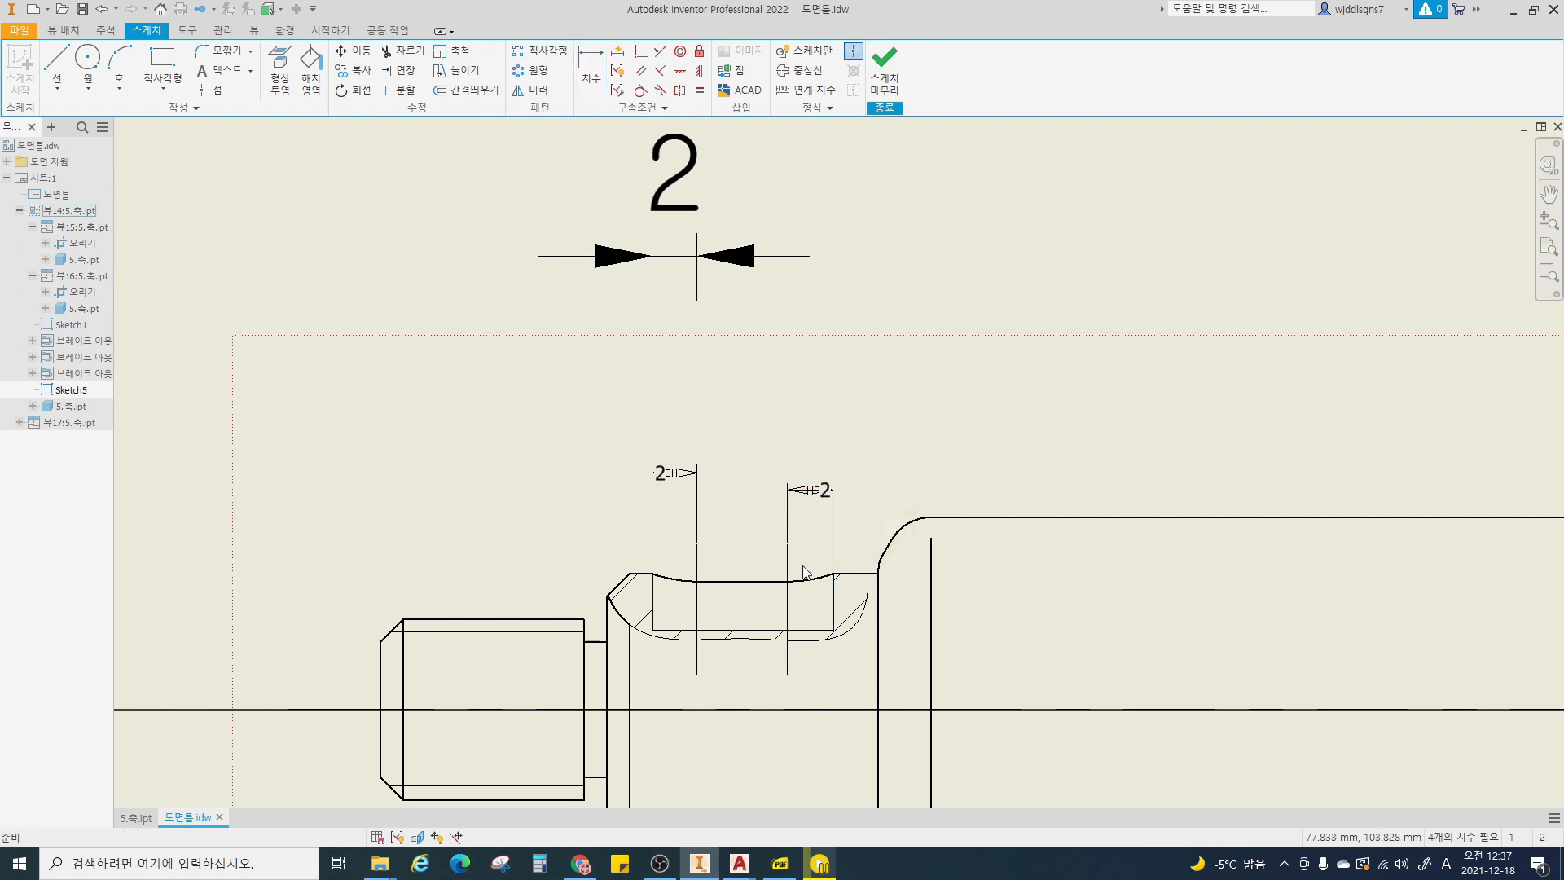
# - Assign both vertical sketch lines to the layer 0.18-중심선 and finish the sketch
pyautogui.moveTo(686, 558); pyautogui.dragTo(684, 554)
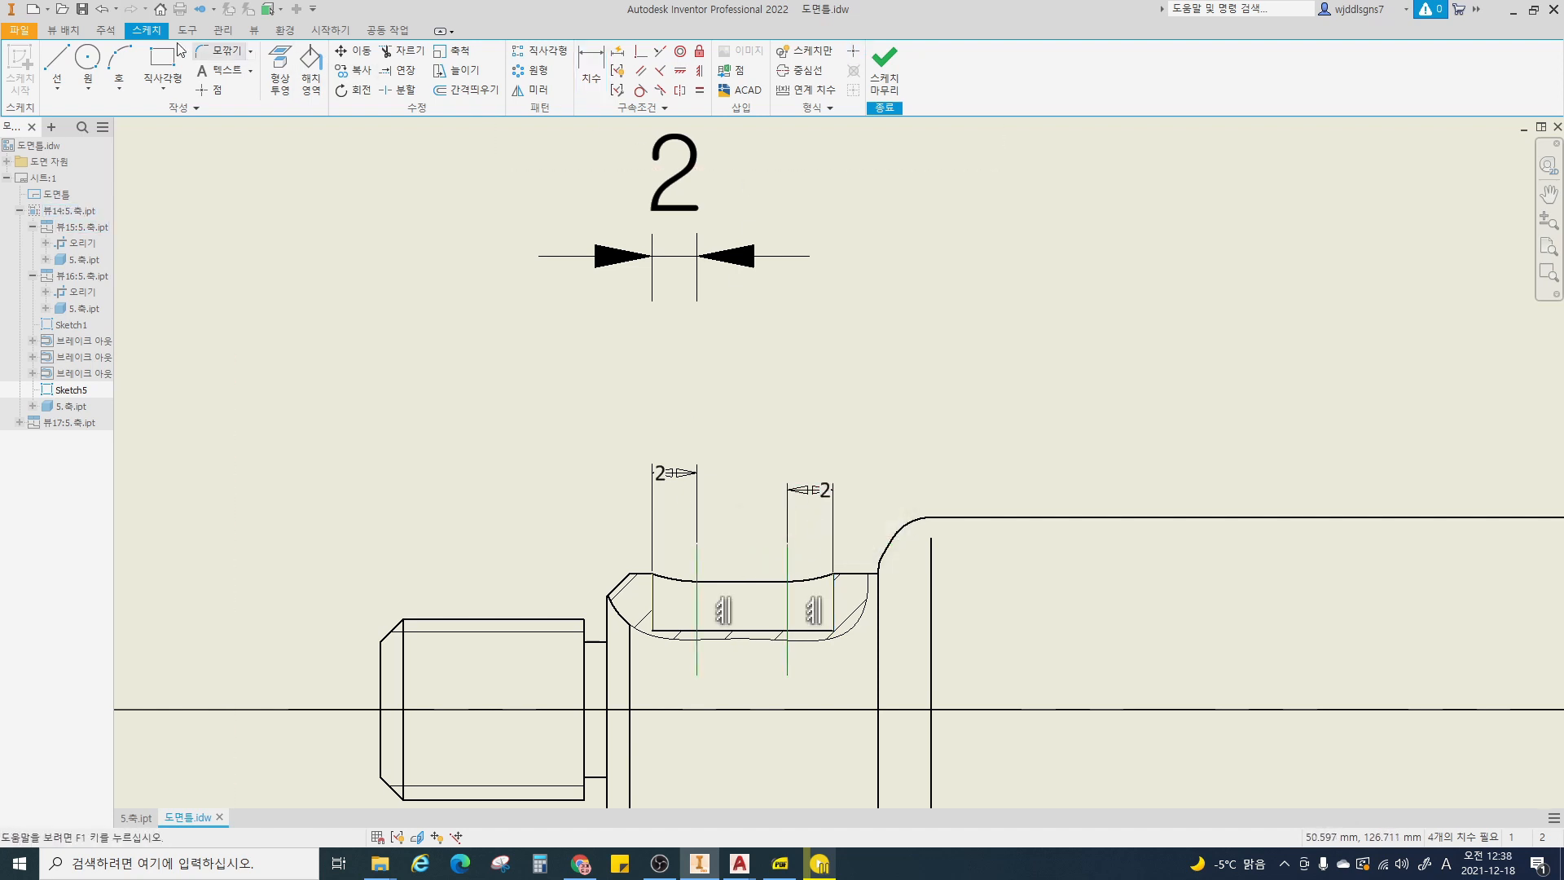
pyautogui.click(106, 30)
pyautogui.click(994, 55)
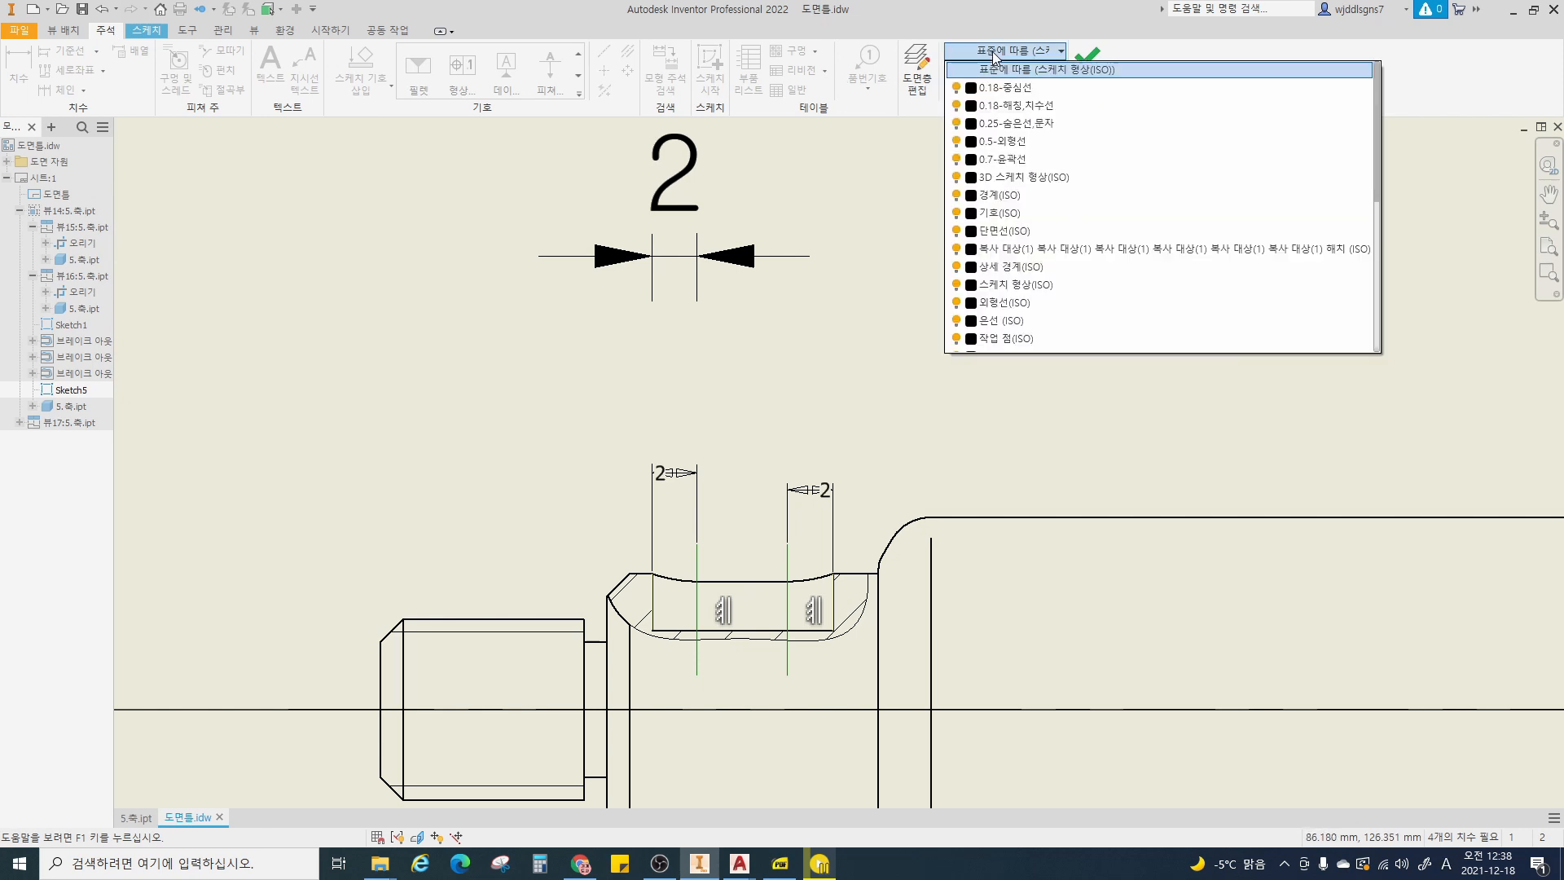
pyautogui.click(1002, 91)
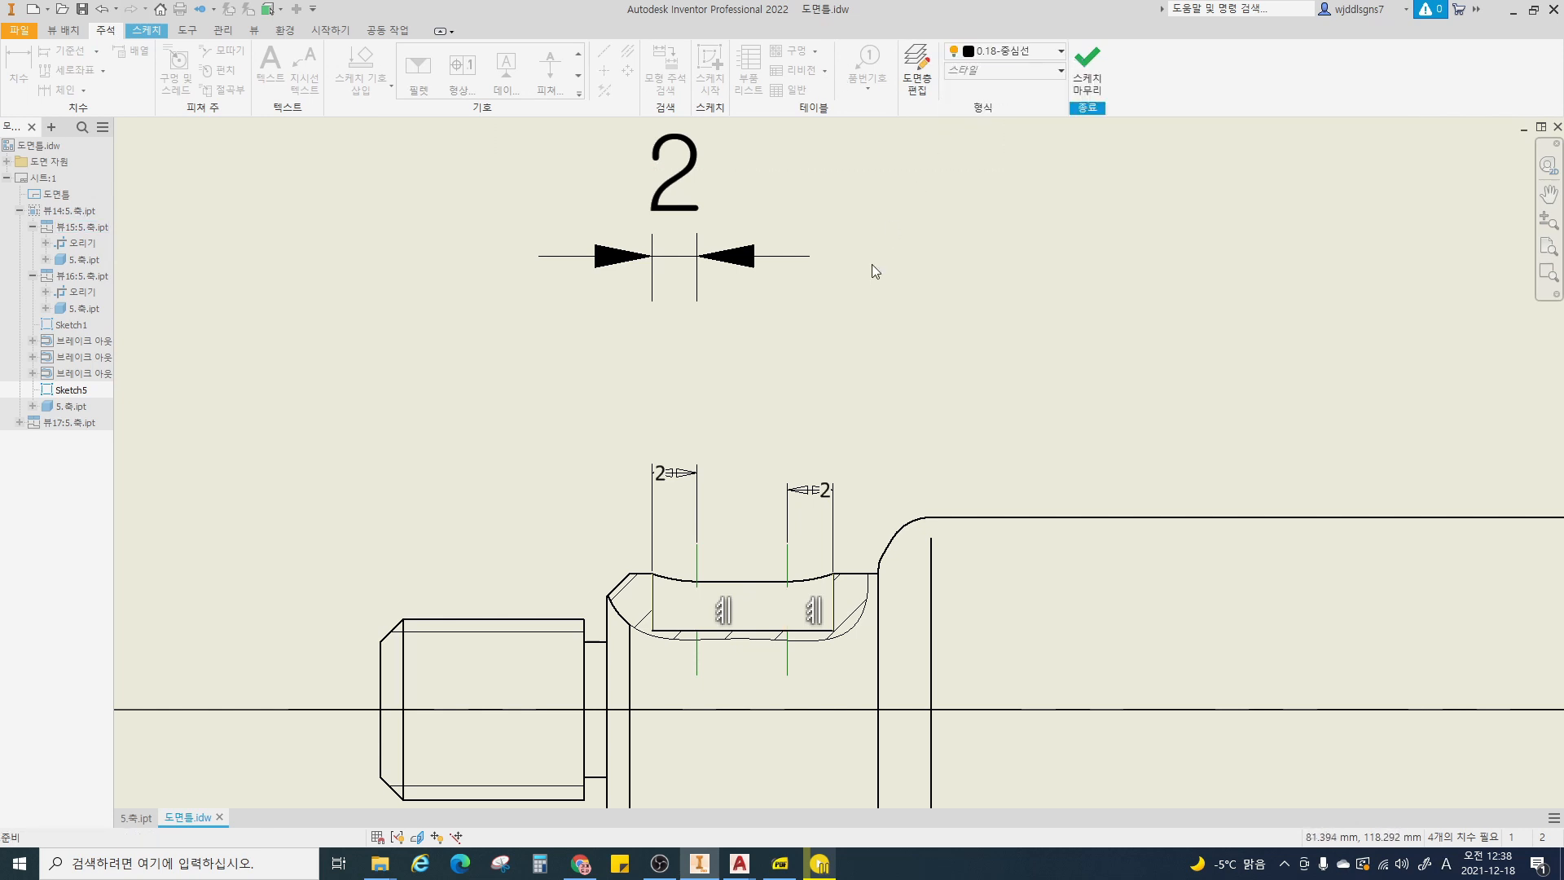
pyautogui.moveTo(796, 534); pyautogui.dragTo(791, 480, button='middle')
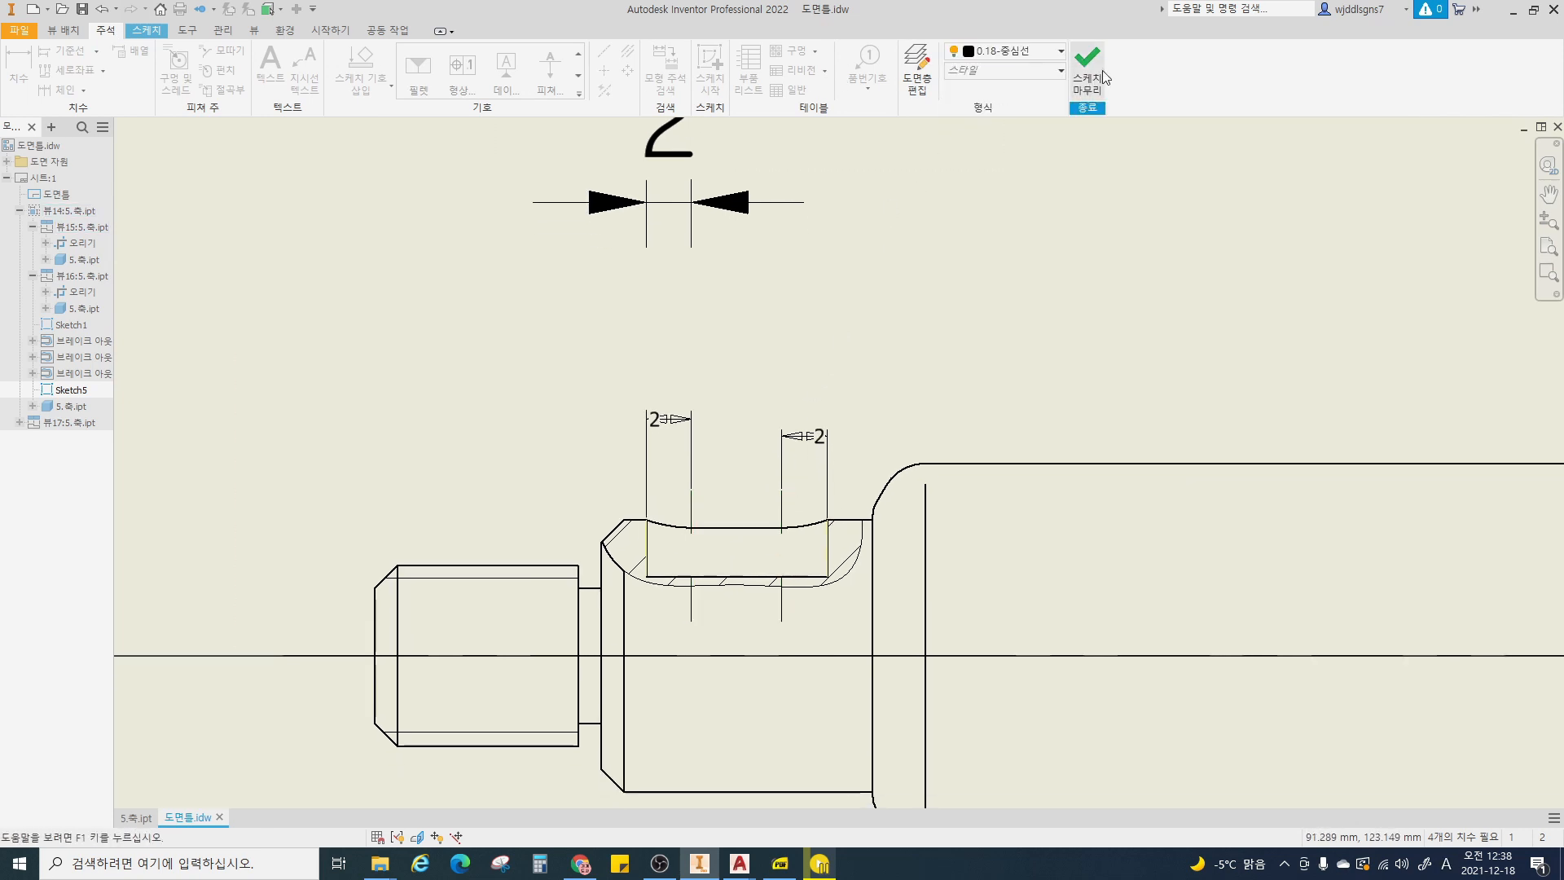
pyautogui.click(1088, 69)
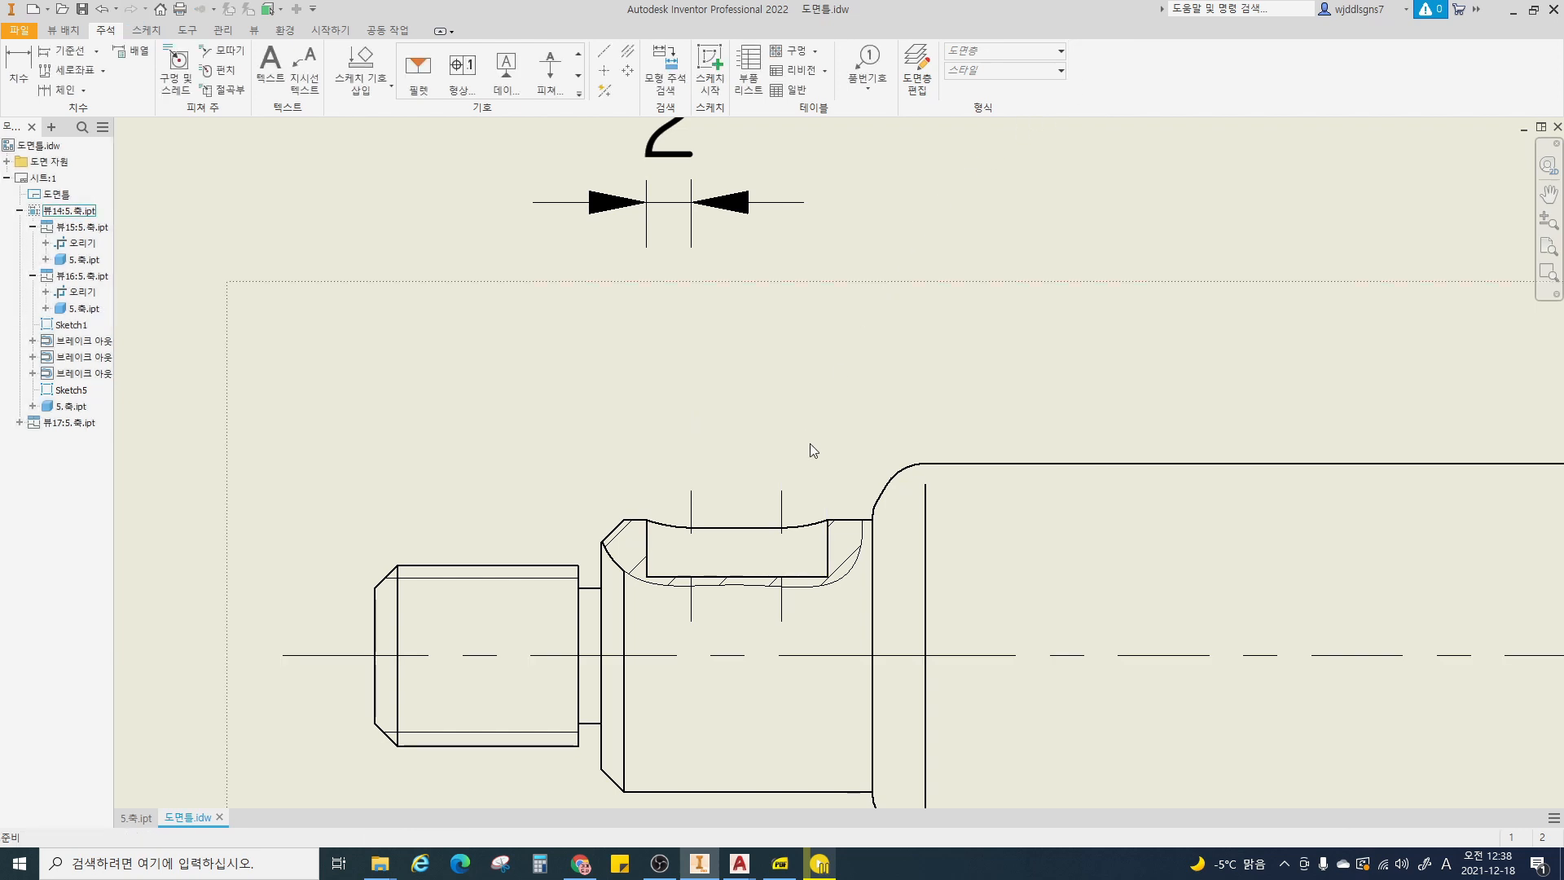
# - Add vertical center lines through the ends of the left and right arcs in the lower keyway view
pyautogui.scroll(-5, 812, 450)
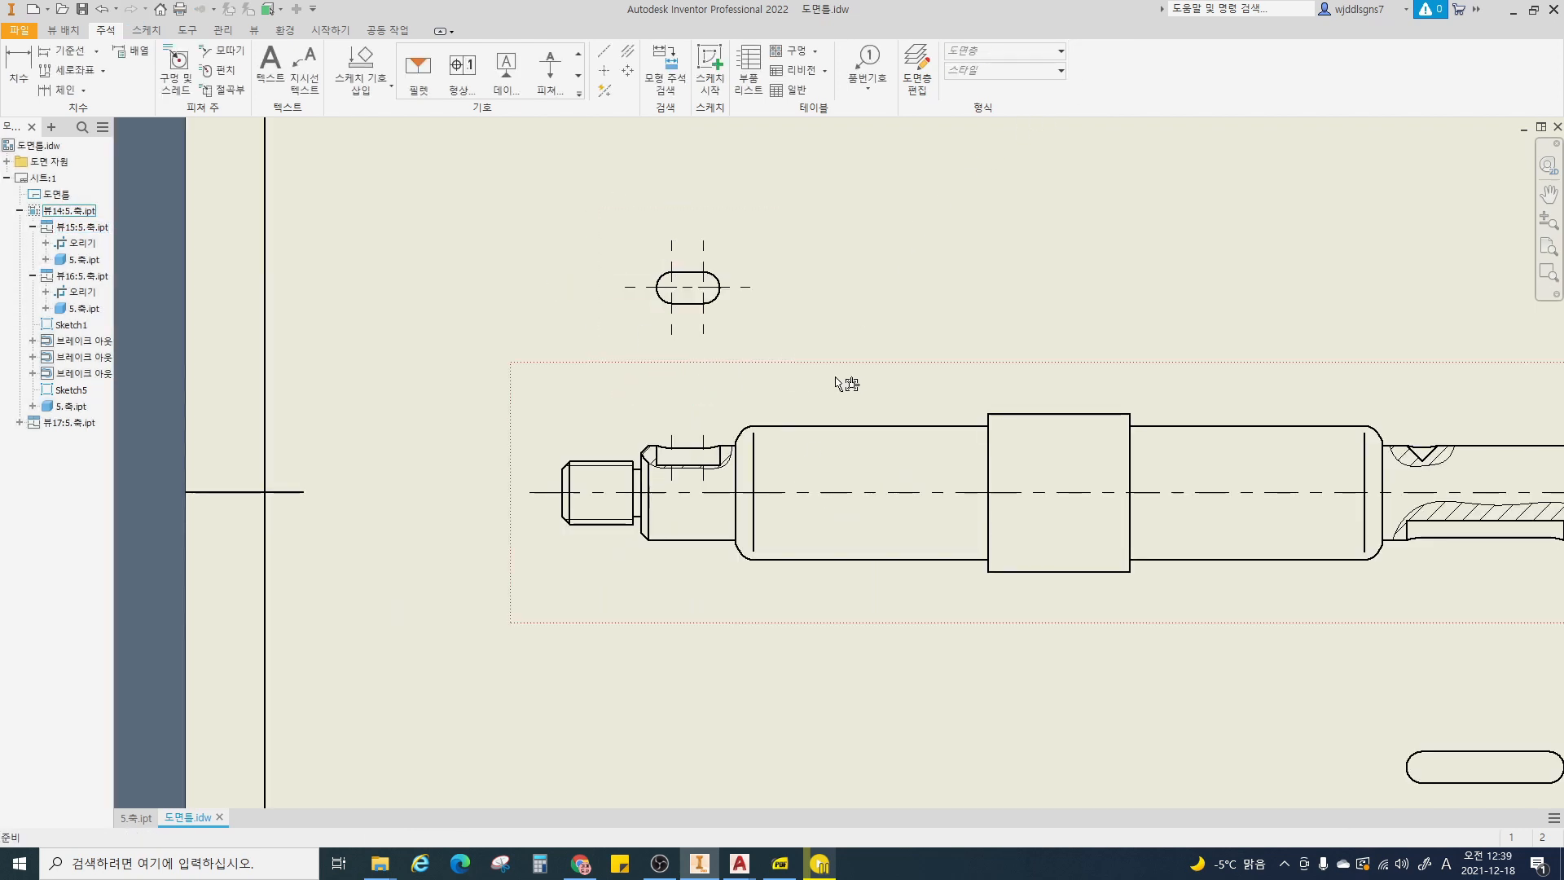
pyautogui.moveTo(836, 378); pyautogui.dragTo(711, 322, button='middle')
pyautogui.moveTo(943, 458); pyautogui.dragTo(698, 290, button='middle')
pyautogui.moveTo(1111, 512); pyautogui.dragTo(866, 446, button='middle')
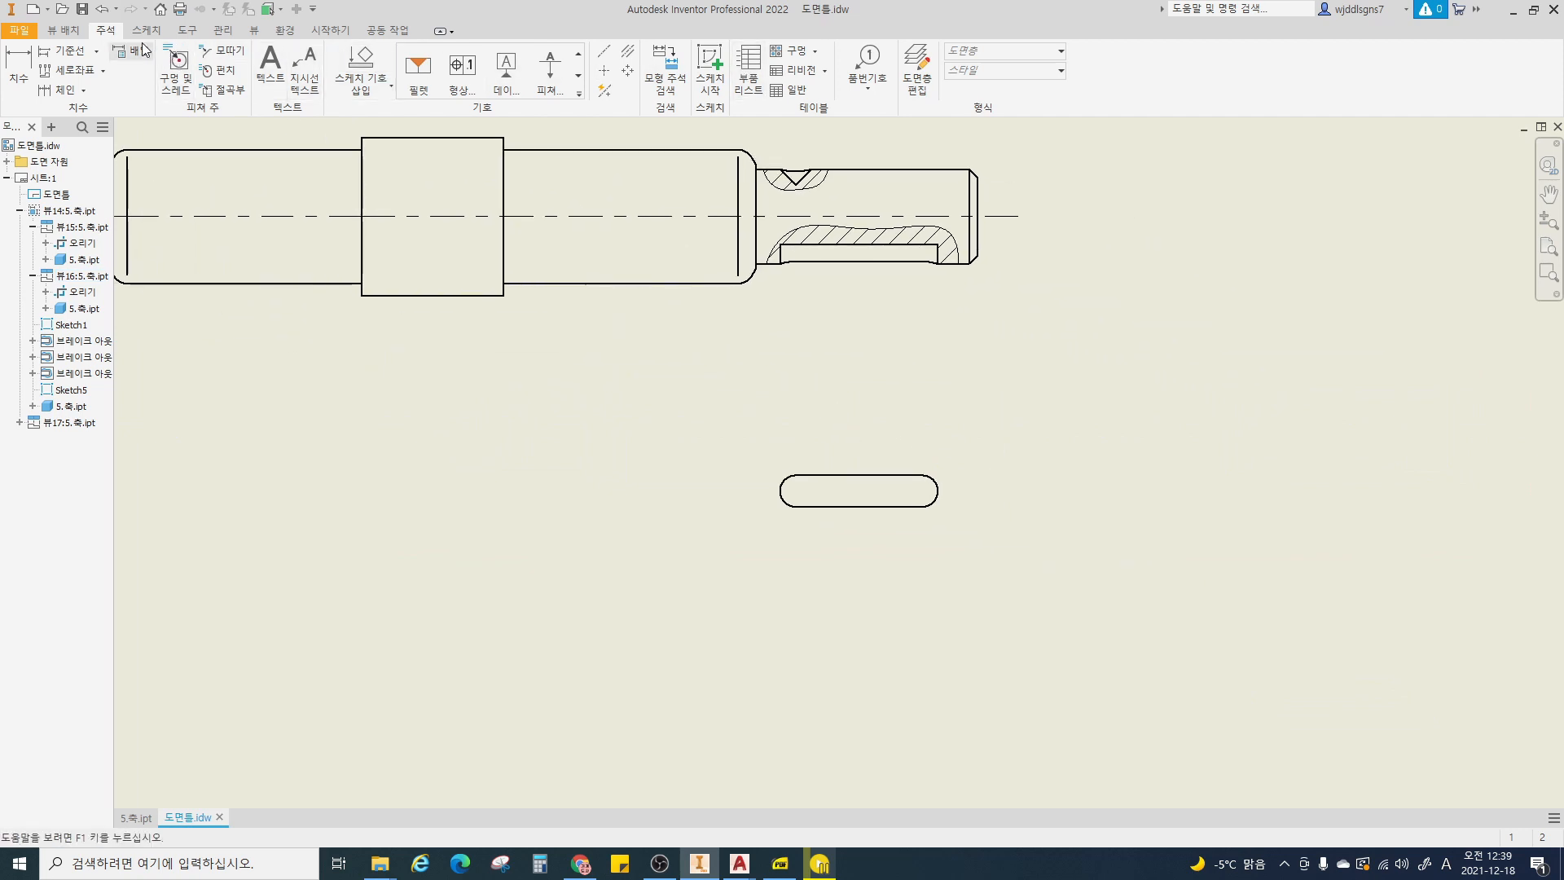
pyautogui.click(604, 50)
pyautogui.scroll(2, 790, 465)
pyautogui.click(800, 483)
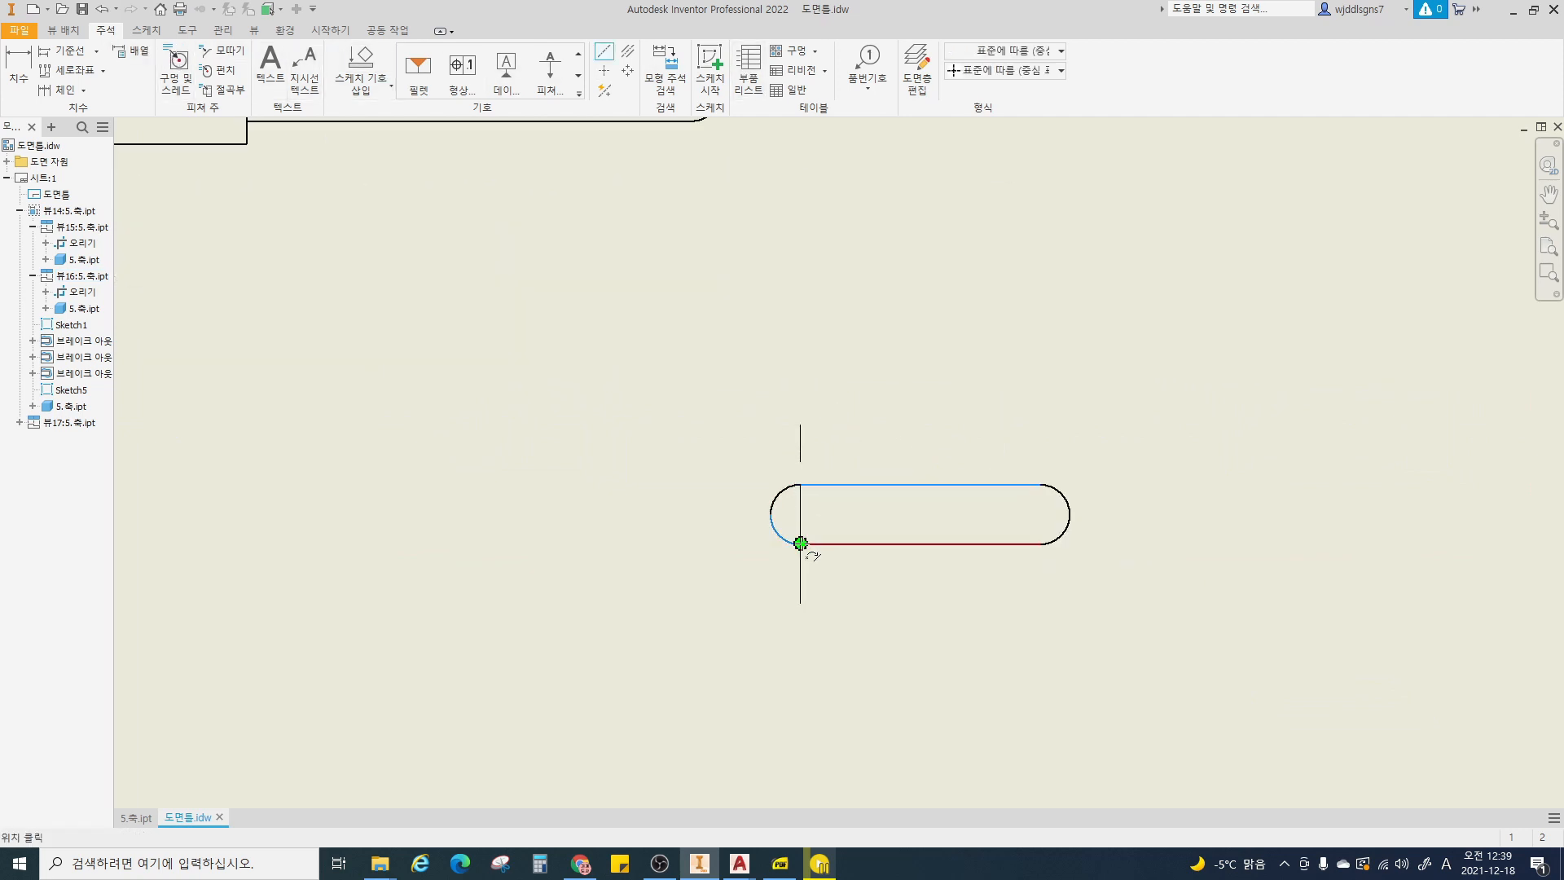
pyautogui.rightClick(801, 544)
pyautogui.click(866, 541)
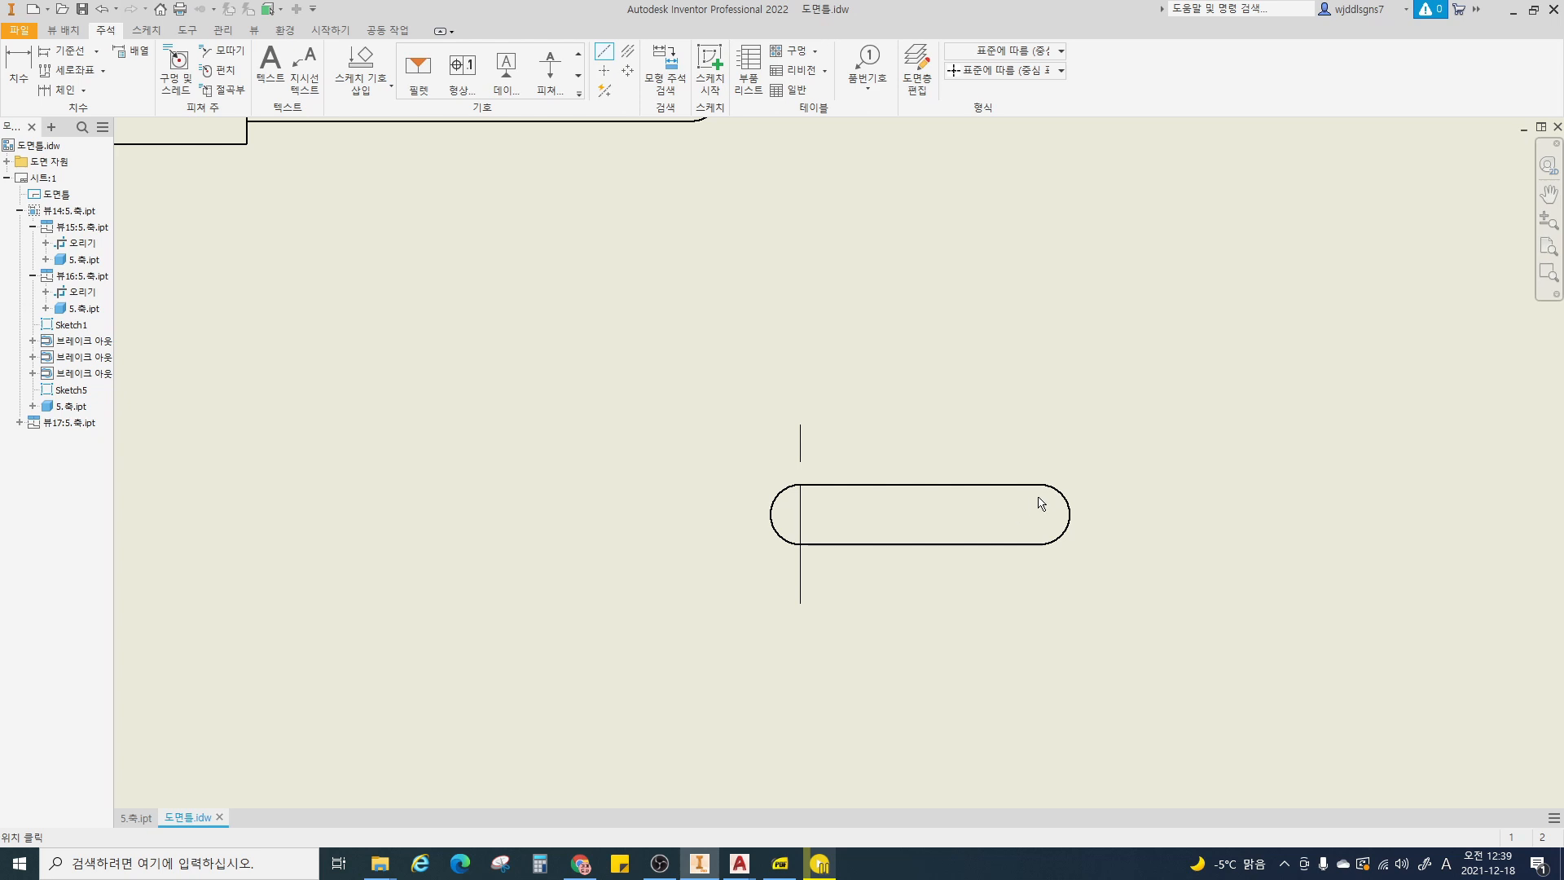
pyautogui.click(1039, 543)
pyautogui.rightClick(1038, 541)
pyautogui.click(1090, 541)
# - Add a horizontal center line through the left and right extremes of the lower keyway
pyautogui.click(770, 515)
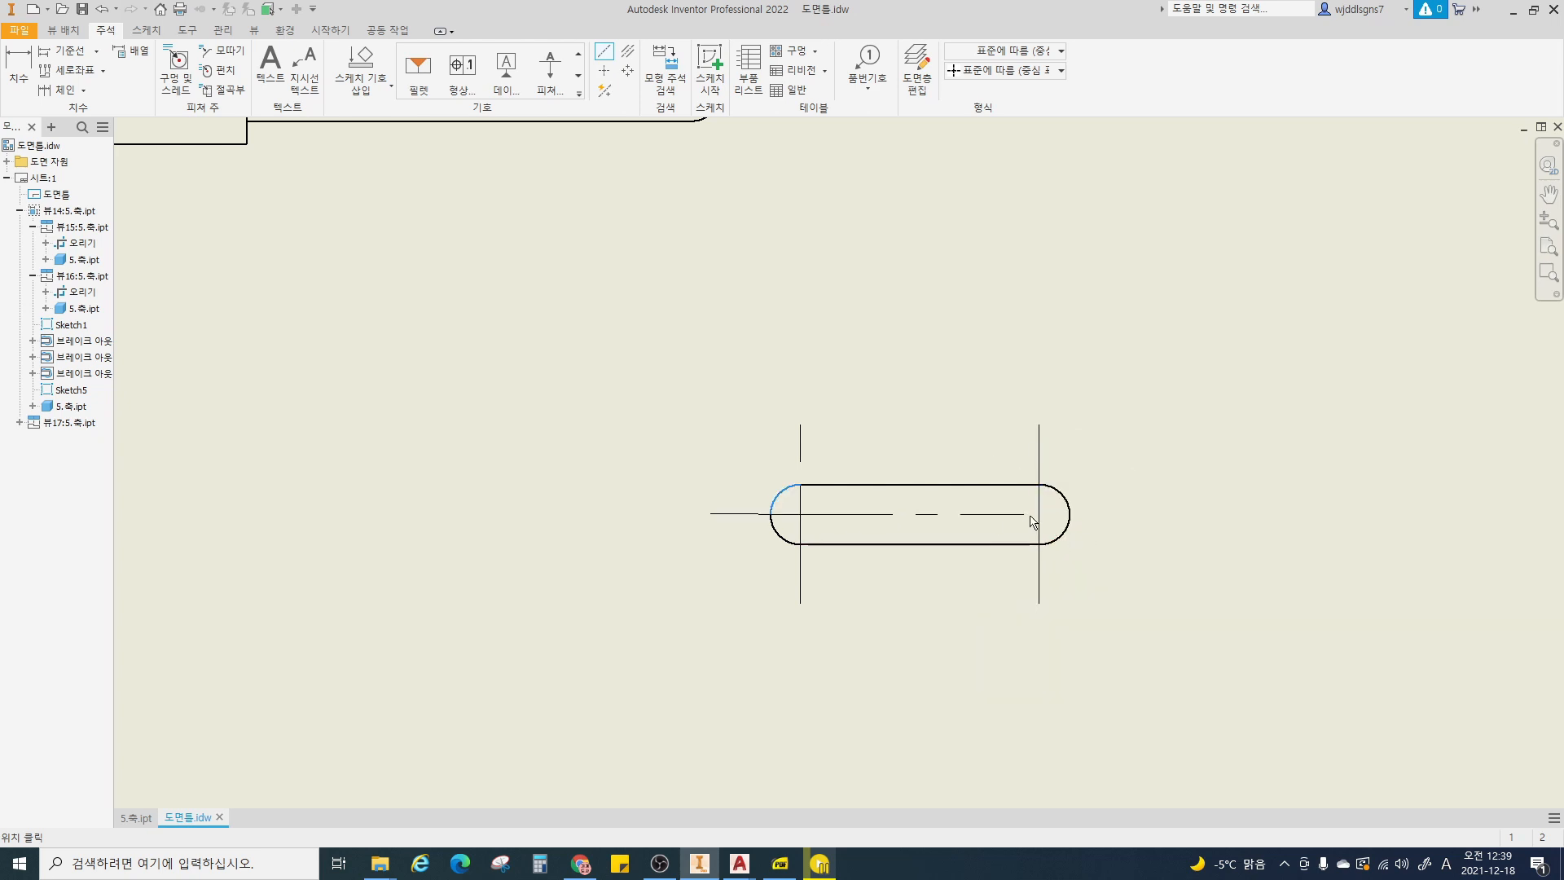
pyautogui.click(1070, 513)
pyautogui.rightClick(1071, 514)
pyautogui.click(1122, 515)
pyautogui.scroll(-3, 933, 575)
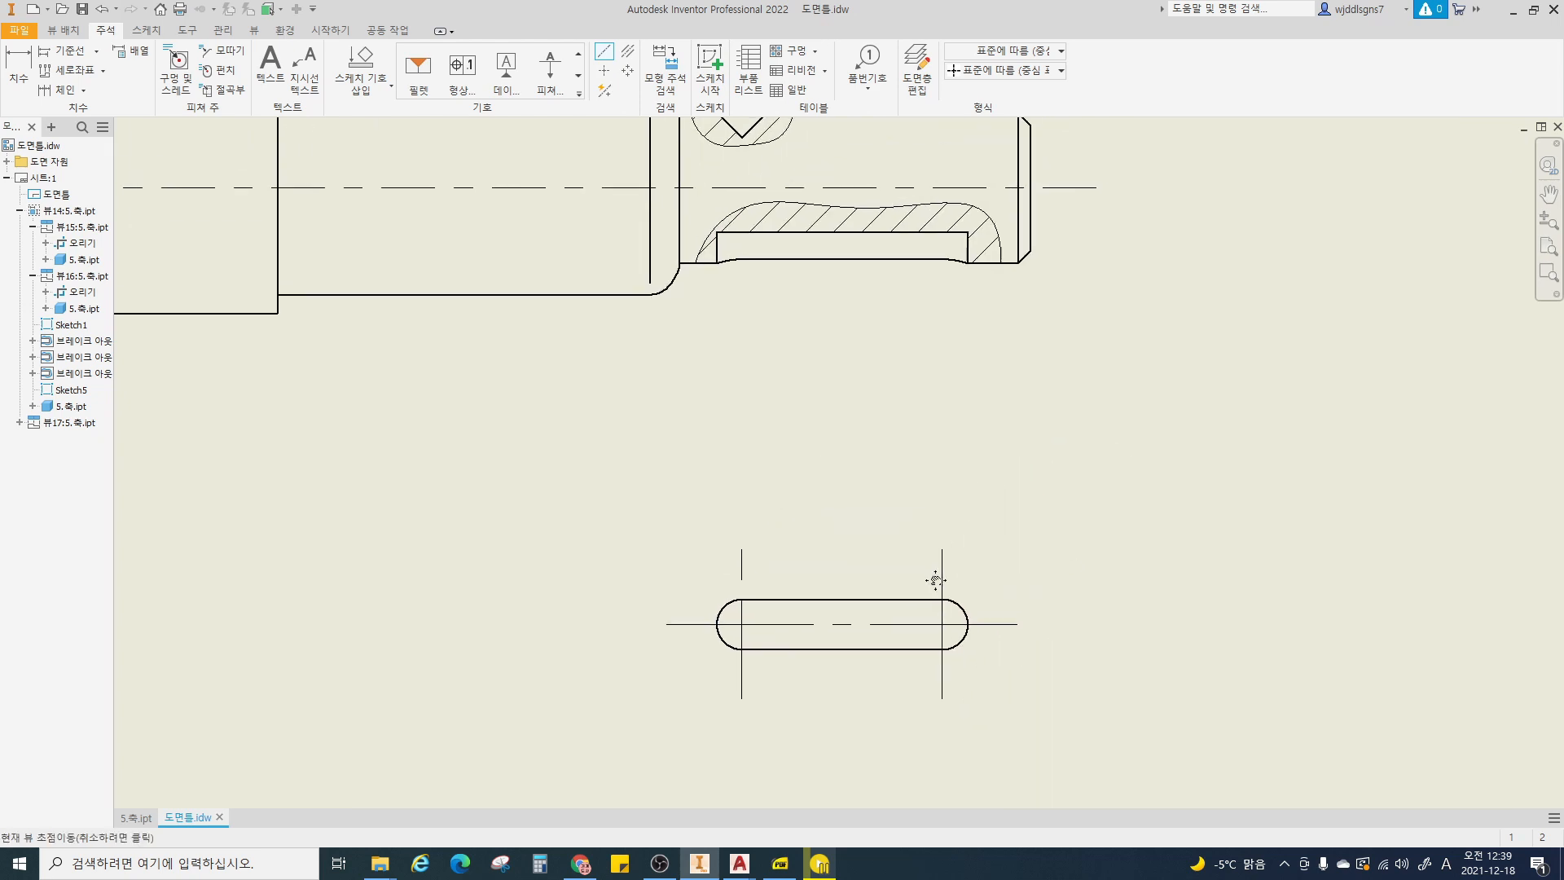
pyautogui.press('Escape')
pyautogui.click(1009, 370)
pyautogui.press('s')
pyautogui.moveTo(845, 369); pyautogui.dragTo(775, 398, button='middle')
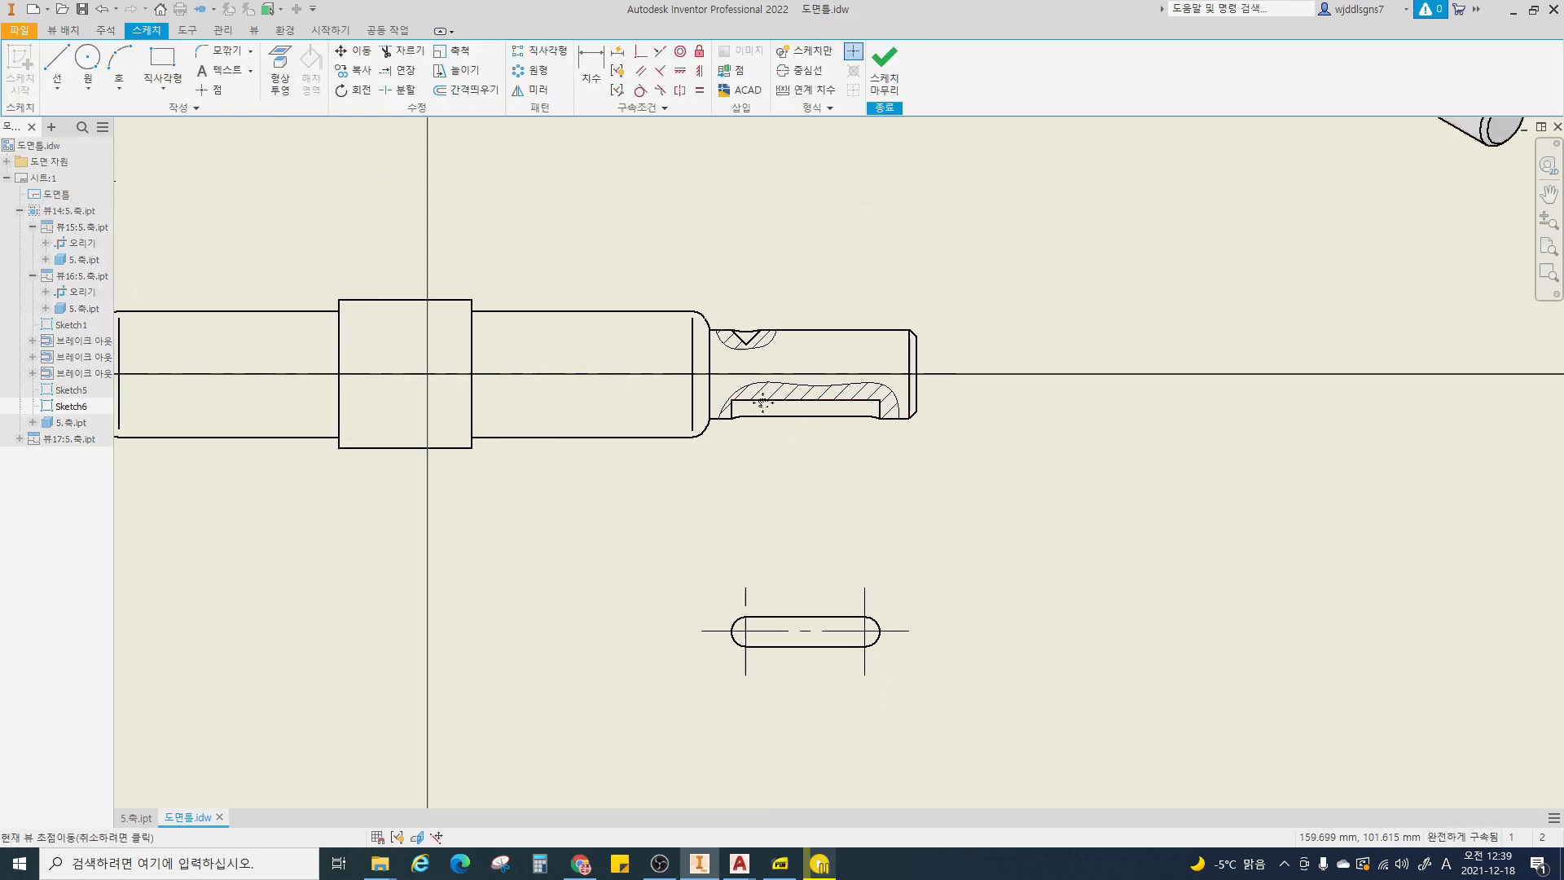
pyautogui.scroll(4, 773, 396)
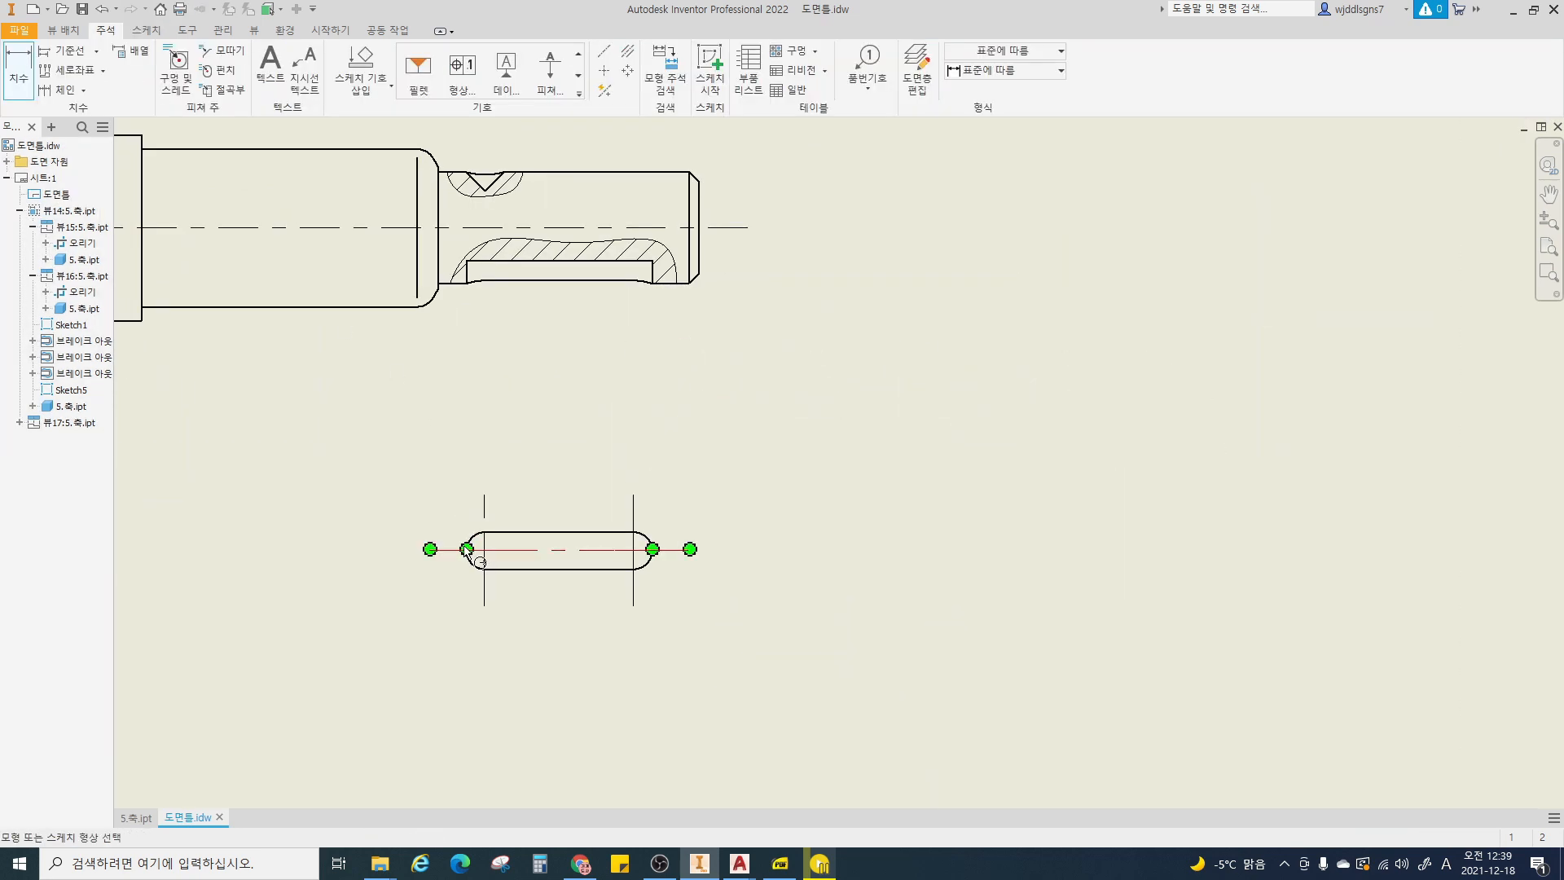
# - Measure the distance from the lower keyway's left extreme to its left vertical center line without placing a dimension
pyautogui.click(468, 549)
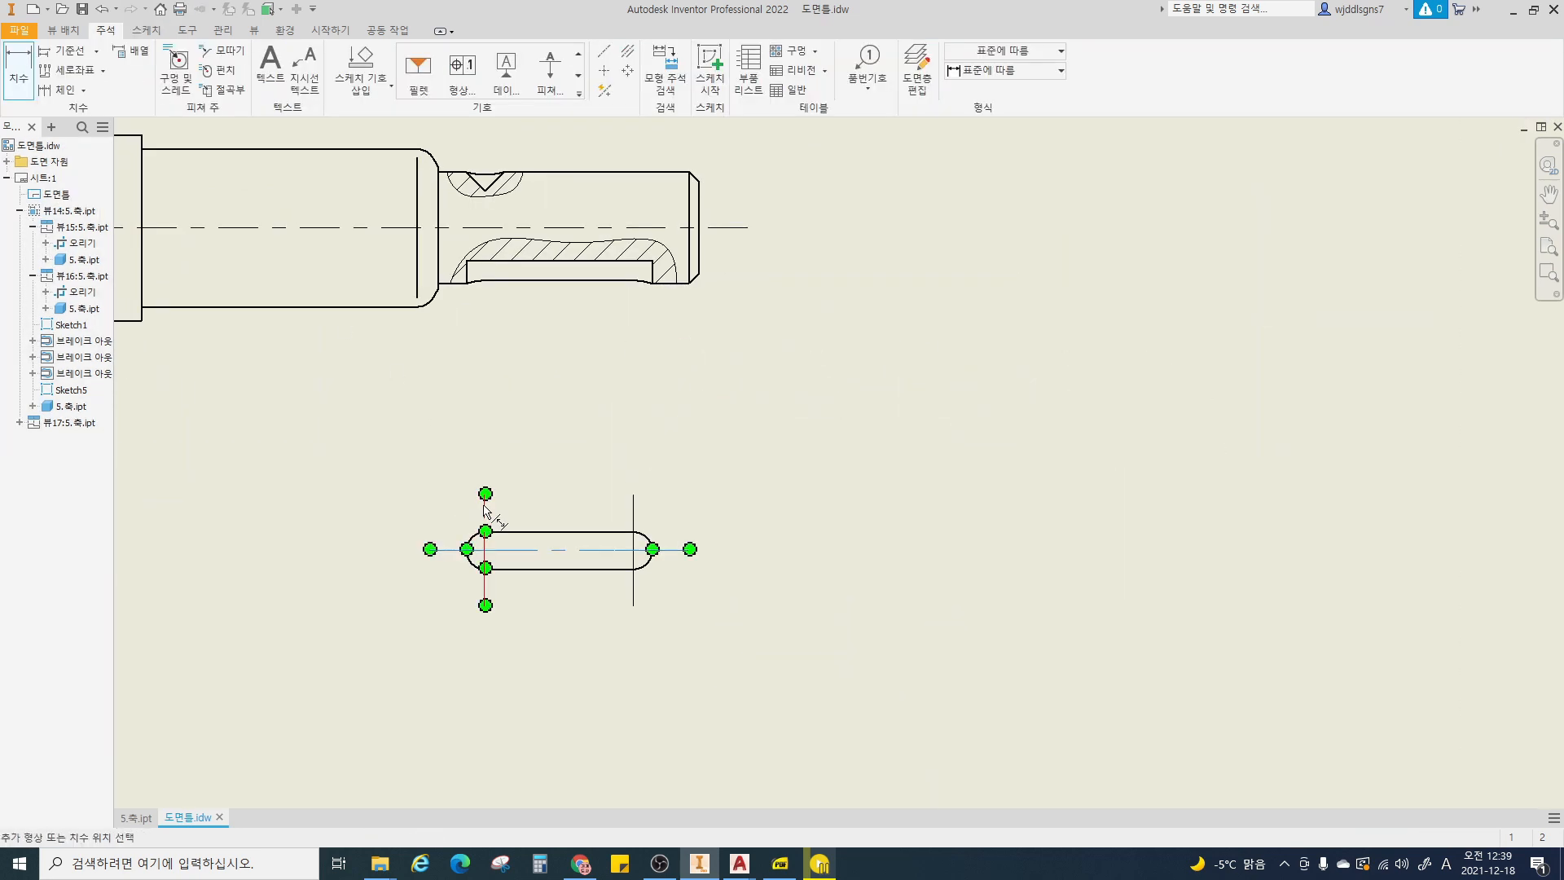
pyautogui.click(485, 510)
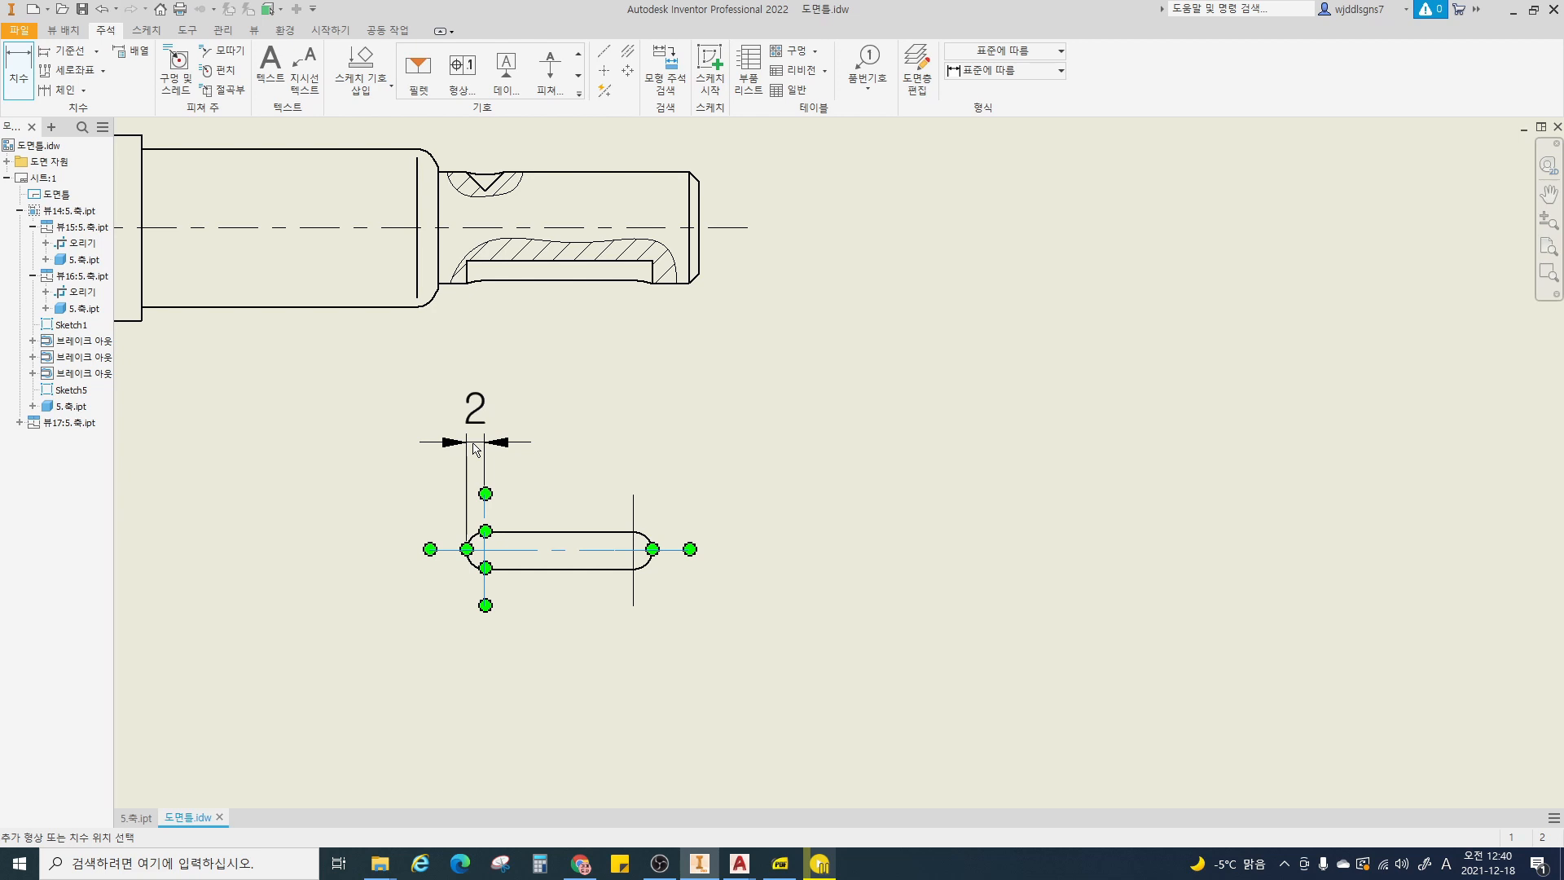
pyautogui.press('Escape')
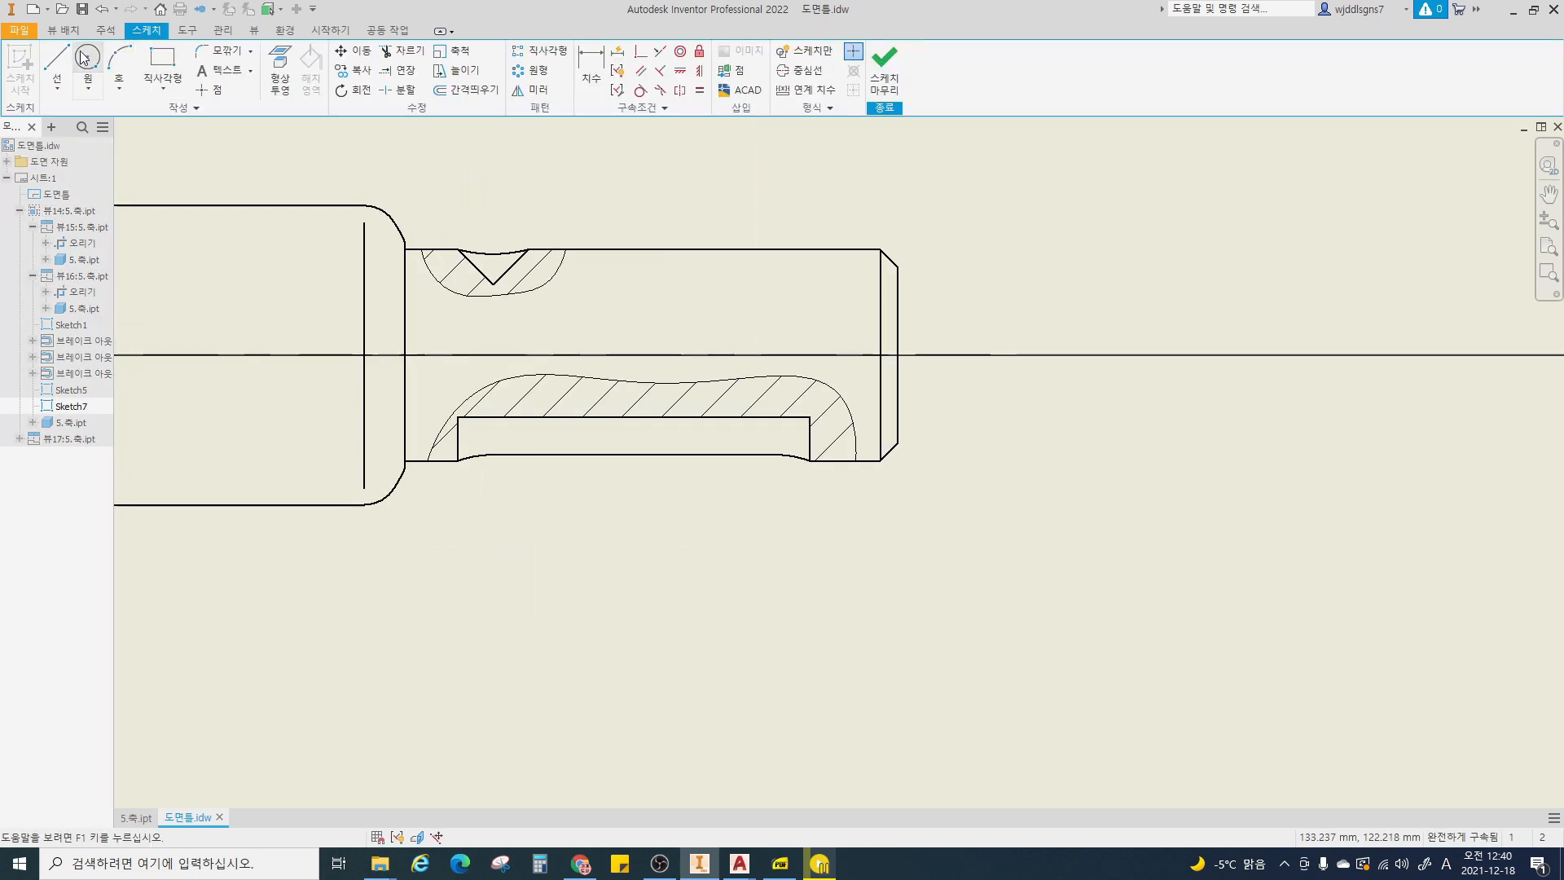
# - Sketch a vertical line crossing the lower keyway section near its left end
pyautogui.click(503, 392)
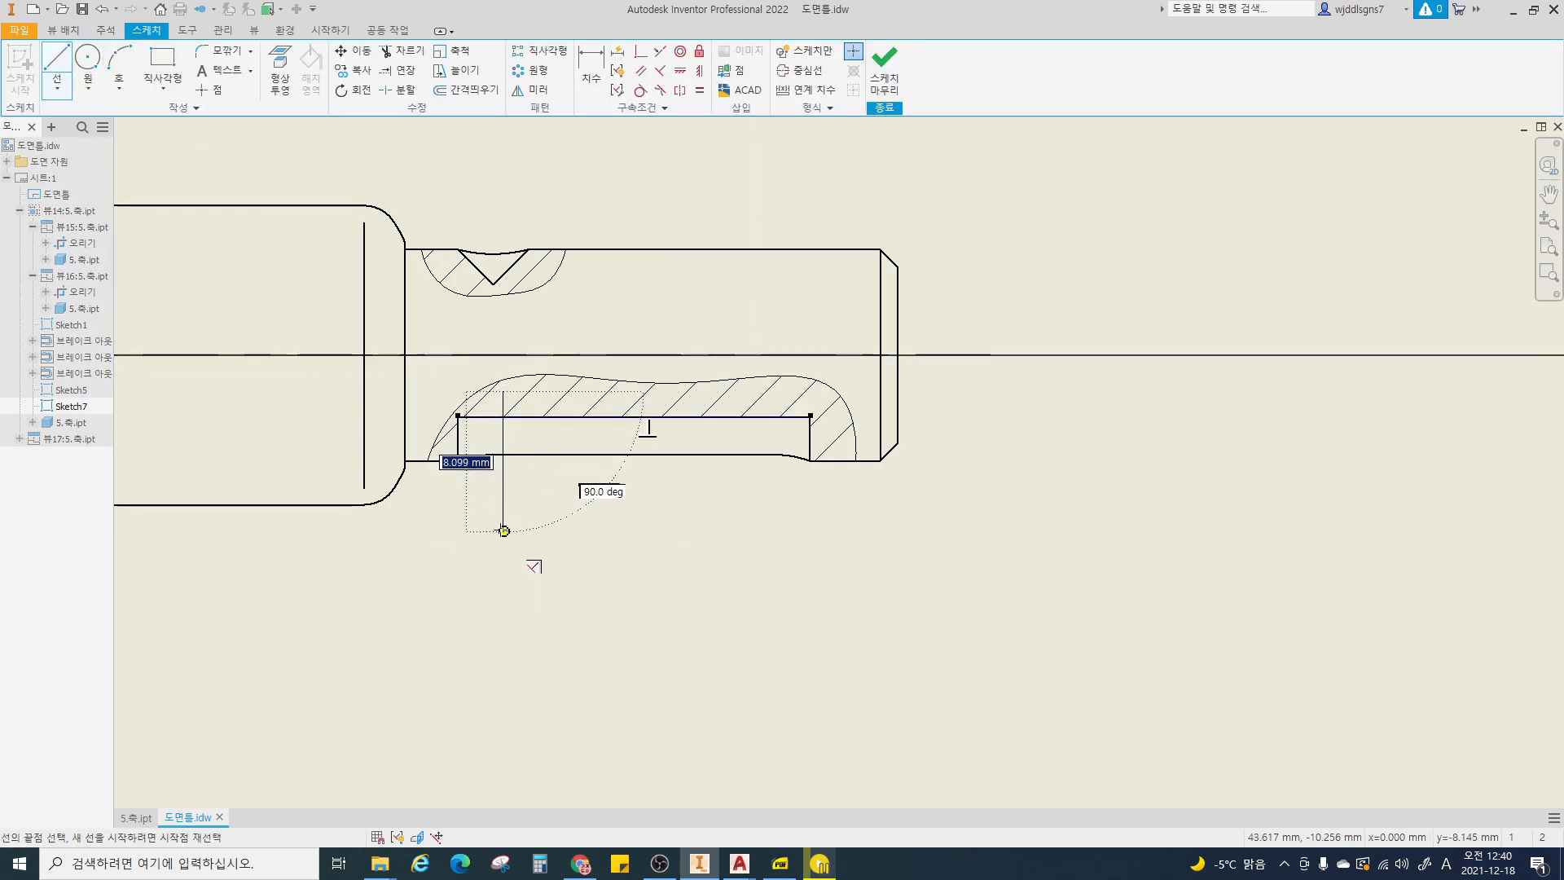
pyautogui.press('Escape')
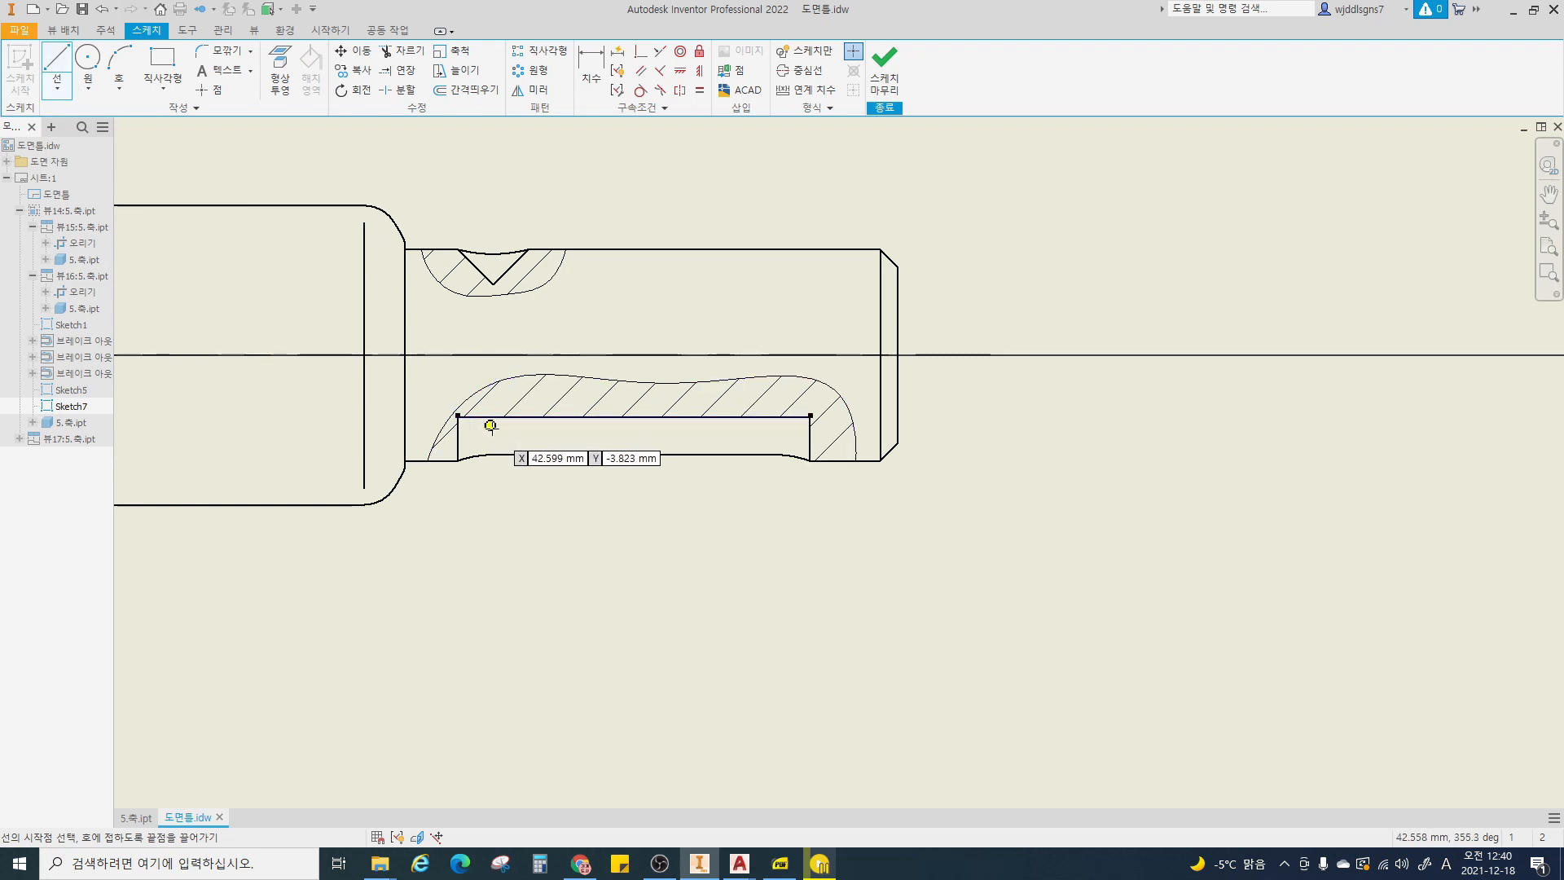
pyautogui.click(511, 506)
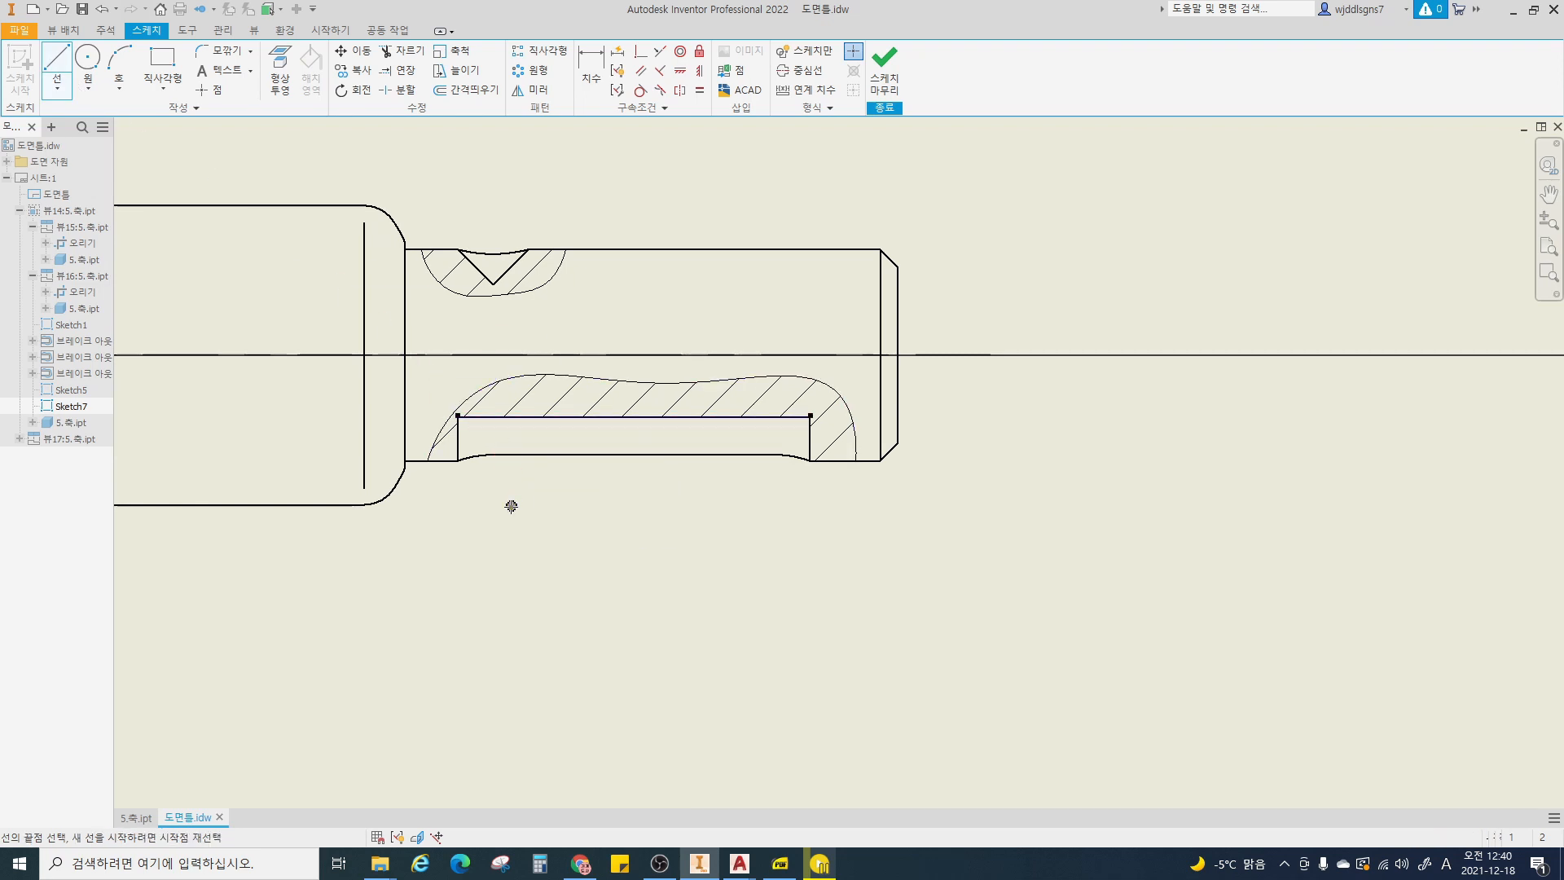
pyautogui.click(512, 382)
pyautogui.press('Escape')
# - Copy the vertical sketch line horizontally to near the right end of the lower keyway section
pyautogui.click(355, 70)
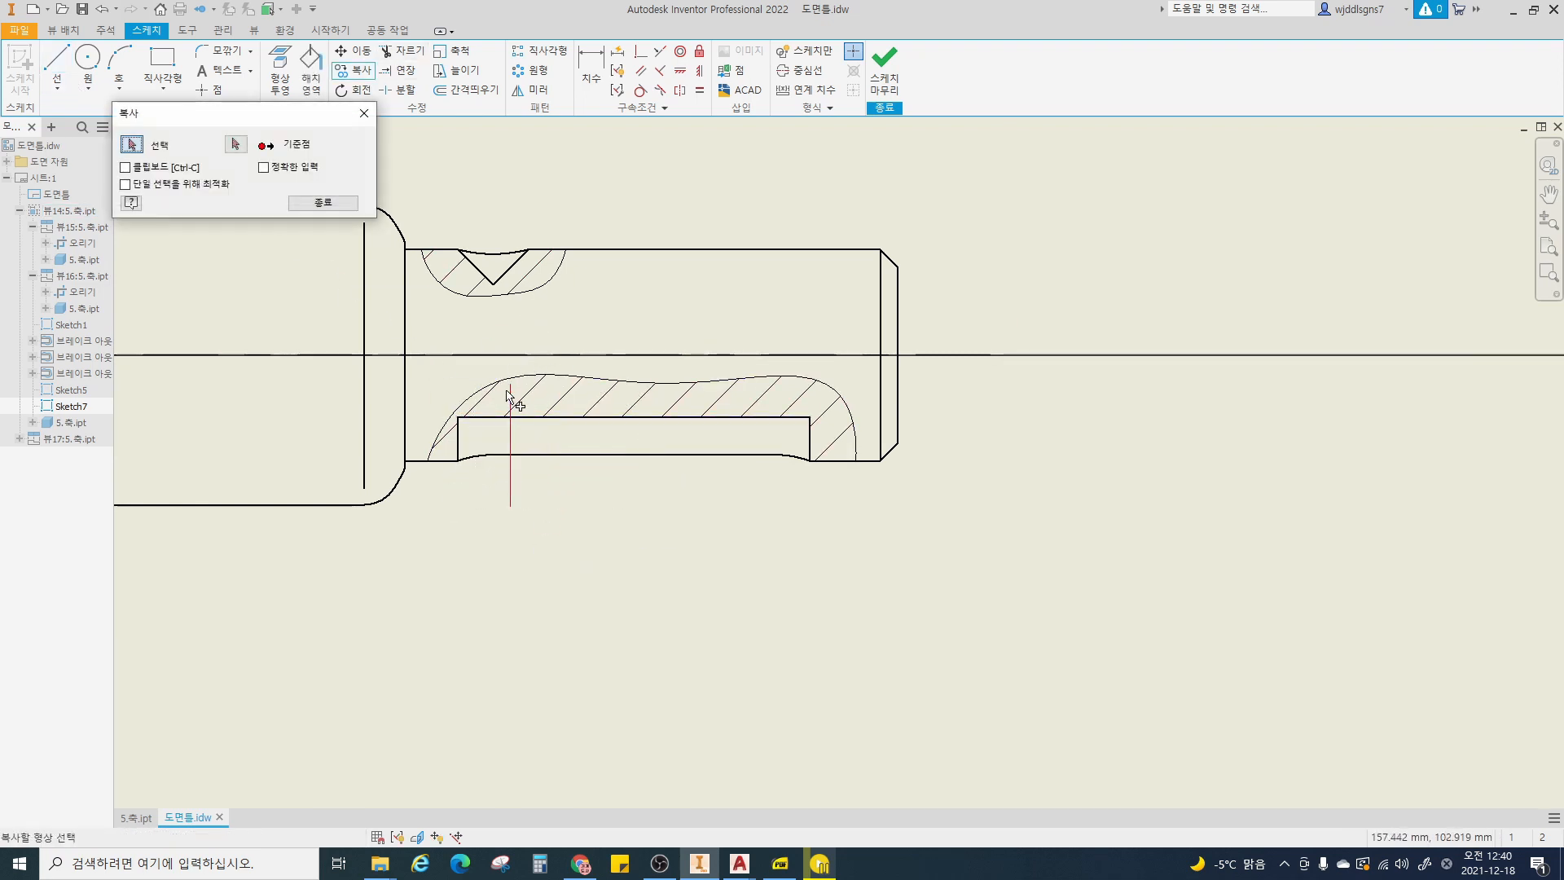
pyautogui.click(511, 442)
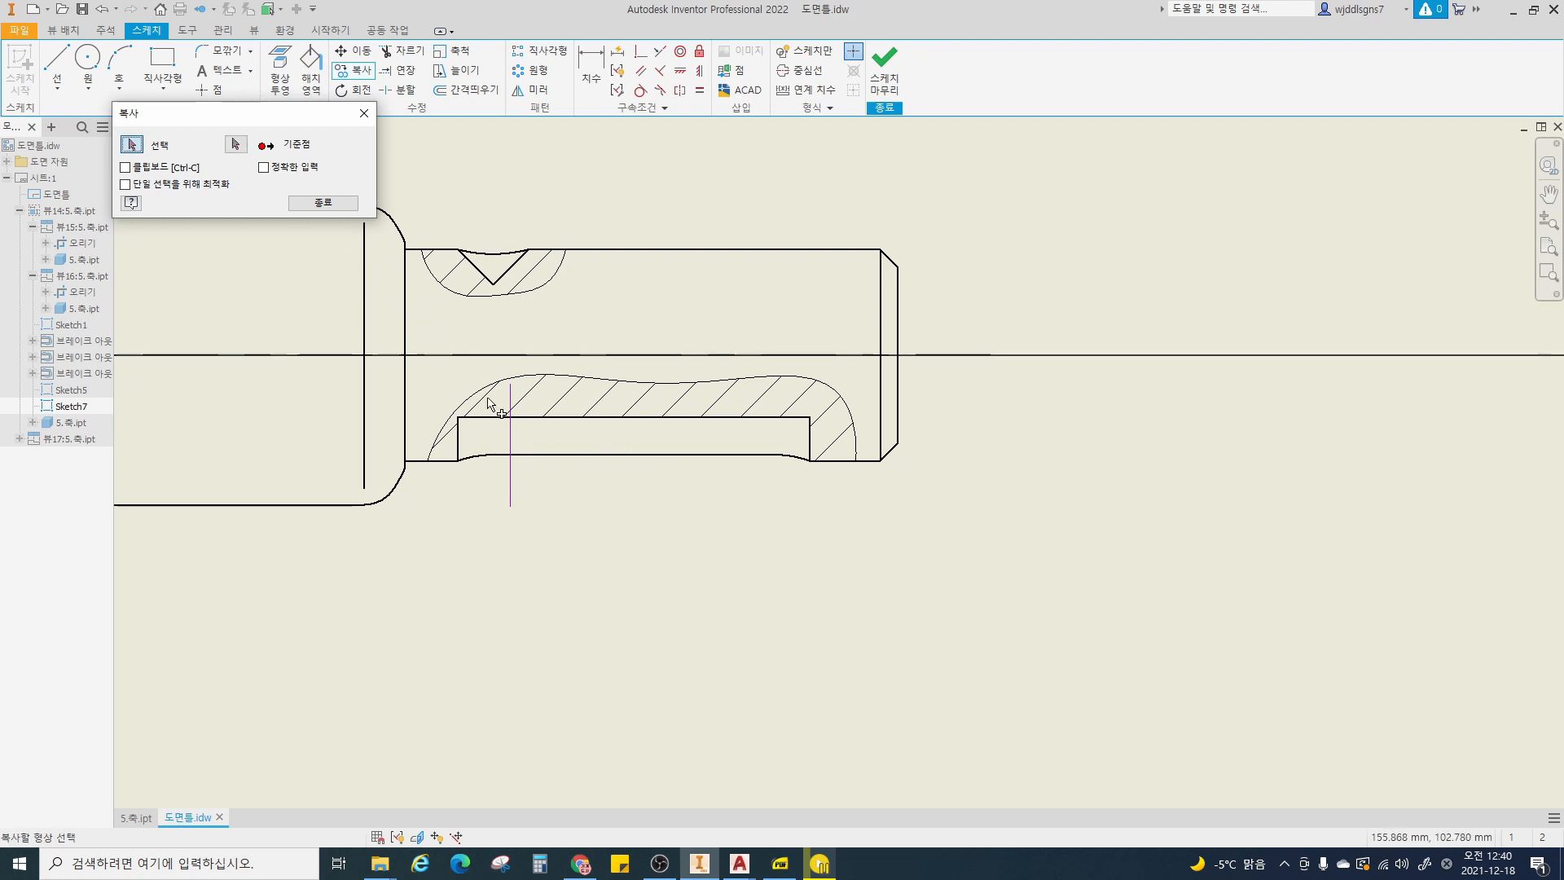
pyautogui.click(510, 432)
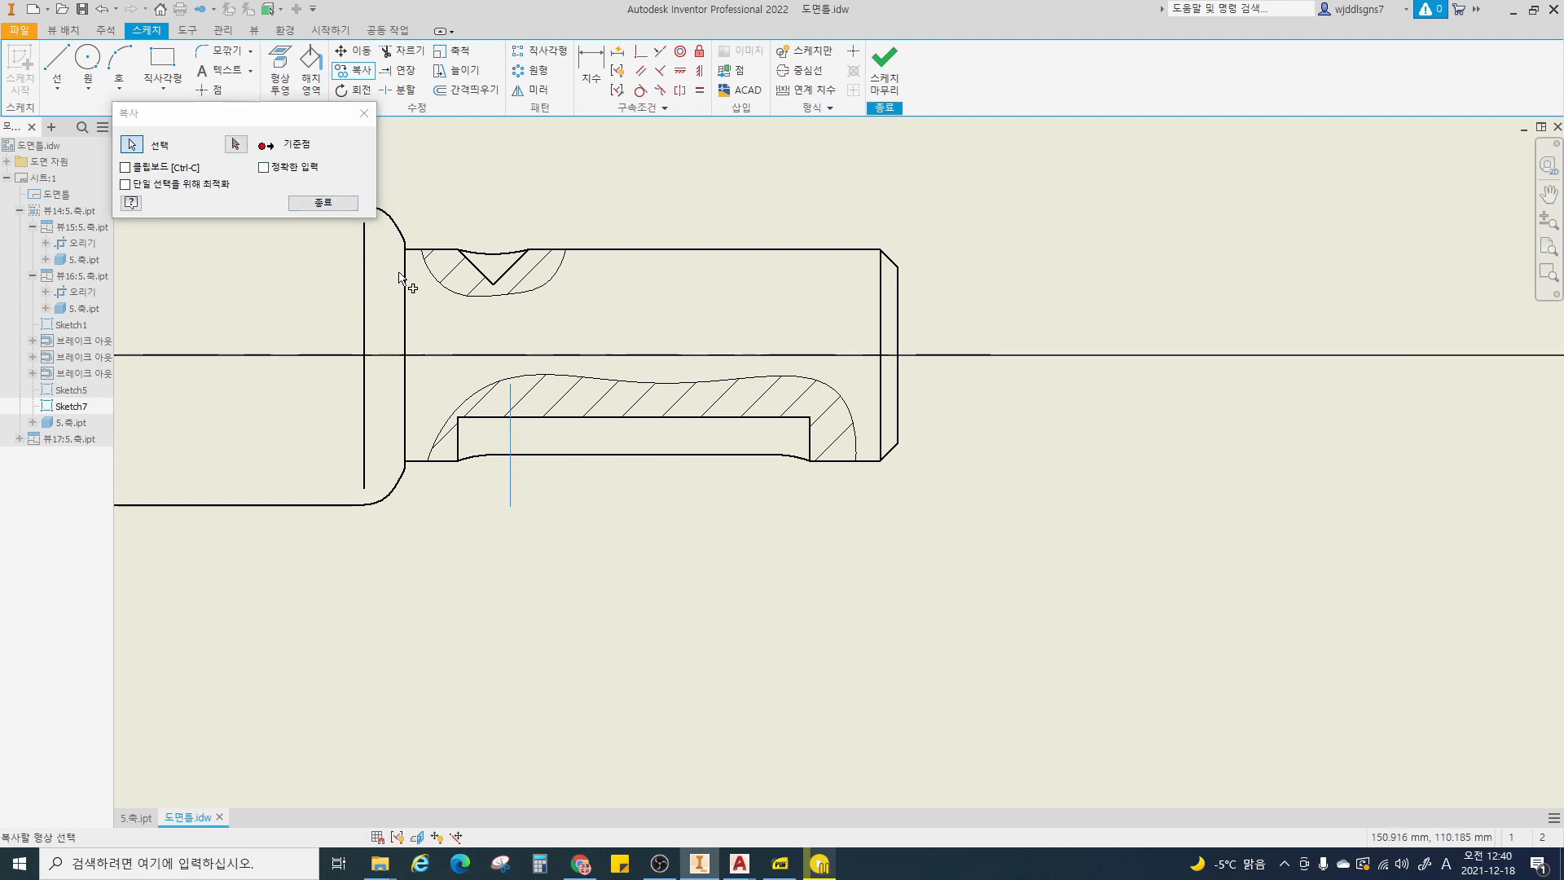
pyautogui.click(255, 145)
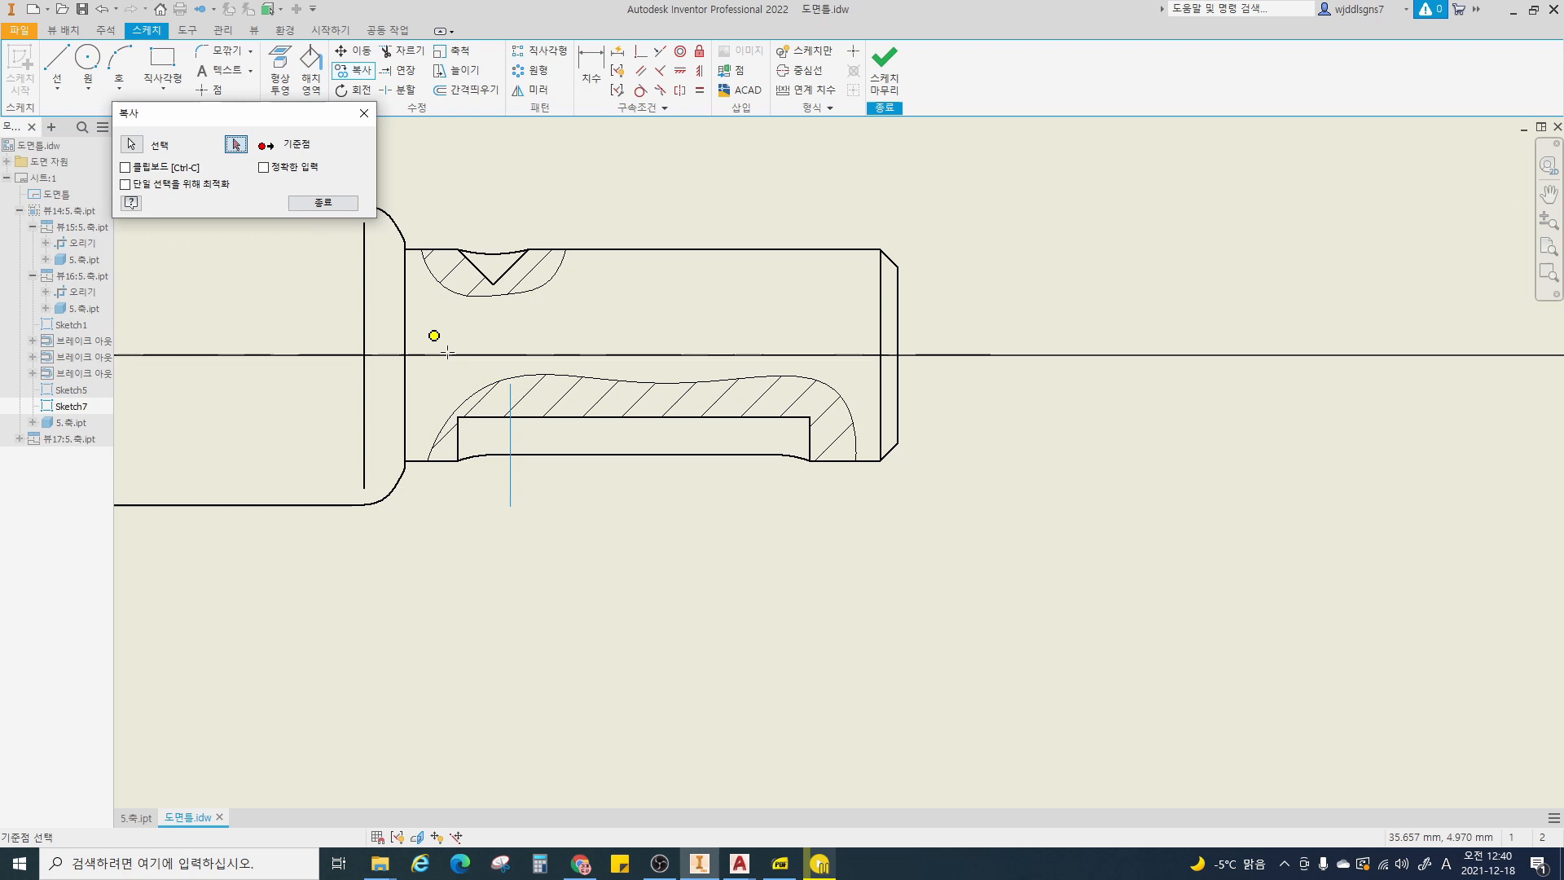
pyautogui.click(510, 440)
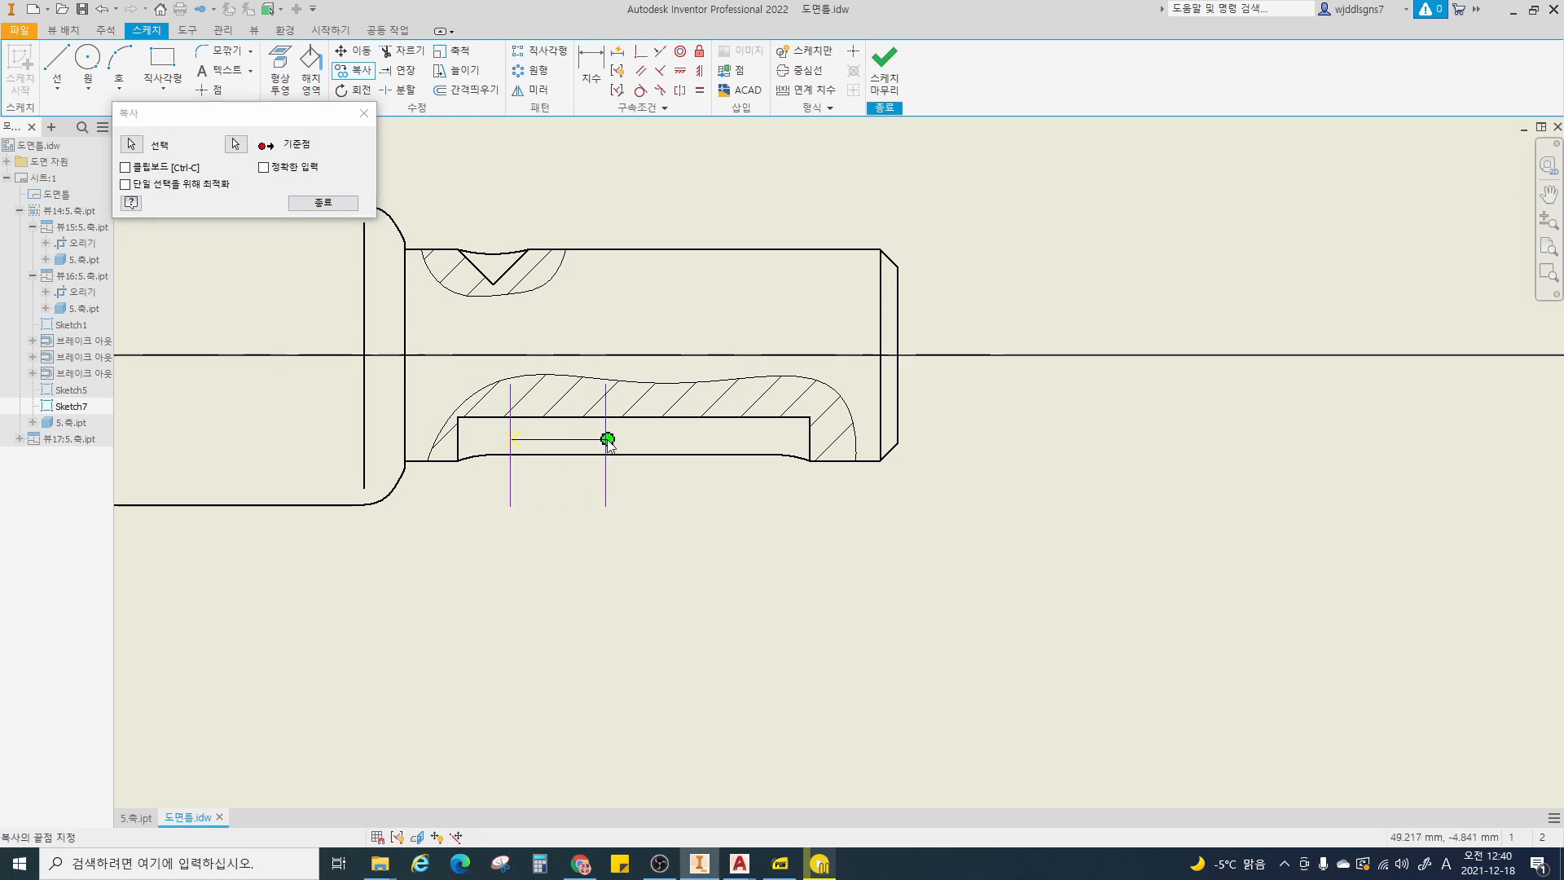
pyautogui.click(748, 440)
# - Dimension the left vertical line 2 mm from the left edge of the lower keyway section
pyautogui.press('d')
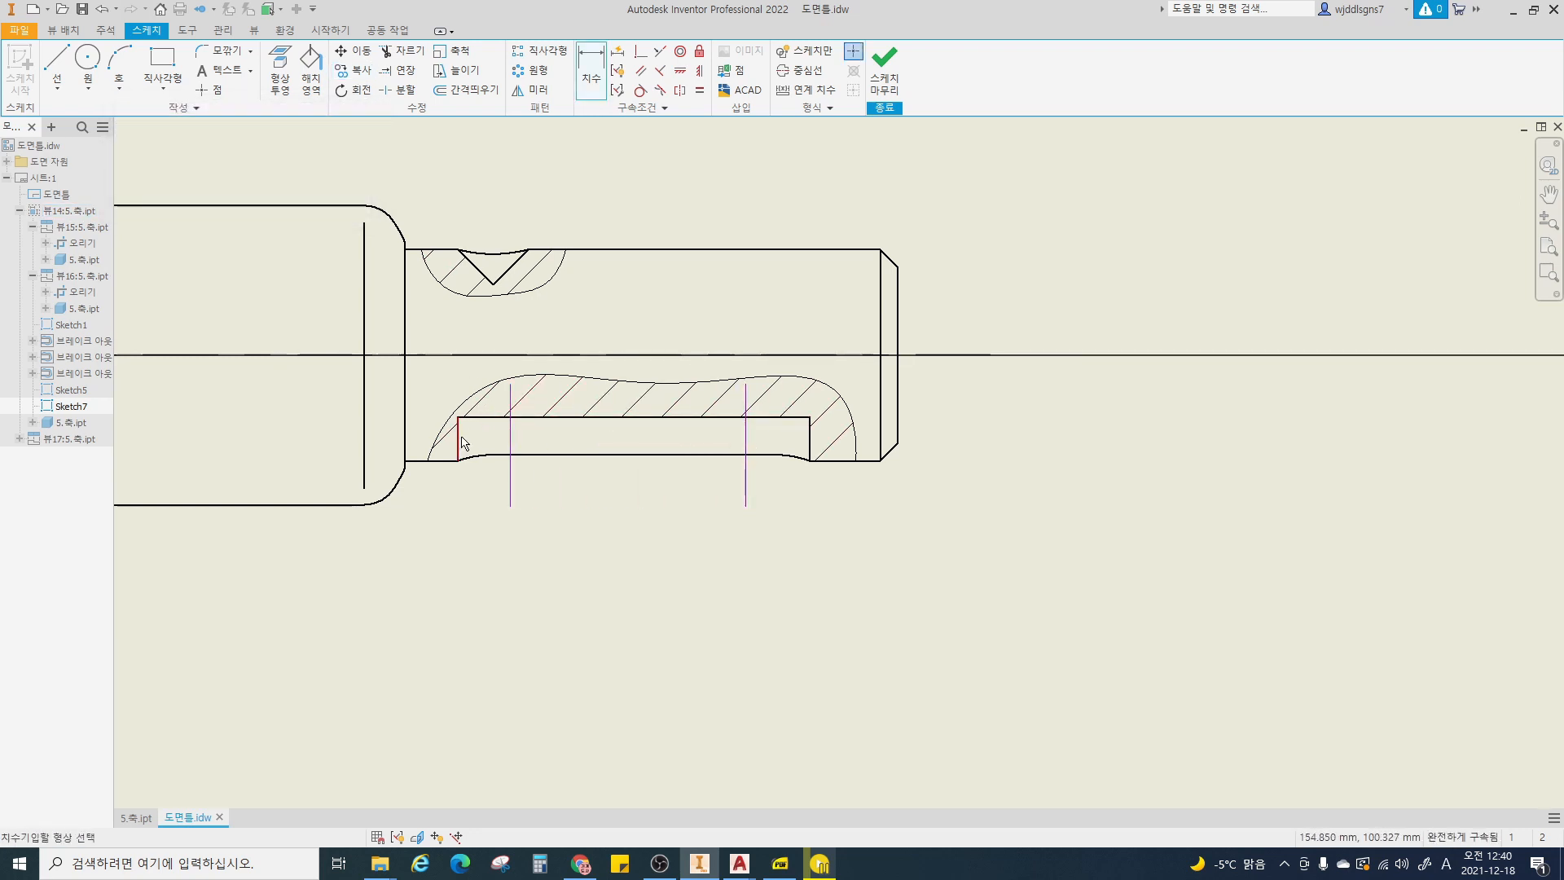
pyautogui.click(459, 443)
pyautogui.click(510, 444)
pyautogui.click(493, 559)
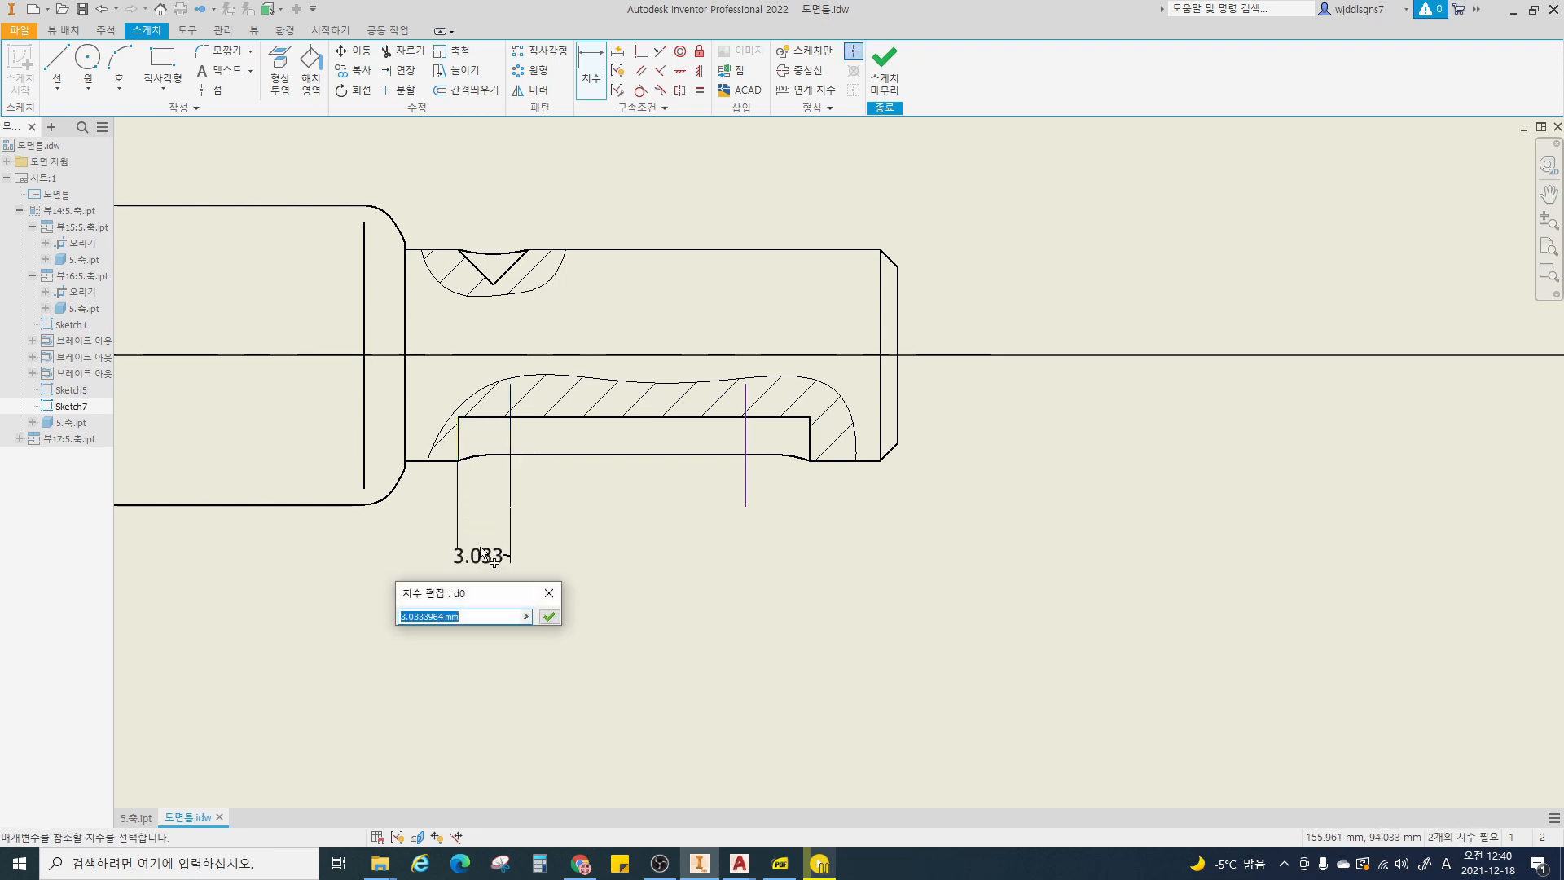
pyautogui.write('2')
pyautogui.press('Return')
# - Dimension the right vertical line 2 mm from the right edge of the lower keyway section
pyautogui.click(813, 447)
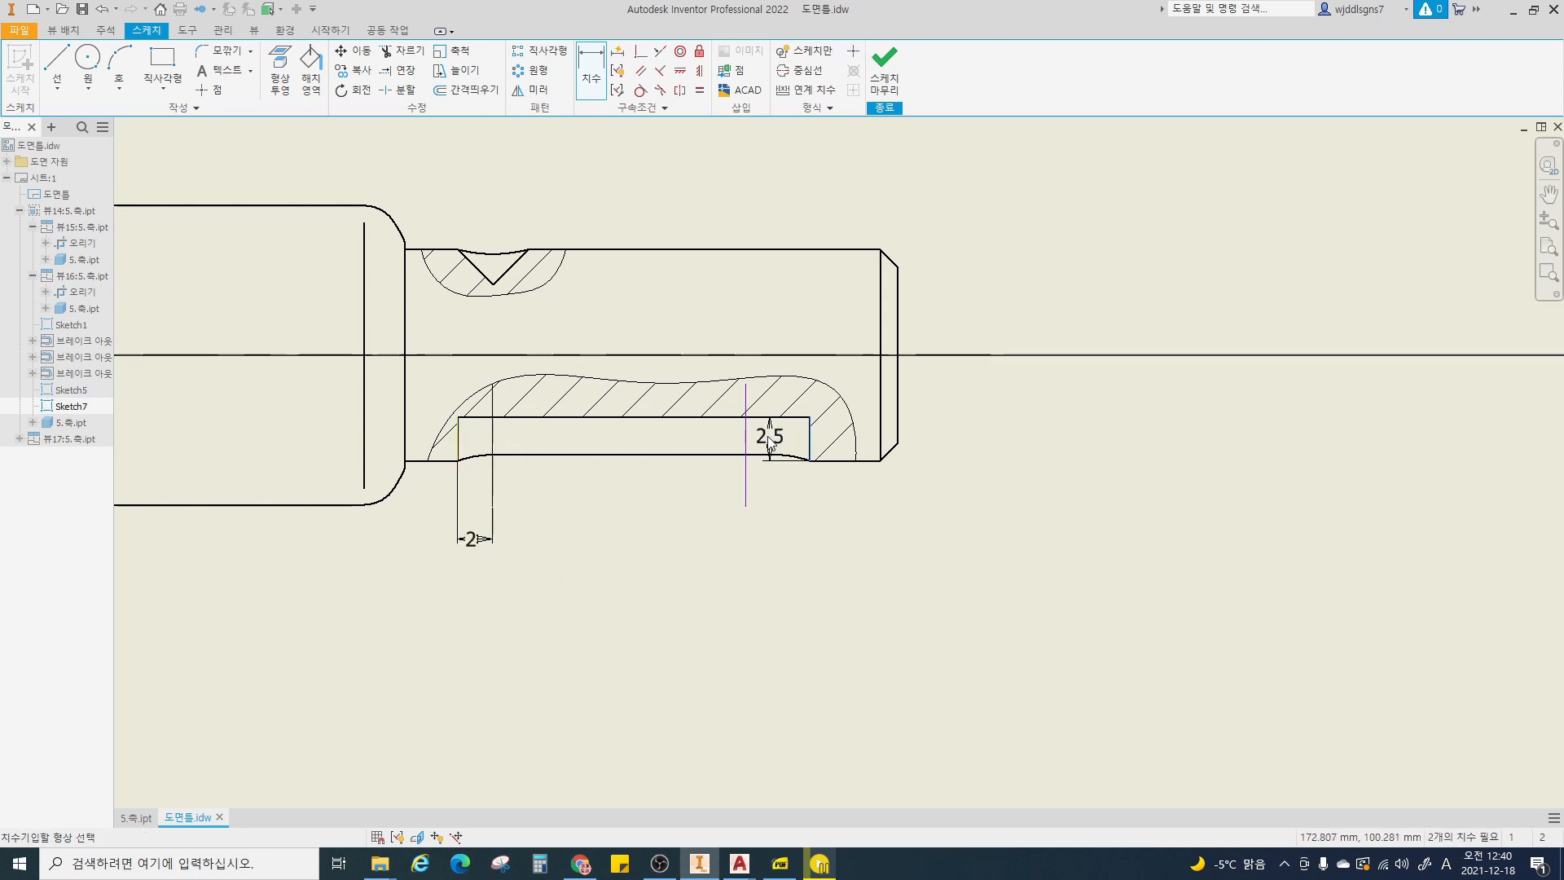
pyautogui.click(751, 442)
pyautogui.click(778, 548)
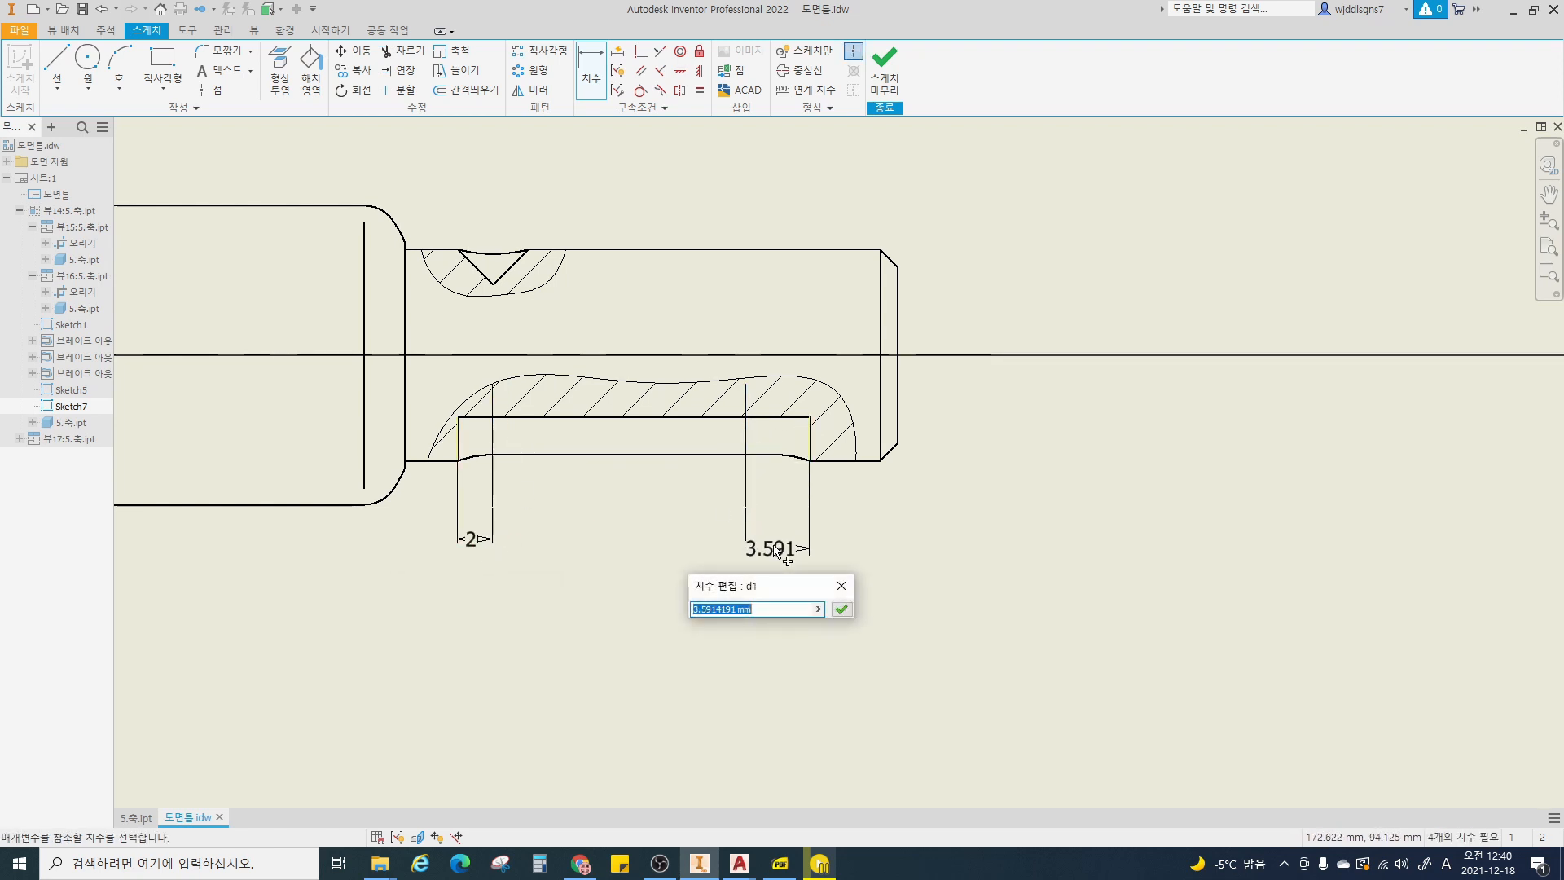
pyautogui.write('2')
pyautogui.press('Return')
pyautogui.press('Escape')
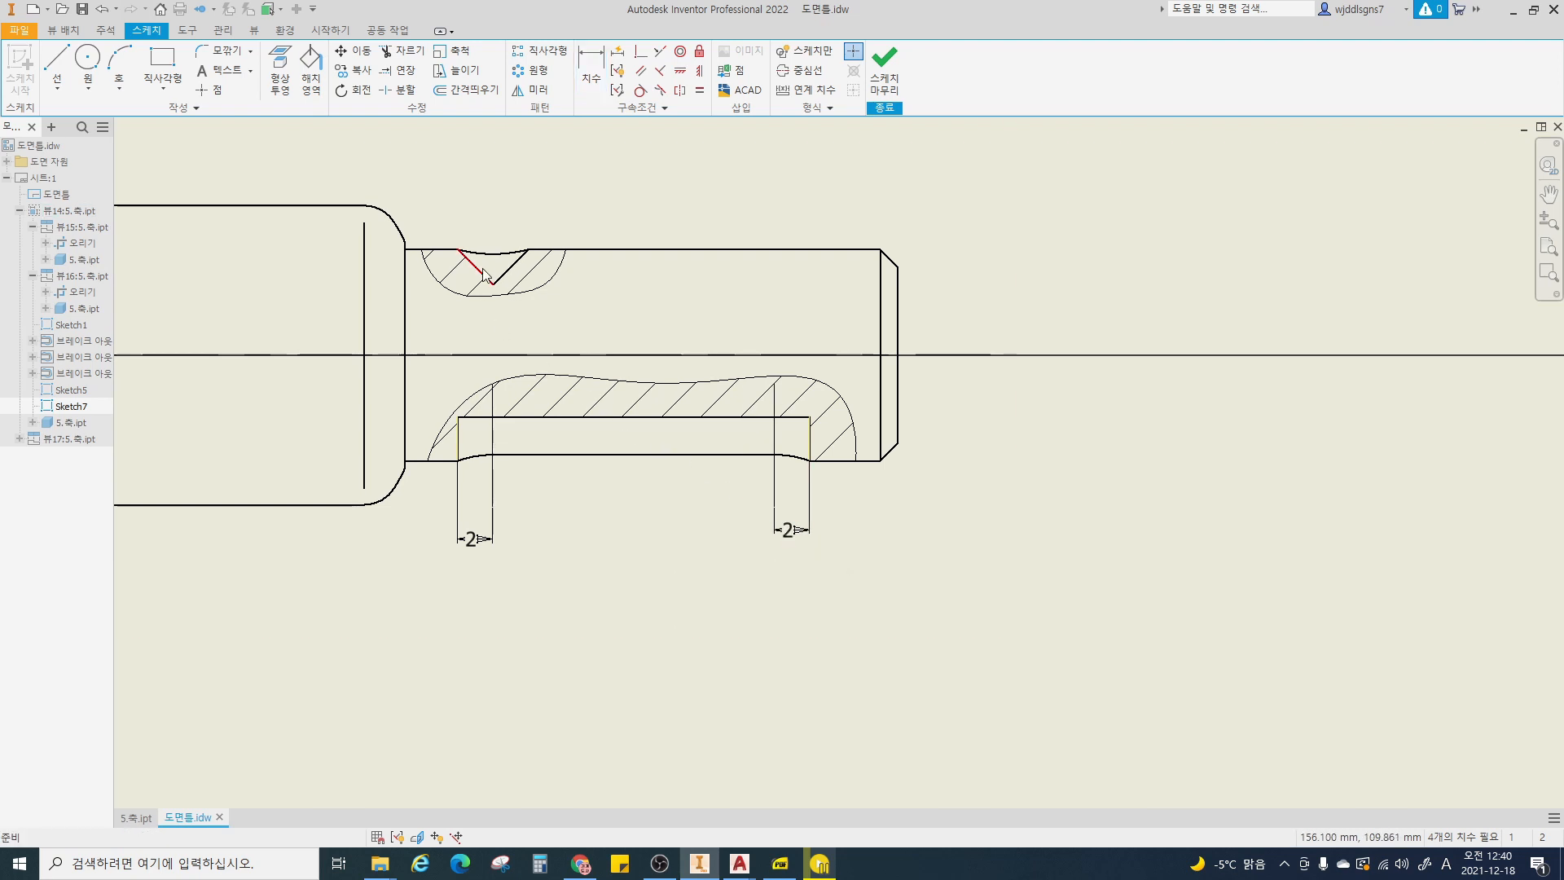
# - Sketch a vertical line through the tip of the V-shaped hole in the upper break-out section
pyautogui.scroll(3, 436, 238)
pyautogui.click(57, 63)
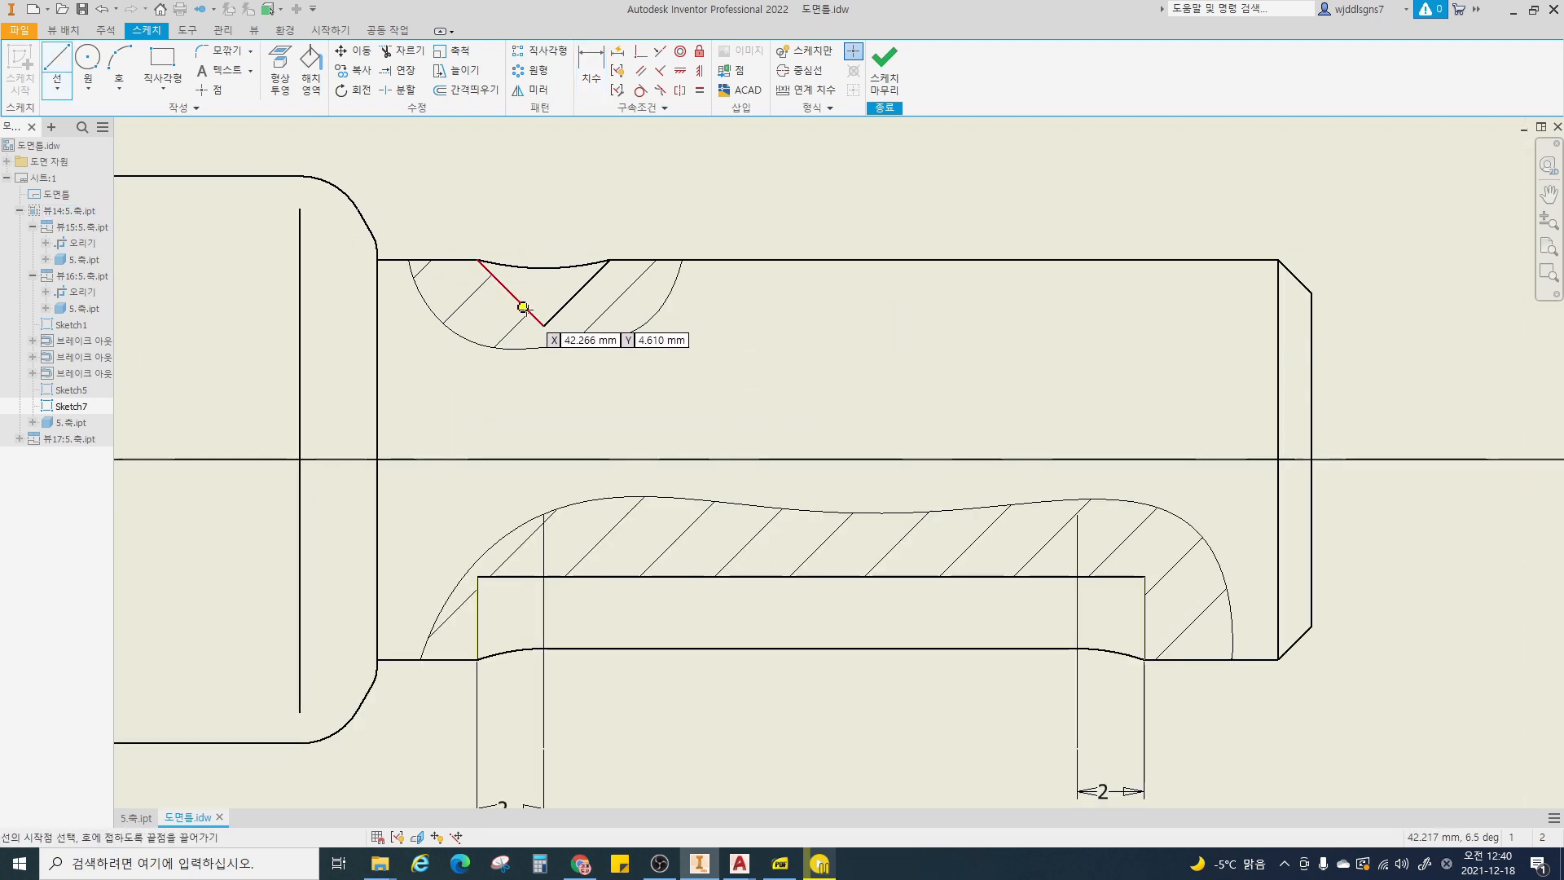
pyautogui.click(544, 325)
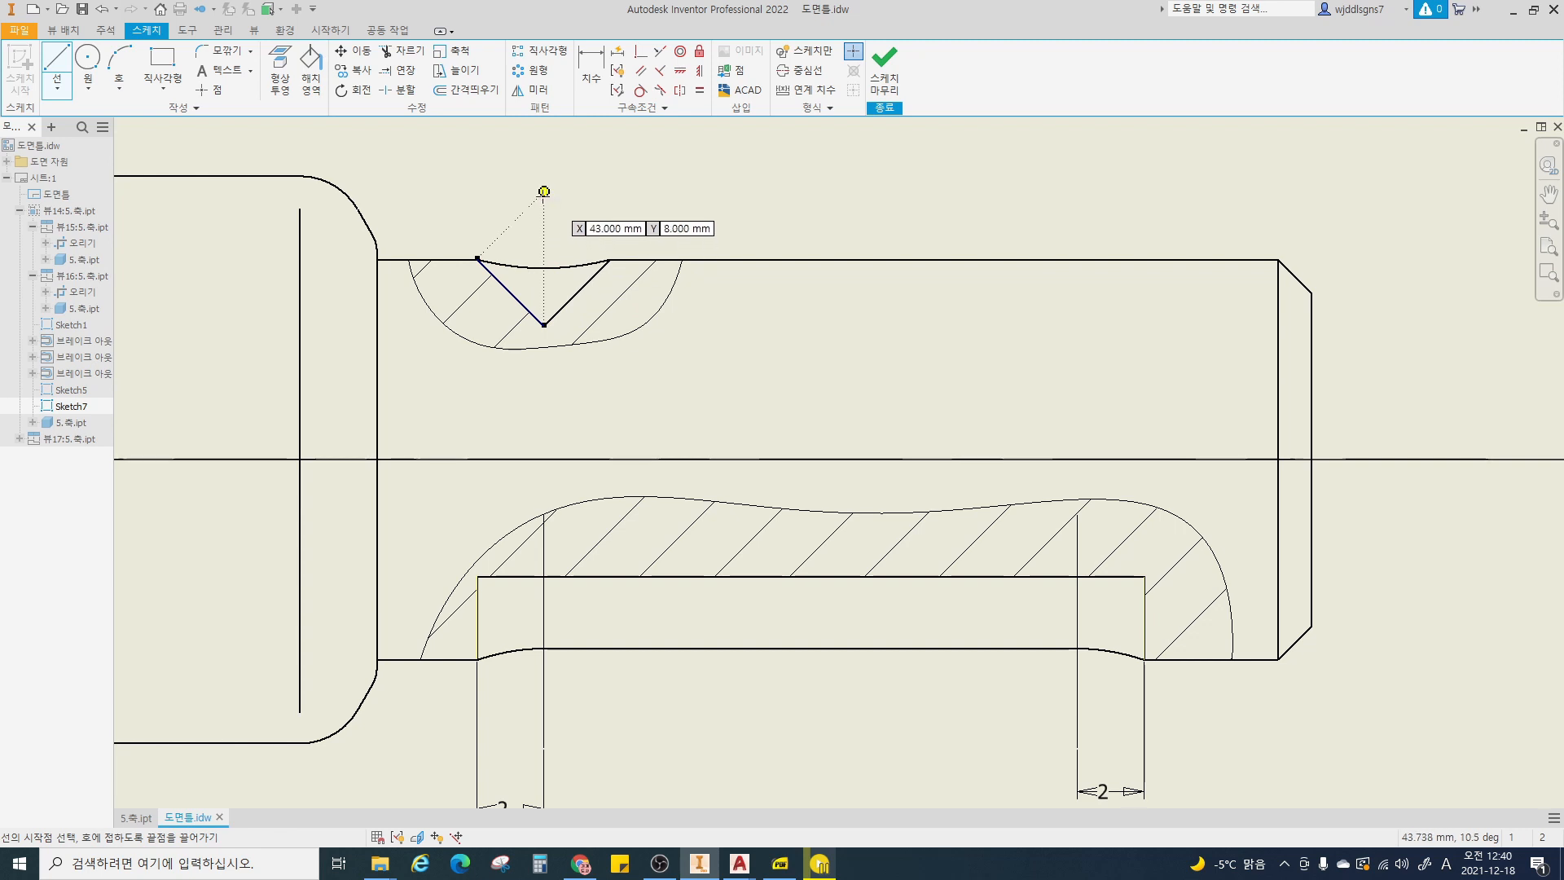
pyautogui.click(544, 416)
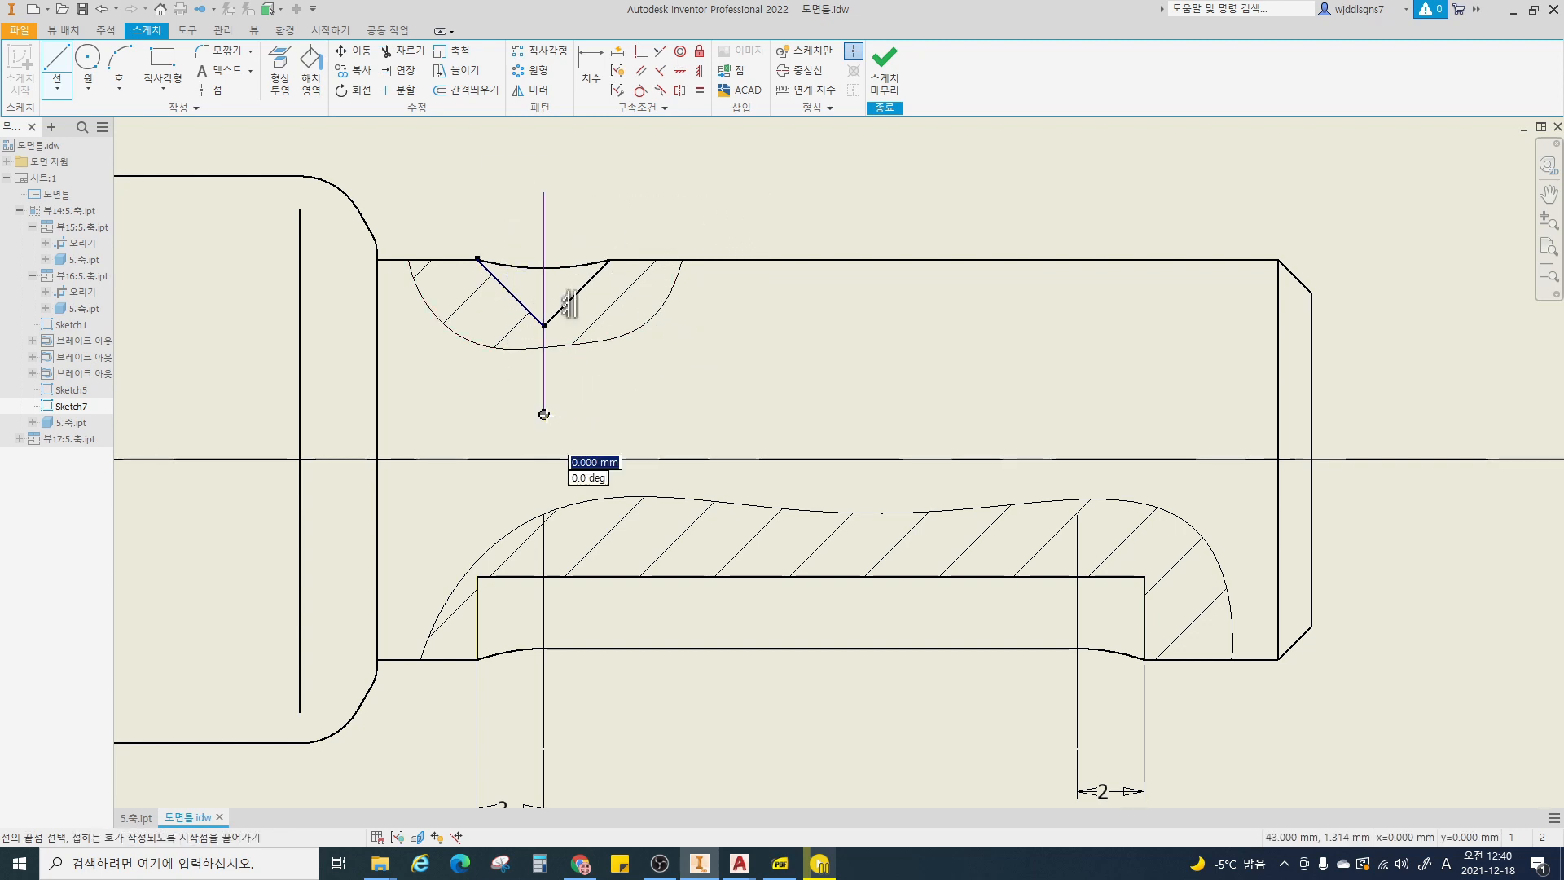
pyautogui.press('Escape')
# - Assign the three vertical sketch lines at the hole and lower keyway to the layer 0.18-중심선 and finish the sketch
pyautogui.moveTo(609, 411); pyautogui.dragTo(526, 389)
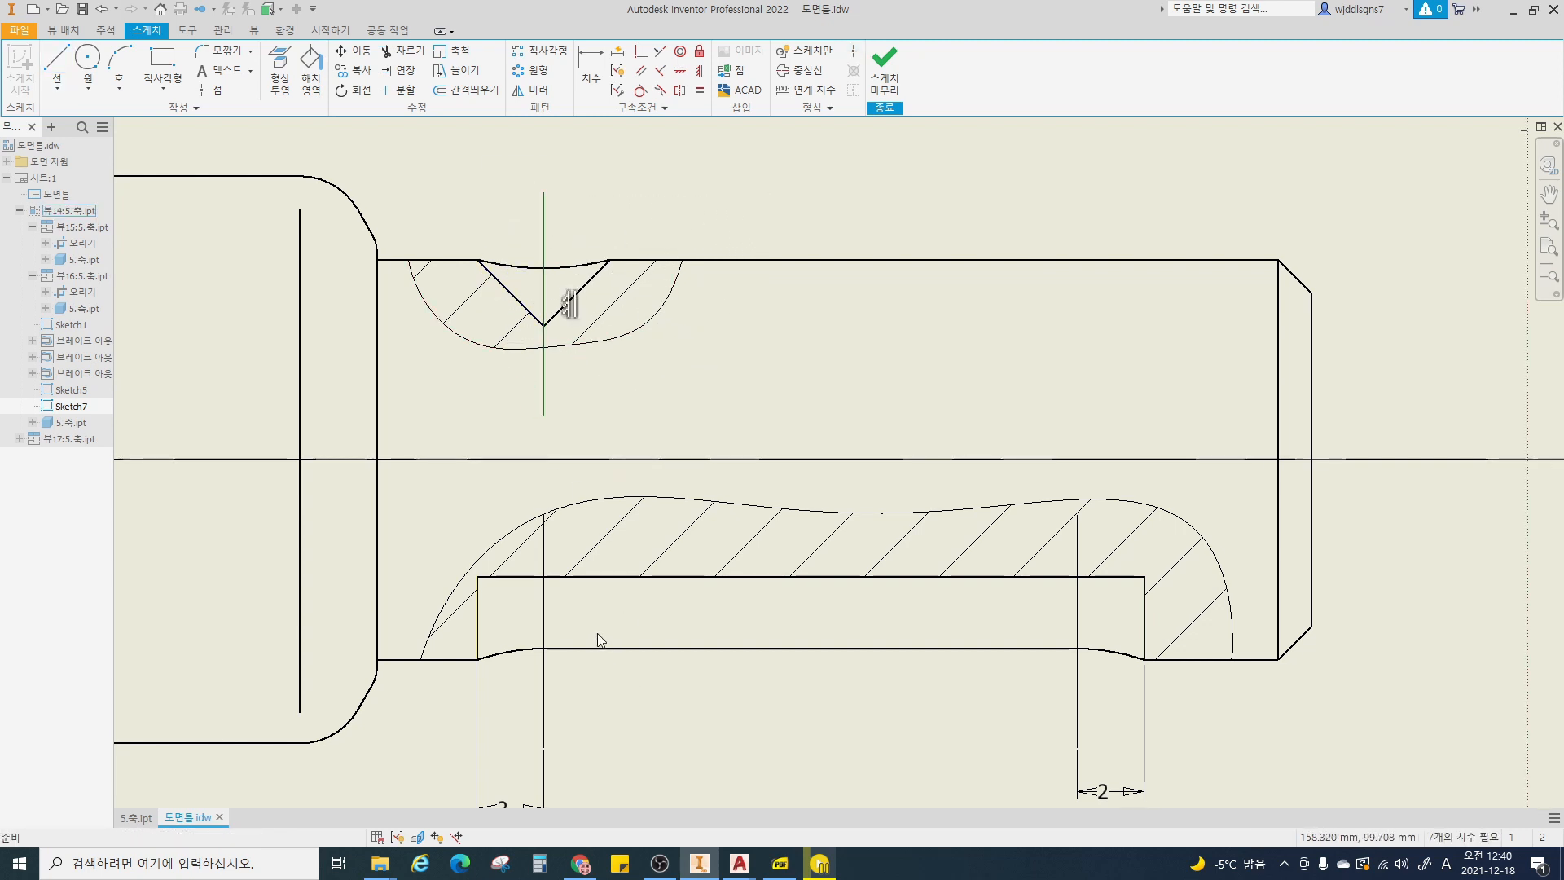
pyautogui.moveTo(594, 629); pyautogui.dragTo(541, 610)
pyautogui.moveTo(582, 230); pyautogui.dragTo(499, 196)
pyautogui.moveTo(593, 617); pyautogui.dragTo(524, 607)
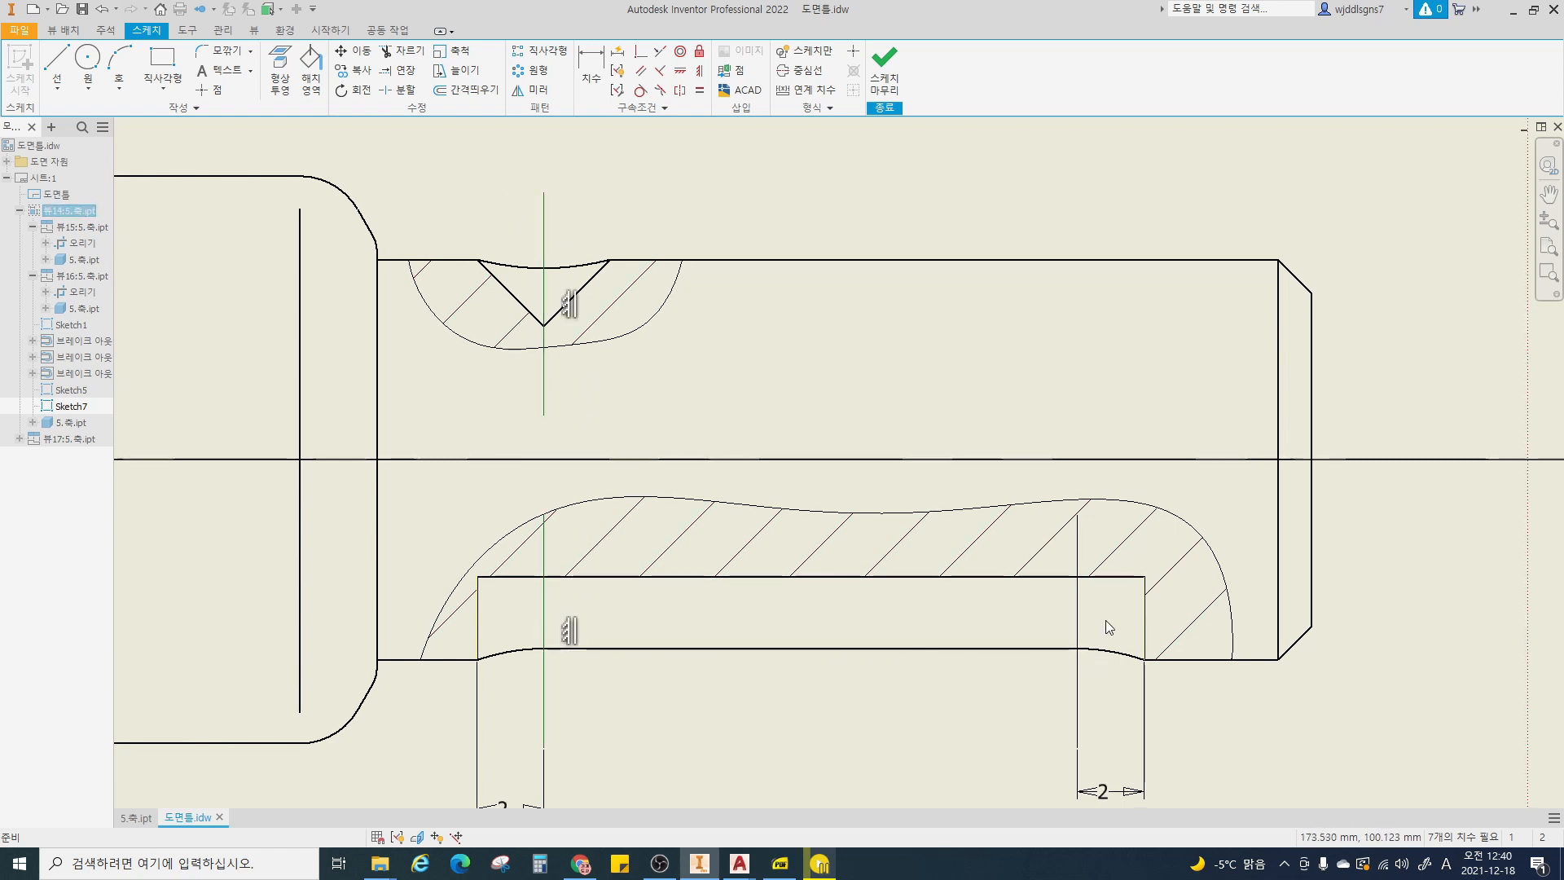
pyautogui.click(1078, 609)
pyautogui.click(104, 30)
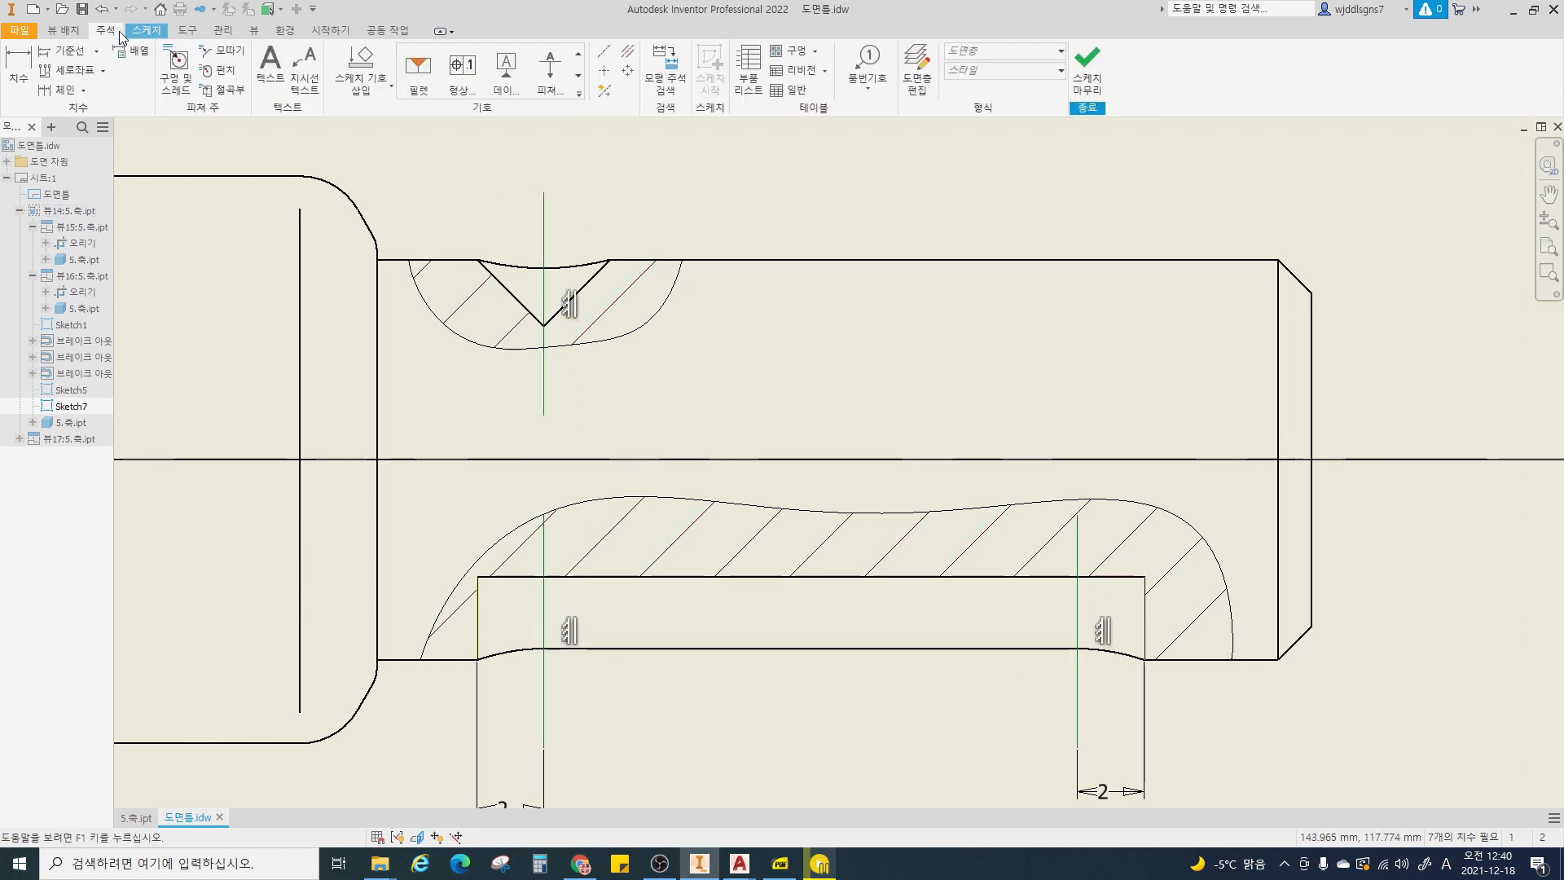
pyautogui.click(1013, 52)
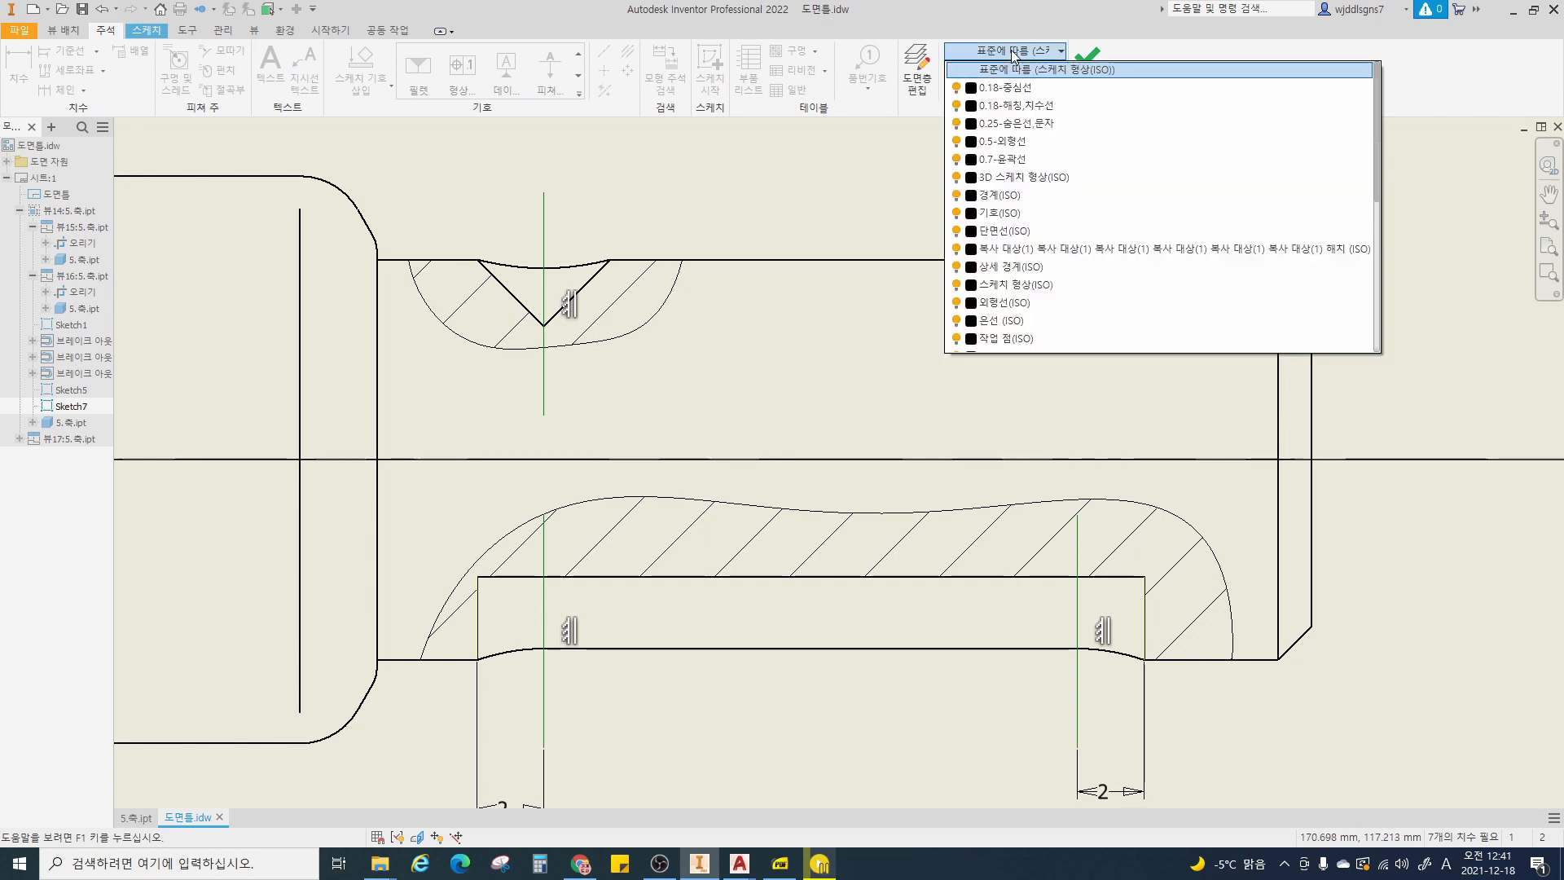
pyautogui.click(1010, 88)
pyautogui.scroll(-2, 912, 250)
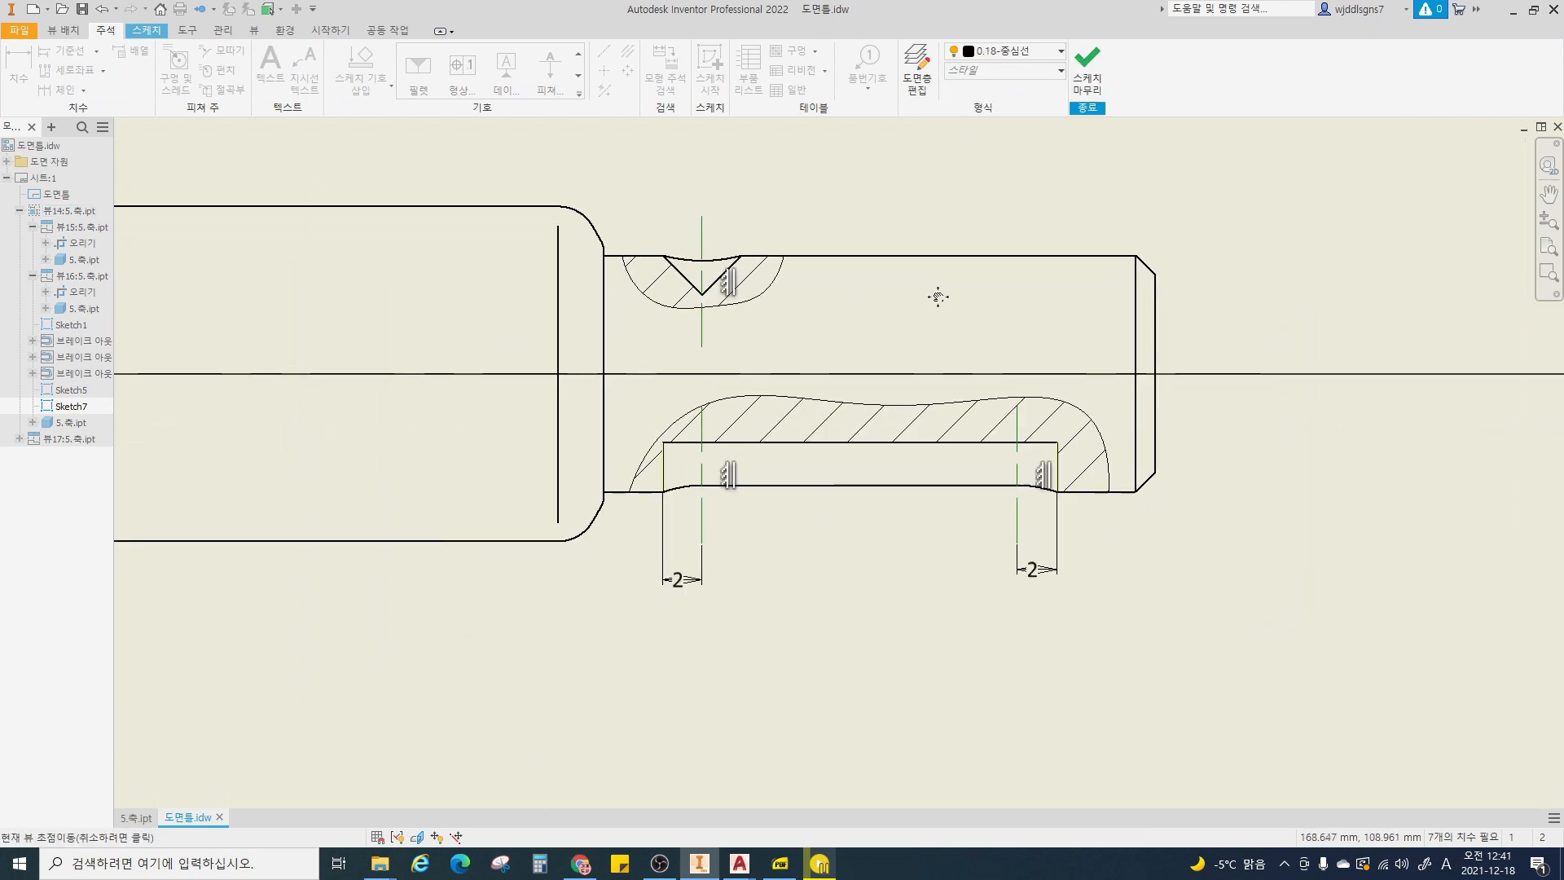
pyautogui.click(1087, 69)
# - Assign all center lines of the separate lower keyway view to the layer 0.18-중심선
pyautogui.scroll(-4, 961, 241)
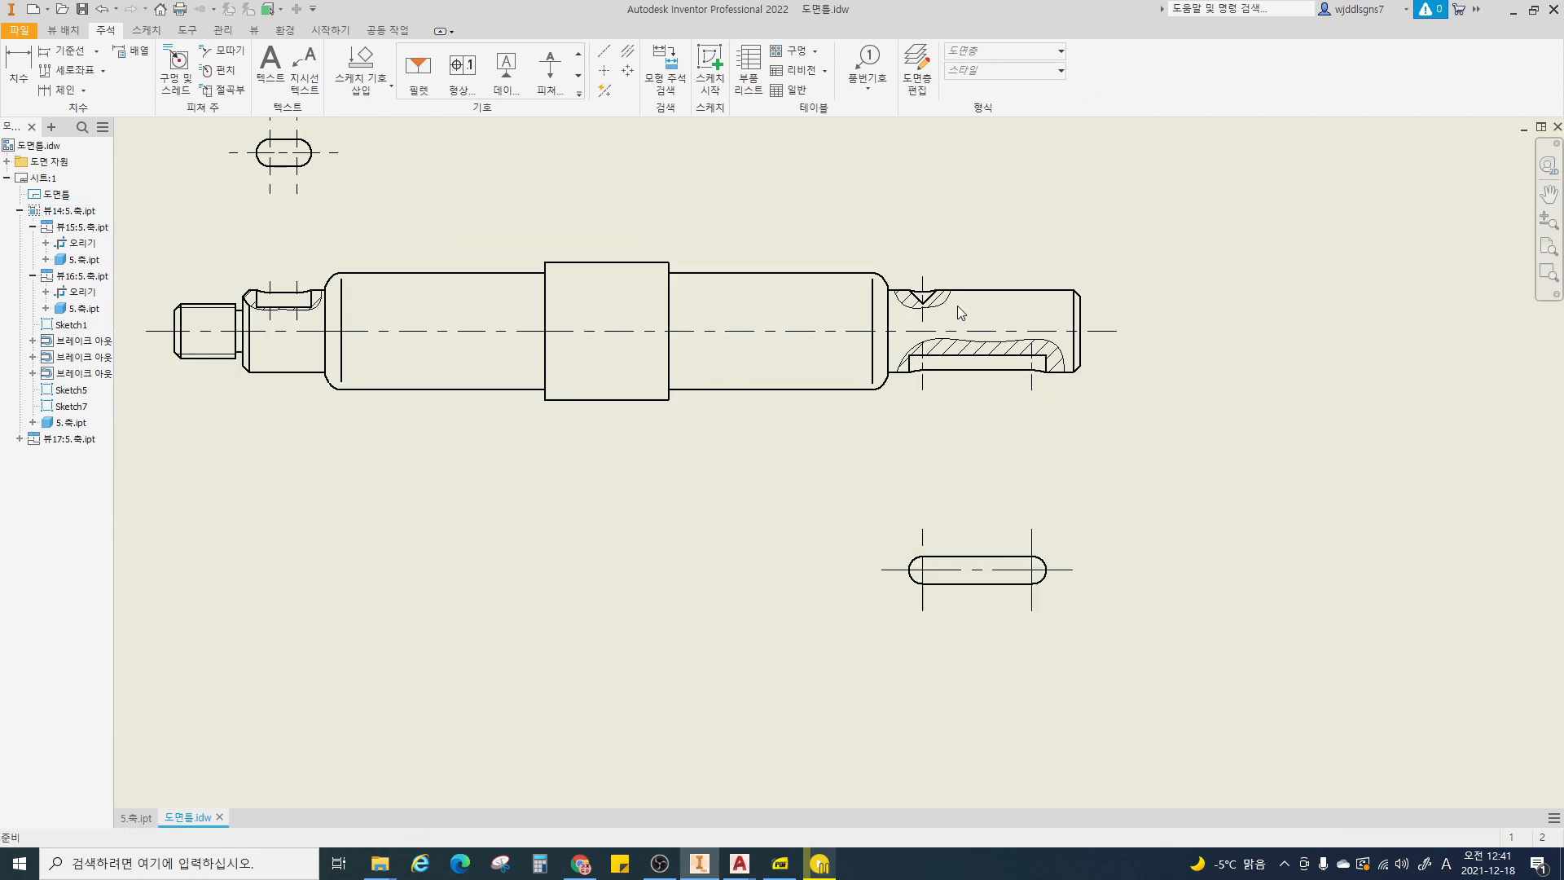
pyautogui.scroll(4, 945, 546)
pyautogui.moveTo(1194, 631); pyautogui.dragTo(873, 593)
pyautogui.click(966, 54)
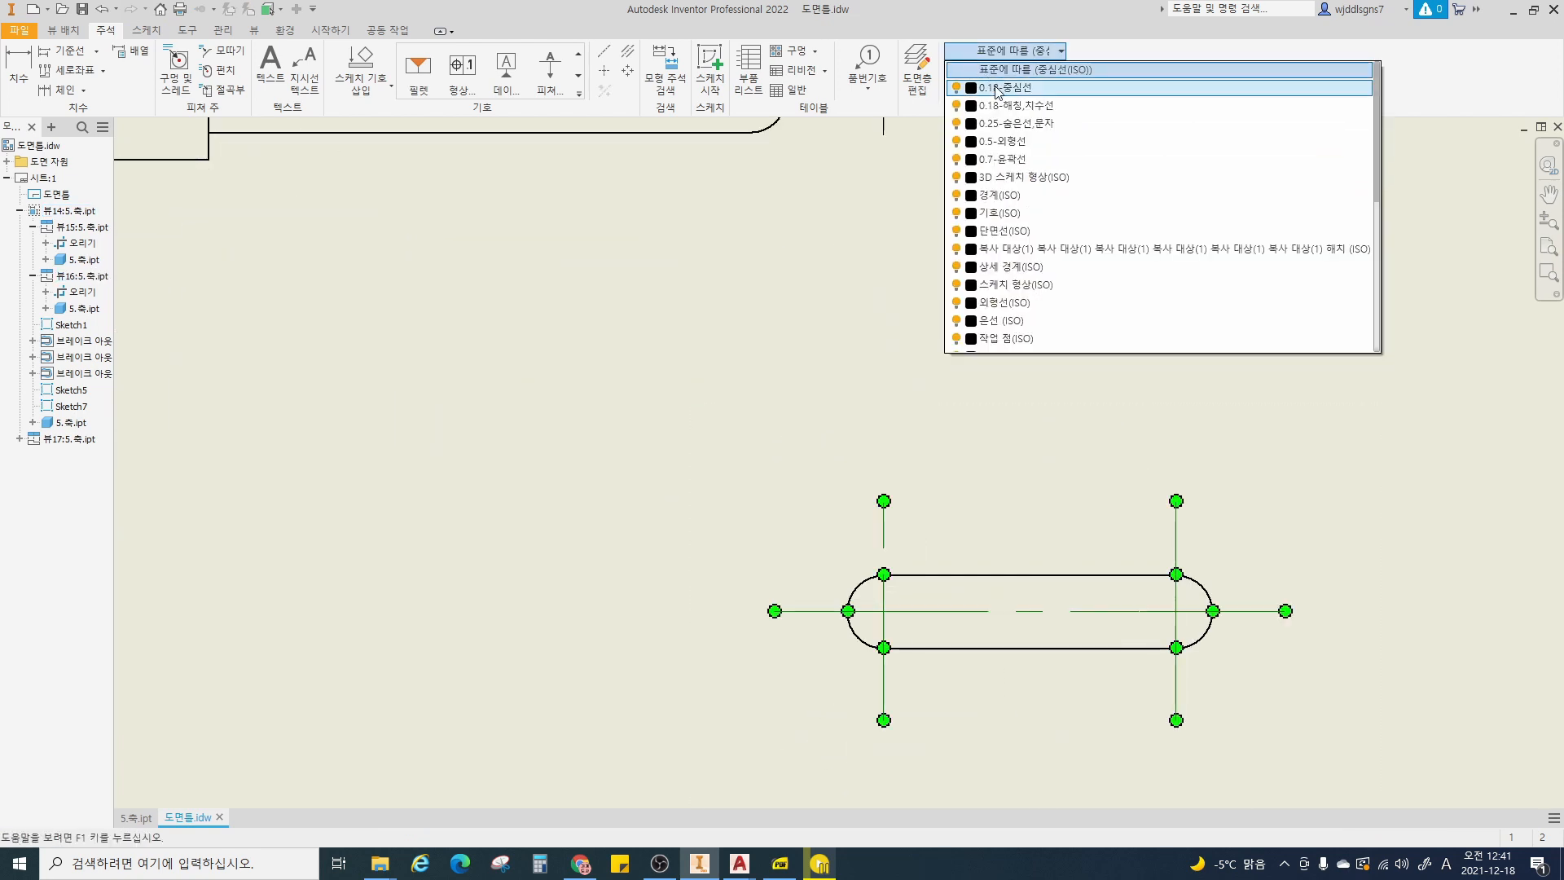
pyautogui.click(998, 101)
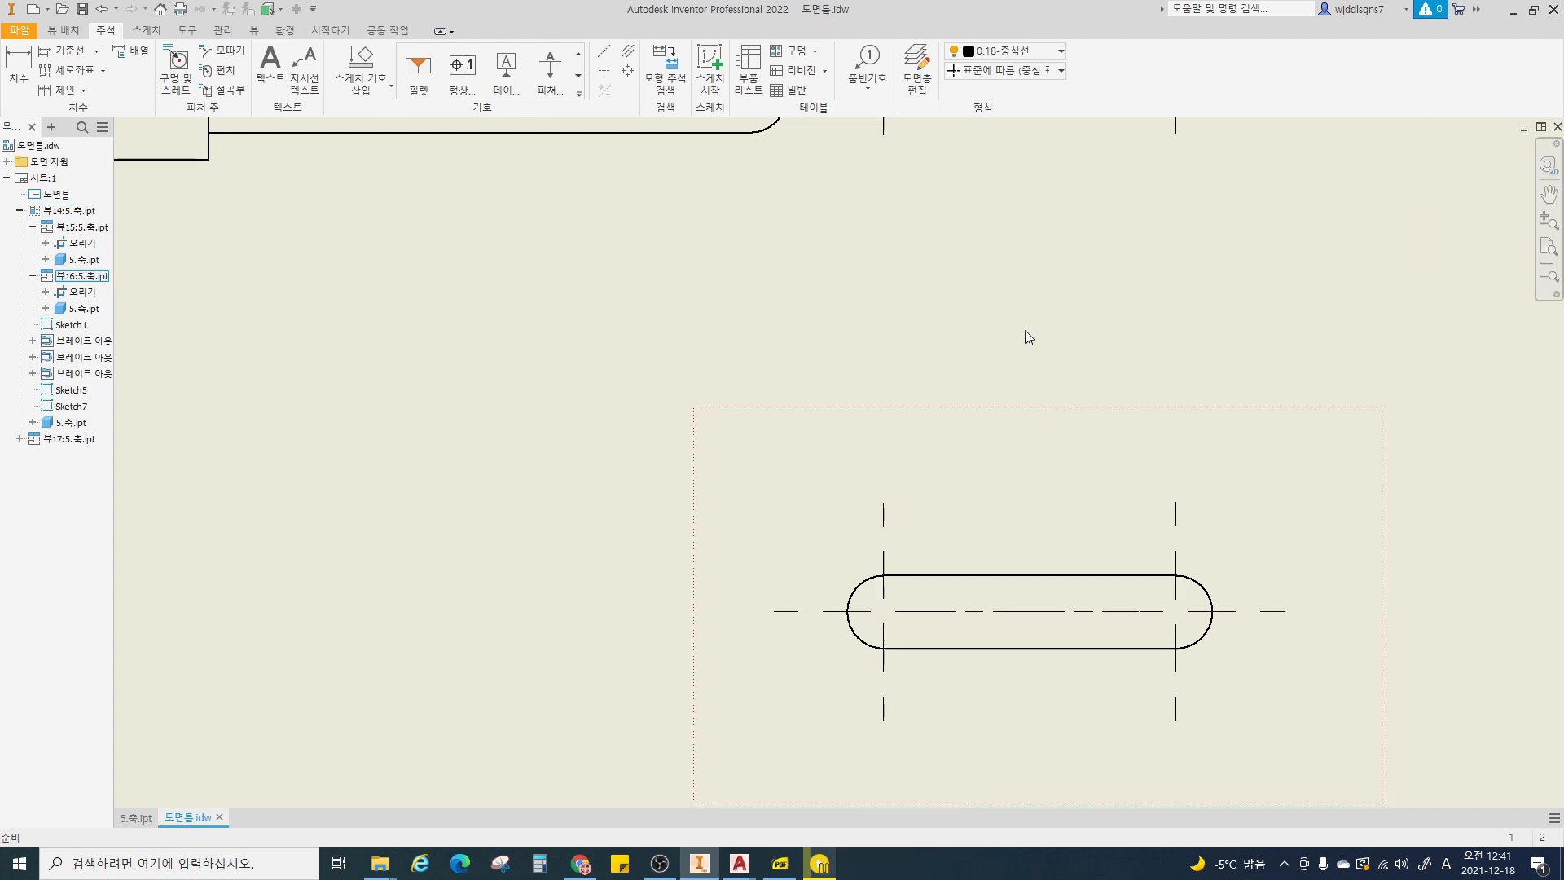
# - Edit the left keyway section's sketch, lengthen its vertical center lines slightly, and finish the sketch
pyautogui.scroll(-2, 1025, 330)
pyautogui.moveTo(1028, 340); pyautogui.dragTo(1124, 435, button='middle')
pyautogui.scroll(-2, 1125, 434)
pyautogui.scroll(5, 480, 274)
pyautogui.moveTo(513, 272); pyautogui.dragTo(588, 329, button='middle')
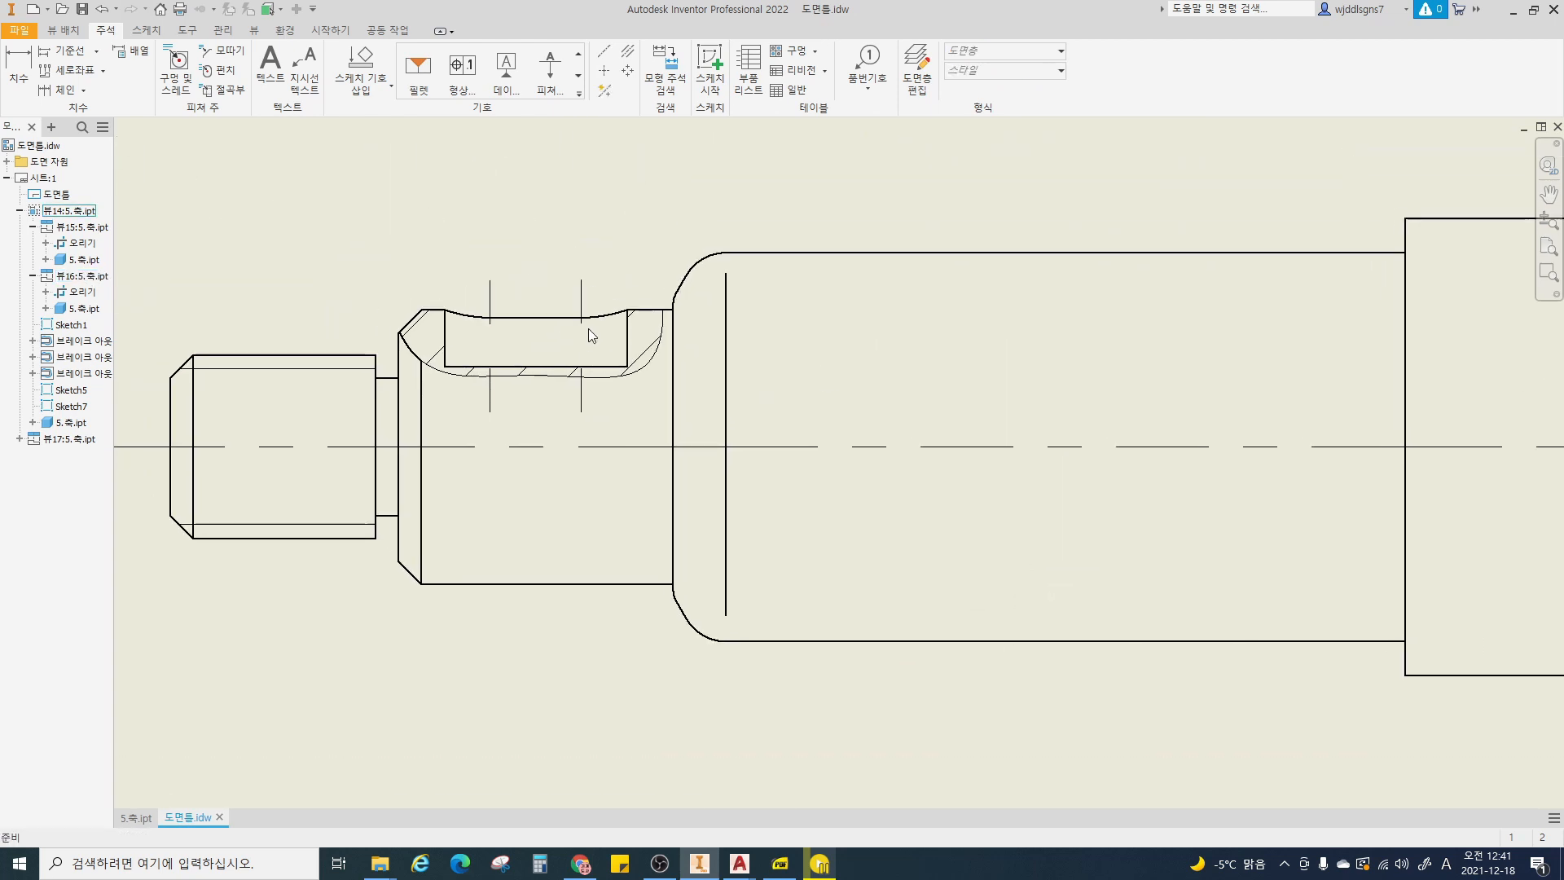
pyautogui.scroll(-5, 588, 329)
pyautogui.scroll(3, 579, 326)
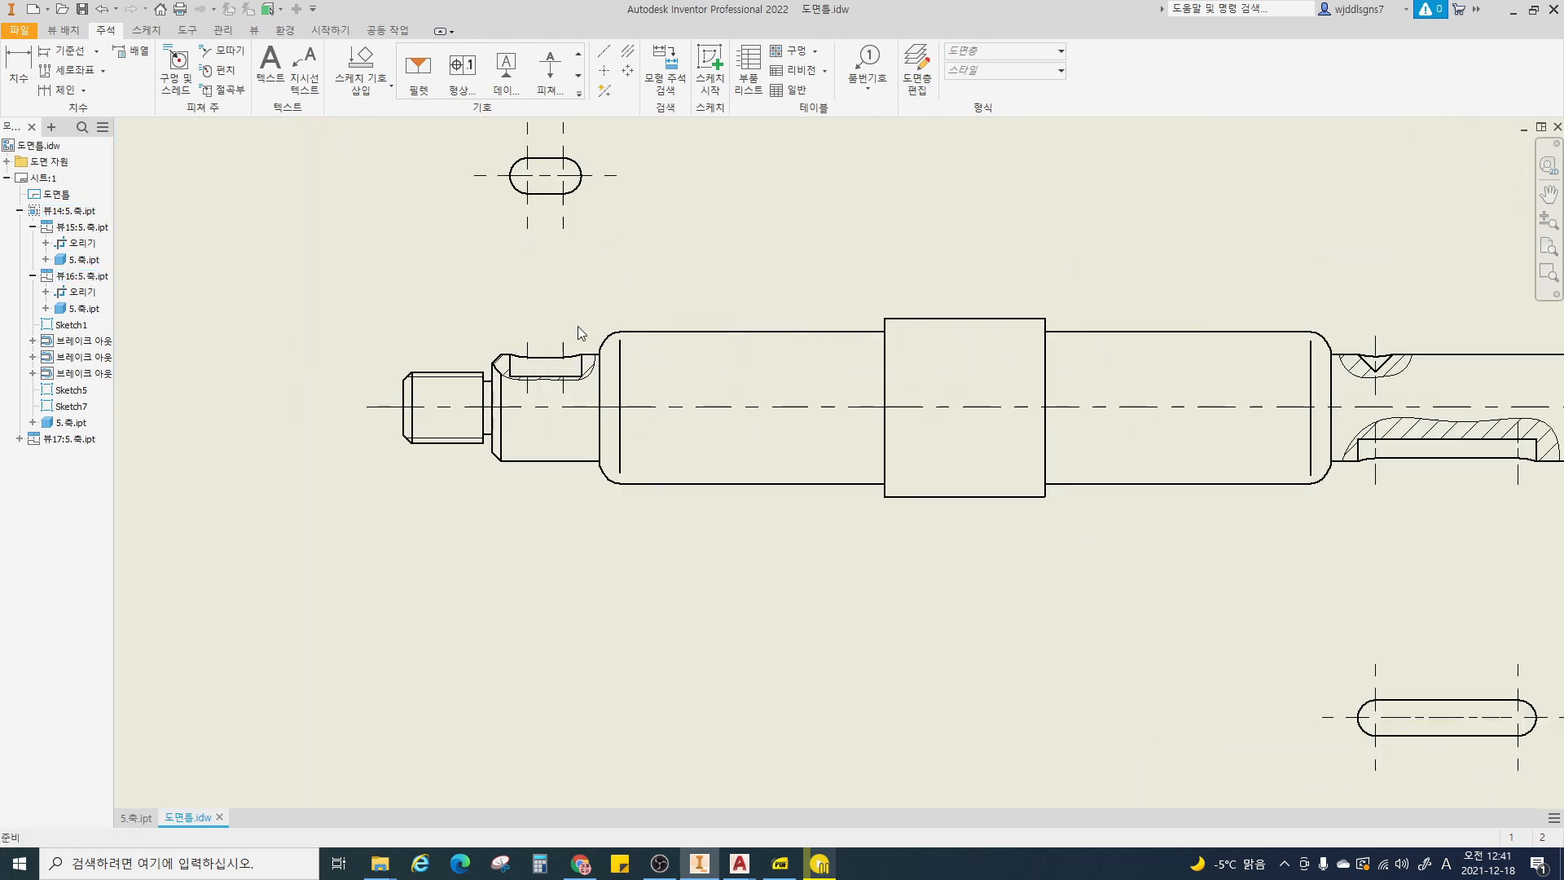
pyautogui.doubleClick(578, 334)
pyautogui.scroll(4, 565, 343)
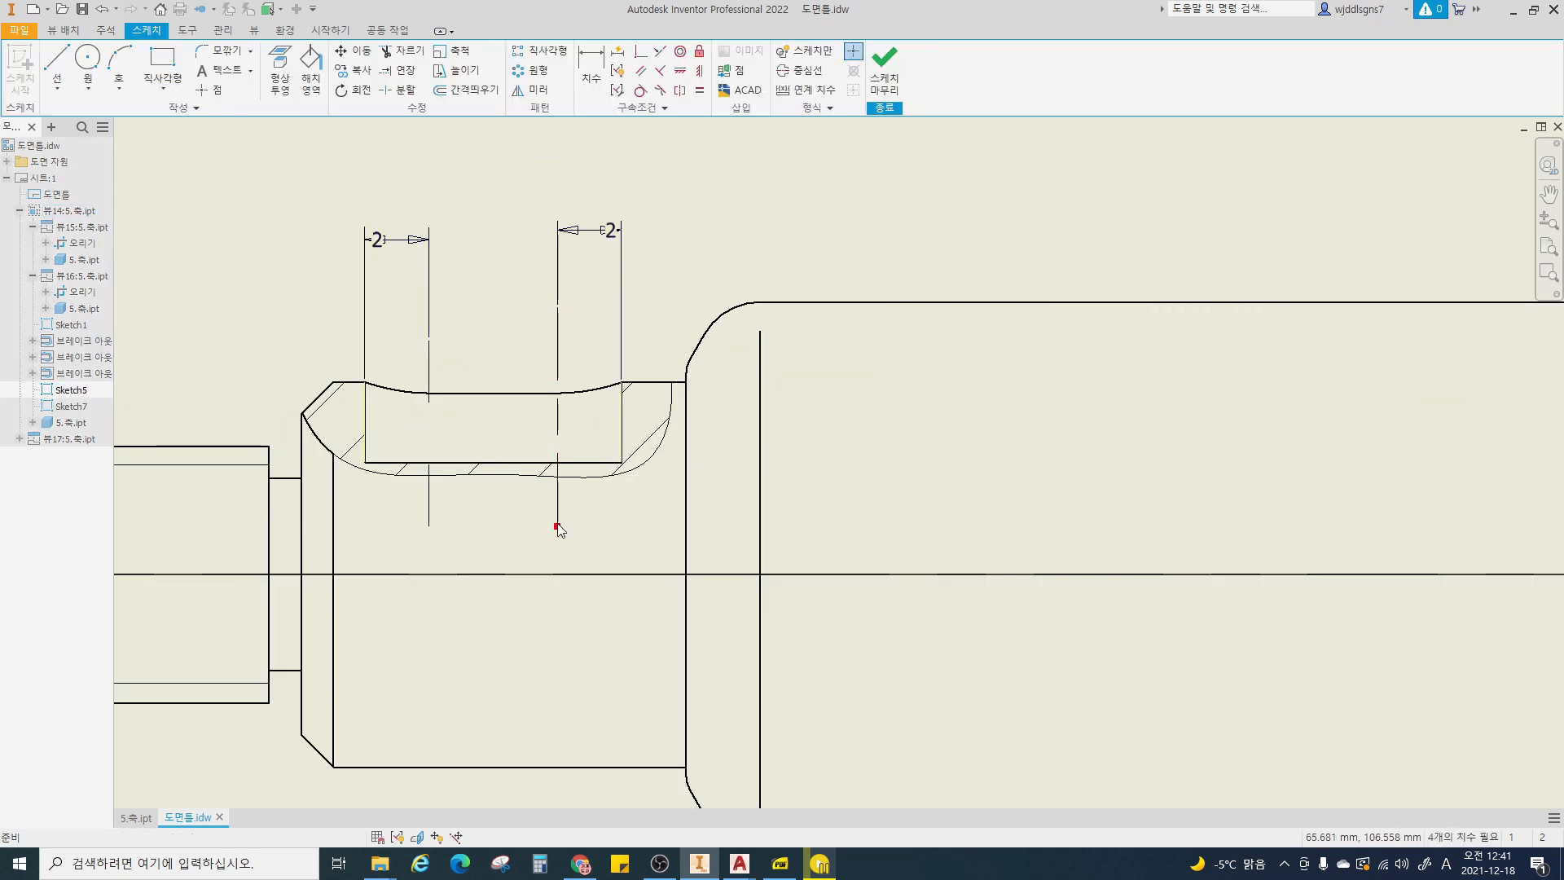
pyautogui.moveTo(557, 527); pyautogui.dragTo(557, 539)
pyautogui.moveTo(428, 525); pyautogui.dragTo(428, 551)
pyautogui.moveTo(428, 341); pyautogui.dragTo(428, 314)
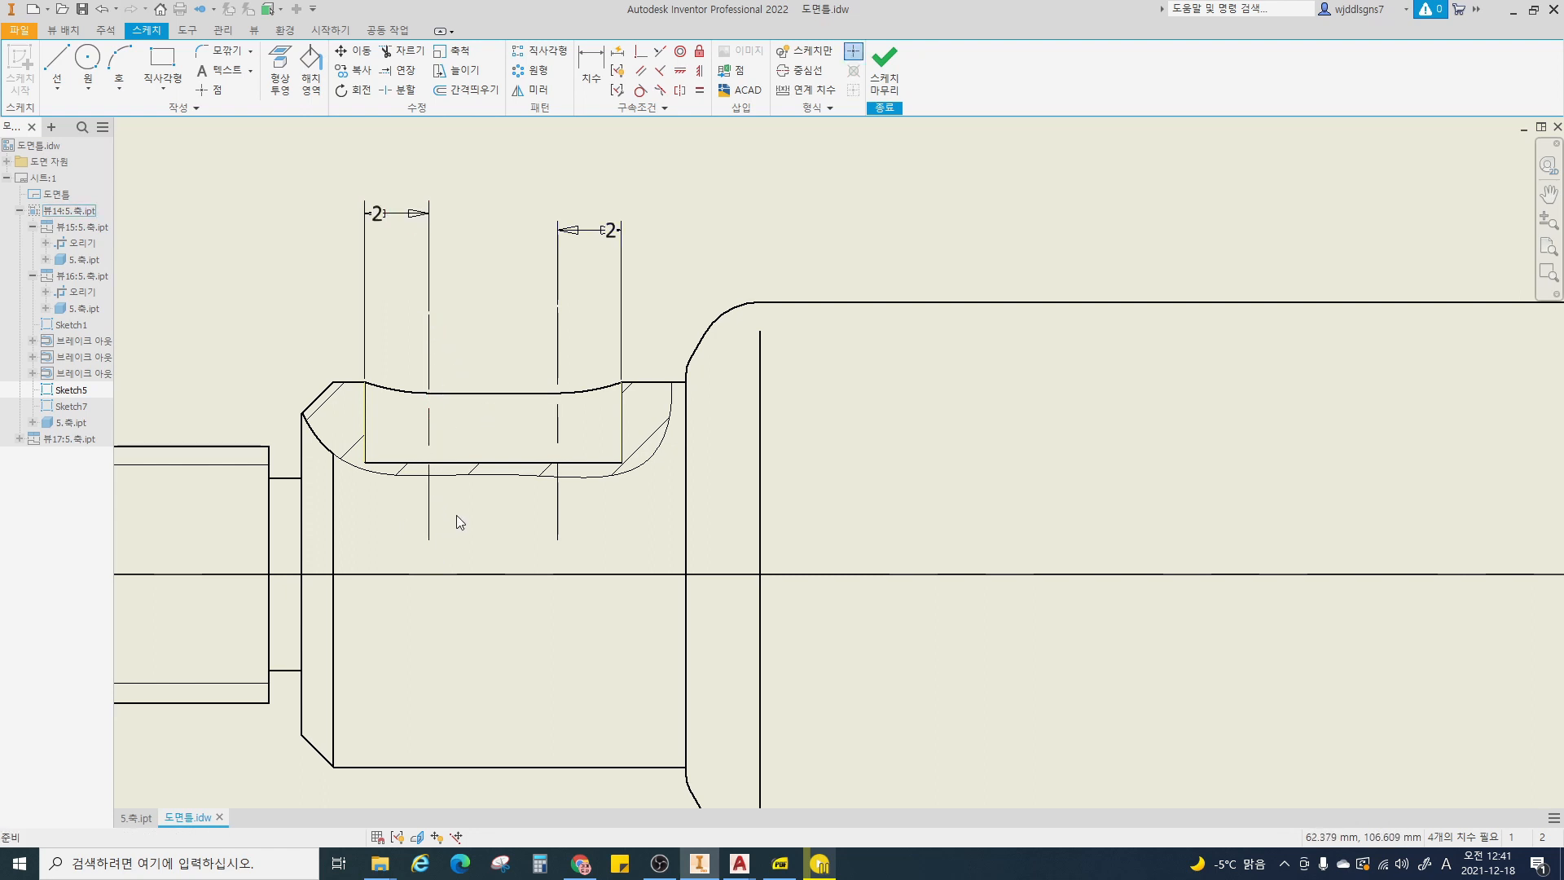
pyautogui.click(884, 77)
# - Dimension the outer diameter of the shaft's threaded left end, placing the dimension to its left
pyautogui.scroll(6, 682, 213)
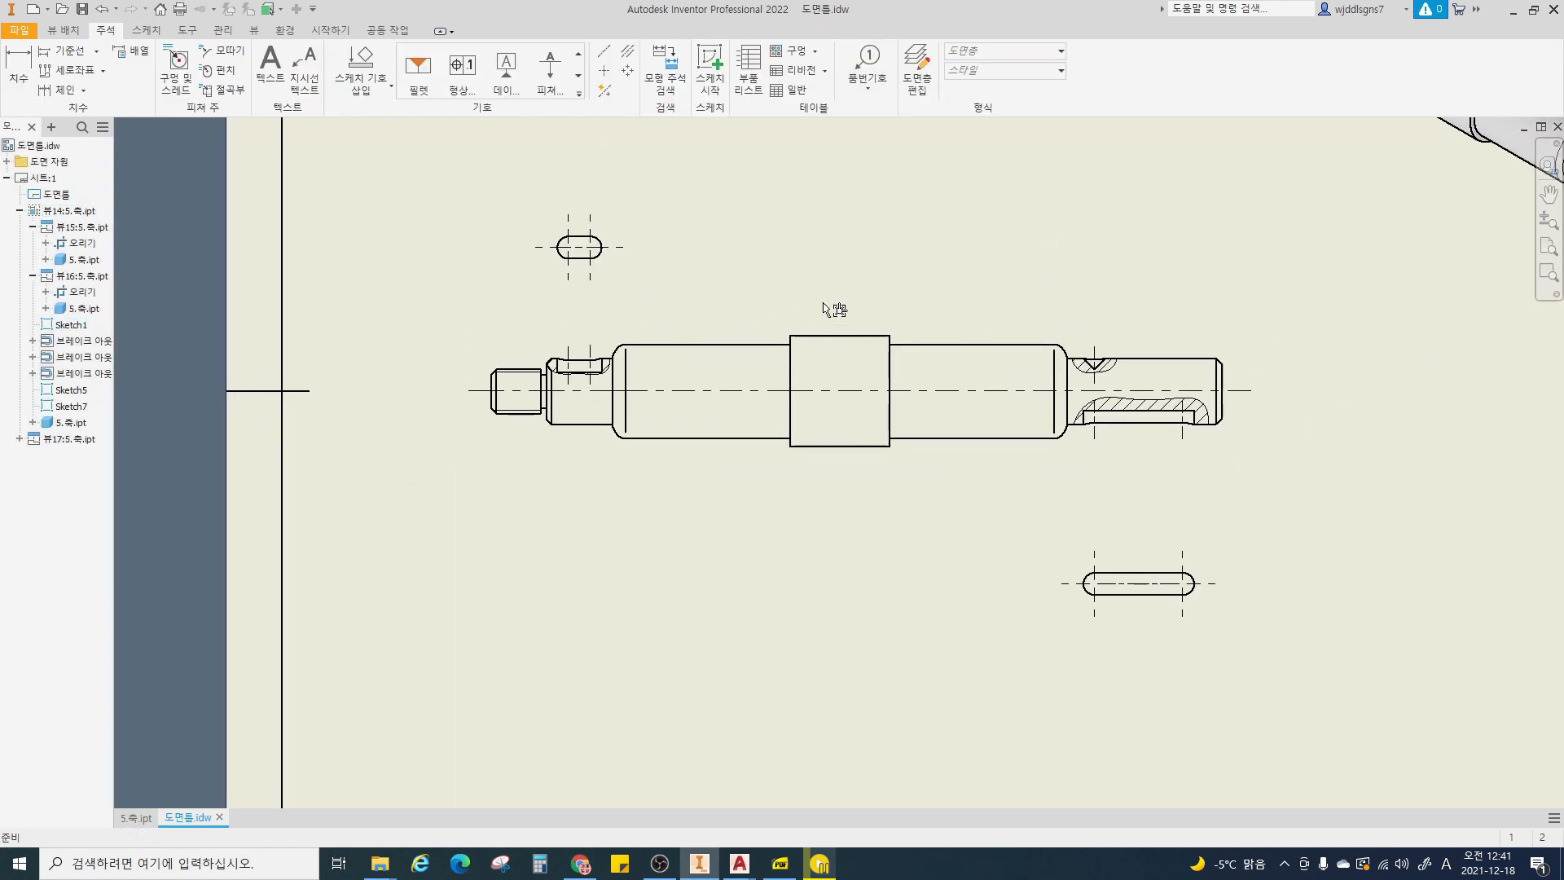
pyautogui.moveTo(838, 297); pyautogui.dragTo(726, 352, button='middle')
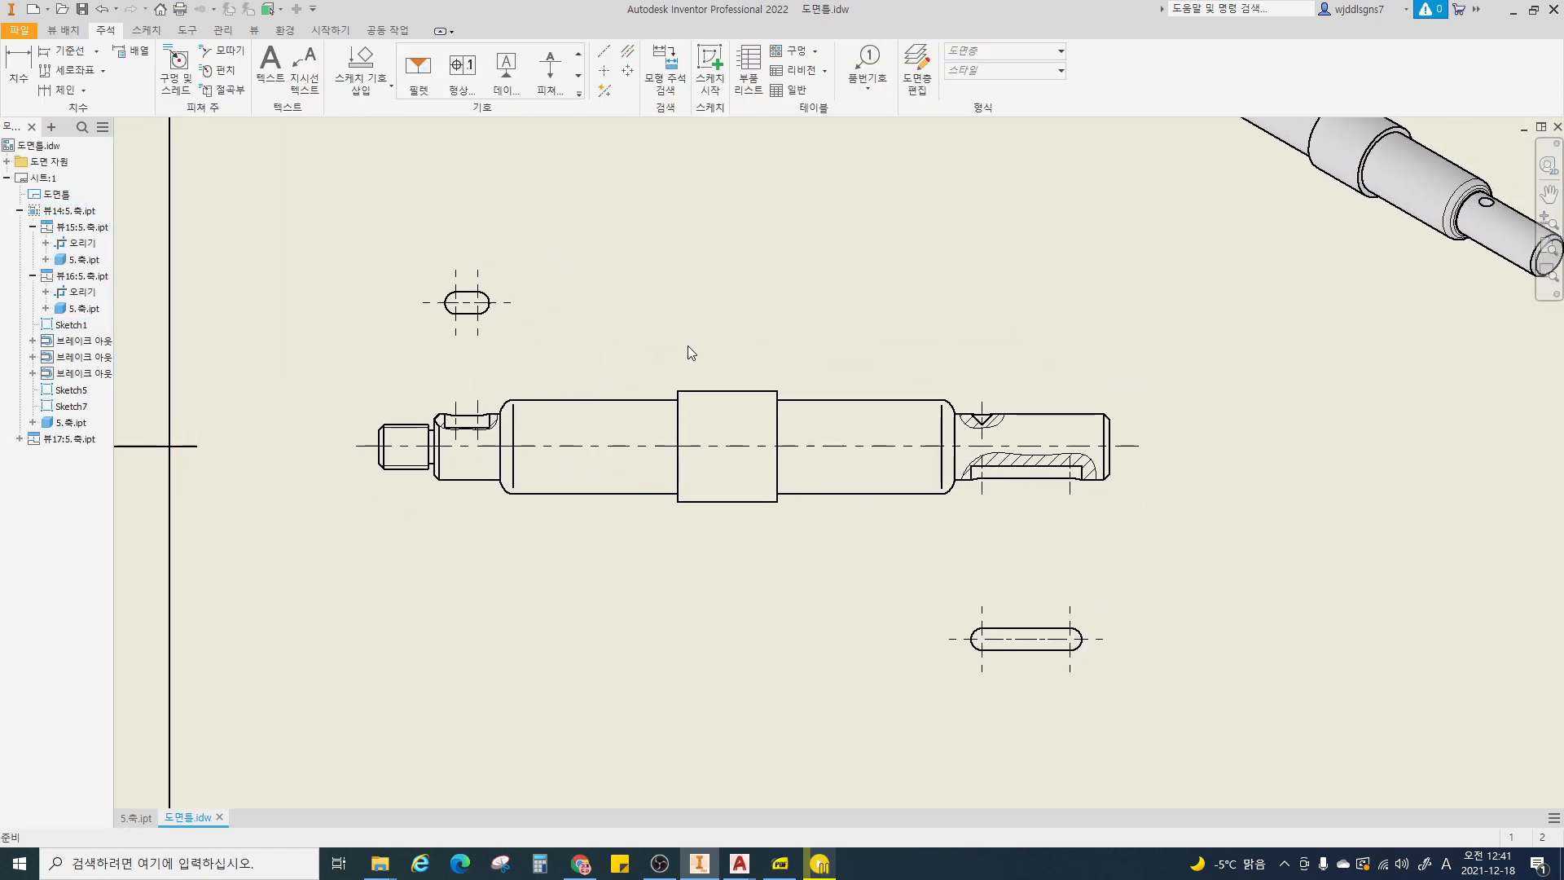
pyautogui.moveTo(796, 339); pyautogui.dragTo(764, 332, button='middle')
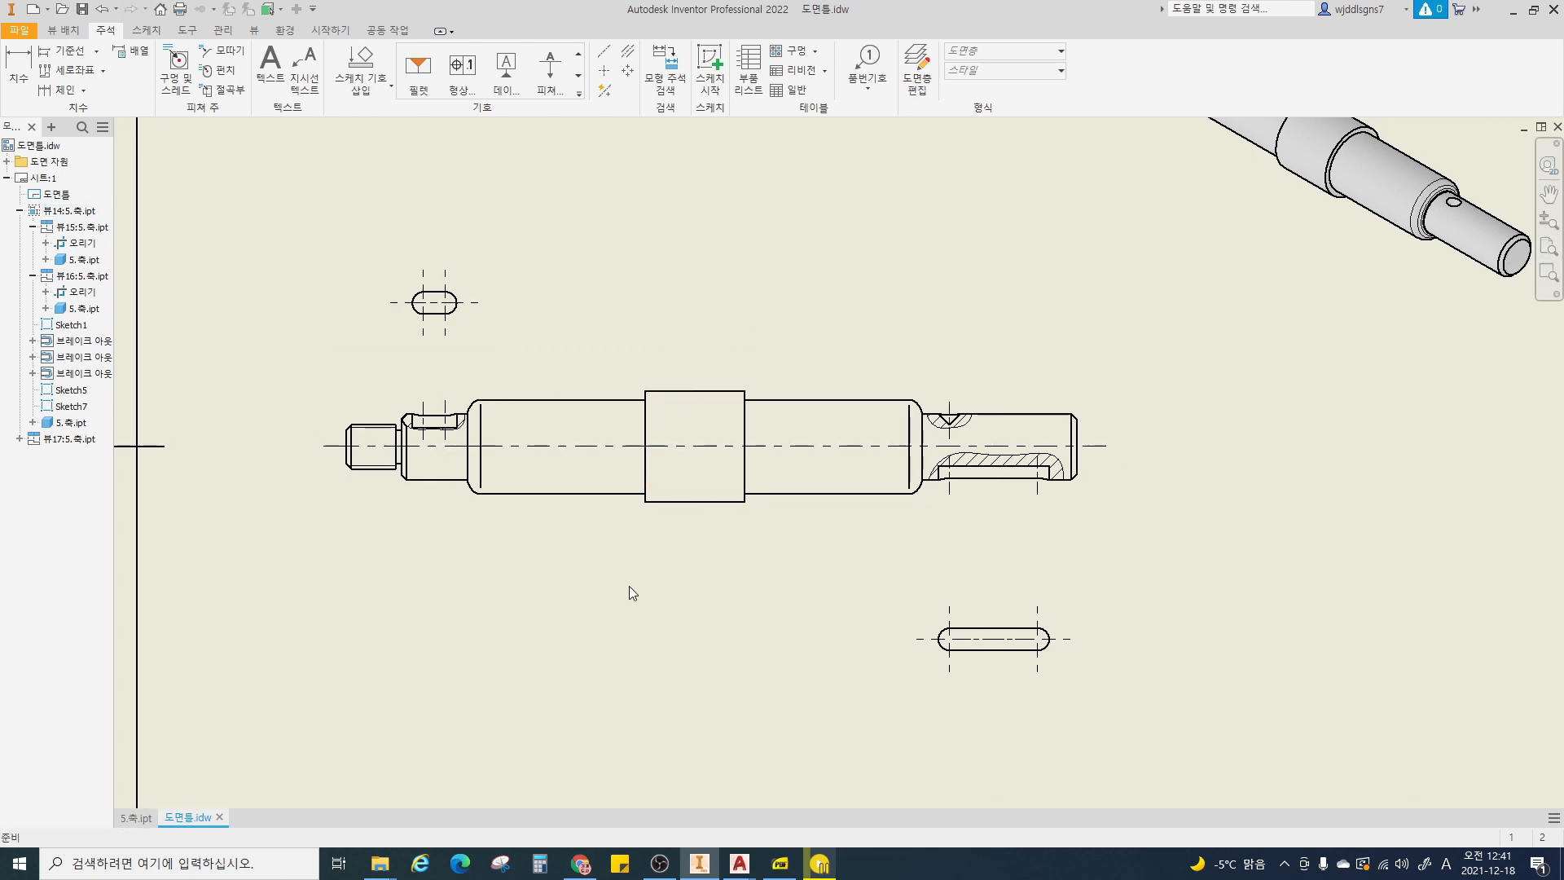
pyautogui.click(18, 71)
pyautogui.scroll(-3, 322, 436)
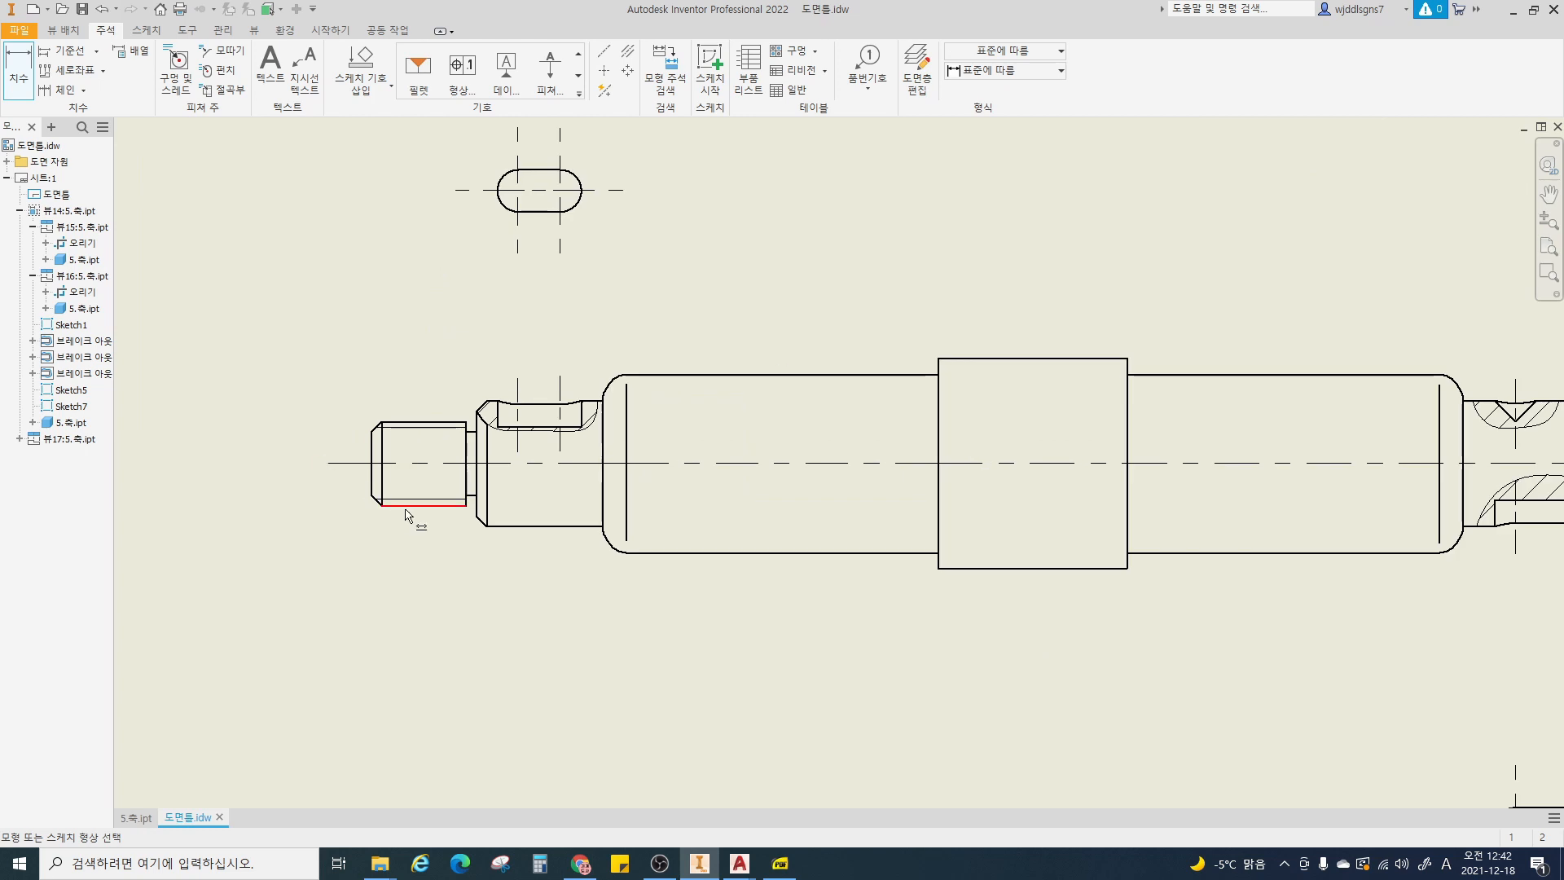
pyautogui.click(405, 507)
pyautogui.click(405, 423)
pyautogui.moveTo(261, 458); pyautogui.dragTo(360, 469, button='middle')
pyautogui.click(360, 469)
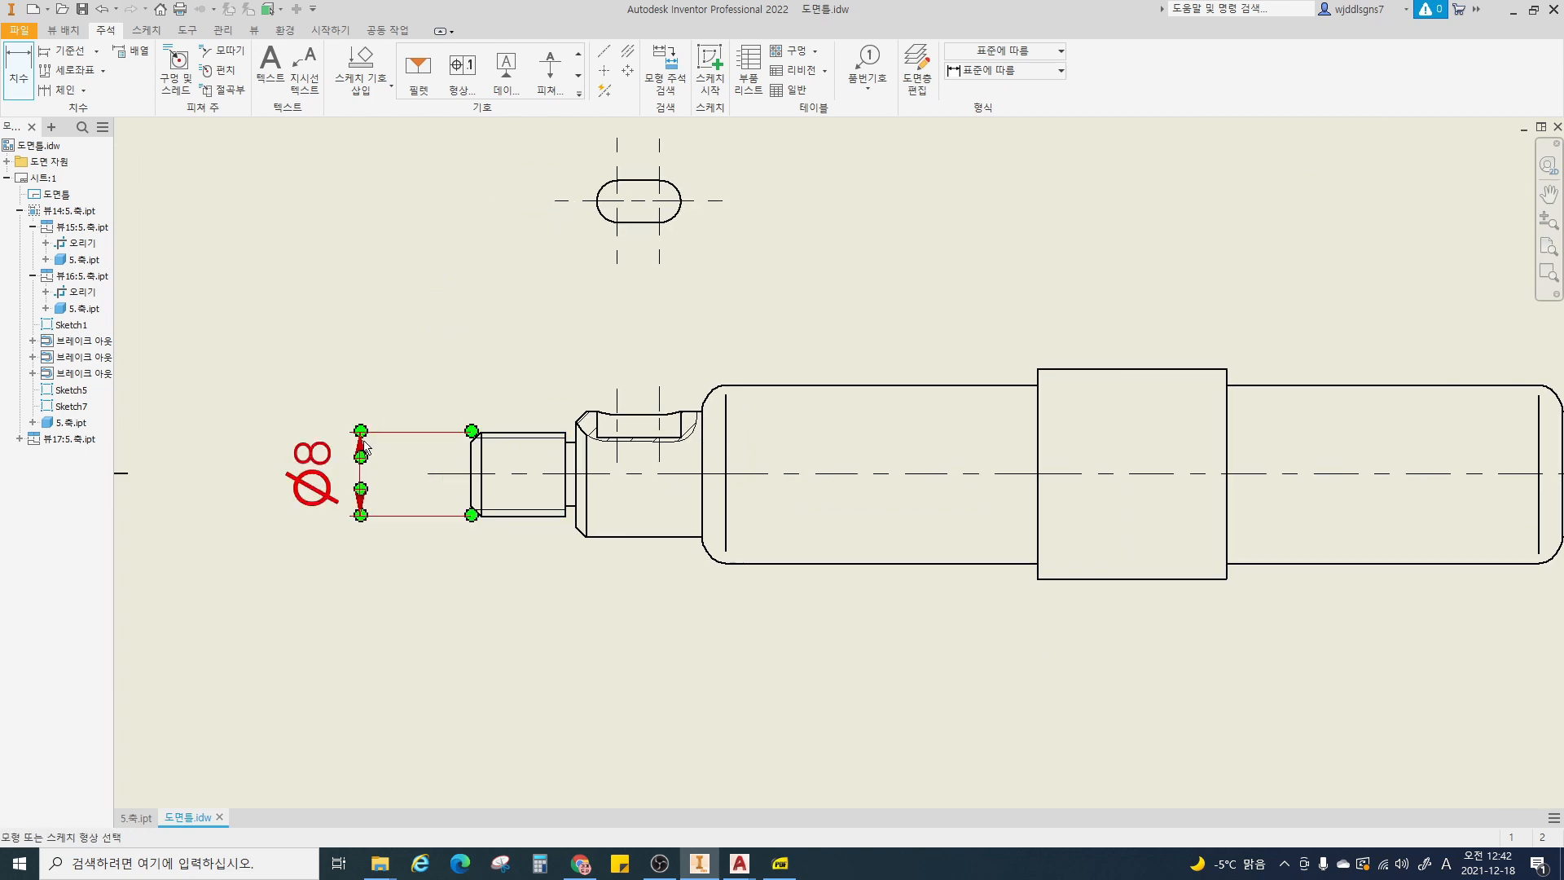
# - Dimension the diameter of the keyed shaft section beside the threaded end, placing the dimension left of the thread dimension
pyautogui.click(592, 536)
pyautogui.scroll(-3, 585, 433)
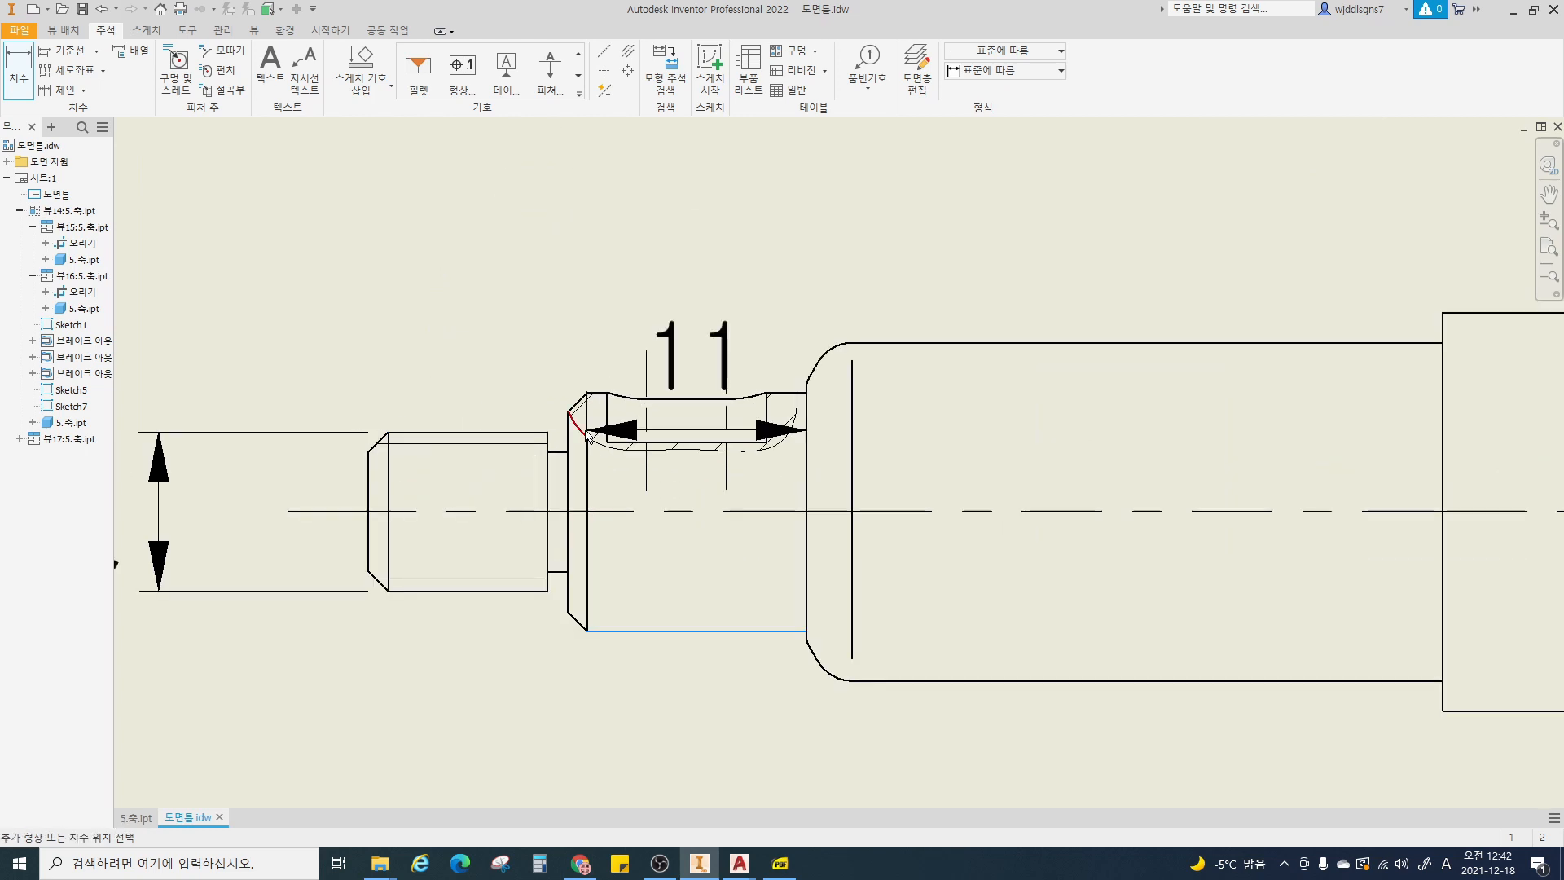
pyautogui.click(599, 393)
pyautogui.scroll(3, 595, 411)
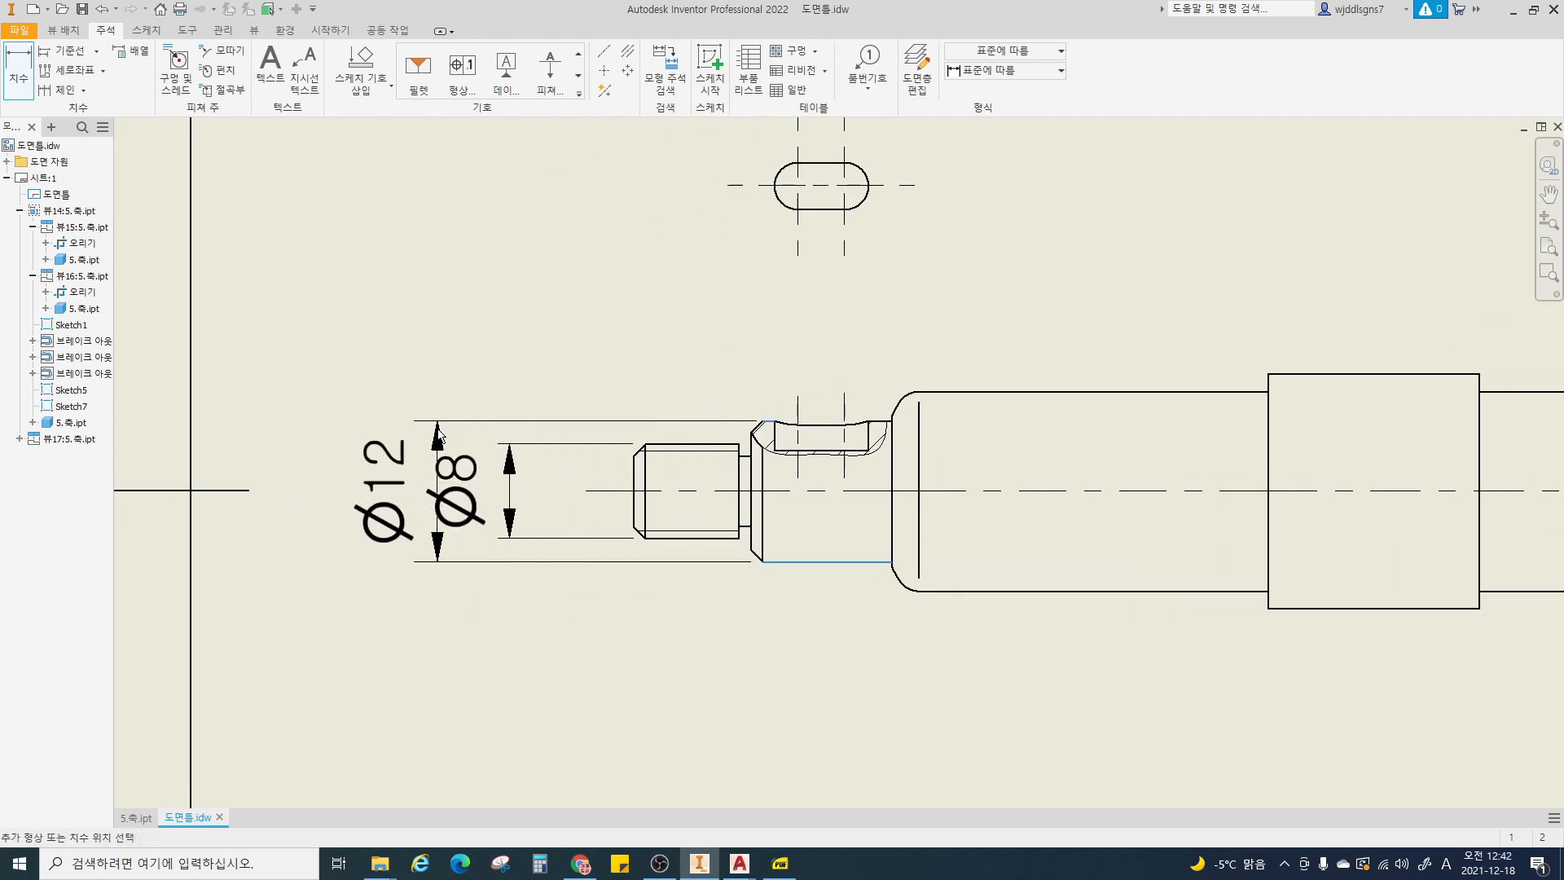
pyautogui.click(411, 440)
# - Dimension the diameters of the large section left of the collar and of the central collar itself, placing both dimensions to their left
pyautogui.scroll(4, 202, 607)
pyautogui.click(713, 608)
pyautogui.click(714, 506)
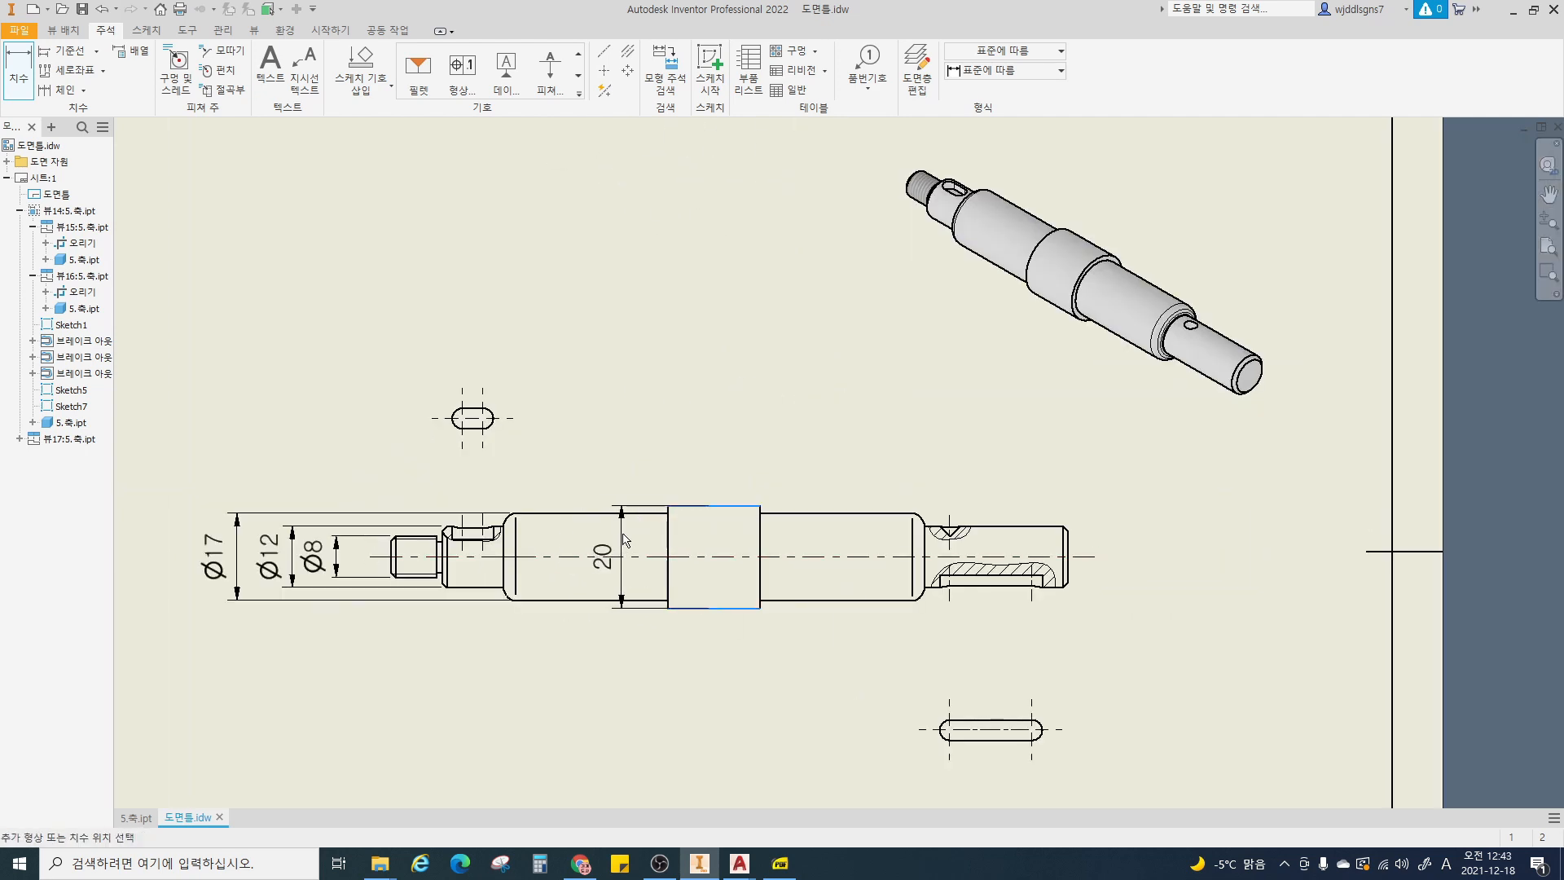
pyautogui.click(623, 535)
# - Dimension the diameter of the shaft's right end with the hole and lower keyway, placing the dimension beyond the shaft's right end
pyautogui.moveTo(930, 570); pyautogui.dragTo(794, 574, button='middle')
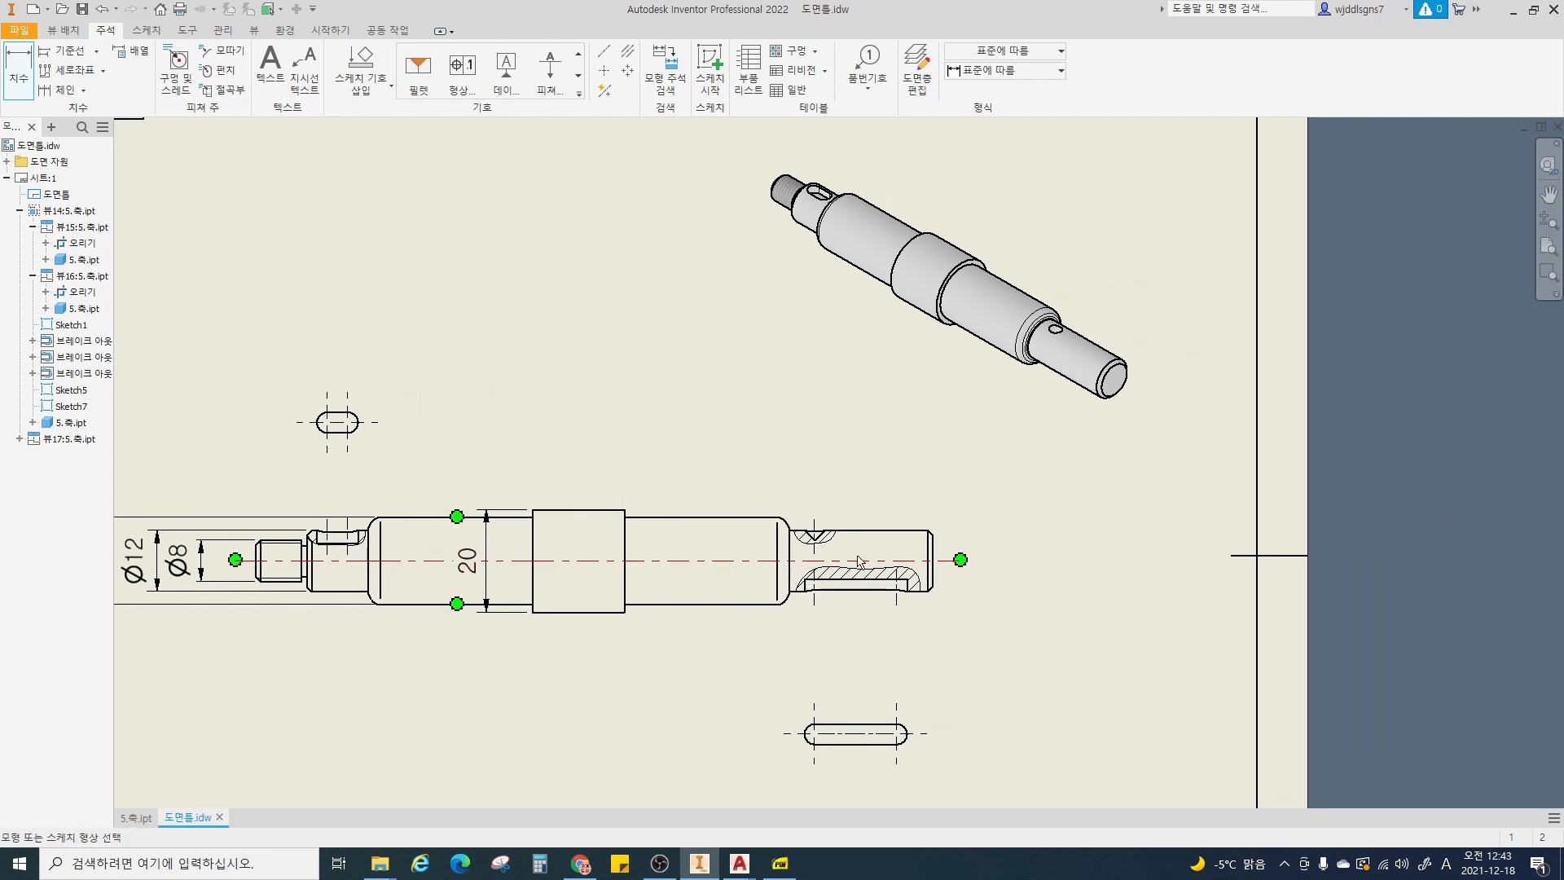
pyautogui.click(904, 532)
pyautogui.press('Escape')
pyautogui.scroll(-4, 919, 571)
pyautogui.press('d')
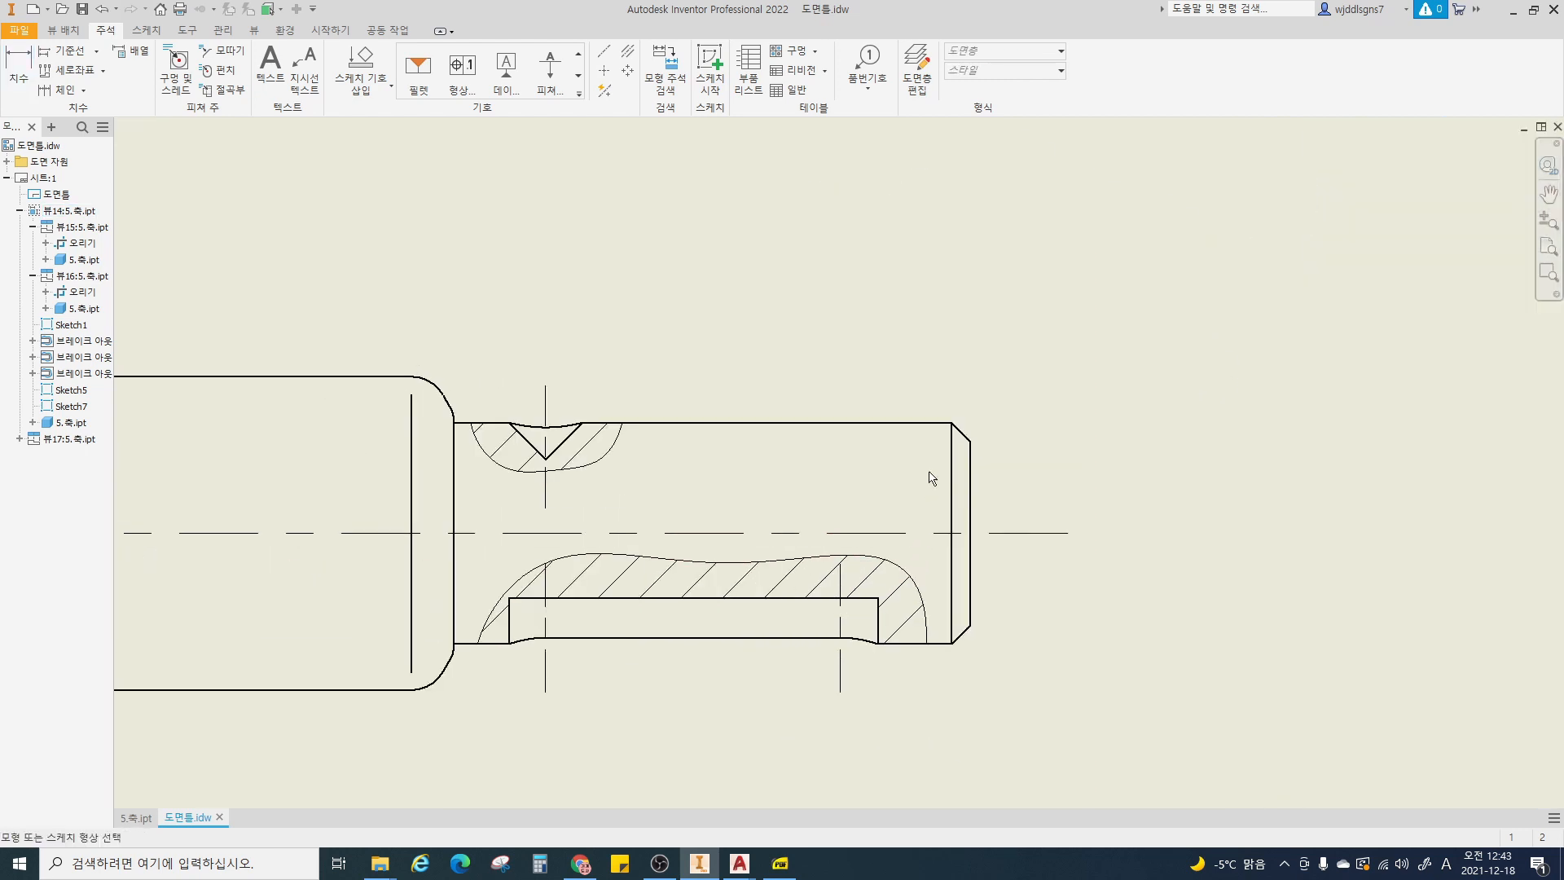
pyautogui.click(936, 424)
pyautogui.click(941, 642)
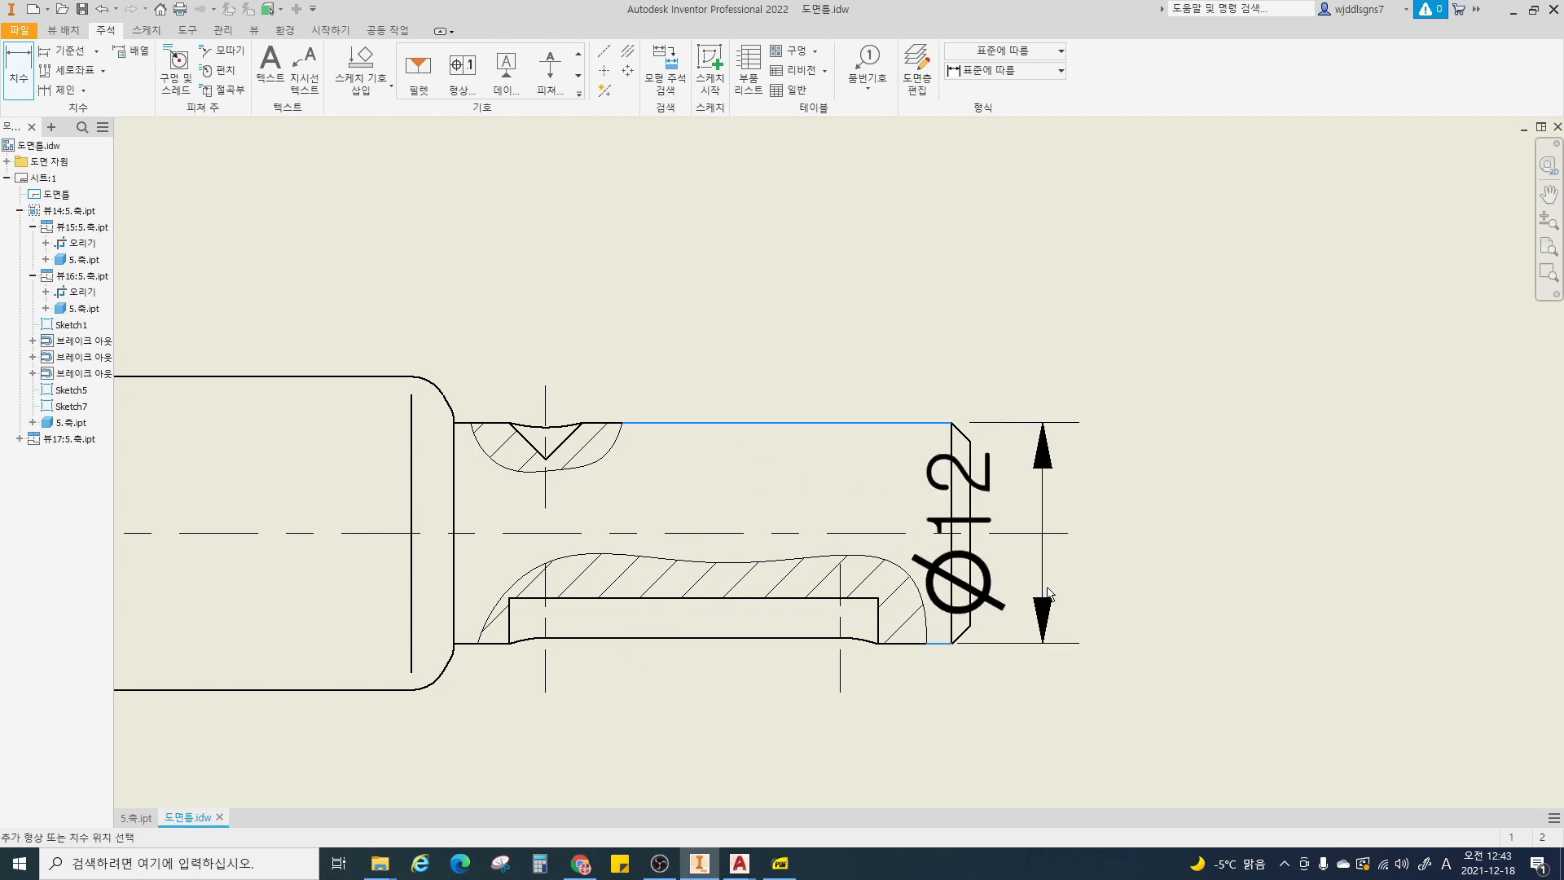
pyautogui.scroll(2, 1051, 591)
pyautogui.click(1201, 573)
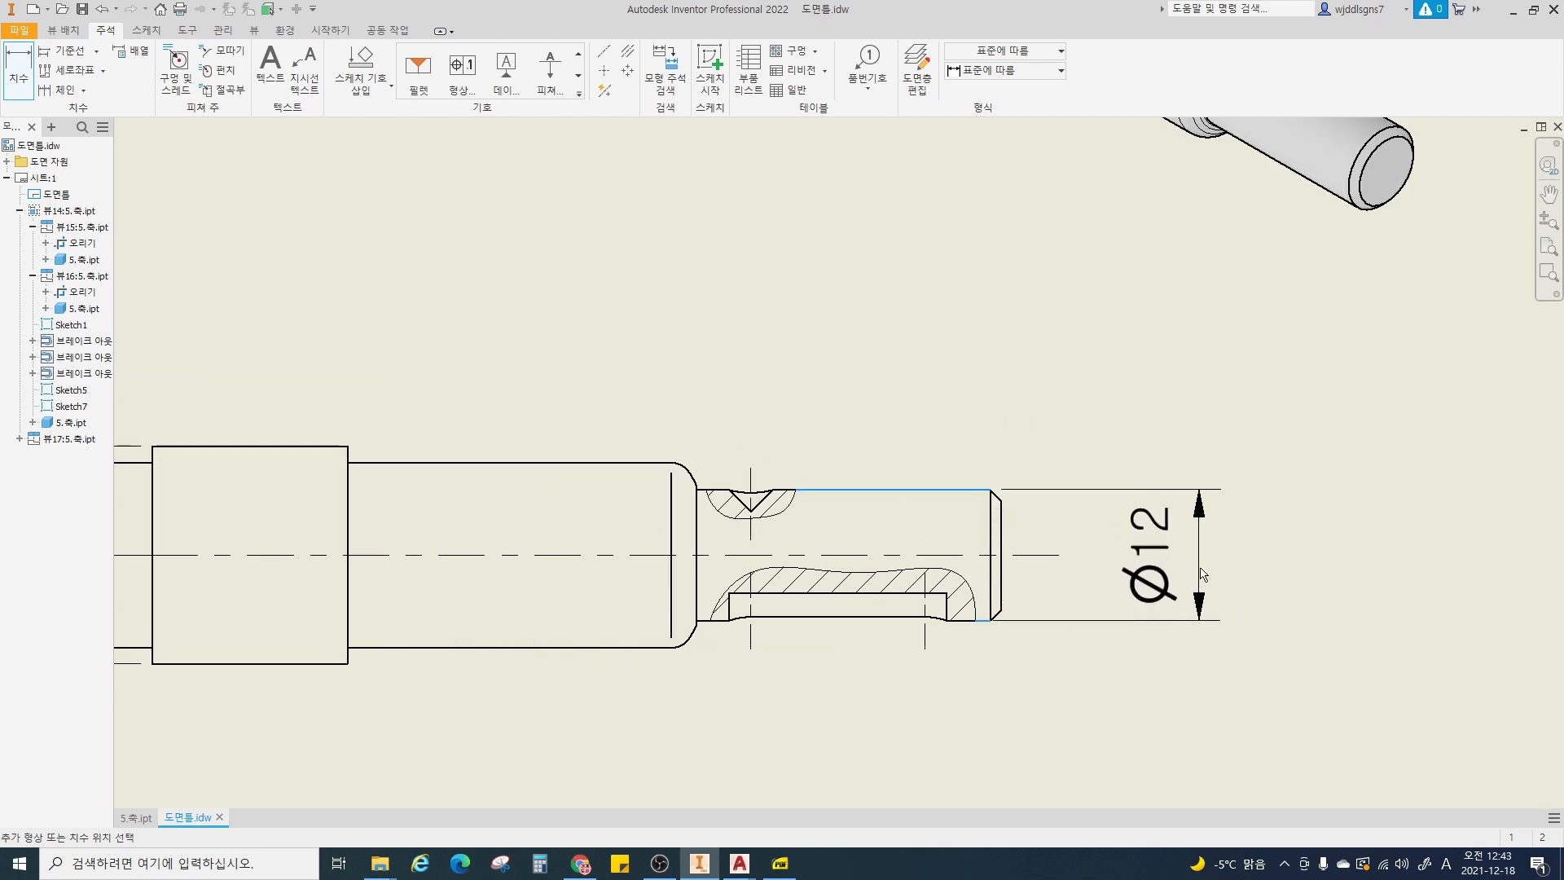
# - Dimension the diameter of the large shaft section right of the collar, placing it outside the right end's diameter dimension
pyautogui.click(616, 463)
pyautogui.click(624, 648)
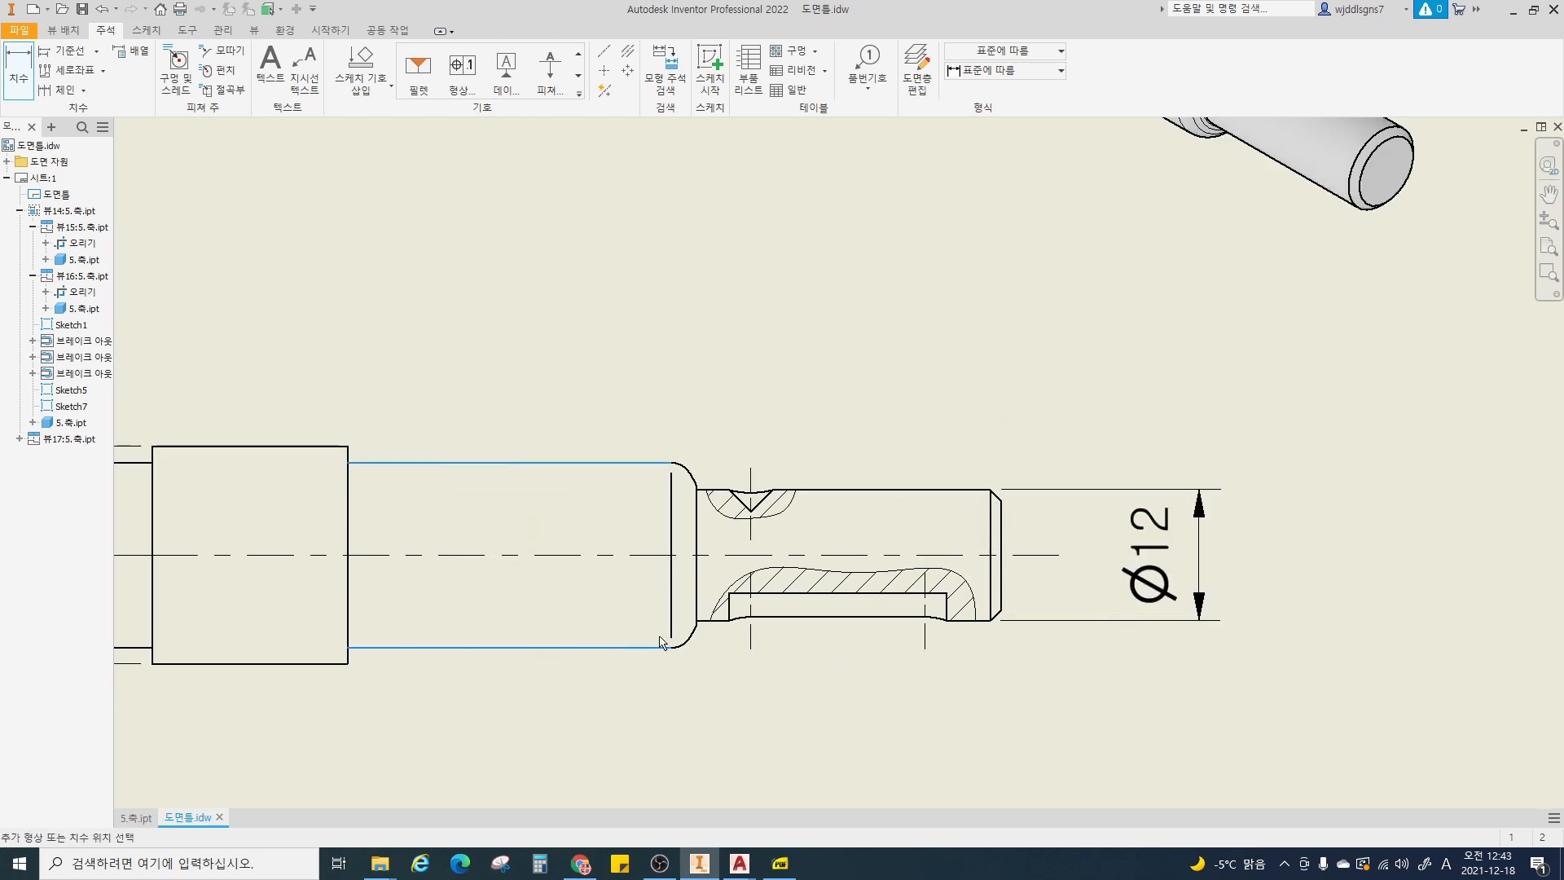
pyautogui.click(1343, 591)
pyautogui.scroll(5, 1238, 594)
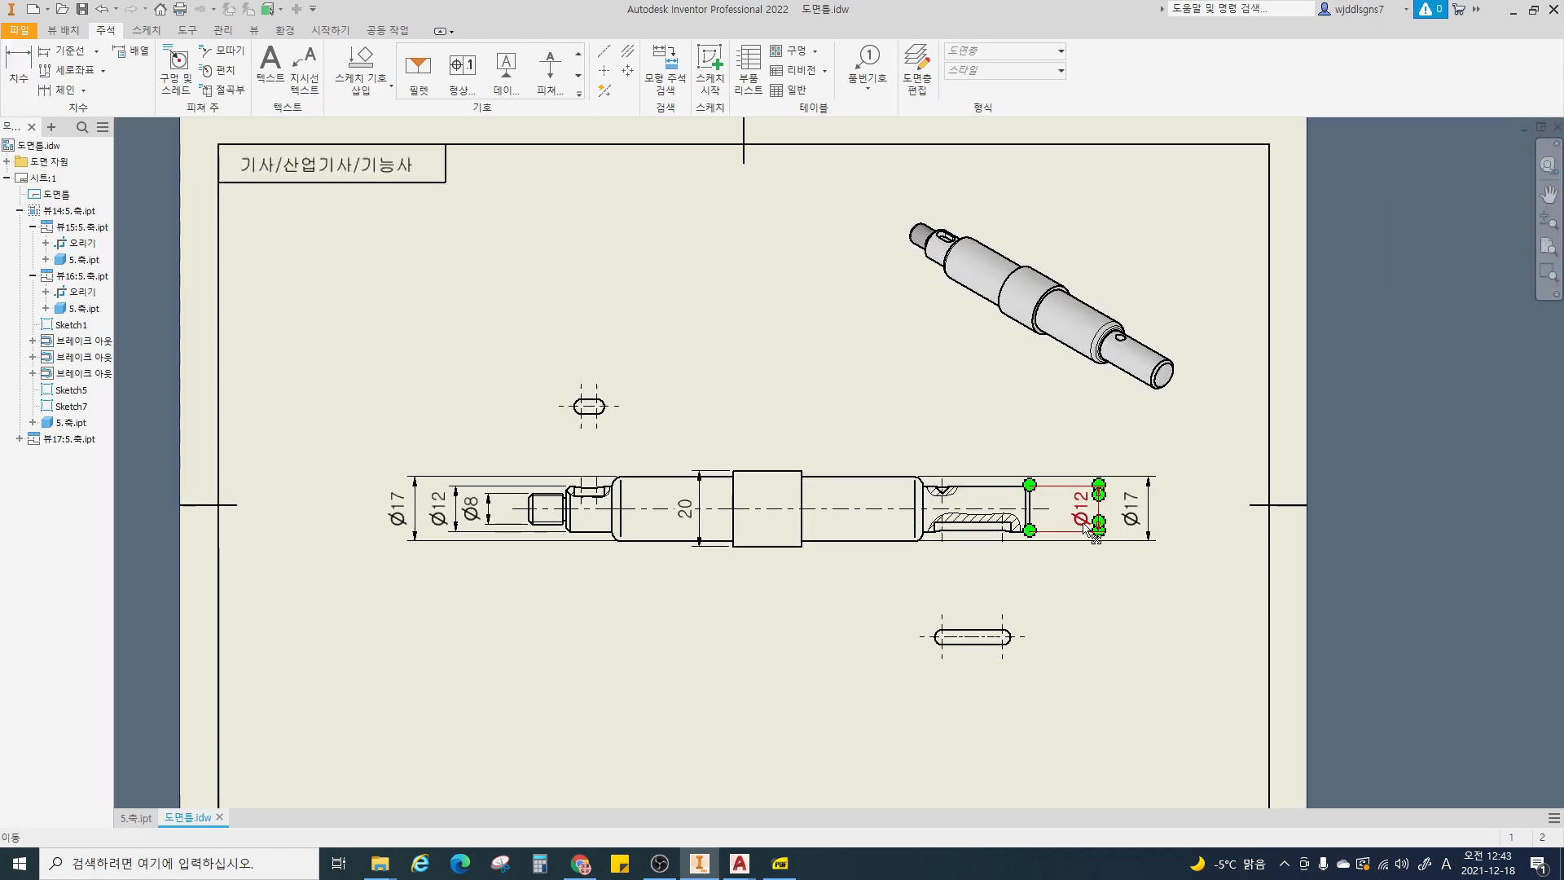
# - Edit the threaded end's diameter dimension to hide its value and show the text M8X1 instead
pyautogui.scroll(-5, 540, 515)
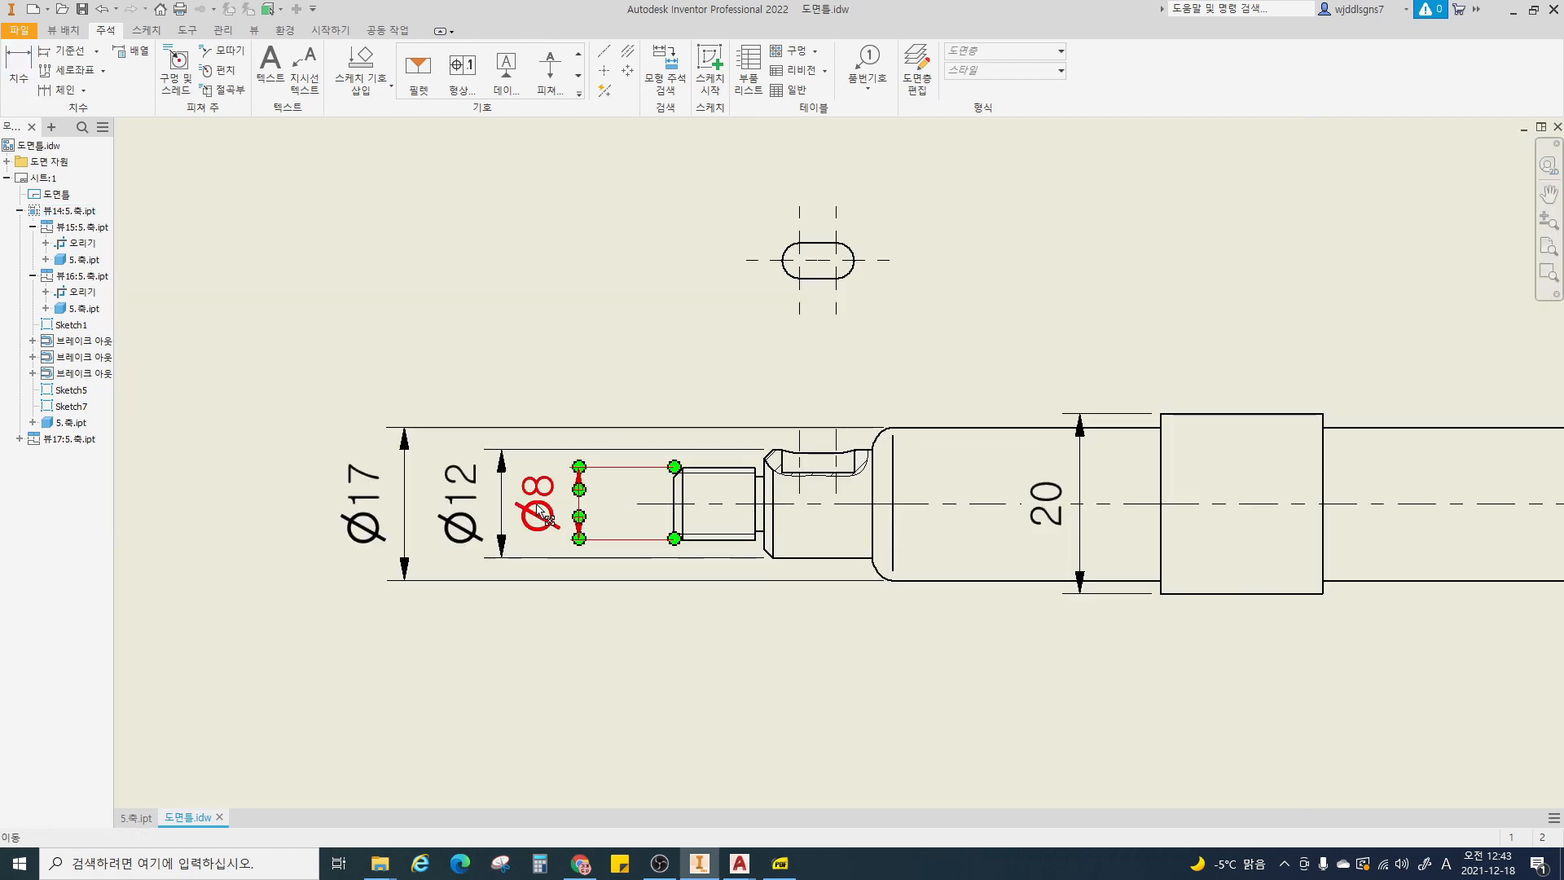
pyautogui.scroll(-3, 538, 513)
pyautogui.doubleClick(539, 504)
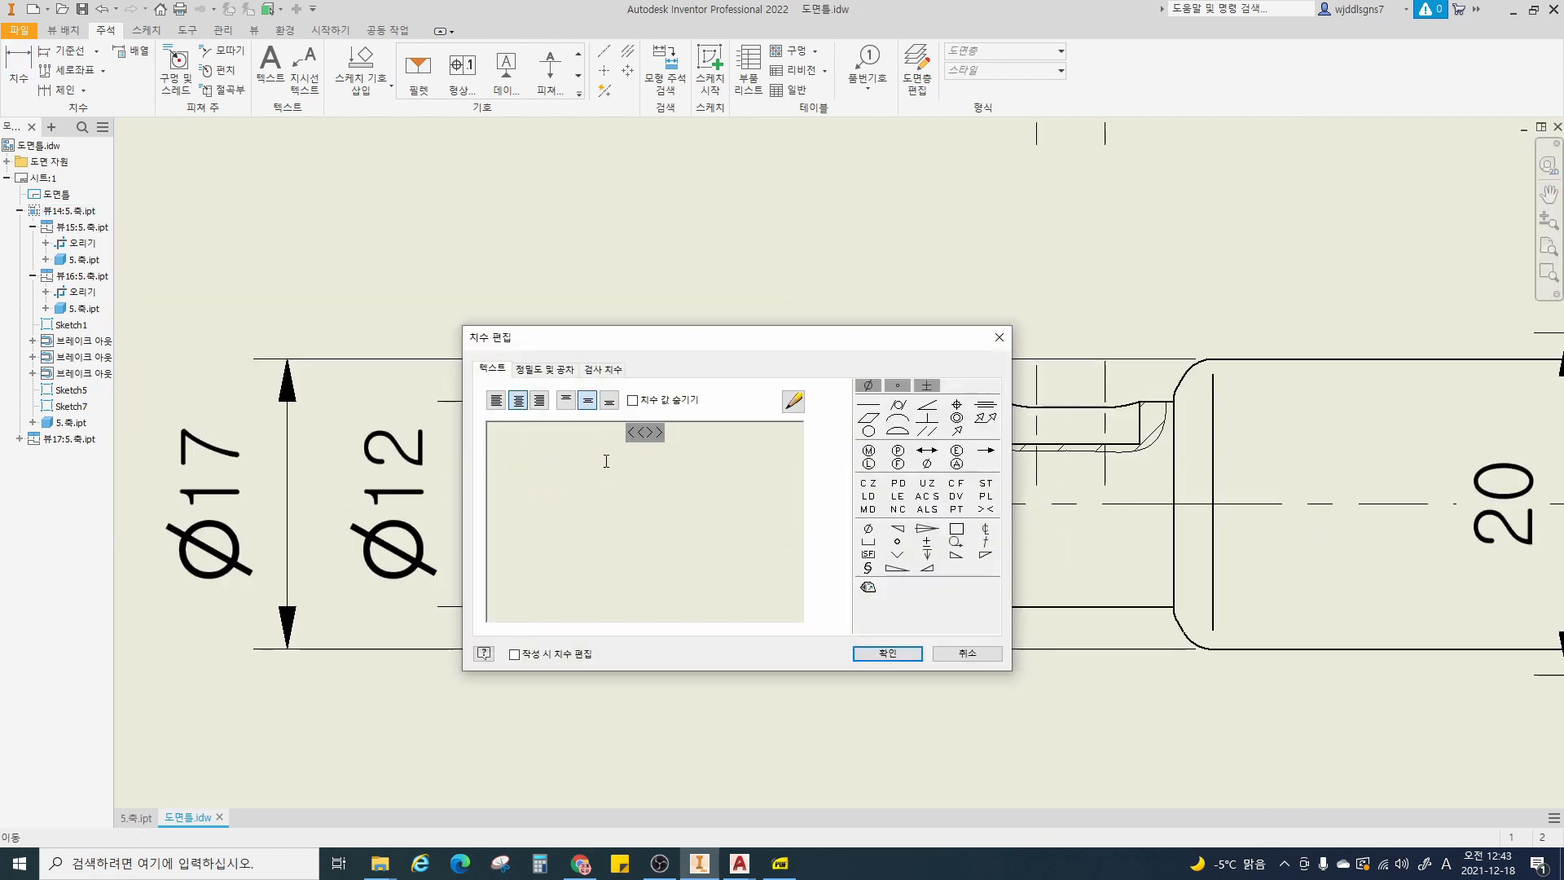
pyautogui.click(634, 400)
pyautogui.write('M8X1')
pyautogui.press('Return')
pyautogui.scroll(-3, 647, 472)
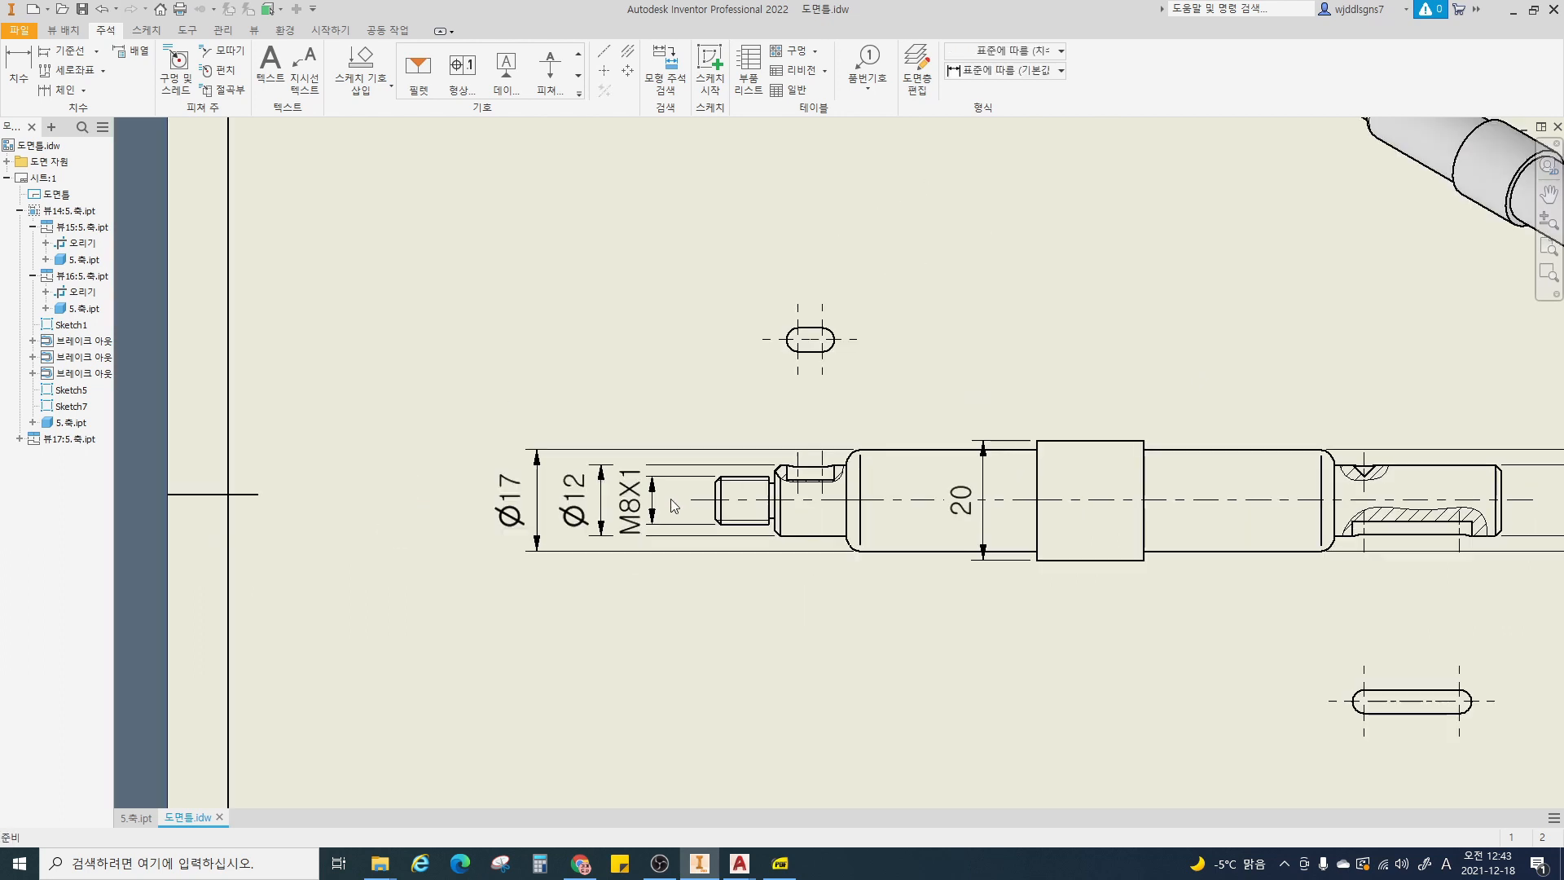
# - Add a diameter symbol before the value of the central collar's dimension
pyautogui.moveTo(728, 542); pyautogui.dragTo(513, 542, button='middle')
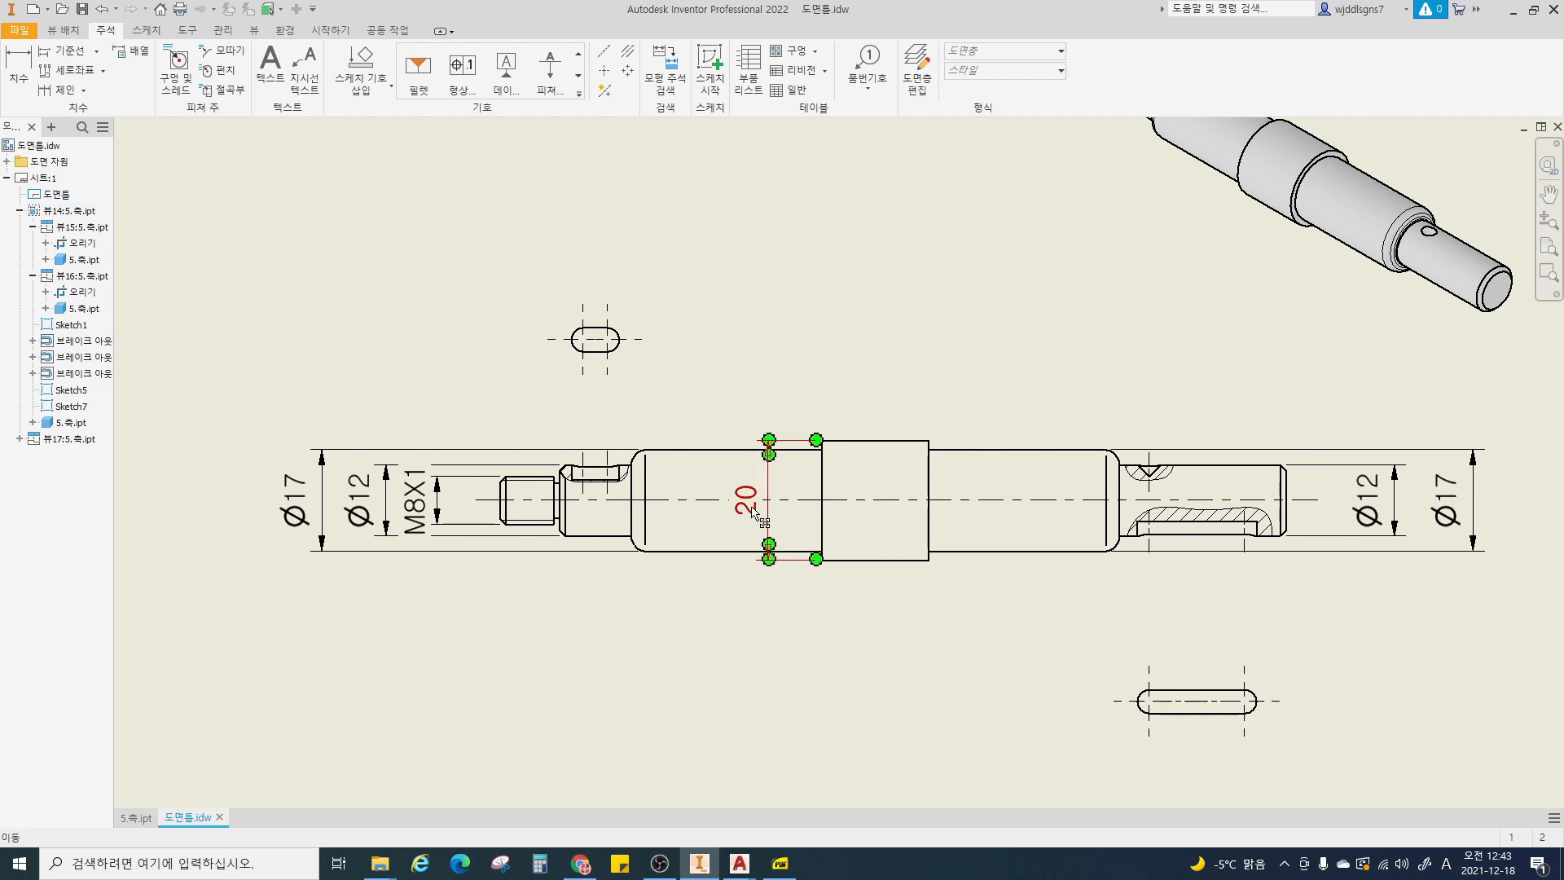
pyautogui.doubleClick(752, 512)
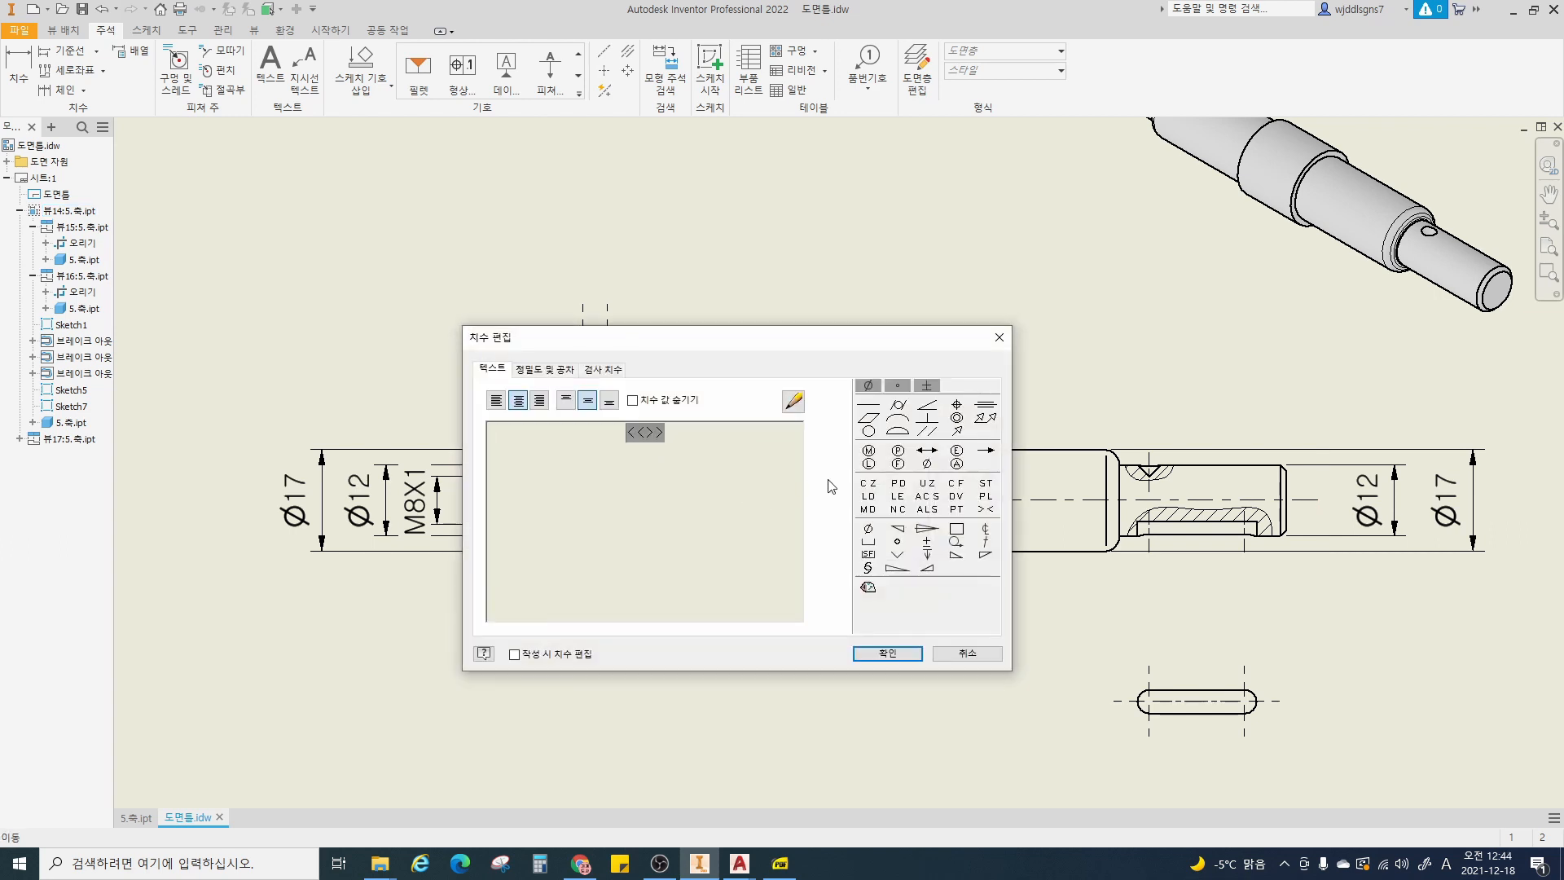
pyautogui.click(869, 387)
pyautogui.click(884, 652)
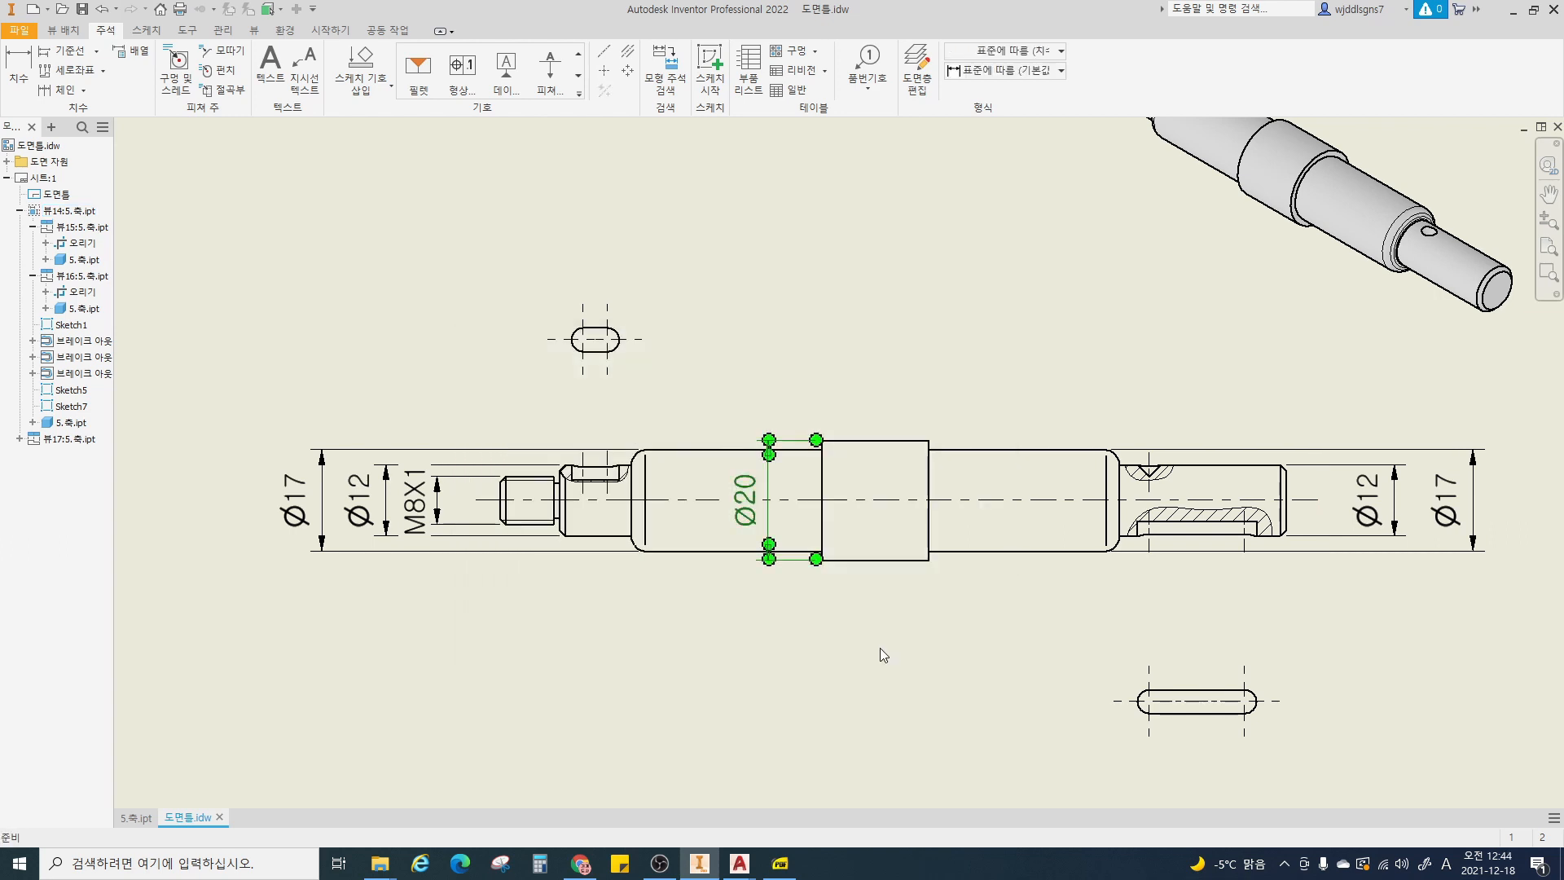
pyautogui.moveTo(852, 597); pyautogui.dragTo(815, 583, button='middle')
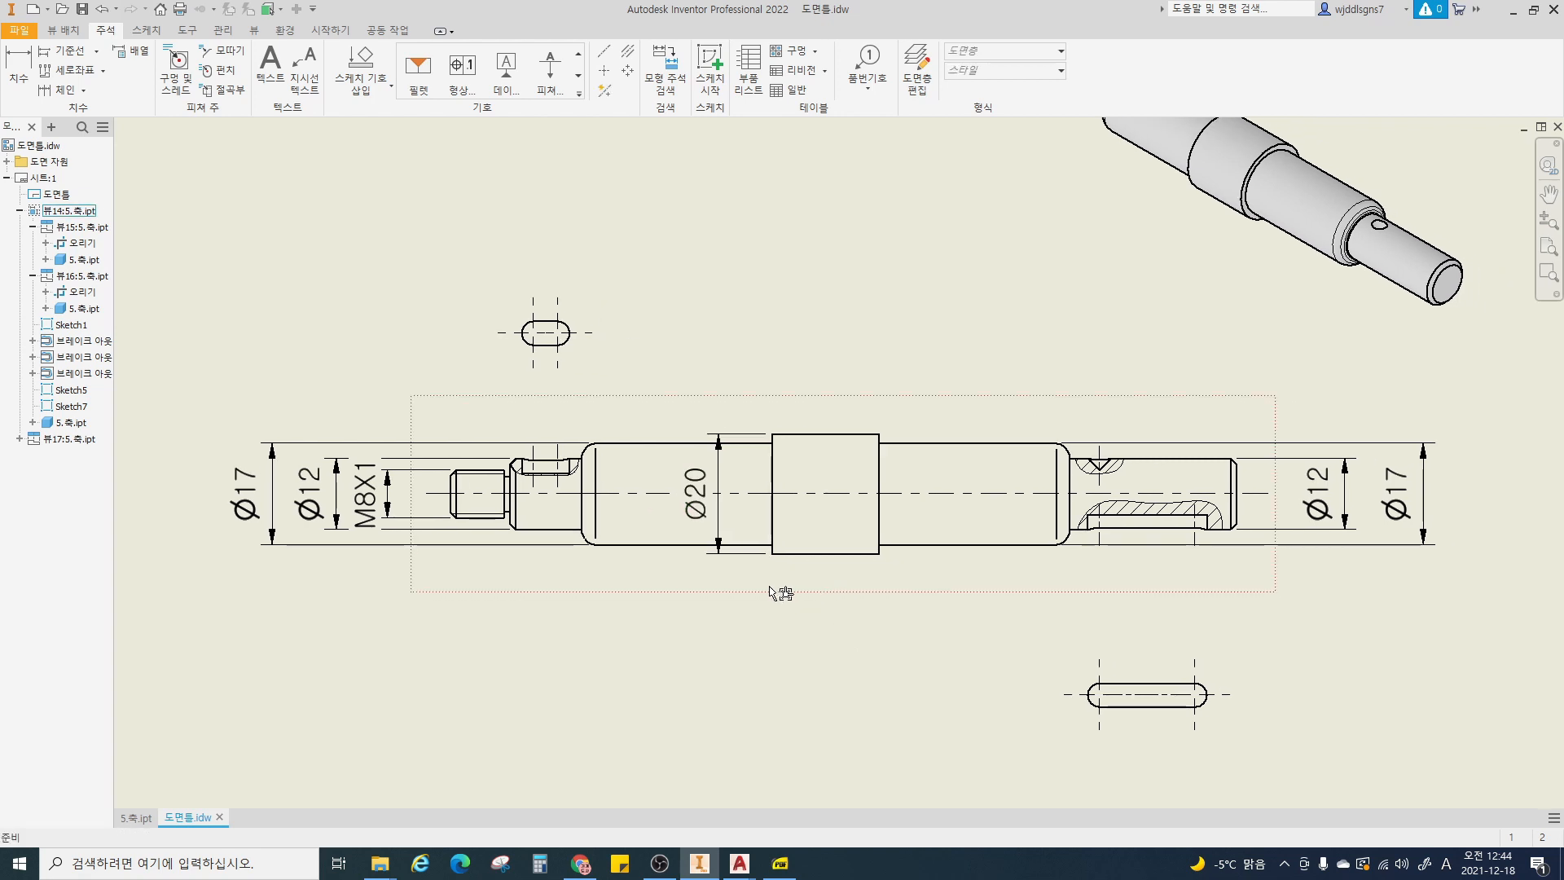
# - Switch to AutoCAD and examine the two ball bearings seated on the shaft in the 10-11.22.dwg assembly drawing
pyautogui.hotkey('alt', 'Tab')
pyautogui.scroll(2, 923, 530)
pyautogui.moveTo(921, 517); pyautogui.dragTo(943, 391, button='middle')
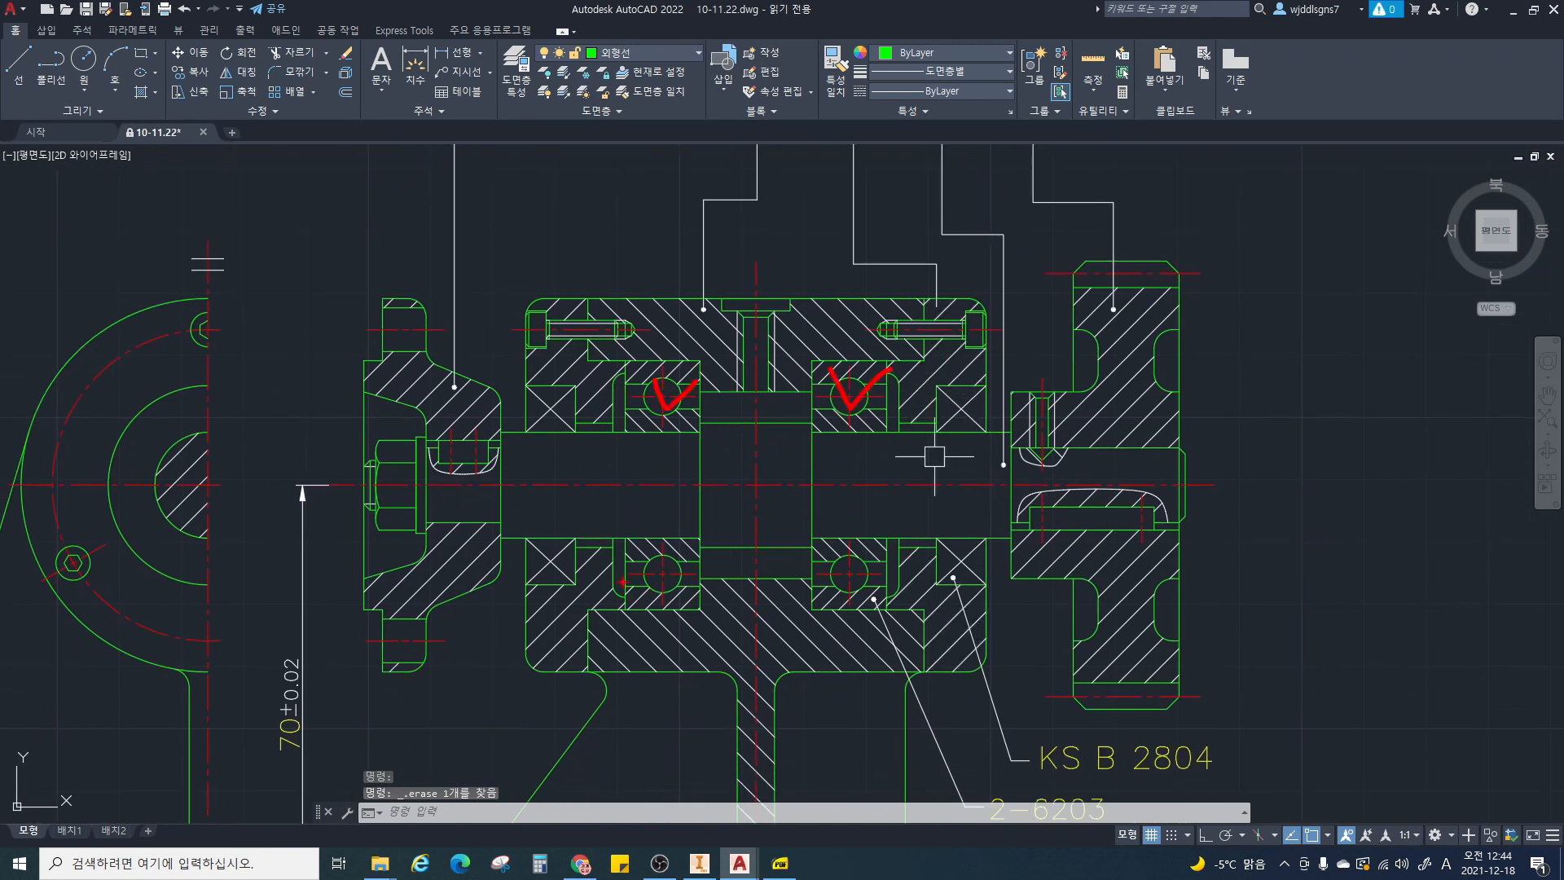
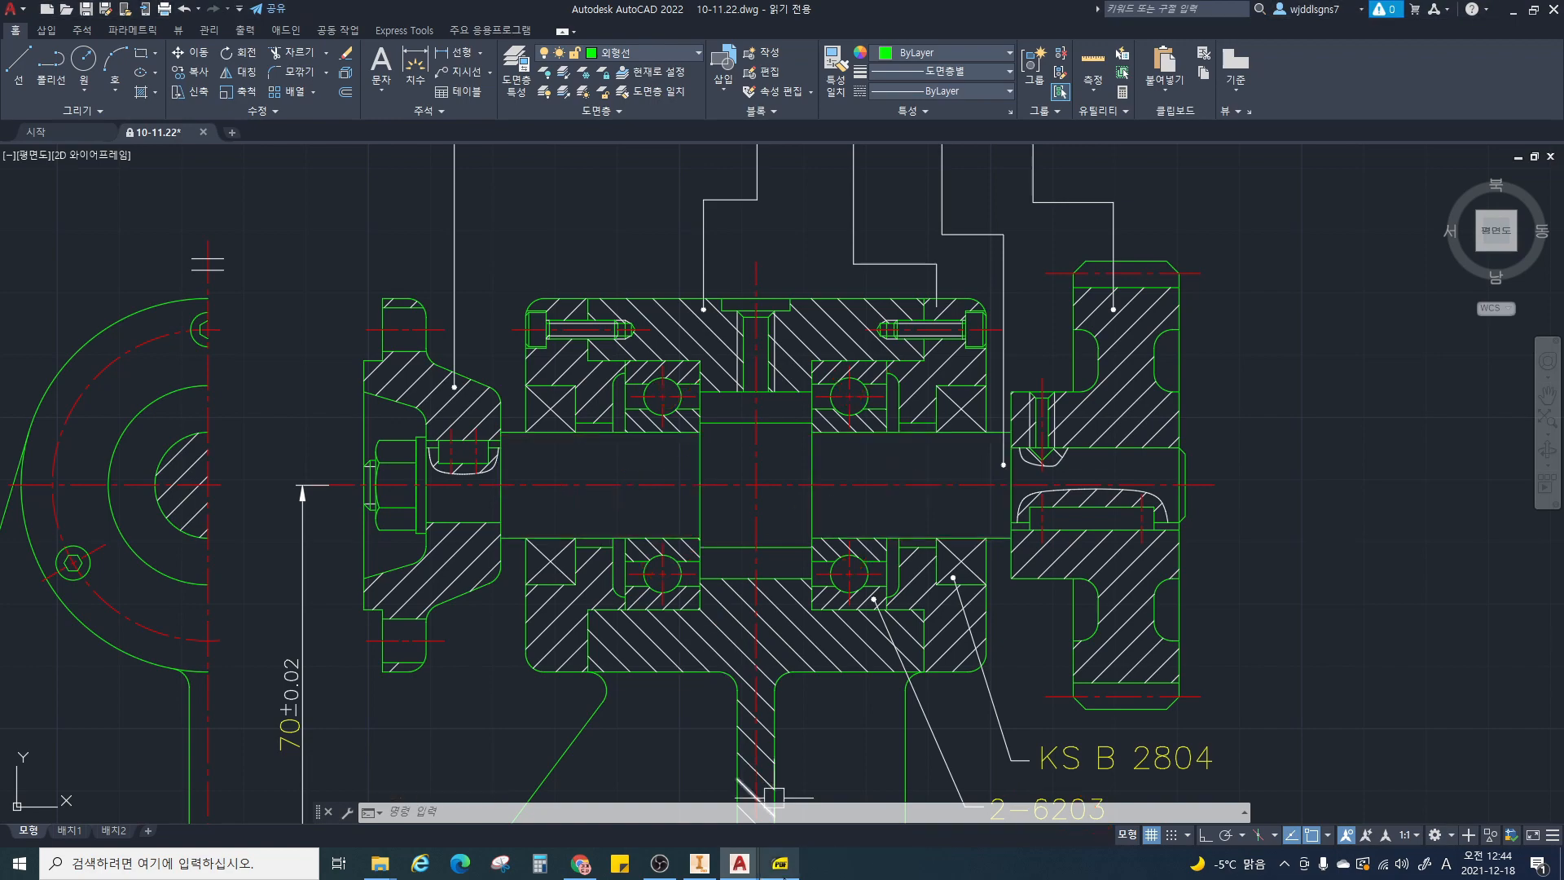
# - Switch to the KS drafting standards document and look up the ball bearing shaft tolerance classes in table 32. 베어링의 끼워 맞춤
pyautogui.click(780, 863)
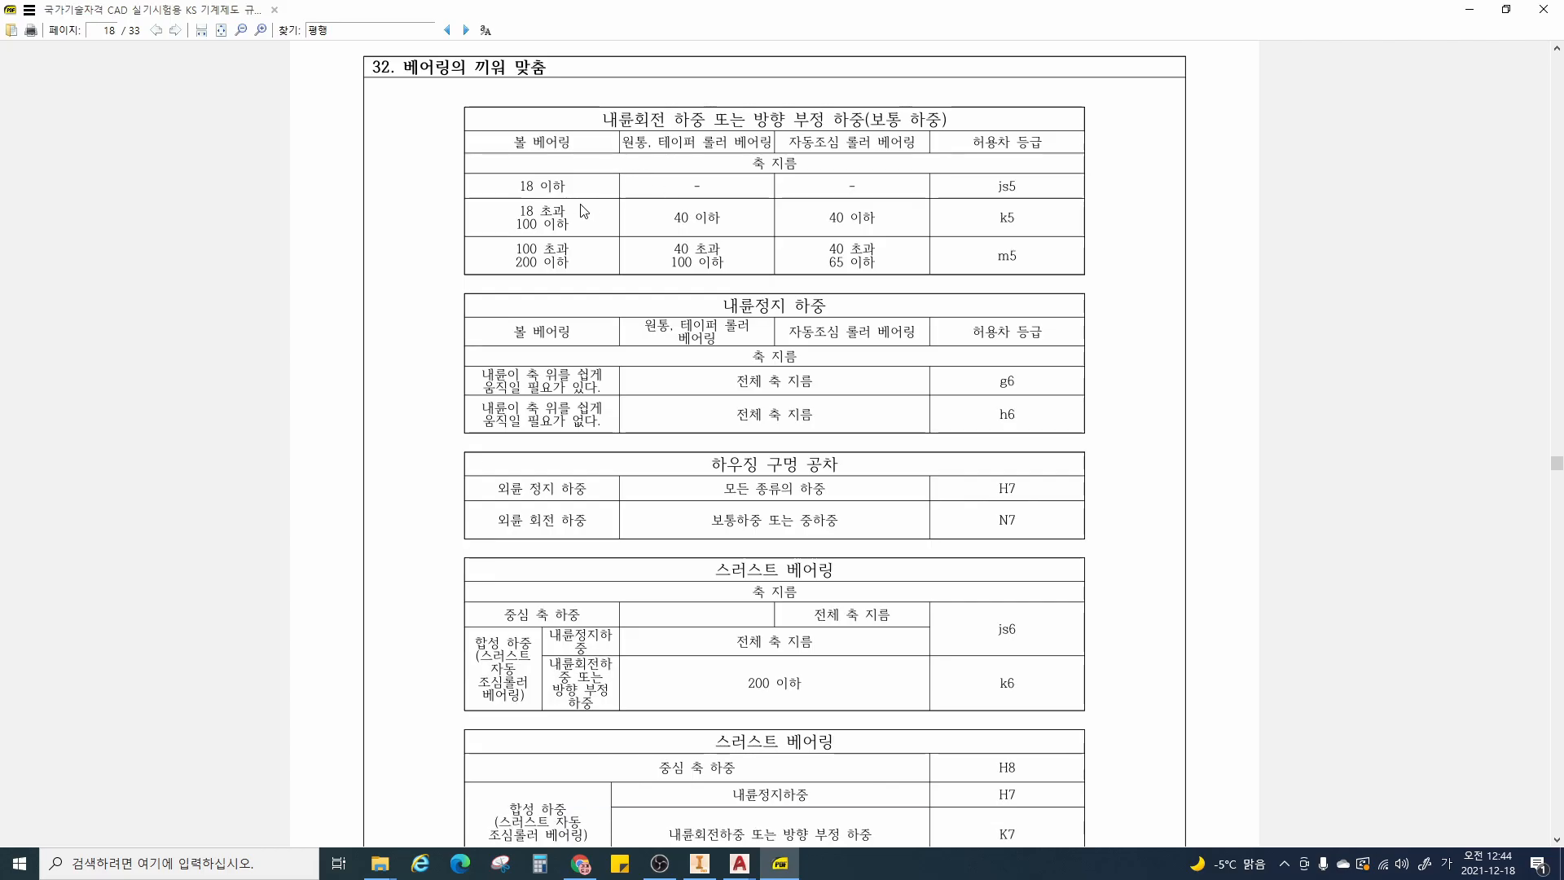
pyautogui.hotkey('ctrl', '2')
pyautogui.moveTo(567, 152)
pyautogui.mouseDown()
pyautogui.moveTo(513, 132)
pyautogui.moveTo(600, 159)
pyautogui.moveTo(651, 91)
pyautogui.moveTo(678, 124)
pyautogui.mouseUp()
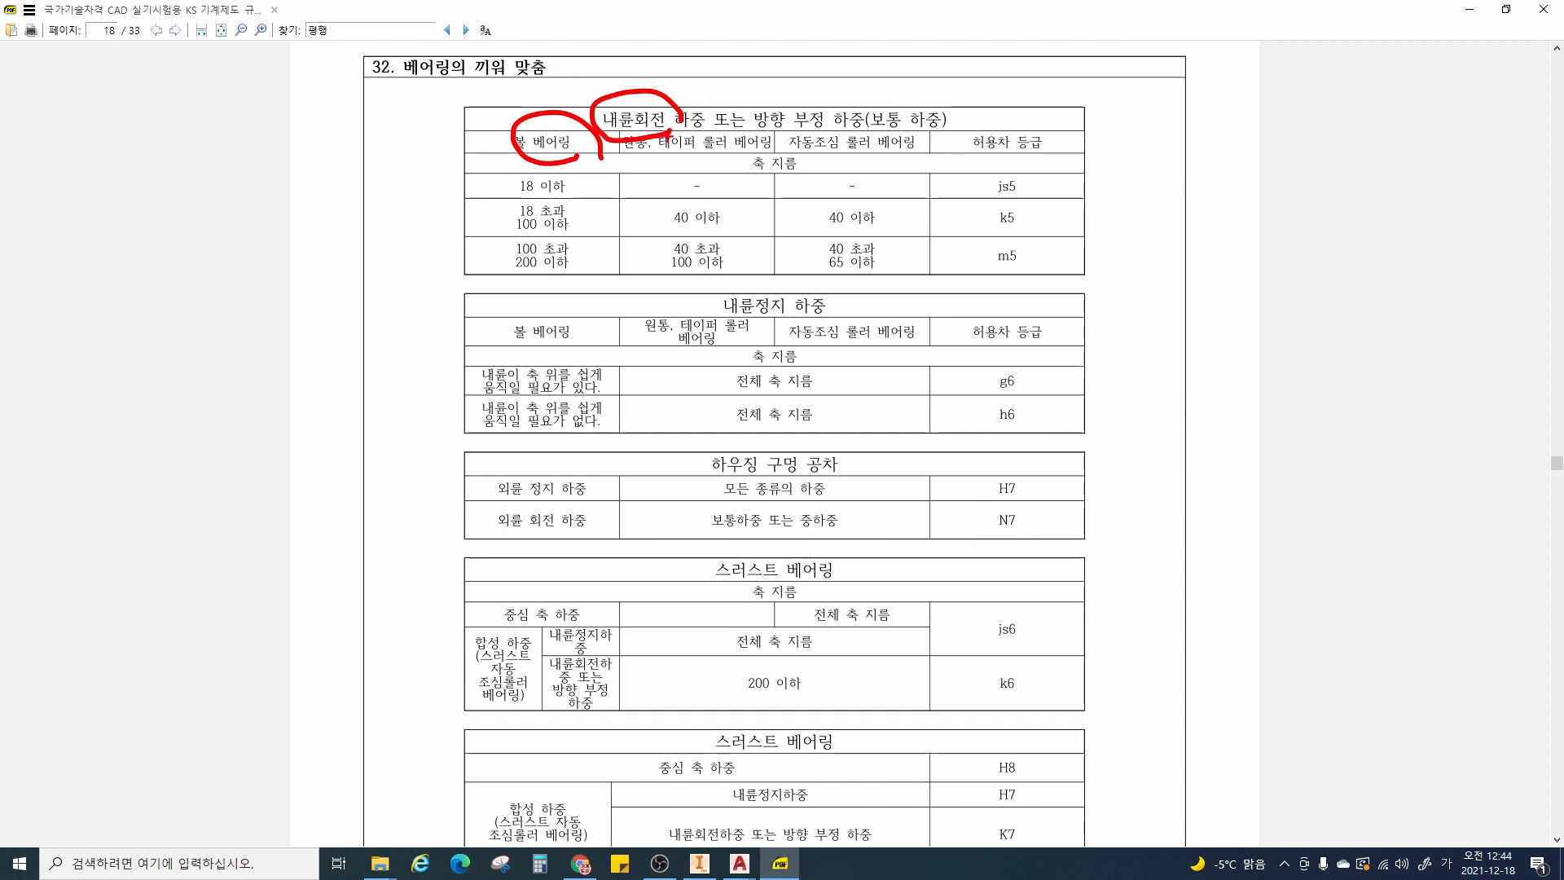
pyautogui.press('Escape')
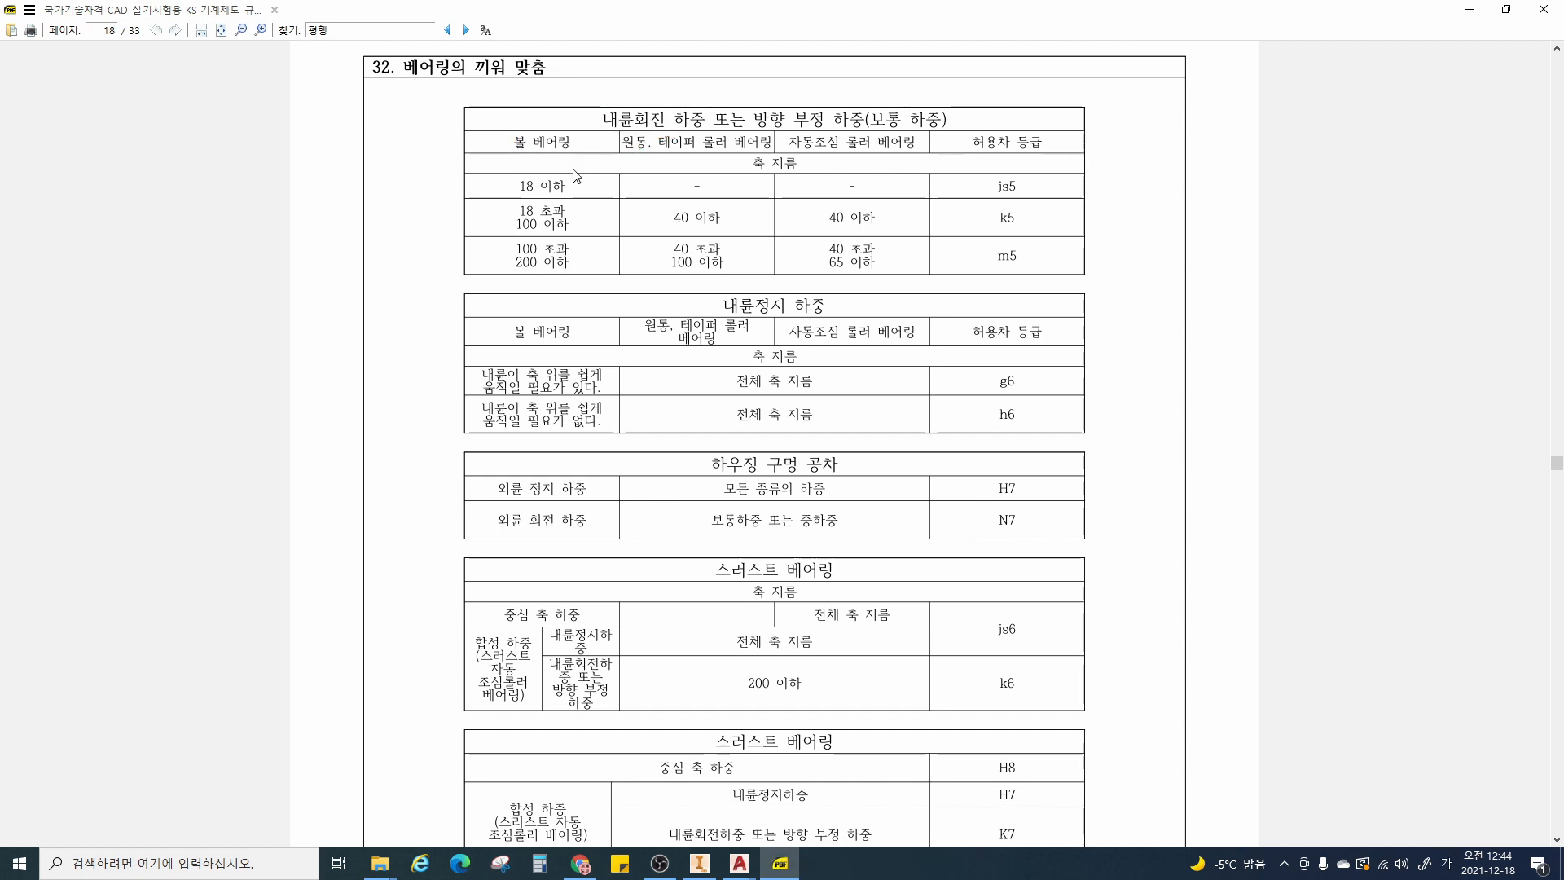
pyautogui.moveTo(503, 172); pyautogui.dragTo(587, 200)
pyautogui.moveTo(1023, 191)
pyautogui.mouseDown()
pyautogui.moveTo(980, 198)
pyautogui.moveTo(1023, 194)
pyautogui.mouseUp()
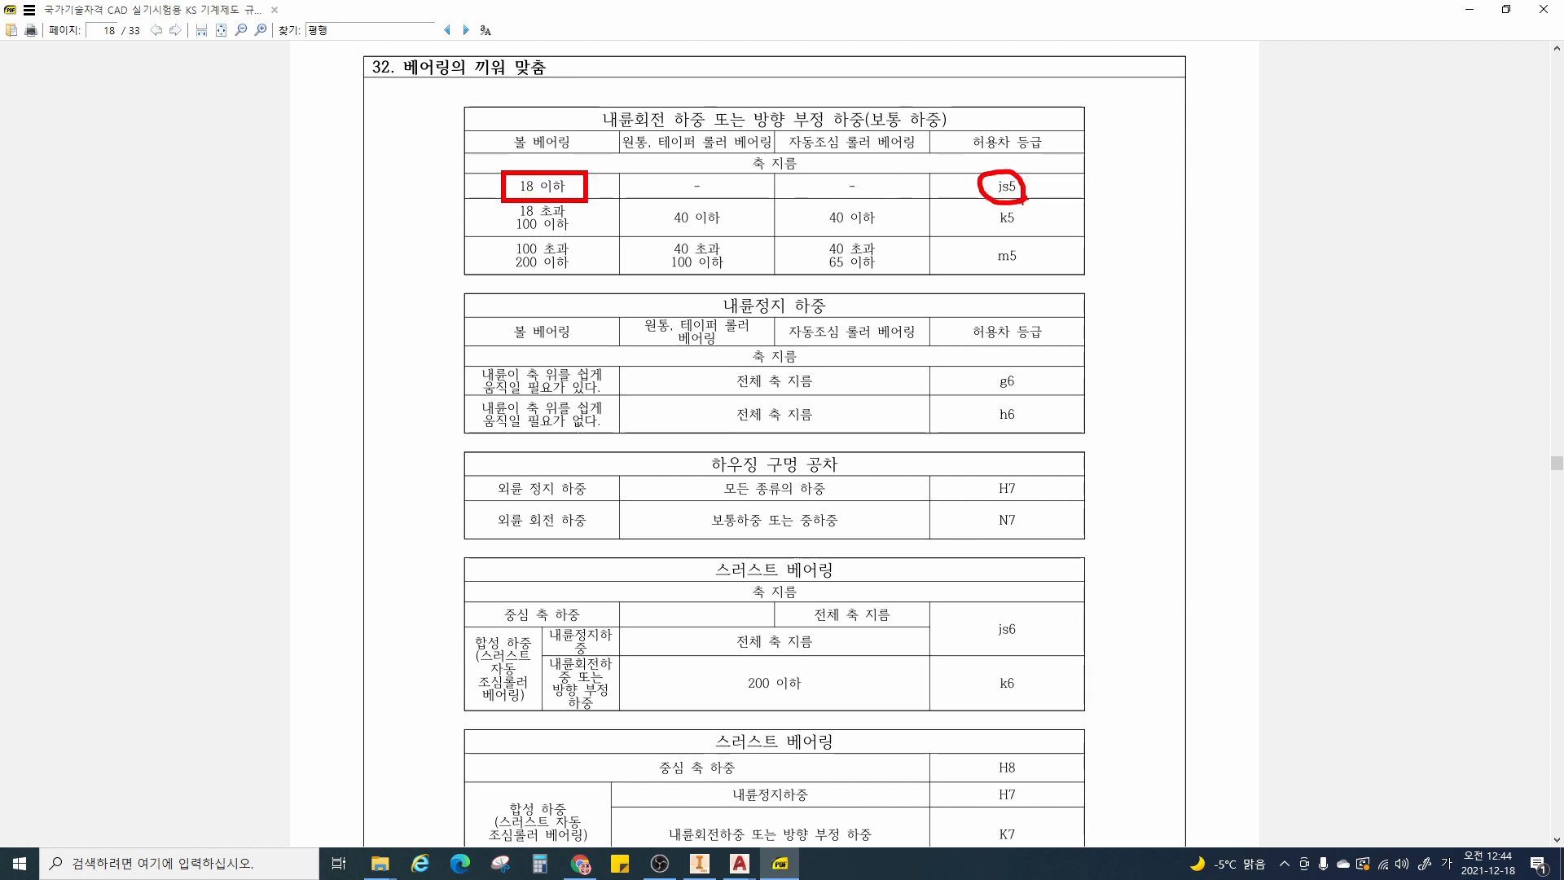
pyautogui.moveTo(516, 211); pyautogui.dragTo(514, 222)
pyautogui.moveTo(991, 219); pyautogui.dragTo(1019, 225)
pyautogui.press('Escape')
# - Switch back to Inventor and append the tolerance class js5 to both Ø17 shaft dimensions
pyautogui.click(699, 863)
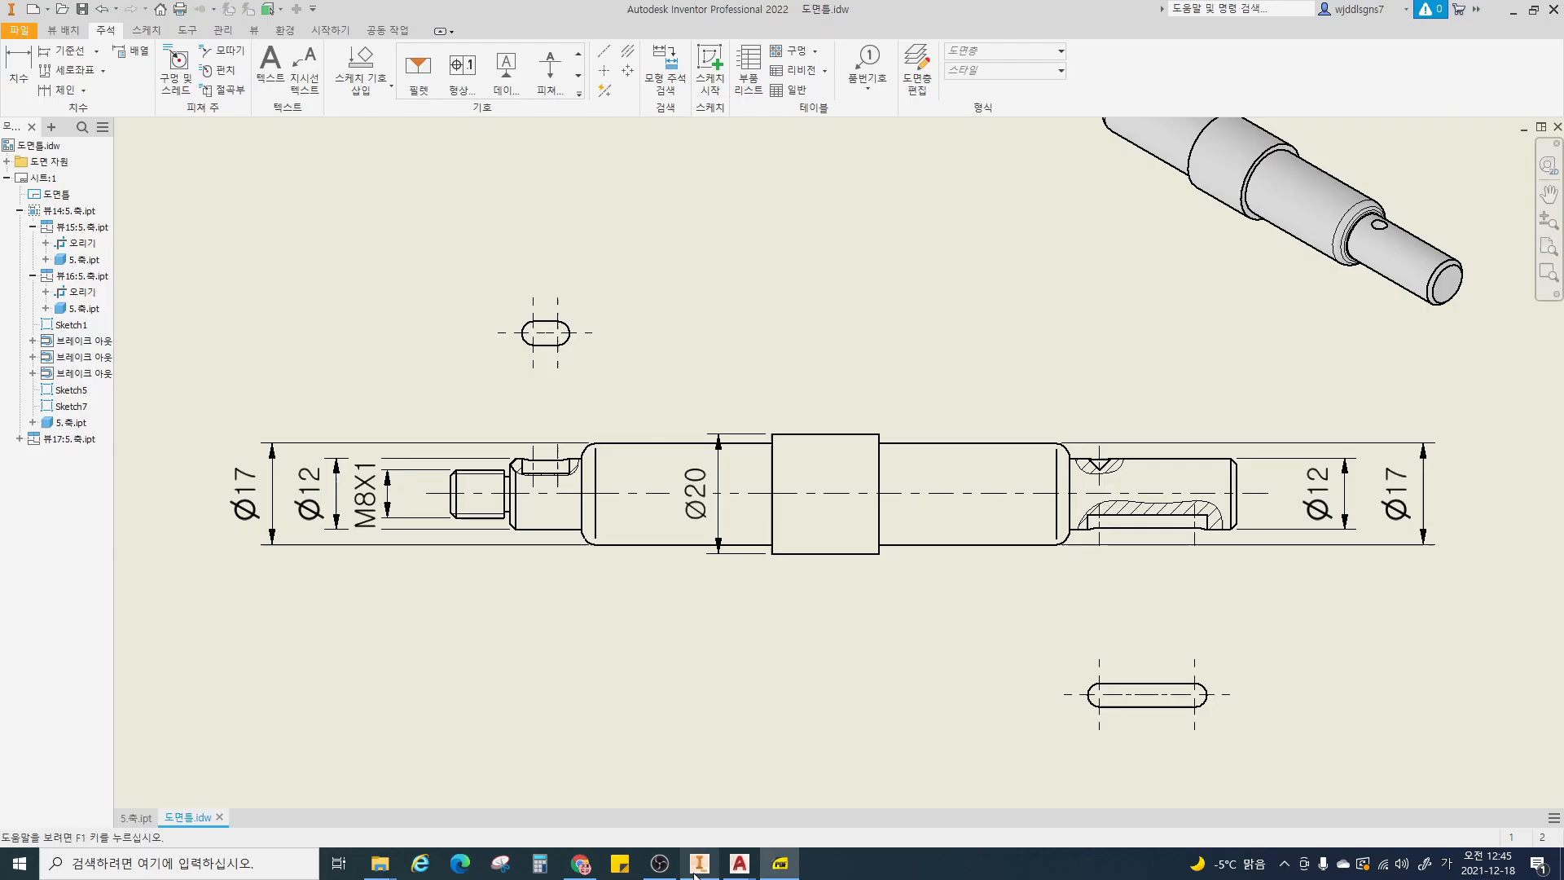
pyautogui.doubleClick(249, 499)
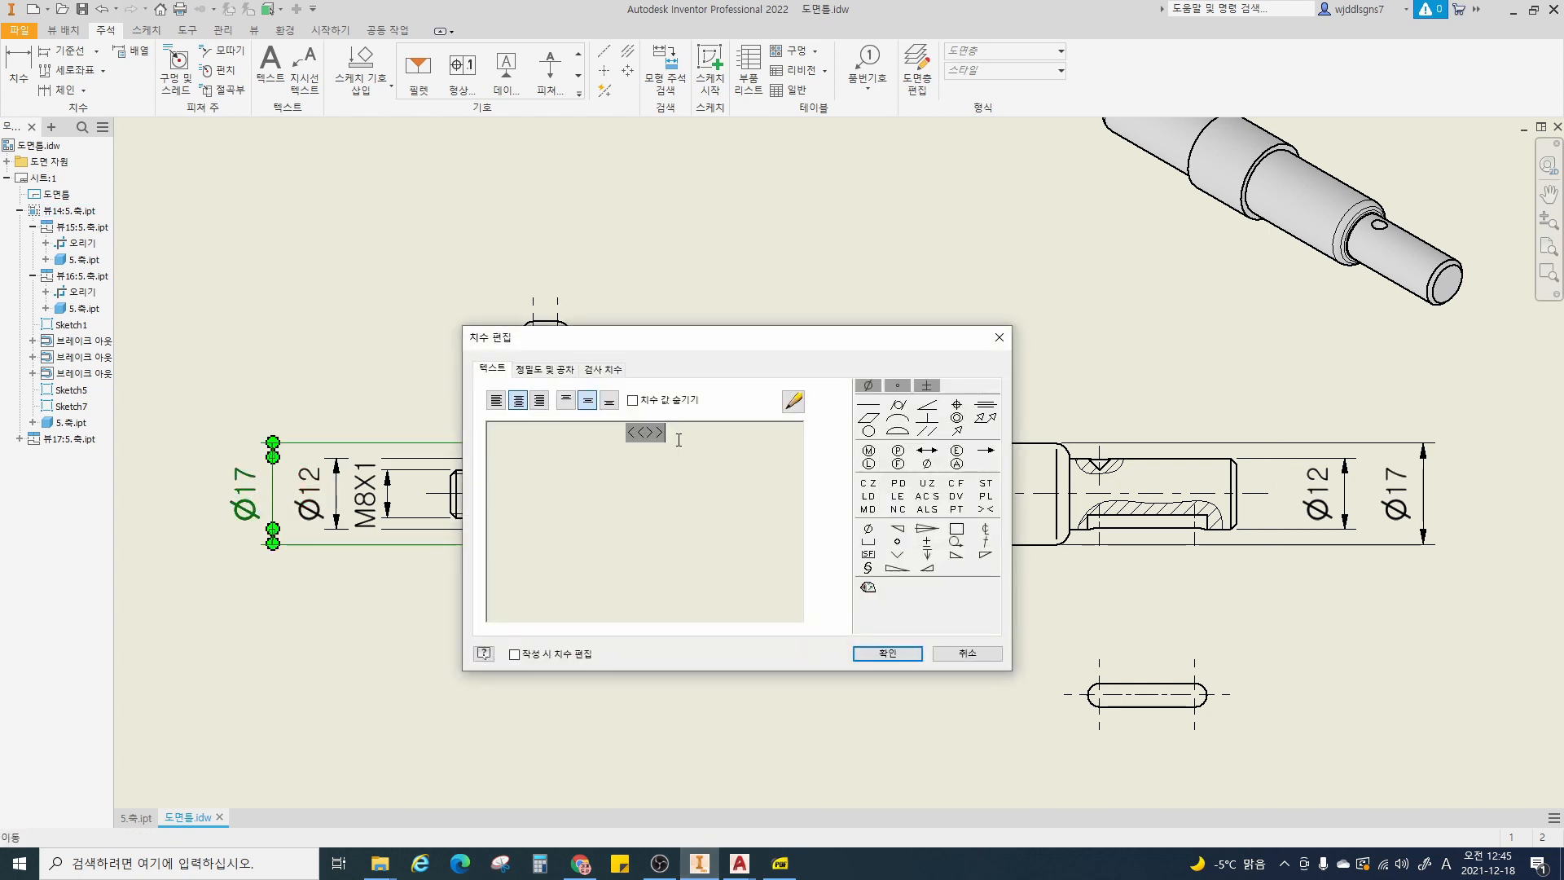
pyautogui.write('js5')
pyautogui.press('Return')
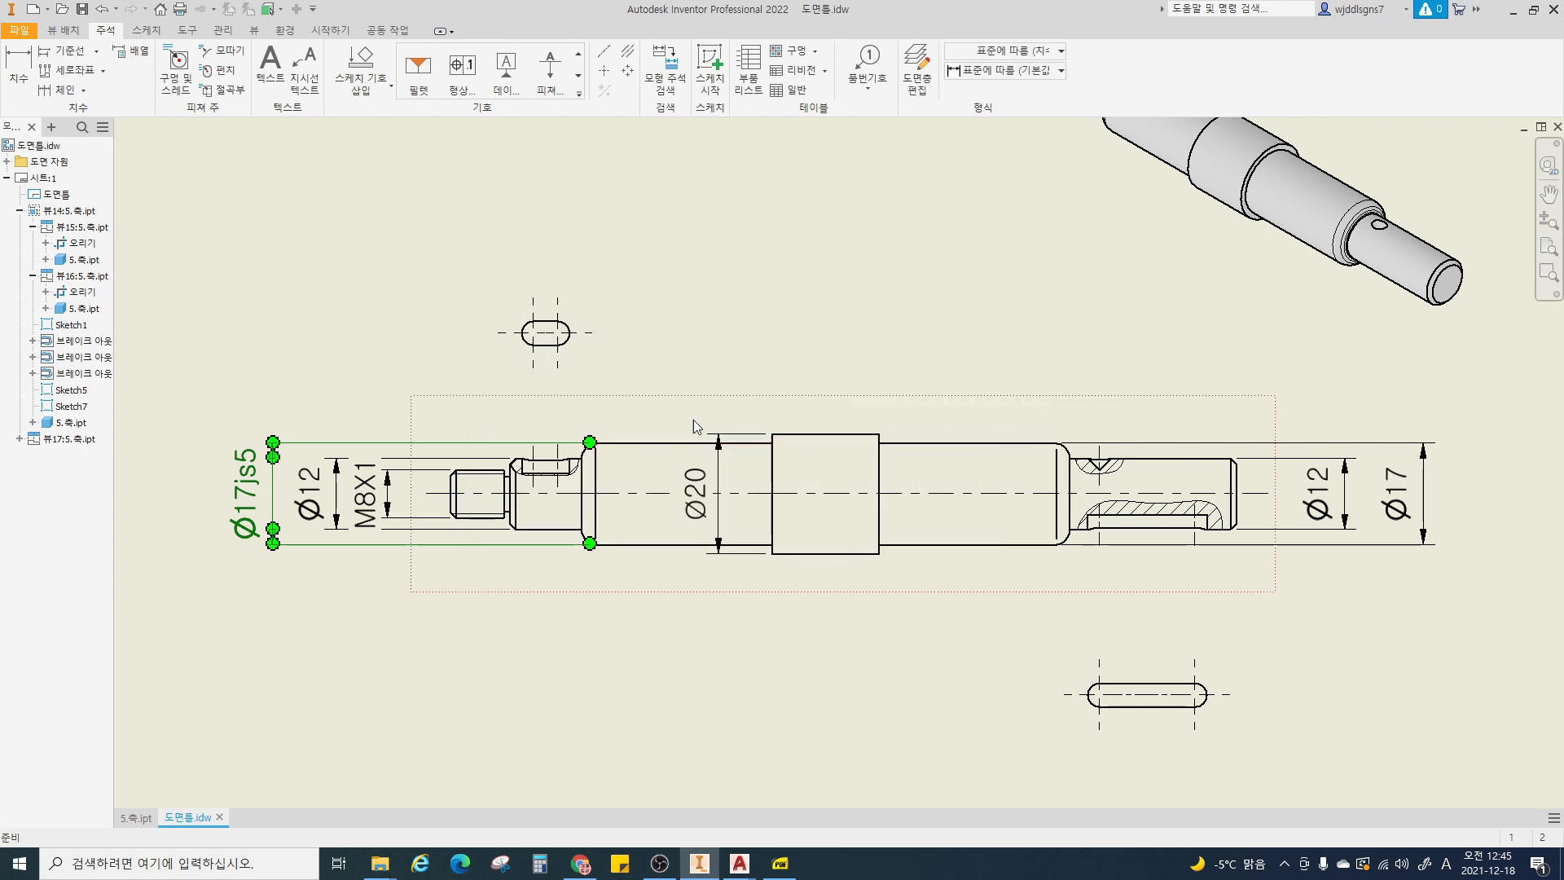
pyautogui.doubleClick(1407, 497)
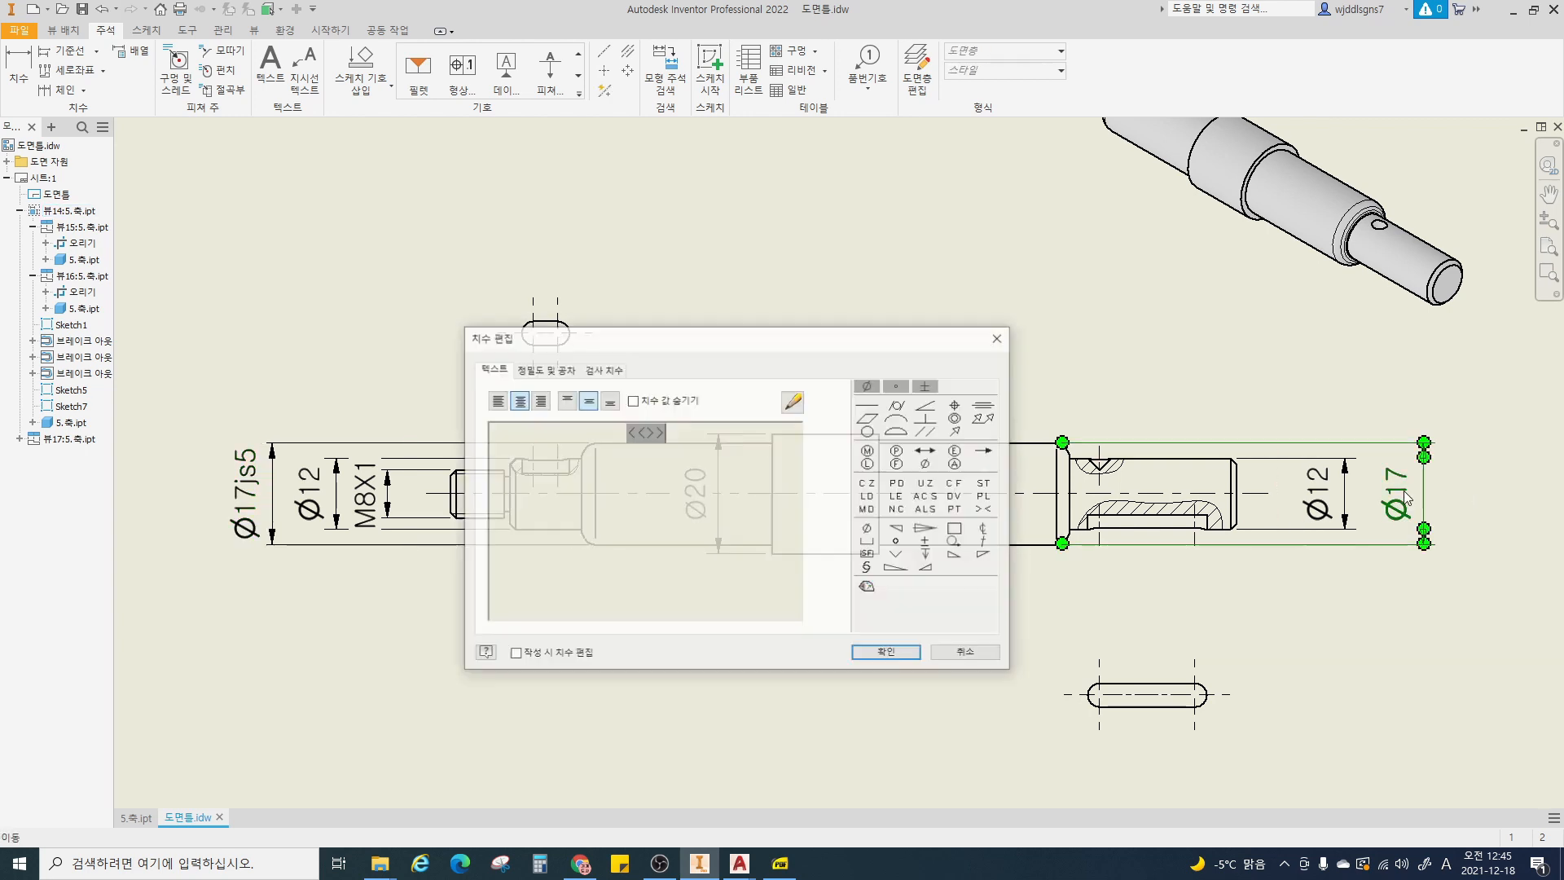
pyautogui.write('js5')
pyautogui.press('Return')
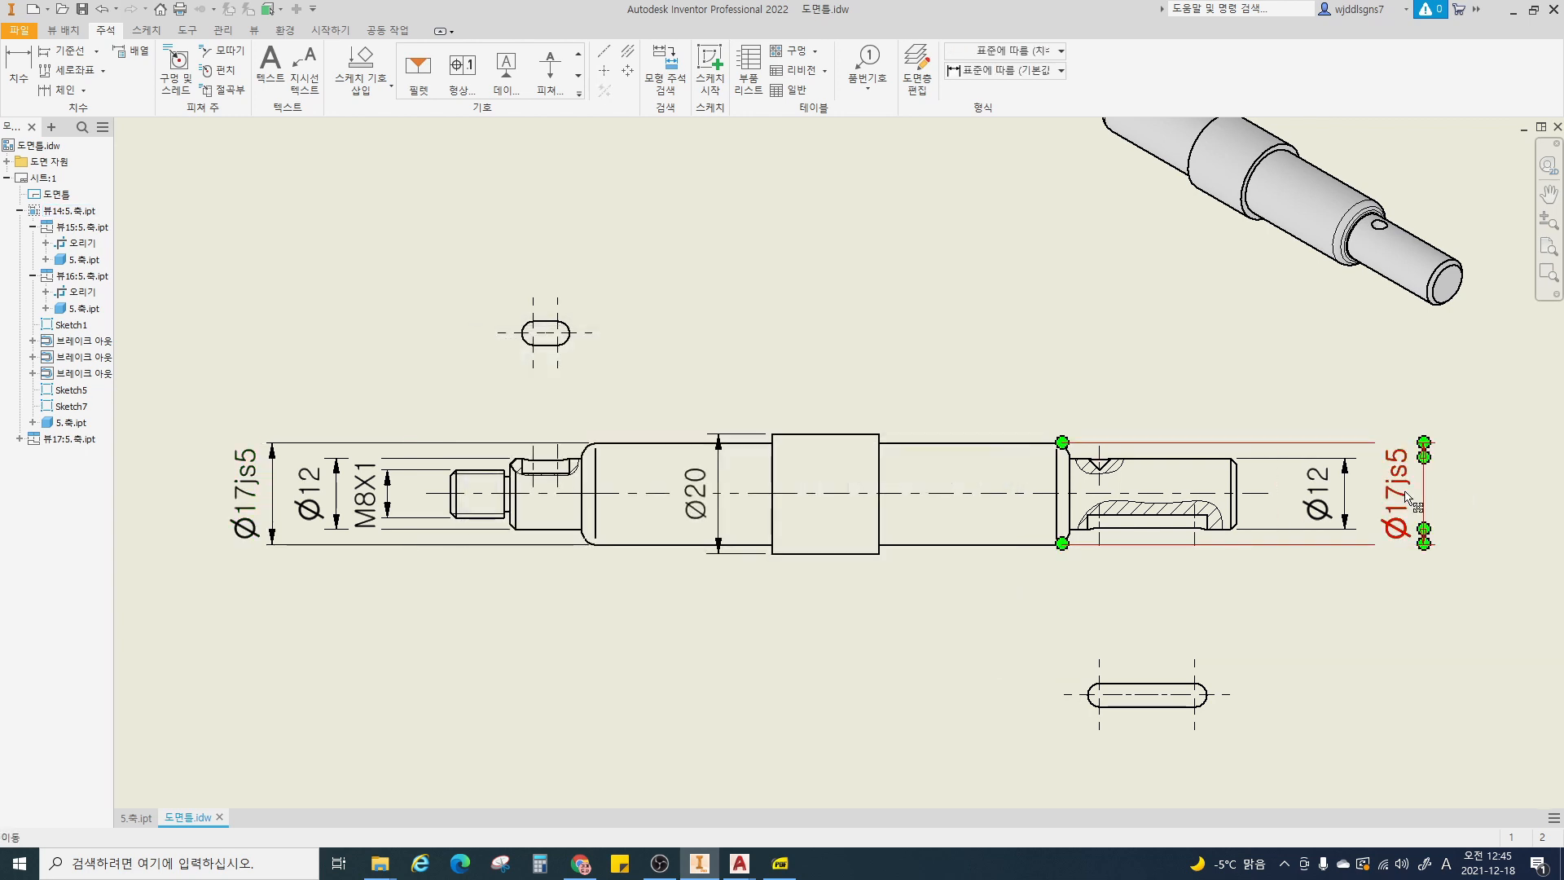
pyautogui.keyDown('ctrl'); pyautogui.moveTo(583, 441); pyautogui.dragTo(774, 548); pyautogui.keyUp('ctrl')
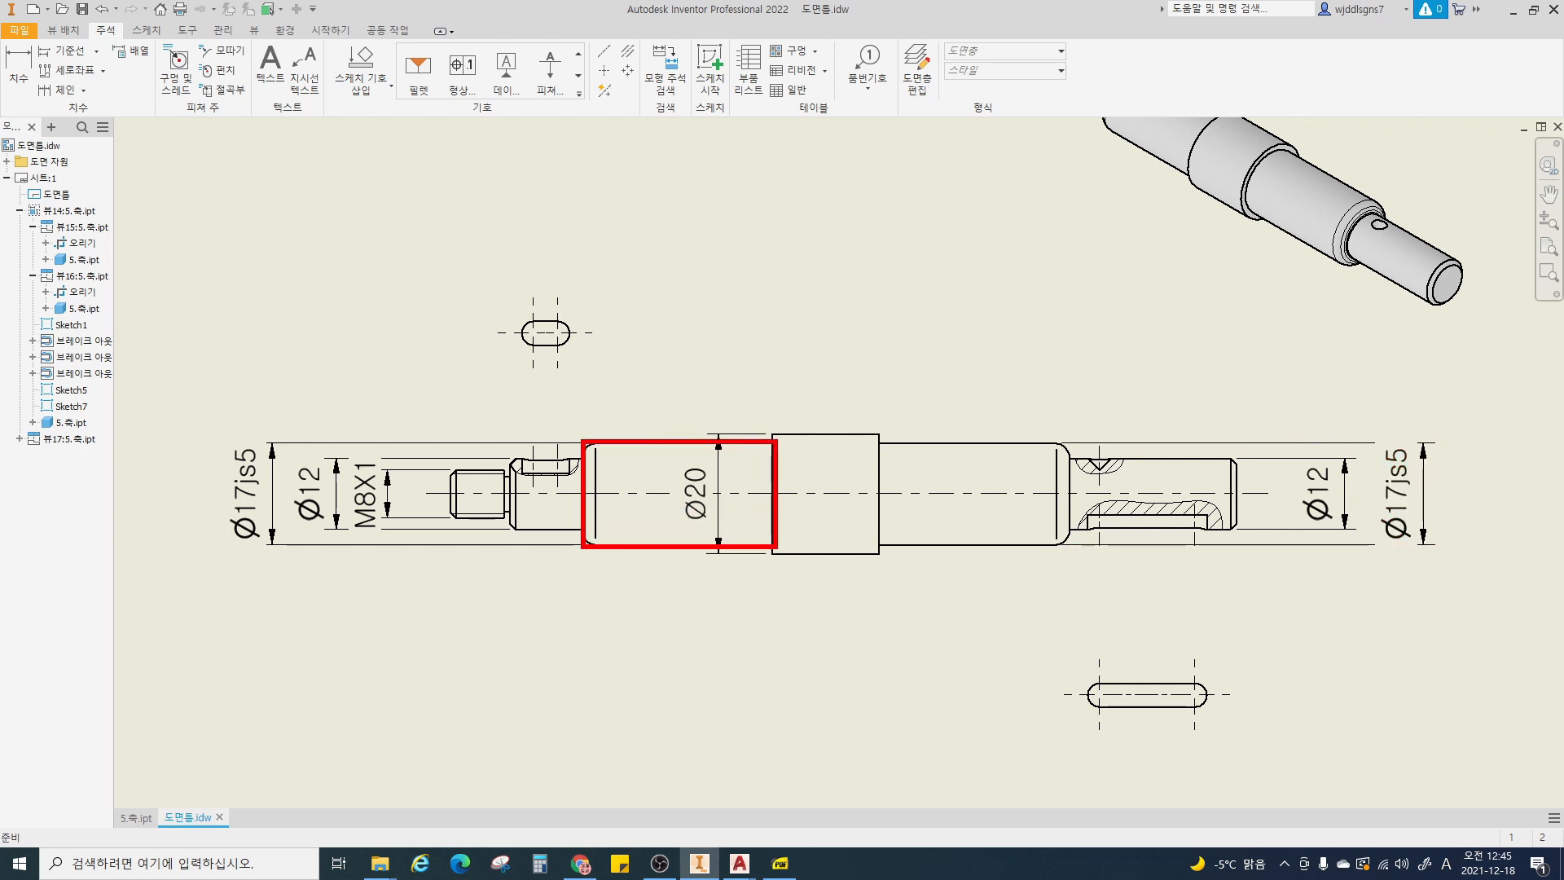
pyautogui.keyDown('ctrl'); pyautogui.moveTo(880, 445); pyautogui.dragTo(1070, 546); pyautogui.keyUp('ctrl')
pyautogui.moveTo(1422, 487)
pyautogui.mouseDown()
pyautogui.moveTo(1395, 461)
pyautogui.moveTo(1324, 498)
pyautogui.mouseUp()
pyautogui.moveTo(248, 482); pyautogui.dragTo(274, 476)
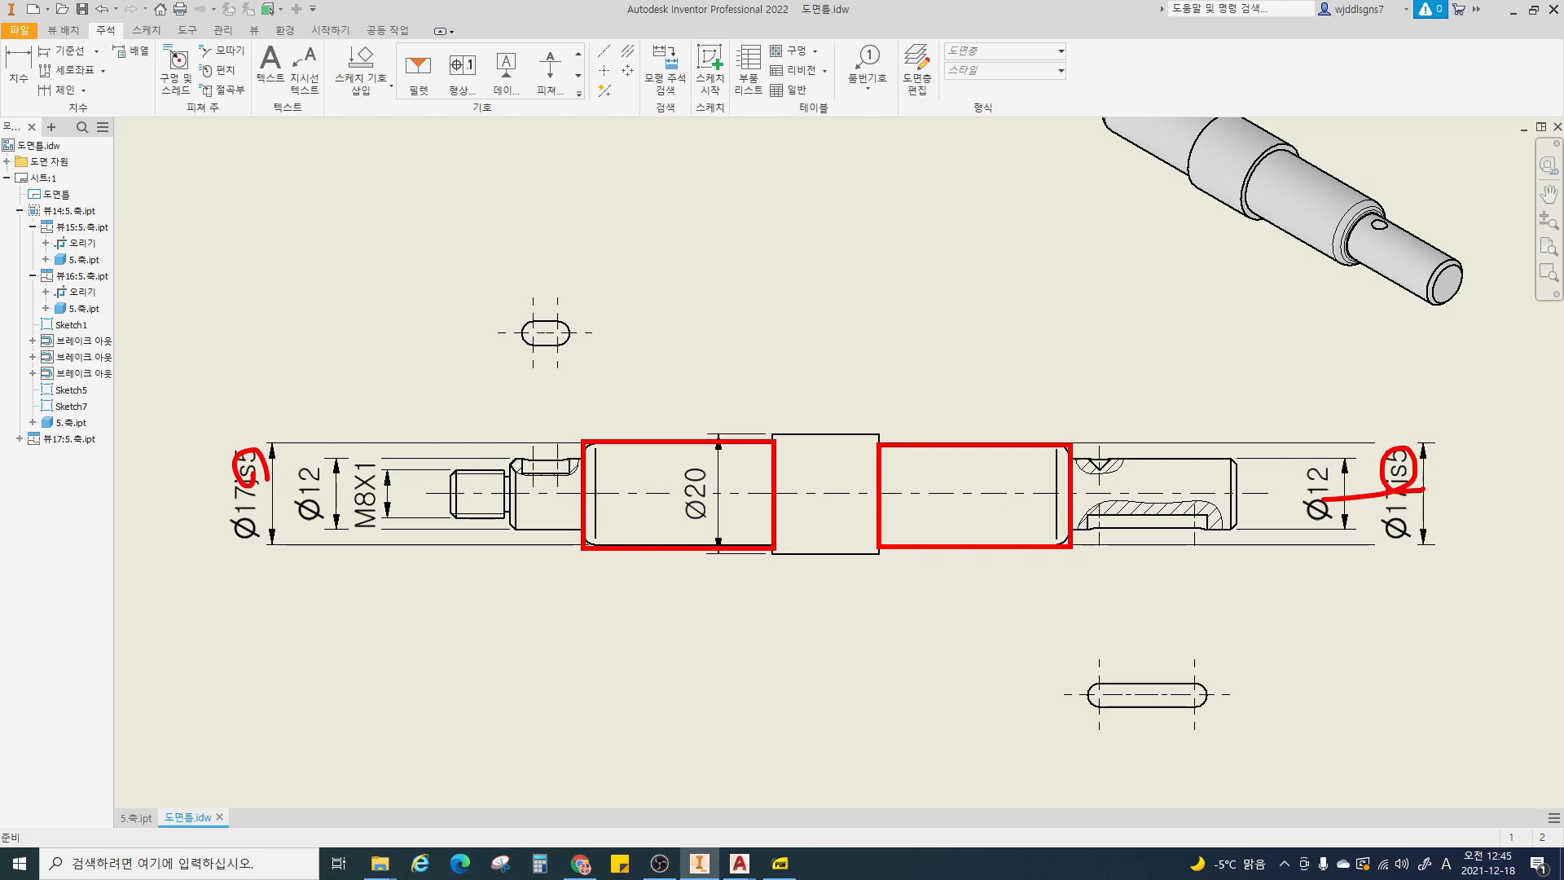
pyautogui.keyDown('ctrl'); pyautogui.moveTo(511, 457); pyautogui.dragTo(580, 528); pyautogui.keyUp('ctrl')
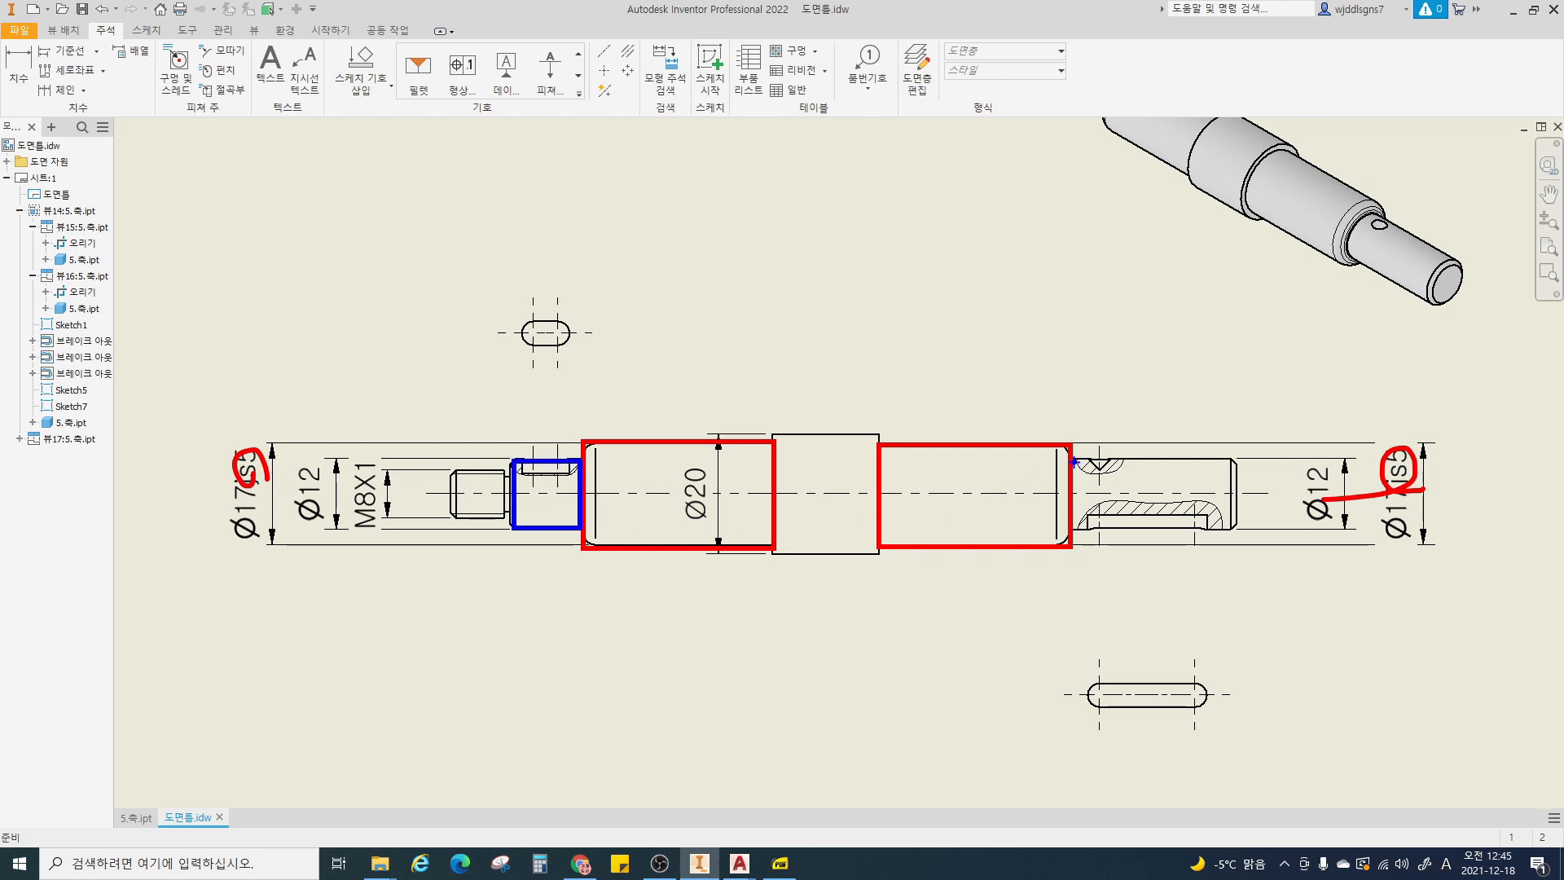
pyautogui.keyDown('ctrl'); pyautogui.moveTo(1072, 458); pyautogui.dragTo(1229, 534); pyautogui.keyUp('ctrl')
pyautogui.press('Escape')
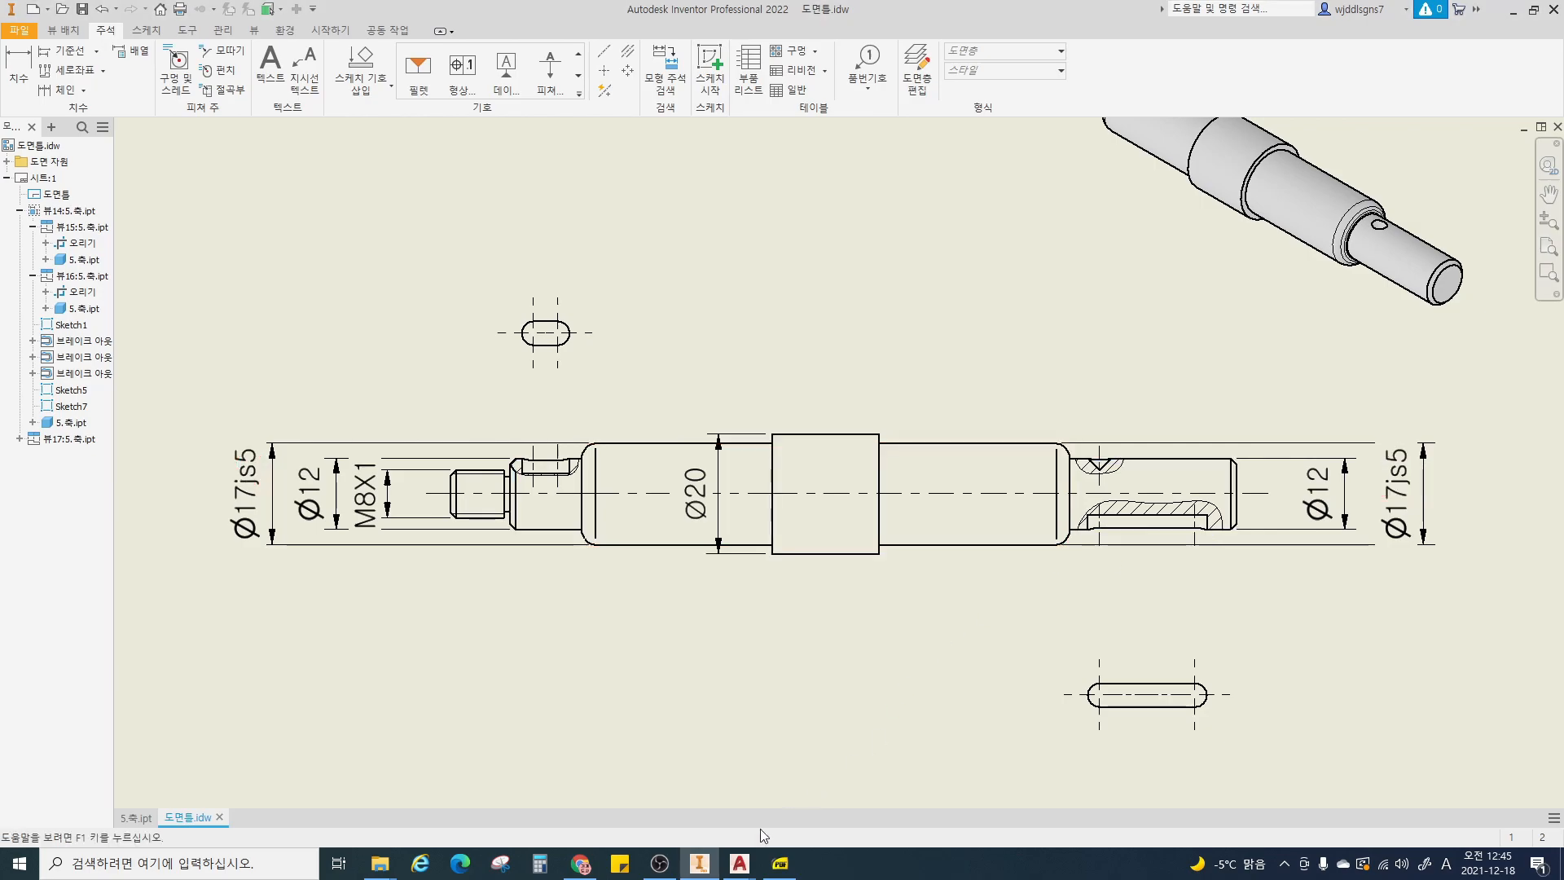
# - Switch to AutoCAD to examine where the shaft's two keyed ends fit into the left and right wheel hubs, and return to Inventor
pyautogui.click(739, 863)
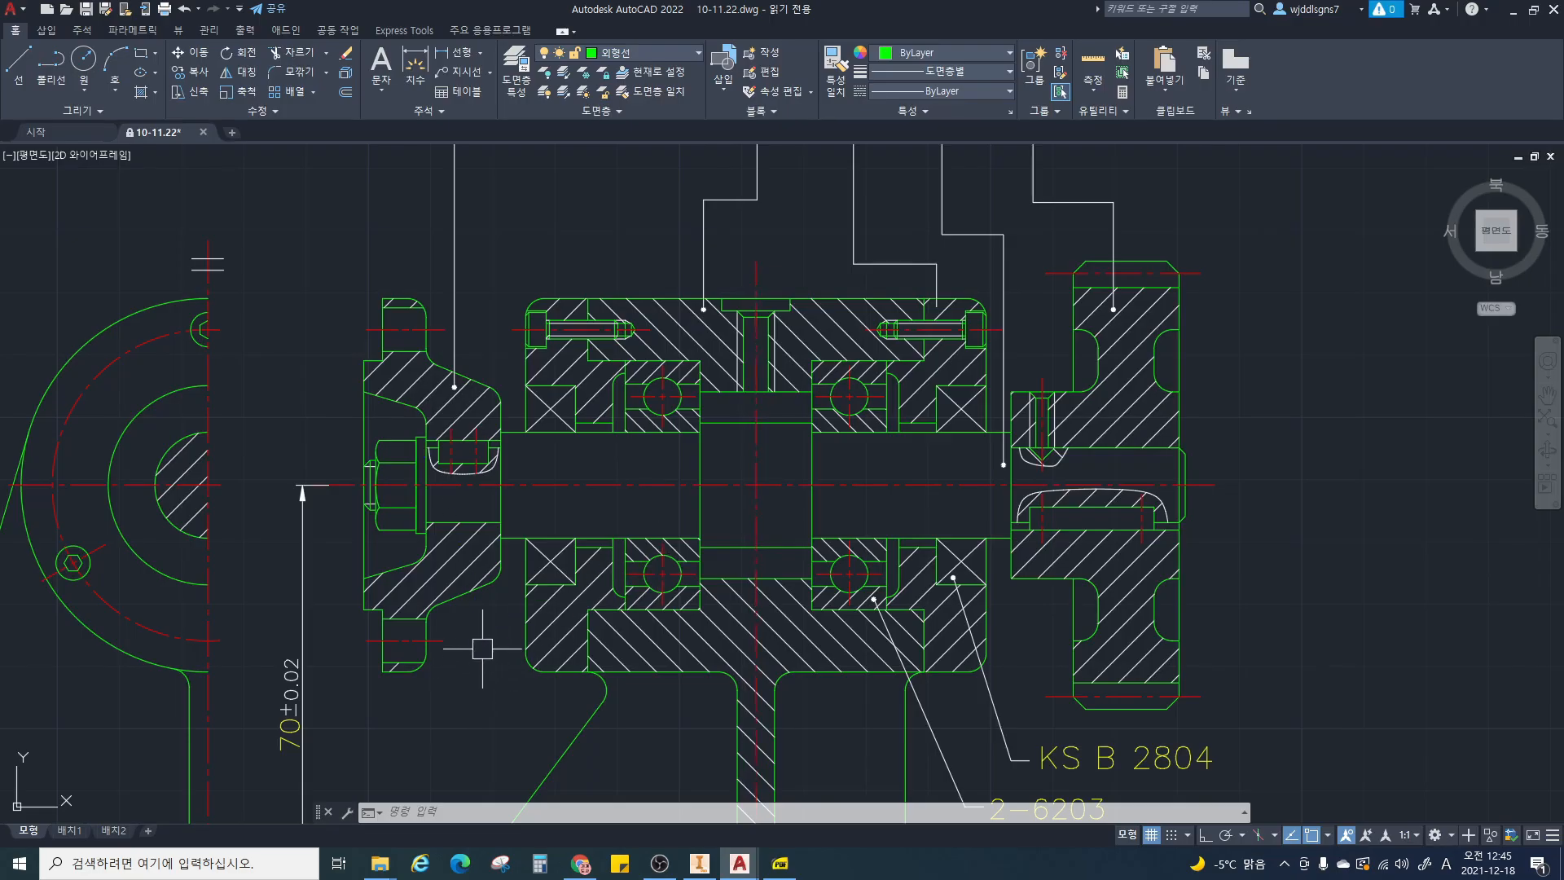
pyautogui.moveTo(422, 448)
pyautogui.keyDown('ctrl'); pyautogui.mouseDown()
pyautogui.moveTo(513, 528)
pyautogui.moveTo(503, 519)
pyautogui.mouseUp(); pyautogui.keyUp('ctrl')
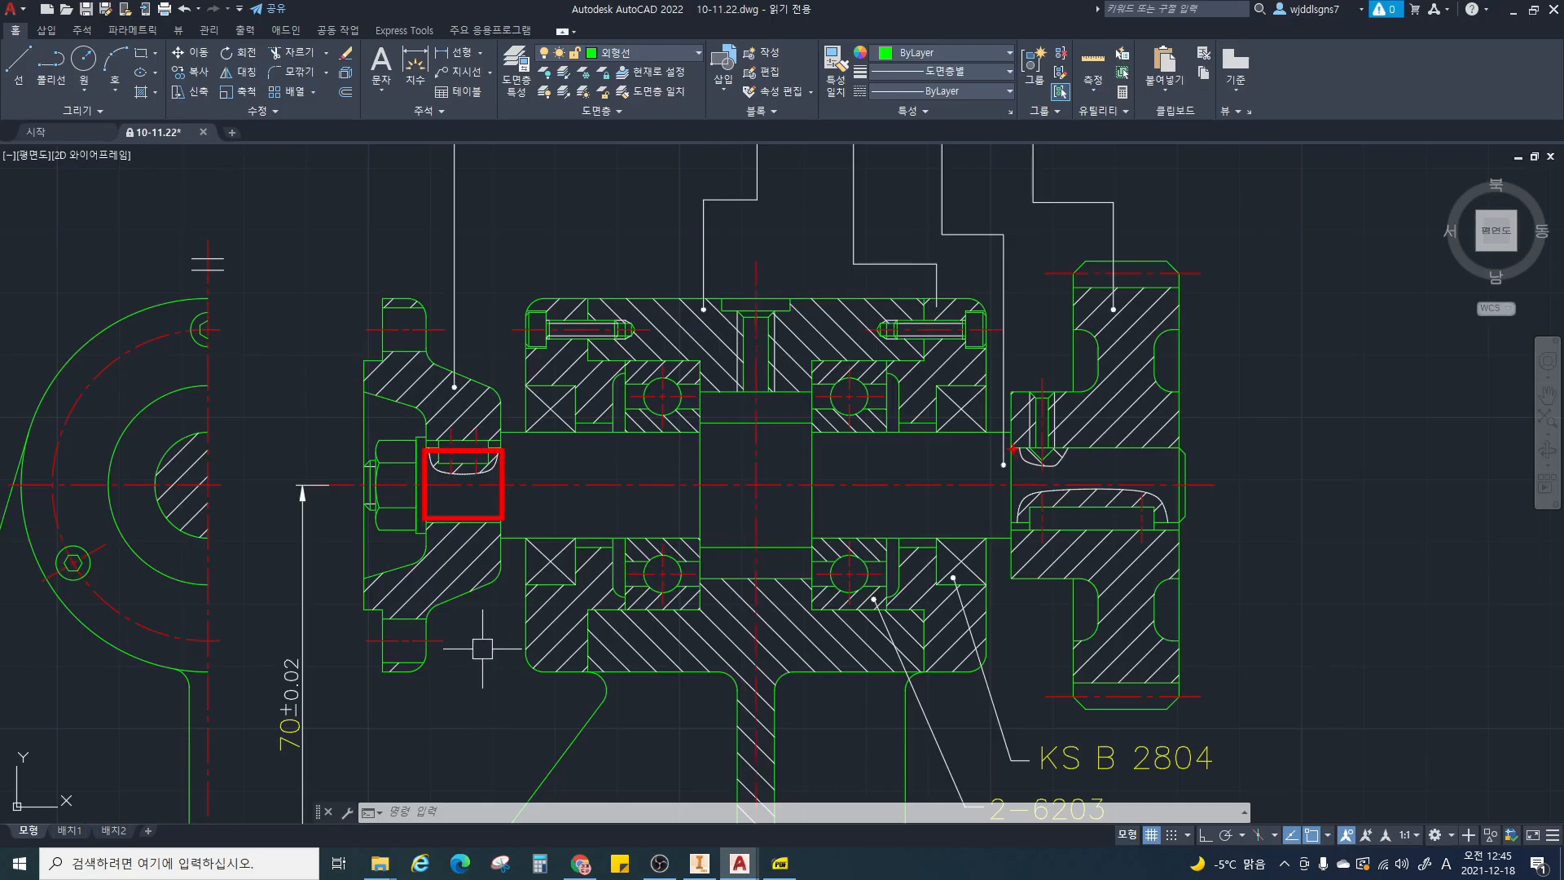
pyautogui.keyDown('ctrl'); pyautogui.moveTo(1013, 448); pyautogui.dragTo(1186, 526); pyautogui.keyUp('ctrl')
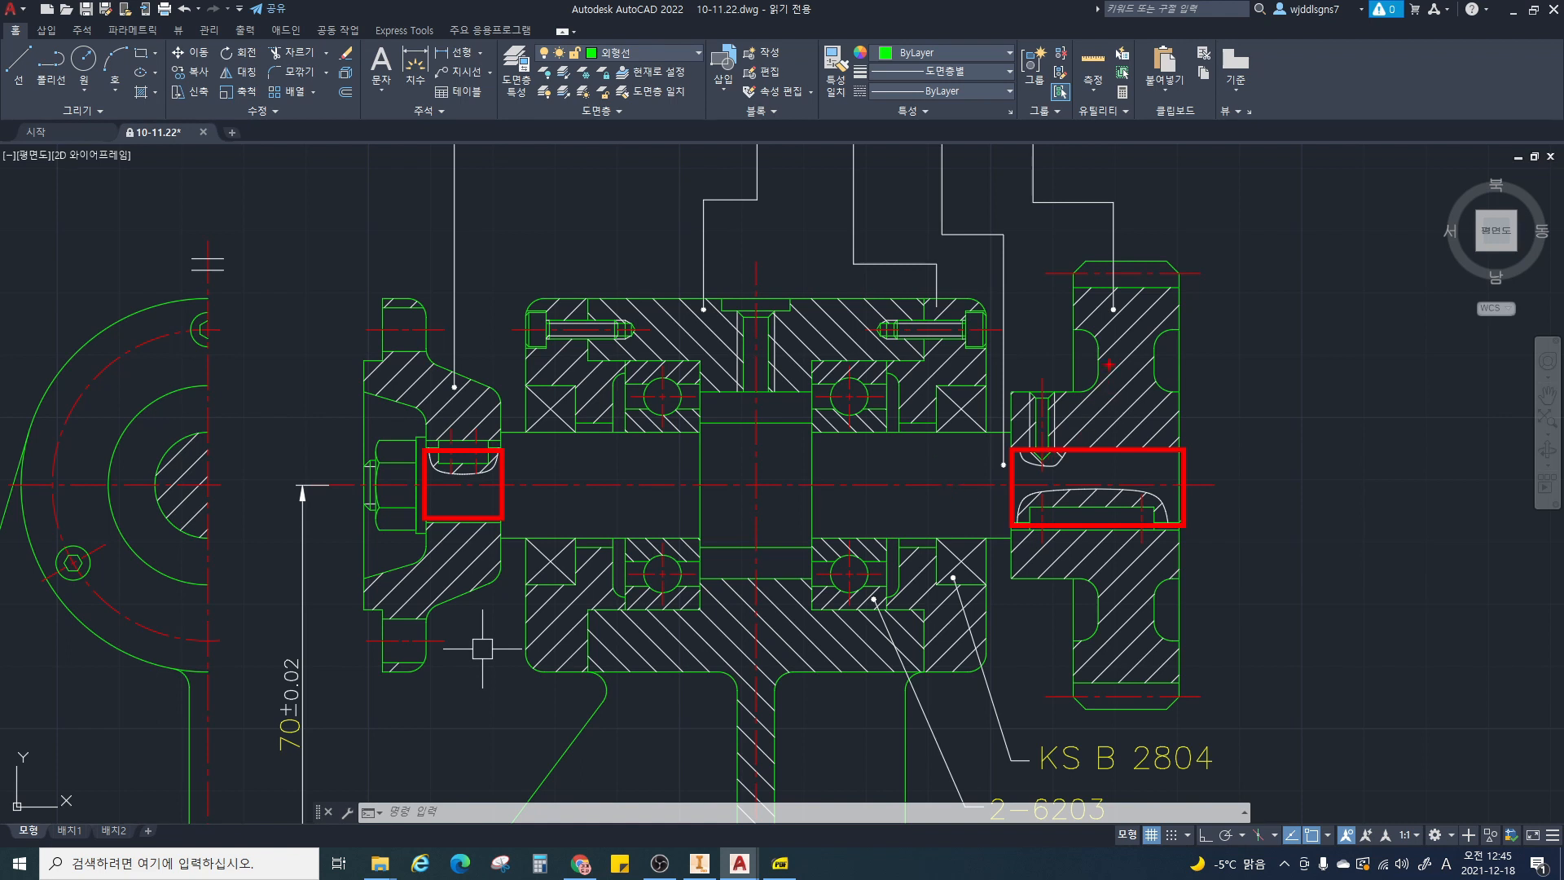
pyautogui.moveTo(400, 379); pyautogui.dragTo(453, 359)
pyautogui.click(699, 863)
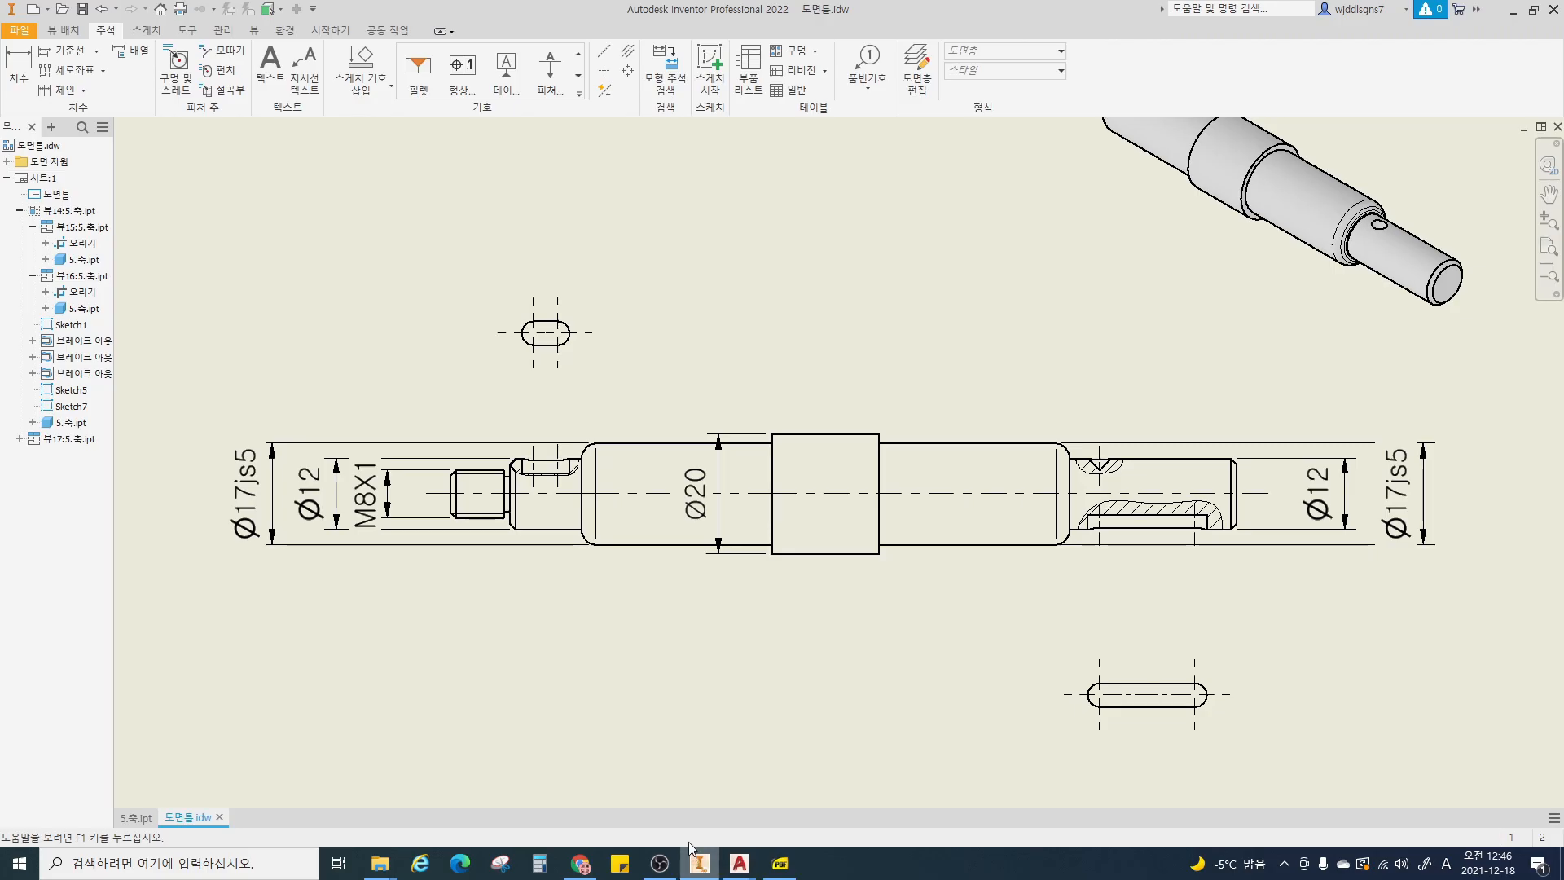
# - Append the tolerance class h6 to both Ø12 shaft-end diameter dimensions
pyautogui.doubleClick(318, 499)
pyautogui.write('h')
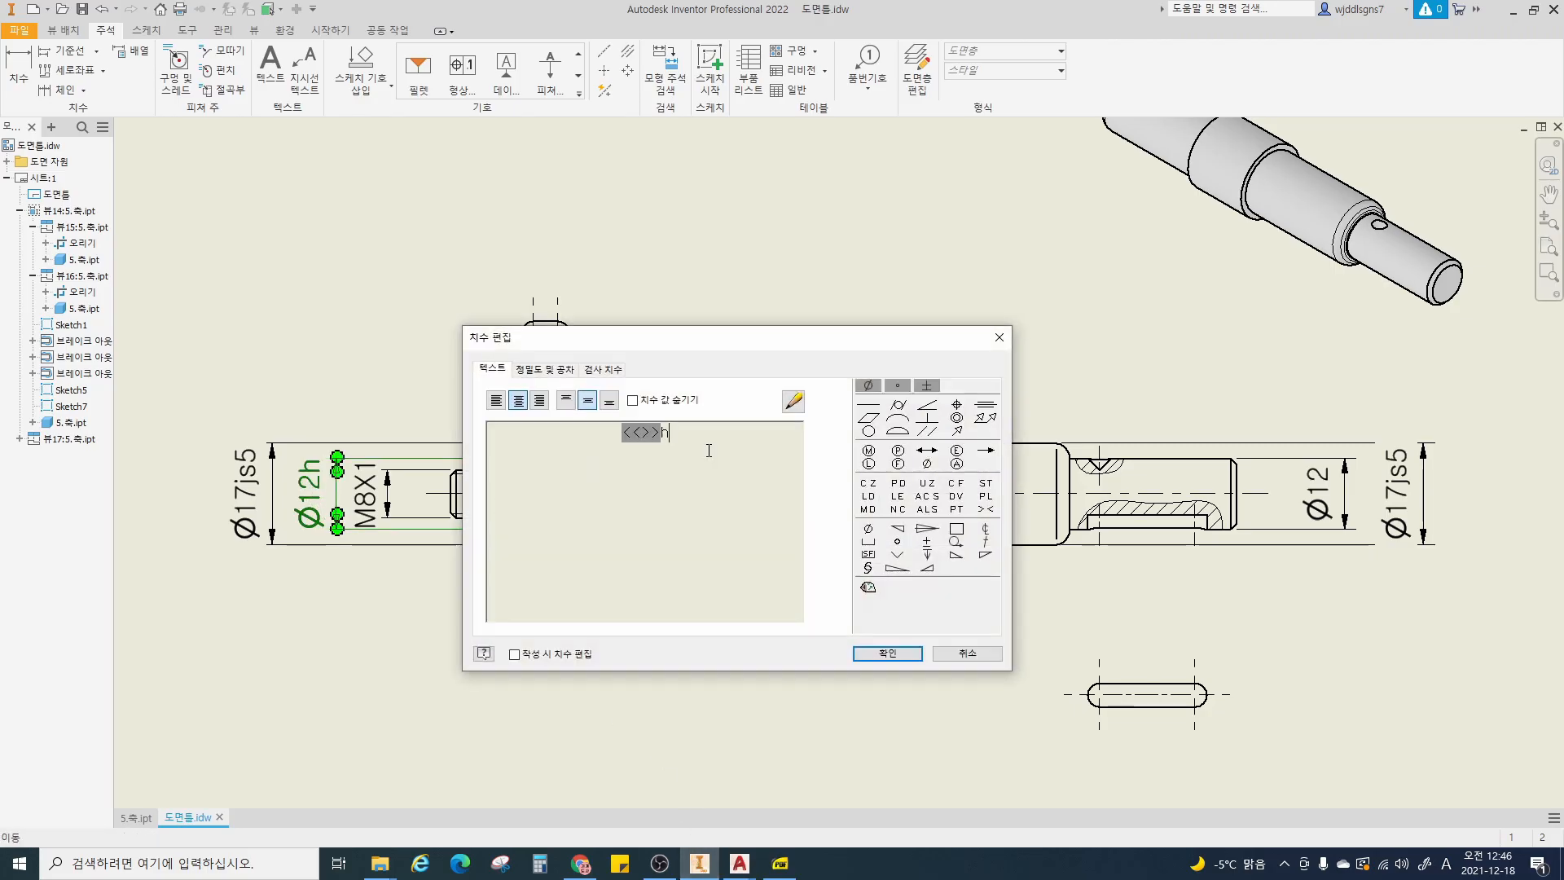
pyautogui.write('6')
pyautogui.press('Return')
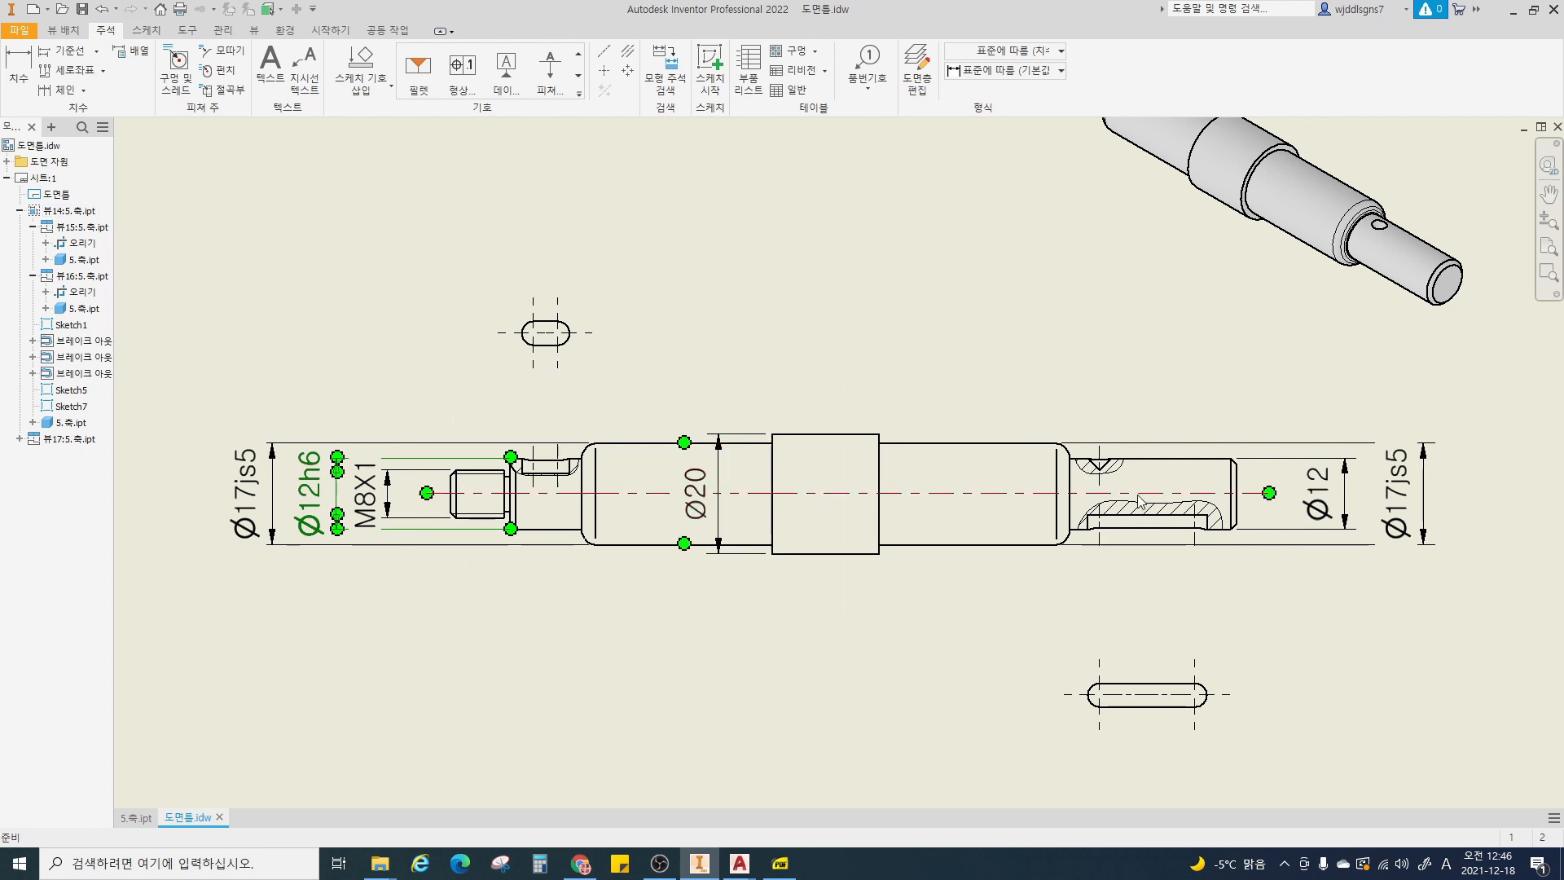
pyautogui.doubleClick(1285, 497)
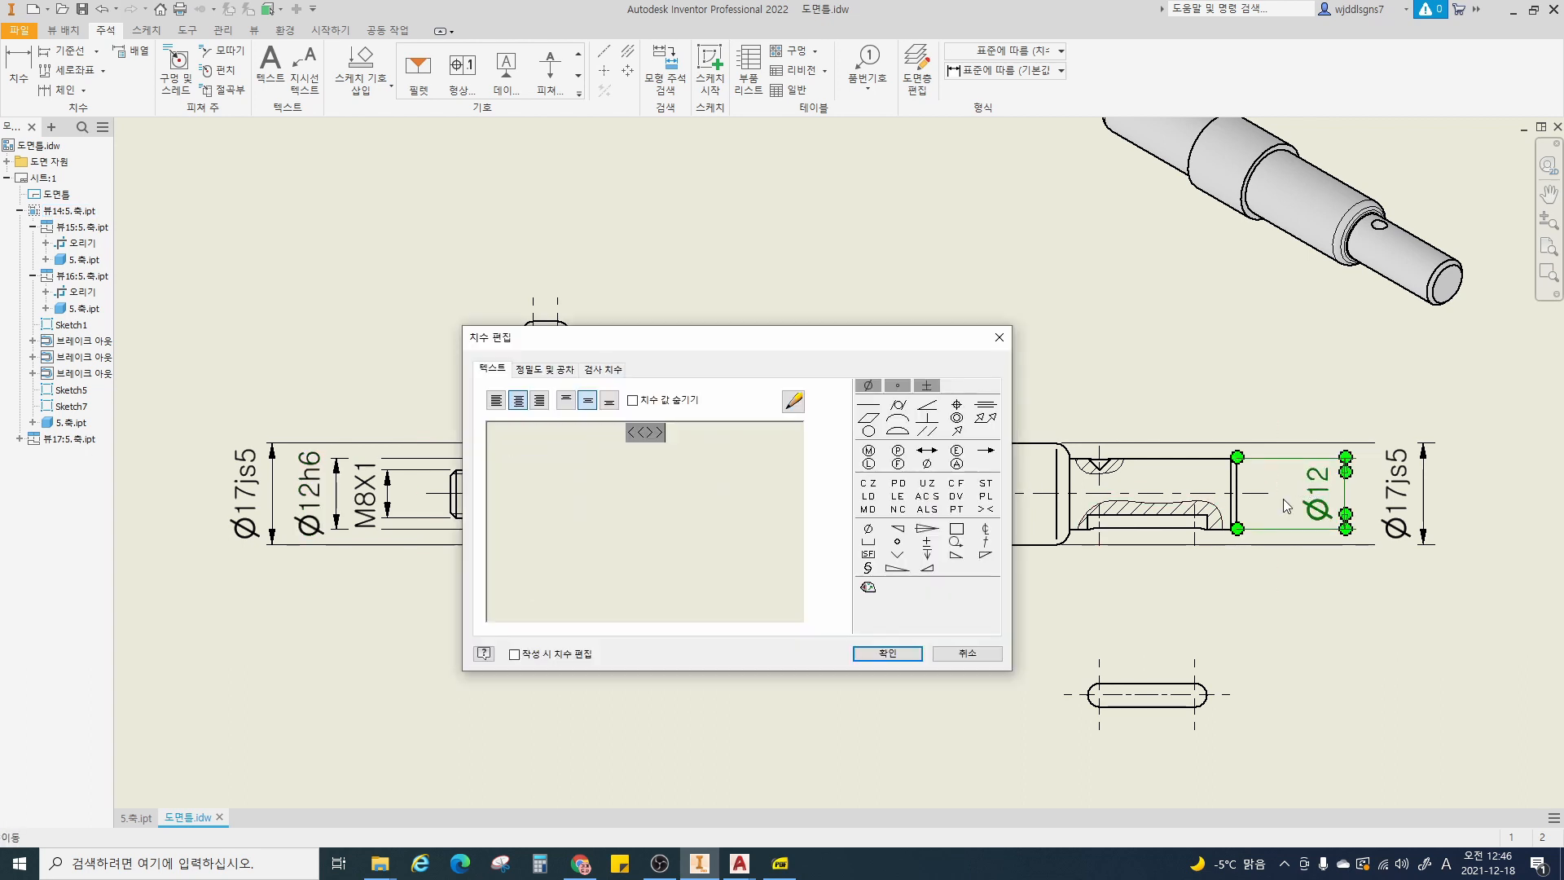
pyautogui.write('h6')
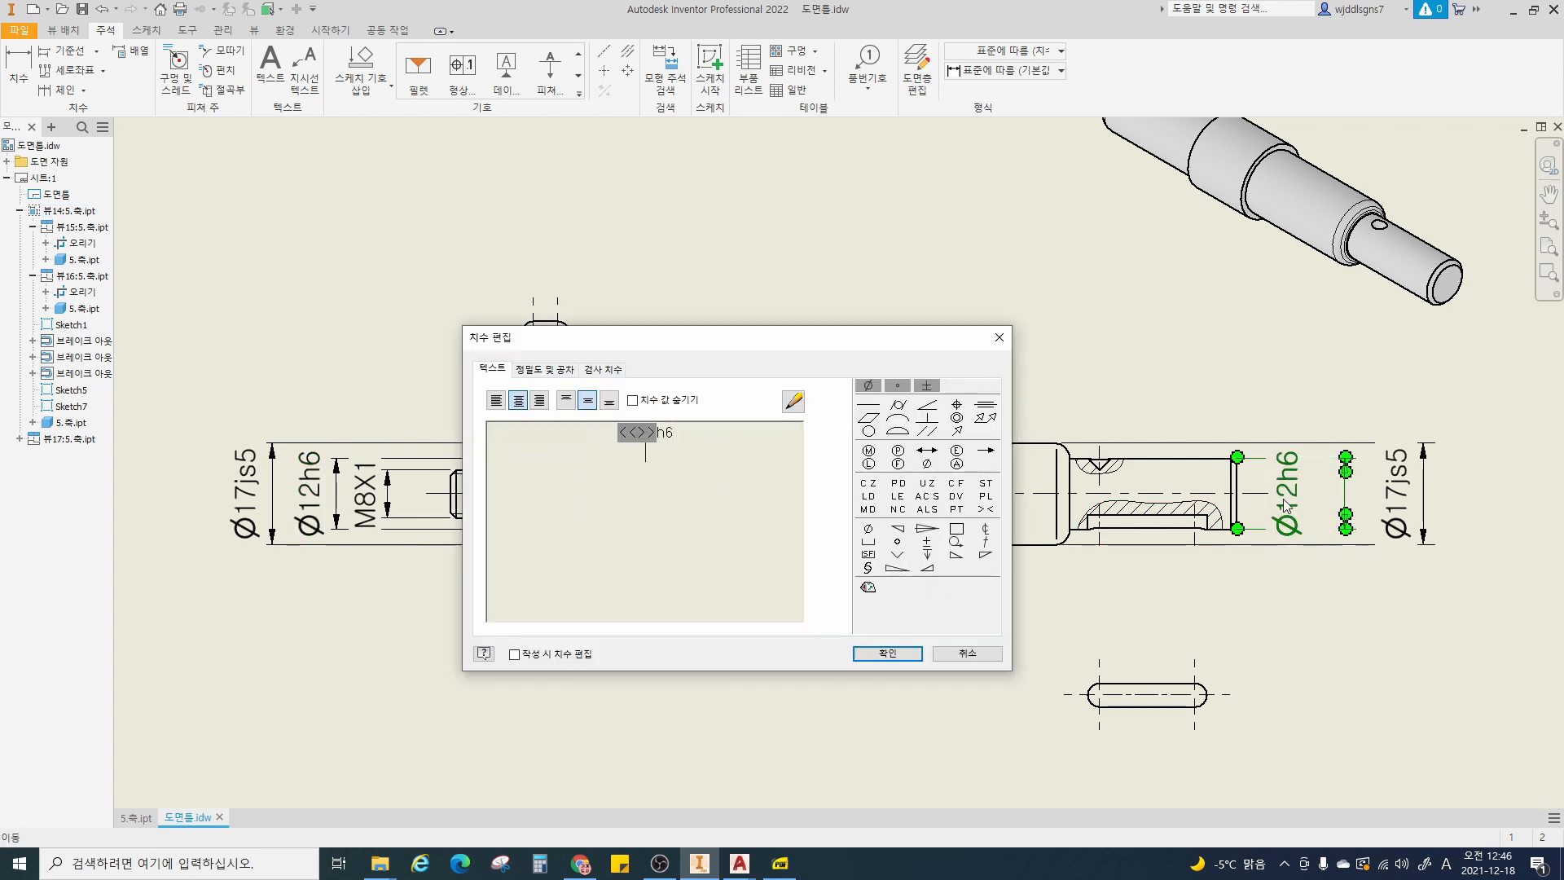
pyautogui.press('Return')
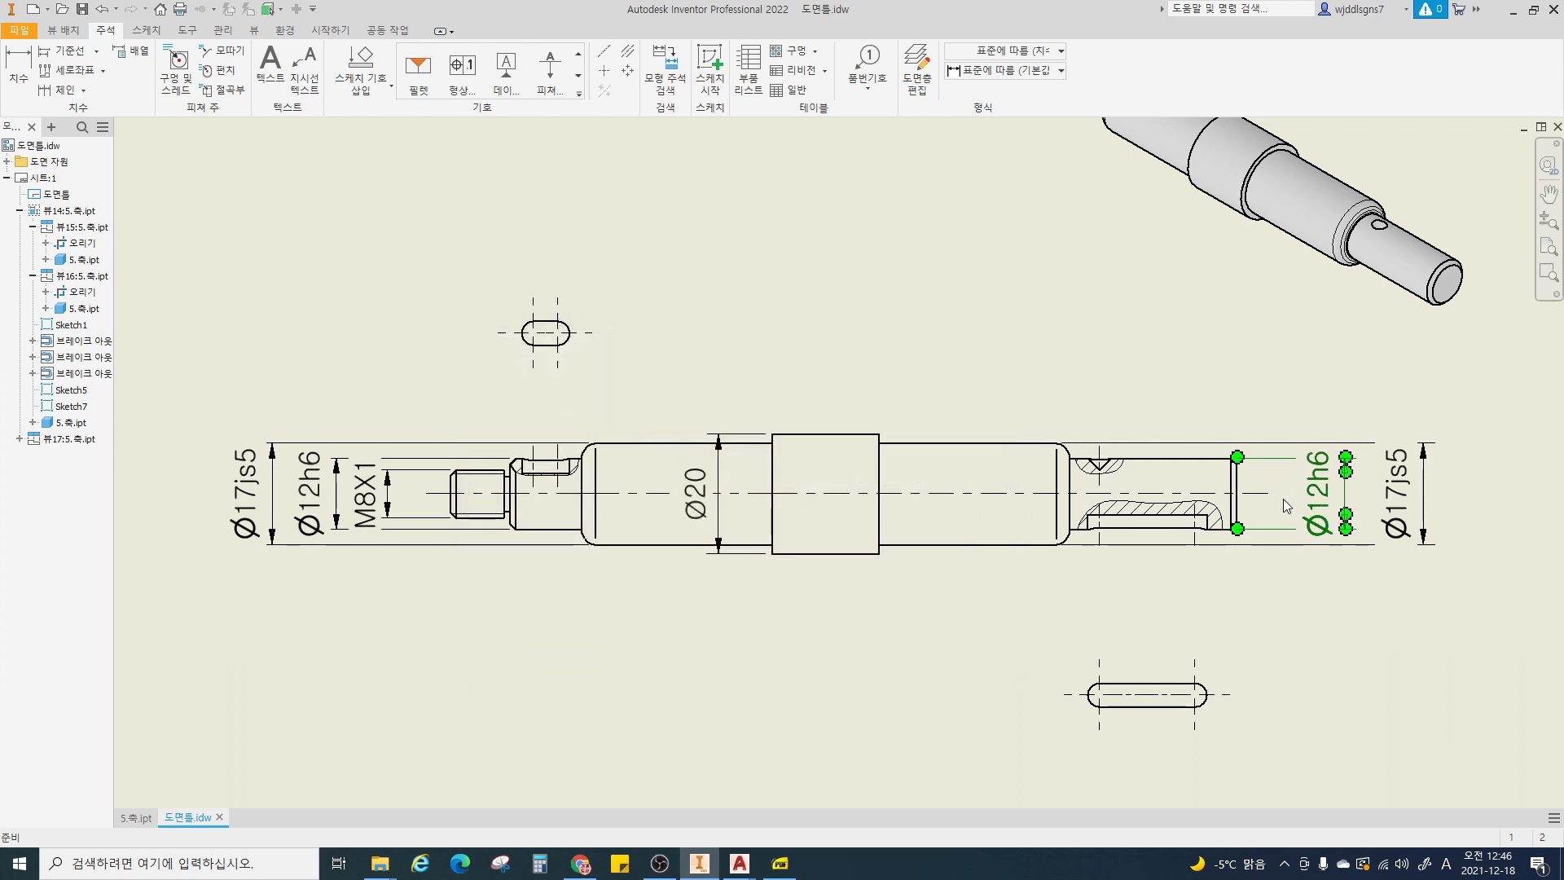
pyautogui.press('Escape')
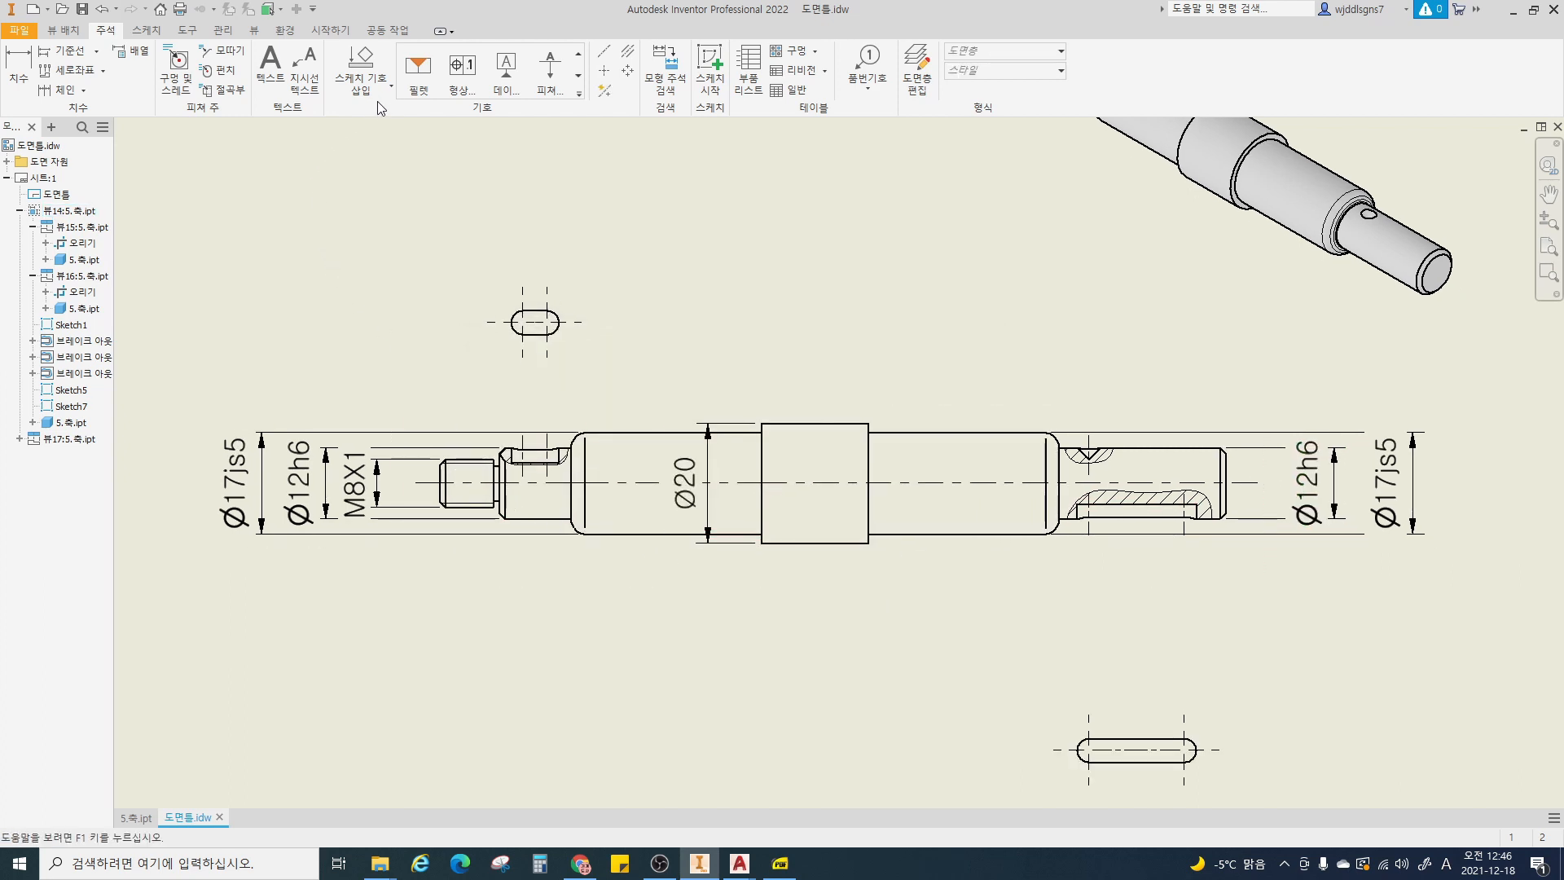
pyautogui.click(20, 72)
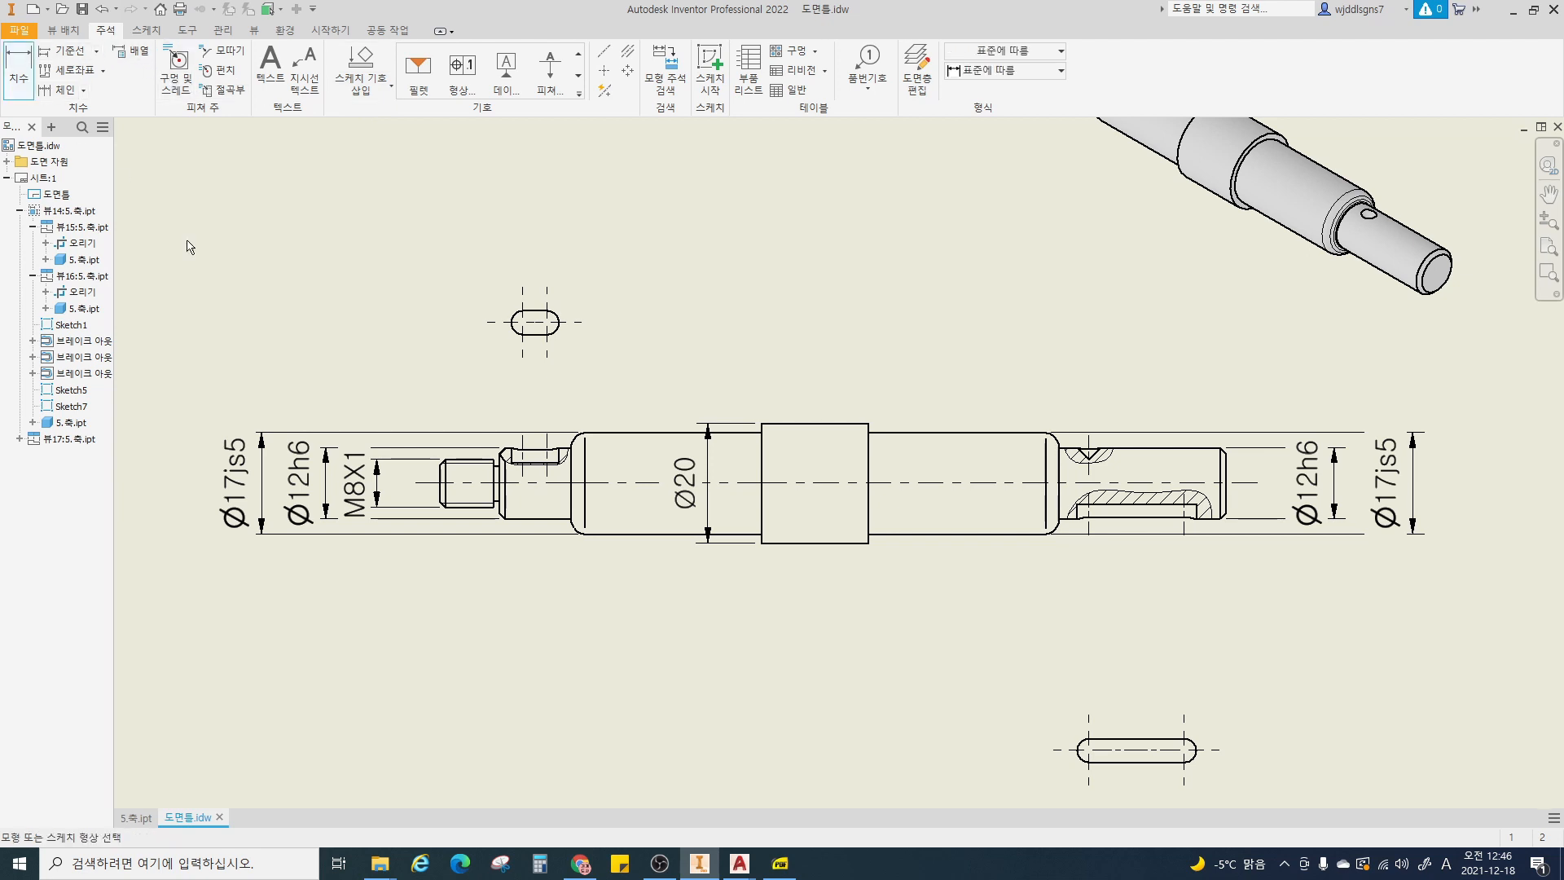
pyautogui.scroll(3, 446, 441)
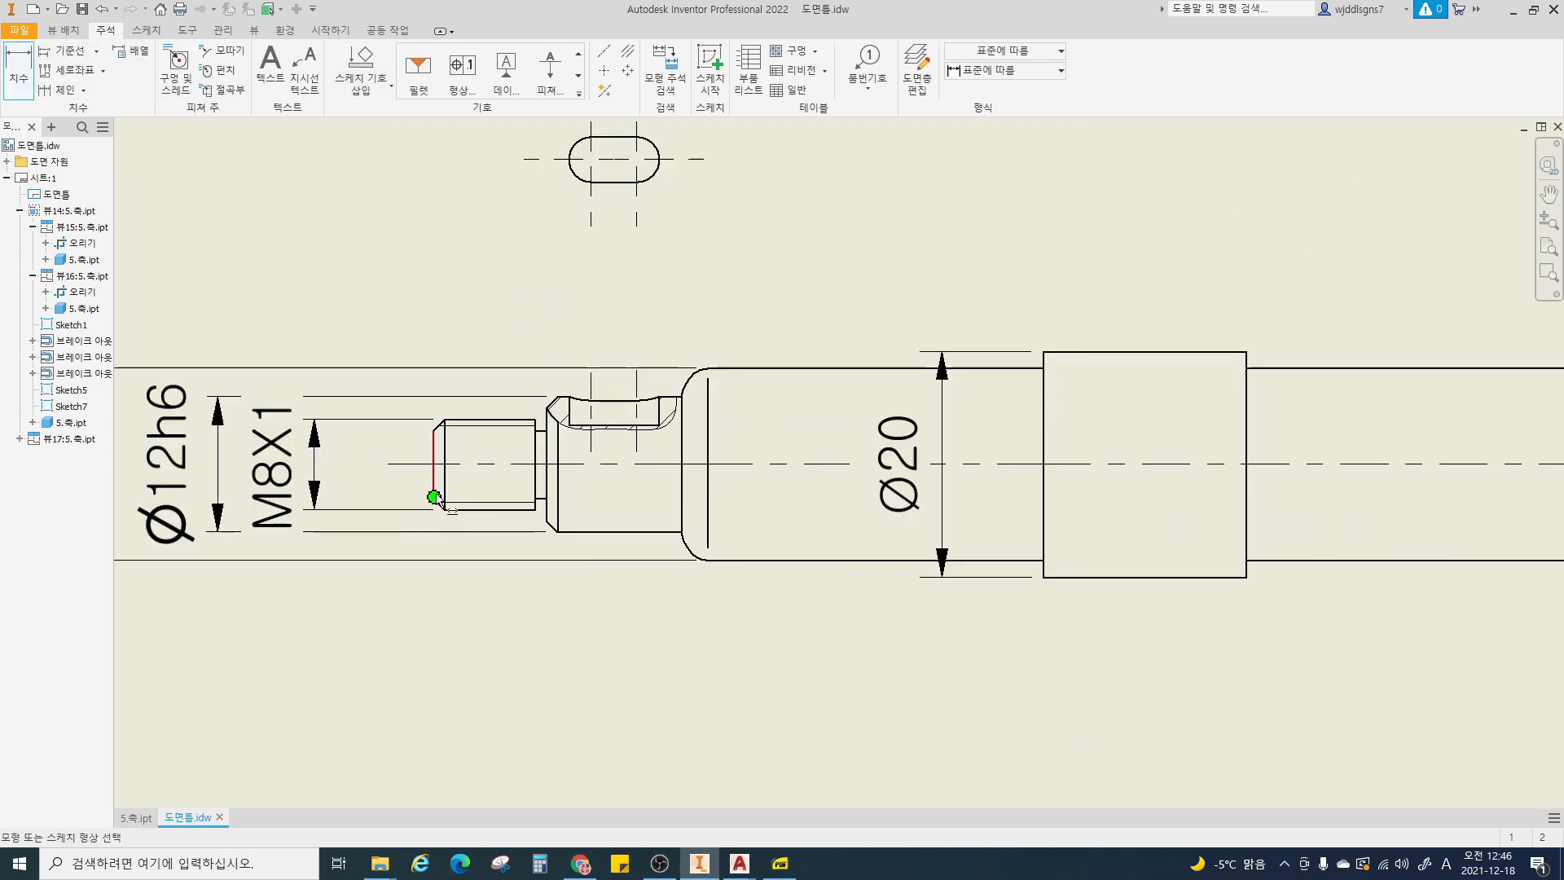
pyautogui.click(434, 488)
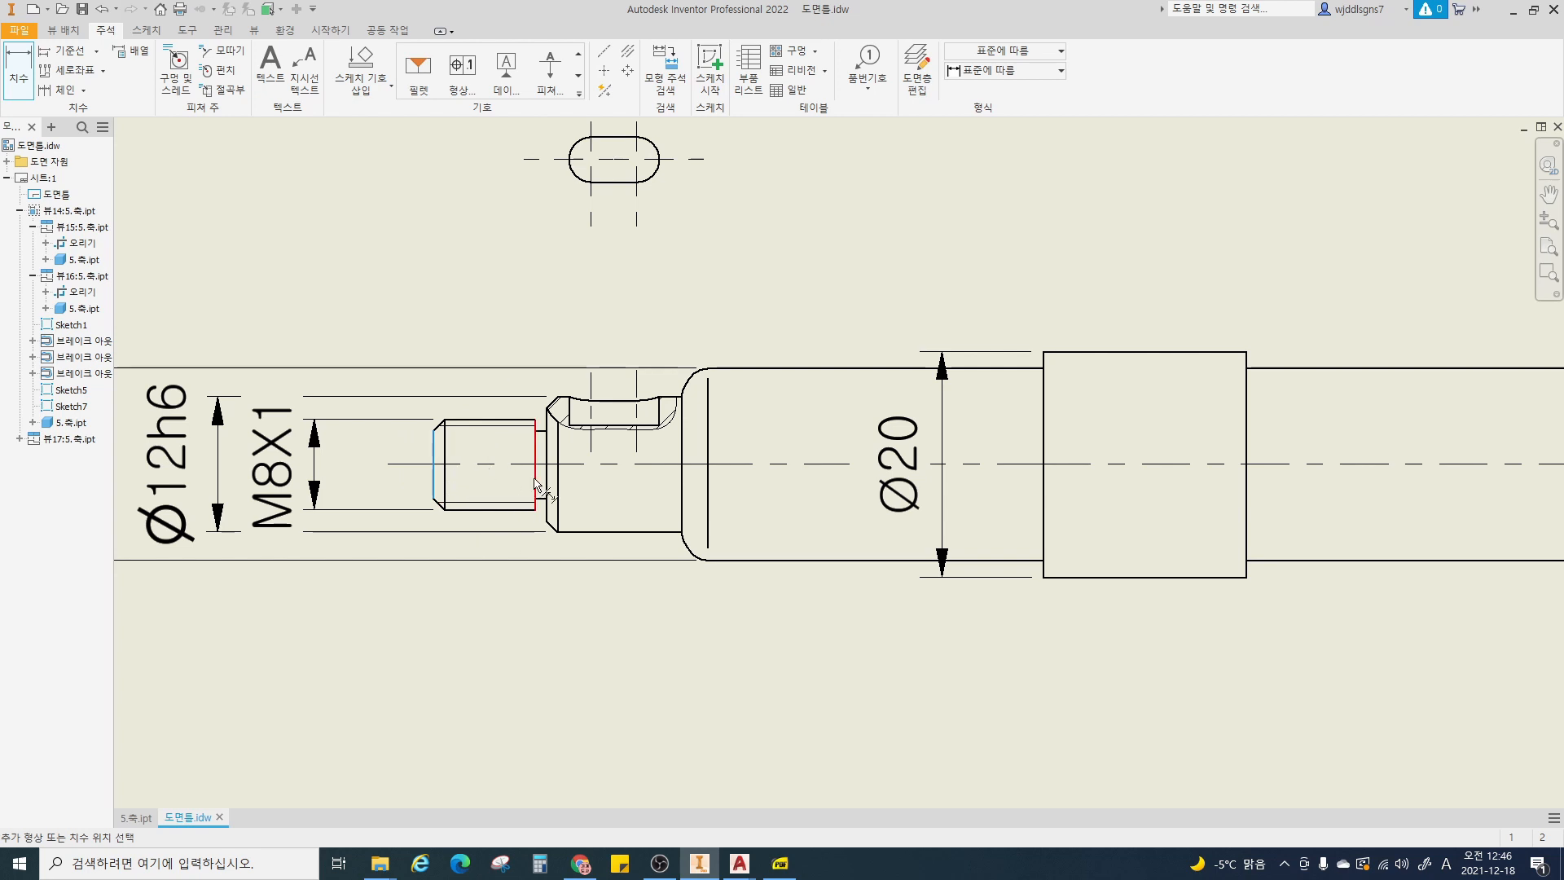
pyautogui.click(535, 483)
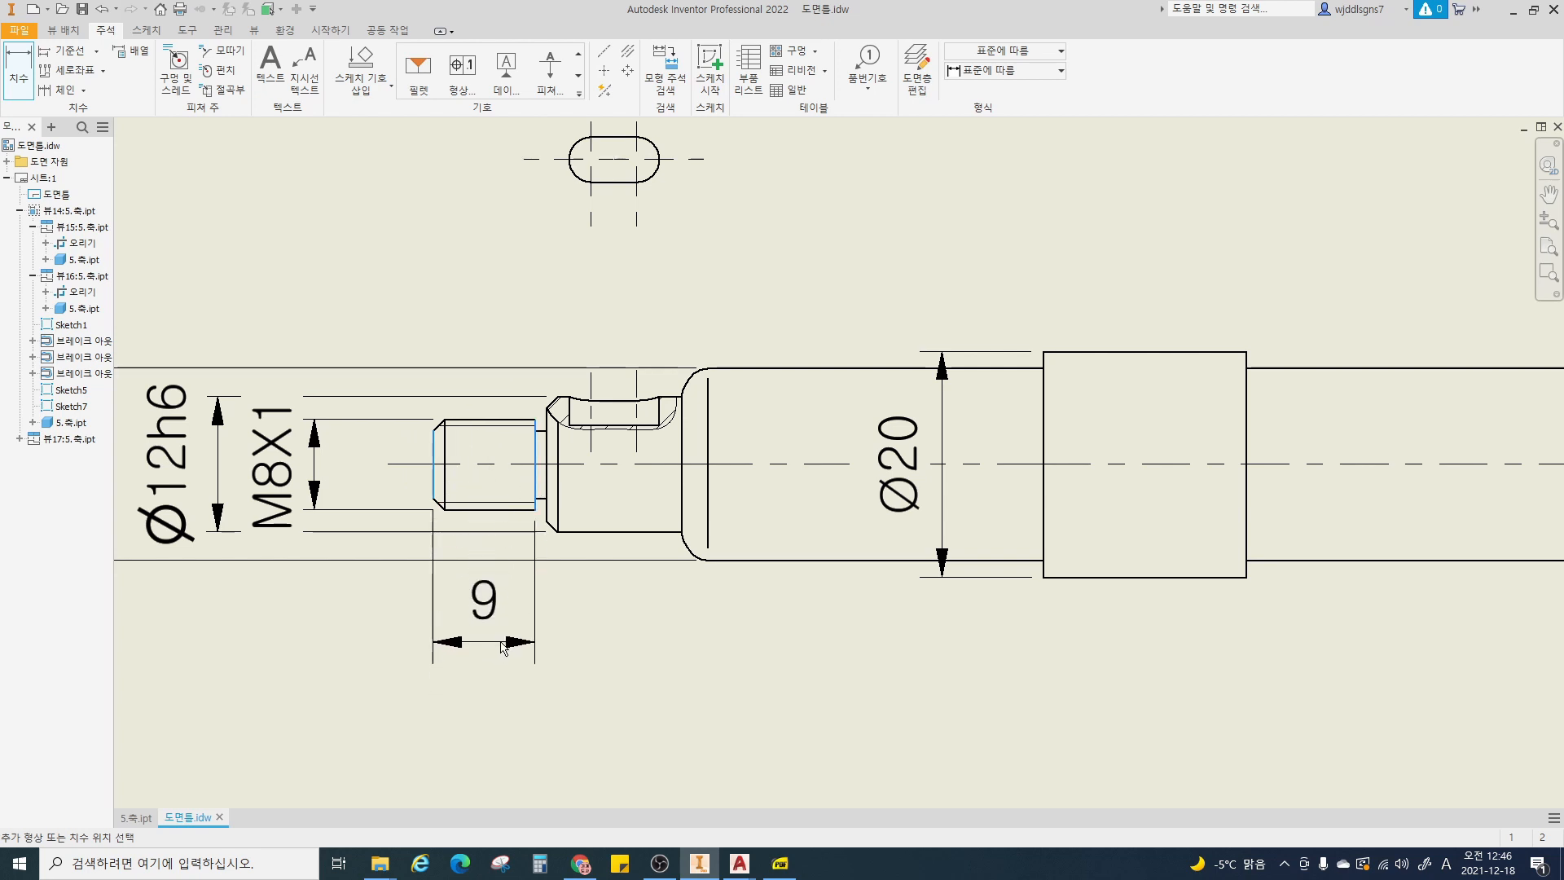
pyautogui.press('Escape')
# - Dimension the width of the narrow undercut between the threaded end and the keyed shaft section, placing it below the shaft
pyautogui.scroll(3, 537, 566)
pyautogui.press('d')
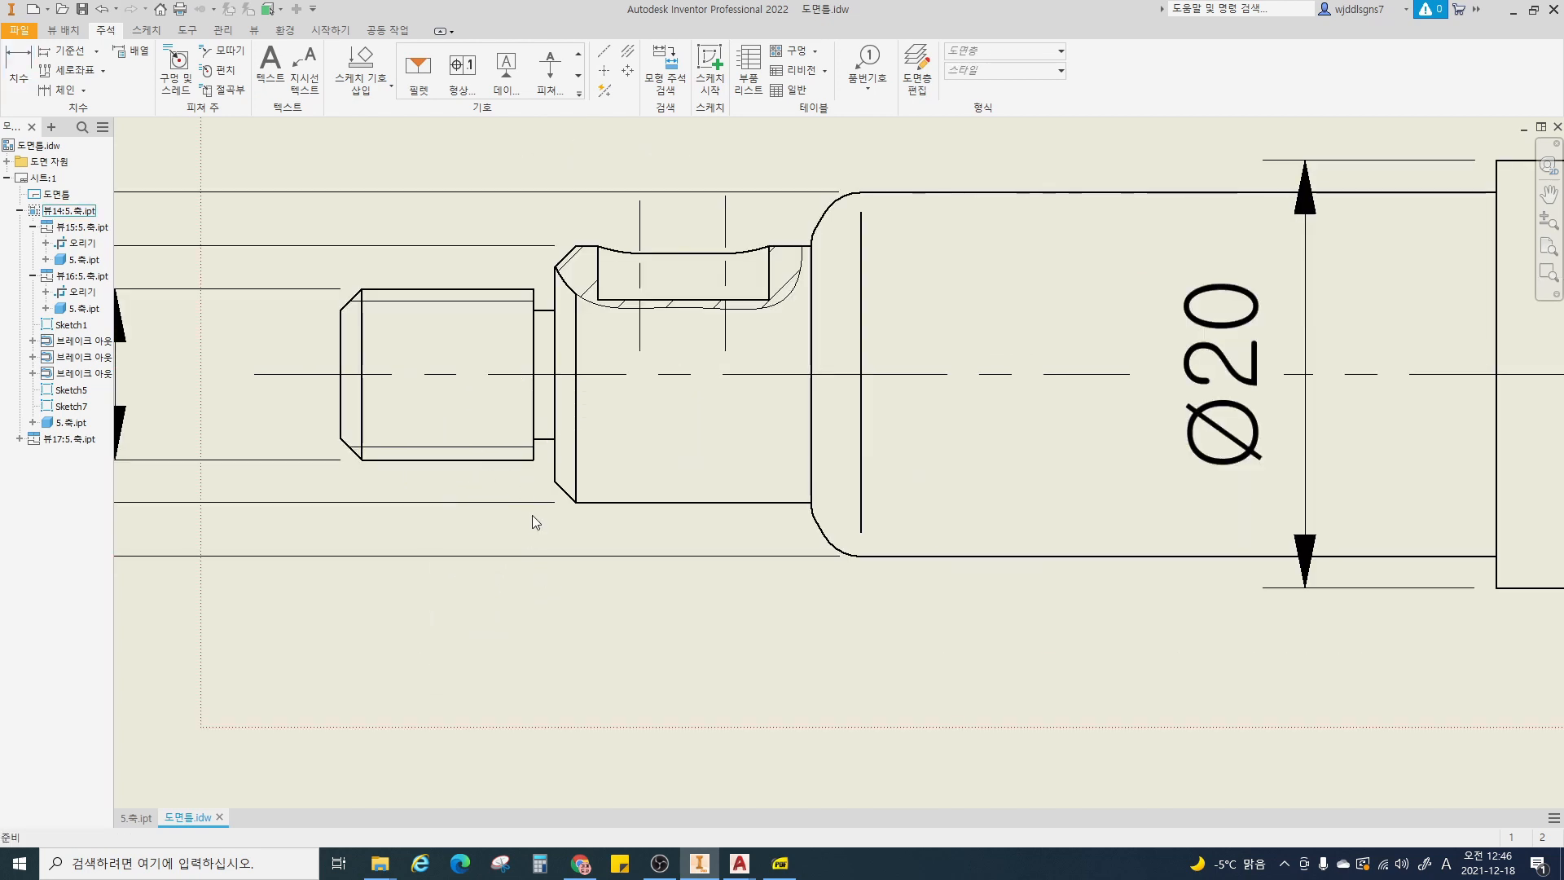
pyautogui.click(535, 456)
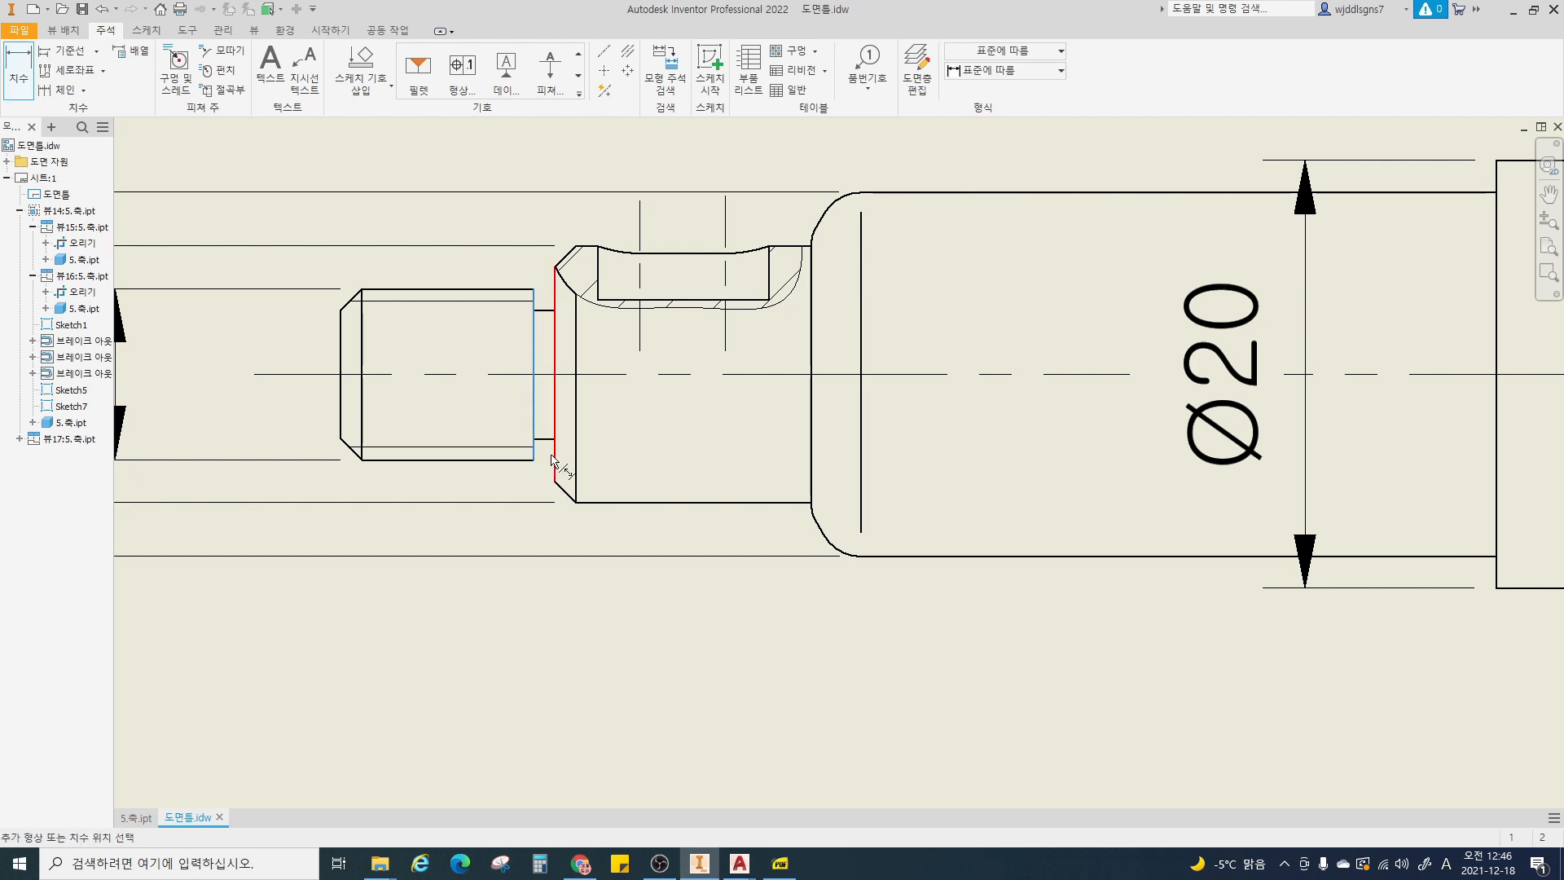
pyautogui.click(555, 468)
pyautogui.moveTo(574, 567); pyautogui.dragTo(580, 464, button='middle')
pyautogui.scroll(-3, 580, 464)
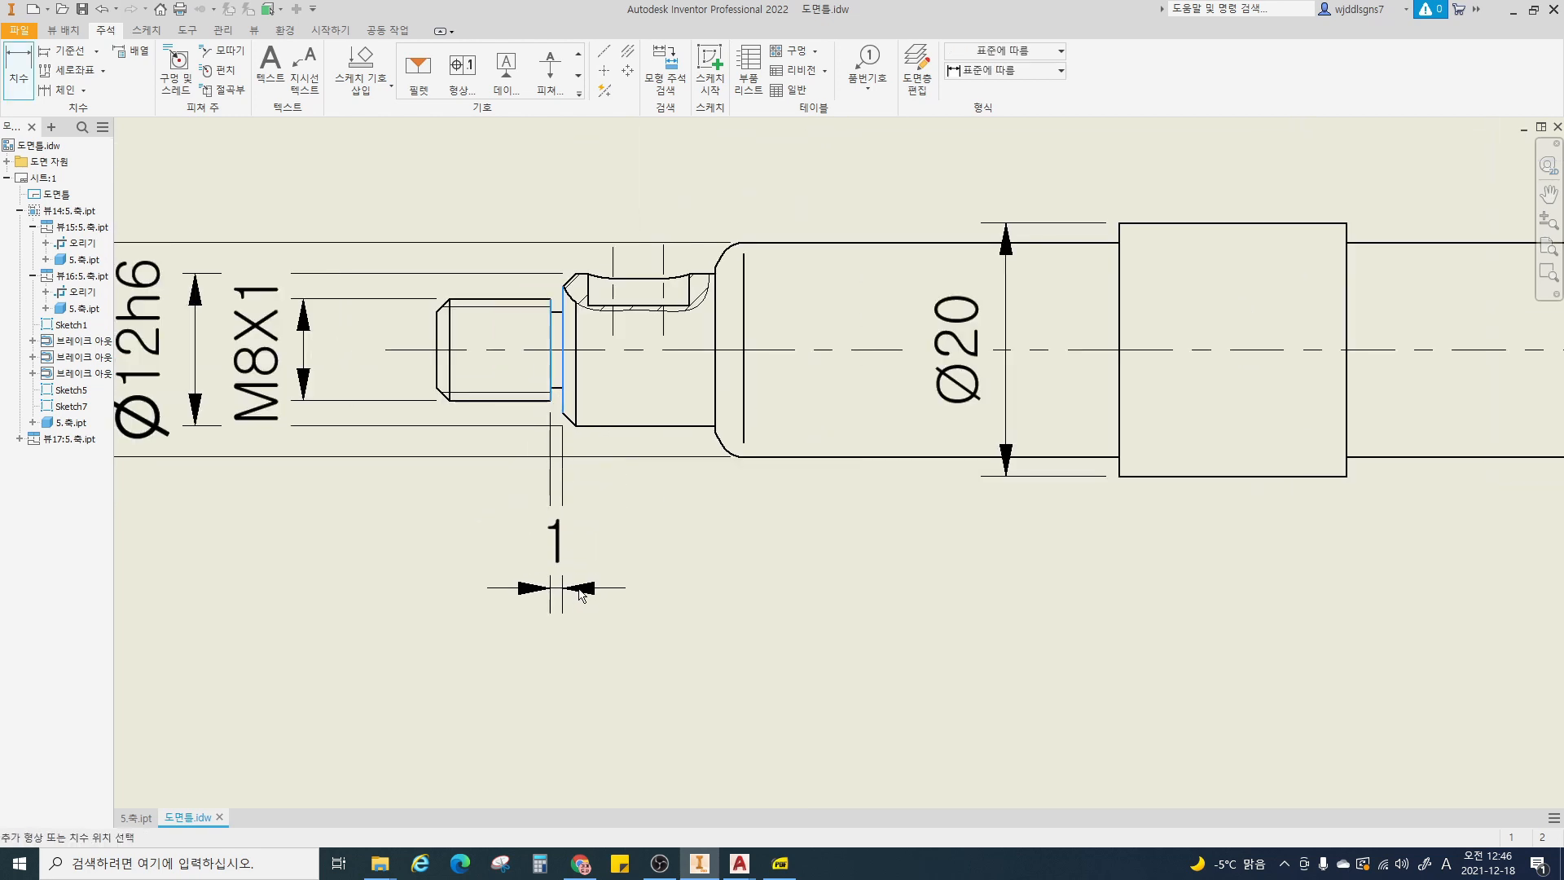
pyautogui.click(576, 573)
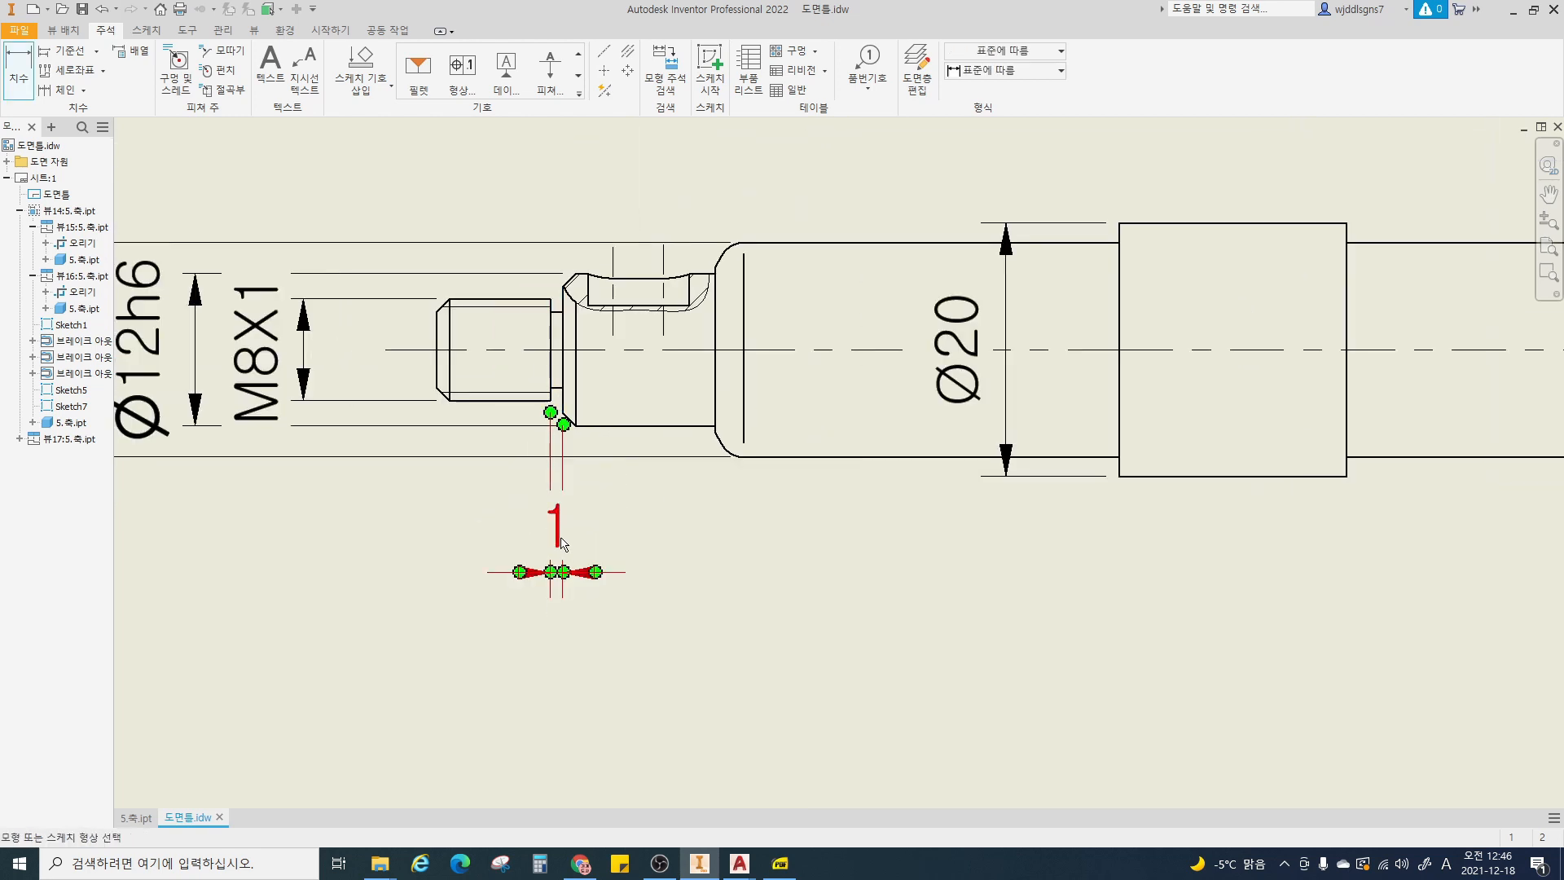
# - Append /Ø6 to the undercut width dimension's text, using the diameter symbol
pyautogui.doubleClick(559, 538)
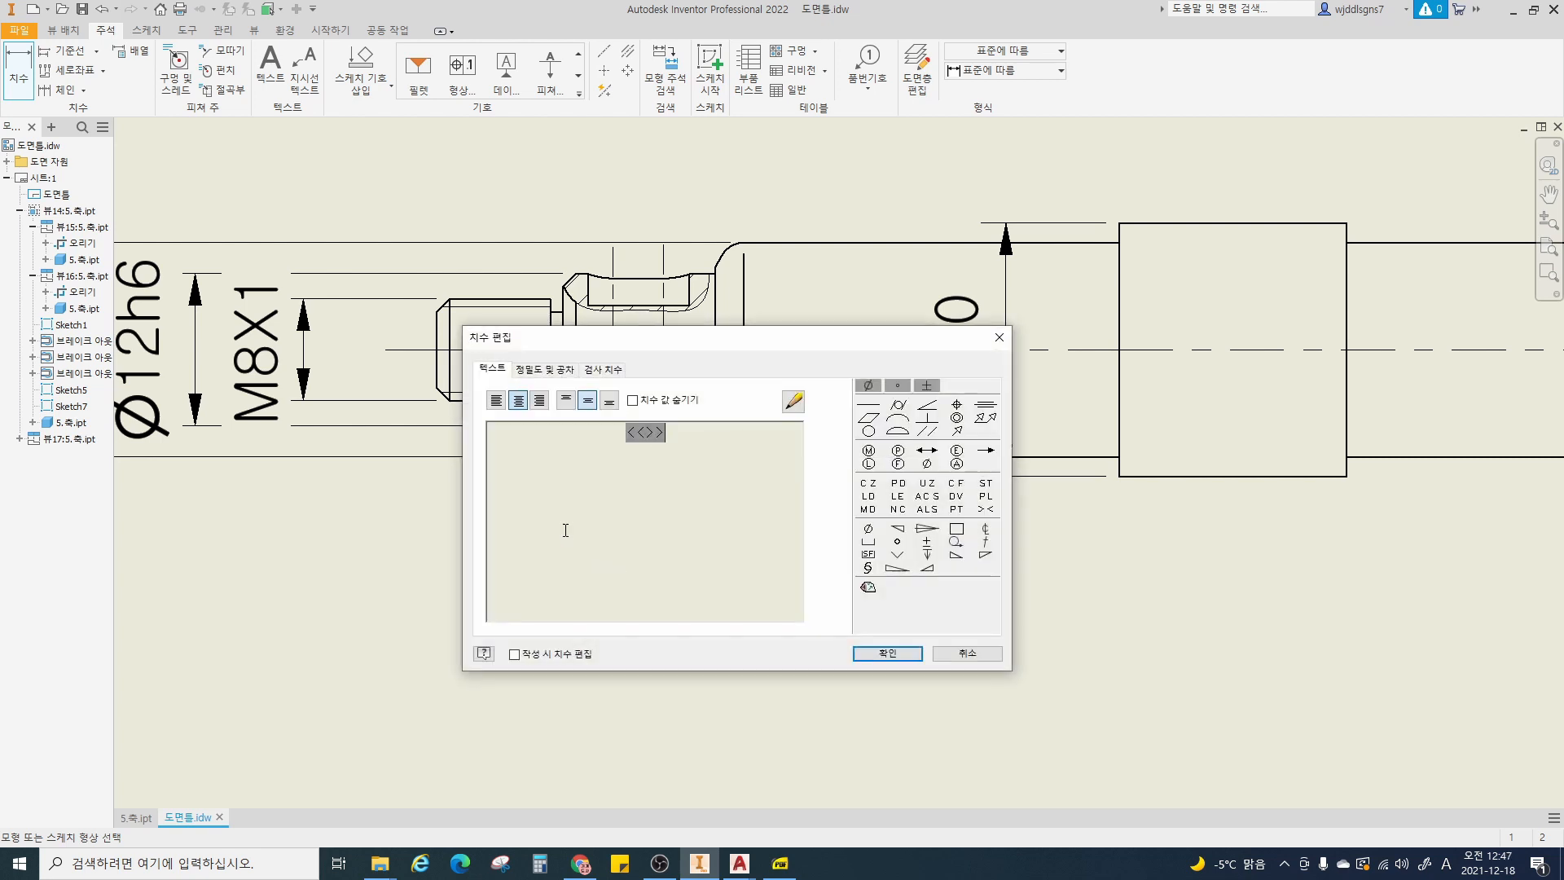
pyautogui.write('/')
pyautogui.click(869, 385)
pyautogui.write('6')
pyautogui.press('Return')
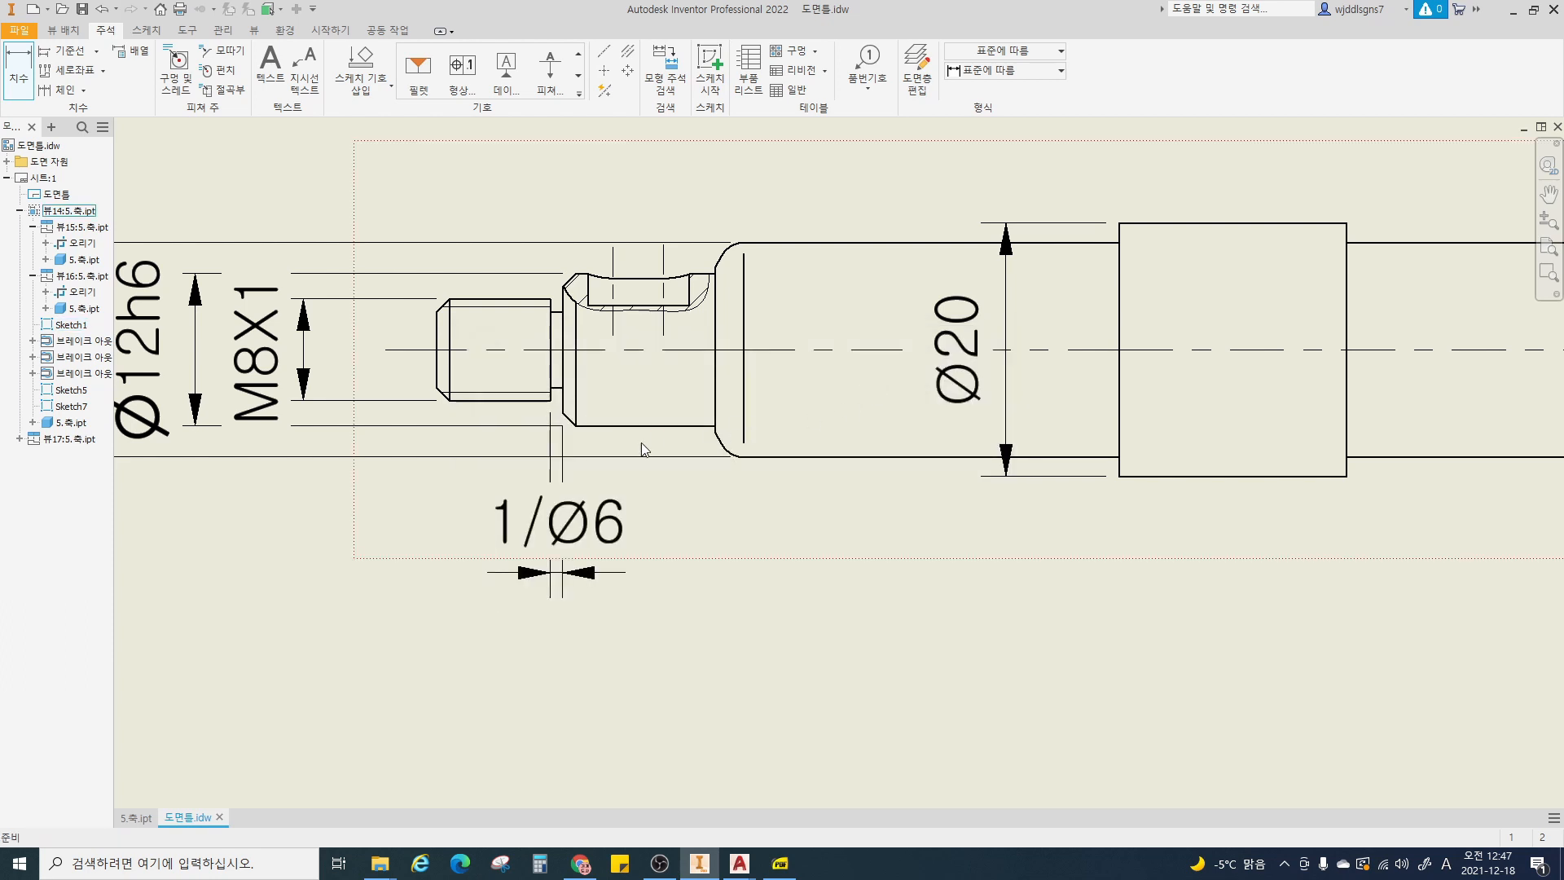
pyautogui.press('Escape')
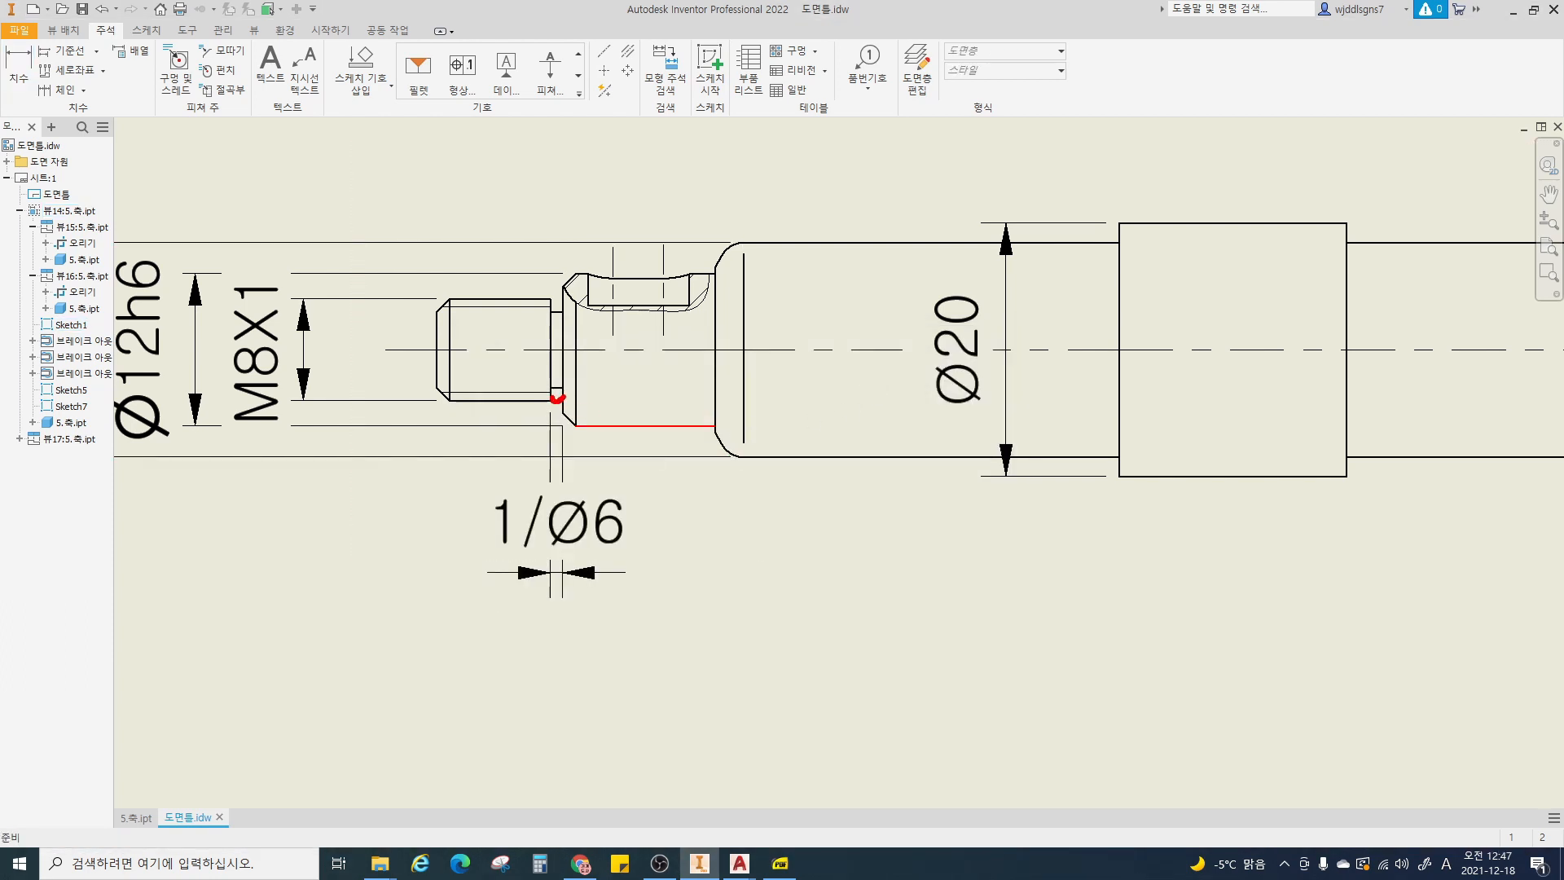
pyautogui.moveTo(273, 414)
pyautogui.mouseDown()
pyautogui.moveTo(206, 342)
pyautogui.moveTo(296, 393)
pyautogui.mouseUp()
pyautogui.moveTo(480, 304); pyautogui.dragTo(479, 387)
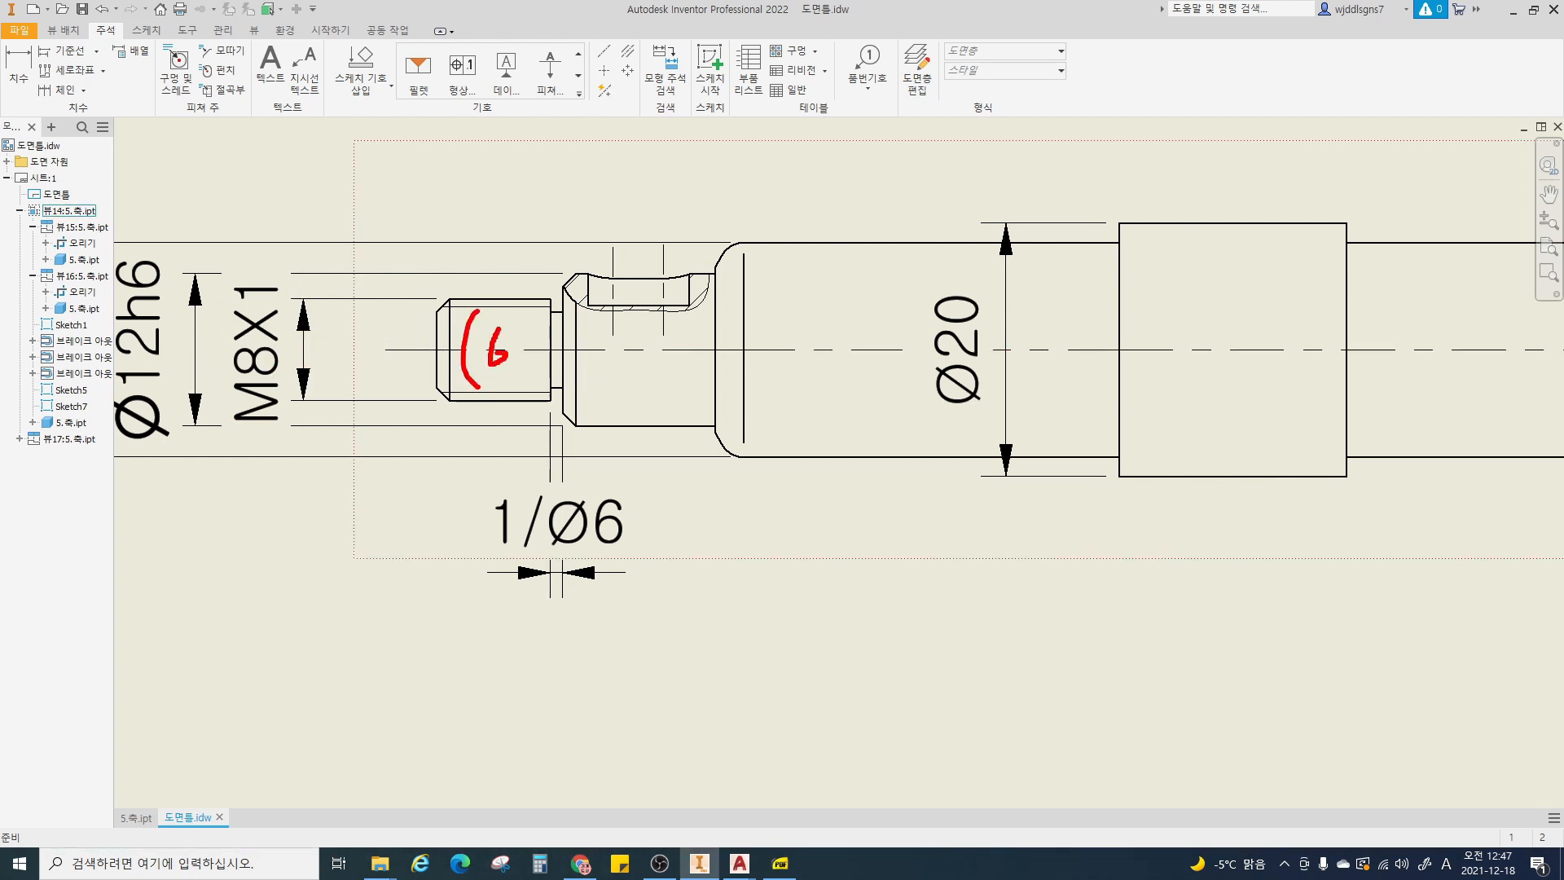
pyautogui.moveTo(281, 422)
pyautogui.mouseDown()
pyautogui.moveTo(303, 291)
pyautogui.moveTo(350, 387)
pyautogui.mouseUp()
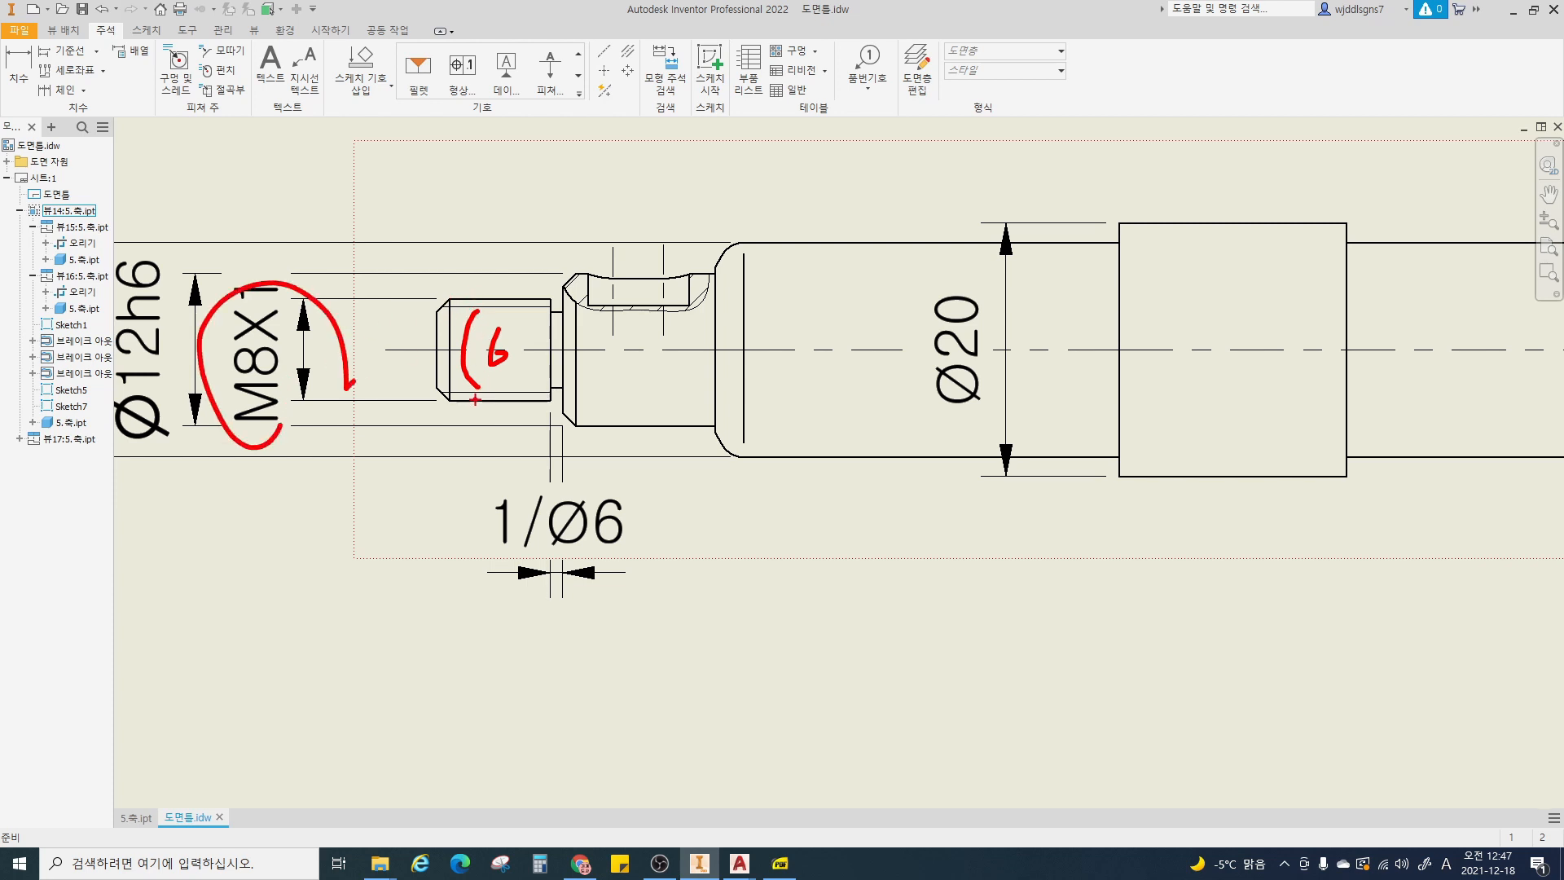
pyautogui.moveTo(581, 551); pyautogui.dragTo(633, 538)
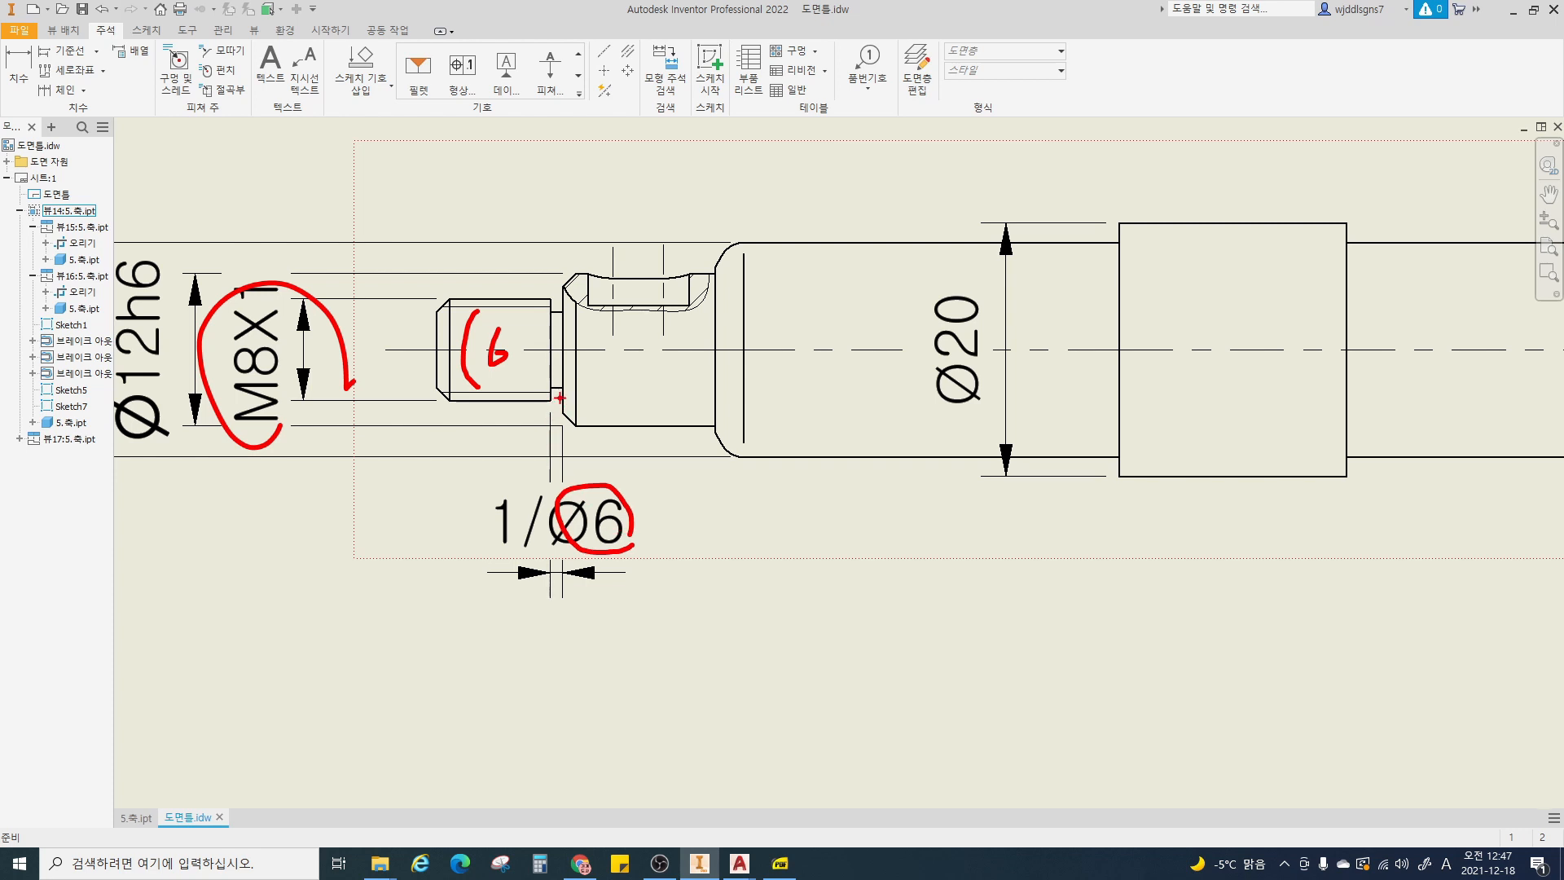
pyautogui.press('Escape')
# - Dimension the threaded end's length including the undercut and the adjacent keyed section's length, aligned in one row below the undercut dimension
pyautogui.moveTo(555, 412); pyautogui.dragTo(554, 351, button='middle')
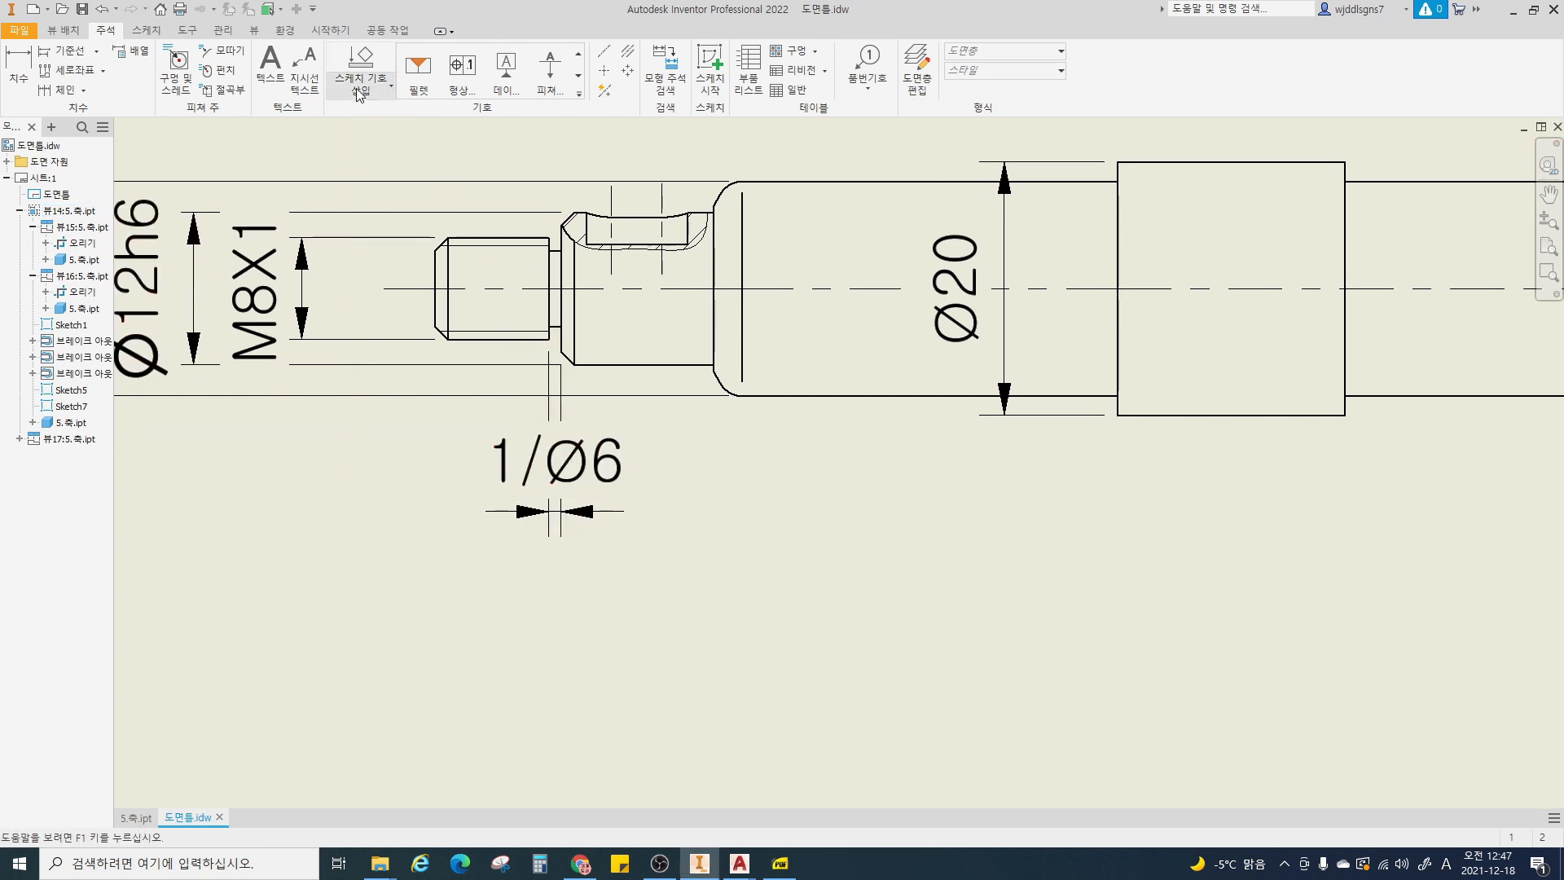
pyautogui.press('d')
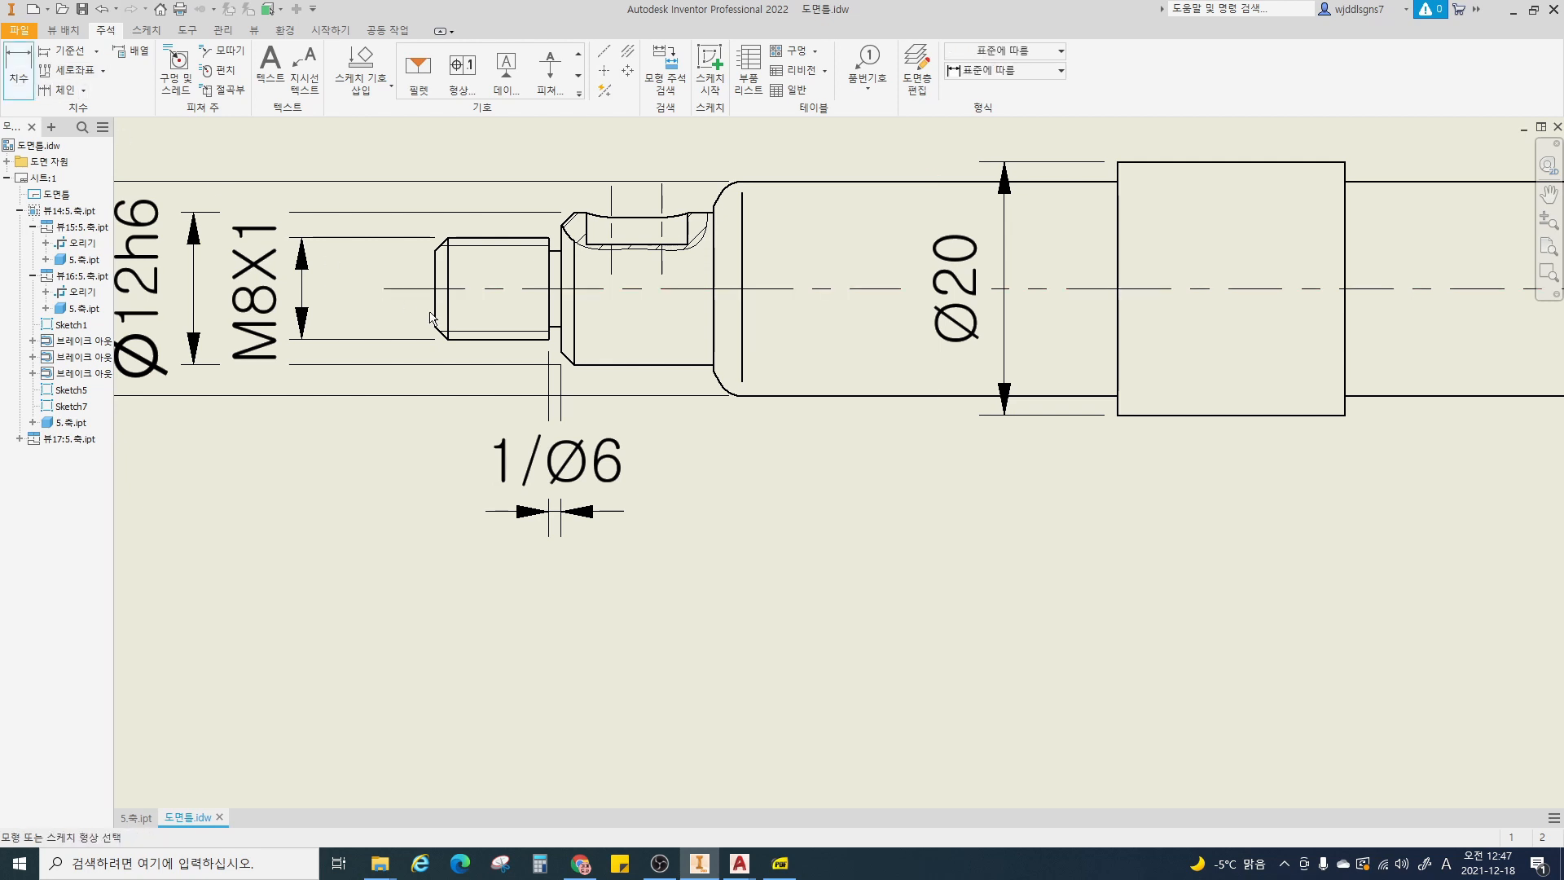
pyautogui.click(432, 320)
pyautogui.click(560, 334)
pyautogui.click(559, 627)
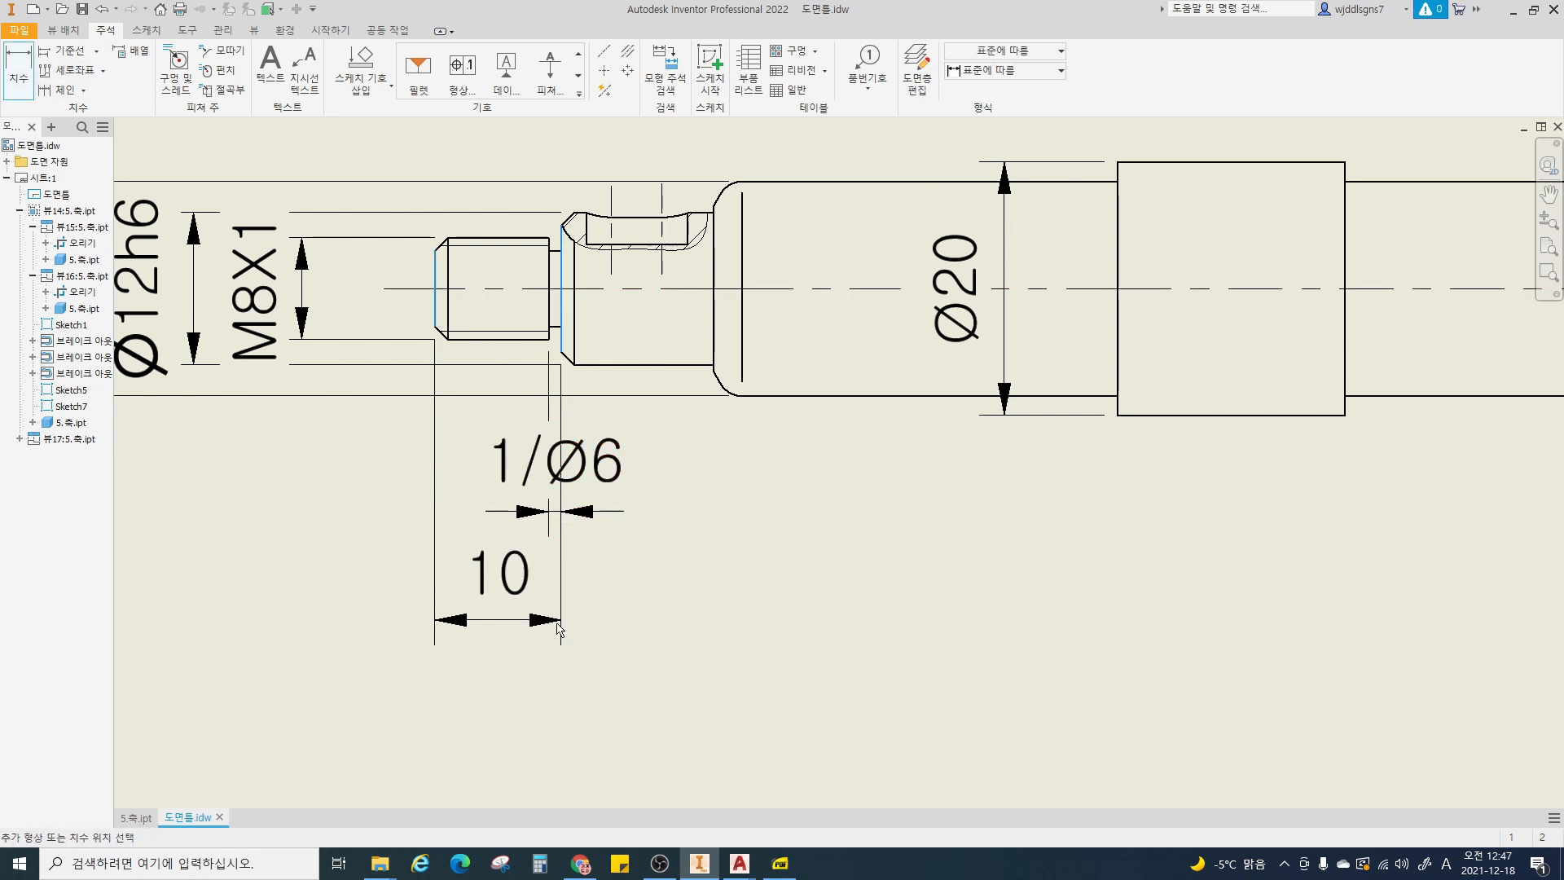
pyautogui.click(561, 343)
pyautogui.click(715, 344)
pyautogui.click(711, 620)
# - Dimension the length from the keyed section's shoulder to the near face of the Ø20 collar, in line with the existing length dimensions
pyautogui.scroll(-1, 710, 620)
pyautogui.moveTo(711, 621); pyautogui.dragTo(562, 605, button='middle')
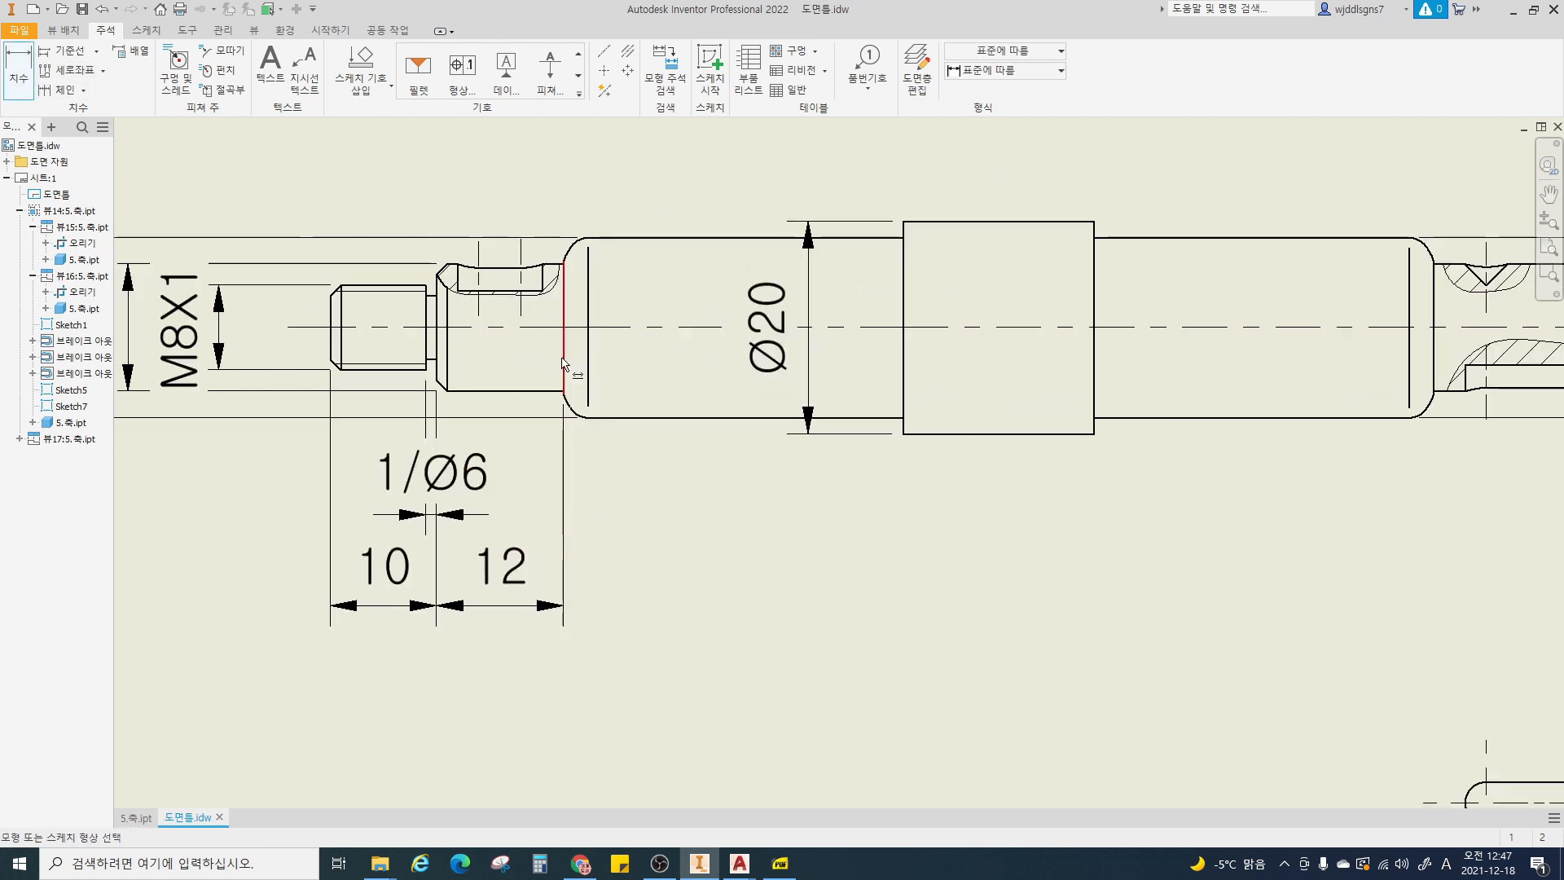
pyautogui.click(564, 368)
pyautogui.click(904, 363)
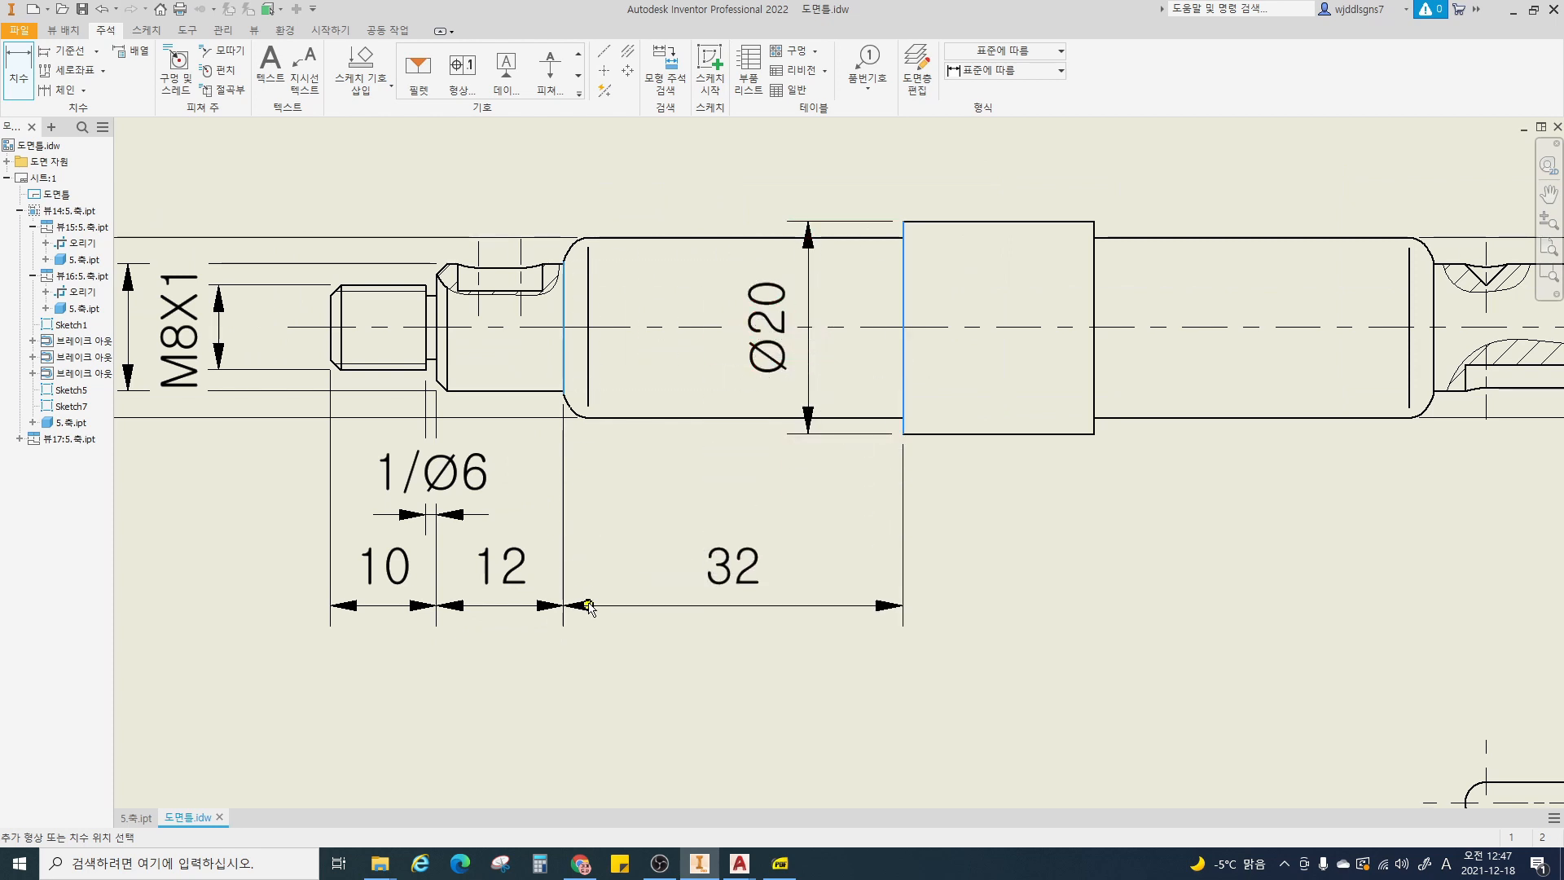
# - Place the length dimension of the section left of the central collar and dimension the collar's length in line with the chain below the shaft
pyautogui.click(571, 607)
pyautogui.moveTo(664, 601); pyautogui.dragTo(409, 598, button='middle')
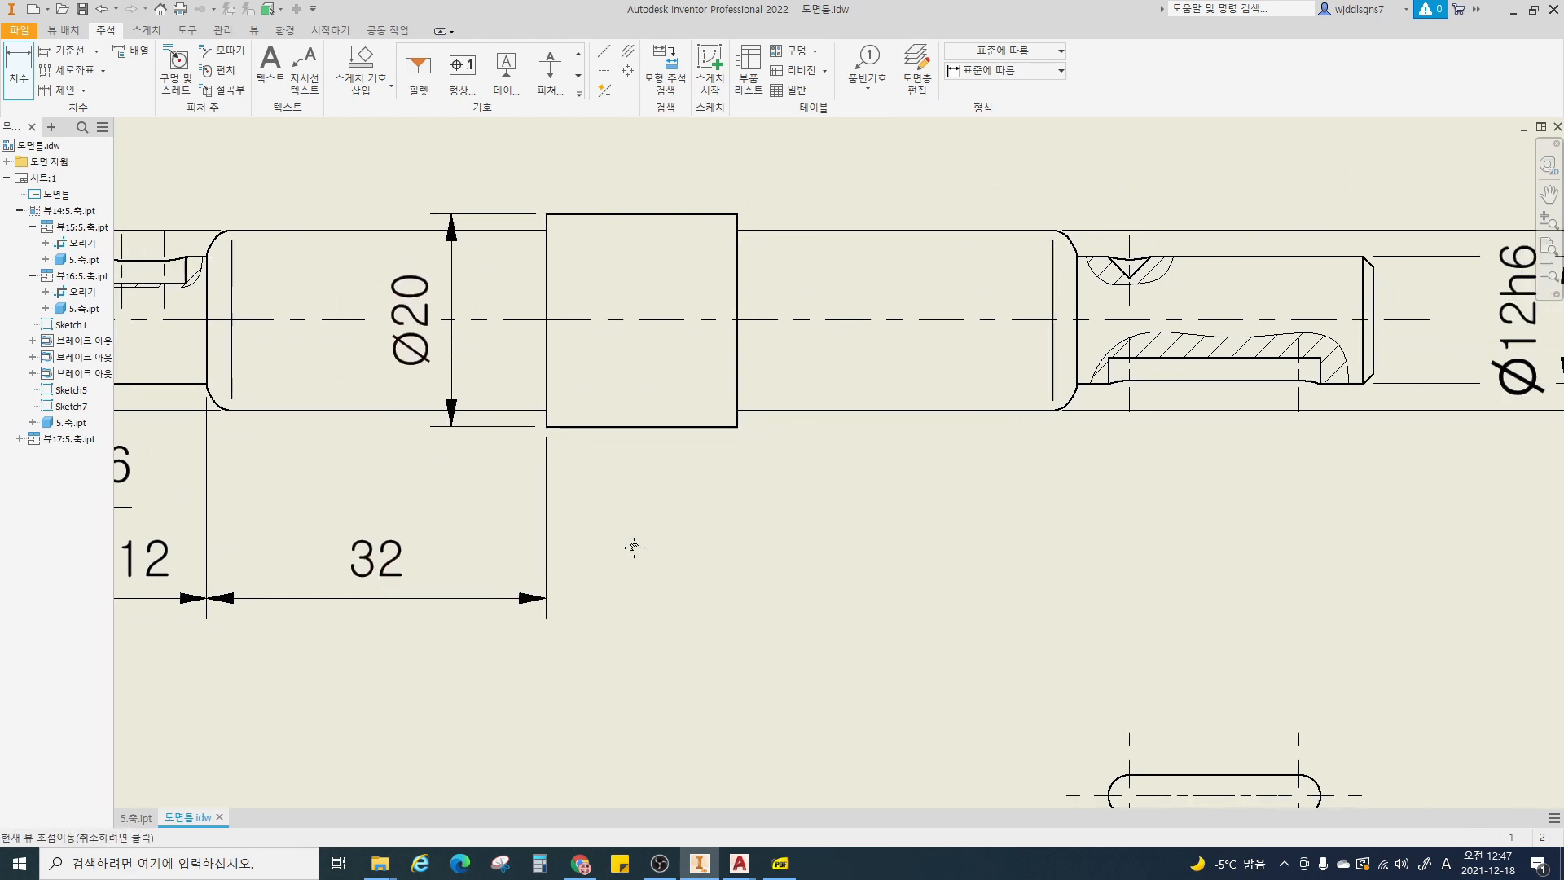
pyautogui.scroll(-2, 632, 545)
pyautogui.click(571, 440)
pyautogui.click(683, 424)
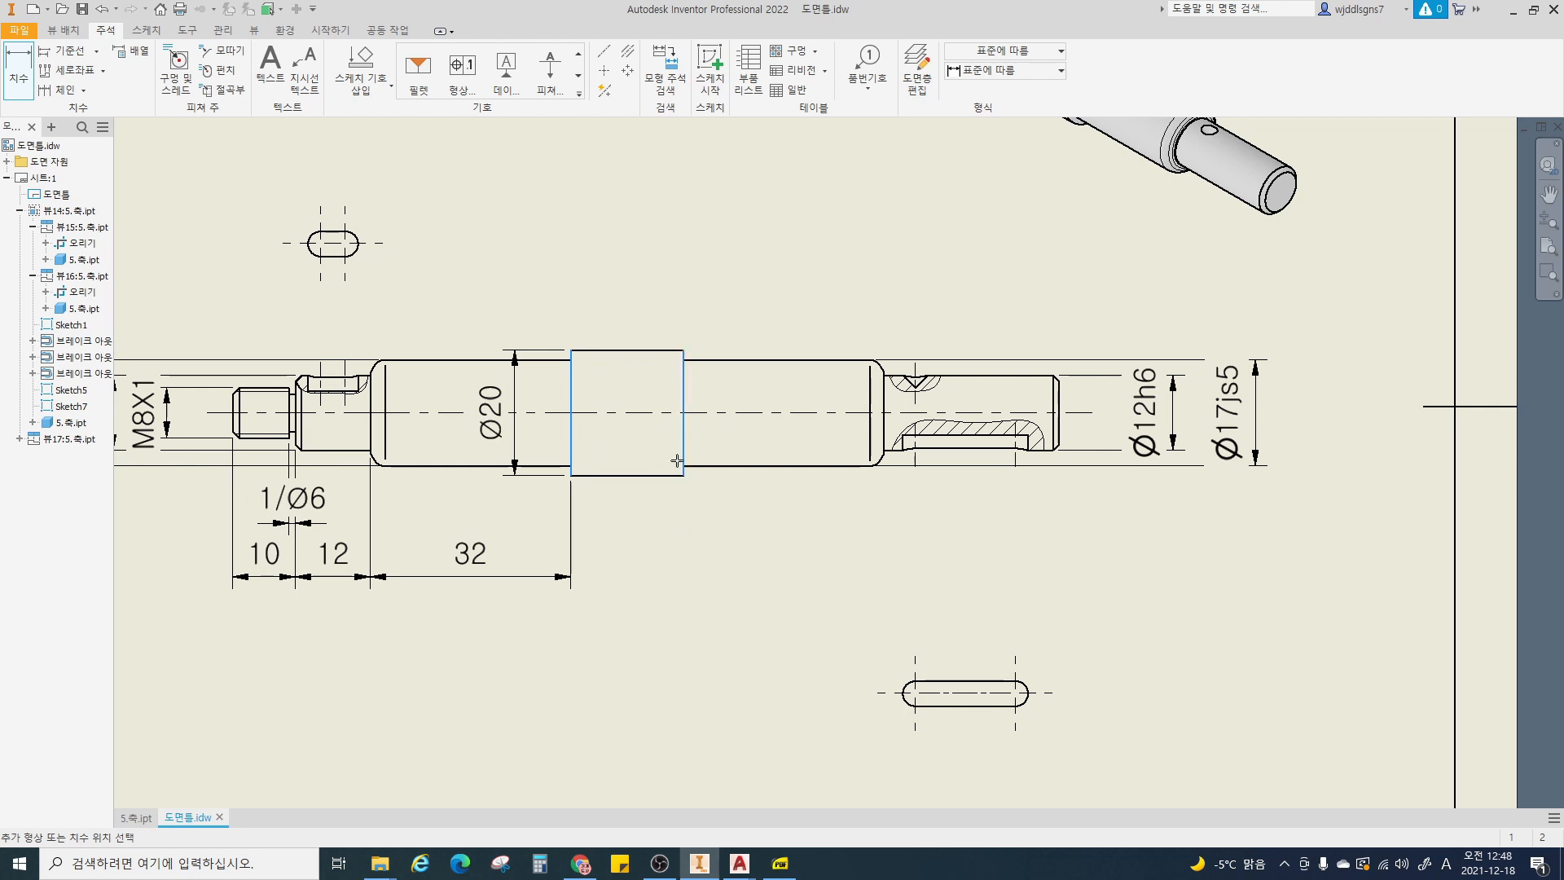
pyautogui.click(586, 576)
# - Dimension the lengths of the section right of the collar and of the right shaft end, aligned with the same chain
pyautogui.click(685, 444)
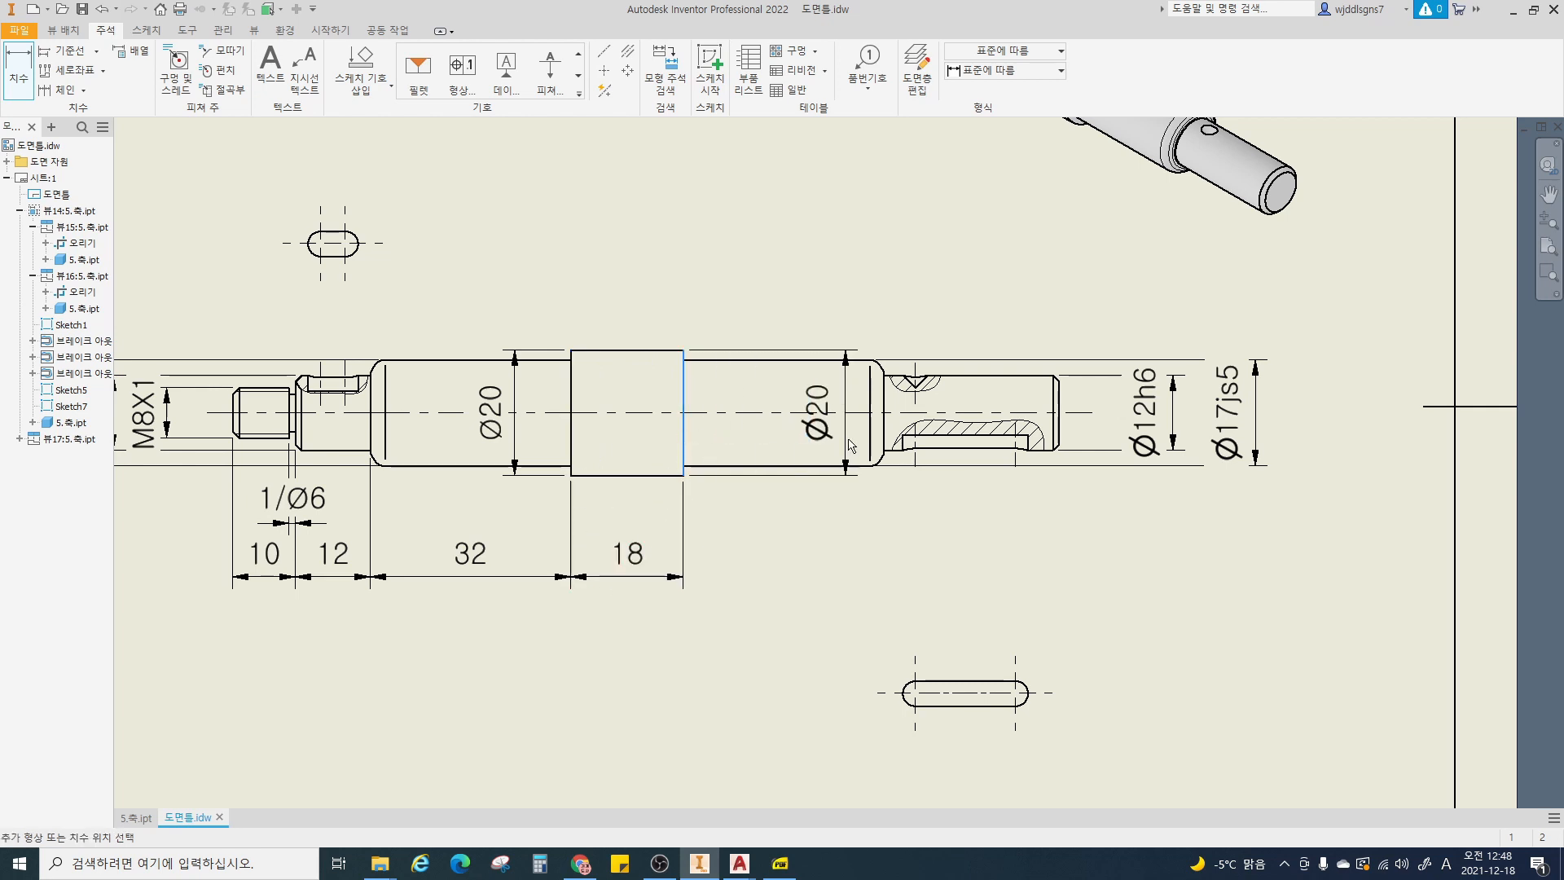
pyautogui.click(885, 440)
pyautogui.click(699, 576)
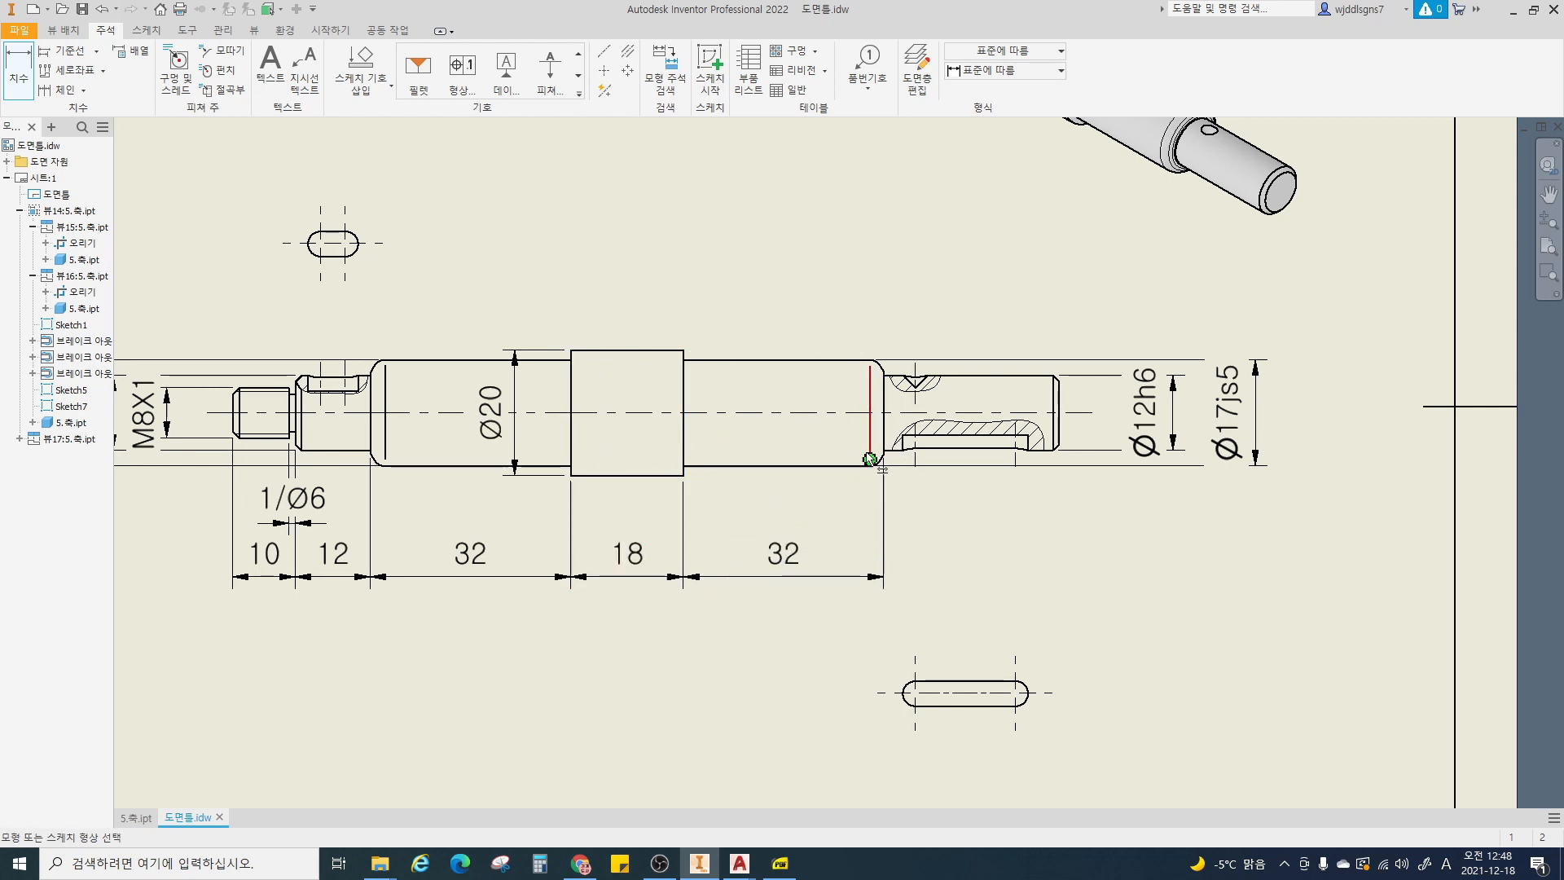
pyautogui.click(890, 450)
pyautogui.click(890, 576)
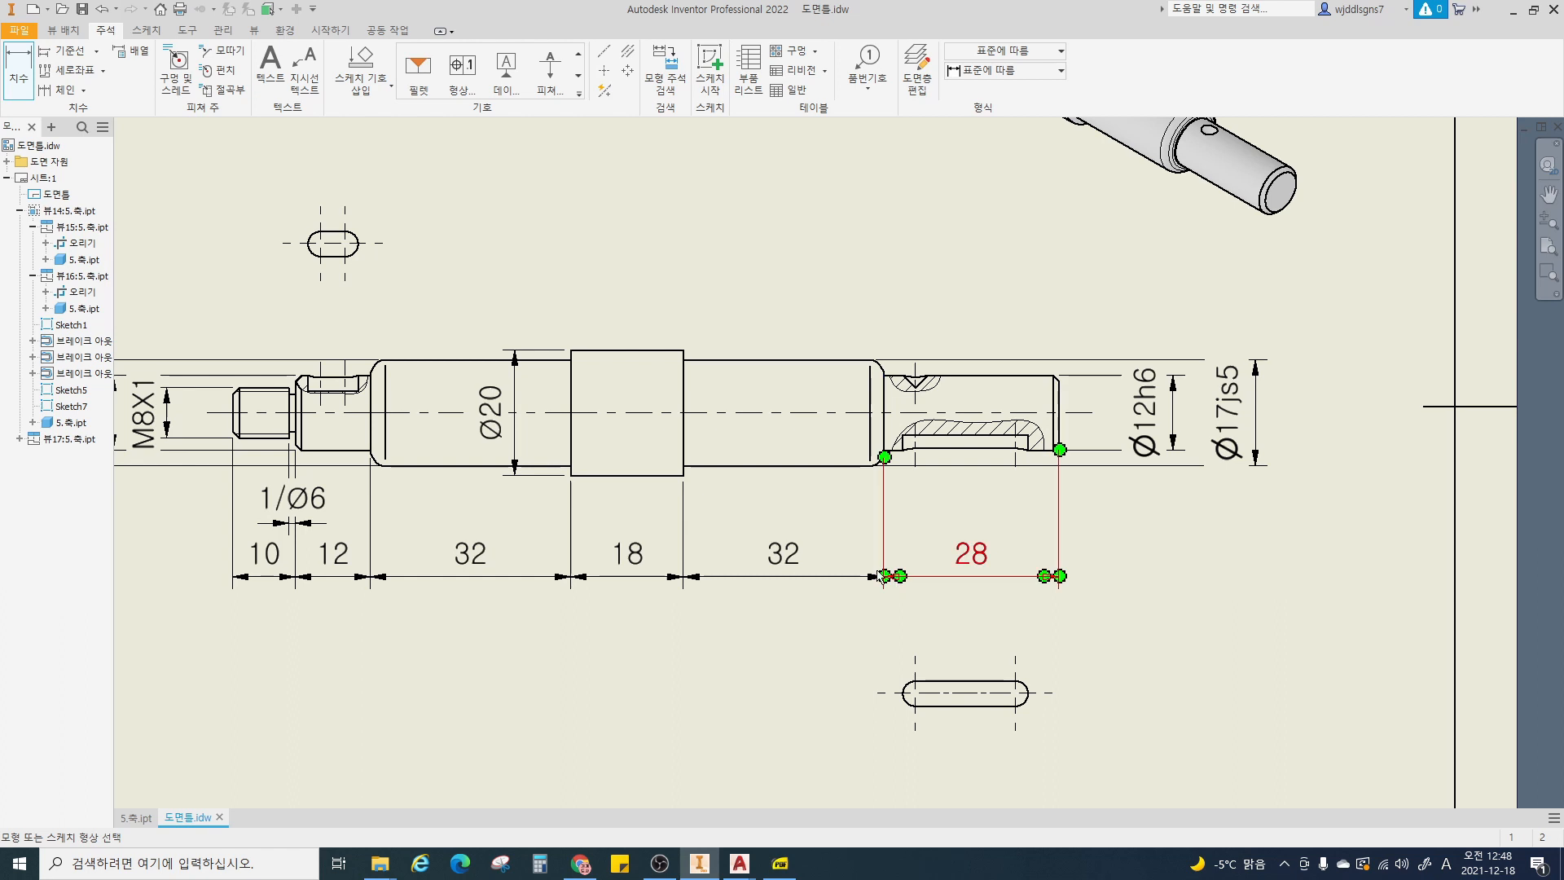
# - Dimension the shaft's overall length below the chain and enclose the value in parentheses as a reference dimension
pyautogui.click(1059, 412)
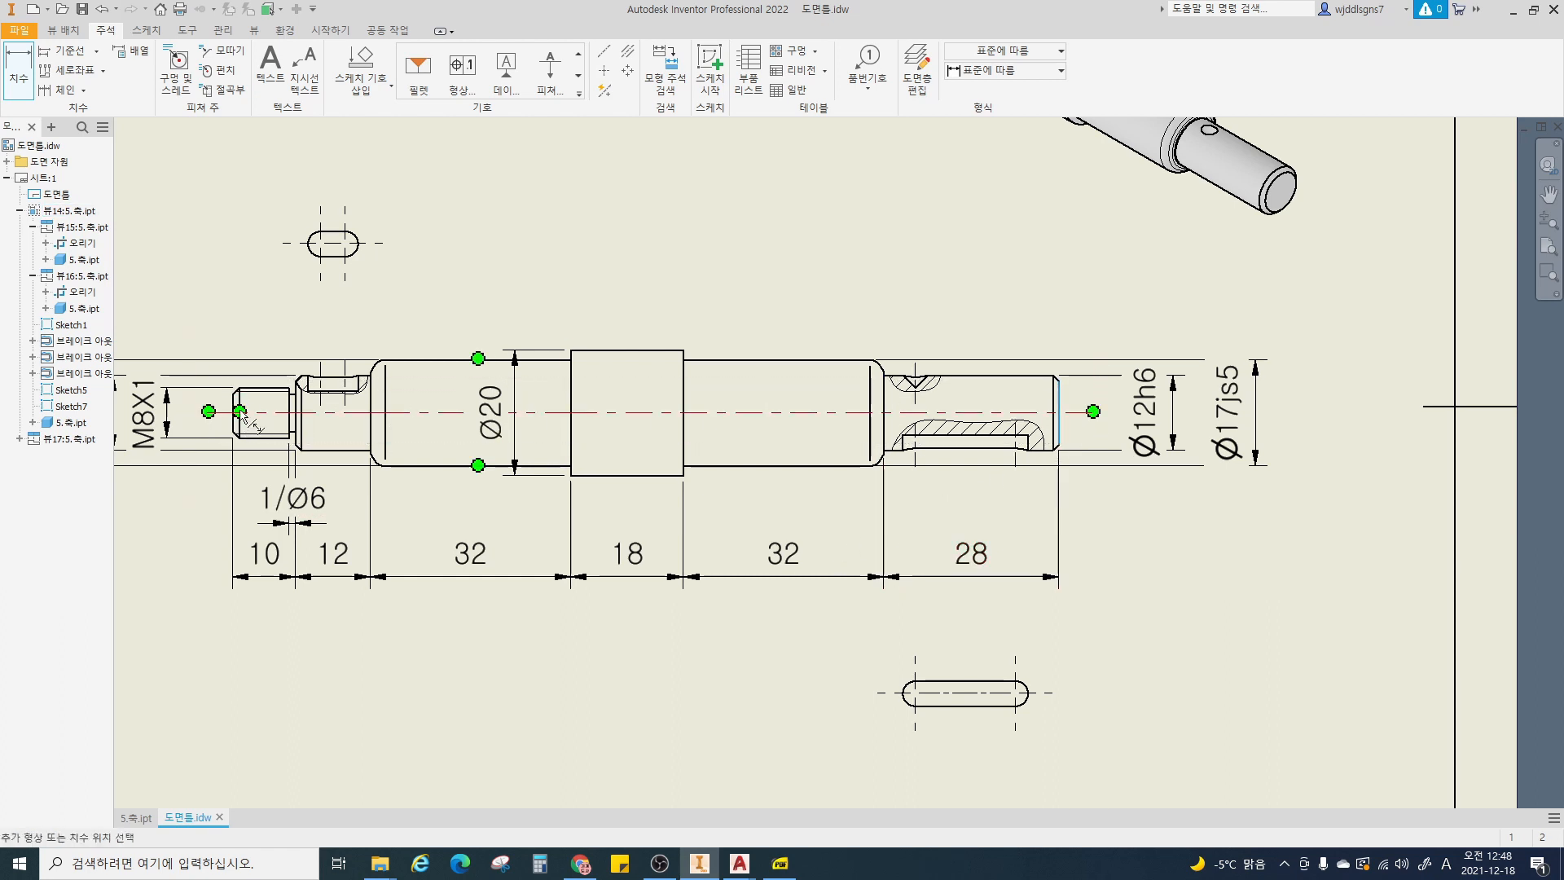
pyautogui.click(234, 413)
pyautogui.click(342, 627)
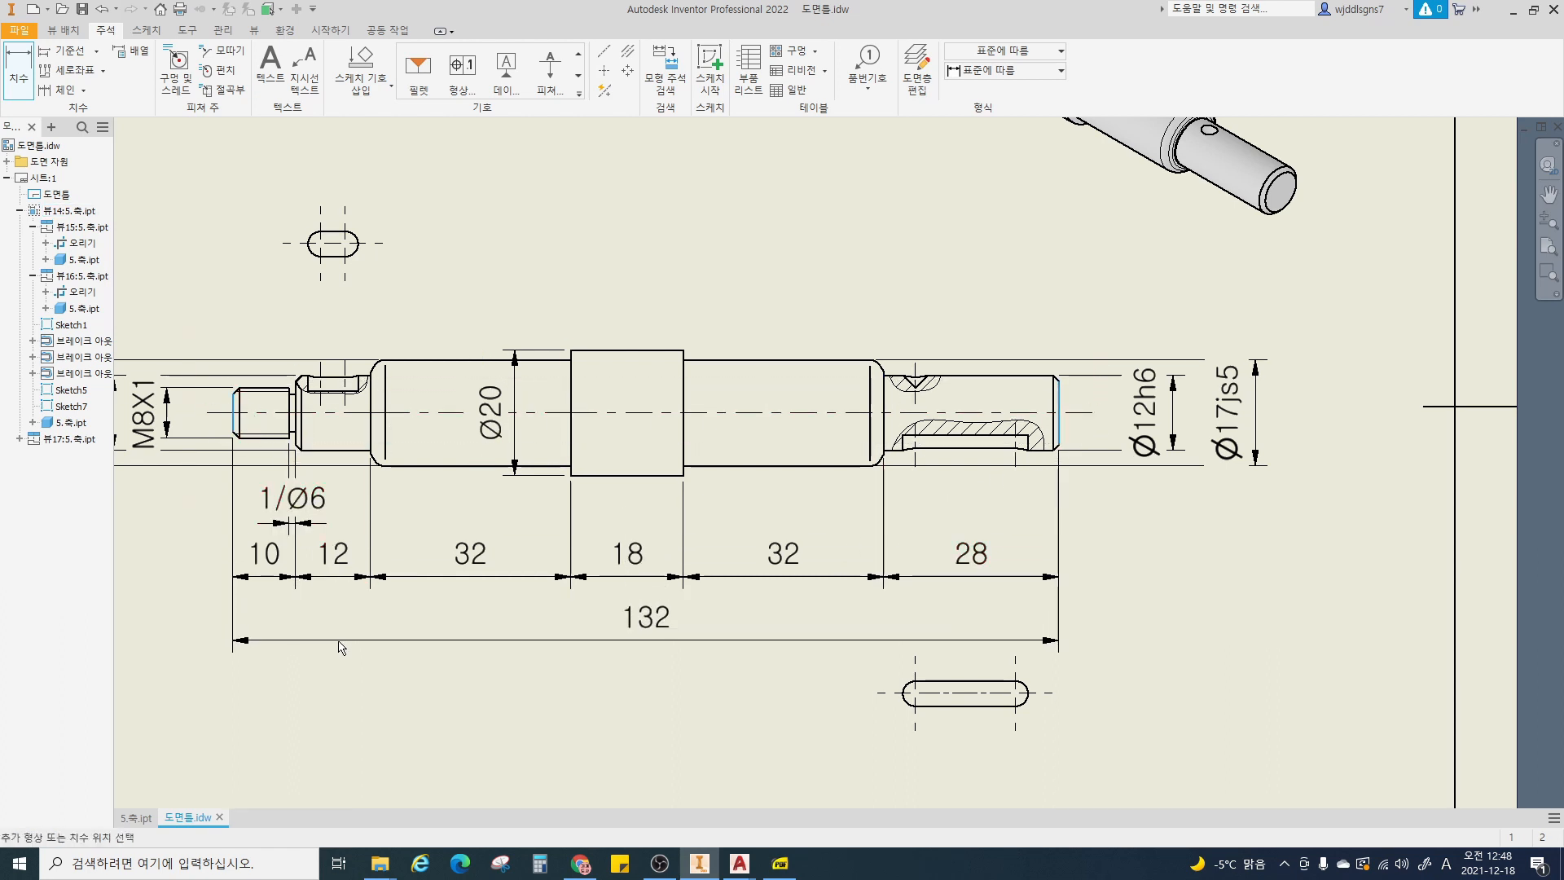
pyautogui.click(339, 649)
pyautogui.doubleClick(644, 621)
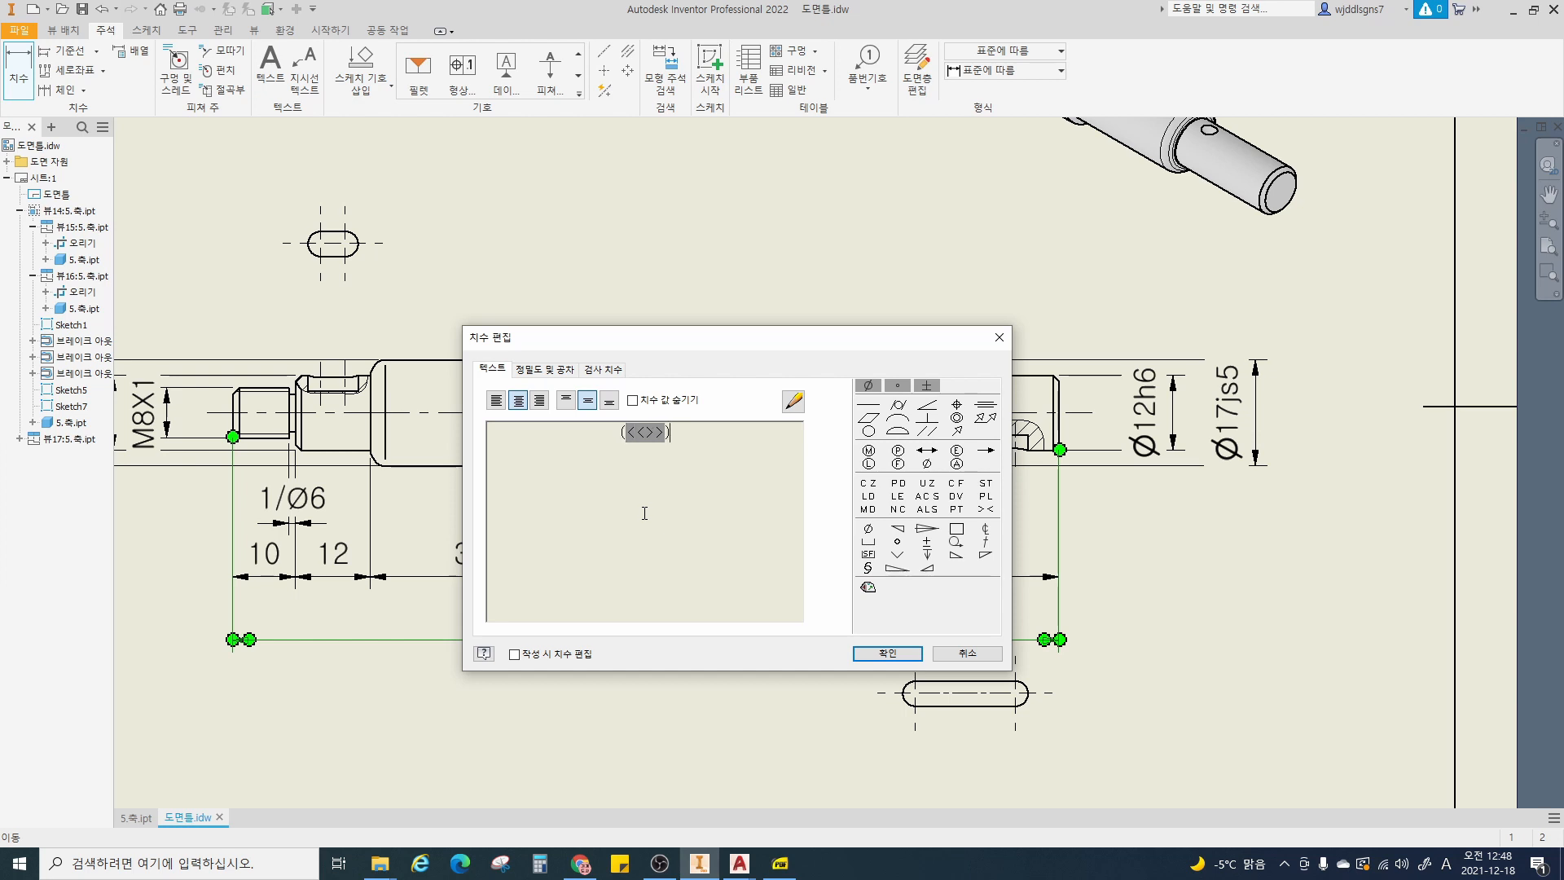
pyautogui.press('Return')
pyautogui.press('Escape')
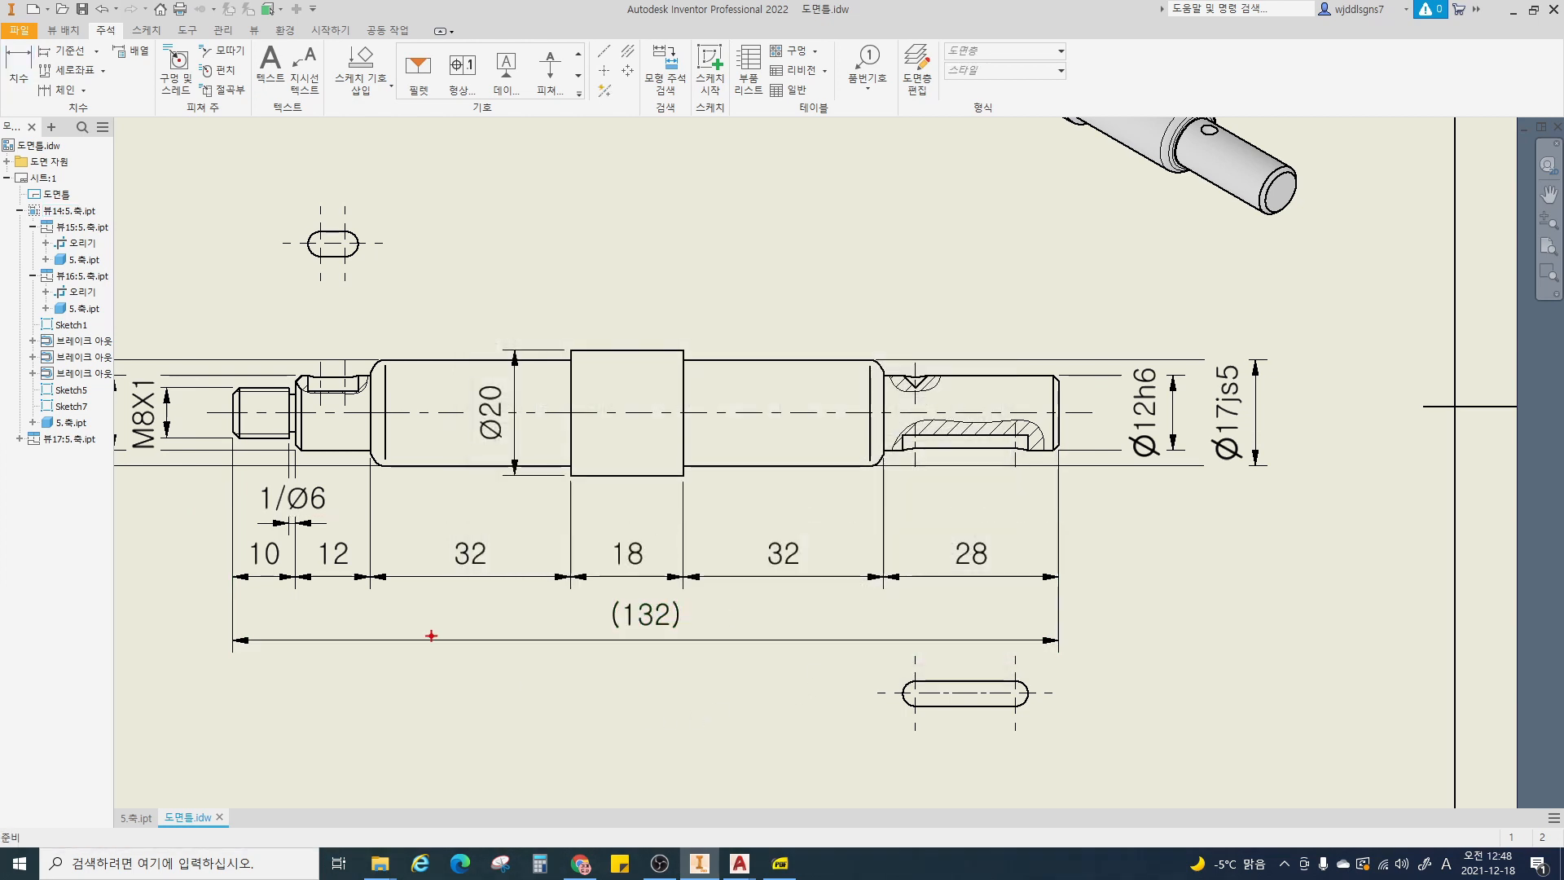
pyautogui.moveTo(233, 537)
pyautogui.mouseDown()
pyautogui.moveTo(864, 597)
pyautogui.moveTo(1034, 578)
pyautogui.mouseUp()
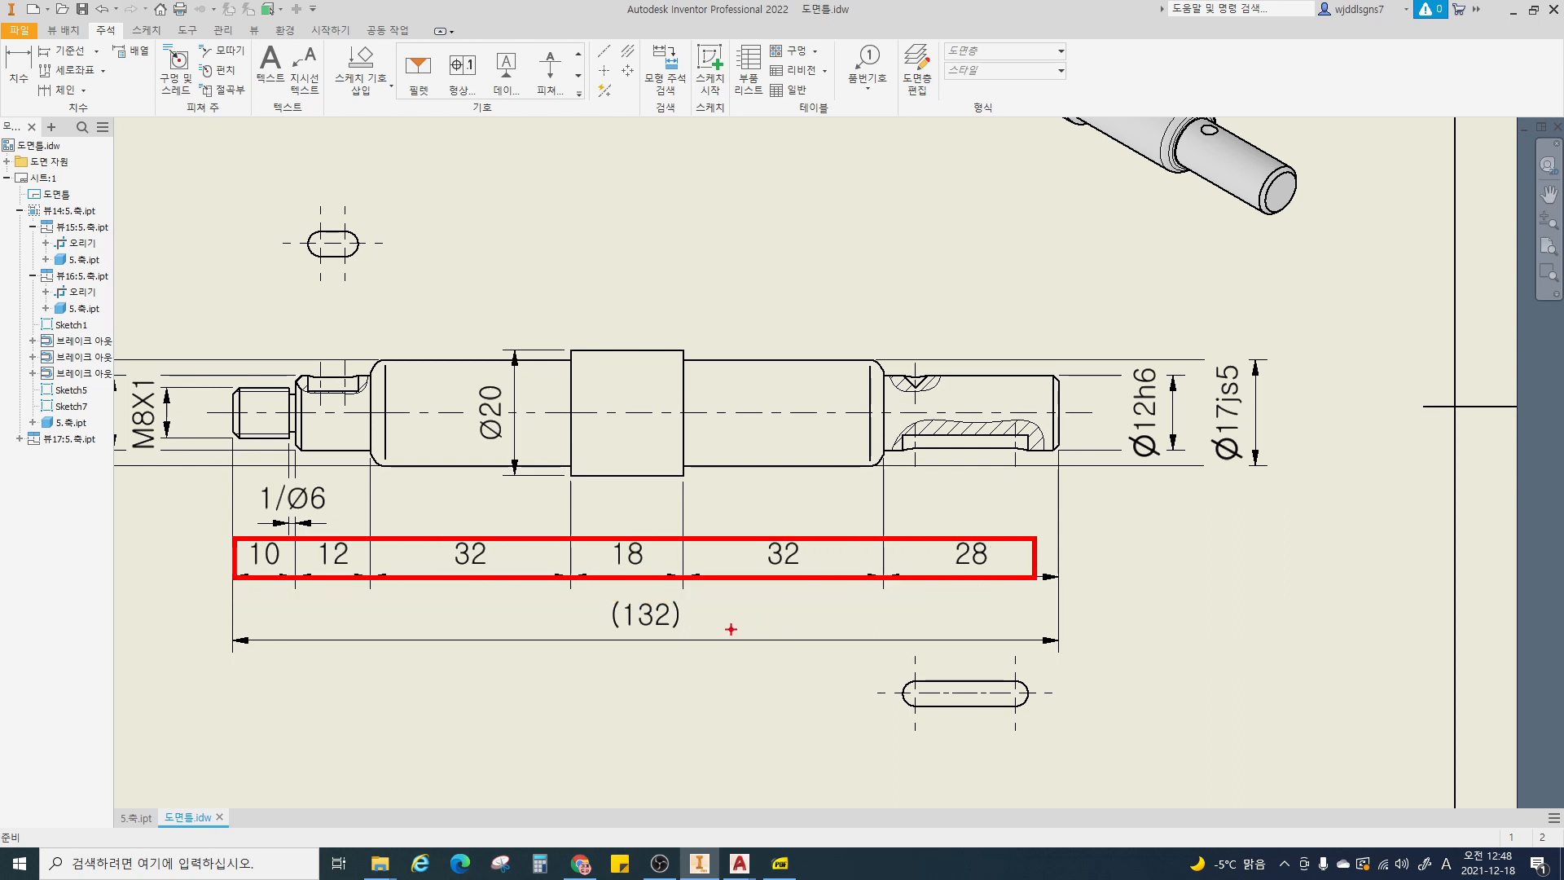
pyautogui.moveTo(703, 635)
pyautogui.mouseDown()
pyautogui.moveTo(692, 608)
pyautogui.moveTo(699, 631)
pyautogui.mouseUp()
pyautogui.press('Escape')
# - Dimension the horizontal distance from the left keyway's right edge to the shaft shoulder, placing it above the shaft
pyautogui.scroll(-3, 795, 600)
pyautogui.moveTo(796, 600); pyautogui.dragTo(775, 531, button='middle')
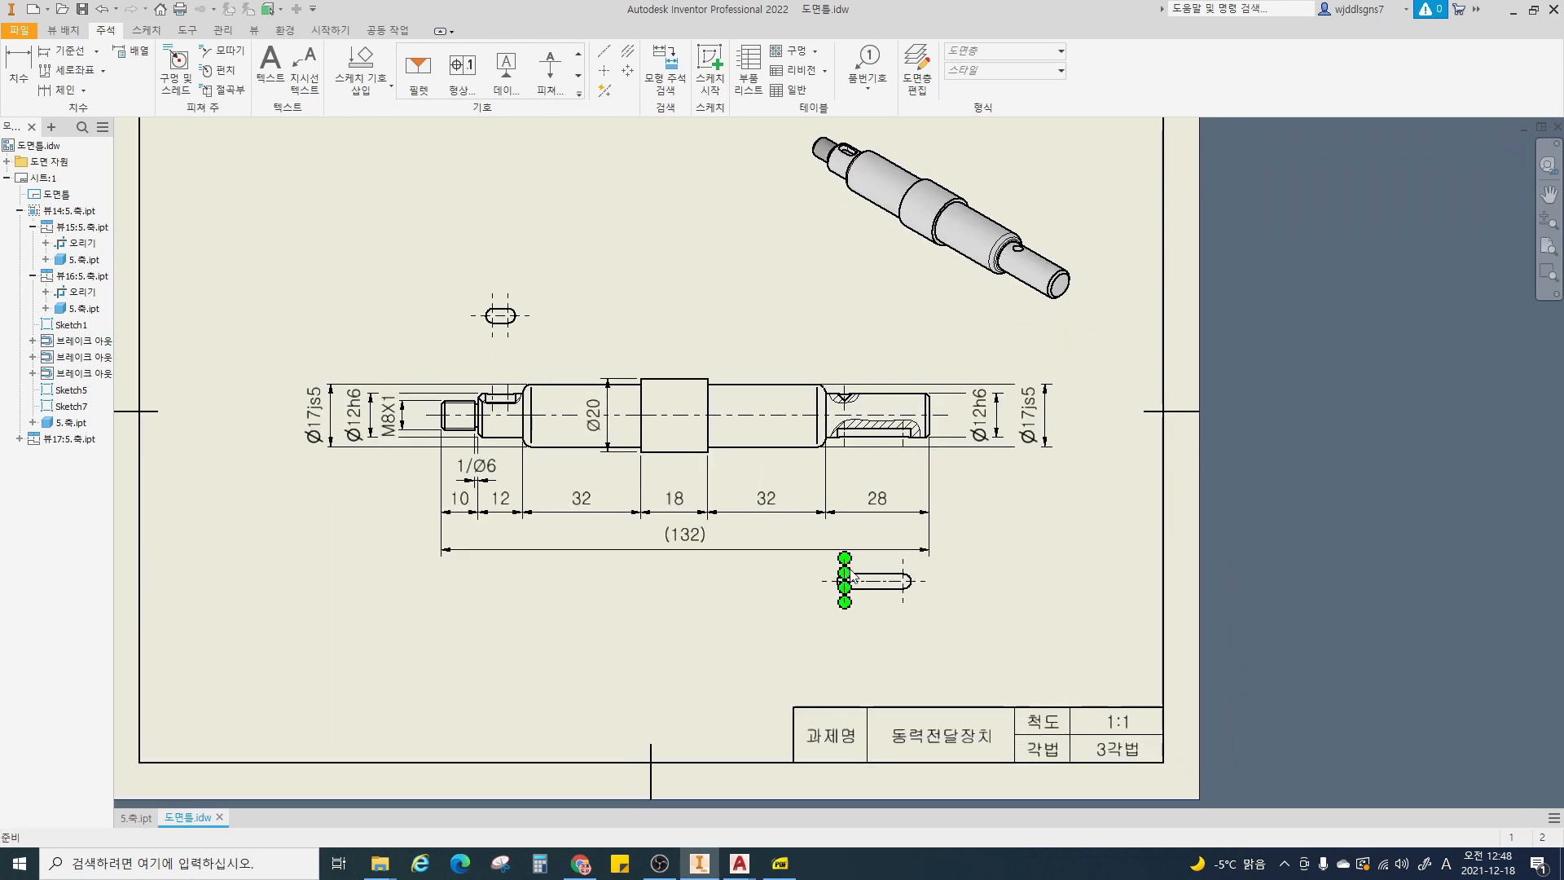
pyautogui.scroll(3, 853, 577)
pyautogui.scroll(-3, 890, 562)
pyautogui.scroll(1, 891, 558)
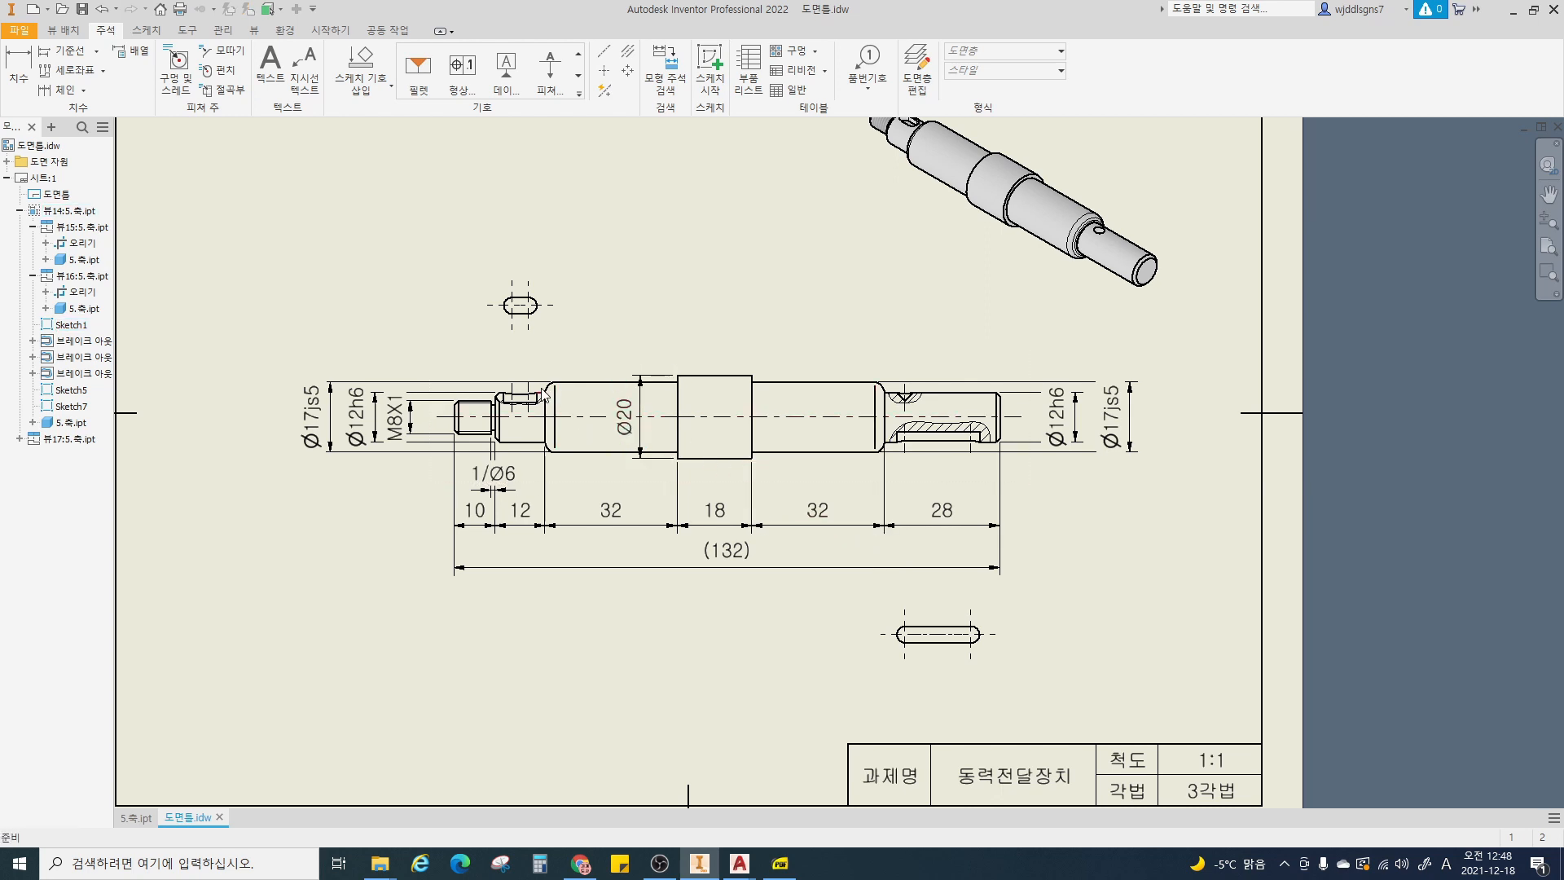
pyautogui.scroll(6, 545, 397)
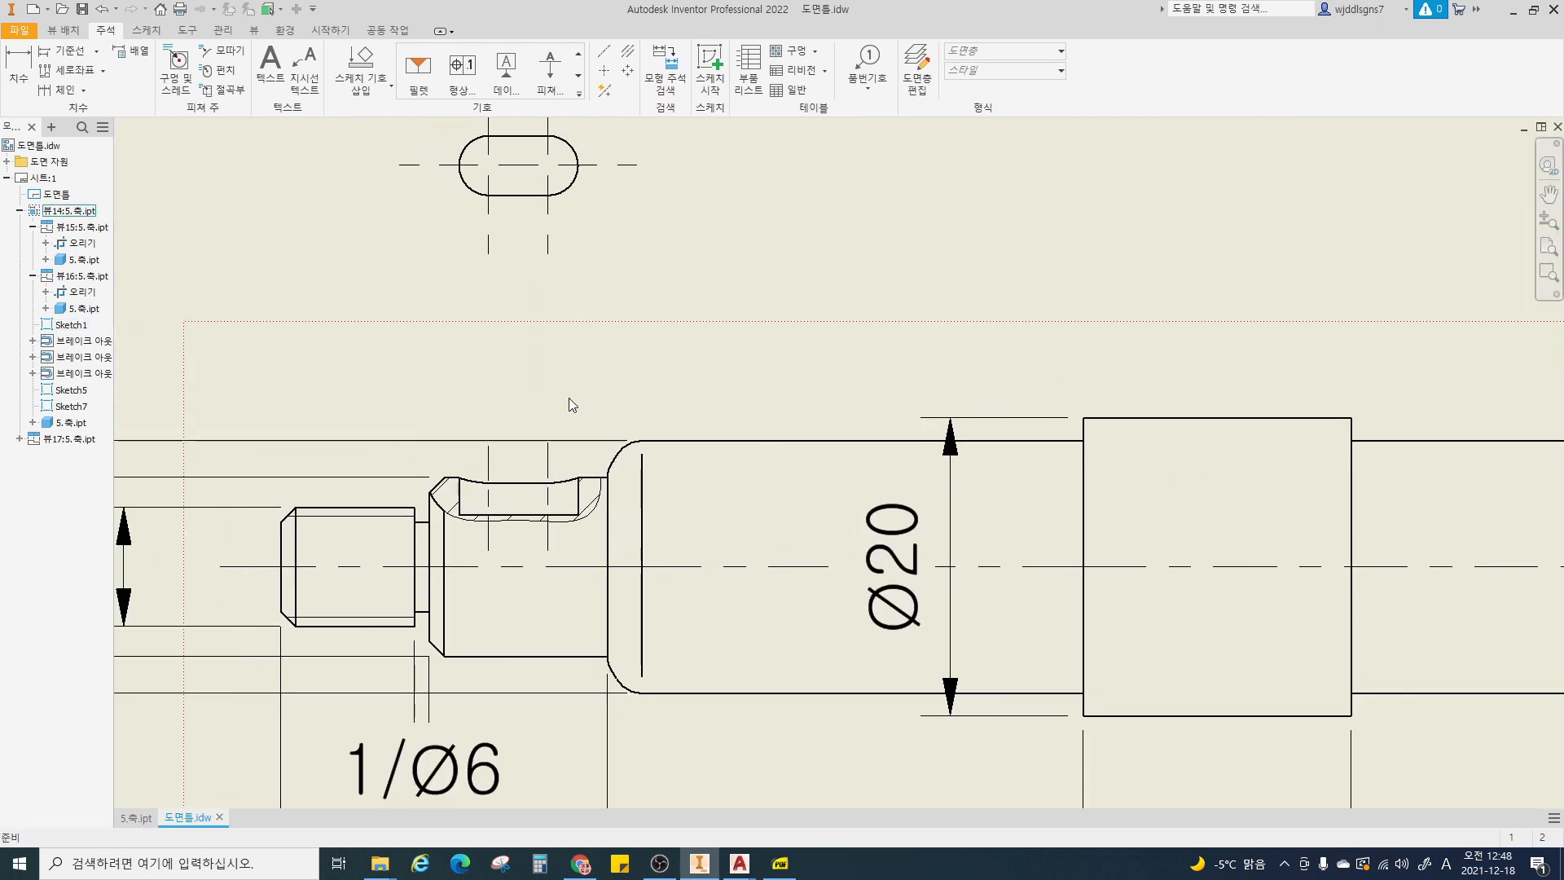
pyautogui.press('d')
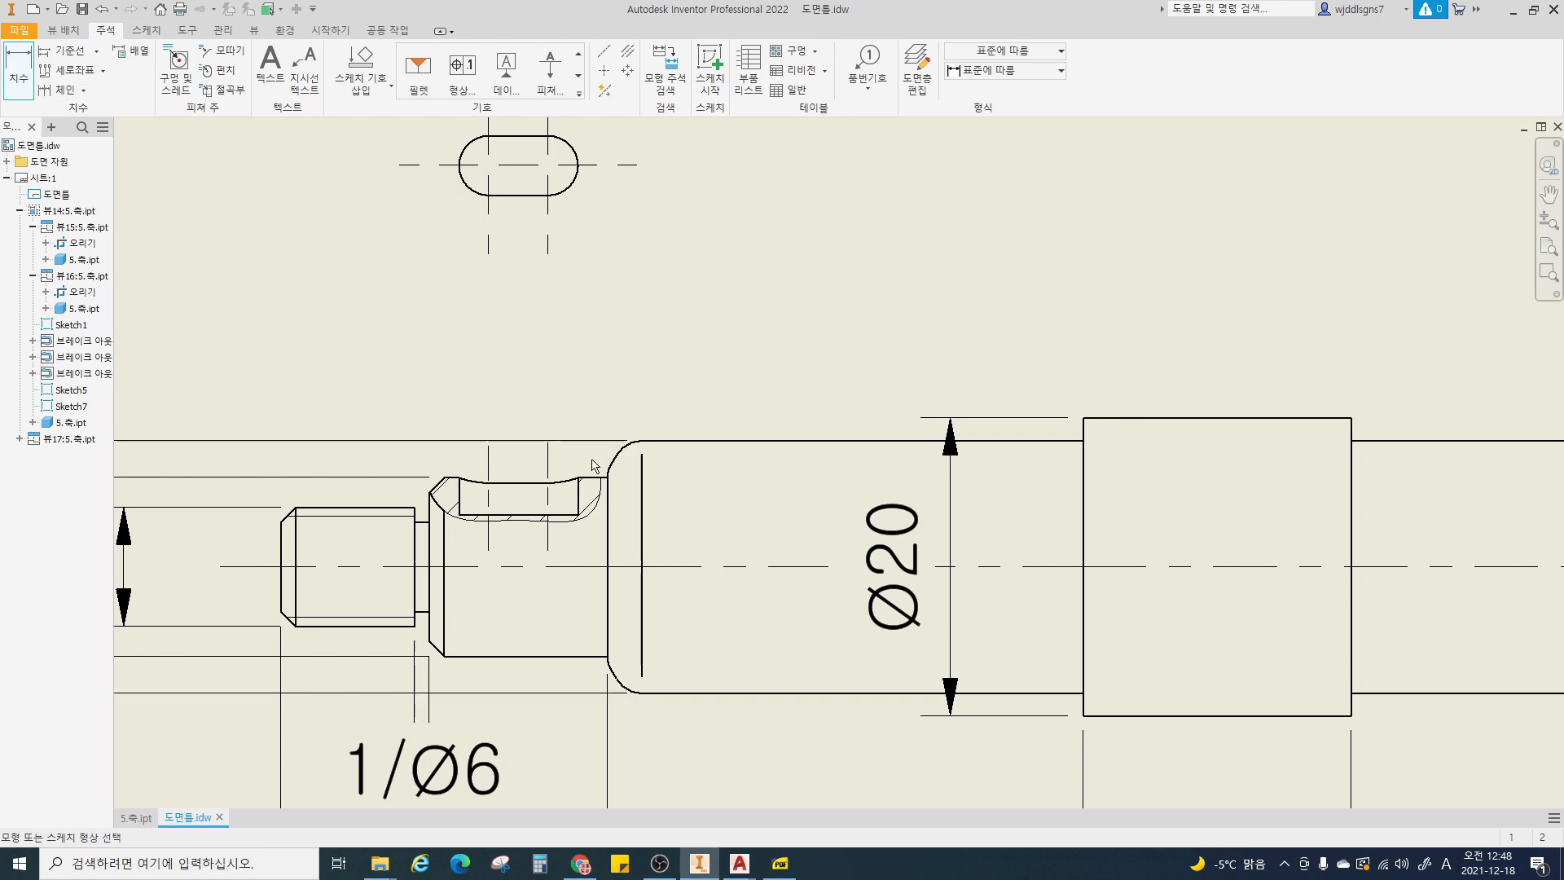
pyautogui.scroll(2, 608, 471)
pyautogui.click(603, 470)
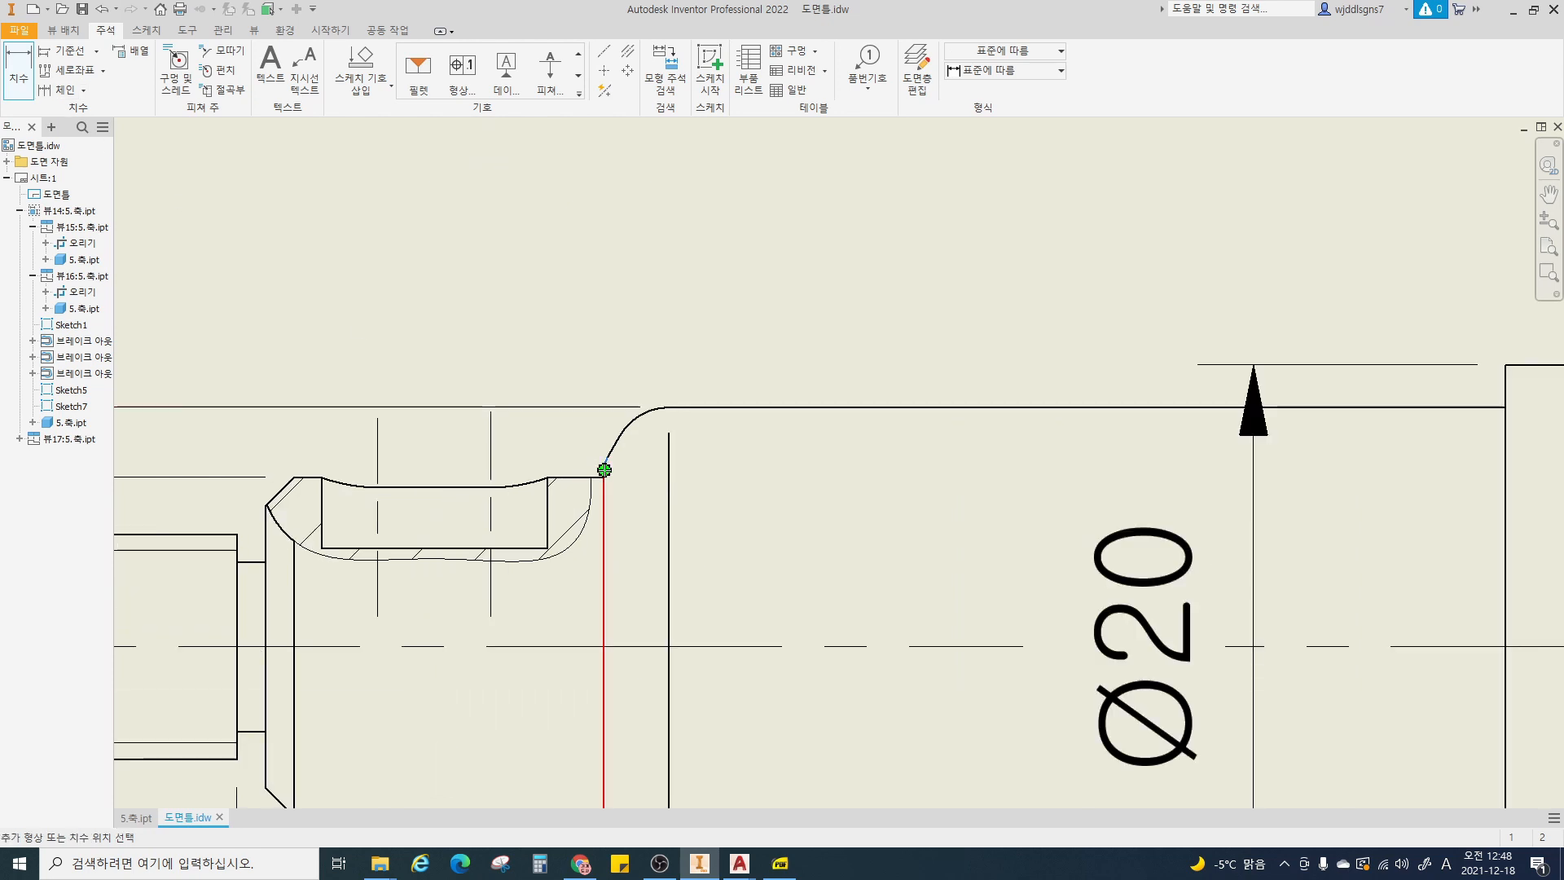
pyautogui.click(548, 513)
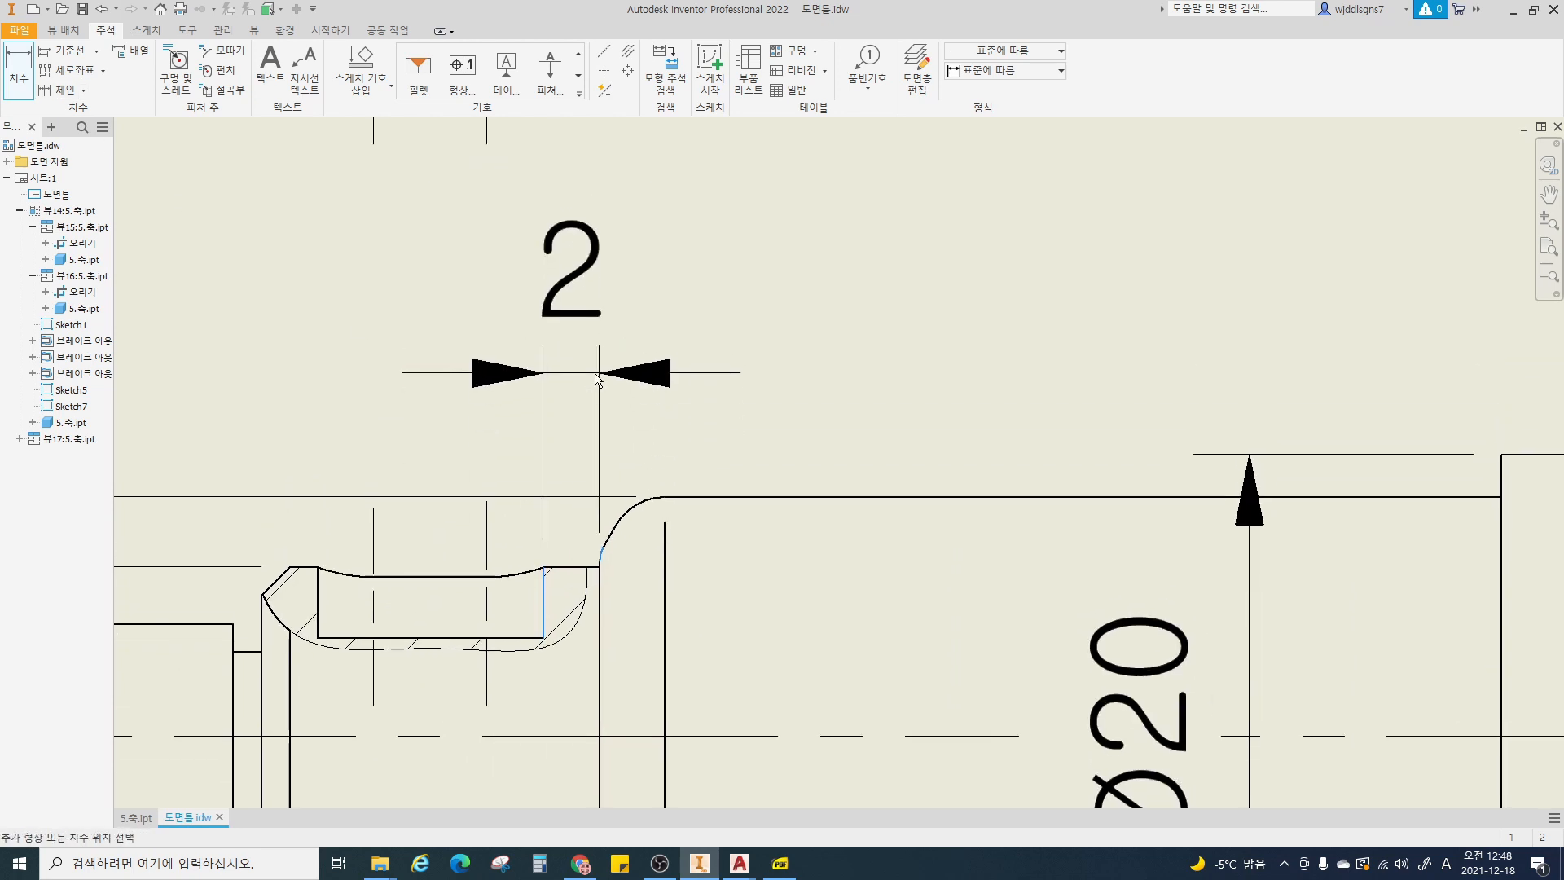
pyautogui.click(597, 375)
# - Dimension the left keyway's length in line with the shoulder distance dimension
pyautogui.click(546, 603)
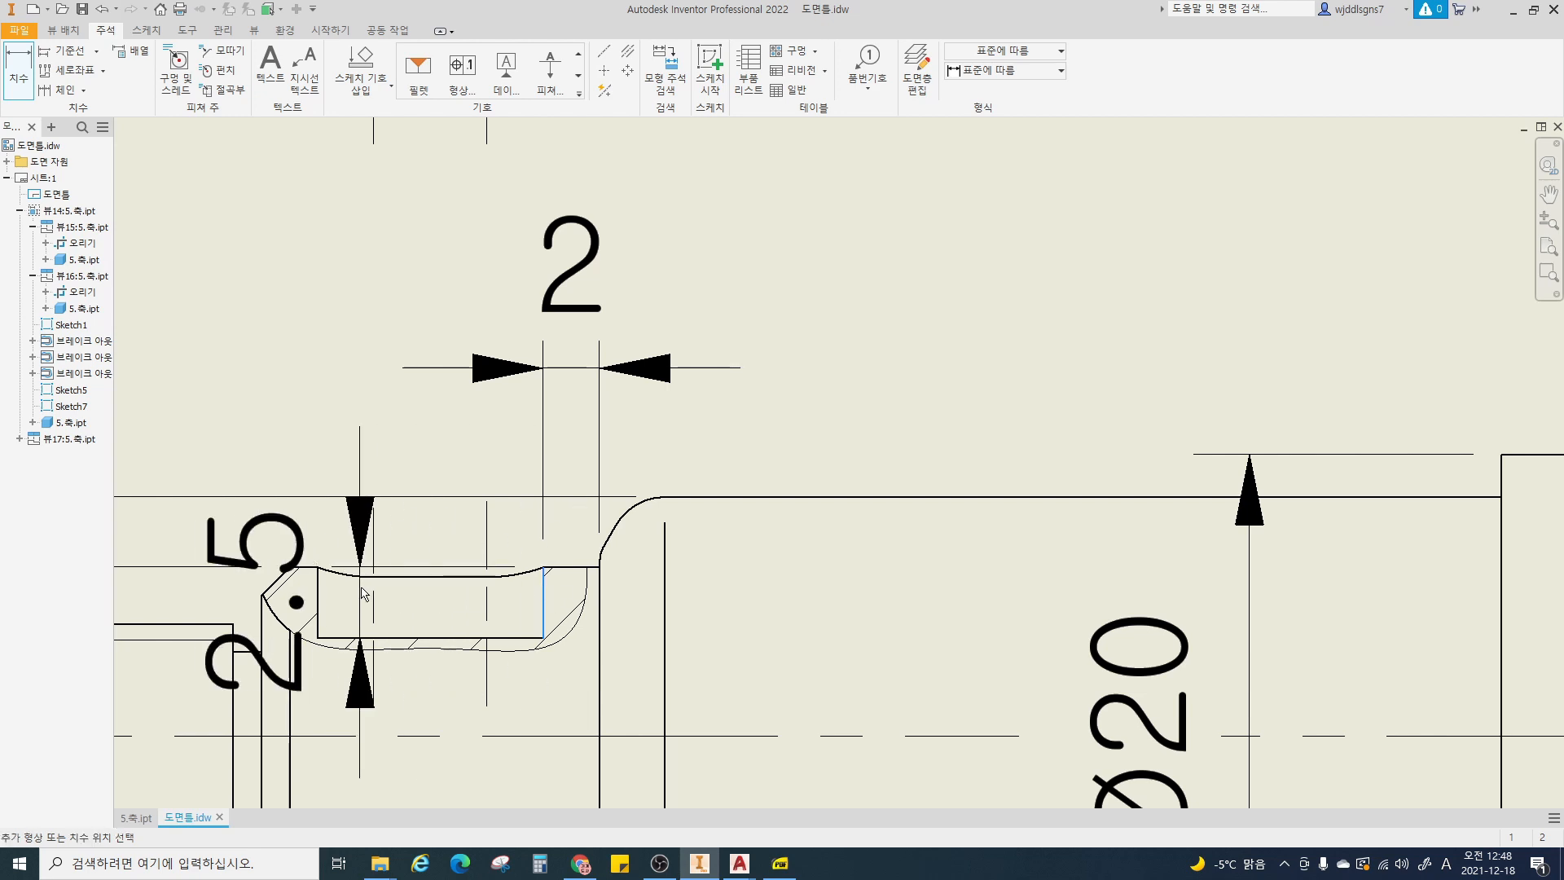
pyautogui.click(320, 587)
pyautogui.click(426, 373)
pyautogui.scroll(-2, 451, 513)
pyautogui.press('Escape')
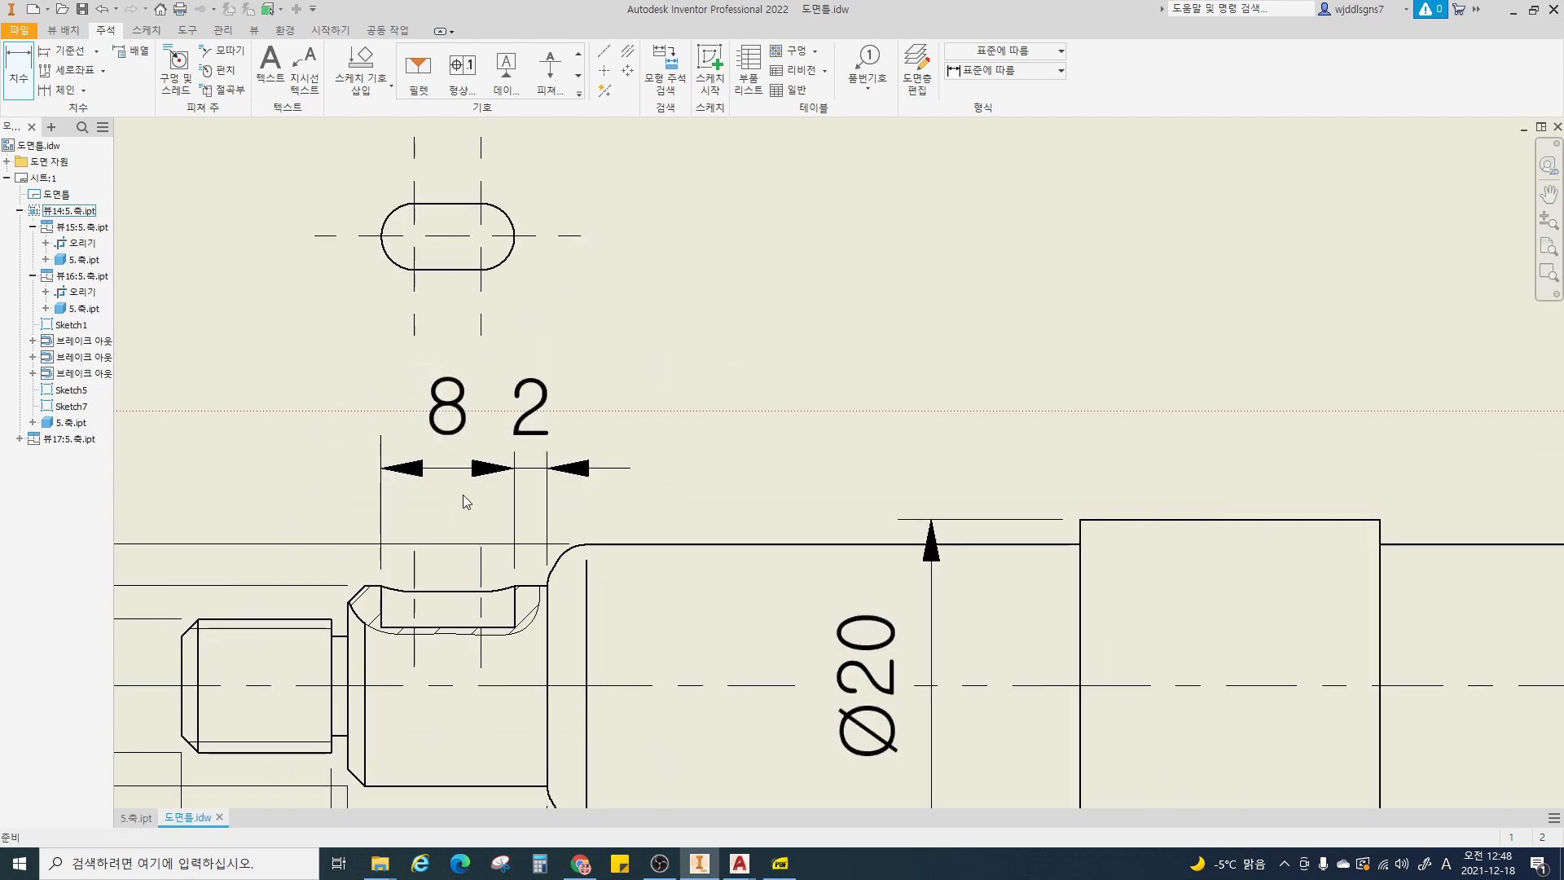
# - Dimension the left keyway's depth to the right of the shoulder and move the dimension text above the shaft outline
pyautogui.moveTo(514, 593)
pyautogui.mouseDown(button='middle')
pyautogui.moveTo(526, 518)
pyautogui.moveTo(633, 524)
pyautogui.mouseUp(button='middle')
pyautogui.scroll(3, 527, 519)
pyautogui.scroll(-2, 527, 519)
pyautogui.press('d')
pyautogui.click(643, 511)
pyautogui.click(613, 557)
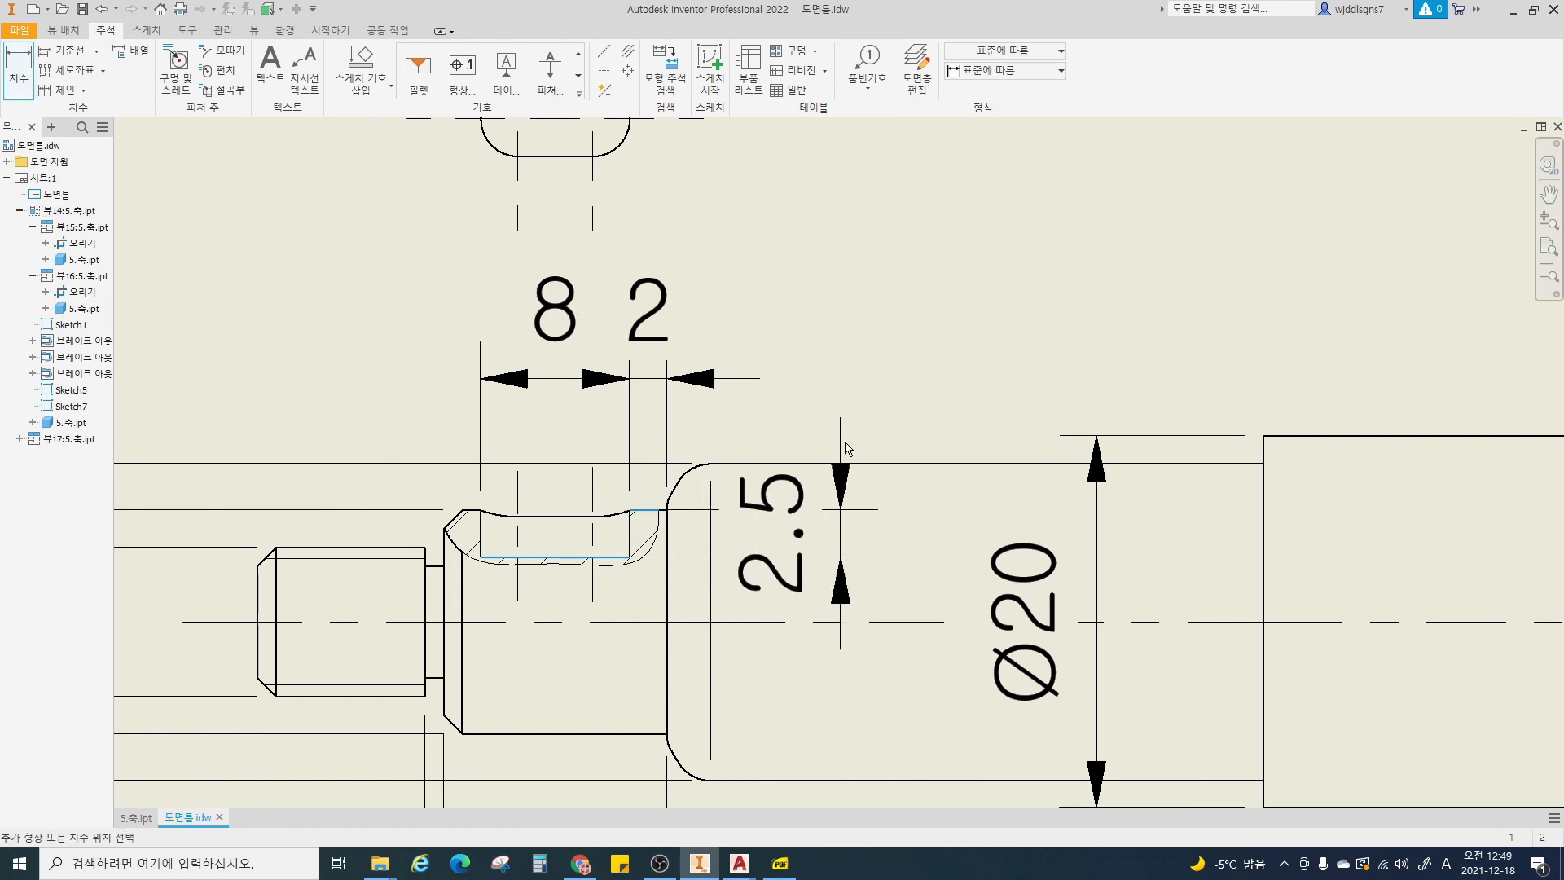
pyautogui.click(899, 428)
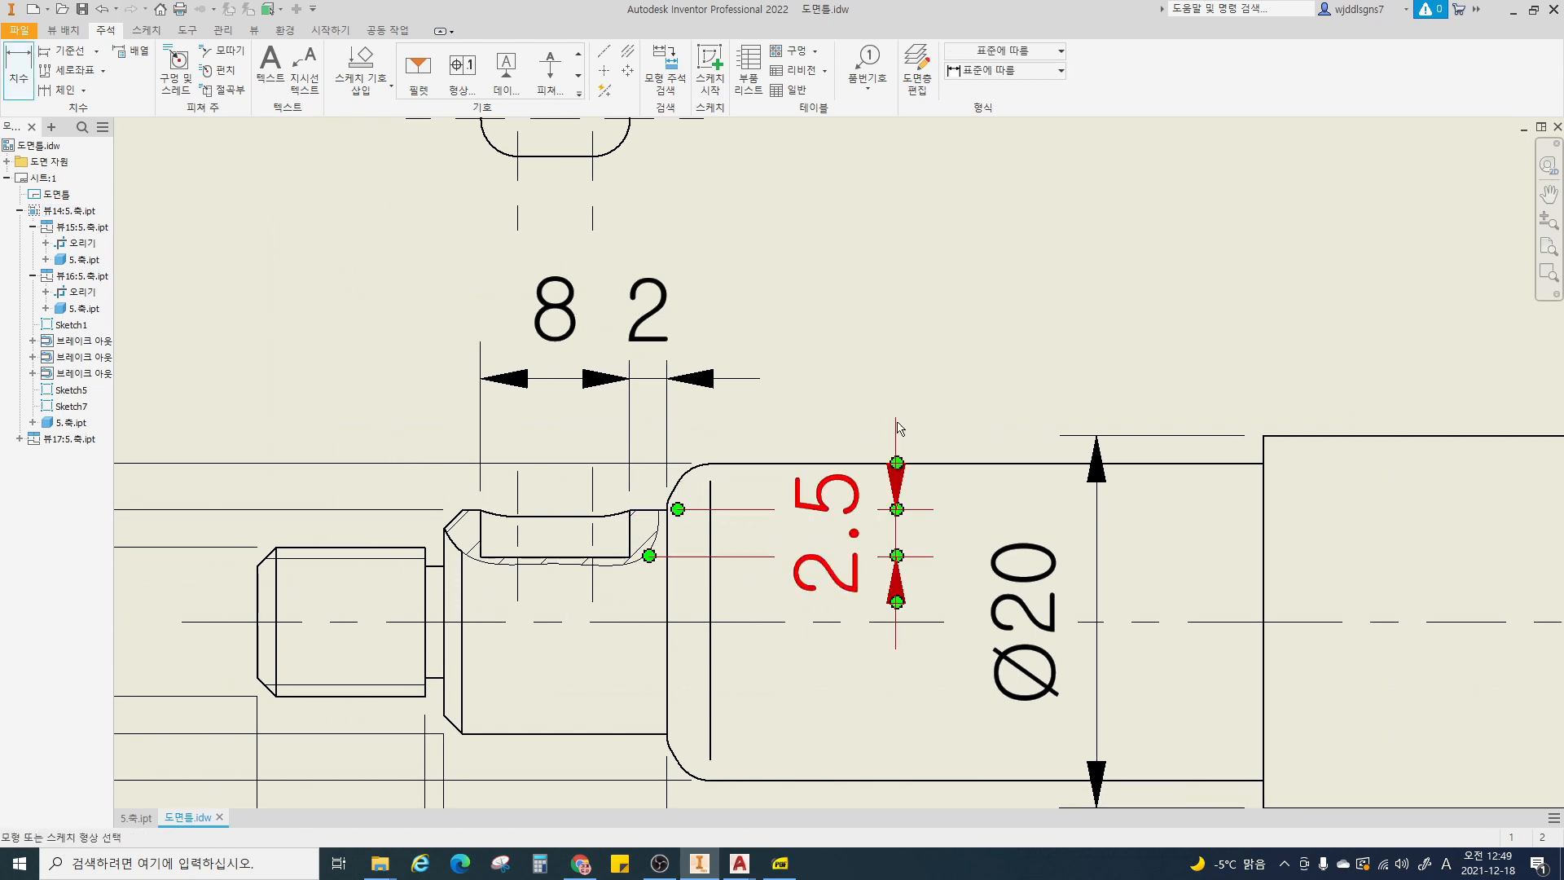
pyautogui.press('Escape')
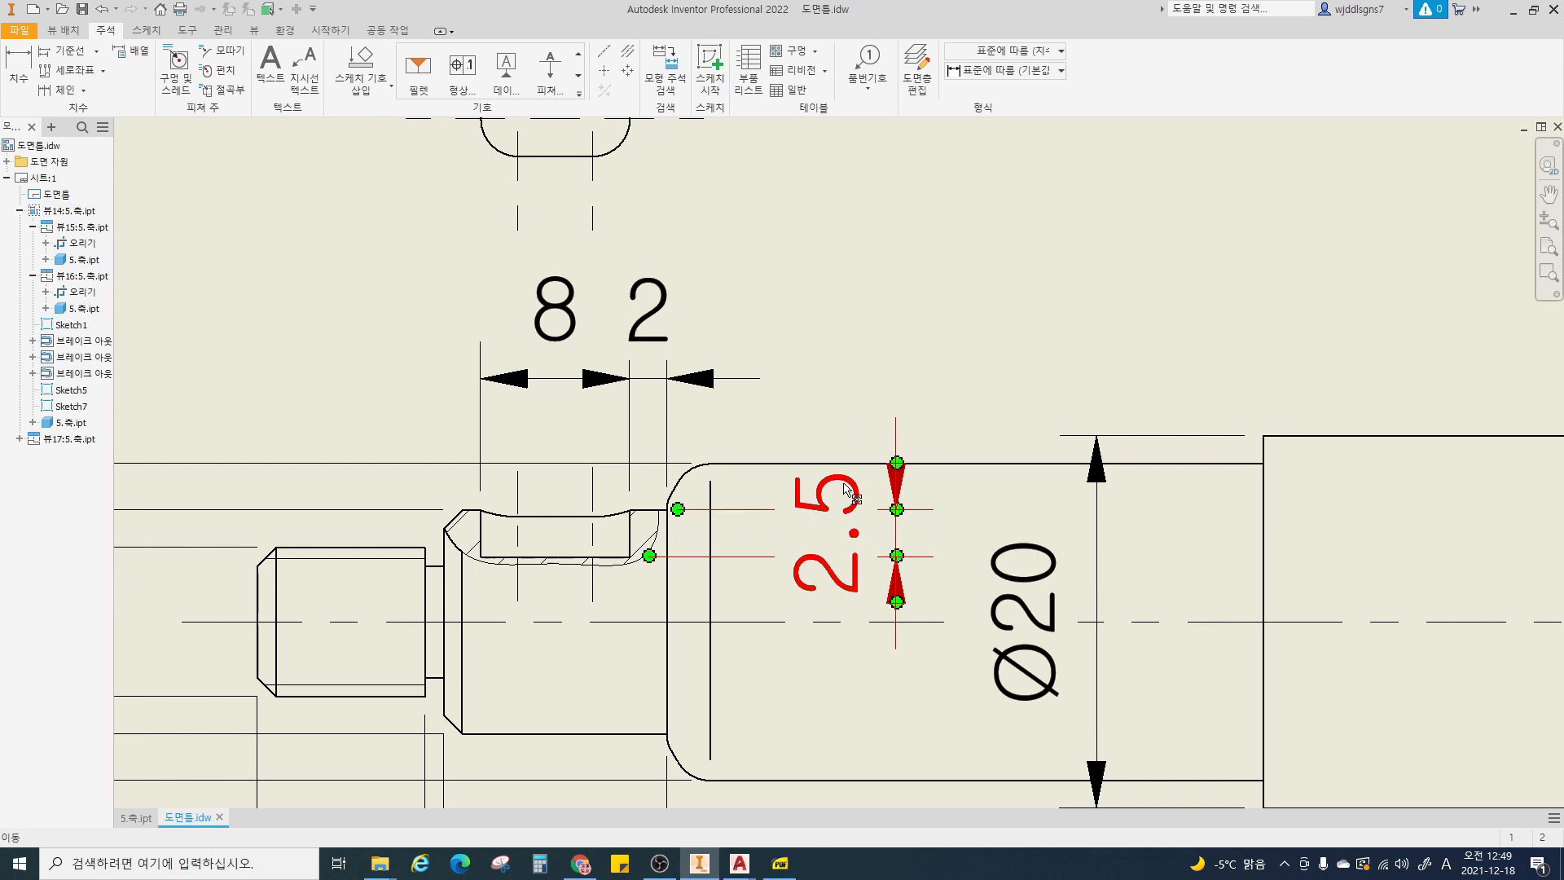
pyautogui.moveTo(892, 538); pyautogui.dragTo(882, 267)
# - Apply a deviation tolerance of +0.1 upper and 0 lower to the left keyway's depth dimension
pyautogui.moveTo(834, 292); pyautogui.dragTo(1002, 338, button='middle')
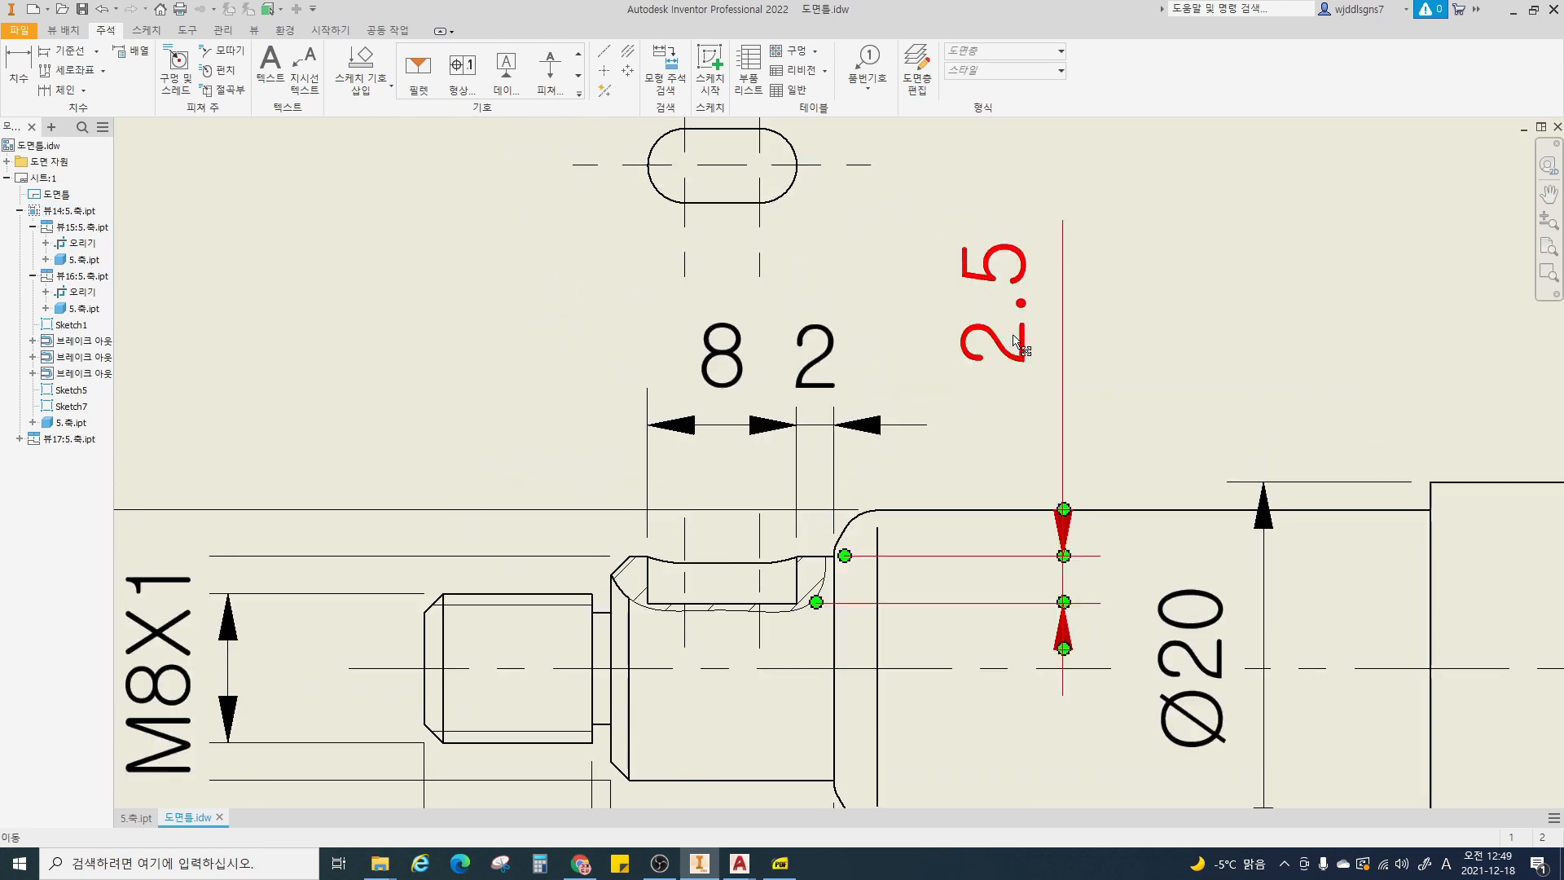
pyautogui.doubleClick(1001, 338)
pyautogui.click(544, 369)
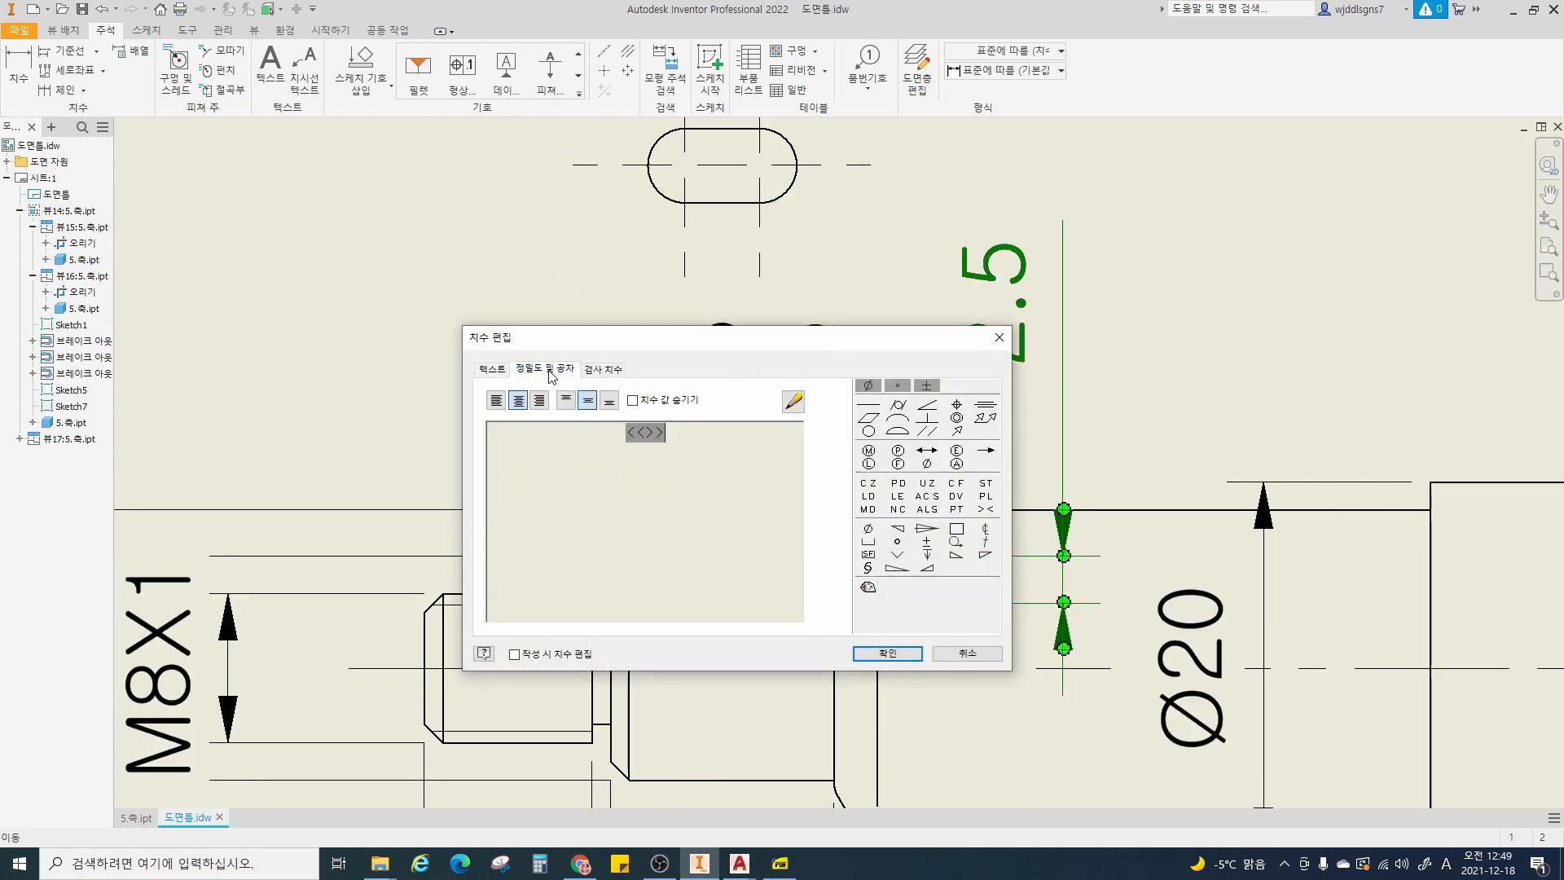
pyautogui.click(521, 470)
pyautogui.click(512, 482)
pyautogui.moveTo(562, 565); pyautogui.dragTo(496, 565)
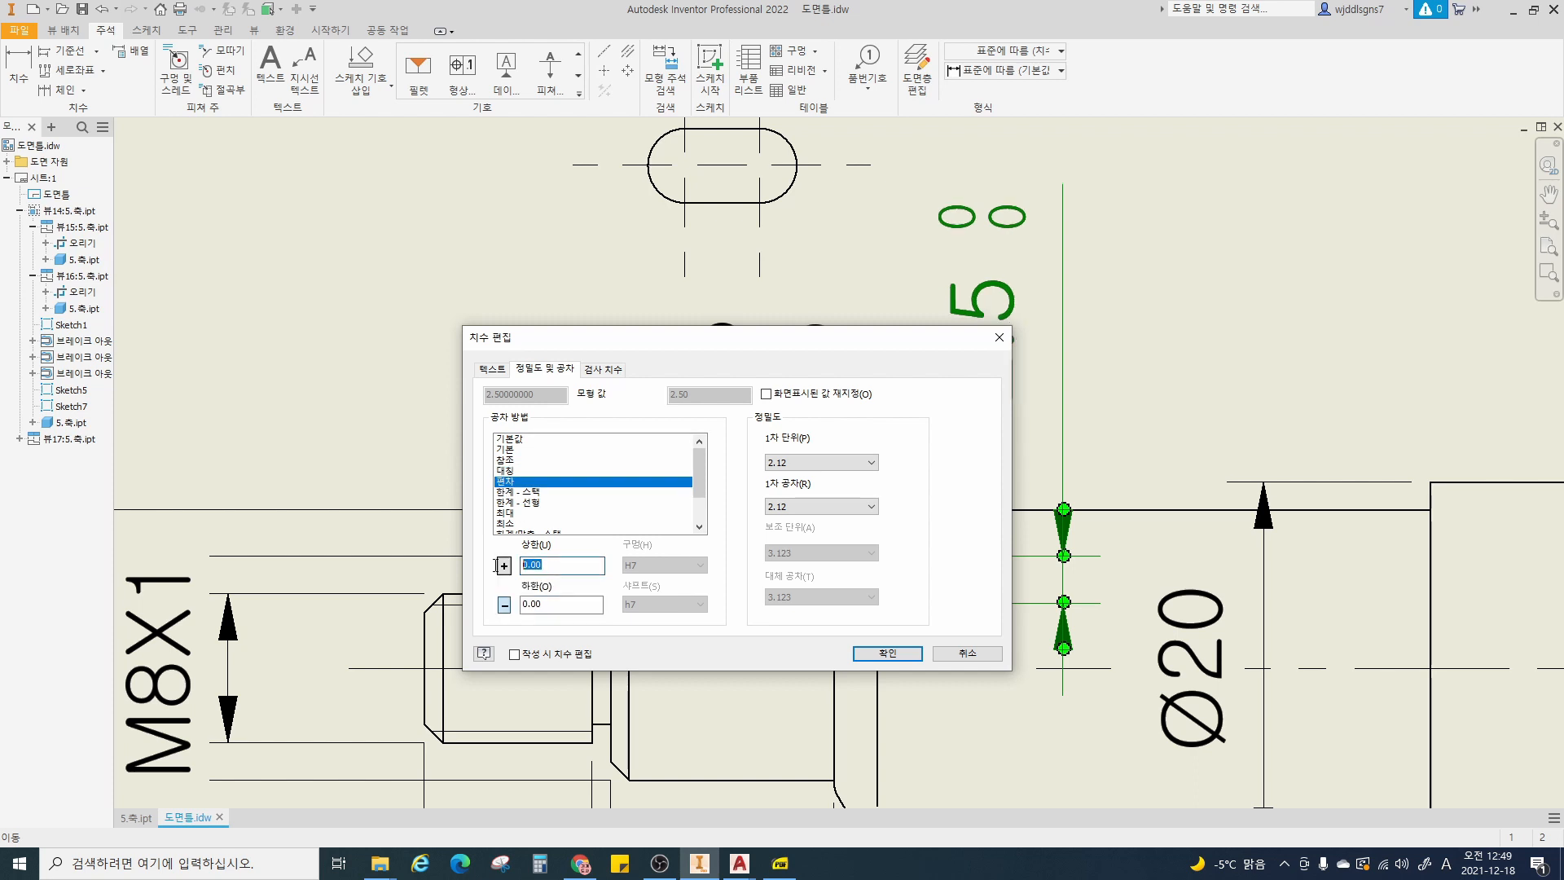
pyautogui.write('0')
pyautogui.click(887, 652)
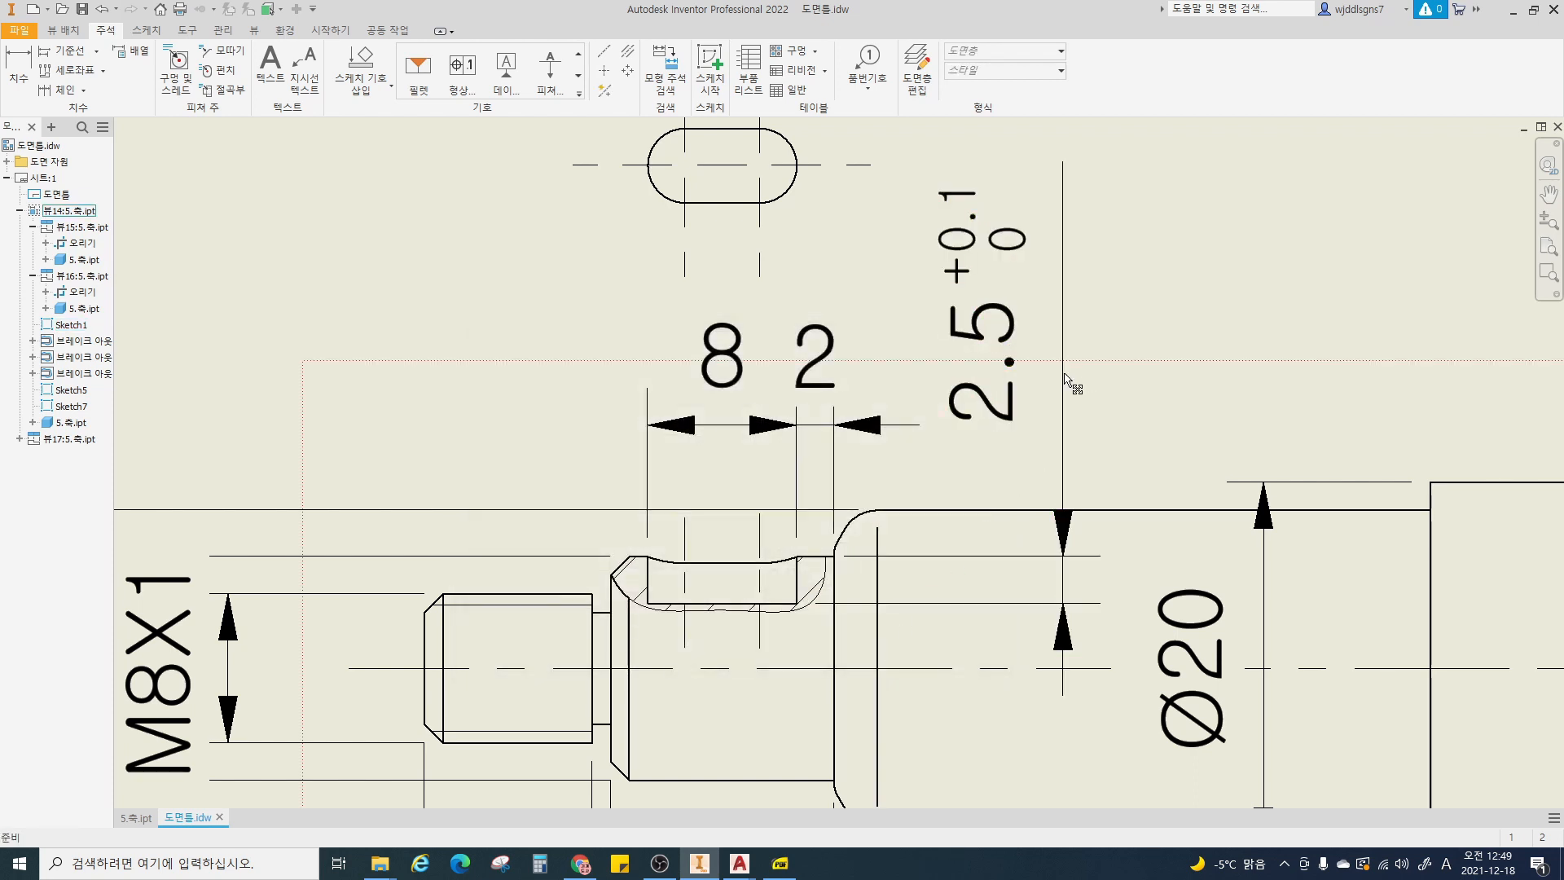
# - Dimension the width of the small keyway view above the shaft and append the fit N9 to its value
pyautogui.scroll(2, 1010, 383)
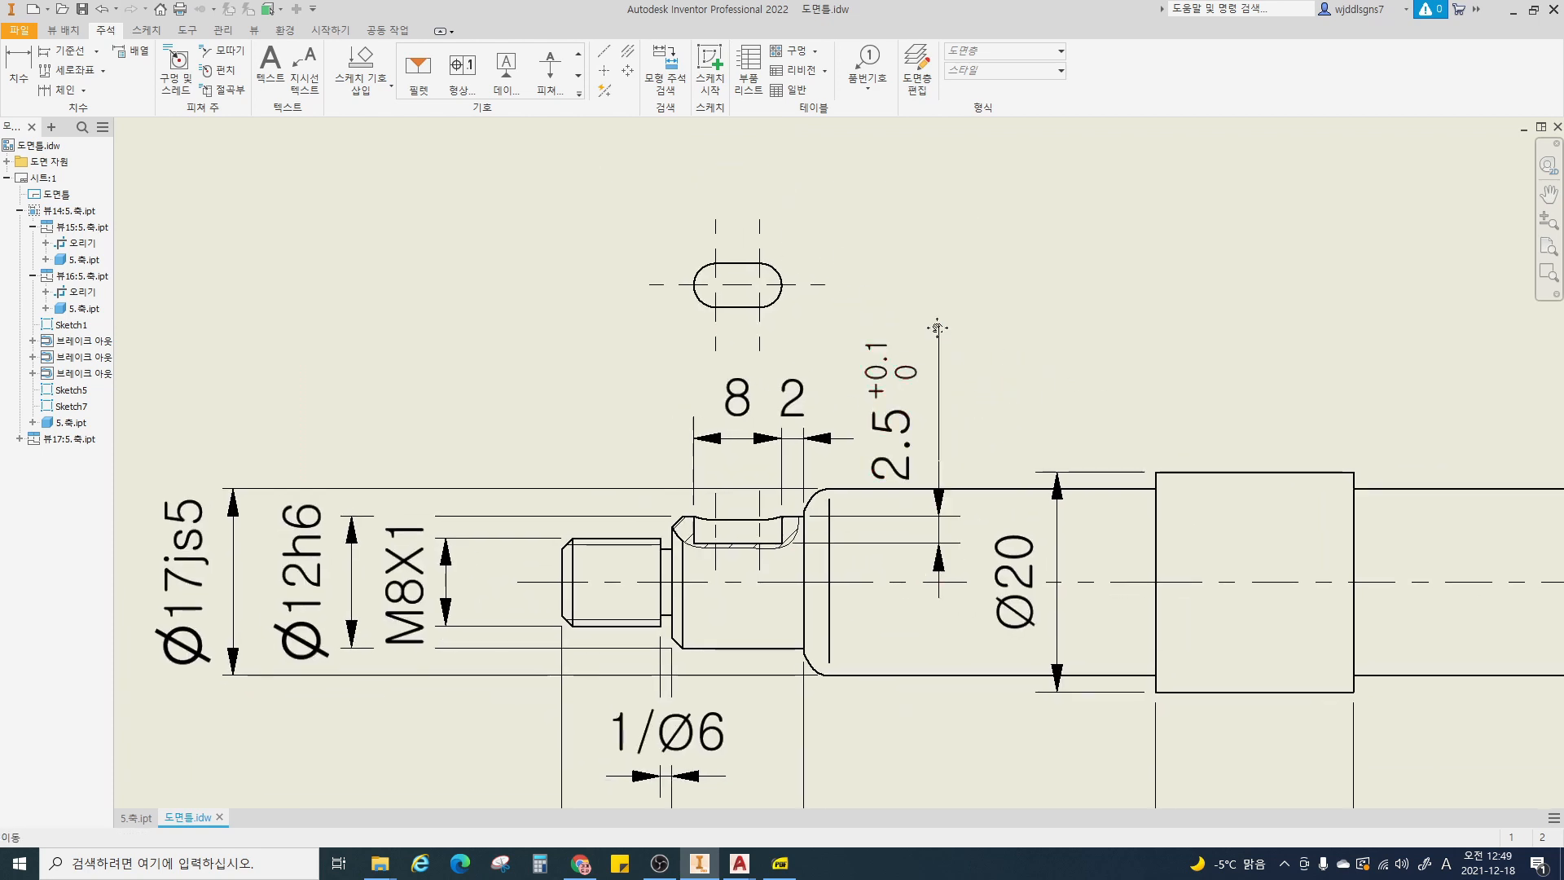
pyautogui.scroll(1, 843, 354)
pyautogui.click(18, 71)
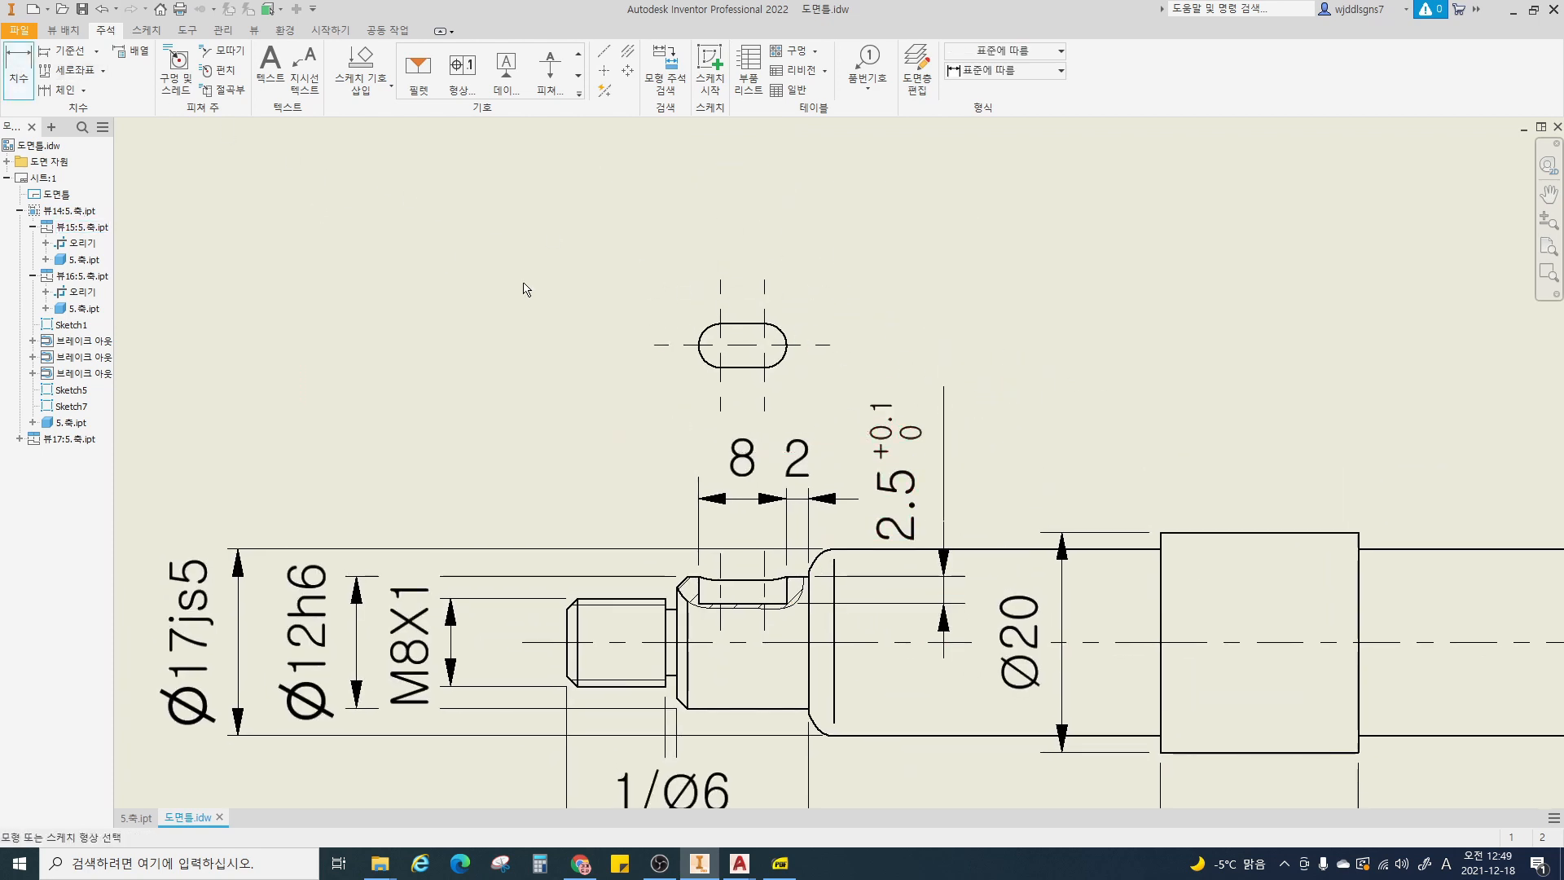
pyautogui.scroll(-3, 619, 314)
pyautogui.click(807, 336)
pyautogui.click(808, 417)
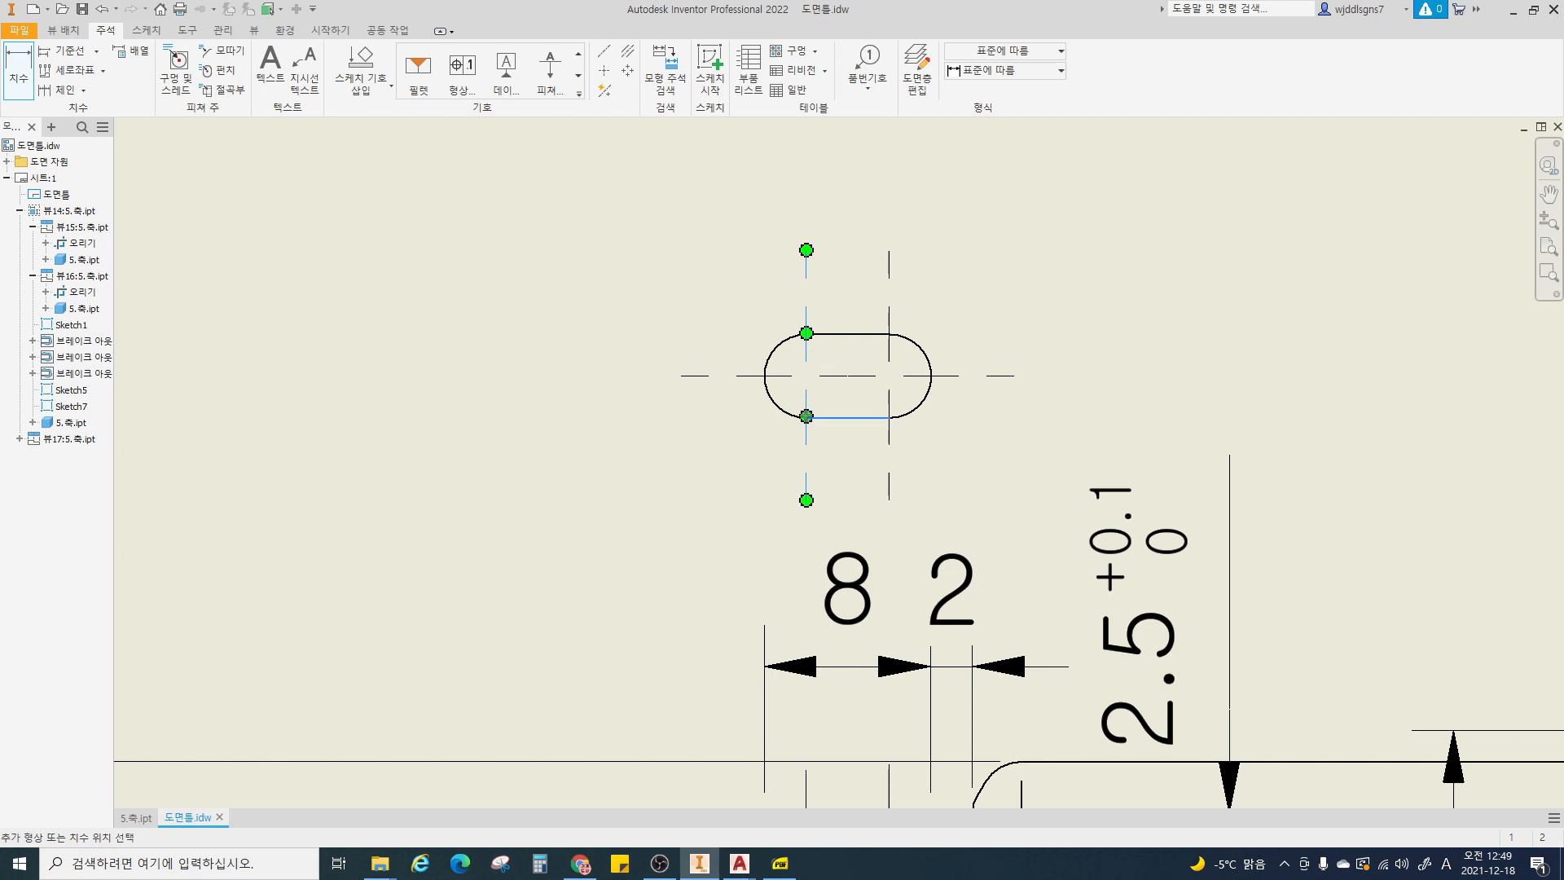
pyautogui.doubleClick(548, 372)
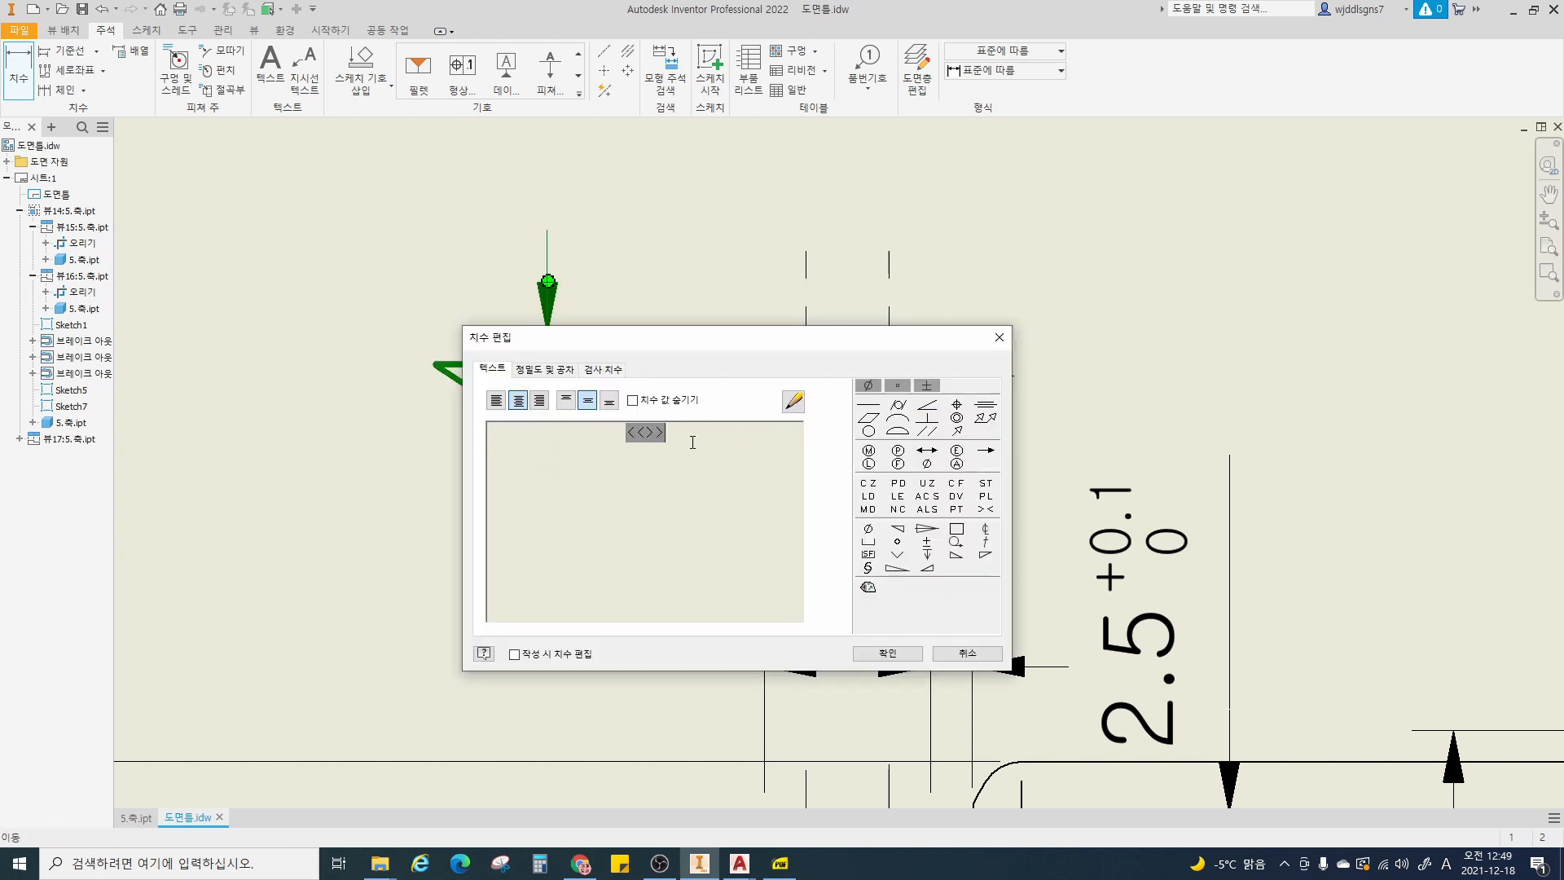
pyautogui.write('N9')
pyautogui.press('Return')
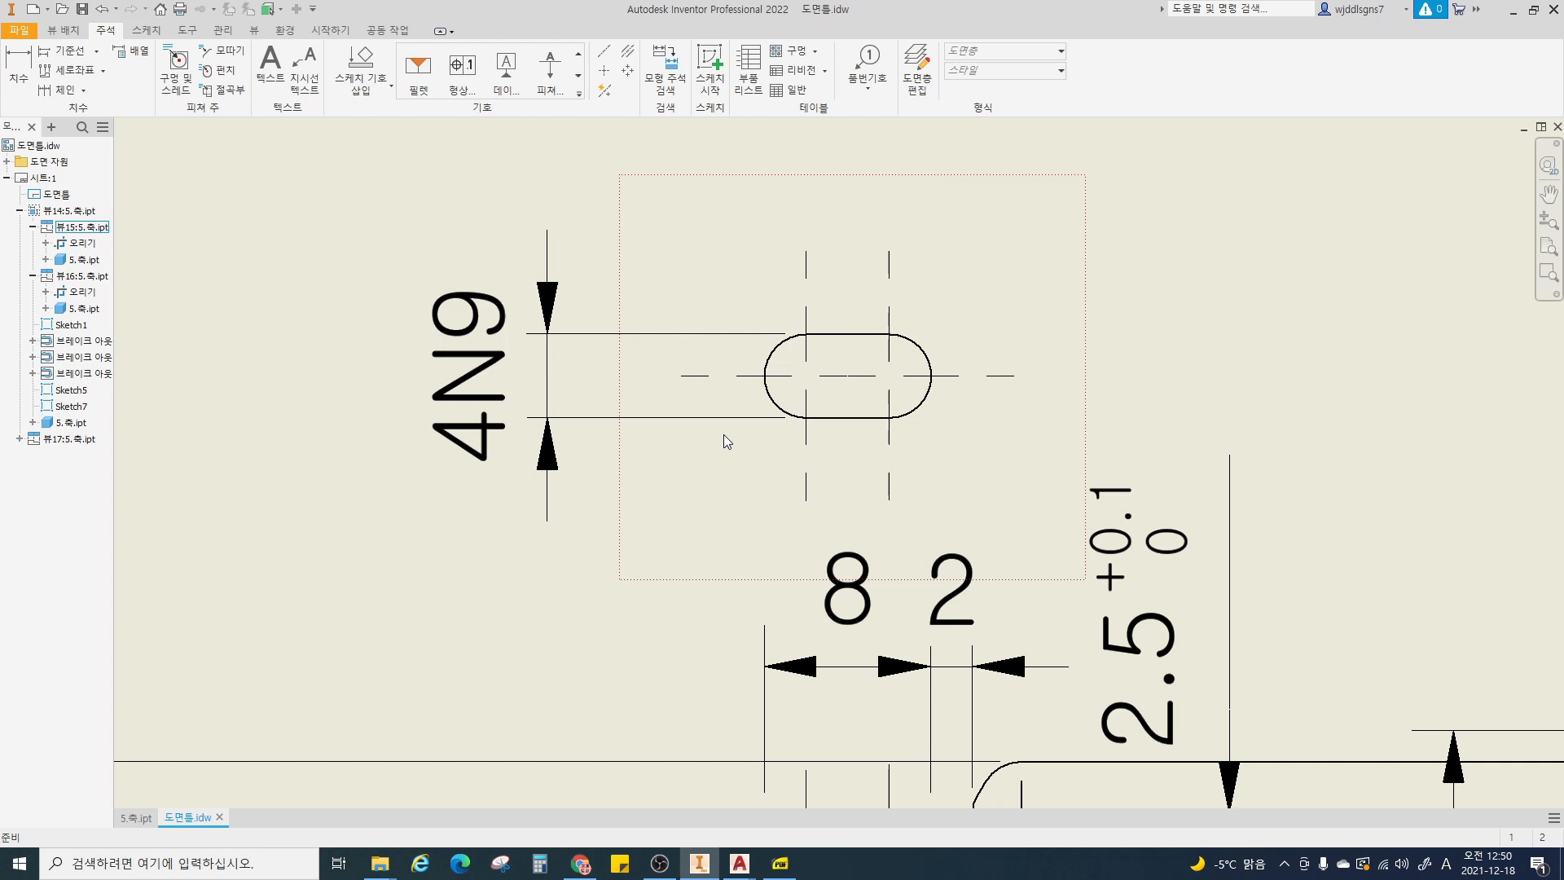
# - Apply a deviation tolerance of +0.1 upper and 0 lower to the left keyway's length dimension
pyautogui.moveTo(723, 434); pyautogui.dragTo(643, 384, button='middle')
pyautogui.doubleClick(786, 539)
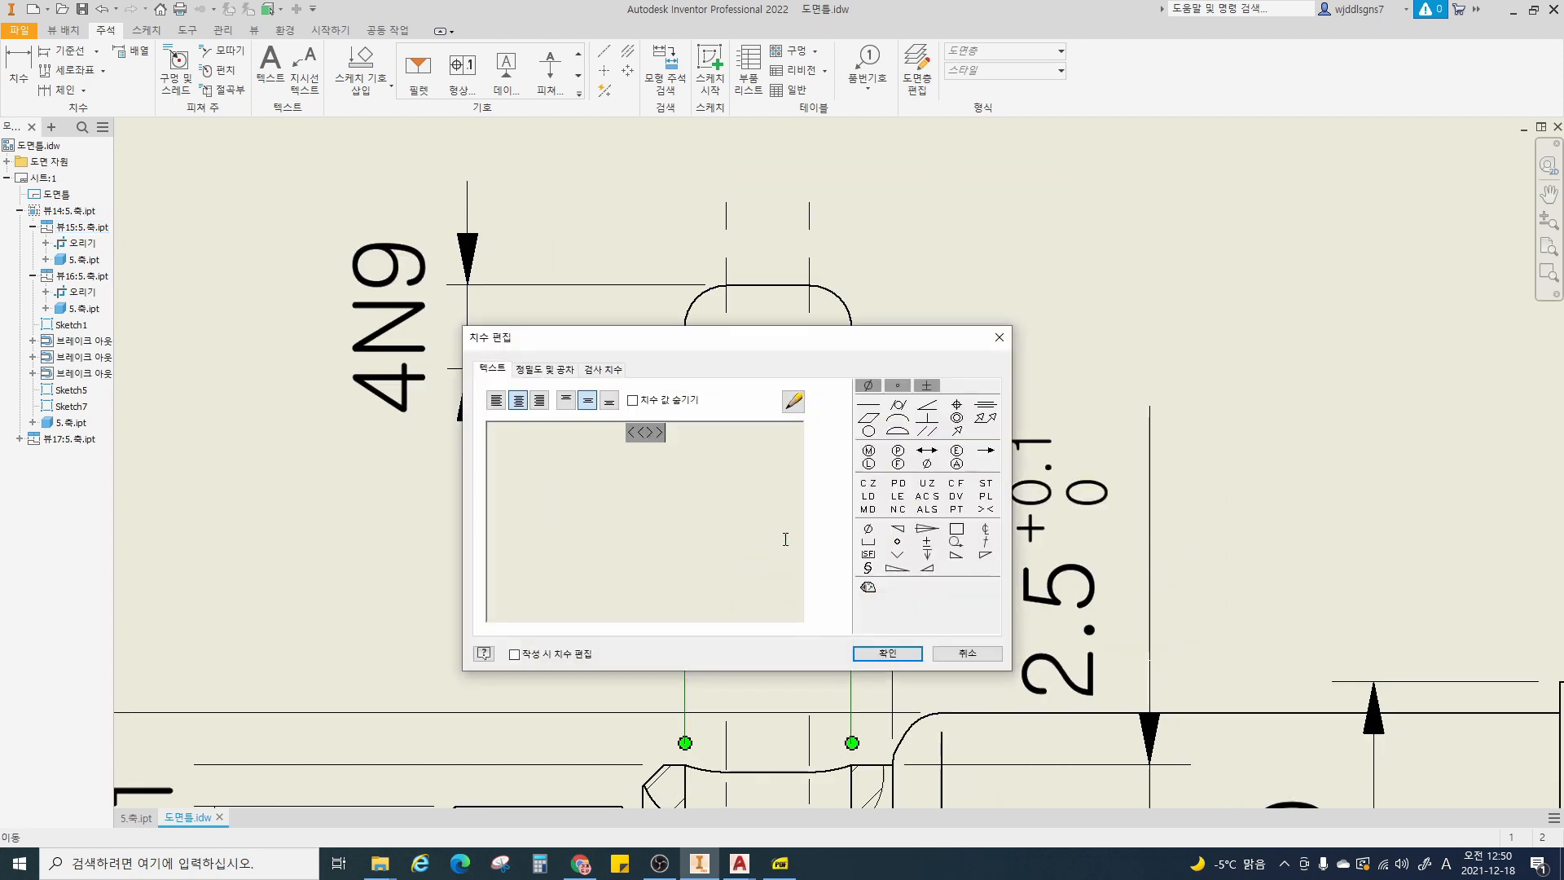
pyautogui.press('Escape')
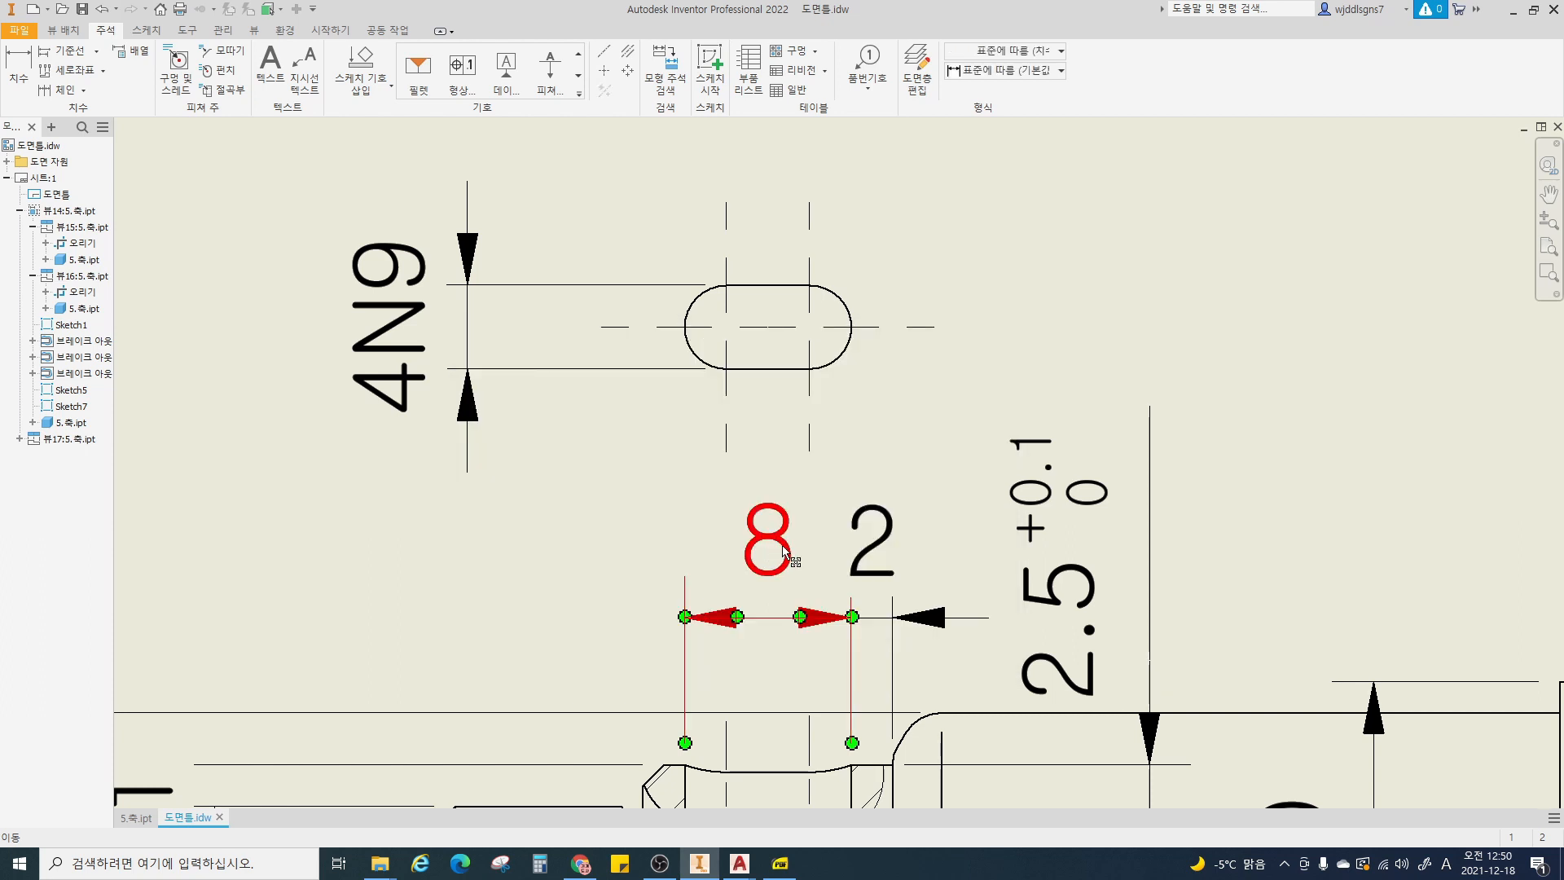
pyautogui.doubleClick(732, 519)
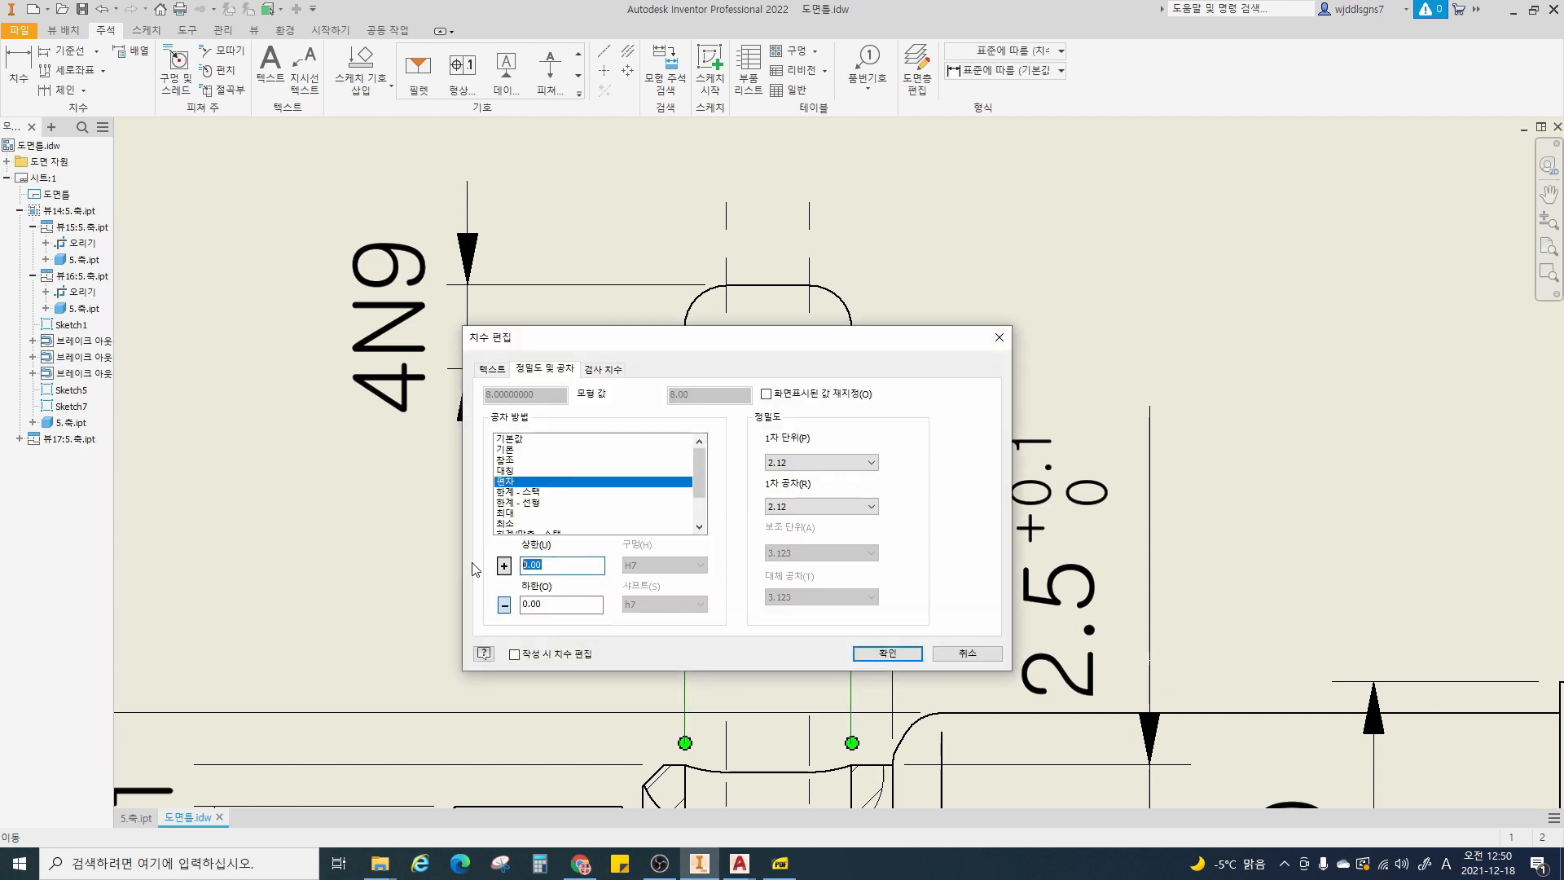
pyautogui.click(878, 651)
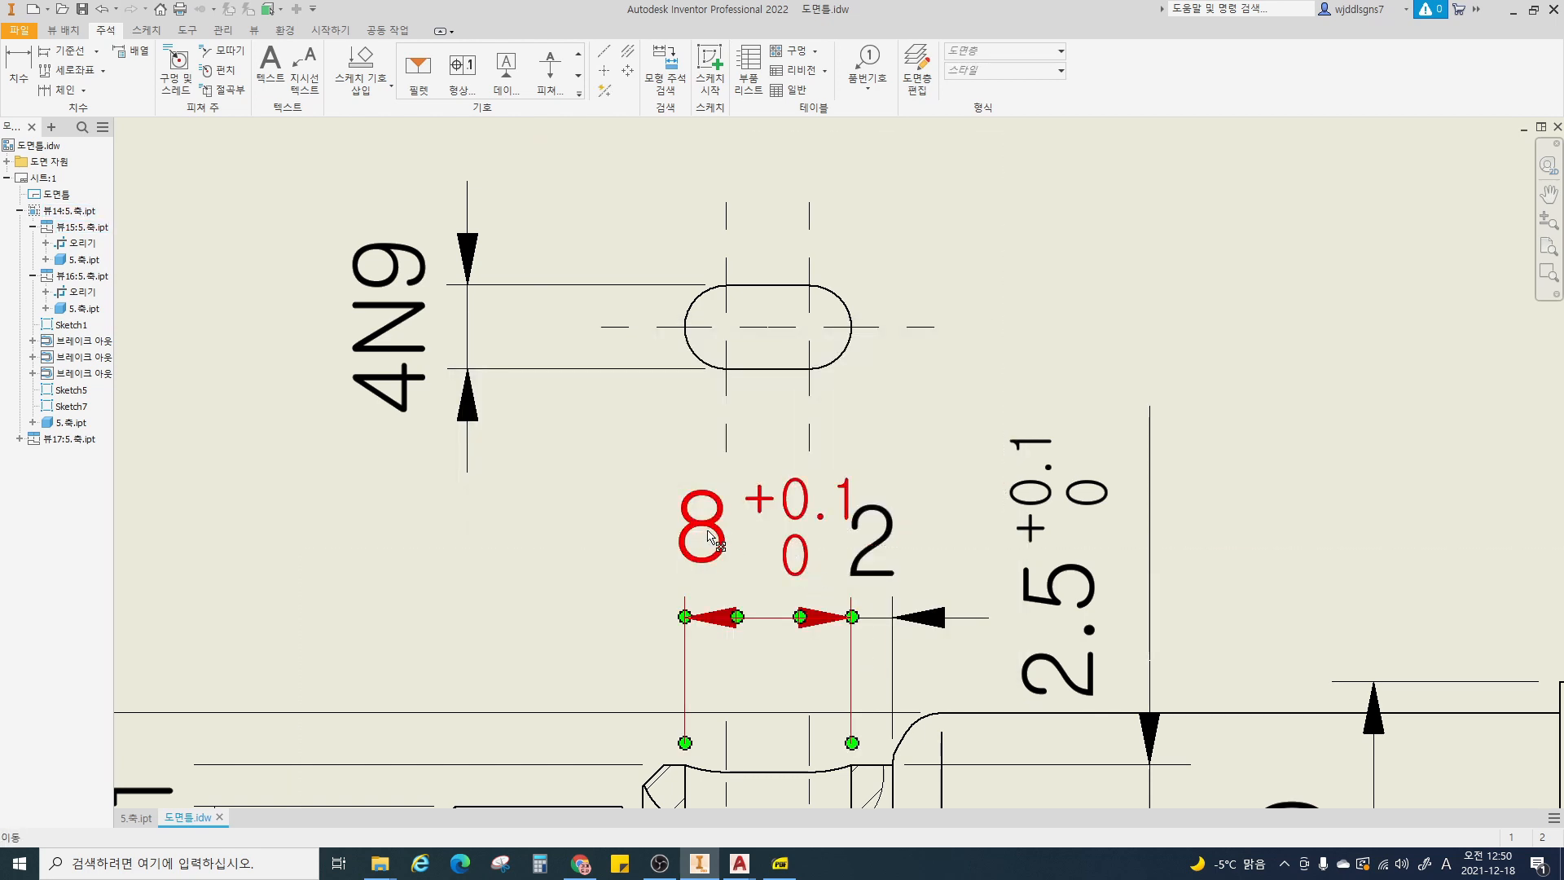
pyautogui.moveTo(794, 561); pyautogui.dragTo(687, 562)
pyautogui.scroll(-3, 770, 562)
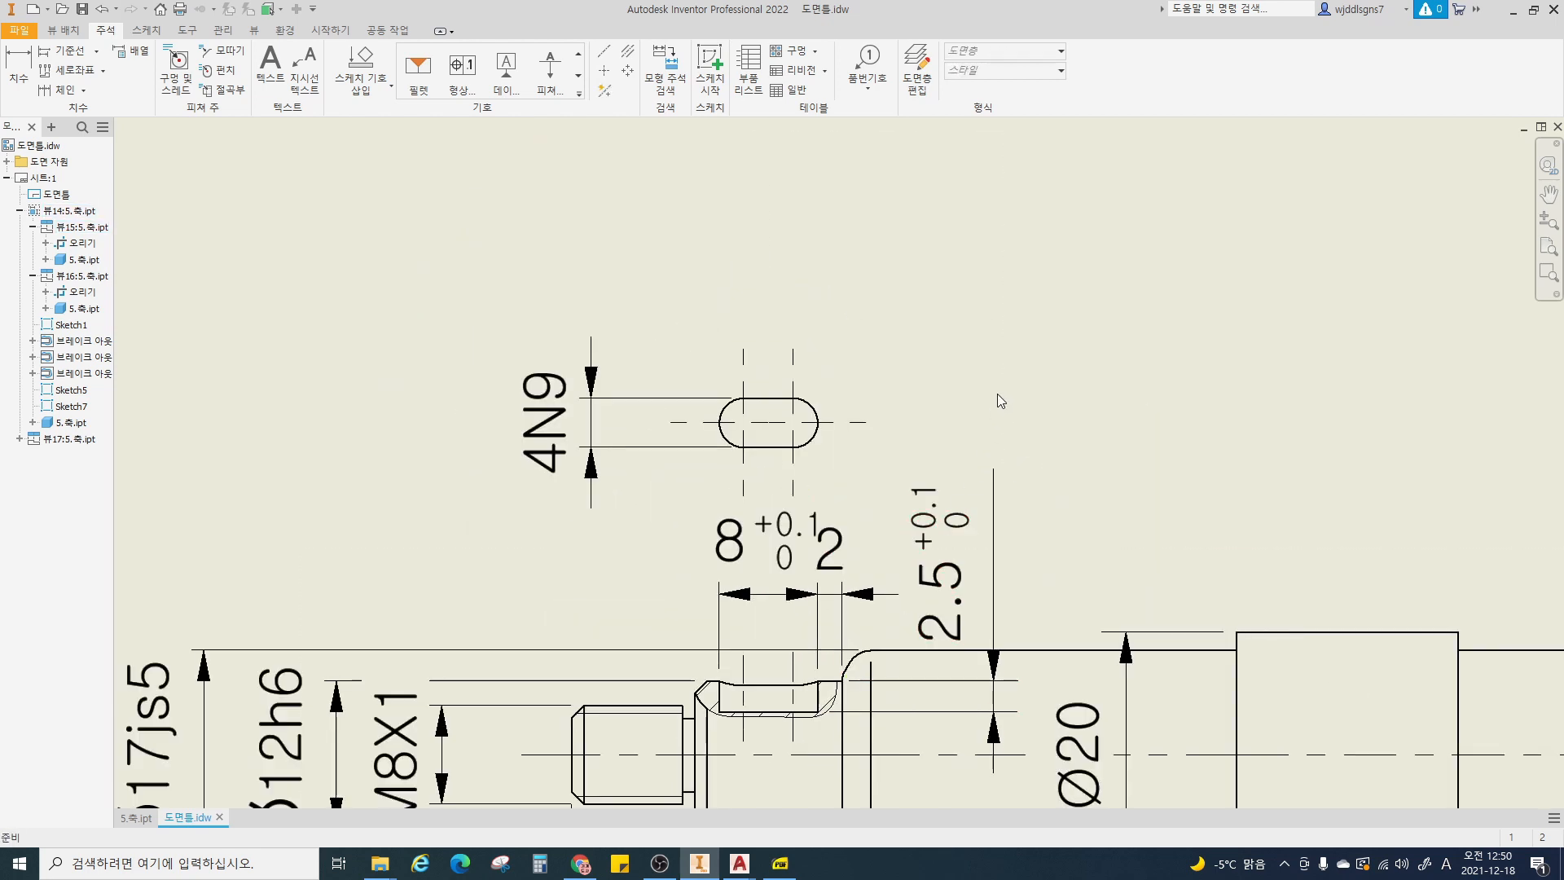
# - Dimension the end radius of the small keyway view above the shaft and replace its value with the text (R)
pyautogui.click(29, 66)
pyautogui.scroll(4, 783, 403)
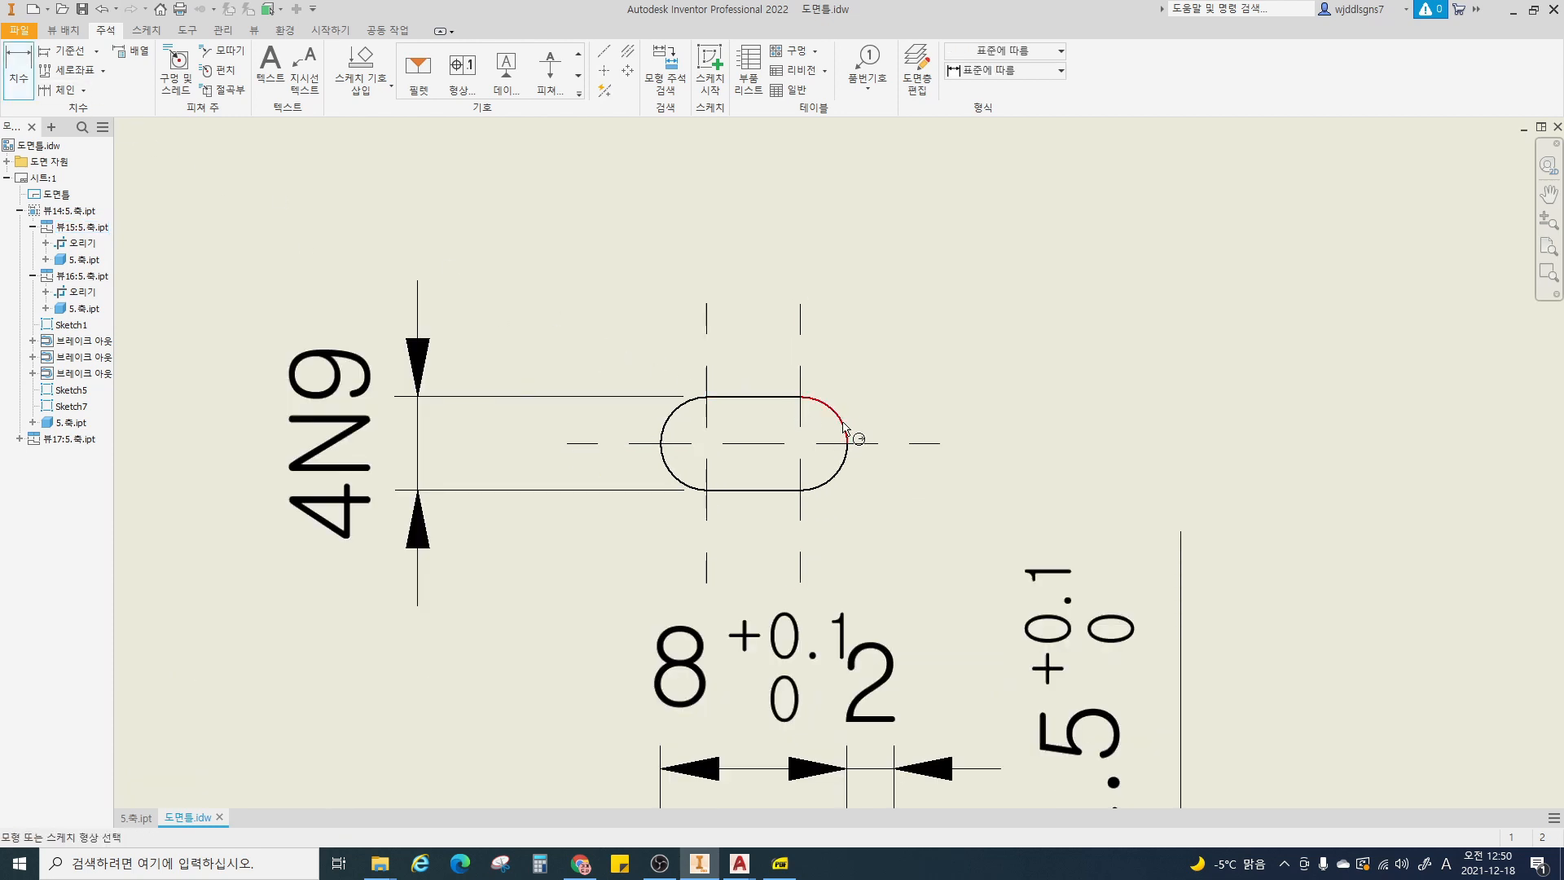
pyautogui.click(845, 429)
pyautogui.click(968, 320)
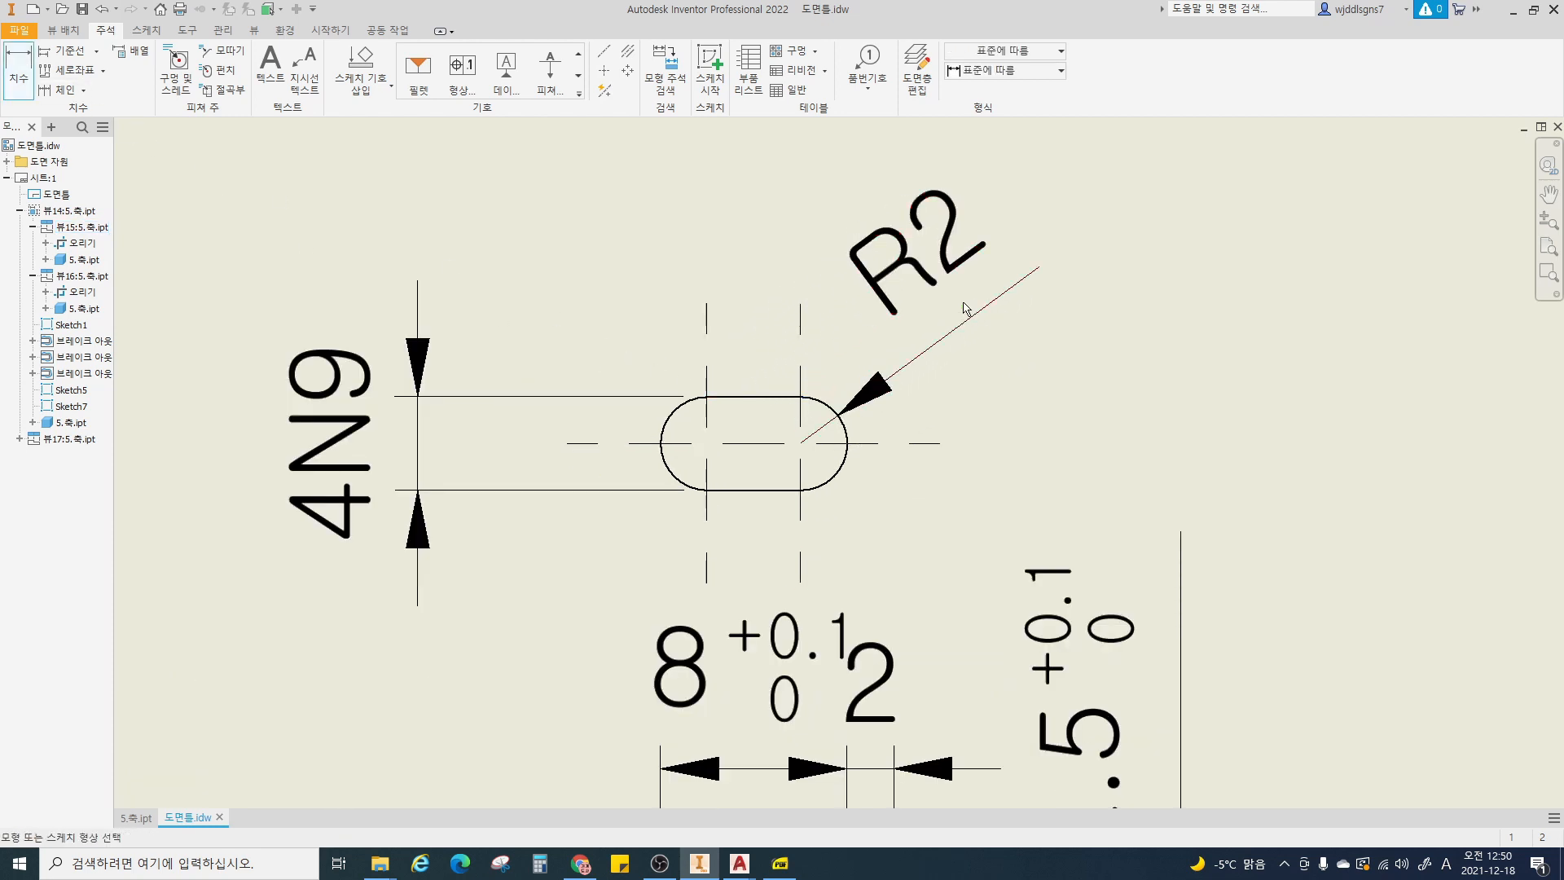
pyautogui.doubleClick(916, 283)
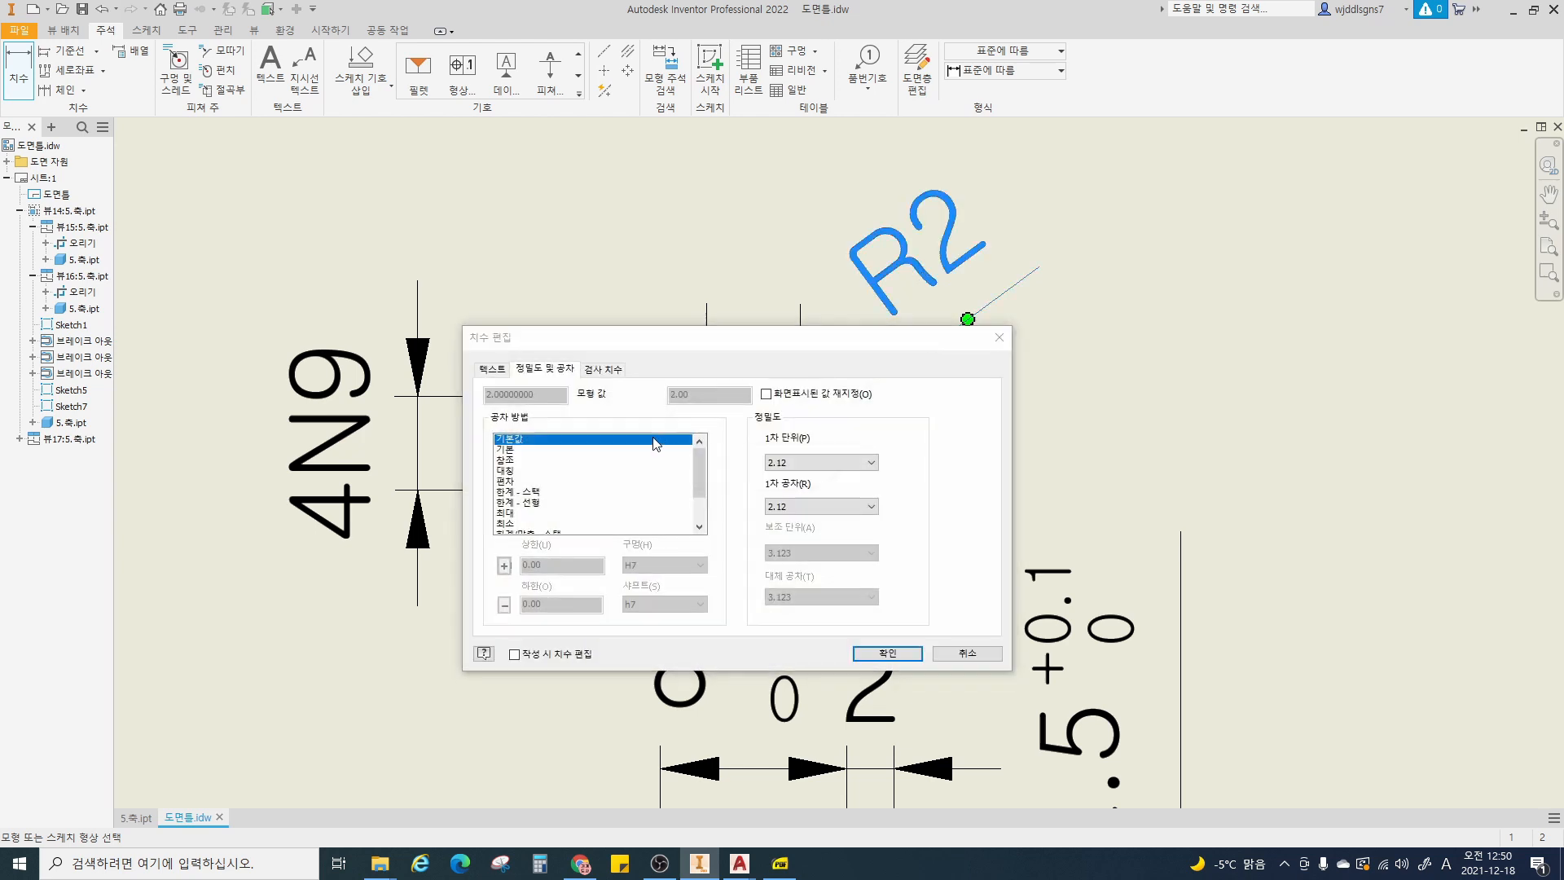
pyautogui.click(481, 370)
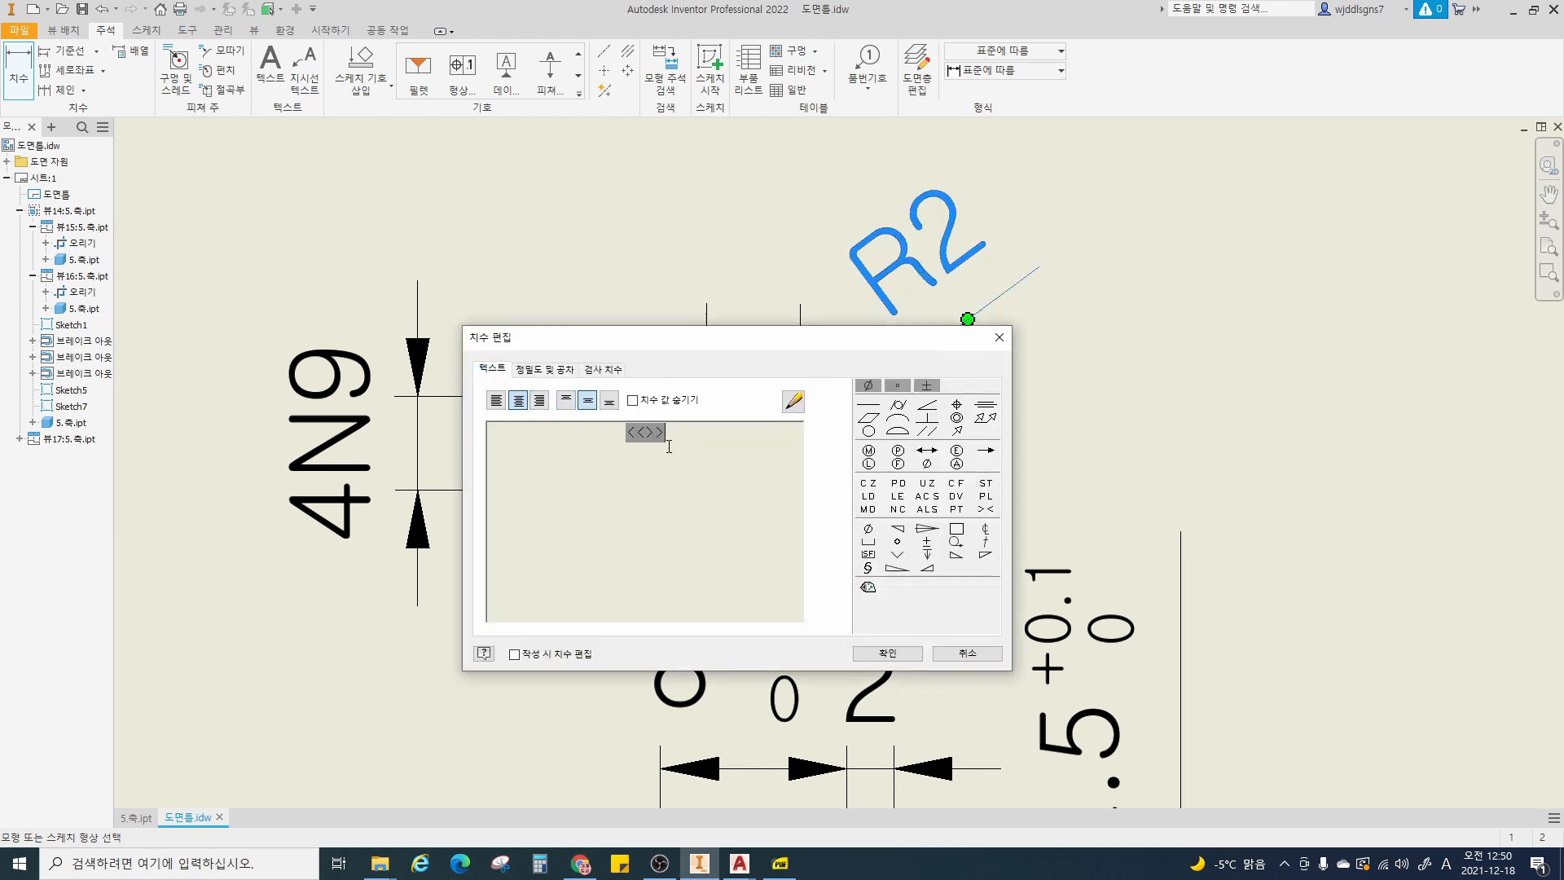
pyautogui.scroll(-5, 766, 497)
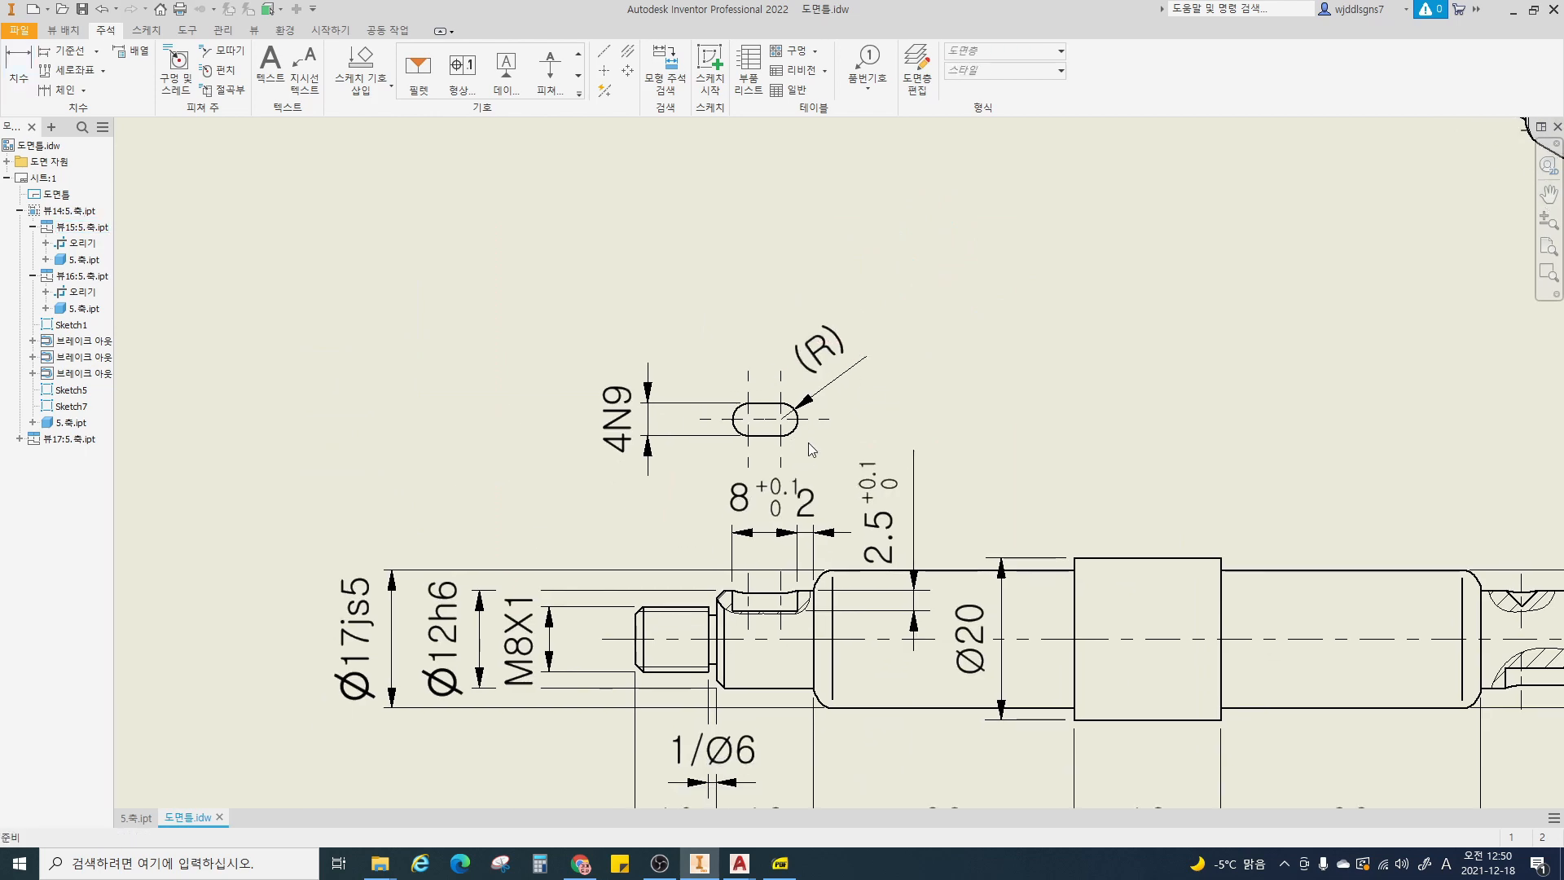
pyautogui.scroll(-3, 848, 440)
pyautogui.scroll(2, 860, 441)
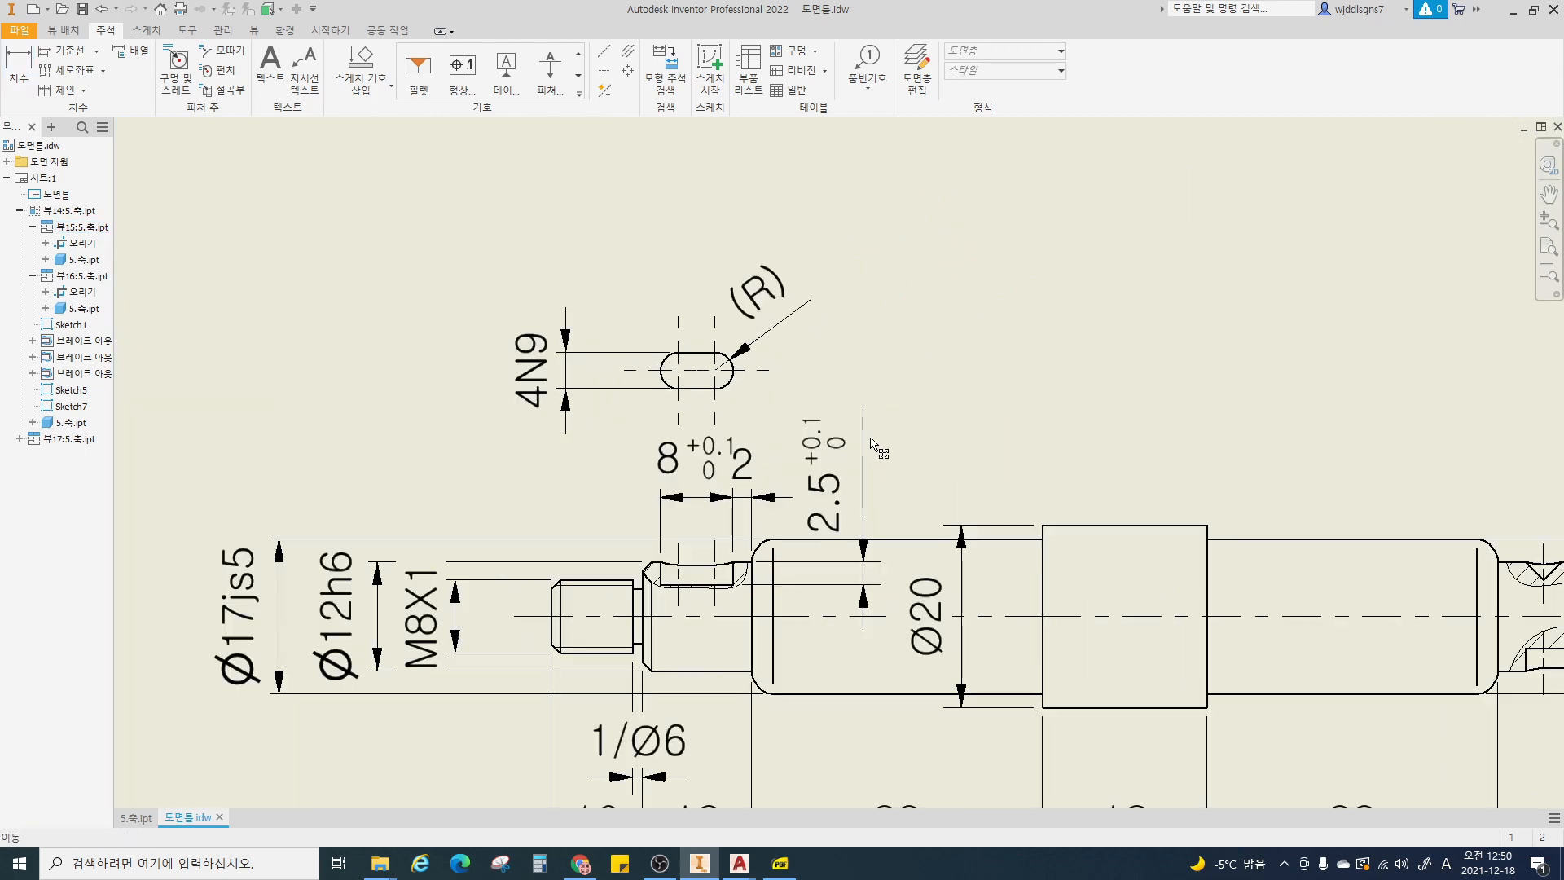
pyautogui.scroll(2, 867, 444)
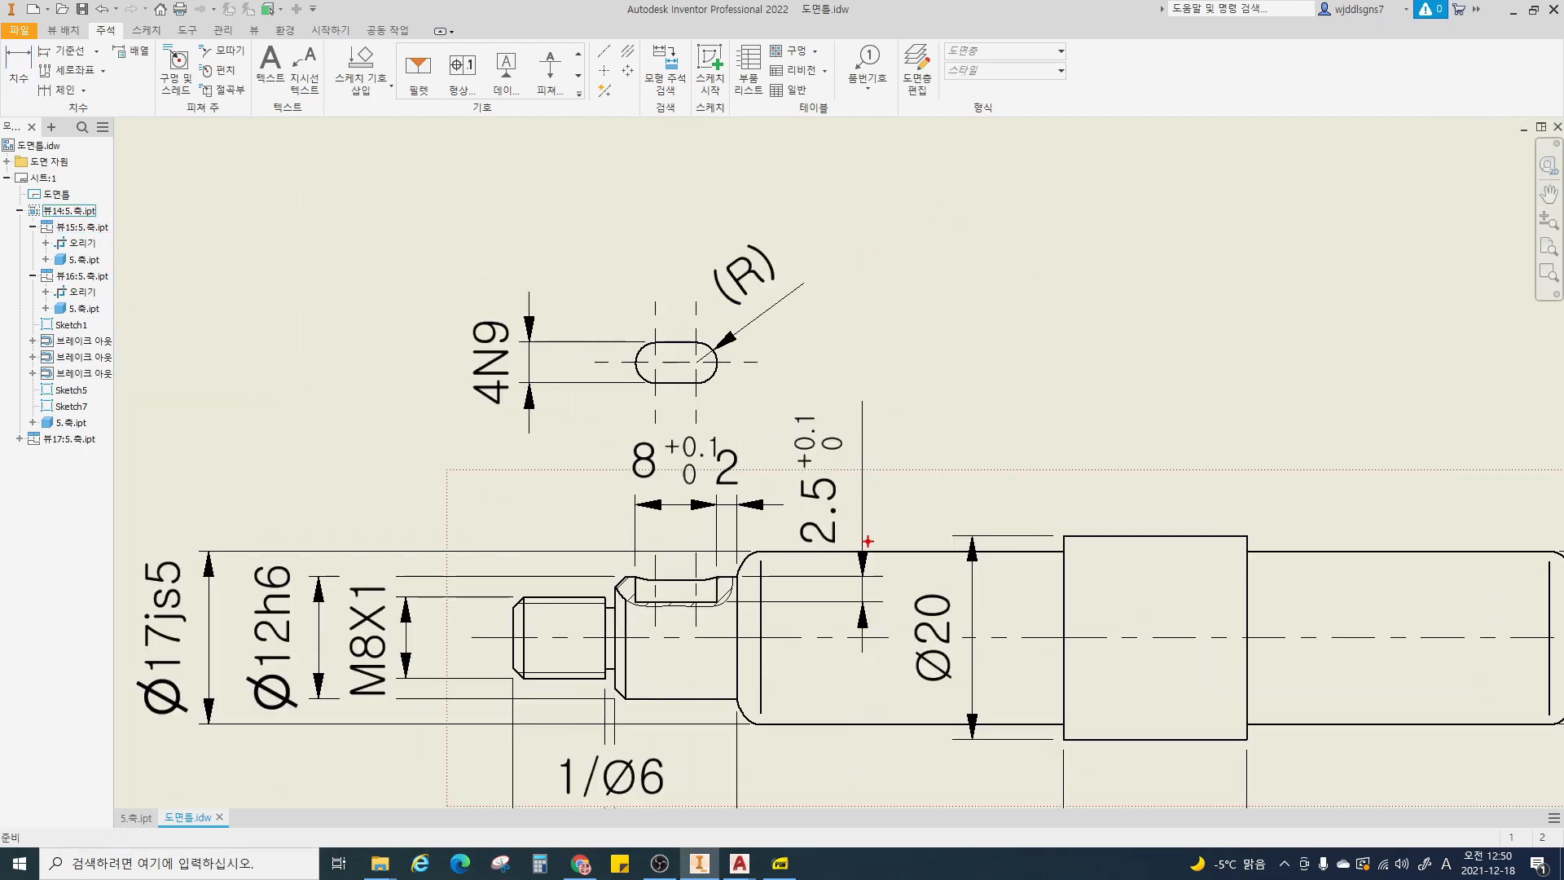
pyautogui.moveTo(871, 548)
pyautogui.mouseDown()
pyautogui.moveTo(524, 516)
pyautogui.moveTo(950, 384)
pyautogui.moveTo(910, 550)
pyautogui.mouseUp()
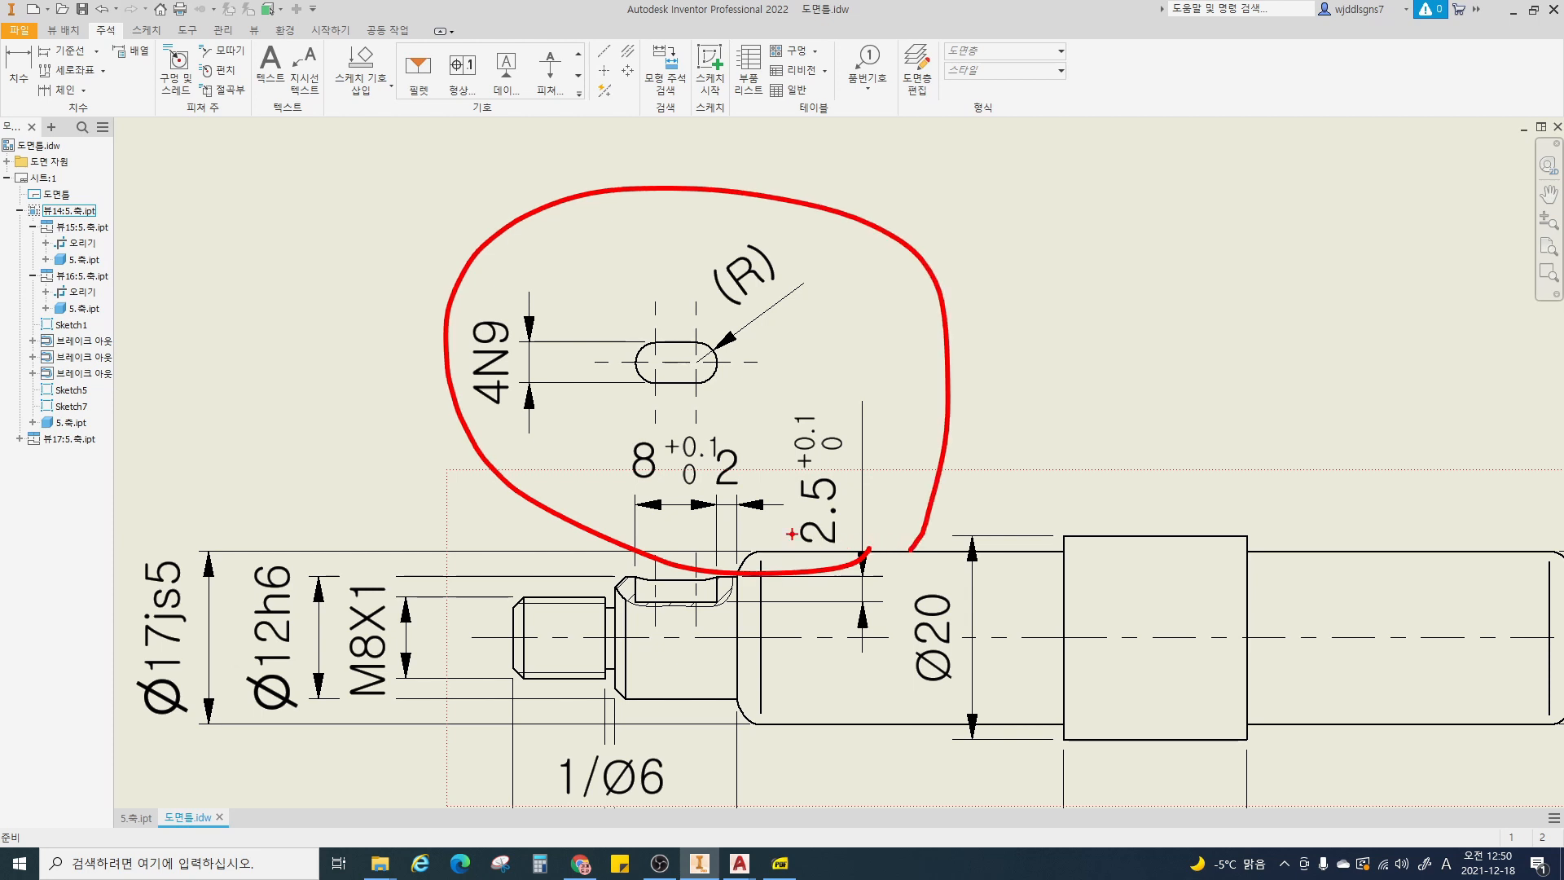
pyautogui.press('Escape')
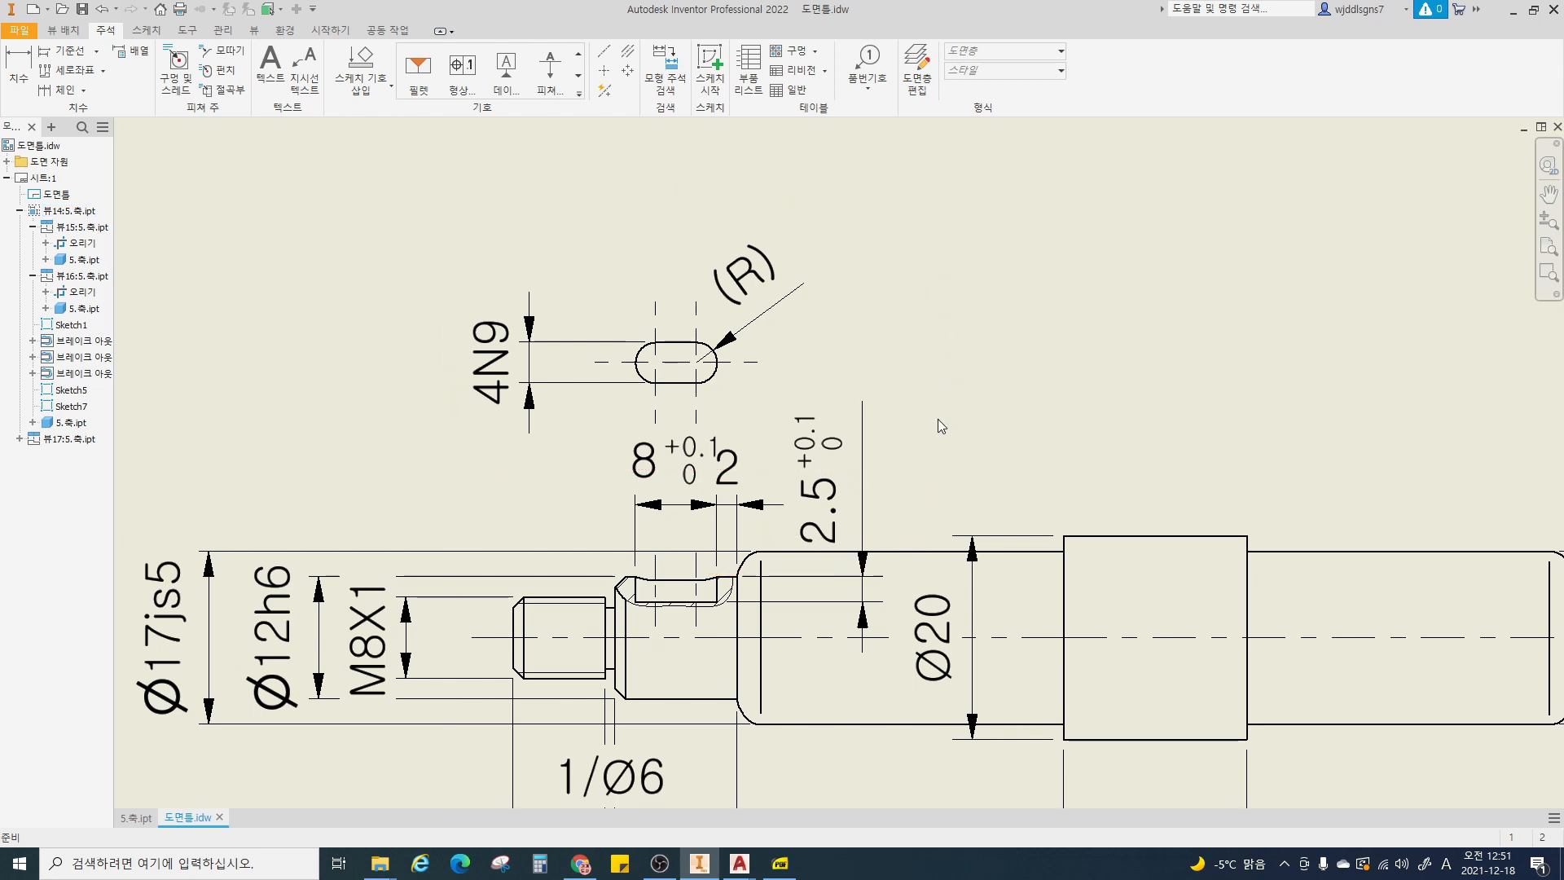
pyautogui.hotkey('ctrl', '2')
pyautogui.moveTo(531, 423)
pyautogui.mouseDown()
pyautogui.moveTo(521, 299)
pyautogui.moveTo(553, 412)
pyautogui.mouseUp()
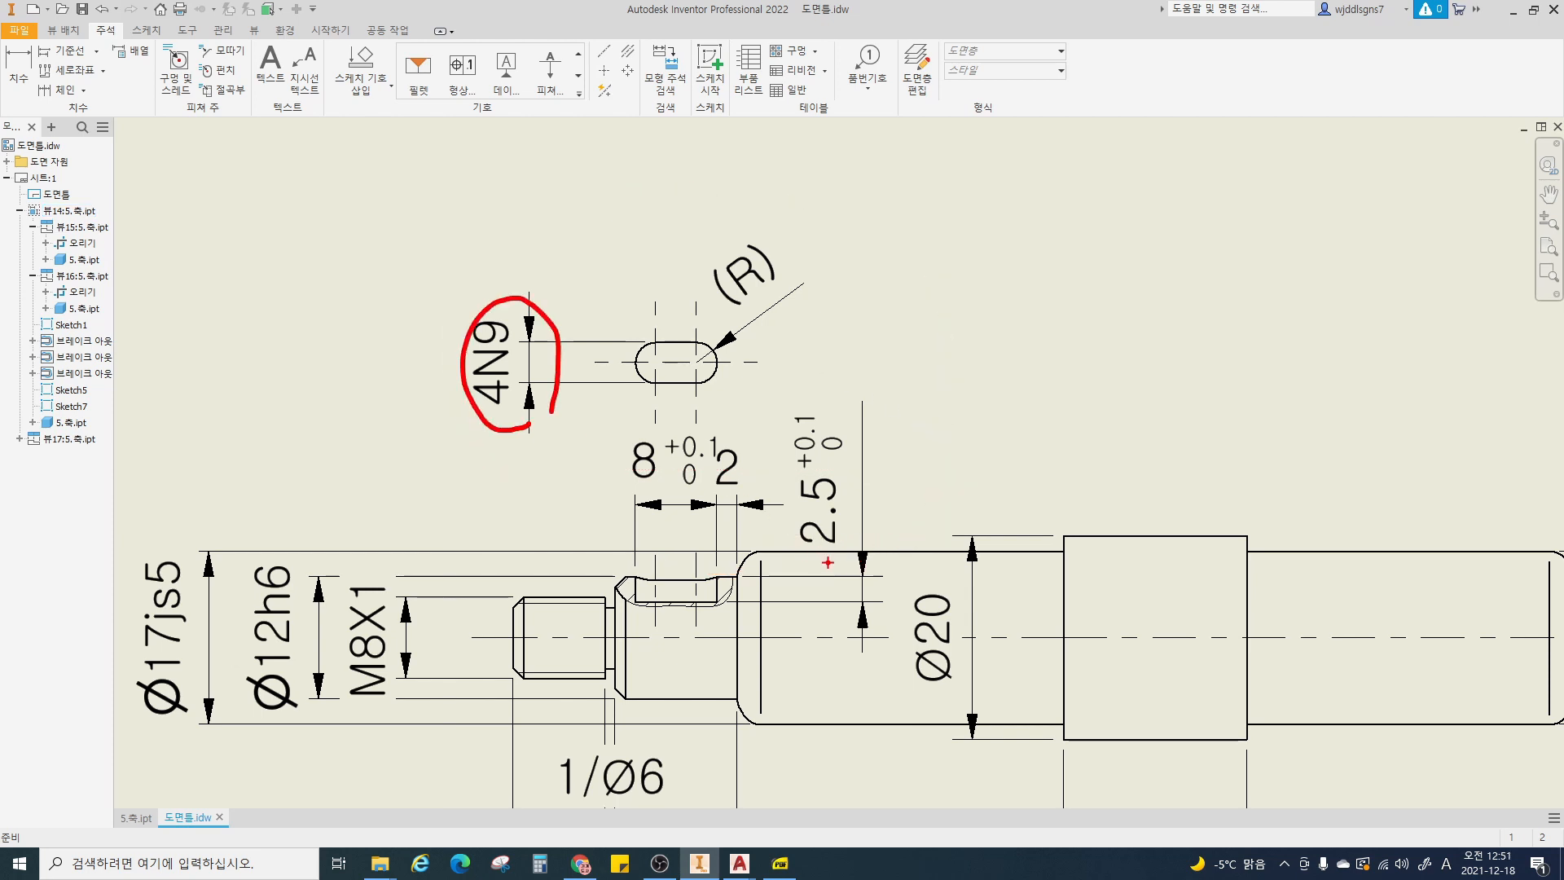
pyautogui.moveTo(828, 562)
pyautogui.mouseDown()
pyautogui.moveTo(809, 381)
pyautogui.moveTo(864, 553)
pyautogui.mouseUp()
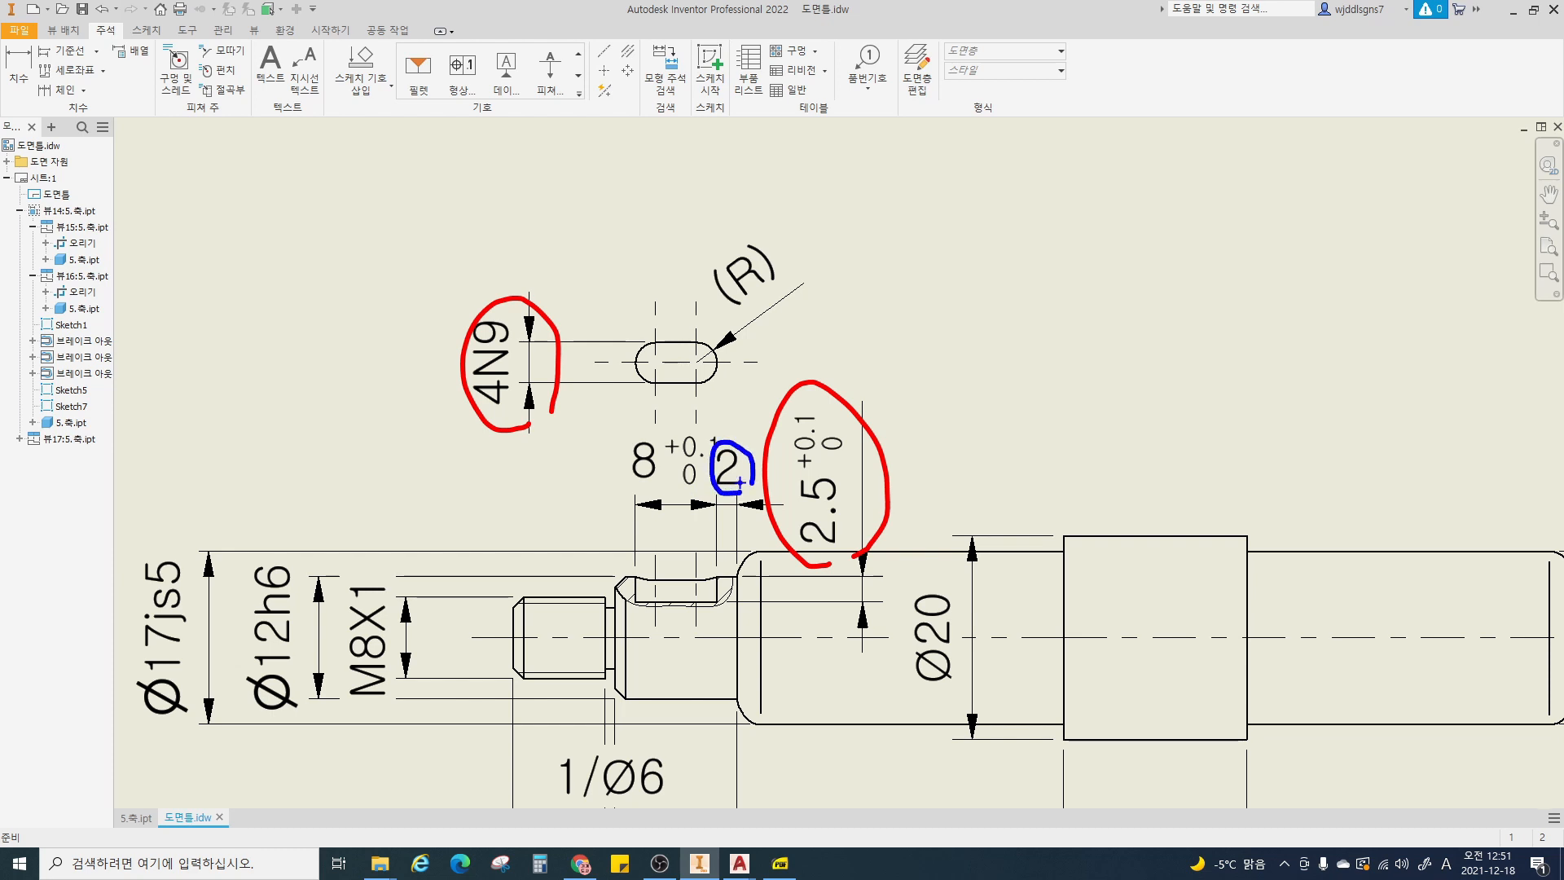
pyautogui.moveTo(702, 493)
pyautogui.mouseDown()
pyautogui.moveTo(626, 460)
pyautogui.moveTo(718, 489)
pyautogui.mouseUp()
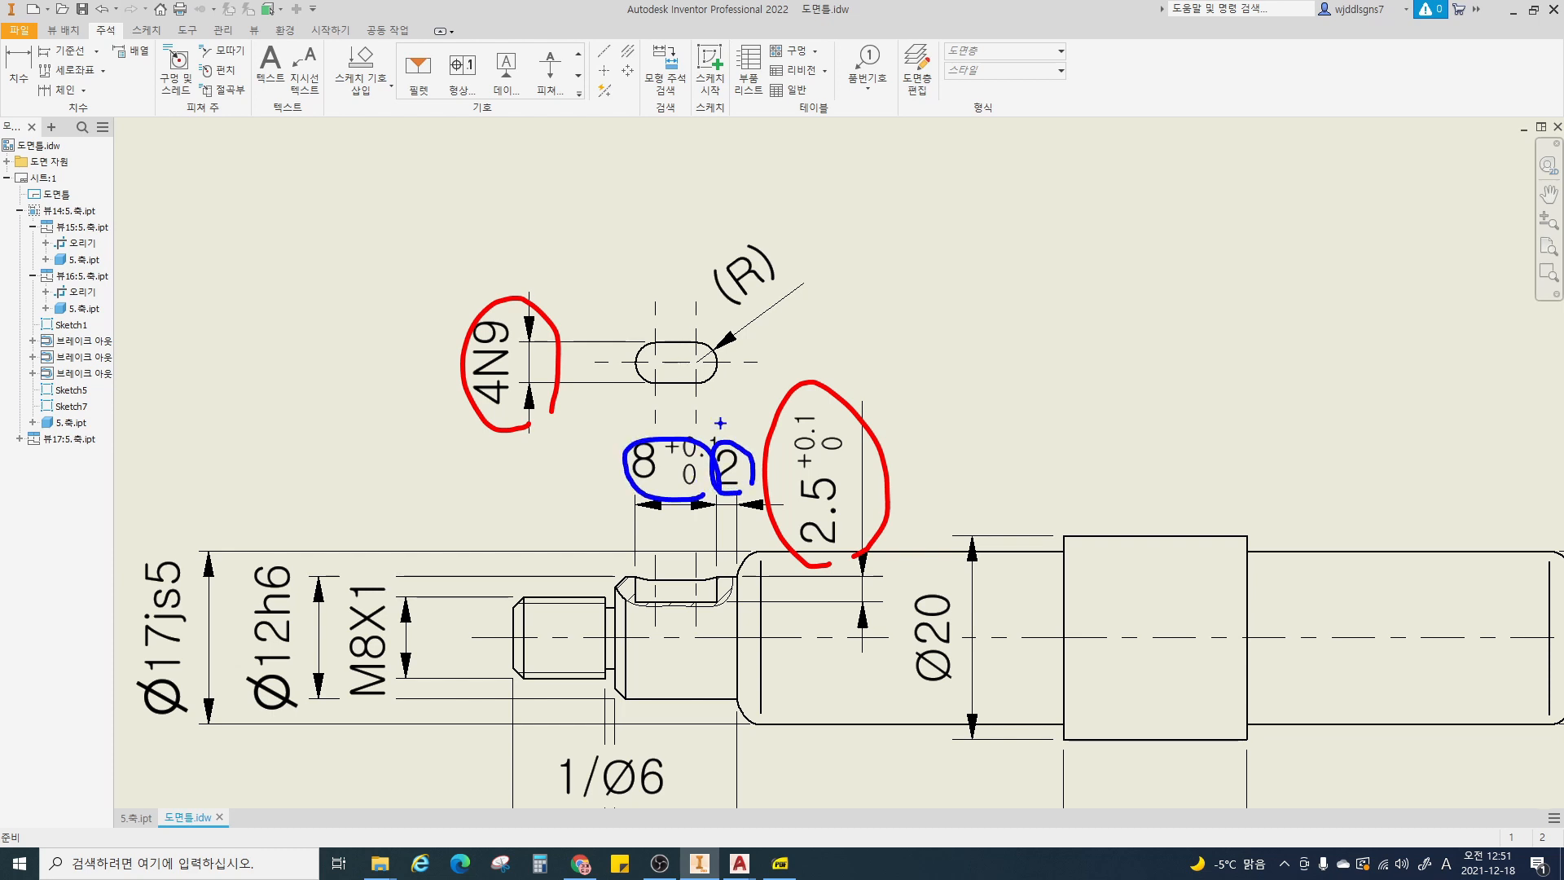
pyautogui.moveTo(788, 289)
pyautogui.mouseDown()
pyautogui.moveTo(694, 293)
pyautogui.moveTo(807, 299)
pyautogui.mouseUp()
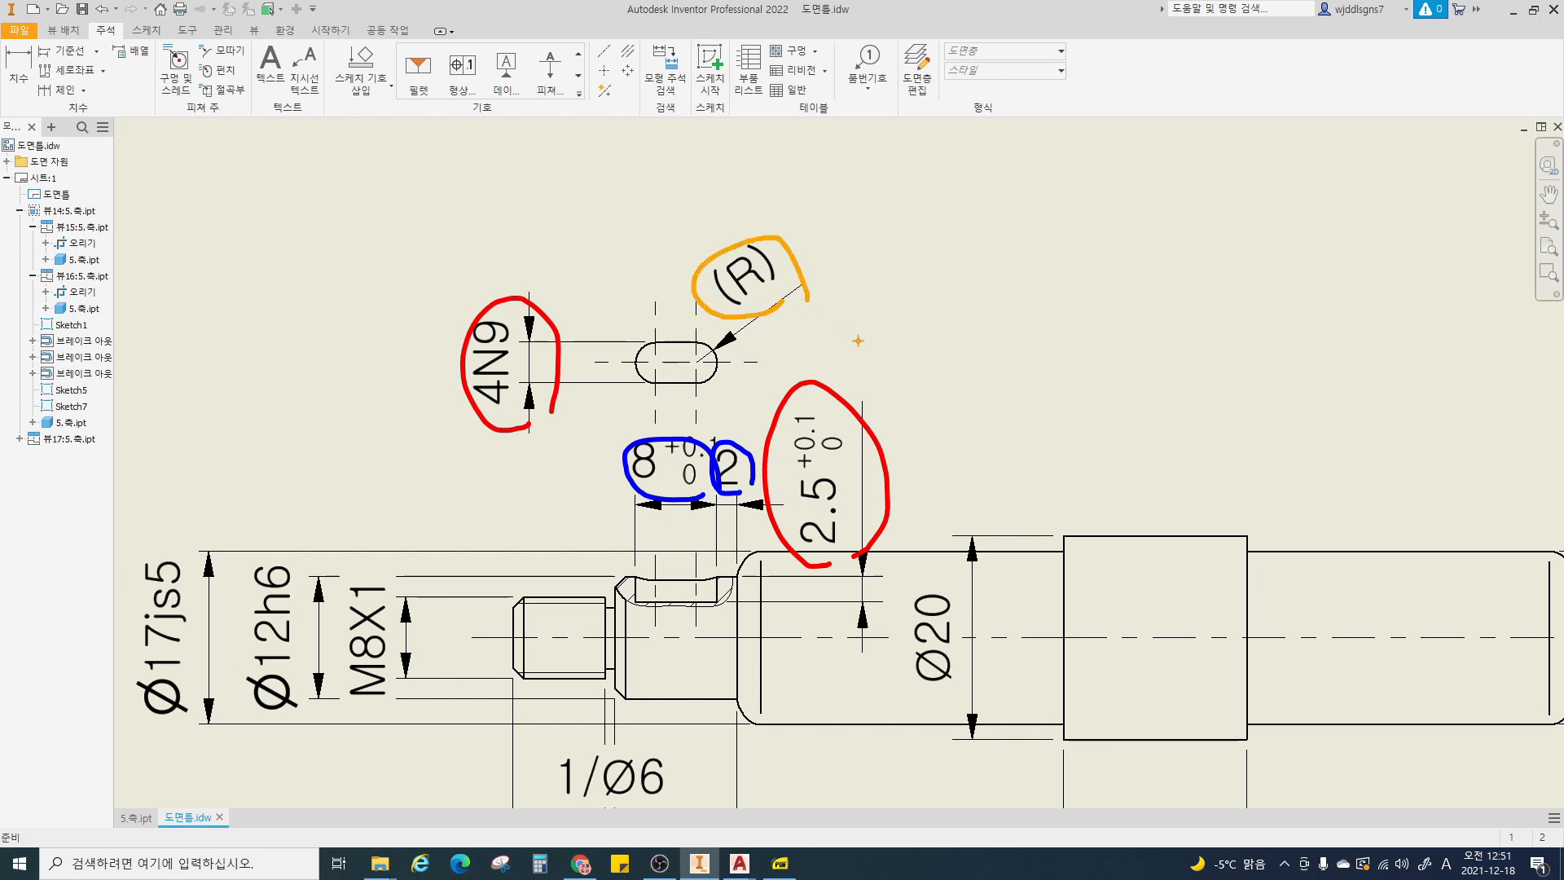
pyautogui.press('Escape')
# - Dimension the right keyway's distance from the shoulder and its length, placing both dimensions in line below the shaft
pyautogui.scroll(-5, 884, 360)
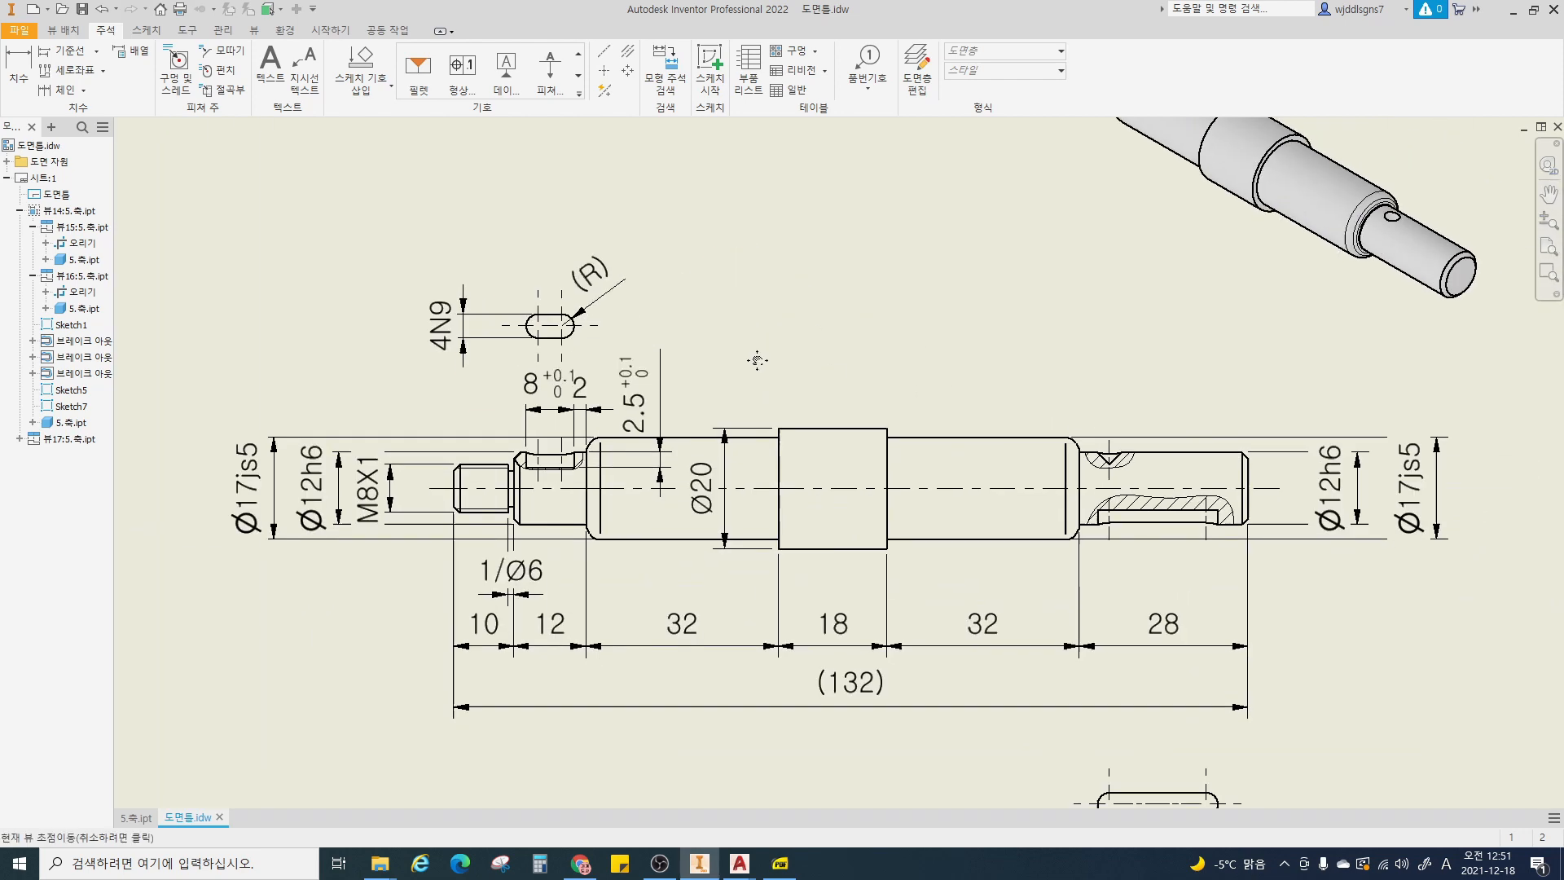
pyautogui.scroll(4, 953, 501)
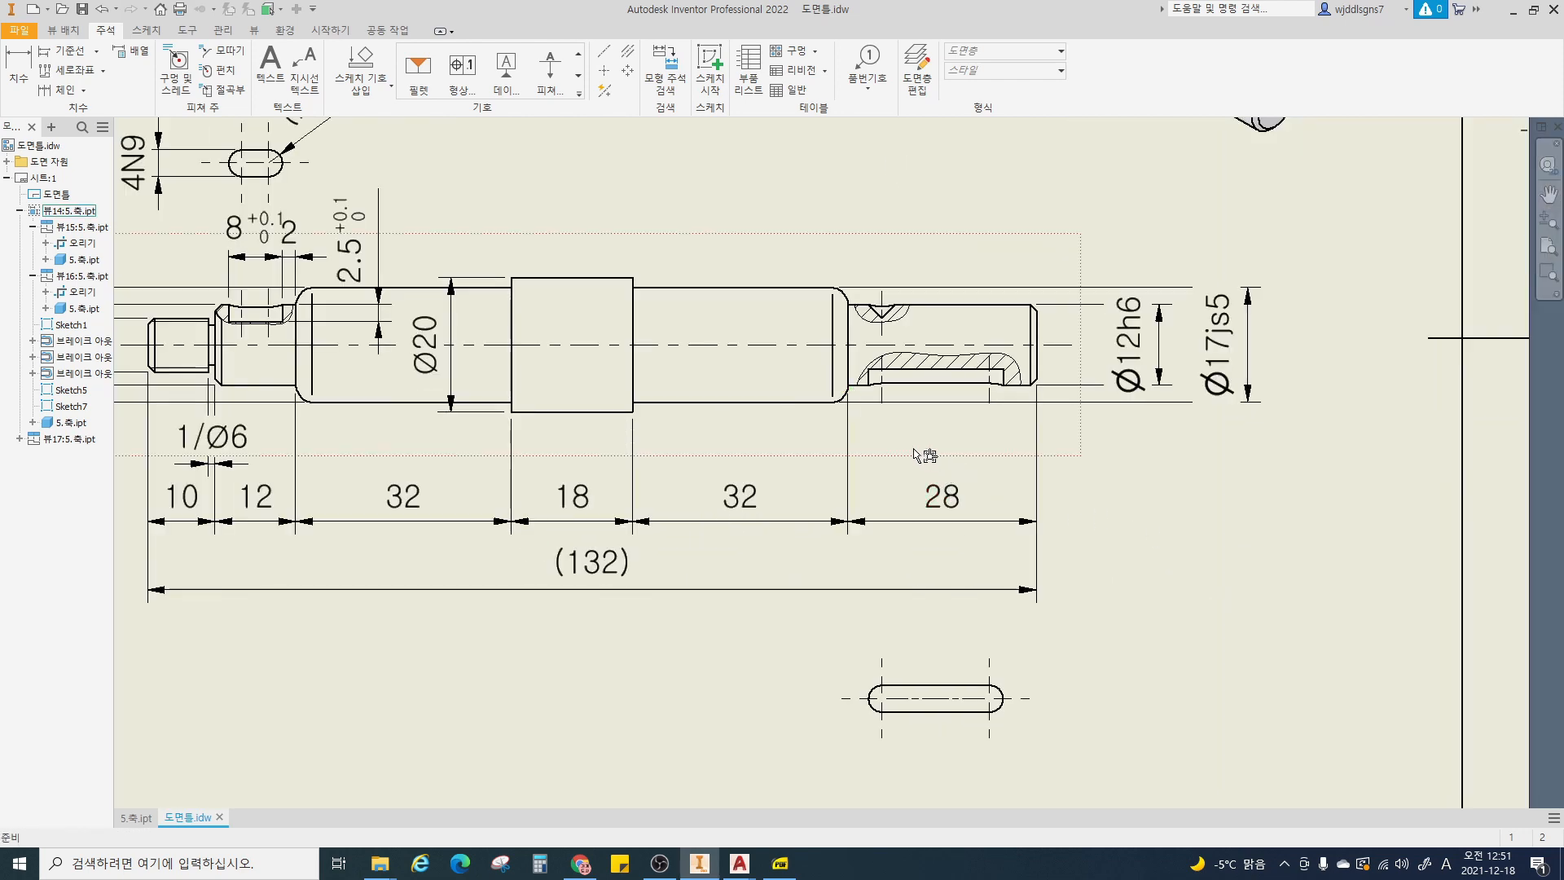
pyautogui.moveTo(883, 405); pyautogui.dragTo(754, 436, button='middle')
pyautogui.scroll(1, 756, 430)
pyautogui.scroll(-3, 770, 408)
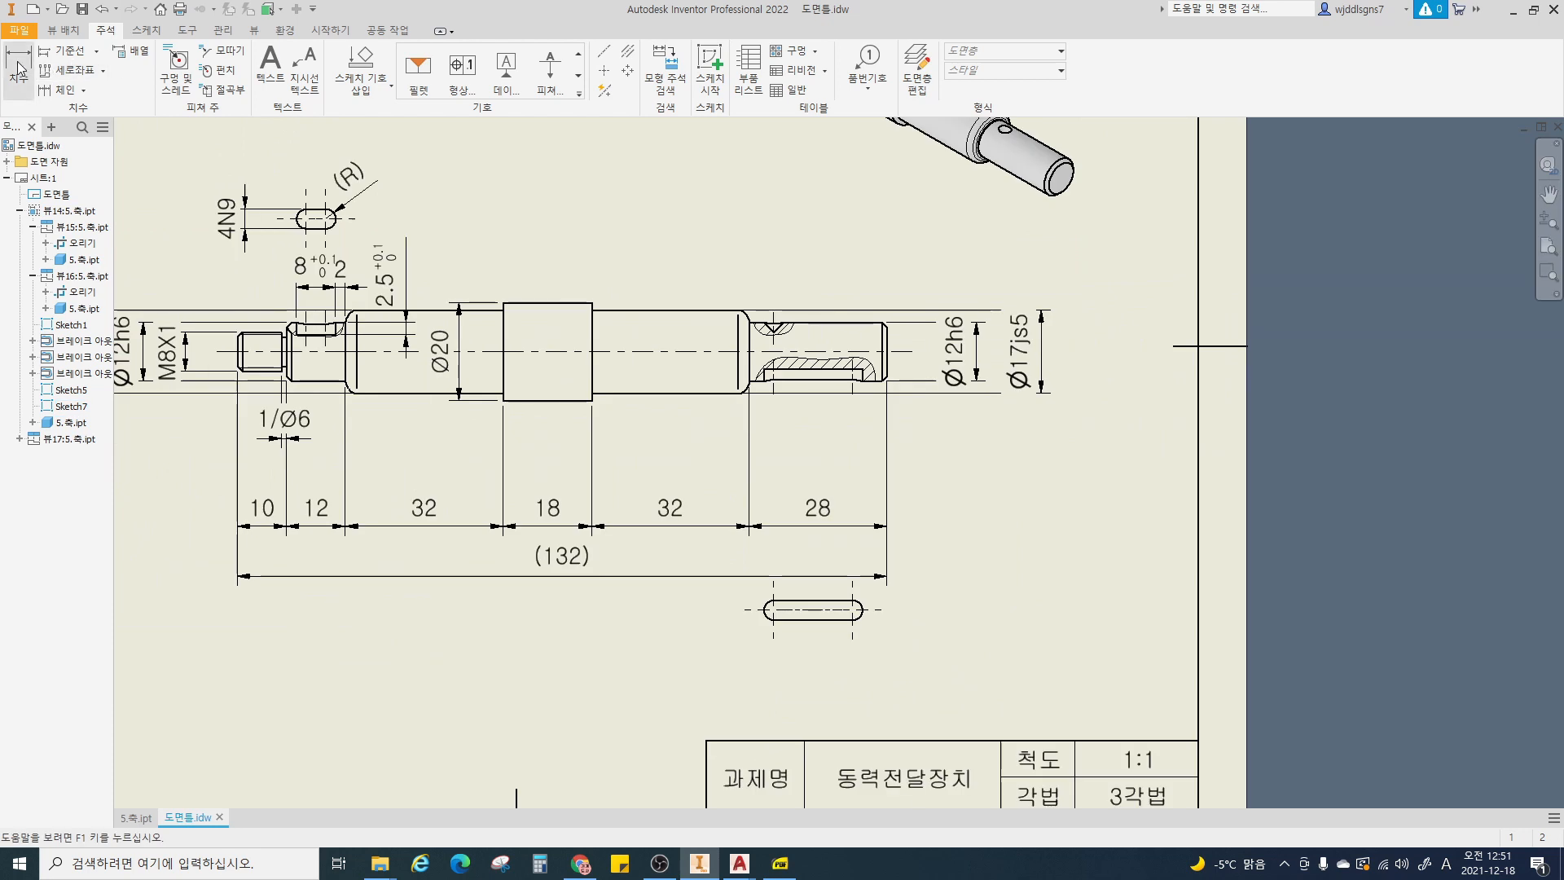
pyautogui.click(18, 69)
pyautogui.scroll(5, 815, 377)
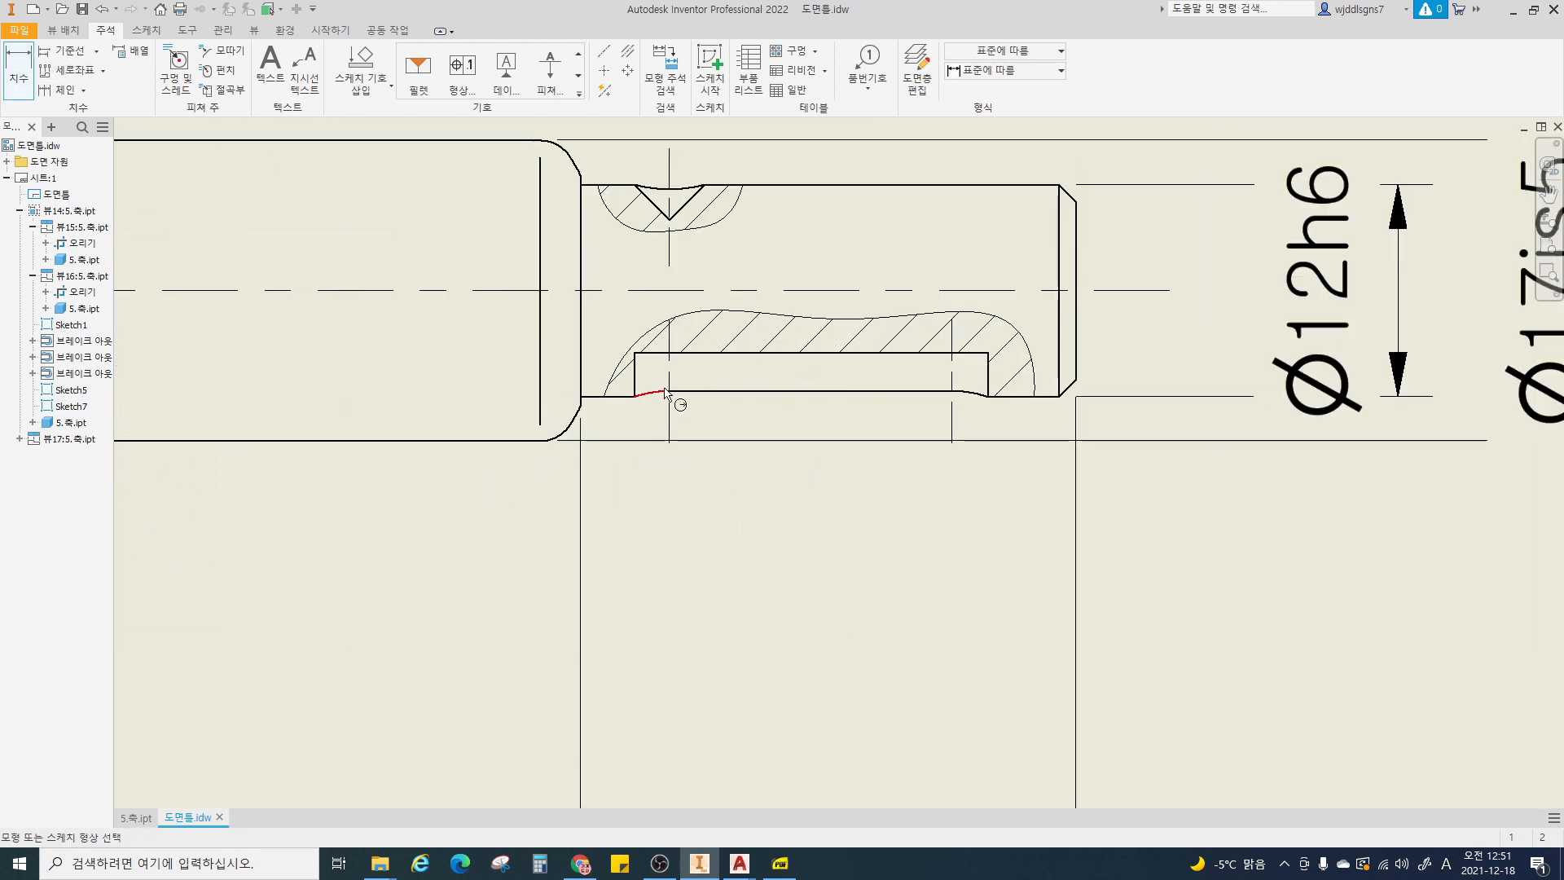
pyautogui.click(582, 363)
pyautogui.click(635, 383)
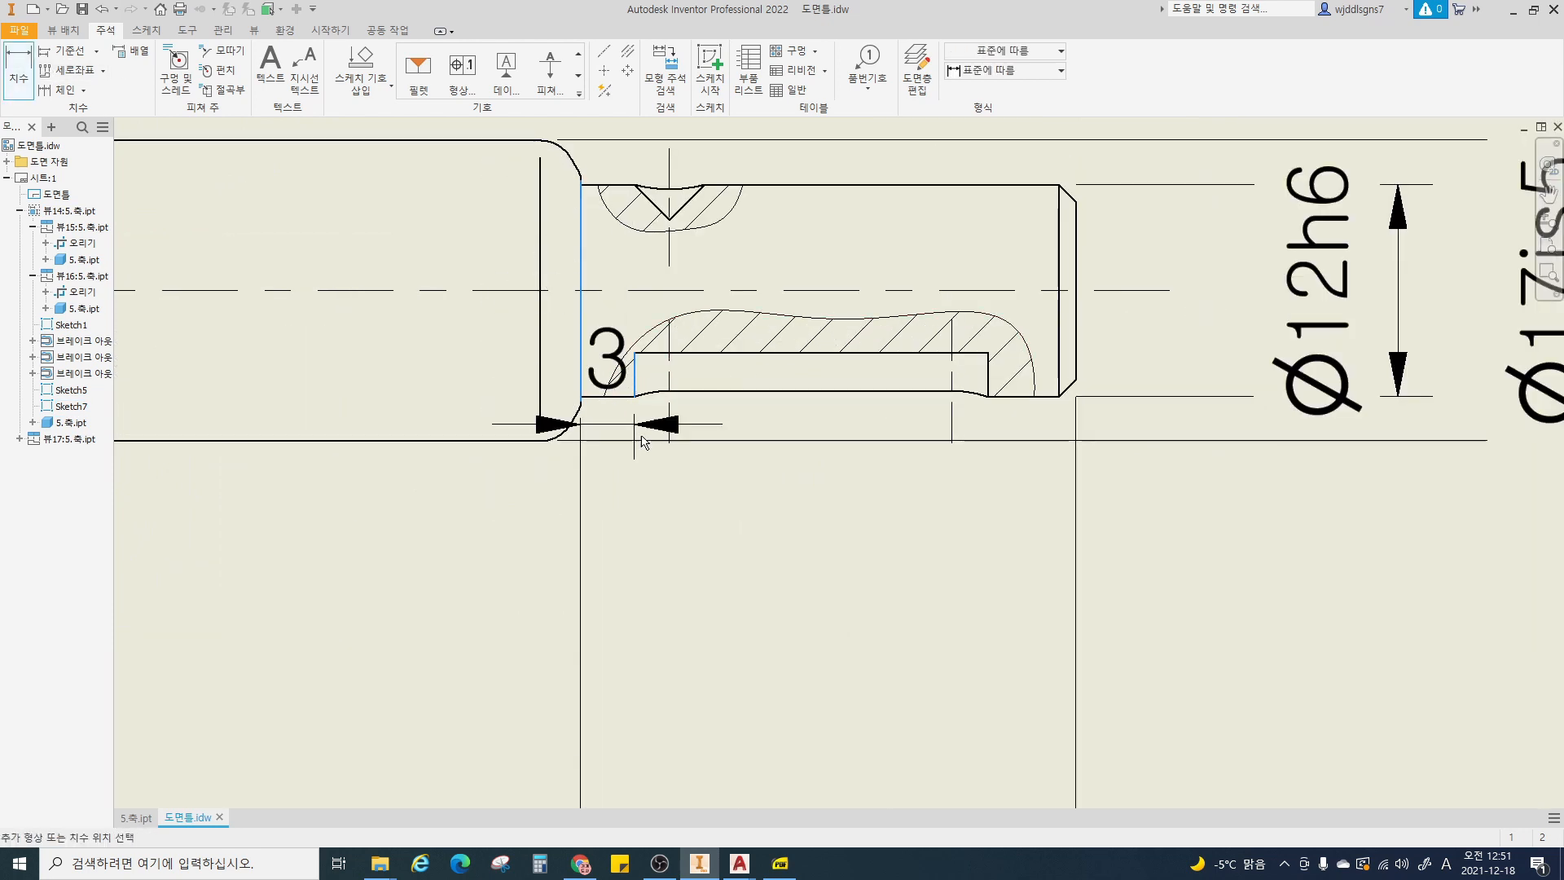
pyautogui.click(617, 626)
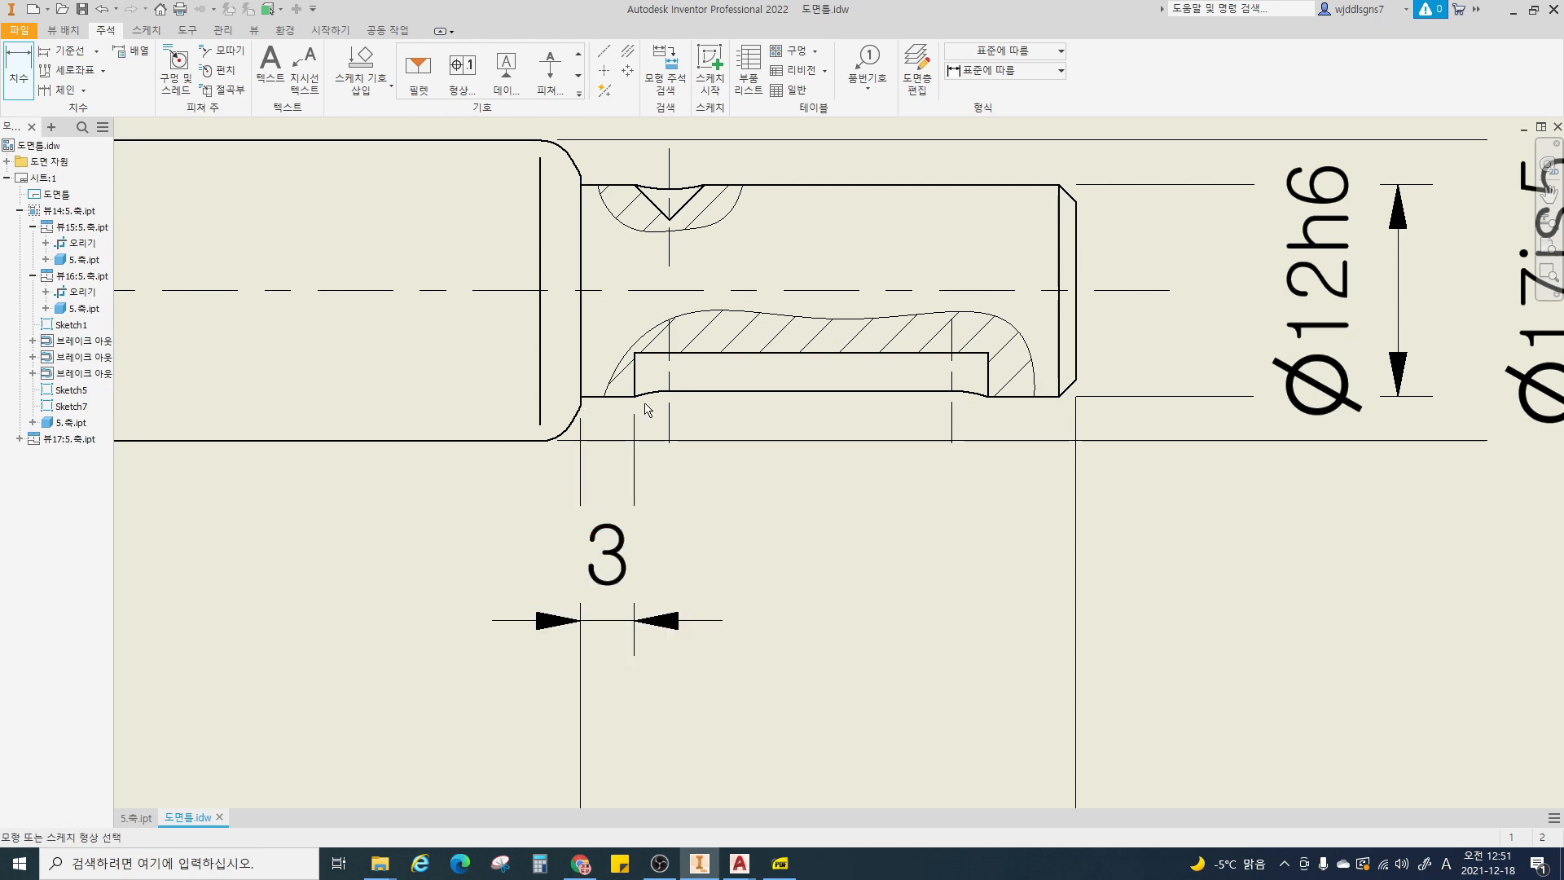
pyautogui.click(636, 378)
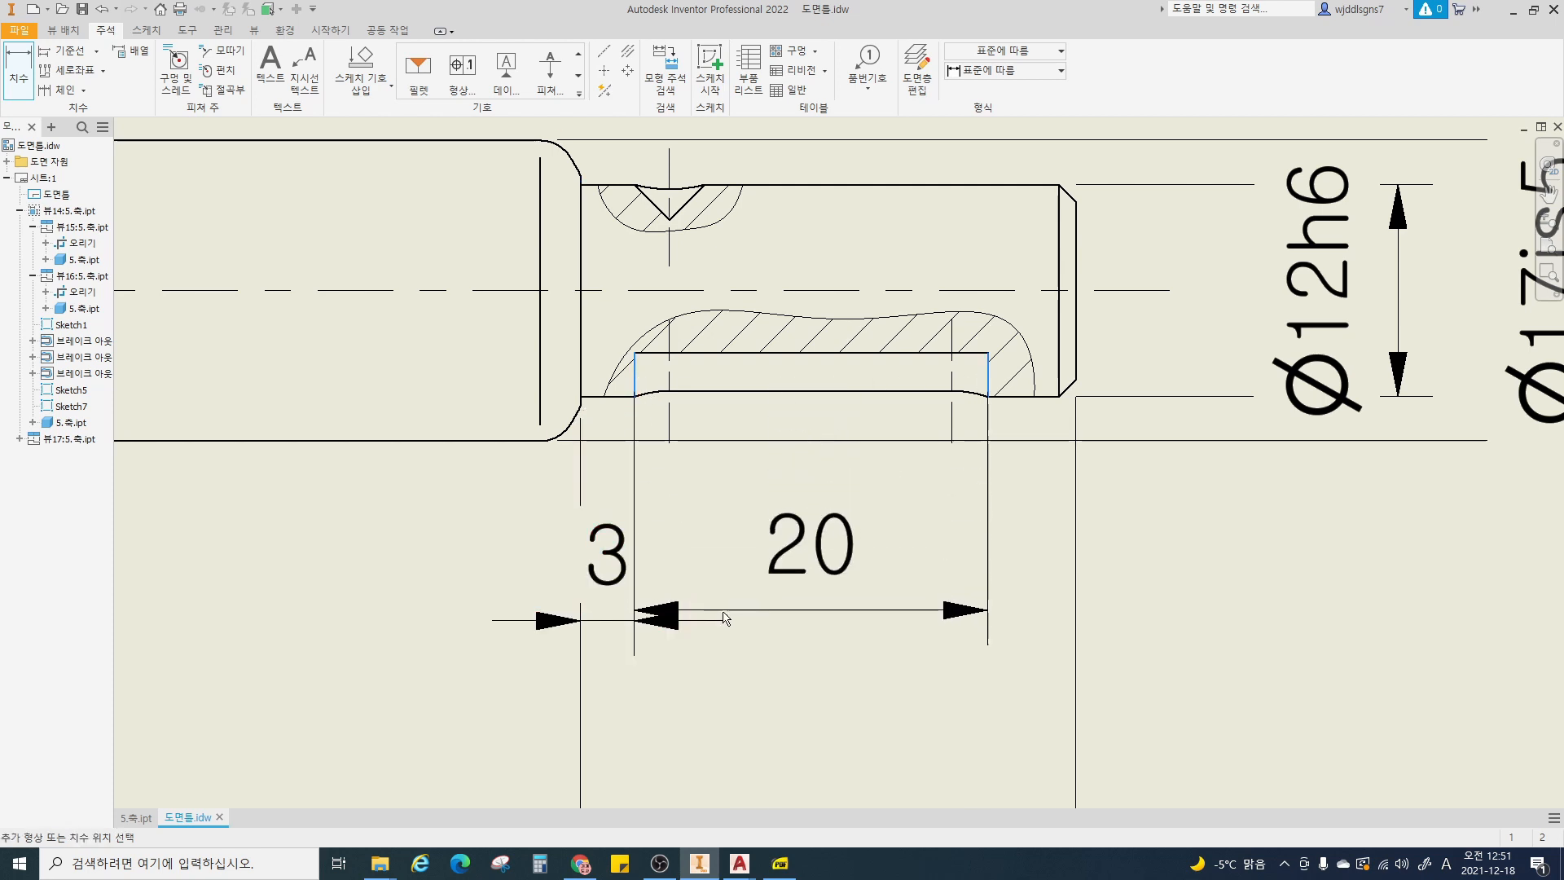
pyautogui.click(792, 621)
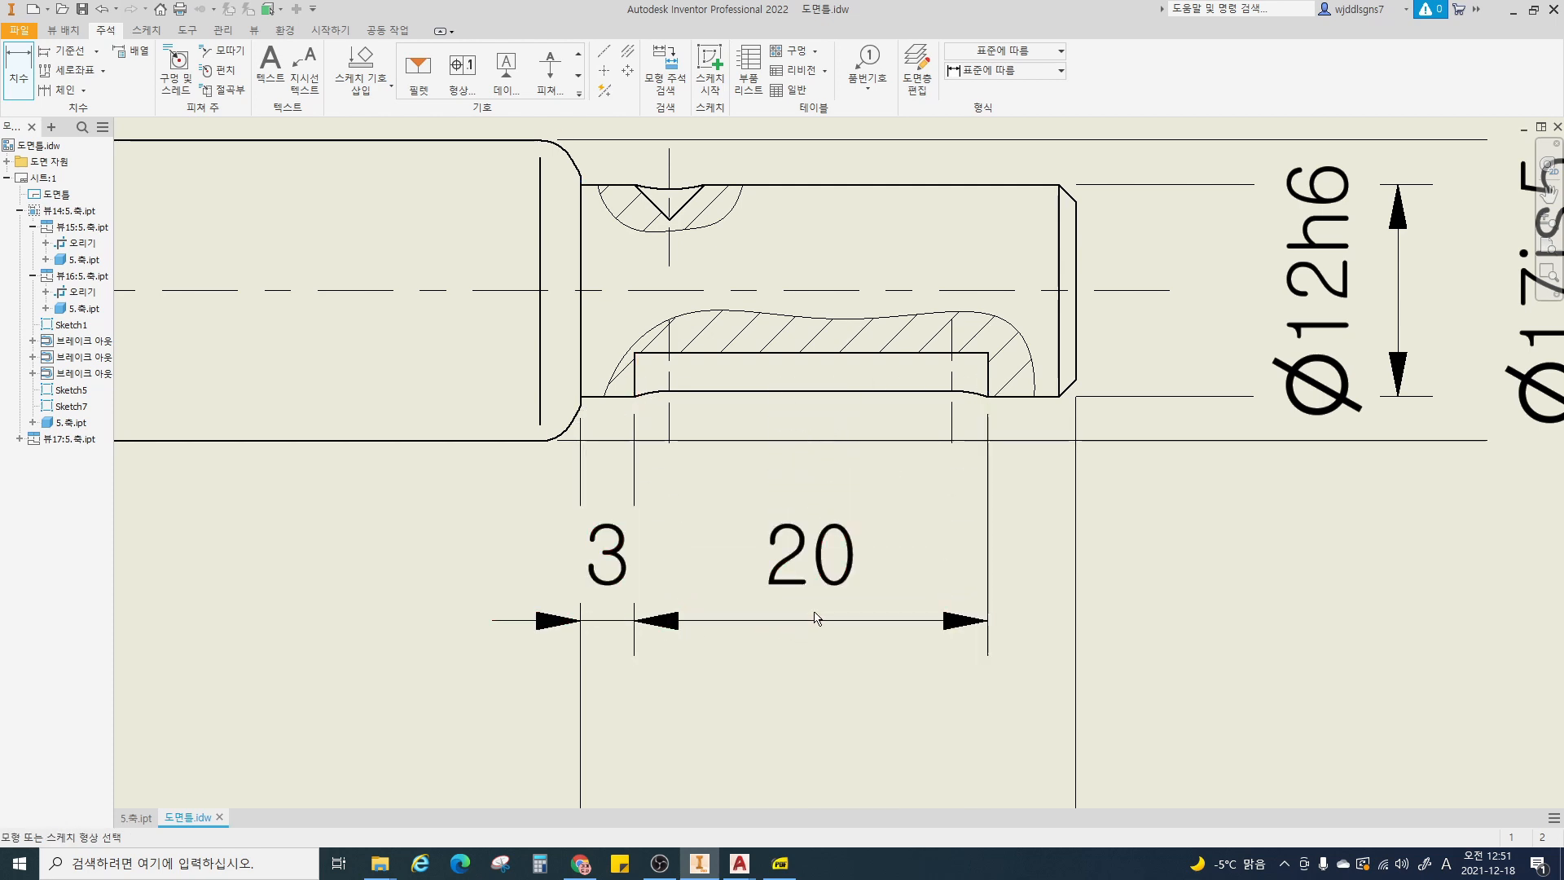
# - Apply a deviation tolerance of +0.1 upper and 0 lower to the right keyway's length dimension
pyautogui.doubleClick(851, 585)
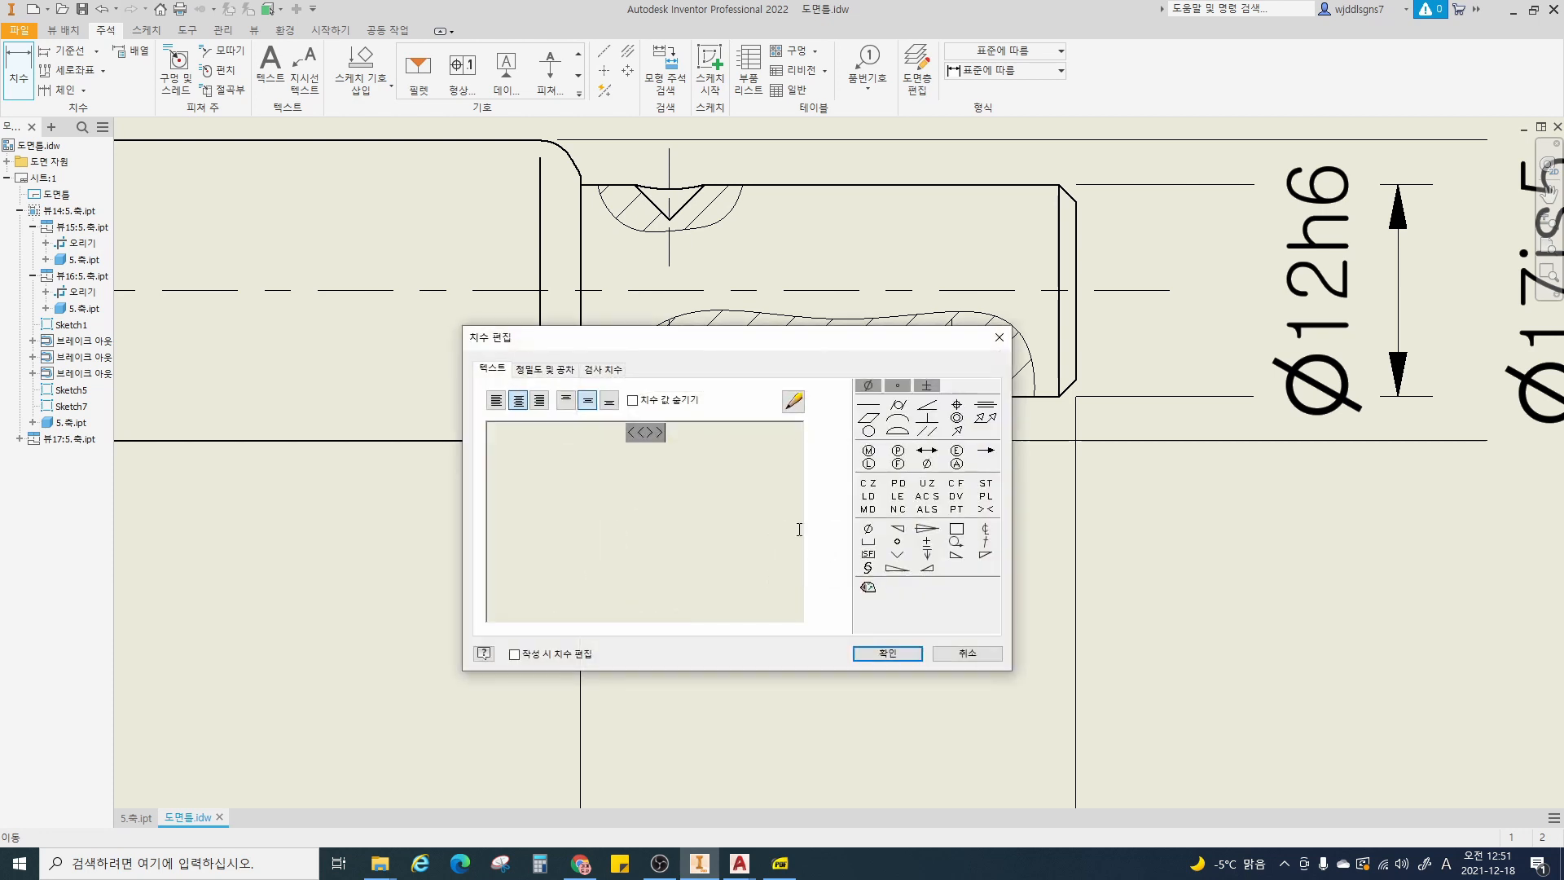
pyautogui.click(545, 369)
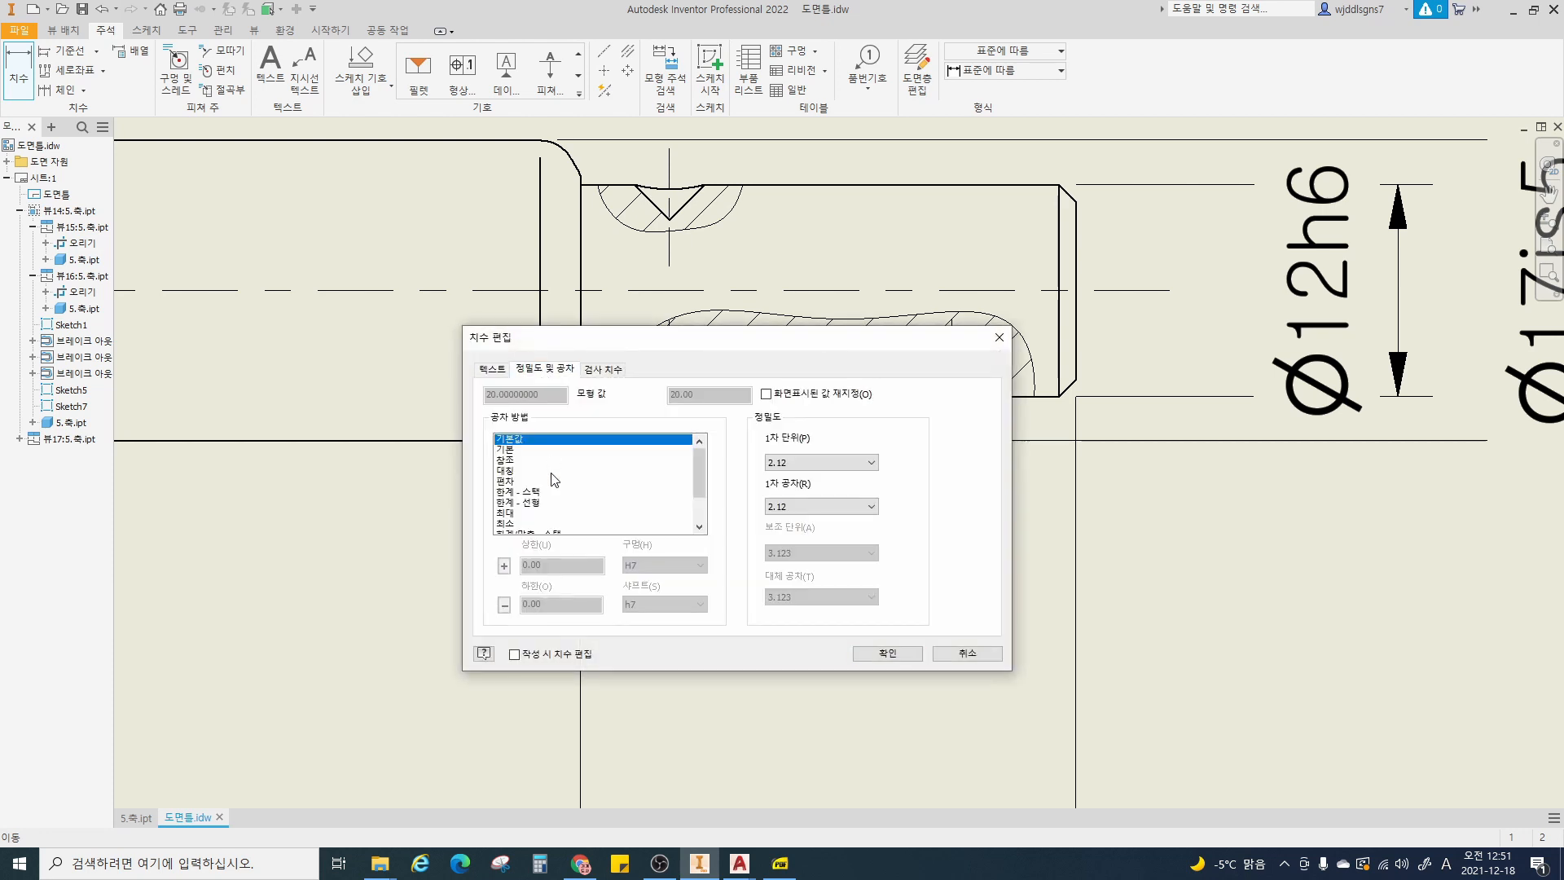
pyautogui.click(507, 482)
pyautogui.write('0.')
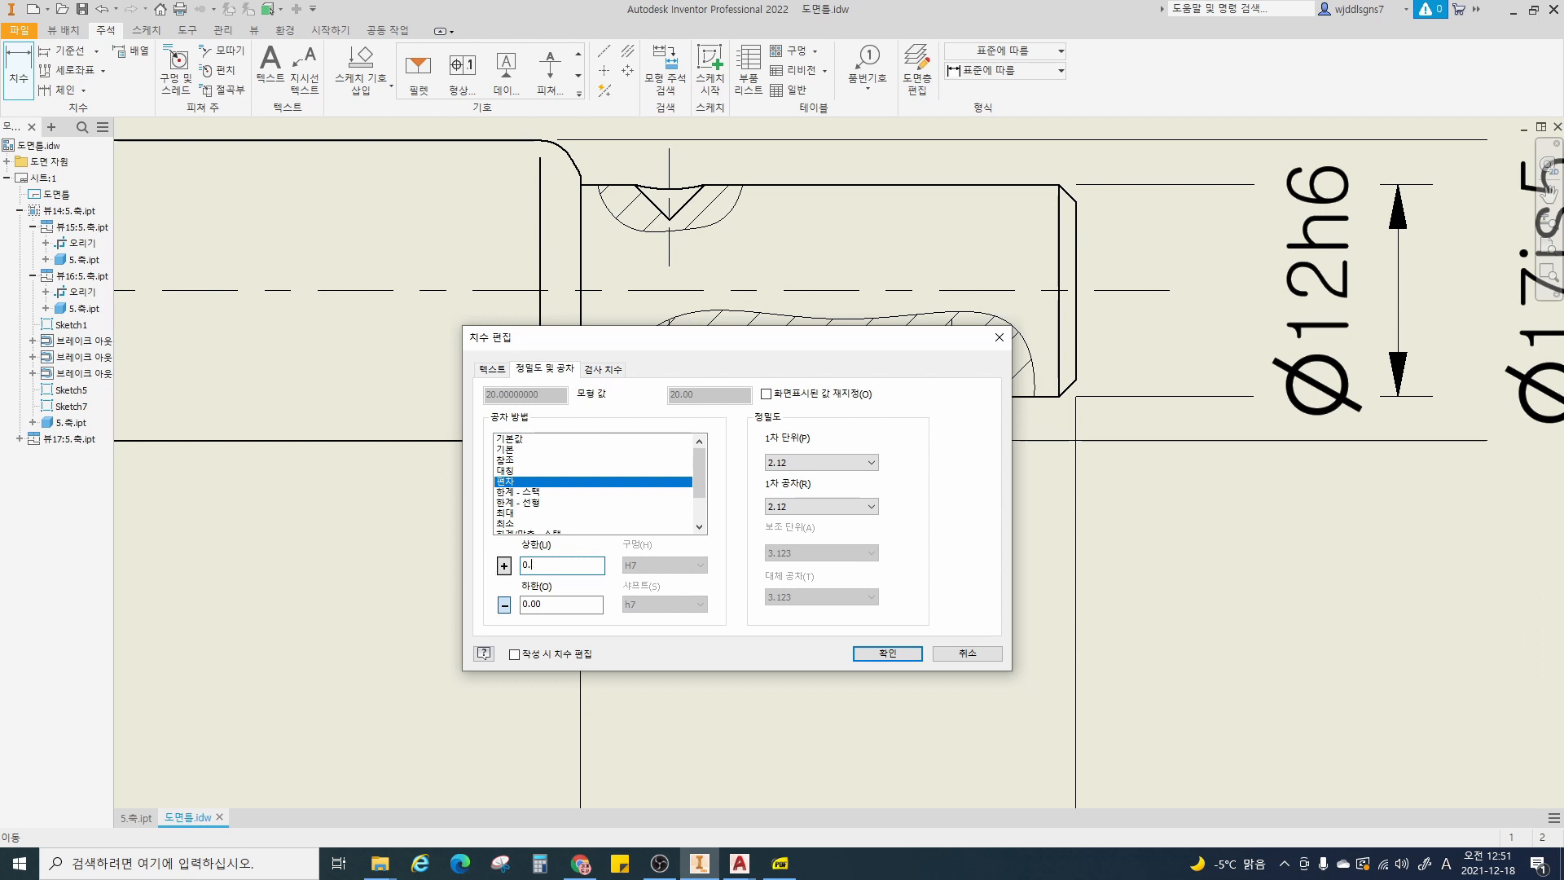
pyautogui.click(886, 654)
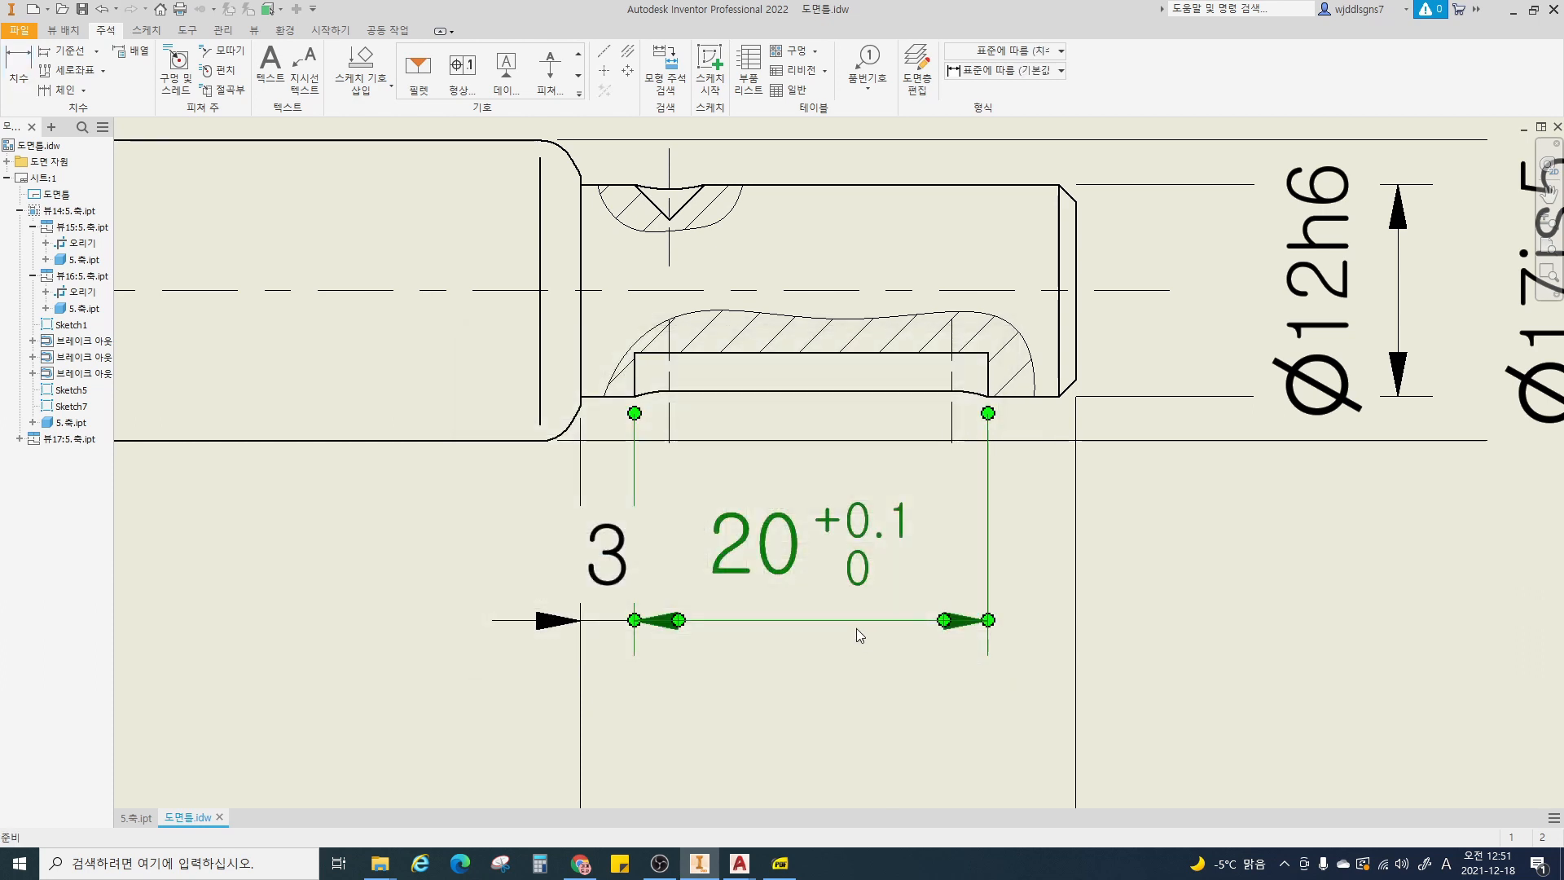
# - Dimension the right keyway's depth to the left of the shoulder and move the dimension text below the shaft outline
pyautogui.click(8, 66)
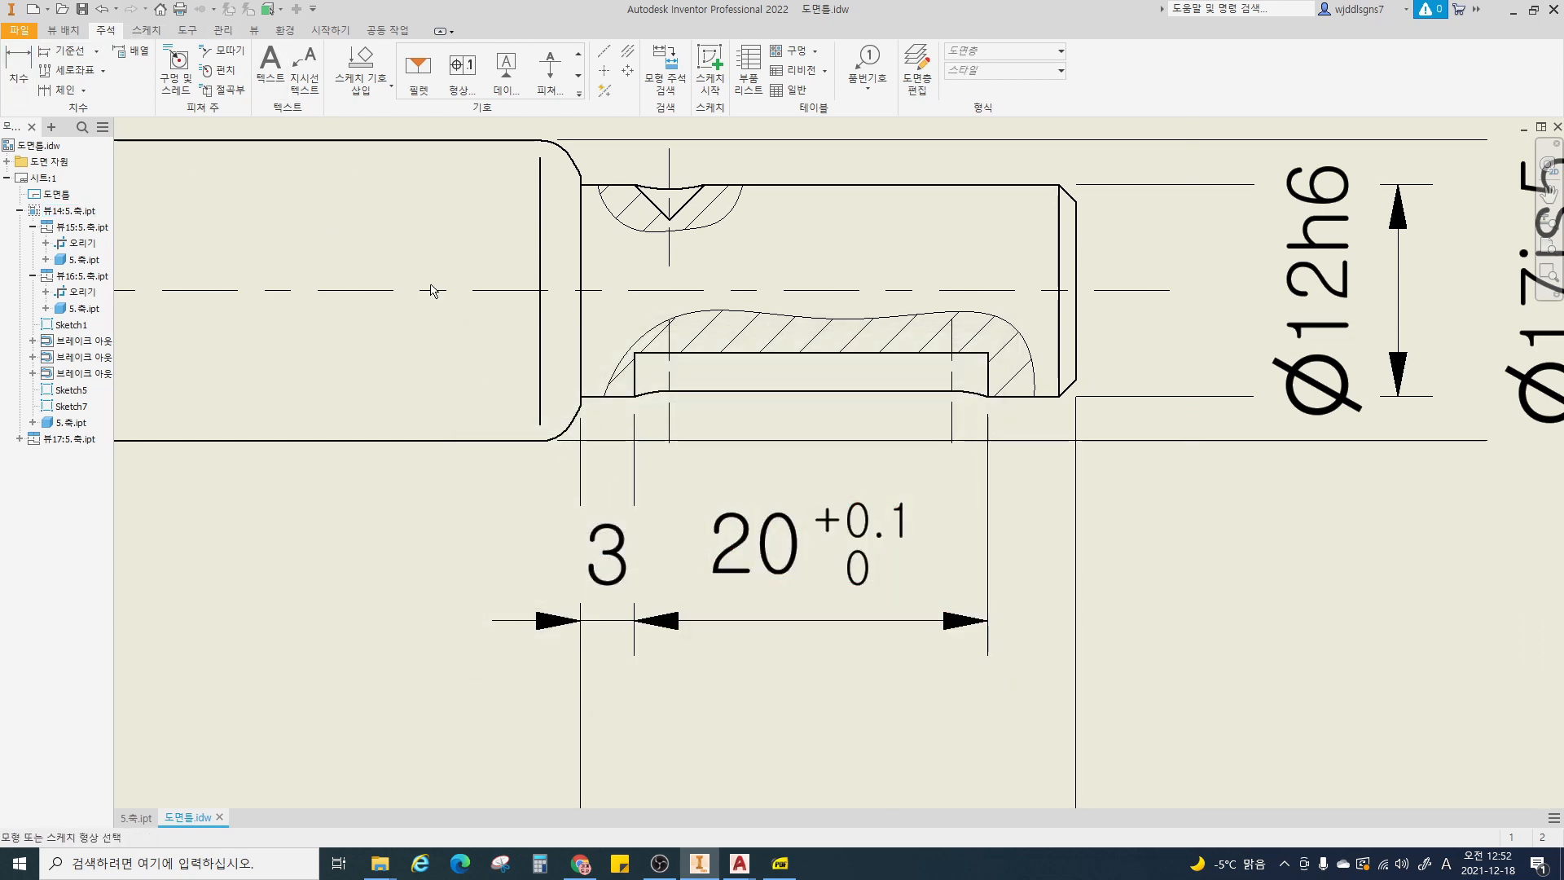
pyautogui.click(647, 352)
pyautogui.click(622, 397)
pyautogui.click(446, 375)
pyautogui.moveTo(406, 407); pyautogui.dragTo(404, 492)
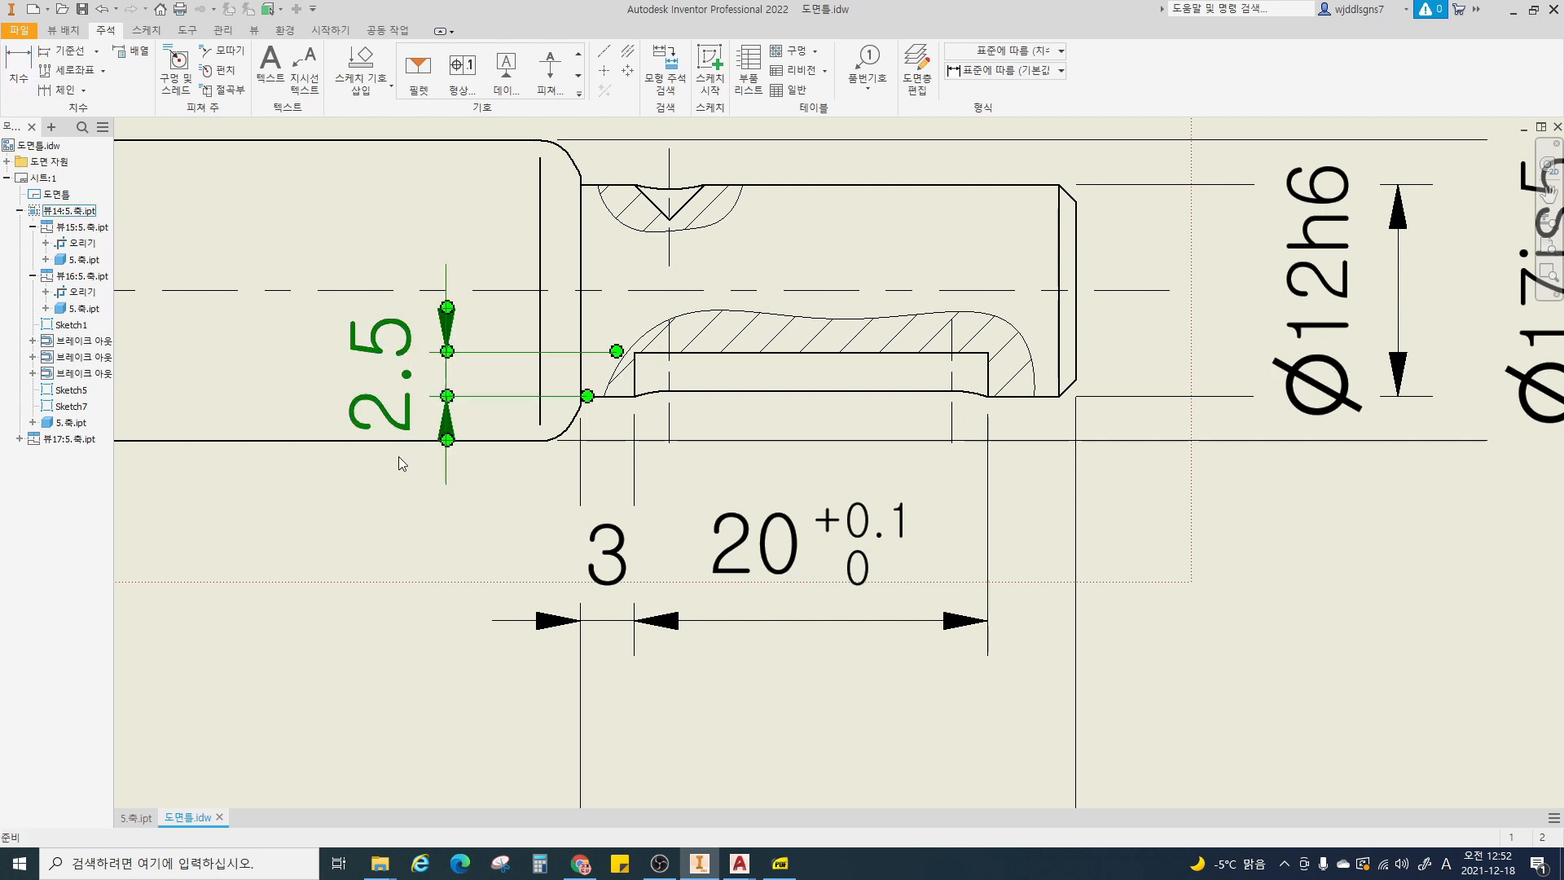
pyautogui.moveTo(393, 371); pyautogui.dragTo(370, 633)
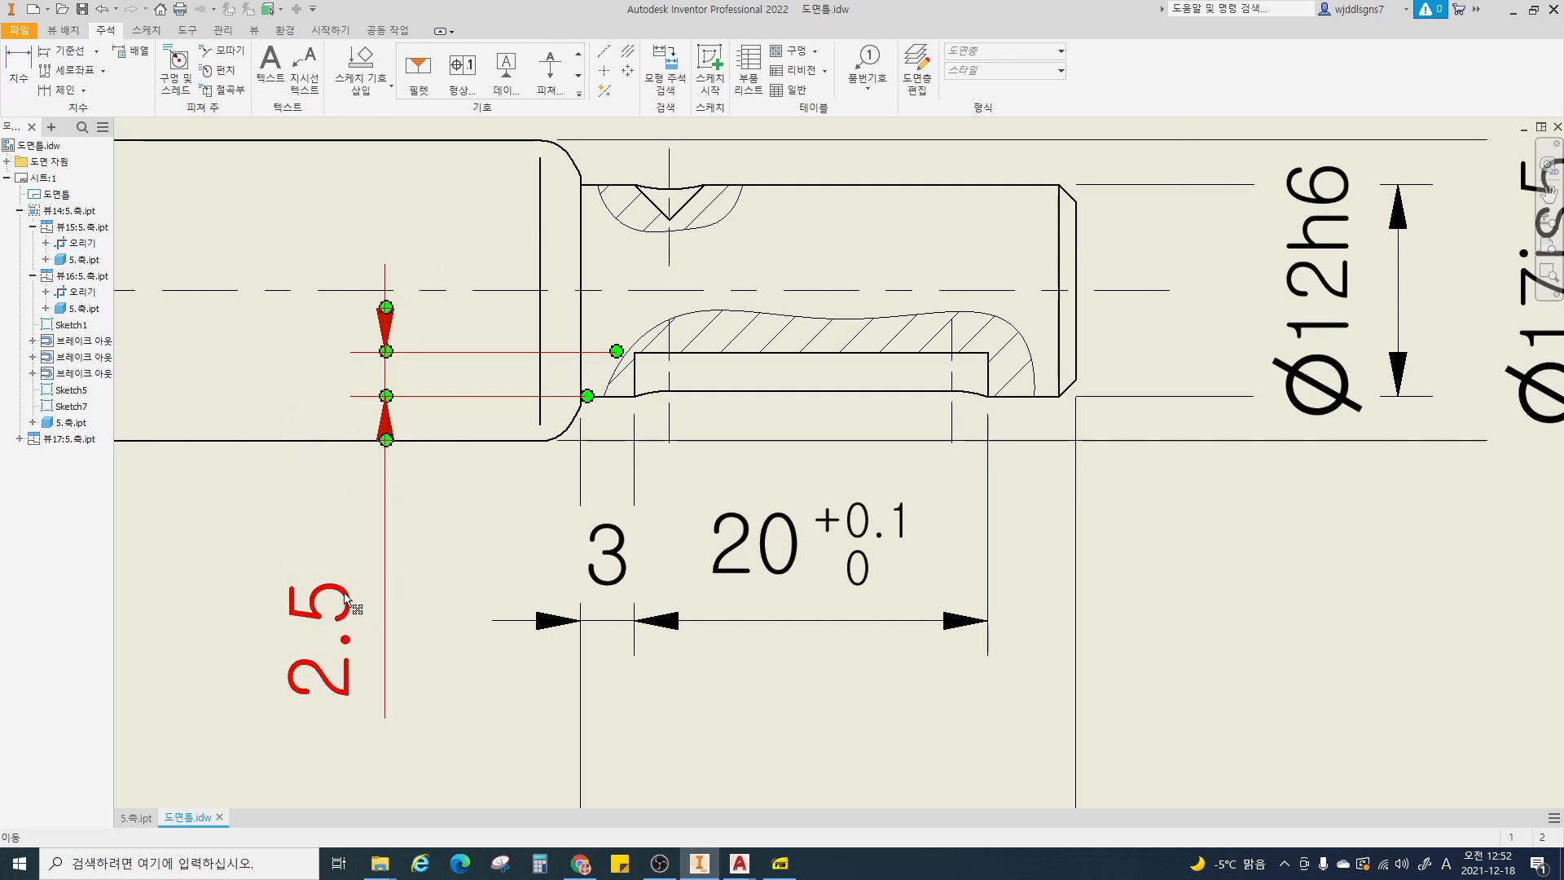
# - Apply a deviation tolerance of +0.1 upper and 0 lower to the right keyway's depth dimension
pyautogui.doubleClick(348, 607)
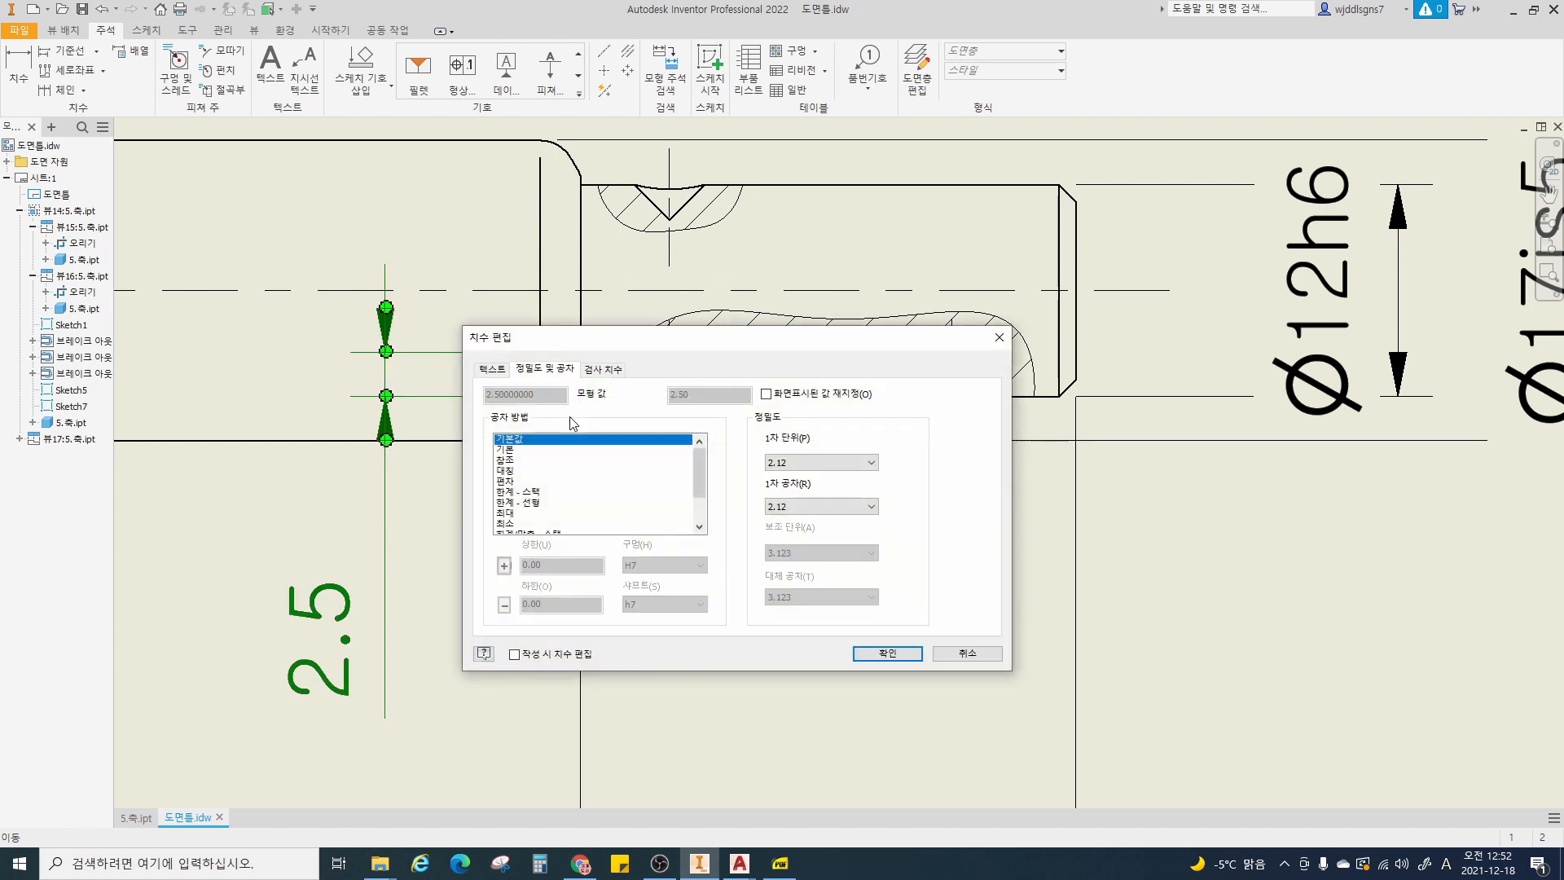
pyautogui.click(509, 482)
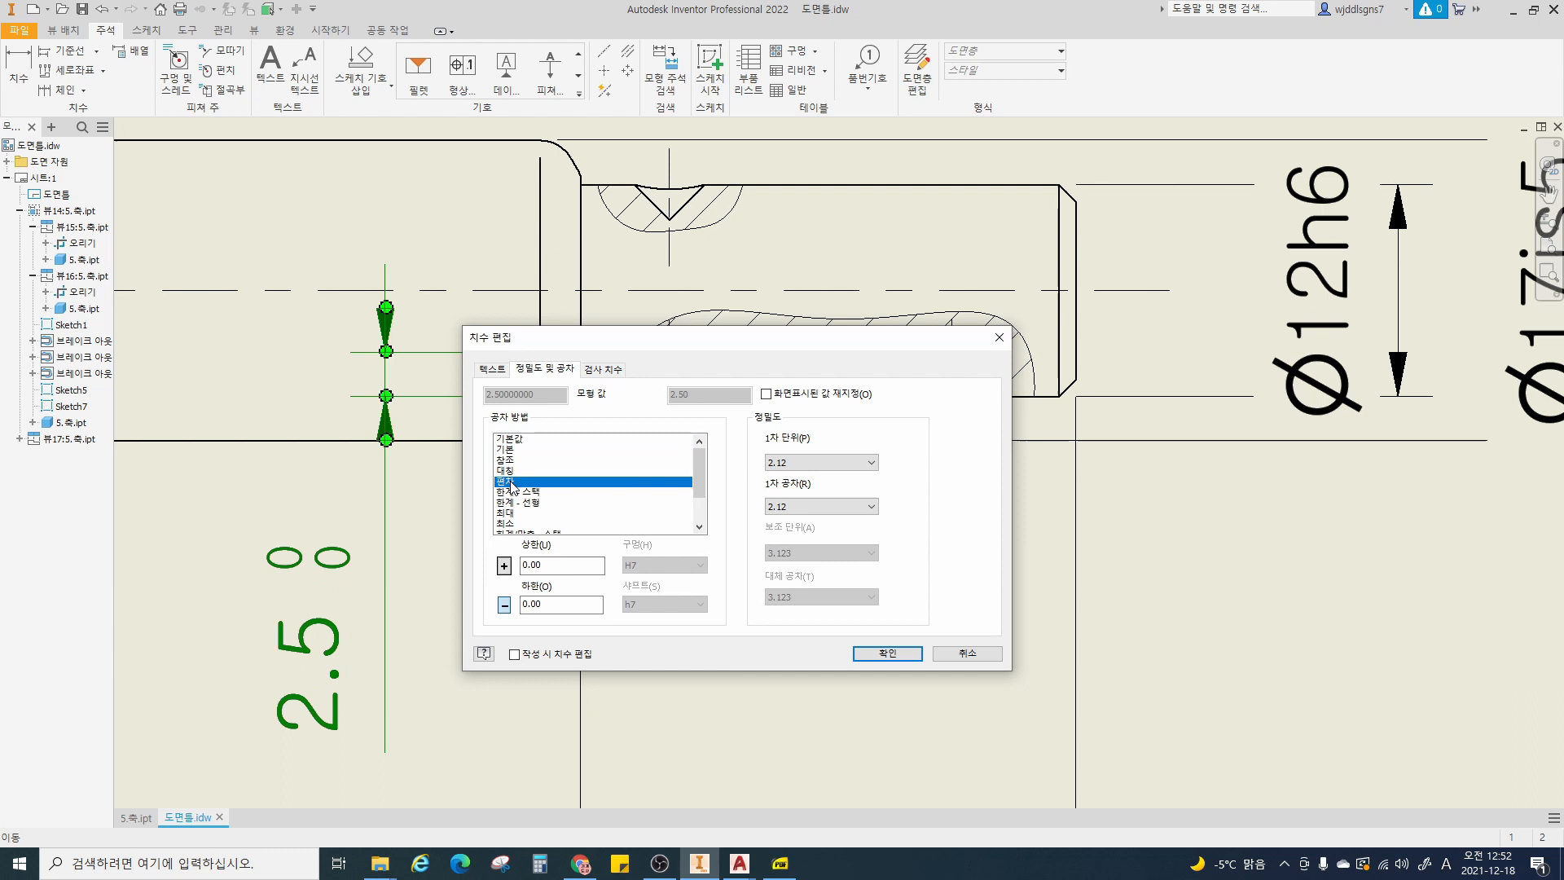
pyautogui.click(562, 564)
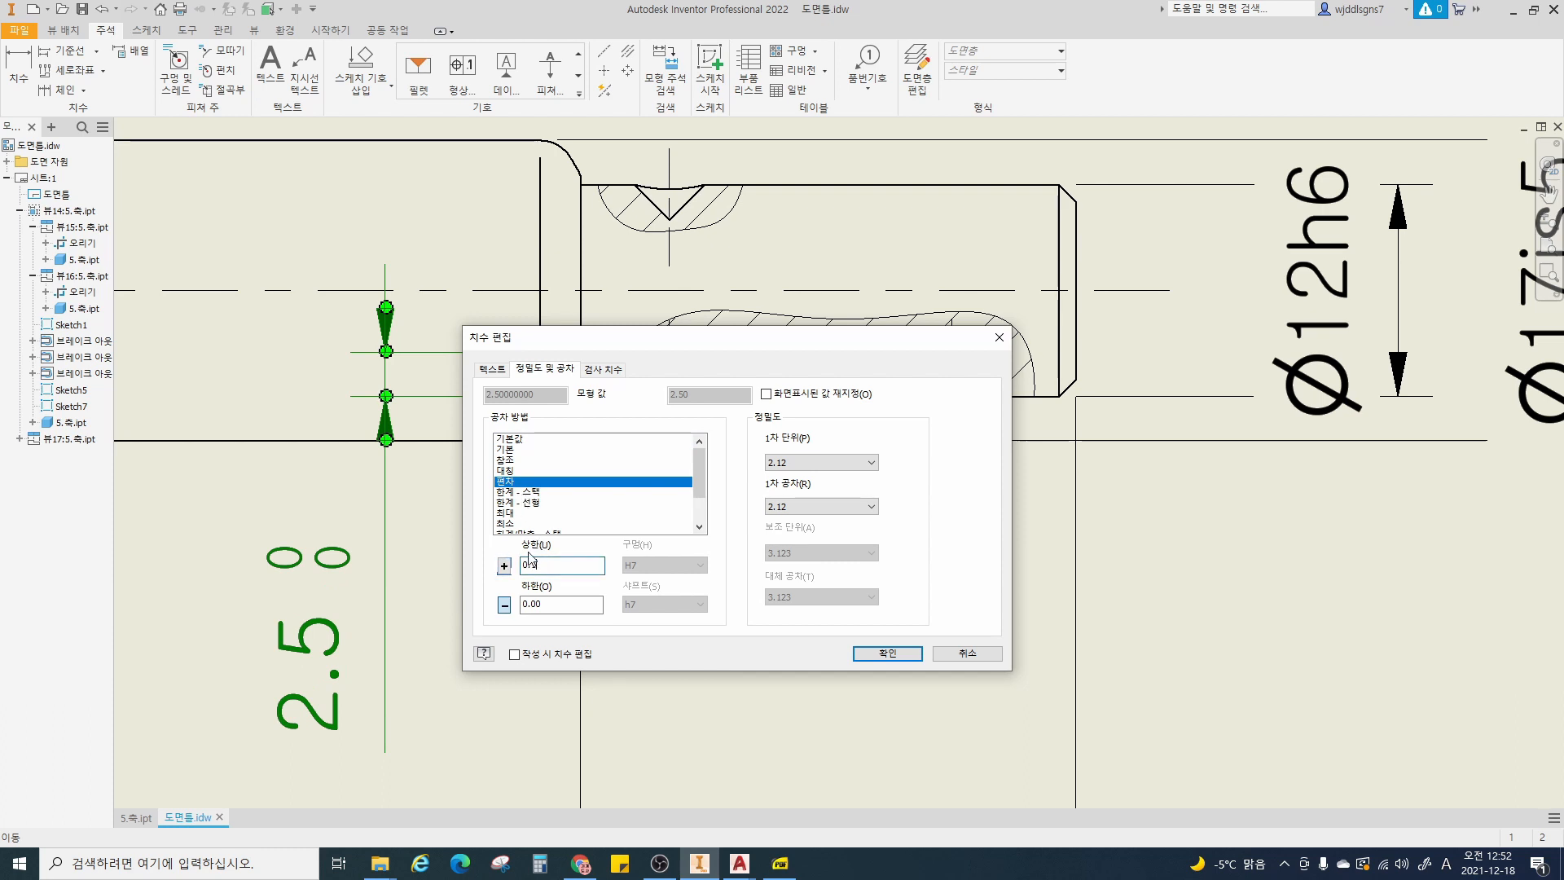
pyautogui.click(887, 653)
pyautogui.scroll(3, 839, 571)
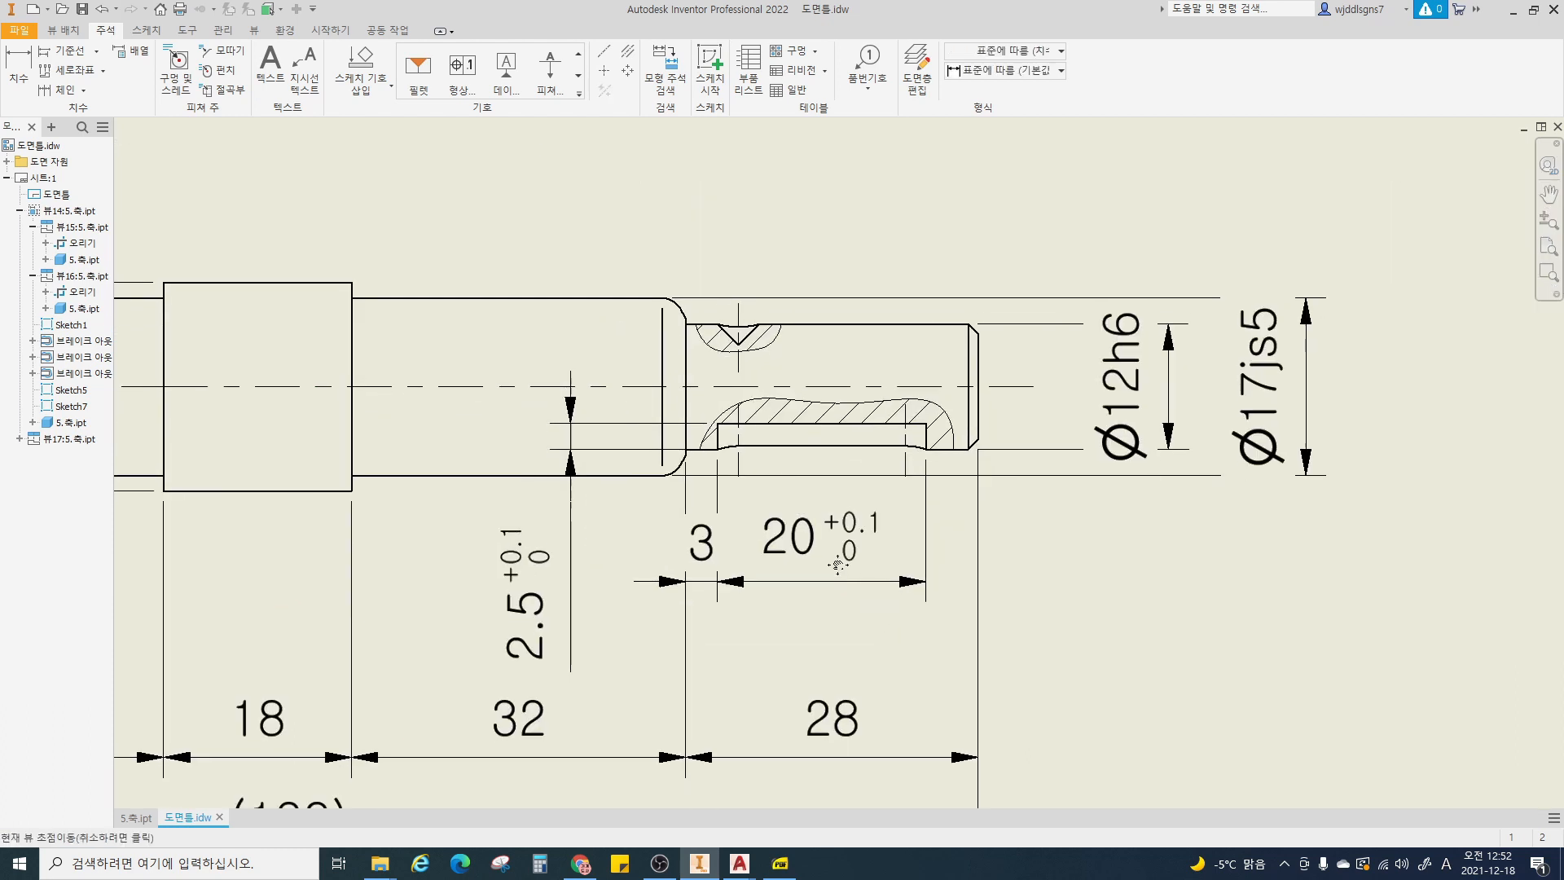
pyautogui.scroll(-3, 814, 531)
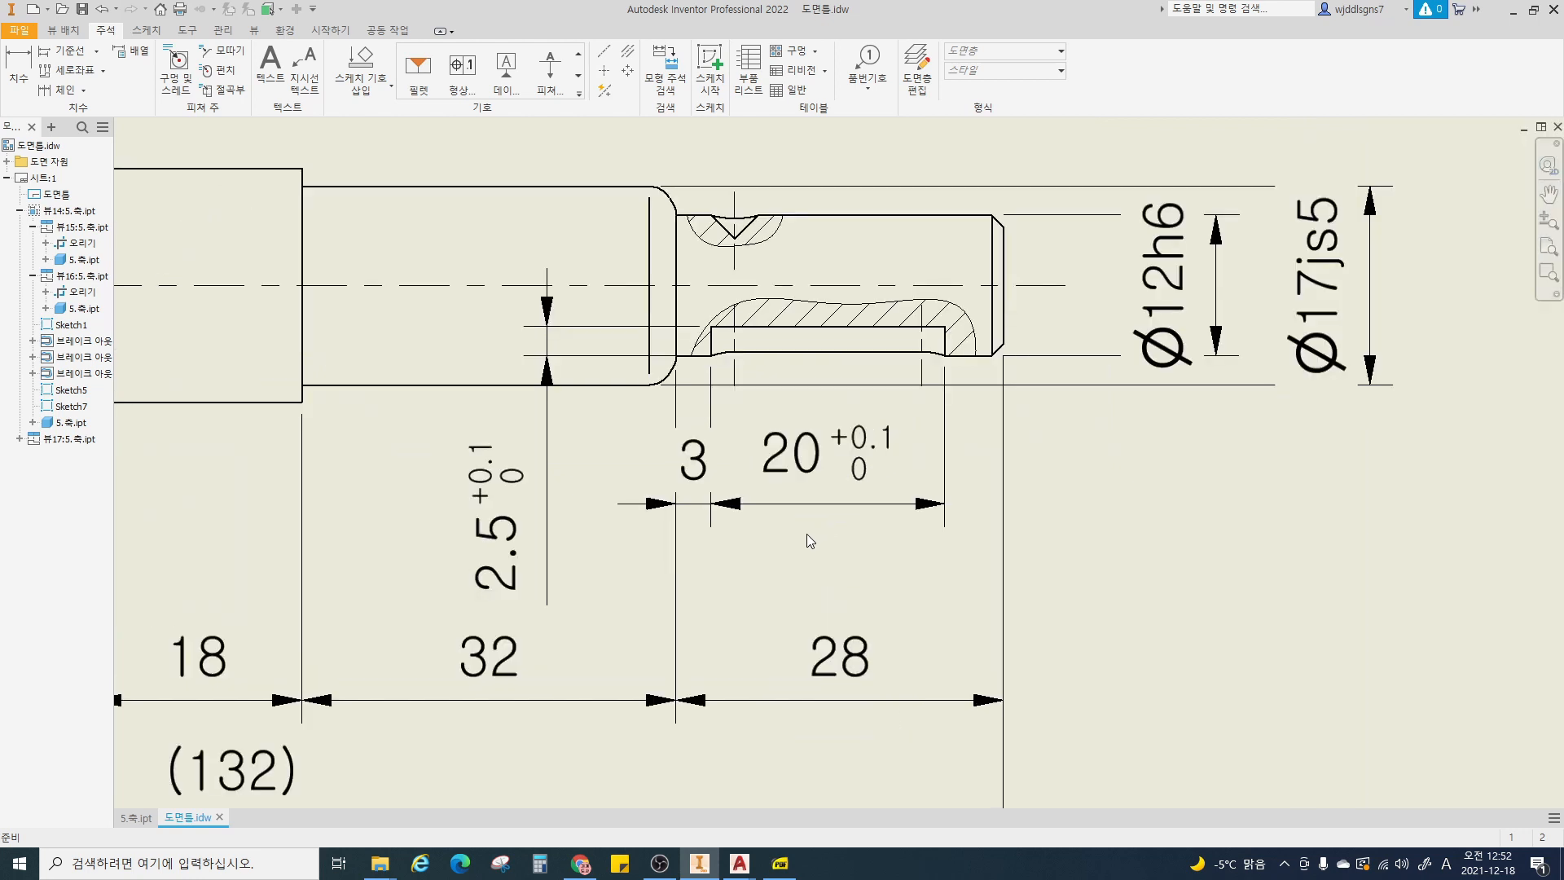
pyautogui.moveTo(820, 544); pyautogui.dragTo(834, 481, button='middle')
pyautogui.moveTo(850, 504); pyautogui.dragTo(857, 423, button='middle')
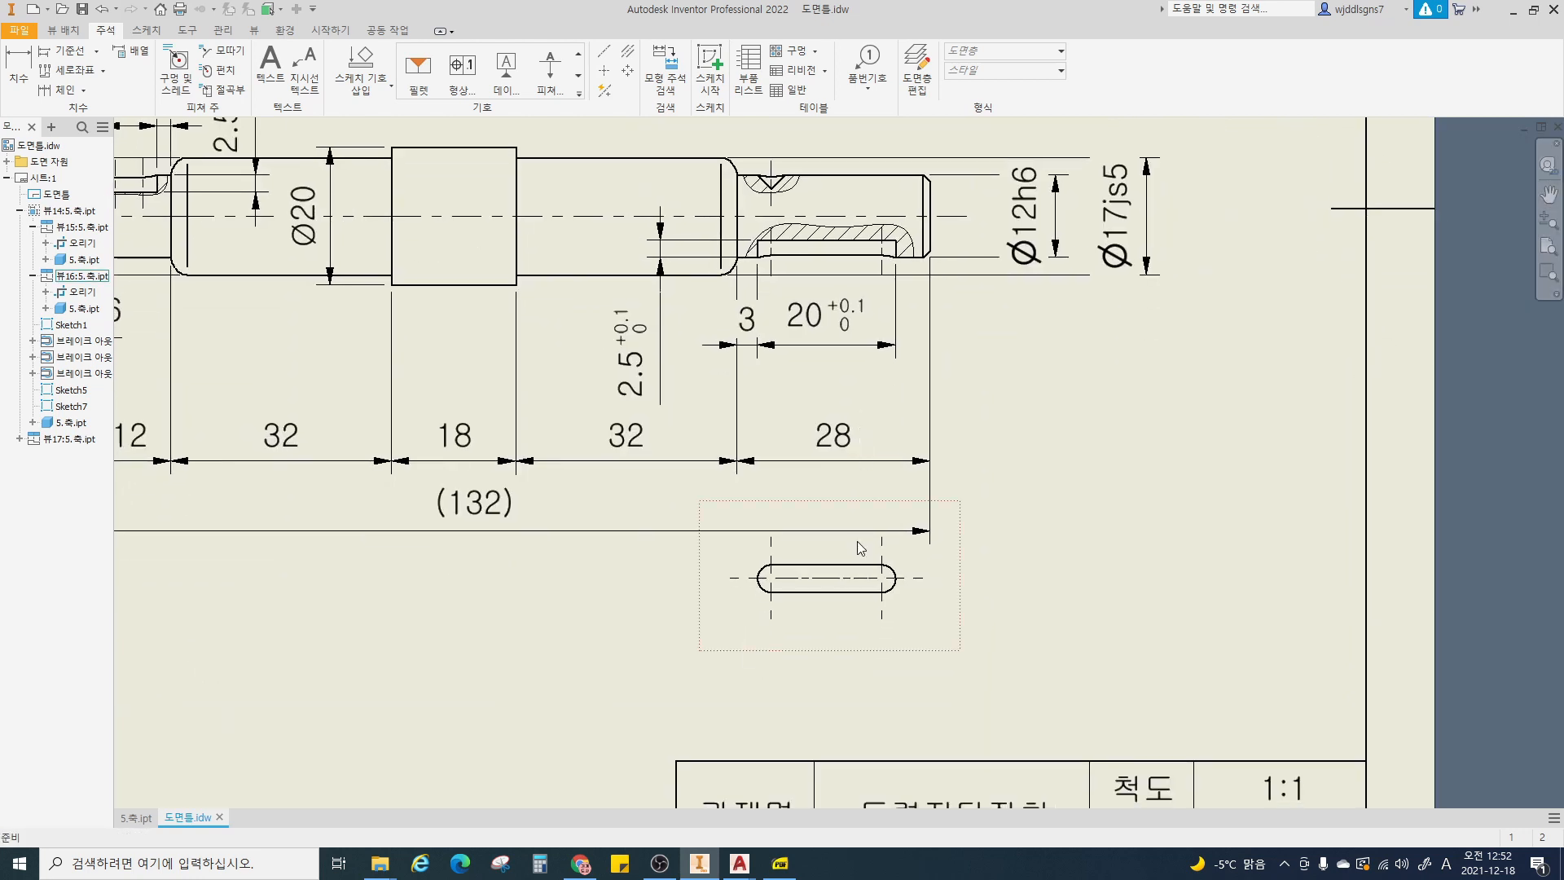
pyautogui.moveTo(857, 546); pyautogui.dragTo(863, 479, button='middle')
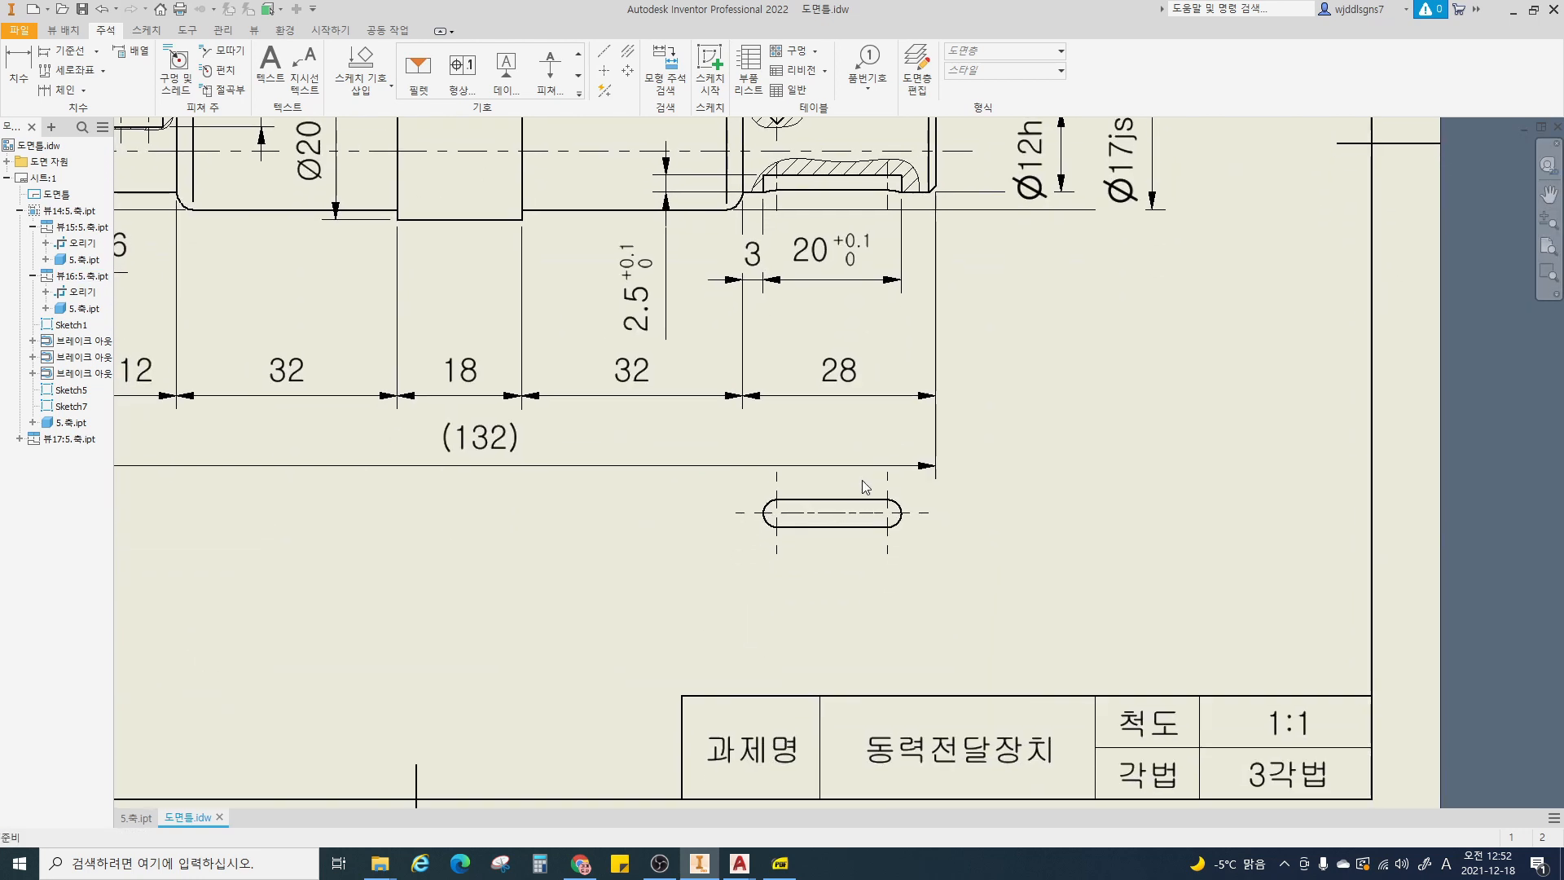
# - Dimension the width of the separate keyway view below the shaft and append the fit N9 to the dimension text
pyautogui.scroll(3, 865, 487)
pyautogui.click(855, 489)
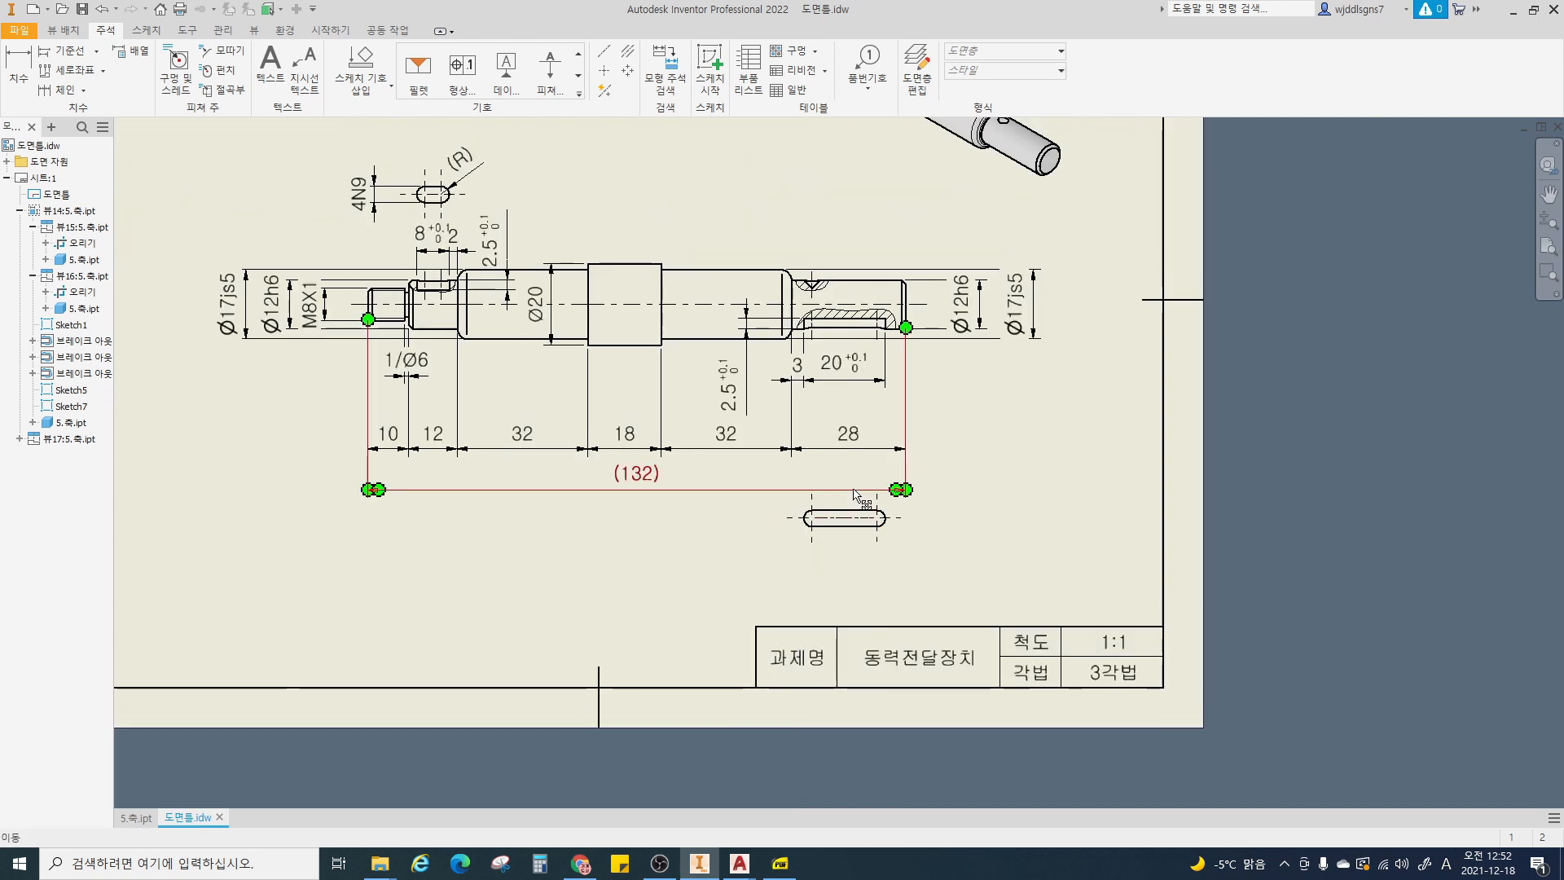
pyautogui.moveTo(859, 508); pyautogui.dragTo(860, 461, button='middle')
pyautogui.scroll(-3, 860, 461)
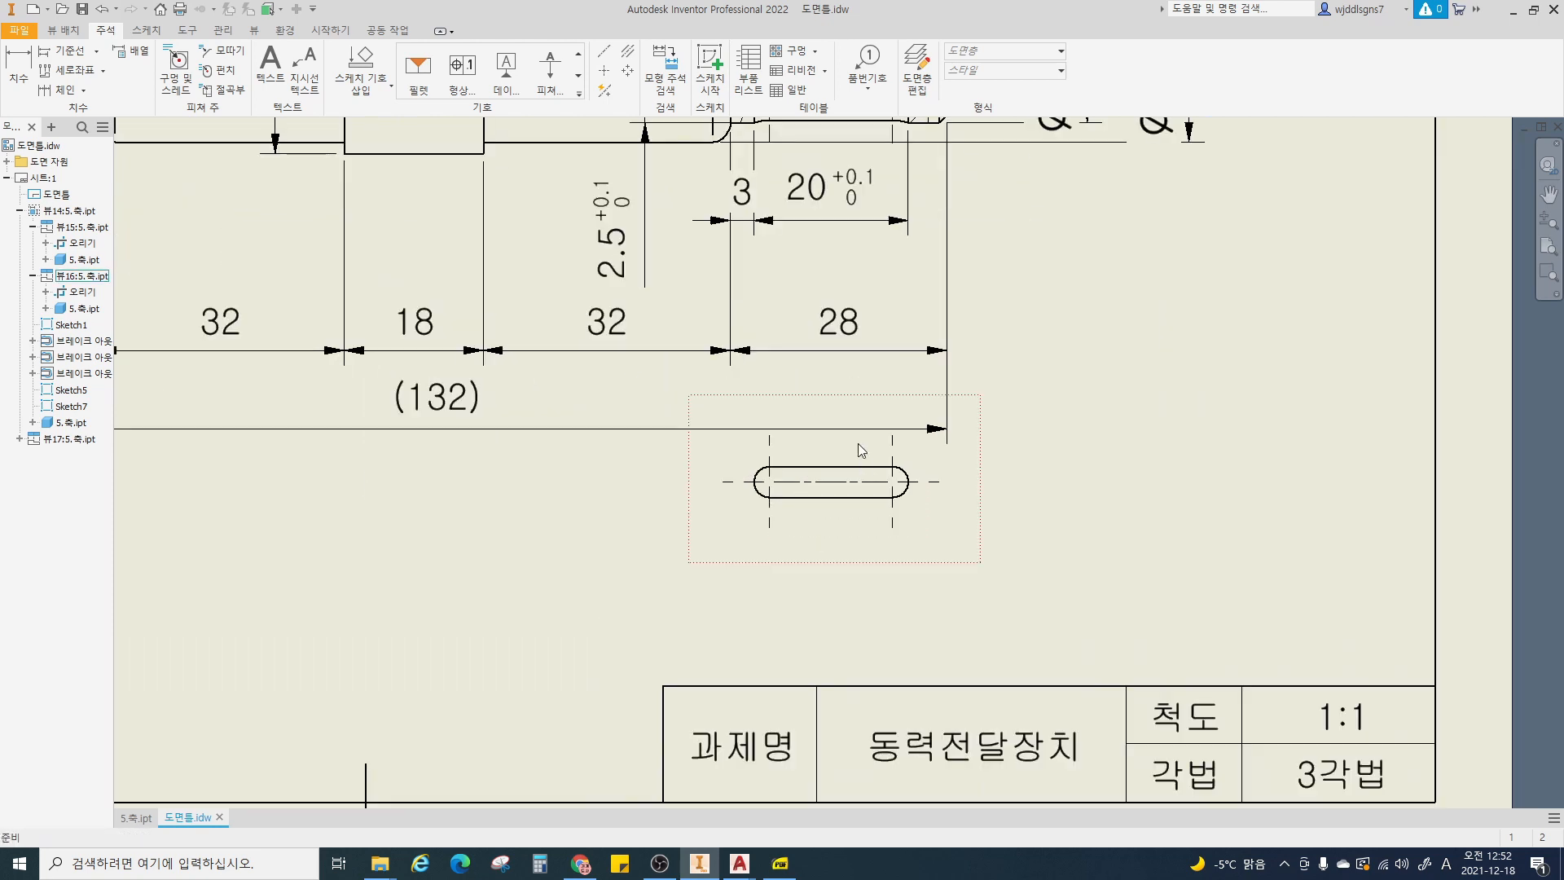
pyautogui.click(19, 70)
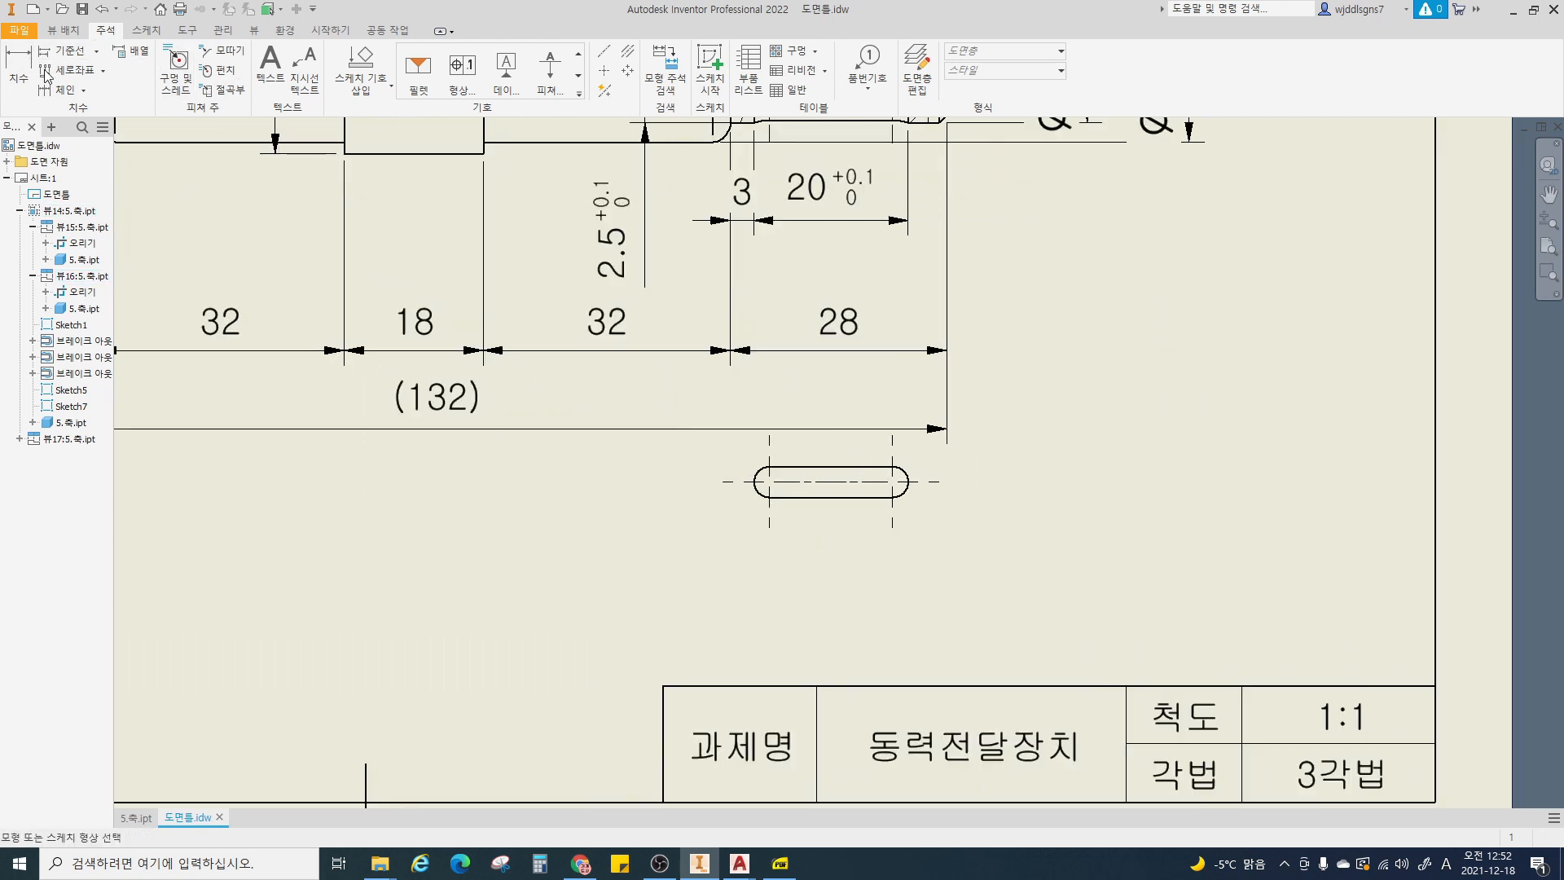
pyautogui.click(879, 467)
pyautogui.click(884, 496)
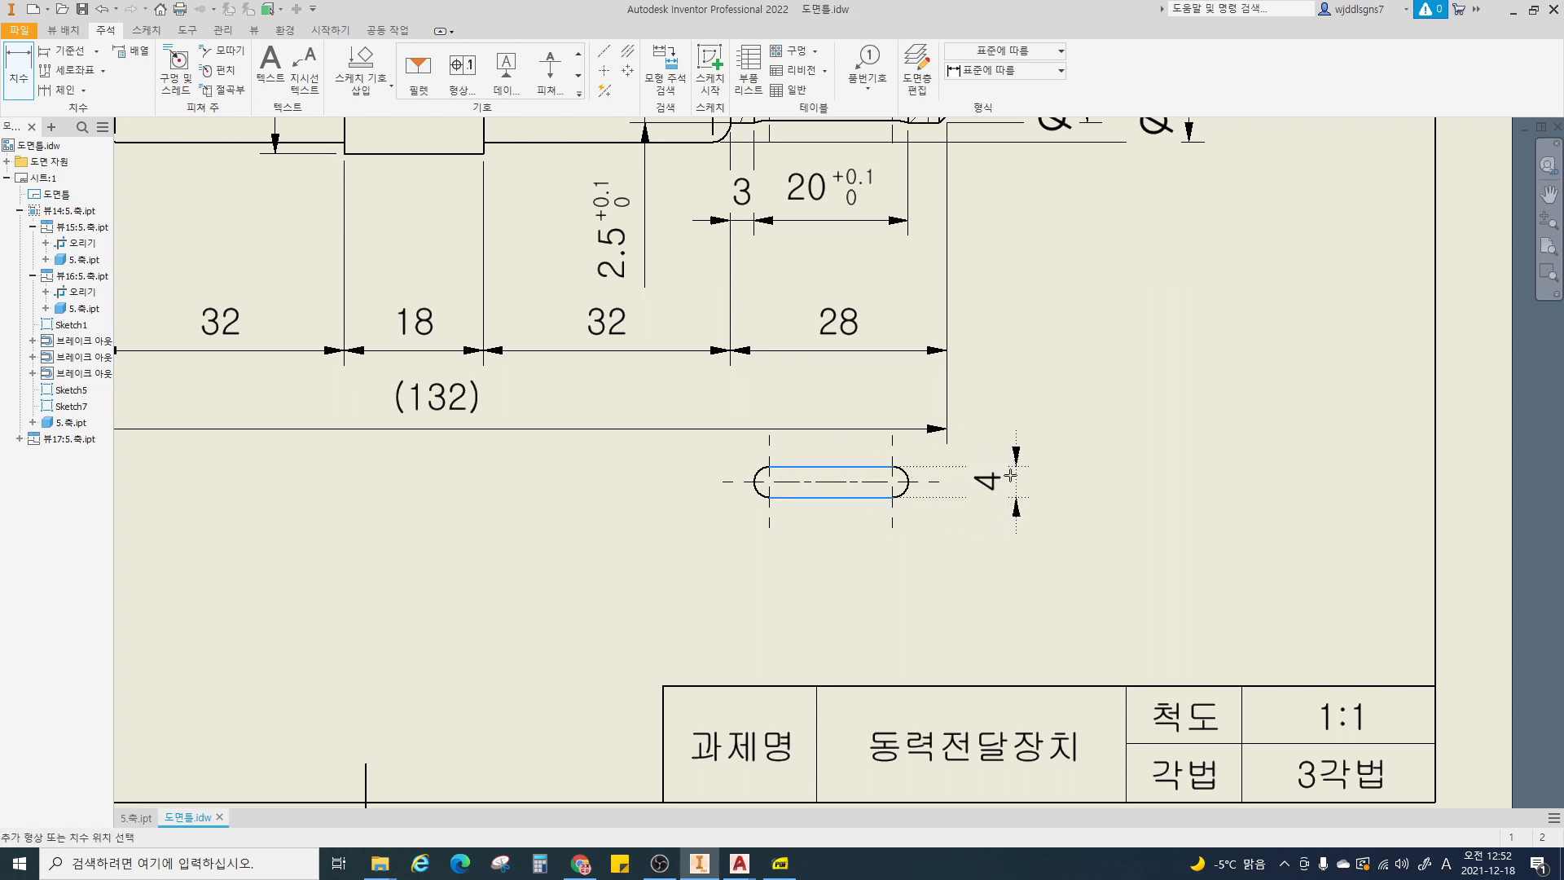
pyautogui.click(1000, 486)
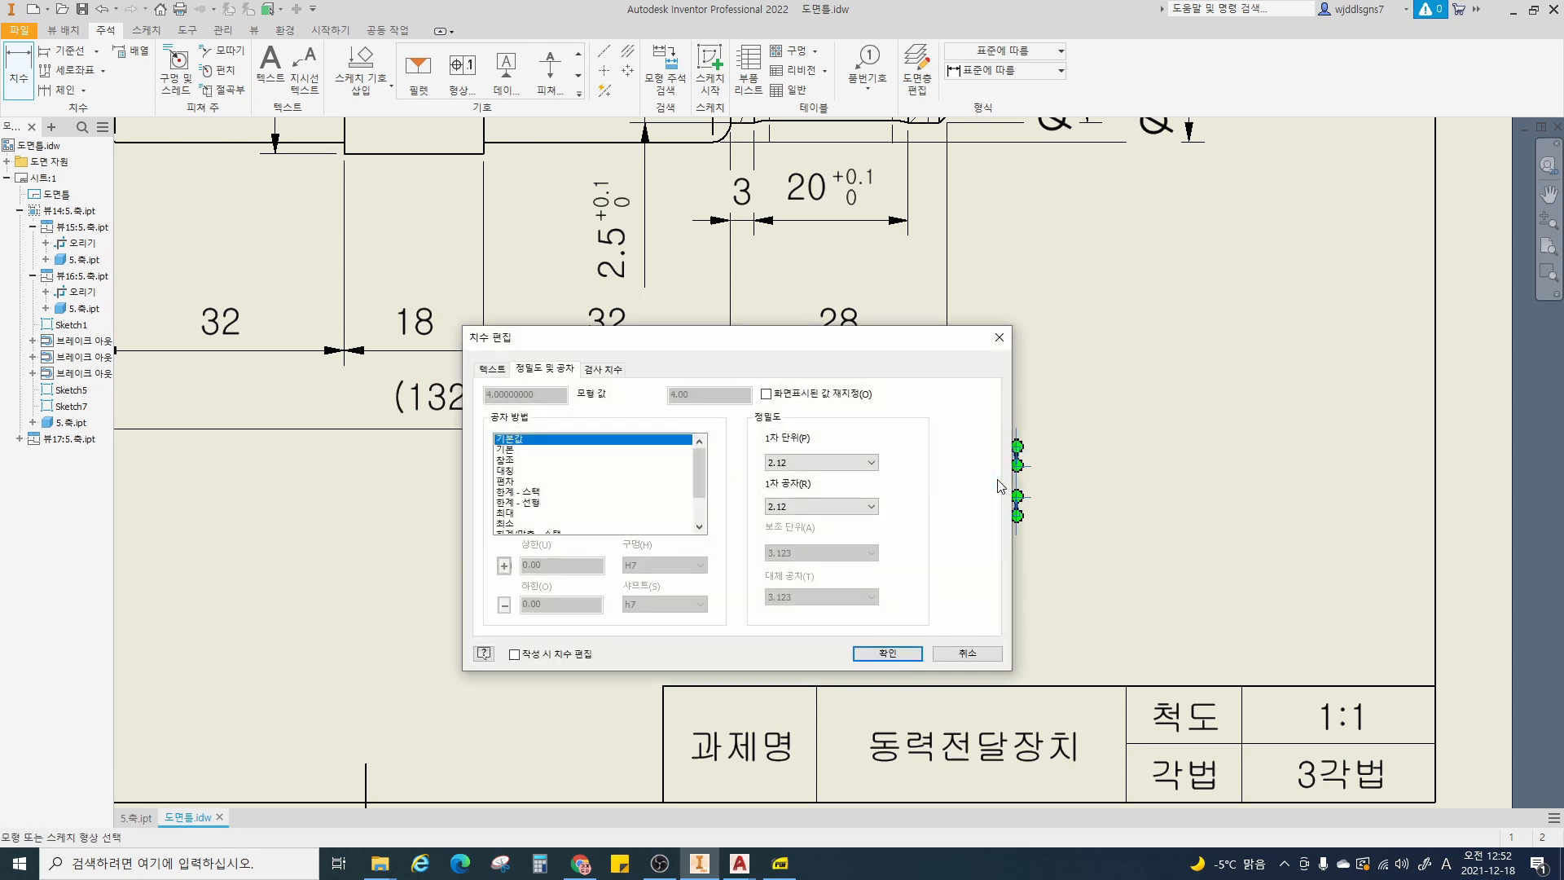
pyautogui.click(490, 369)
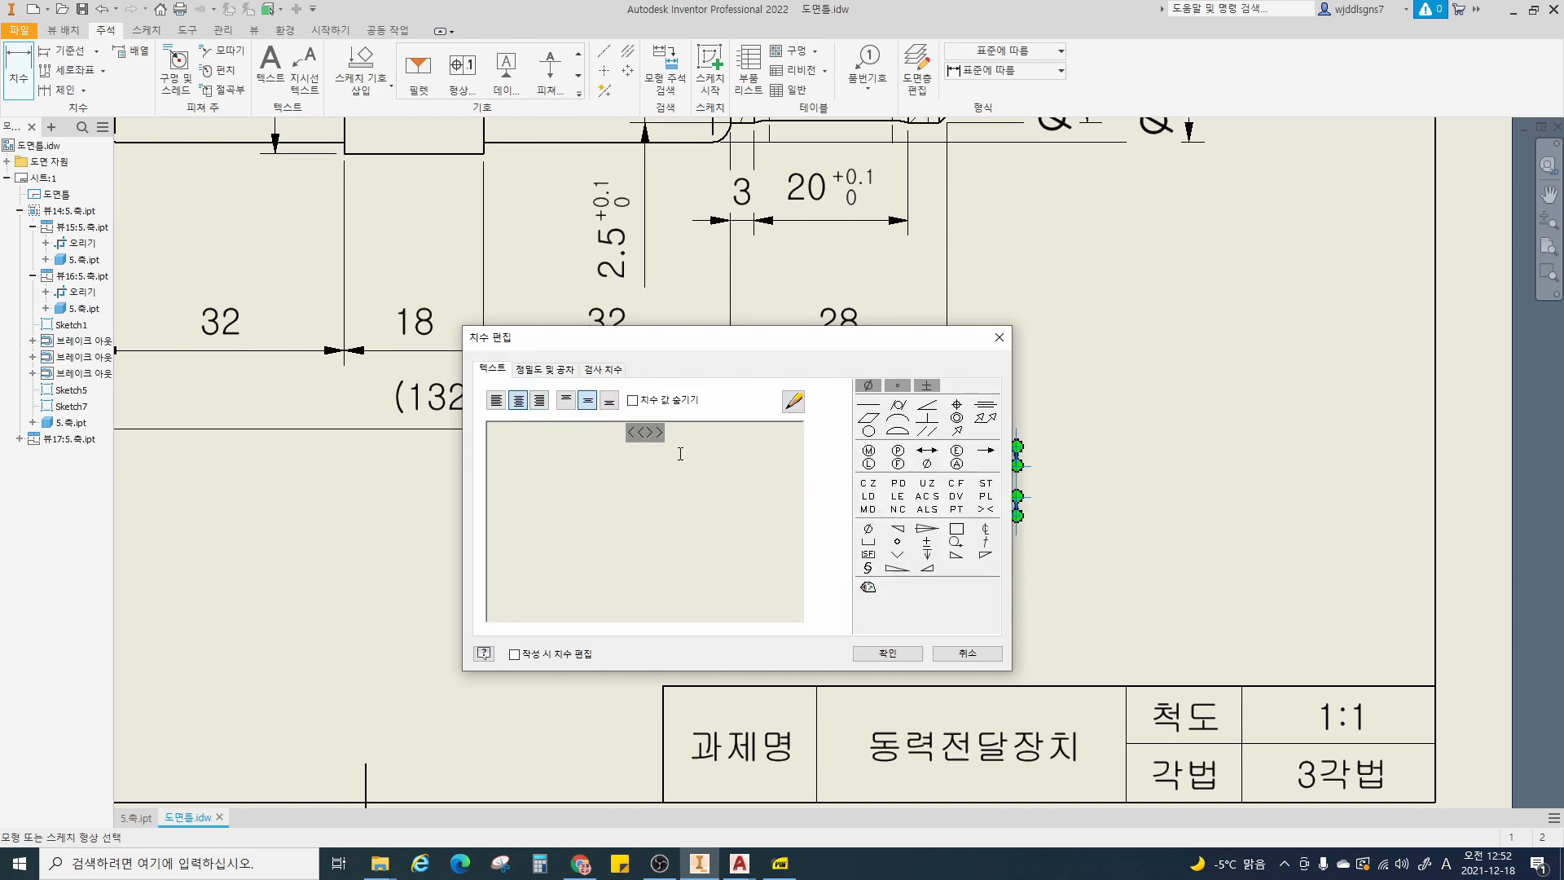
pyautogui.write('N9')
pyautogui.press('Return')
pyautogui.press('Escape')
# - Add a radius dimension to the rounded left end of the lower keyway view, placing it diagonally below the slot
pyautogui.press('d')
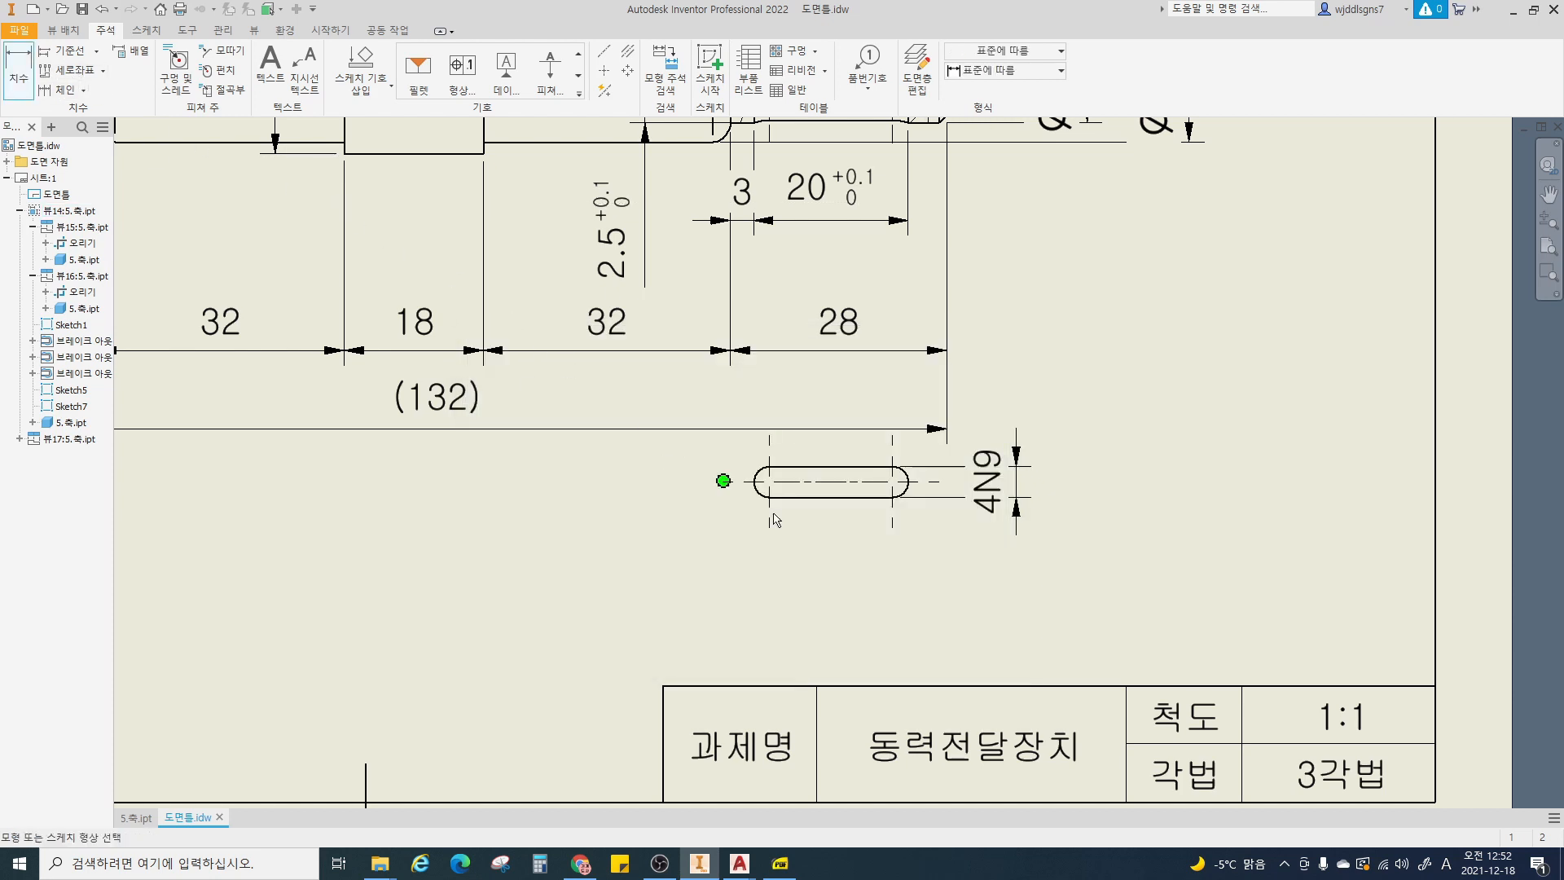
pyautogui.scroll(3, 715, 478)
pyautogui.click(710, 470)
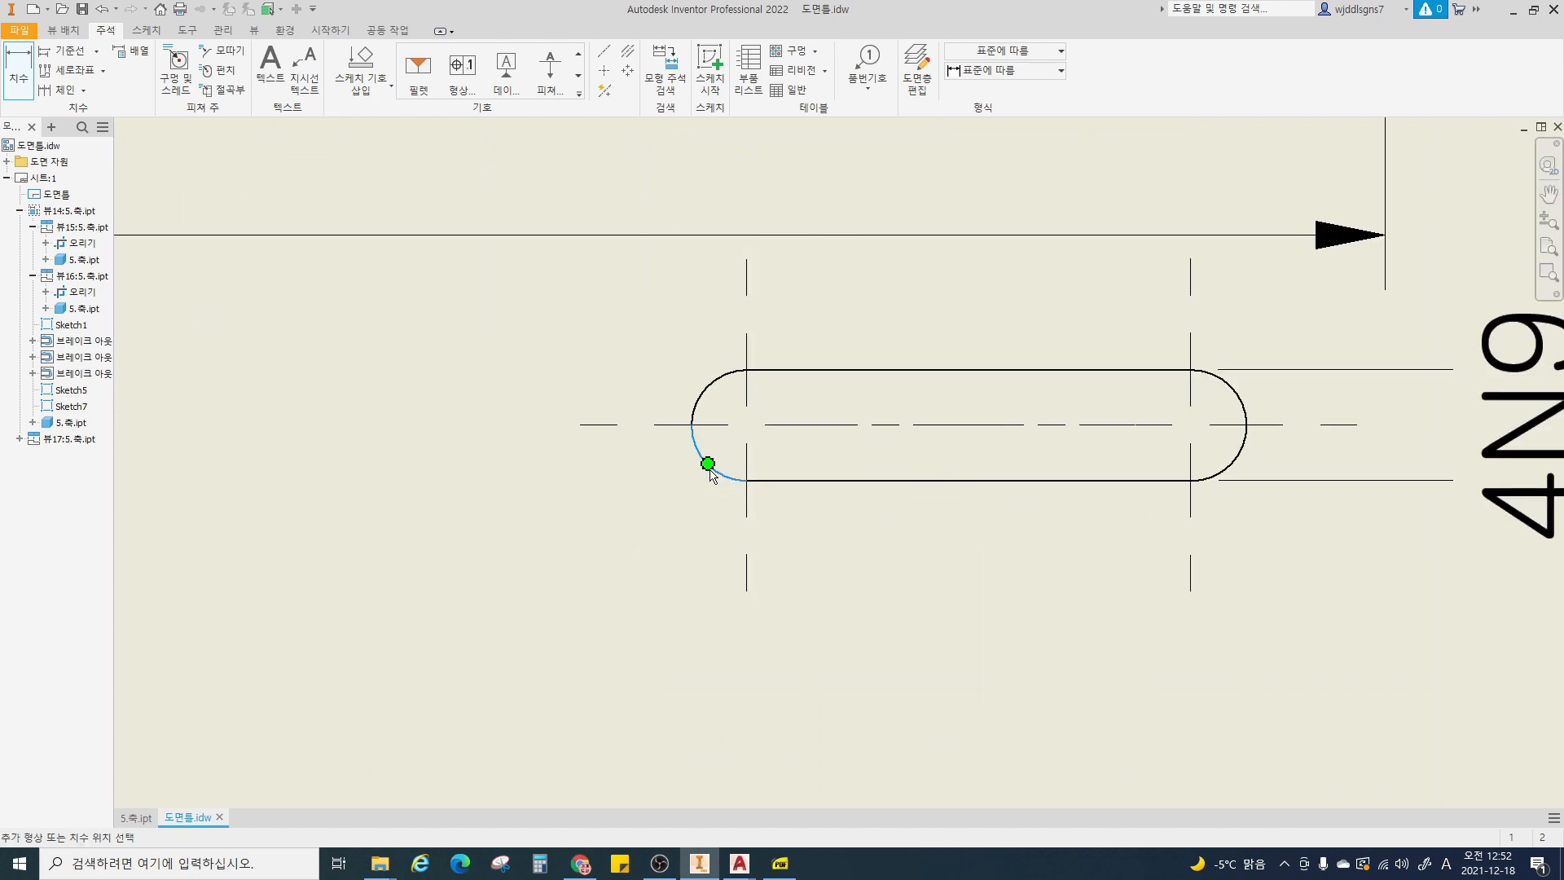
pyautogui.click(18, 70)
pyautogui.click(720, 476)
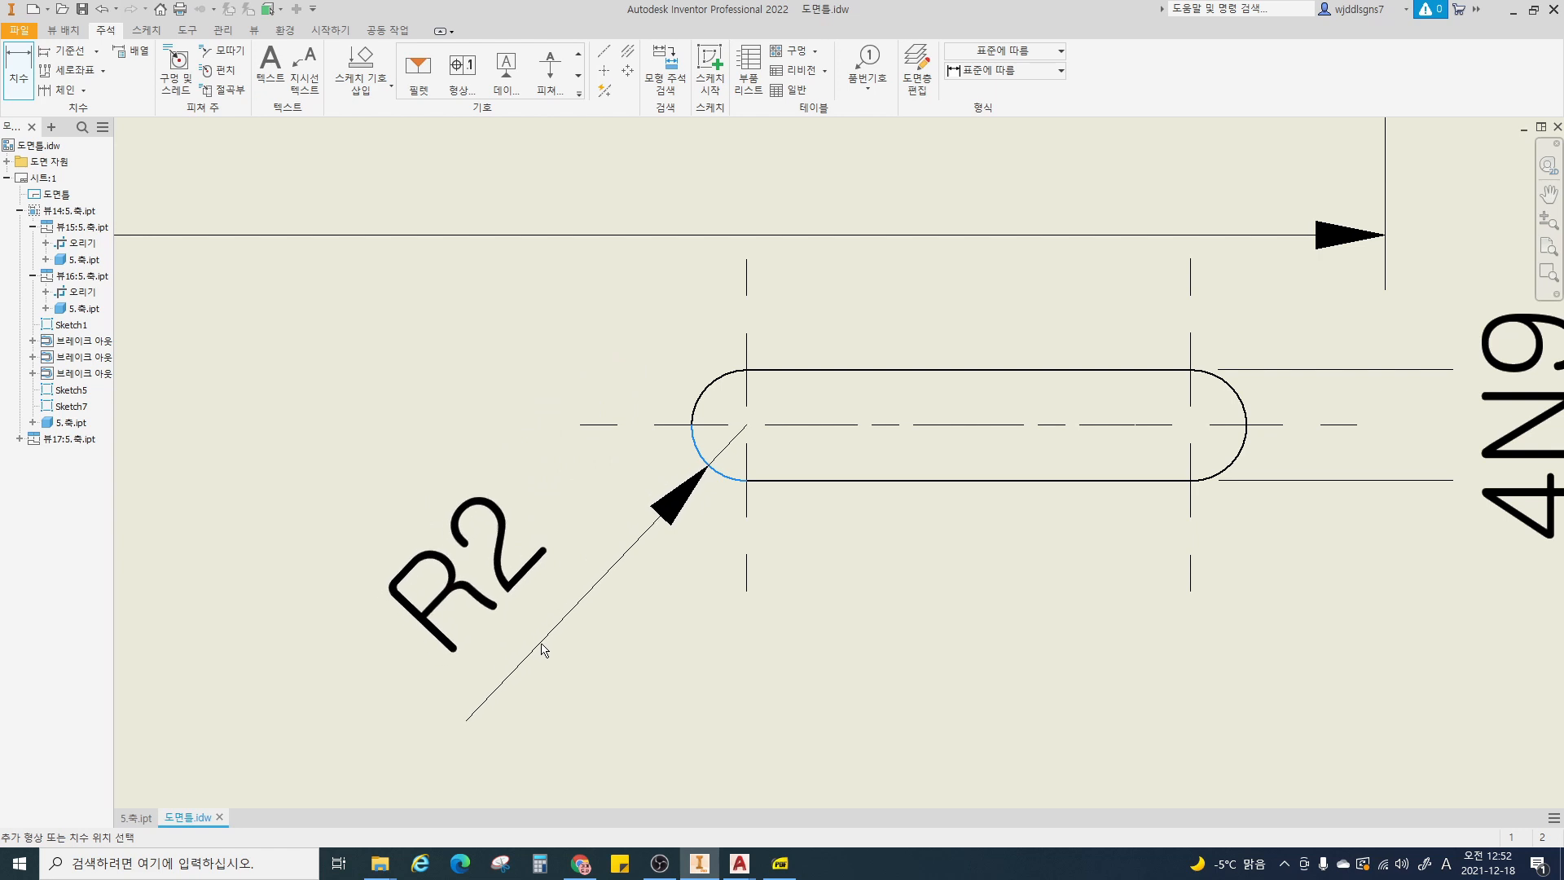
pyautogui.click(515, 570)
# - Hide the radius dimension's value and replace its text with (R)
pyautogui.doubleClick(515, 570)
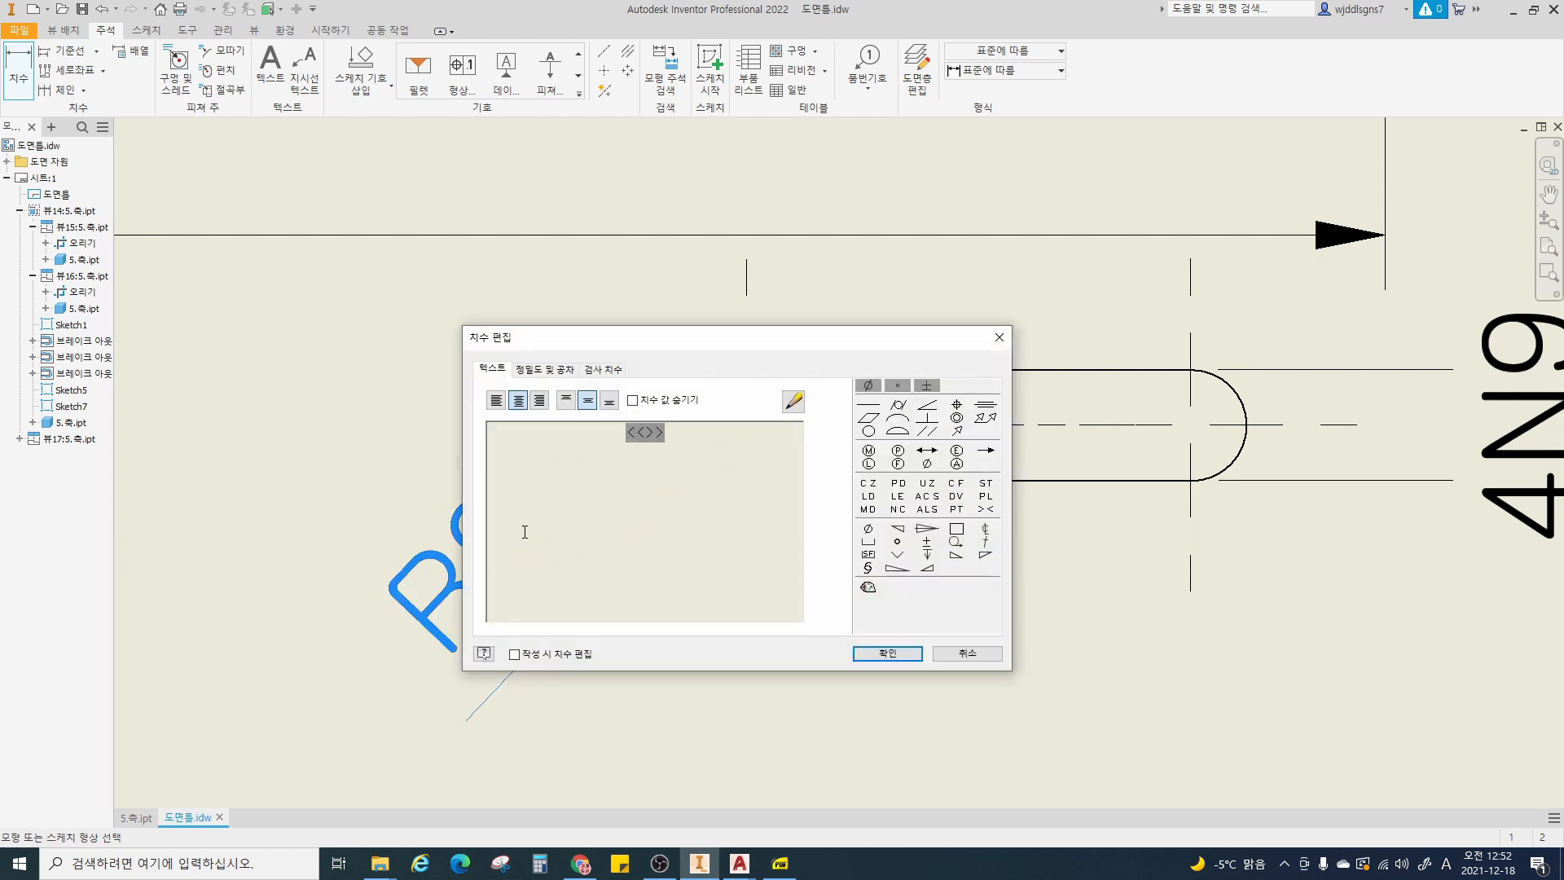
pyautogui.click(633, 400)
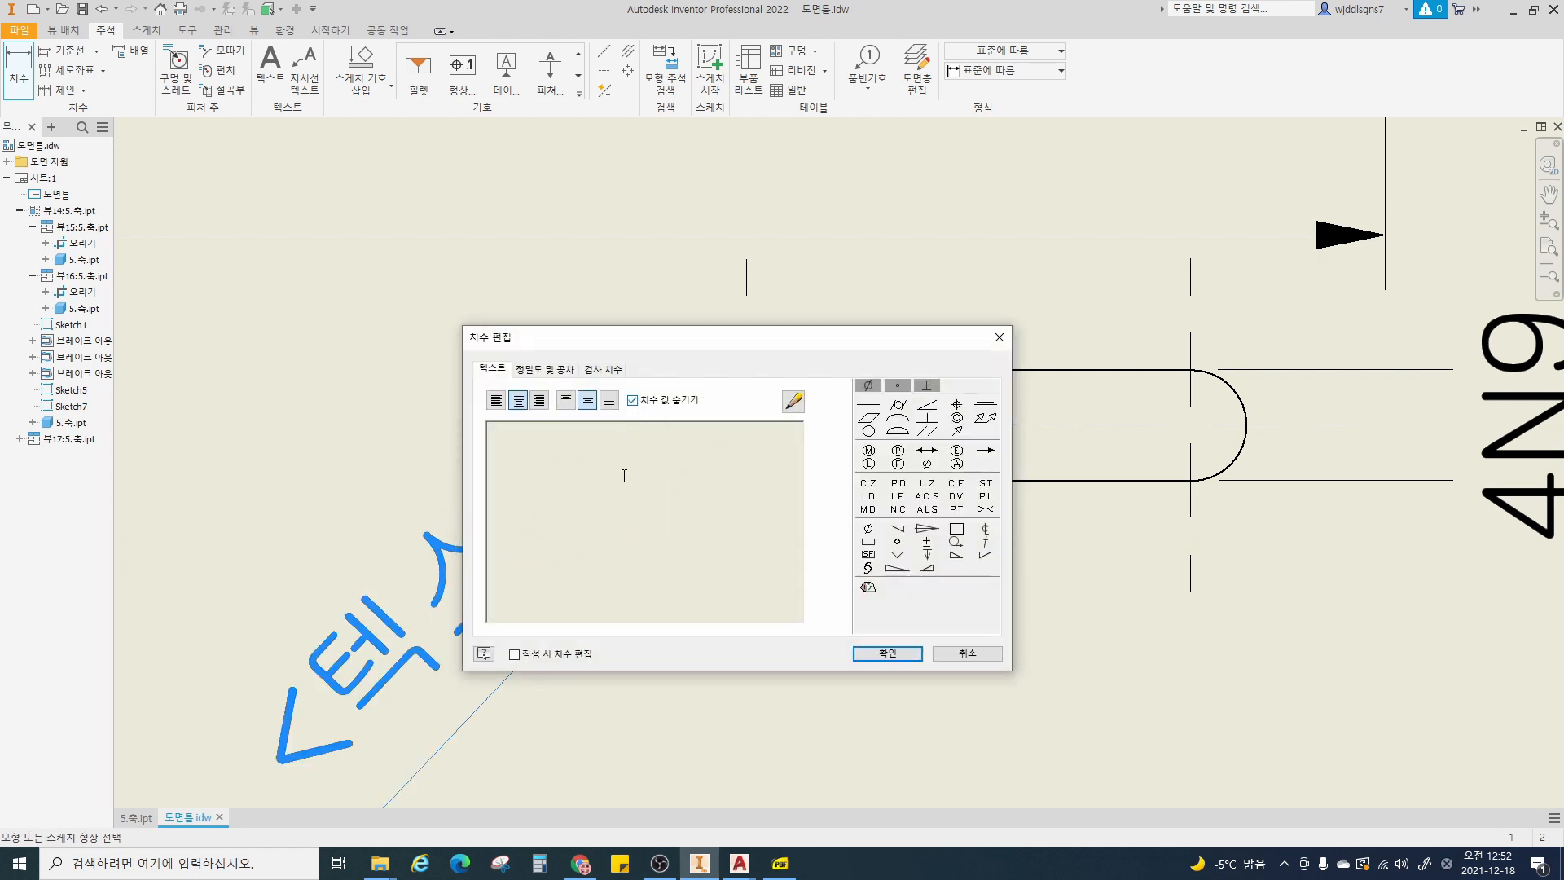
pyautogui.write('(')
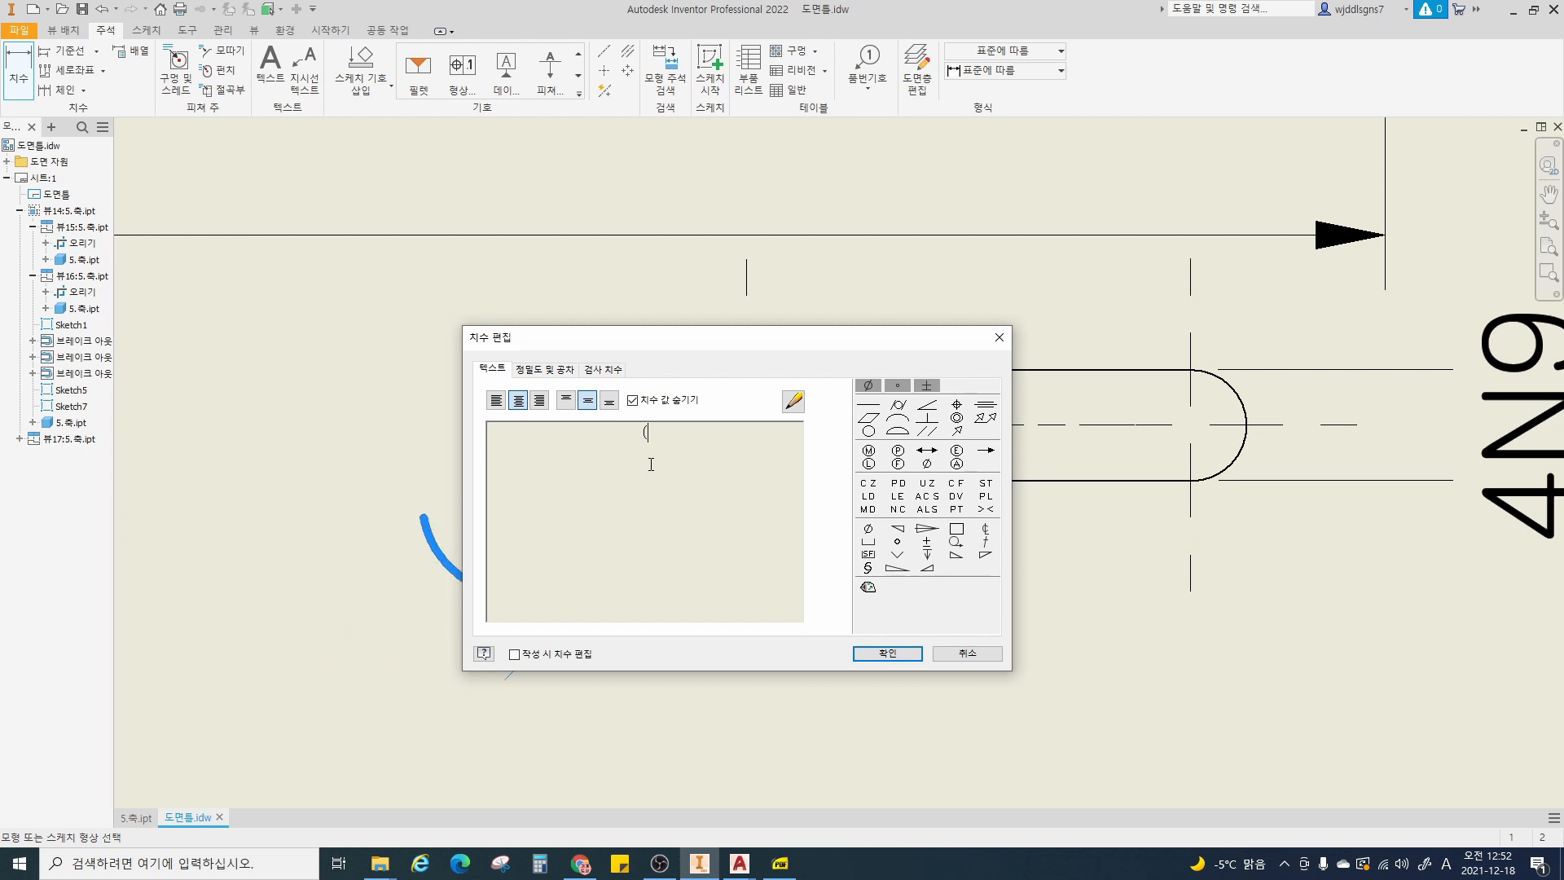
pyautogui.write('R)')
pyautogui.click(887, 654)
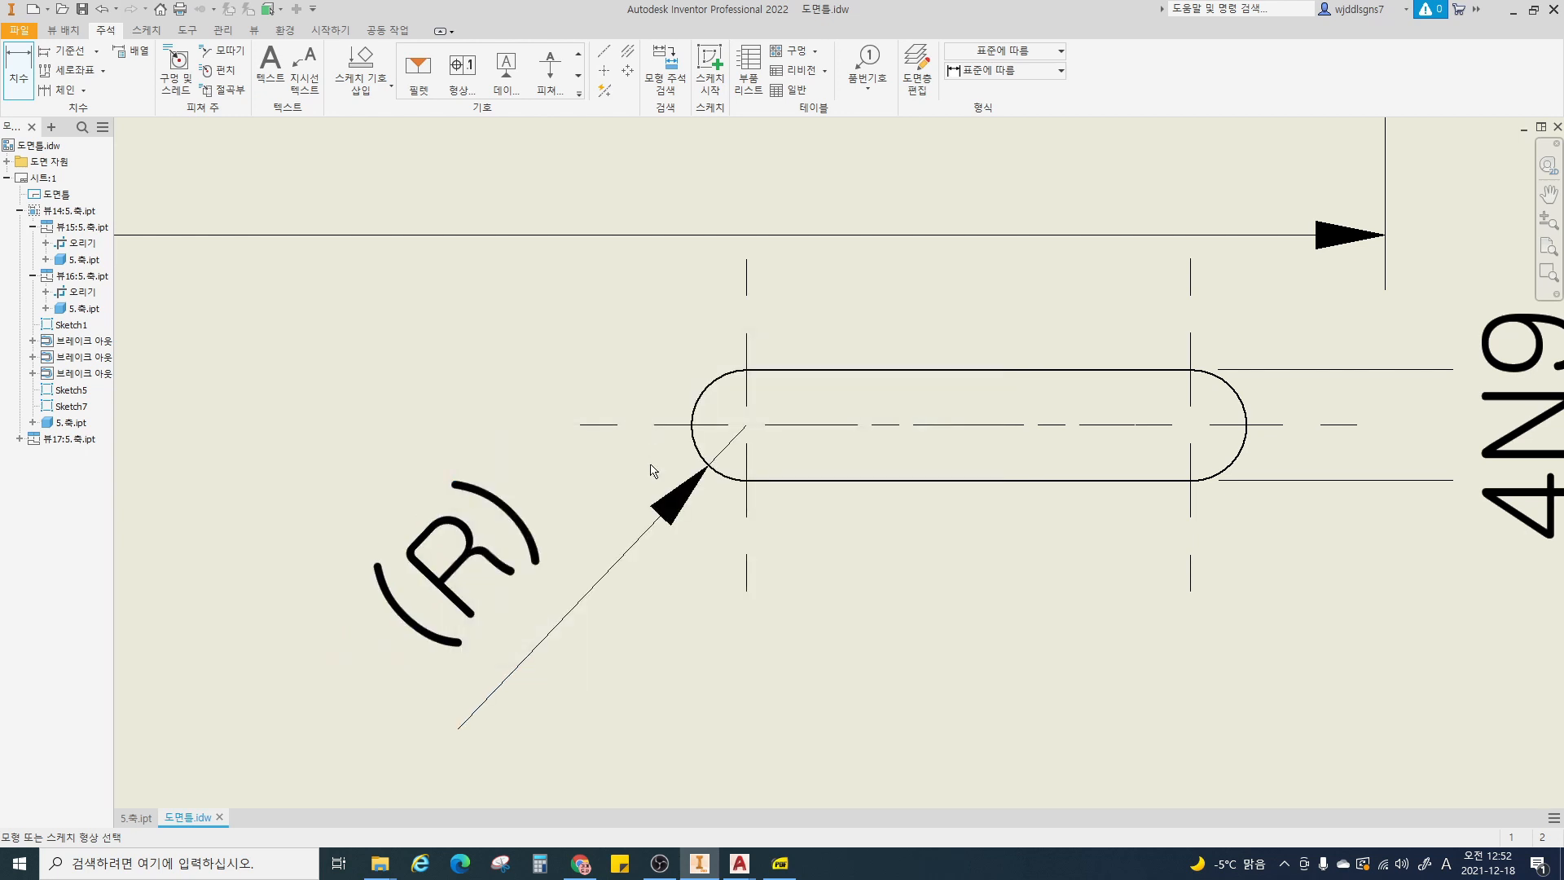
# - Dimension the opening width of the conical hole on the right shaft section, placing the dimension above the shaft
pyautogui.scroll(-4, 765, 559)
pyautogui.scroll(-3, 843, 509)
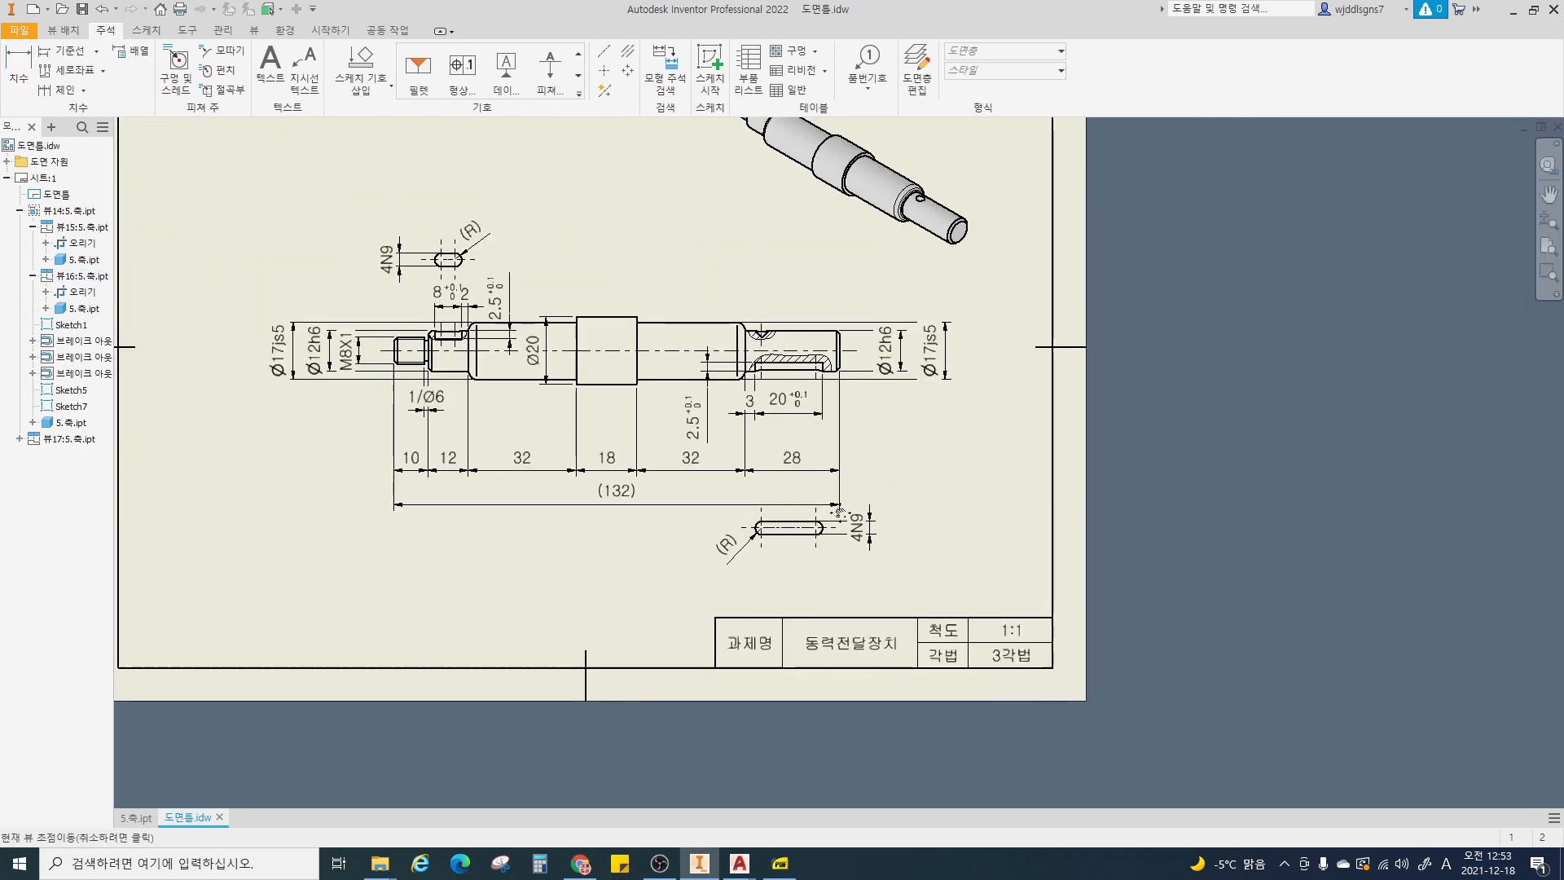
pyautogui.scroll(2, 782, 325)
pyautogui.moveTo(782, 326); pyautogui.dragTo(804, 381, button='middle')
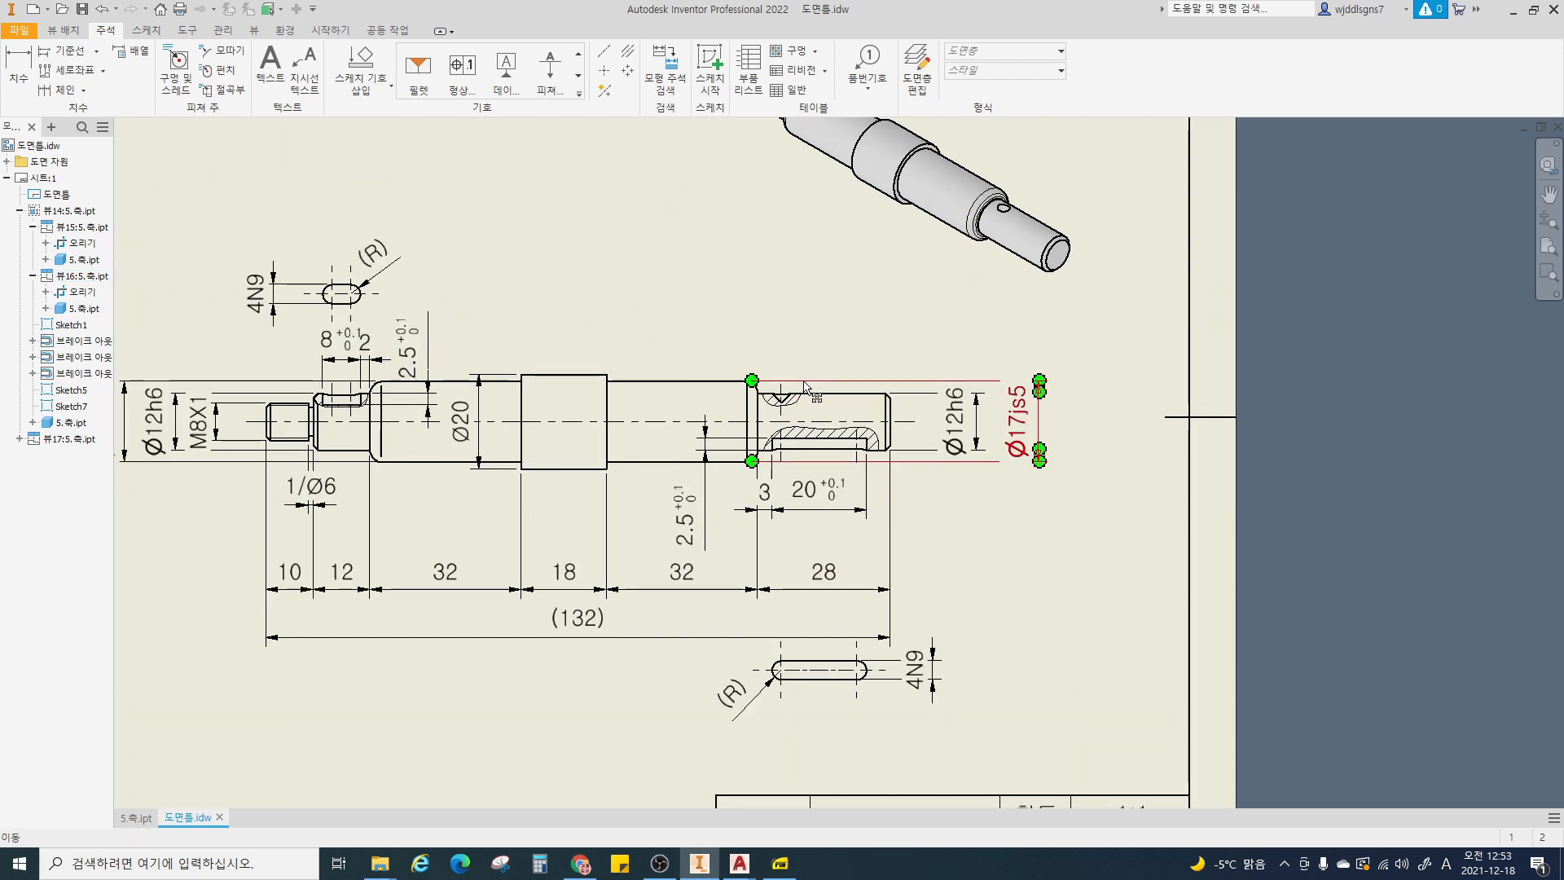
pyautogui.scroll(6, 802, 383)
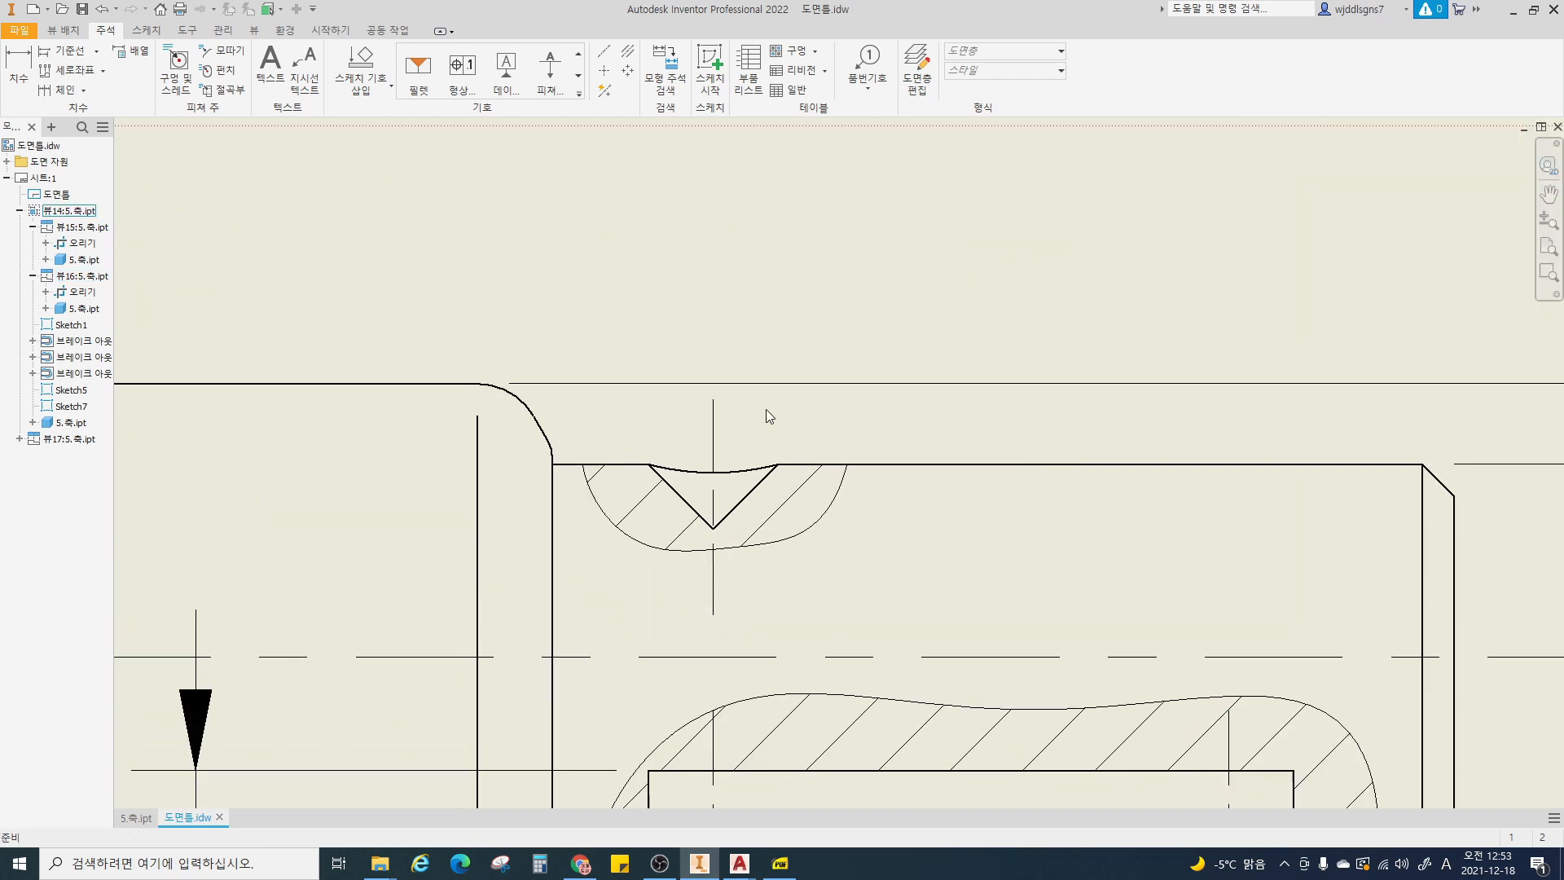
pyautogui.press('d')
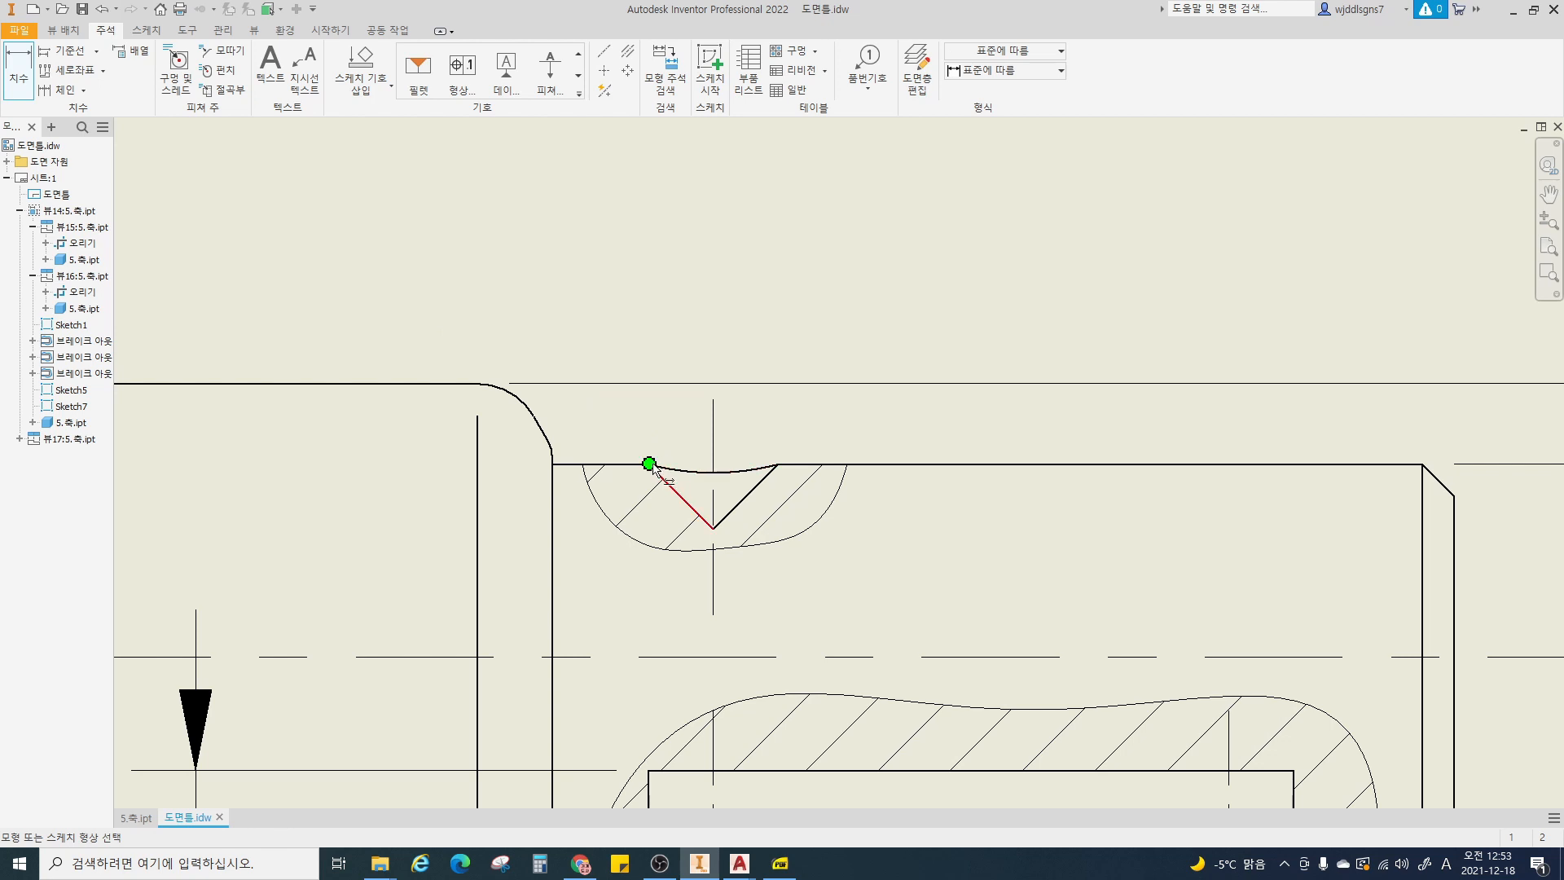
pyautogui.click(649, 464)
pyautogui.click(775, 464)
pyautogui.scroll(-2, 774, 456)
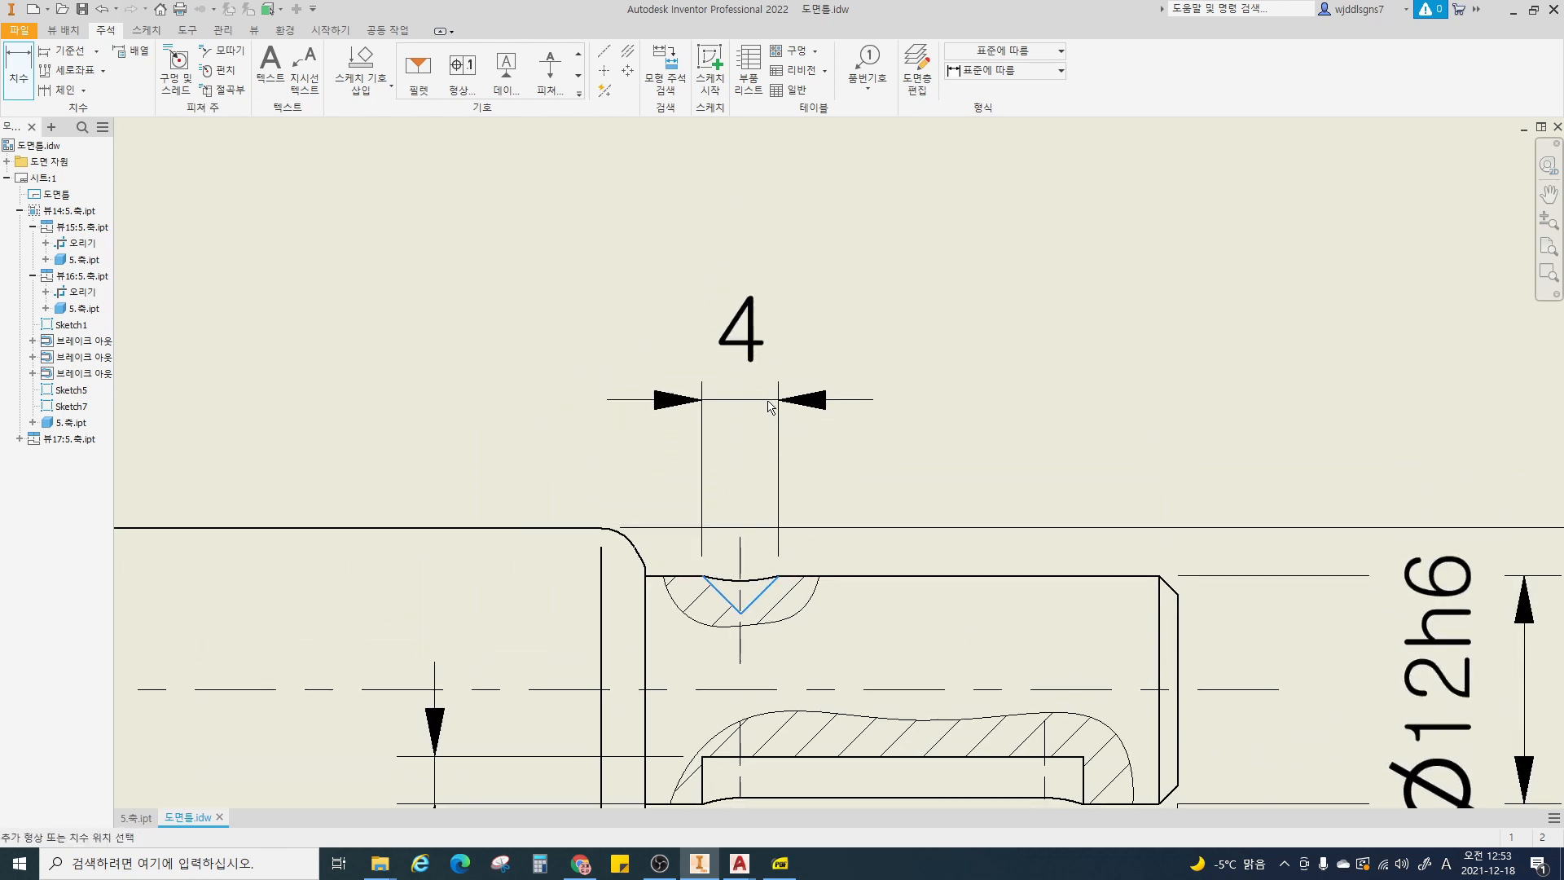
pyautogui.click(771, 406)
# - Add a diameter symbol before the conical hole's width dimension
pyautogui.doubleClick(750, 359)
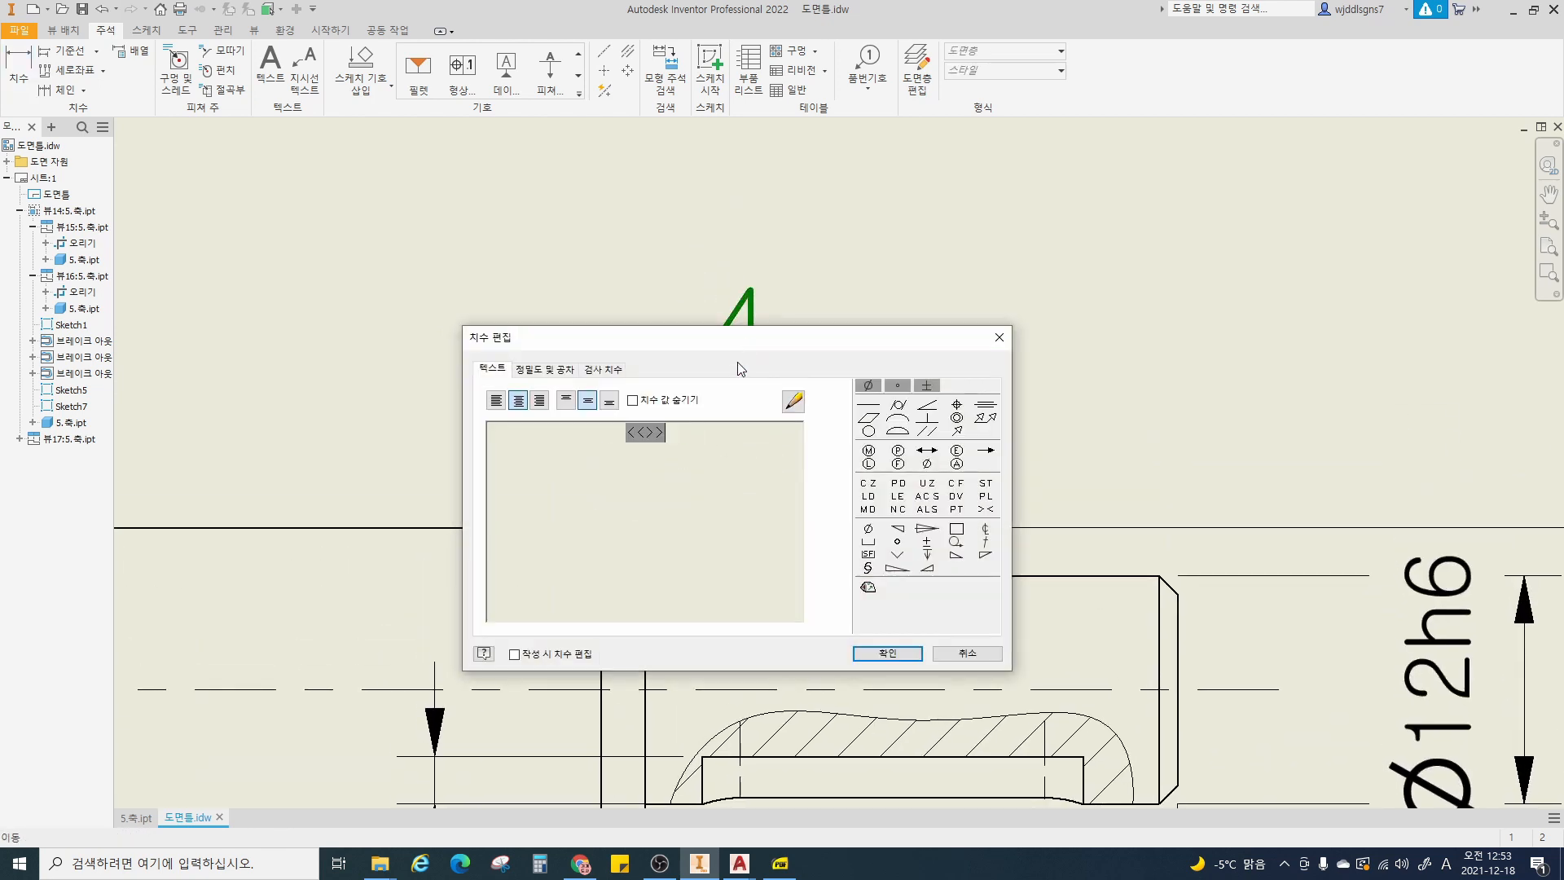
pyautogui.click(868, 386)
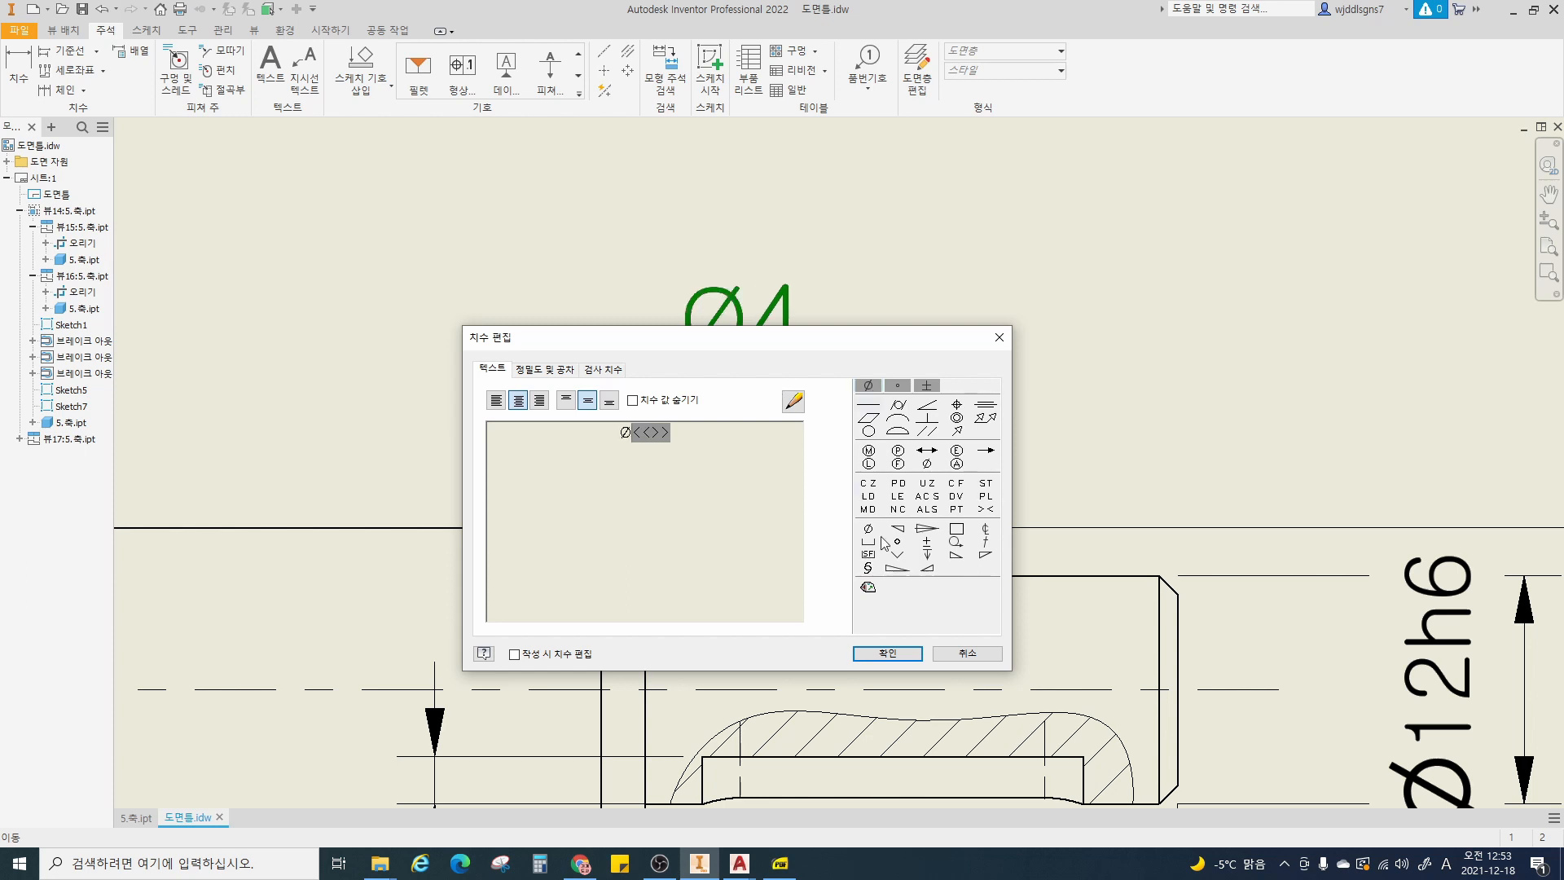
pyautogui.click(887, 654)
pyautogui.press('Escape')
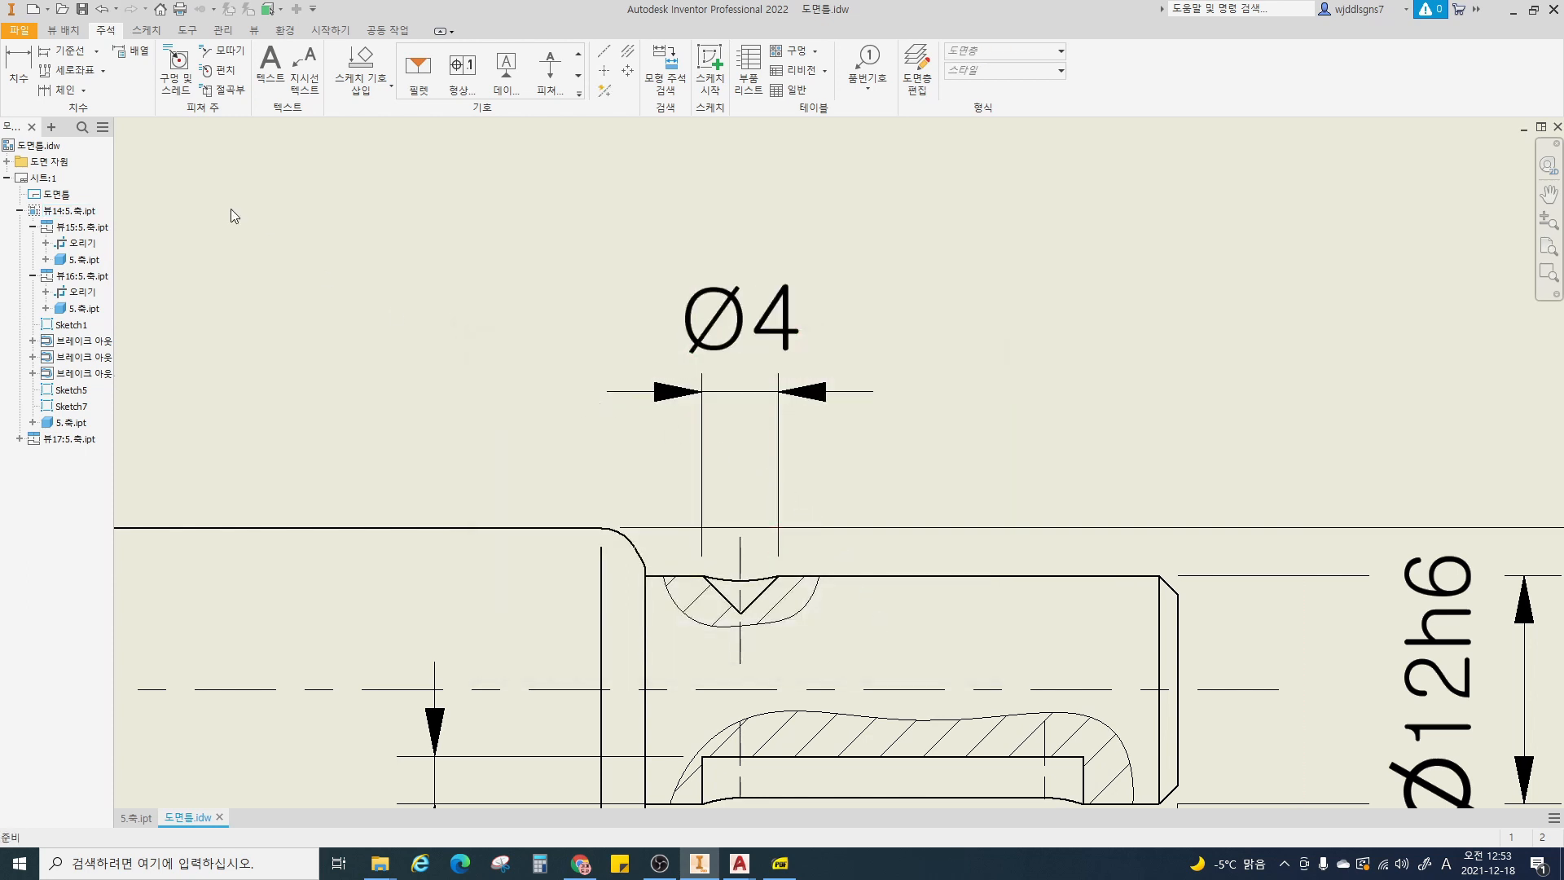
# - Dimension the angle between the conical hole's two sloped edges, placing it above the diameter dimension
pyautogui.scroll(-2, 741, 534)
pyautogui.press('d')
pyautogui.scroll(2, 733, 603)
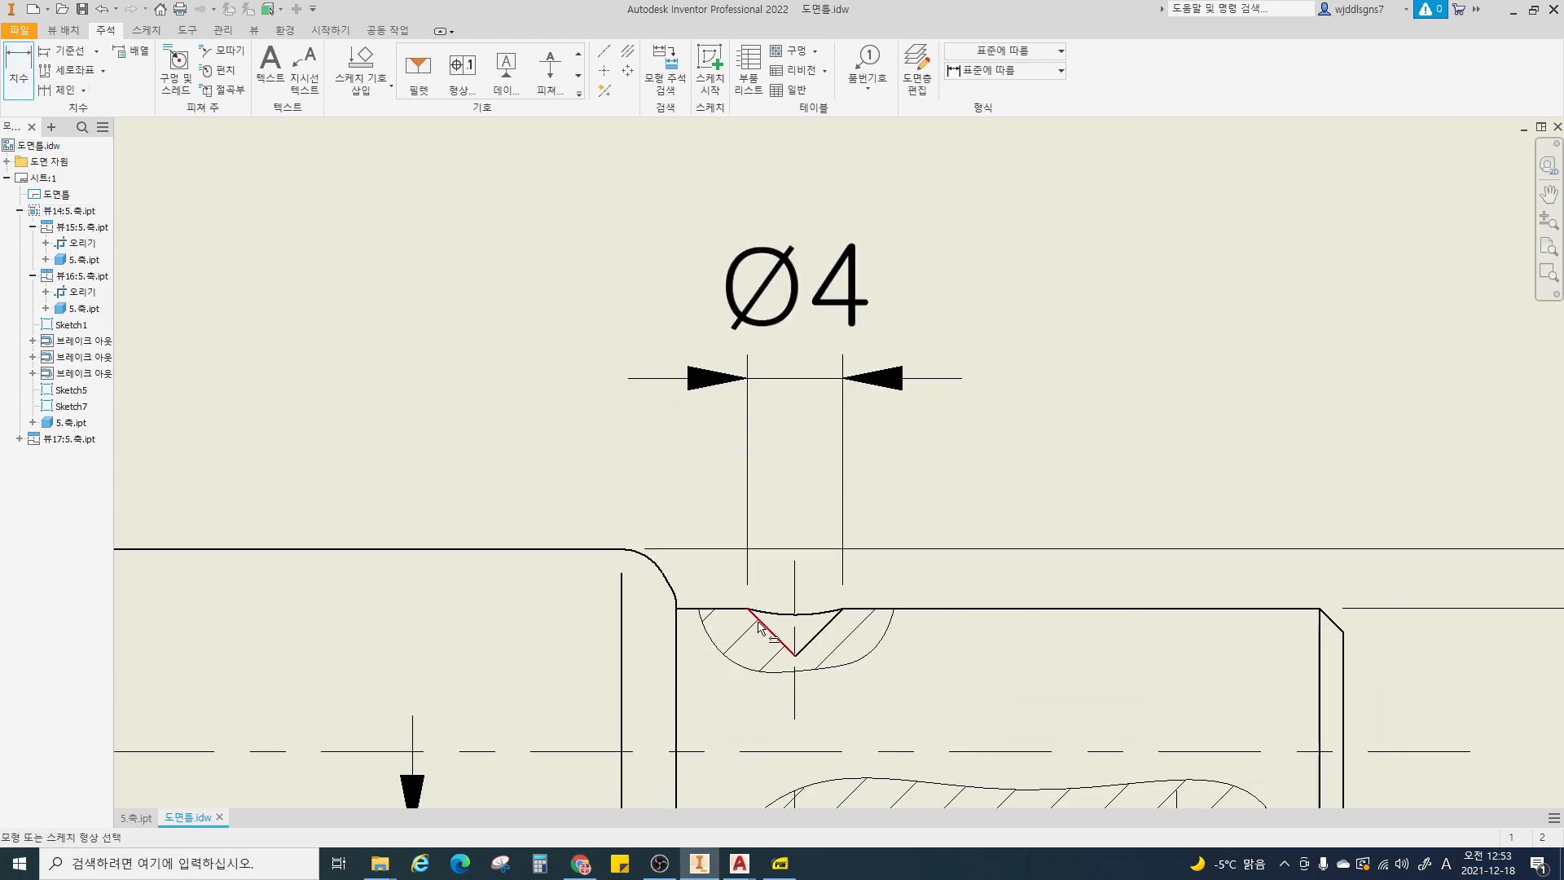
pyautogui.click(757, 626)
pyautogui.click(821, 632)
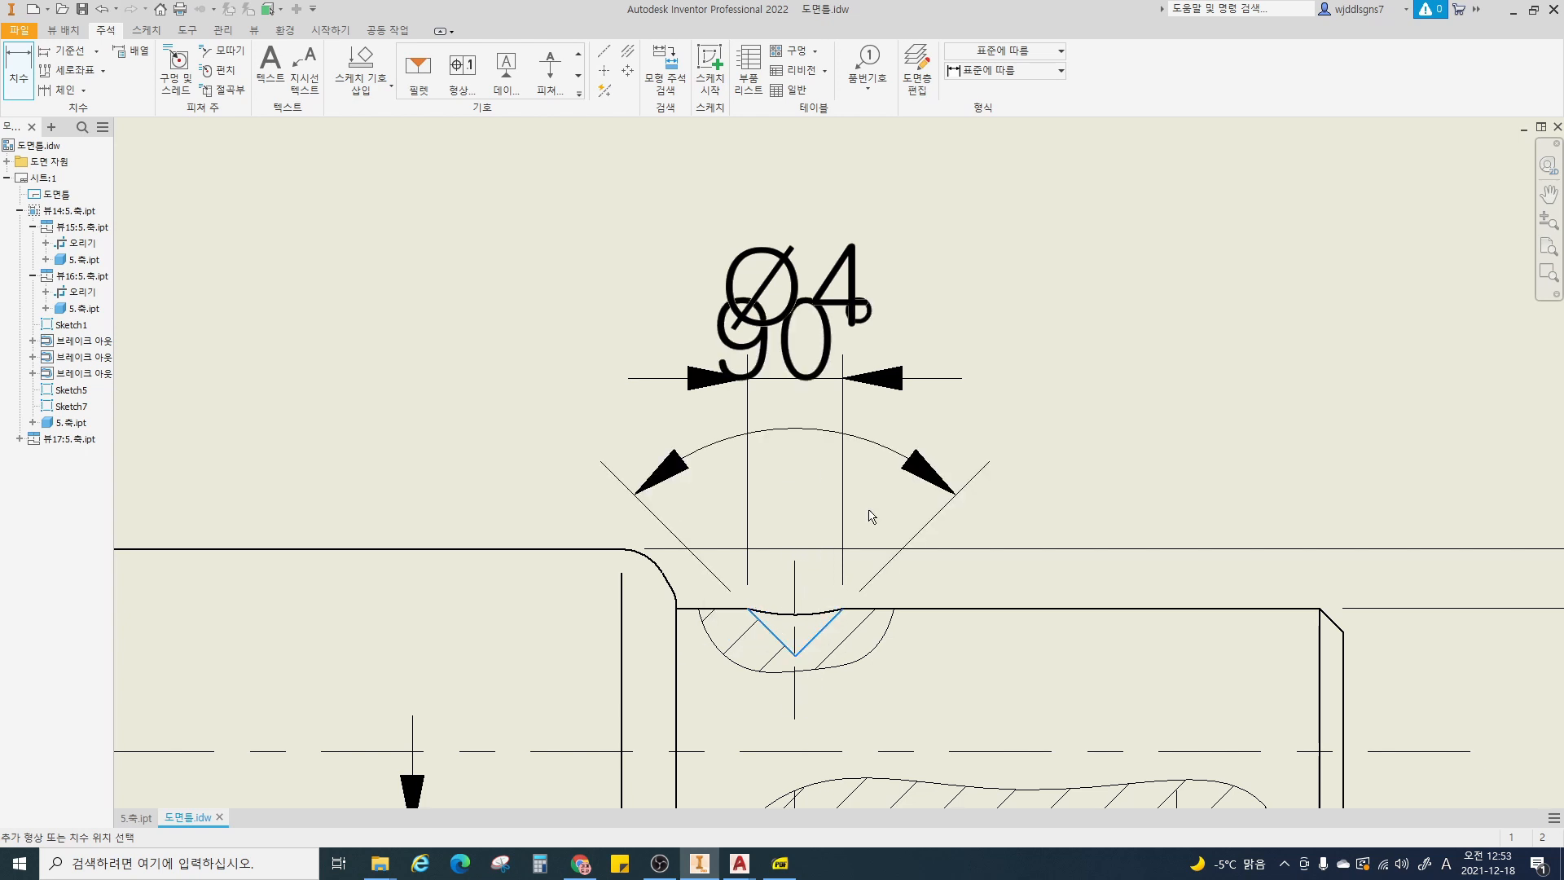
pyautogui.scroll(-3, 871, 516)
pyautogui.click(897, 389)
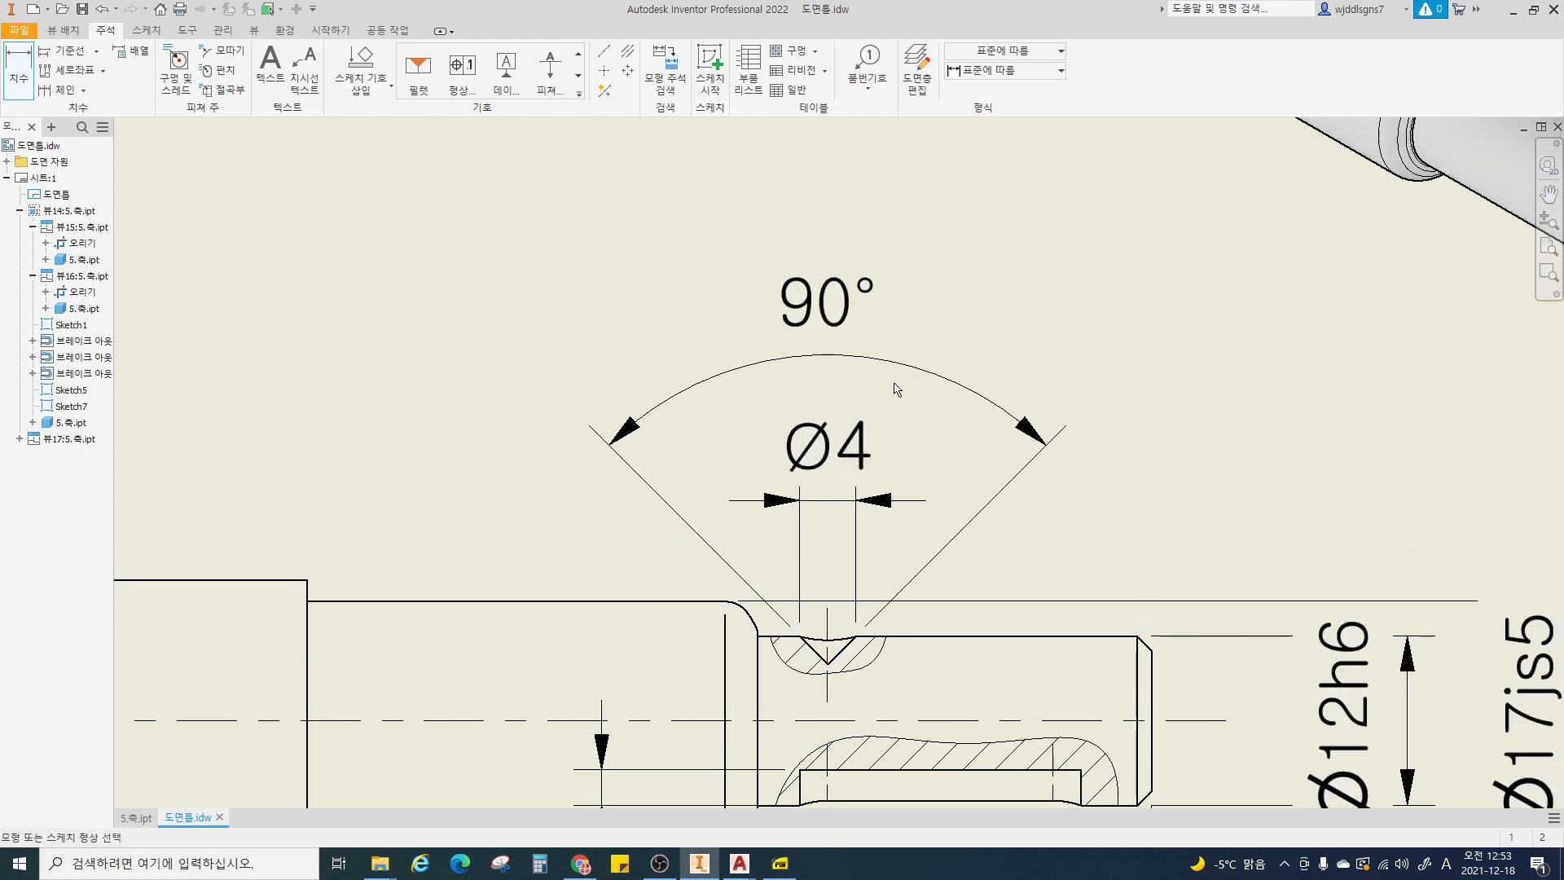
# - Dimension the distance from the right shoulder to the conical hole's centerline, placing it above the shaft
pyautogui.click(759, 651)
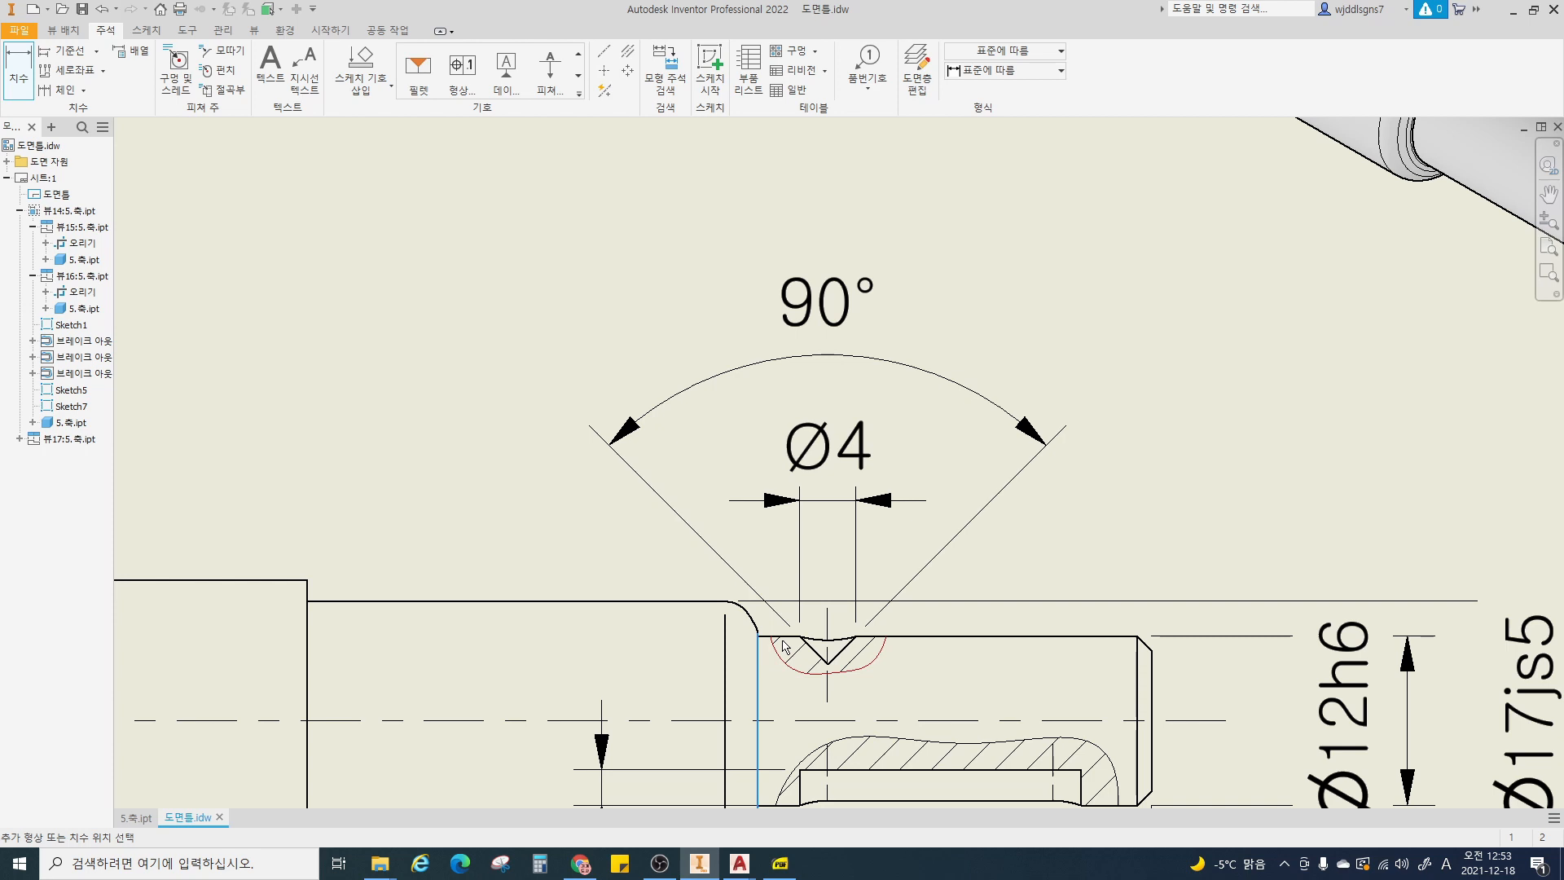
pyautogui.click(833, 626)
pyautogui.moveTo(819, 203); pyautogui.dragTo(818, 247, button='middle')
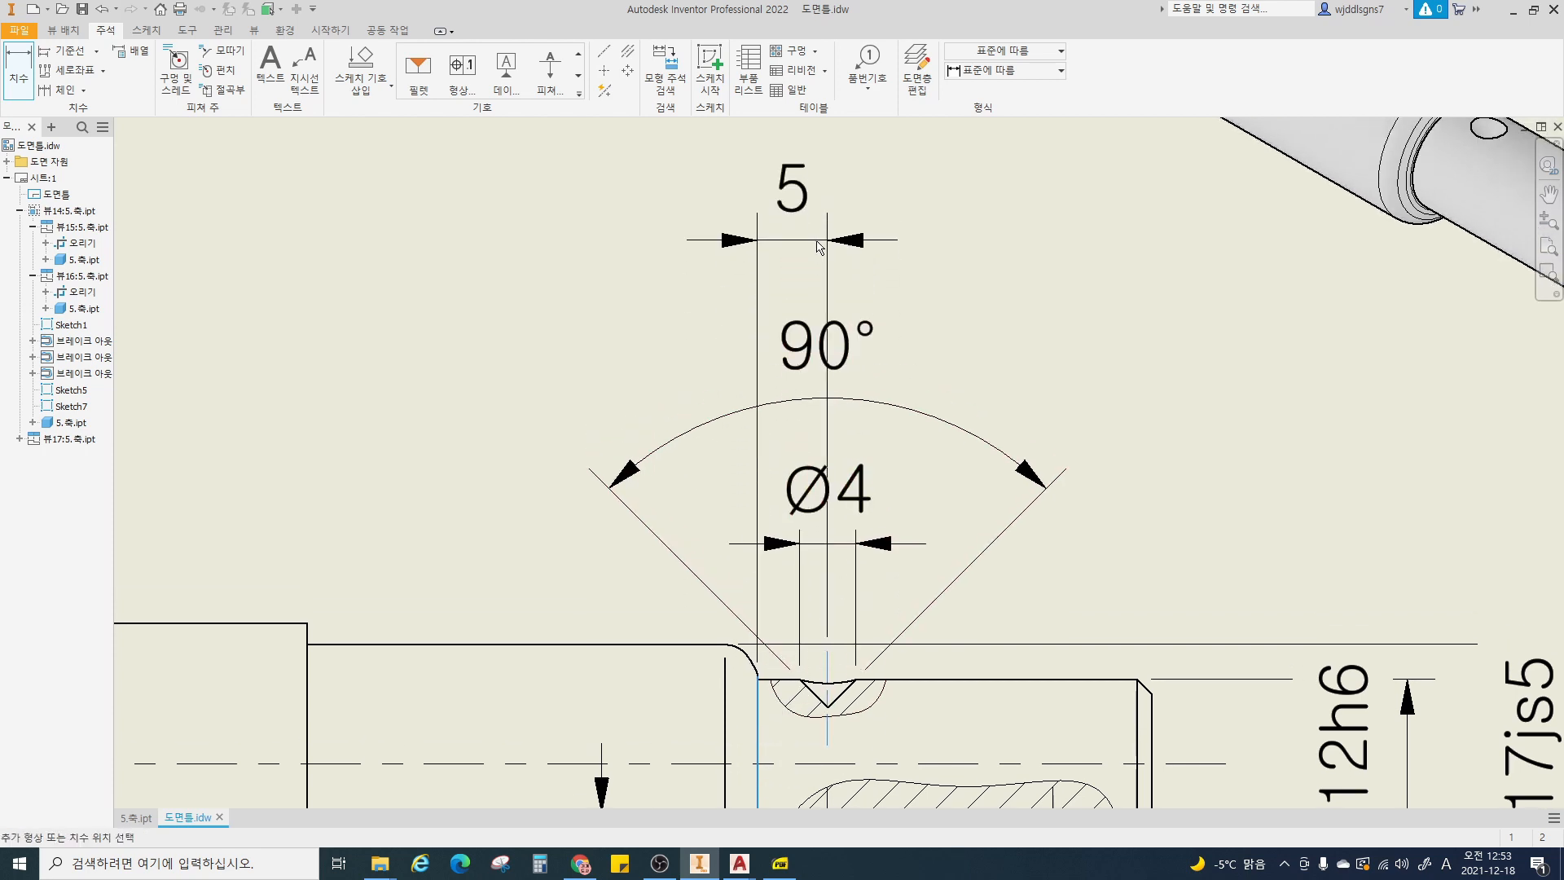
pyautogui.click(819, 247)
pyautogui.press('Escape')
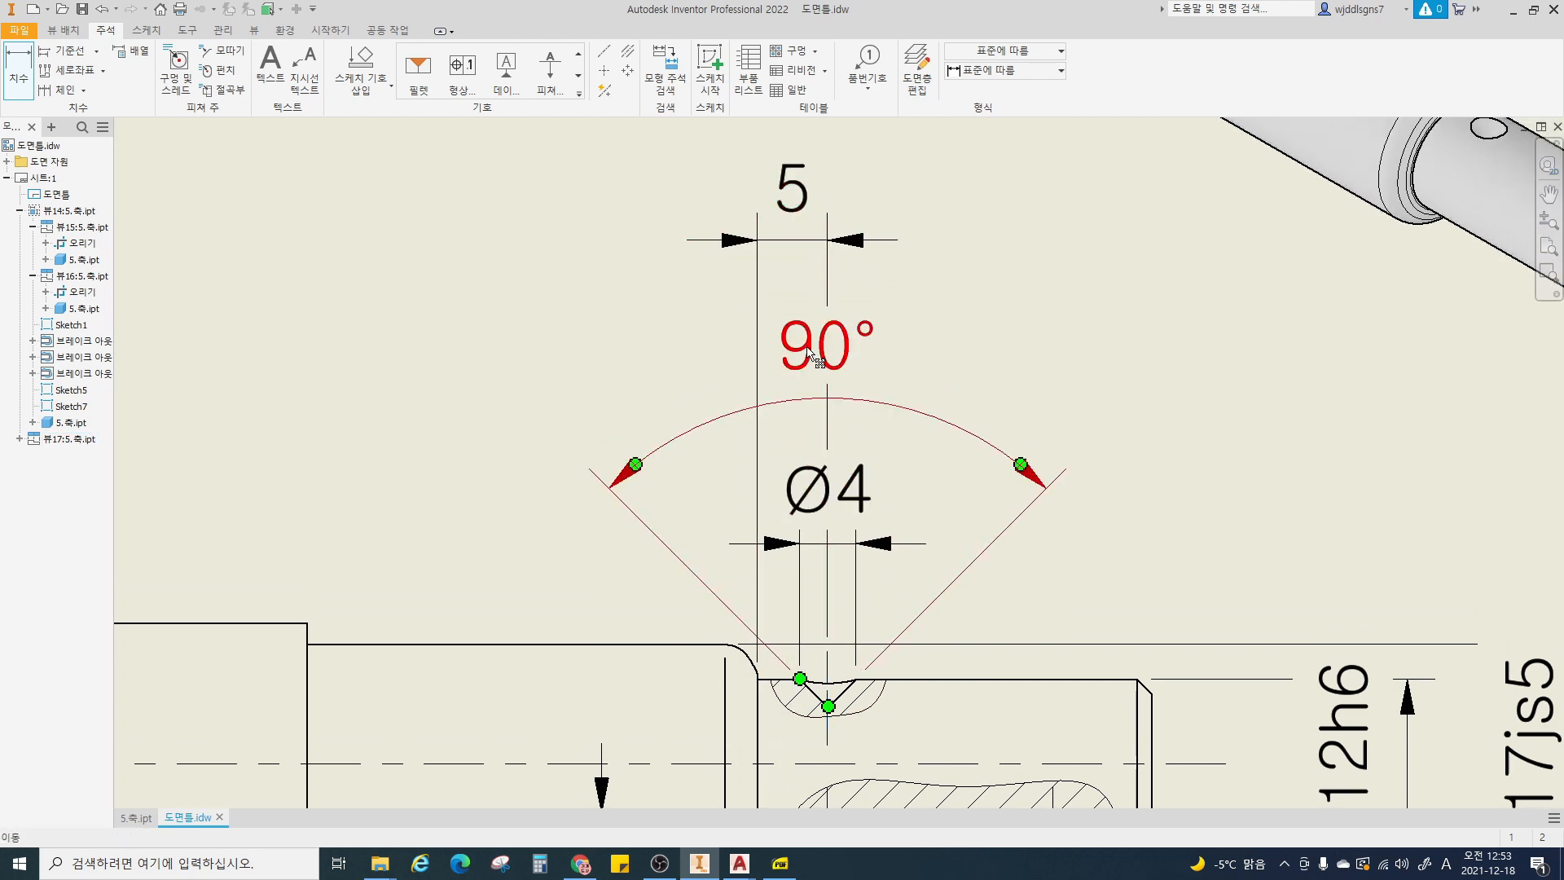
# - Rearrange the conical hole's dimensions so the shoulder distance sits between the diameter and the outer angle dimension
pyautogui.moveTo(843, 401)
pyautogui.mouseDown()
pyautogui.moveTo(845, 175)
pyautogui.moveTo(785, 405)
pyautogui.mouseUp()
pyautogui.scroll(-3, 834, 464)
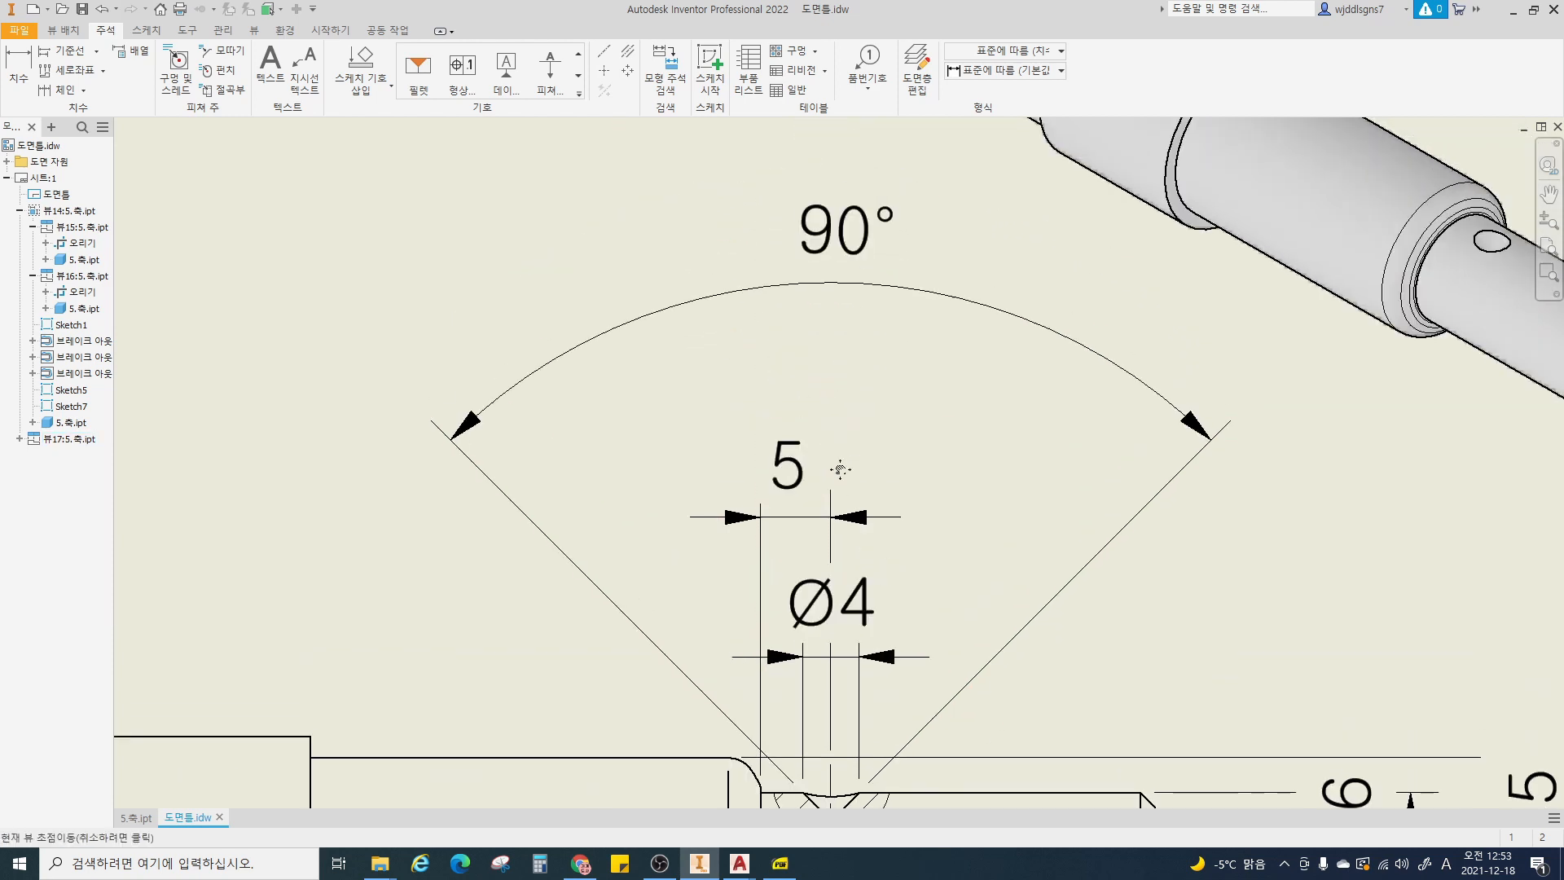
pyautogui.moveTo(836, 324); pyautogui.dragTo(834, 416)
pyautogui.scroll(-3, 862, 533)
pyautogui.moveTo(862, 537); pyautogui.dragTo(912, 419, button='middle')
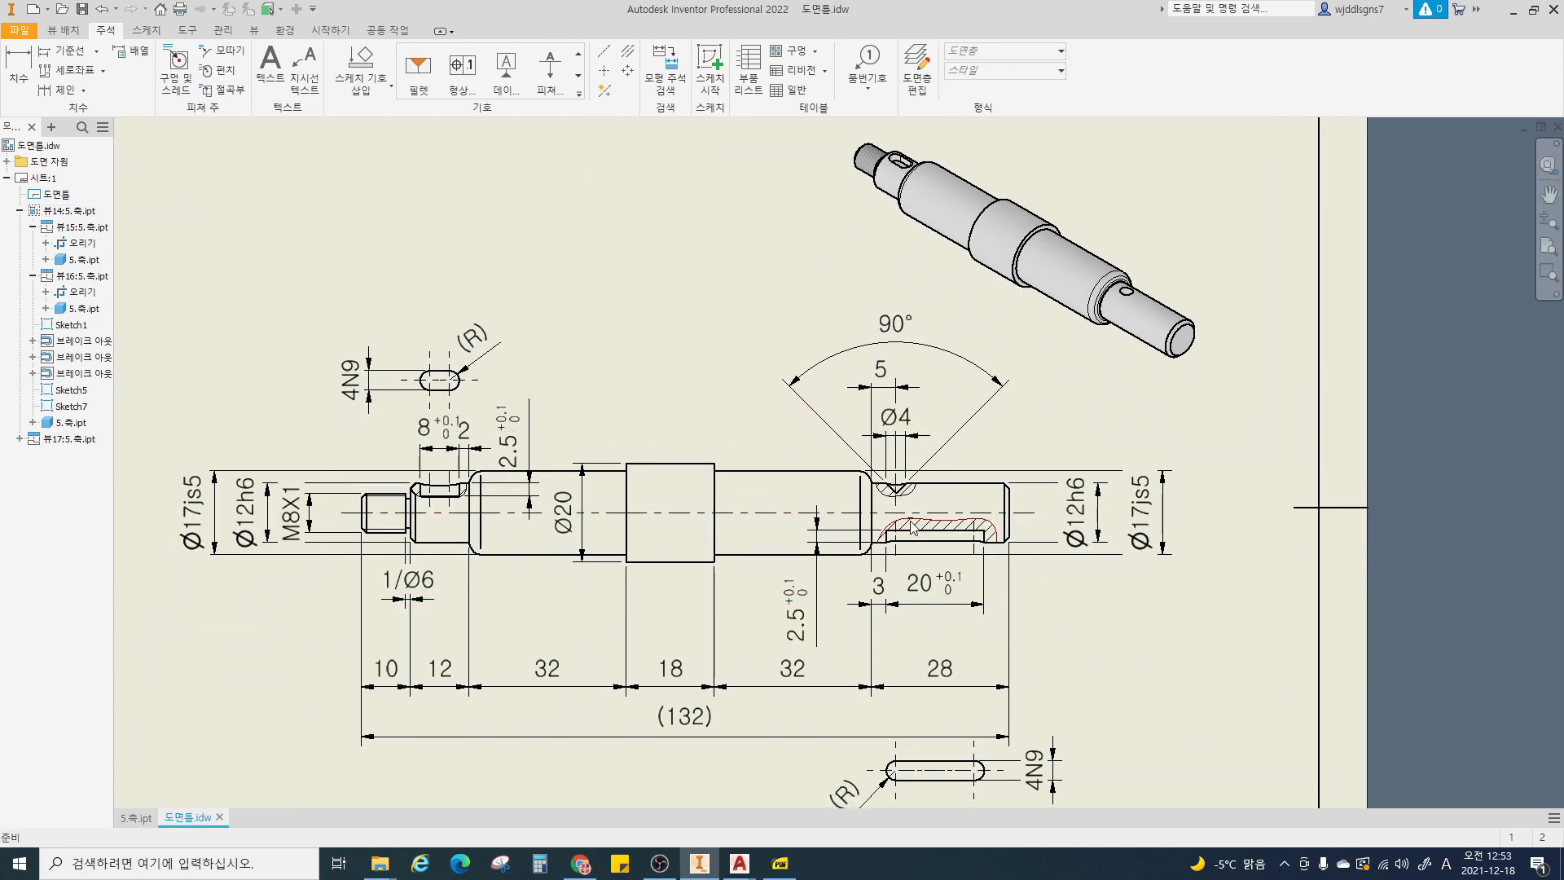
pyautogui.moveTo(484, 574); pyautogui.dragTo(686, 535, button='middle')
pyautogui.scroll(1, 686, 535)
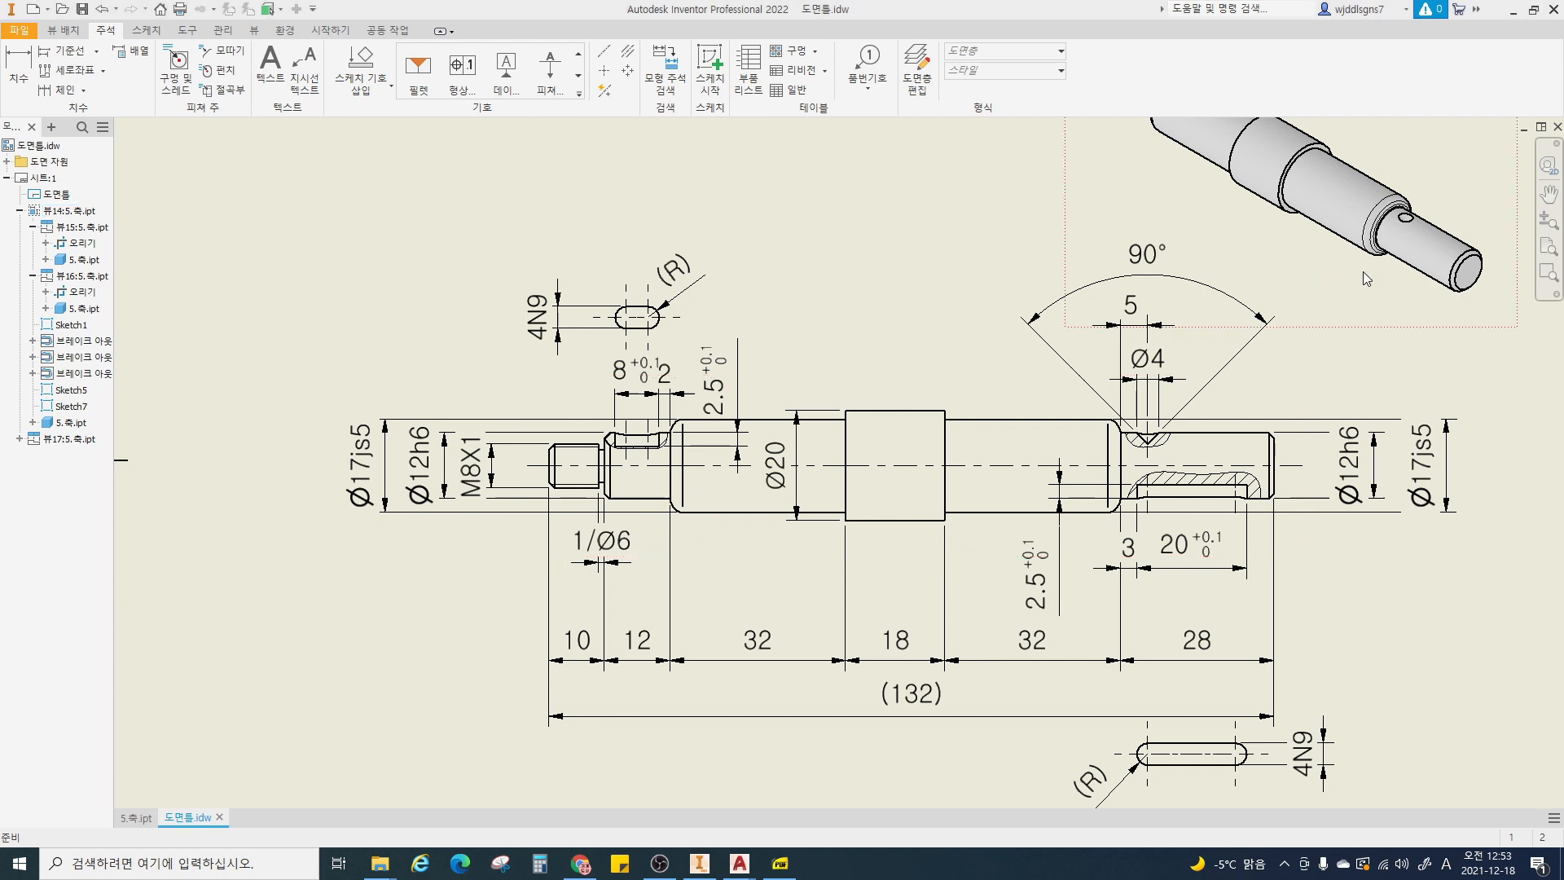
pyautogui.moveTo(1368, 270); pyautogui.dragTo(1378, 341, button='middle')
pyautogui.moveTo(1377, 341); pyautogui.dragTo(1354, 311)
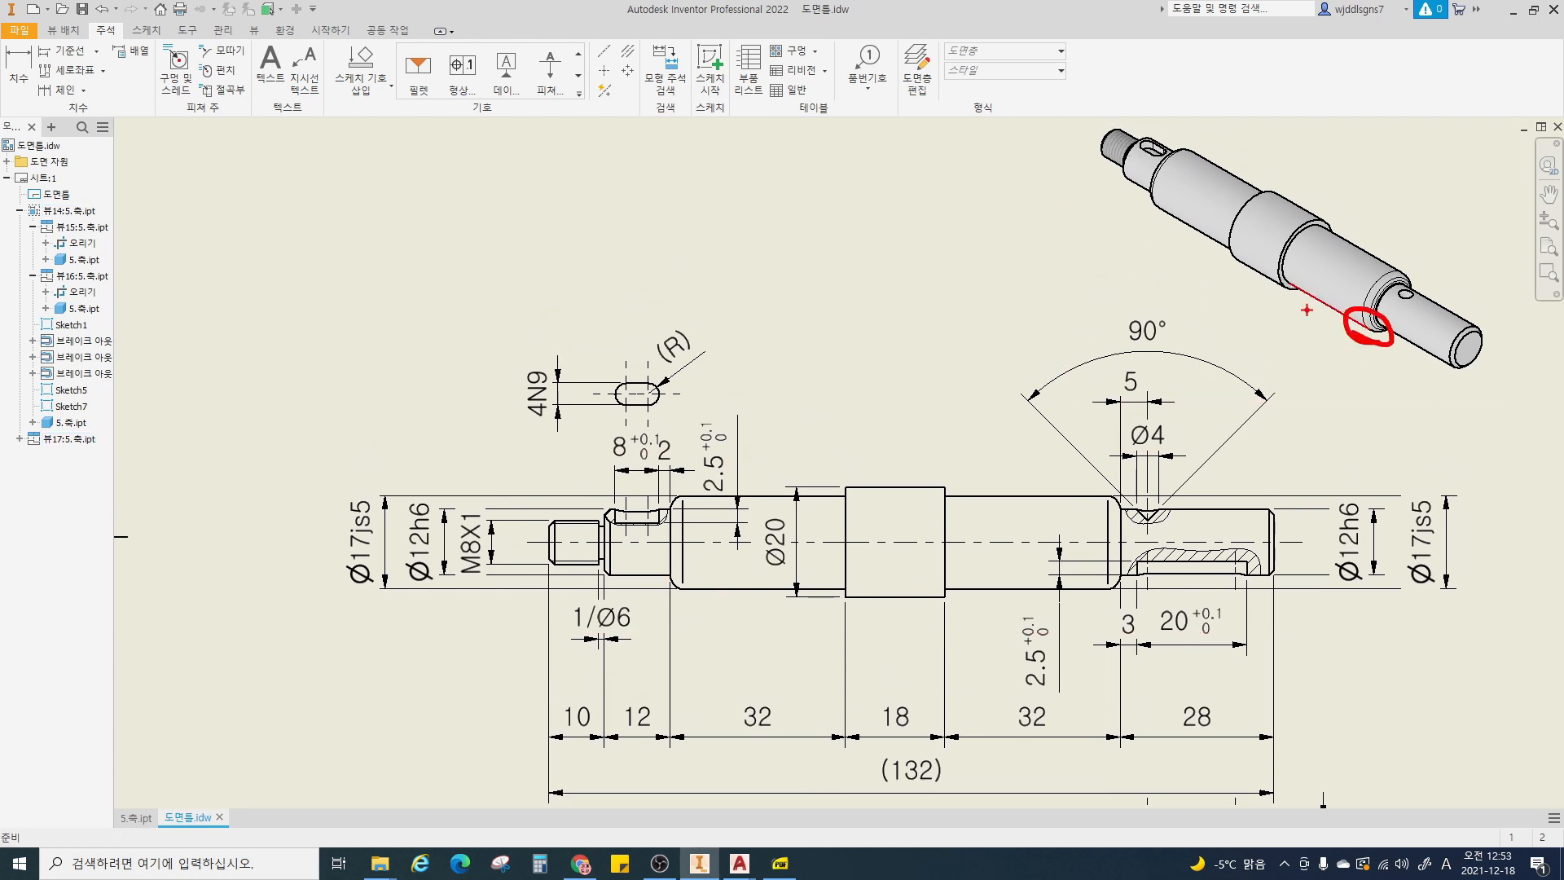
pyautogui.moveTo(1179, 218); pyautogui.dragTo(1170, 269)
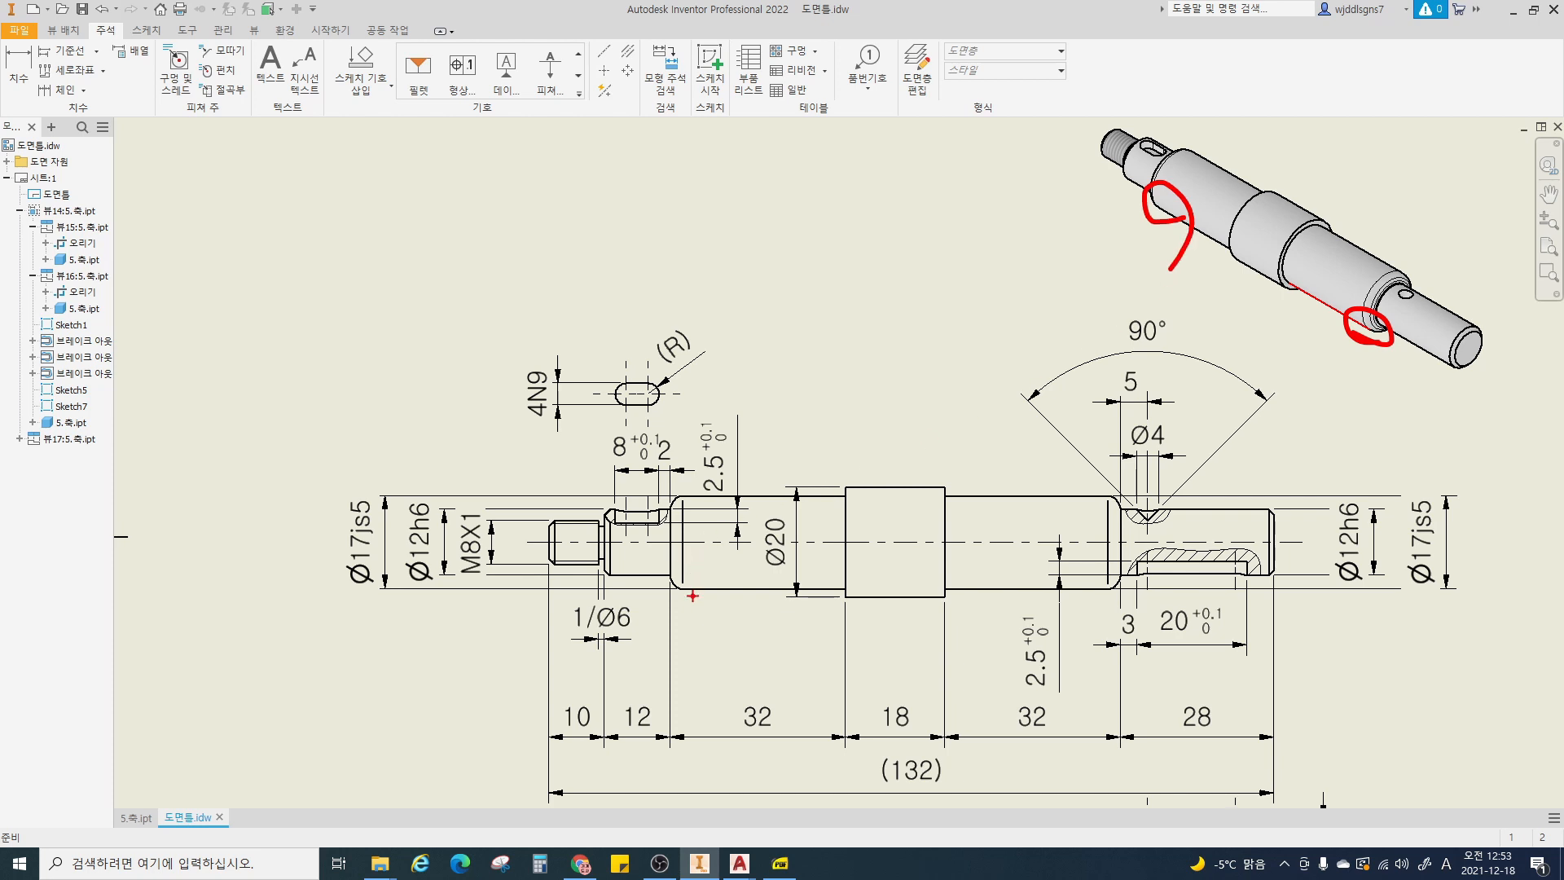
pyautogui.moveTo(691, 603); pyautogui.dragTo(715, 592)
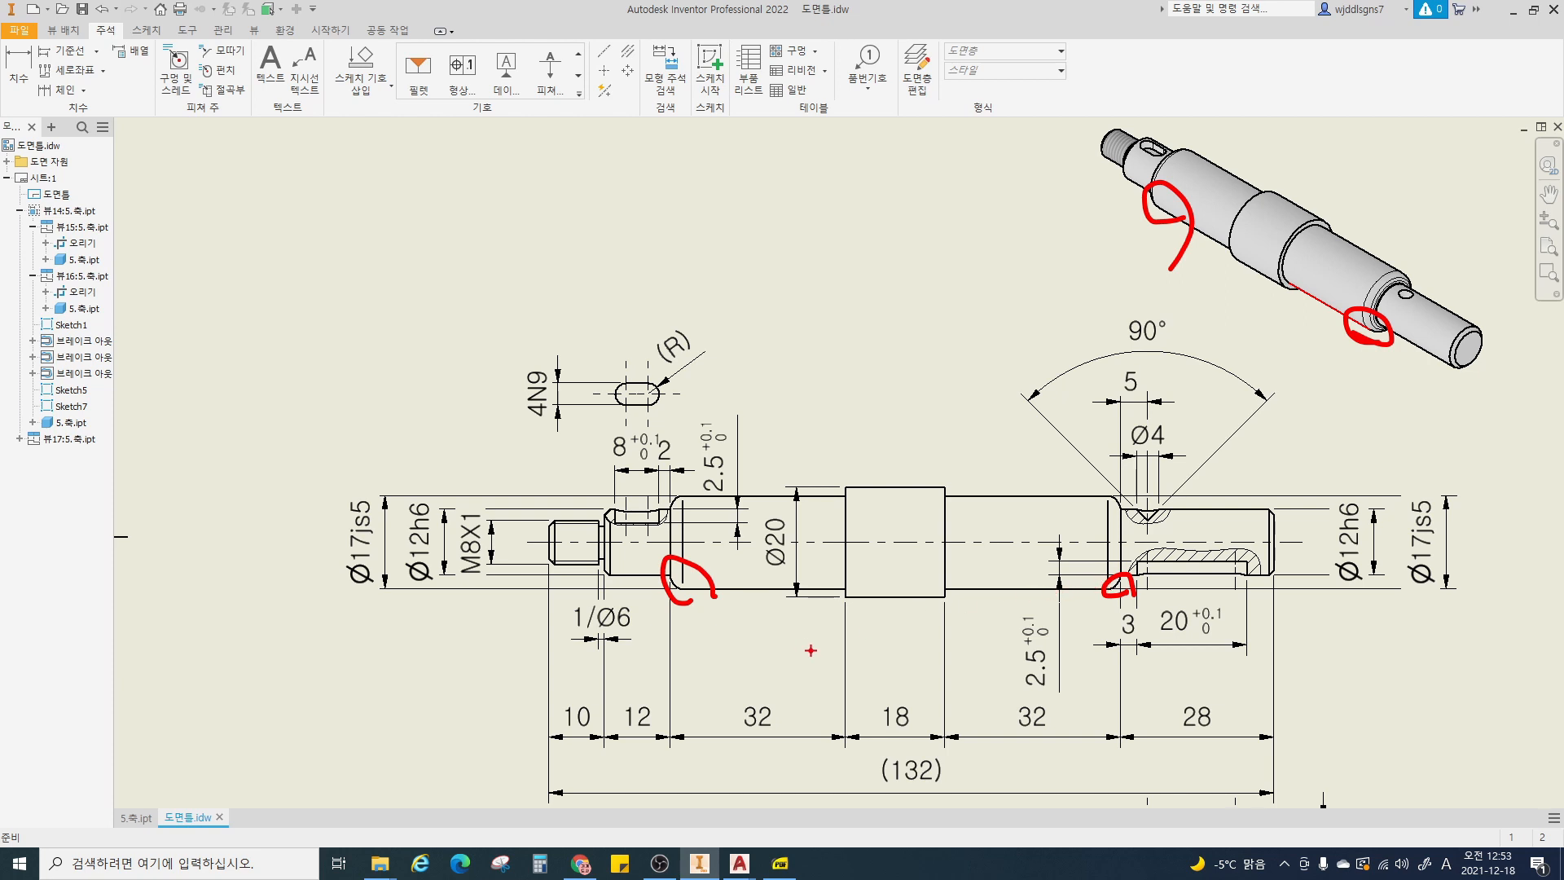
pyautogui.press('Escape')
# - Create 2:1 detail view B with a circular fence and smooth cutout around the left shoulder's lower rounded corner, placed in the sheet's upper-left area
pyautogui.click(65, 31)
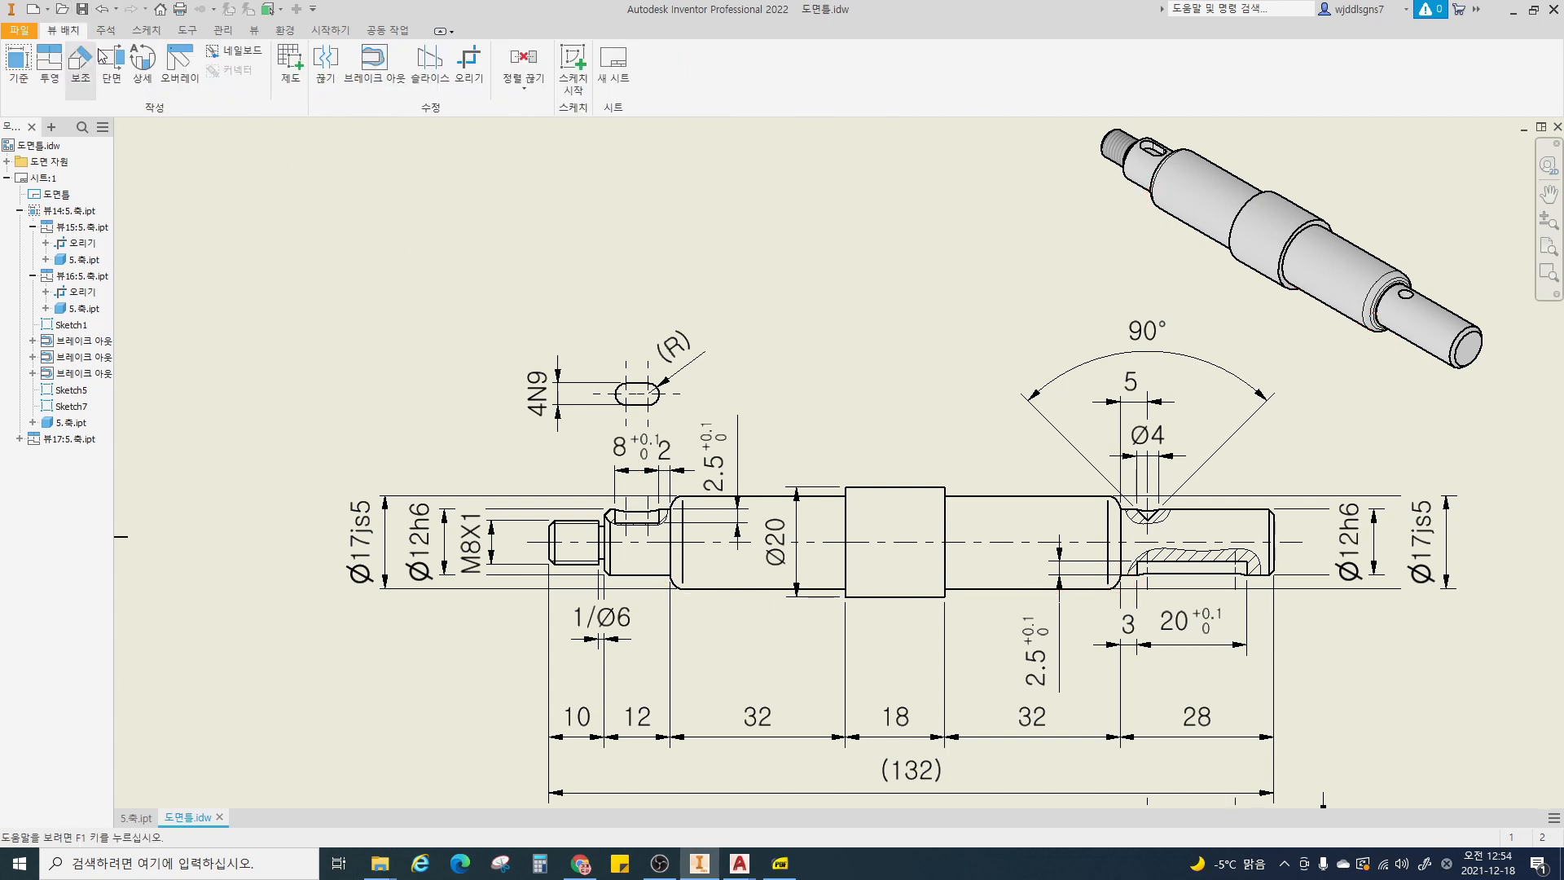
pyautogui.click(142, 64)
pyautogui.scroll(3, 676, 582)
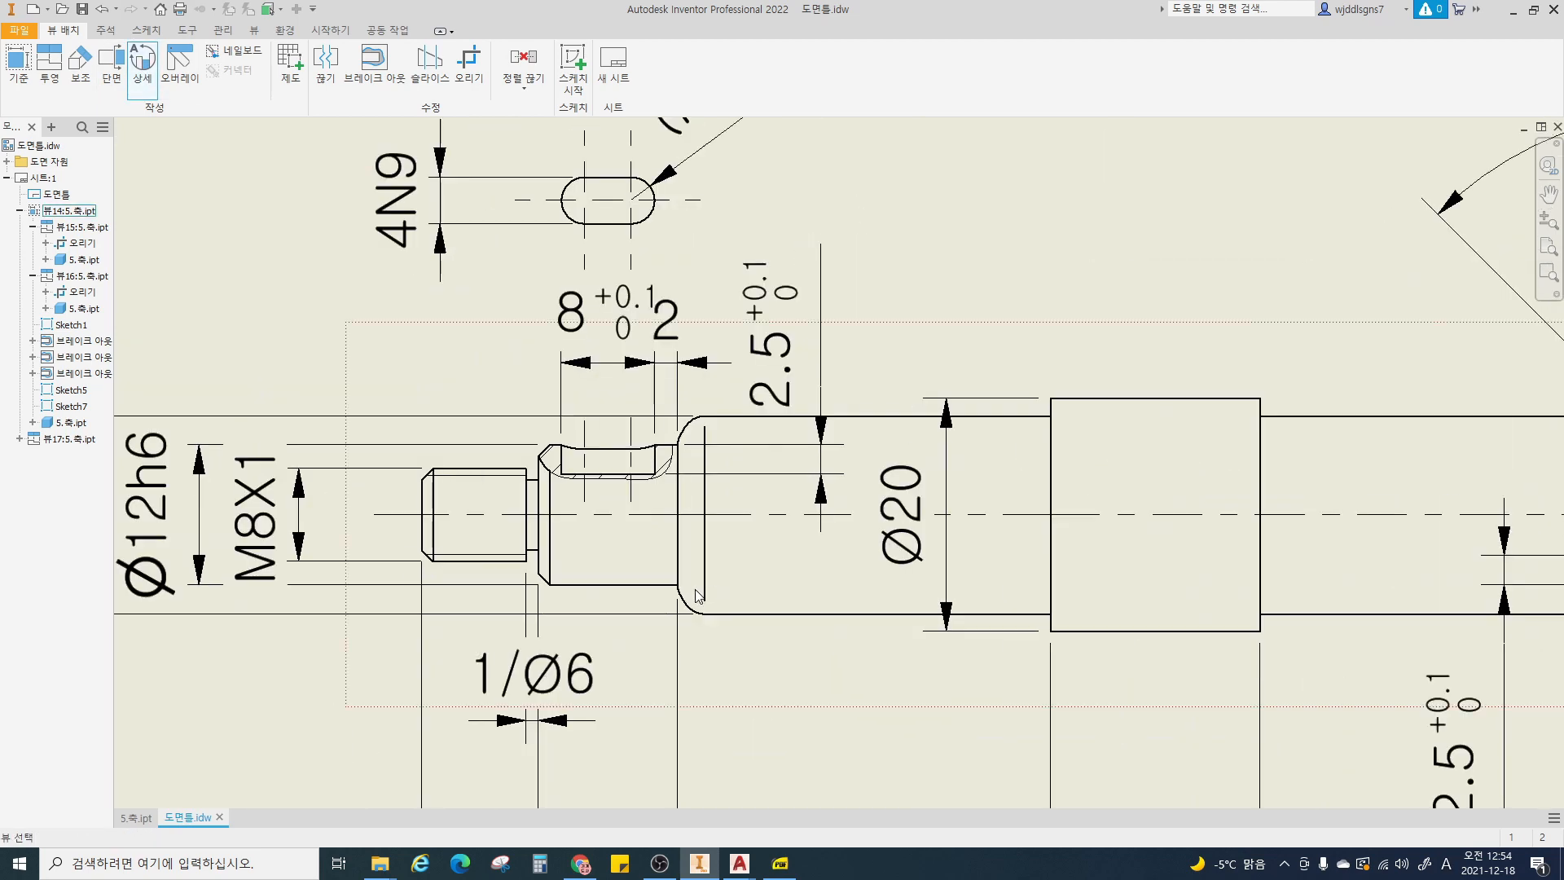
pyautogui.click(698, 595)
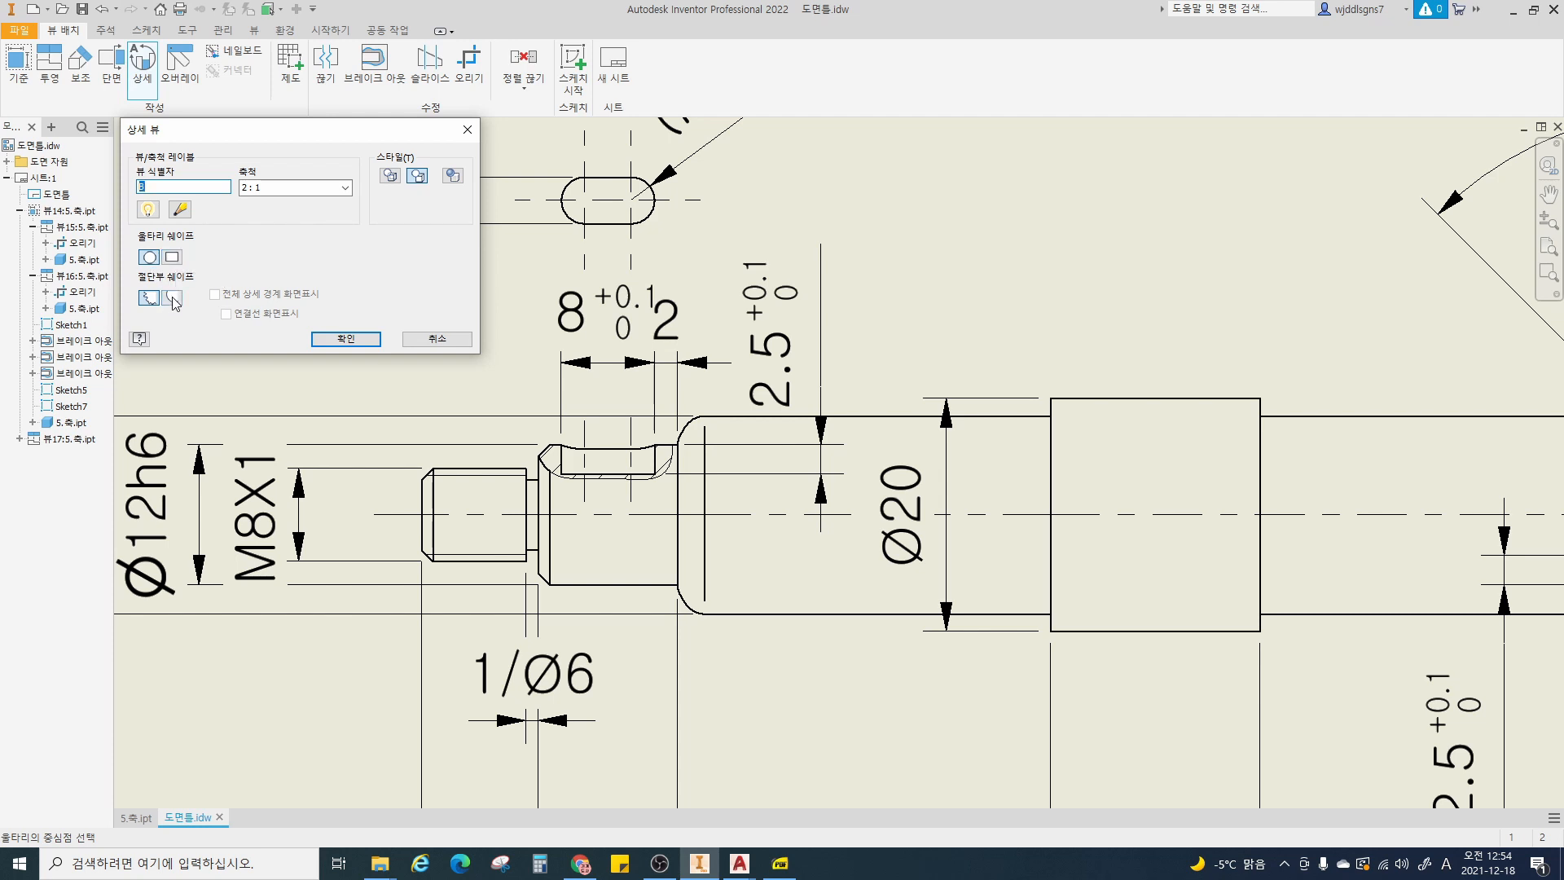
pyautogui.click(173, 299)
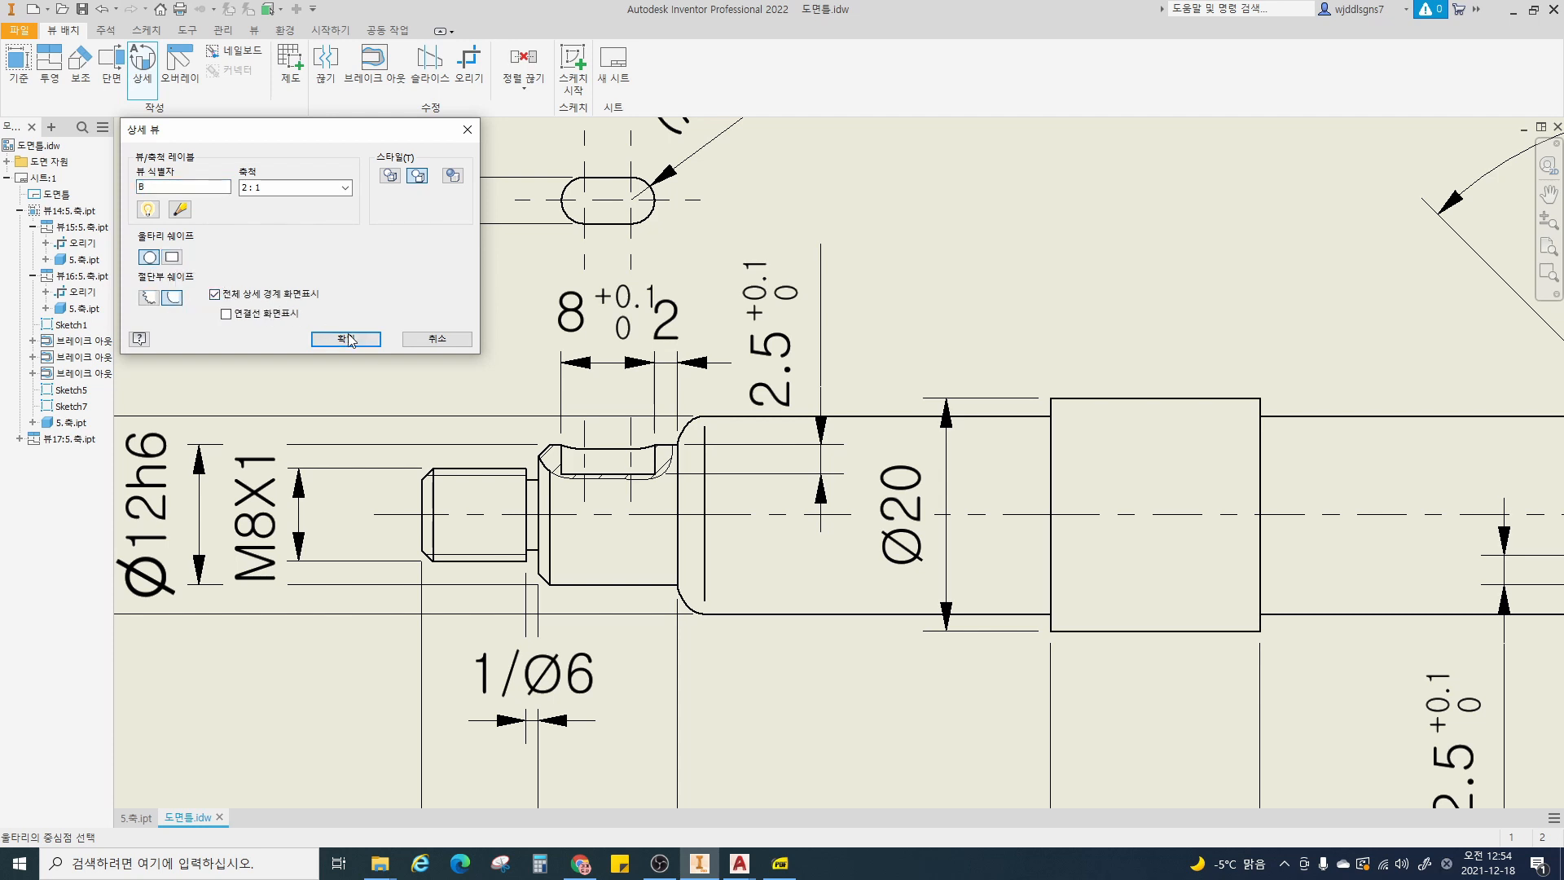
pyautogui.click(689, 580)
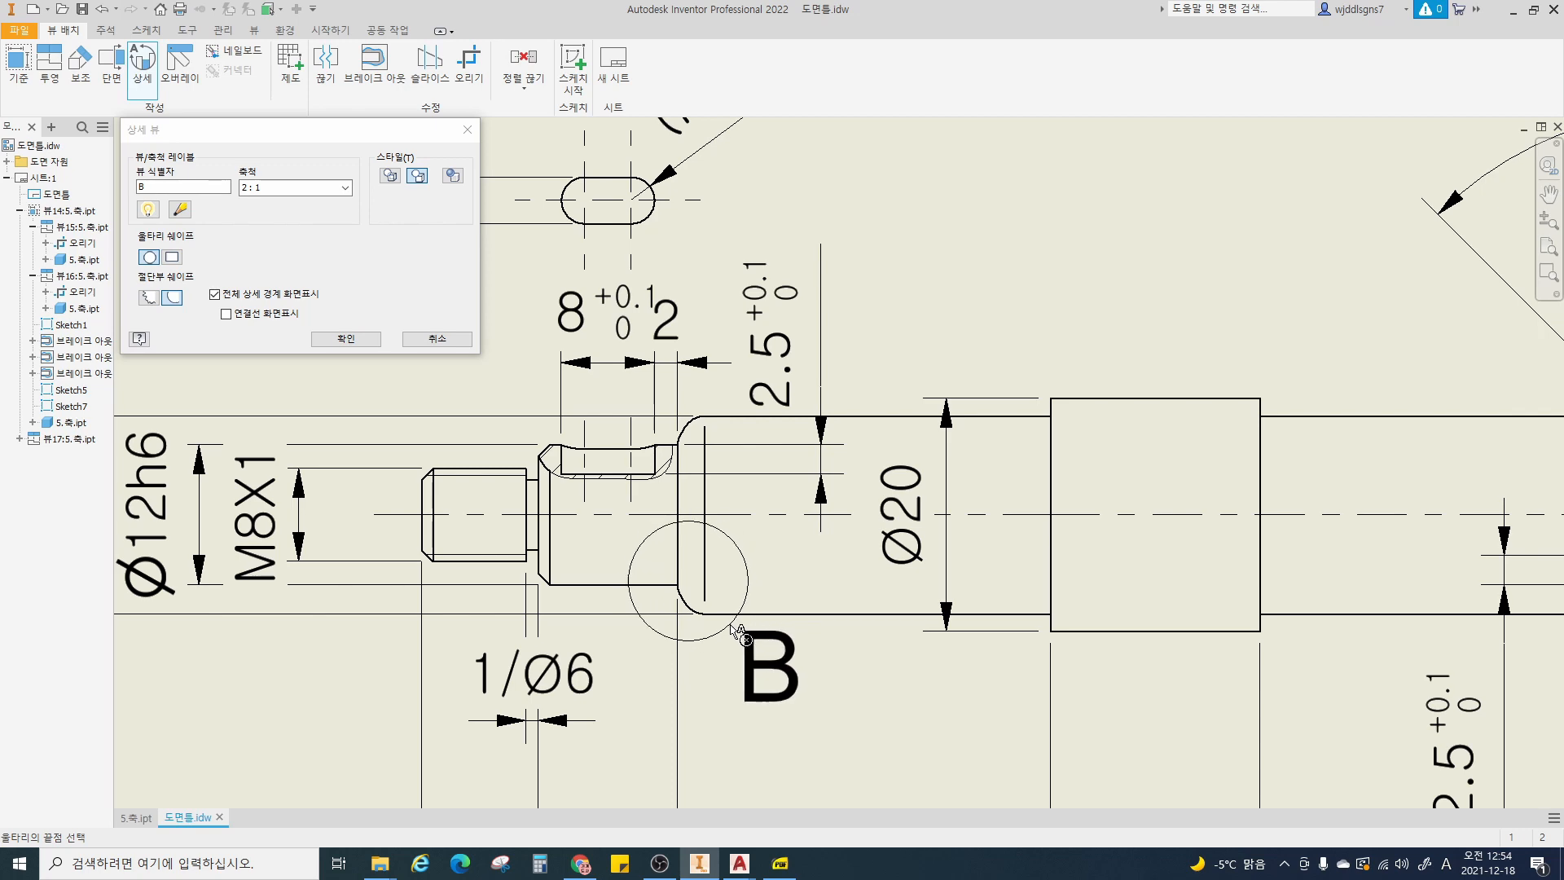
pyautogui.click(737, 631)
pyautogui.scroll(-4, 814, 570)
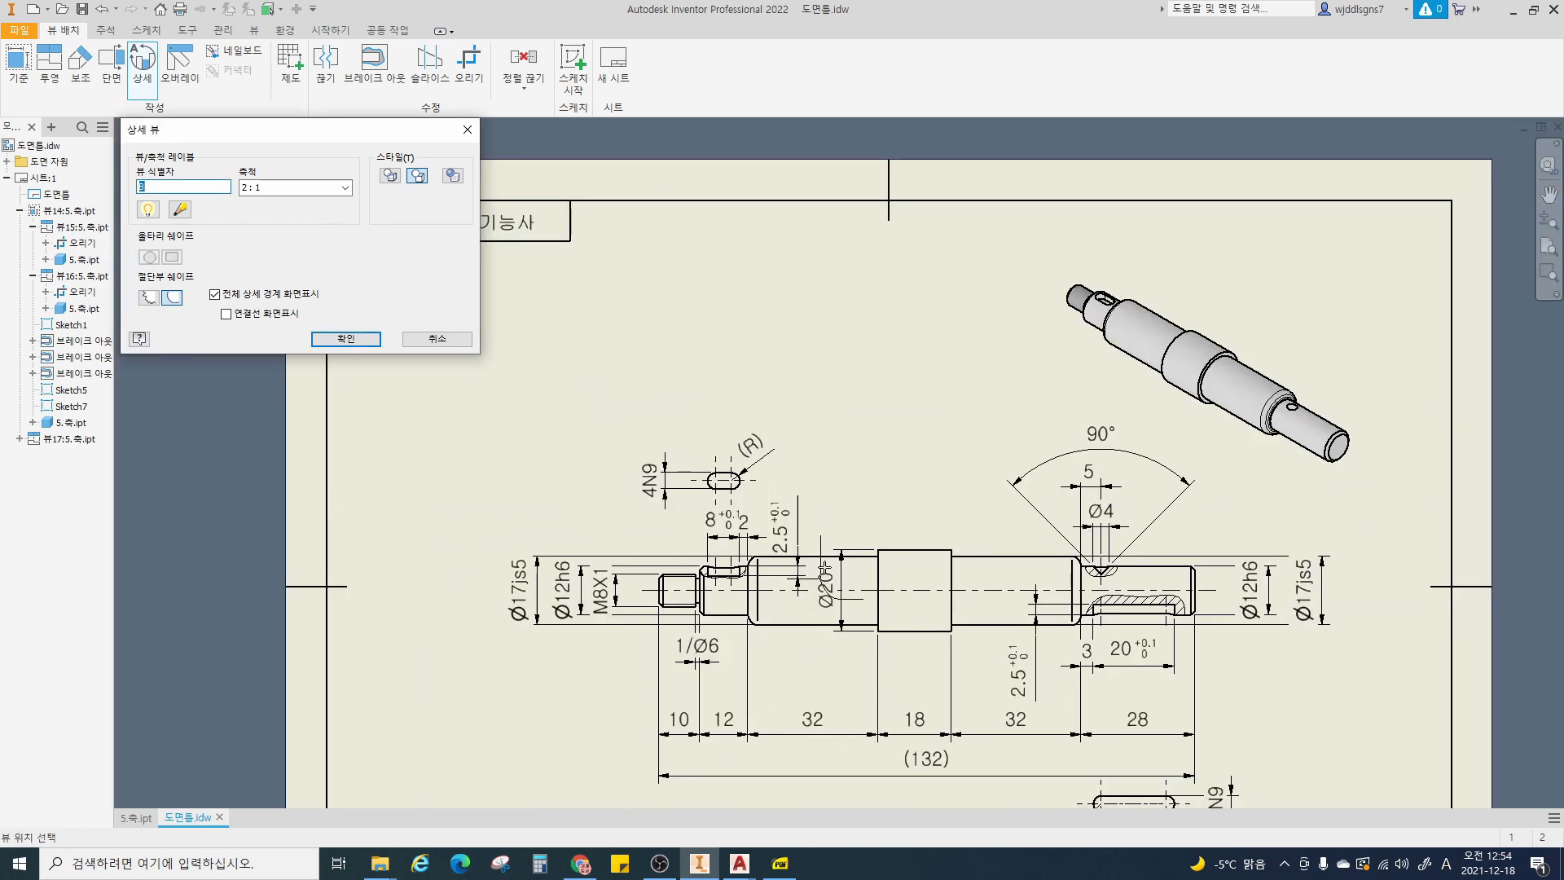
pyautogui.moveTo(680, 408); pyautogui.dragTo(772, 422, button='middle')
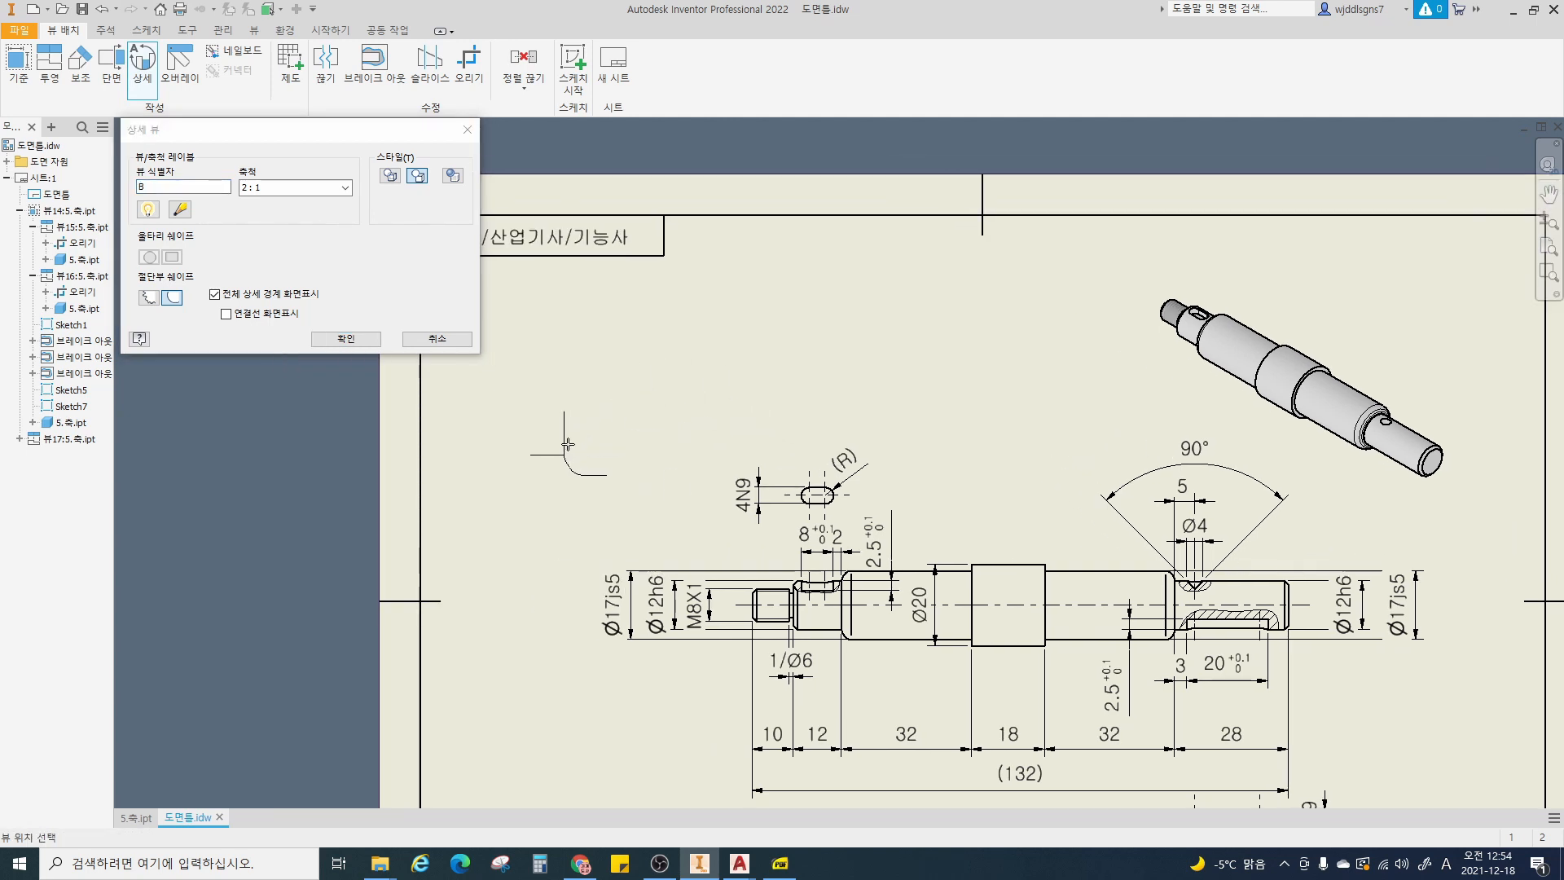
pyautogui.click(571, 451)
pyautogui.moveTo(866, 658); pyautogui.dragTo(852, 572, button='middle')
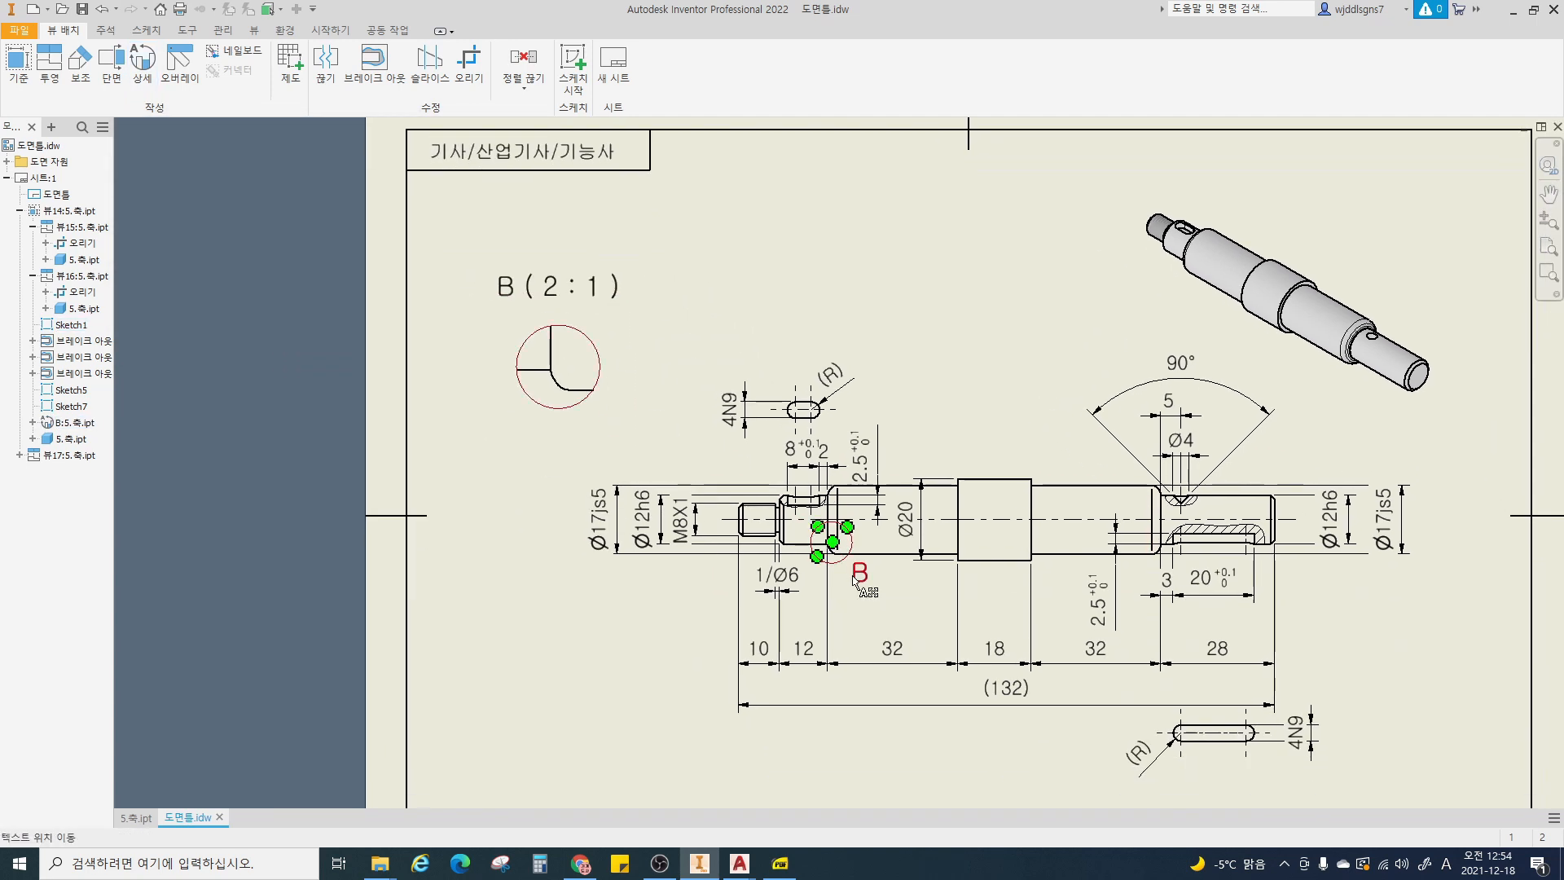
# - Place the detail view's B (2:1) label below its circle, shift the view upward, and lower the label for extra spacing
pyautogui.scroll(3, 852, 572)
pyautogui.scroll(-3, 853, 573)
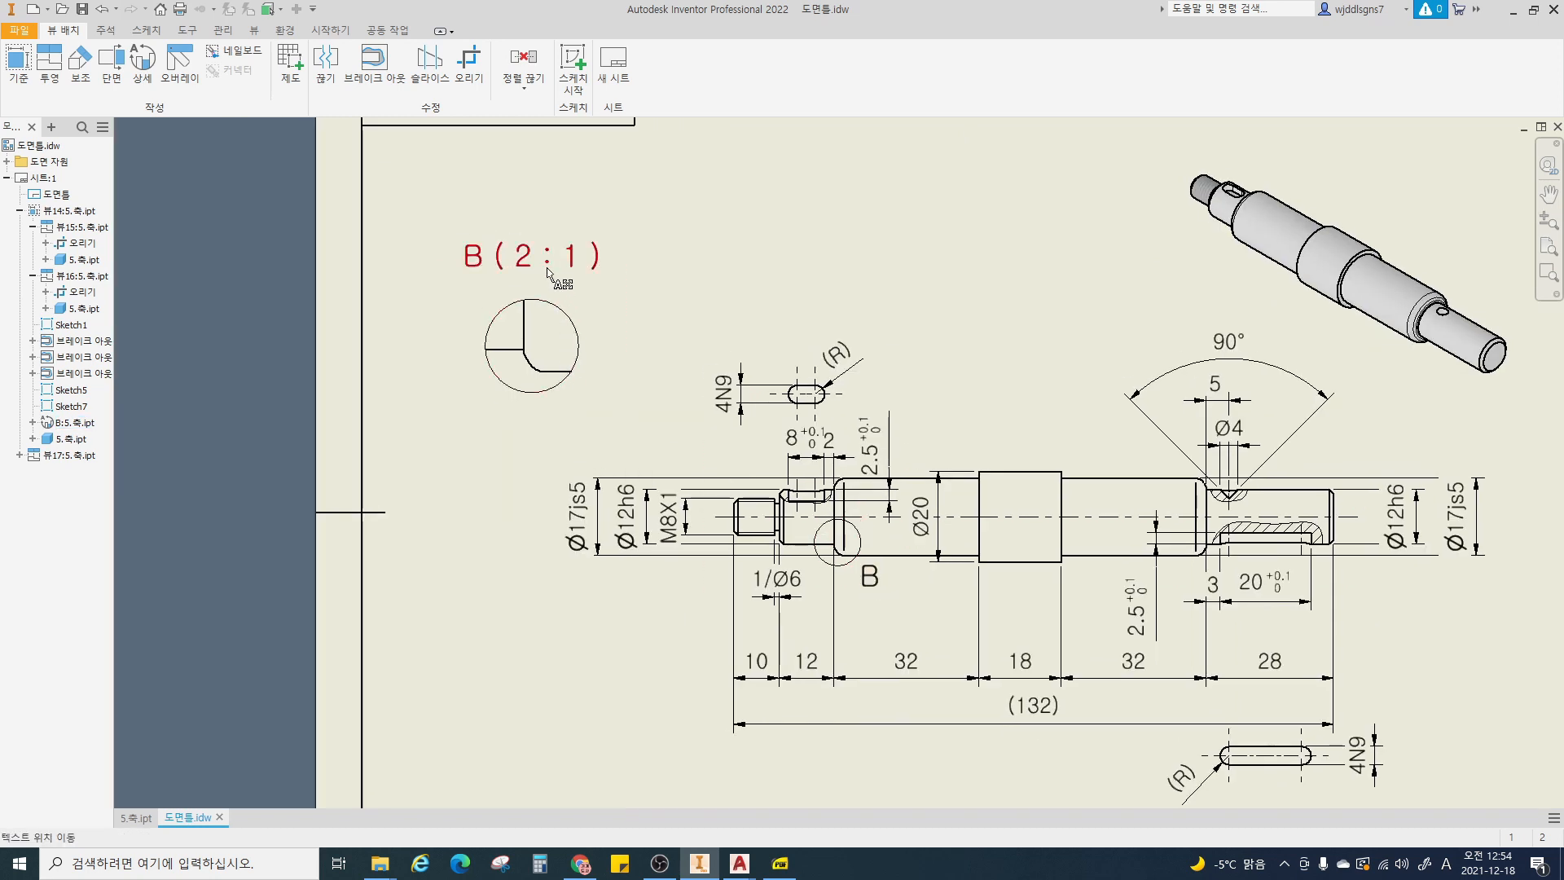
pyautogui.moveTo(537, 268); pyautogui.dragTo(542, 438)
pyautogui.moveTo(552, 279); pyautogui.dragTo(555, 228)
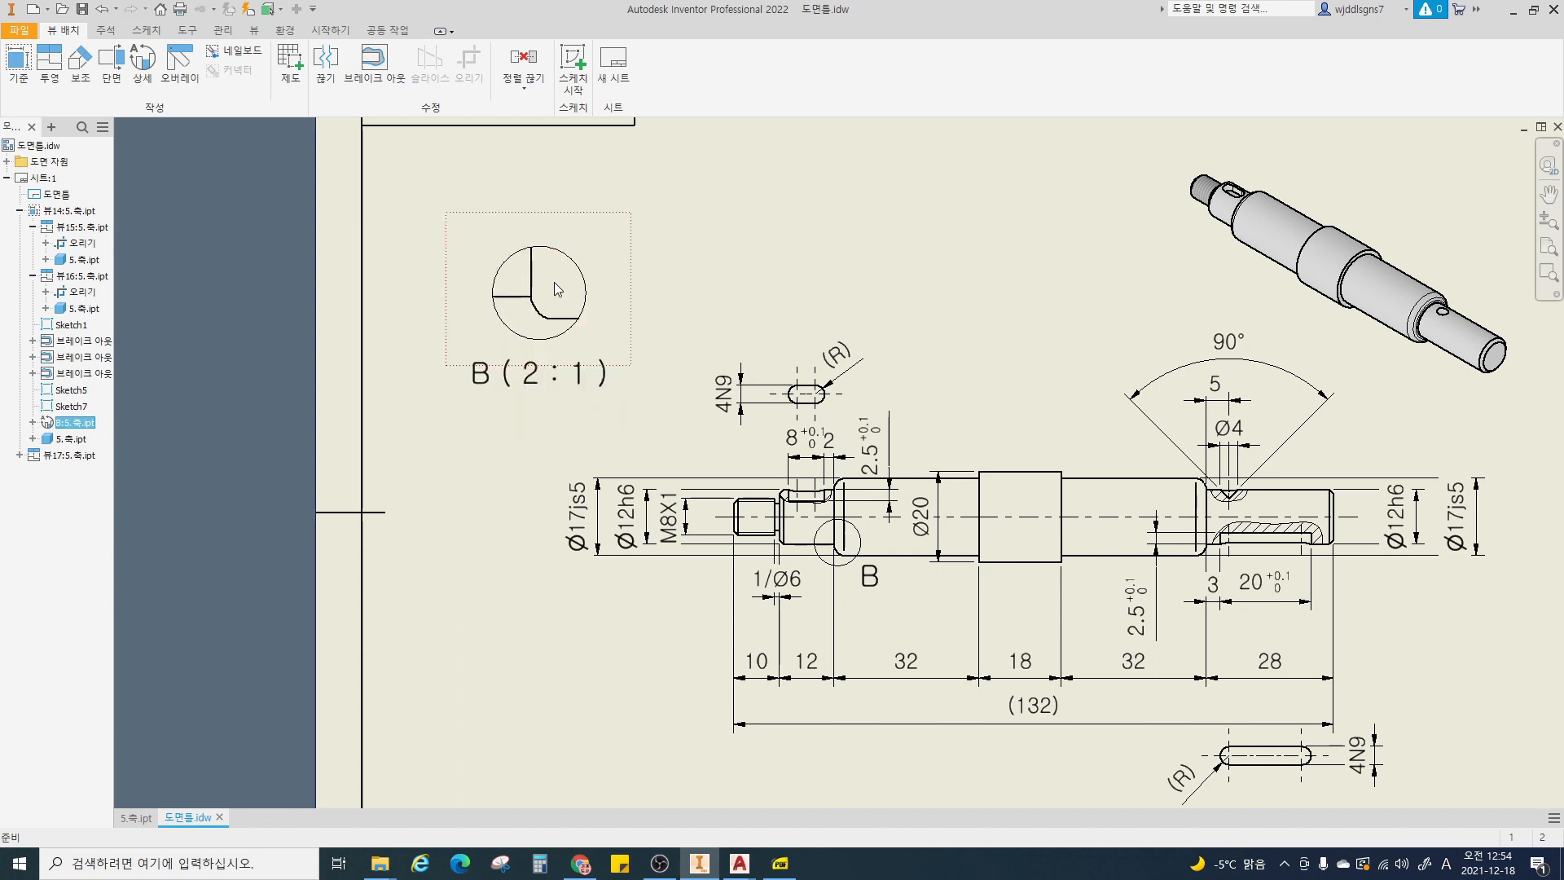
pyautogui.moveTo(539, 388); pyautogui.dragTo(541, 413)
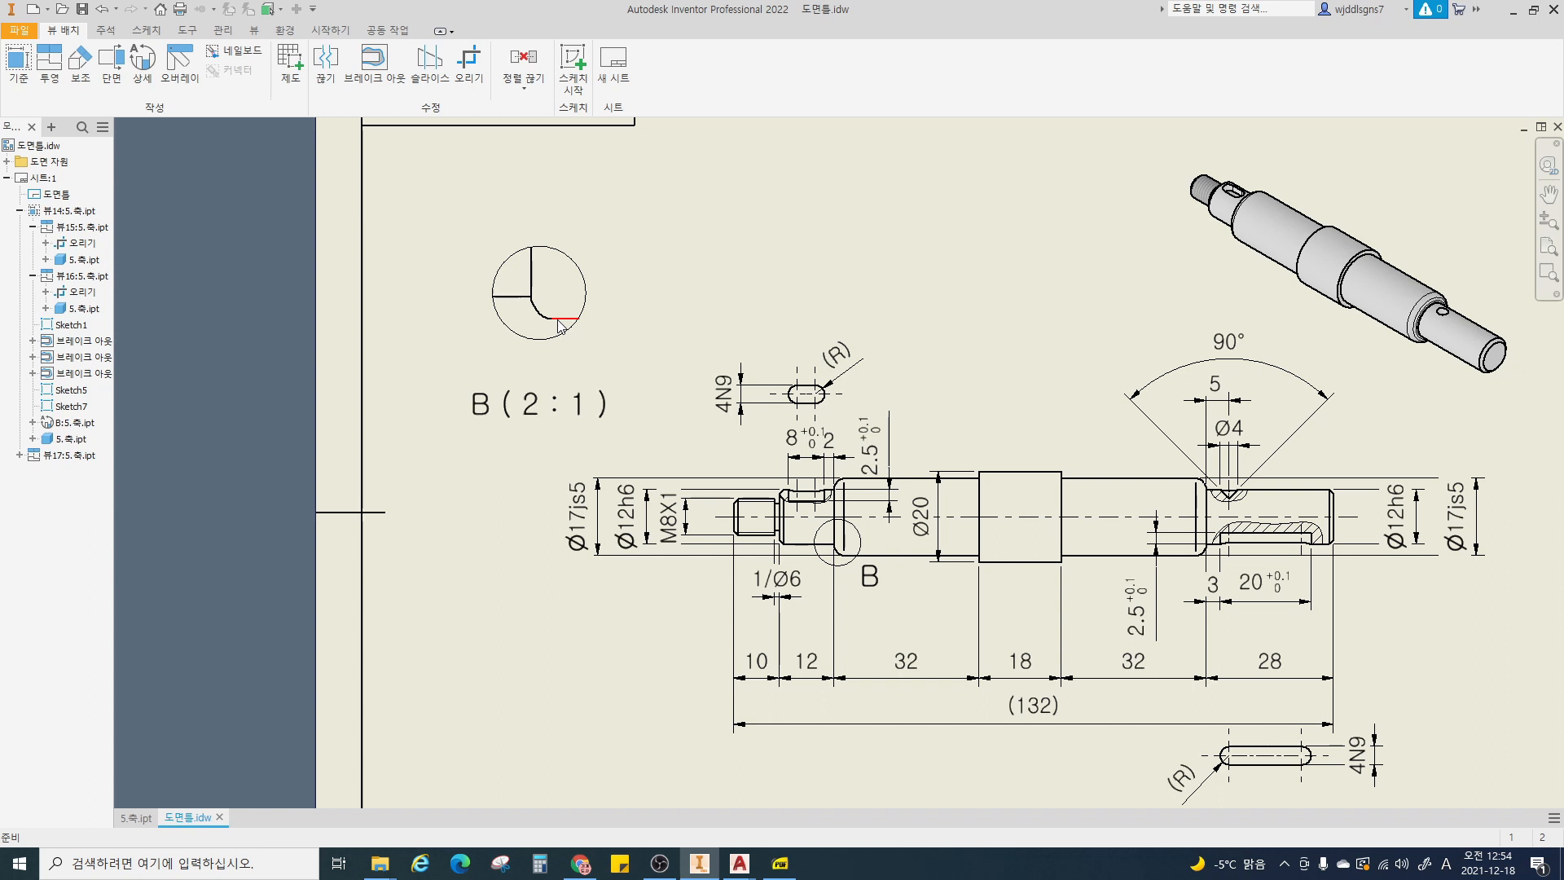
# - In a sketch on the detail view, draw a vertical line from just above the large arc's end up to the boundary circle
pyautogui.scroll(4, 548, 297)
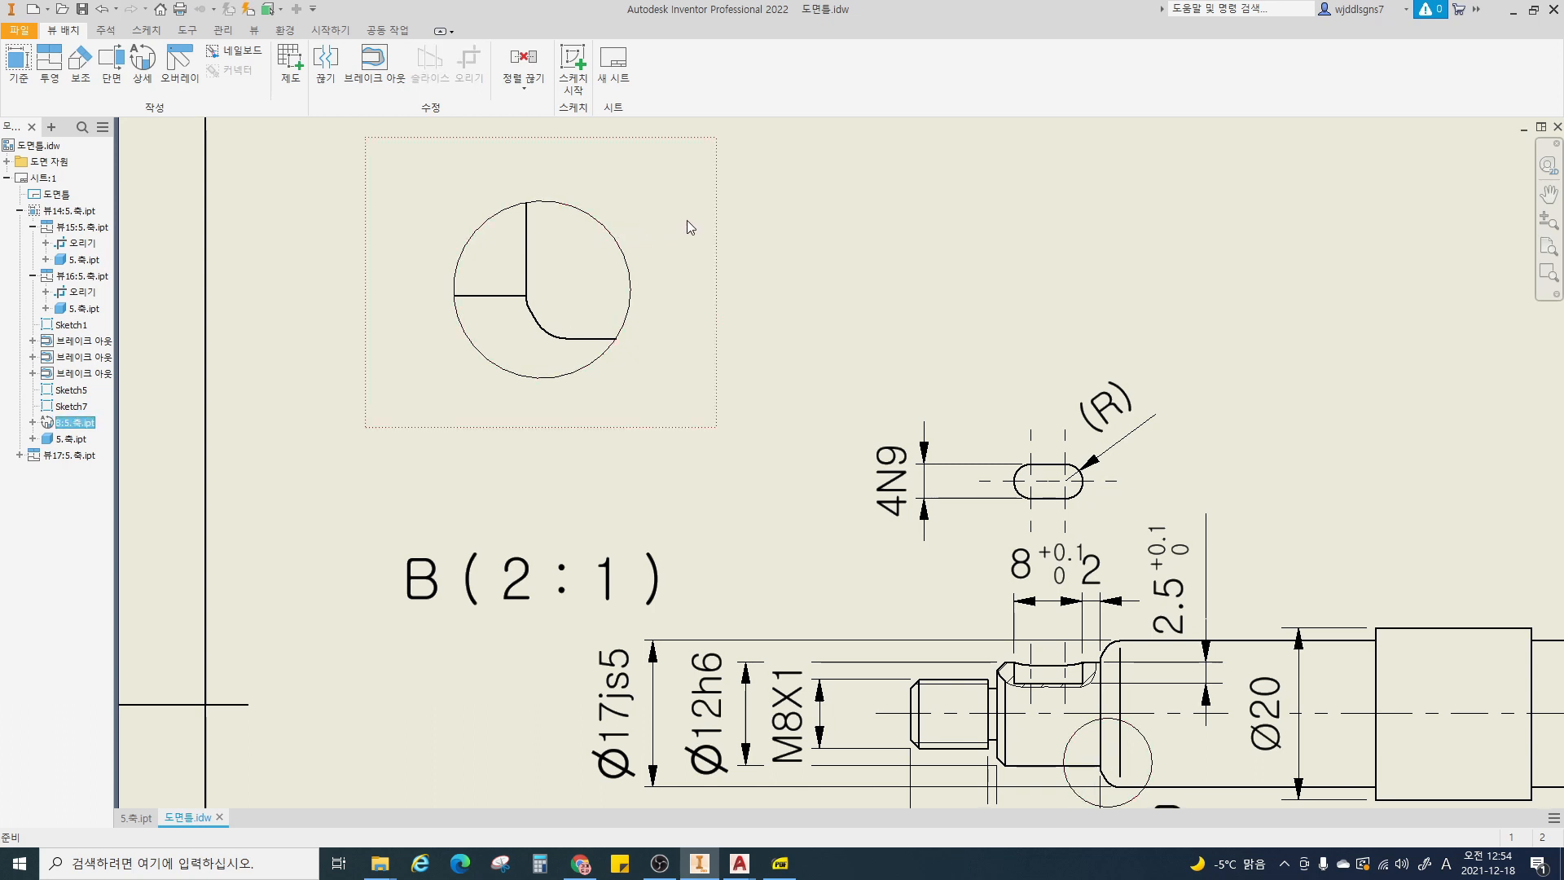
pyautogui.press('s')
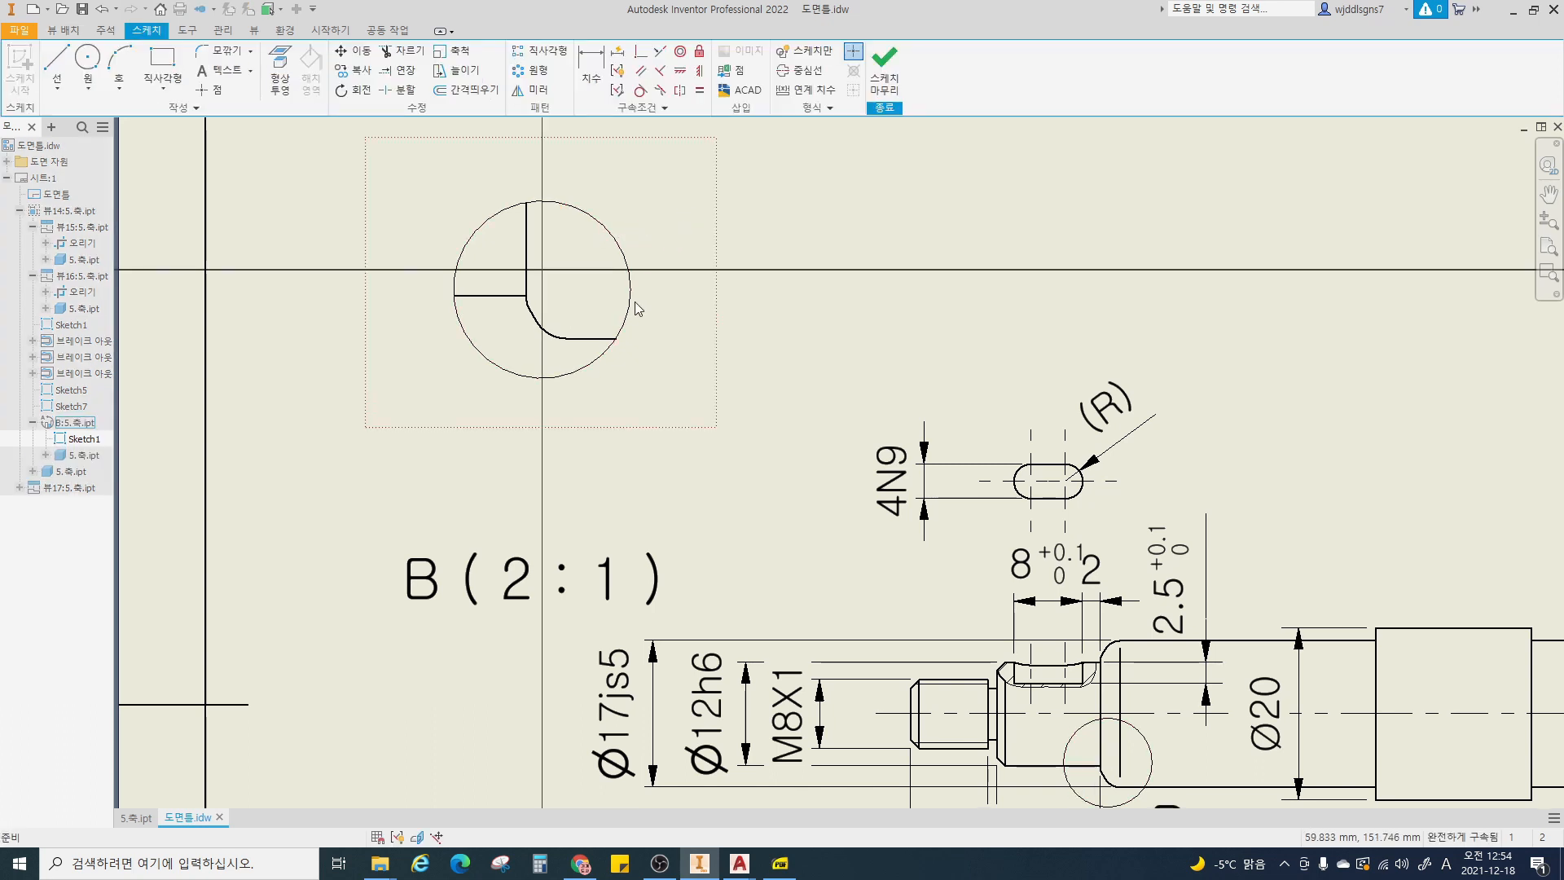
pyautogui.press('l')
pyautogui.click(567, 320)
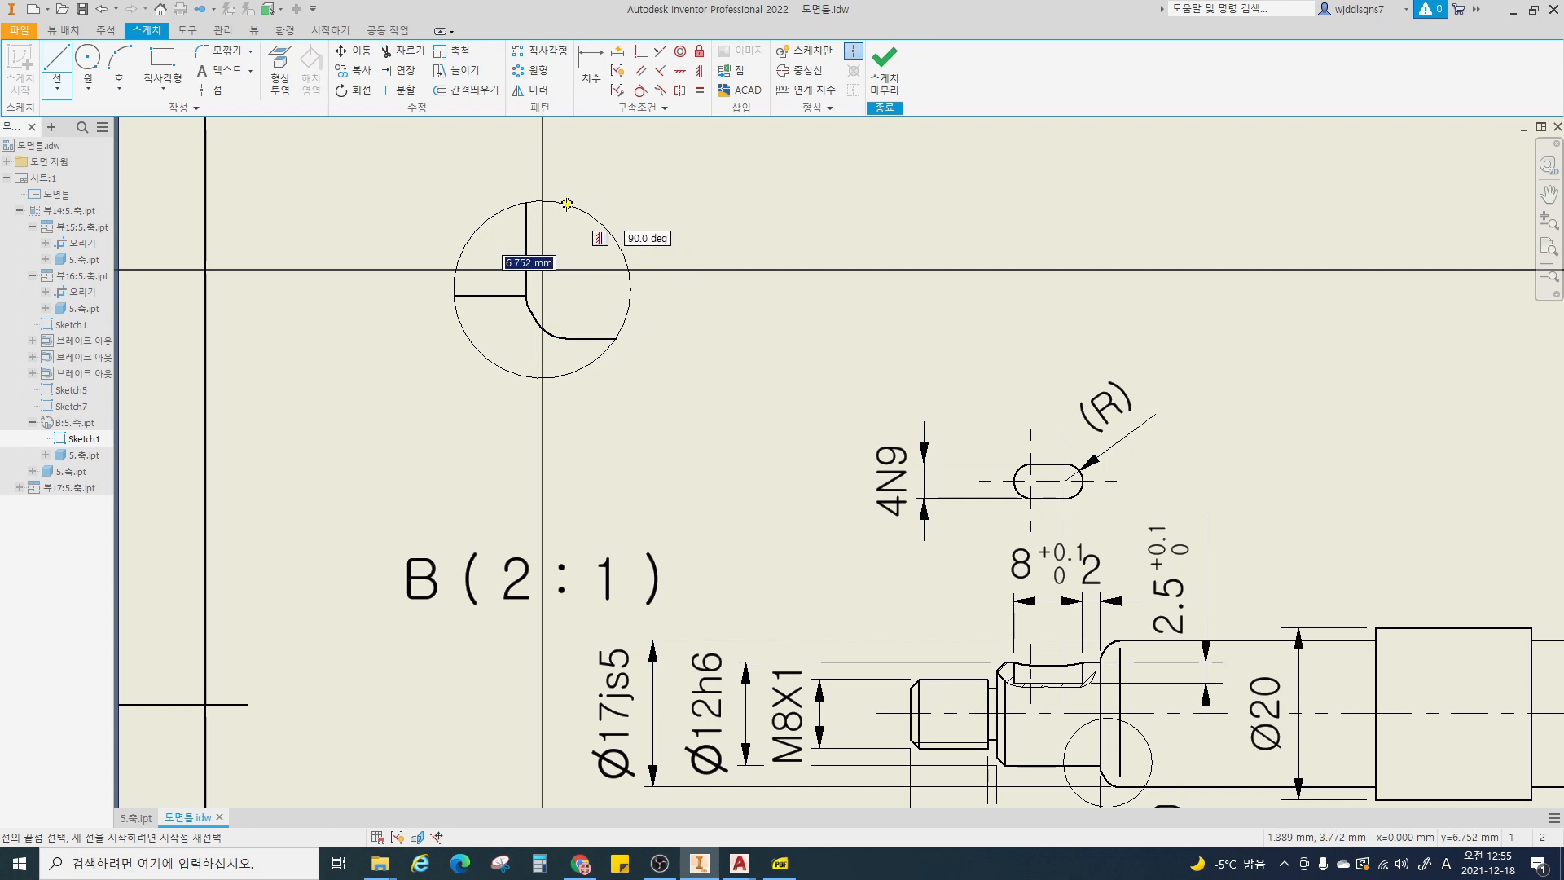
pyautogui.click(567, 204)
pyautogui.press('Escape')
pyautogui.scroll(3, 584, 240)
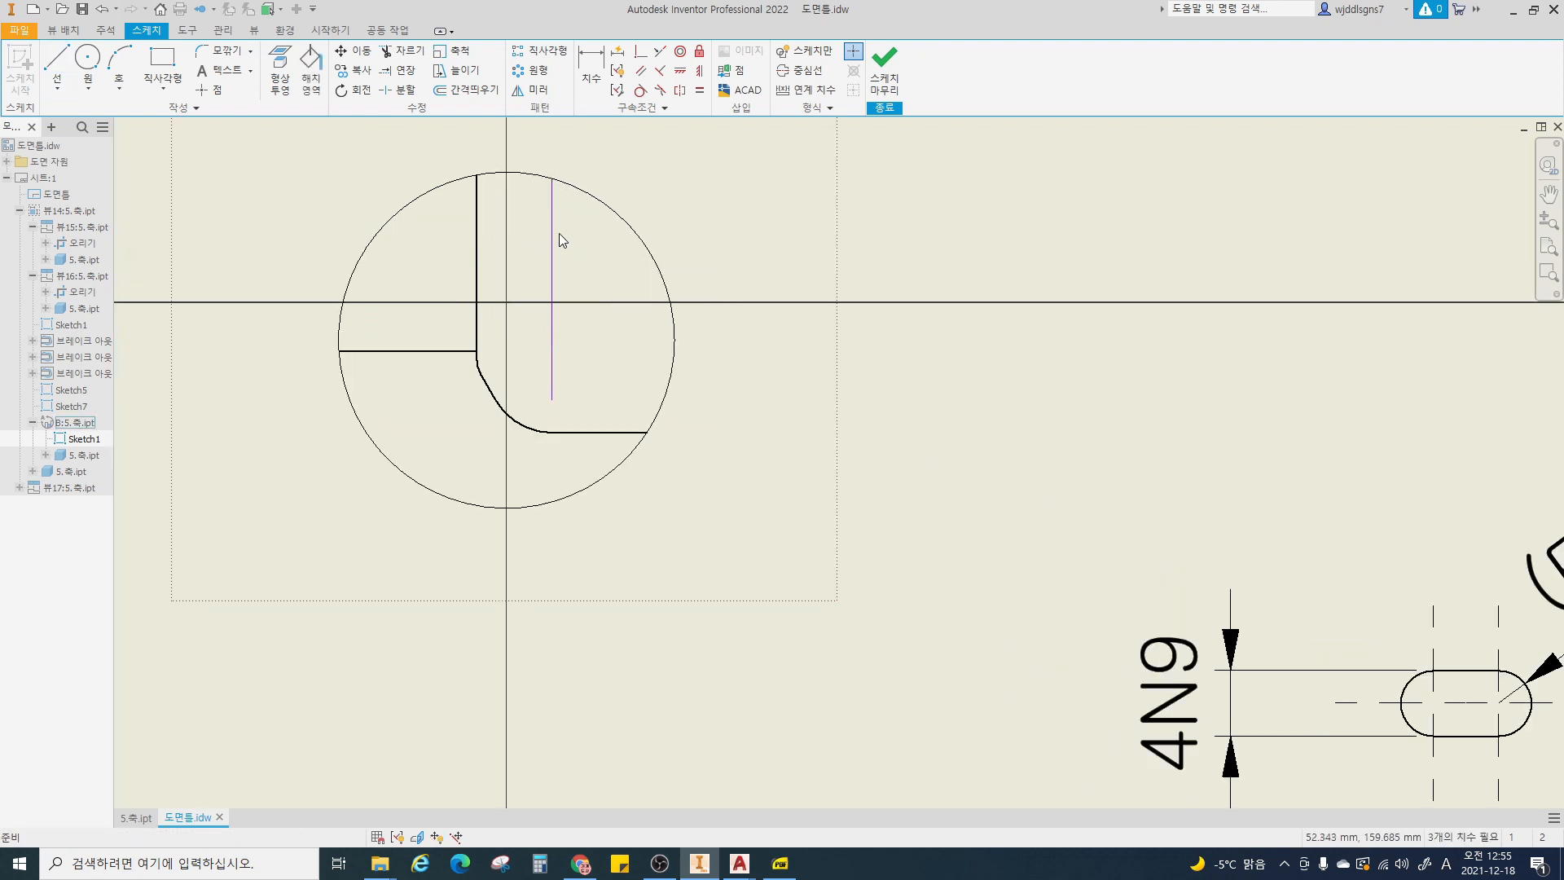
# - Assign the sketched vertical line to the 0.5-외형선 layer and finish the sketch
pyautogui.click(106, 31)
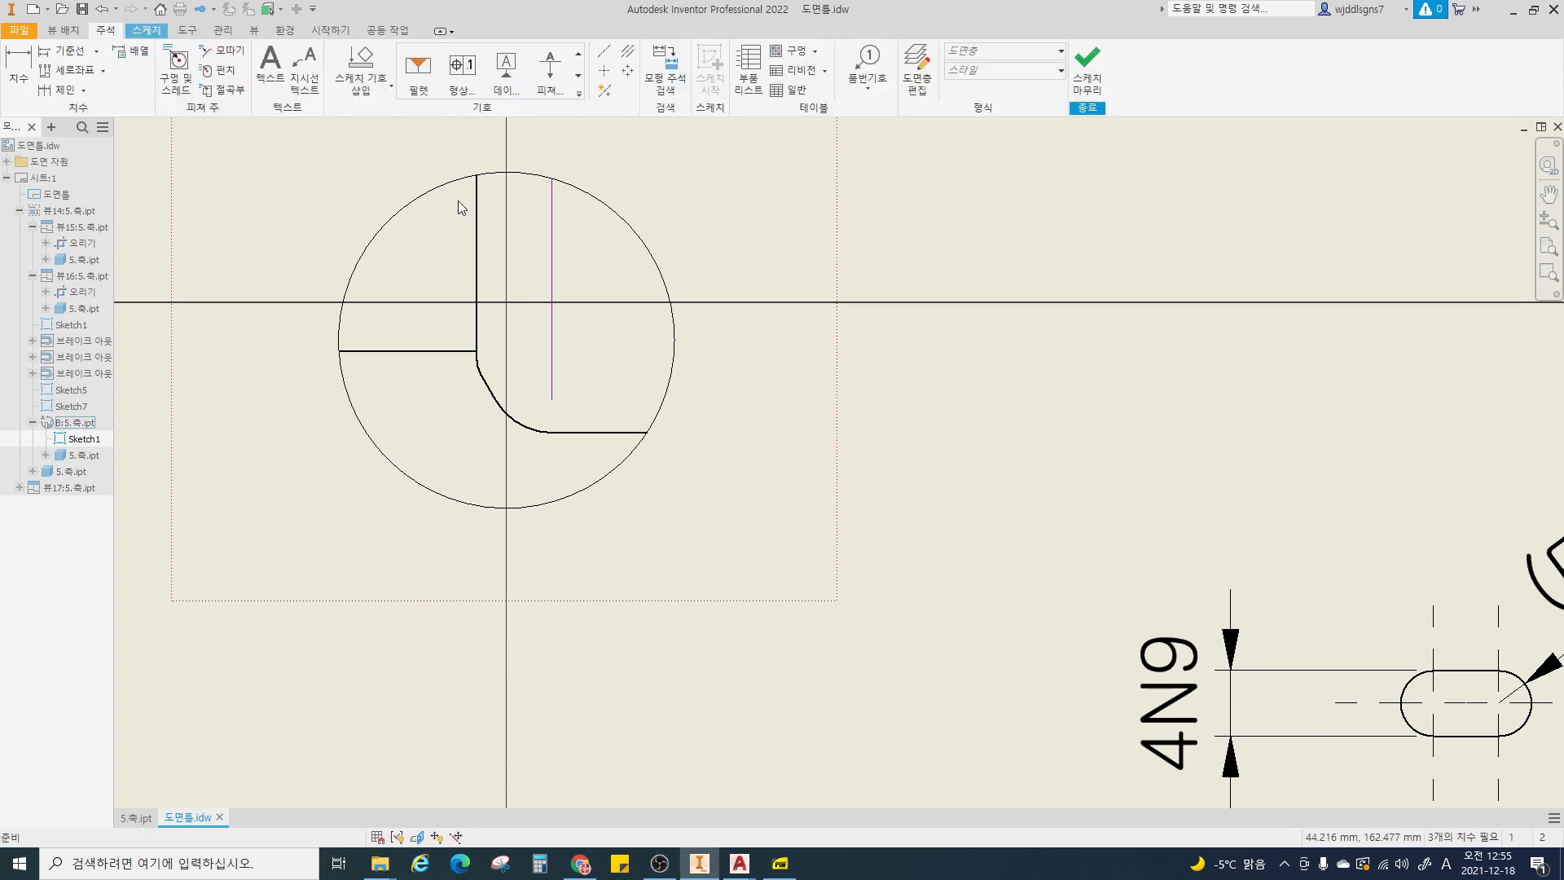
pyautogui.moveTo(581, 265); pyautogui.dragTo(552, 249)
pyautogui.click(1002, 51)
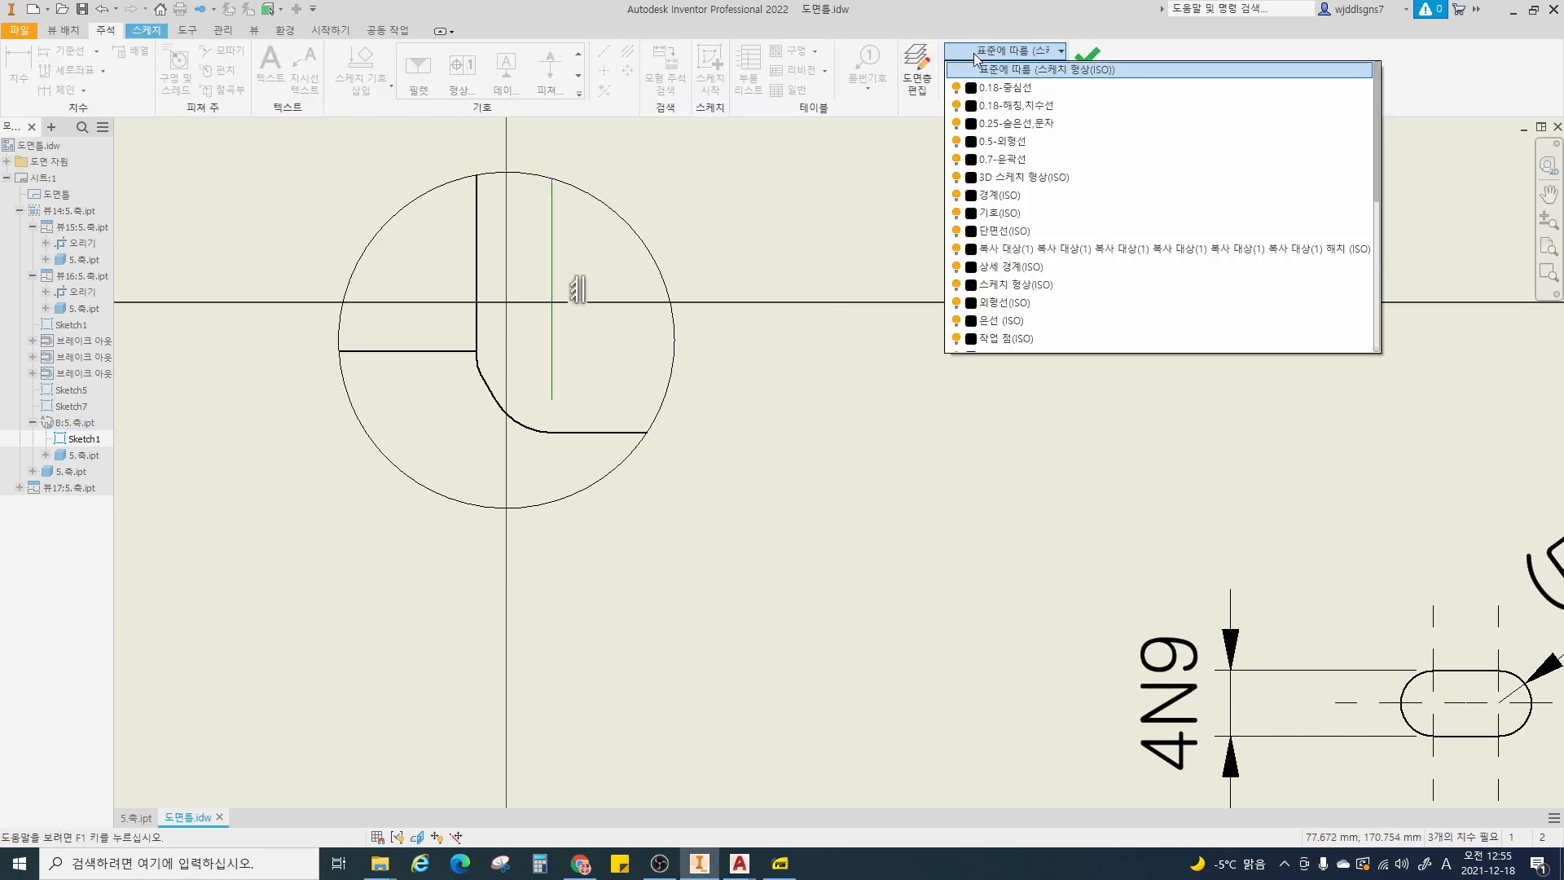
pyautogui.click(1005, 145)
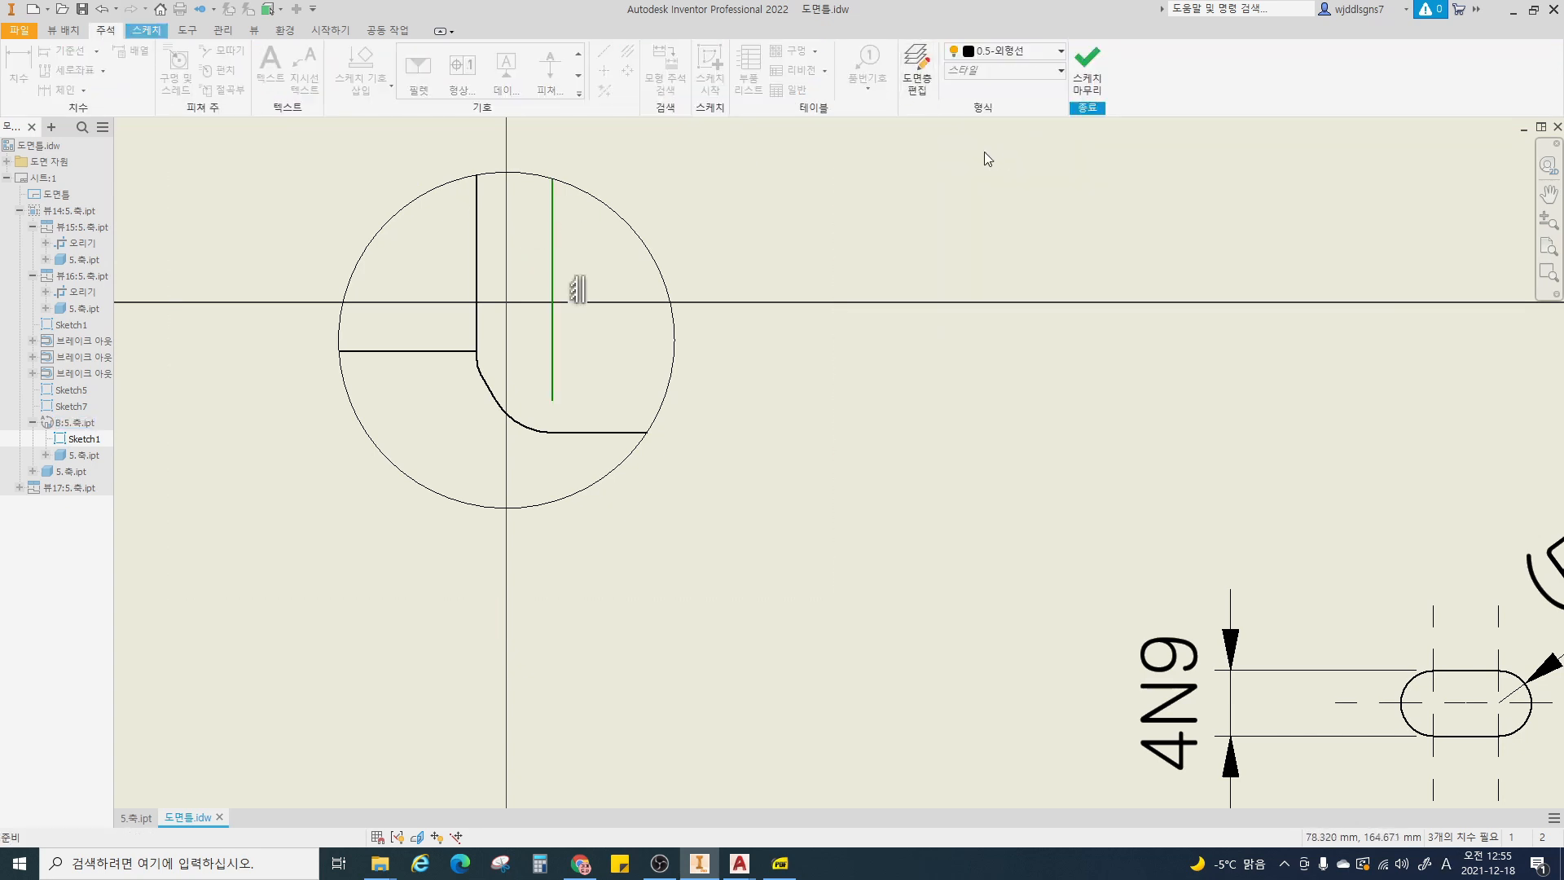
pyautogui.click(1088, 55)
# - Dimension the horizontal distance between the shoulder face and the sketched vertical line, placing it below the detail circle
pyautogui.scroll(3, 682, 307)
pyautogui.moveTo(680, 334); pyautogui.dragTo(678, 378, button='middle')
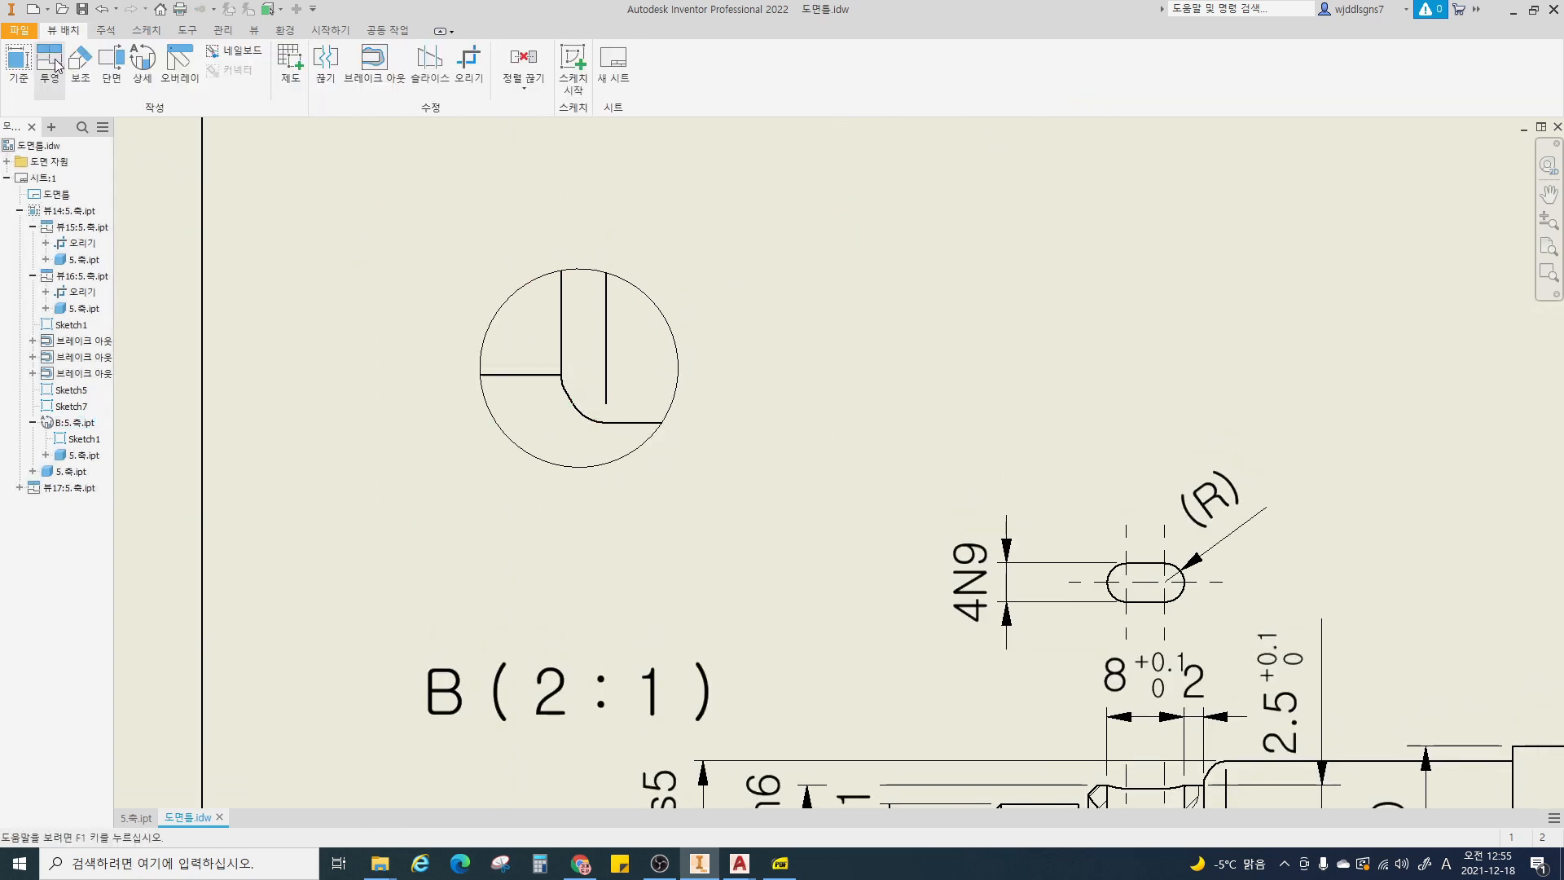
pyautogui.click(110, 35)
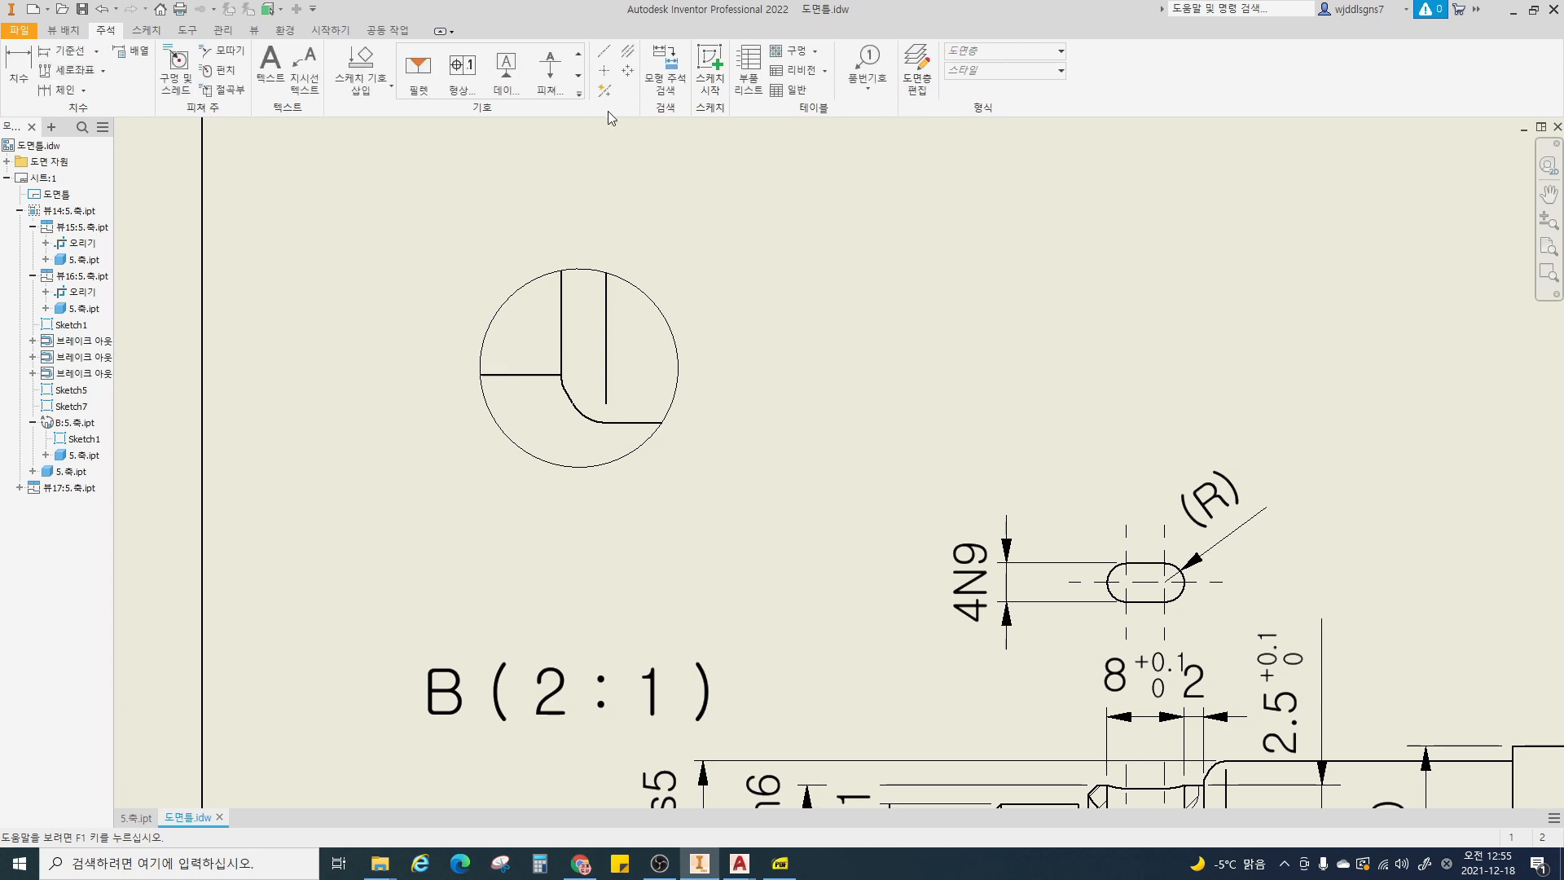
pyautogui.click(19, 69)
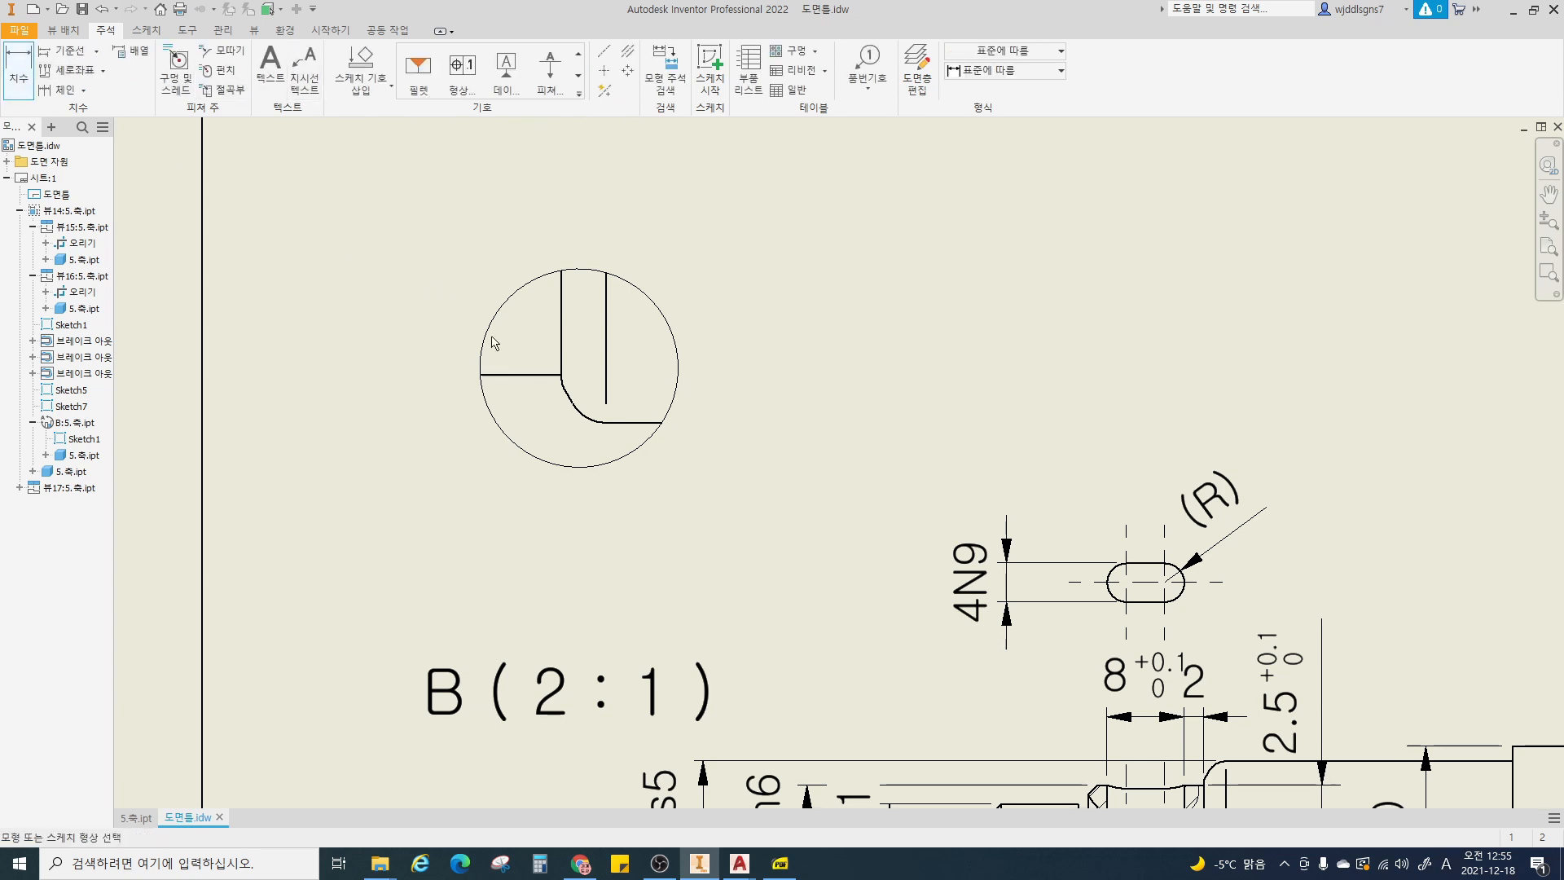
pyautogui.click(560, 354)
pyautogui.click(606, 359)
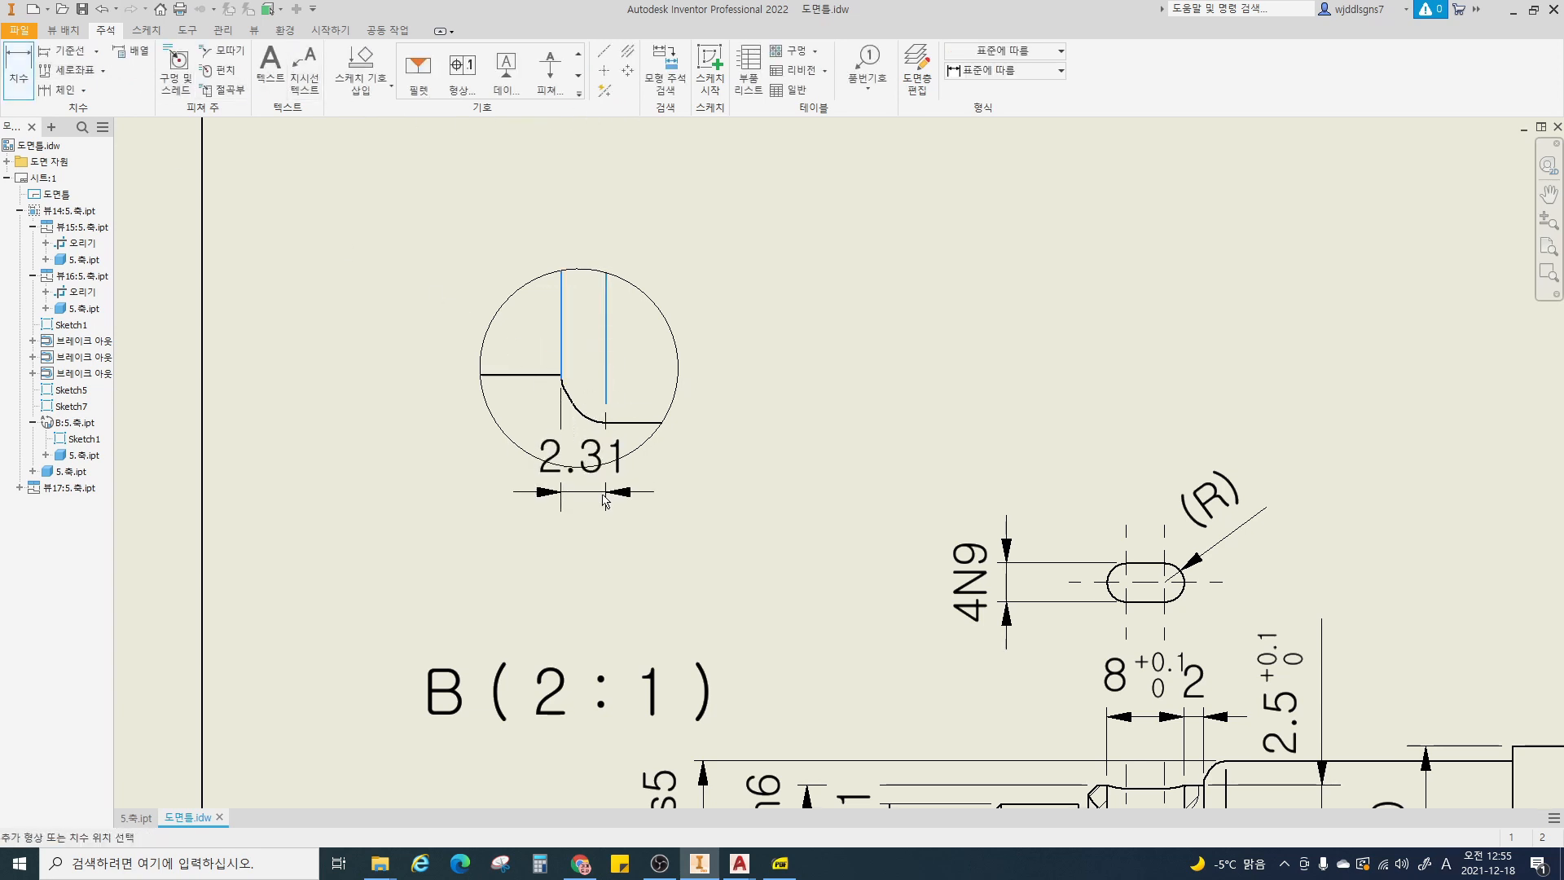
pyautogui.scroll(2, 595, 521)
pyautogui.moveTo(594, 521); pyautogui.dragTo(598, 512, button='middle')
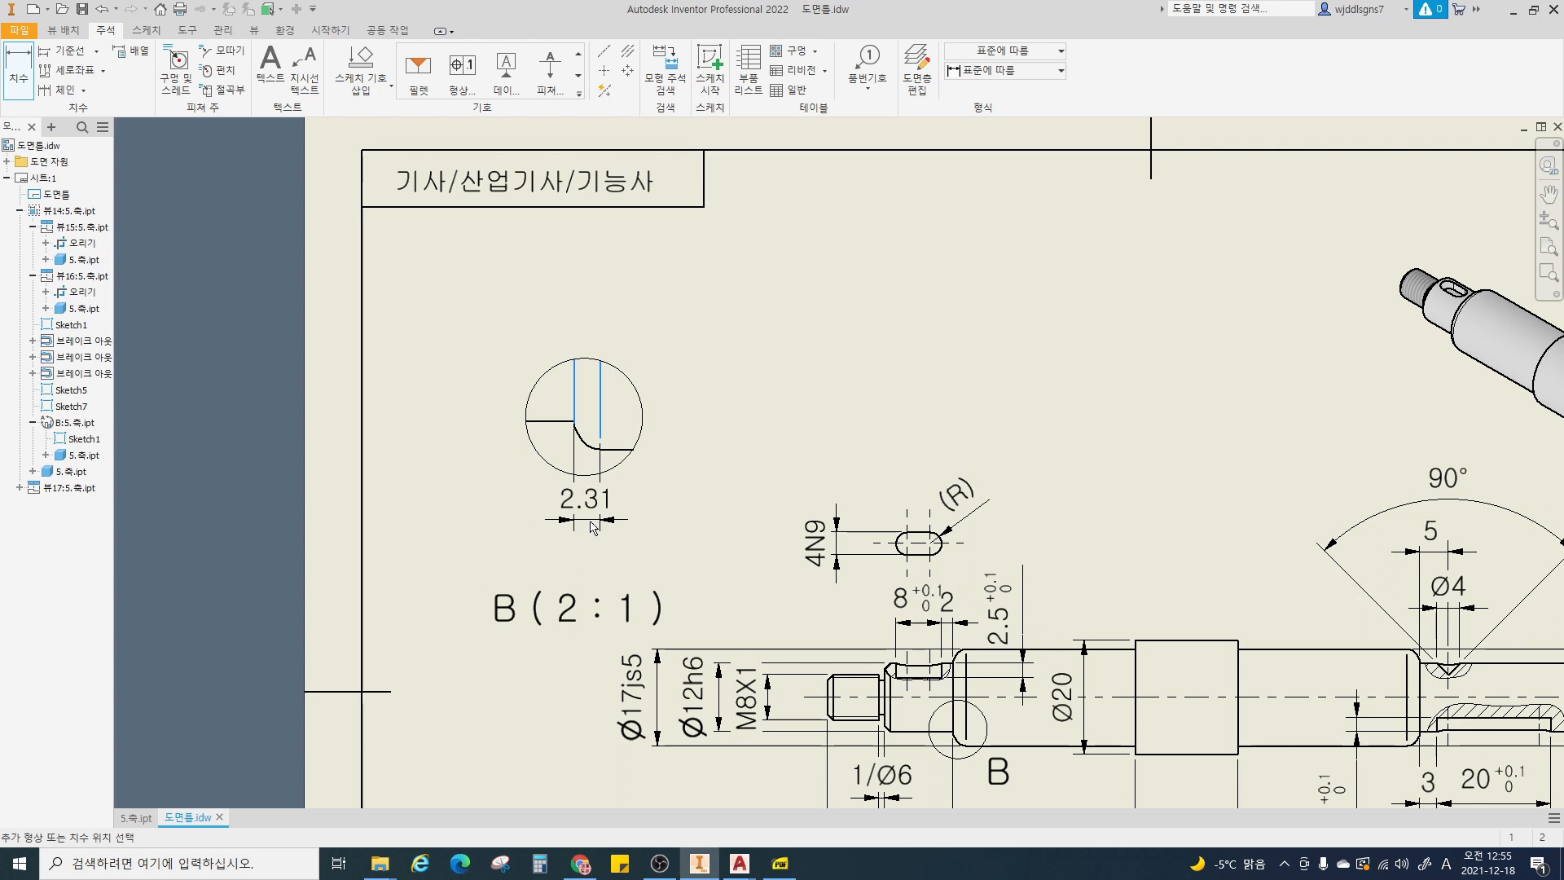
pyautogui.click(594, 521)
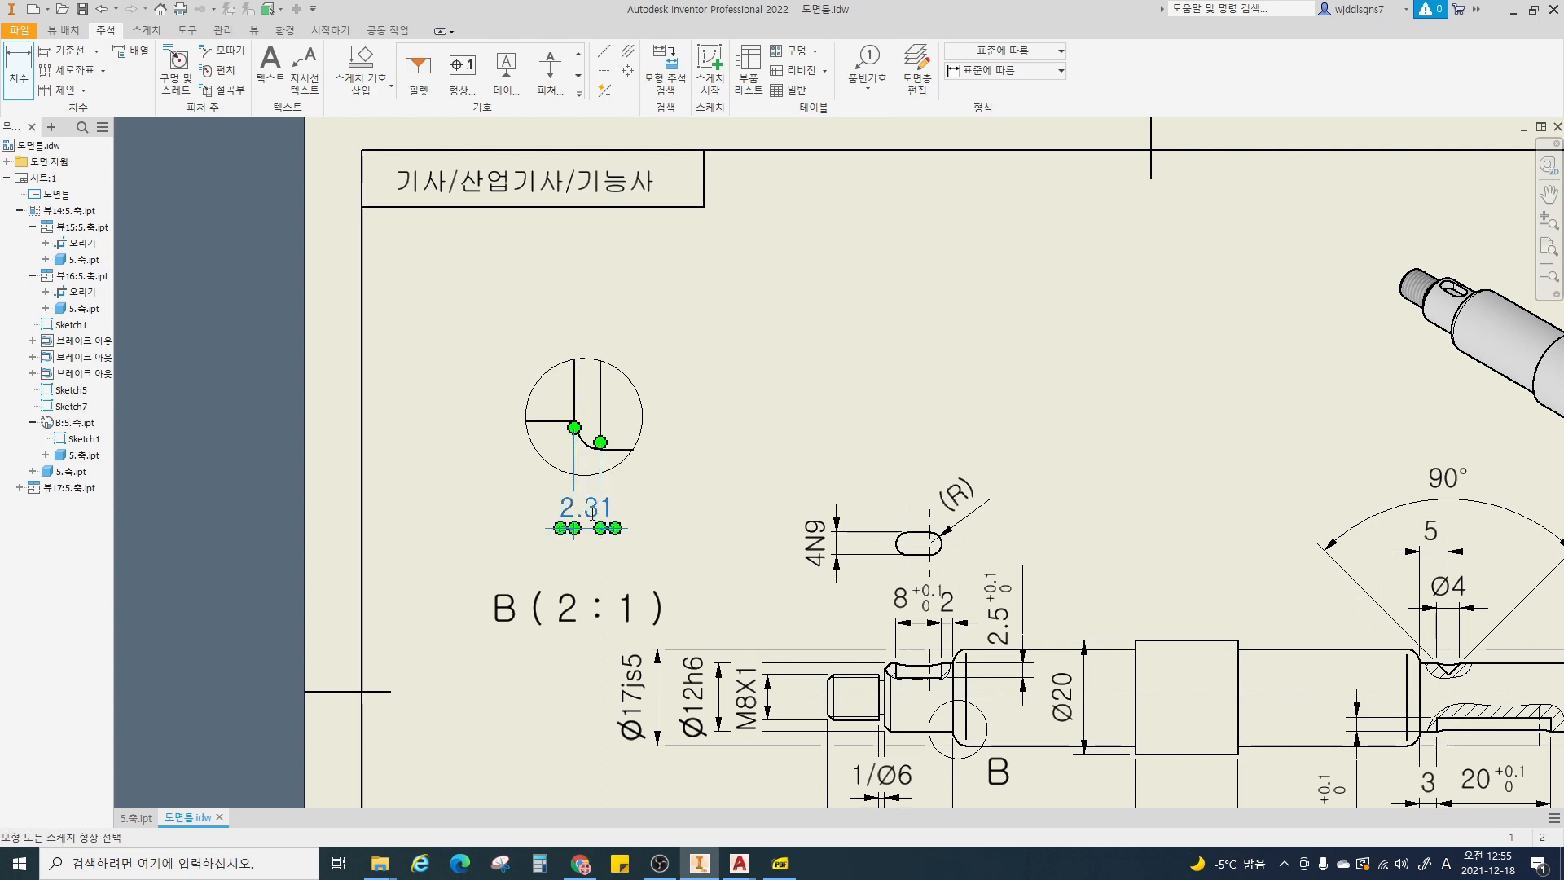
# - Hide the shoulder width dimension's calculated value, replace it with the text 2, and move the dimension farther below the detail circle
pyautogui.doubleClick(592, 511)
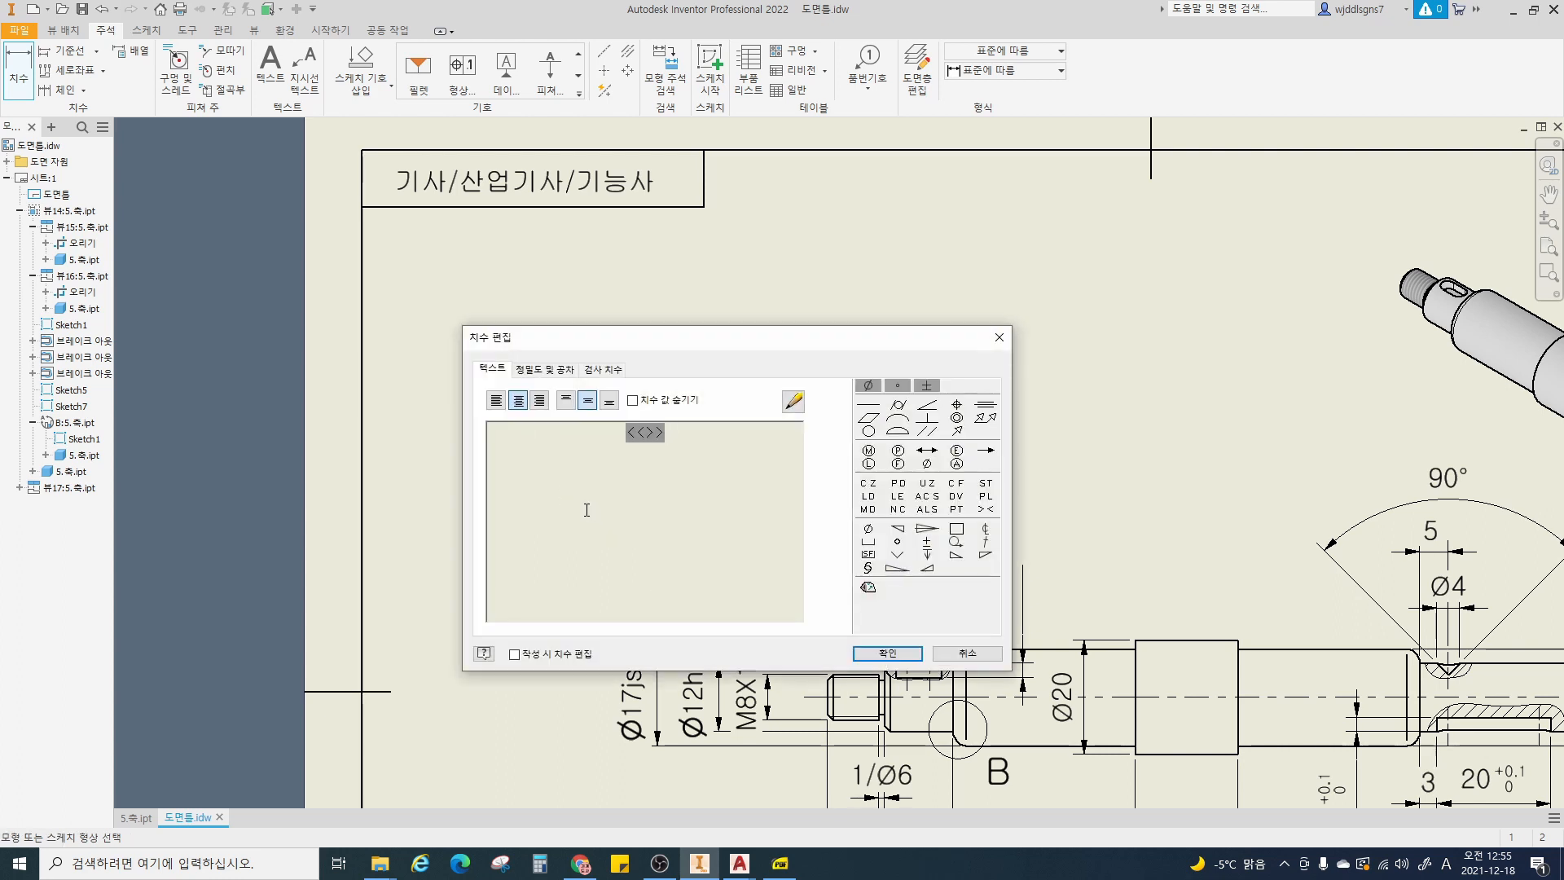
pyautogui.click(633, 401)
pyautogui.press('Return')
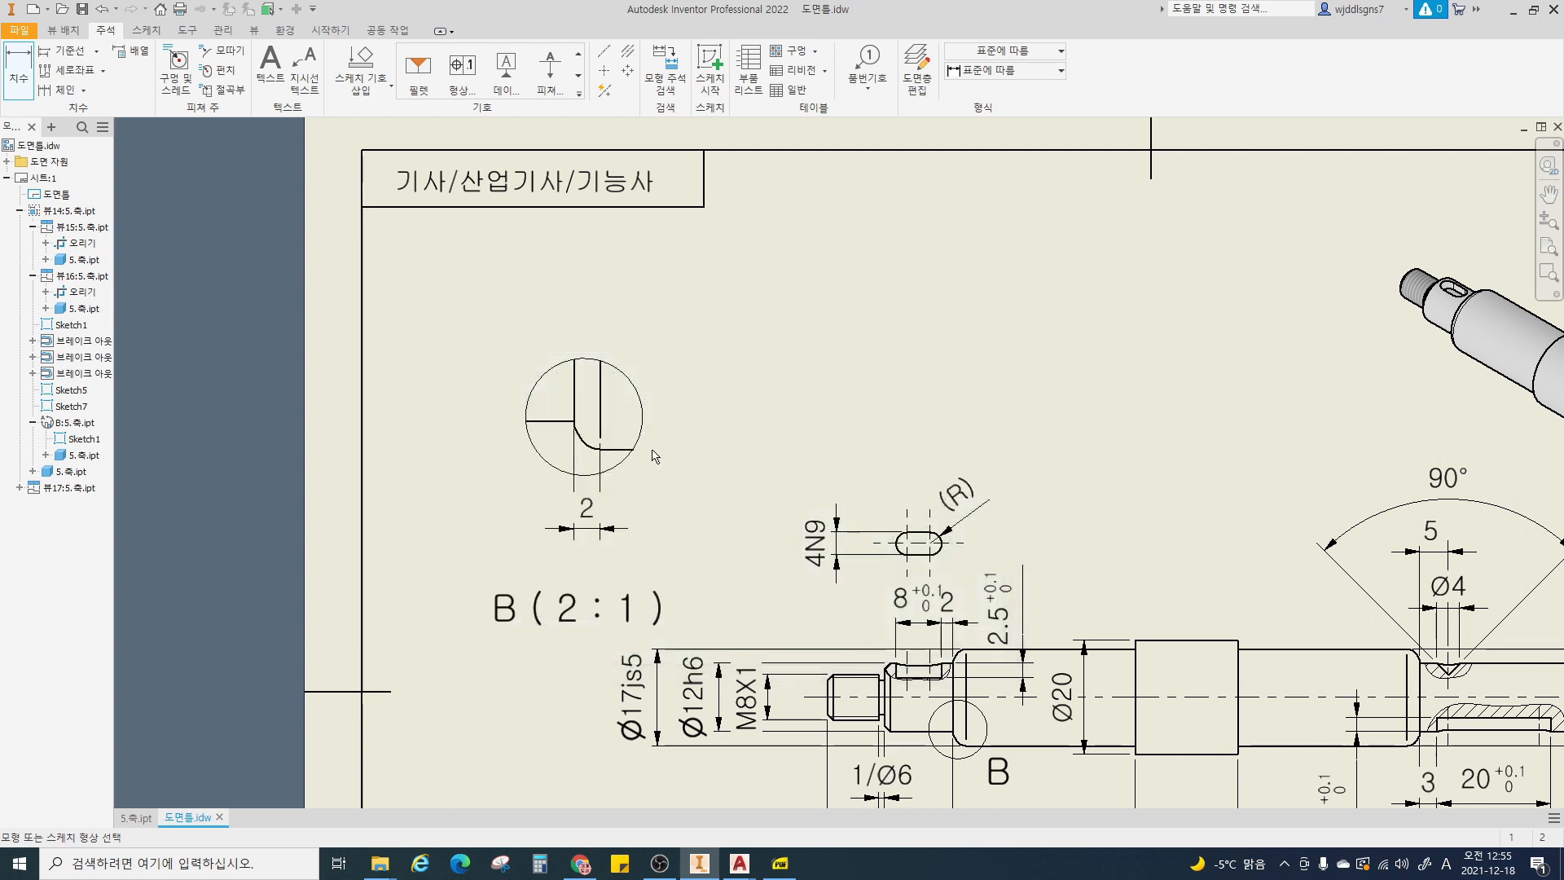
pyautogui.scroll(3, 597, 408)
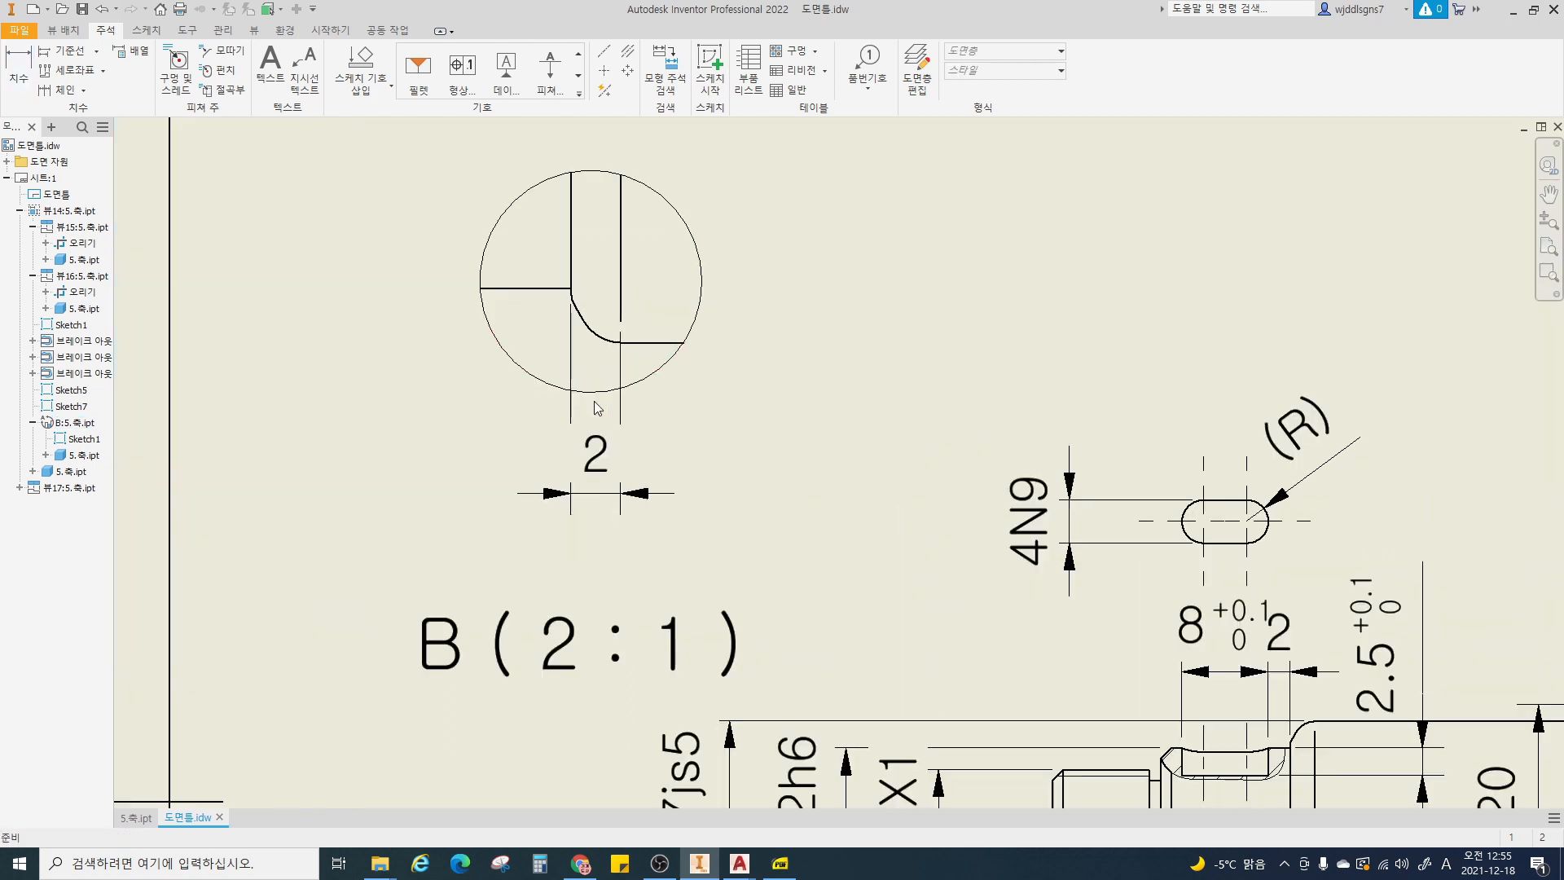
pyautogui.moveTo(581, 458); pyautogui.dragTo(604, 543)
# - Add two radius dimensions to the shoulder's large rounded arc, placing both outside the detail circle toward its lower left
pyautogui.press('d')
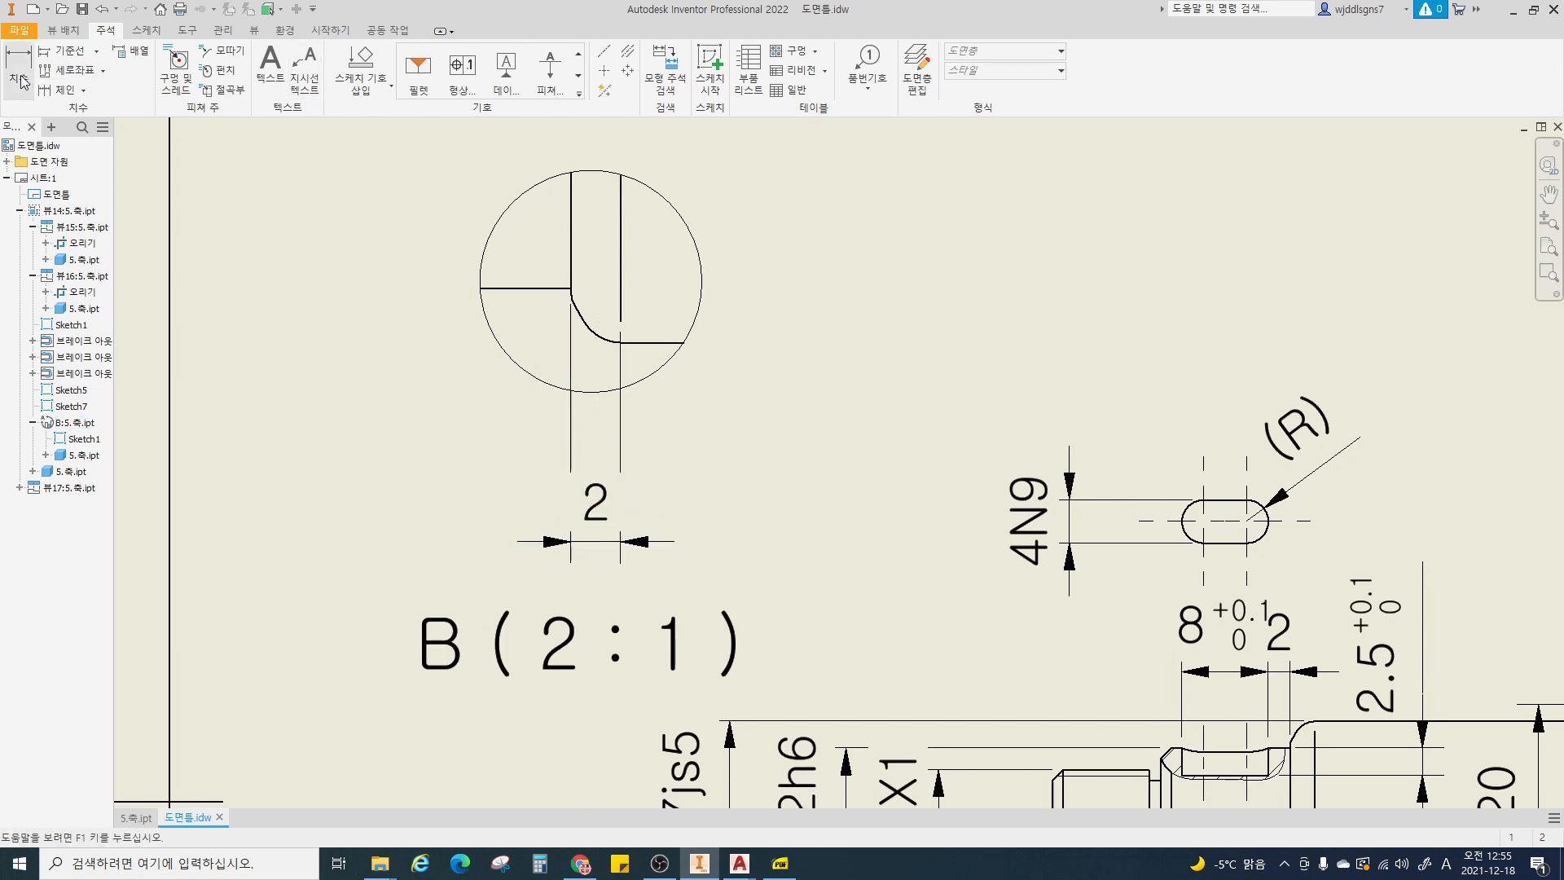
pyautogui.scroll(2, 613, 331)
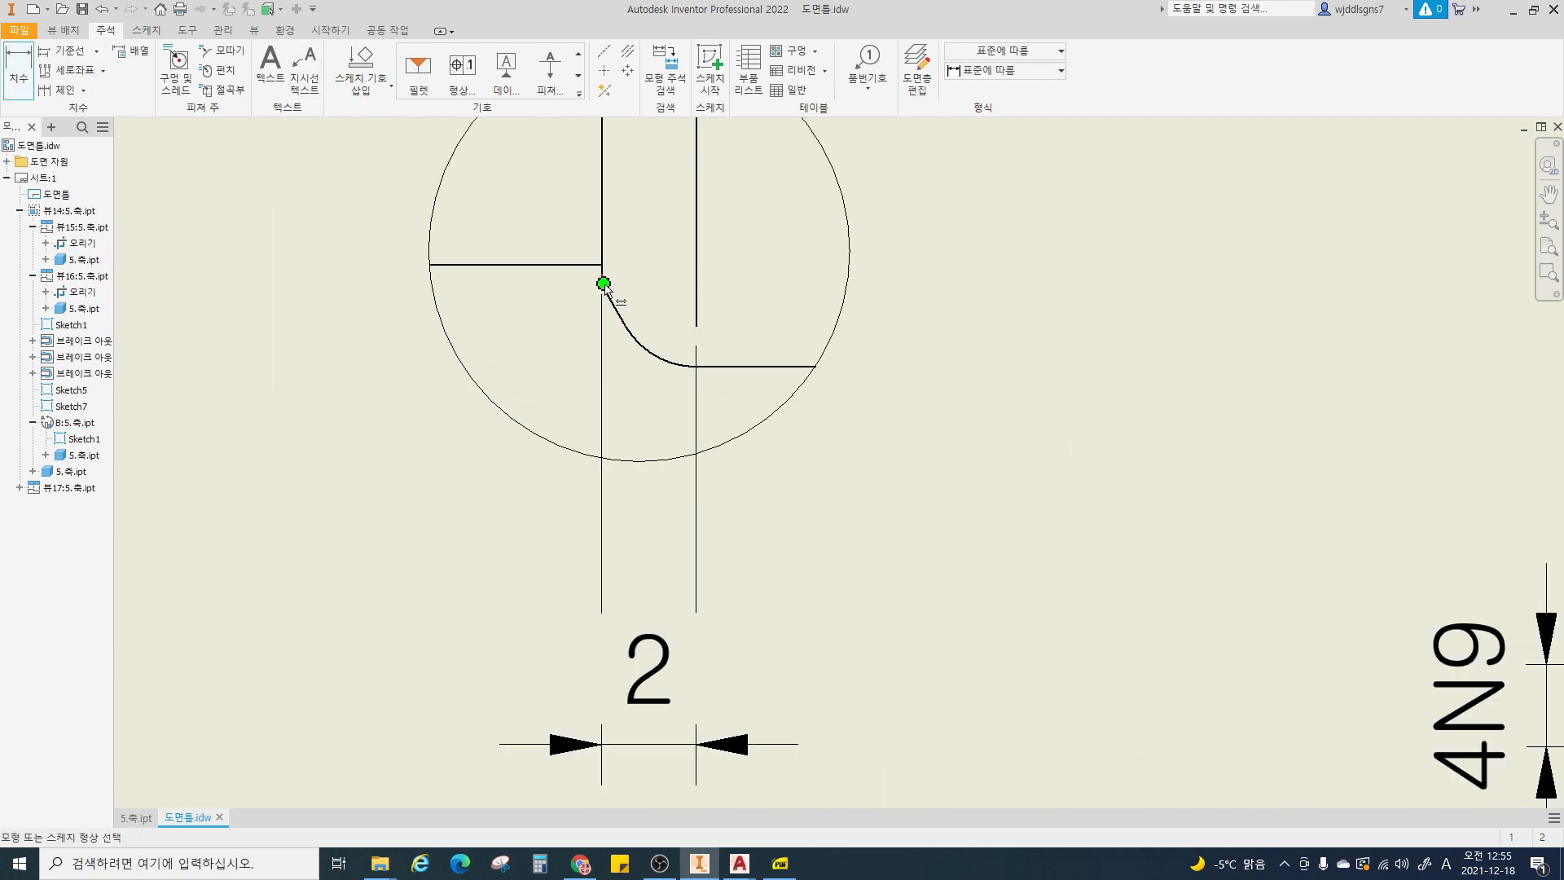
pyautogui.scroll(2, 603, 285)
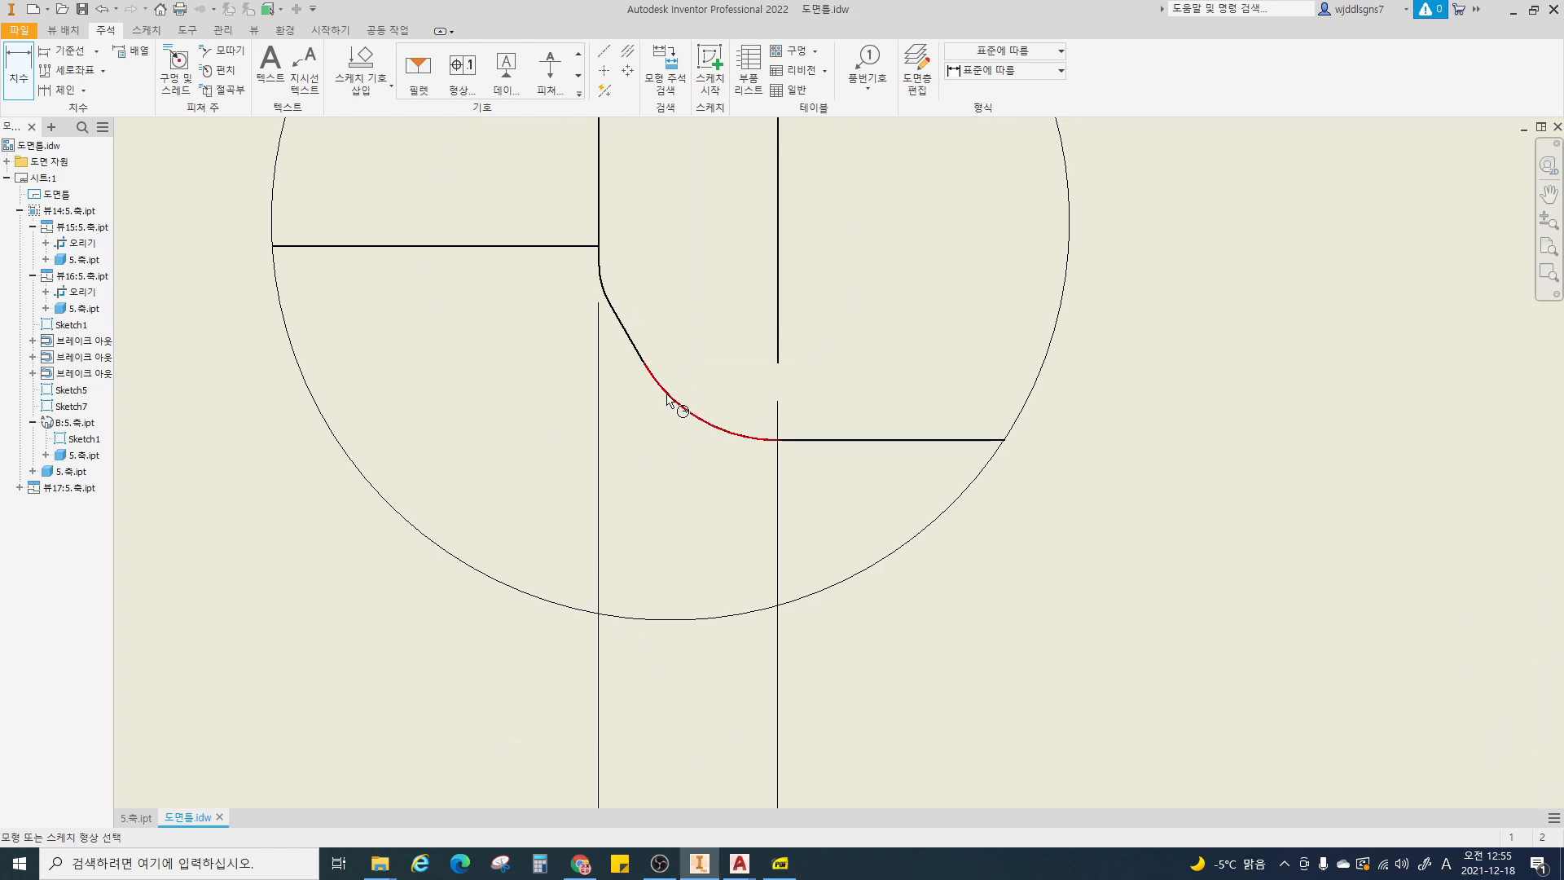
pyautogui.click(667, 399)
pyautogui.scroll(-3, 524, 387)
pyautogui.click(419, 500)
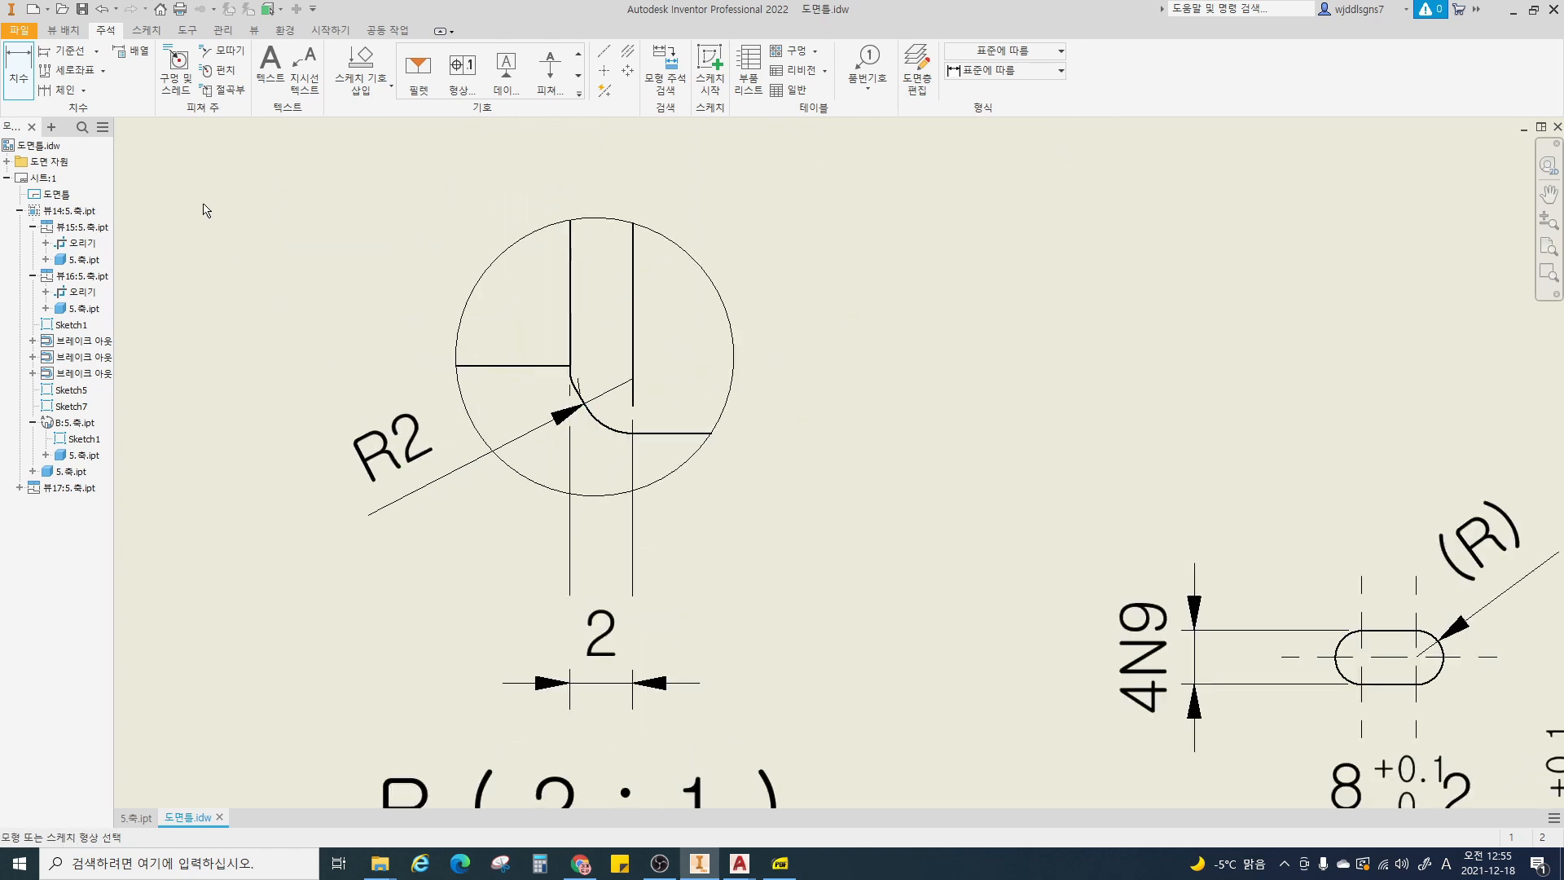
pyautogui.click(617, 439)
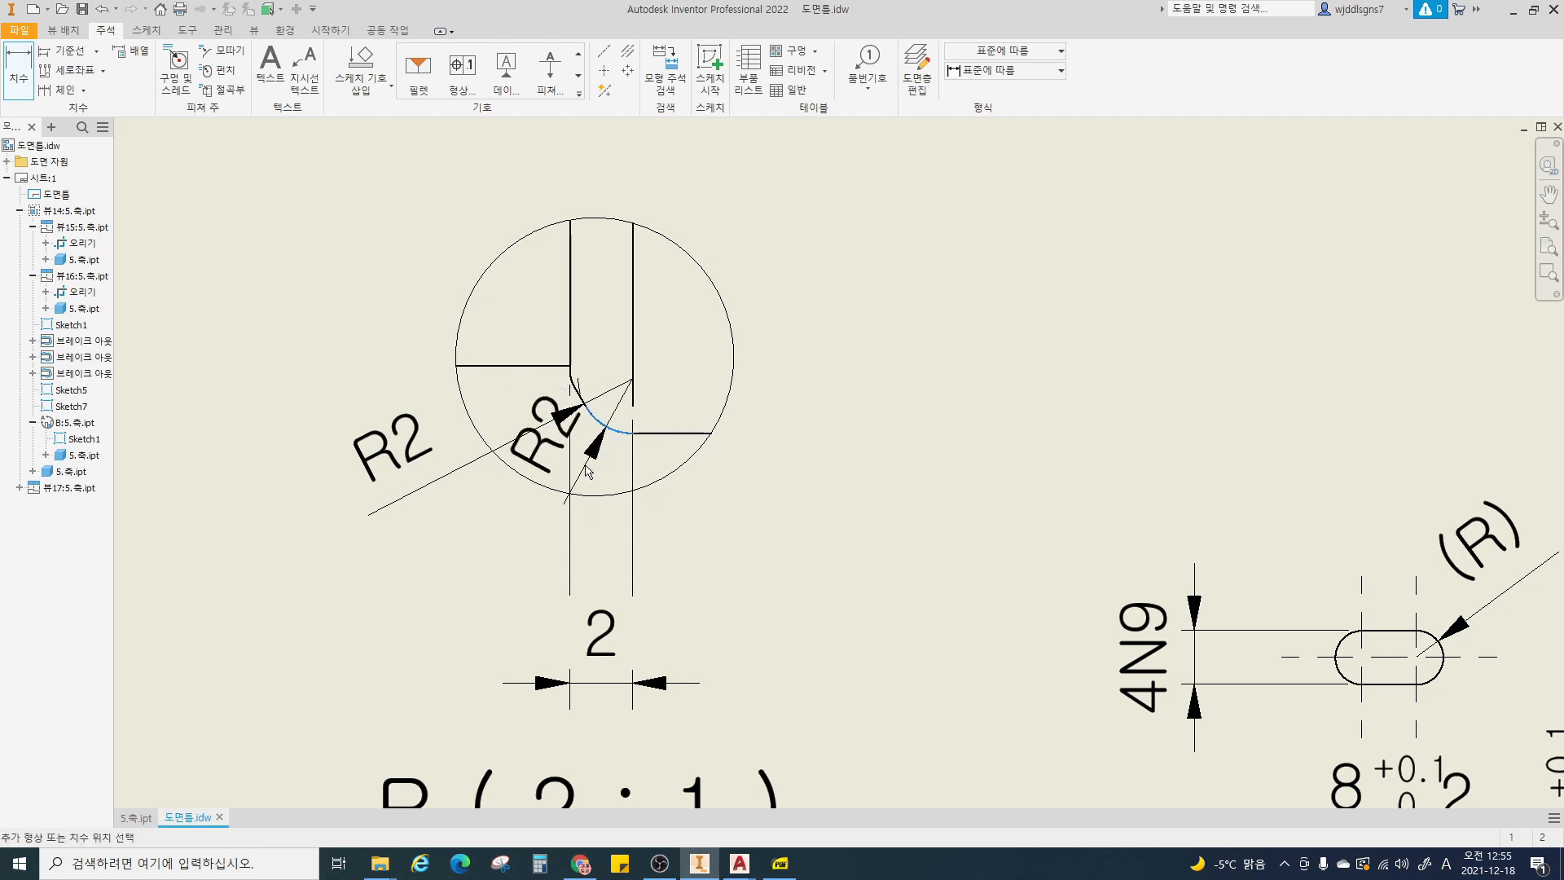
pyautogui.click(489, 617)
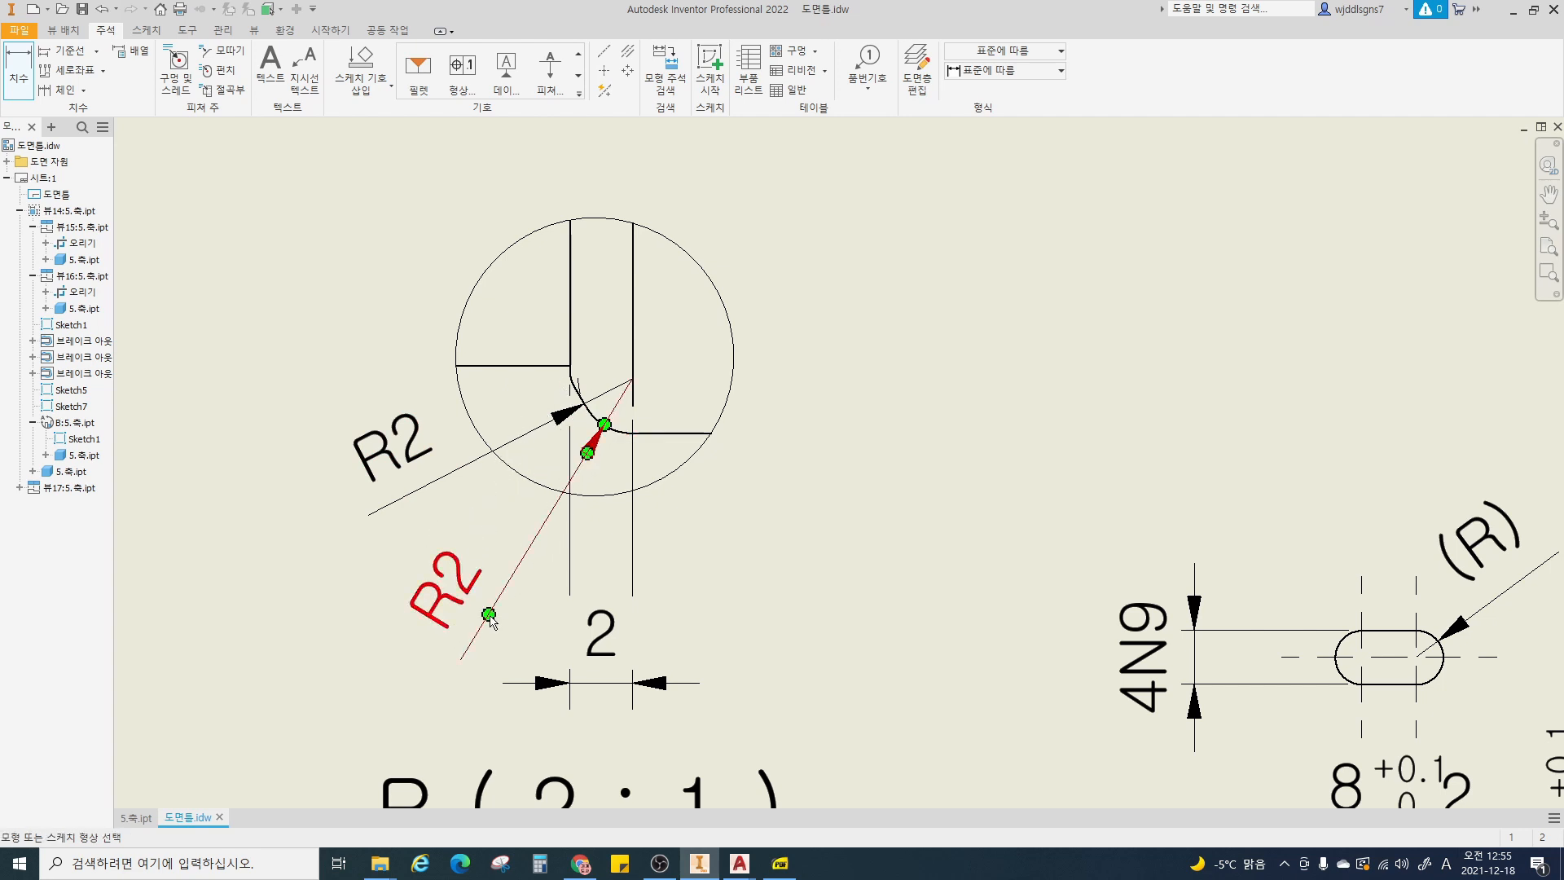
pyautogui.scroll(3, 534, 500)
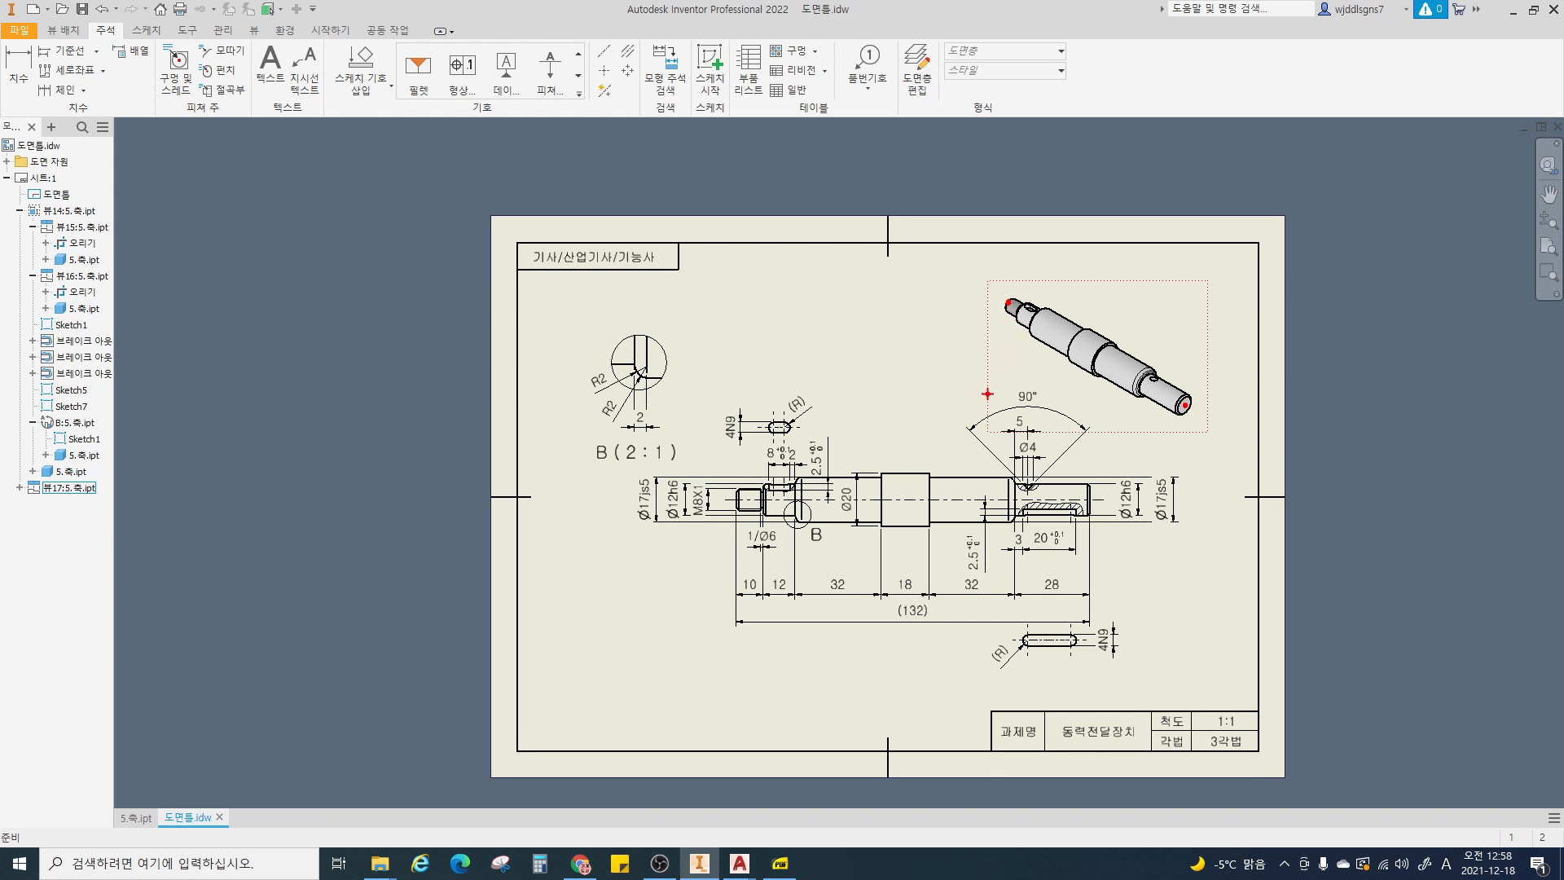
pyautogui.scroll(3, 736, 504)
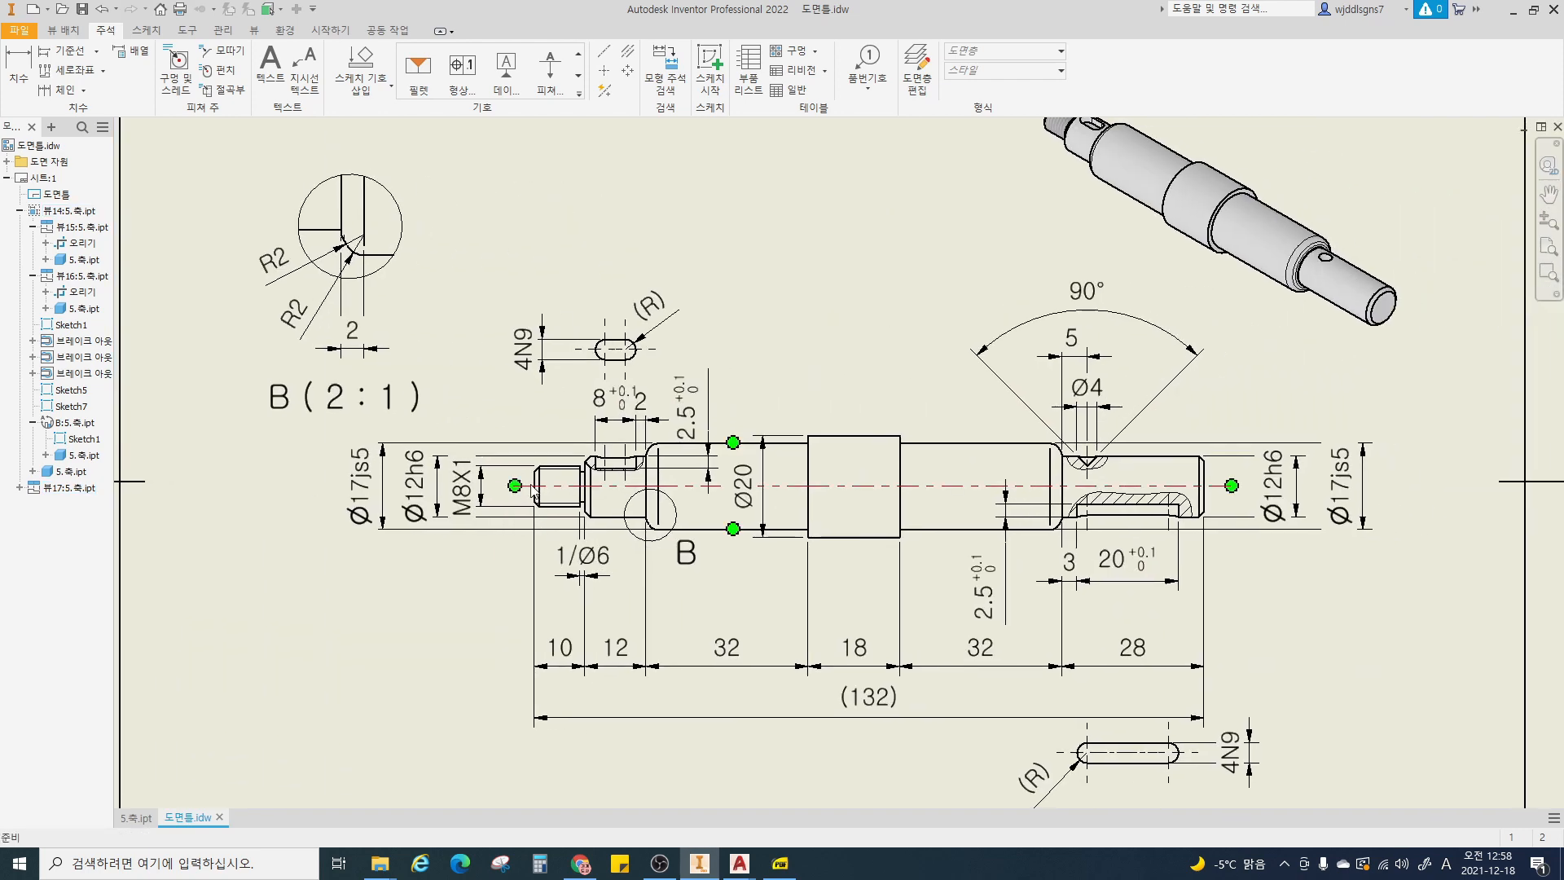
# - Start a sketch on the shaft view and draw a short vertical line about 1.5 mm outside the threaded end face, crossing the centerline
pyautogui.scroll(4, 532, 488)
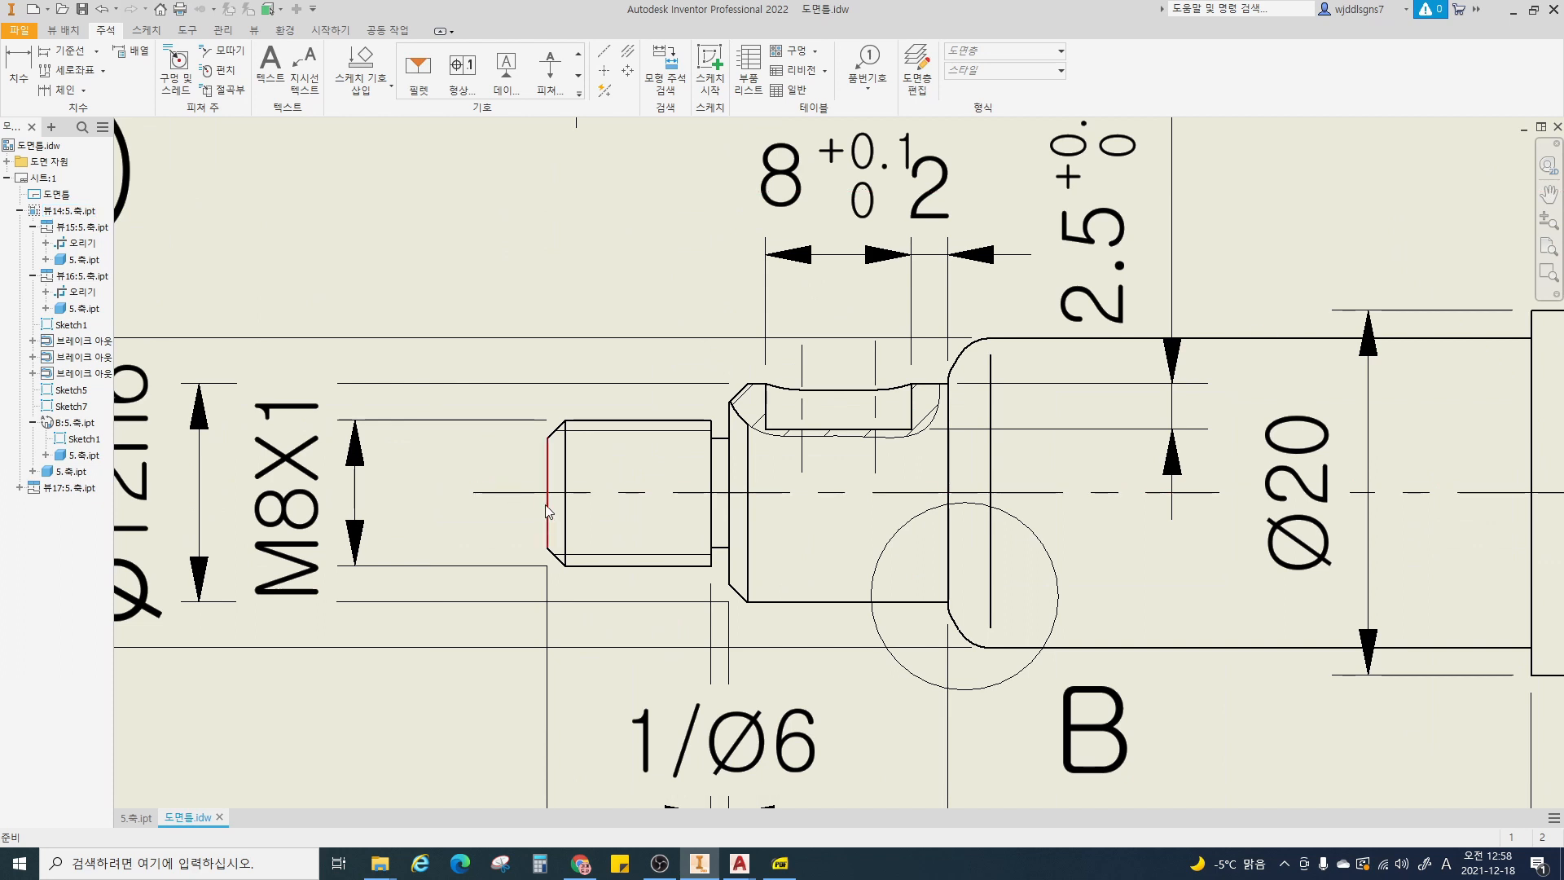
pyautogui.click(494, 455)
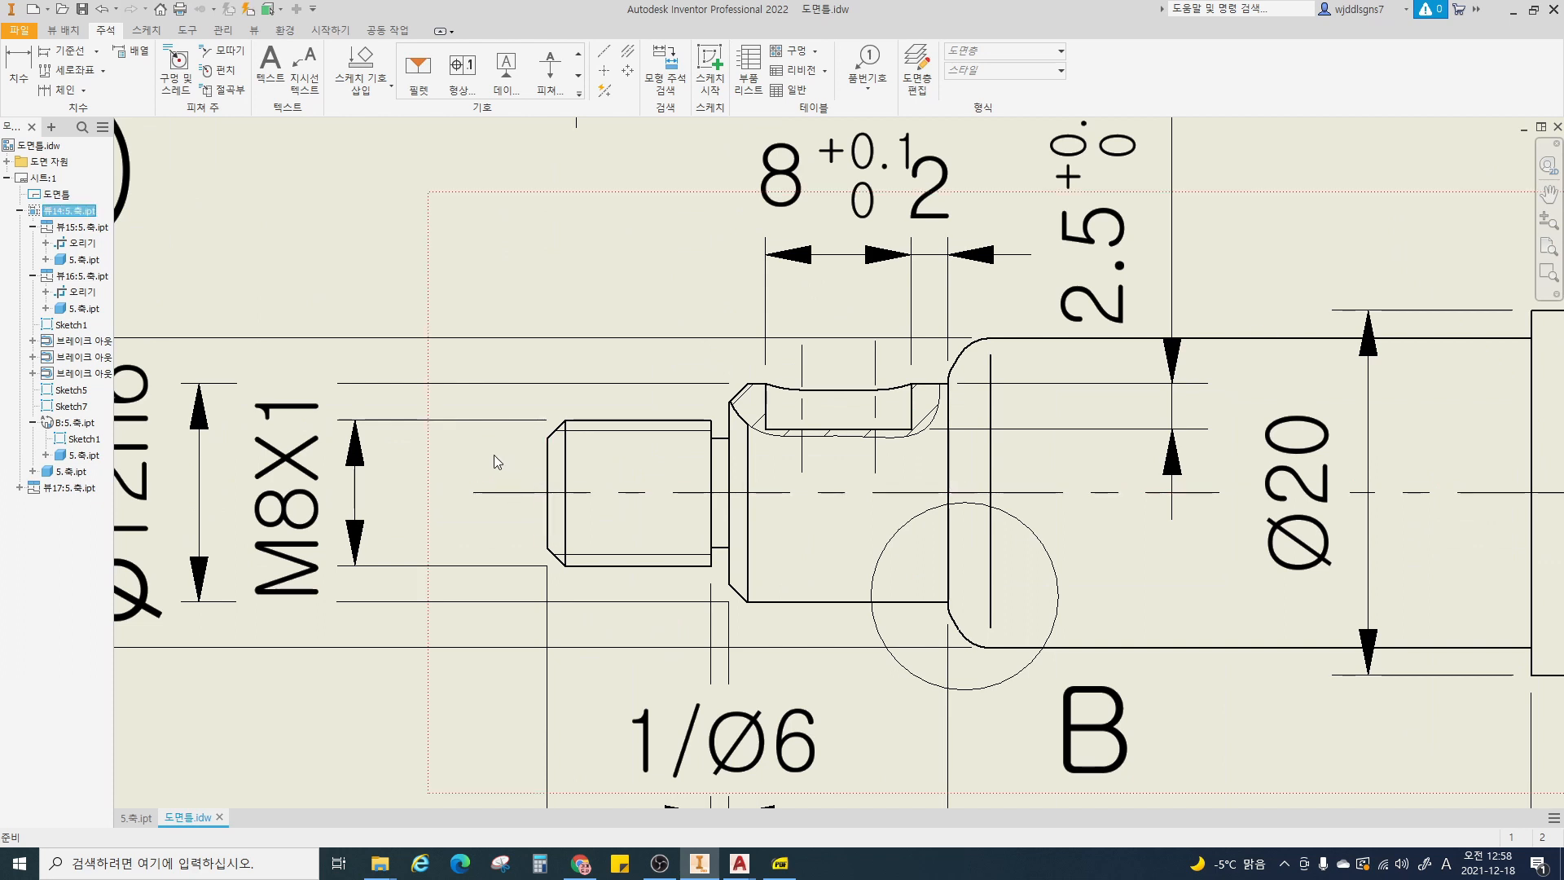
pyautogui.press('s')
pyautogui.scroll(-3, 495, 471)
pyautogui.moveTo(497, 471); pyautogui.dragTo(511, 434, button='middle')
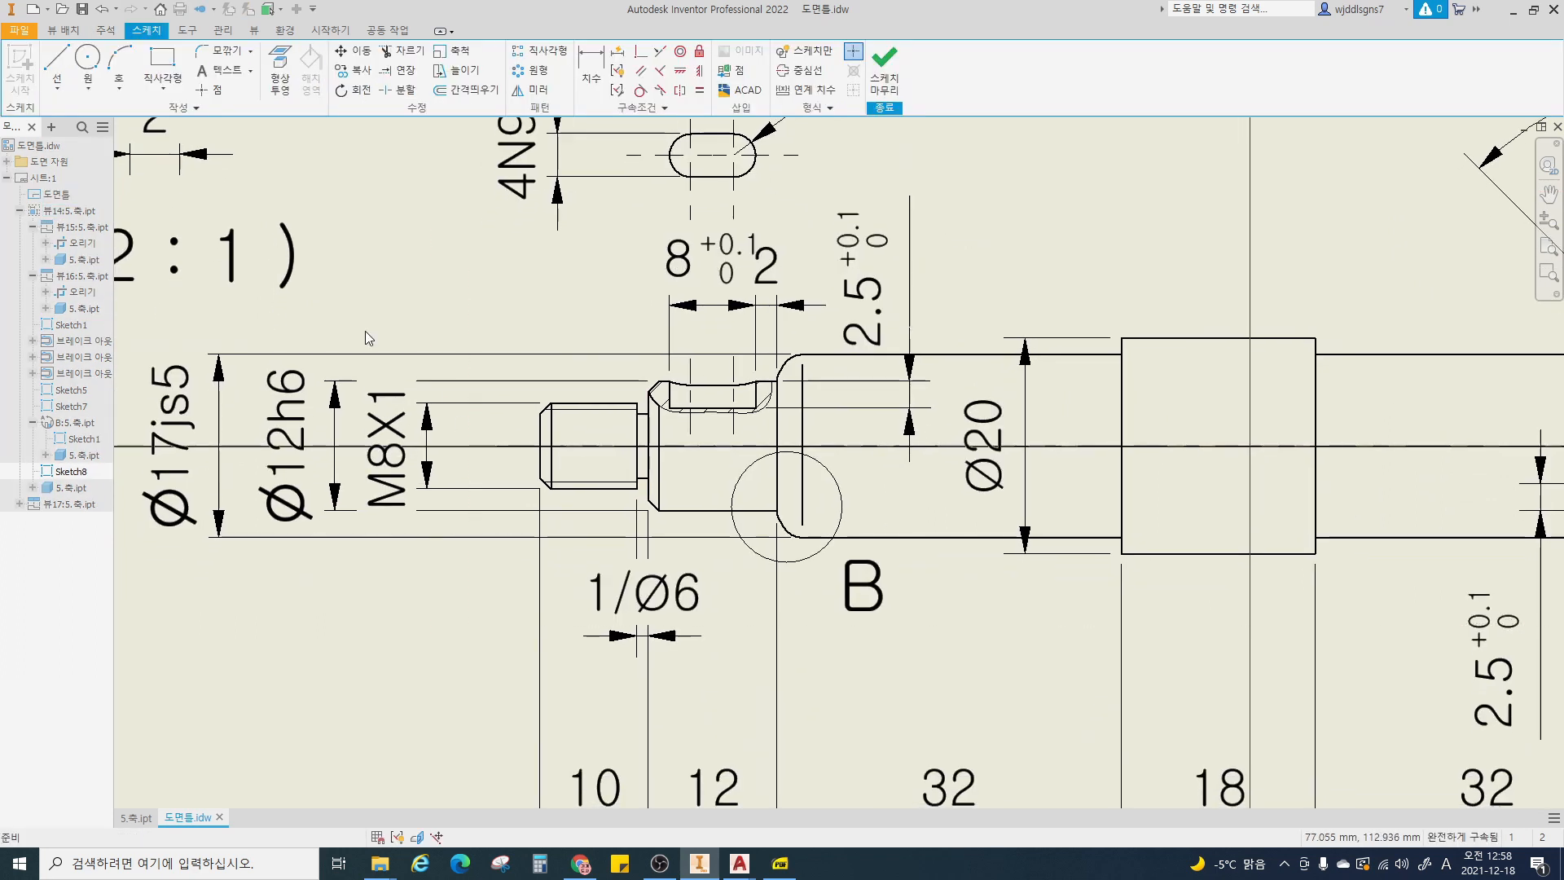
pyautogui.scroll(5, 233, 203)
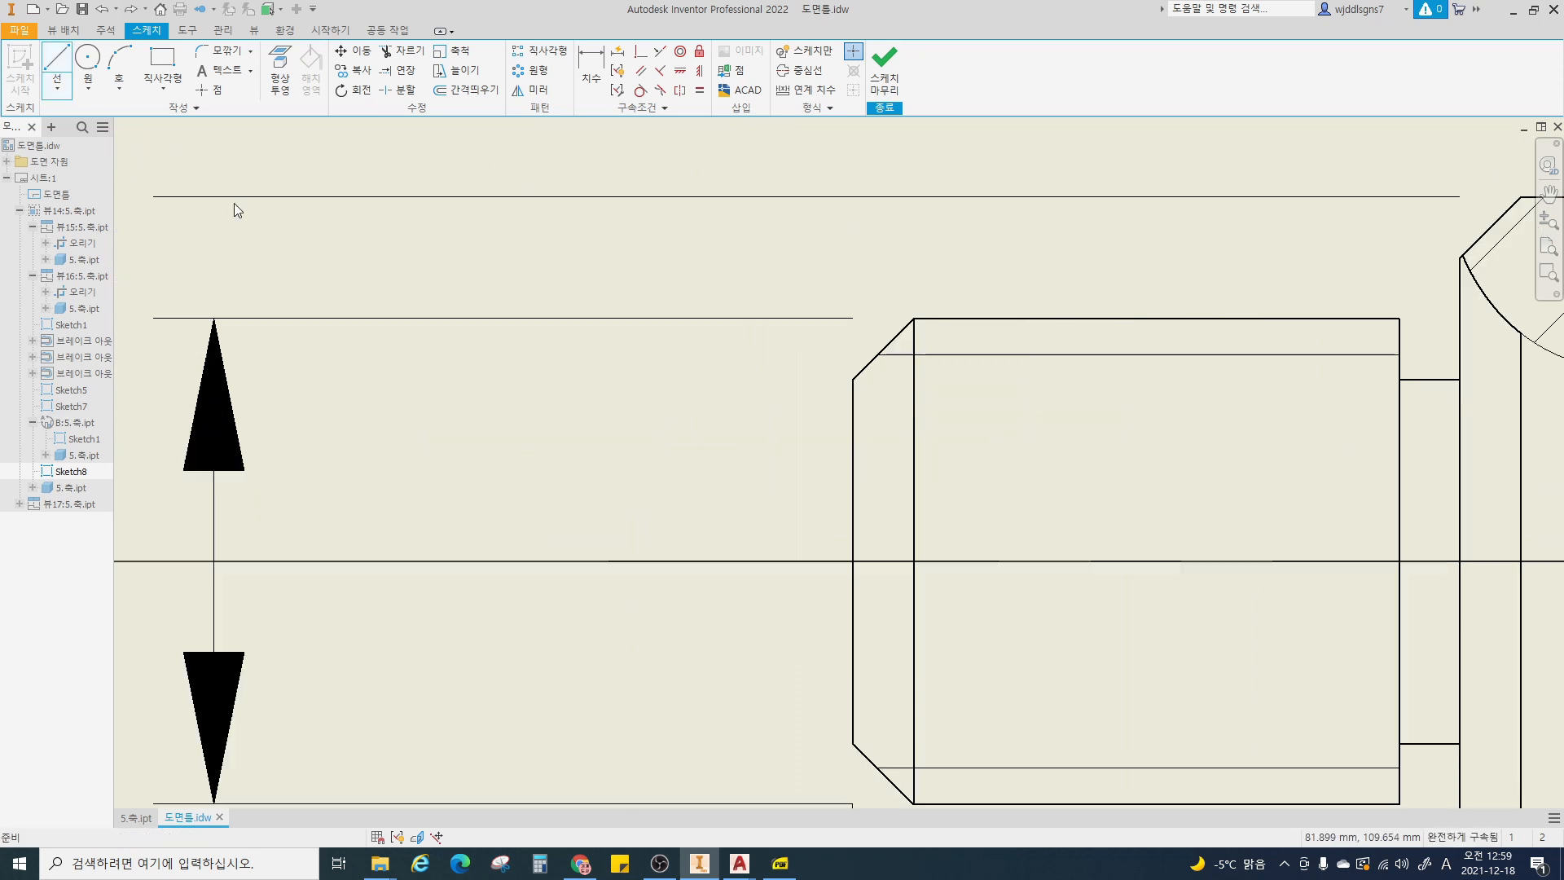
pyautogui.click(59, 65)
pyautogui.click(761, 477)
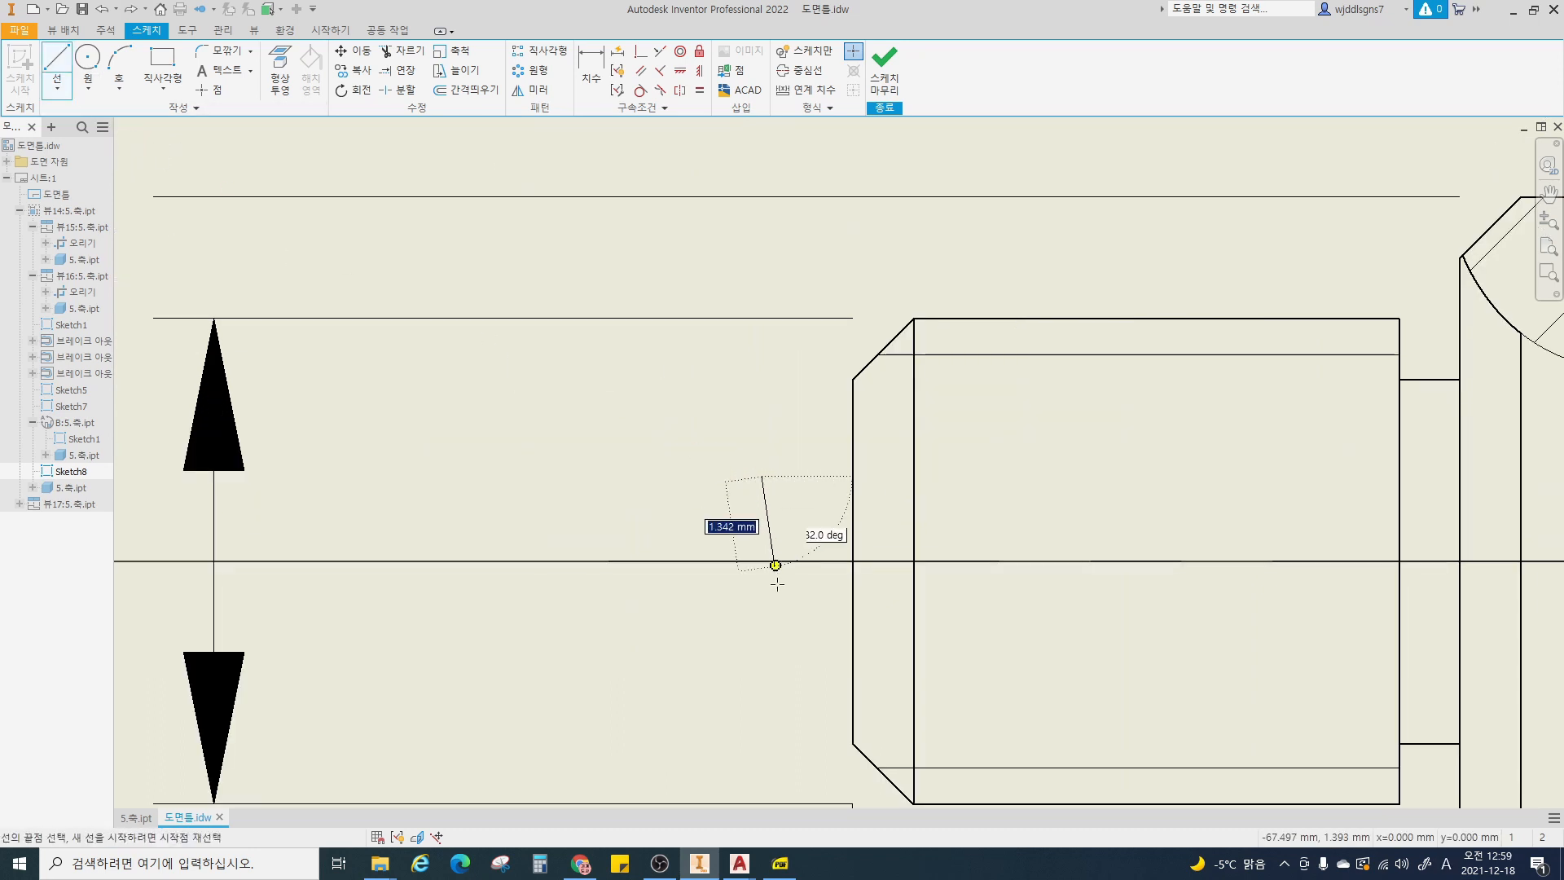
pyautogui.click(762, 661)
pyautogui.press('Escape')
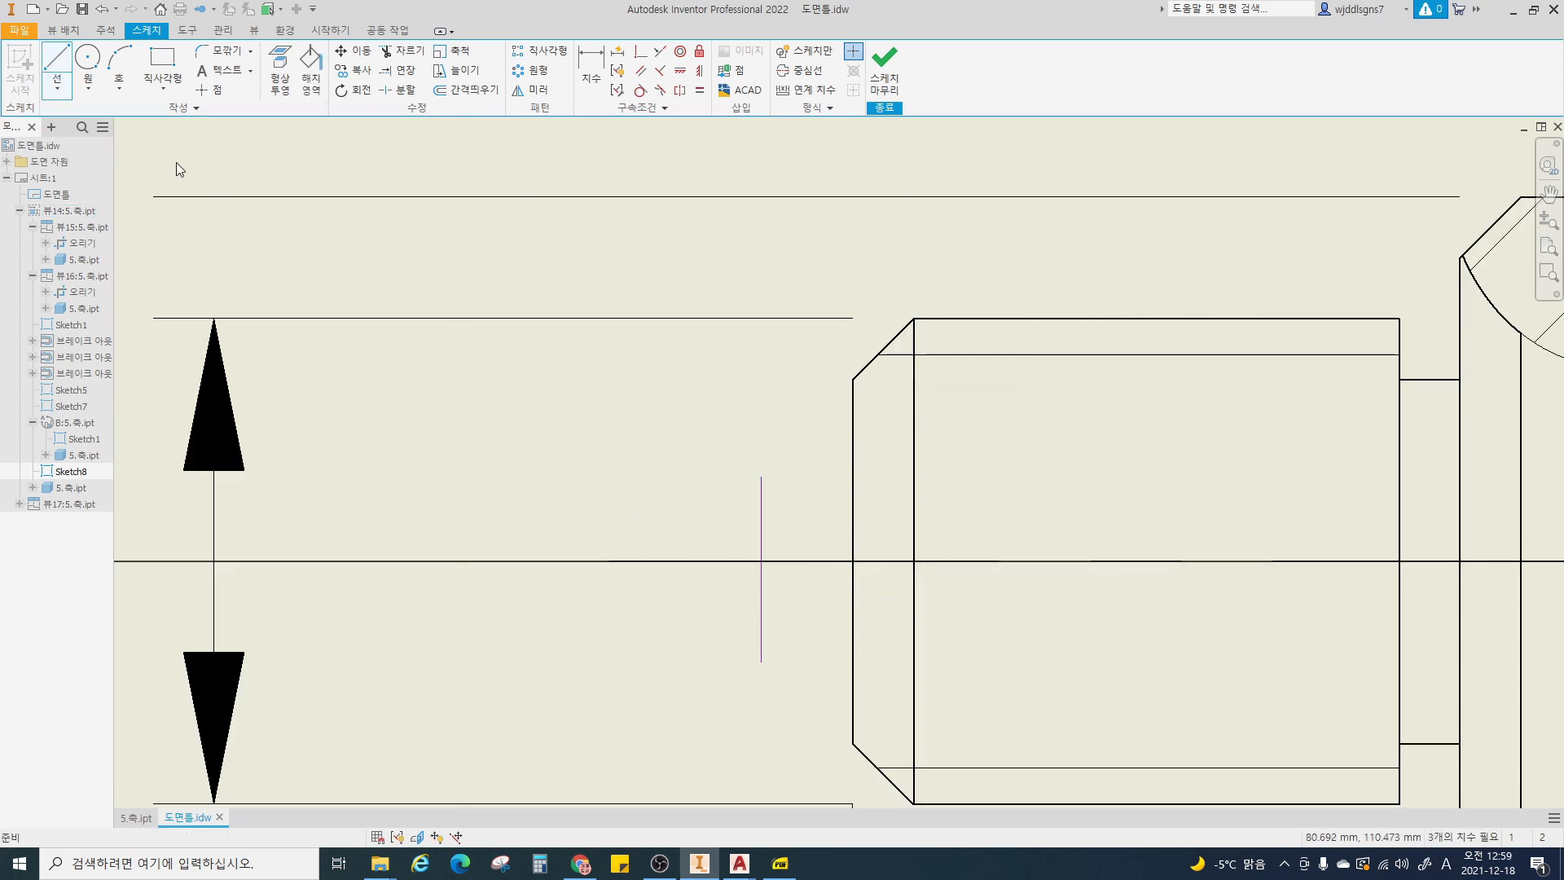
# - Draw two slanted lines from the threaded end face's midpoint to the vertical line, one above and one below the centerline, forming a V
pyautogui.click(58, 64)
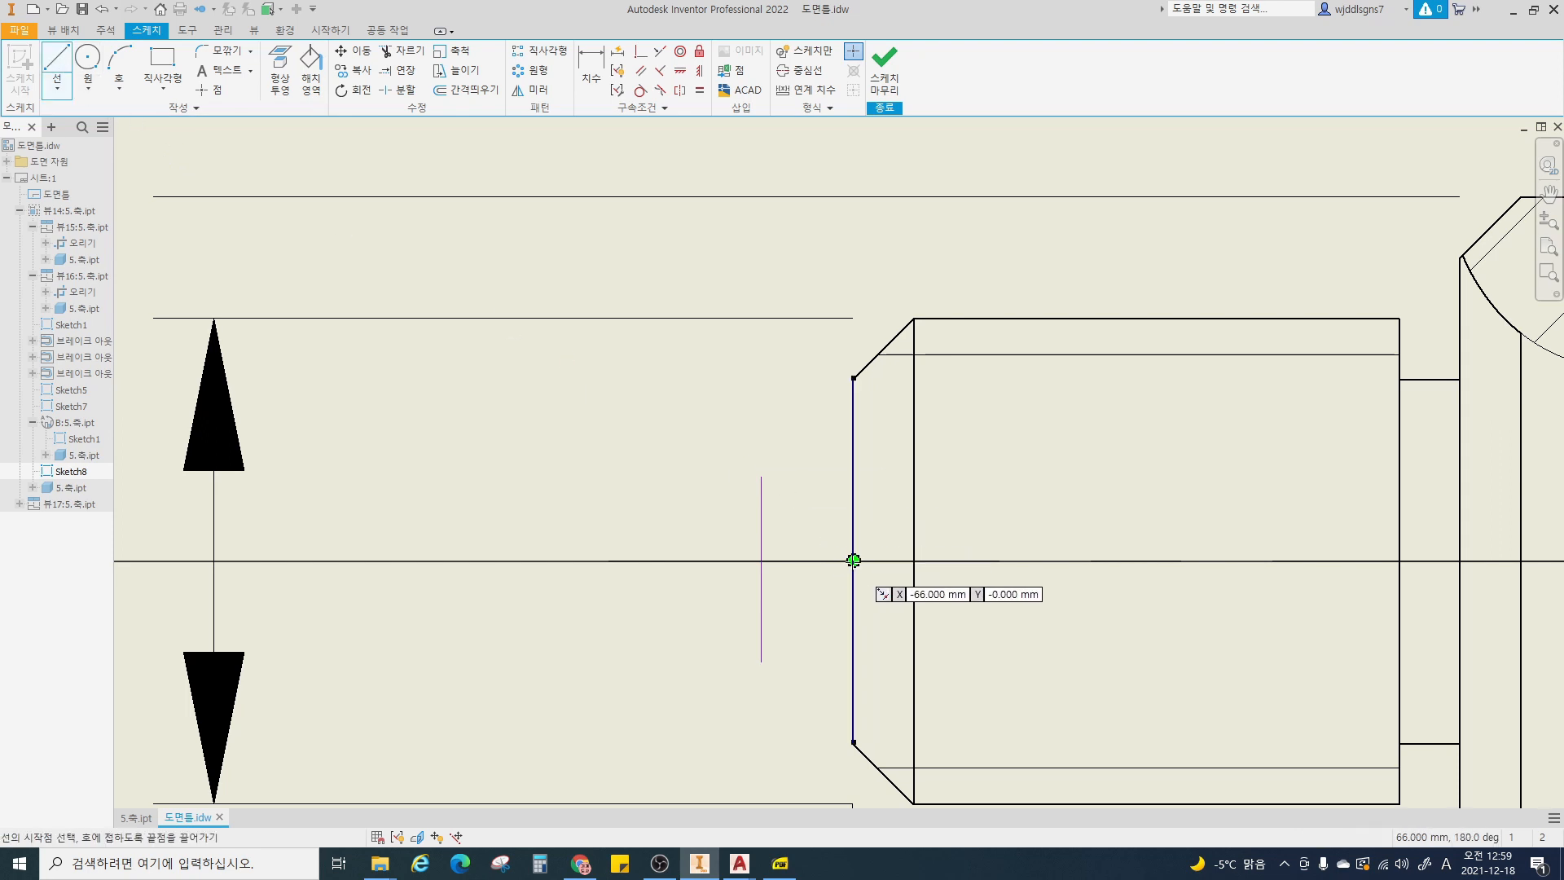
pyautogui.click(853, 561)
pyautogui.click(761, 486)
pyautogui.press('Escape')
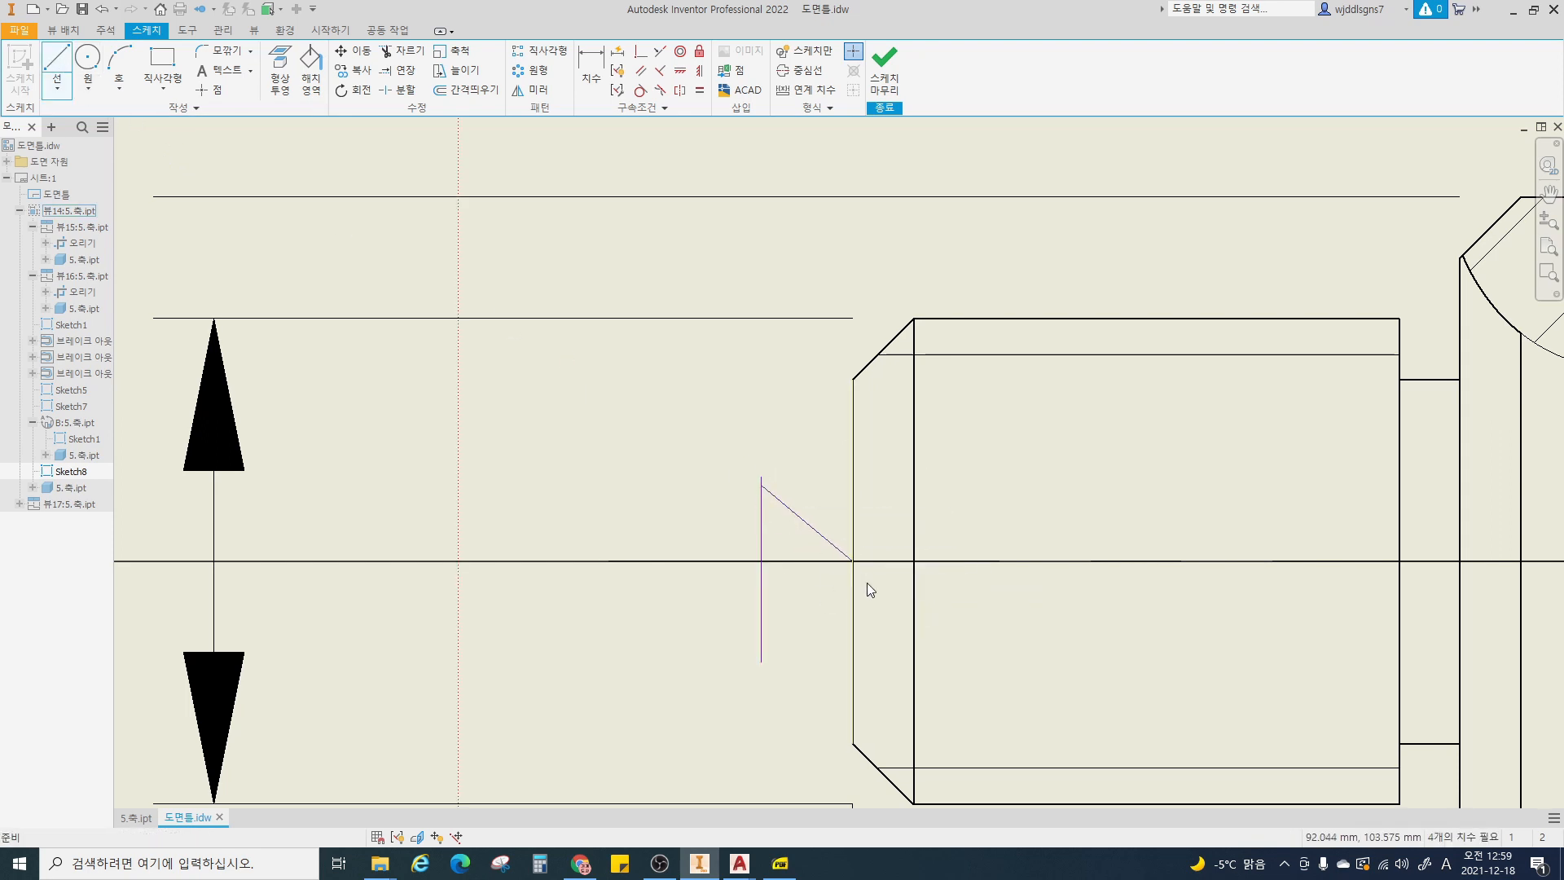
pyautogui.press('l')
pyautogui.click(853, 561)
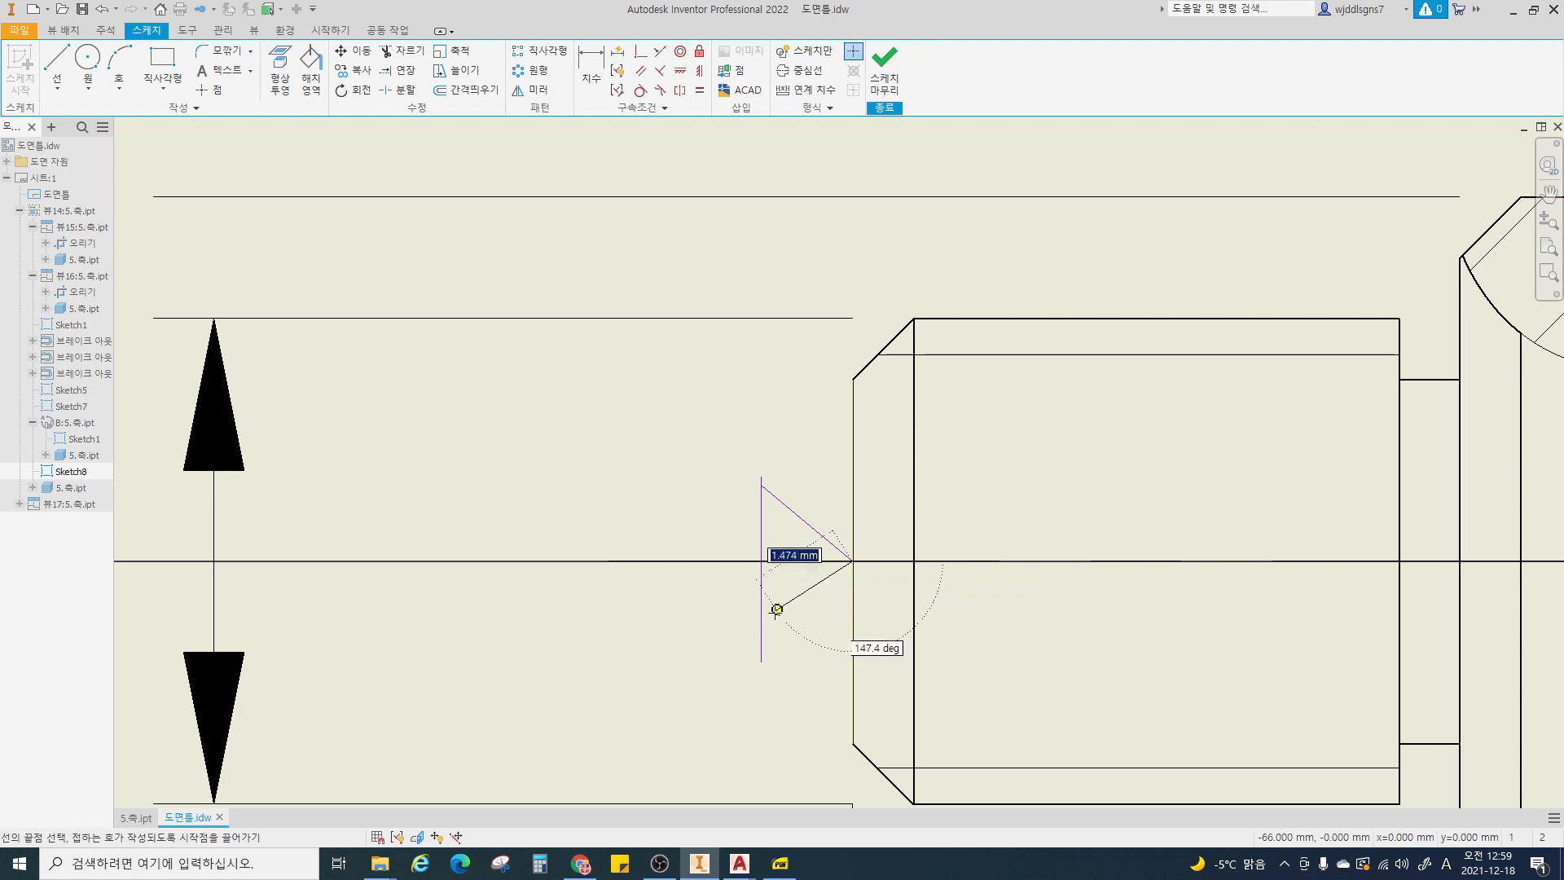
pyautogui.click(762, 629)
pyautogui.scroll(-3, 797, 641)
pyautogui.moveTo(797, 641); pyautogui.dragTo(840, 611, button='middle')
pyautogui.scroll(-4, 840, 609)
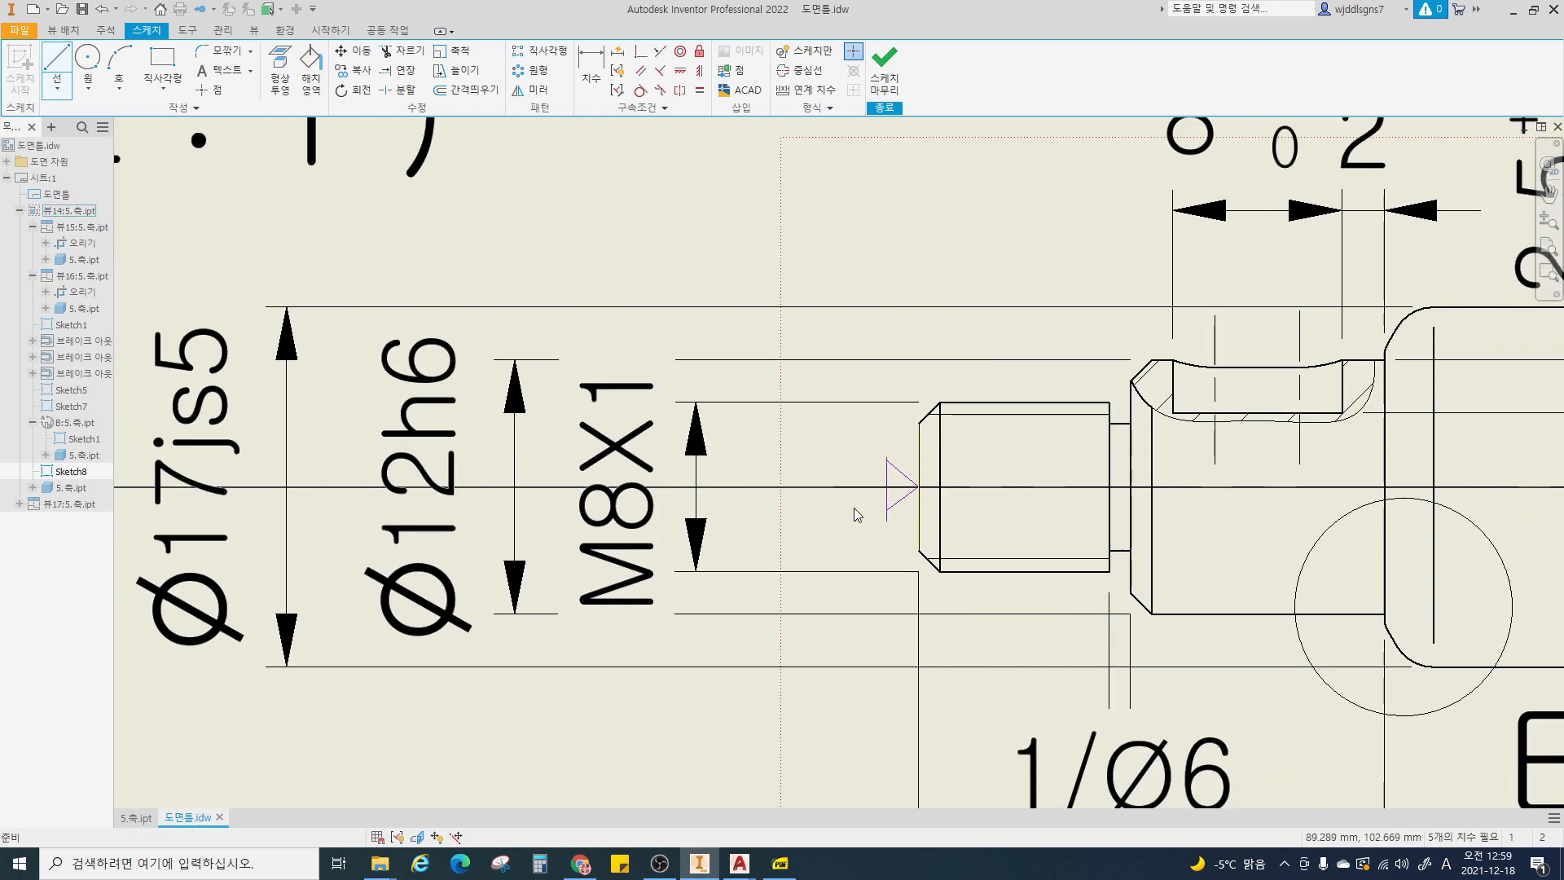
pyautogui.press('Escape')
# - Dimension the distance between the threaded end face and the sketched vertical line and set it to 2 mm
pyautogui.scroll(4, 993, 536)
pyautogui.press('d')
pyautogui.click(1013, 519)
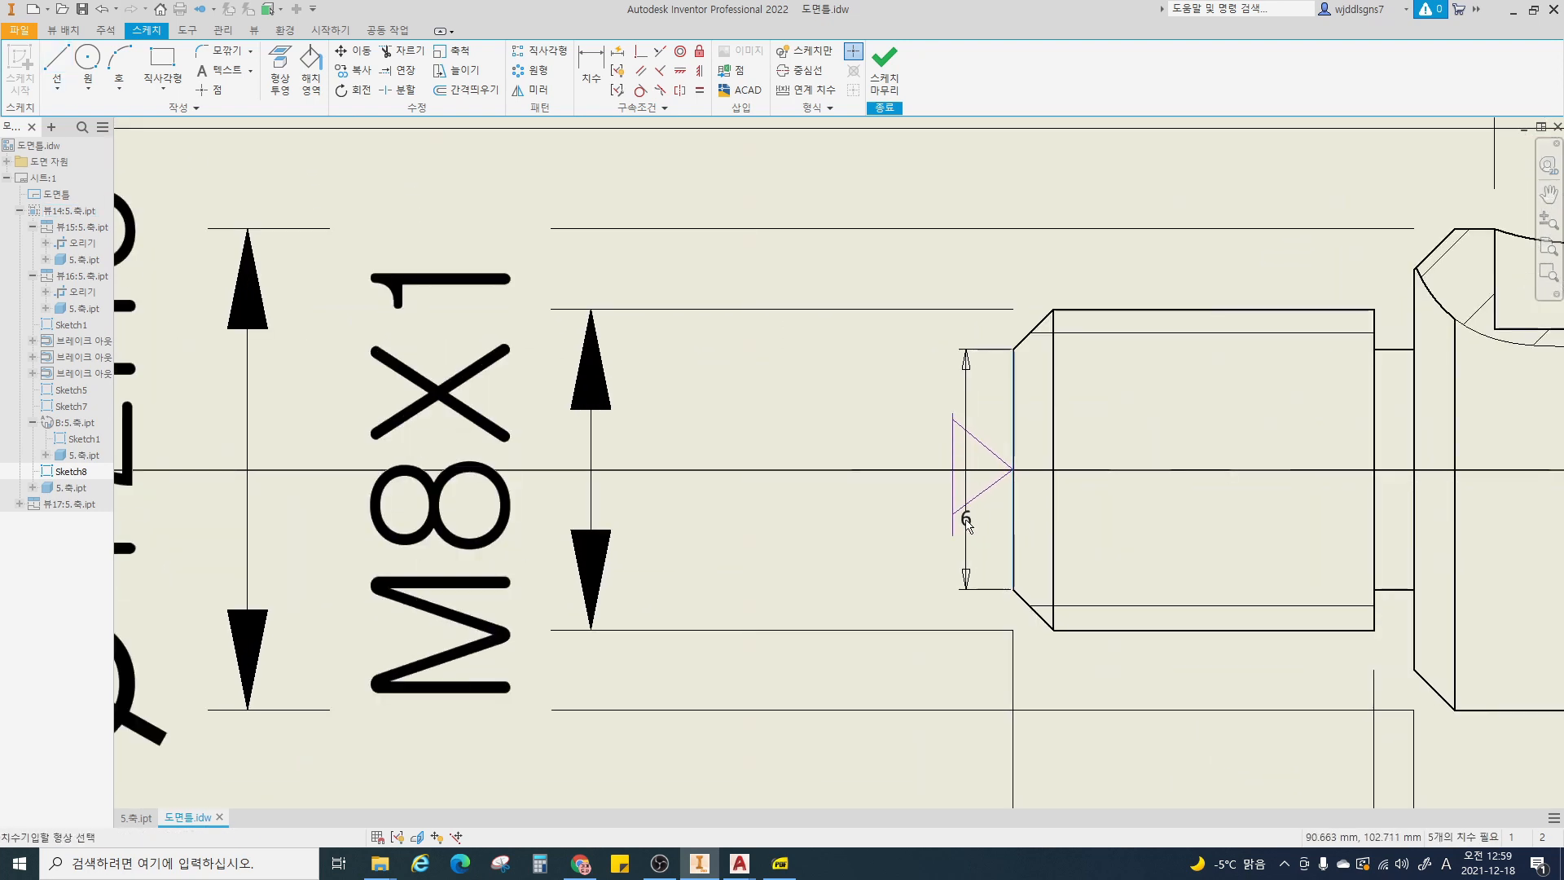
pyautogui.click(953, 530)
pyautogui.click(979, 603)
pyautogui.write('2')
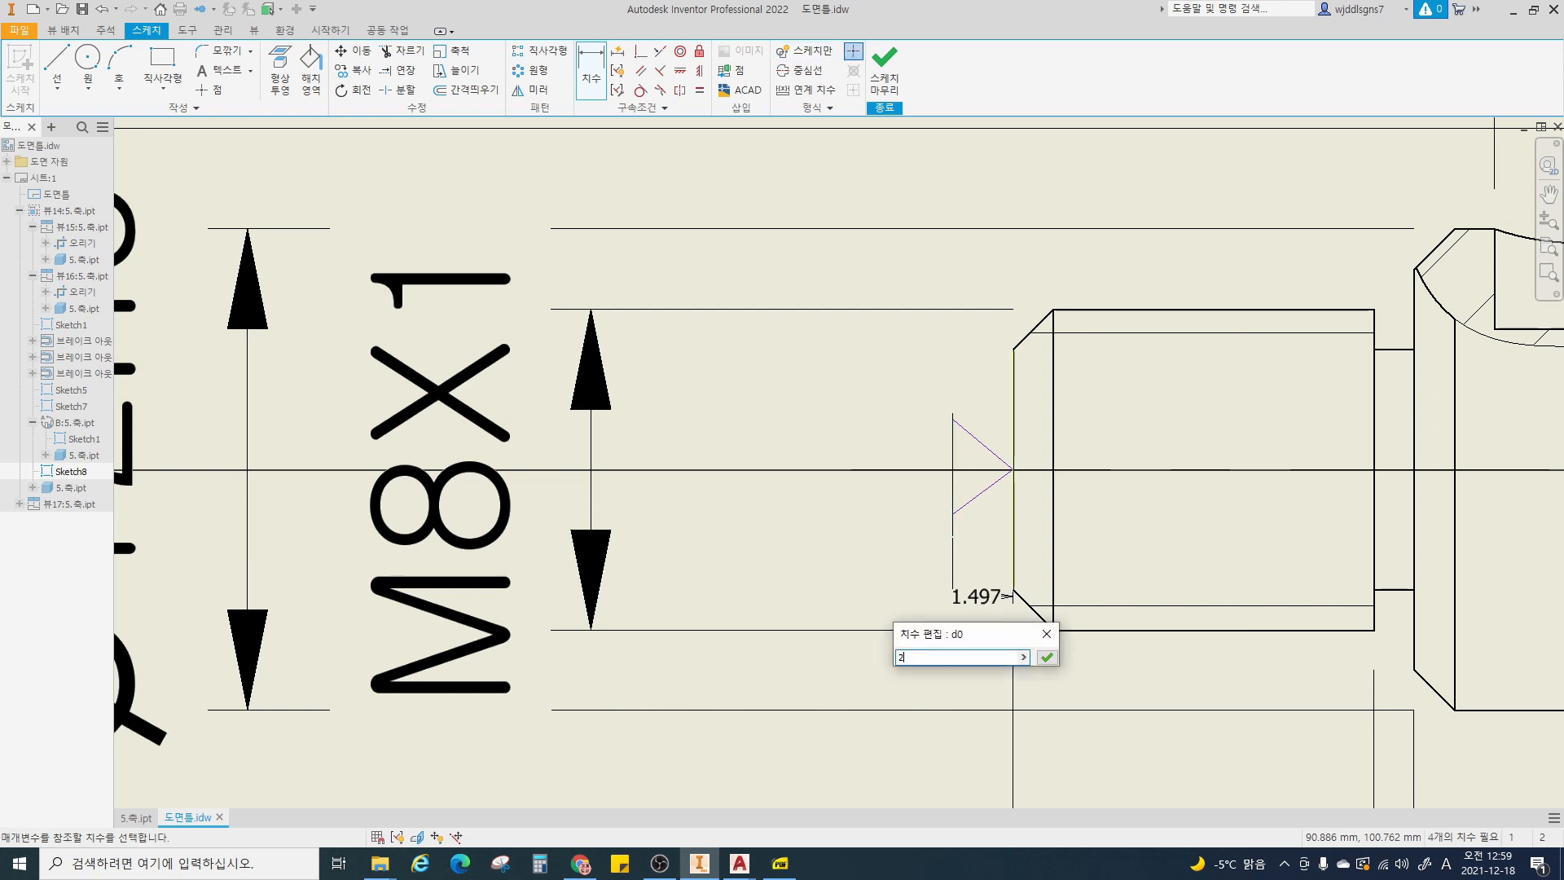
pyautogui.press('Return')
# - Dimension the angle between the two slanted lines and set it to 60 degrees
pyautogui.click(966, 441)
pyautogui.click(970, 494)
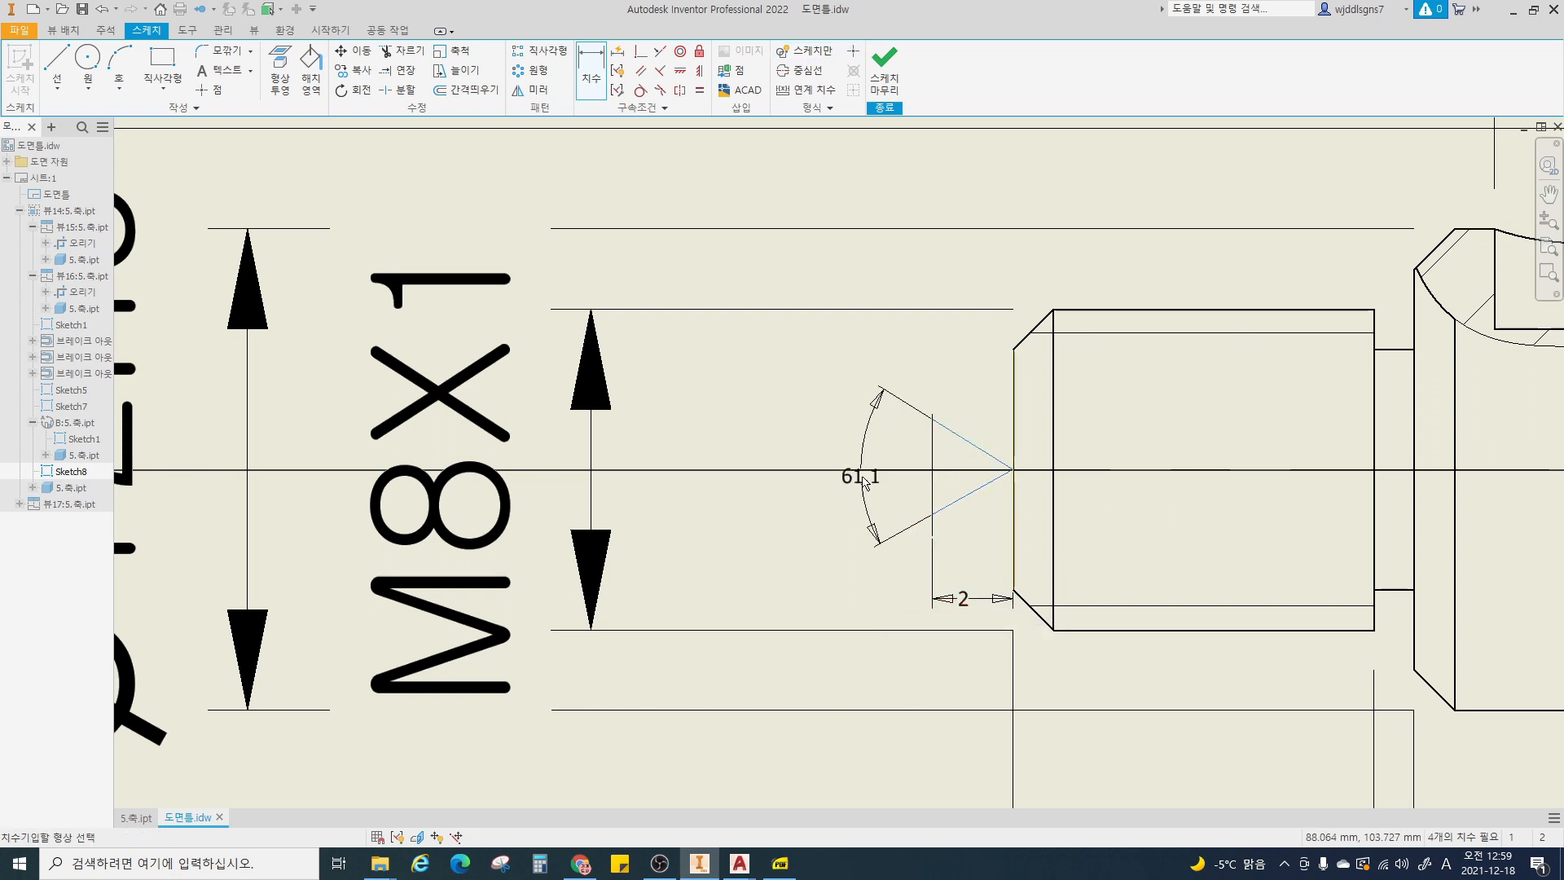
pyautogui.click(827, 452)
pyautogui.write('60')
pyautogui.press('Return')
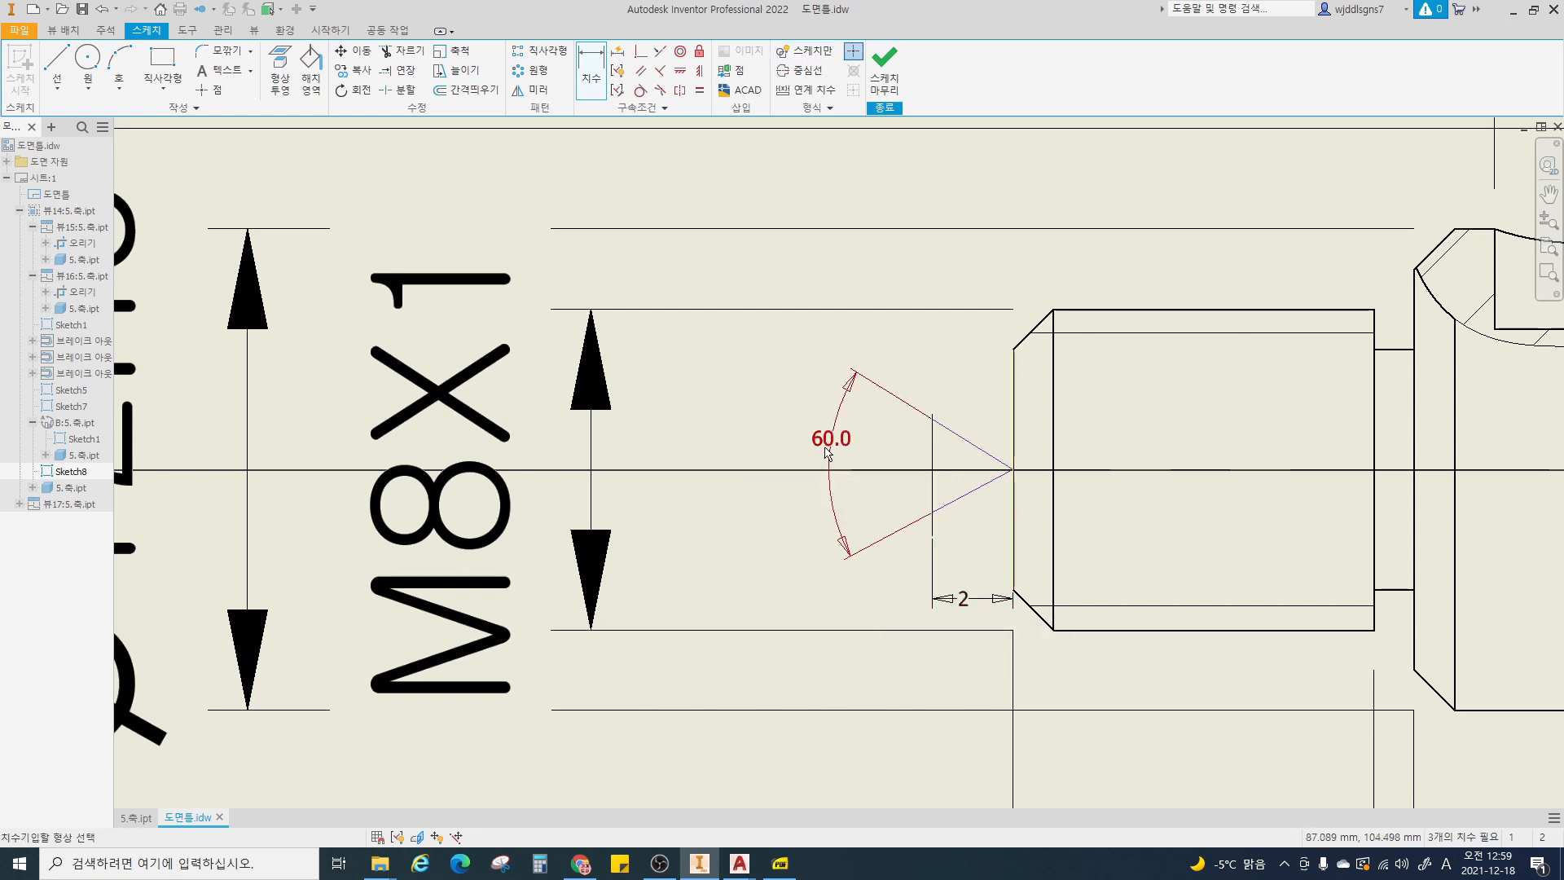
# - Draw a leader from the lower slanted line's outer end down to a horizontal segment about 44 mm long and finish the sketch
pyautogui.scroll(-2, 951, 469)
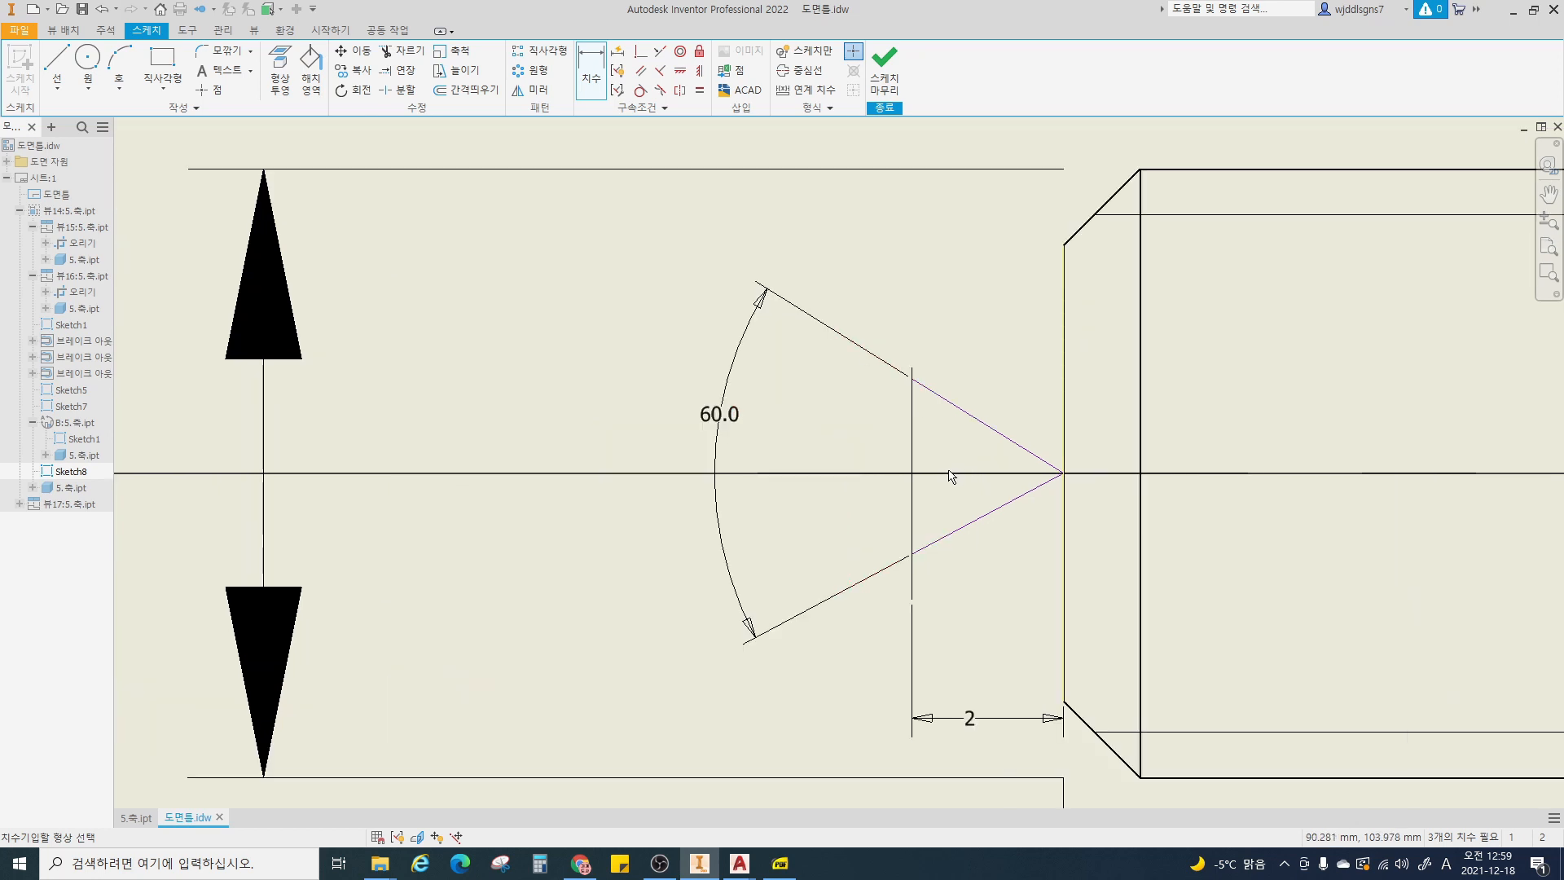
pyautogui.scroll(5, 951, 476)
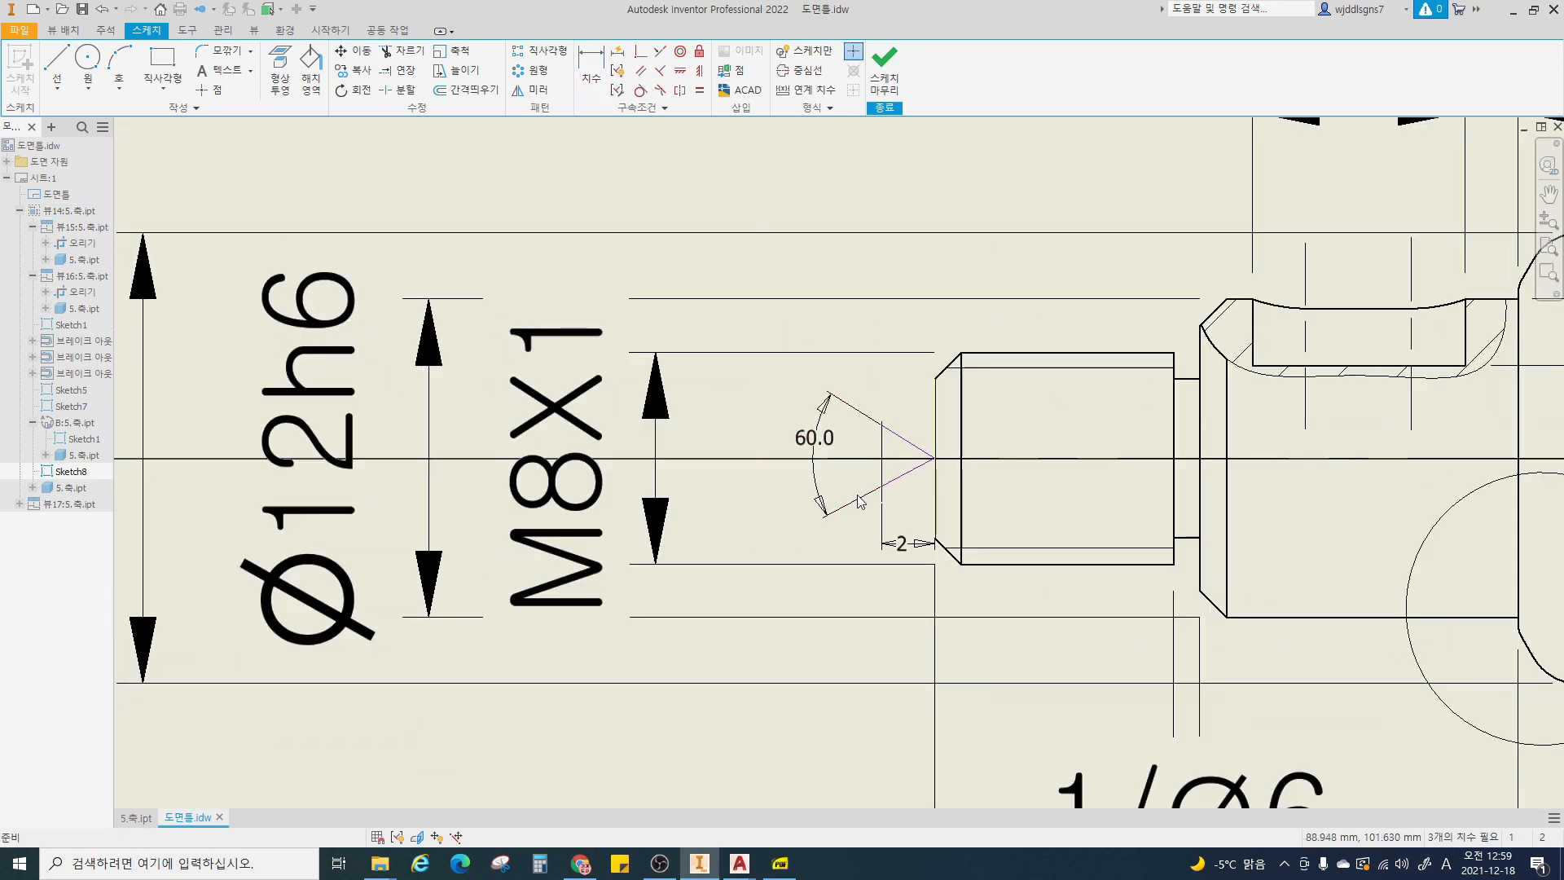
pyautogui.press('l')
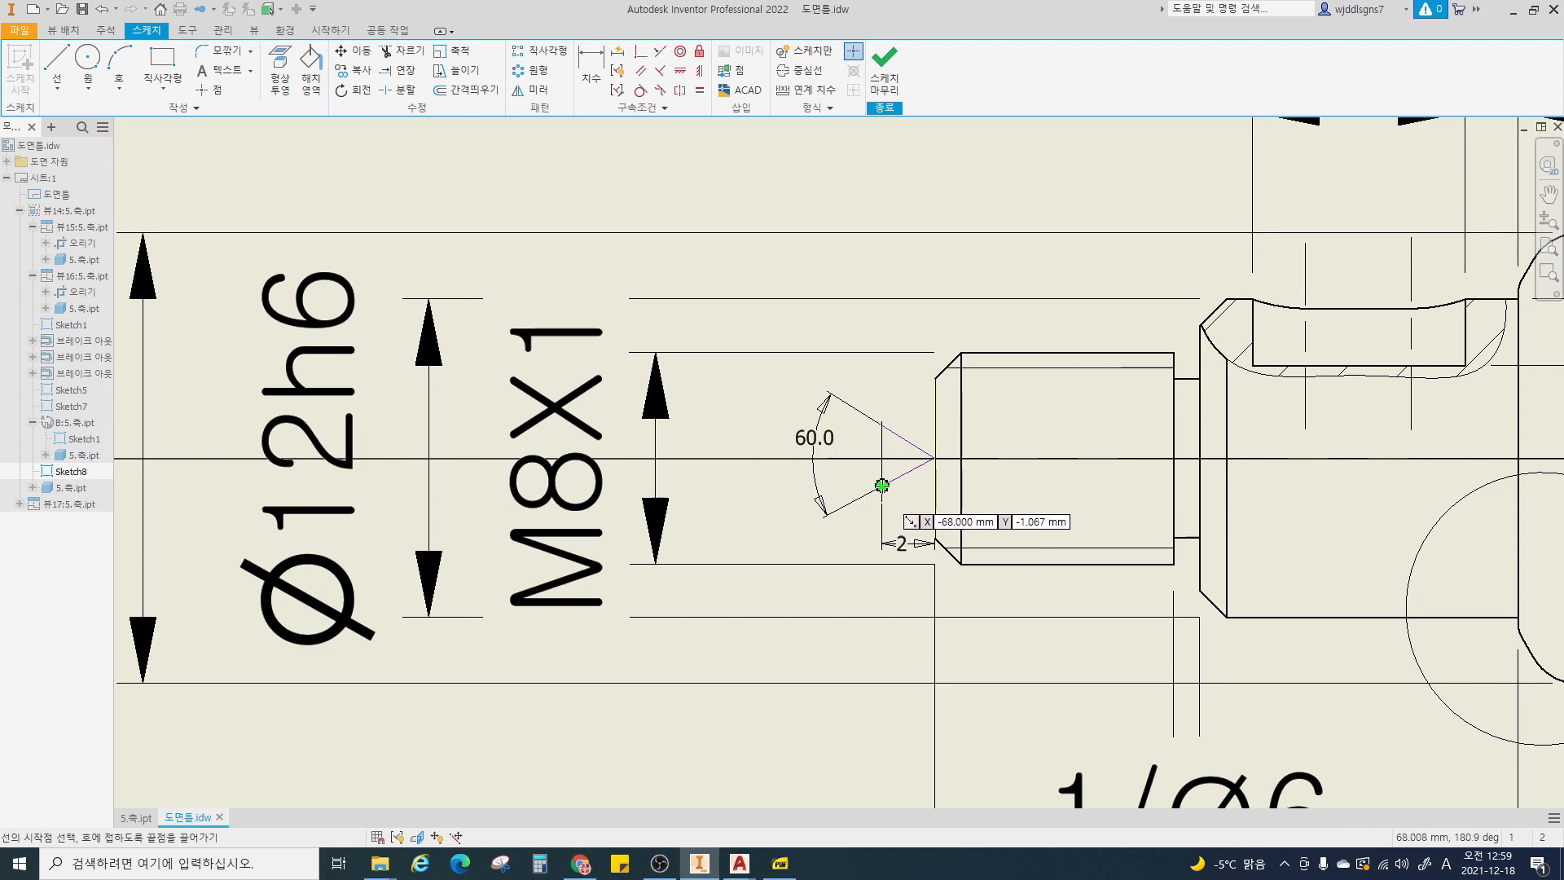
pyautogui.click(882, 486)
pyautogui.scroll(4, 839, 552)
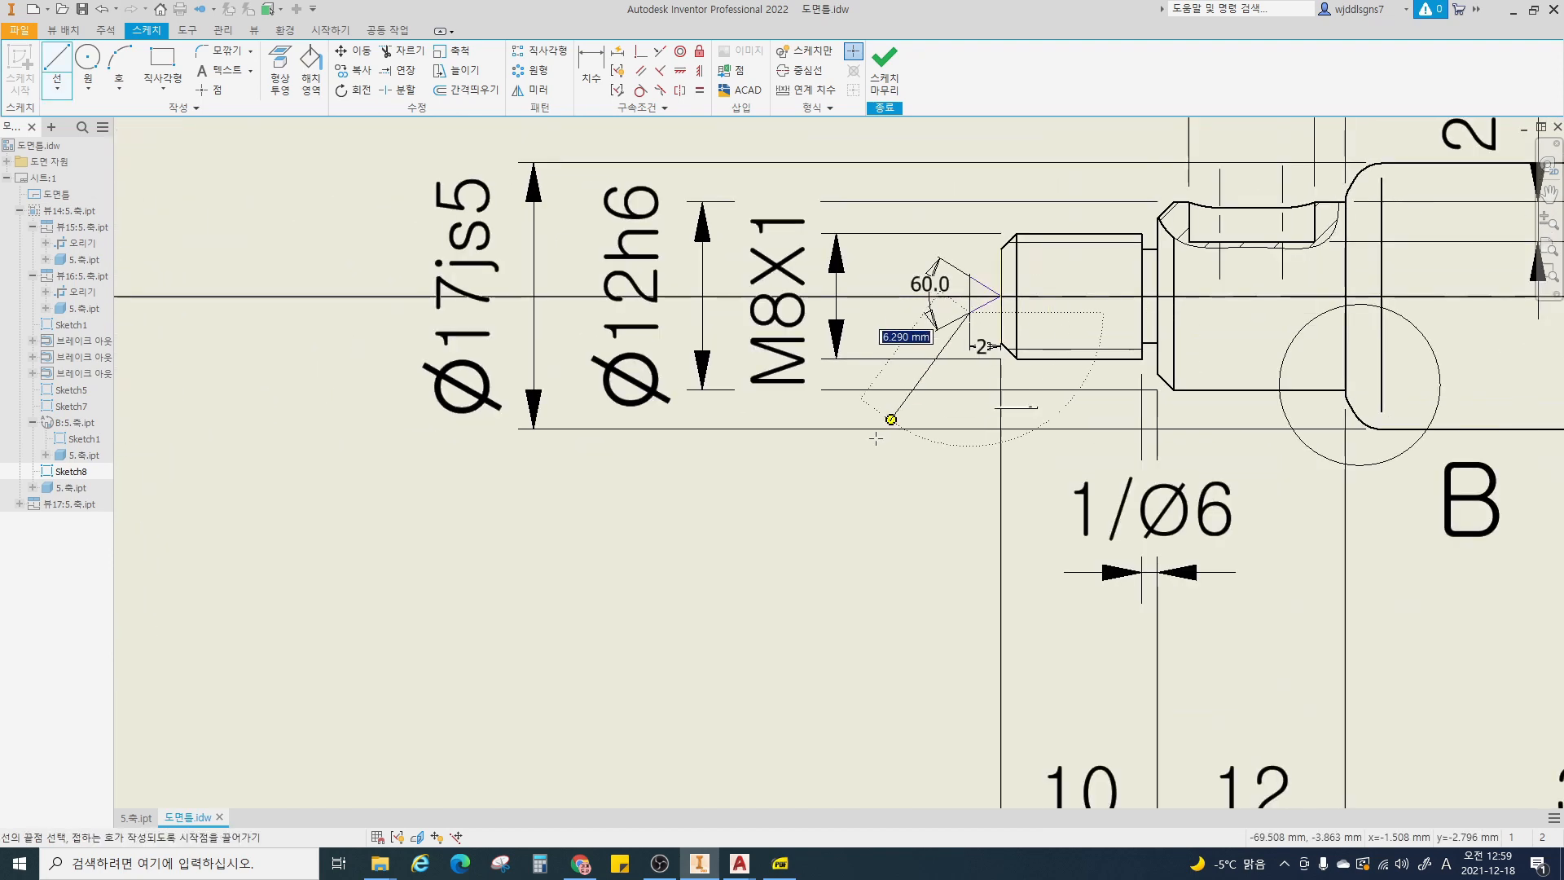
pyautogui.click(839, 622)
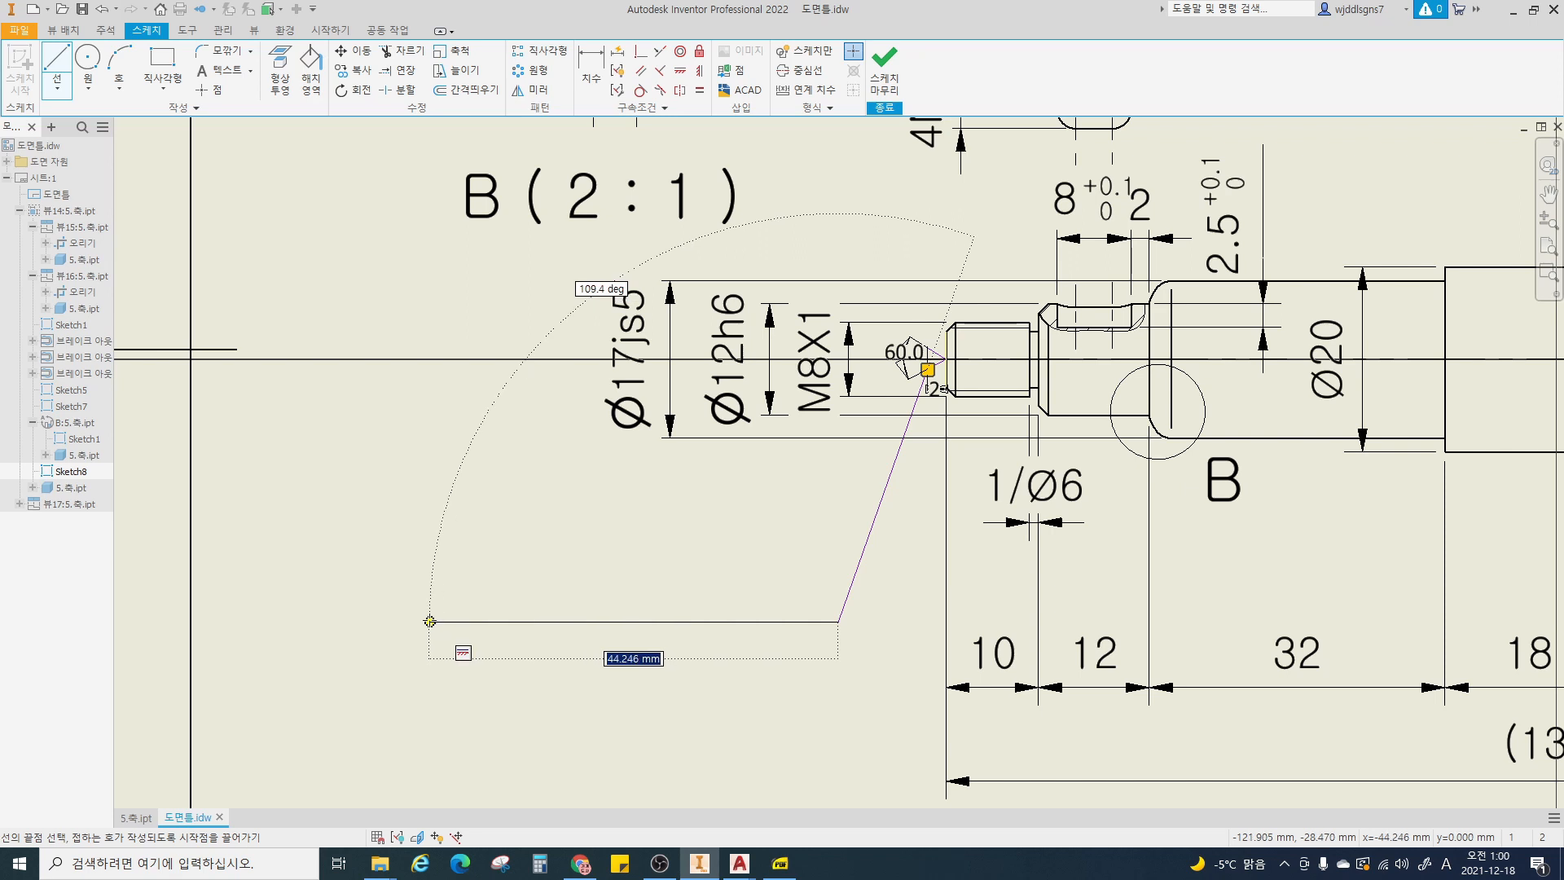
pyautogui.click(430, 622)
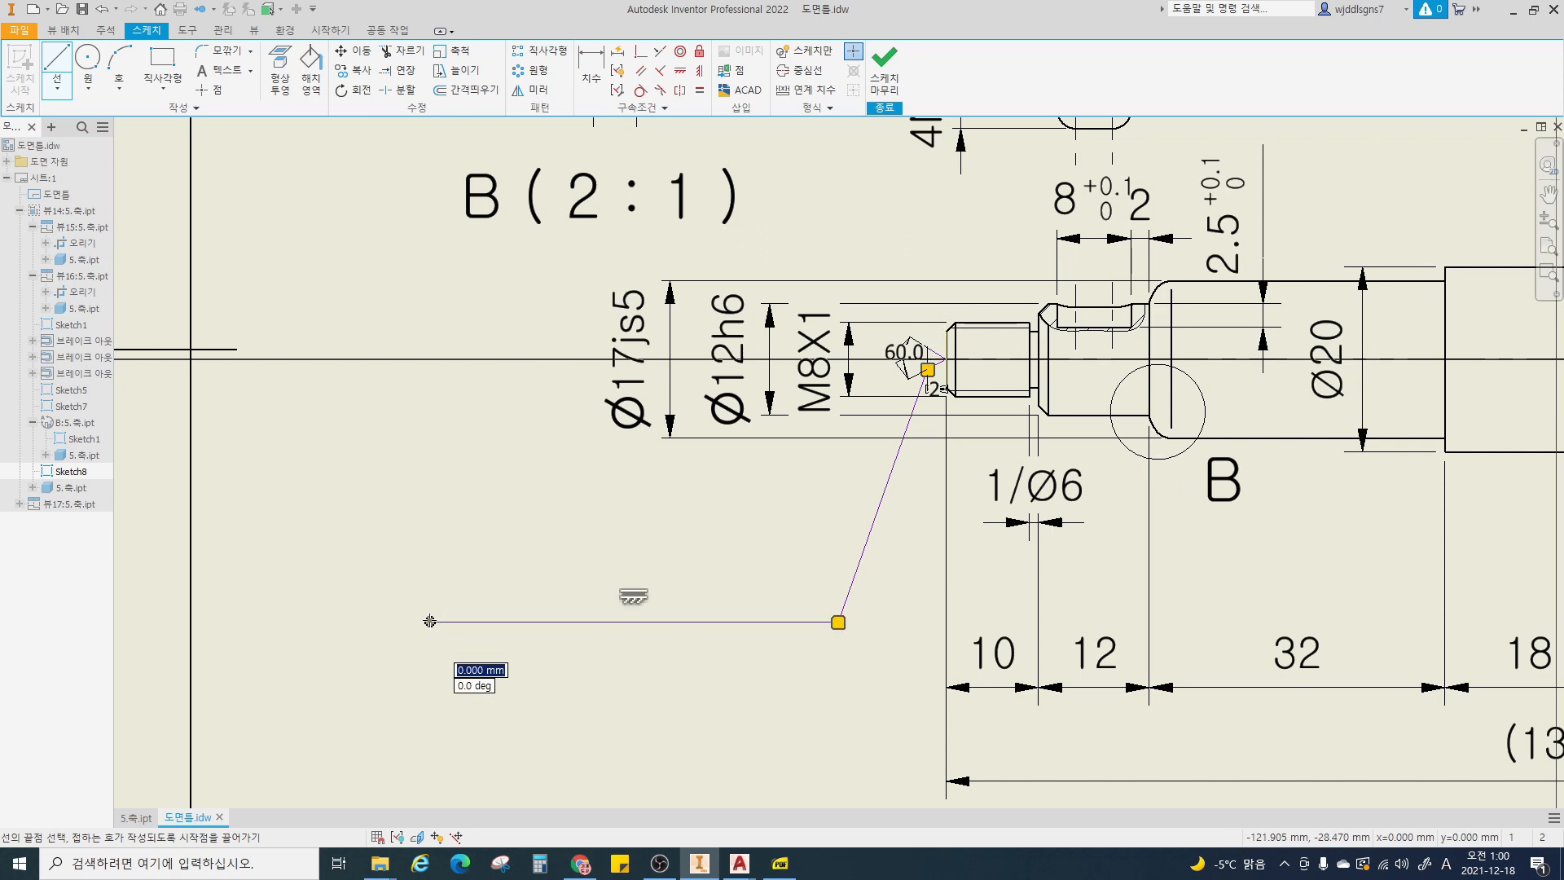
pyautogui.press('Escape')
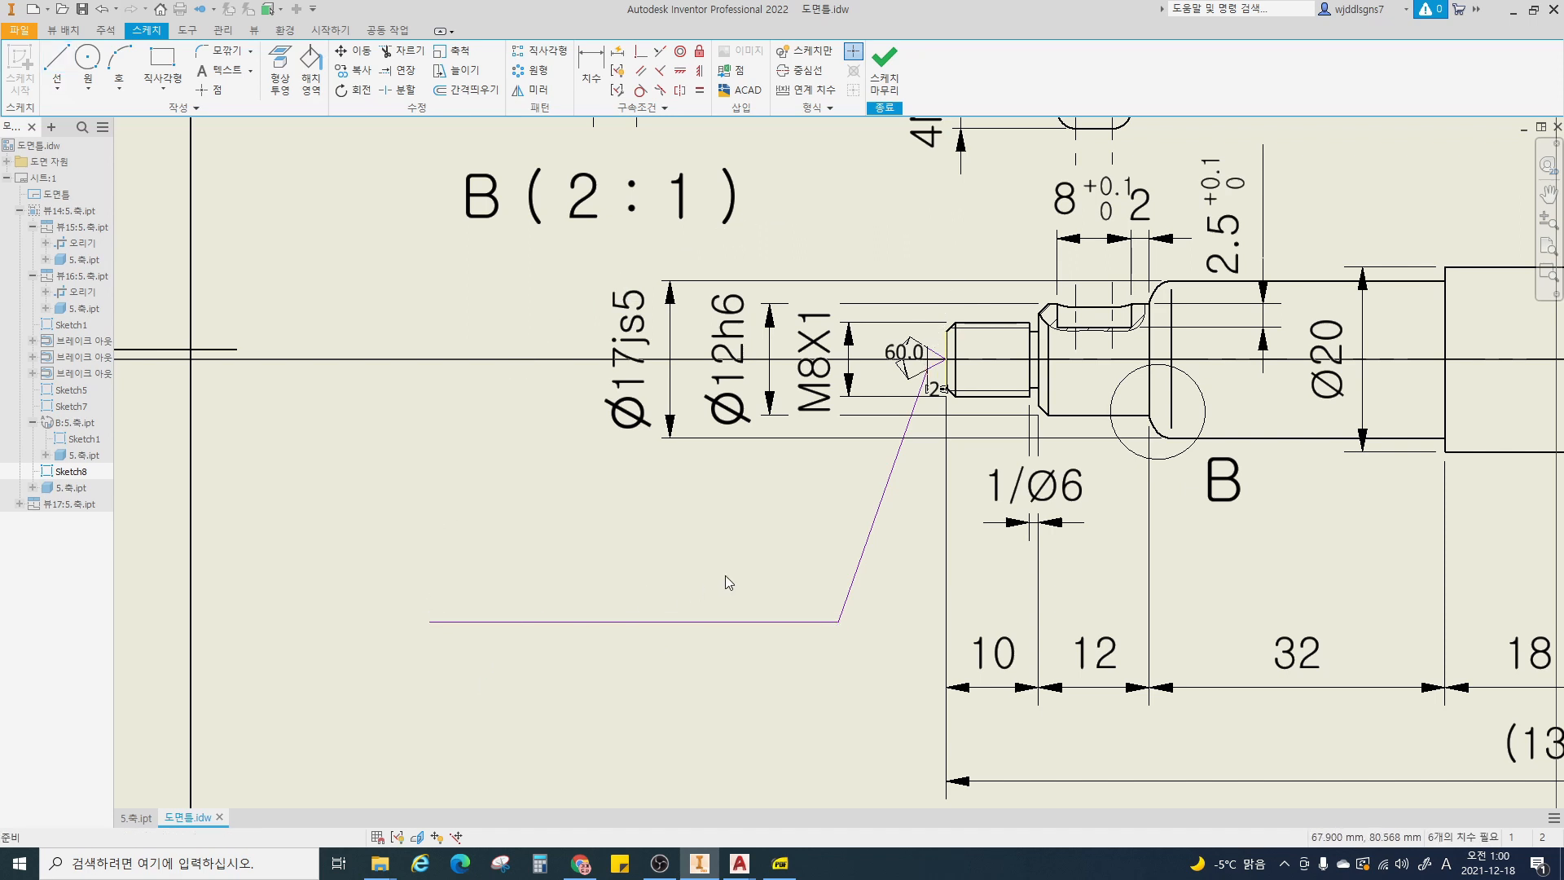
pyautogui.scroll(-2, 765, 569)
pyautogui.scroll(2, 581, 559)
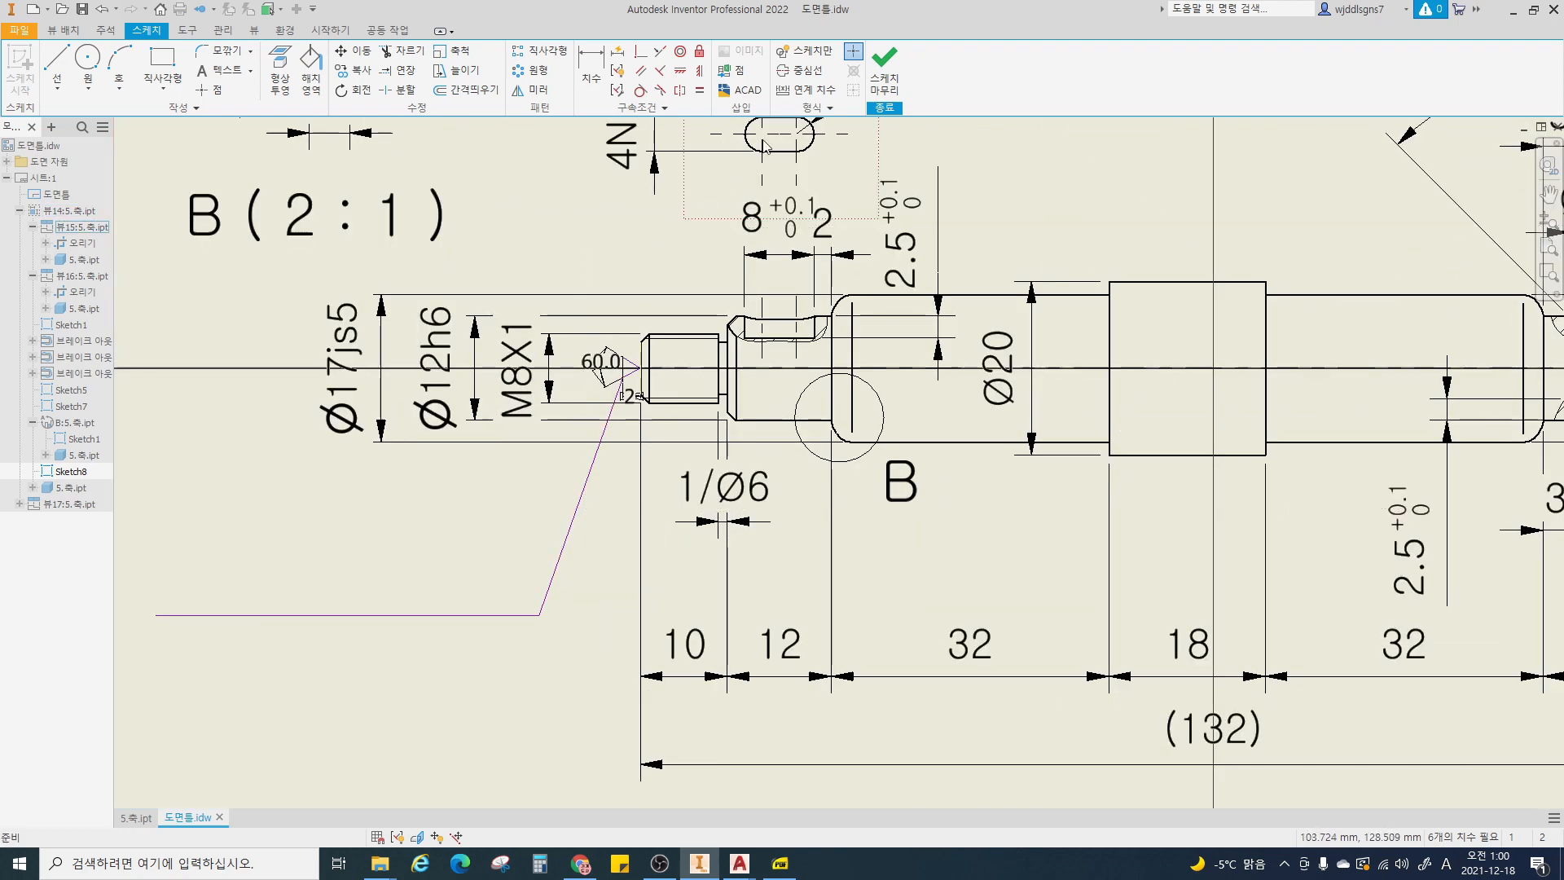
pyautogui.click(885, 65)
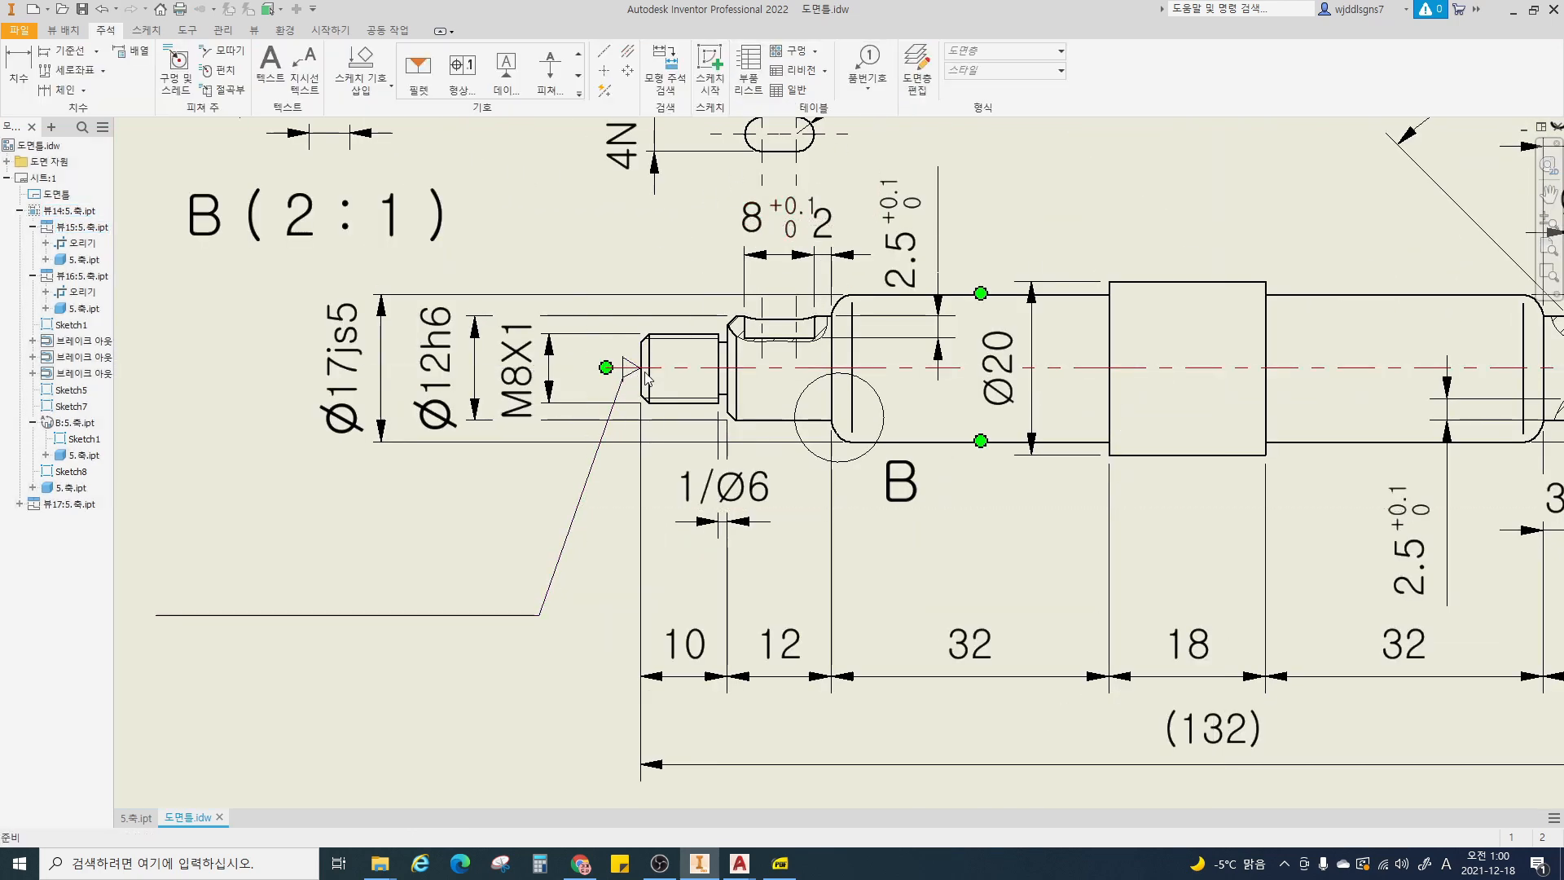
# - Reopen the center hole symbol's sketch, delete the vertical line closing the V, and finish the sketch
pyautogui.doubleClick(581, 483)
pyautogui.scroll(4, 614, 341)
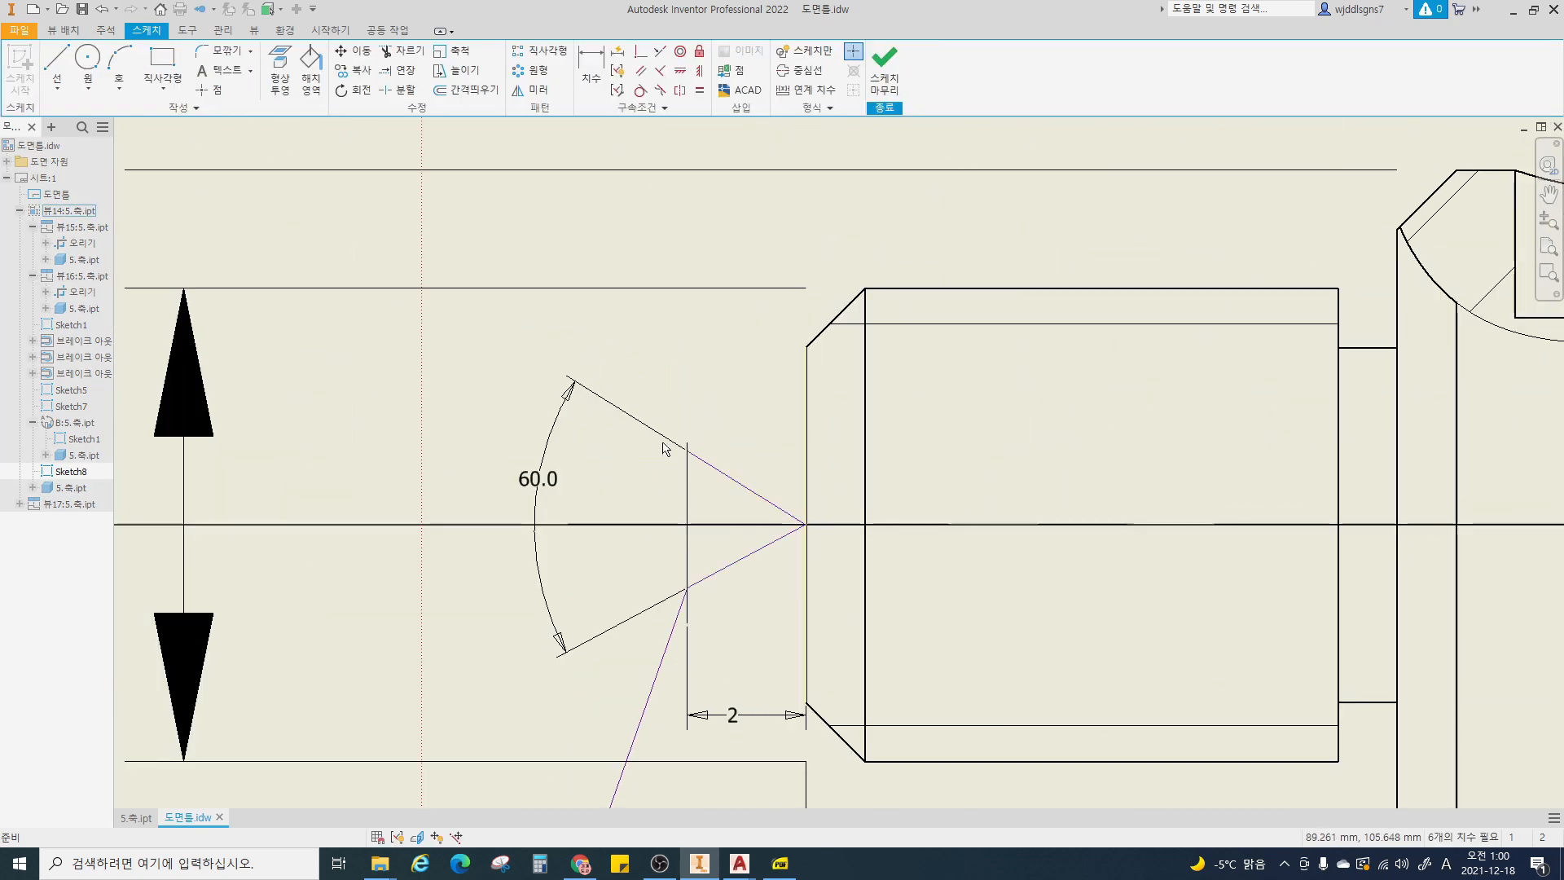
pyautogui.click(688, 493)
pyautogui.press('Delete')
pyautogui.scroll(-2, 688, 508)
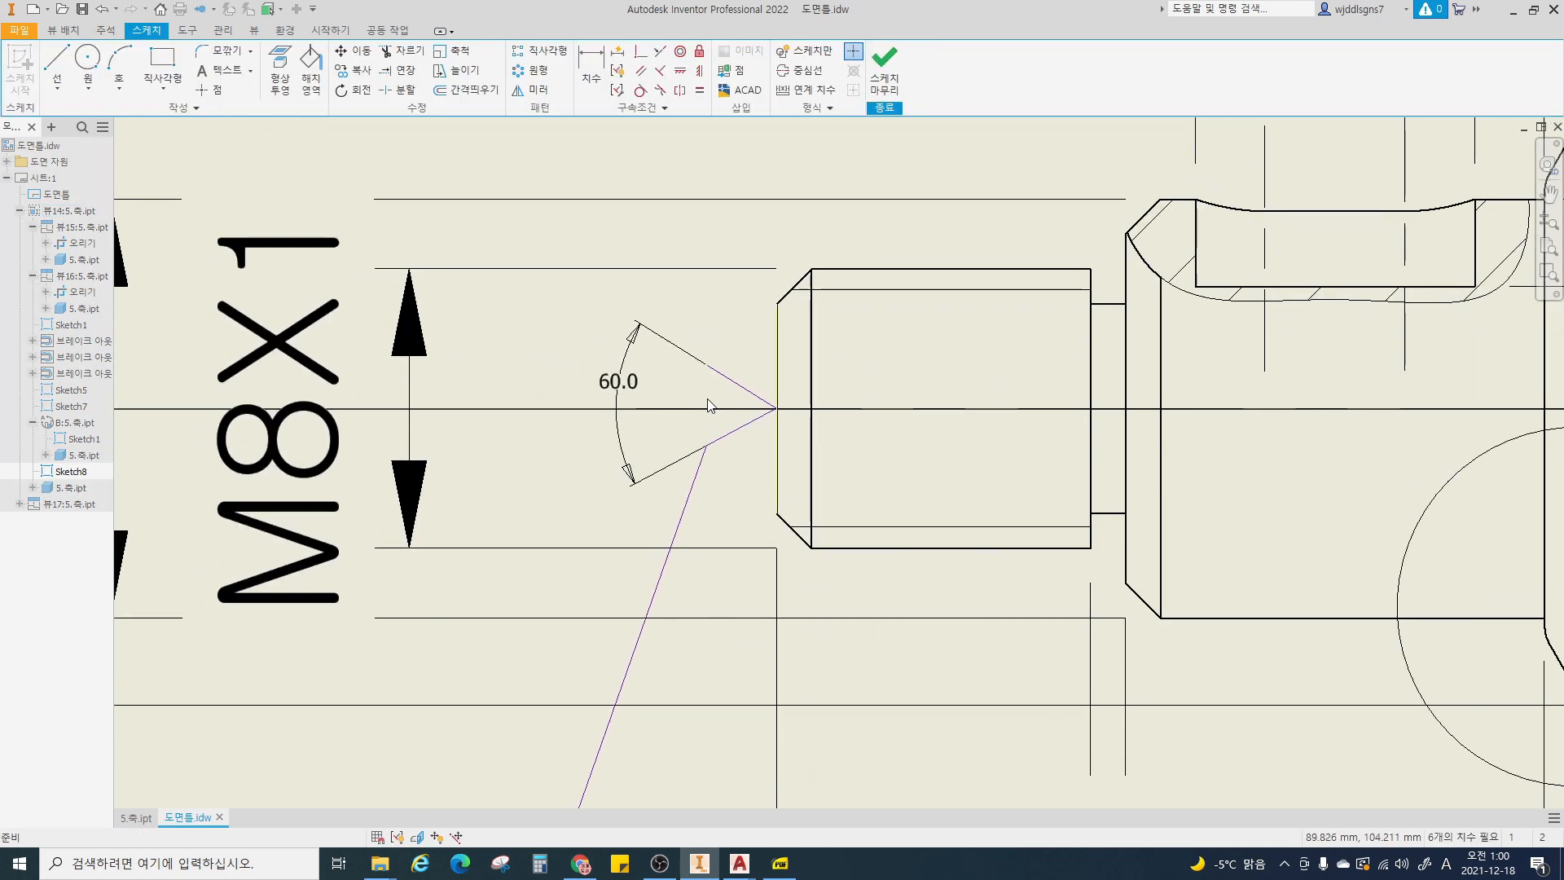
pyautogui.click(884, 69)
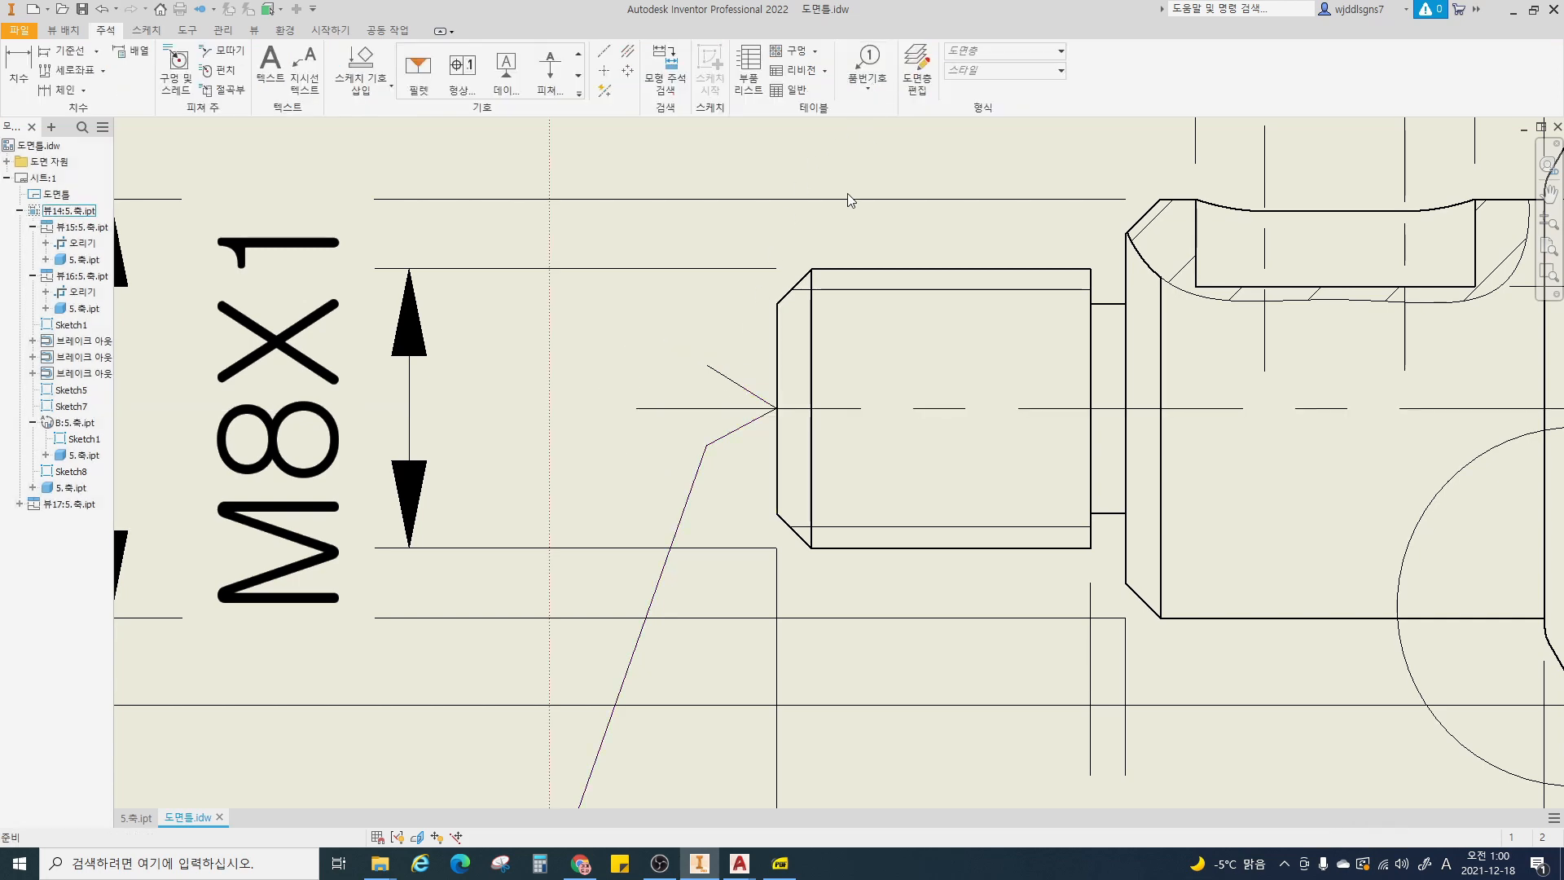
pyautogui.scroll(-5, 848, 342)
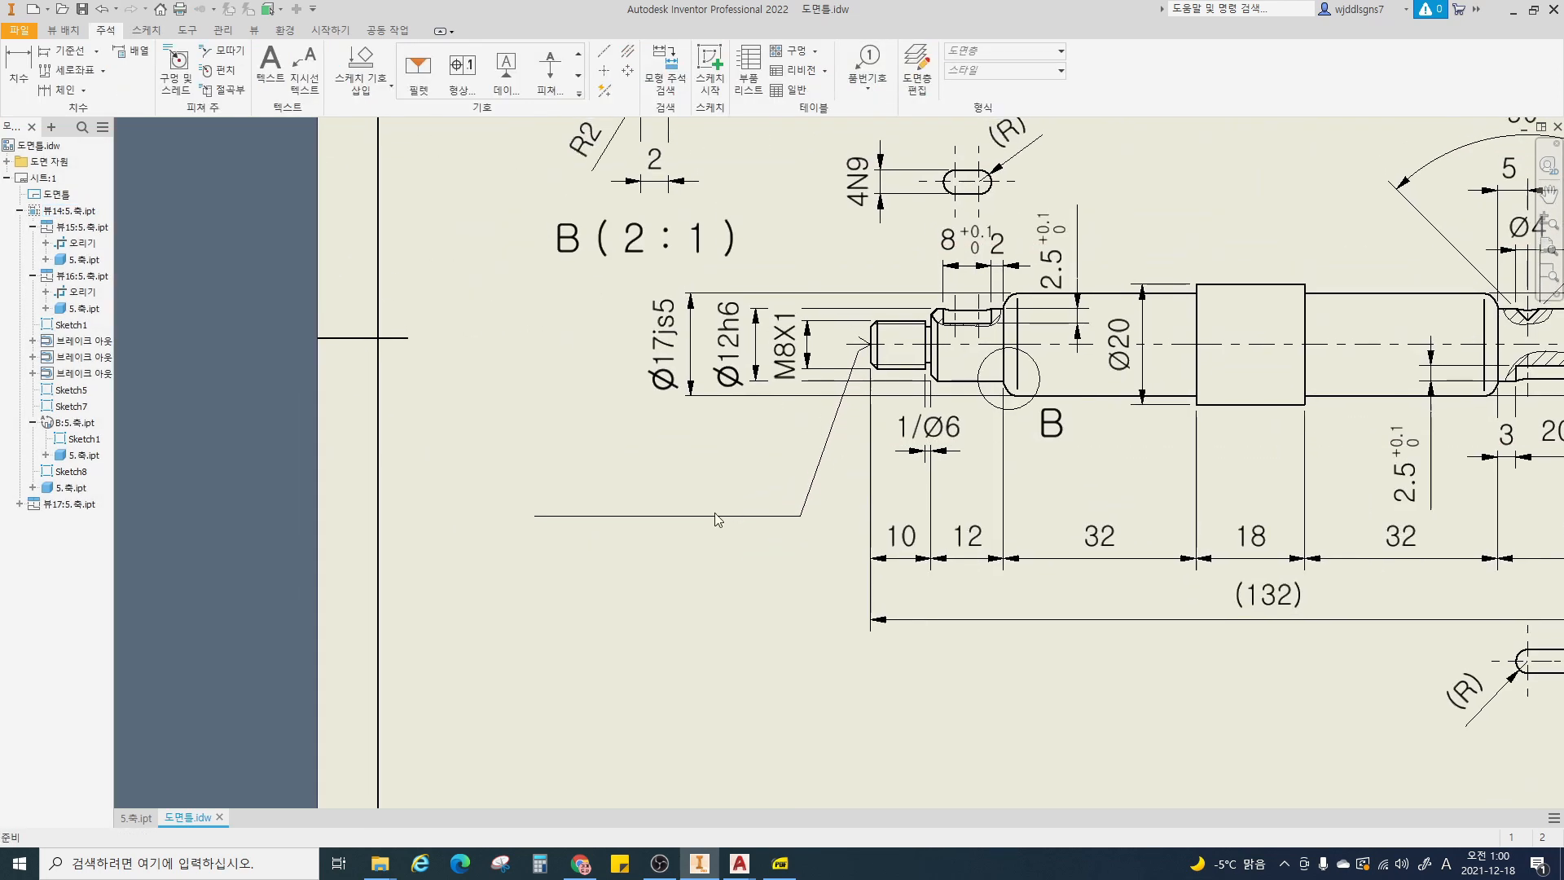
# - Switch to the KS drafting standards document and look up the example center hole designation in section 48, then return to the drawing
pyautogui.click(780, 863)
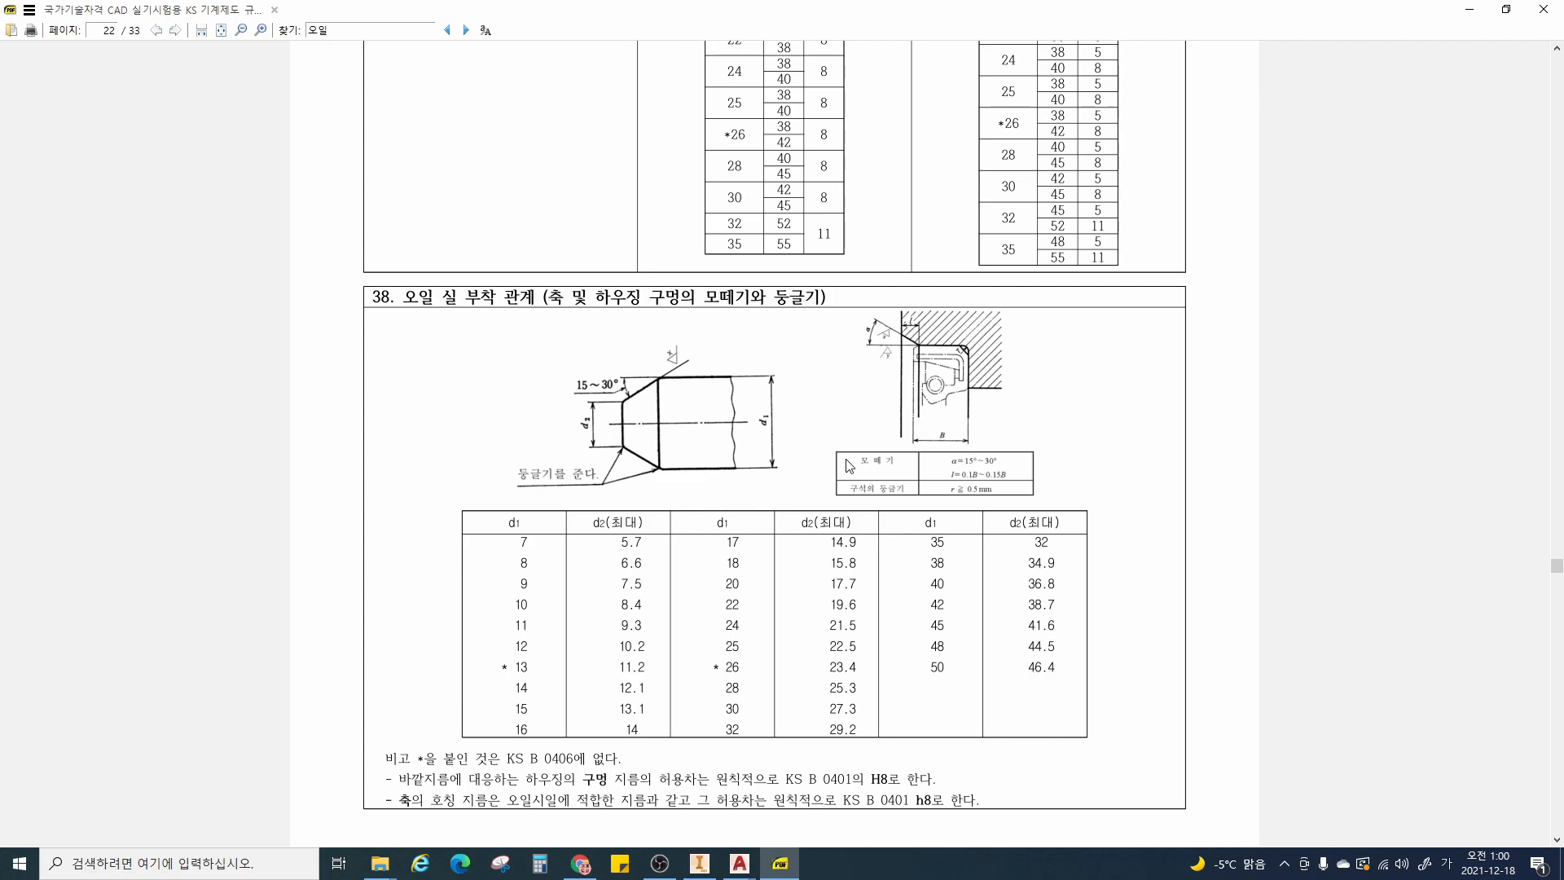
pyautogui.moveTo(1553, 570); pyautogui.dragTo(1531, 33)
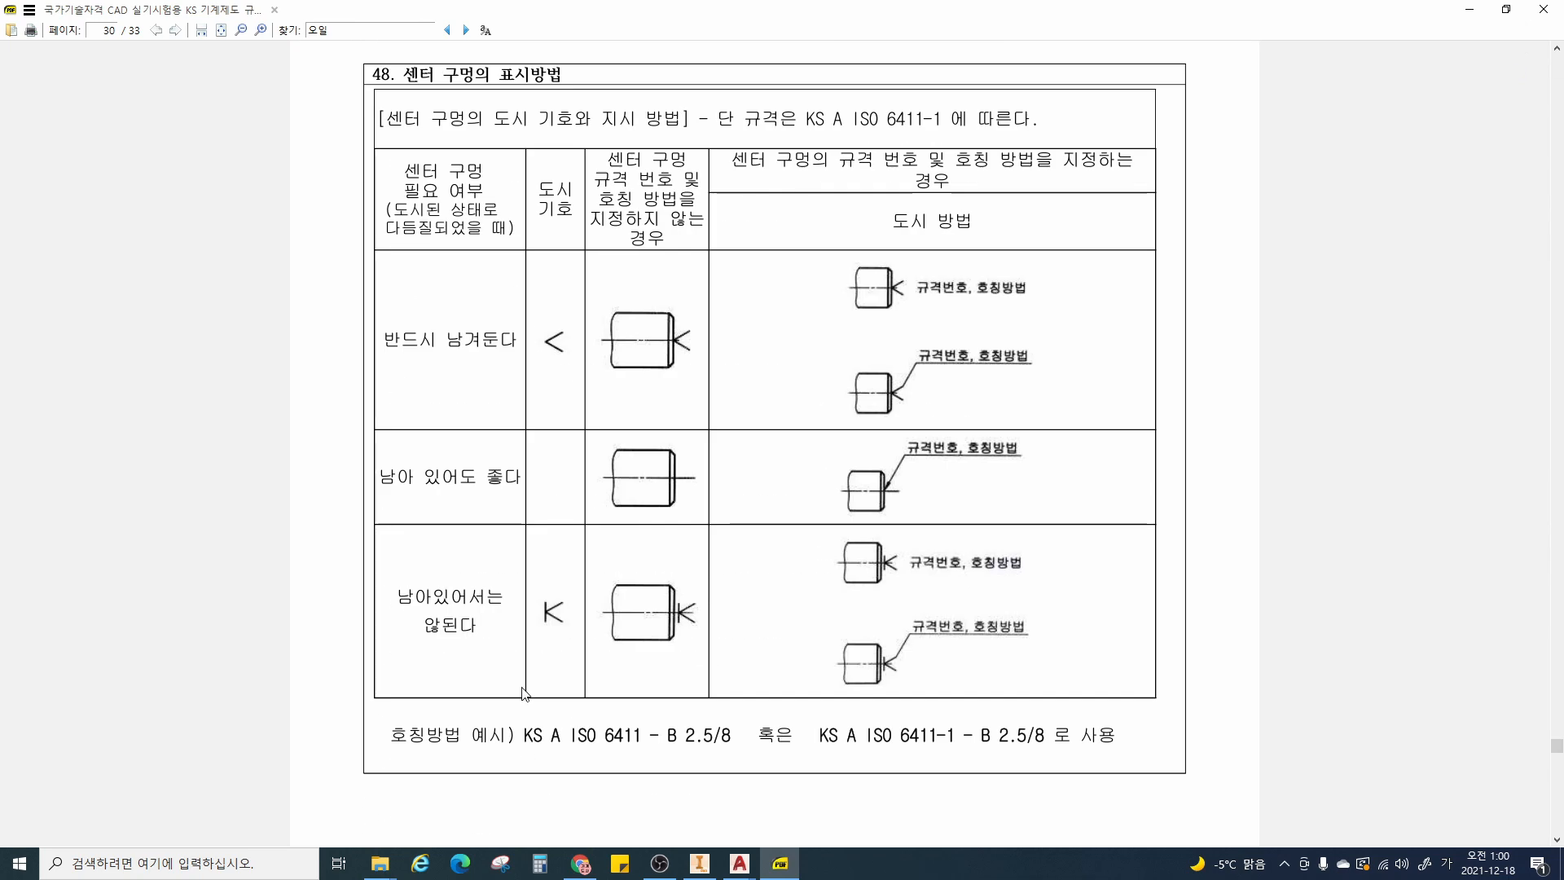
pyautogui.moveTo(517, 714)
pyautogui.mouseDown()
pyautogui.moveTo(576, 743)
pyautogui.moveTo(747, 757)
pyautogui.mouseUp()
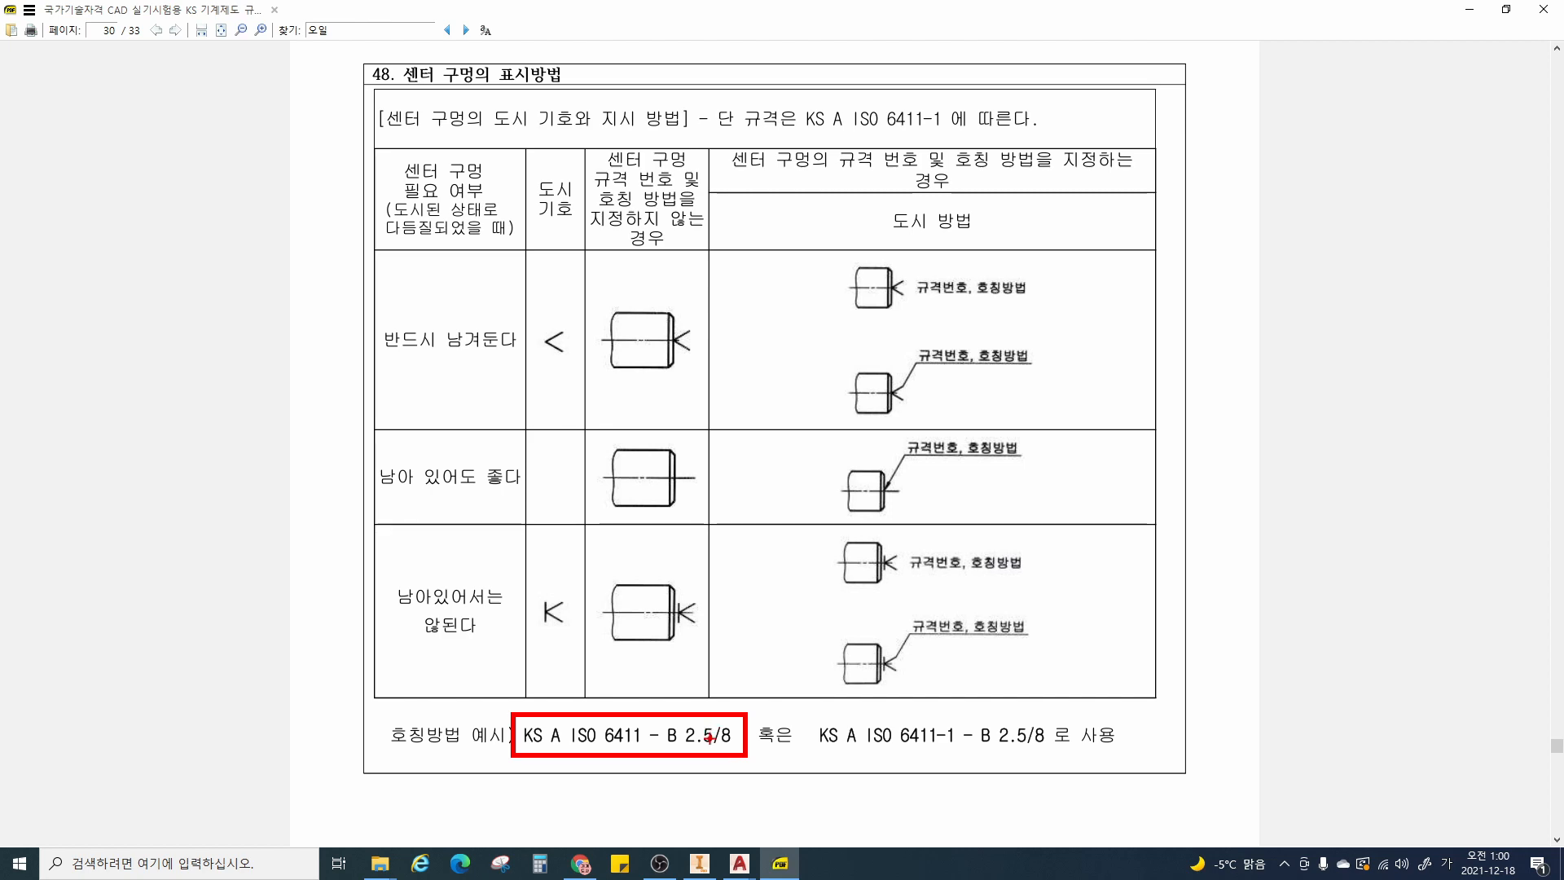
pyautogui.press('Escape')
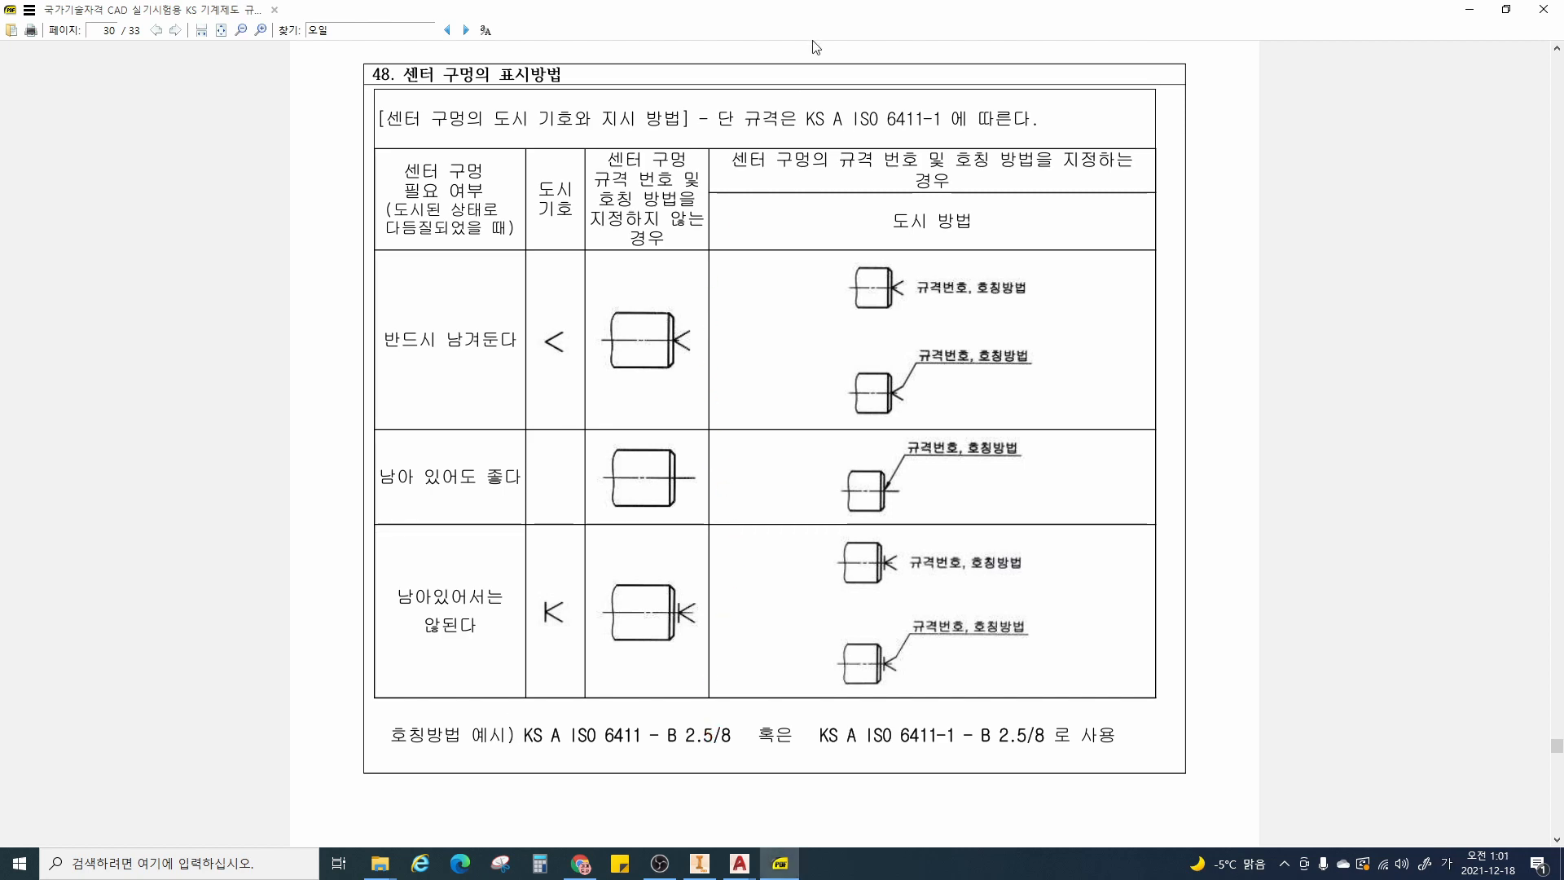
pyautogui.moveTo(823, 13); pyautogui.dragTo(1563, 196)
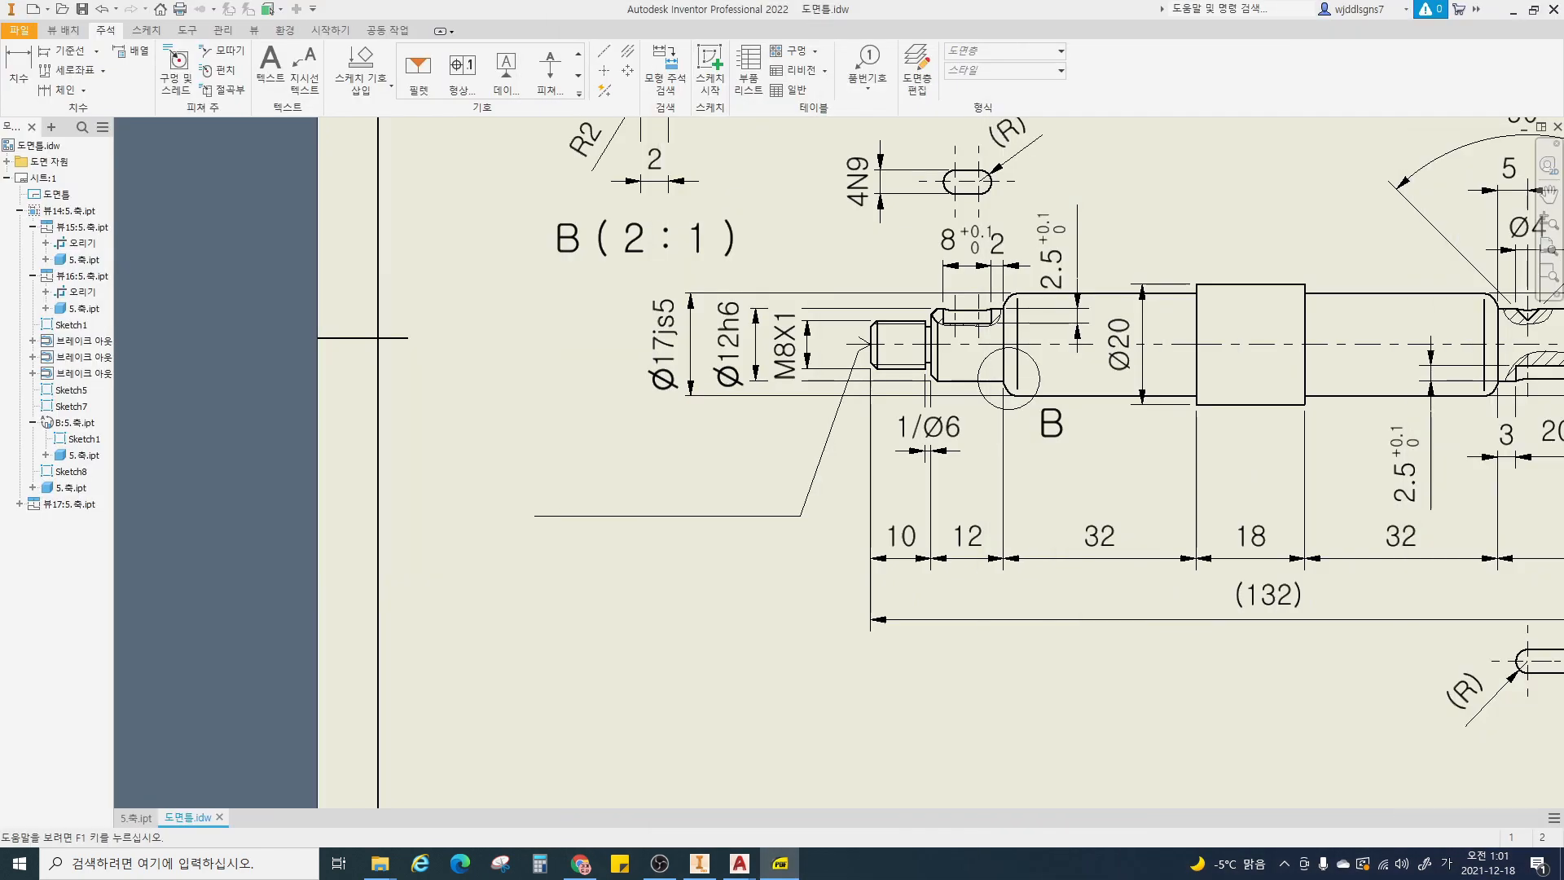
# - Place the text KS A ISO 6411-B 2.5/8 above the leader's horizontal segment and extend that segment to underline the full text
pyautogui.click(269, 67)
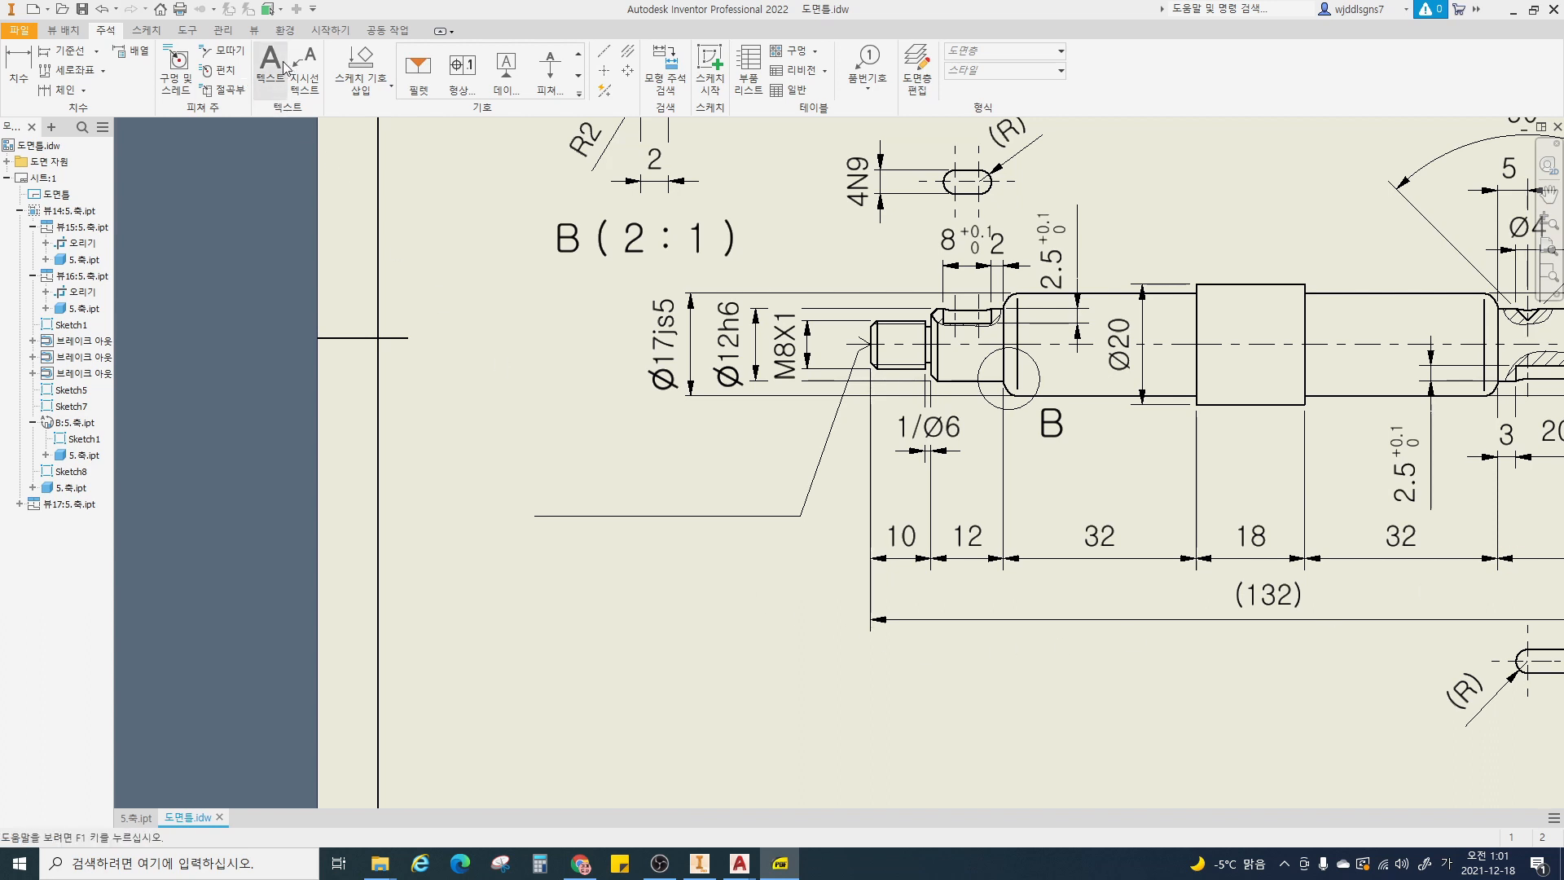
pyautogui.click(549, 504)
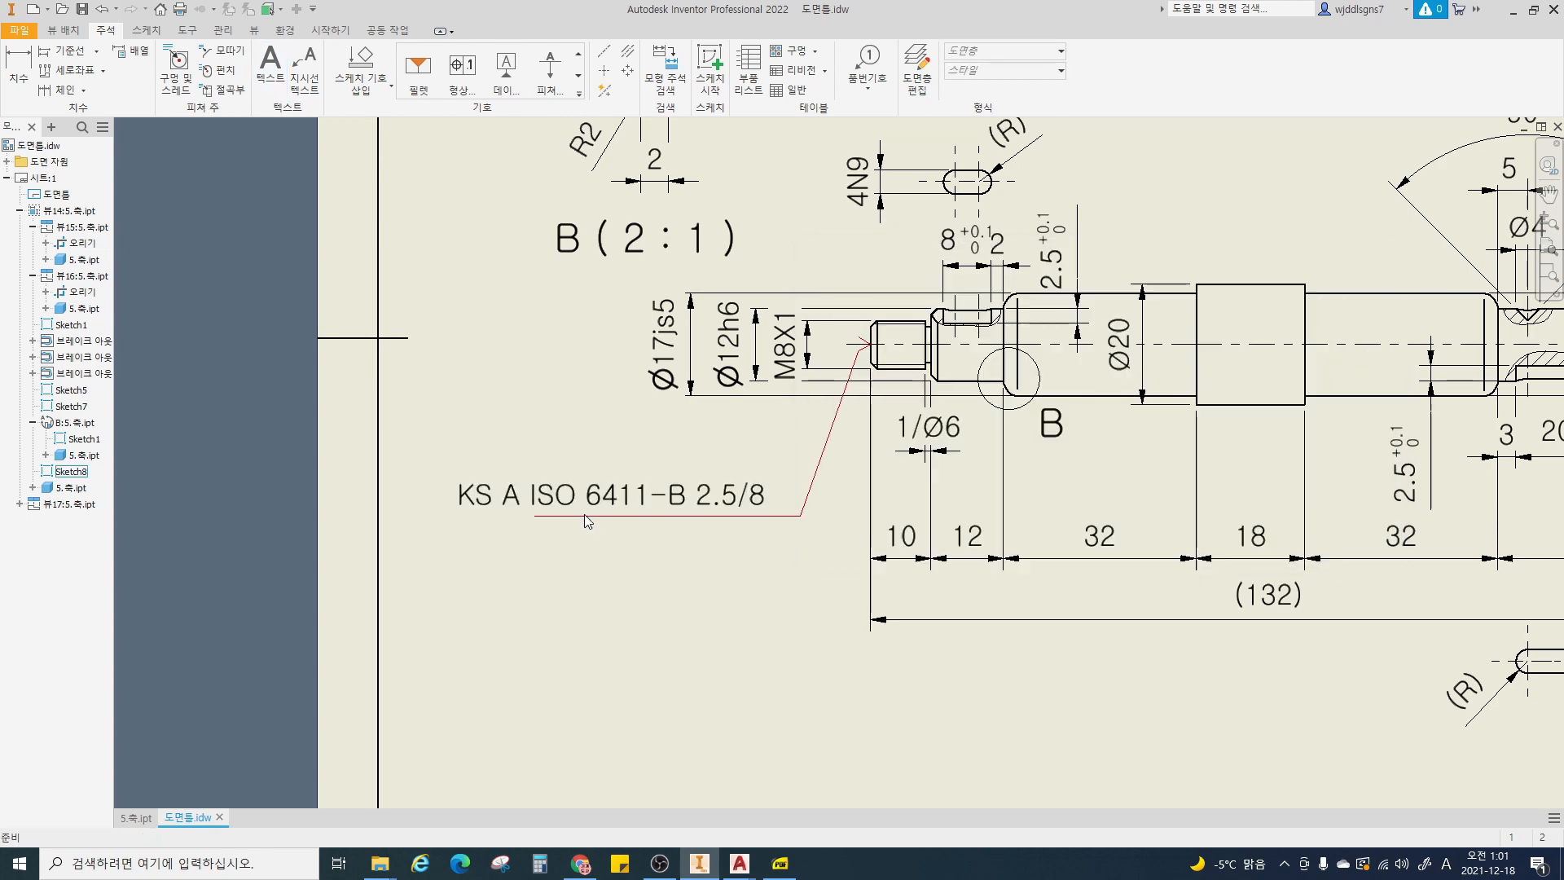
pyautogui.doubleClick(585, 515)
pyautogui.moveTo(534, 516); pyautogui.dragTo(450, 514)
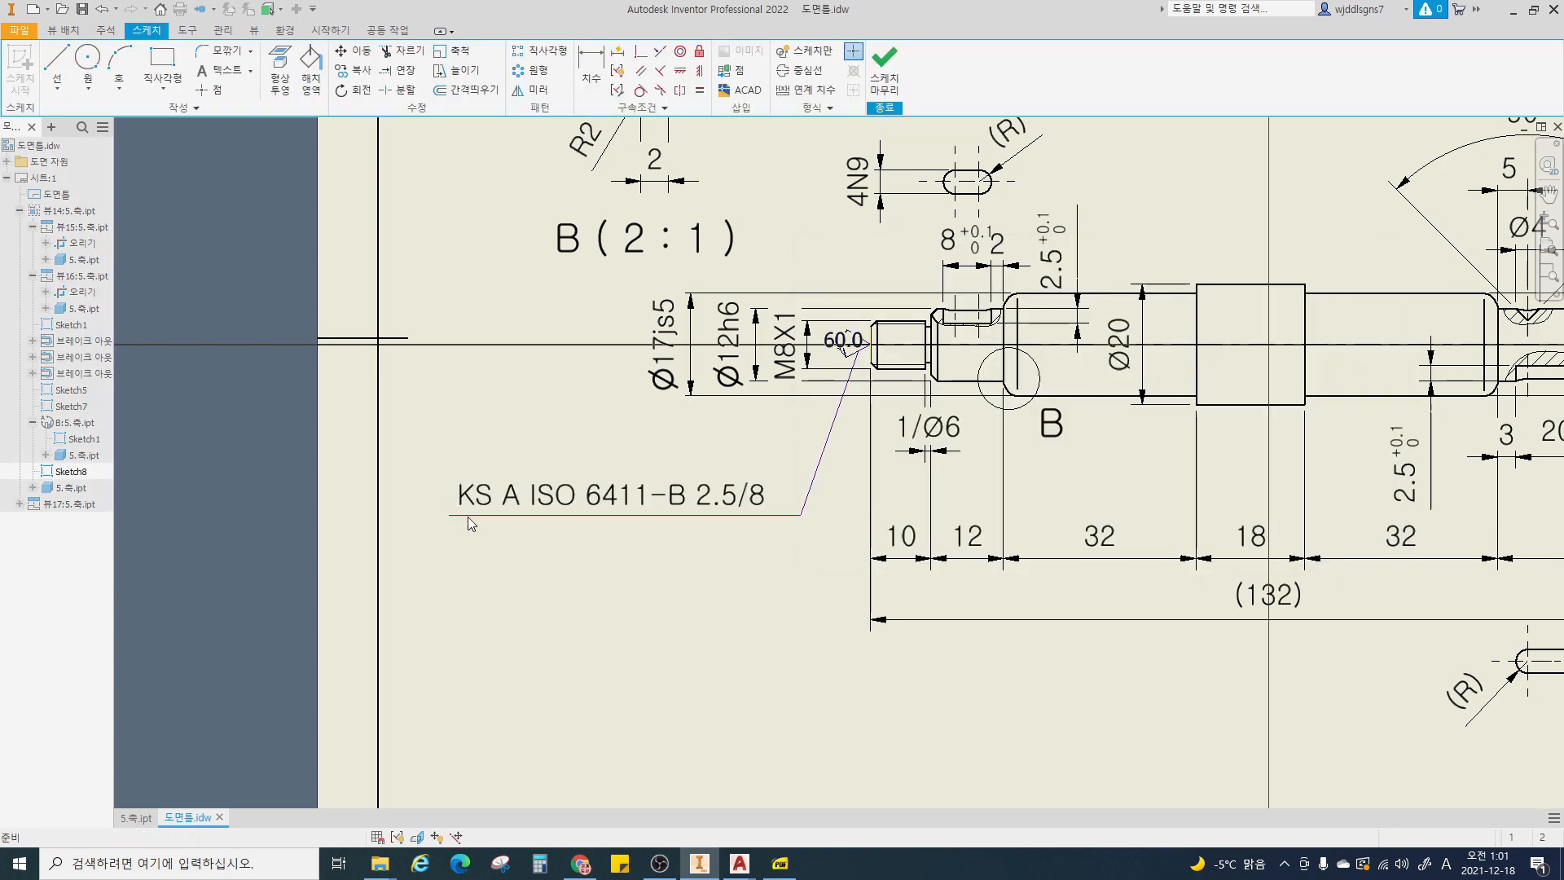
# - Finish the designation leader's sketch and move the shaded isometric view slightly higher on the sheet
pyautogui.scroll(-5, 771, 599)
pyautogui.click(886, 73)
pyautogui.scroll(6, 743, 598)
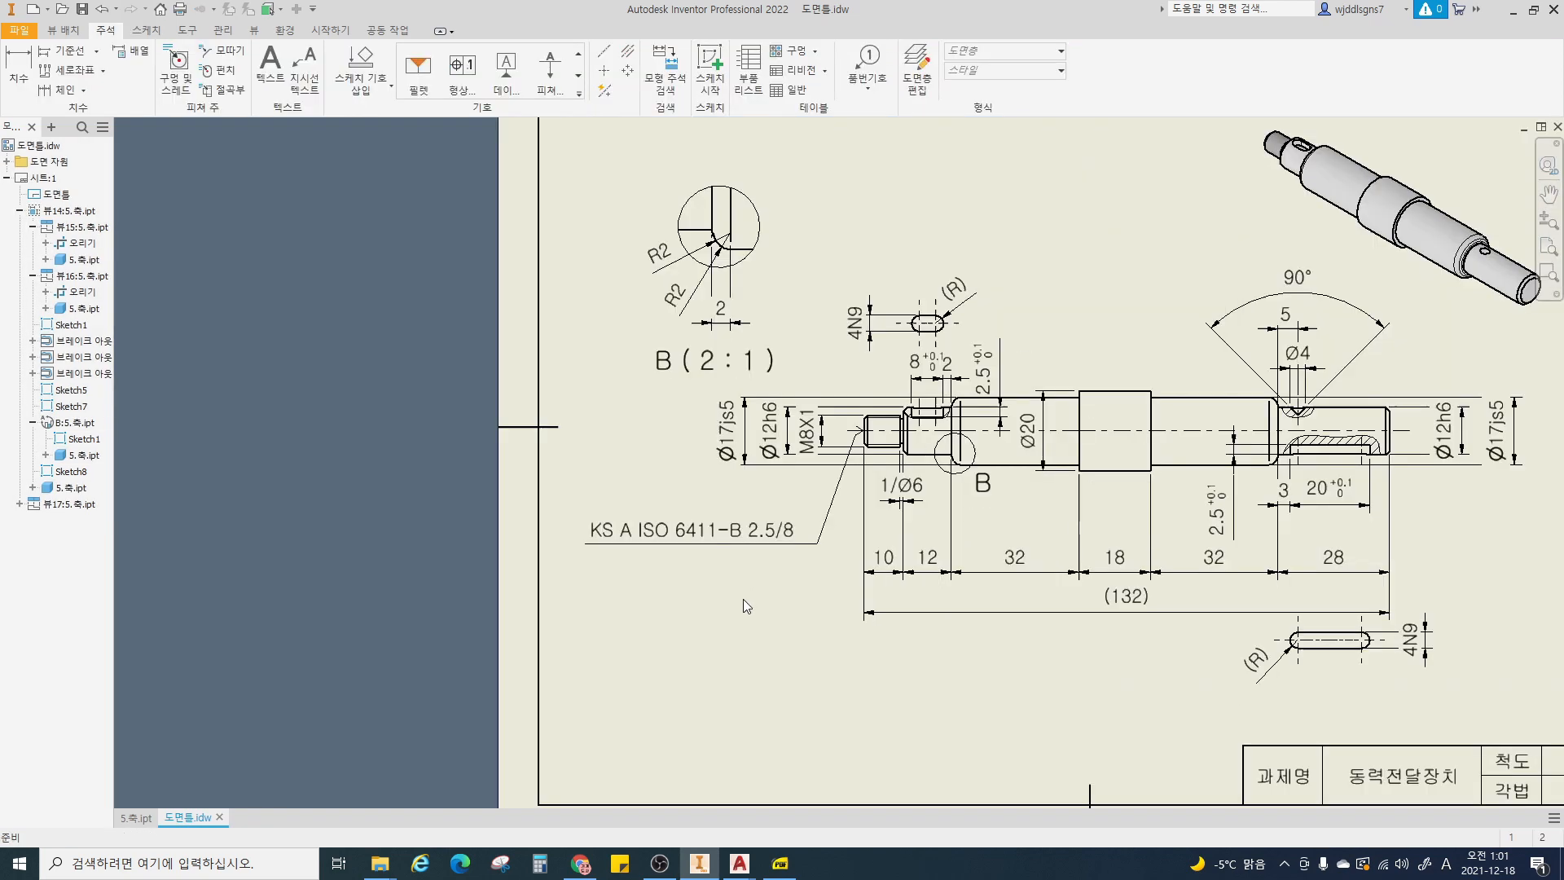
pyautogui.scroll(-2, 761, 552)
pyautogui.moveTo(828, 527); pyautogui.dragTo(800, 528, button='middle')
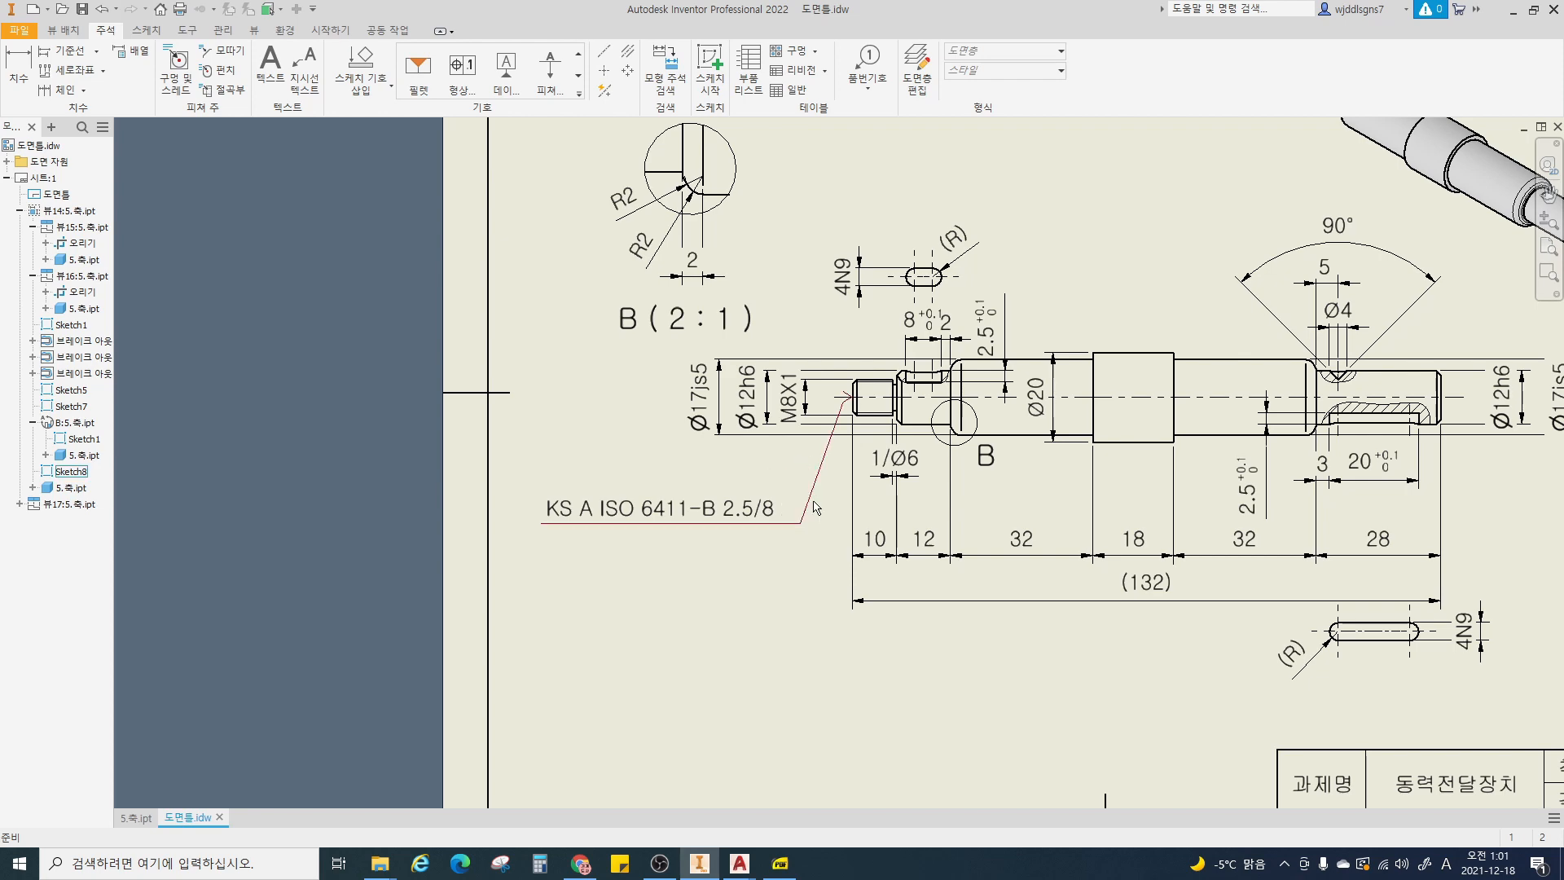
pyautogui.scroll(-5, 865, 505)
pyautogui.scroll(5, 865, 505)
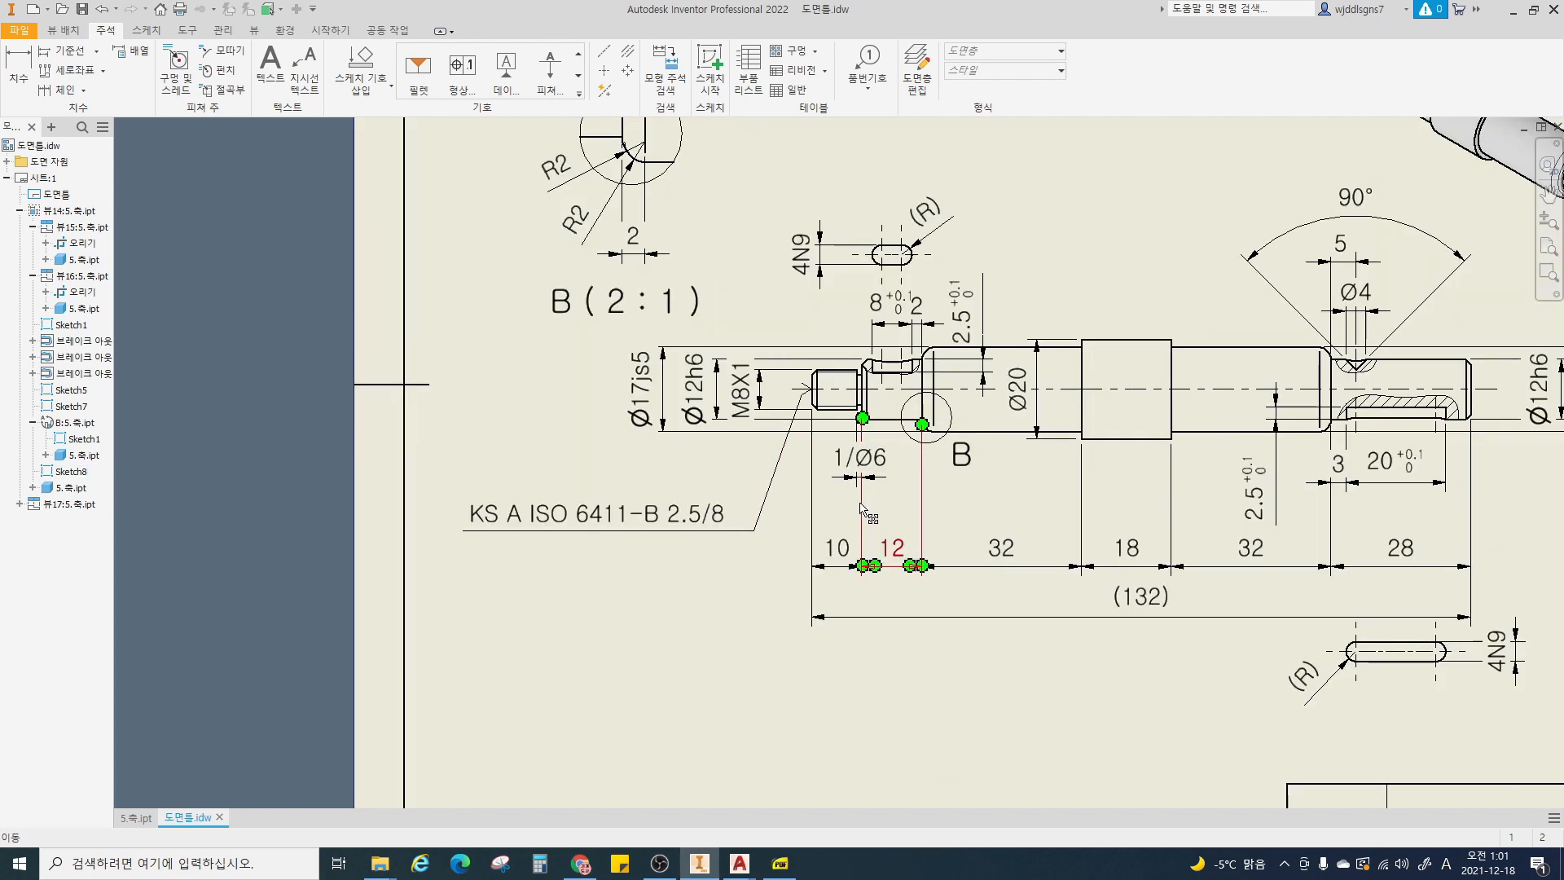
pyautogui.moveTo(1063, 571); pyautogui.dragTo(888, 544, button='middle')
pyautogui.scroll(-3, 896, 544)
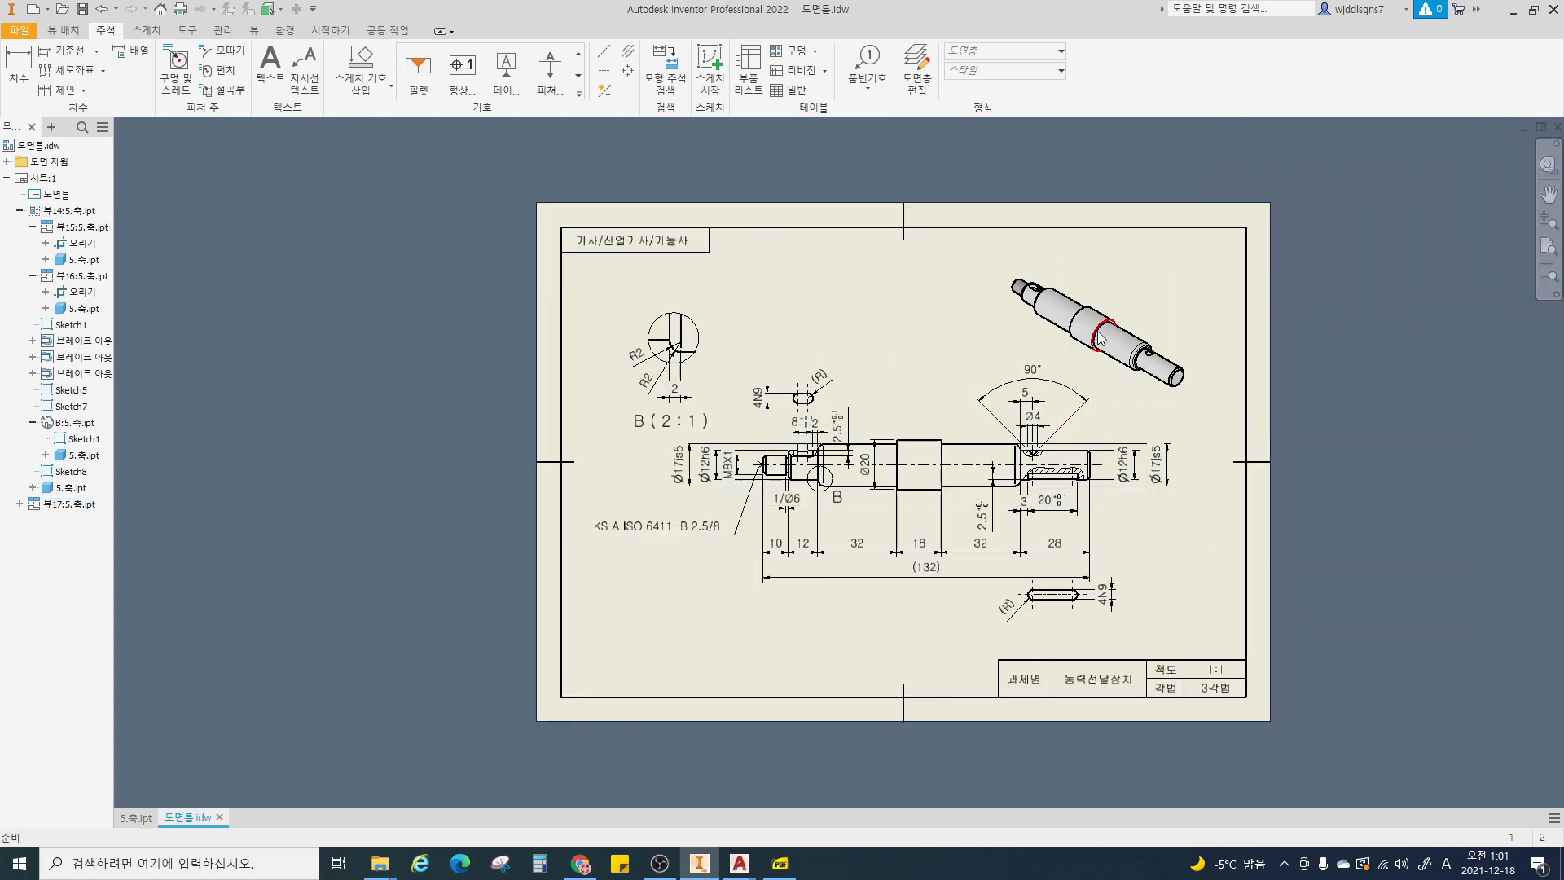
pyautogui.click(1105, 265)
pyautogui.moveTo(1104, 259); pyautogui.dragTo(1104, 256)
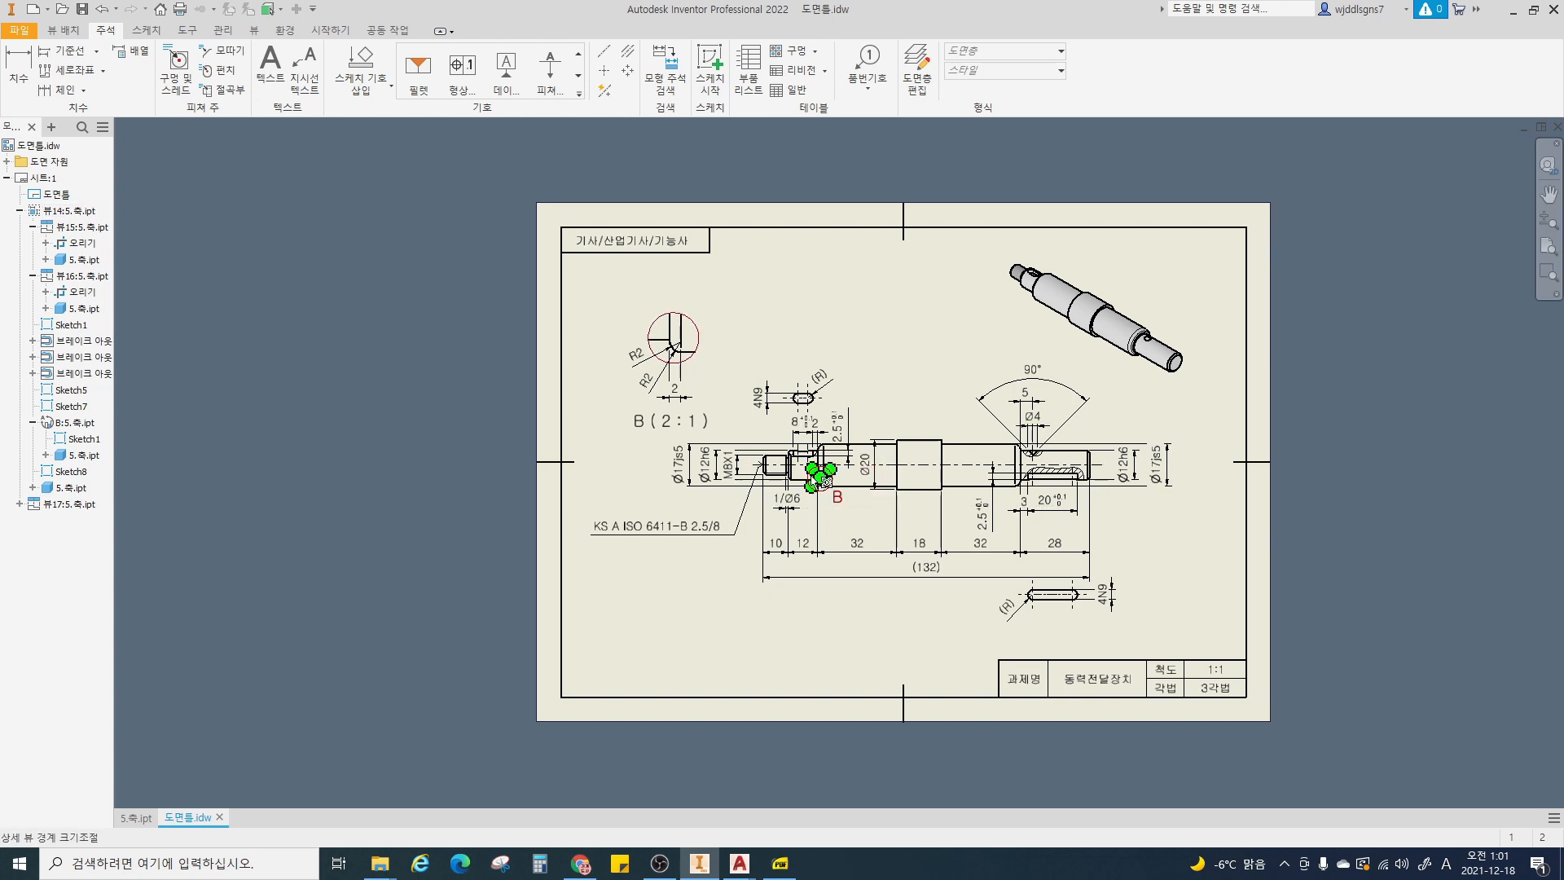
pyautogui.scroll(2, 874, 468)
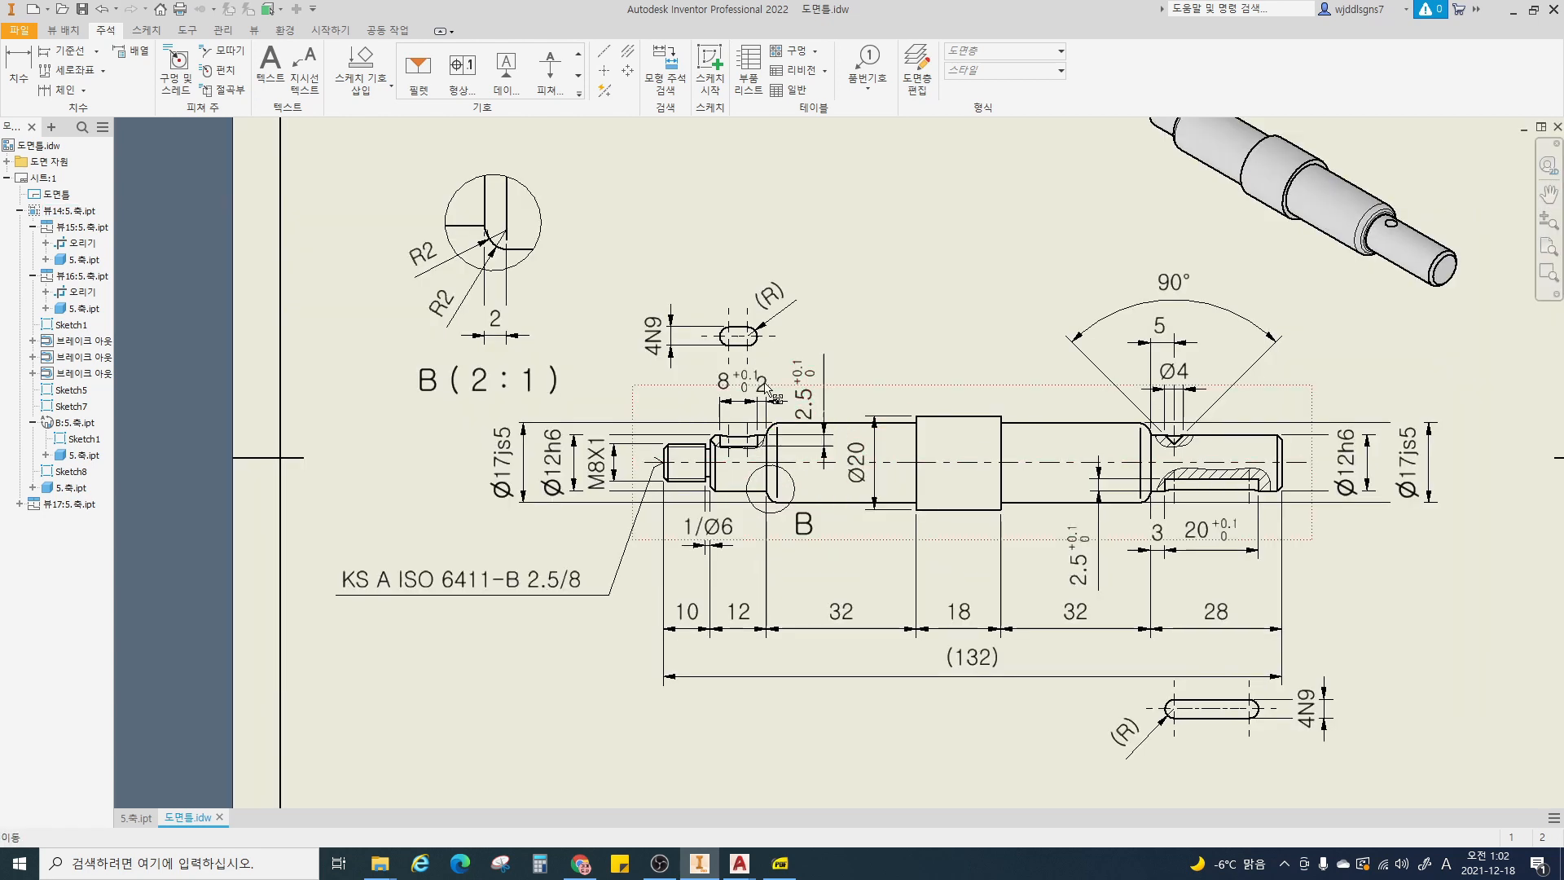
pyautogui.click(578, 75)
pyautogui.click(418, 69)
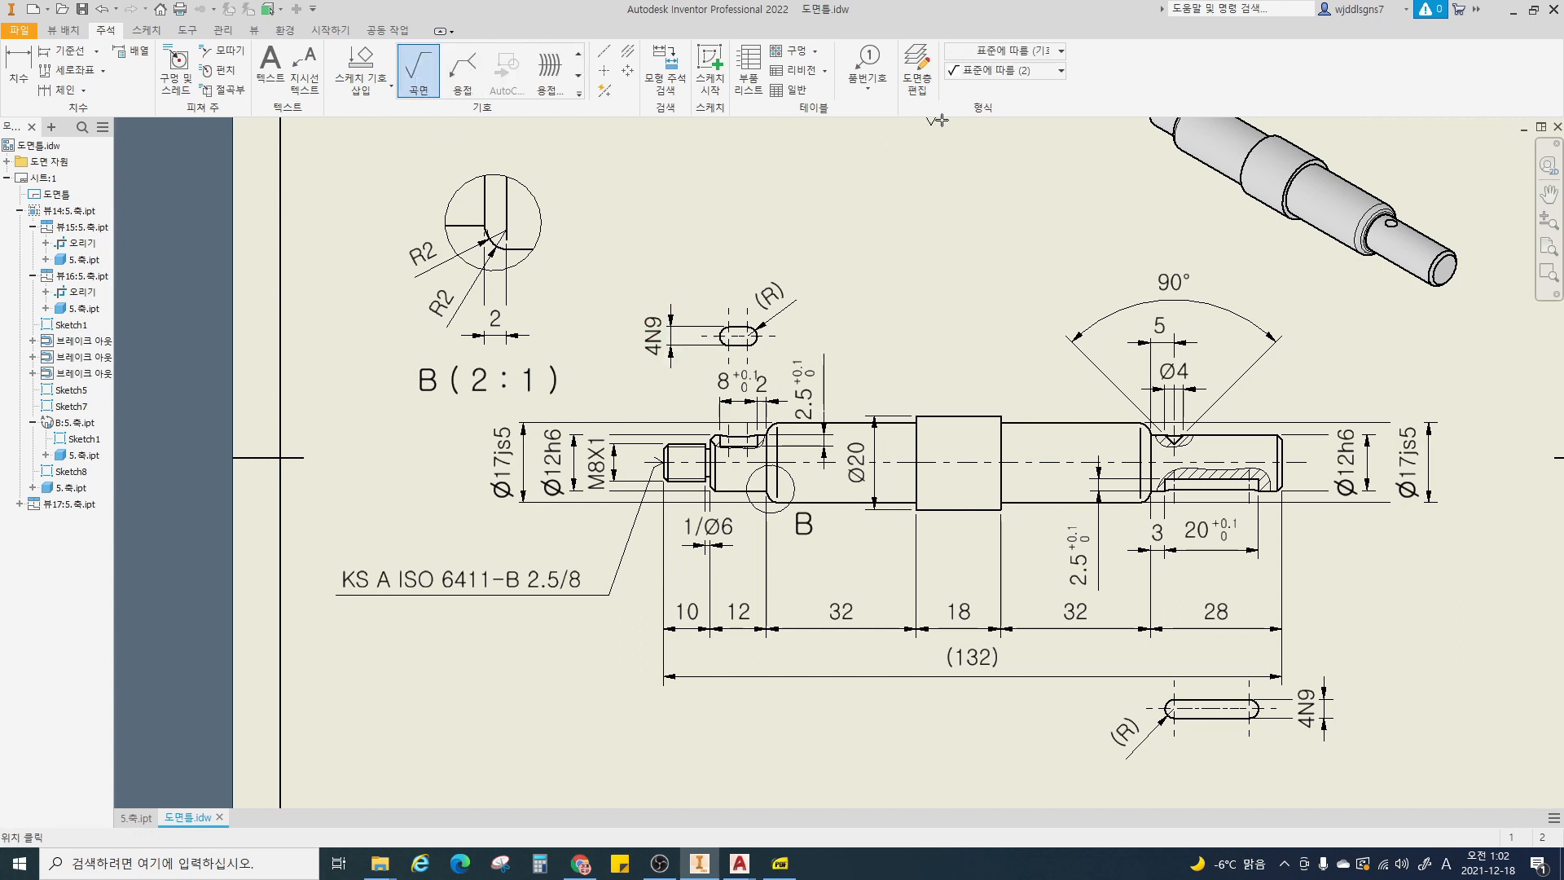
pyautogui.click(1006, 71)
pyautogui.click(990, 114)
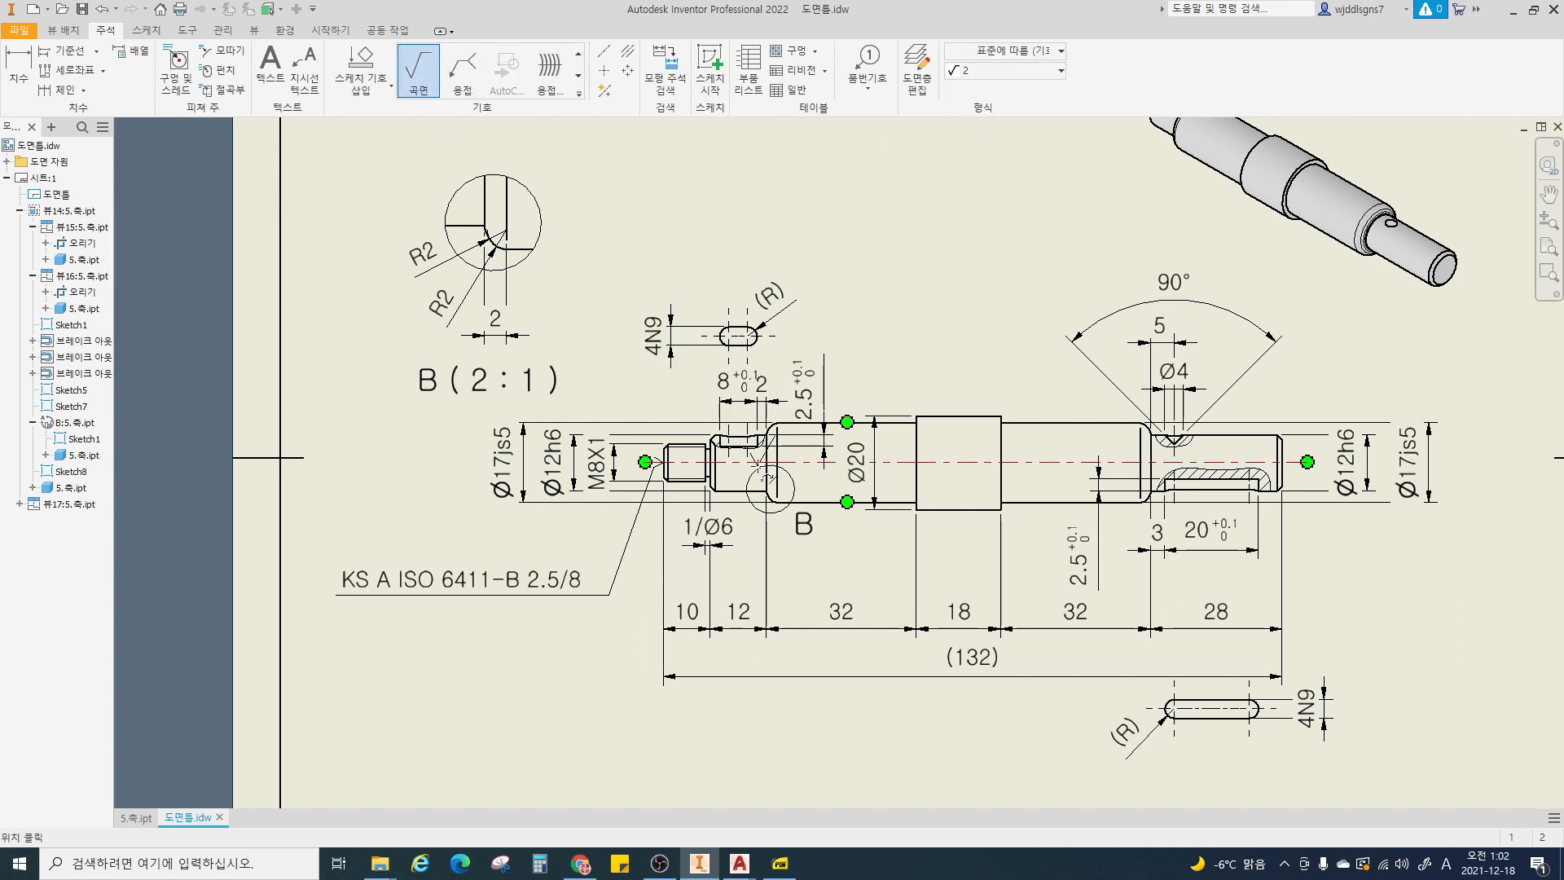
pyautogui.moveTo(744, 461); pyautogui.dragTo(707, 459, button='middle')
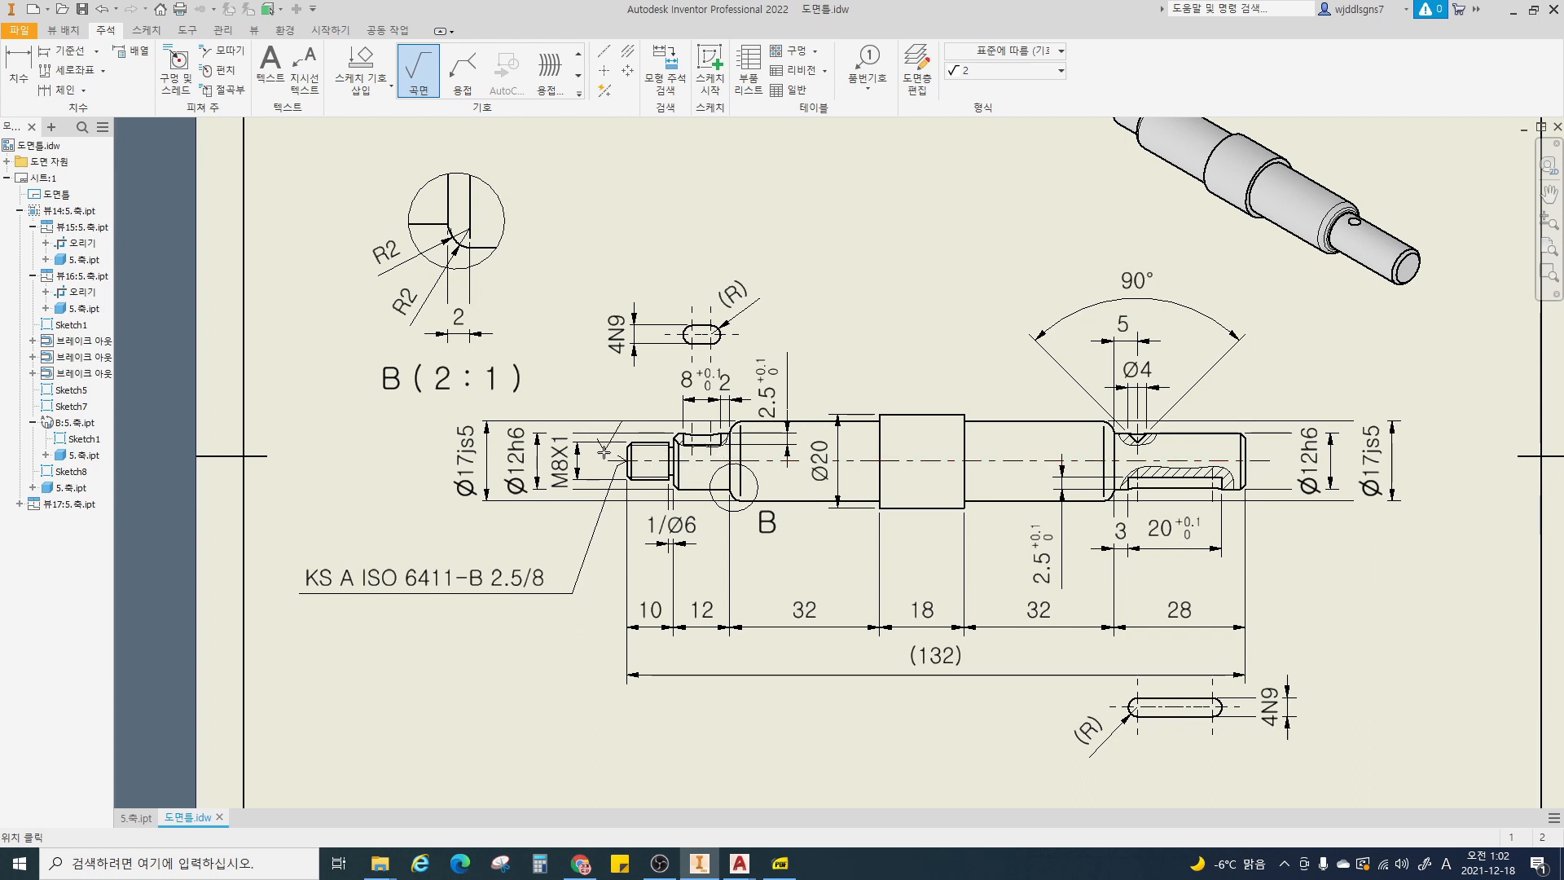
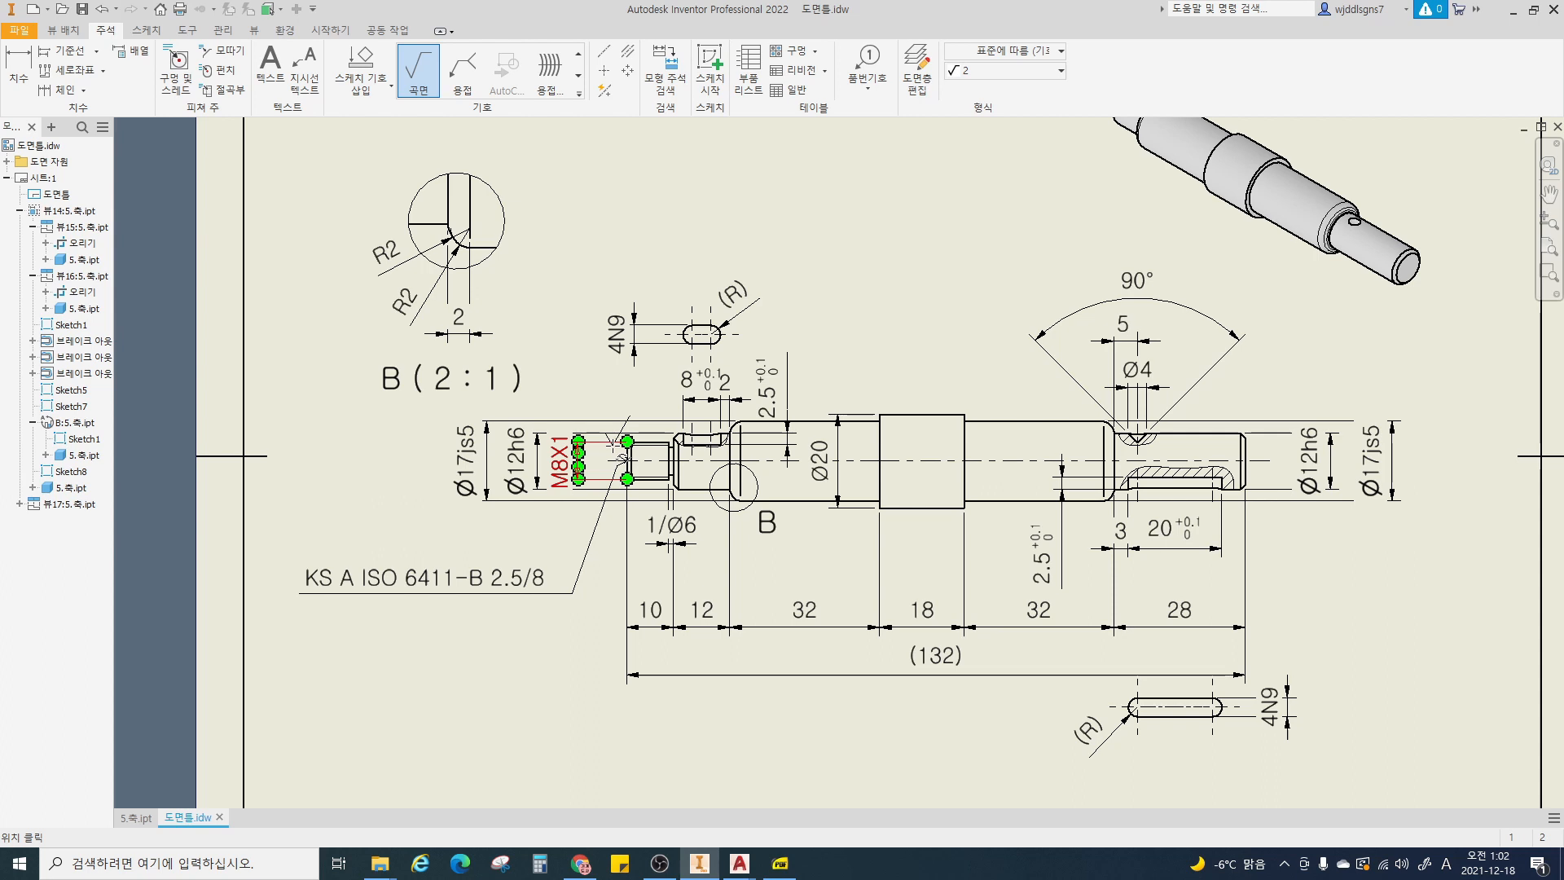
pyautogui.click(656, 487)
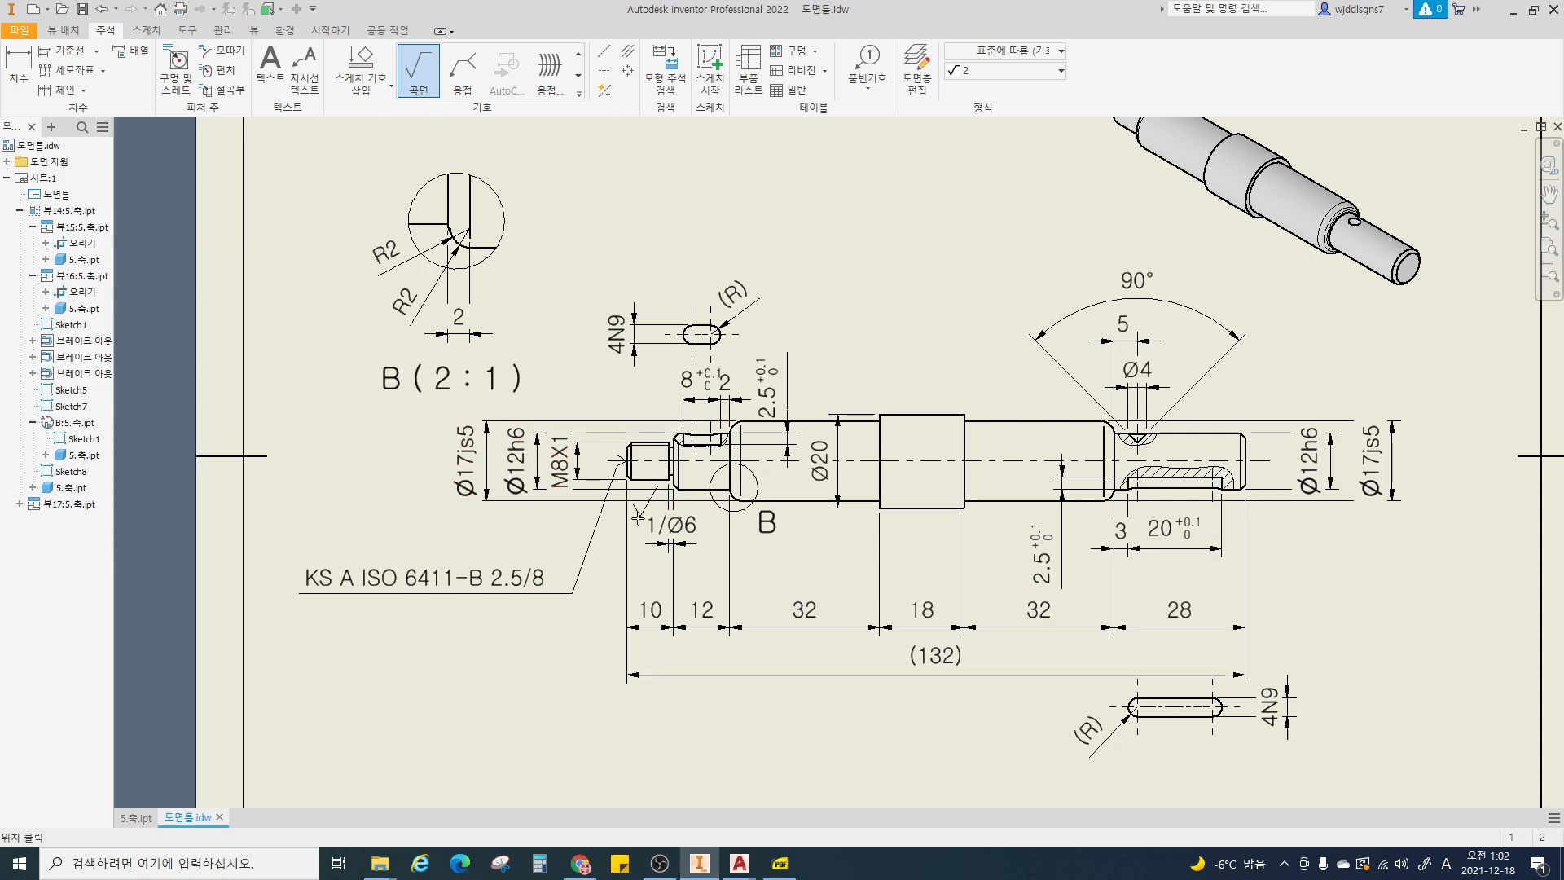
pyautogui.moveTo(505, 582); pyautogui.dragTo(422, 593, button='middle')
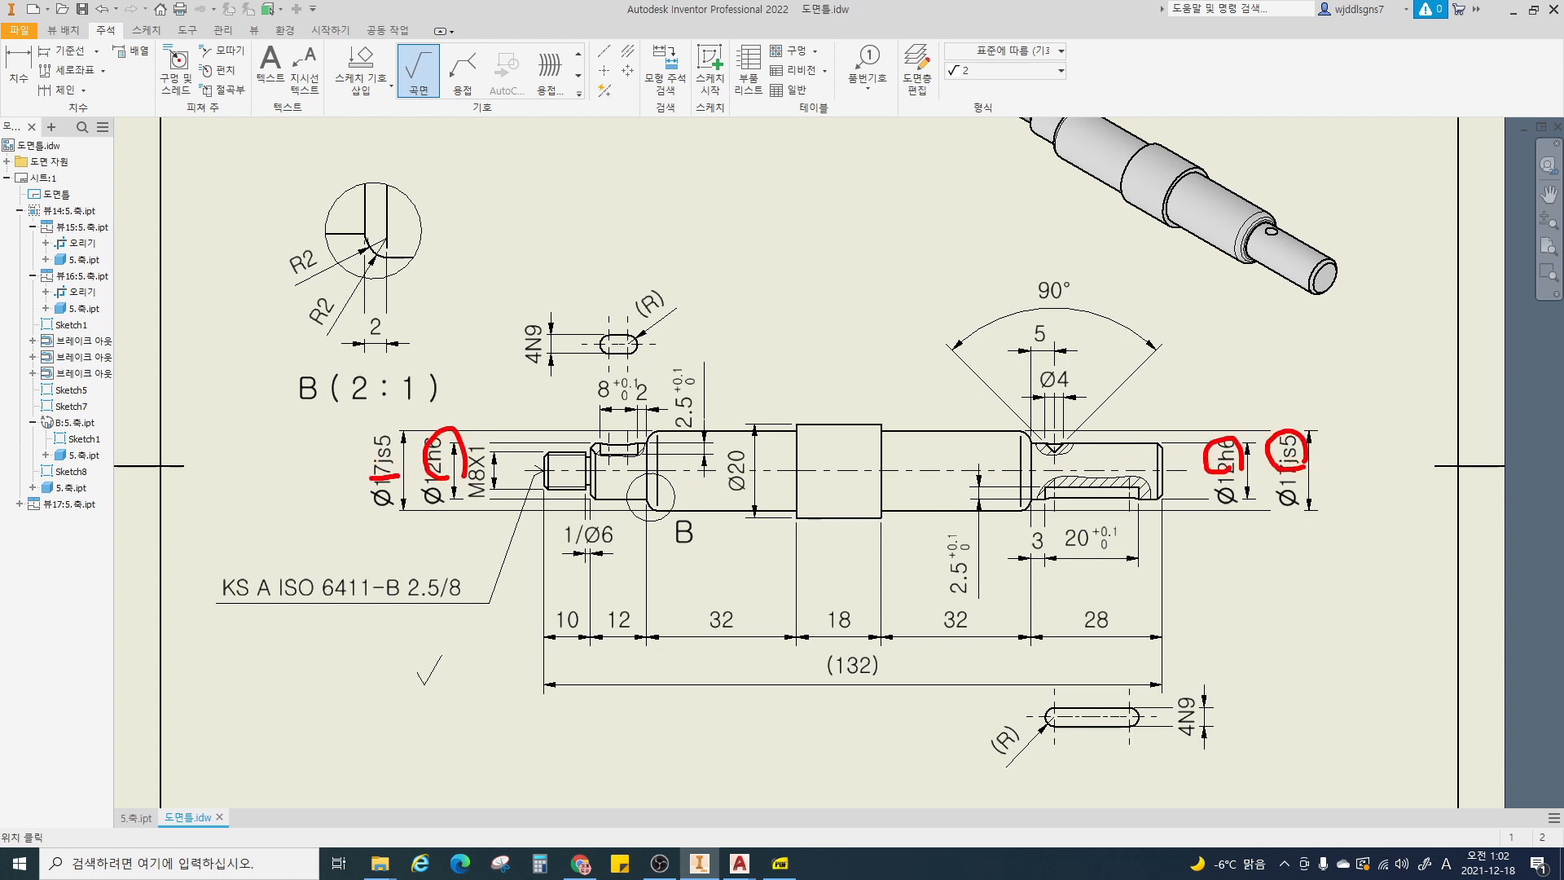
pyautogui.moveTo(368, 474); pyautogui.dragTo(403, 479)
pyautogui.press('Escape')
pyautogui.press('Escape')
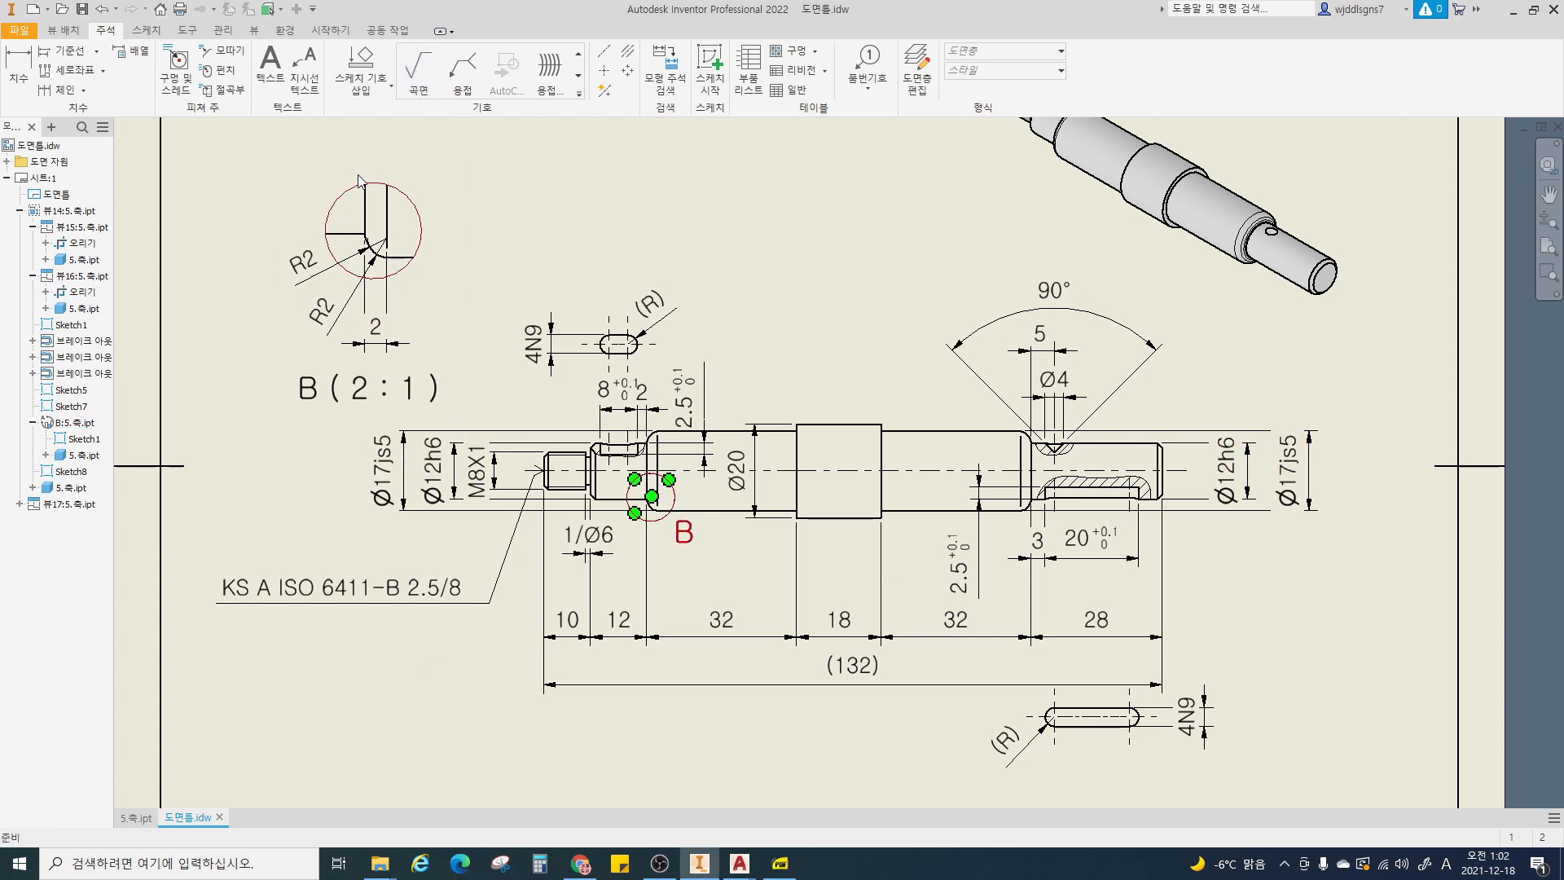
# - Place a material-removal surface texture symbol with A' value y on the upper extension line of the Ø12h6 dimension at the threaded end
pyautogui.click(421, 87)
pyautogui.scroll(5, 525, 448)
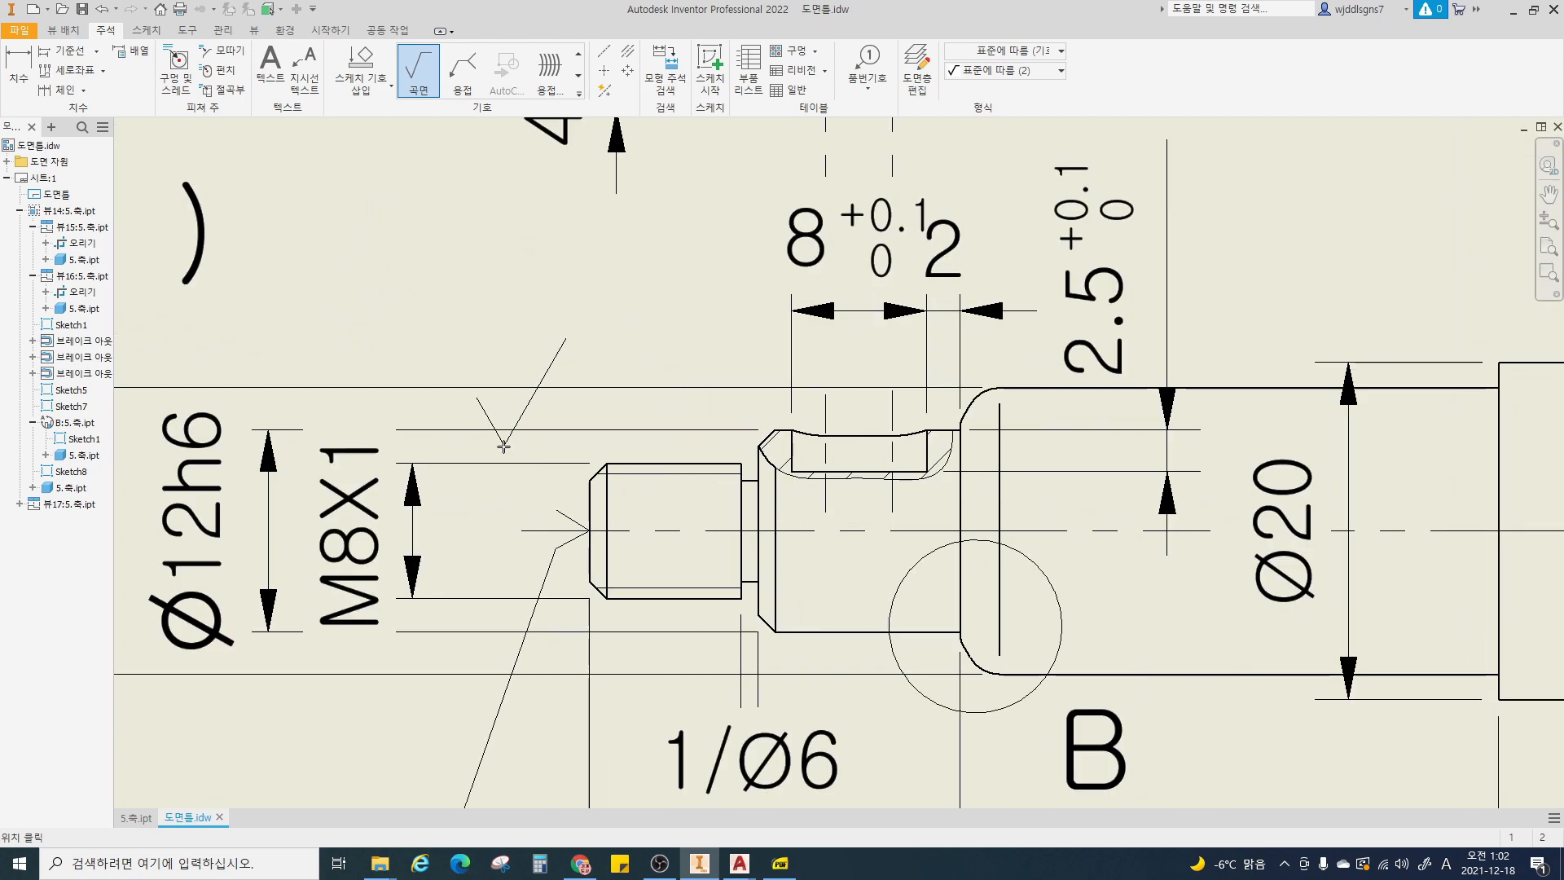
pyautogui.click(475, 429)
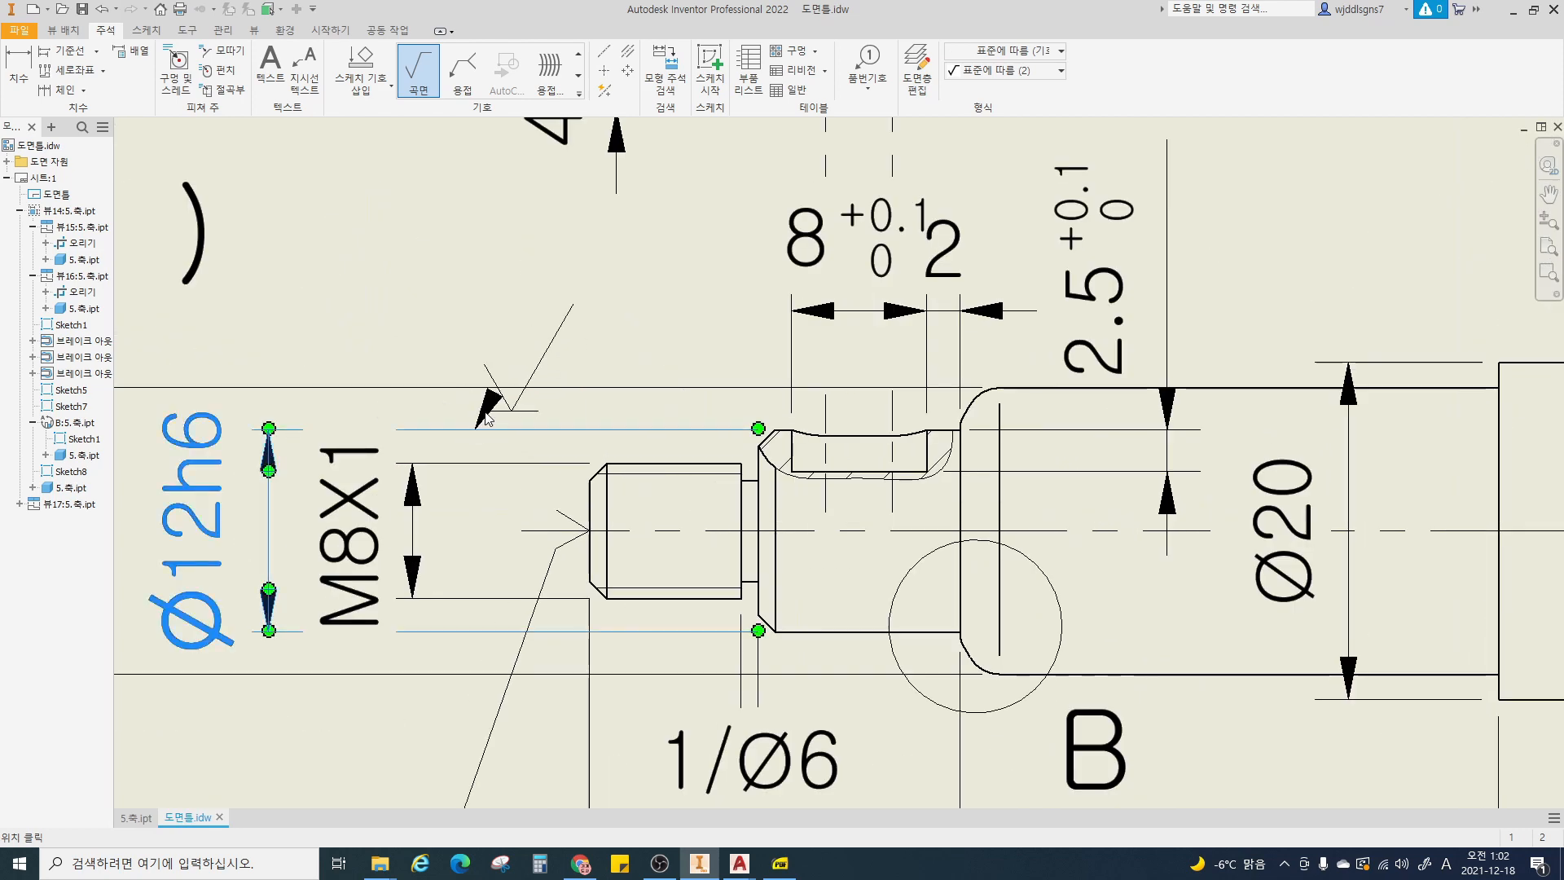
pyautogui.rightClick(481, 412)
pyautogui.click(518, 412)
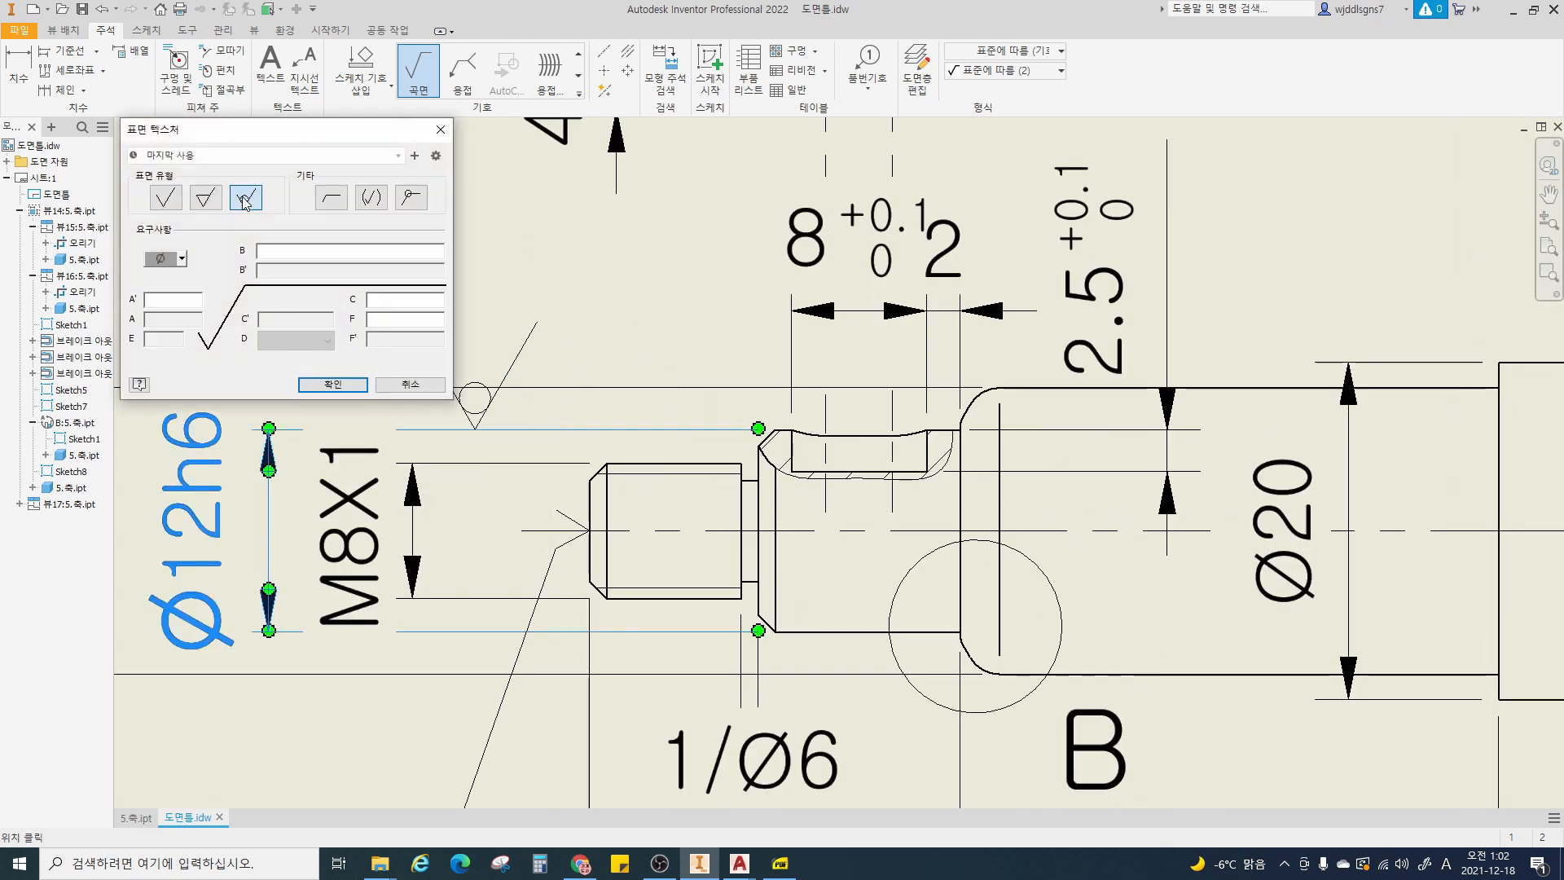
pyautogui.click(205, 197)
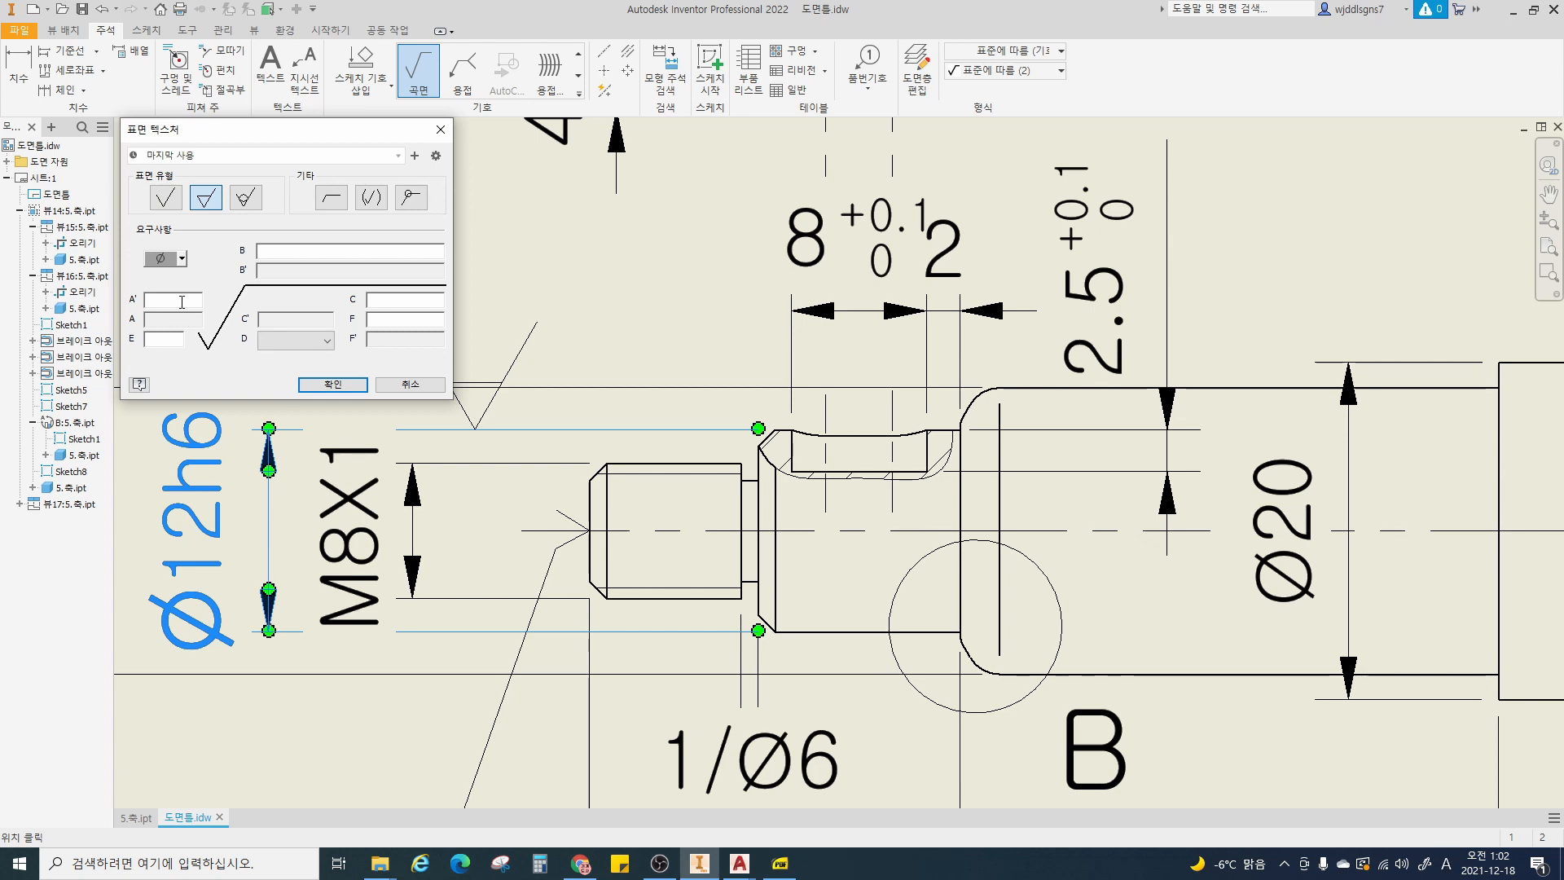
pyautogui.click(182, 302)
pyautogui.write('y')
pyautogui.click(313, 381)
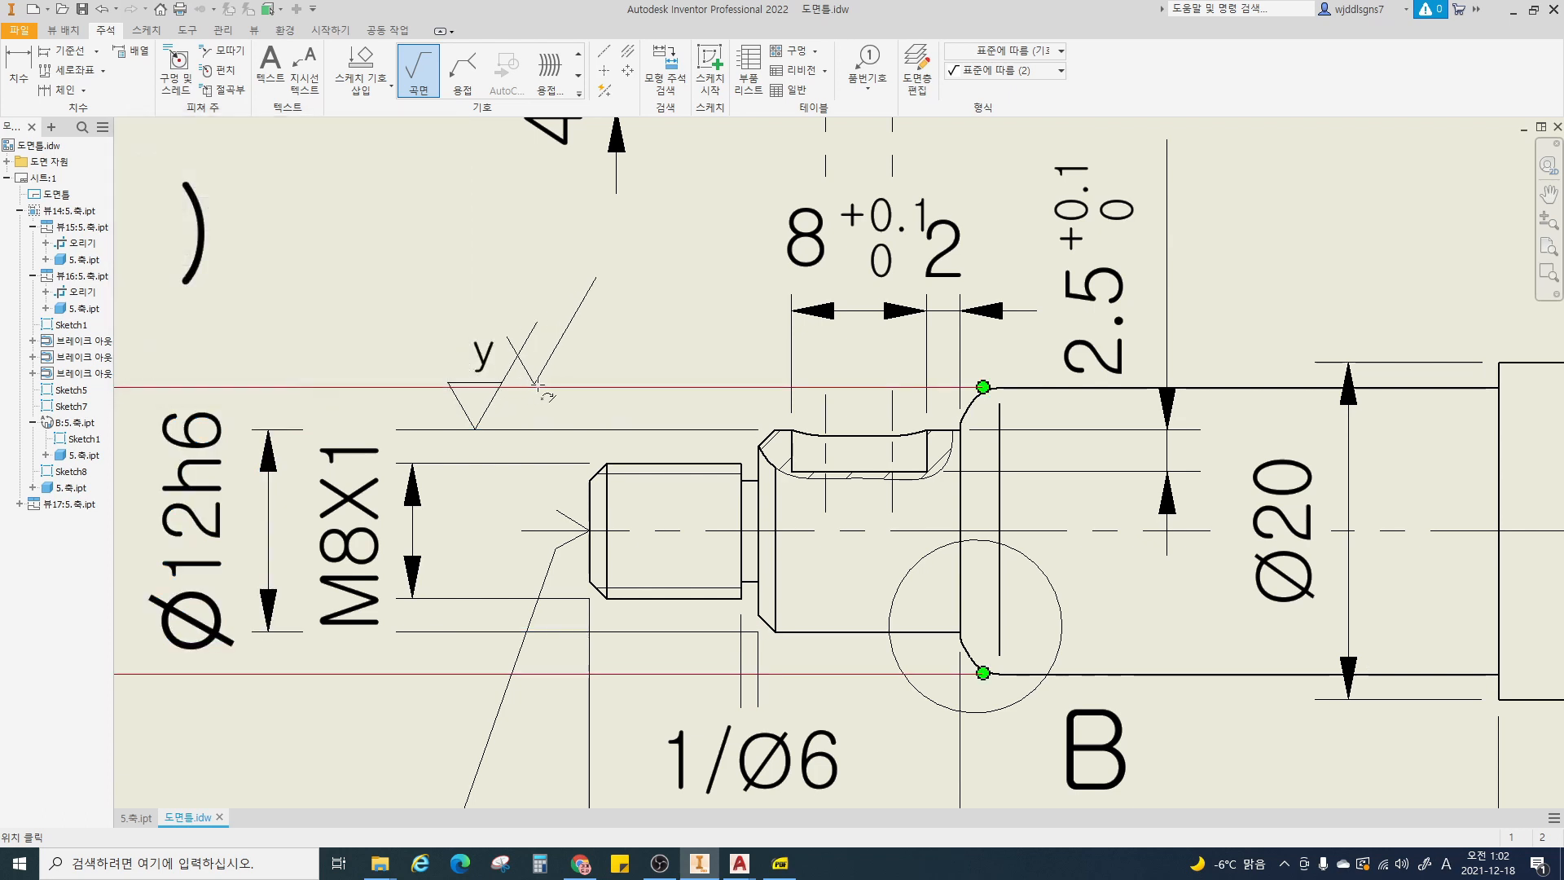
# - Place another material-removal symbol marked y on the upper extension line of the Ø17js5 dimension at the threaded end
pyautogui.click(605, 387)
pyautogui.rightClick(604, 367)
pyautogui.click(635, 369)
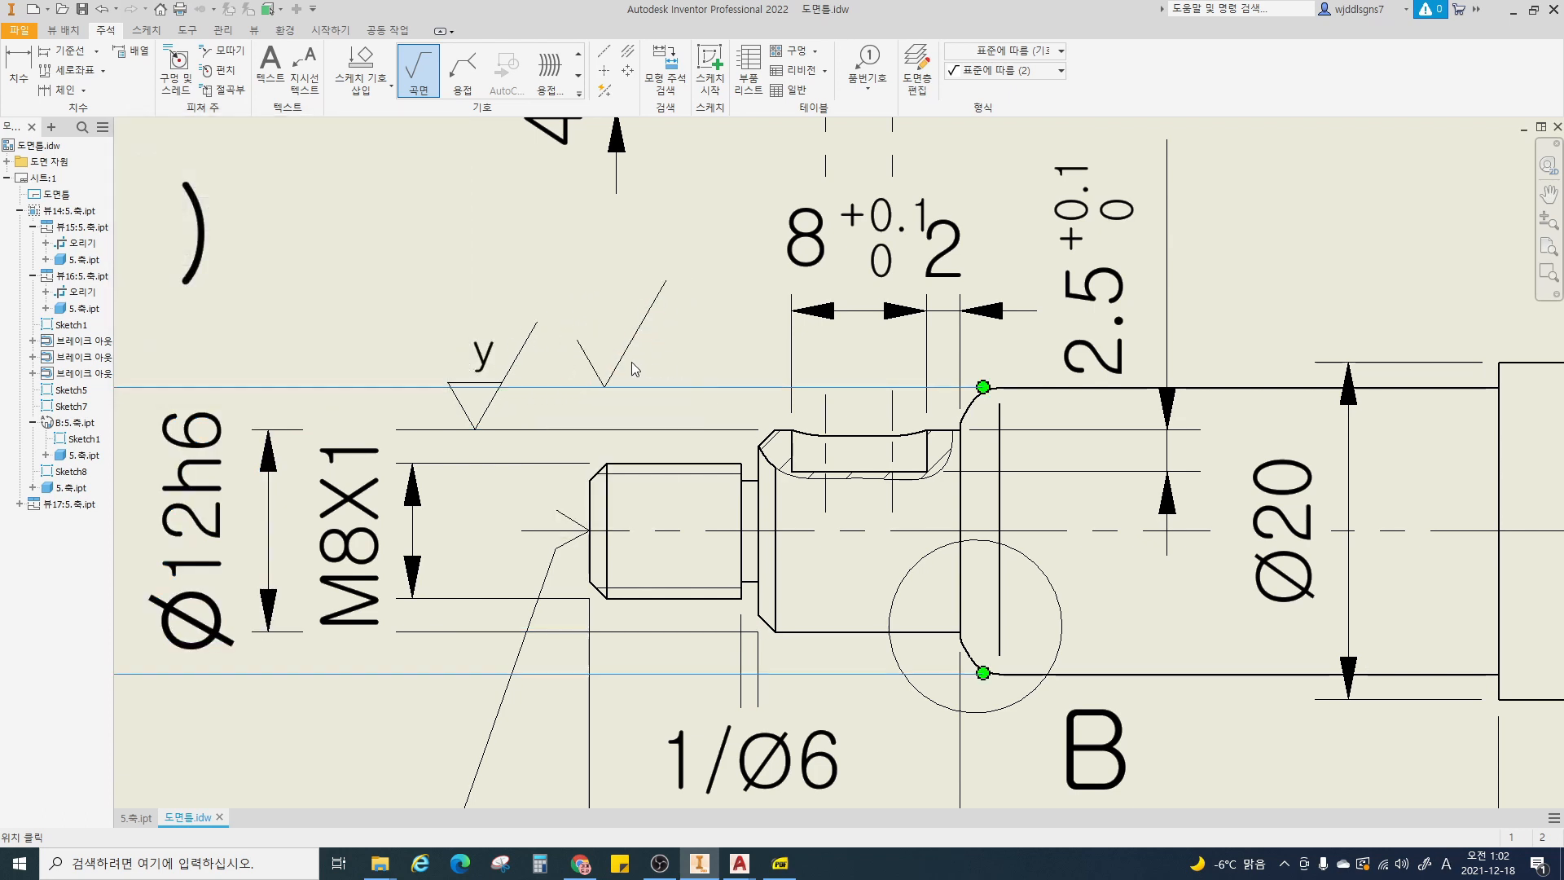
pyautogui.click(335, 384)
# - Place a material-removal symbol marked y on the upper extension line of the Ø12h6 dimension at the shaft's opposite end
pyautogui.press('Home')
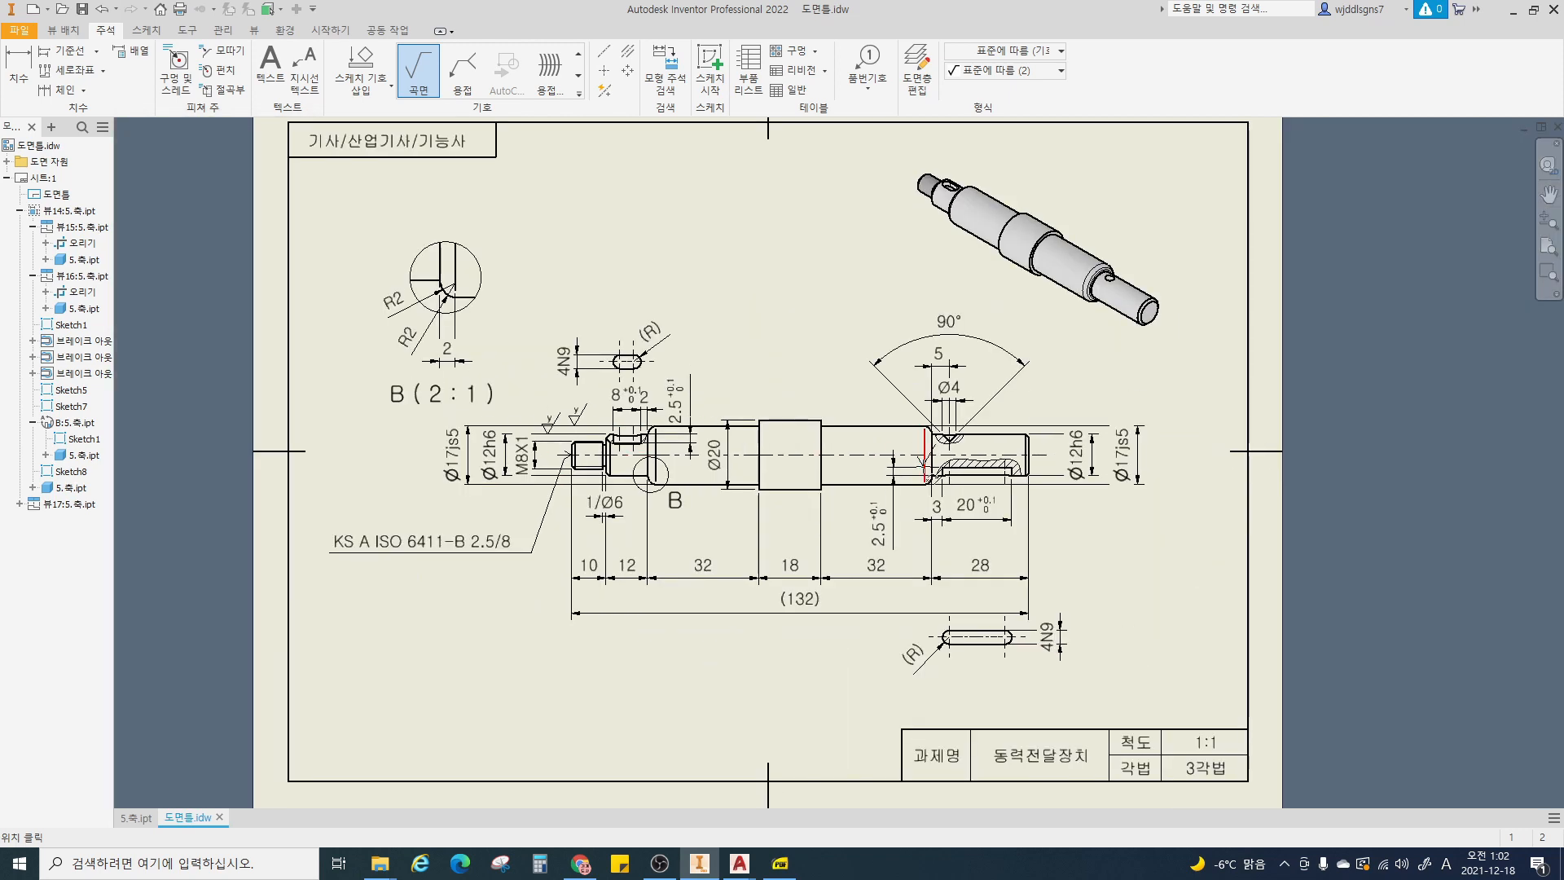
pyautogui.scroll(-5, 961, 444)
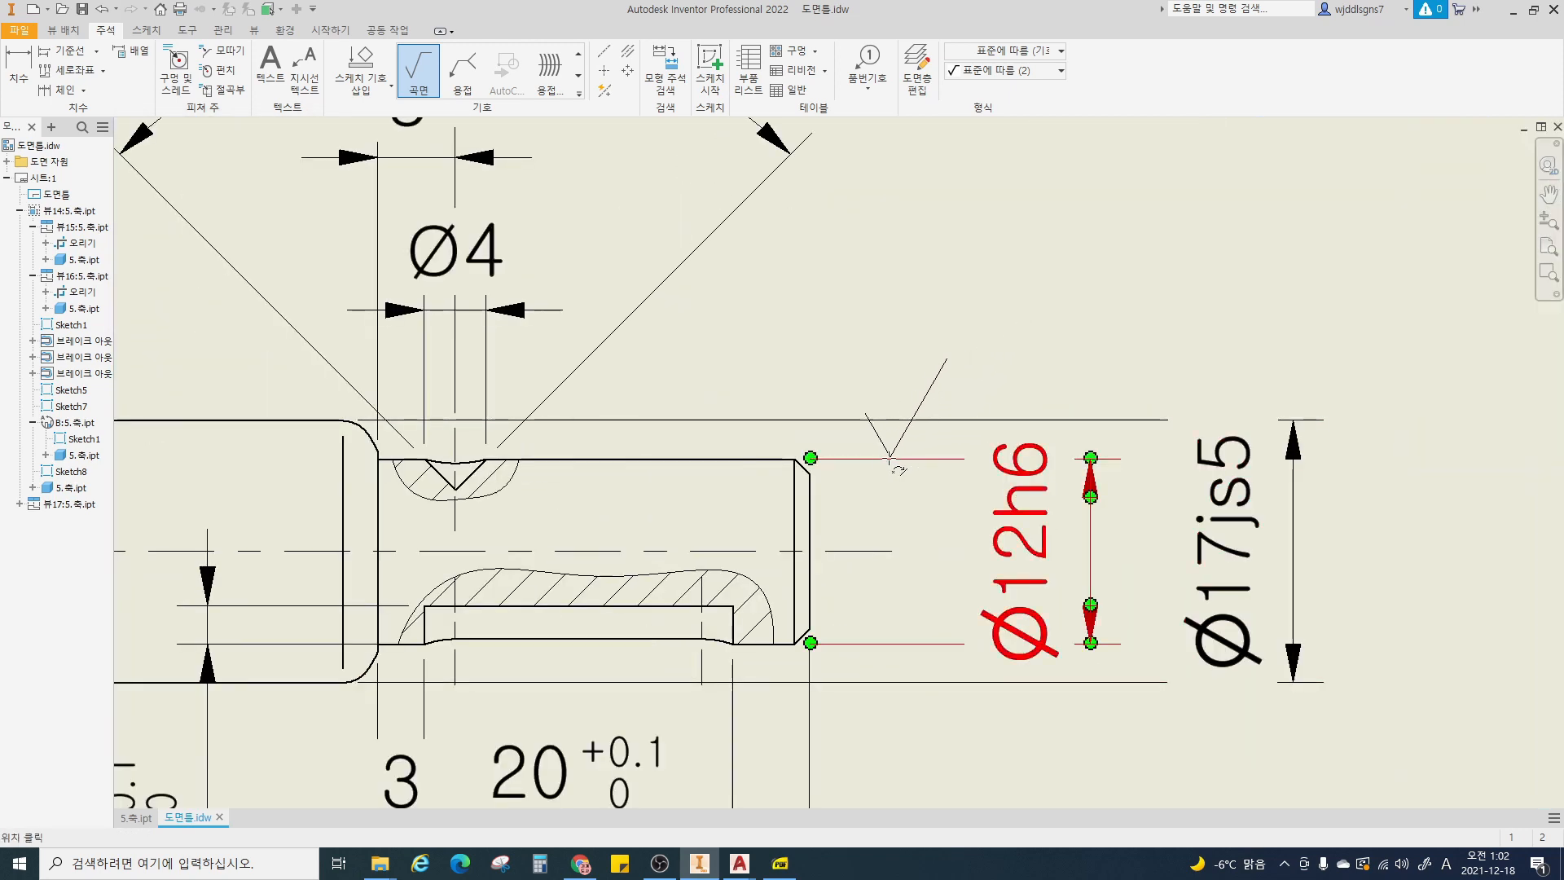
pyautogui.click(890, 458)
pyautogui.rightClick(896, 444)
pyautogui.click(929, 445)
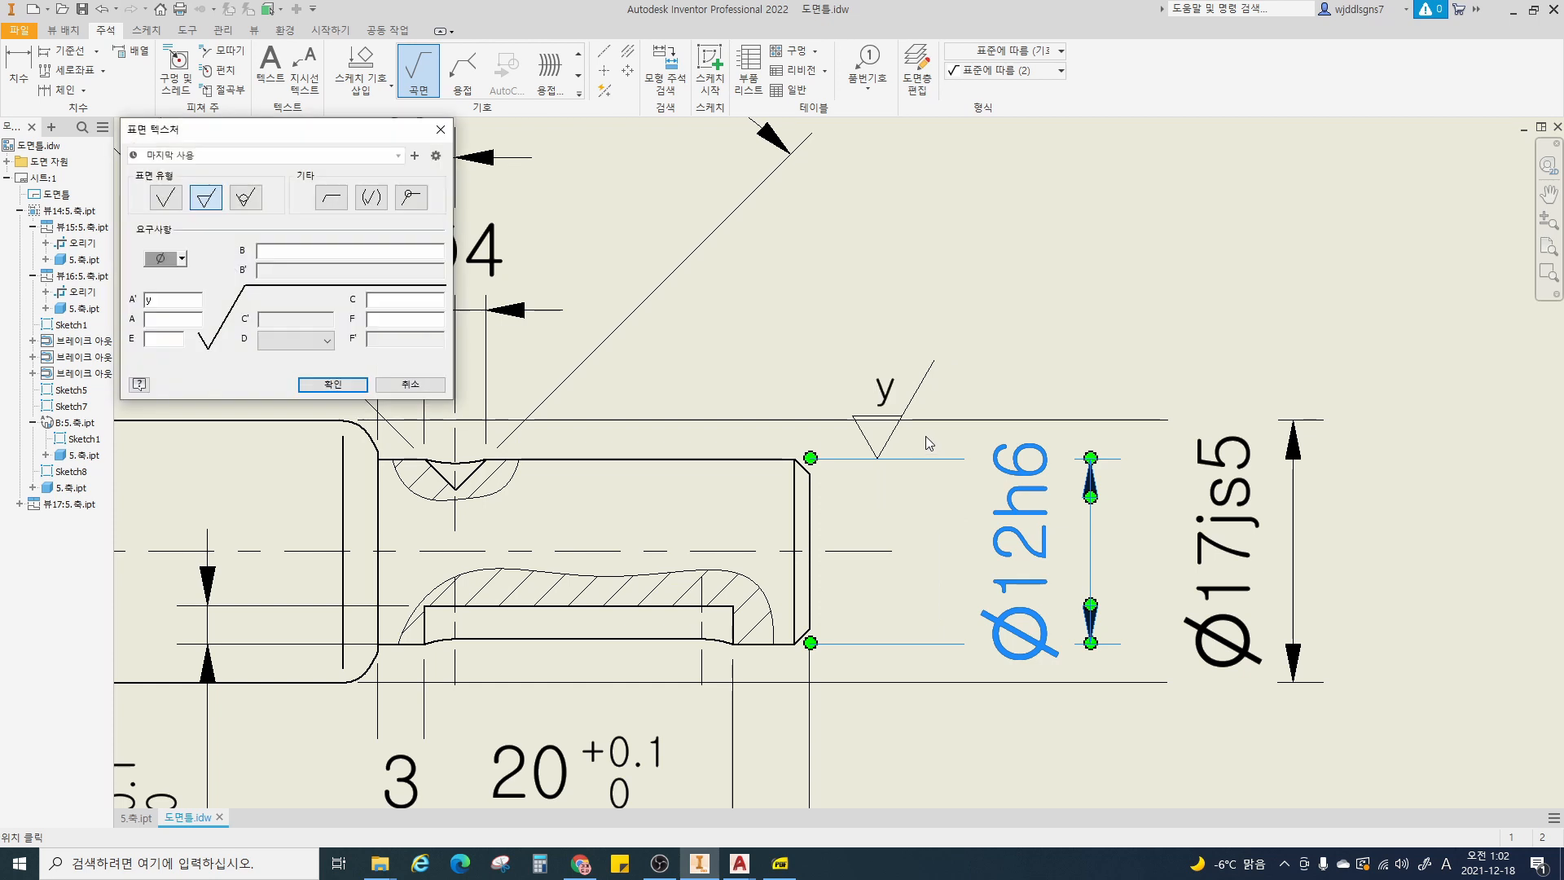
pyautogui.click(332, 384)
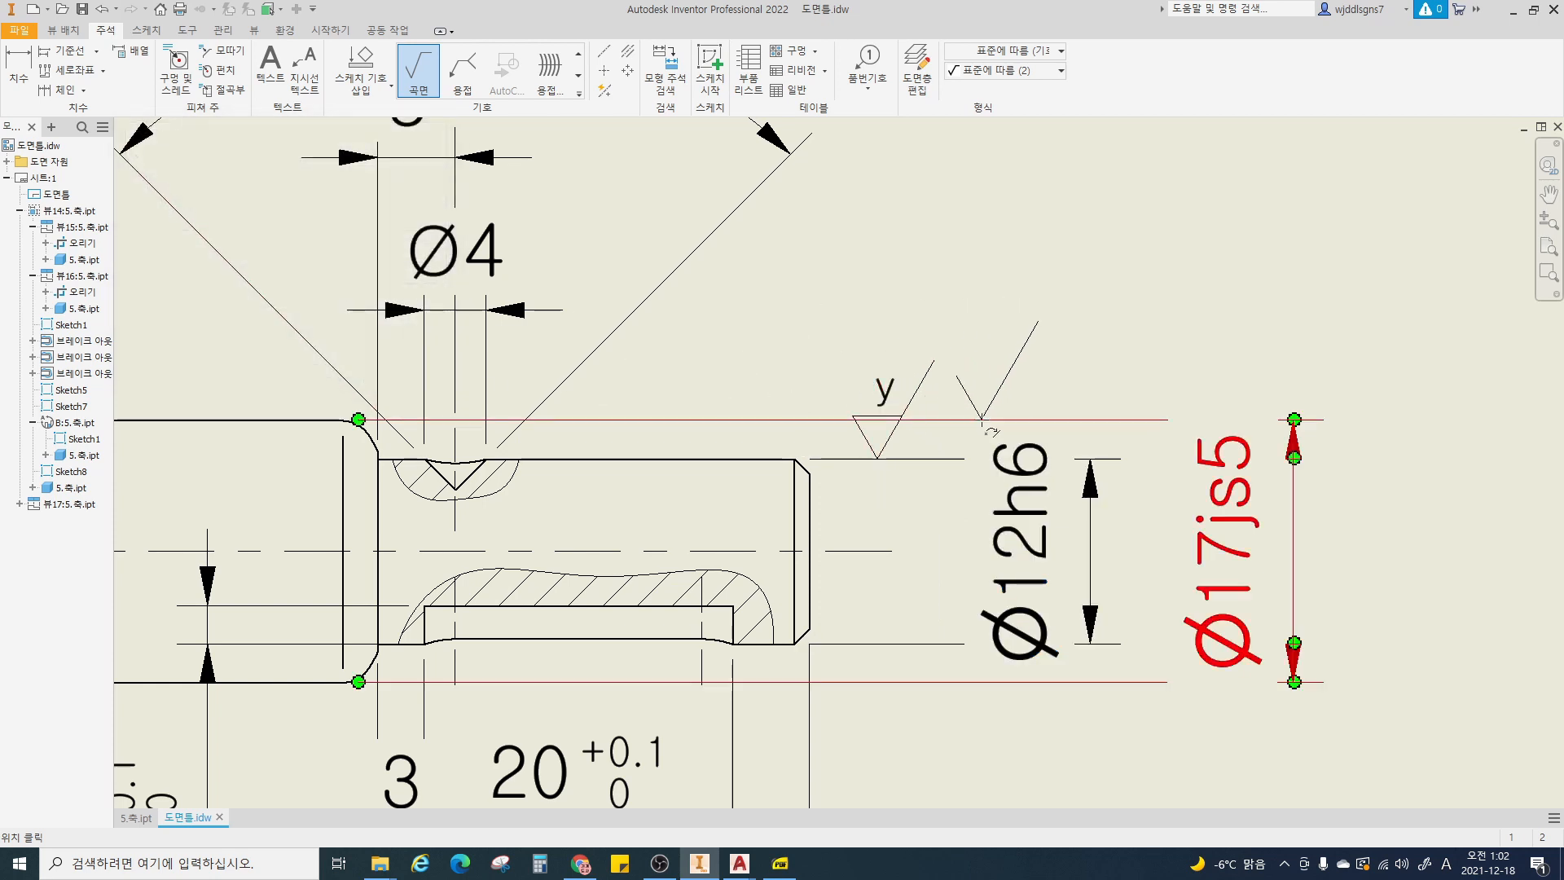
# - Place a material-removal symbol marked y on the upper Ø17js5 extension line beyond the long-keyway end and end the symbol command
pyautogui.click(983, 417)
pyautogui.rightClick(985, 403)
pyautogui.click(1023, 405)
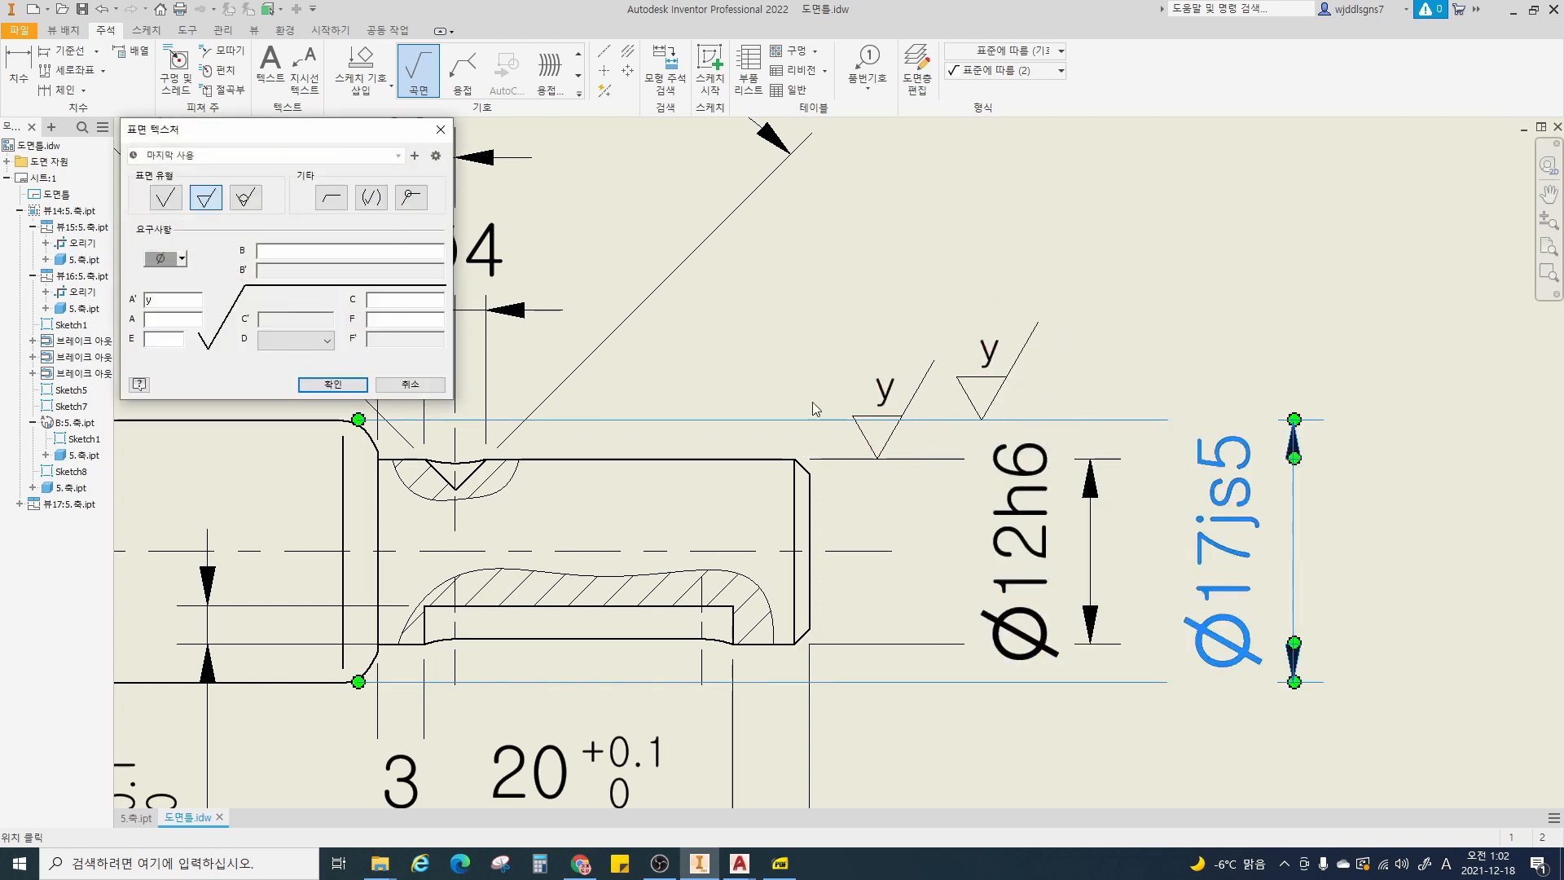
pyautogui.click(332, 383)
pyautogui.scroll(5, 1299, 538)
pyautogui.press('Escape')
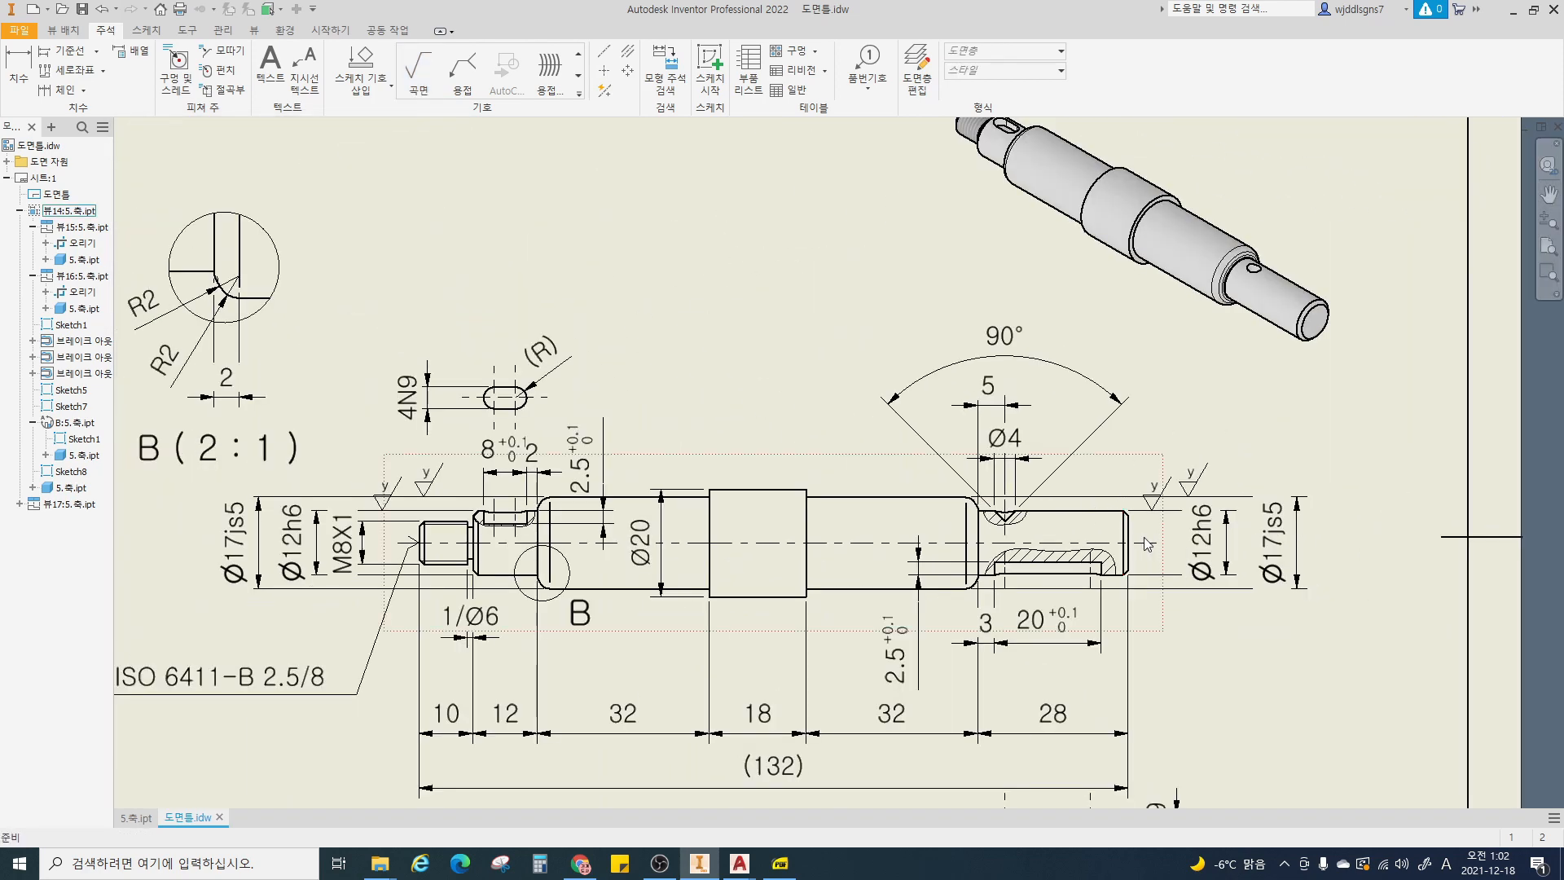
pyautogui.scroll(1, 792, 339)
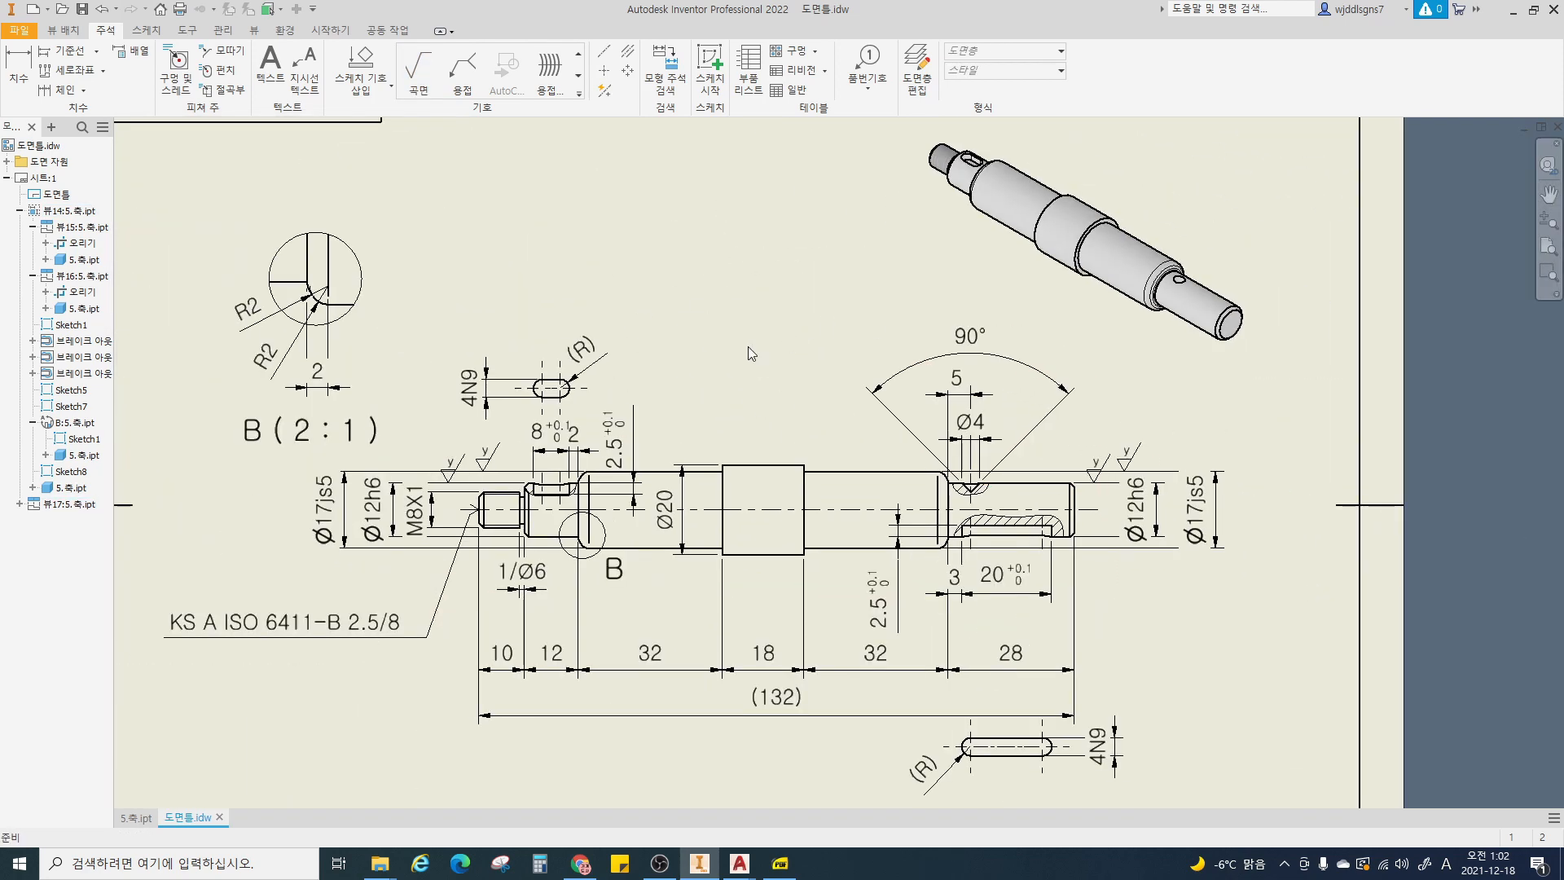
# - Place a freestanding material-removal symbol marked x above the short keyway view, using surface texture style 5
pyautogui.click(425, 80)
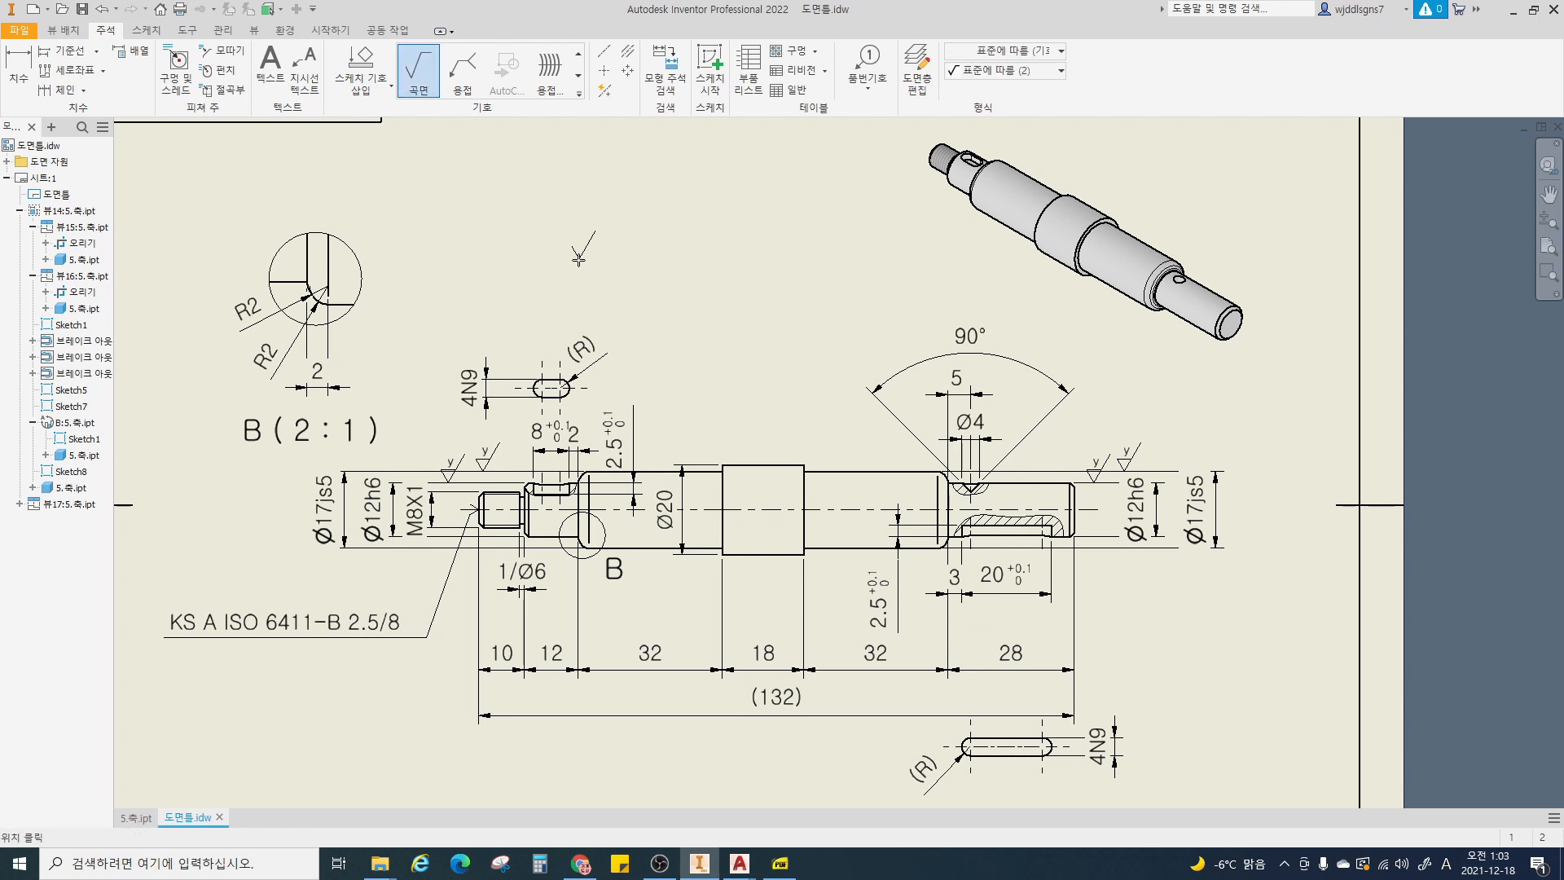
pyautogui.click(1019, 72)
pyautogui.click(996, 120)
pyautogui.click(594, 259)
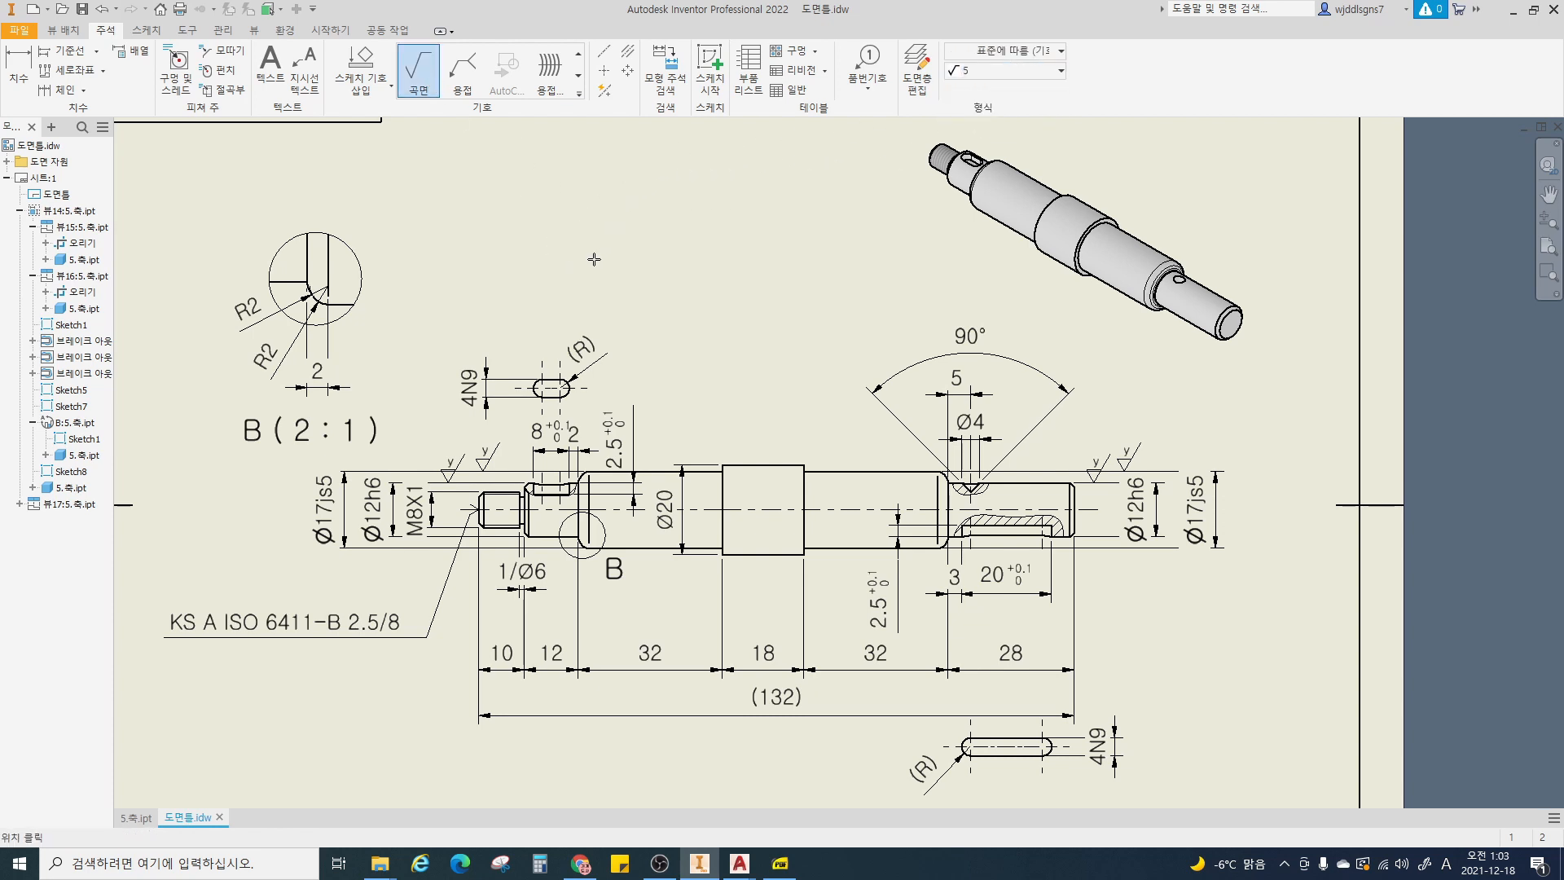
pyautogui.rightClick(604, 250)
pyautogui.click(664, 251)
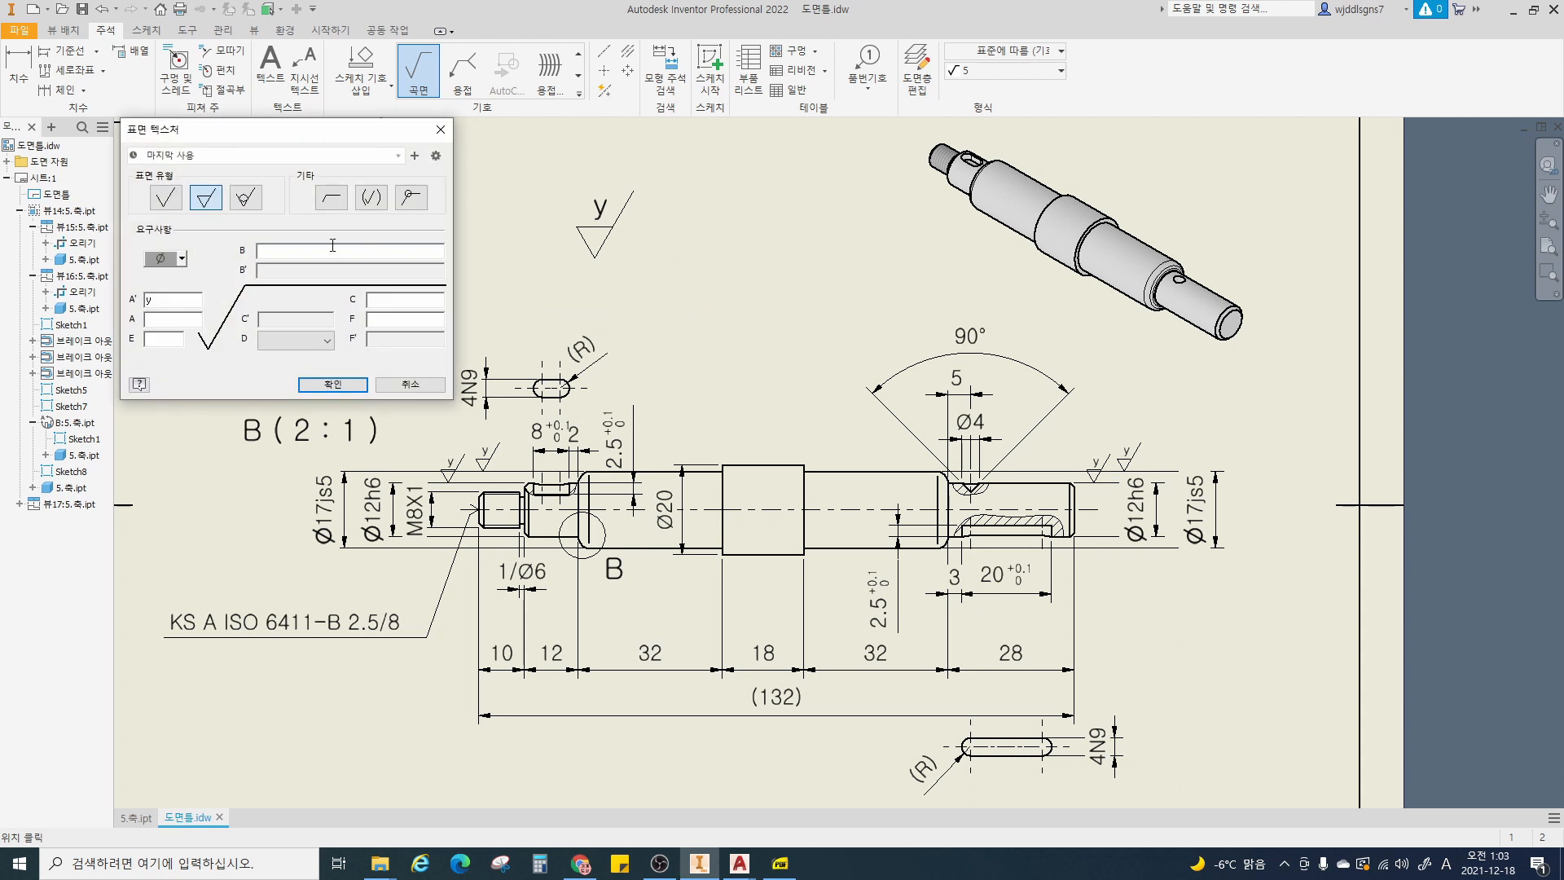
pyautogui.write('X')
pyautogui.click(332, 384)
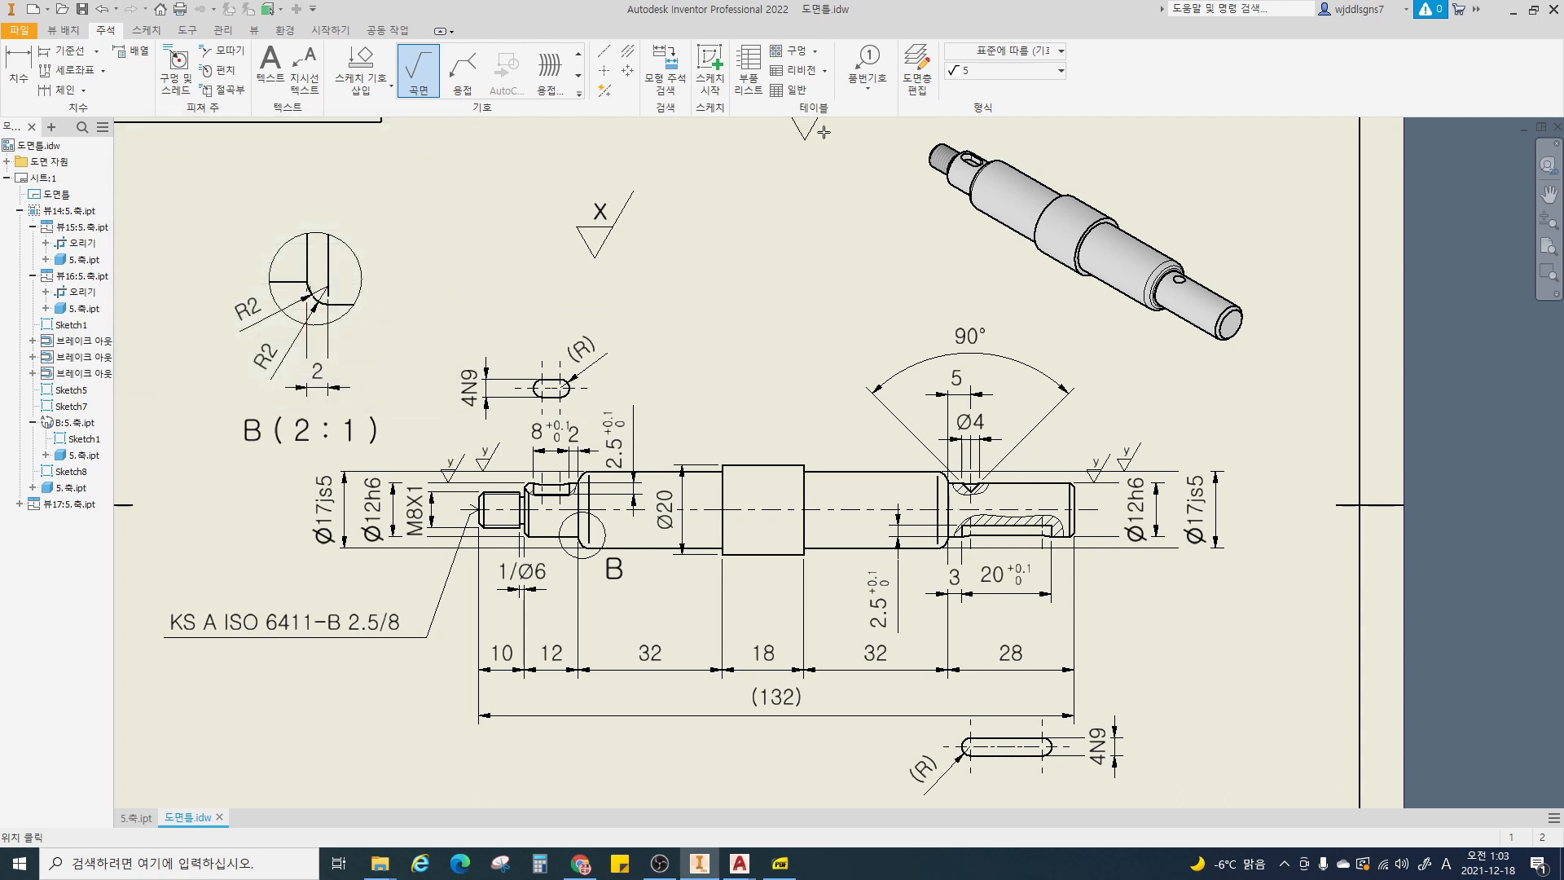
# - Place a second freestanding style 5 material-removal symbol marked y beside the x symbol
pyautogui.rightClick(686, 253)
pyautogui.click(746, 253)
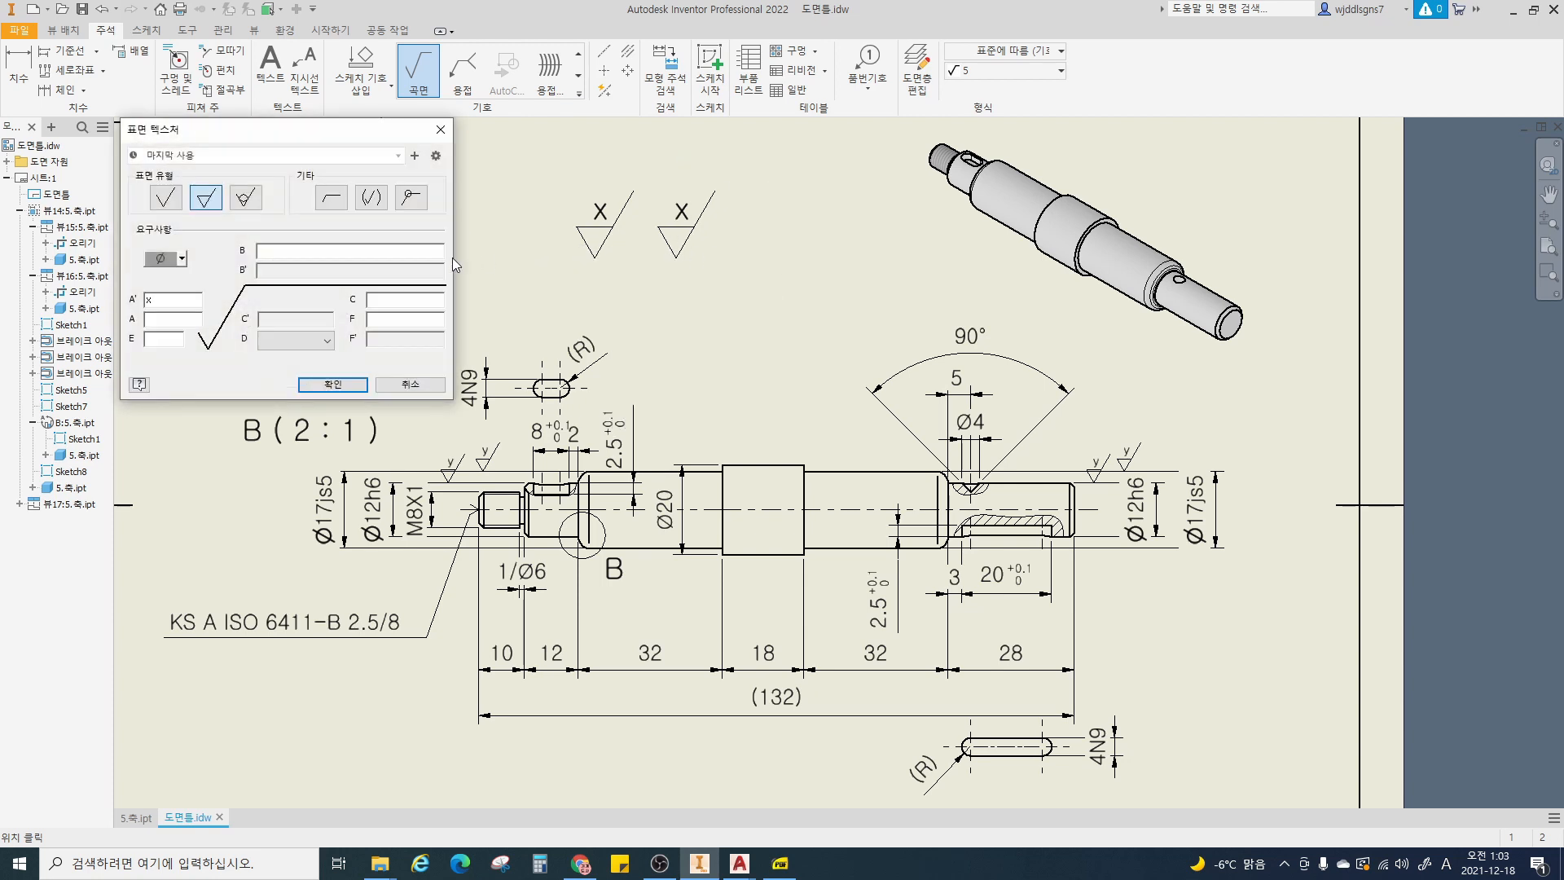
pyautogui.write('y')
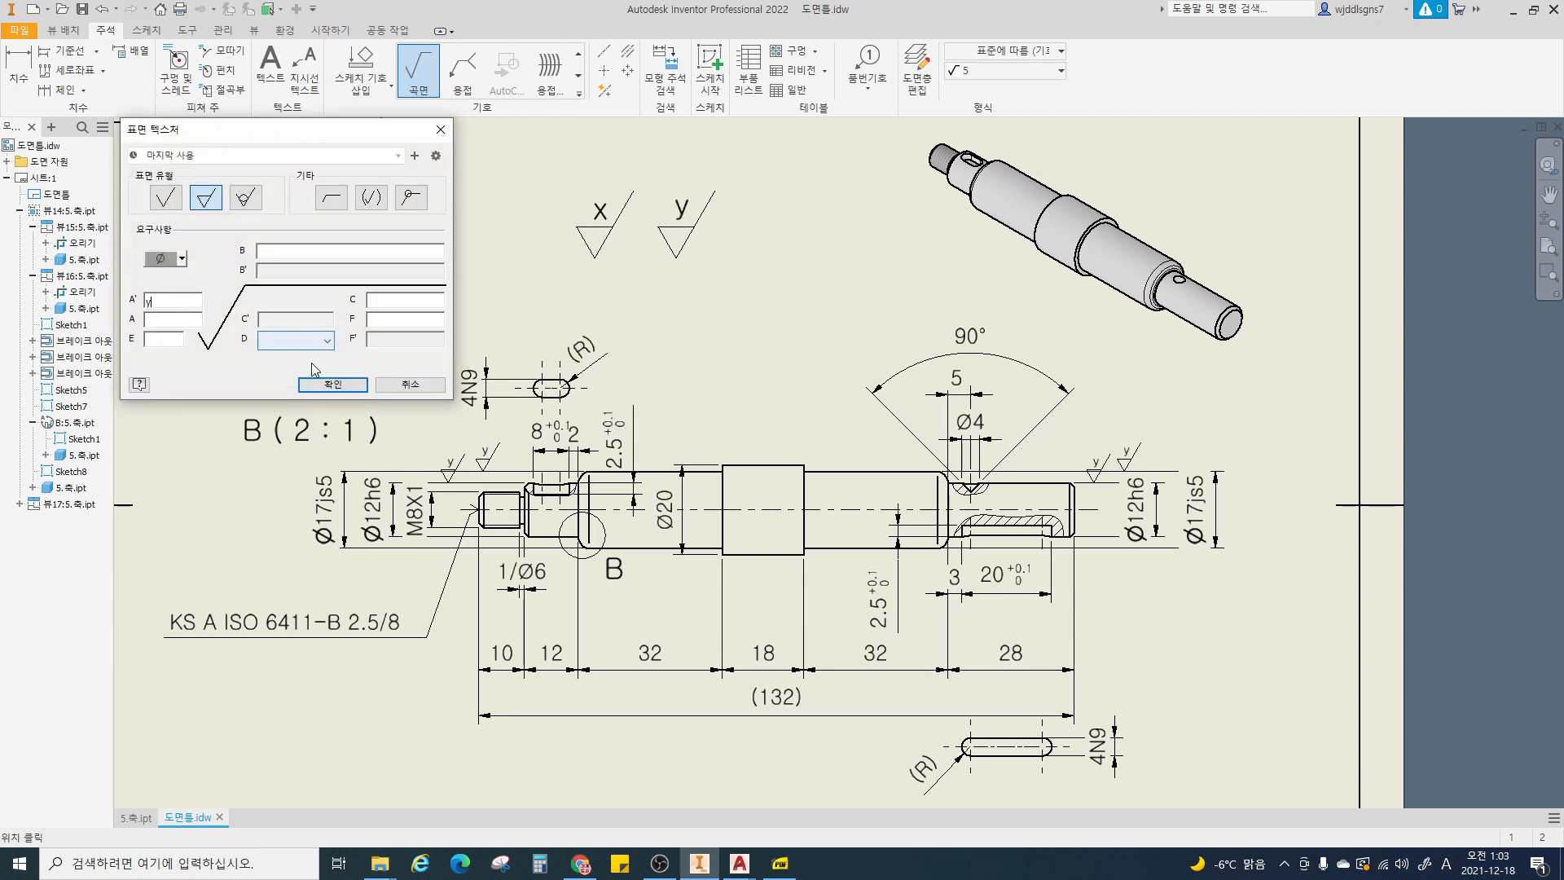
pyautogui.click(332, 384)
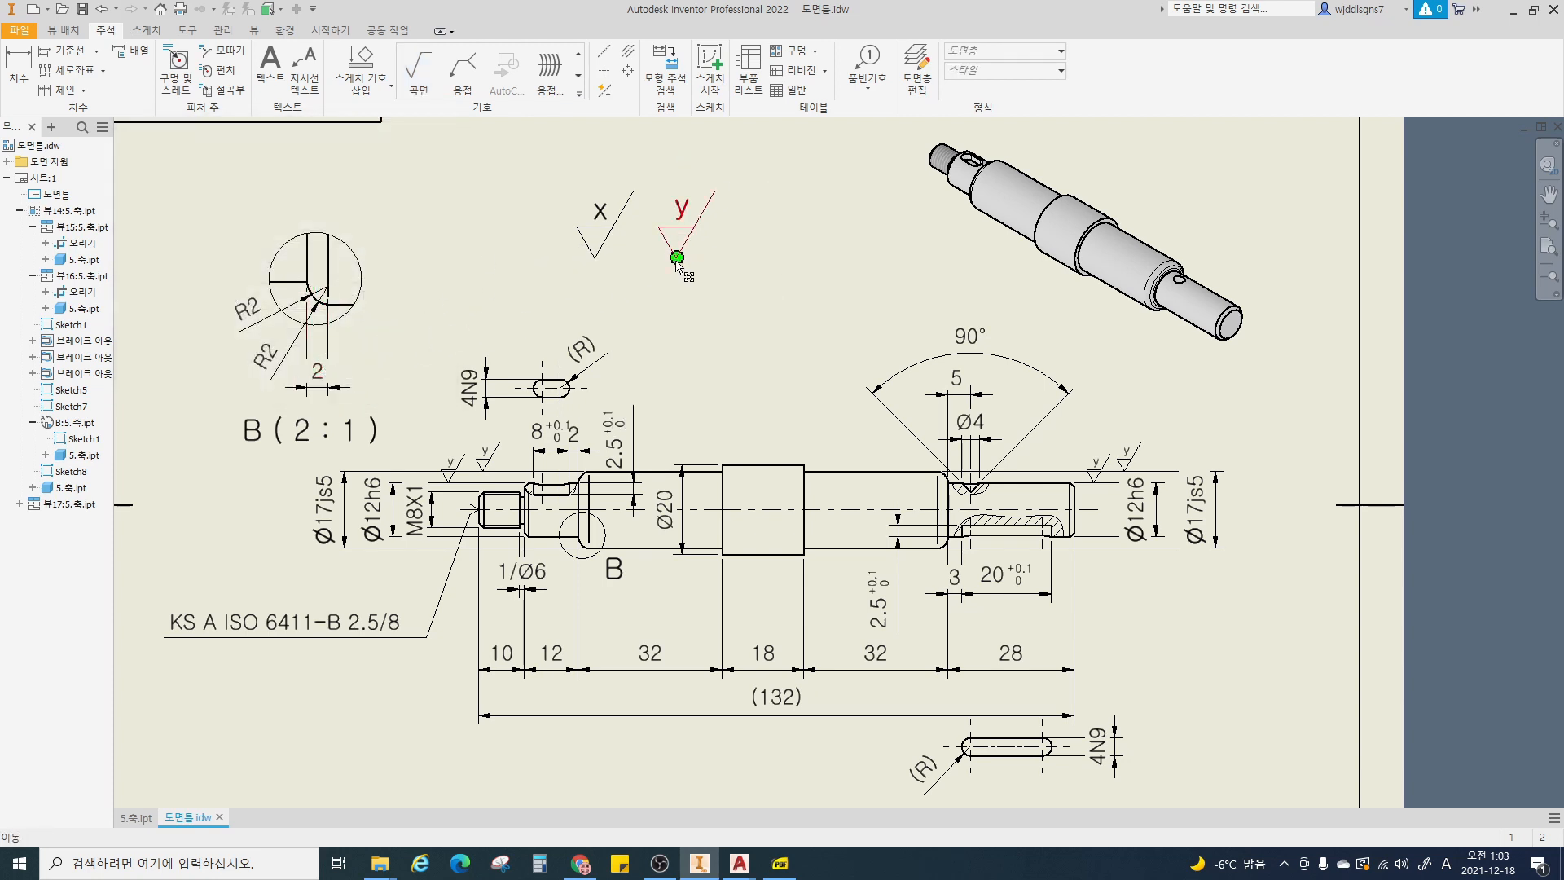
# - Move the freestanding y symbol slightly down to bring it level with the x symbol
pyautogui.scroll(2, 657, 254)
pyautogui.scroll(1, 657, 254)
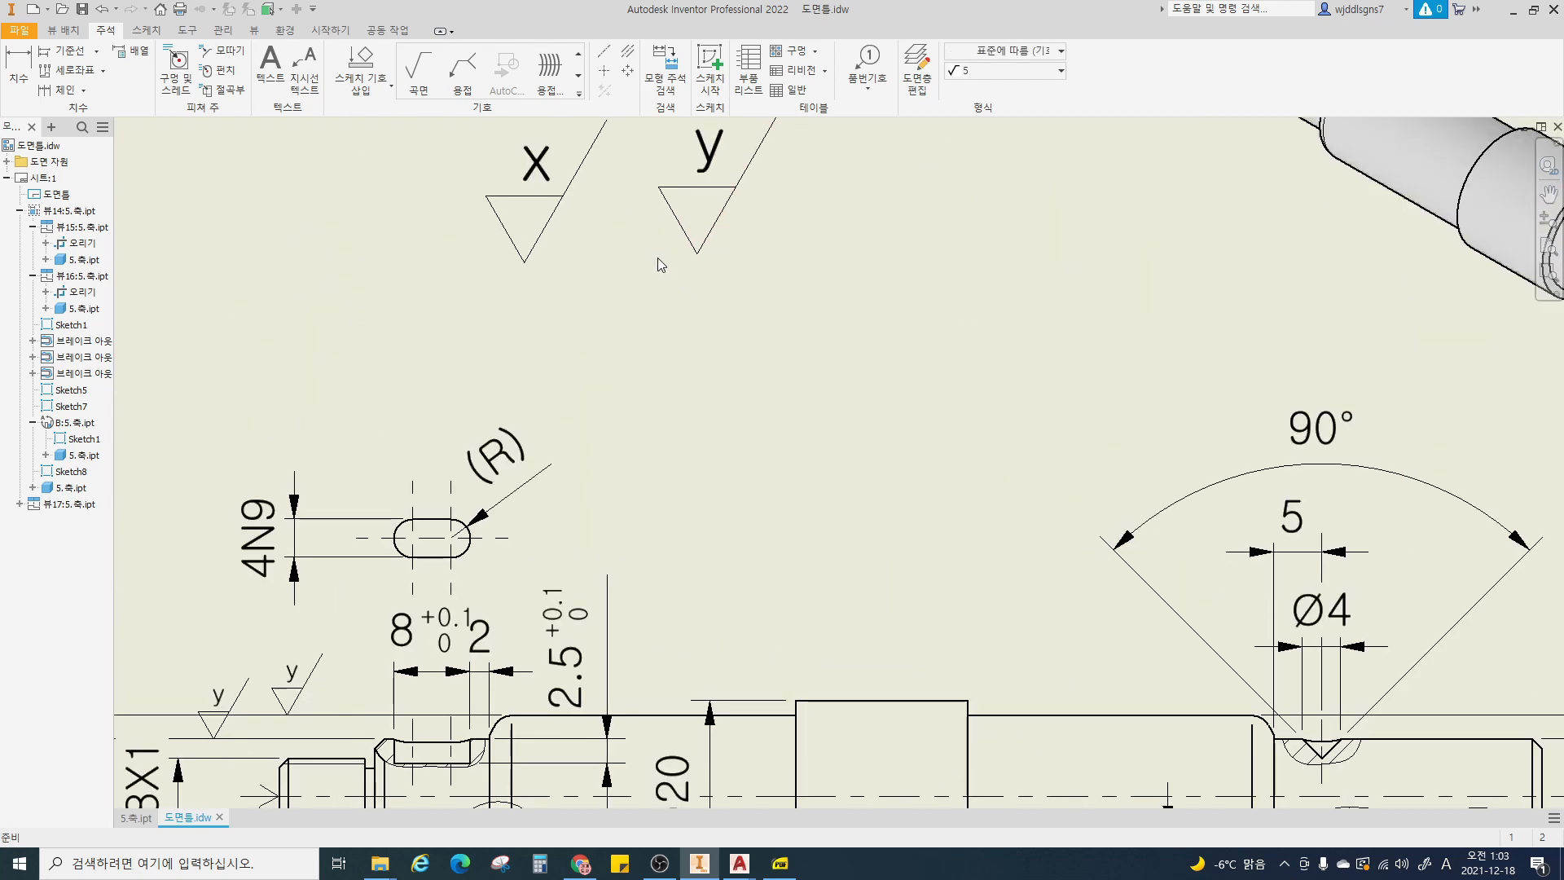
pyautogui.moveTo(657, 258); pyautogui.dragTo(661, 309, button='middle')
pyautogui.moveTo(702, 304); pyautogui.dragTo(701, 312)
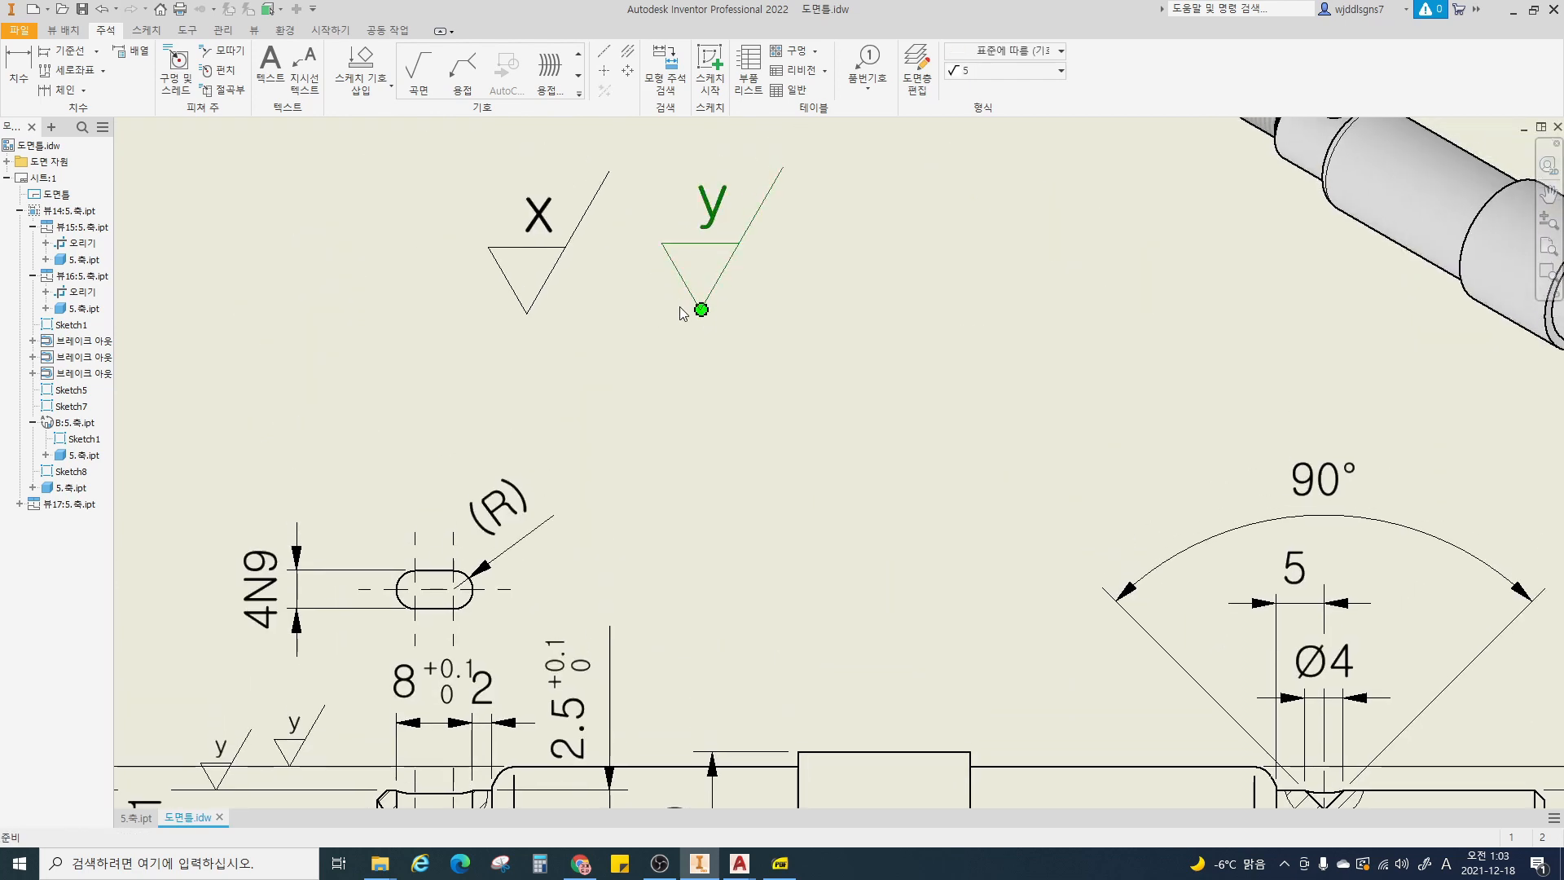
# - Start a text note beside the freestanding x symbol, on the side away from y, and enter the circled number ⑤
pyautogui.scroll(-2, 784, 371)
pyautogui.scroll(2, 784, 375)
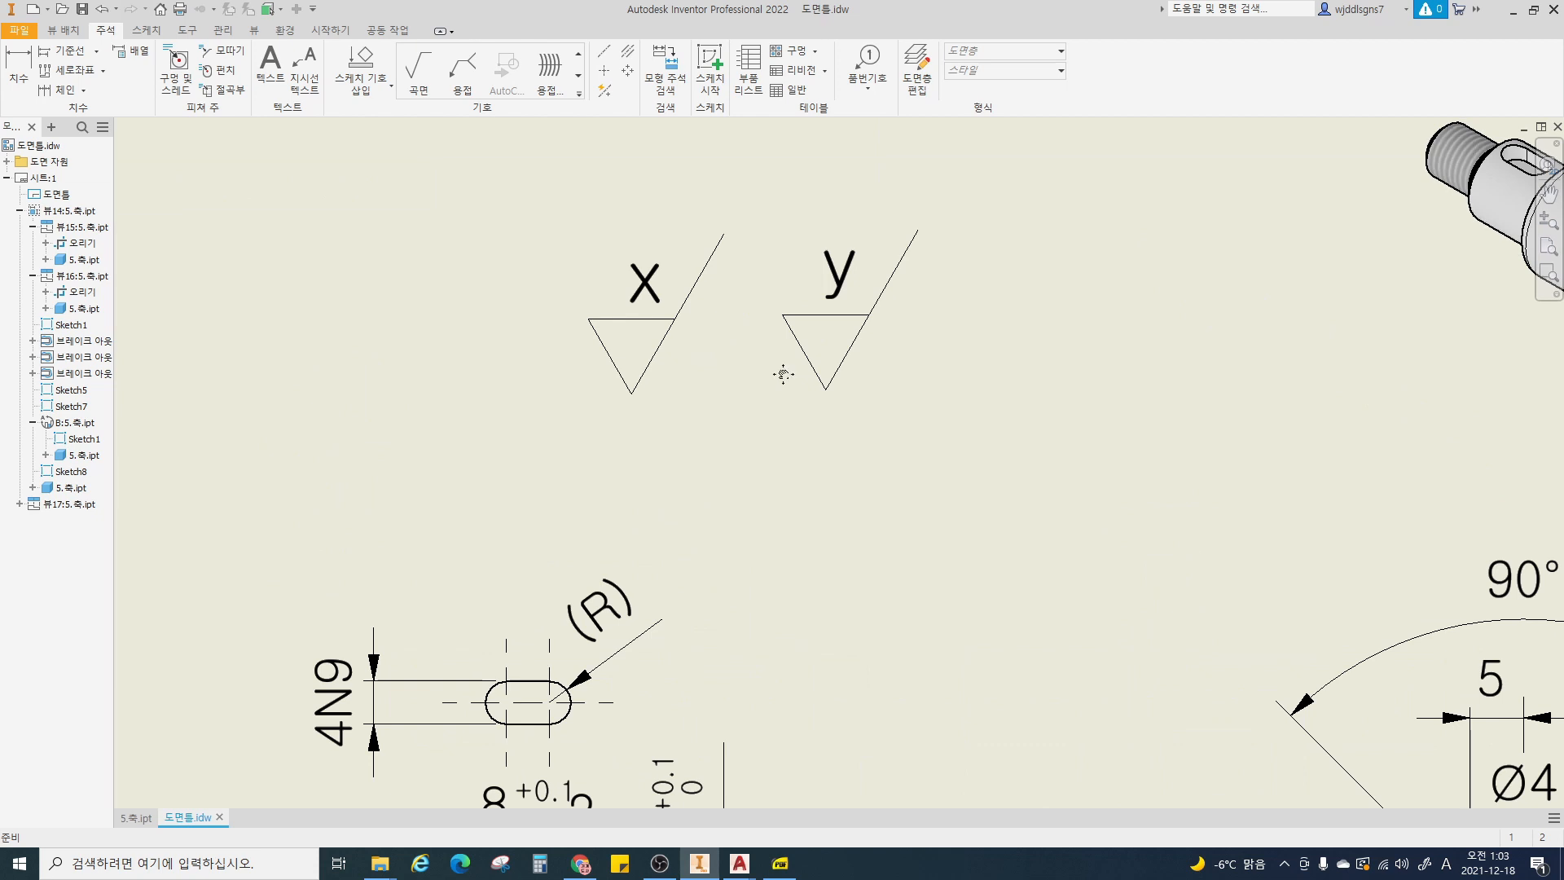
pyautogui.scroll(-2, 783, 374)
pyautogui.click(271, 66)
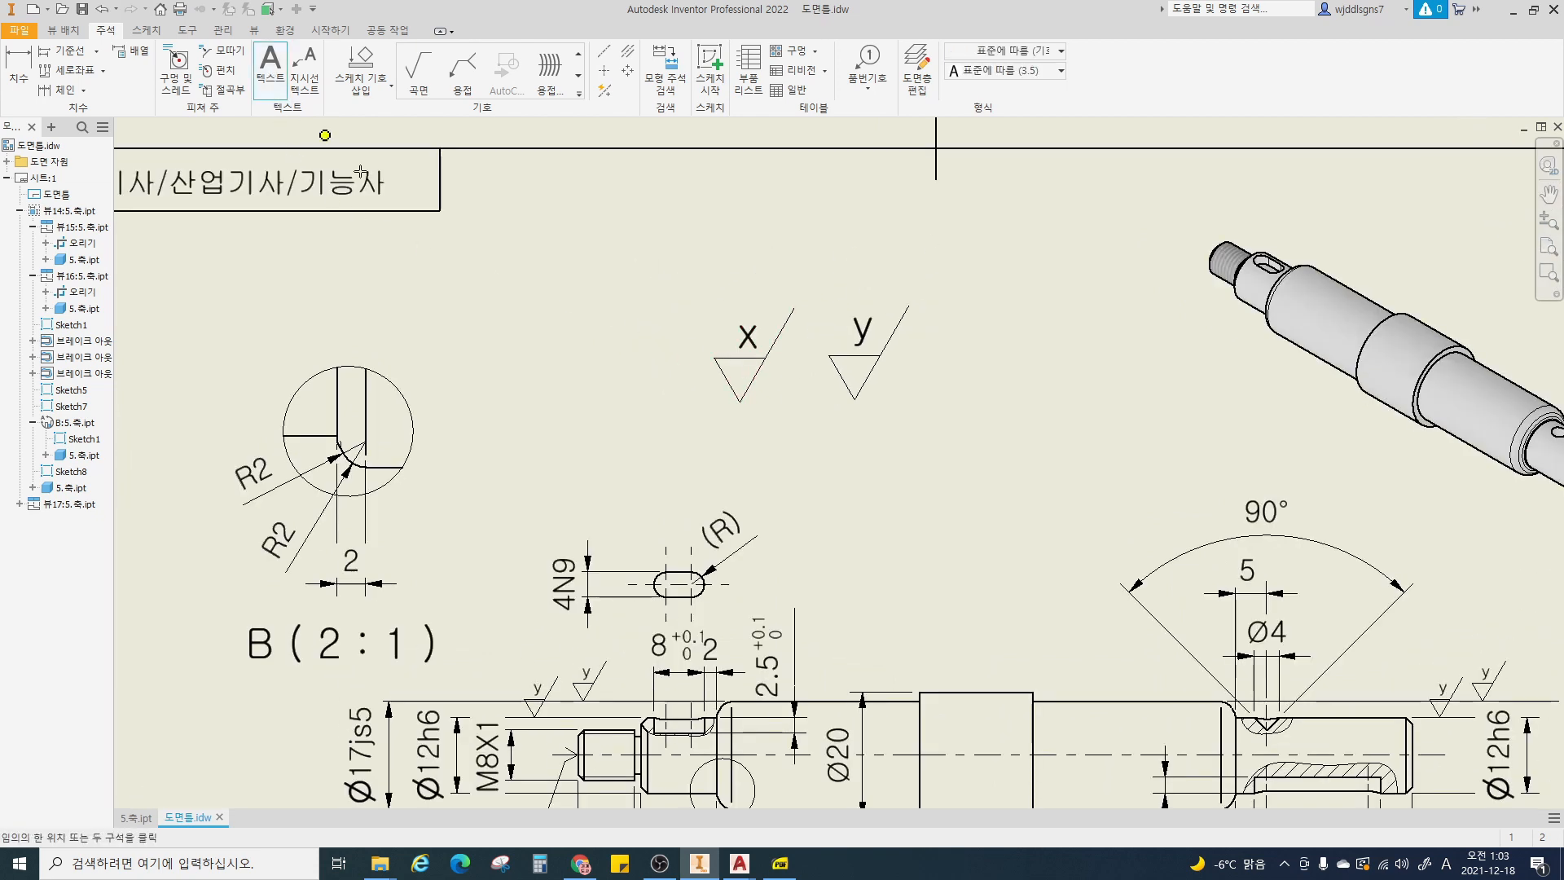
pyautogui.click(653, 379)
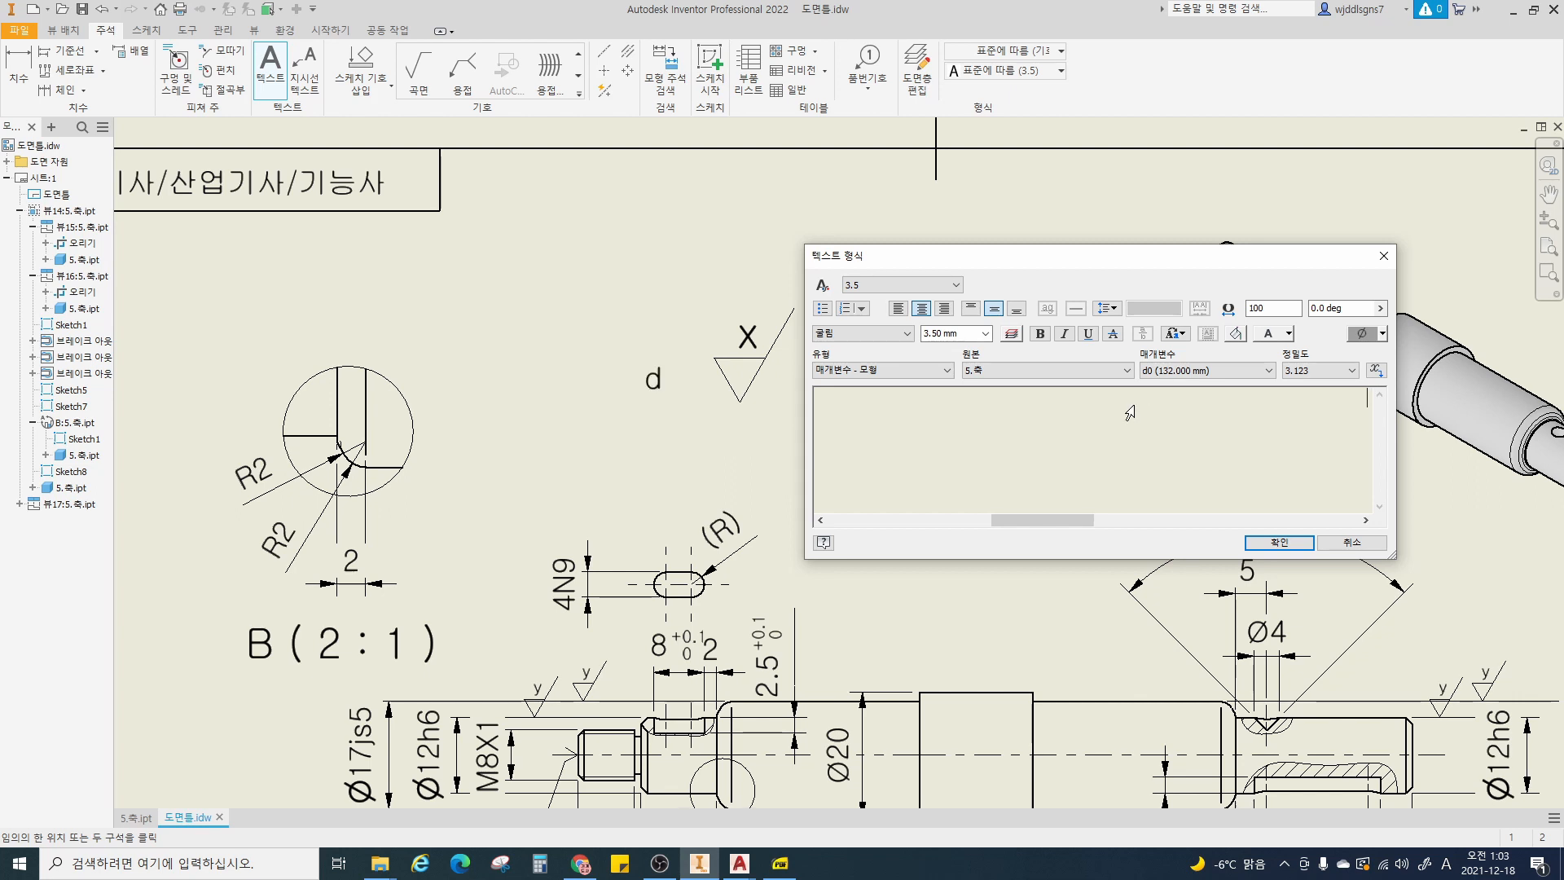
pyautogui.press('Hangul_Hanja')
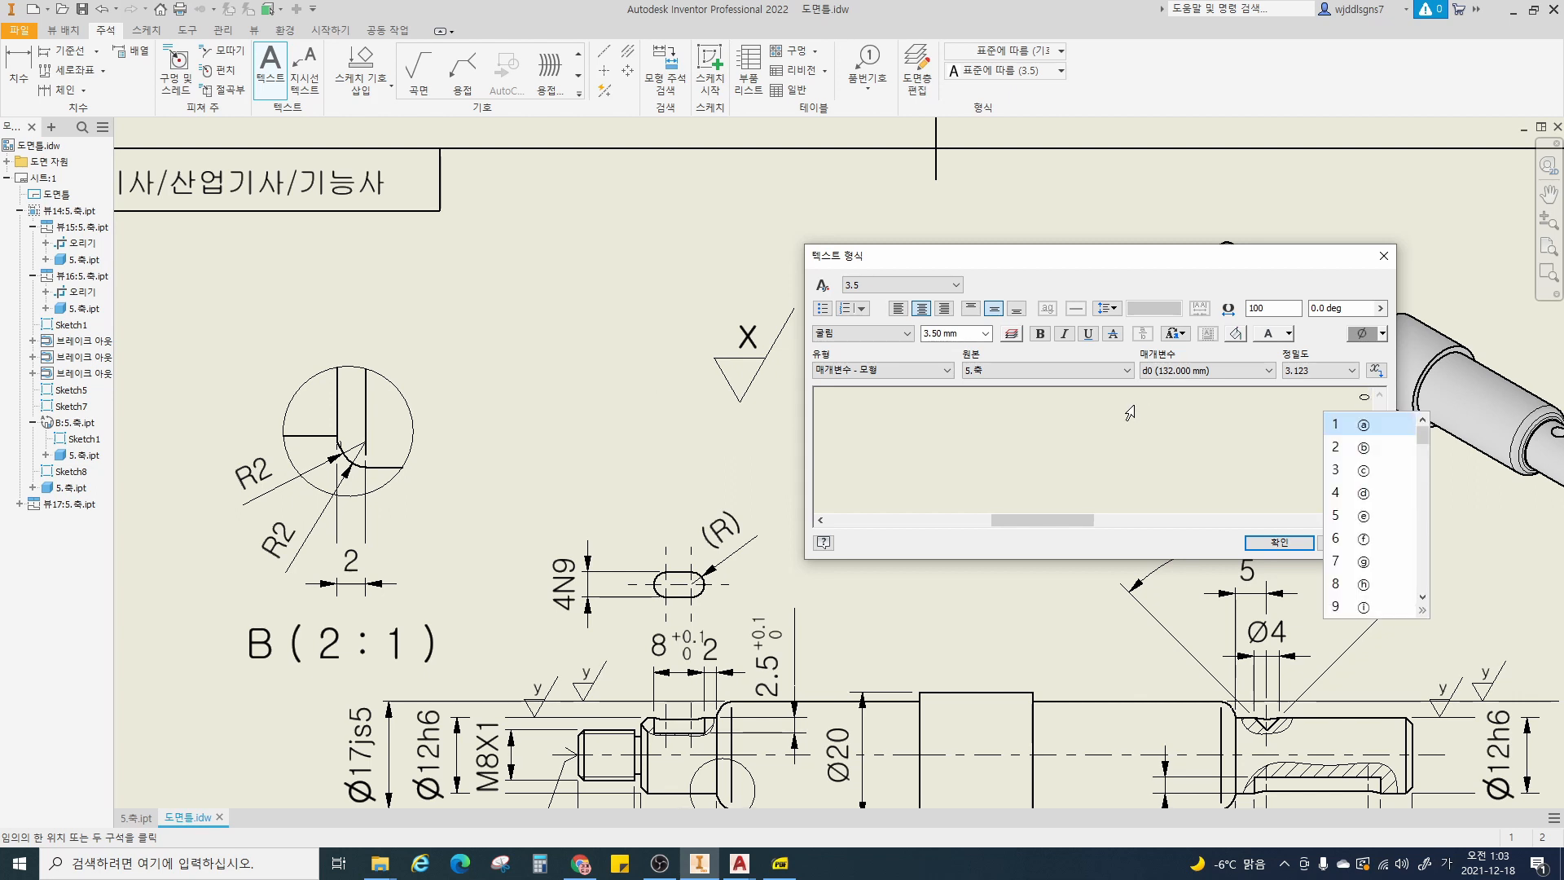
pyautogui.press('Tab')
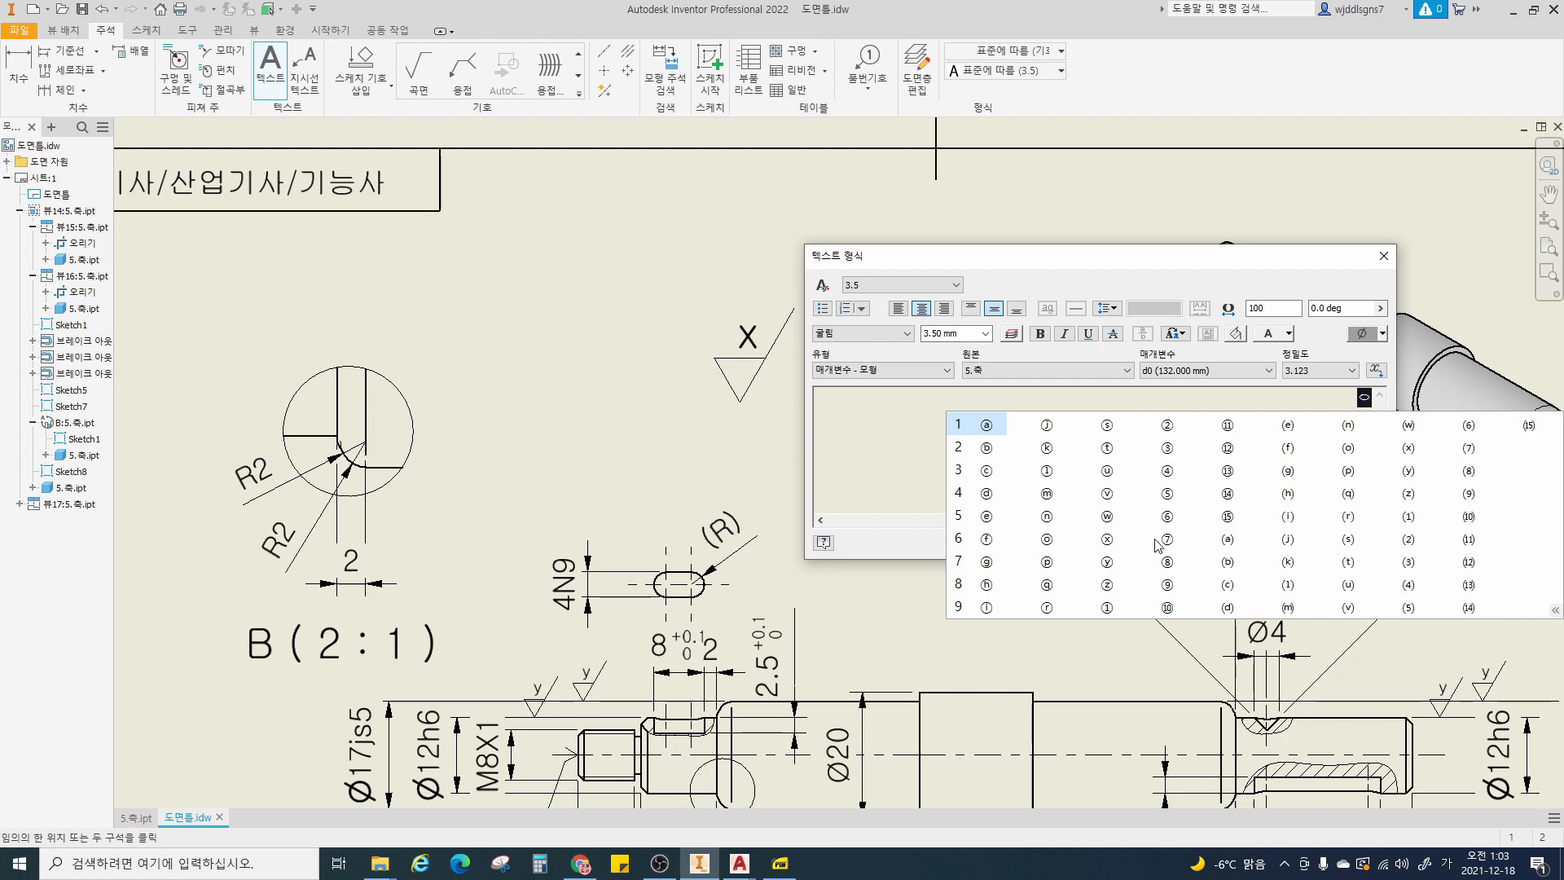
pyautogui.click(1169, 495)
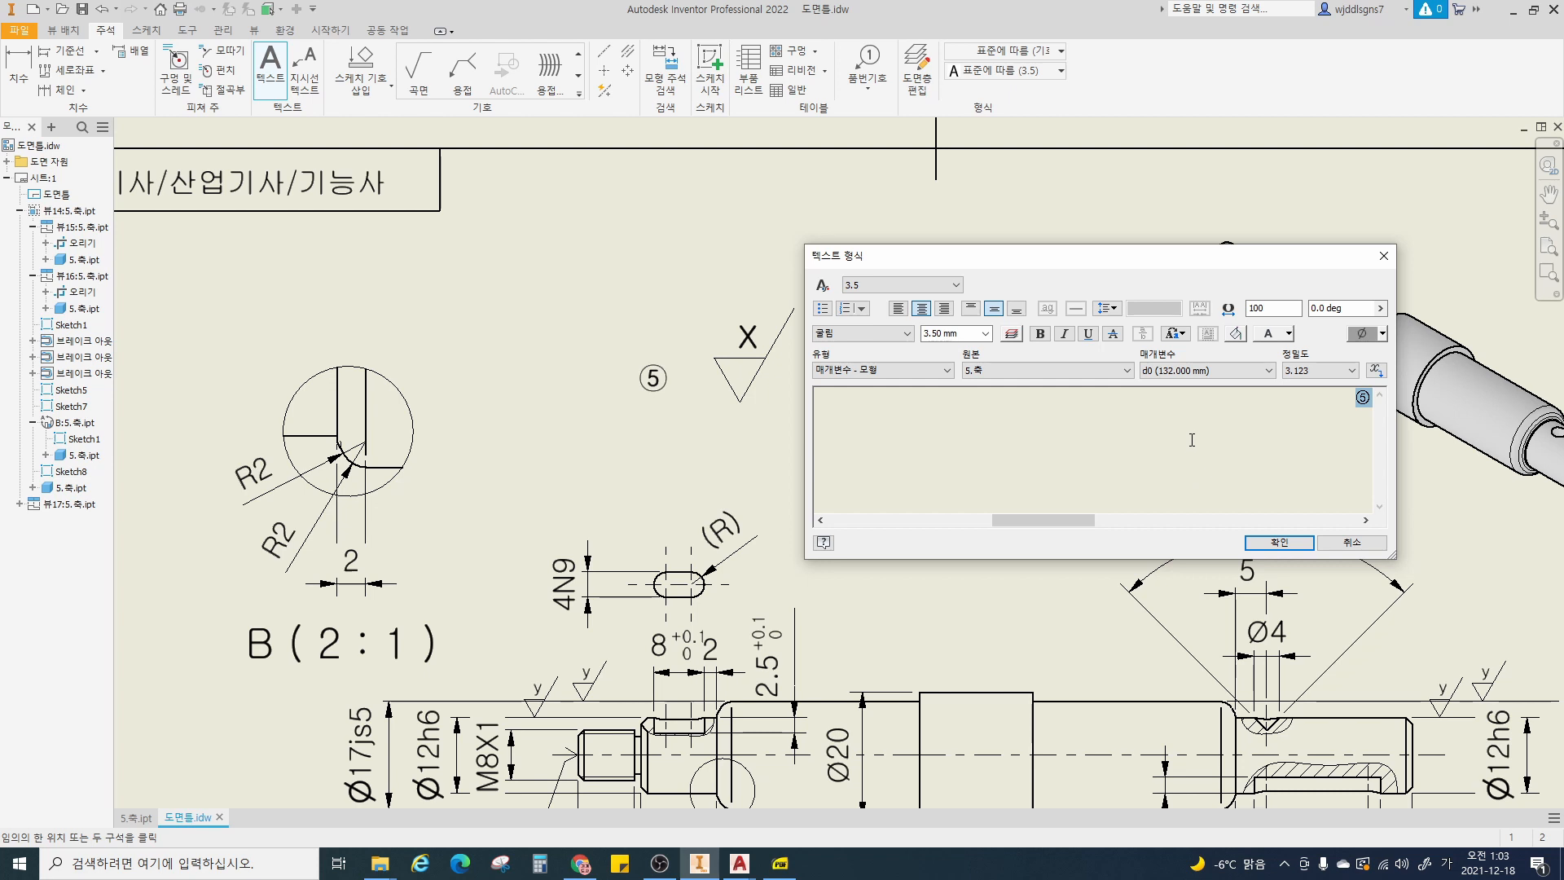
# - Set the circled 5 note's text height to 7 mm and move it slightly up to align with the x symbol
pyautogui.click(964, 334)
pyautogui.write('7')
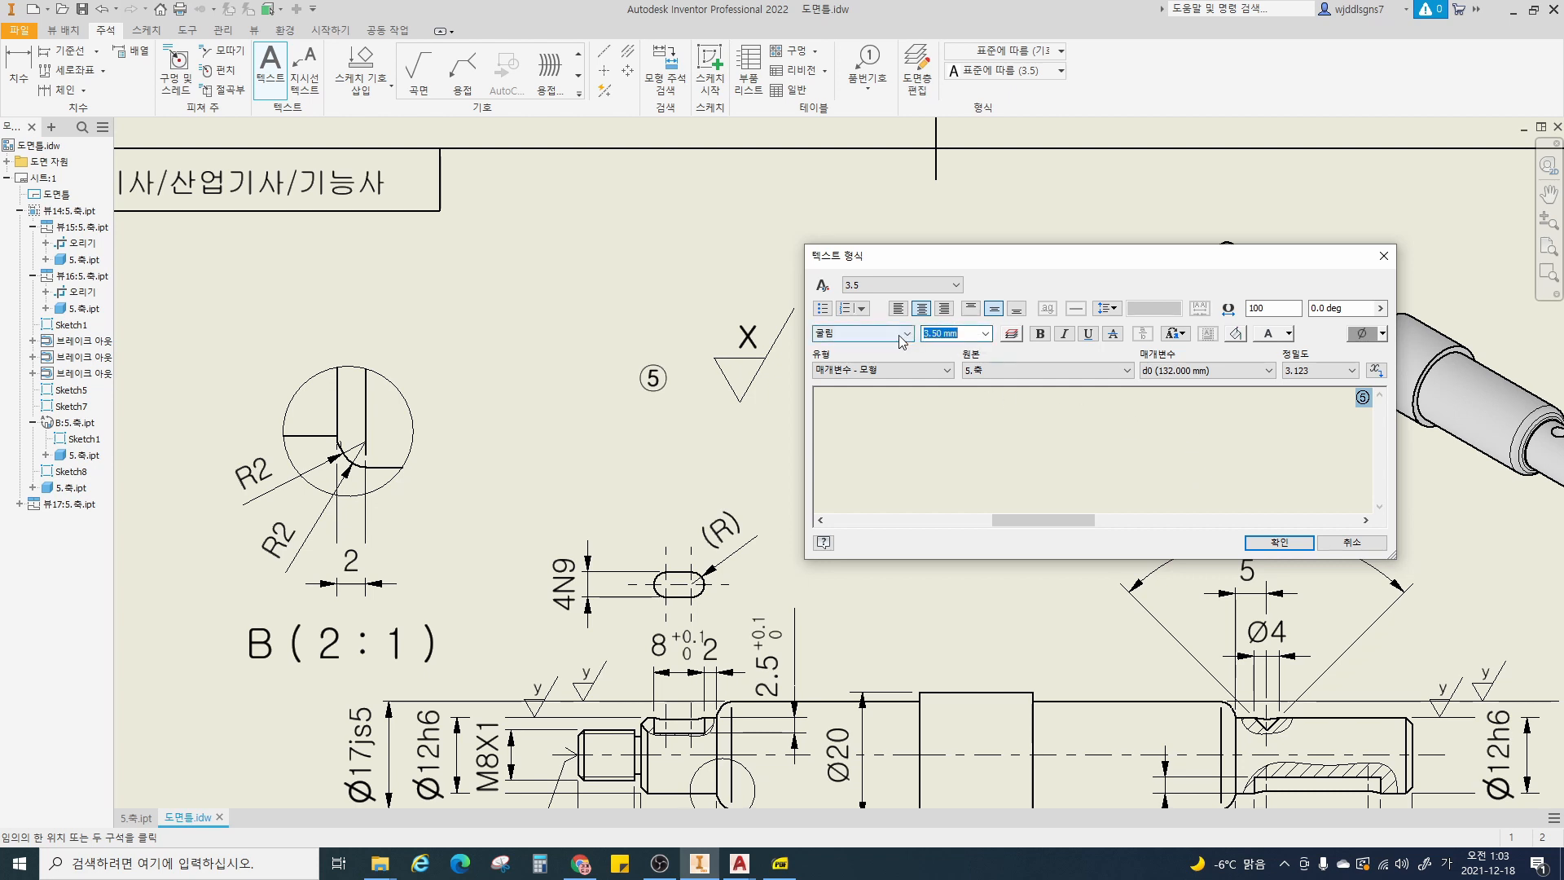
pyautogui.click(1279, 542)
pyautogui.moveTo(653, 385); pyautogui.dragTo(654, 371)
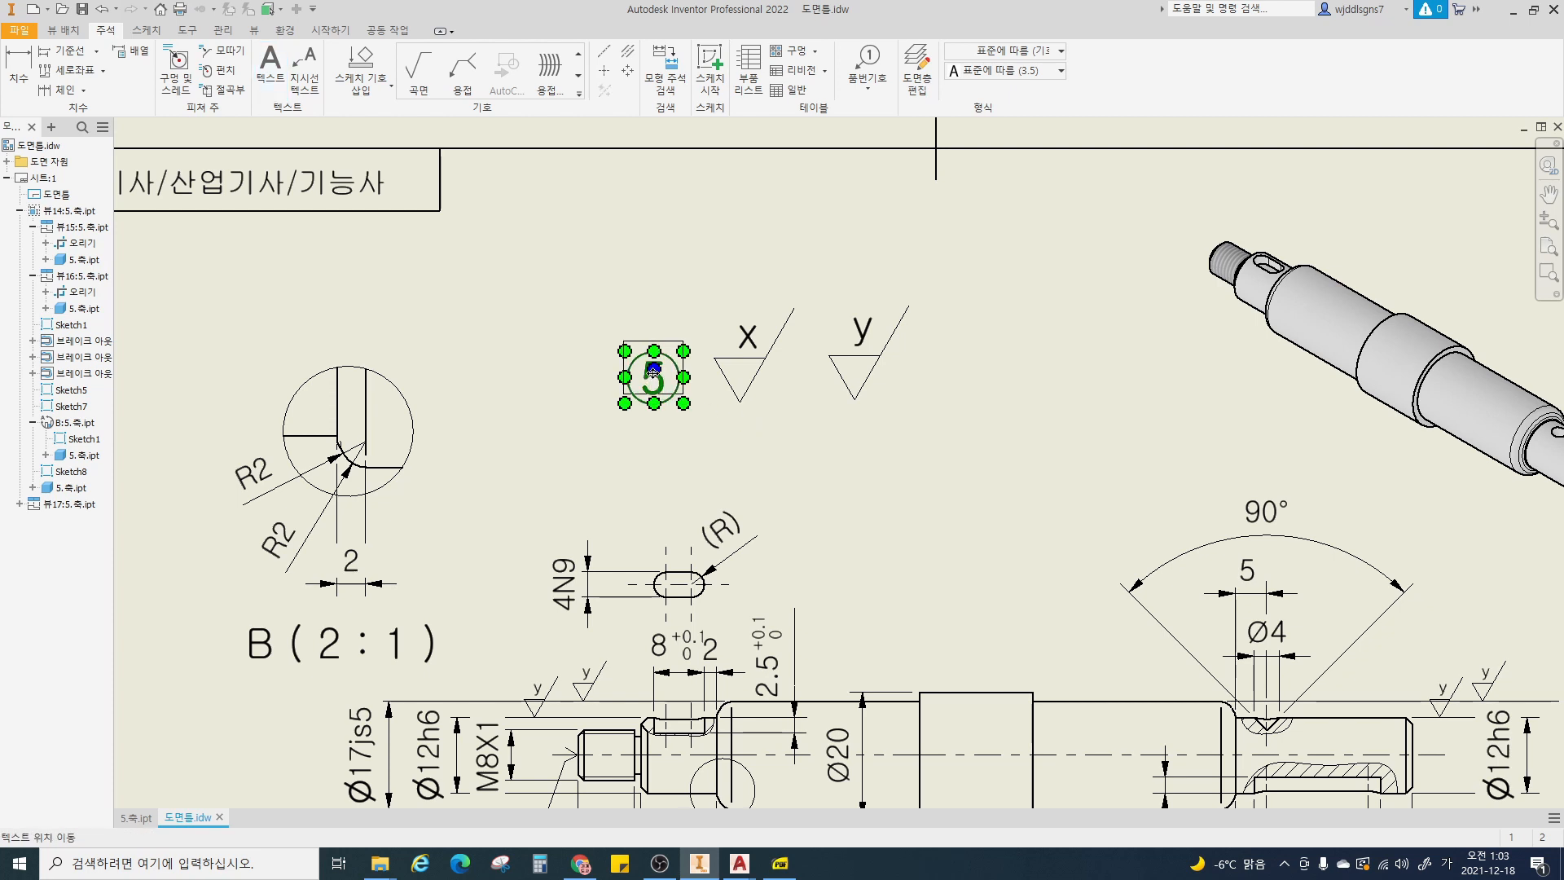
# - Add an enlarged text note of parentheses with a gap between them and position it around the freestanding y symbol
pyautogui.click(268, 73)
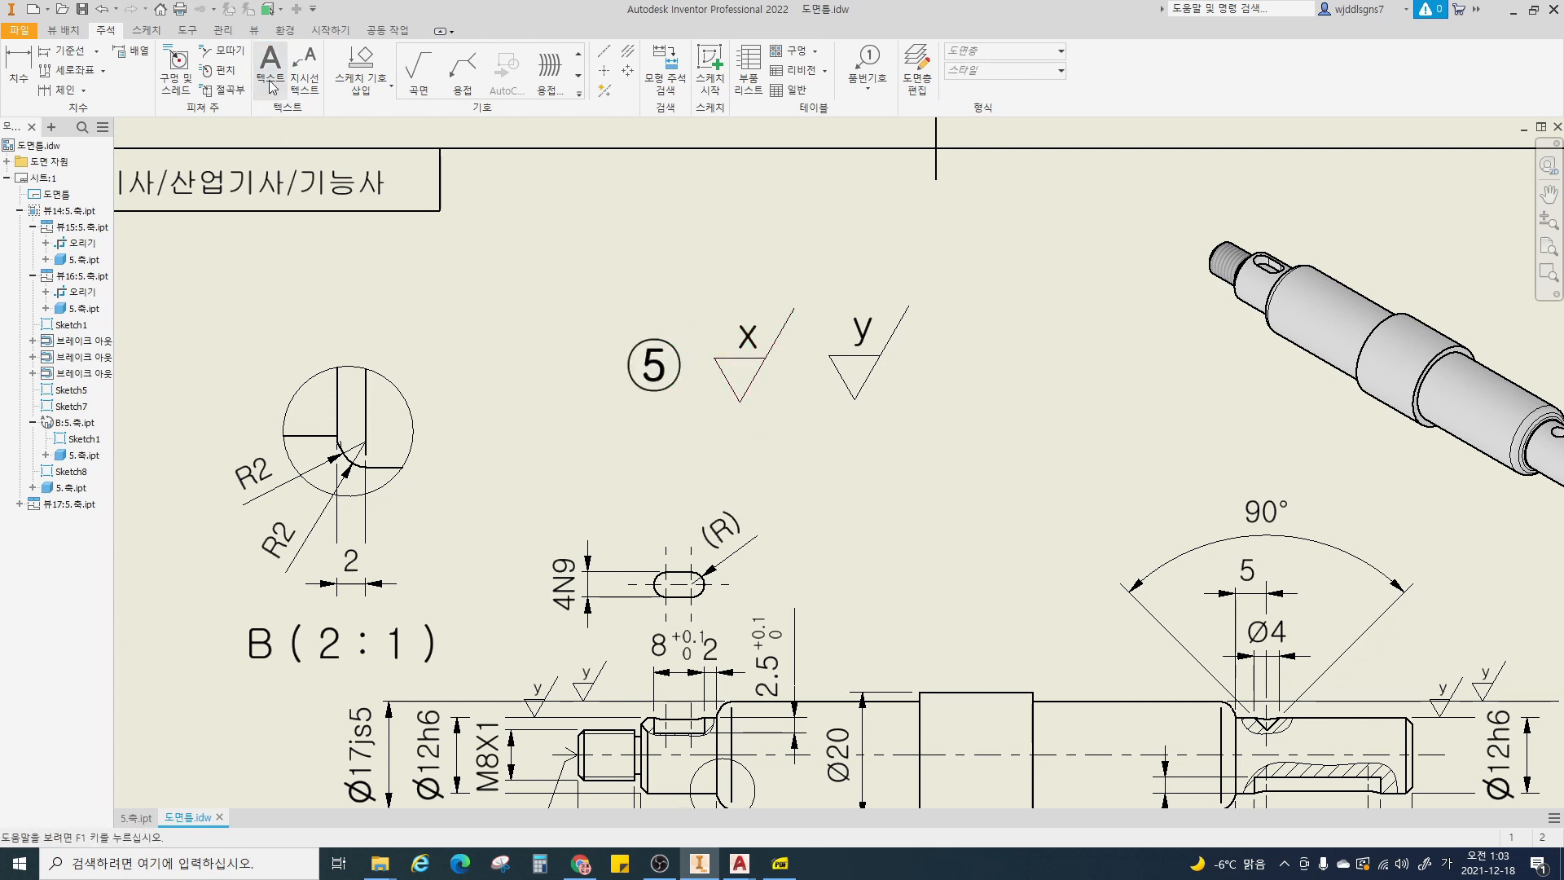
pyautogui.click(804, 385)
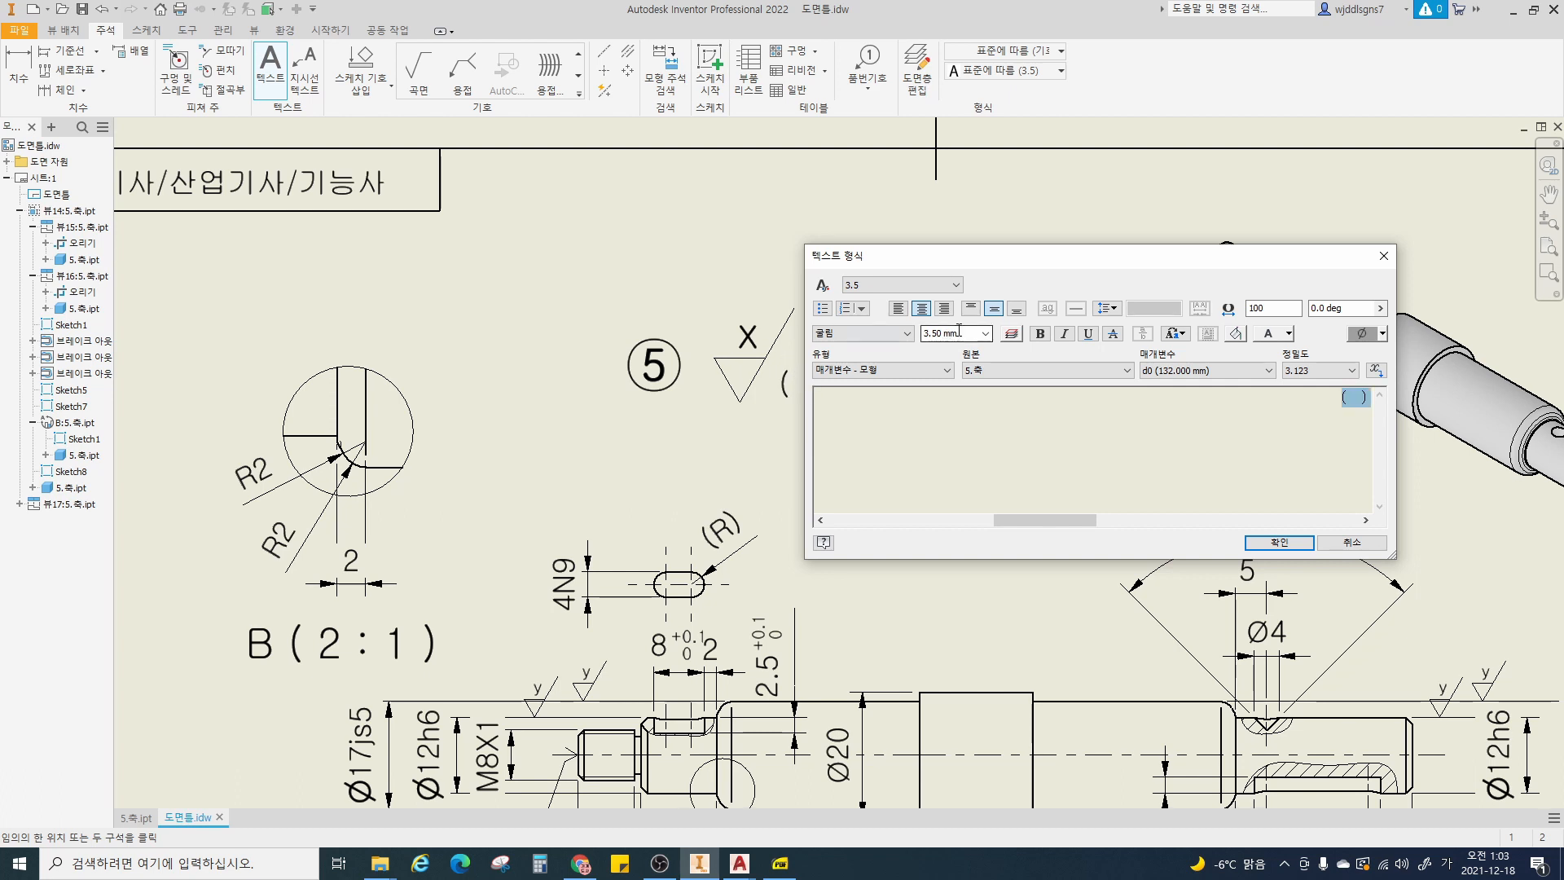
pyautogui.click(1279, 542)
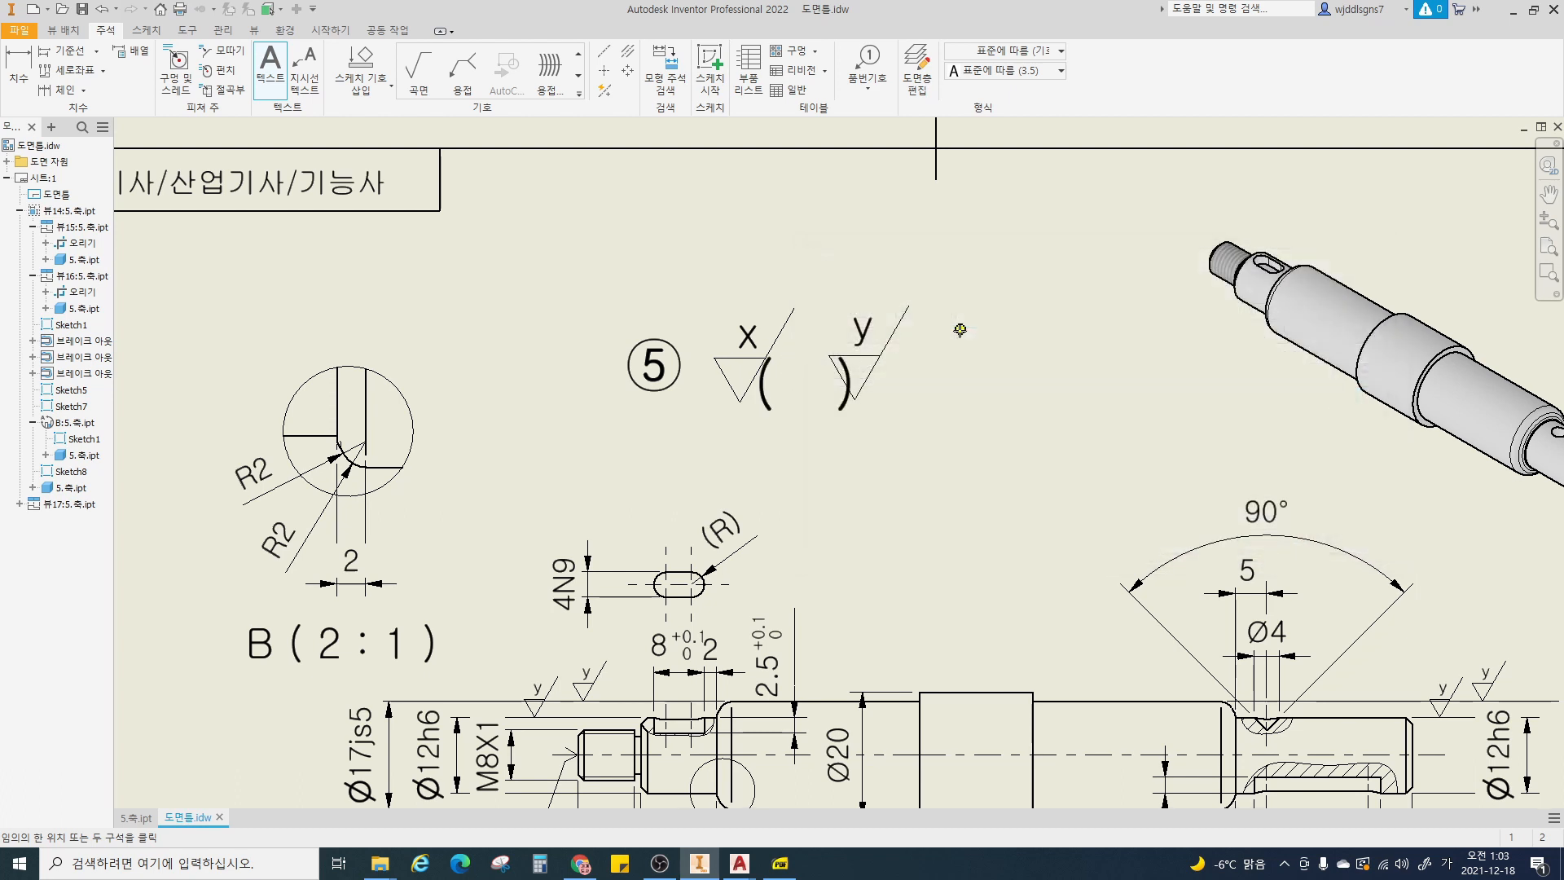
pyautogui.press('Escape')
pyautogui.moveTo(837, 403); pyautogui.dragTo(897, 392)
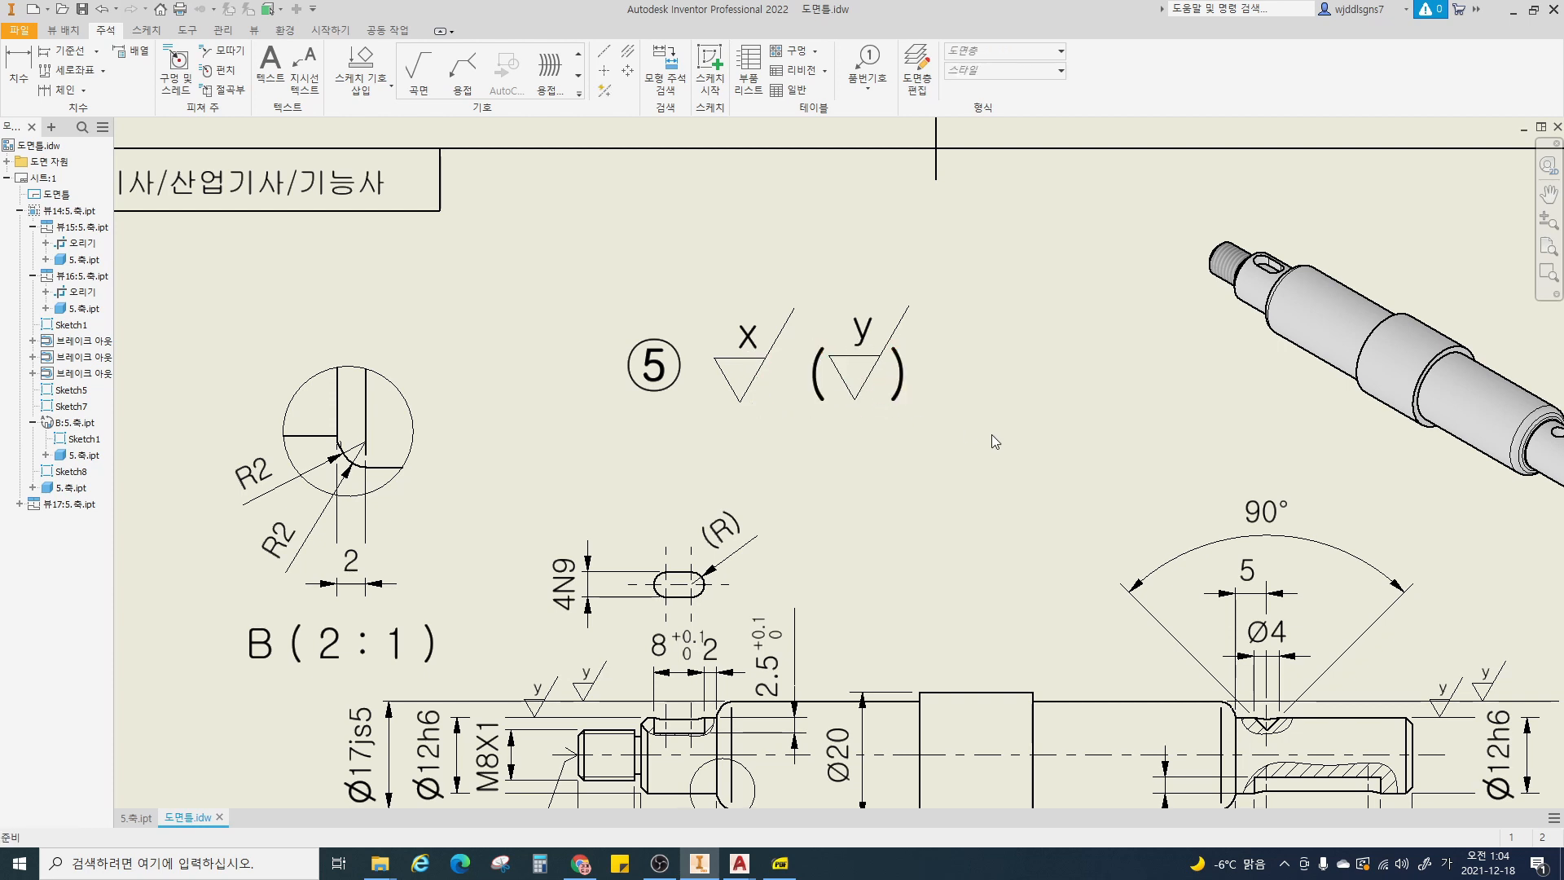
# - Move the y symbol together with its parentheses closer to the x symbol
pyautogui.moveTo(982, 432); pyautogui.dragTo(799, 298)
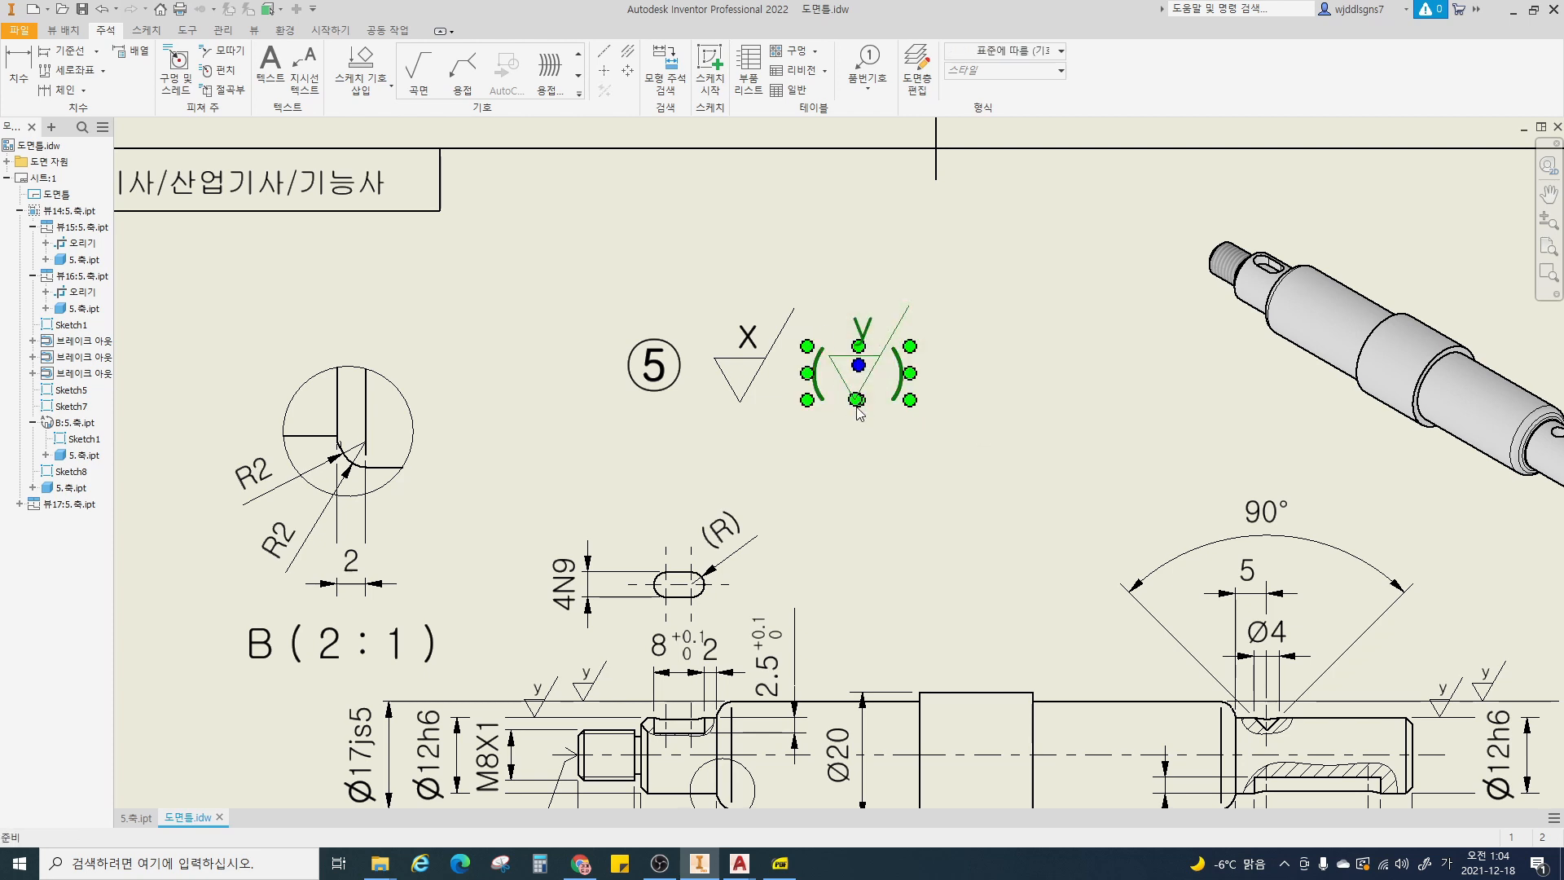
pyautogui.moveTo(858, 401); pyautogui.dragTo(837, 403)
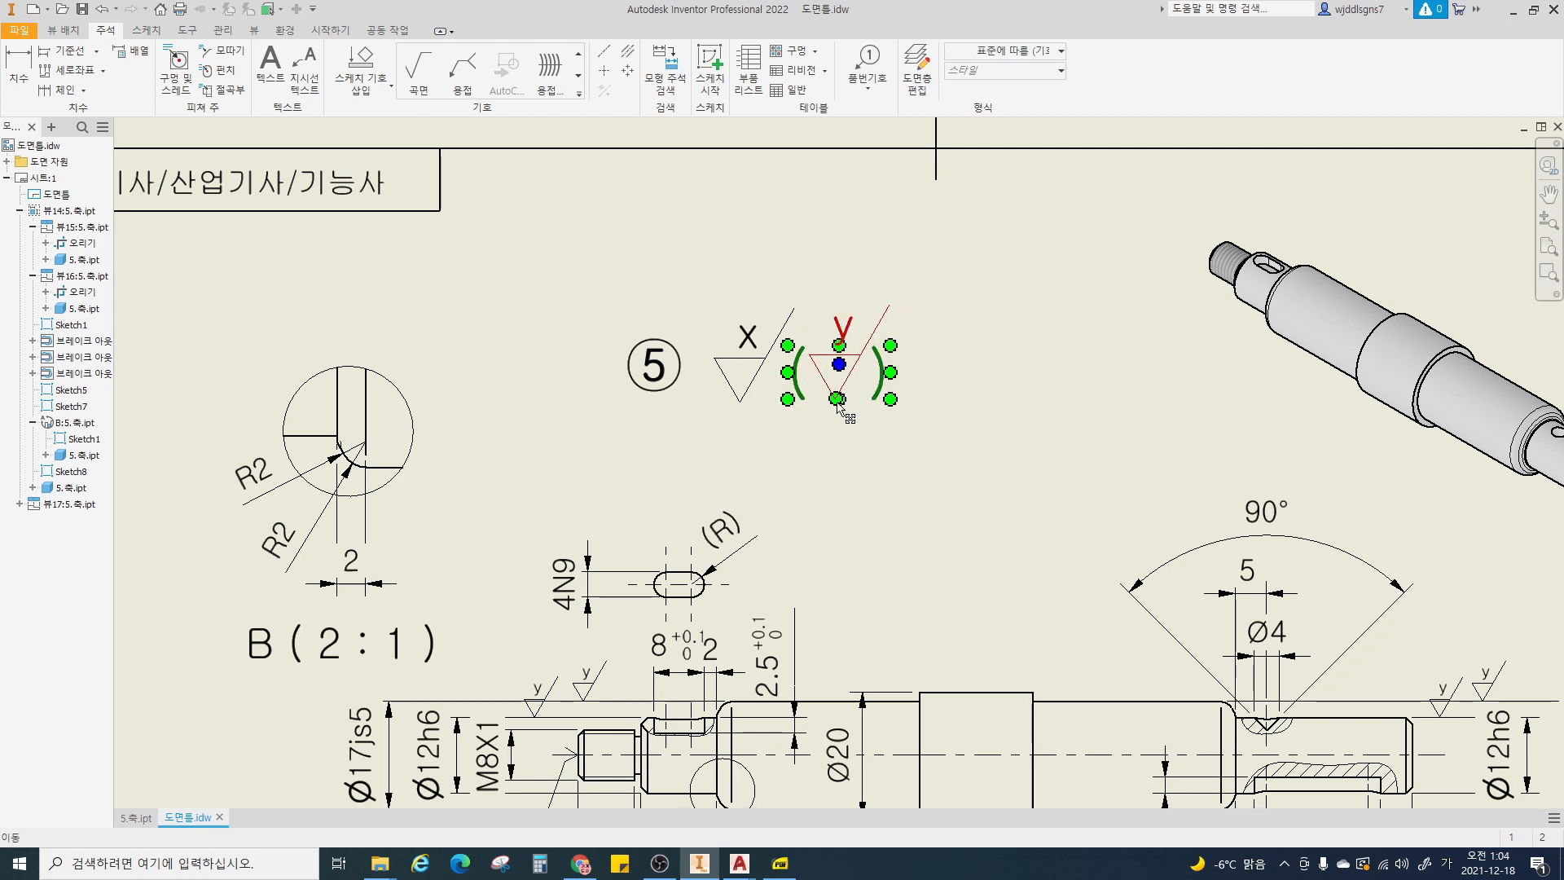
pyautogui.press('Escape')
# - Assign the circled 5, the x symbol and the parenthesized y symbol to the 0.5-외형선 layer
pyautogui.moveTo(981, 435); pyautogui.dragTo(564, 269)
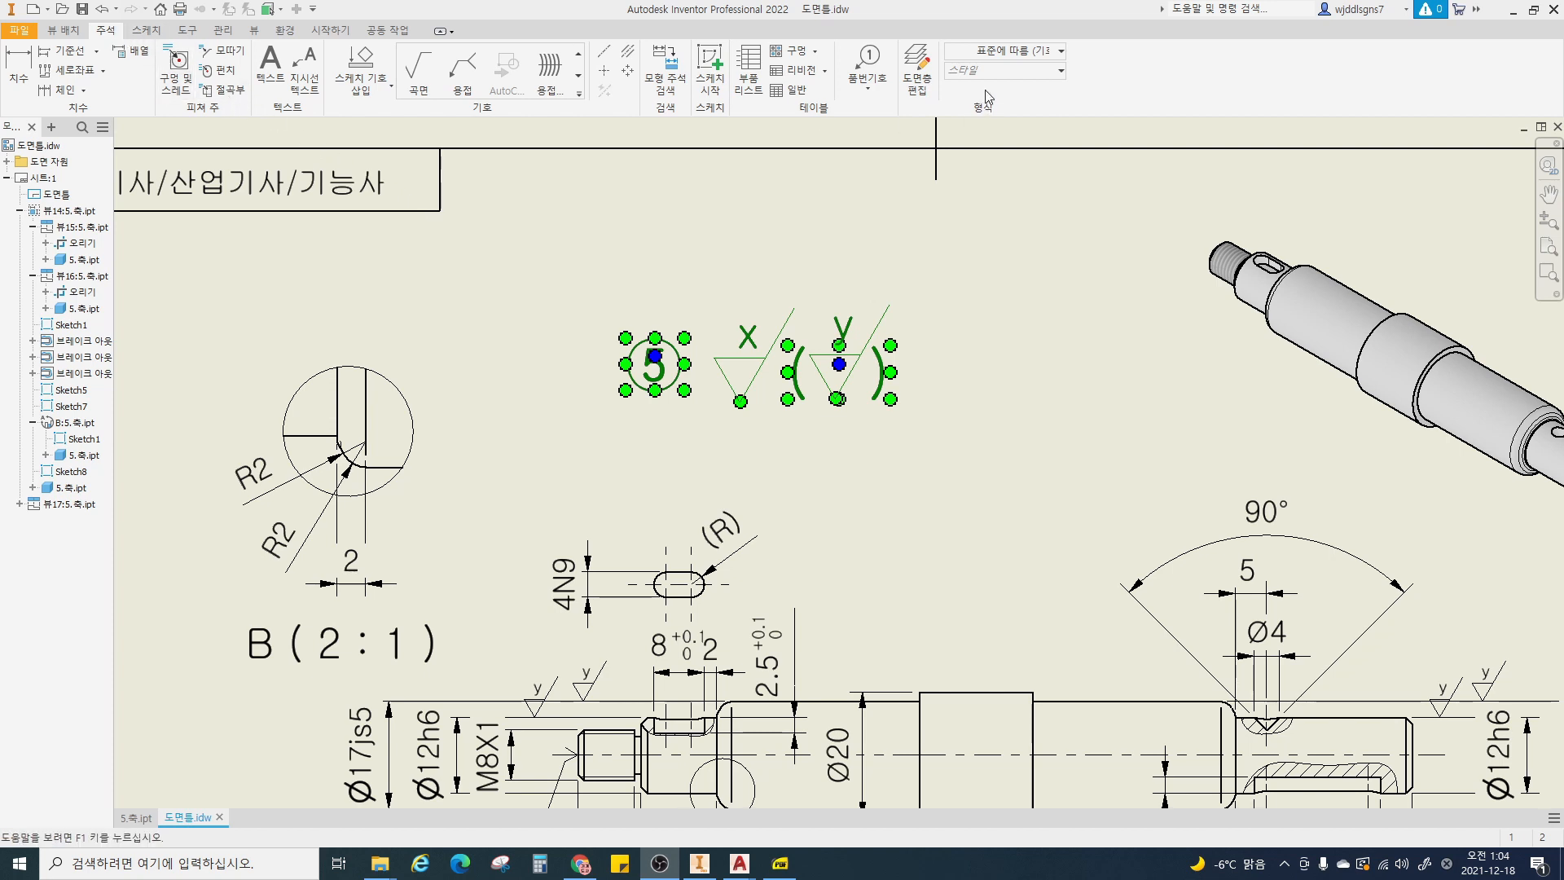
pyautogui.click(988, 49)
pyautogui.click(990, 54)
pyautogui.click(998, 155)
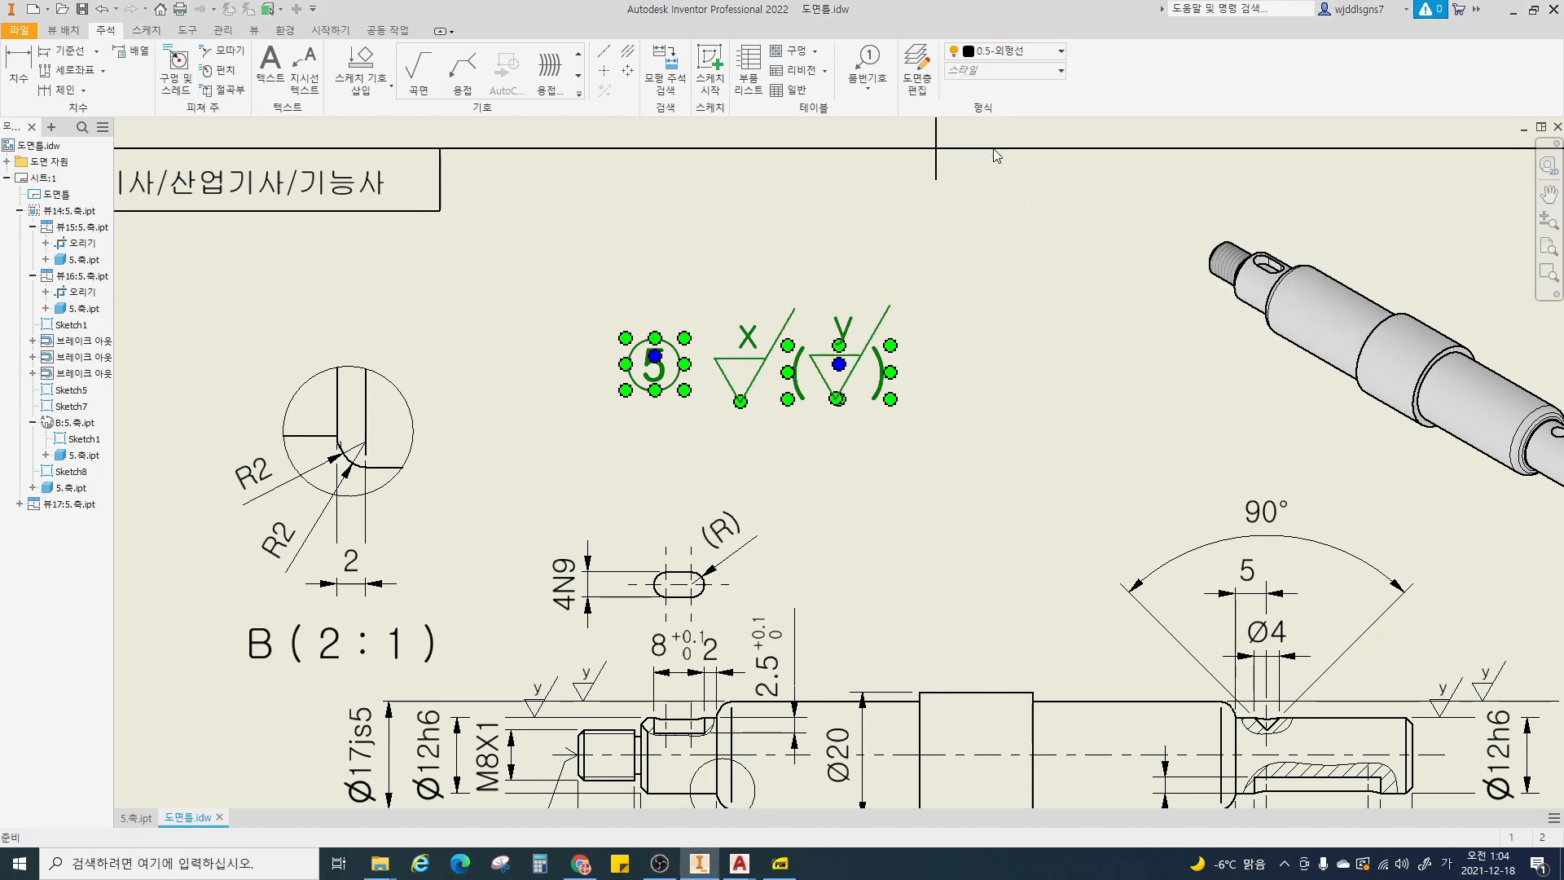
pyautogui.click(941, 444)
# - Move the whole general surface texture group, from the circled 5 to the closing parenthesis, slightly closer to the shaft view
pyautogui.moveTo(968, 460); pyautogui.dragTo(573, 282)
pyautogui.moveTo(668, 356); pyautogui.dragTo(699, 421)
pyautogui.click(888, 491)
pyautogui.scroll(-1, 888, 491)
pyautogui.moveTo(888, 490); pyautogui.dragTo(802, 351, button='middle')
pyautogui.moveTo(853, 404); pyautogui.dragTo(843, 392, button='middle')
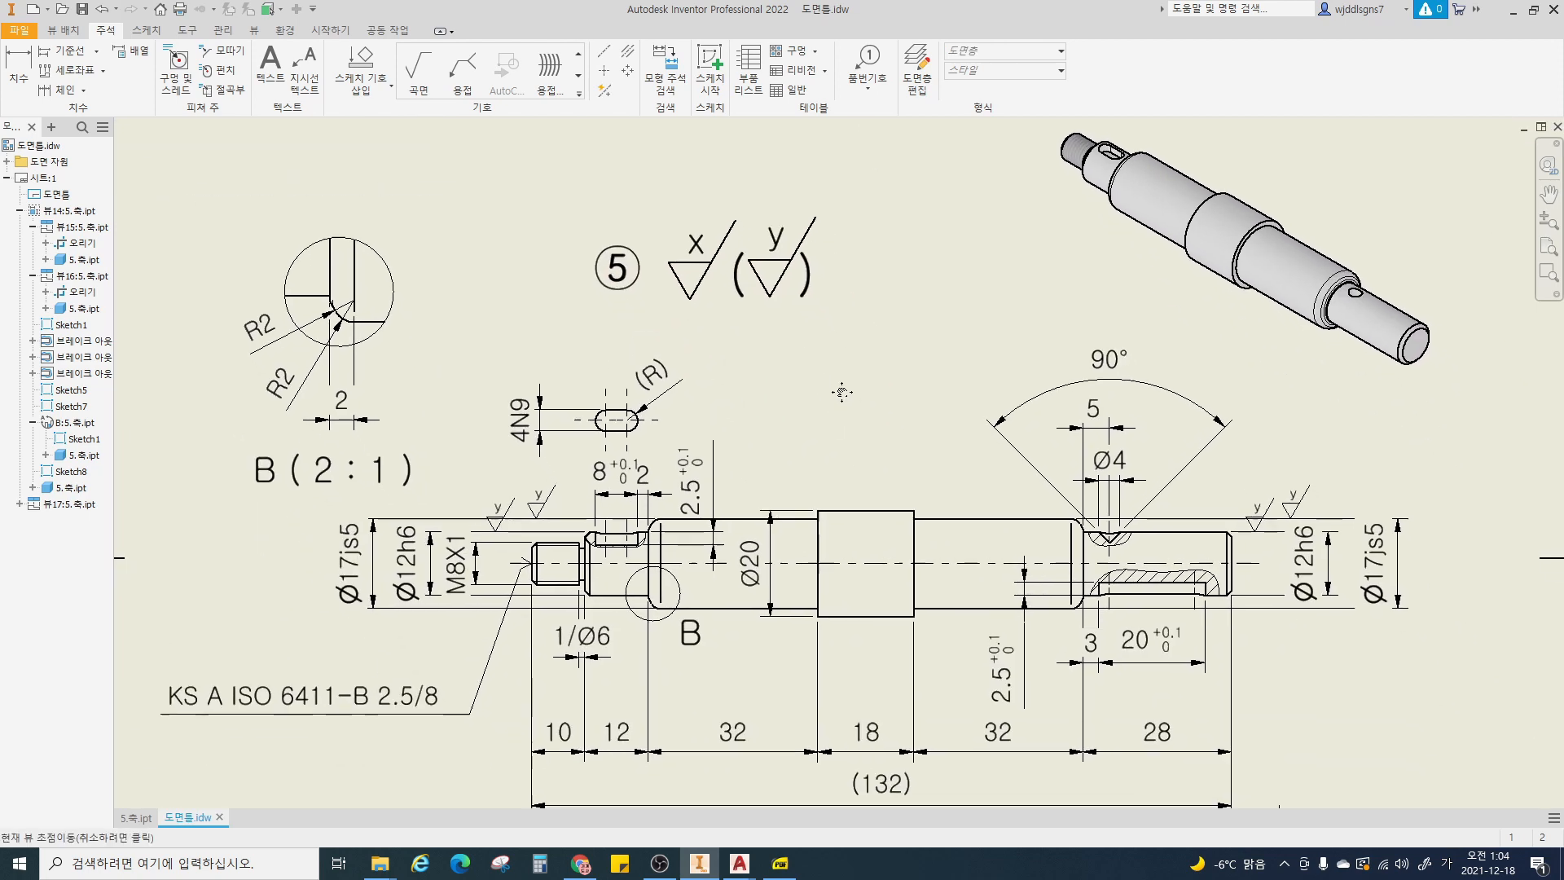
# - Place a style 2 material-removal symbol marked y on the horizontal leader line of the KS A ISO 6411-B 2.5/8 designation
pyautogui.scroll(-3, 842, 392)
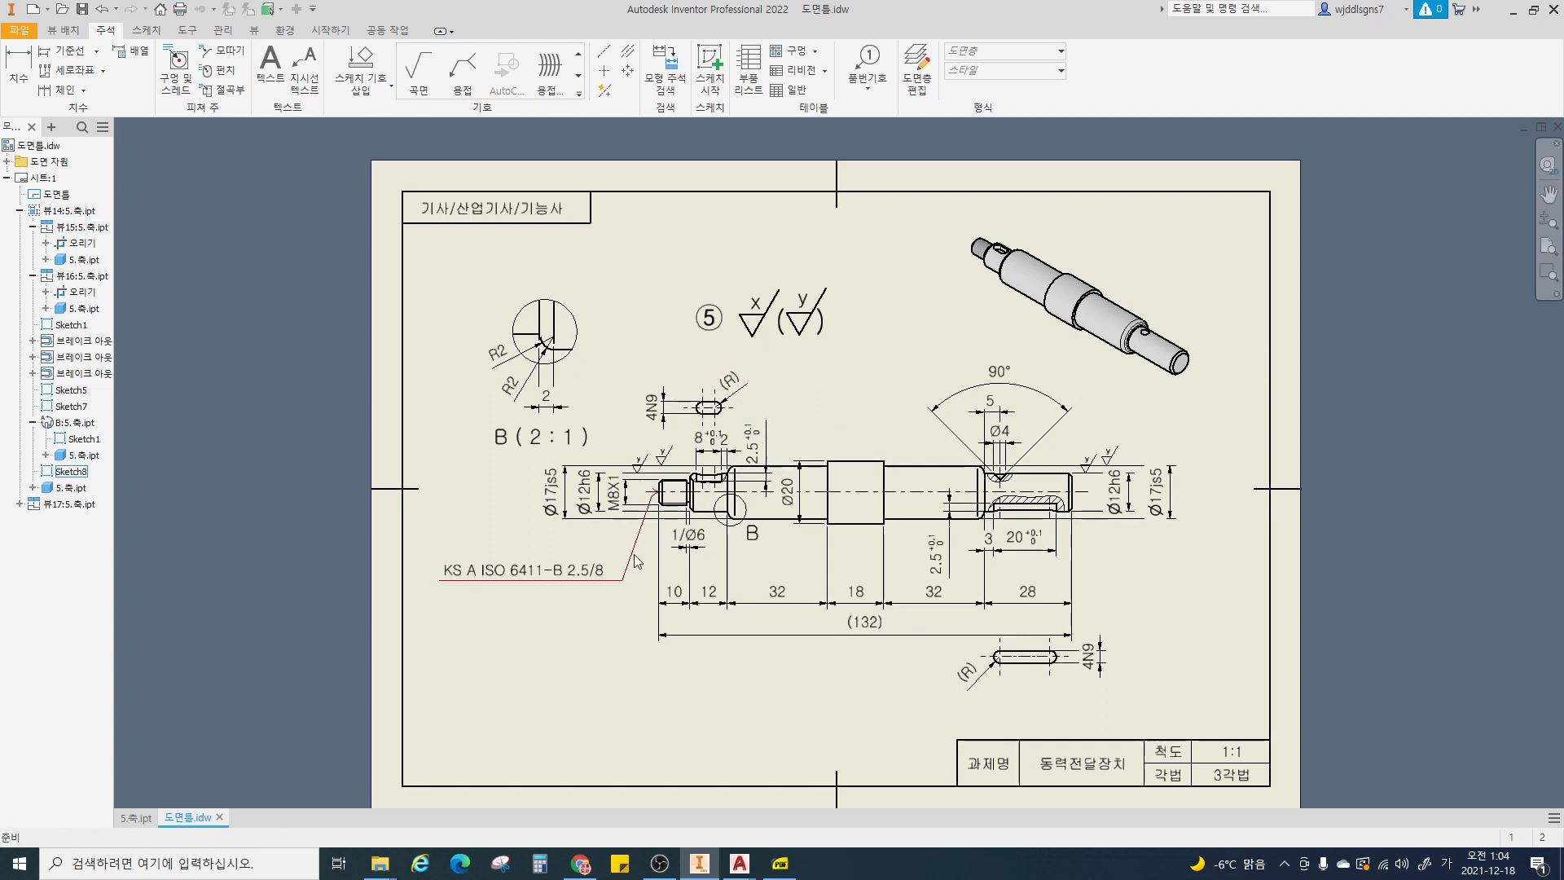
pyautogui.moveTo(656, 427); pyautogui.dragTo(654, 326, button='middle')
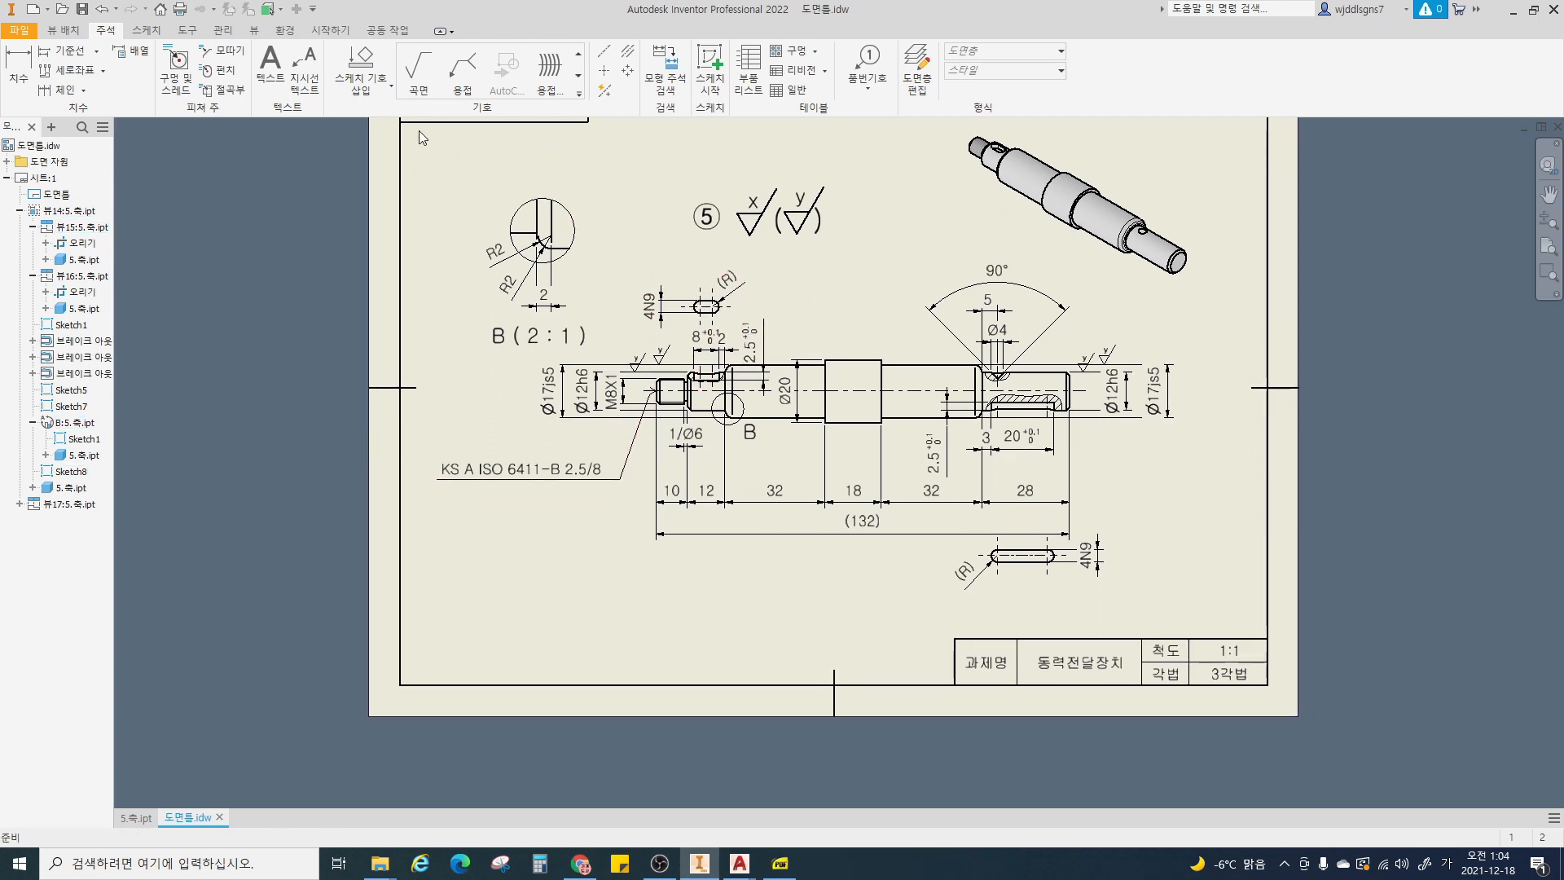
pyautogui.click(417, 70)
pyautogui.click(964, 75)
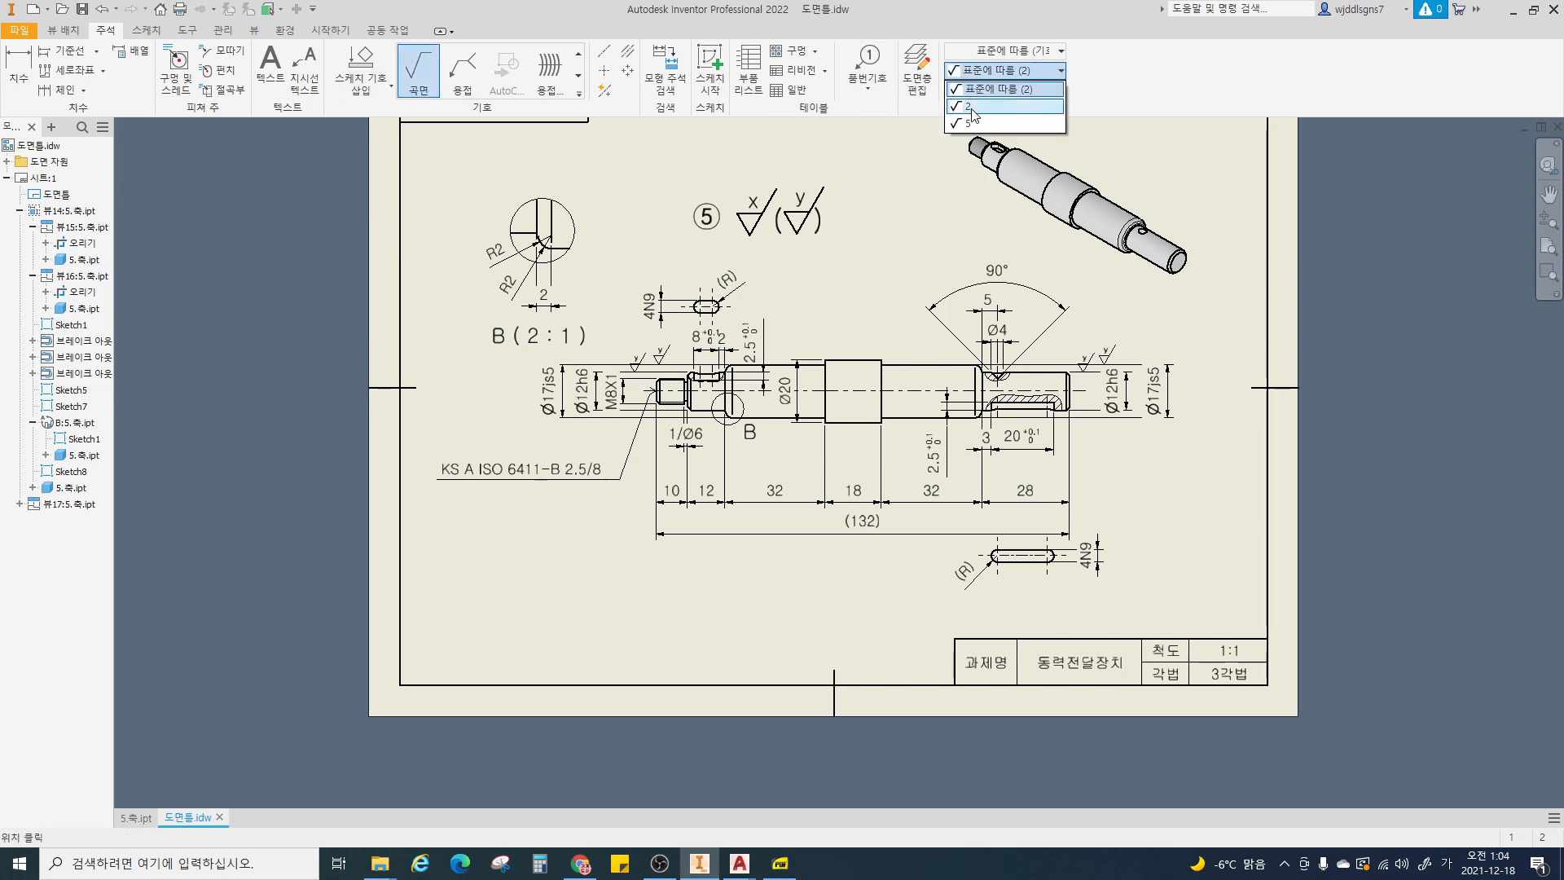
pyautogui.click(978, 101)
pyautogui.scroll(5, 608, 478)
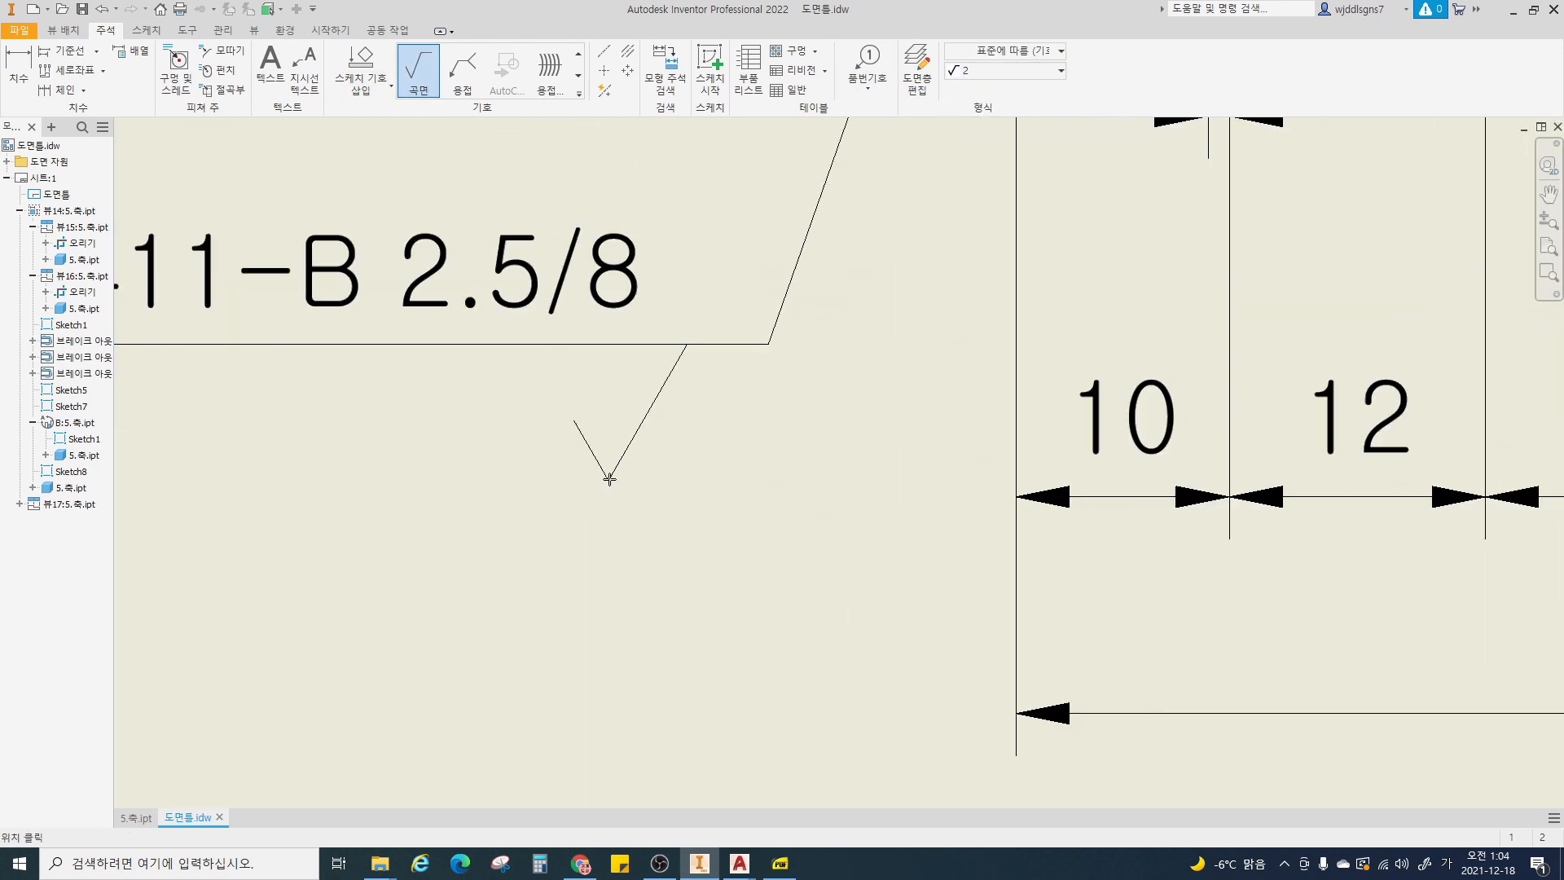
pyautogui.click(698, 345)
pyautogui.rightClick(632, 383)
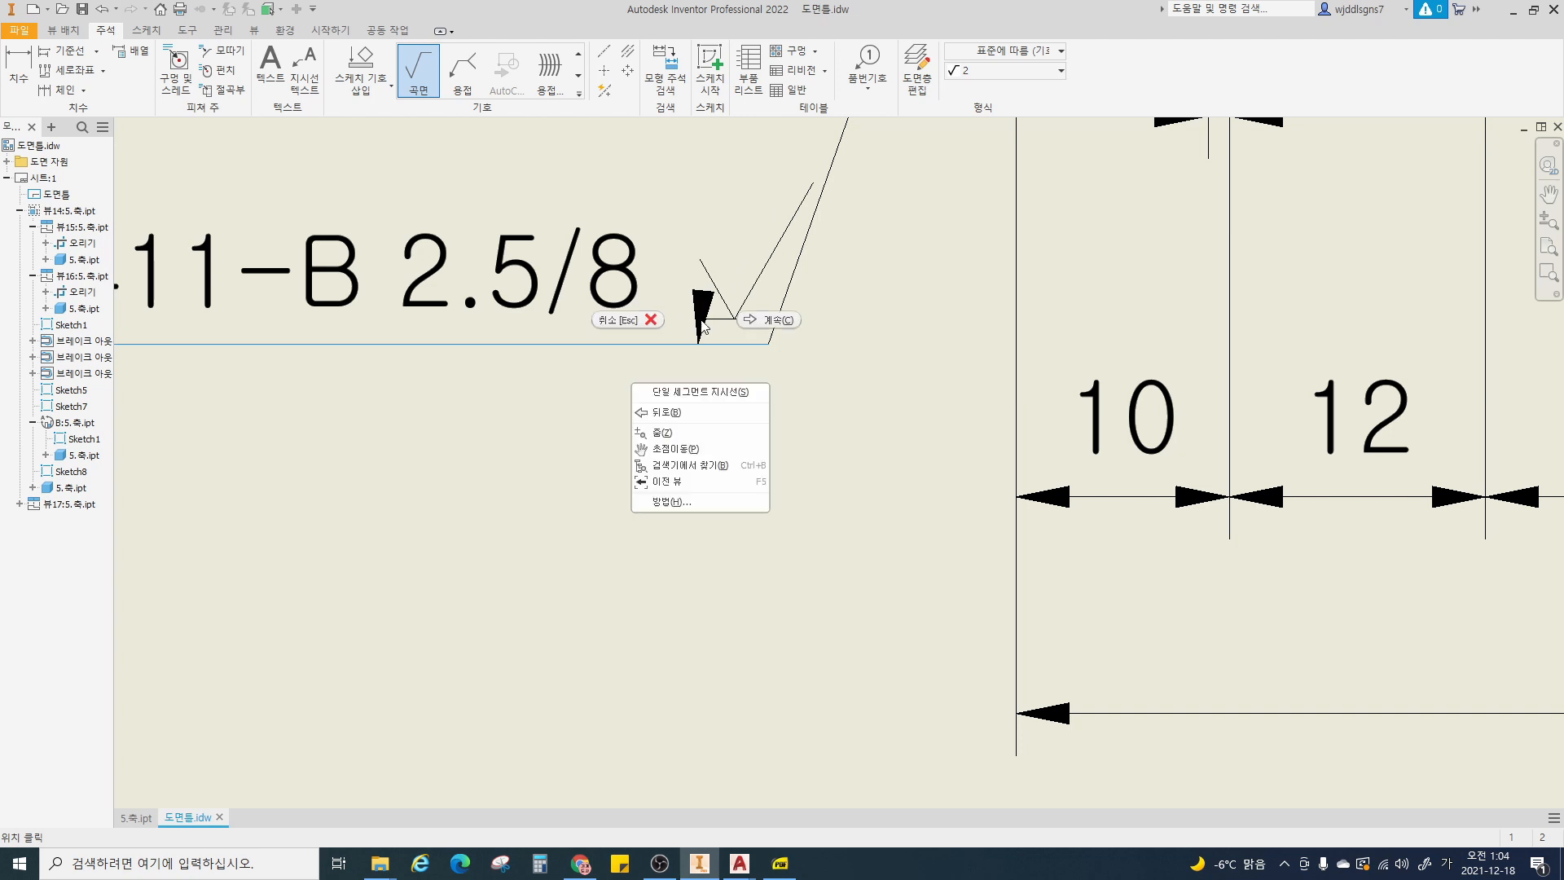
pyautogui.click(672, 393)
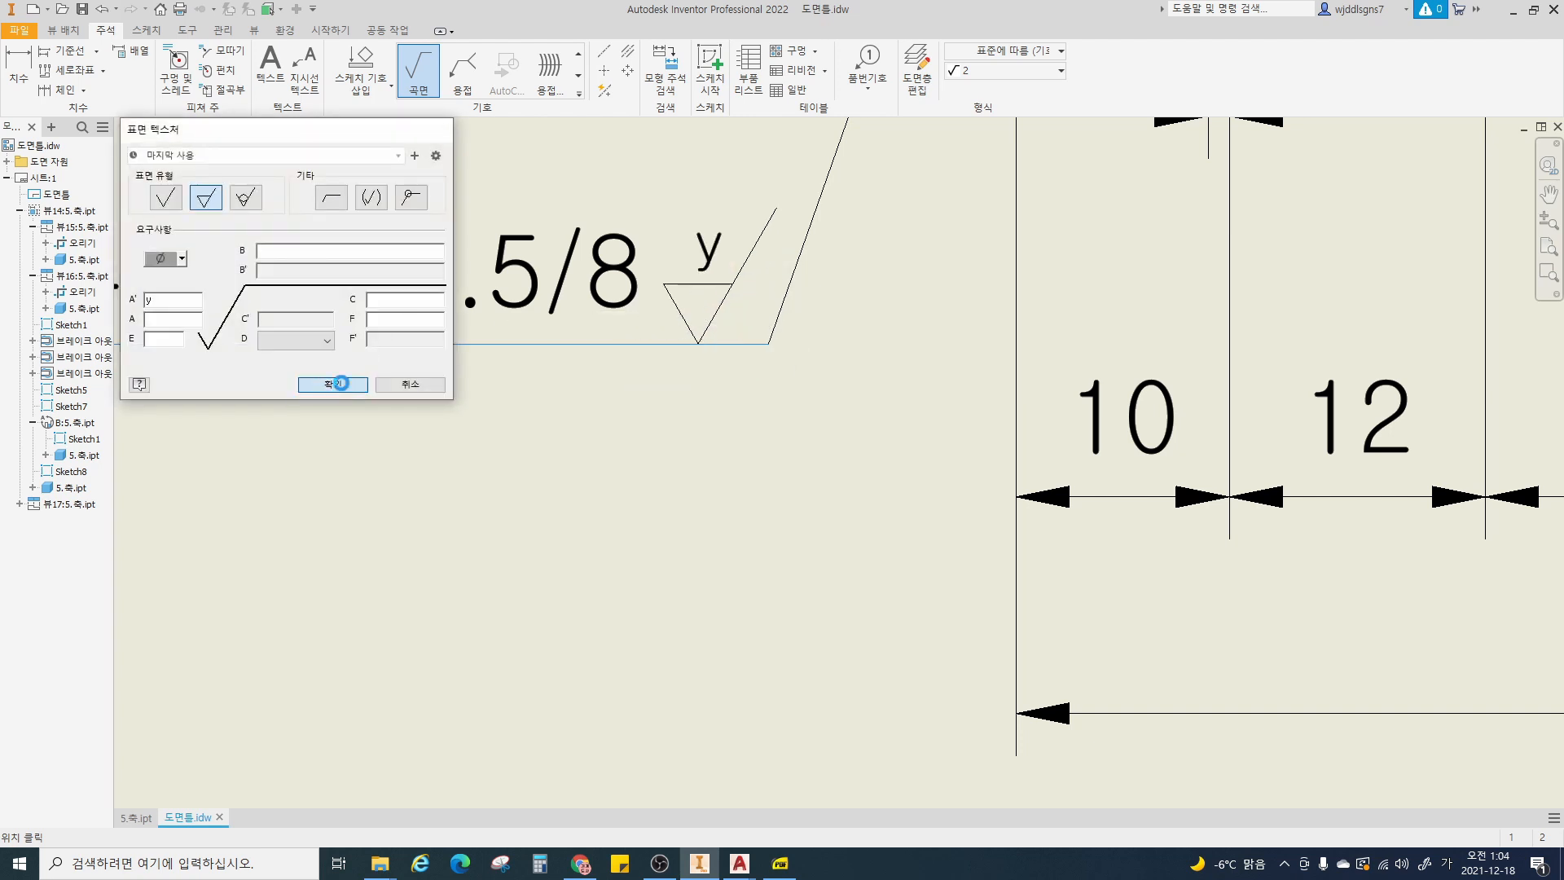
pyautogui.click(341, 384)
pyautogui.scroll(-4, 740, 458)
pyautogui.press('Escape')
# - Attach a datum identifier to the shaft centerline beyond the long-keyway end, with its box below the centerline
pyautogui.moveTo(744, 462)
pyautogui.mouseDown(button='middle')
pyautogui.moveTo(723, 475)
pyautogui.moveTo(749, 484)
pyautogui.moveTo(706, 492)
pyautogui.moveTo(544, 494)
pyautogui.mouseUp(button='middle')
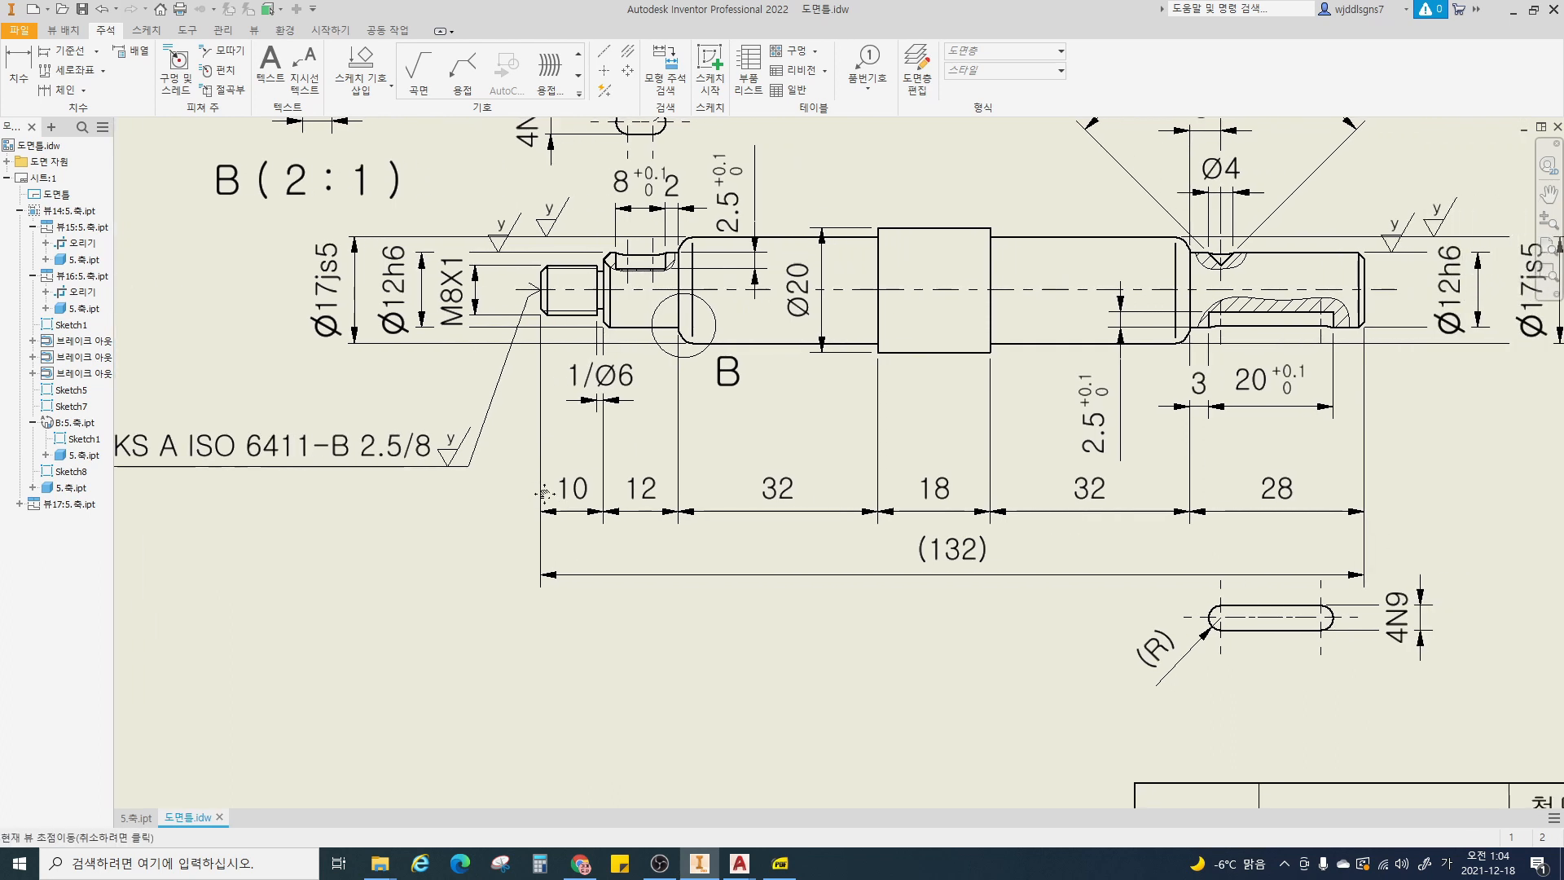
pyautogui.scroll(-3, 544, 494)
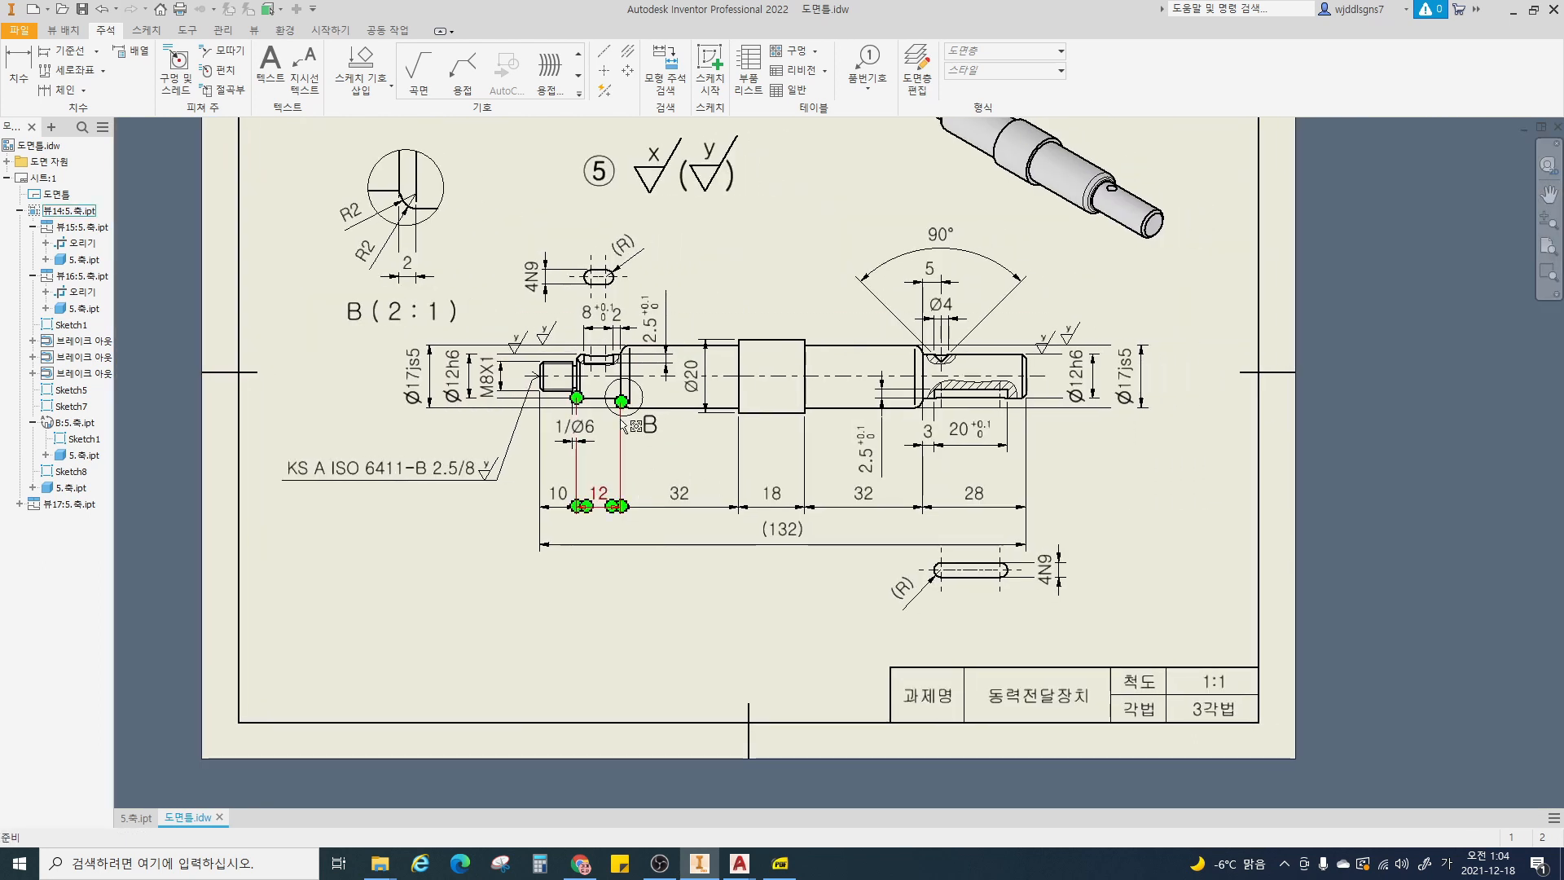
pyautogui.click(578, 76)
pyautogui.click(506, 69)
pyautogui.scroll(5, 1059, 377)
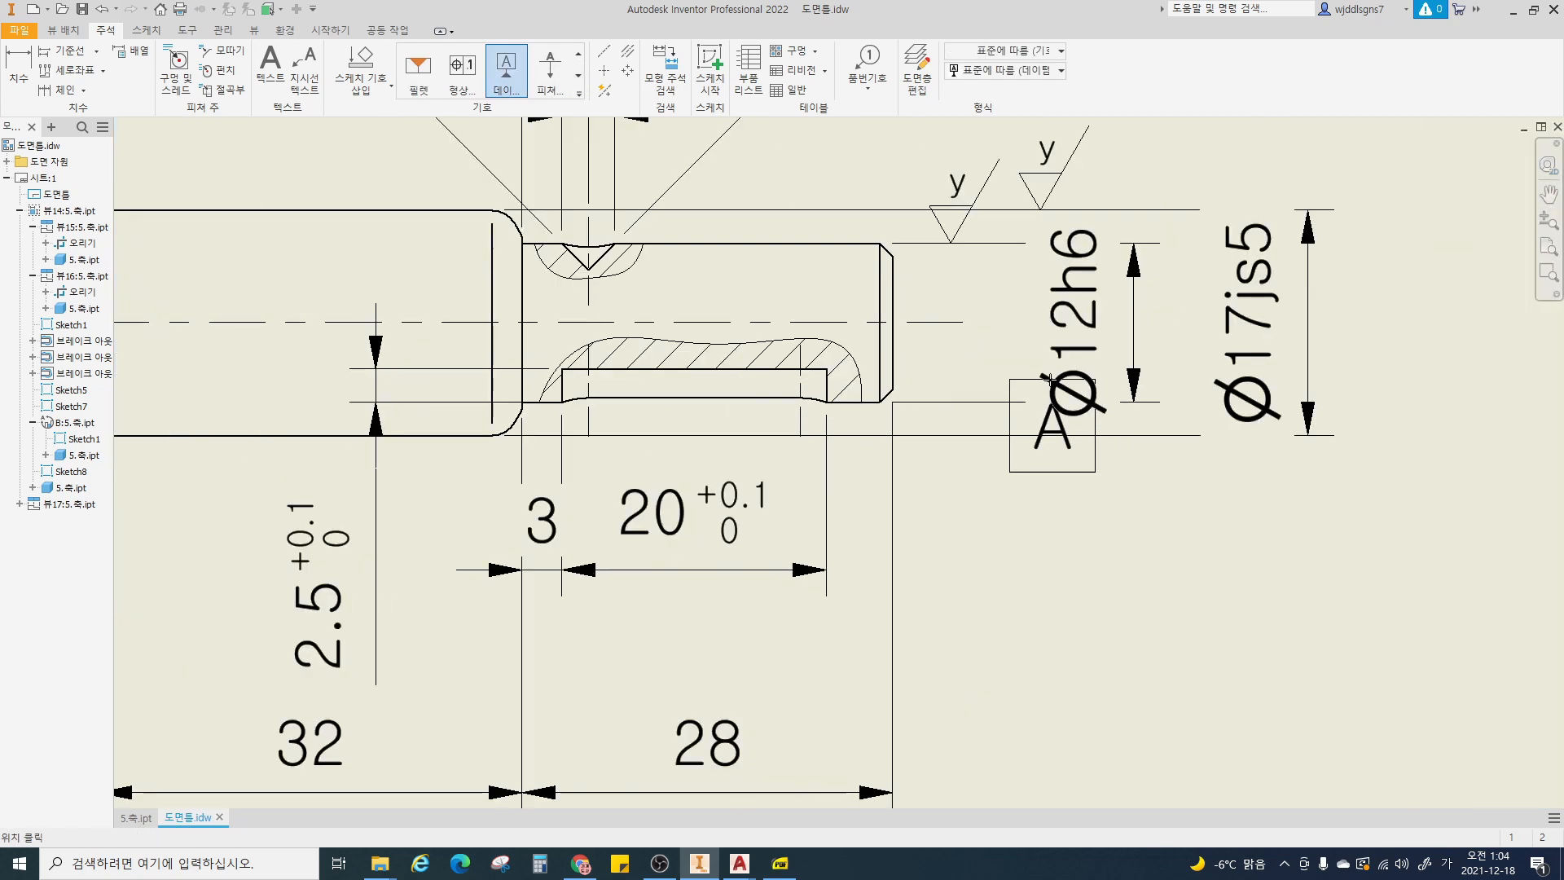
pyautogui.press('Escape')
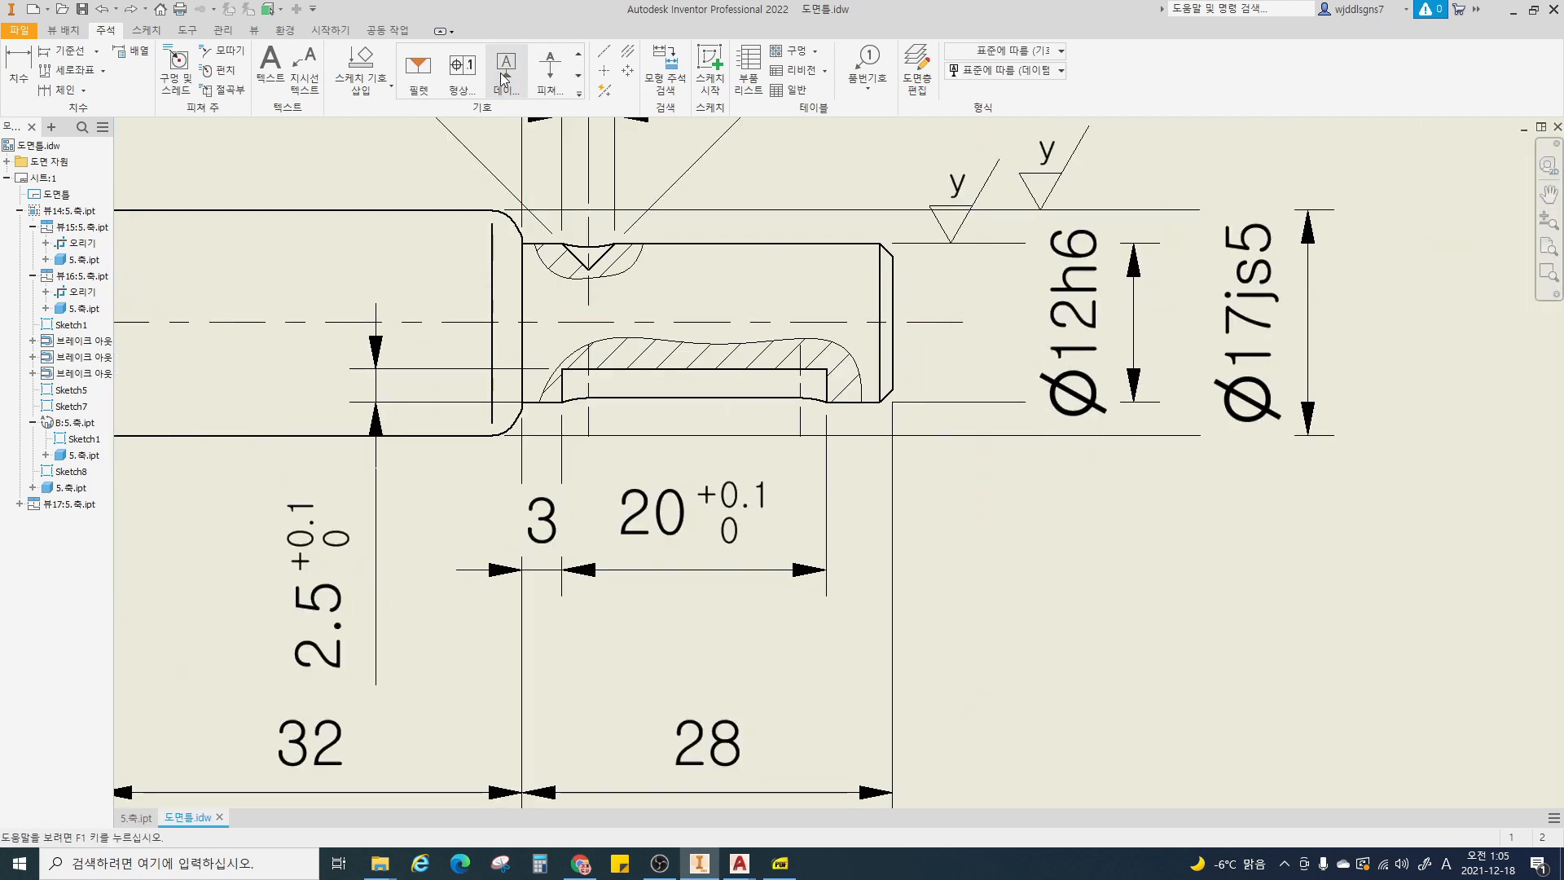
pyautogui.click(504, 79)
pyautogui.click(963, 320)
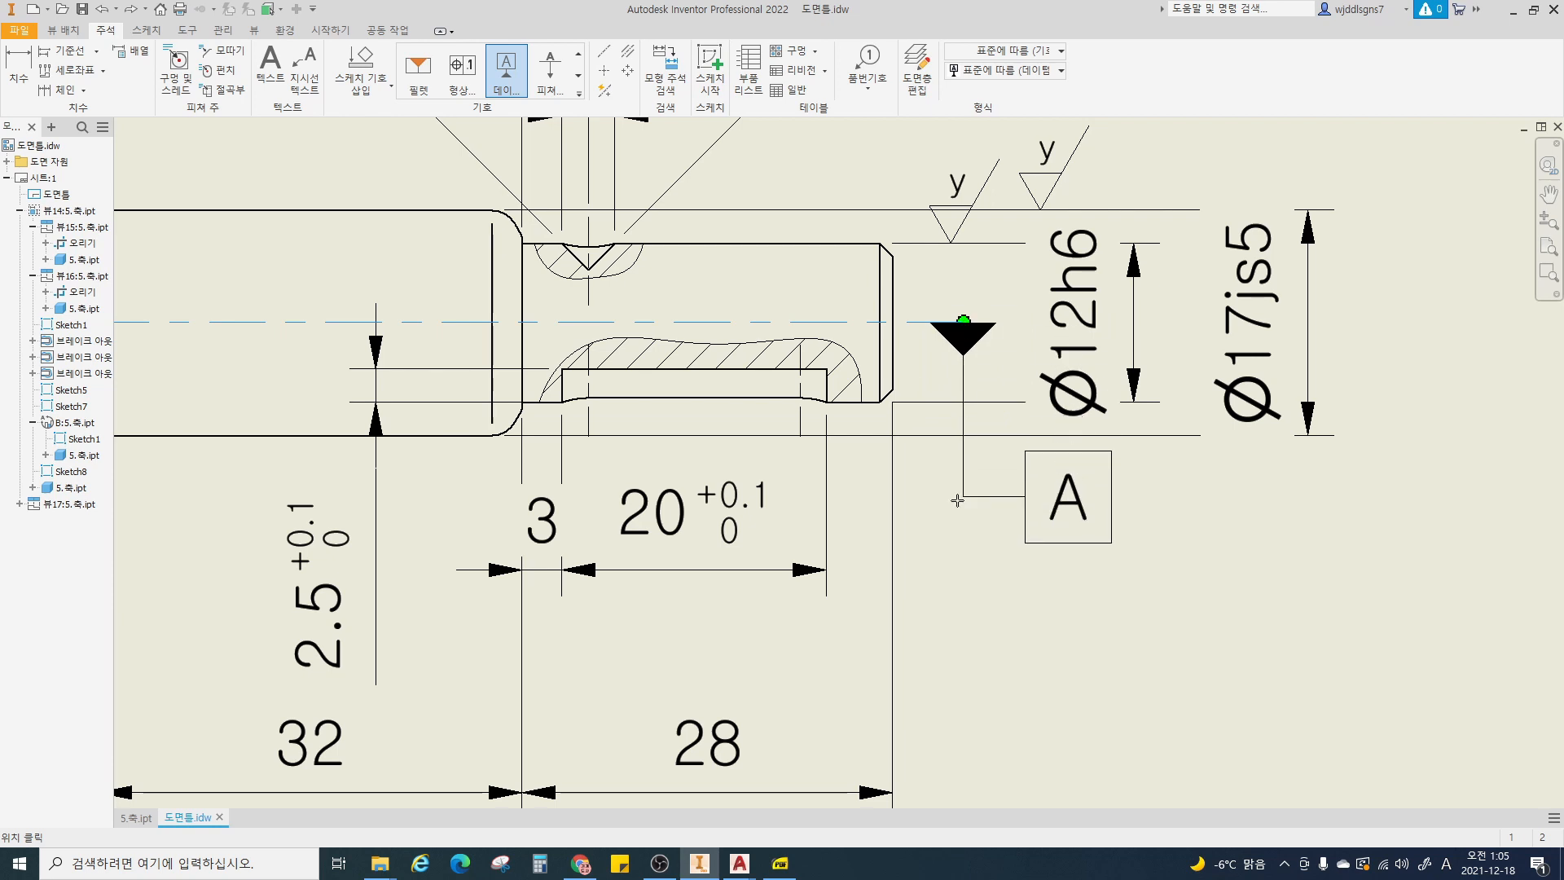
pyautogui.click(969, 529)
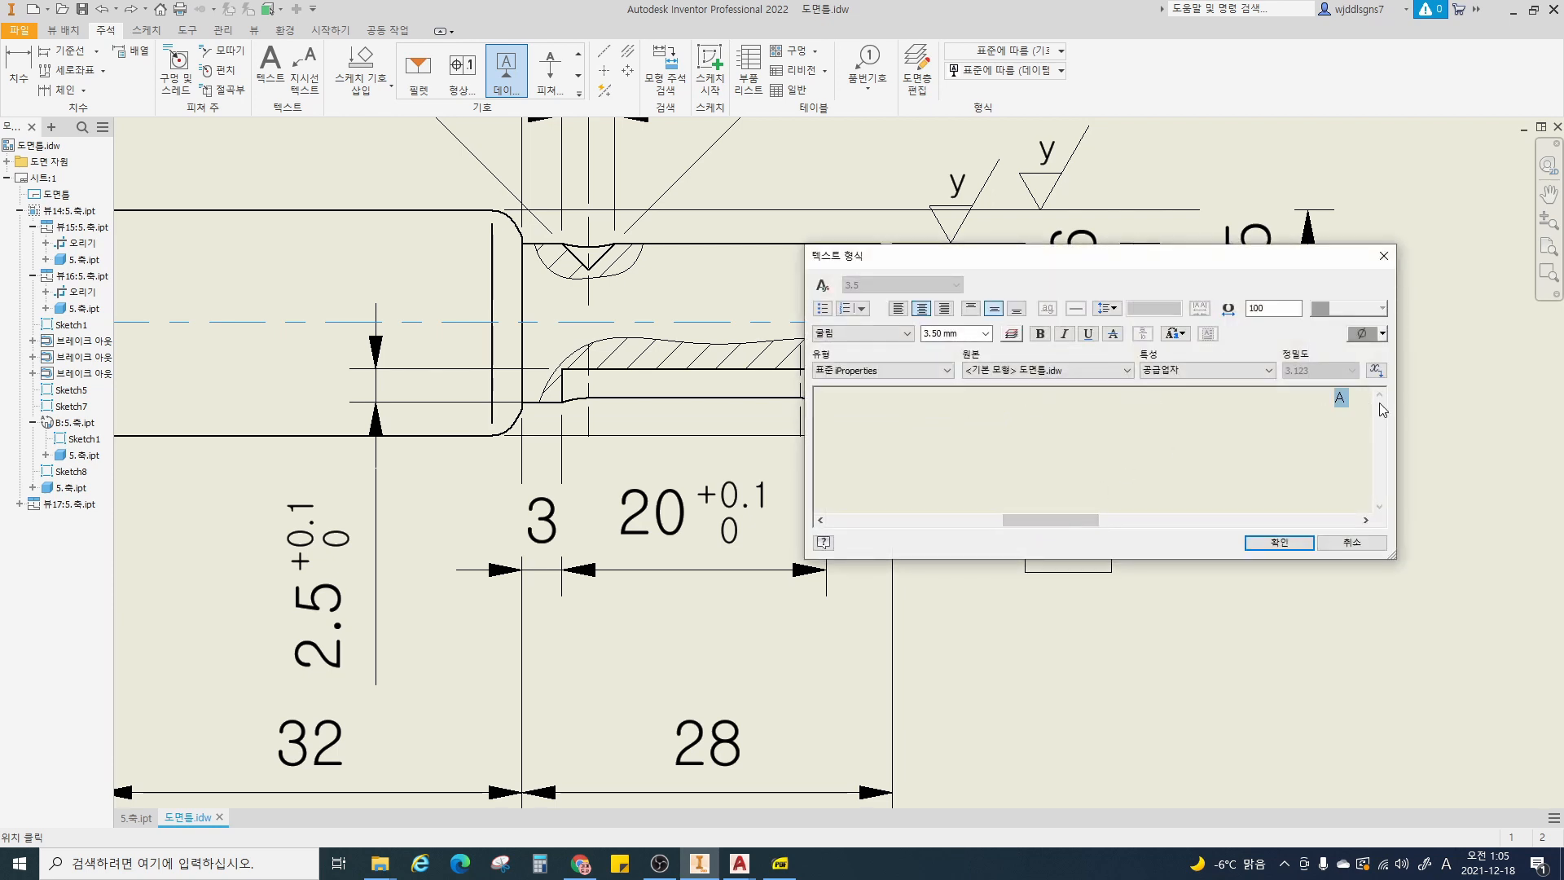
# - Replace the datum identifier's letter with a single D
pyautogui.press('BackSpace')
pyautogui.write('d')
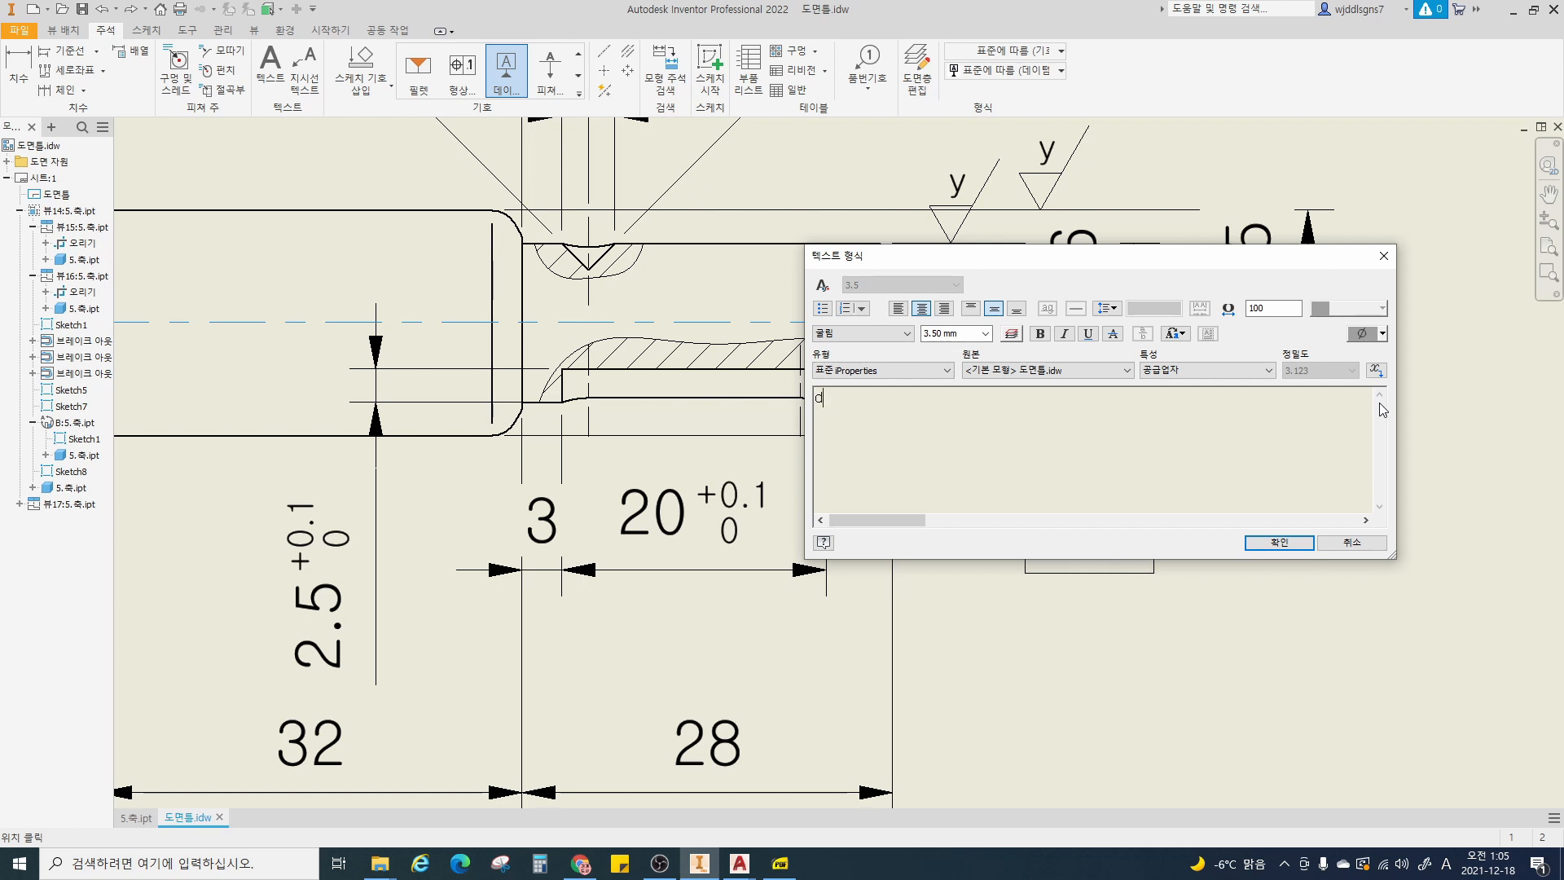
pyautogui.write('d')
pyautogui.click(1279, 542)
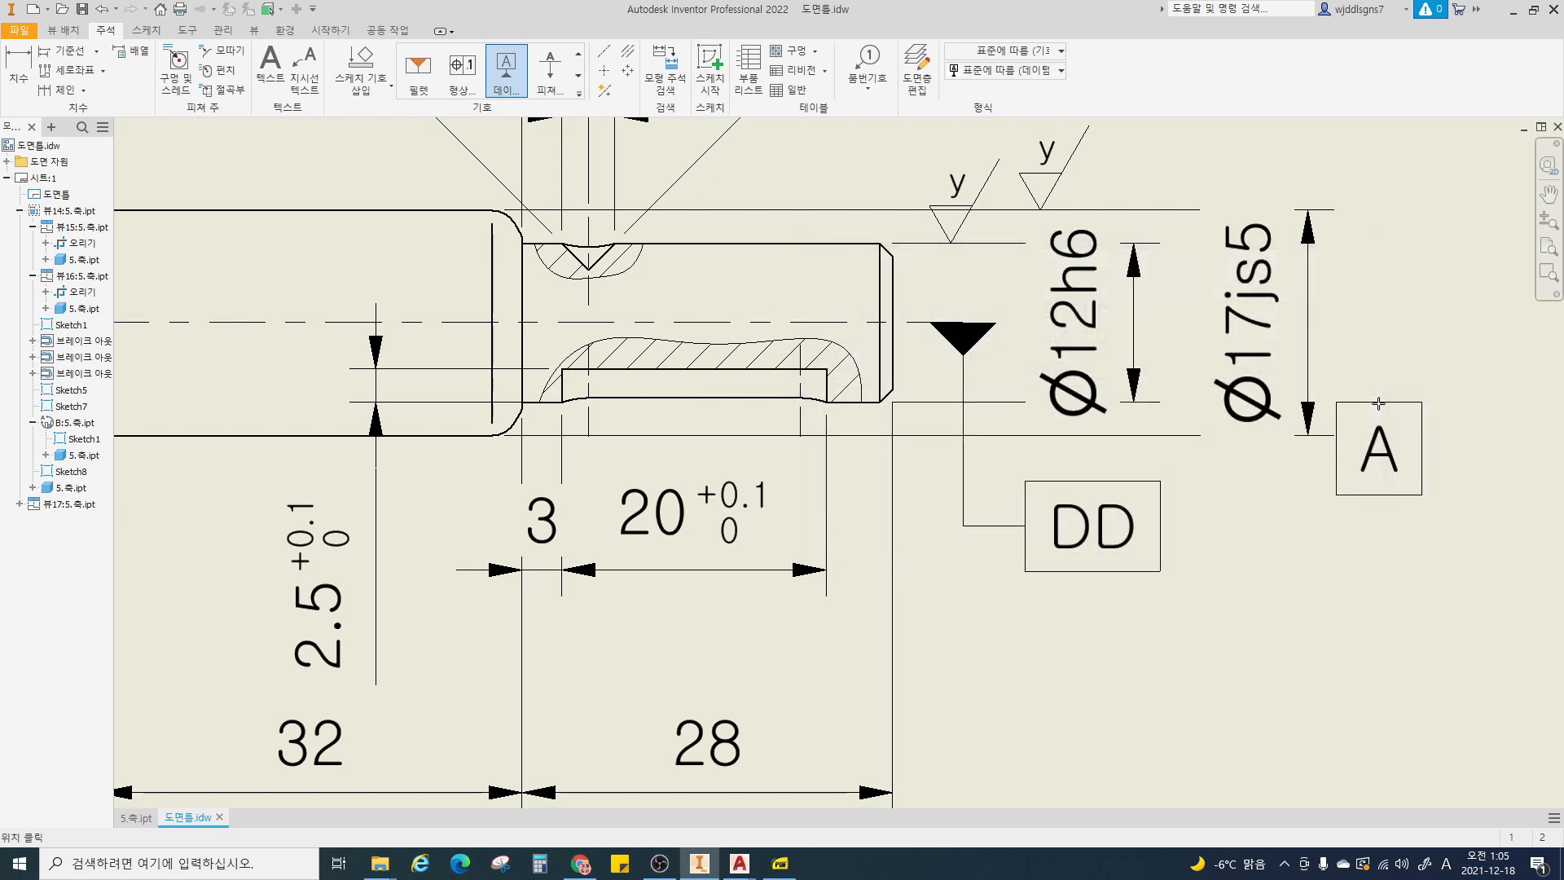
pyautogui.doubleClick(1121, 515)
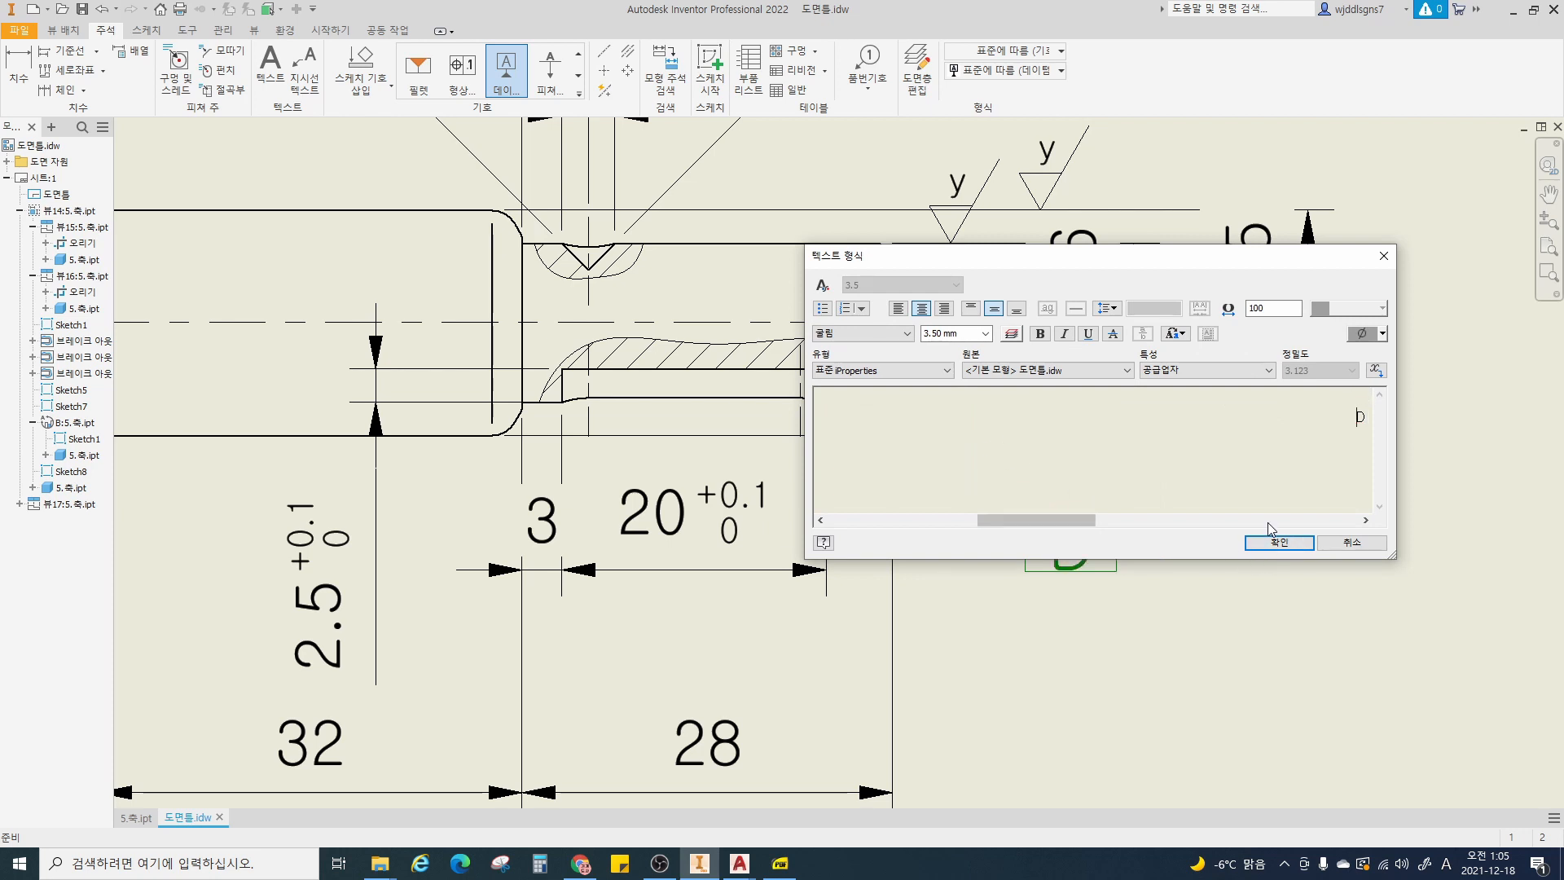
pyautogui.press('BackSpace')
pyautogui.click(1293, 544)
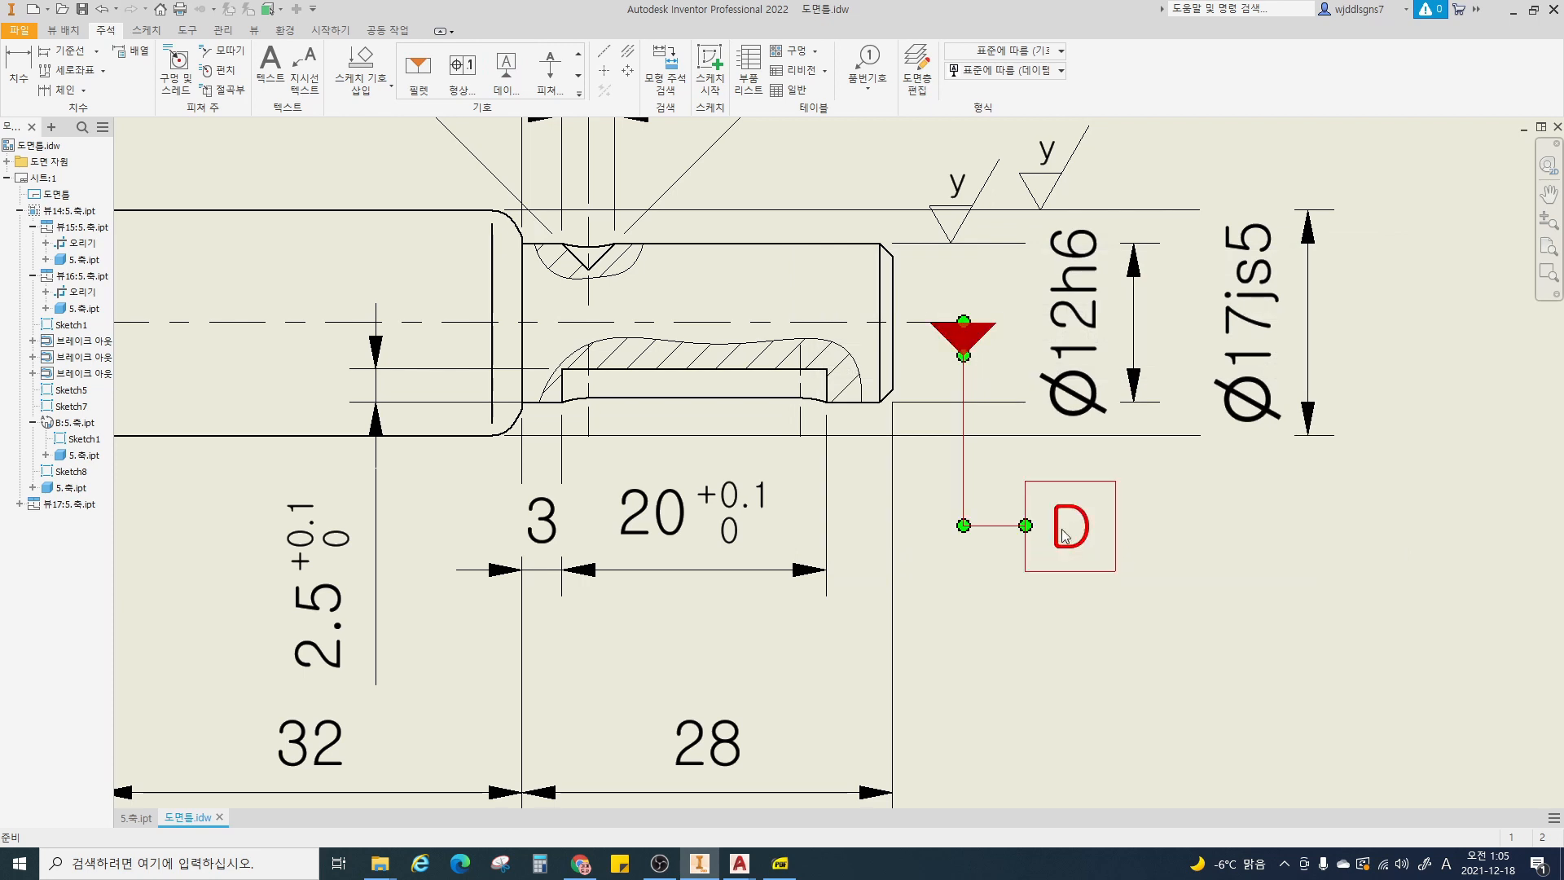
# - Straighten the datum D leader so its box sits directly below the datum triangle
pyautogui.moveTo(1026, 525); pyautogui.dragTo(967, 412)
pyautogui.click(967, 528)
pyautogui.click(998, 489)
pyautogui.scroll(-3, 1007, 499)
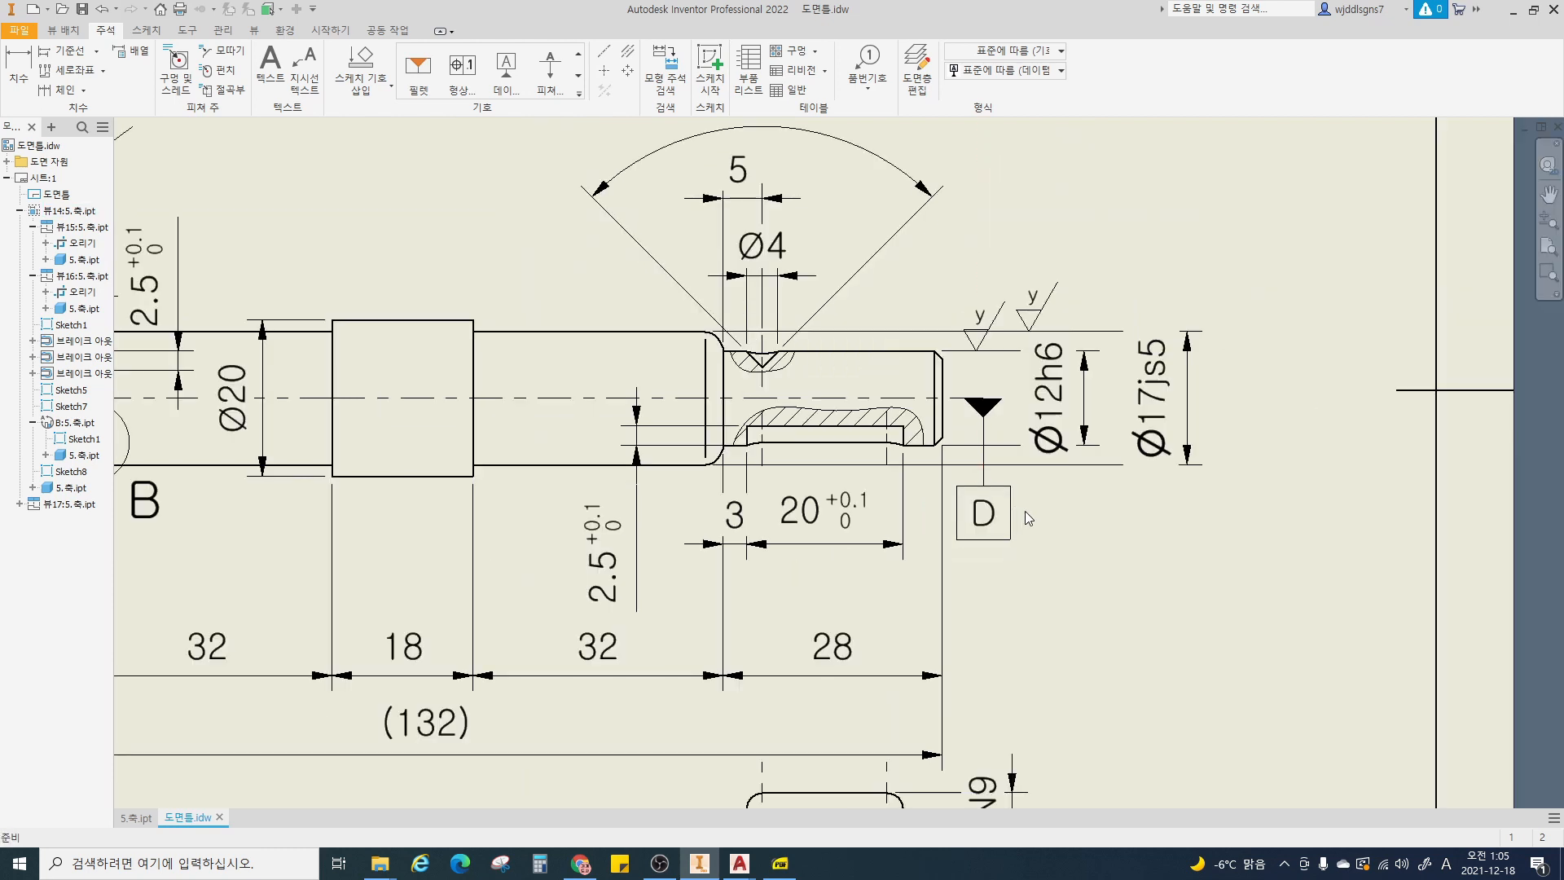
pyautogui.moveTo(1048, 514); pyautogui.dragTo(1089, 517, button='middle')
pyautogui.scroll(4, 1012, 402)
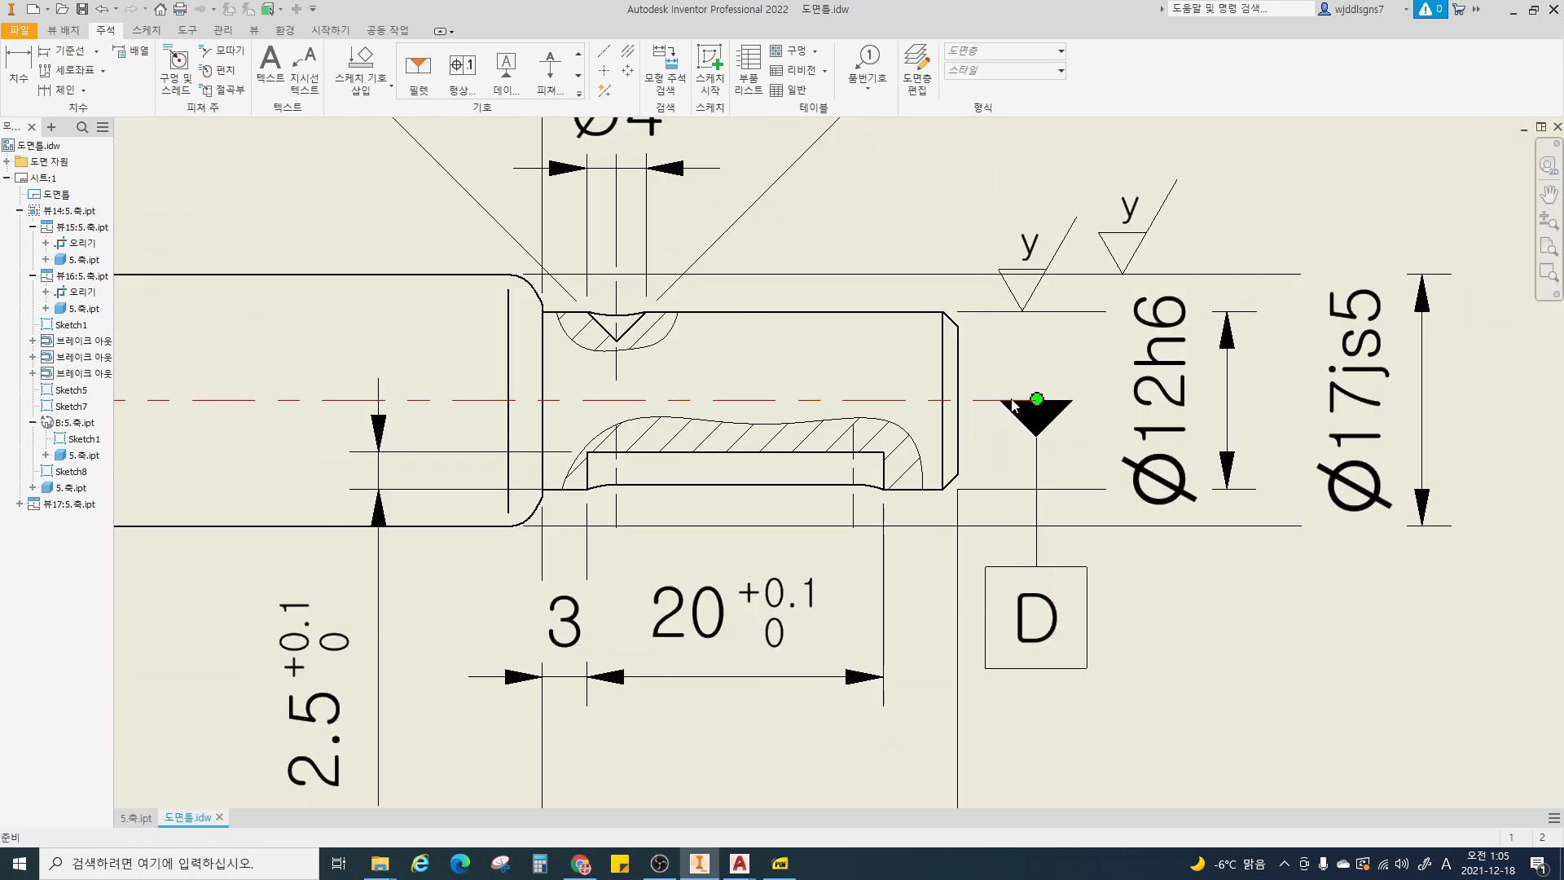
# - Slide datum D along the centerline, farther away from the shaft's long-keyway end
pyautogui.click(1013, 405)
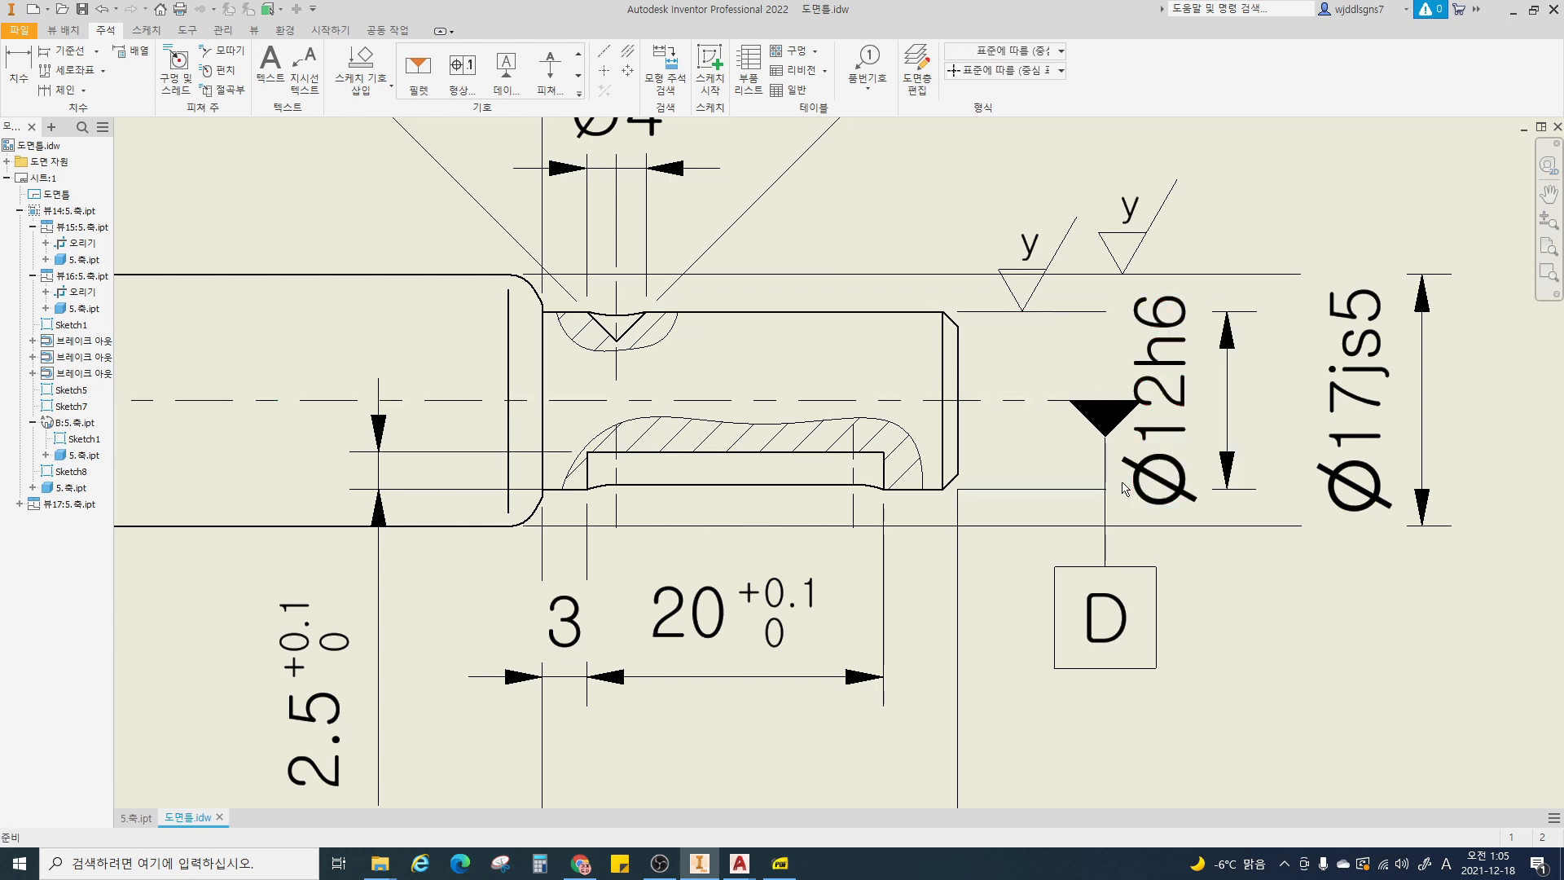
# - Try to shift the Ø12h6 dimension beyond the long-keyway end outward by hand, then undo the move
pyautogui.scroll(-2, 1200, 447)
pyautogui.moveTo(1310, 537); pyautogui.dragTo(1139, 358)
pyautogui.click(1110, 426)
pyautogui.moveTo(1110, 426); pyautogui.dragTo(1186, 440)
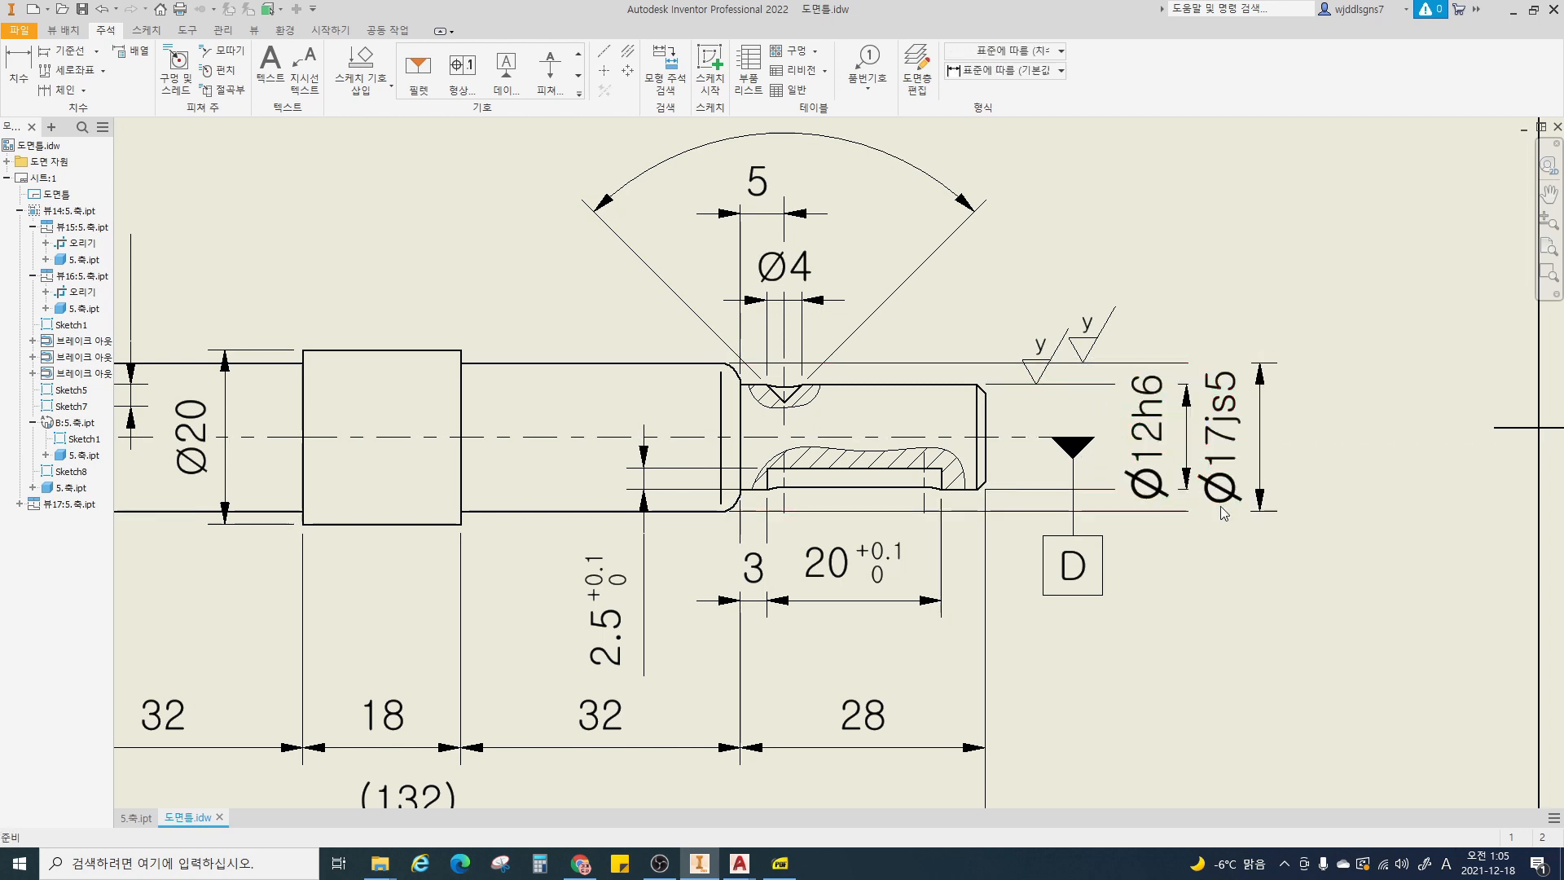
pyautogui.hotkey('ctrl', 'z')
# - Arrange the Ø12h6 and Ø17js5 dimensions at the long-keyway end automatically so they sit farther out with uniform spacing
pyautogui.moveTo(1334, 569); pyautogui.dragTo(1132, 326)
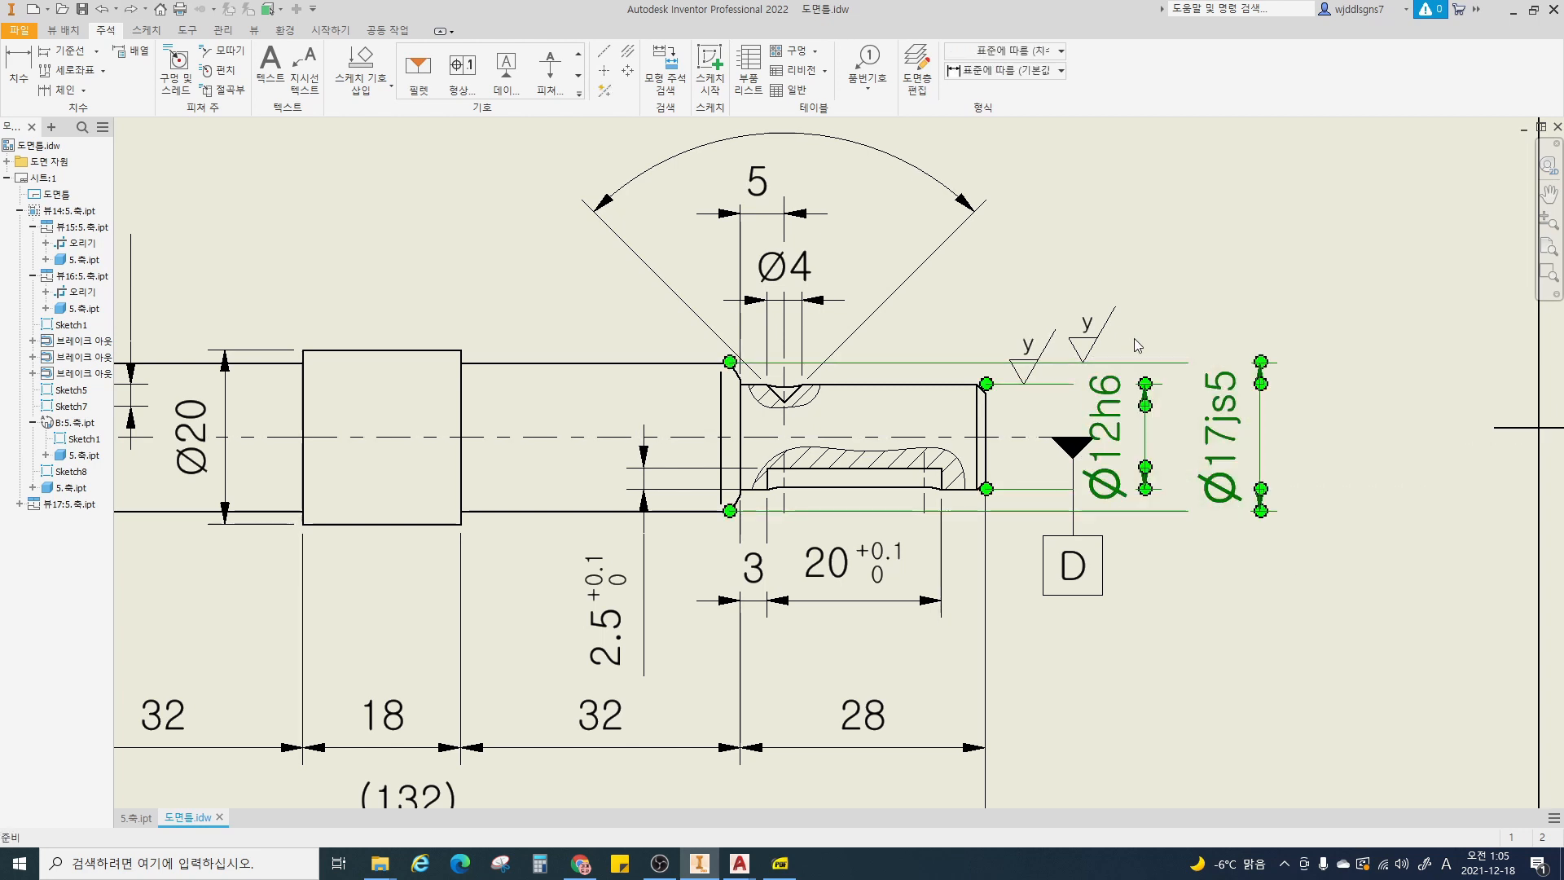
pyautogui.rightClick(1117, 413)
pyautogui.click(1156, 454)
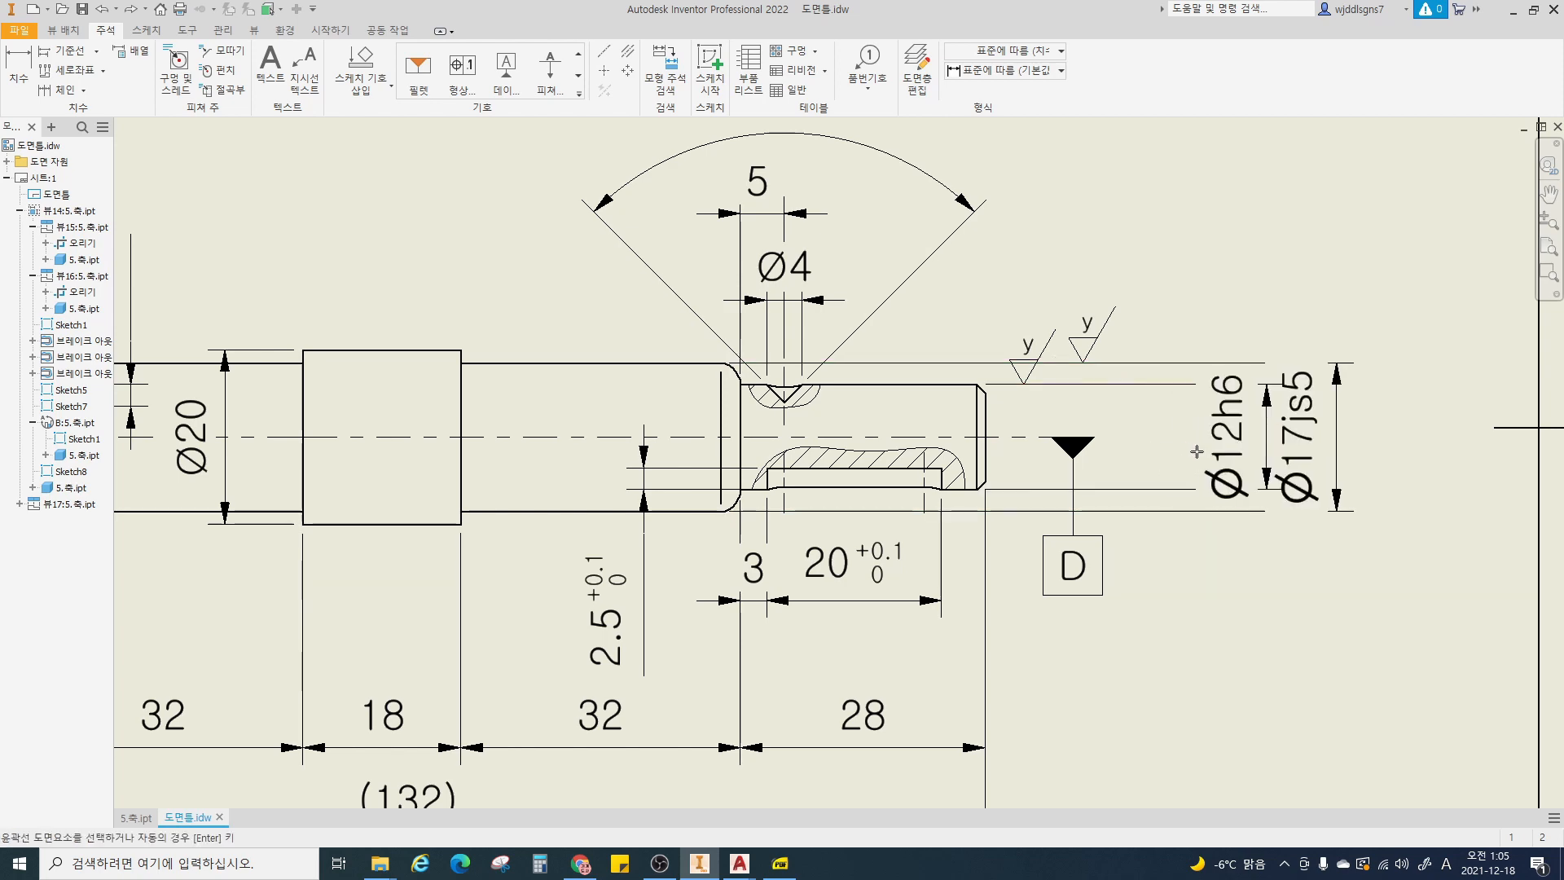
pyautogui.press('Return')
pyautogui.scroll(-5, 1143, 479)
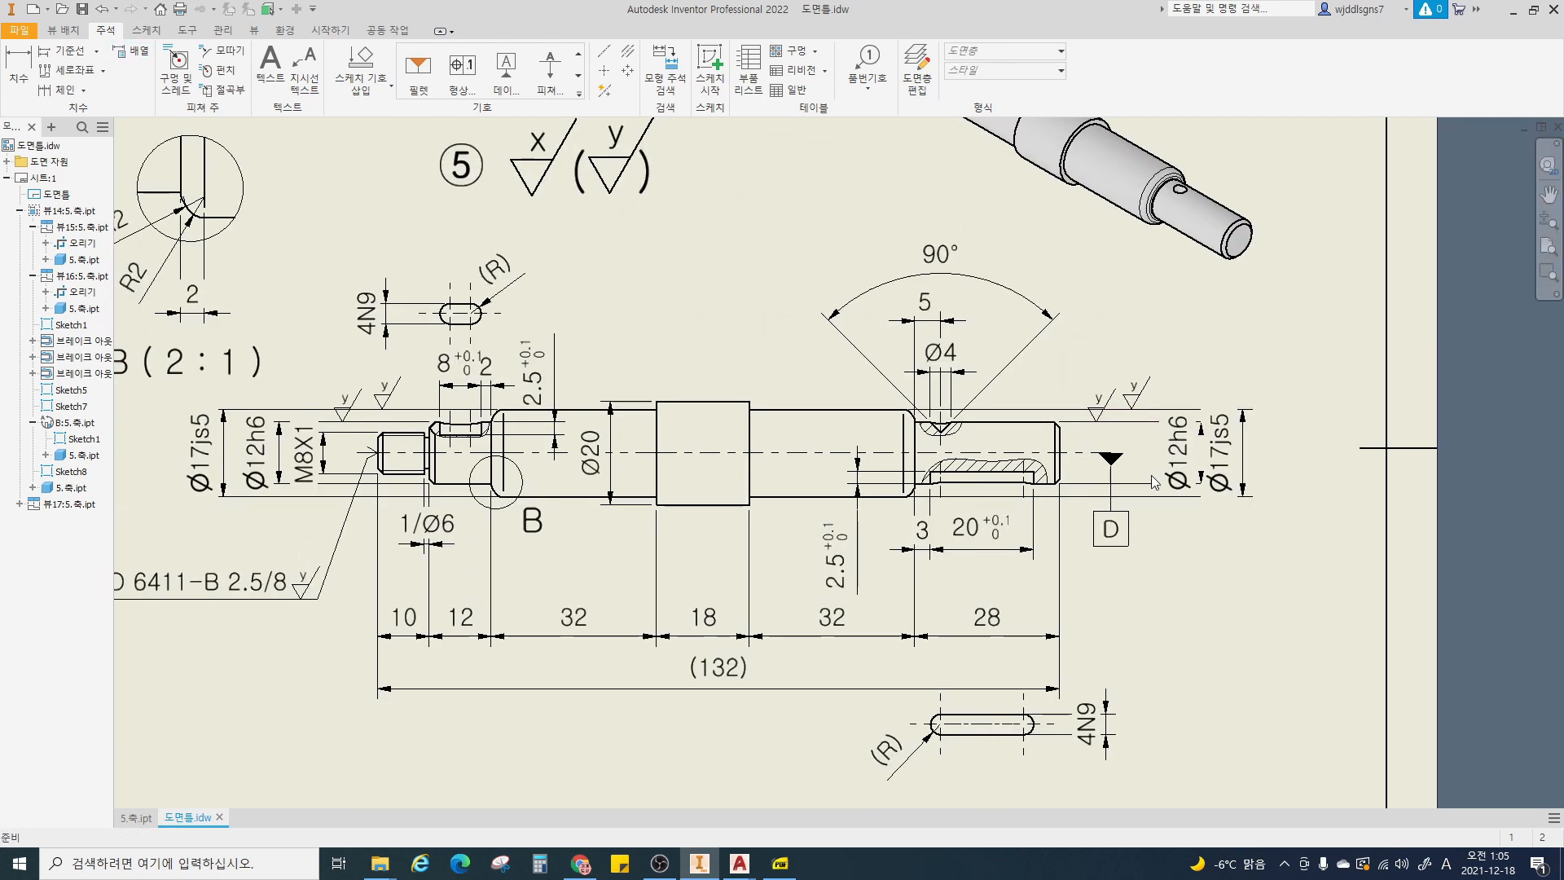
# - Move the y surface texture symbols at the long-keyway end outward and set datum D slightly closer to the shaft end
pyautogui.scroll(6, 1094, 414)
pyautogui.moveTo(1085, 425); pyautogui.dragTo(1195, 415)
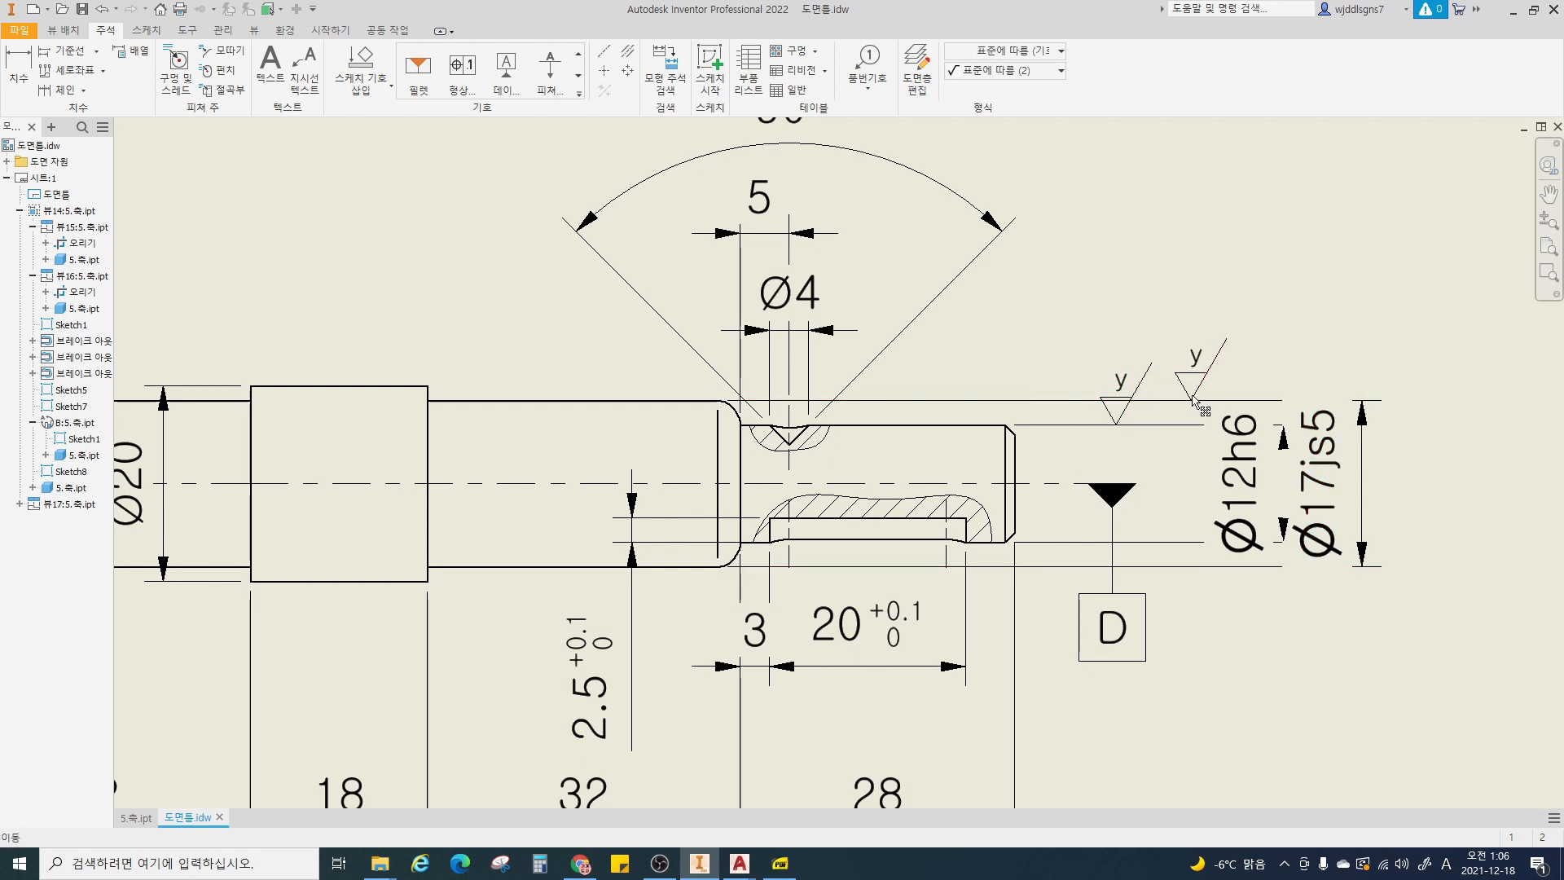
pyautogui.moveTo(1092, 487); pyautogui.dragTo(1172, 483)
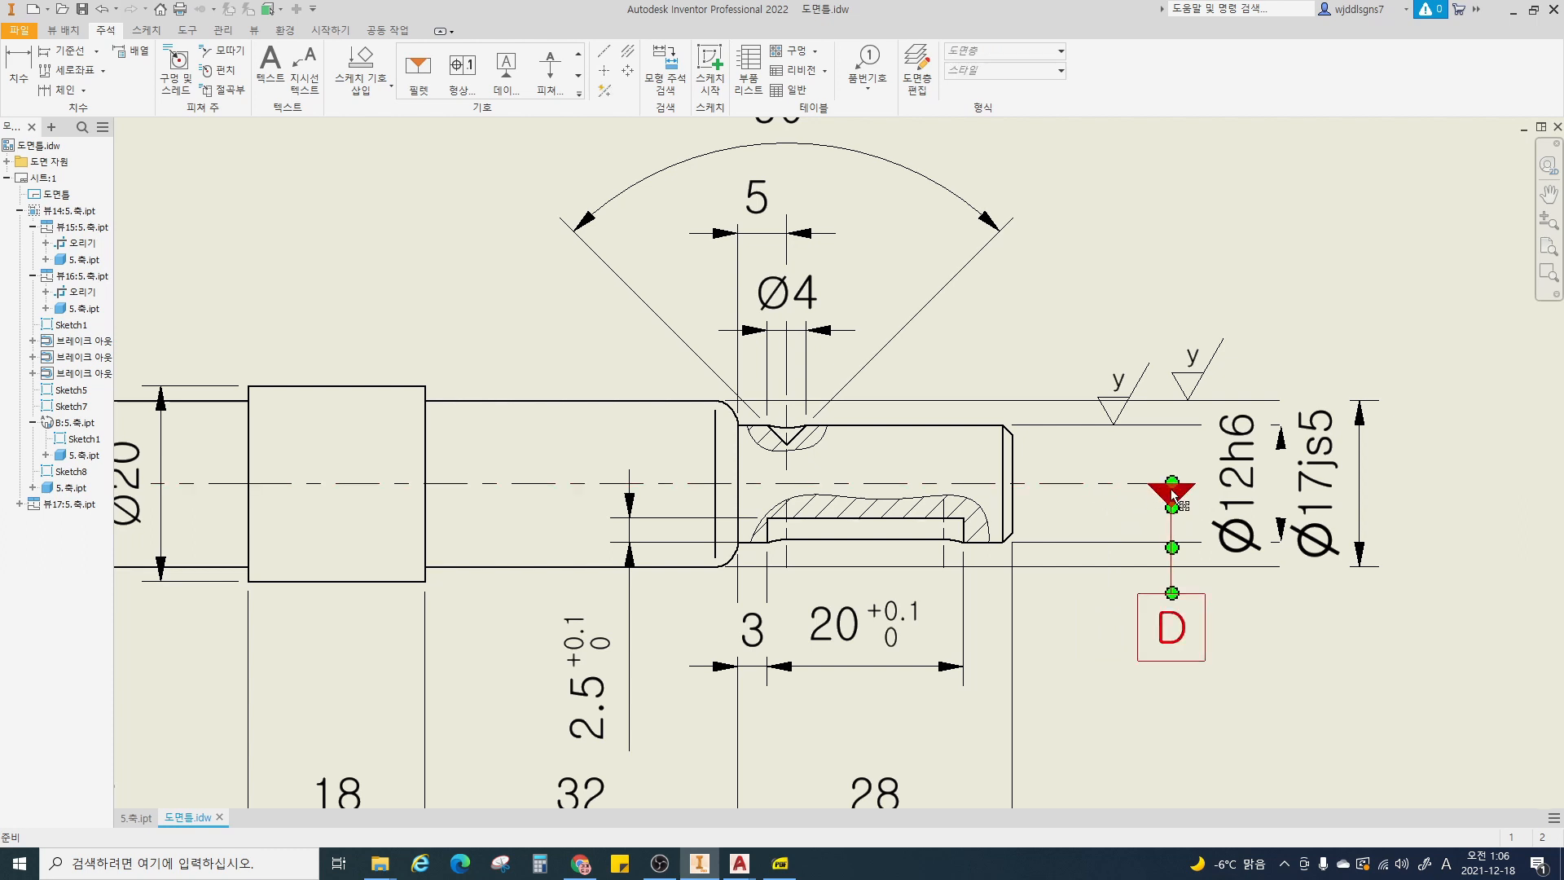
pyautogui.moveTo(1172, 487); pyautogui.dragTo(1097, 487)
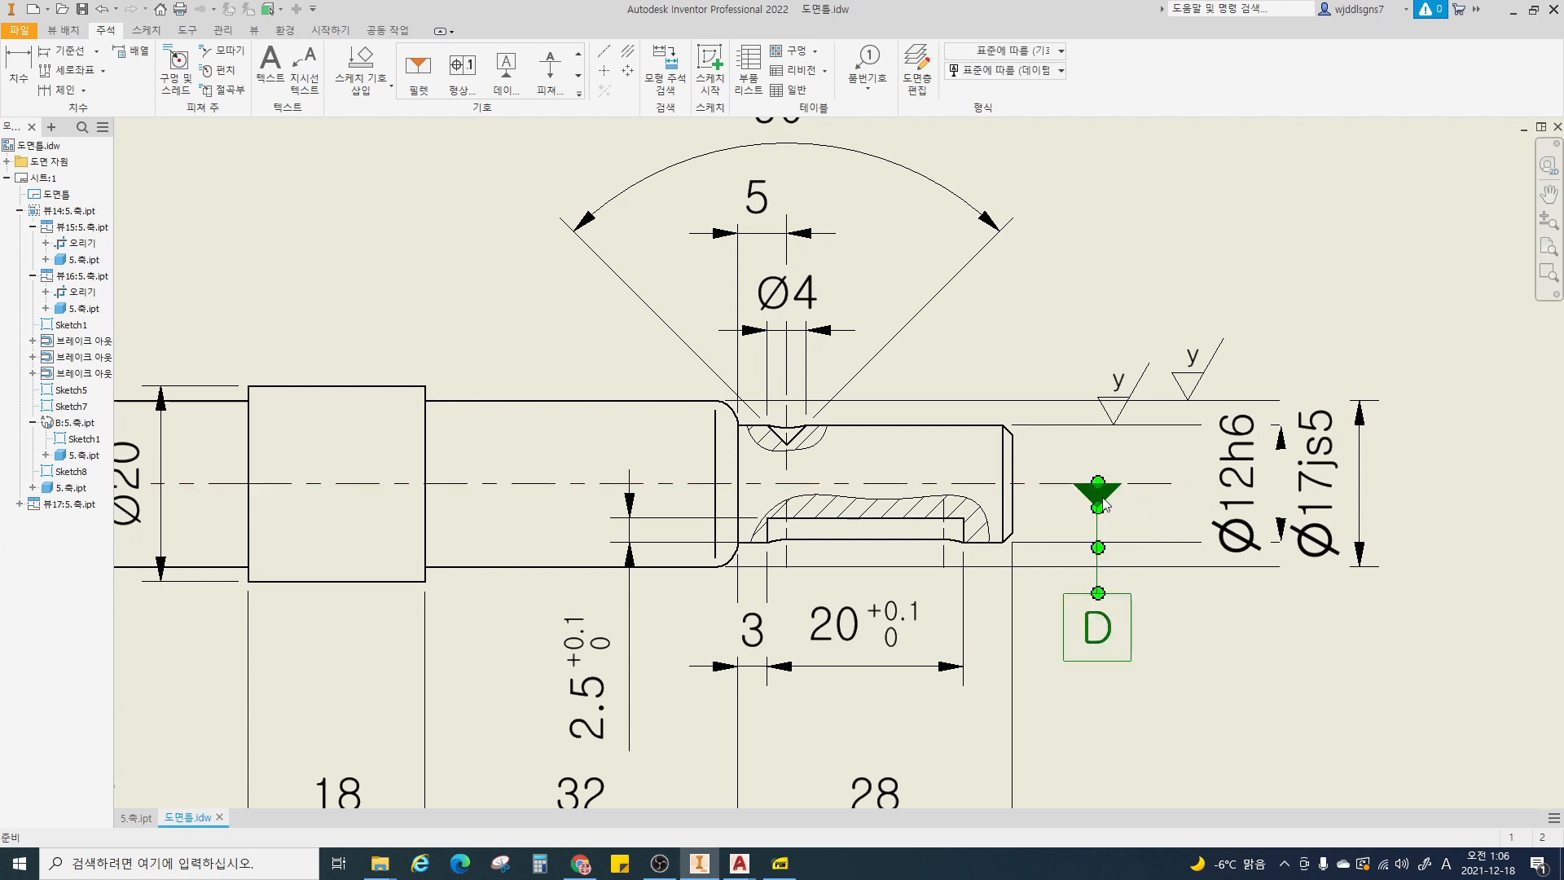
pyautogui.click(1136, 526)
# - Shift both y surface texture symbols at the long-keyway end slightly back toward the shaft along their extension lines
pyautogui.scroll(-3, 1147, 586)
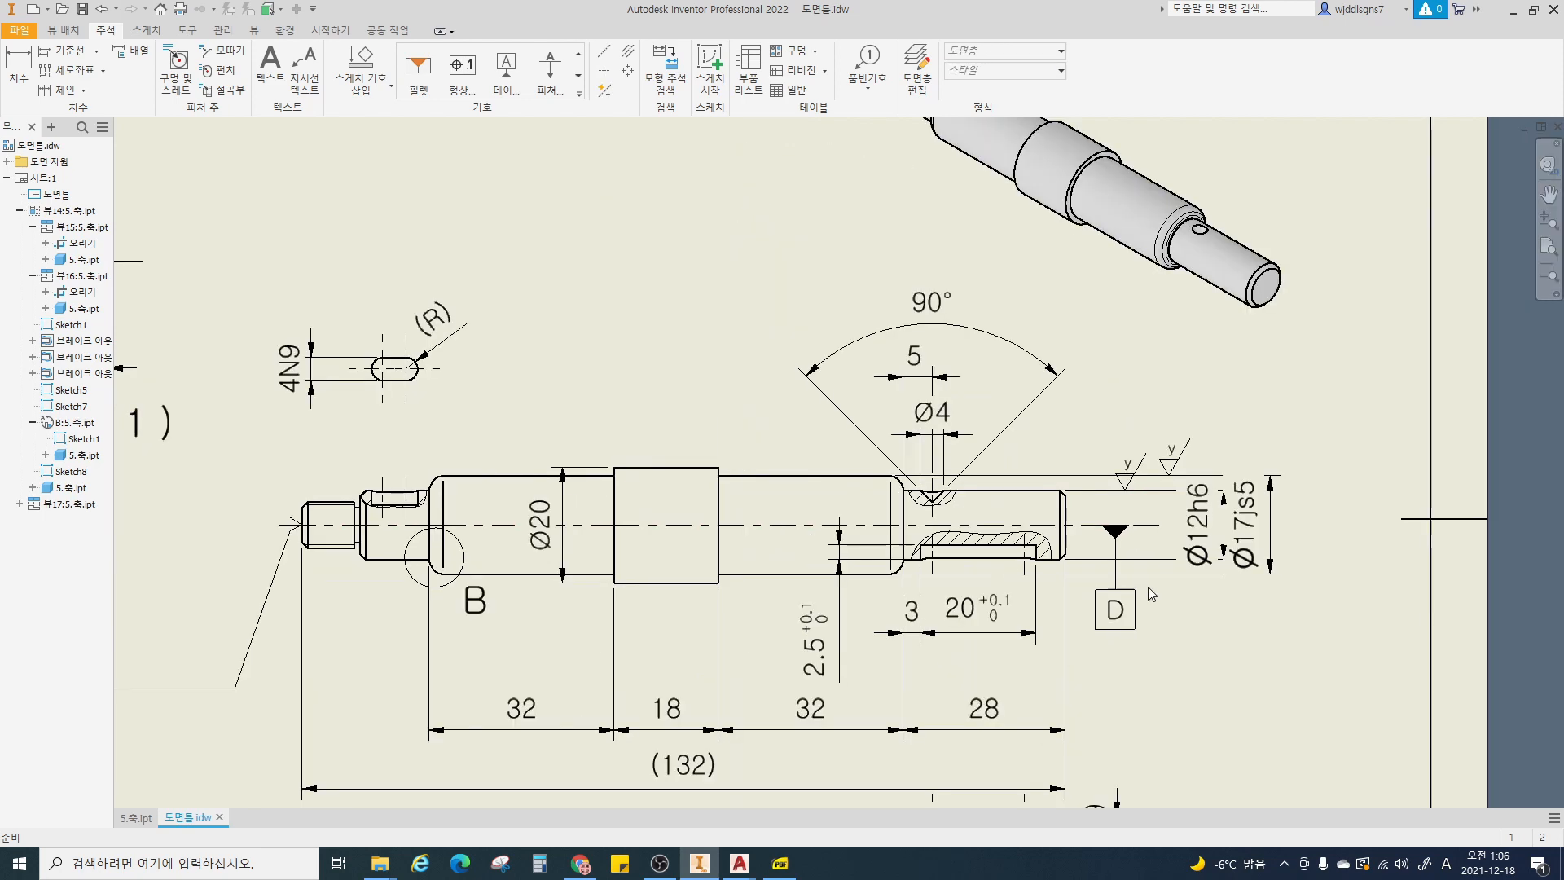
pyautogui.moveTo(1160, 613); pyautogui.dragTo(1180, 516, button='middle')
pyautogui.scroll(-3, 1175, 523)
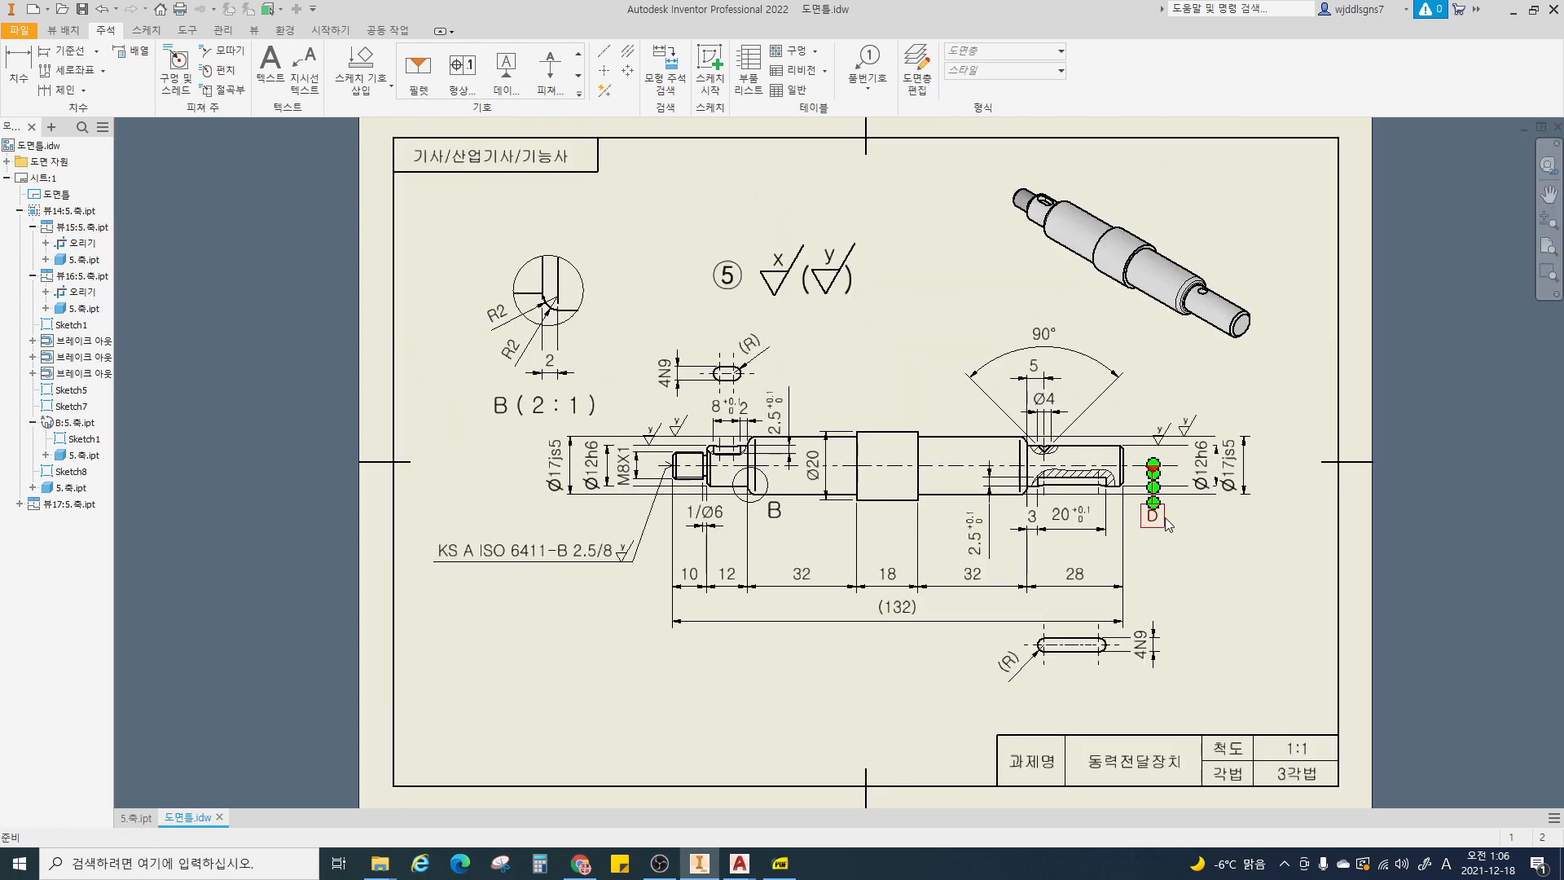
pyautogui.scroll(3, 1162, 508)
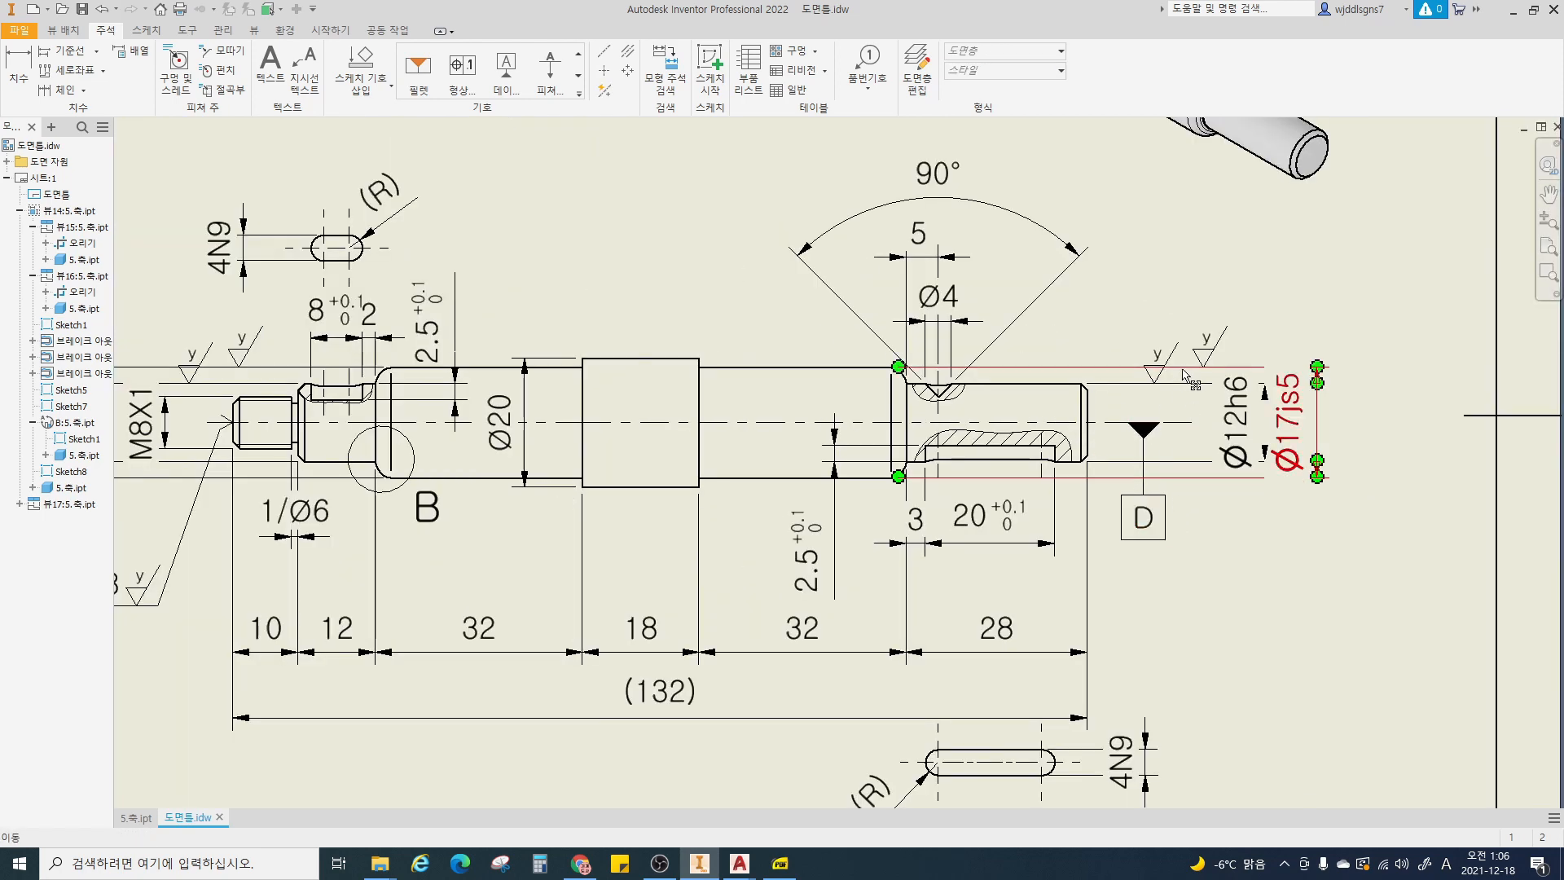
pyautogui.scroll(3, 1154, 383)
pyautogui.moveTo(1151, 393); pyautogui.dragTo(1118, 393)
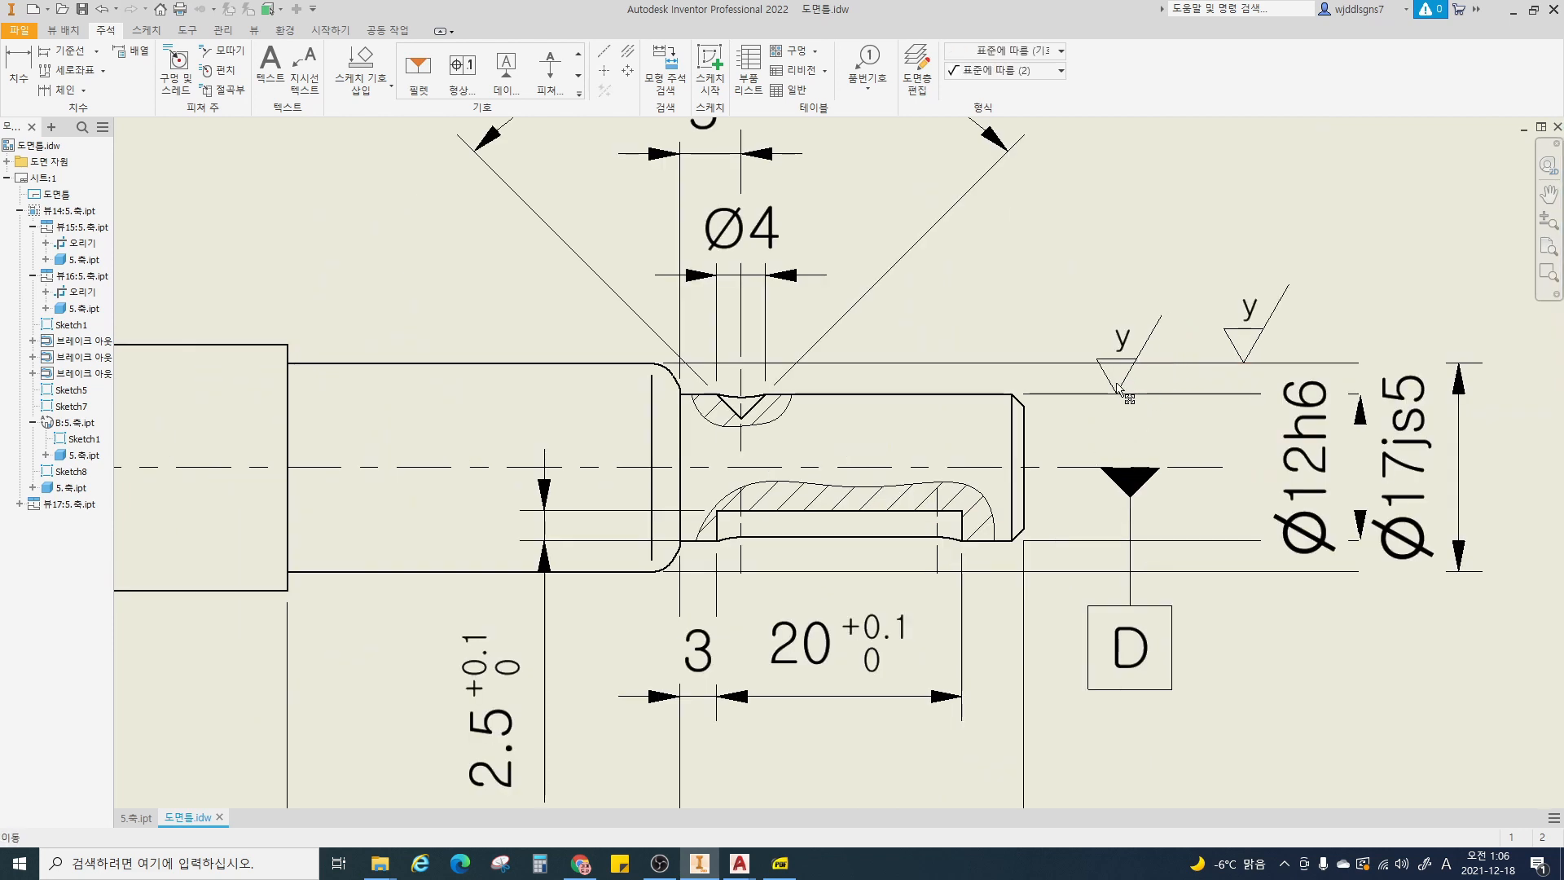
pyautogui.press('Escape')
pyautogui.moveTo(1245, 363); pyautogui.dragTo(1210, 363)
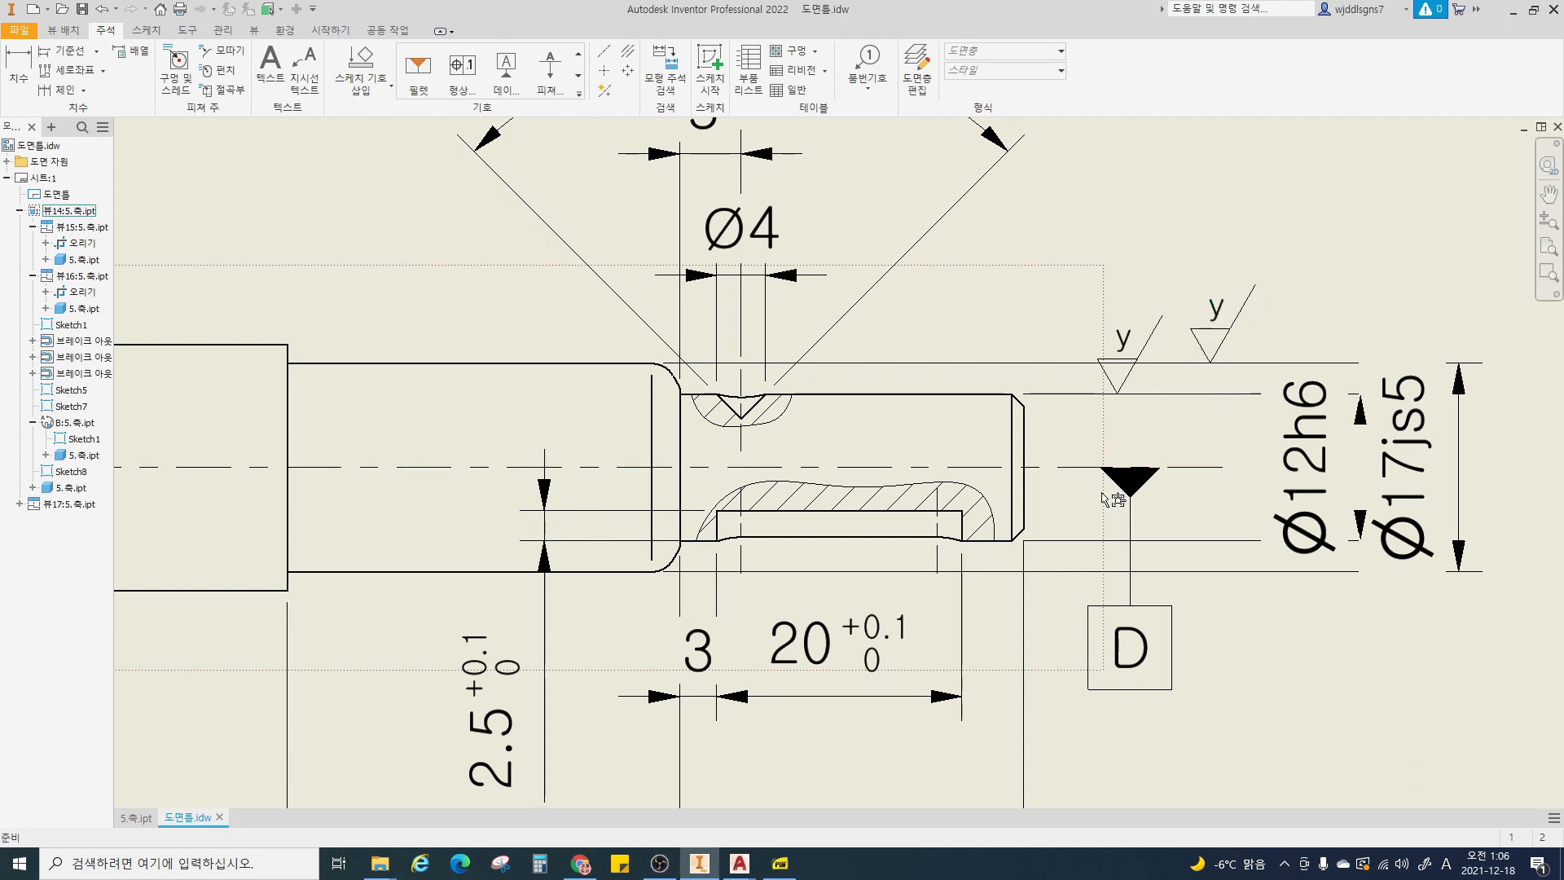
pyautogui.scroll(3, 1106, 496)
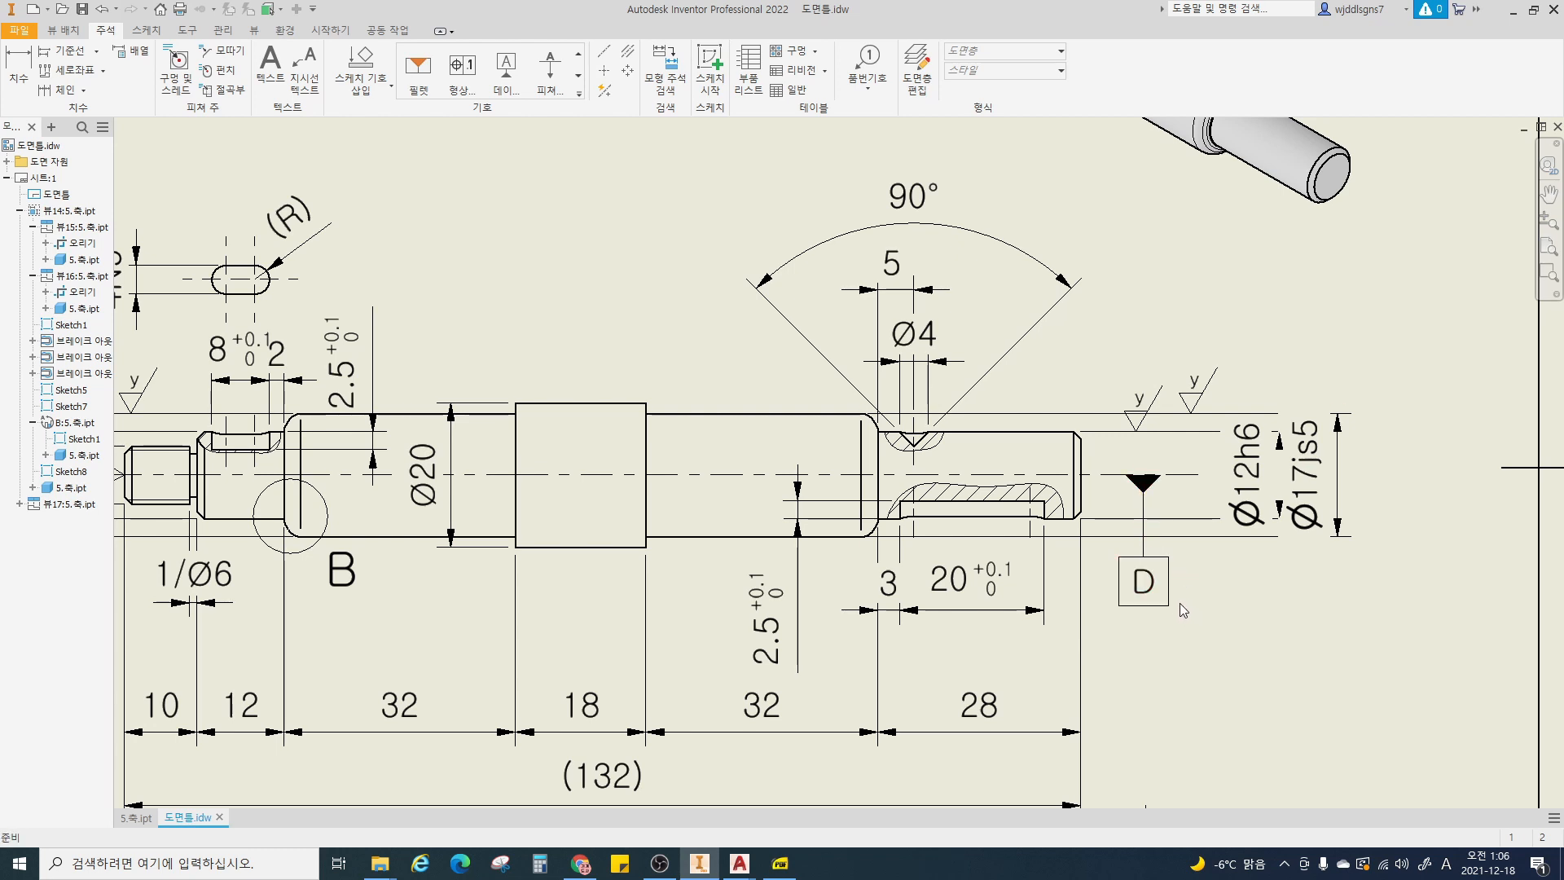
pyautogui.moveTo(1114, 613); pyautogui.dragTo(1173, 603)
pyautogui.click(462, 69)
pyautogui.scroll(-5, 1144, 372)
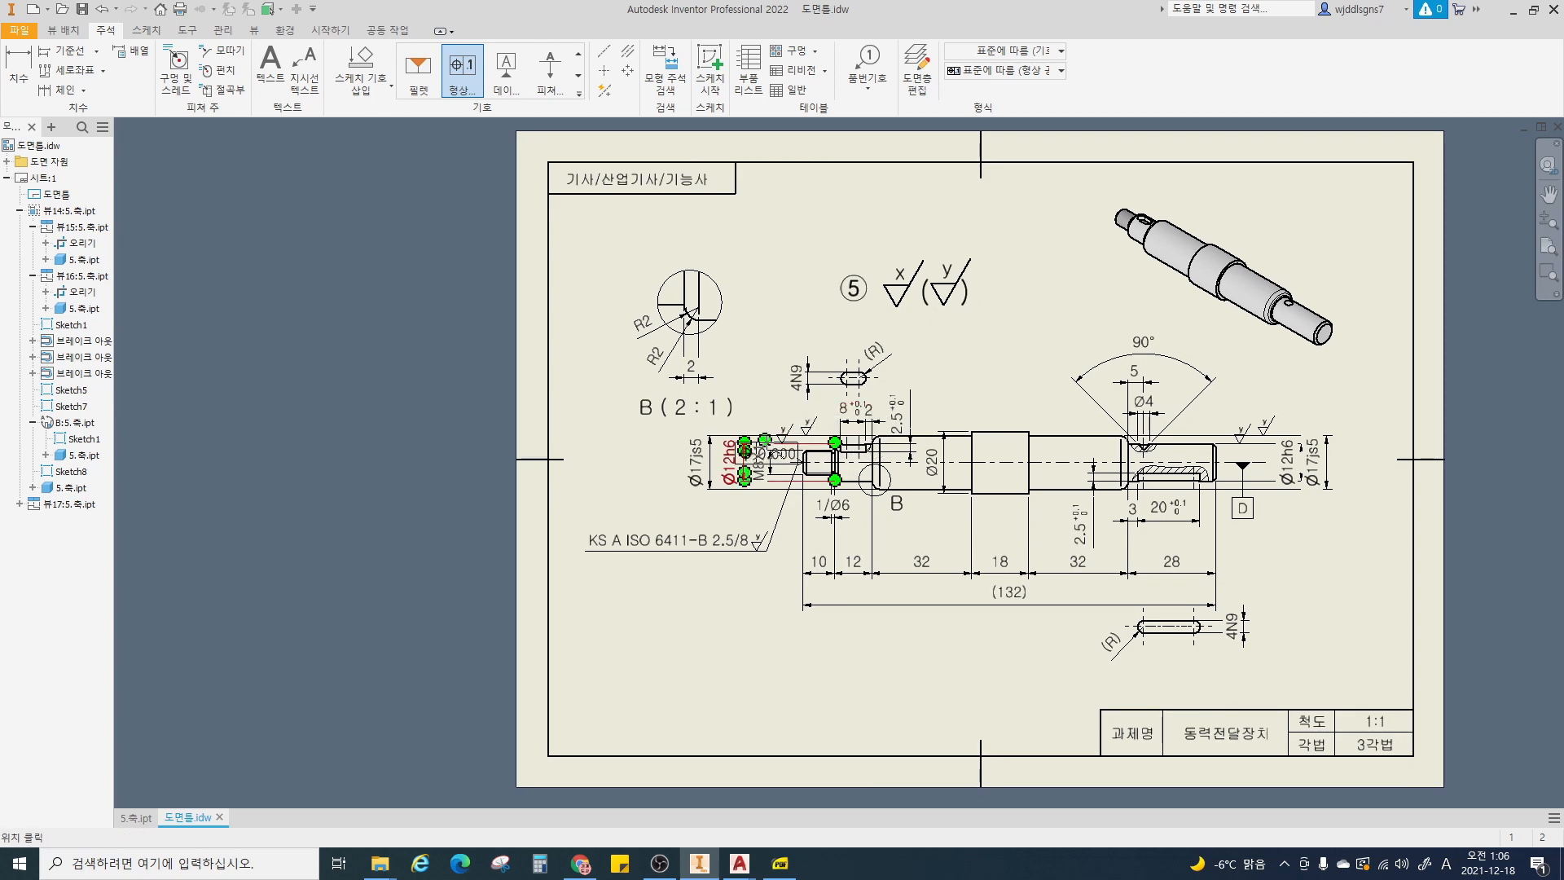
pyautogui.scroll(3, 1276, 432)
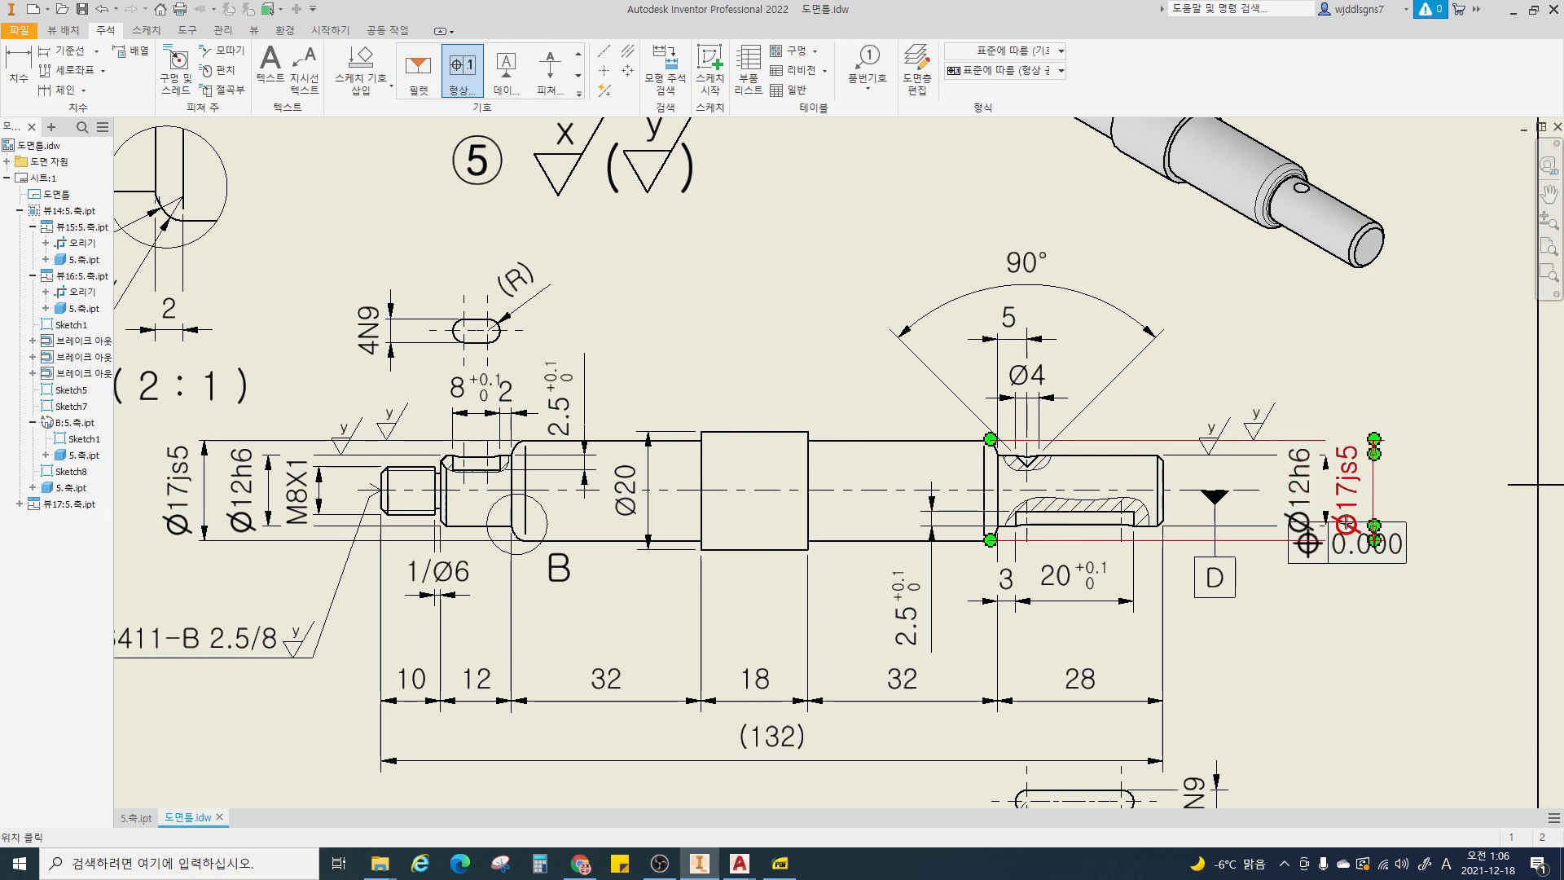
pyautogui.press('Escape')
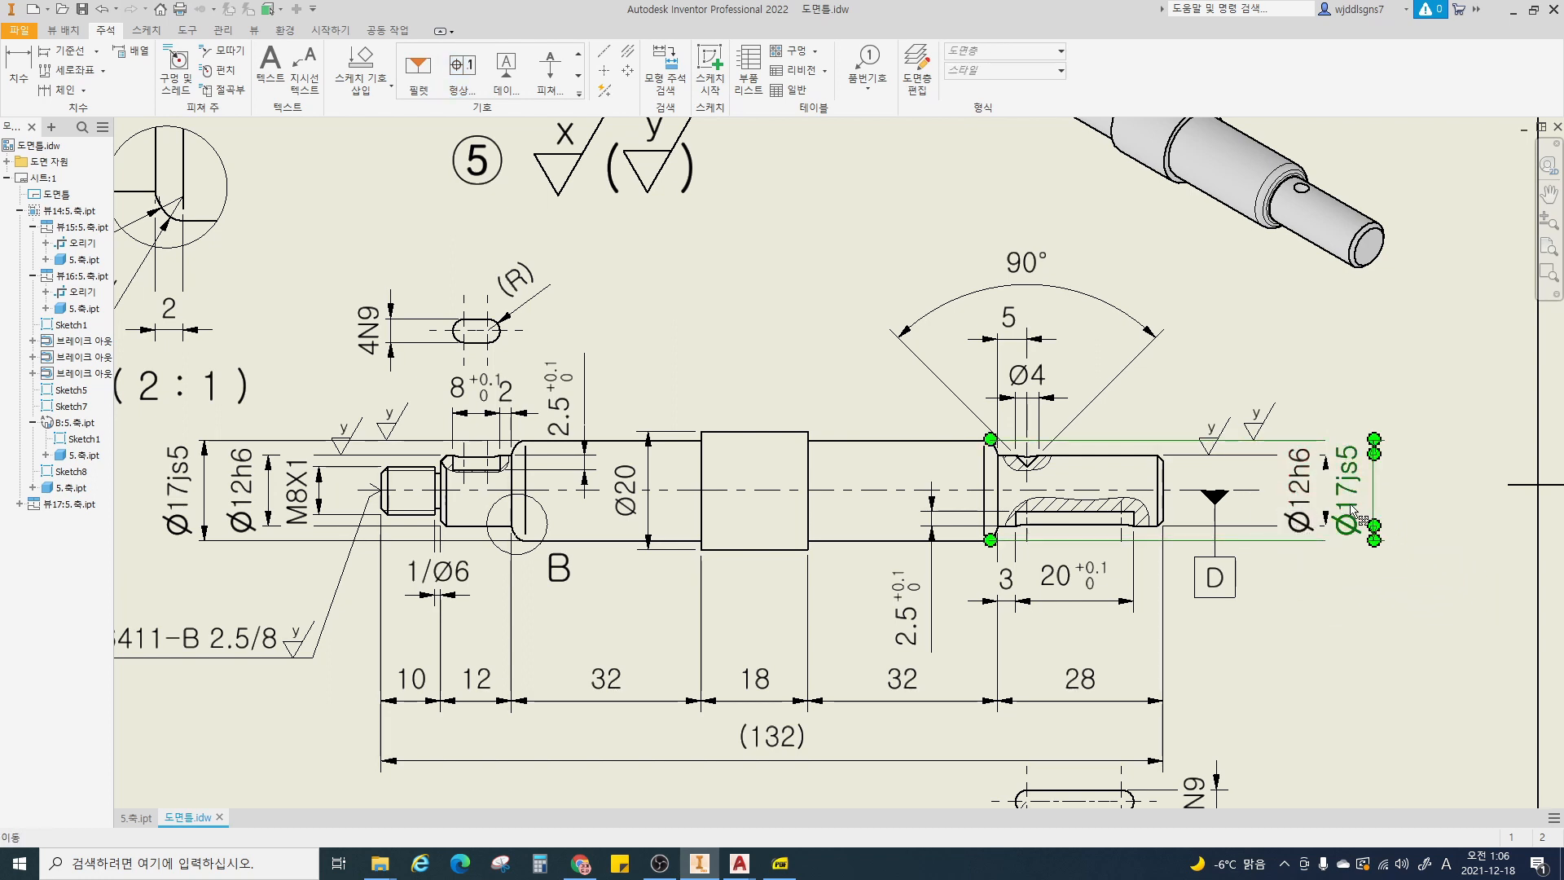
# - Move the Ø17js5 dimension at the long-keyway end slightly farther out from the Ø12h6 dimension
pyautogui.moveTo(1386, 514); pyautogui.dragTo(1399, 513)
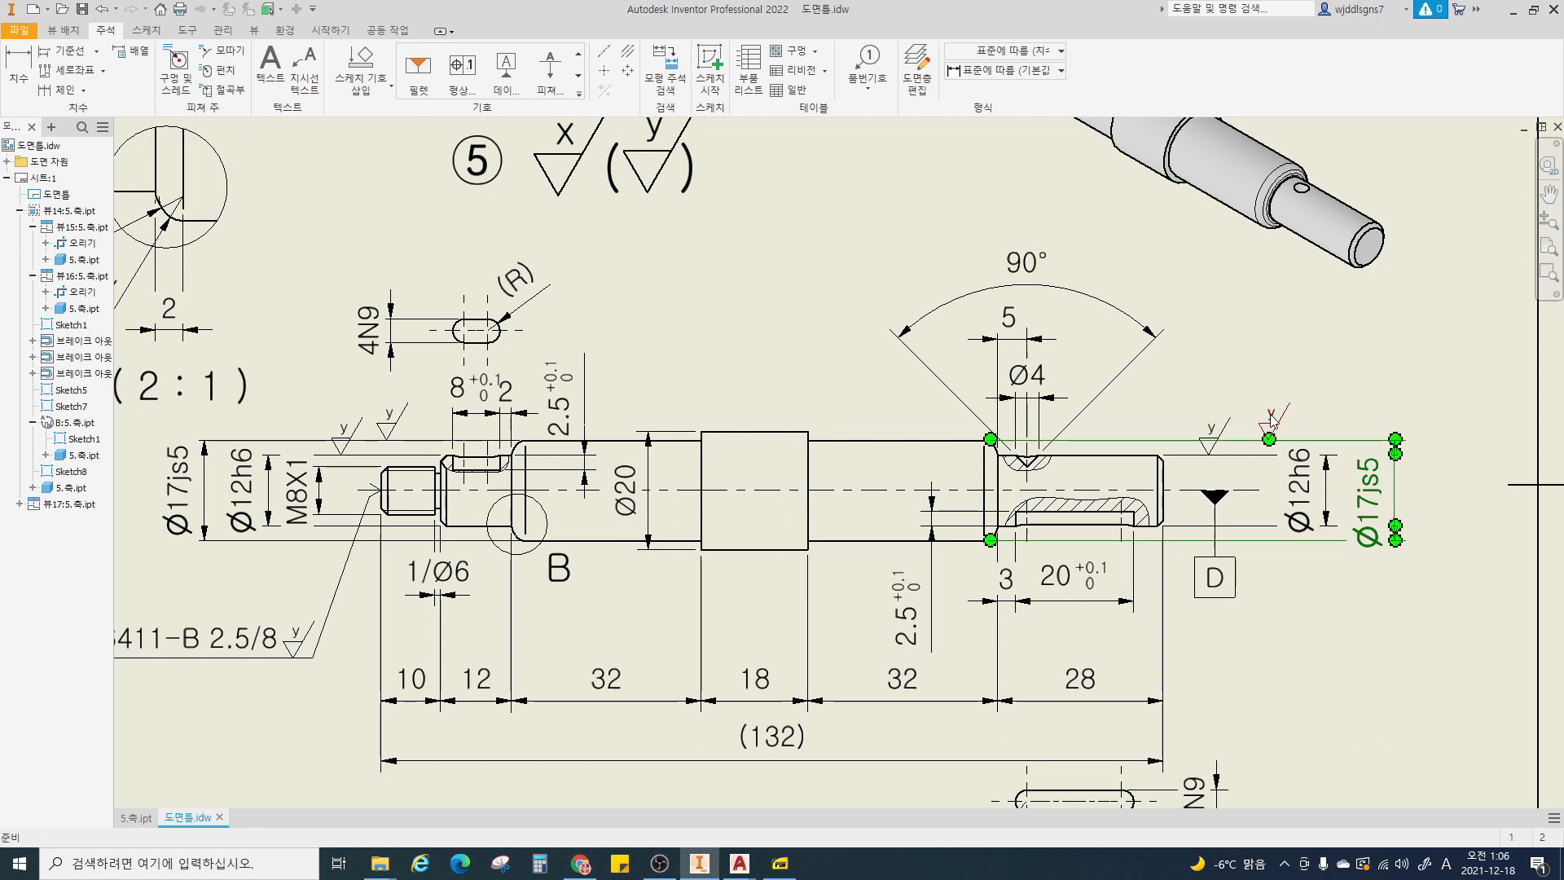
pyautogui.press('Escape')
# - Attach a feature control frame to the Ø12h6 dimension line at the long-keyway end, with its box above the shaft view
pyautogui.click(506, 69)
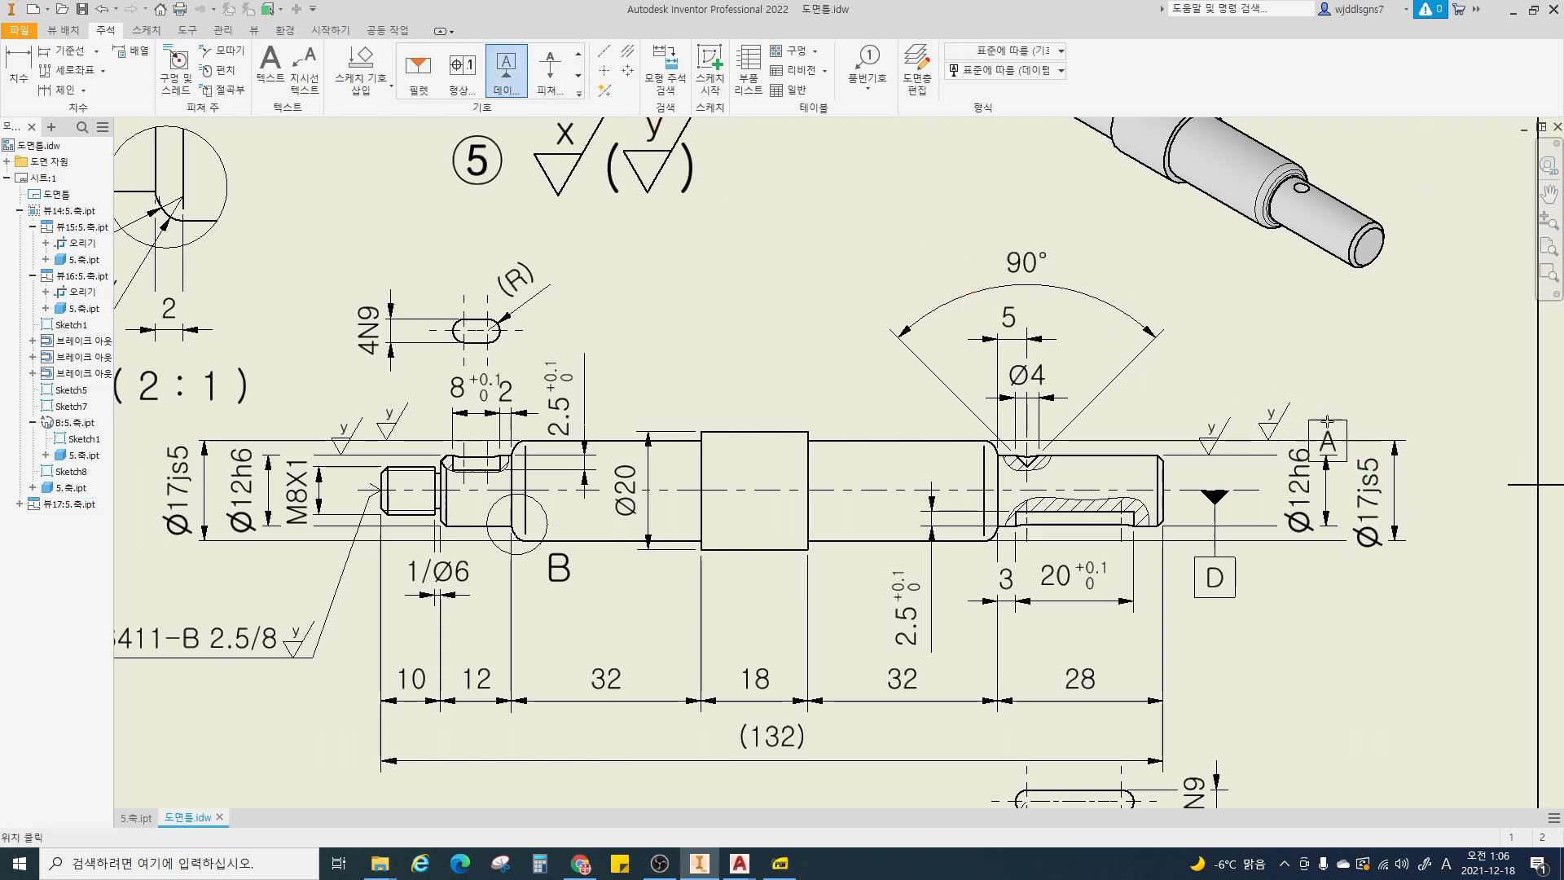
pyautogui.click(462, 72)
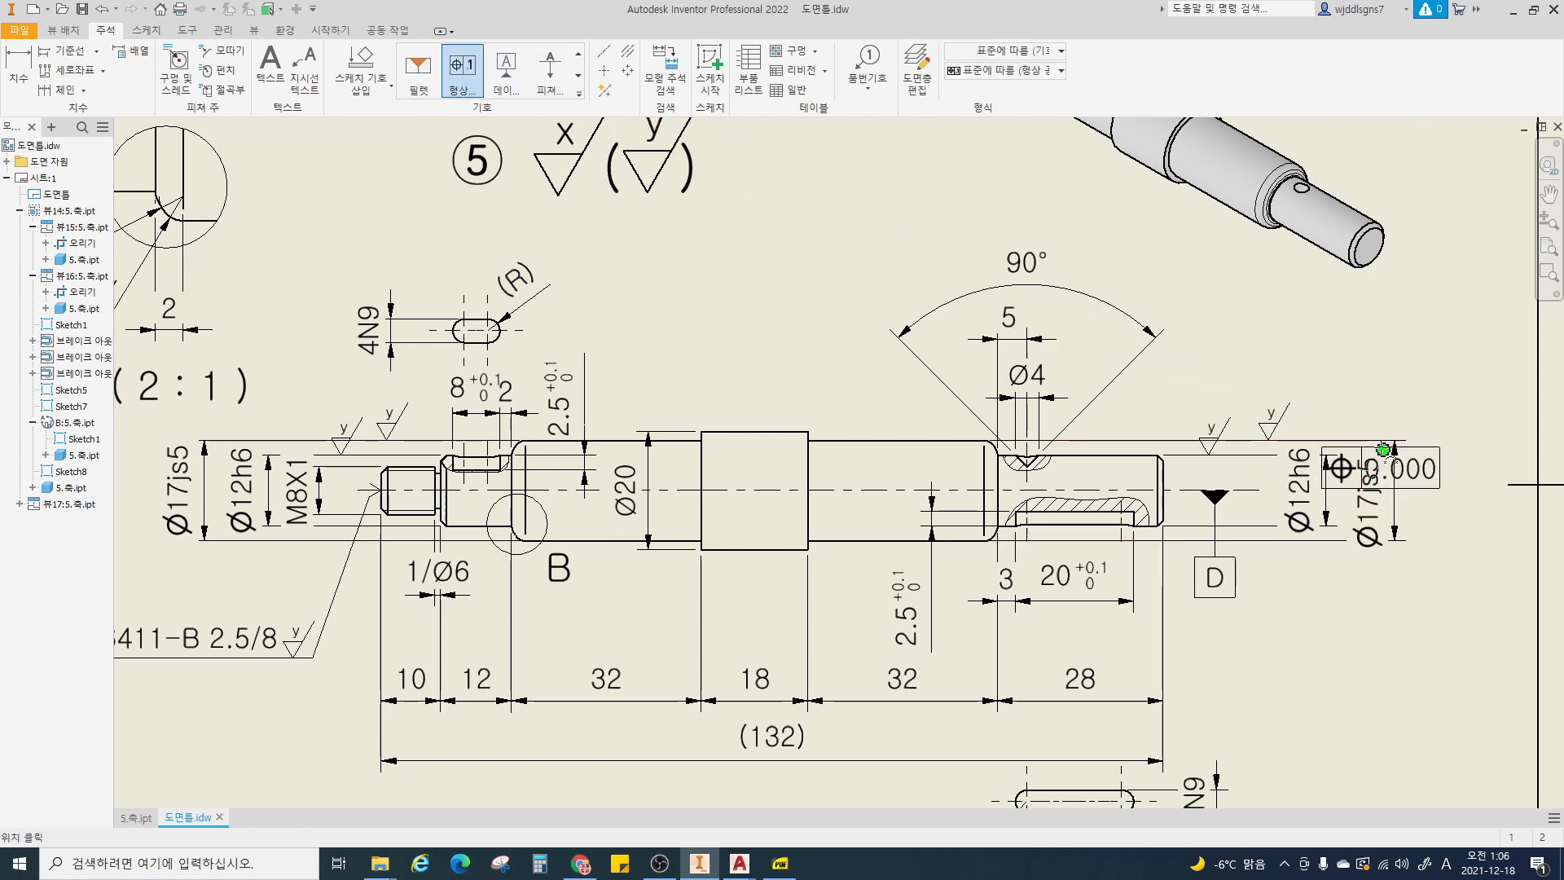
pyautogui.moveTo(1387, 444); pyautogui.dragTo(1346, 516, button='middle')
pyautogui.click(1285, 528)
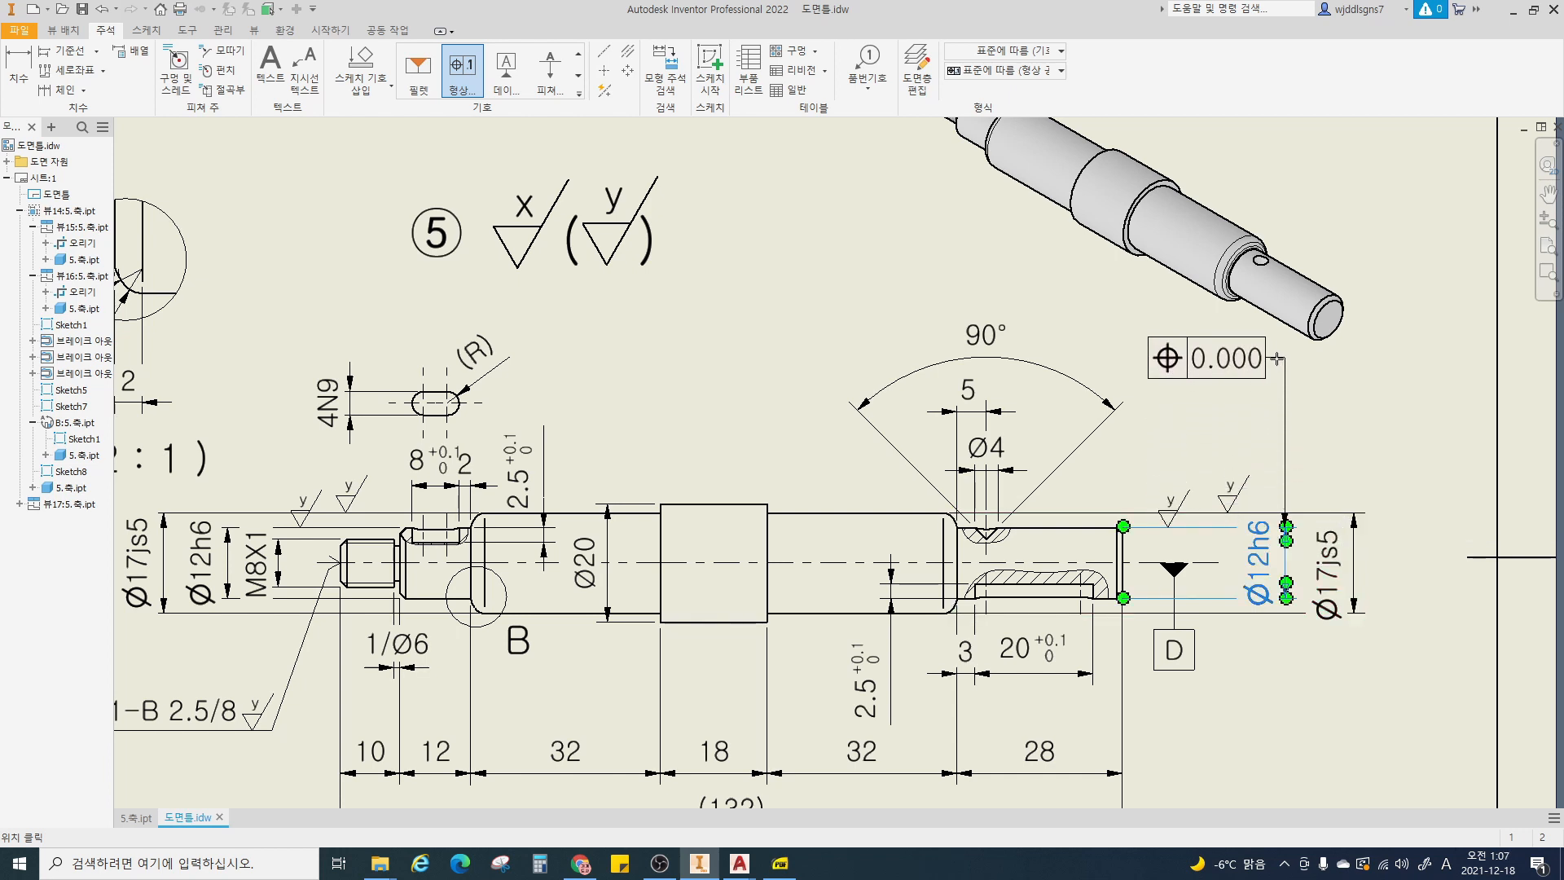
pyautogui.moveTo(1285, 362); pyautogui.dragTo(1265, 495, button='middle')
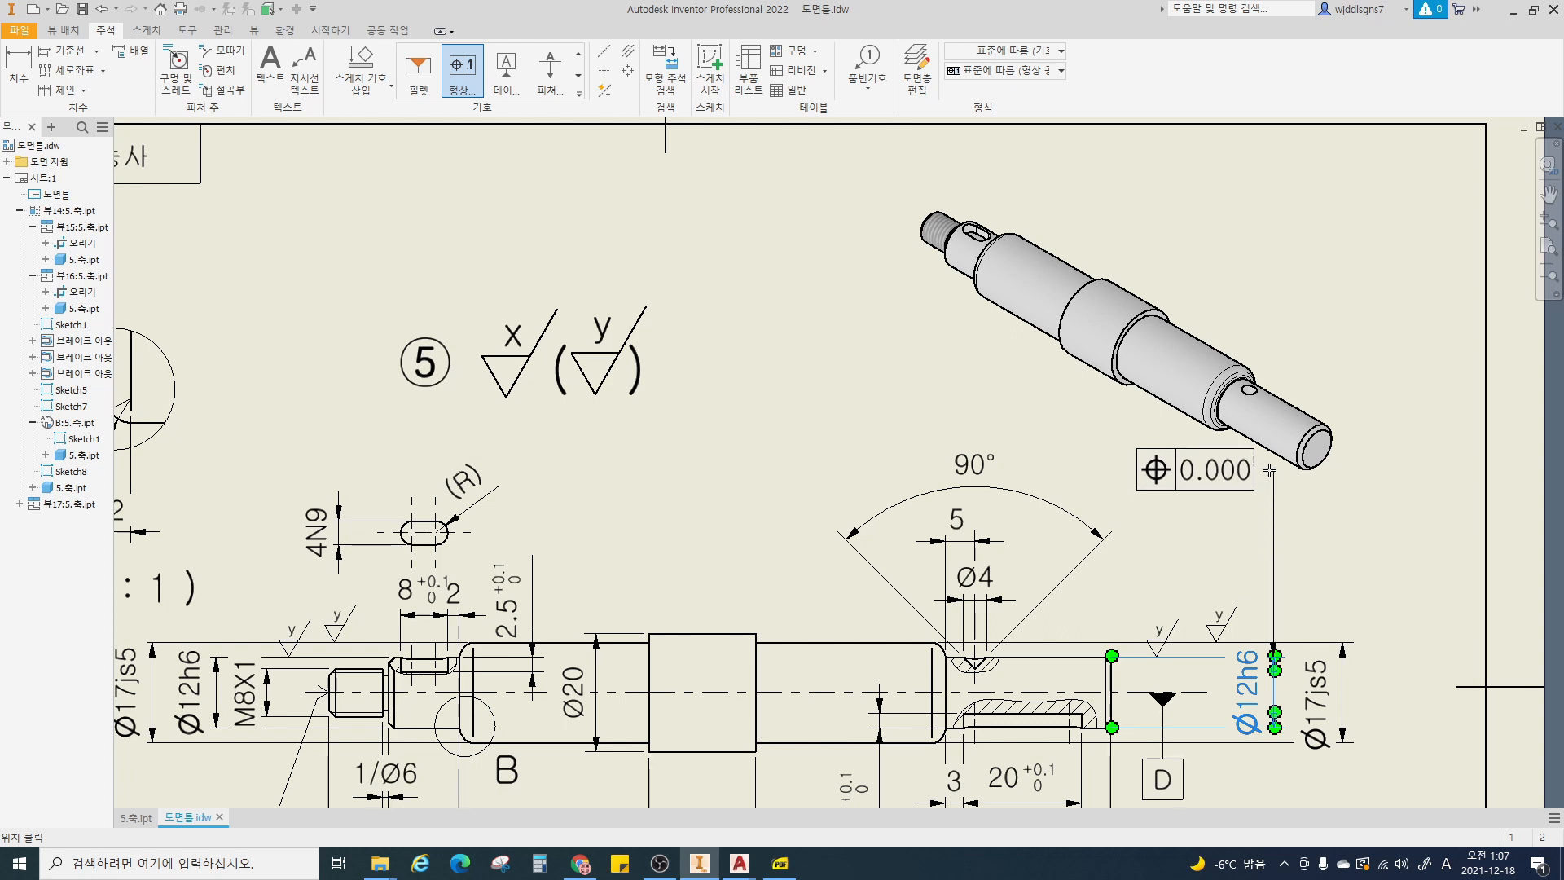
pyautogui.click(1269, 470)
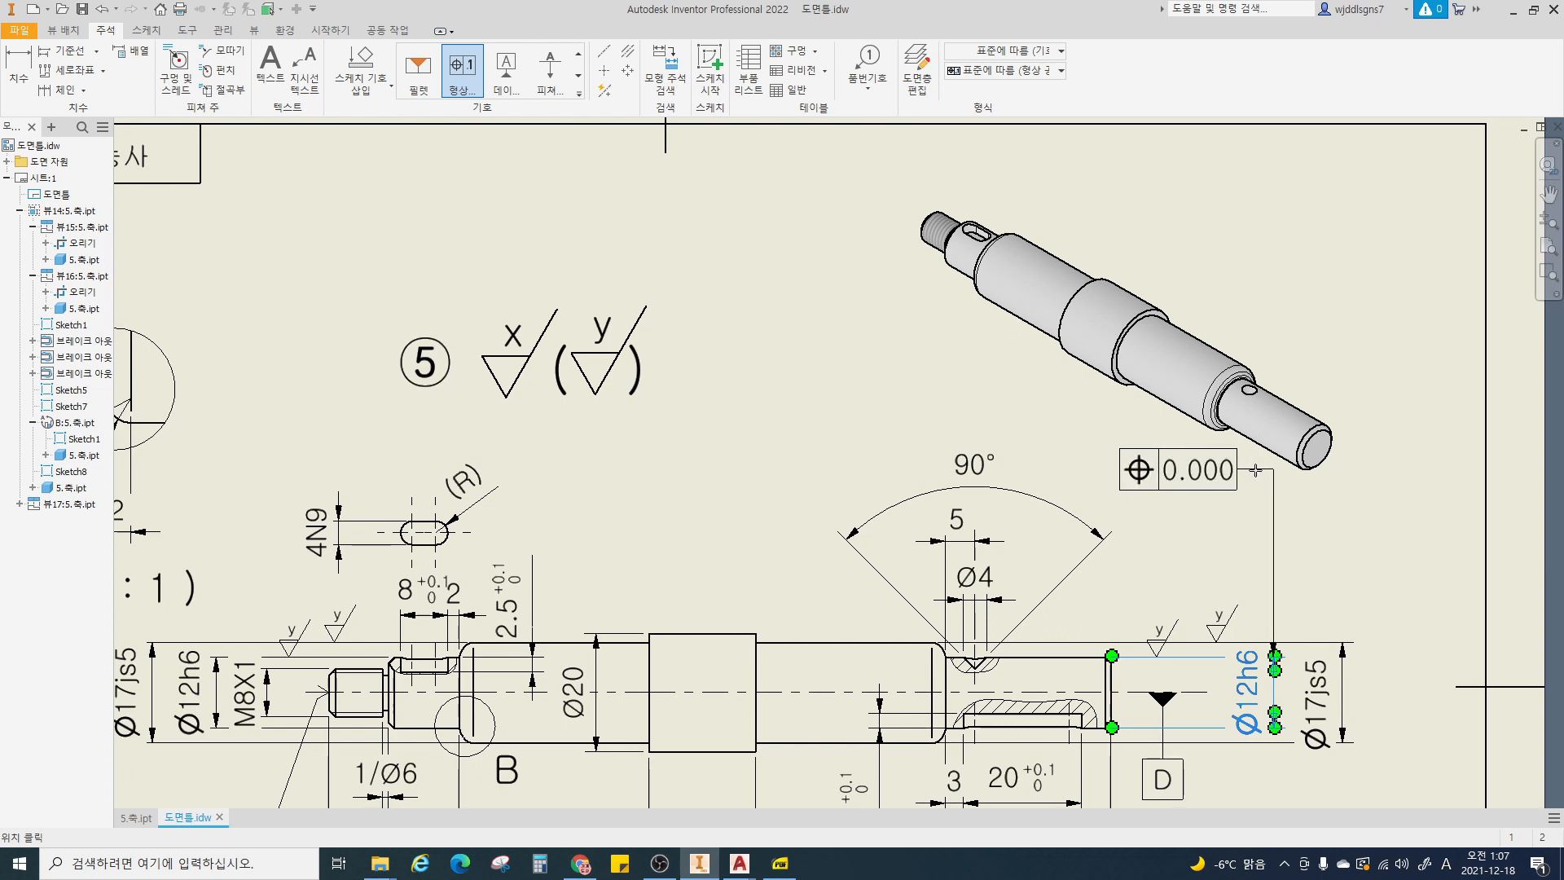
pyautogui.click(1307, 471)
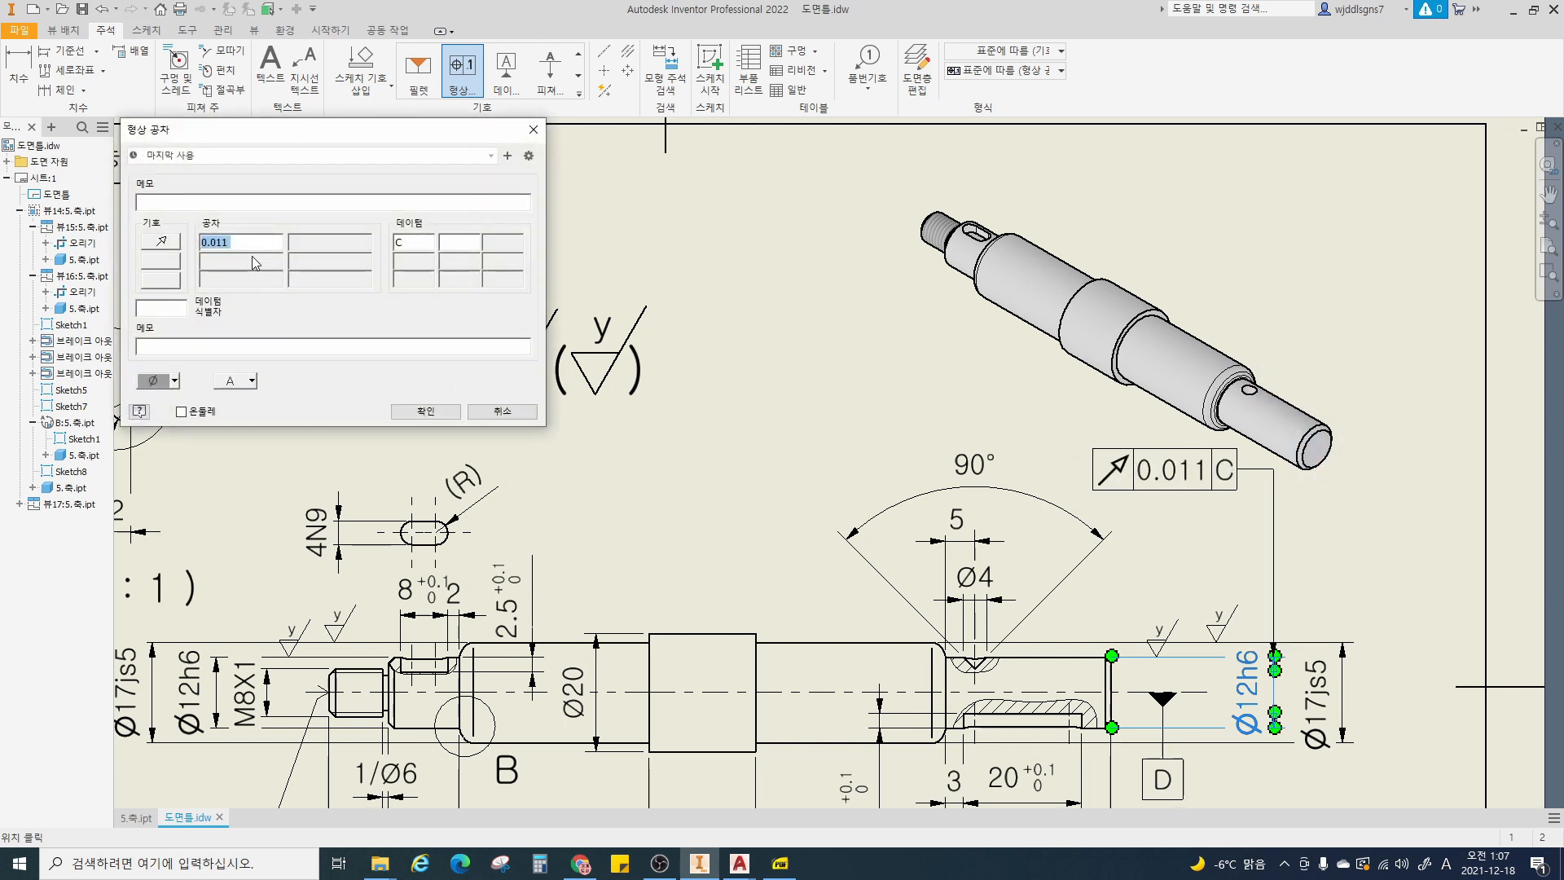
# - Give the Ø12h6 feature control frame a circular runout tolerance of 0.008 relative to datum D
pyautogui.write('0.008')
pyautogui.press('Tab')
pyautogui.write('d')
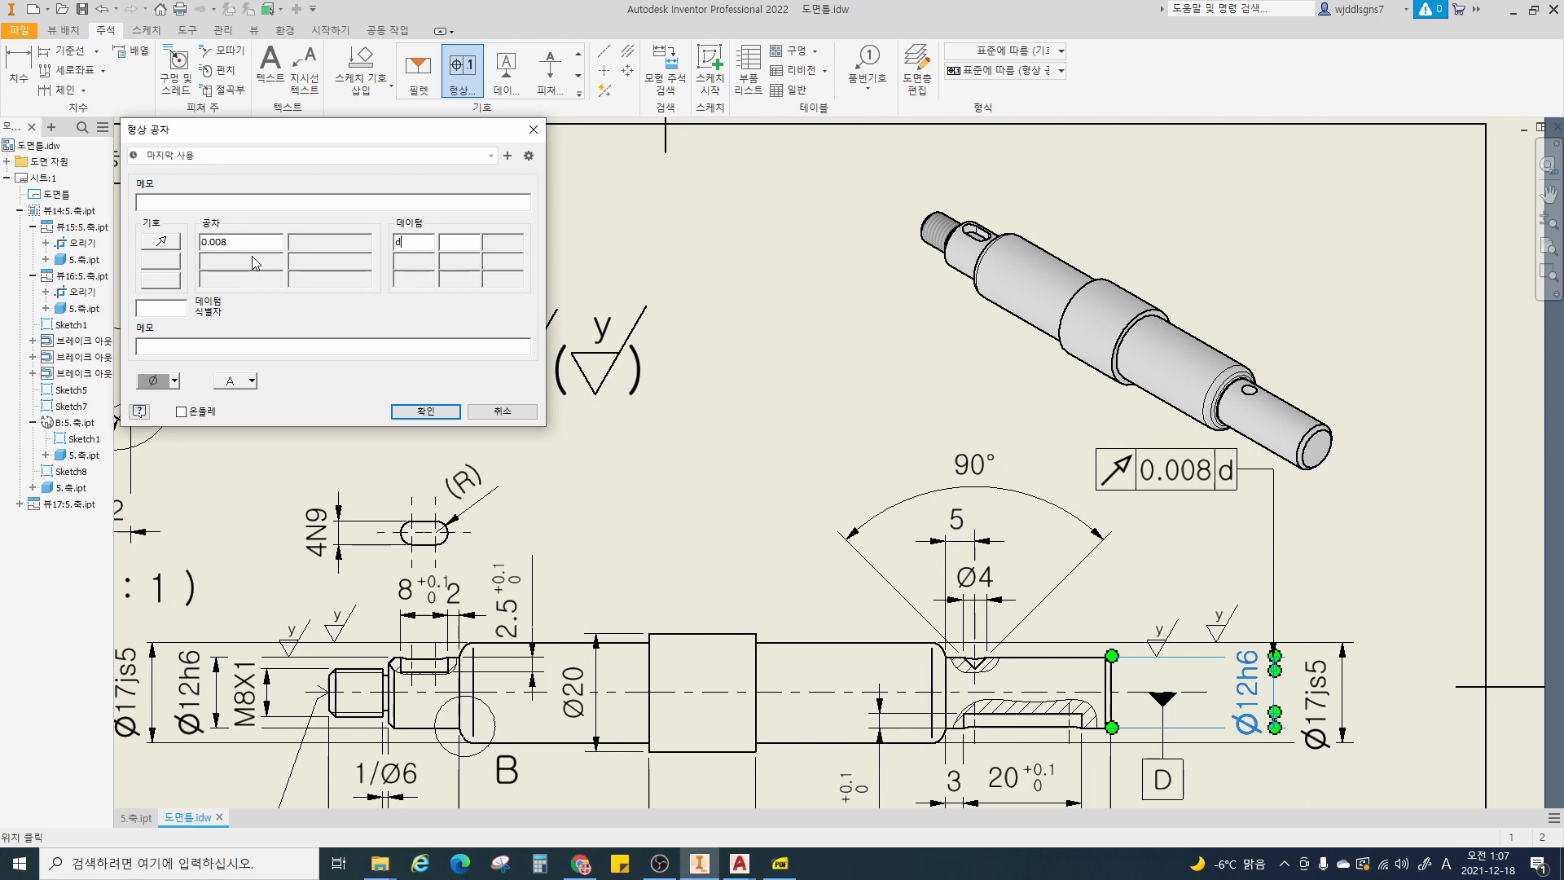
pyautogui.press('BackSpace')
pyautogui.write('D')
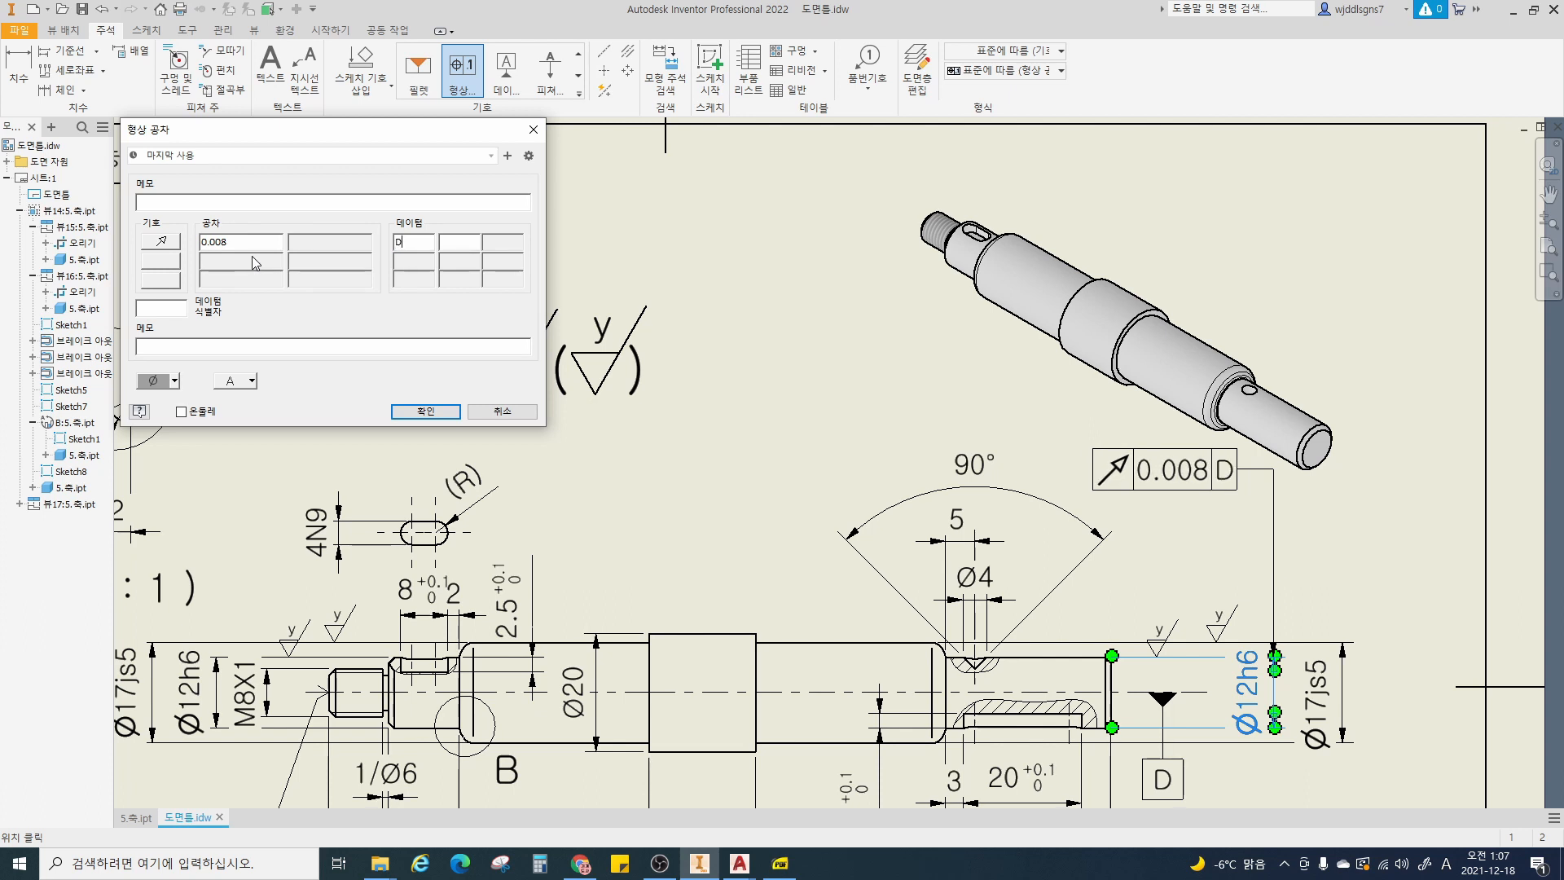
pyautogui.press('Return')
pyautogui.press('Escape')
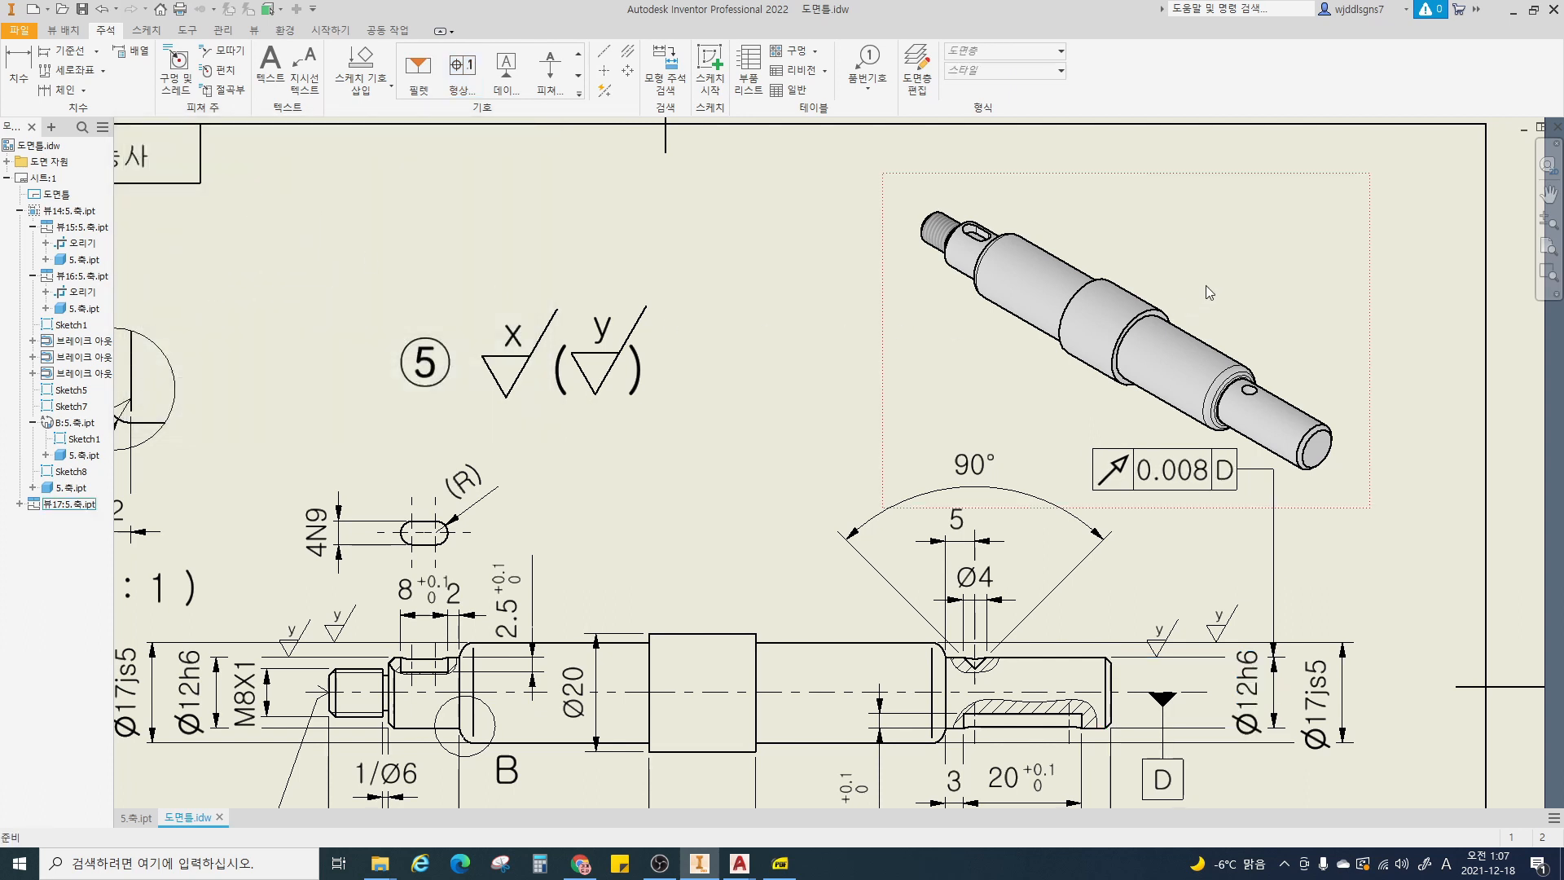
# - Move the isometric view toward the sheet's upper-right corner and attach a feature control frame to the Ø17js5 dimension, above the 0.008 frame
pyautogui.moveTo(1374, 252); pyautogui.dragTo(1480, 179)
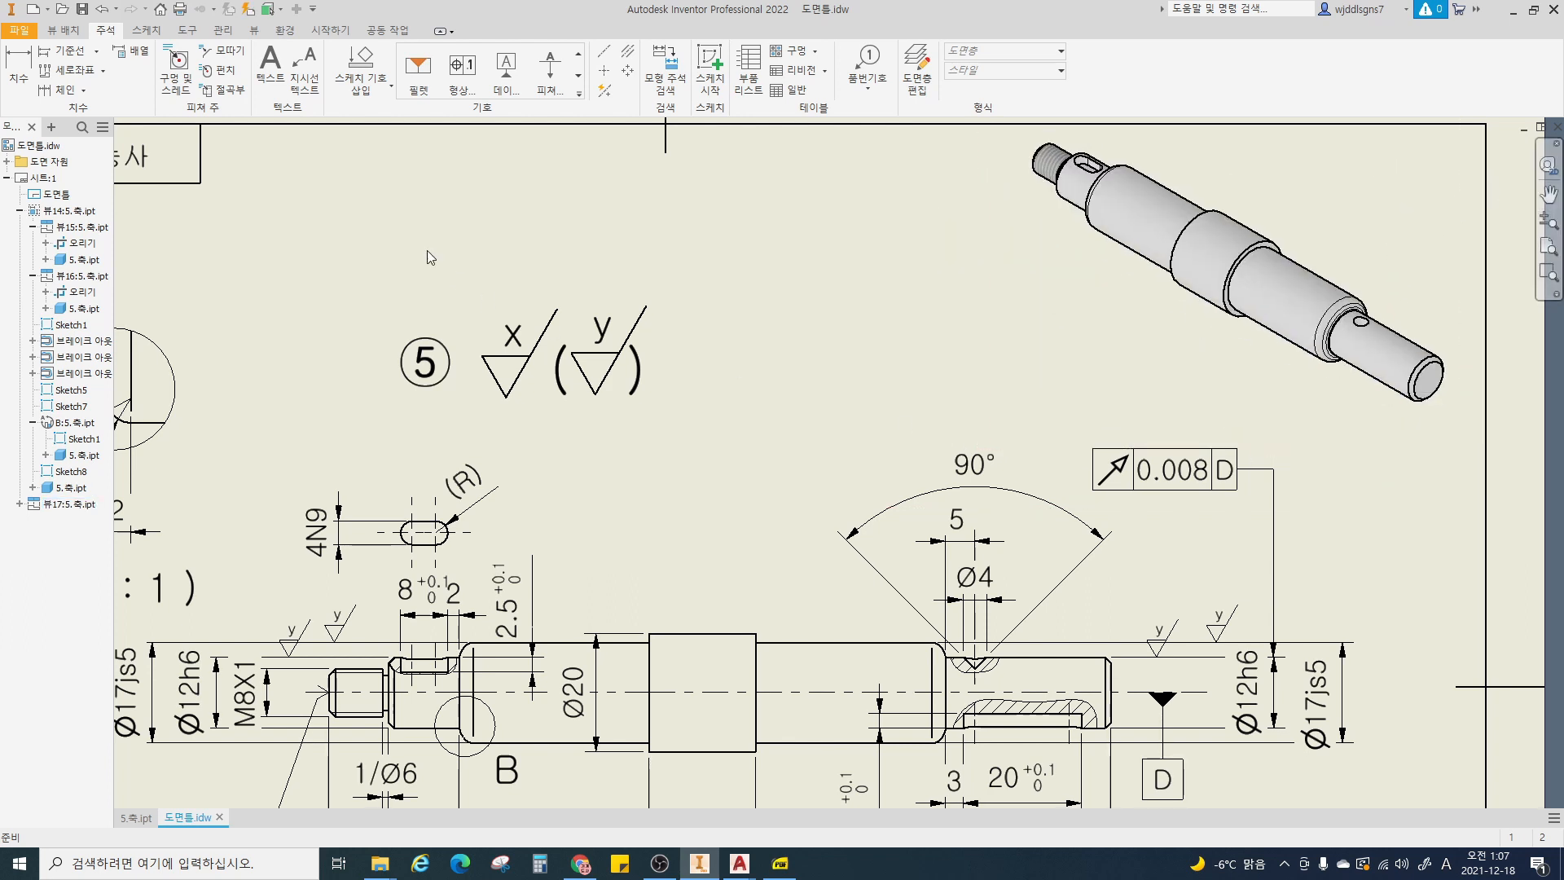
pyautogui.click(462, 69)
pyautogui.click(1344, 641)
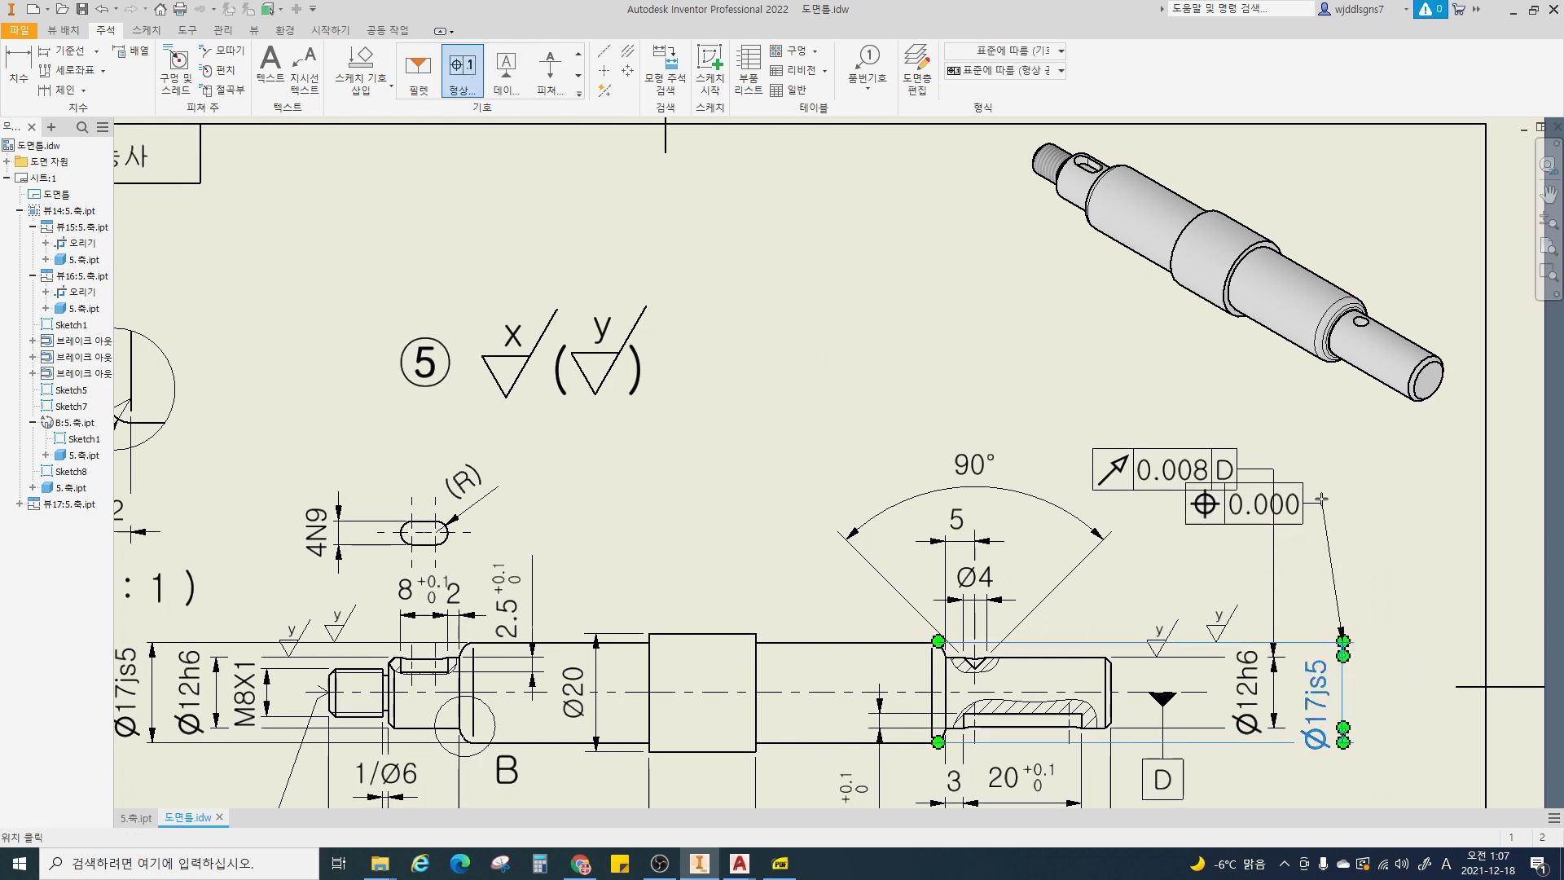
pyautogui.click(1344, 400)
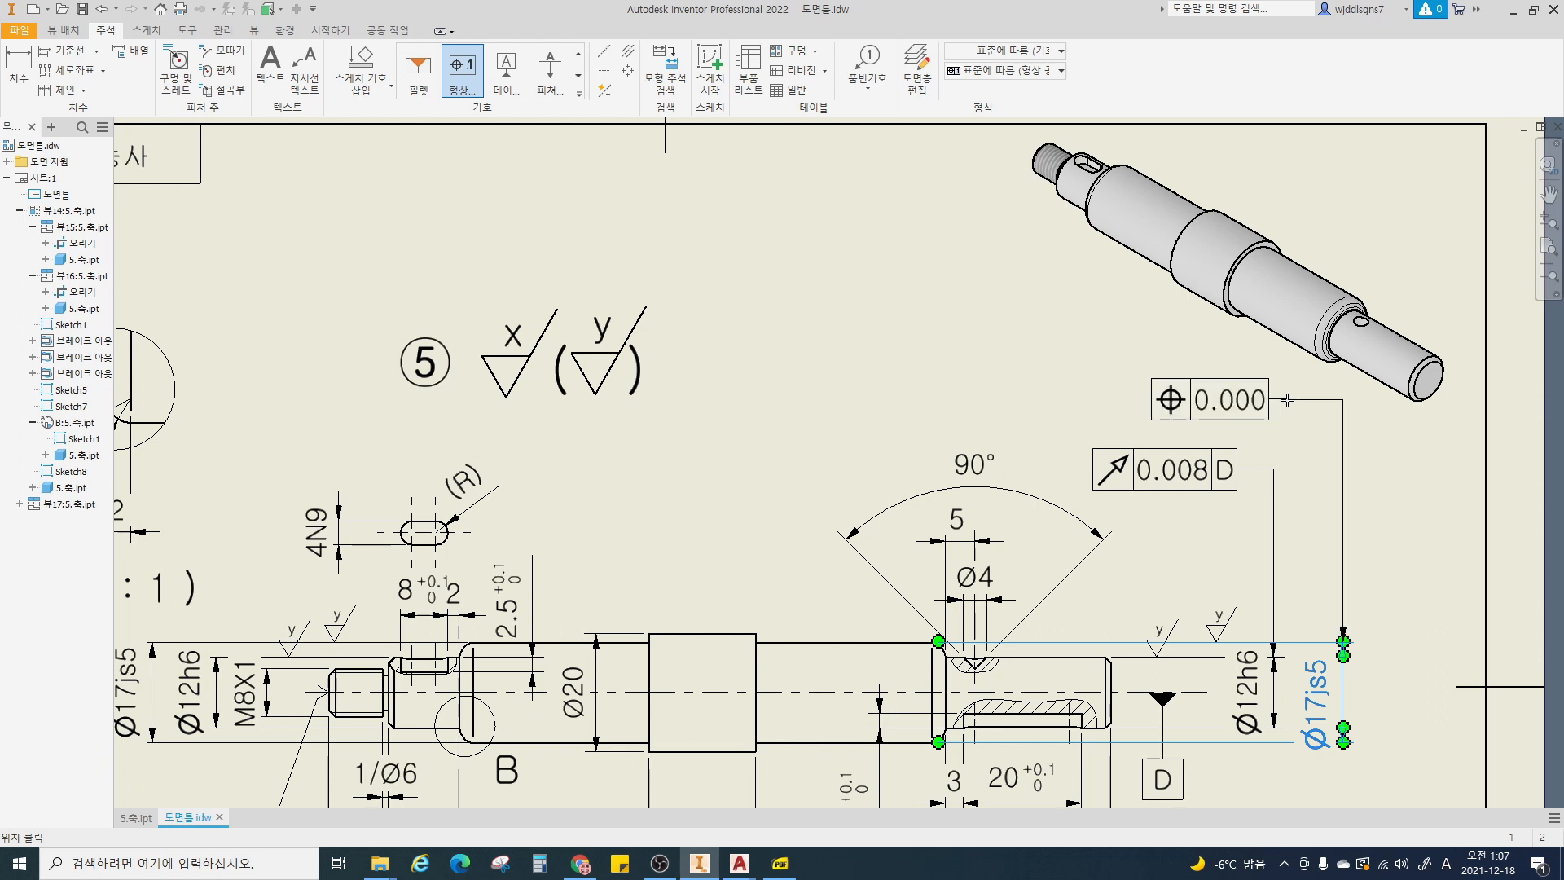
pyautogui.rightClick(1288, 400)
pyautogui.click(1336, 405)
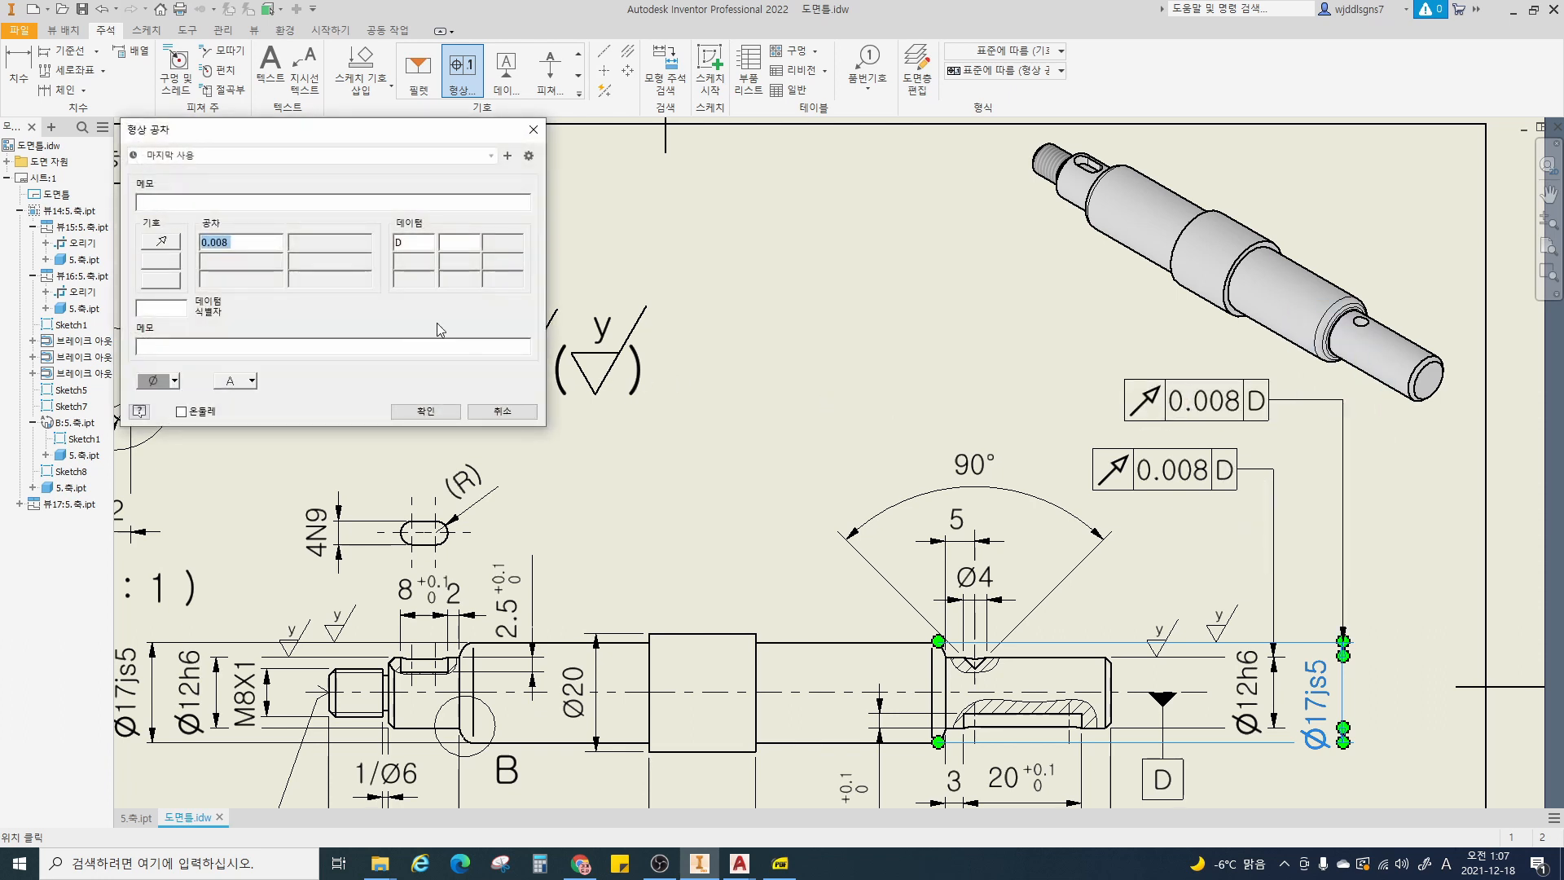
# - Set the circular runout tolerance of the Ø17js5 frame to 0.009, keeping datum D as reference
pyautogui.click(247, 243)
pyautogui.press('BackSpace')
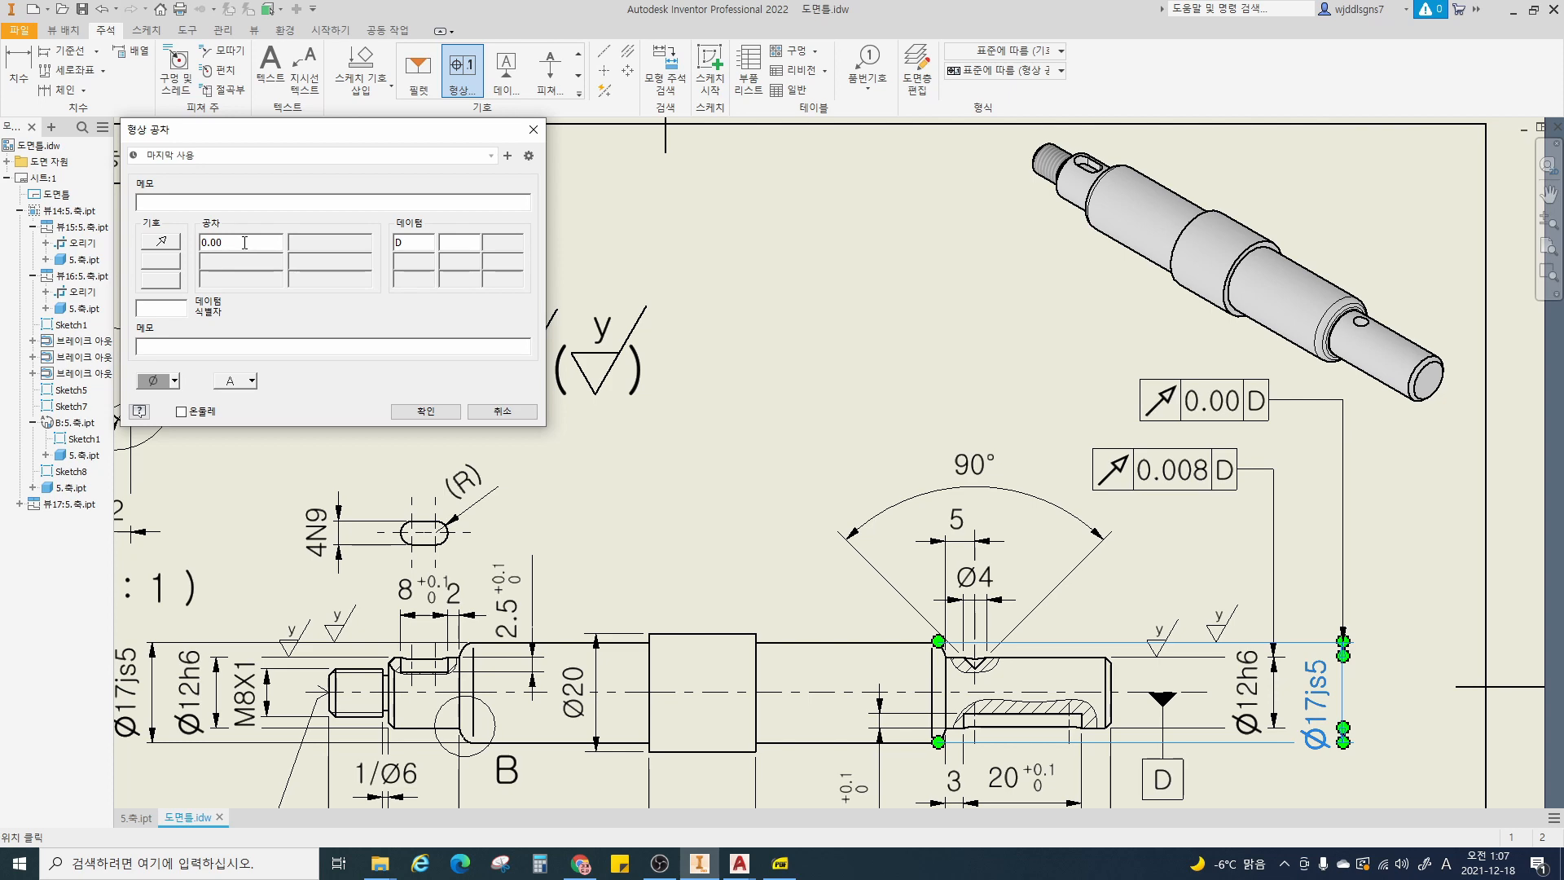
pyautogui.write('9')
pyautogui.press('Return')
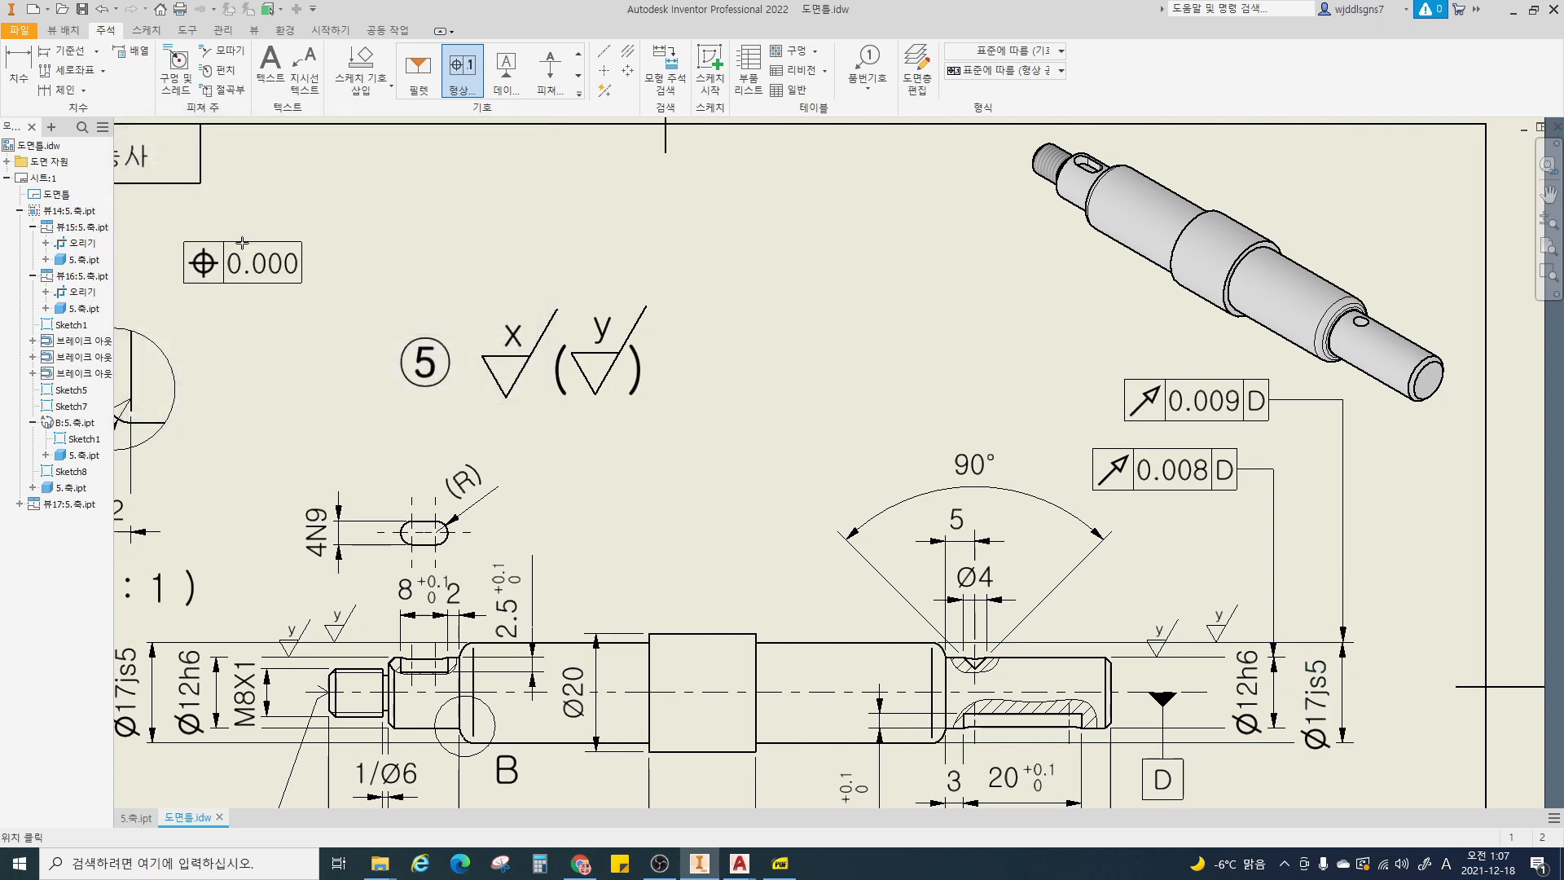
pyautogui.press('Escape')
# - Move detail view B (2:1) farther from the general texture note, toward the sheet's left border
pyautogui.scroll(-1, 600, 482)
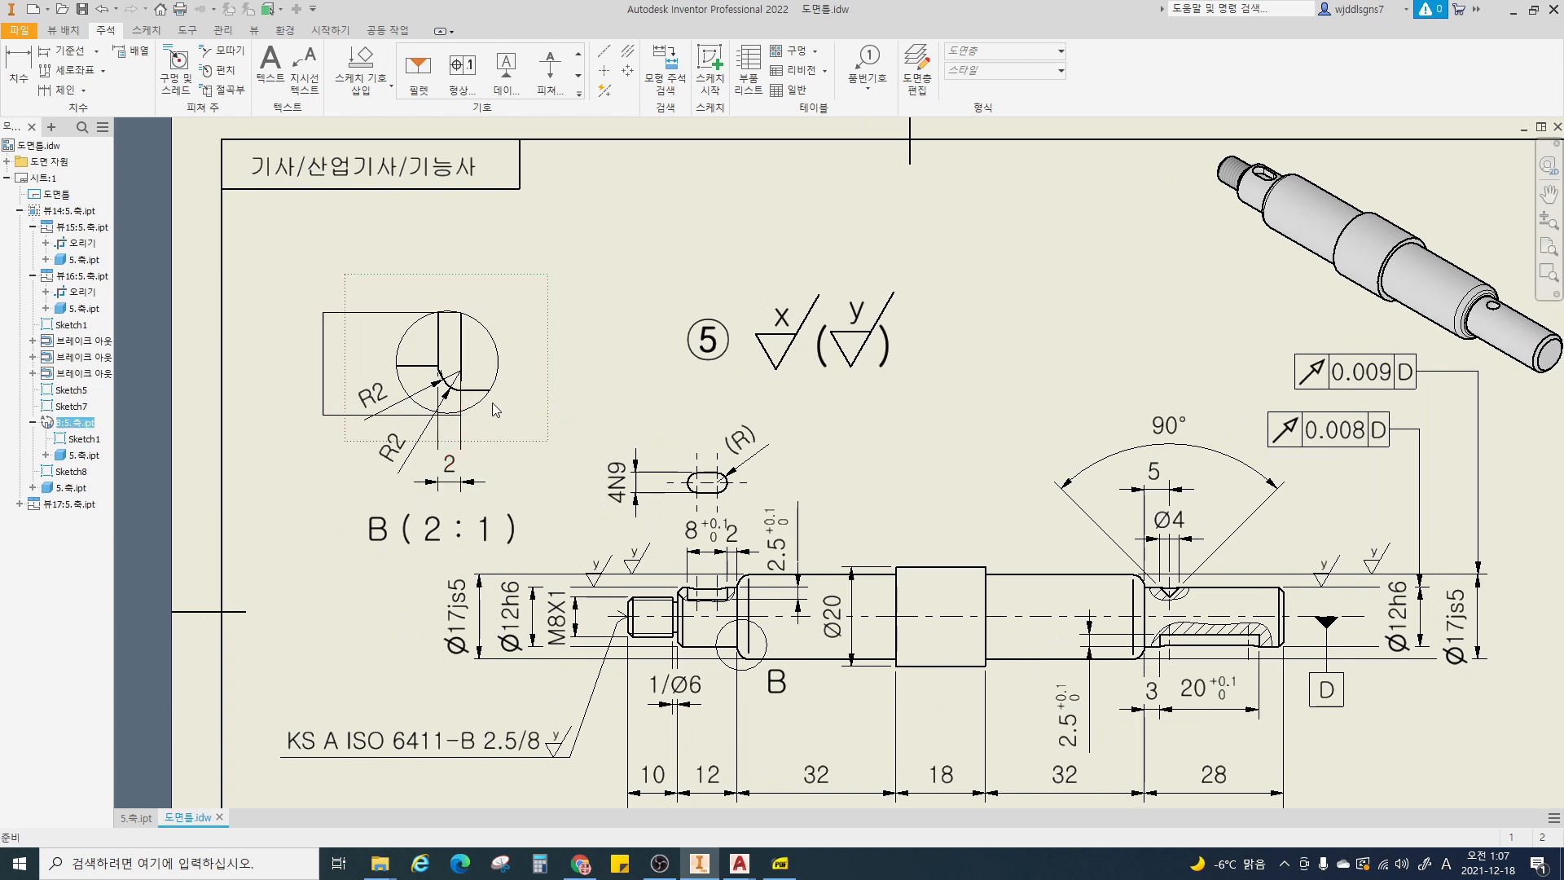
pyautogui.moveTo(495, 409); pyautogui.dragTo(393, 420)
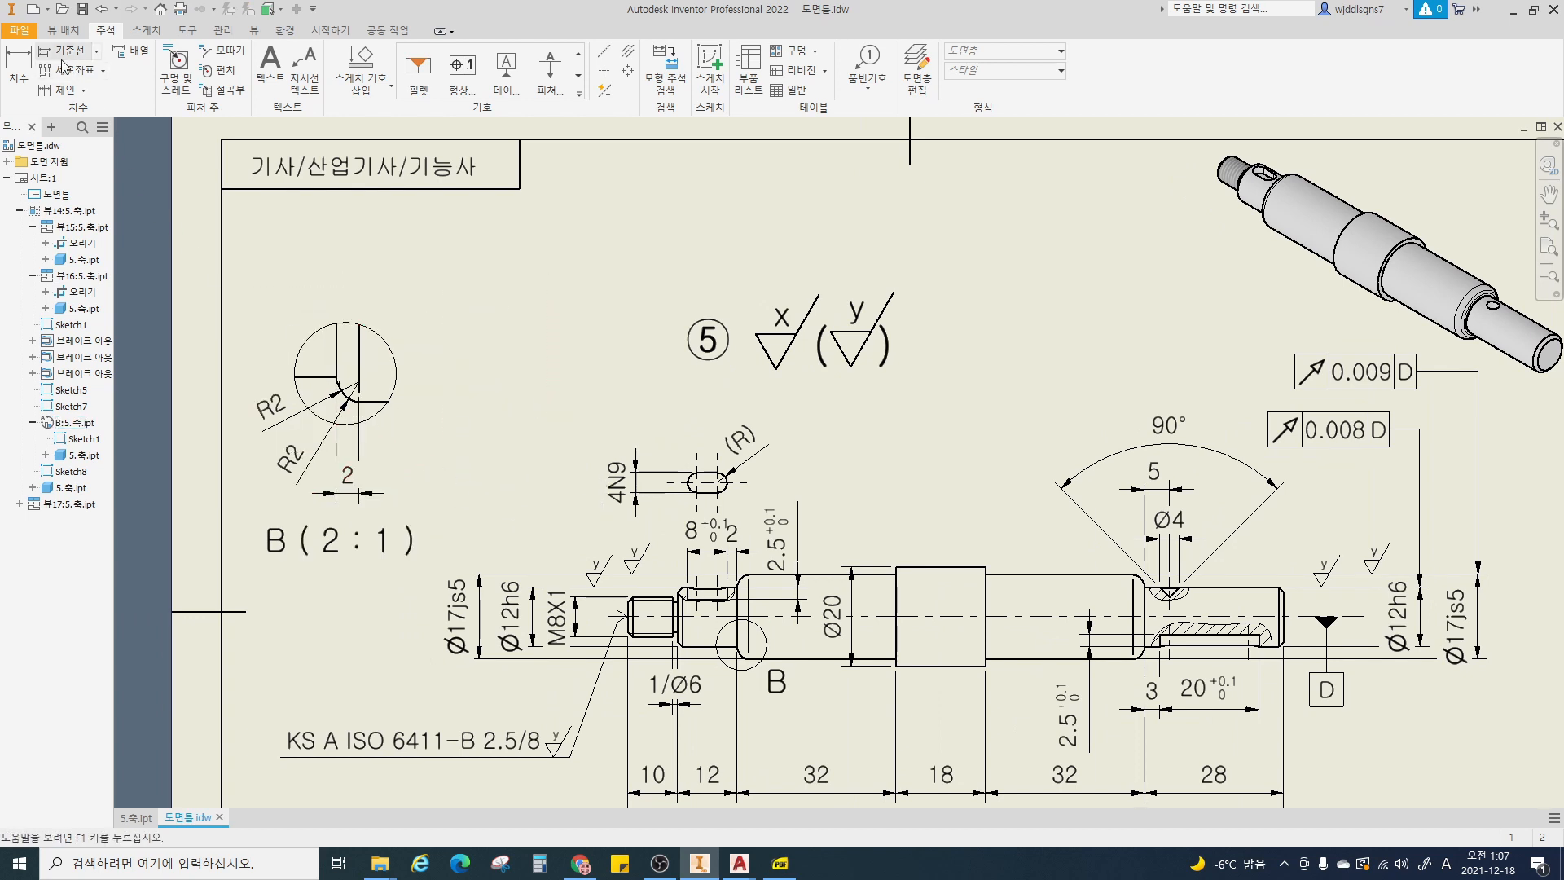
# - Attach a feature control frame above the Ø12h6 dimension at the shaft's threaded end, with circular runout 0.008 relative to datum D
pyautogui.click(472, 73)
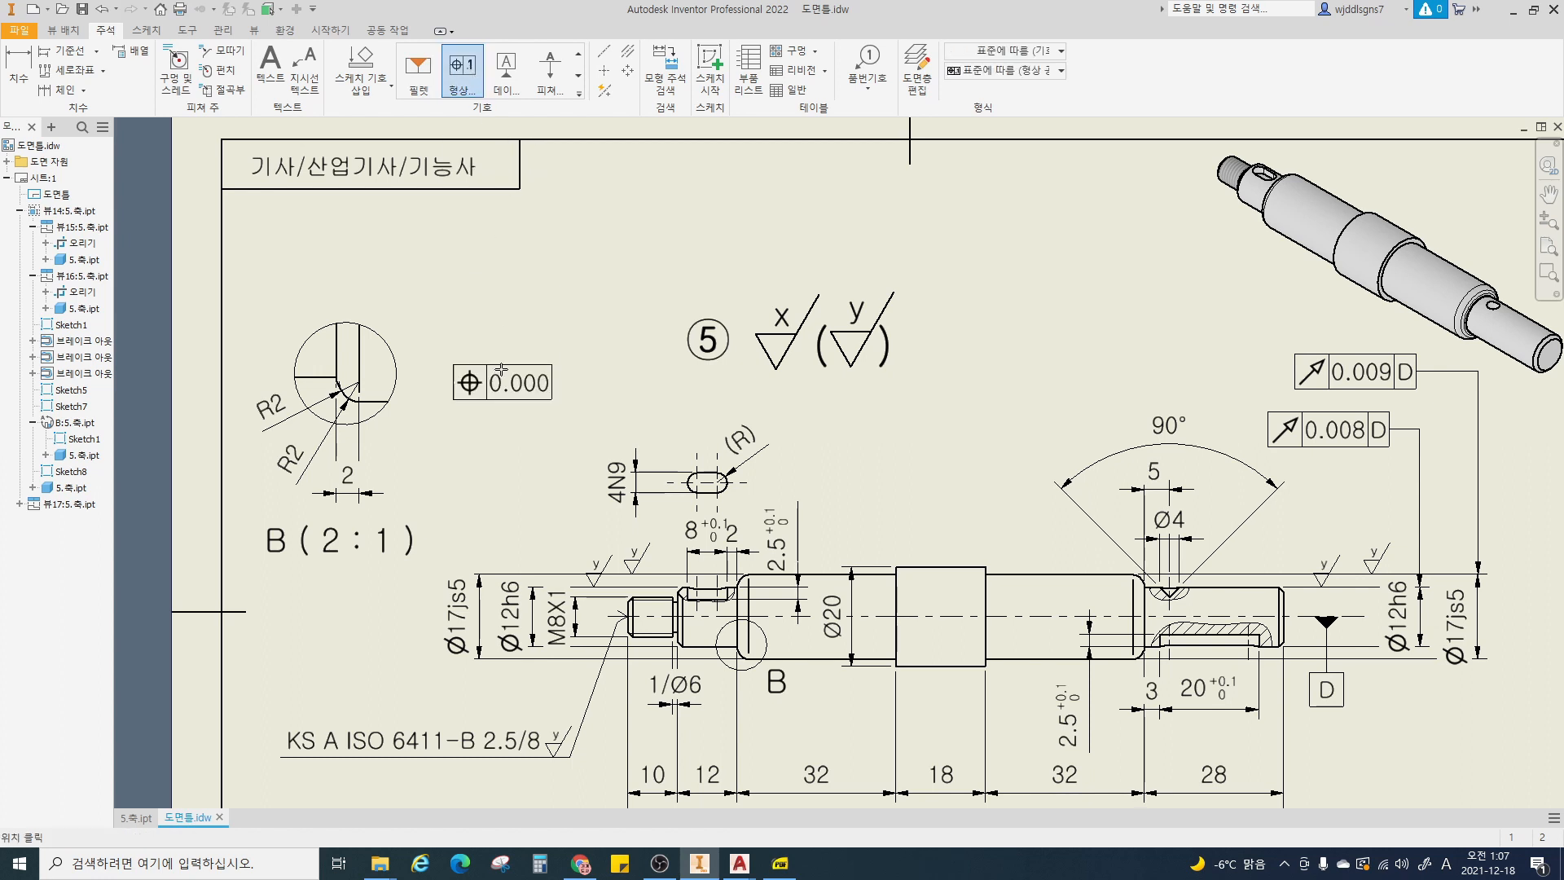
pyautogui.click(534, 586)
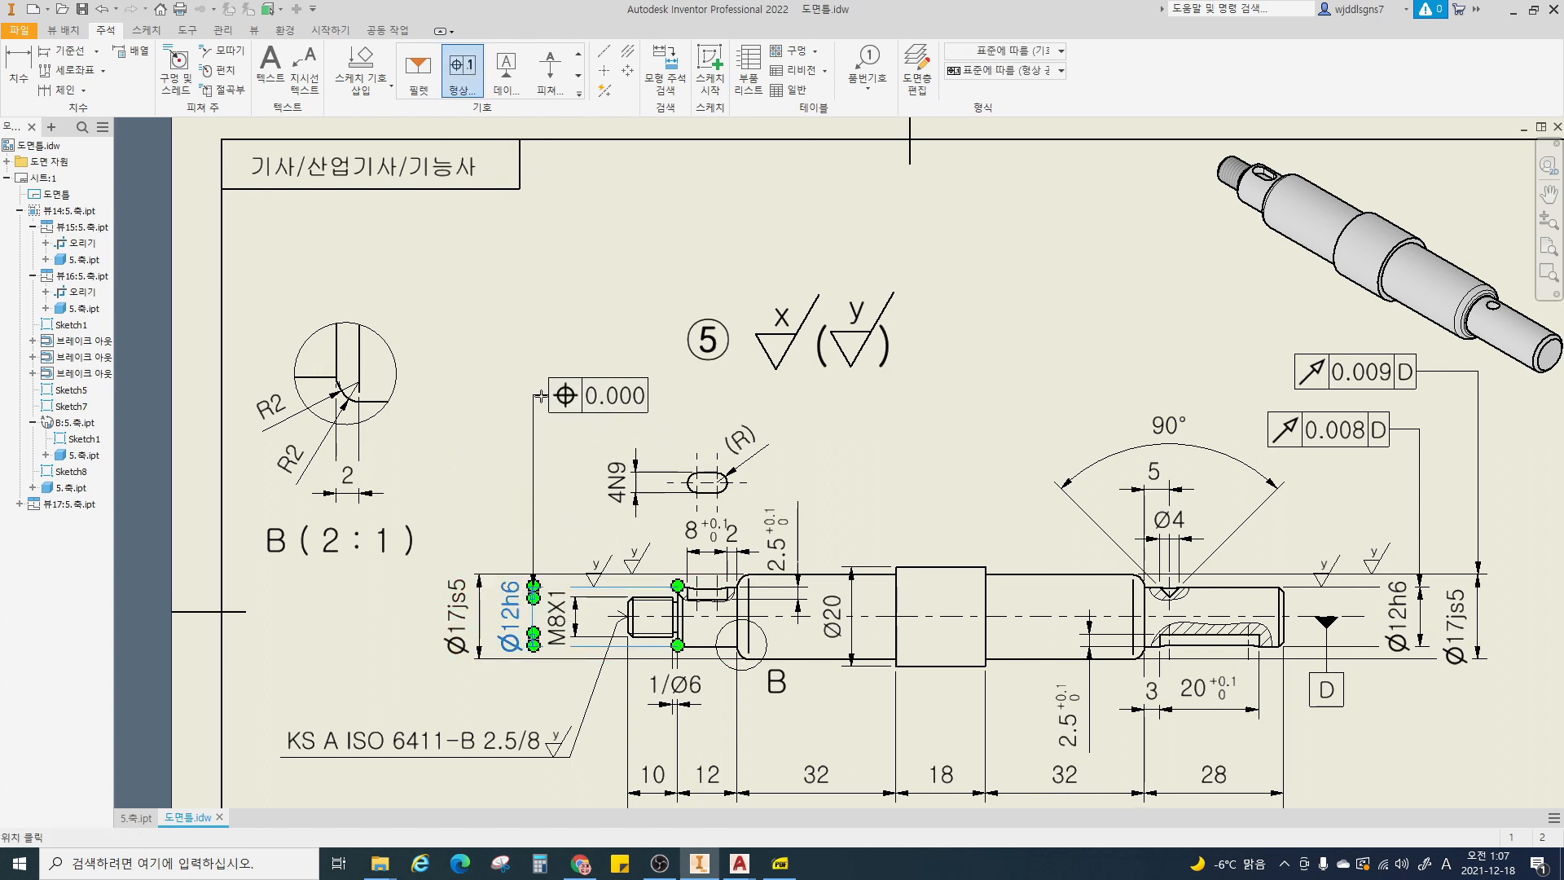
pyautogui.click(535, 402)
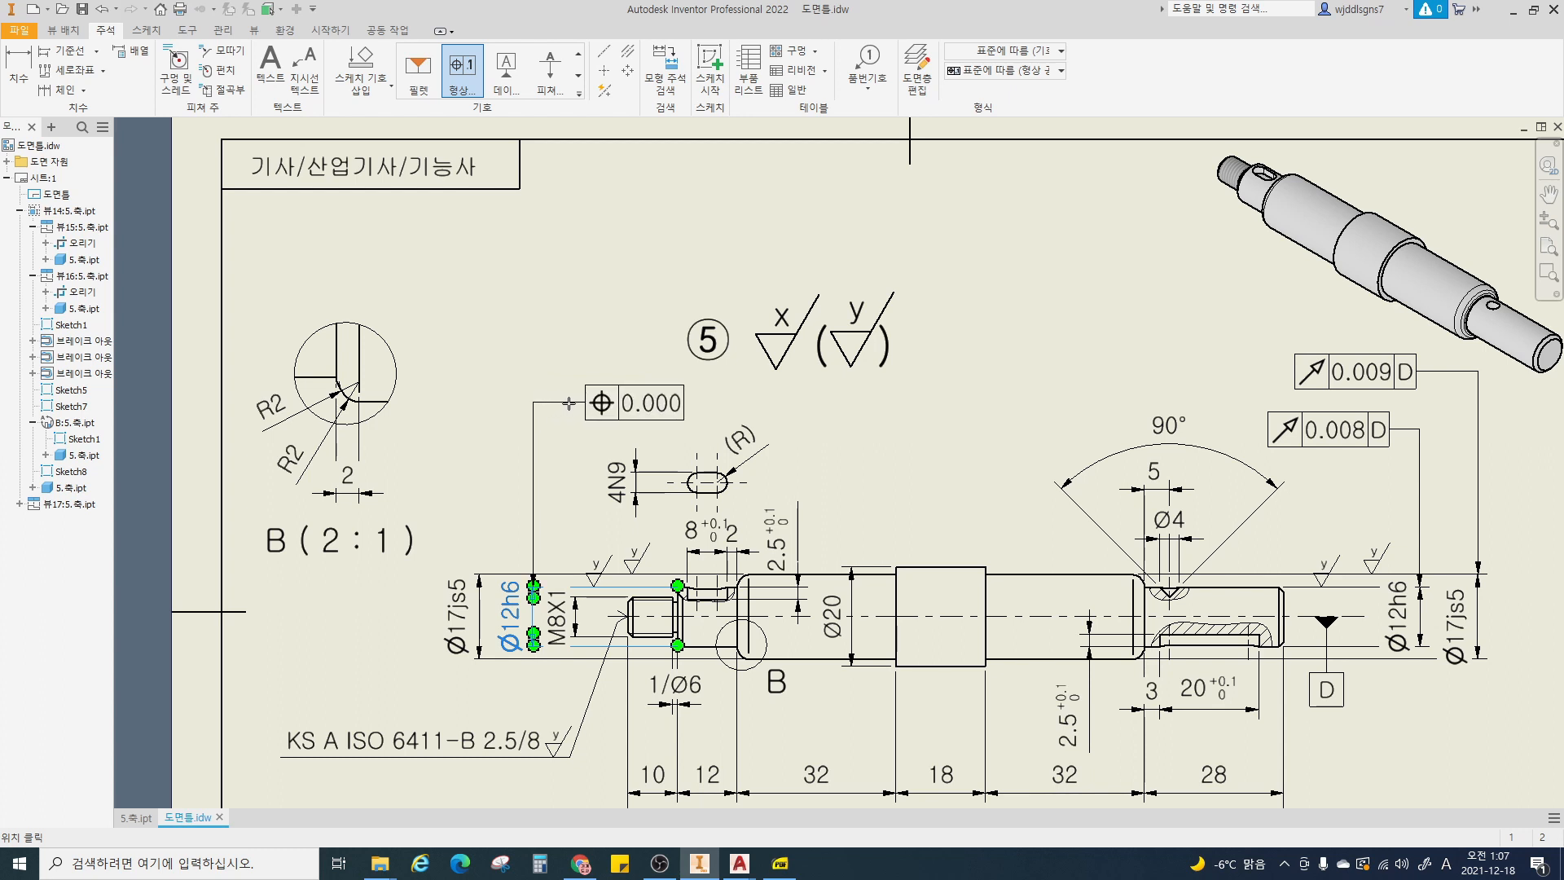
pyautogui.rightClick(568, 406)
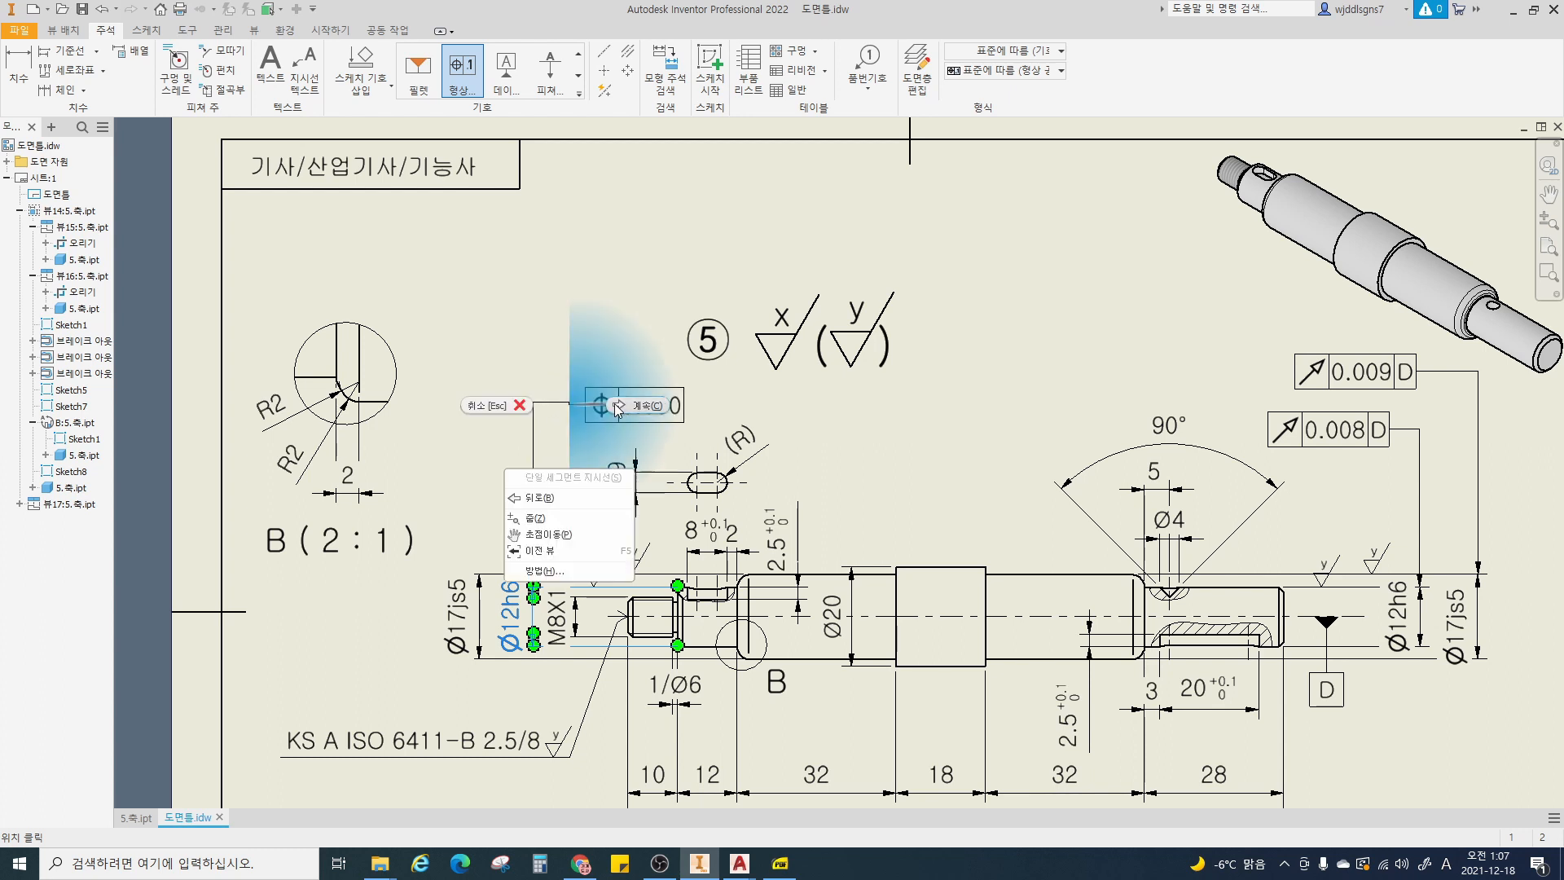
pyautogui.click(614, 406)
pyautogui.click(244, 243)
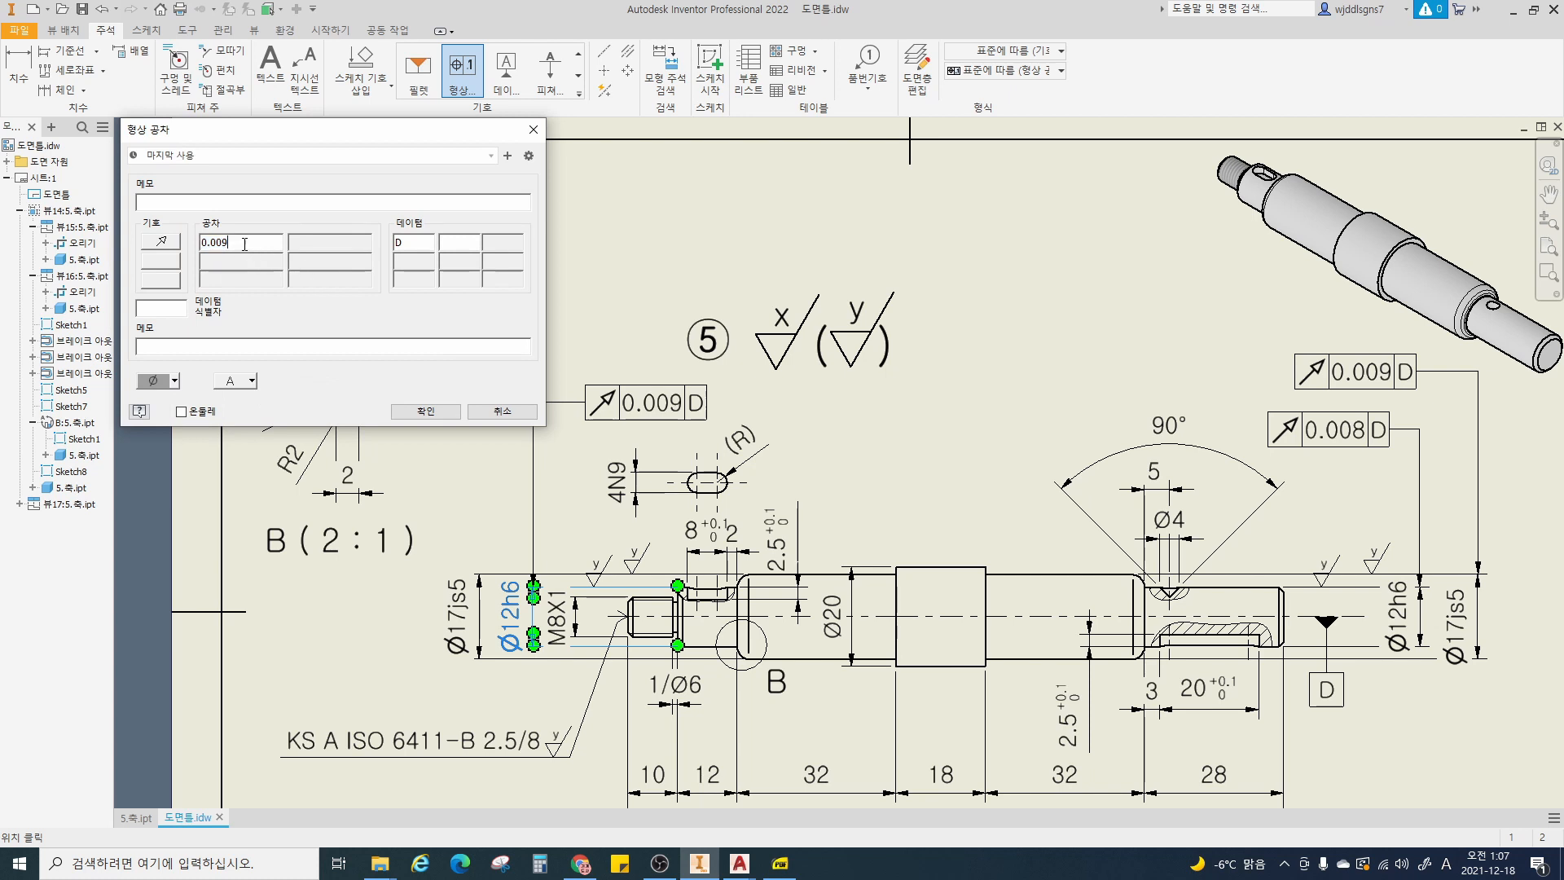
pyautogui.press('BackSpace')
pyautogui.write('8')
pyautogui.press('Return')
pyautogui.press('Escape')
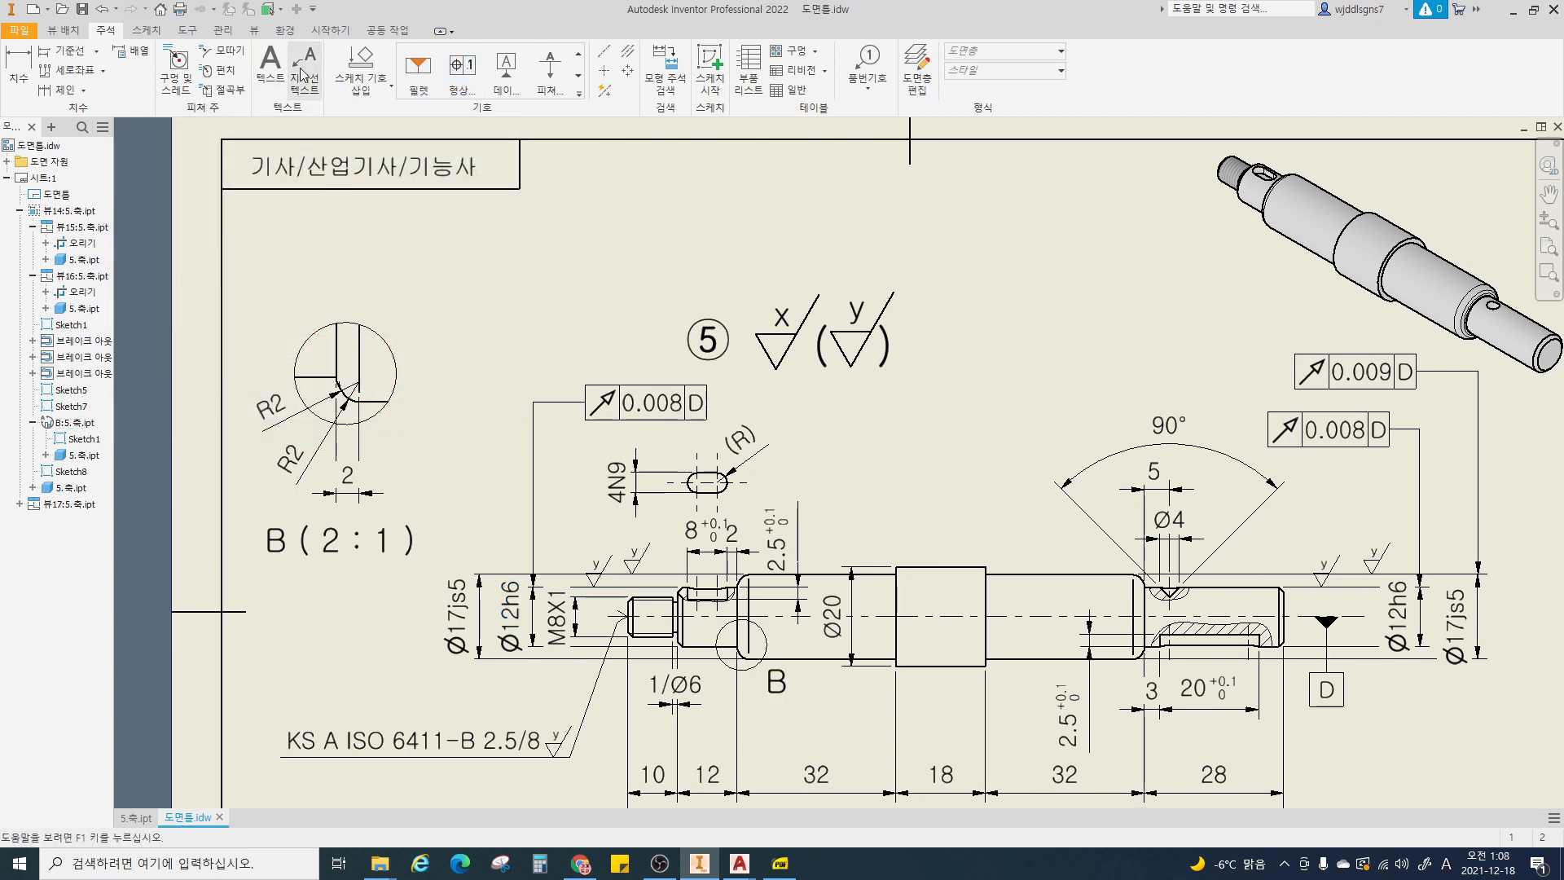
# - Attach a circular runout frame of 0.009 relative to datum D to the Ø17js5 dimension near the threaded end, above the 0.008 frame
pyautogui.click(471, 71)
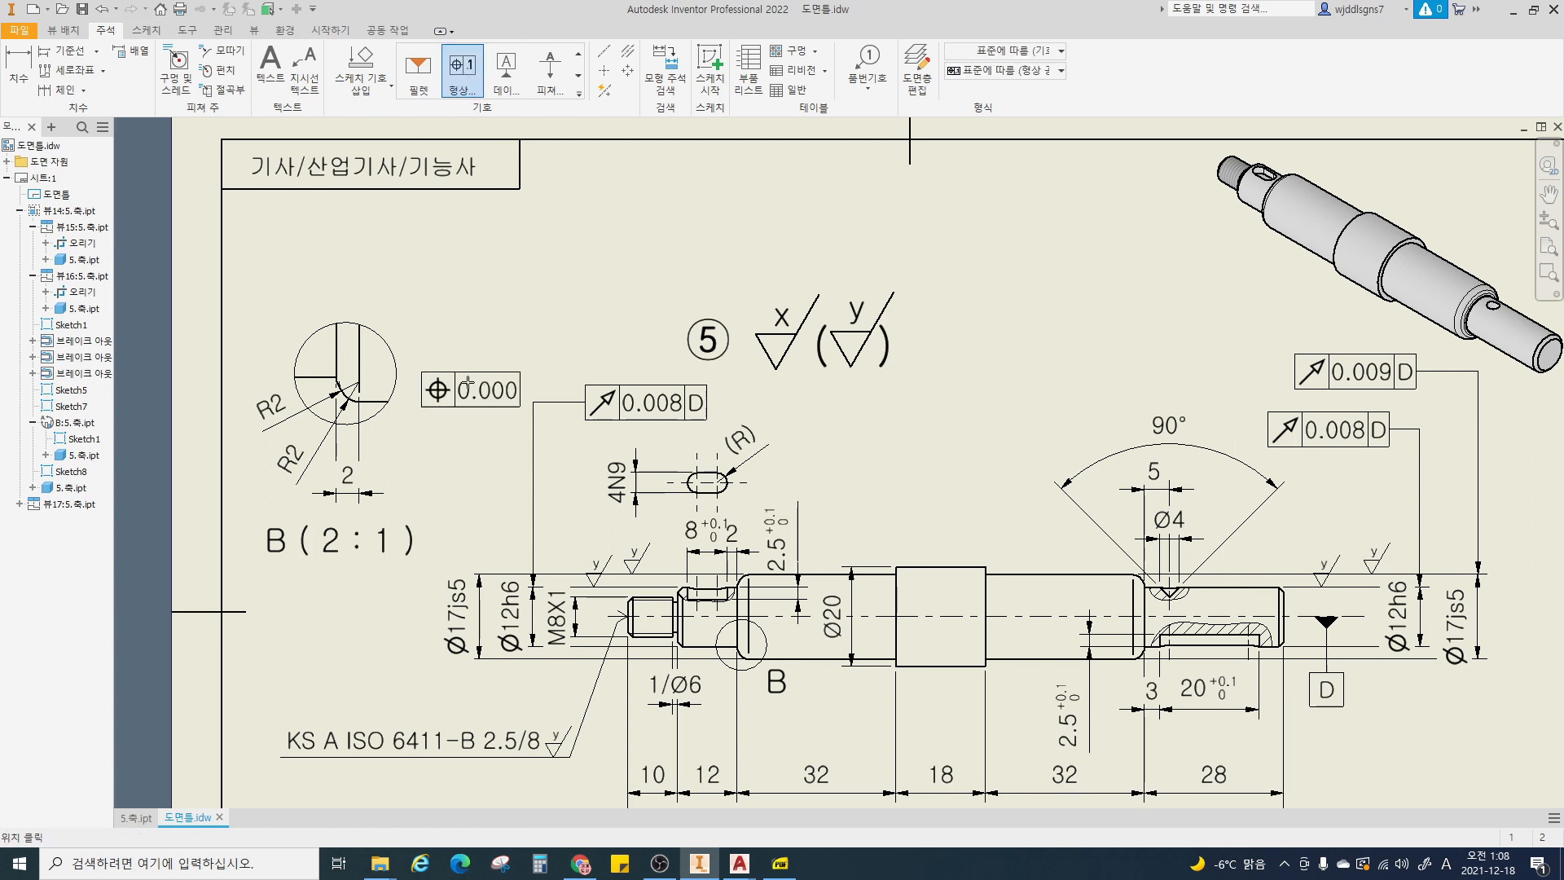
pyautogui.click(480, 574)
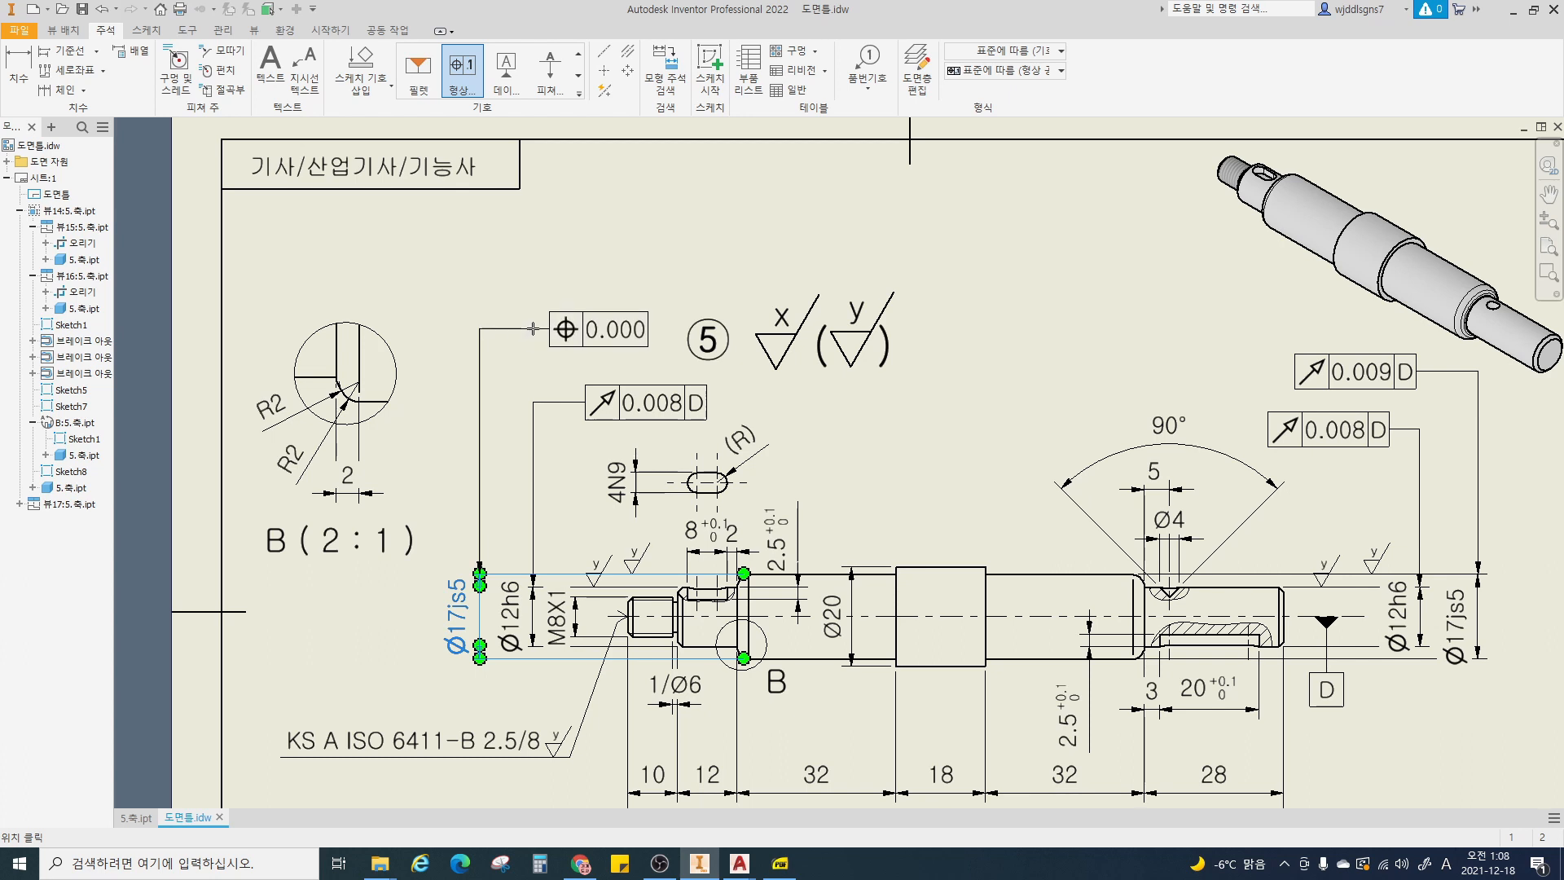
pyautogui.rightClick(564, 332)
pyautogui.click(607, 327)
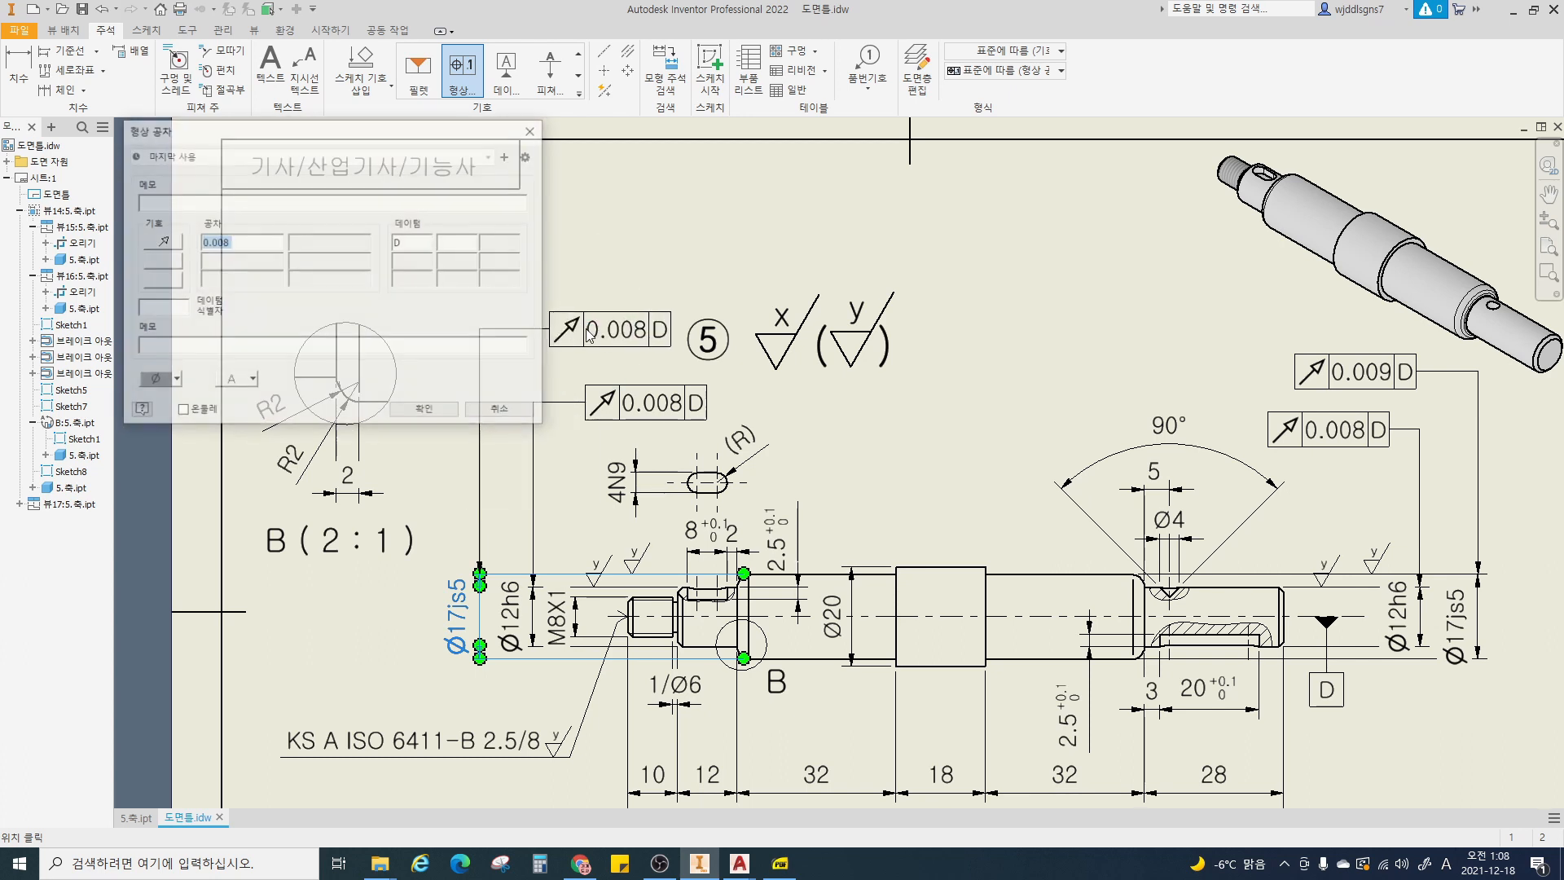
pyautogui.click(241, 243)
pyautogui.press('BackSpace')
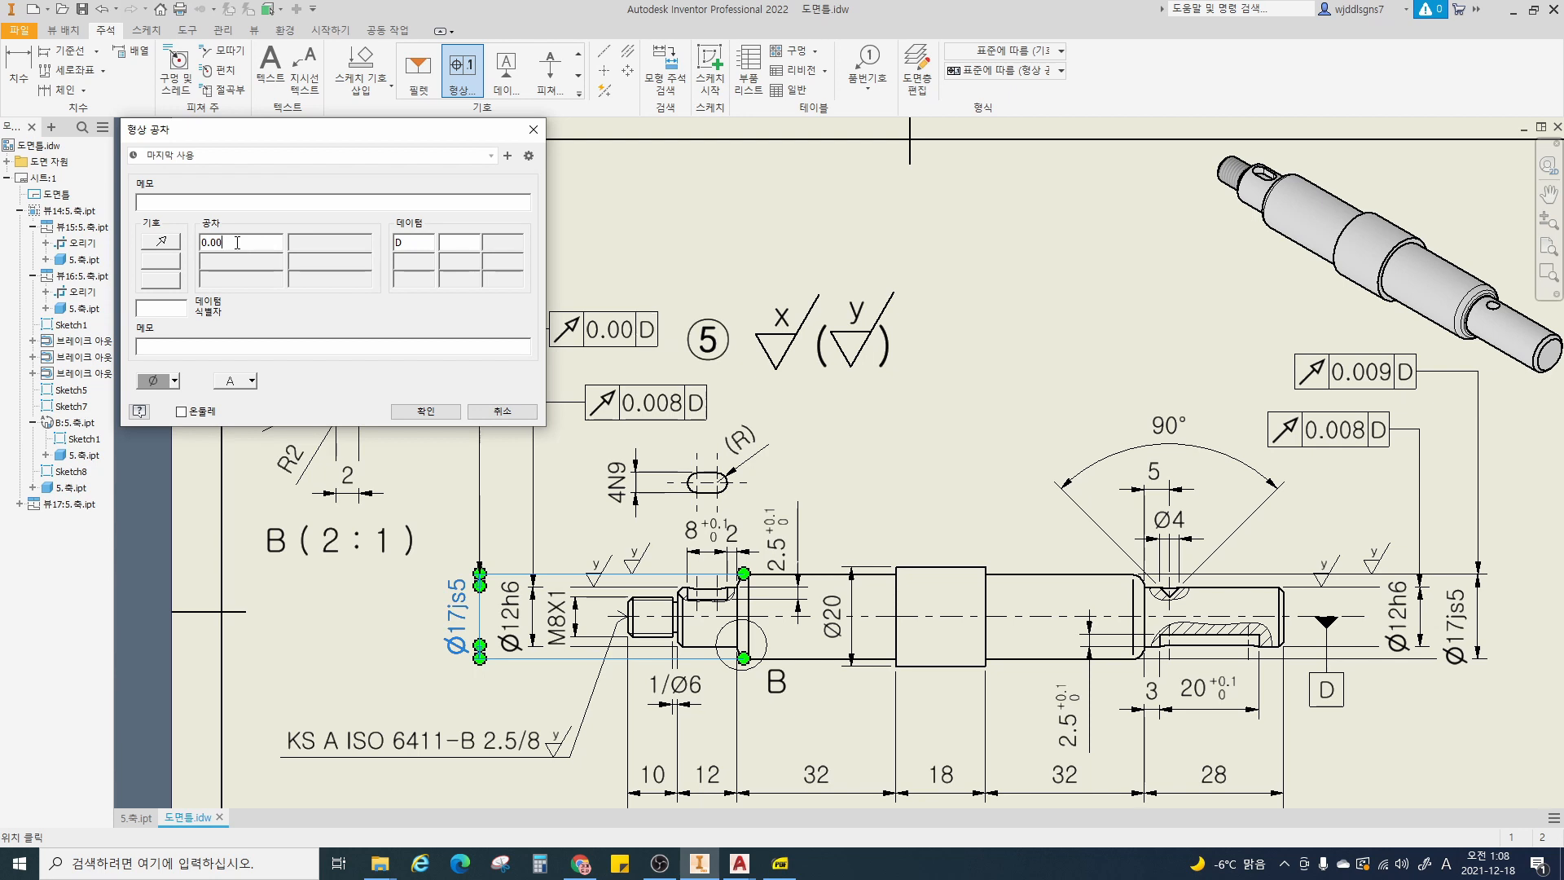
pyautogui.write('9')
pyautogui.press('Return')
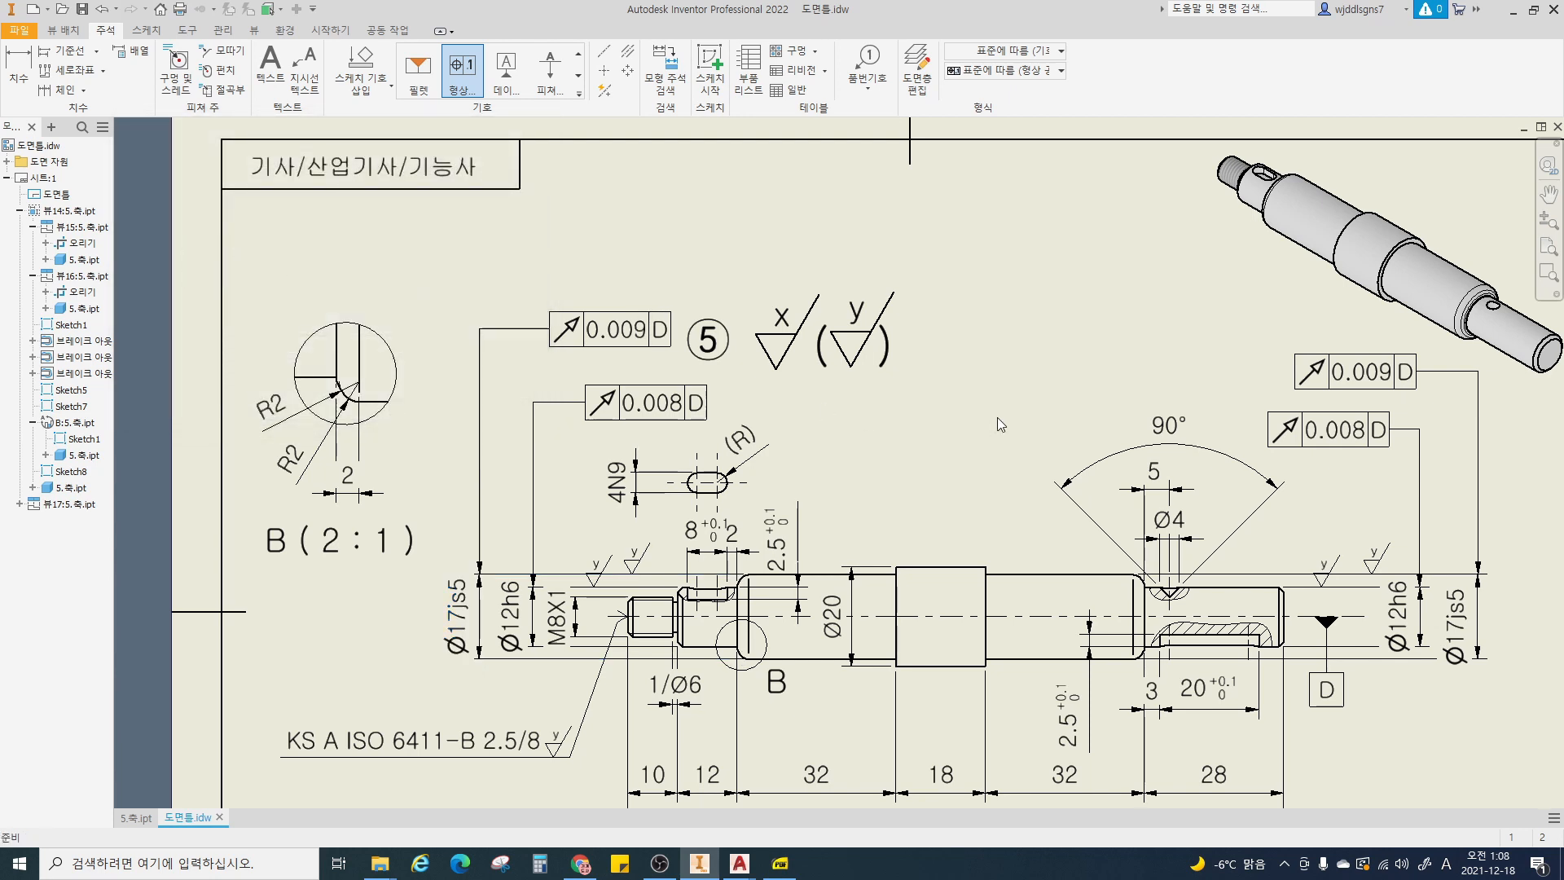
# - Move part number 5 and the general surface texture note away from the 0.009 frame, toward the middle of the sheet
pyautogui.click(694, 295)
pyautogui.moveTo(730, 364); pyautogui.dragTo(877, 382)
pyautogui.click(924, 418)
pyautogui.scroll(-5, 924, 418)
pyautogui.moveTo(923, 418); pyautogui.dragTo(877, 357, button='middle')
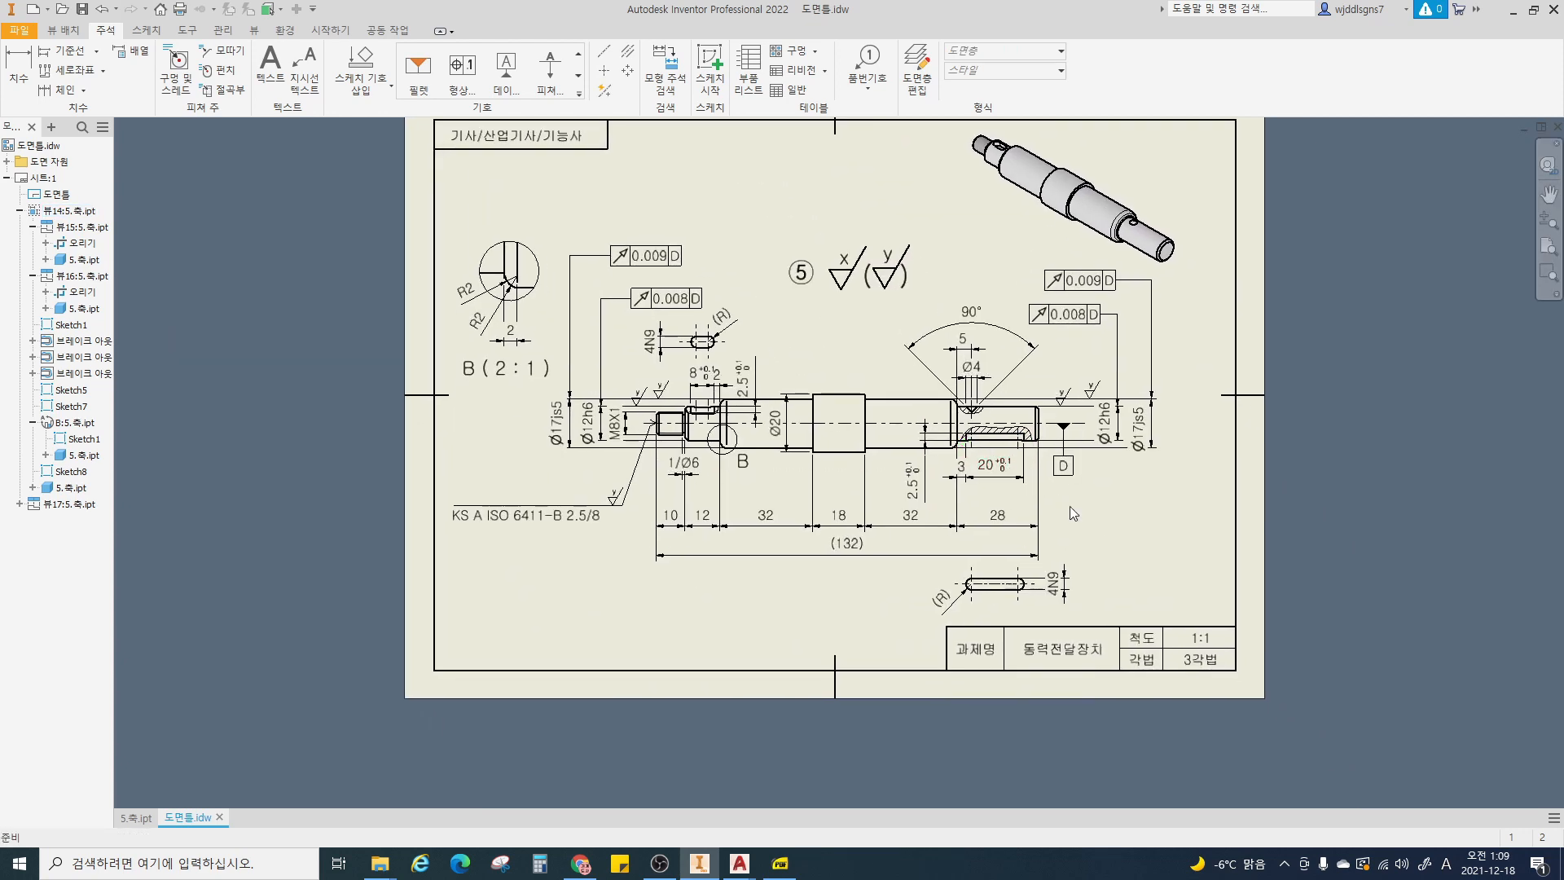
pyautogui.moveTo(1092, 524); pyautogui.dragTo(1123, 575, button='middle')
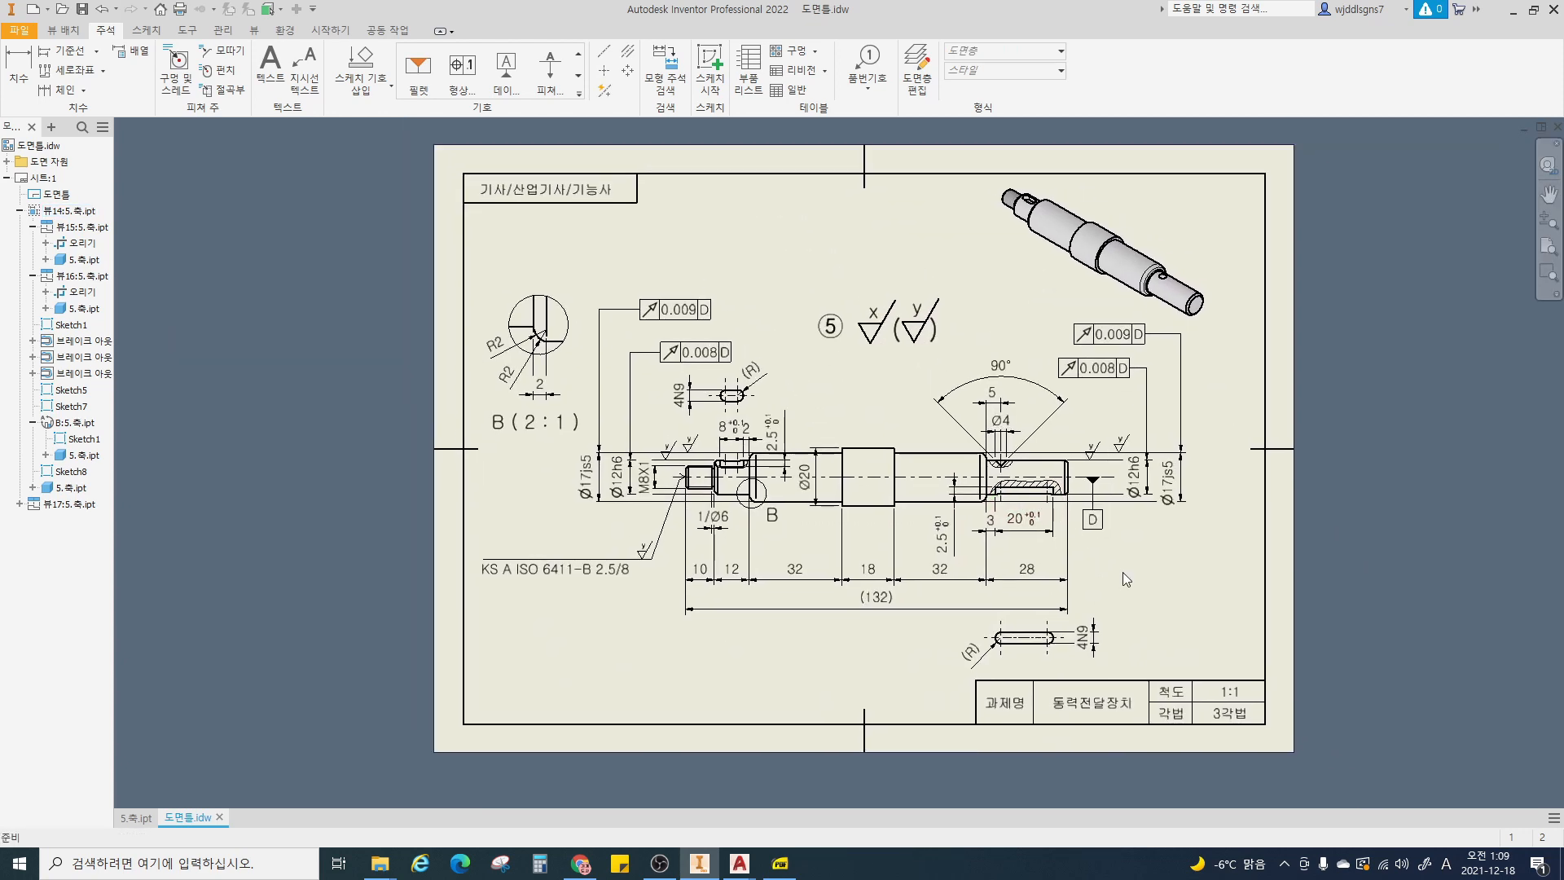